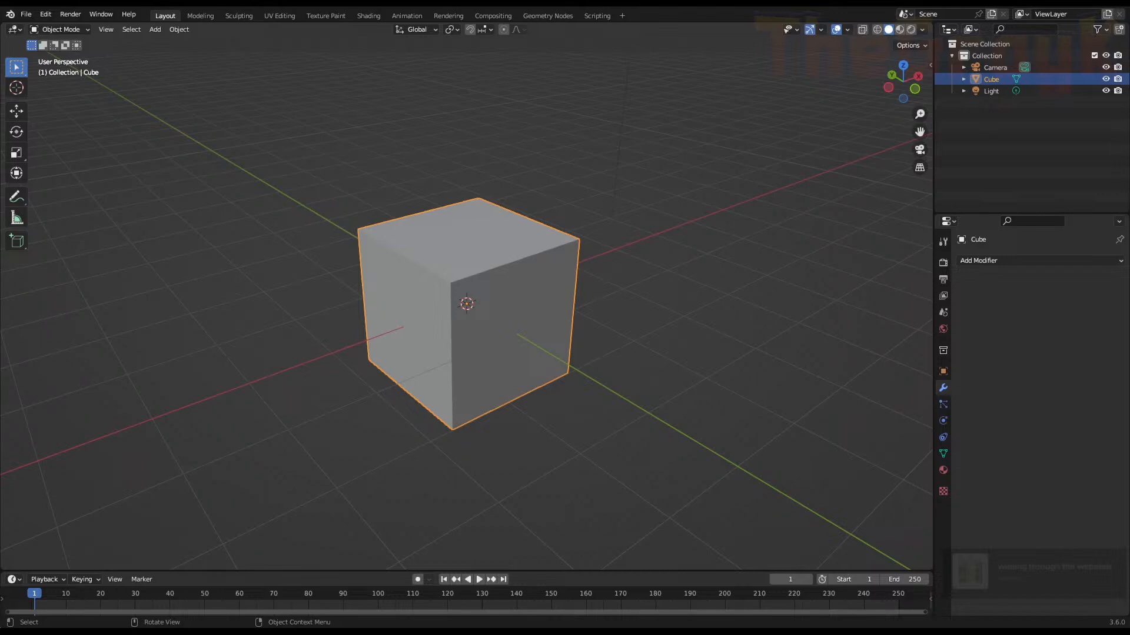
scroll(467, 304, down, 1)
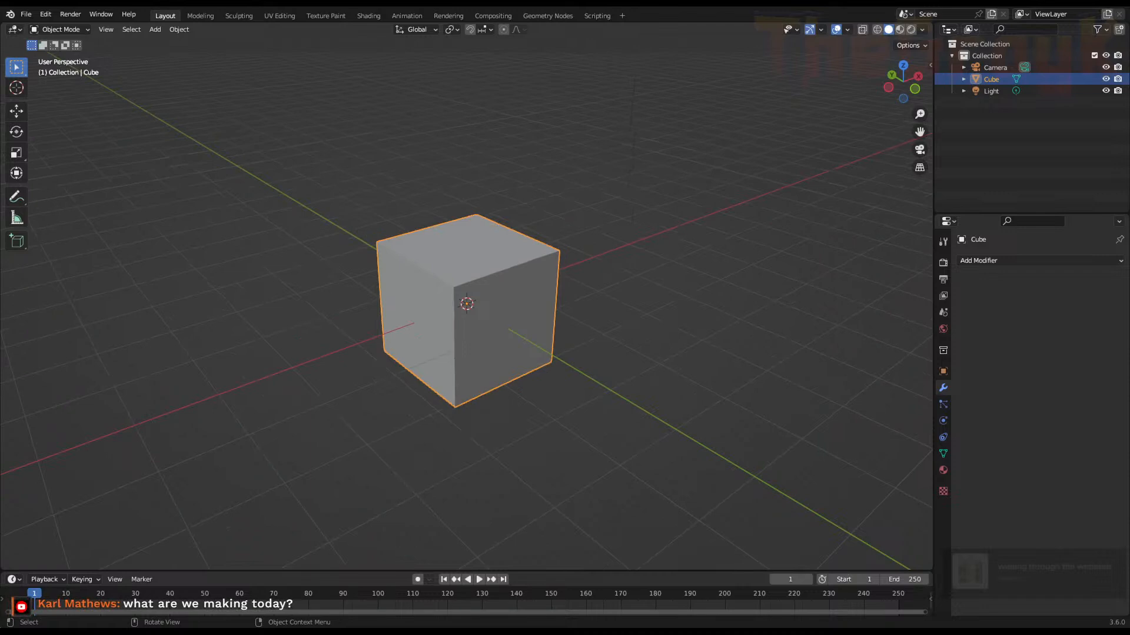
scroll(467, 303, up, 1)
scroll(466, 304, up, 1)
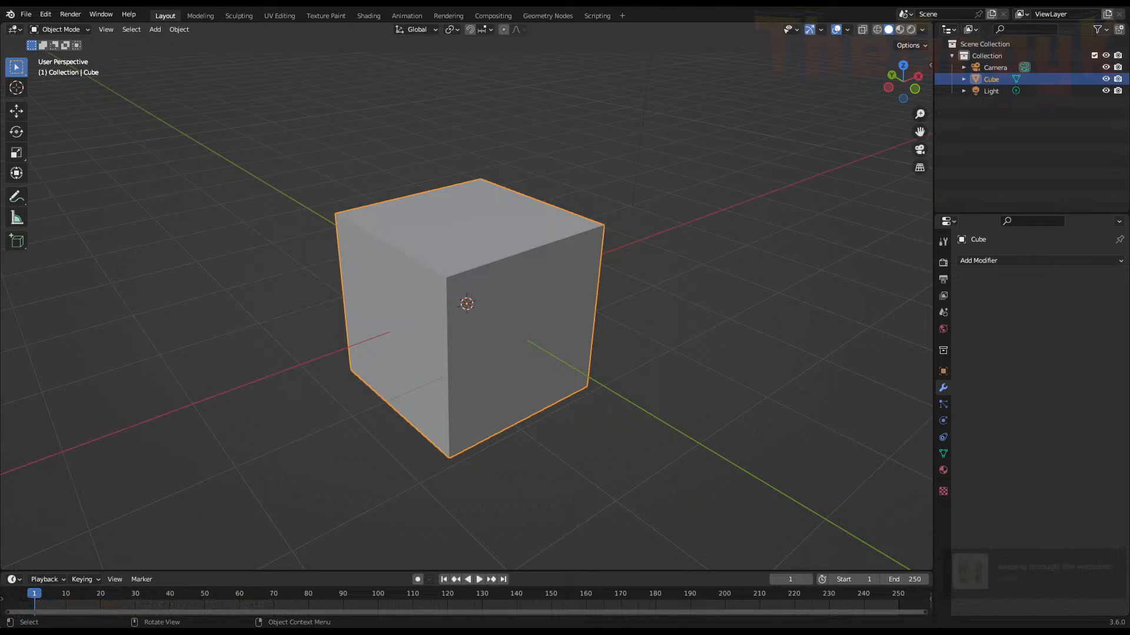
scroll(467, 304, down, 3)
middle_drag(765, 318, 564, 293)
scroll(564, 293, up, 4)
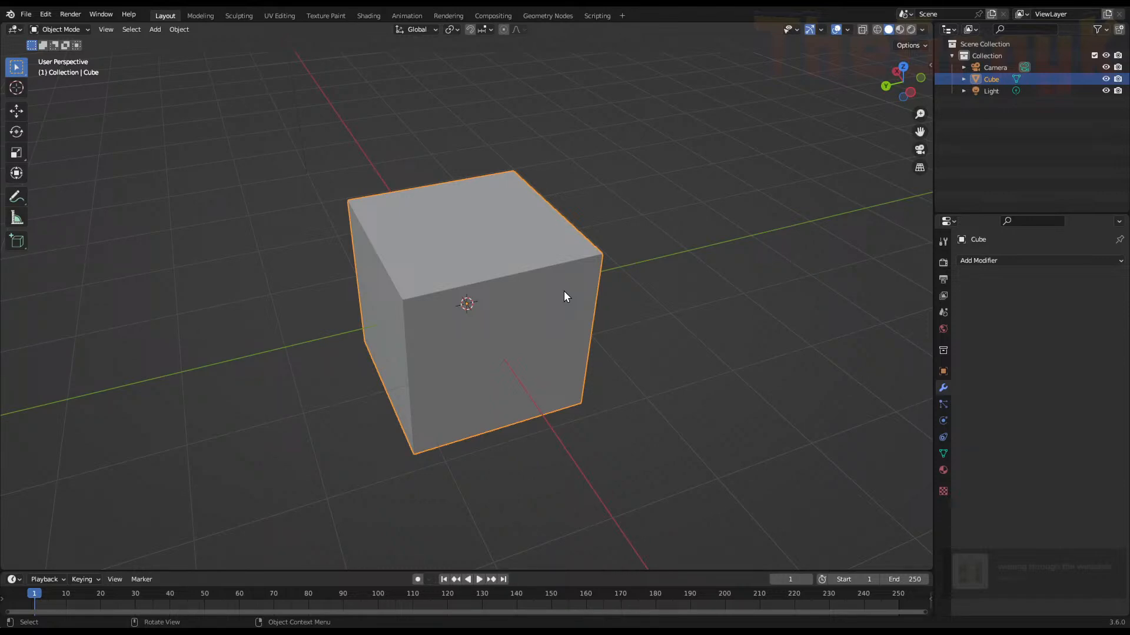
Delete the default cube, add a mesh plane in its place and enter Edit Mode
middle_drag(500, 313, 610, 387)
key(Delete)
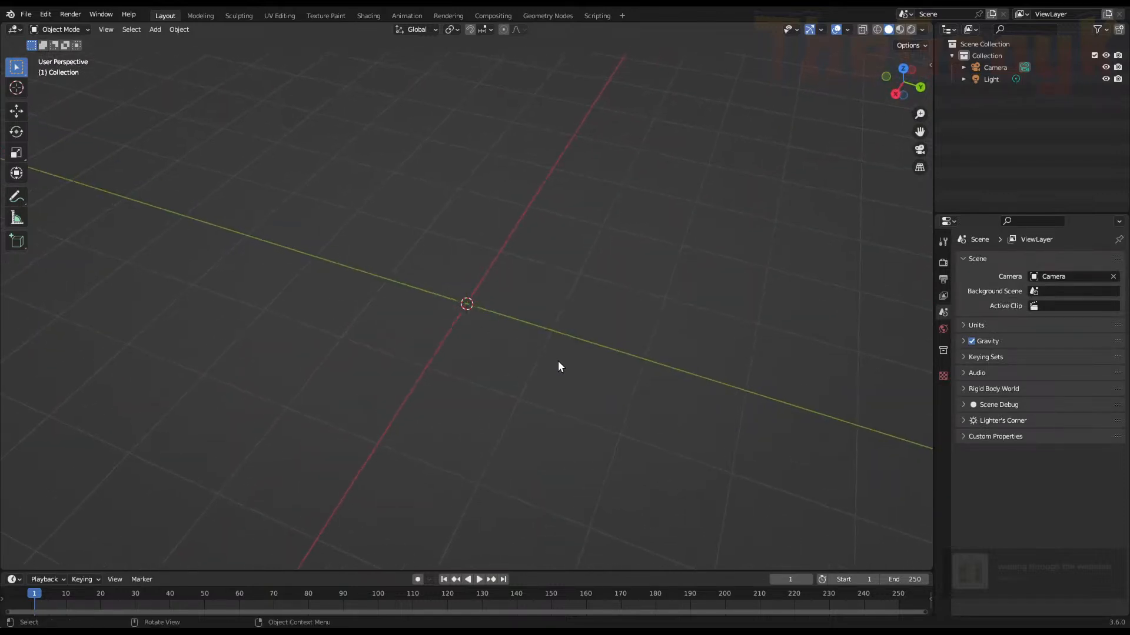
key(shift+a)
mouse_move(512, 313)
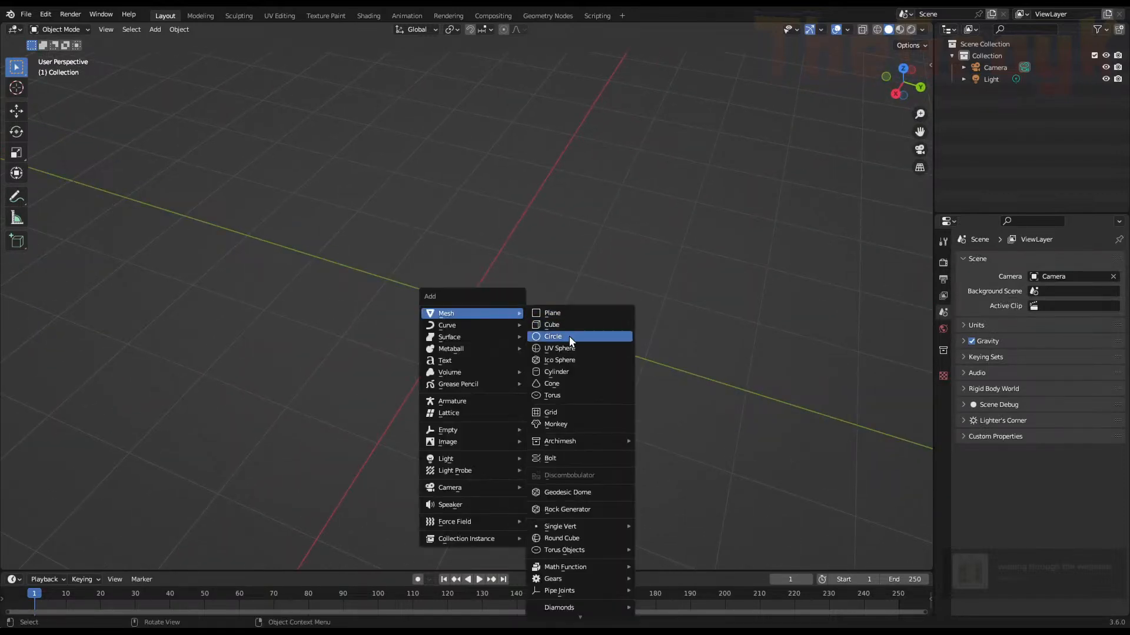
click(563, 312)
middle_drag(563, 312, 515, 294)
key(Tab)
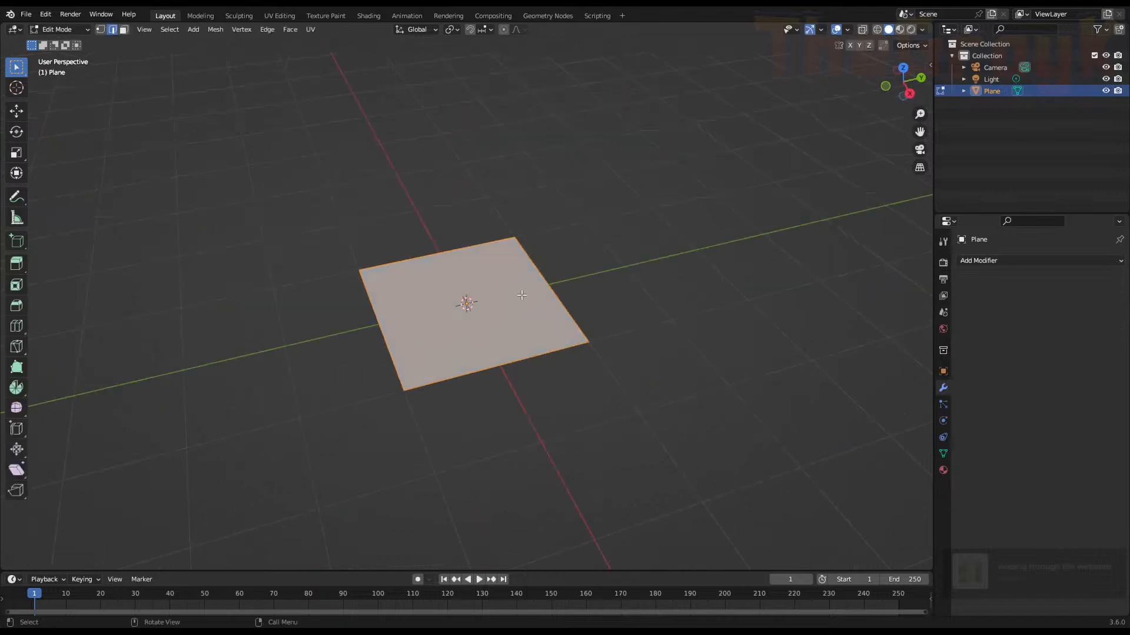
Switch to vertex selection and delete all of the plane's vertices
key(1)
middle_drag(521, 243, 646, 264)
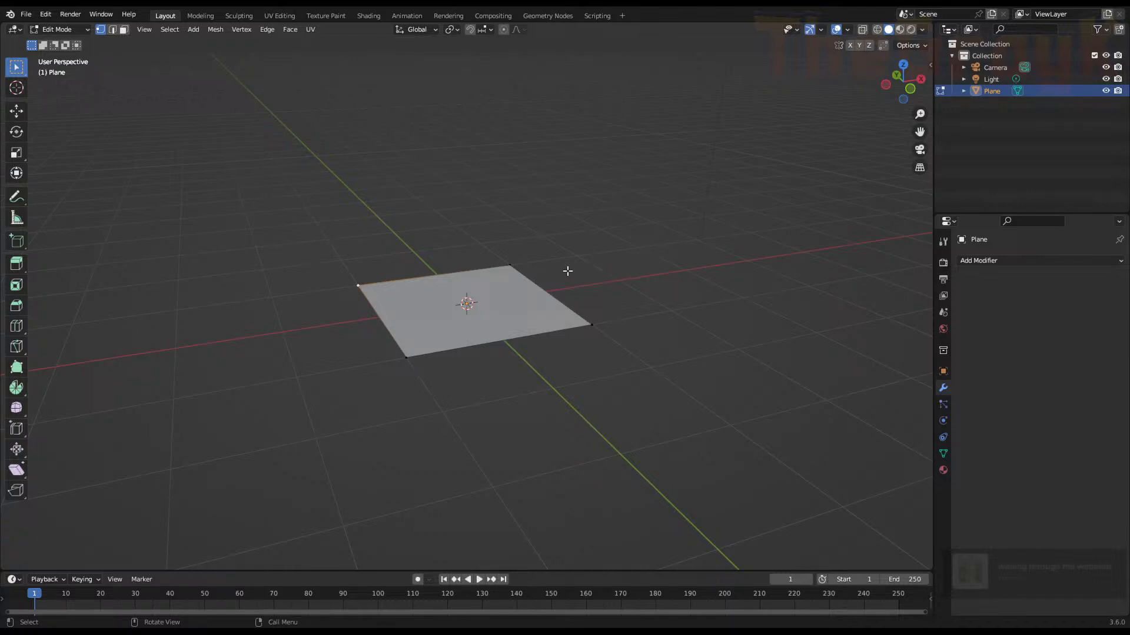
key(a)
key(x)
click(524, 263)
Add a mesh circle with 9 vertices and a 1 m radius inside the emptied object
key(shift+a)
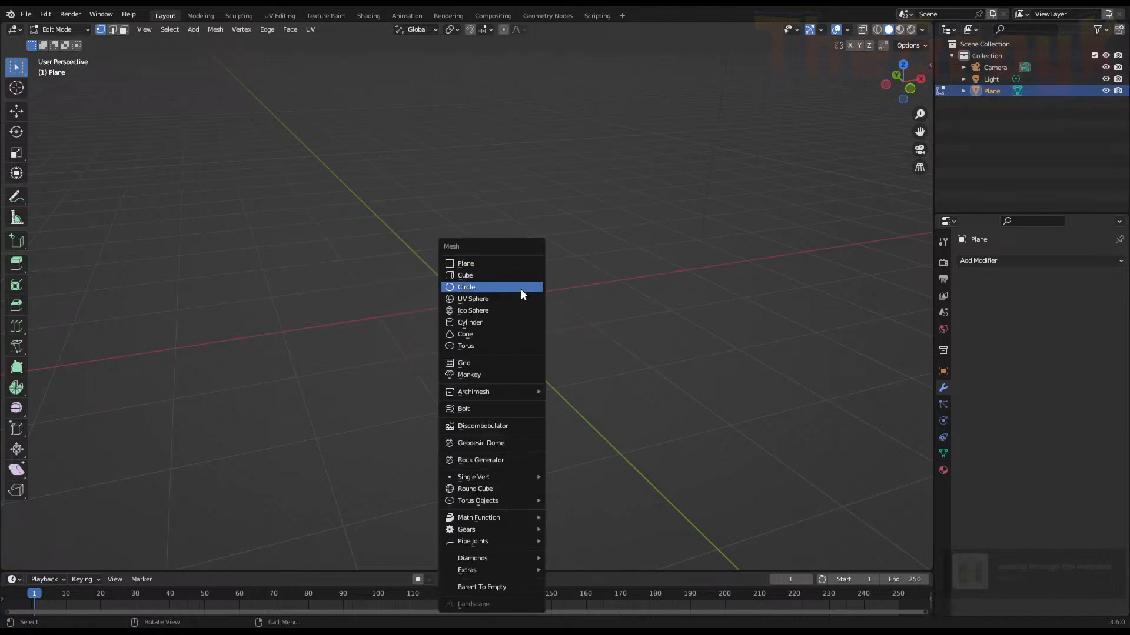
click(518, 287)
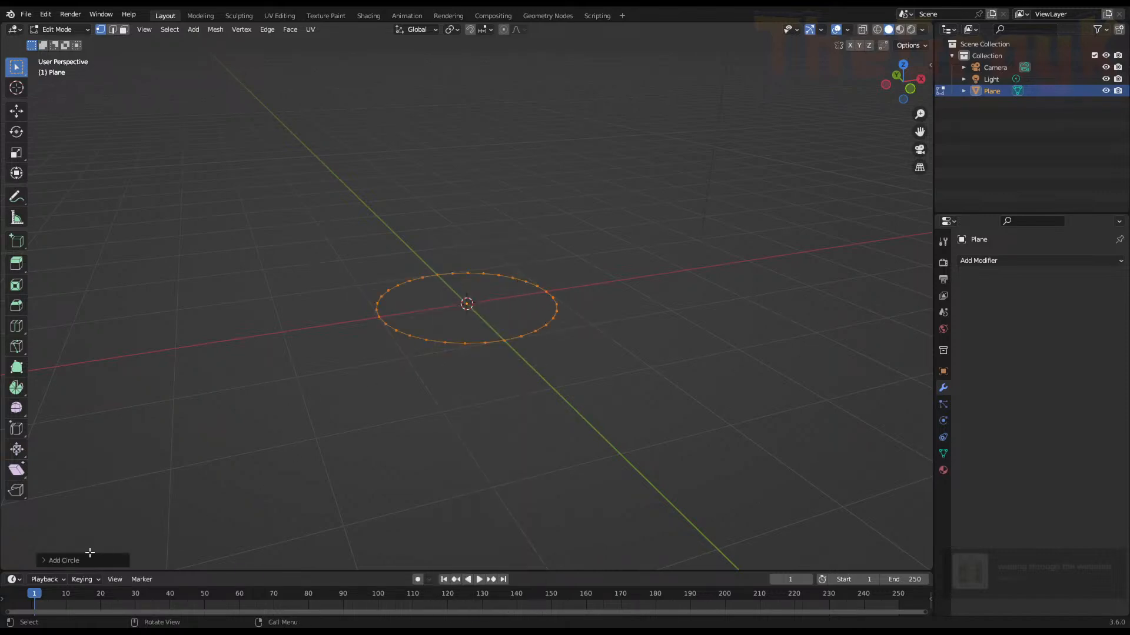
click(45, 560)
drag(150, 432, 117, 432)
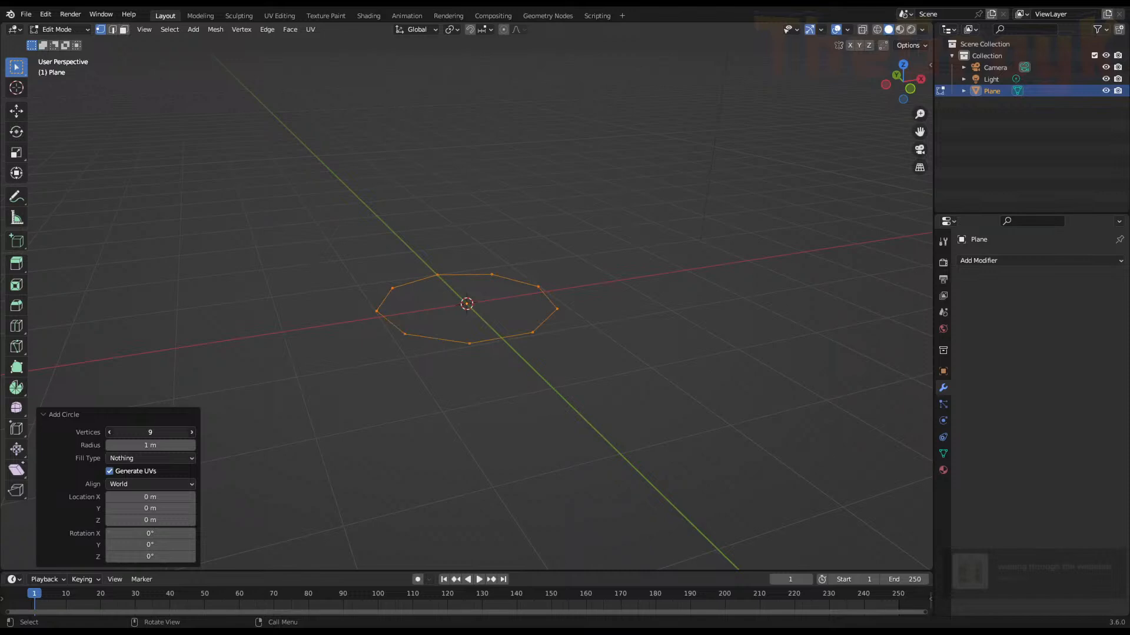
right_click(634, 247)
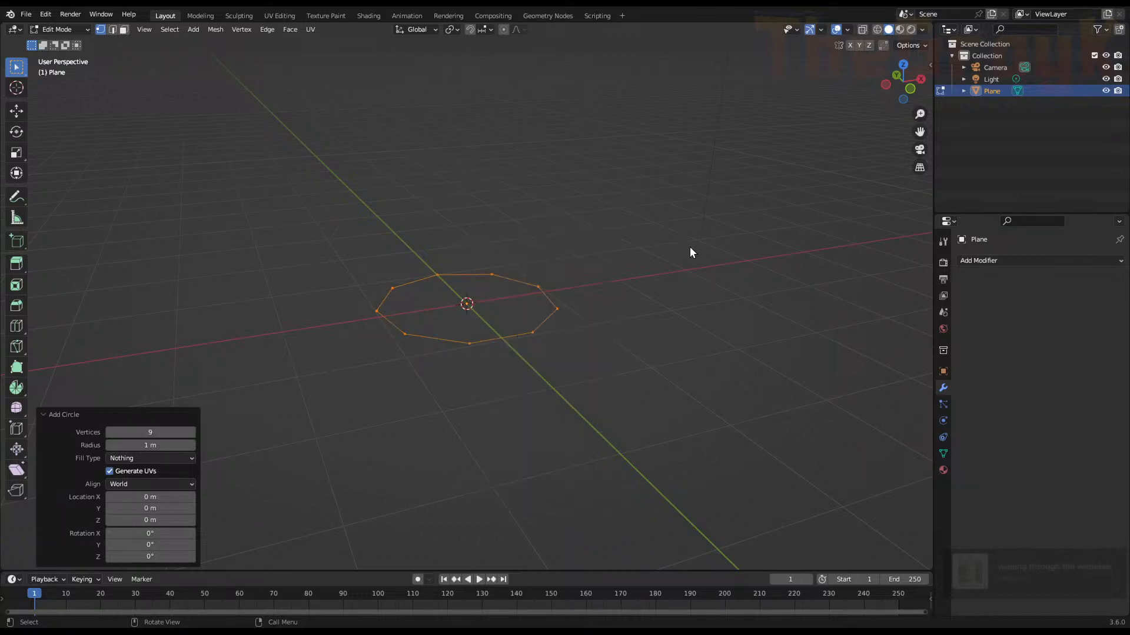
Extrude the whole circle upward along Z by about 1.55 m to form the pipe body
click(601, 274)
key(a)
key(e)
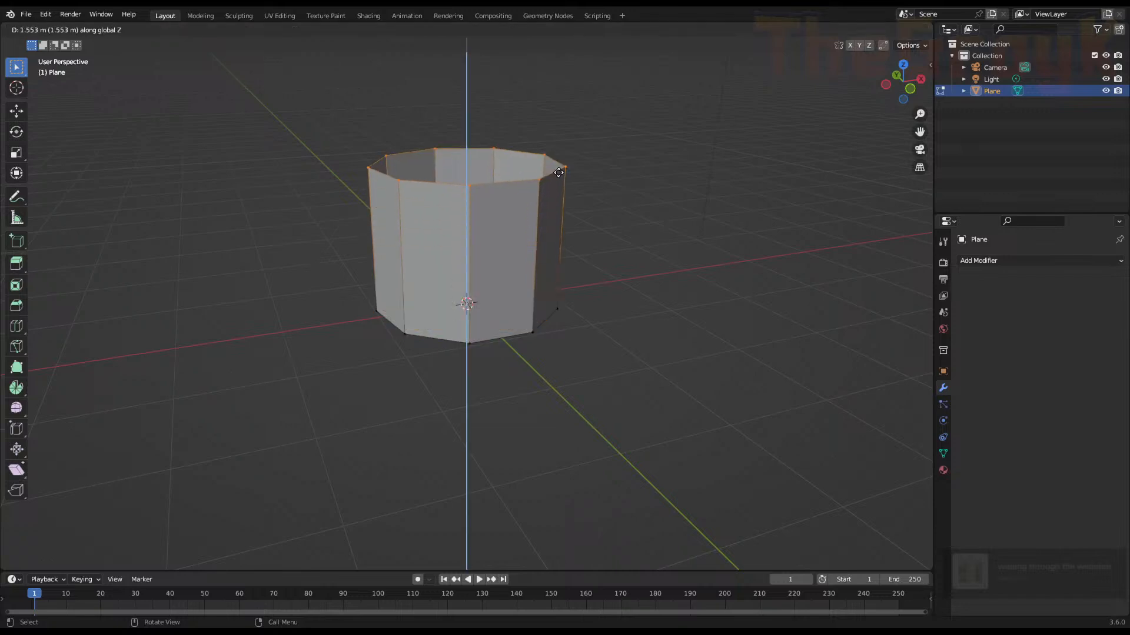
click(558, 172)
Extrude the body's upper edge loop outward by scaling, and extrude it up about 0.41 m to form the rim
middle_drag(558, 173, 628, 326)
key(e)
right_click(623, 313)
key(s)
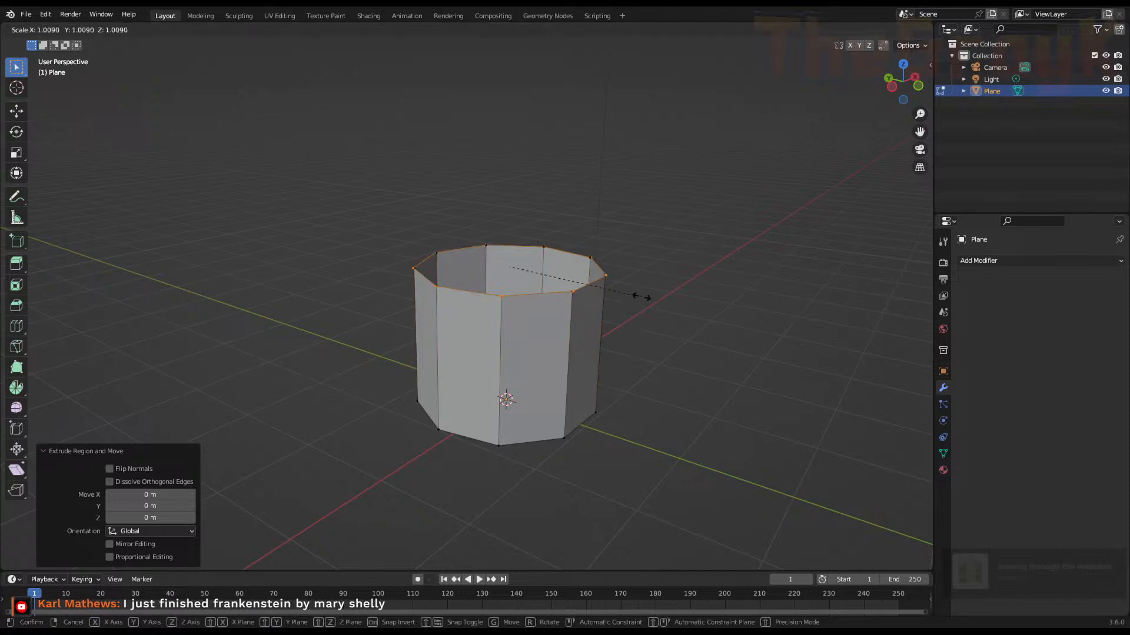
click(654, 306)
key(e)
click(644, 266)
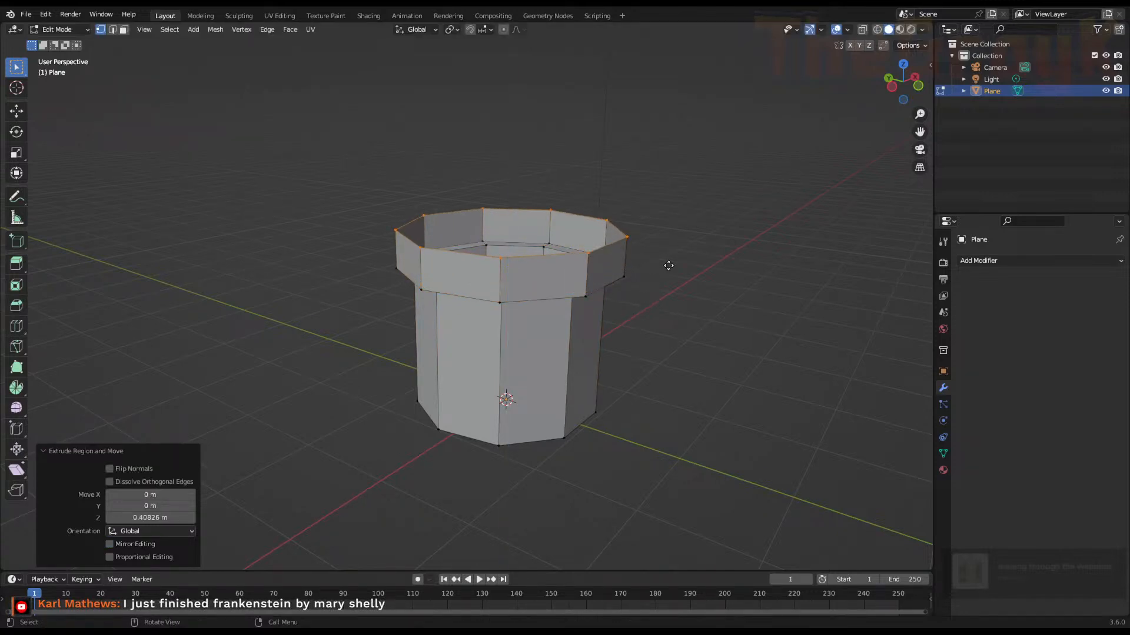
Extrude the rim's top edge inward at a scale of about 0.707, and extend that inner edge down about 1.97 m along Z
key(e)
right_click(671, 268)
key(s)
click(655, 267)
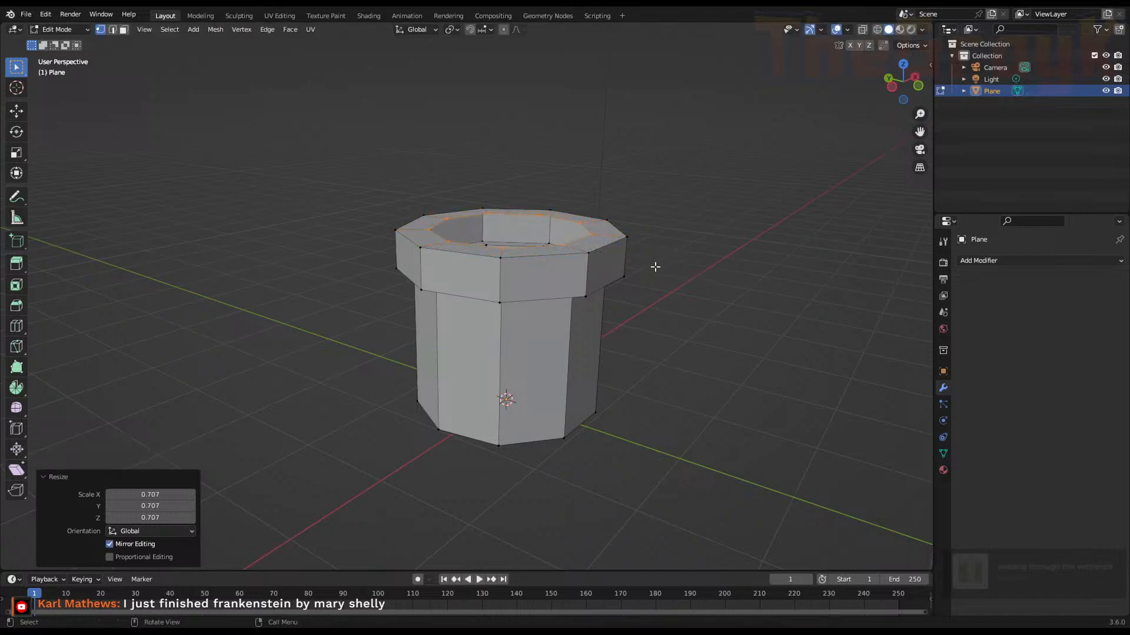
key(g)
key(z)
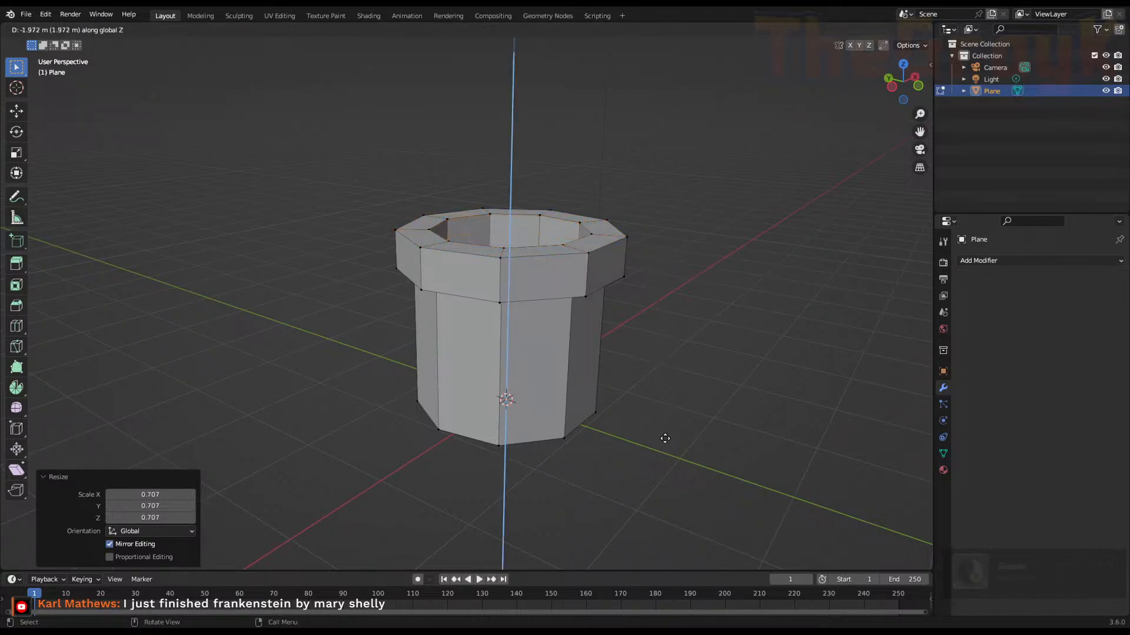
click(664, 437)
Return to Object Mode and apply smooth shading to the pipe
middle_drag(663, 438, 734, 396)
key(Tab)
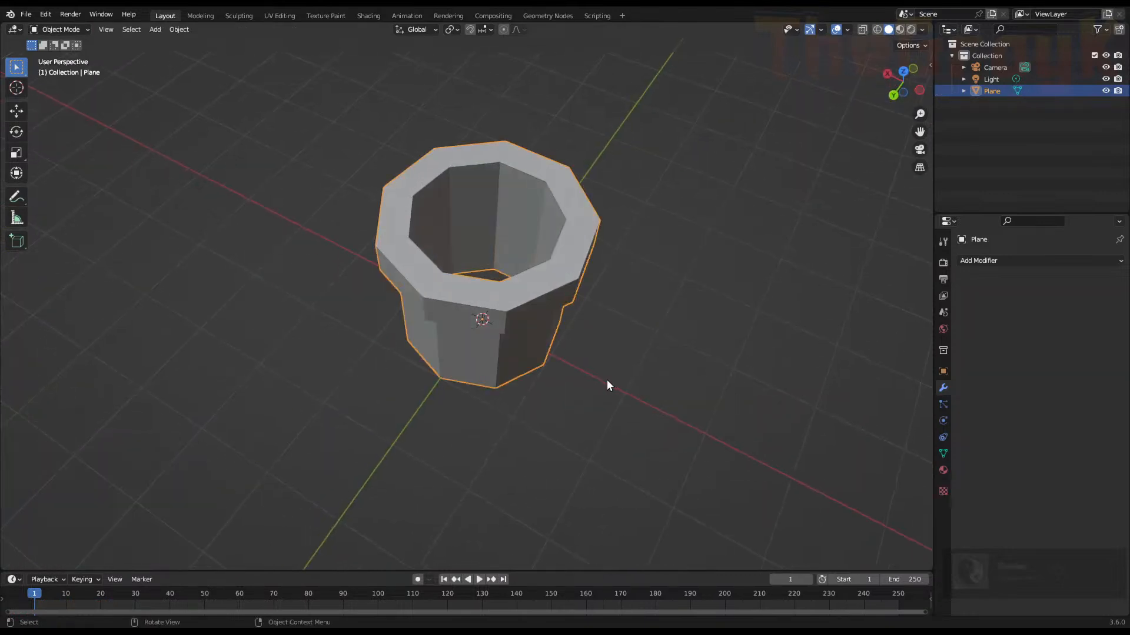
middle_drag(608, 385, 591, 330)
right_click(591, 330)
click(593, 325)
Cut two edge loops around the rim's outer side and scale them apart along Z by about 2.6
middle_drag(501, 326, 513, 295)
key(Tab)
key(ctrl+r)
scroll(513, 251, up, 1)
click(513, 251)
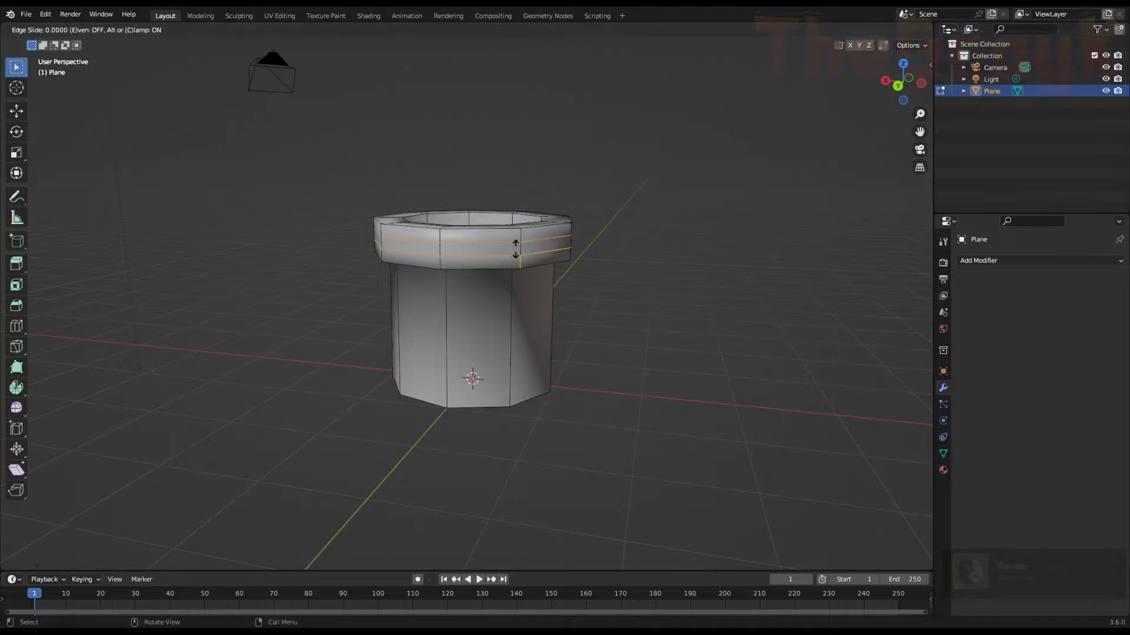
right_click(514, 250)
key(s)
key(z)
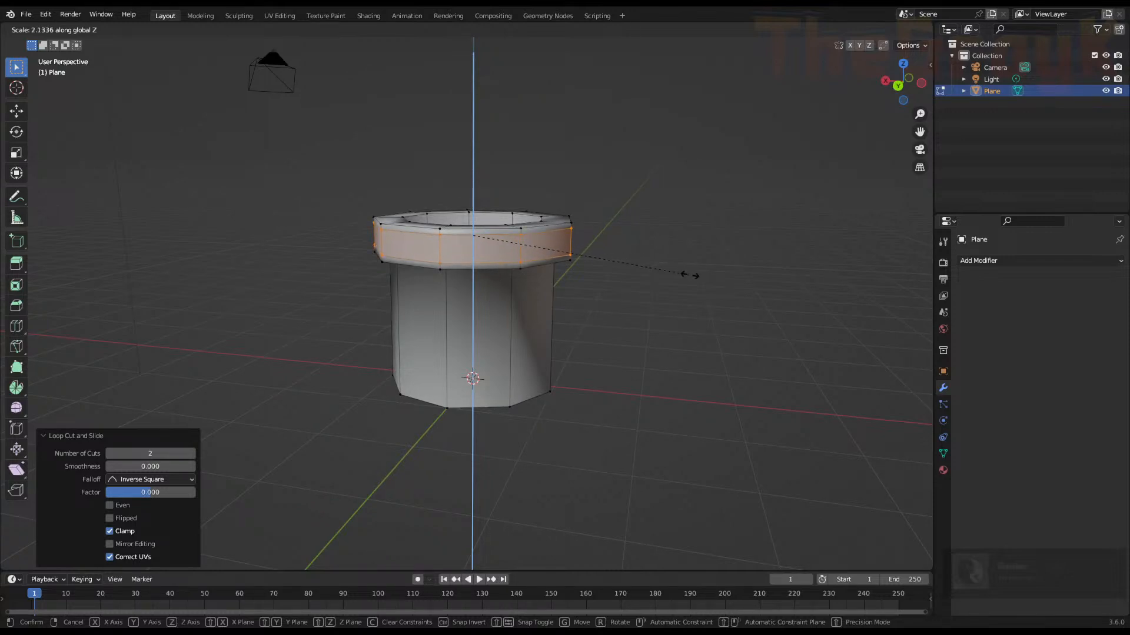
click(734, 287)
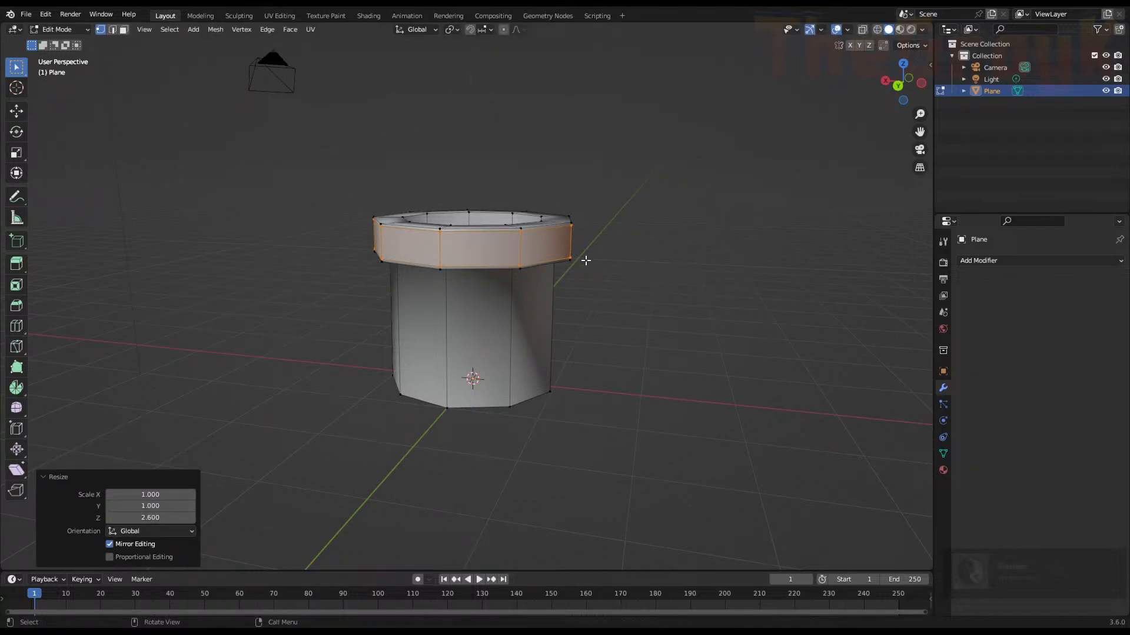
Add one loop cut around the pipe body and slide it up just below the rim, at a factor of about -0.955
scroll(585, 260, up, 3)
key(Tab)
key(Tab)
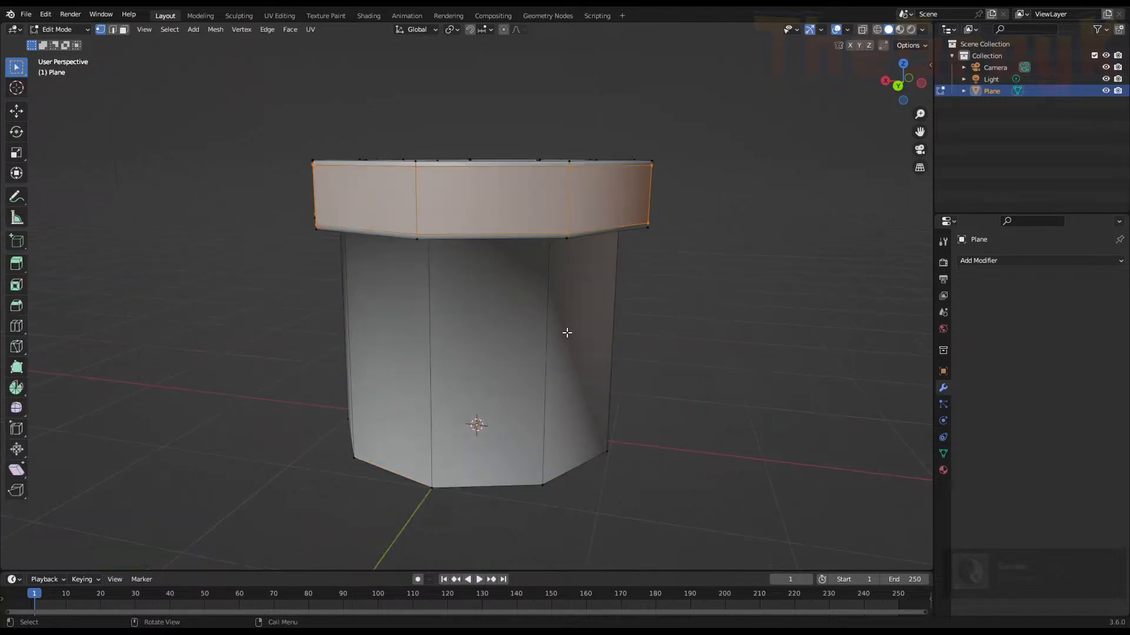
key(ctrl+r)
click(561, 334)
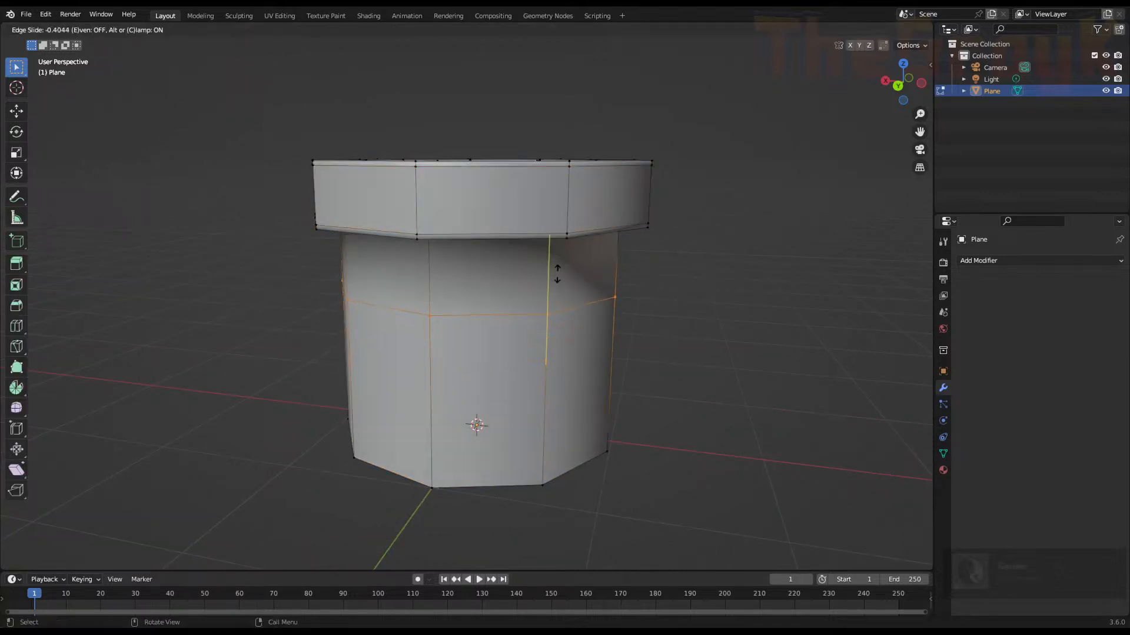
click(557, 219)
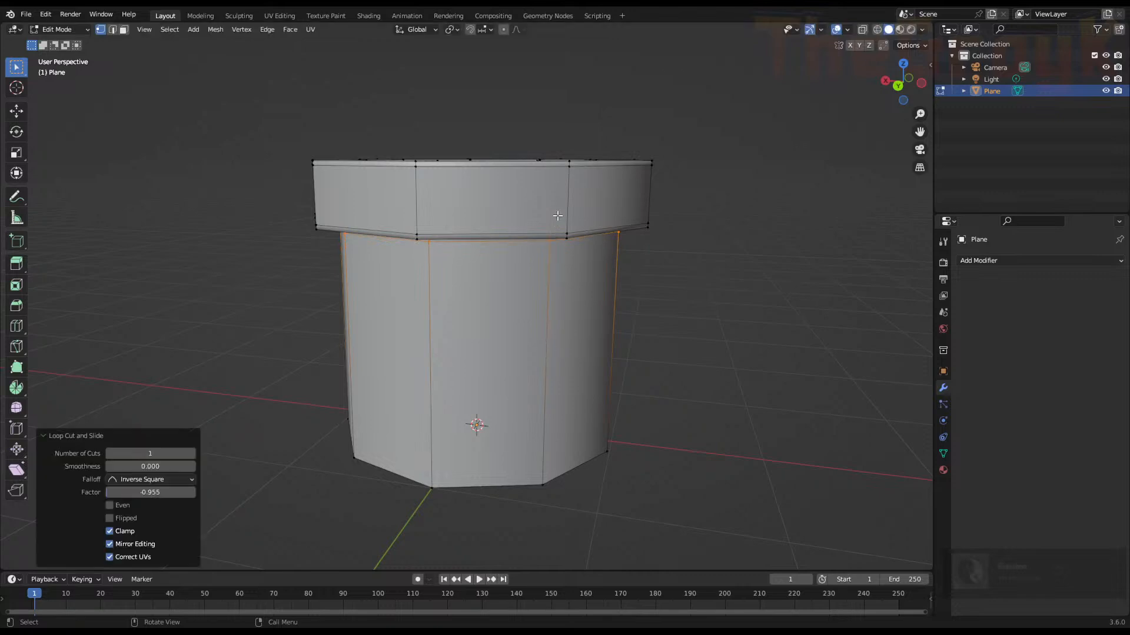
Add a loop cut on the rim's underside and slide it close to the pipe body
middle_drag(568, 270, 568, 244)
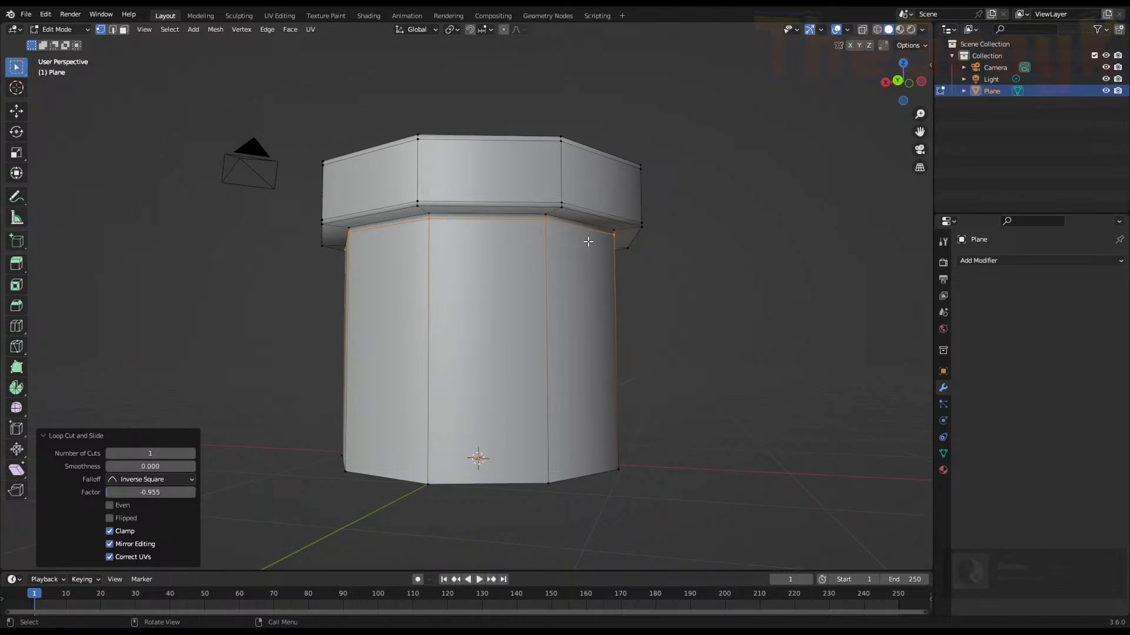
middle_drag(589, 244, 589, 195)
scroll(551, 198, up, 1)
key(ctrl+r)
click(559, 169)
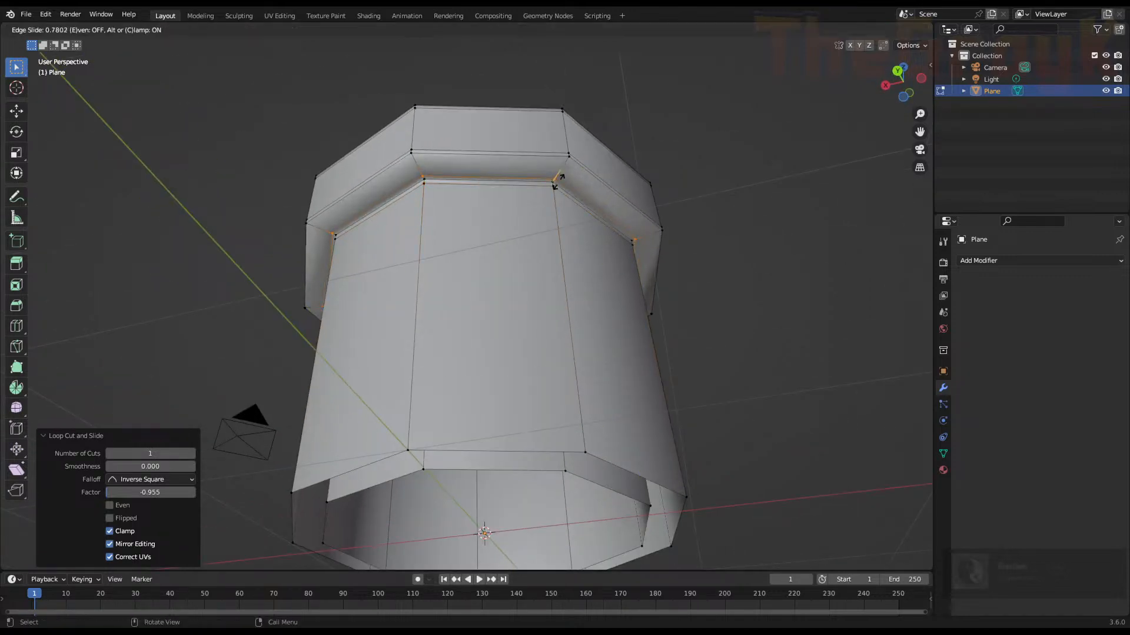
click(559, 186)
Edge-slide the body's upper support loop closer to the rim, finishing with a slide factor of about -0.658
key(g)
key(g)
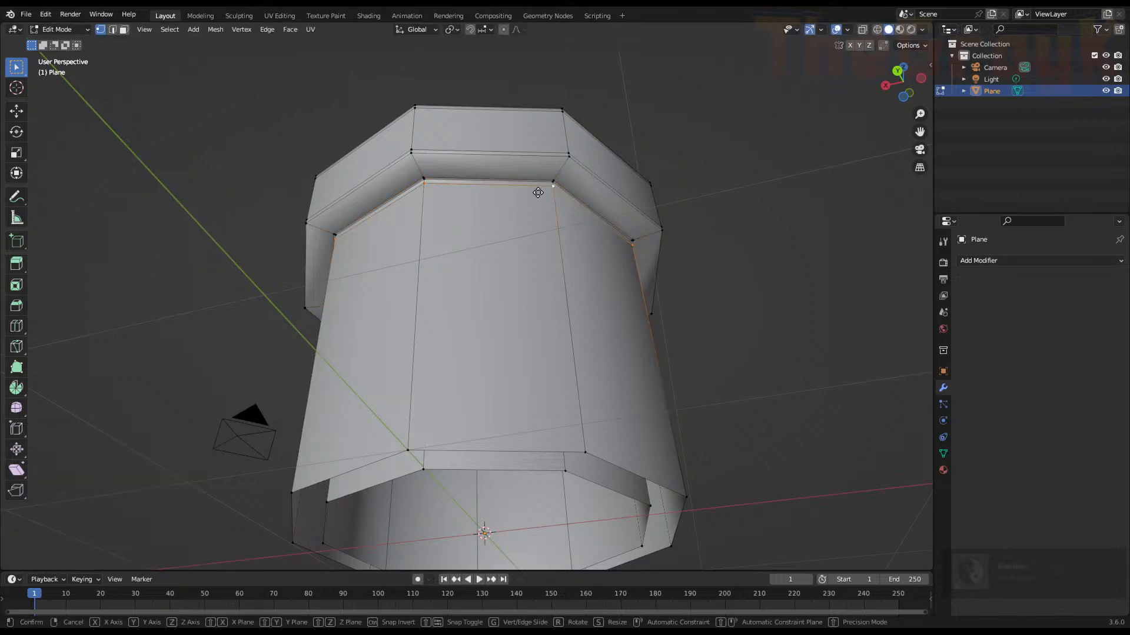
click(538, 186)
middle_drag(561, 186, 565, 280)
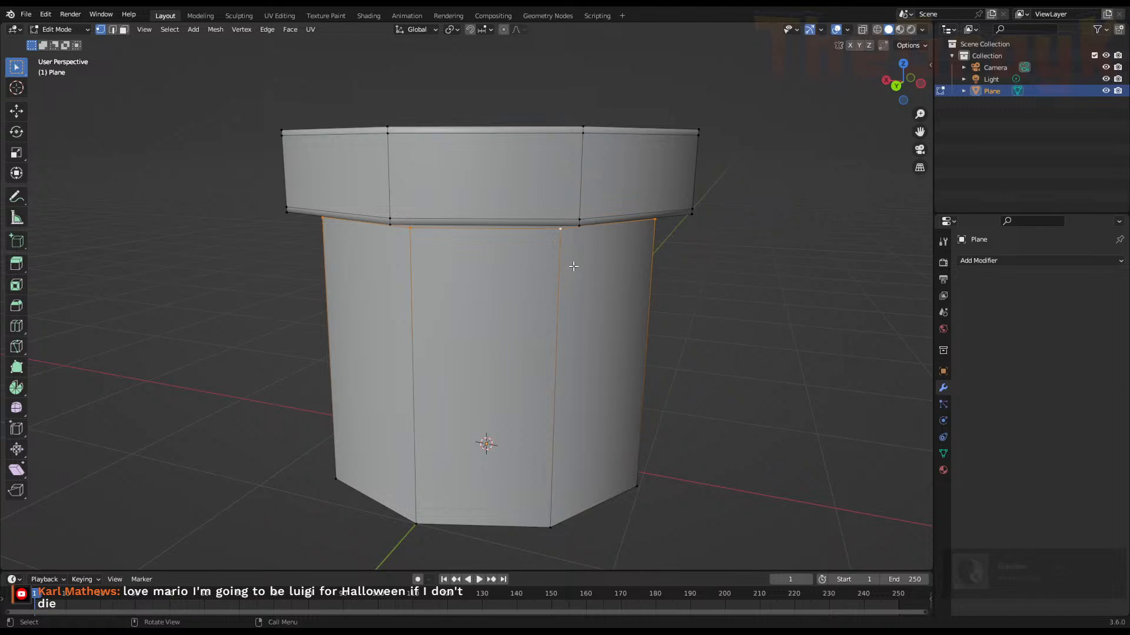
scroll(566, 265, down, 2)
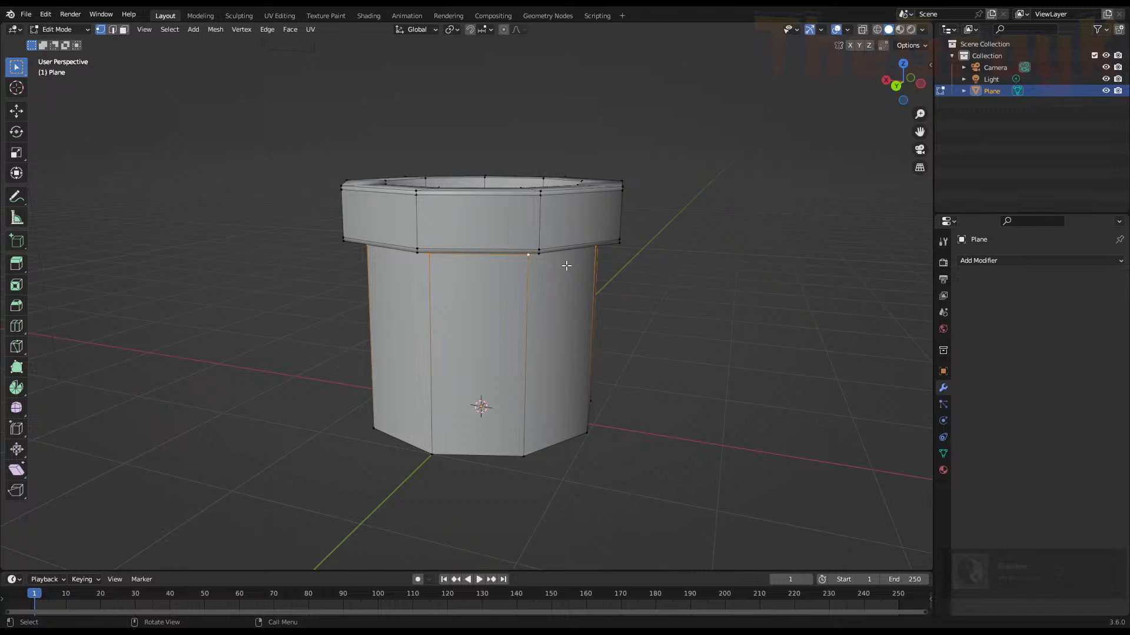
middle_drag(566, 266, 545, 232)
scroll(544, 230, up, 3)
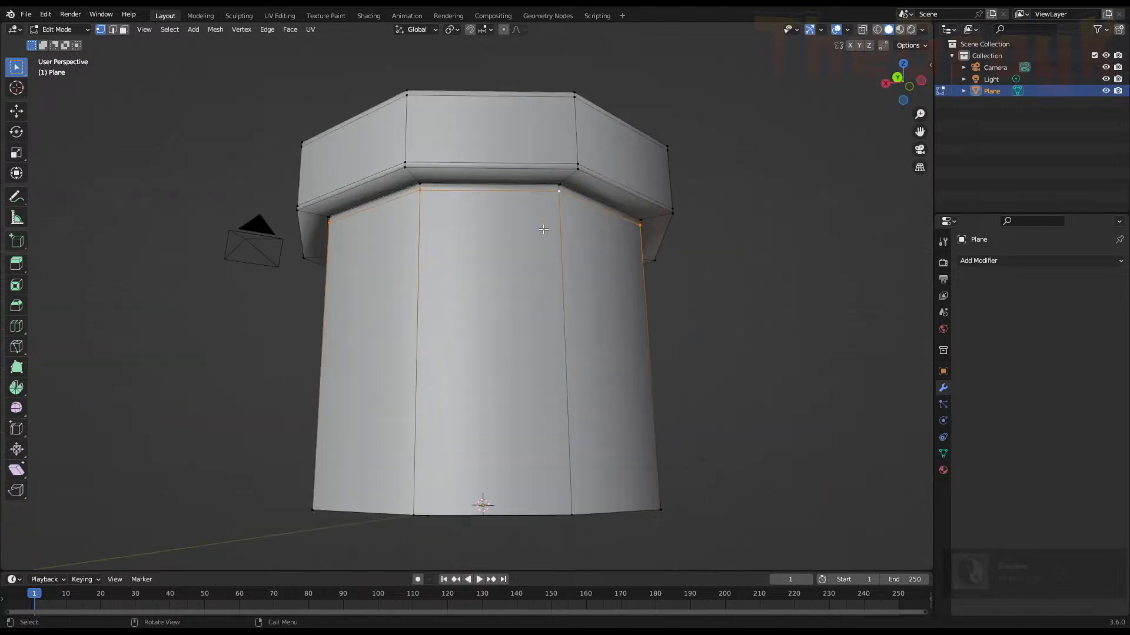
scroll(543, 229, up, 1)
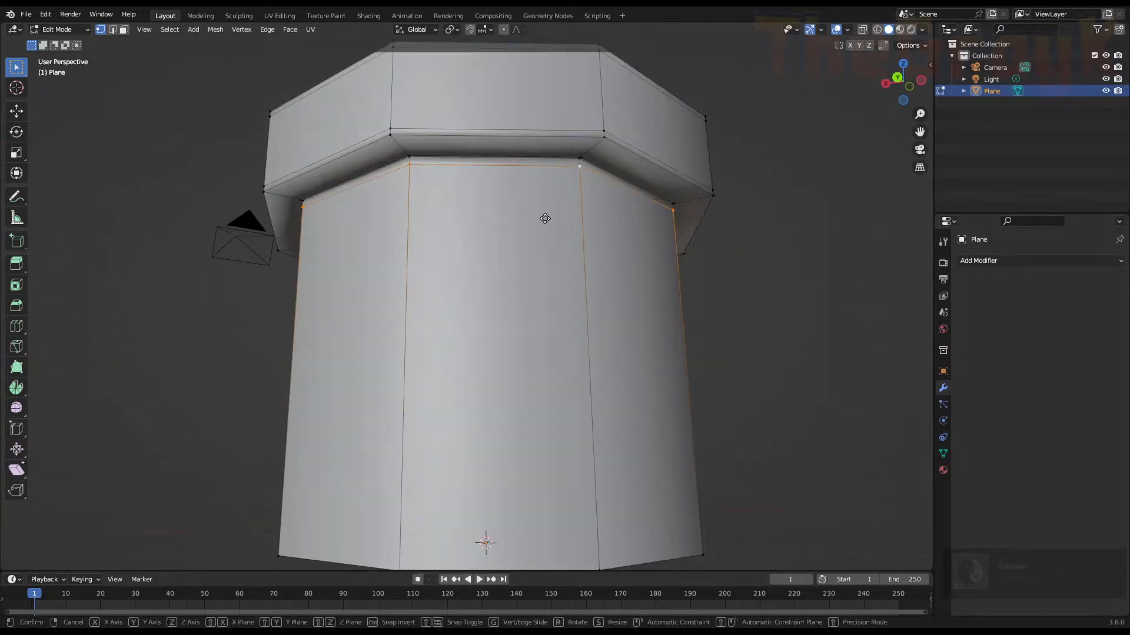
key(g)
key(g)
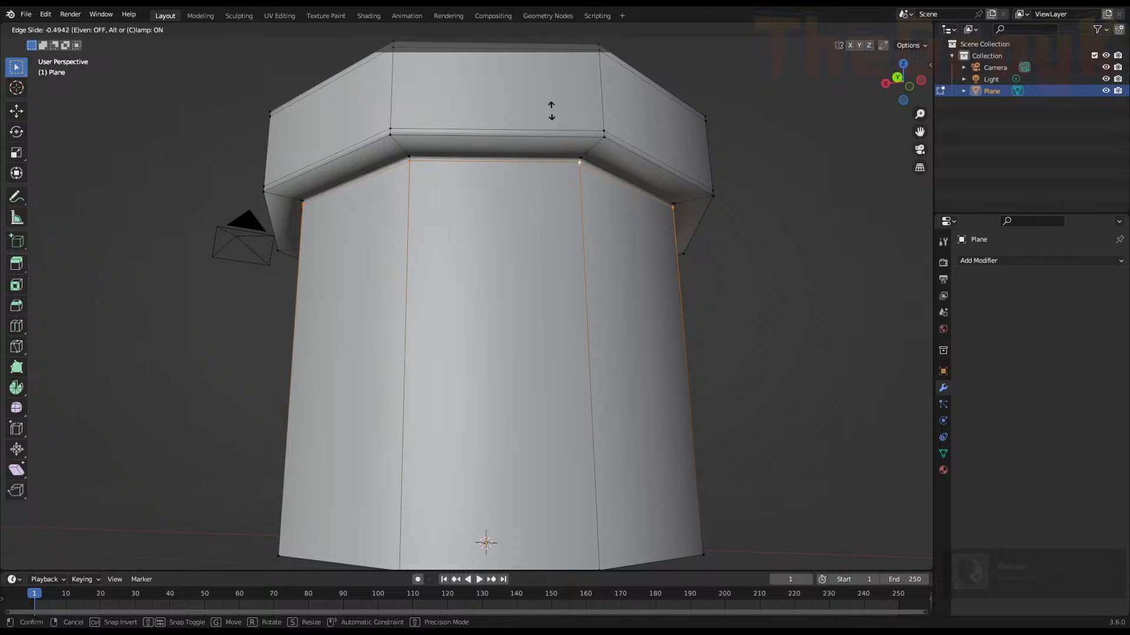
click(551, 91)
Add a loop cut on the rim's underside and slide it close to the rim's outer edge
key(ctrl+r)
click(599, 144)
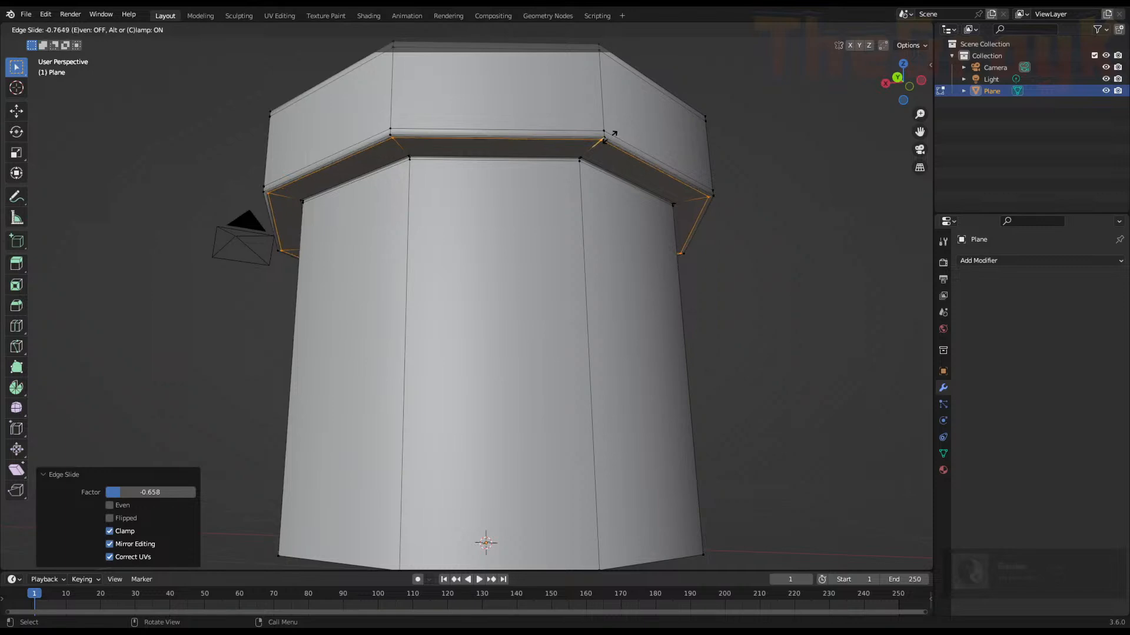
click(607, 140)
Add a loop cut on the rim's top face and slide it toward the inner opening, at a factor of about -0.807
key(Tab)
key(ctrl+2)
middle_drag(608, 136, 683, 222)
key(Tab)
key(ctrl+r)
click(612, 94)
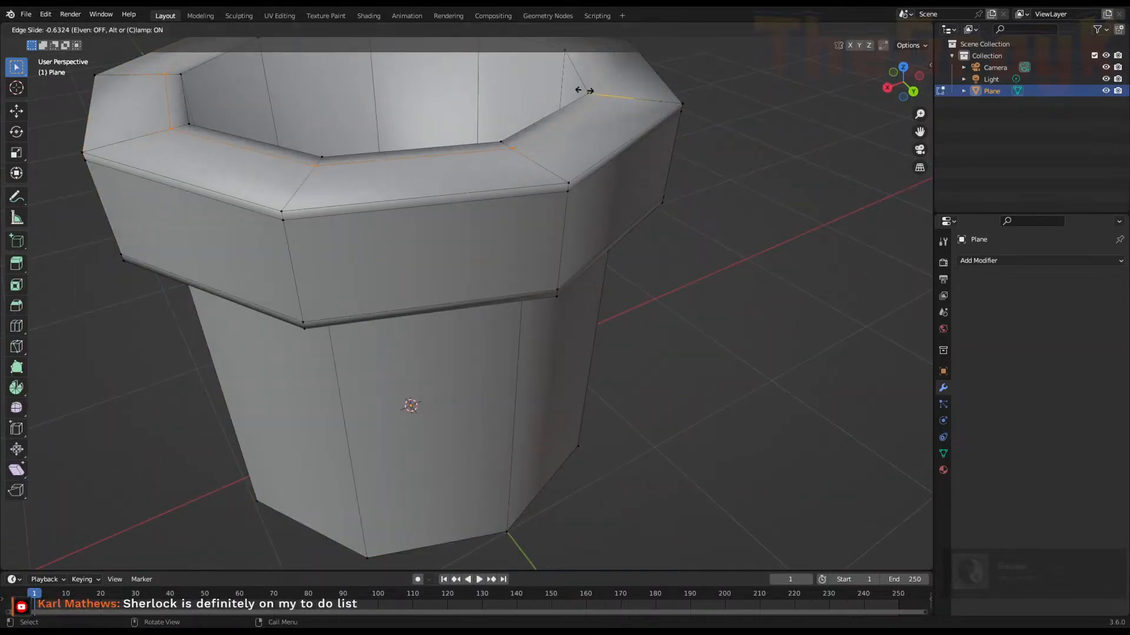
click(575, 90)
Add a loop cut around the pipe's inner wall and slide it up close to the rim opening, at a factor of about 0.974
scroll(598, 137, down, 3)
middle_drag(503, 200, 525, 251)
key(ctrl+r)
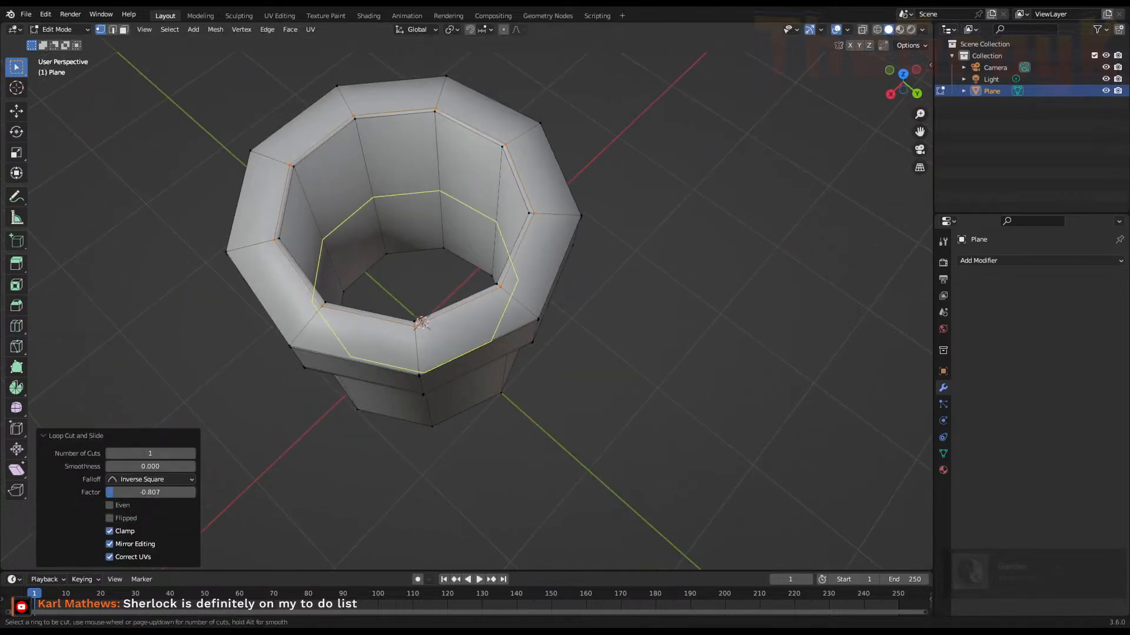
click(458, 121)
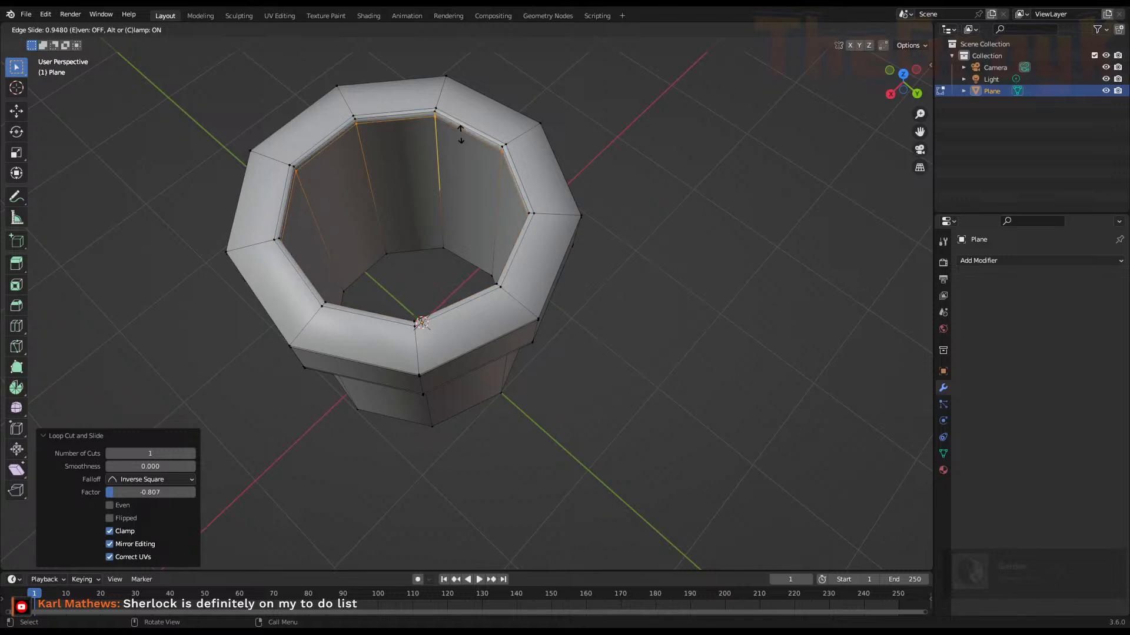
click(460, 132)
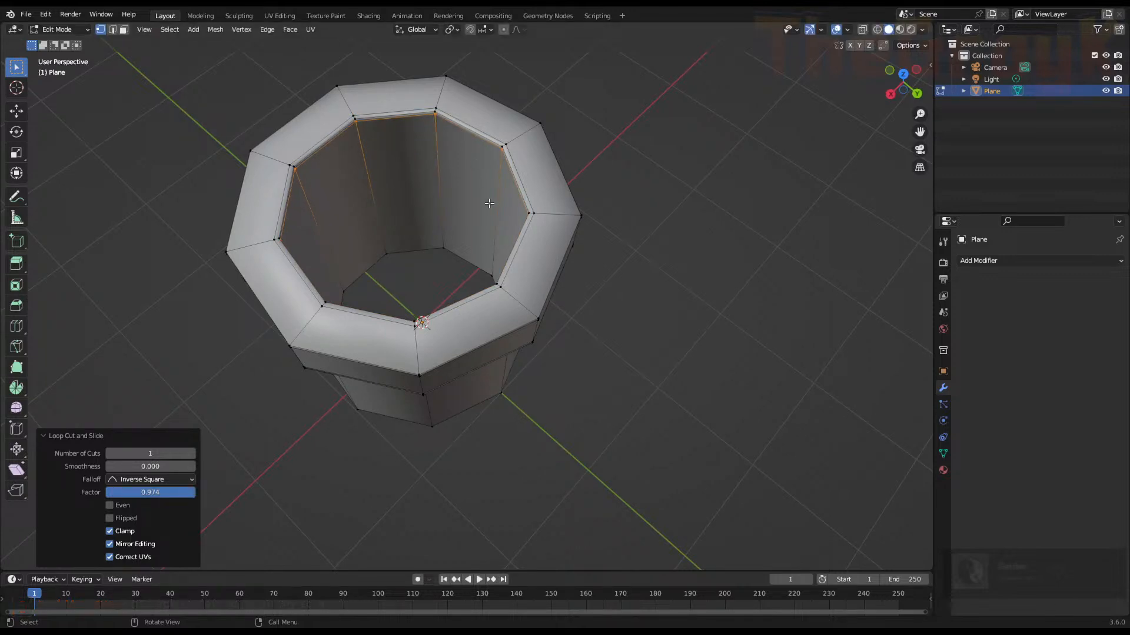
Add another loop cut around the inner wall and slide it down close to the pipe's bottom edge, at a factor of about -0.945
key(ctrl+r)
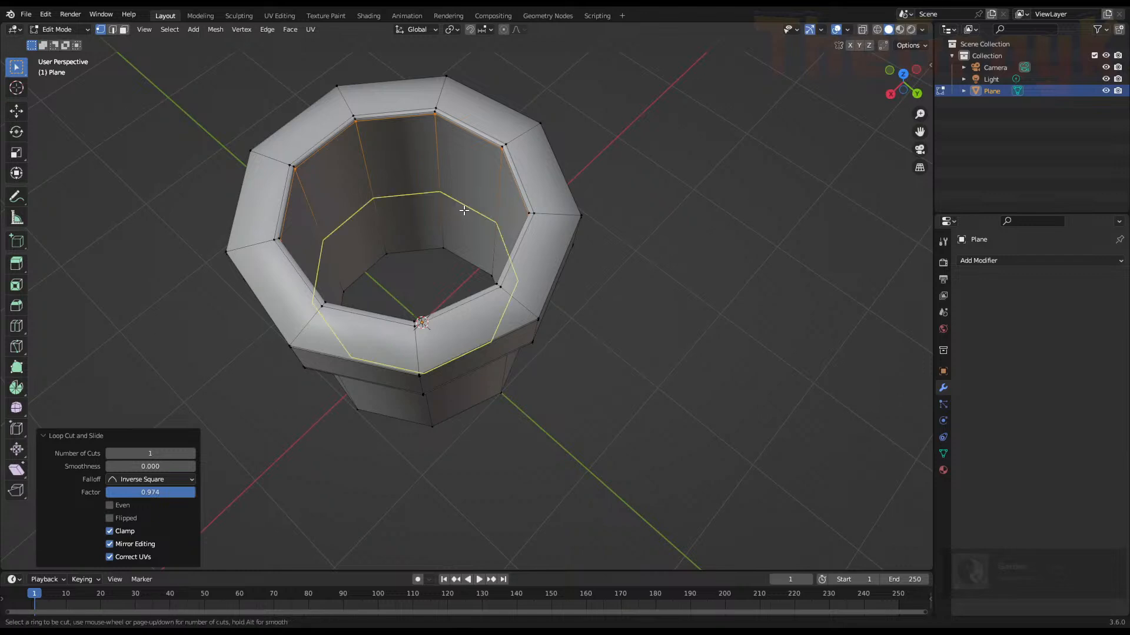
click(463, 223)
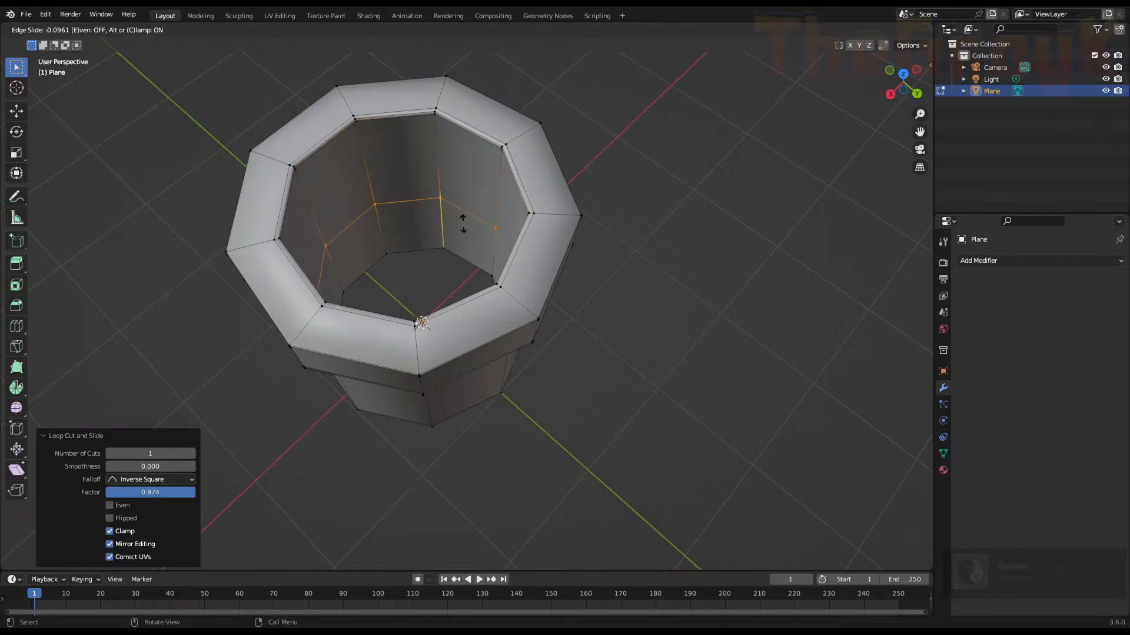
click(465, 274)
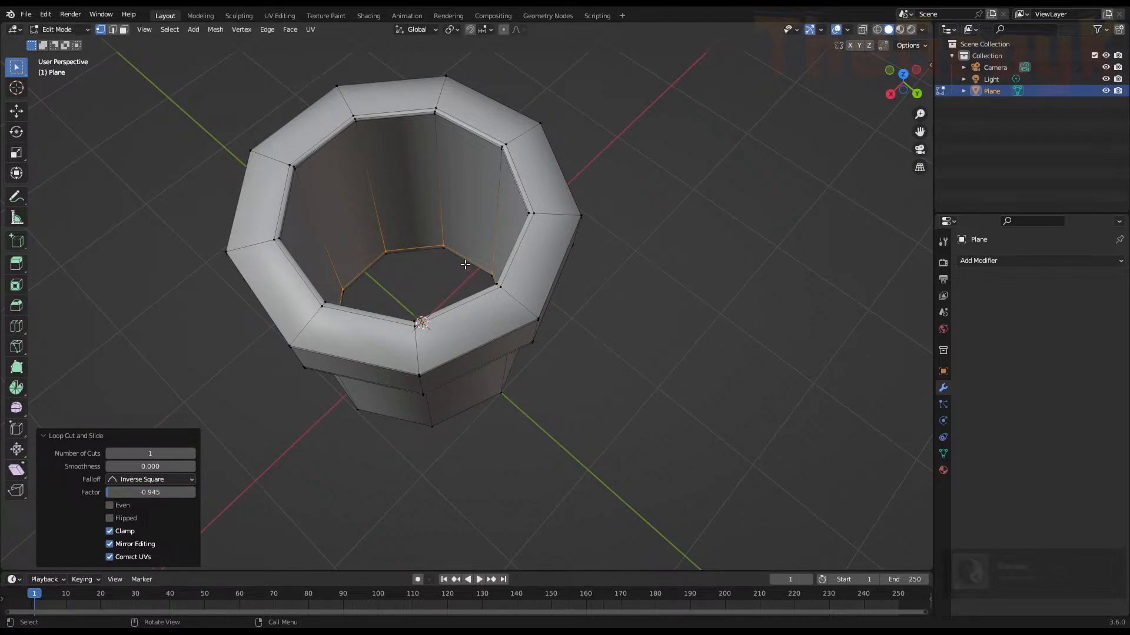
Add a loop cut around the outer body and slide it close to the pipe's bottom edge, at a factor of about 0.959
middle_drag(475, 258, 574, 245)
key(ctrl+r)
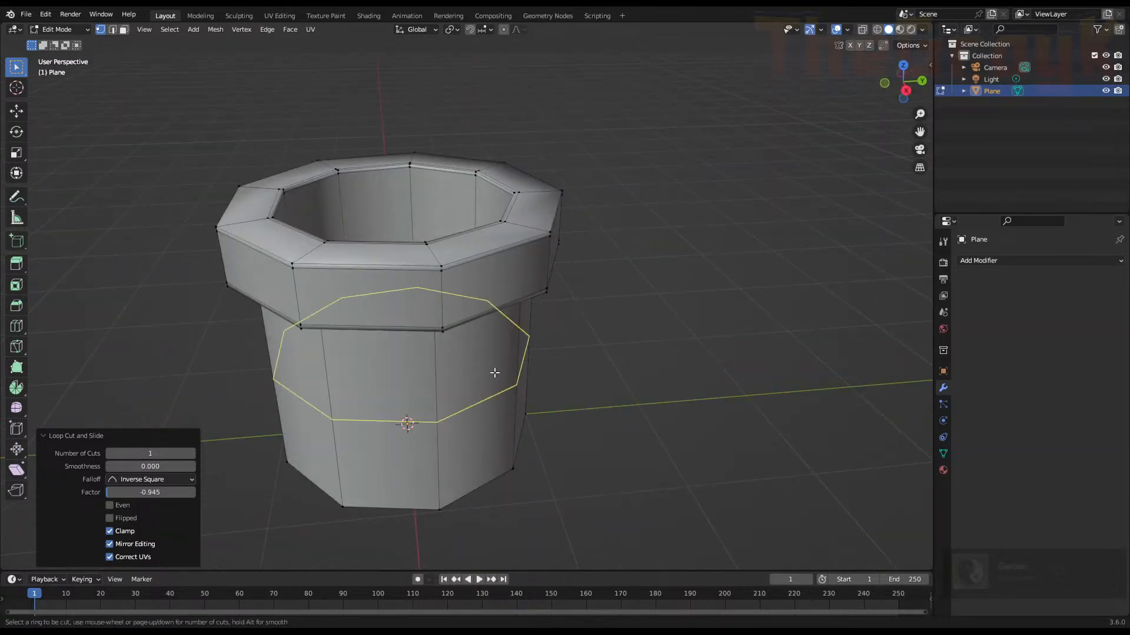
click(494, 375)
drag(498, 404, 496, 460)
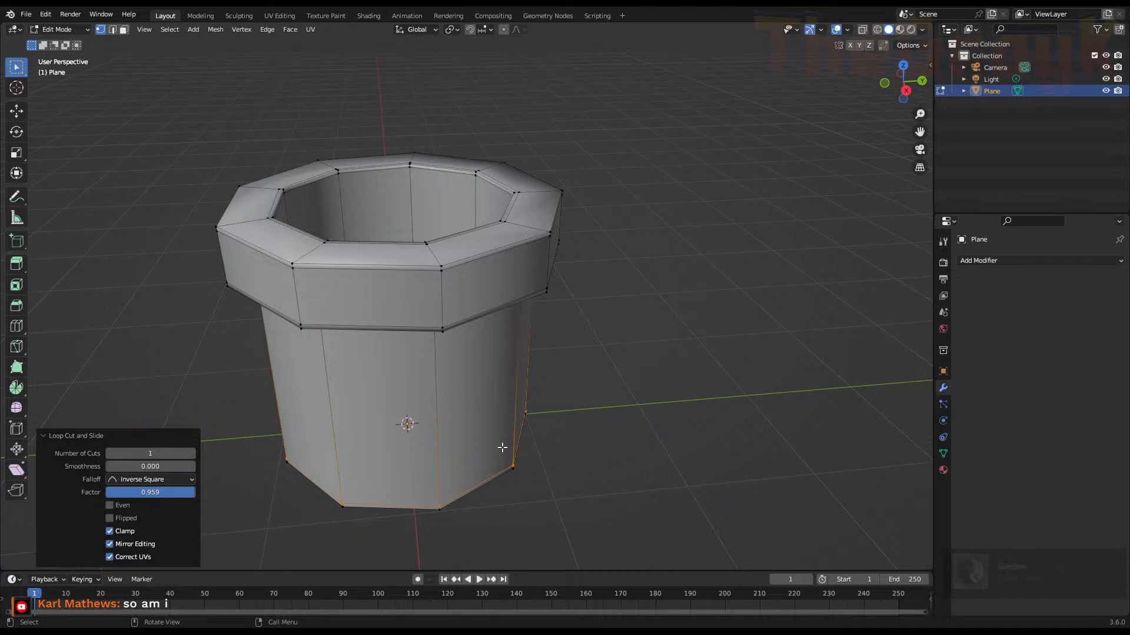
Inspect the pipe's rim and body from several angles and return the pipe to Object Mode
middle_drag(481, 486, 638, 406)
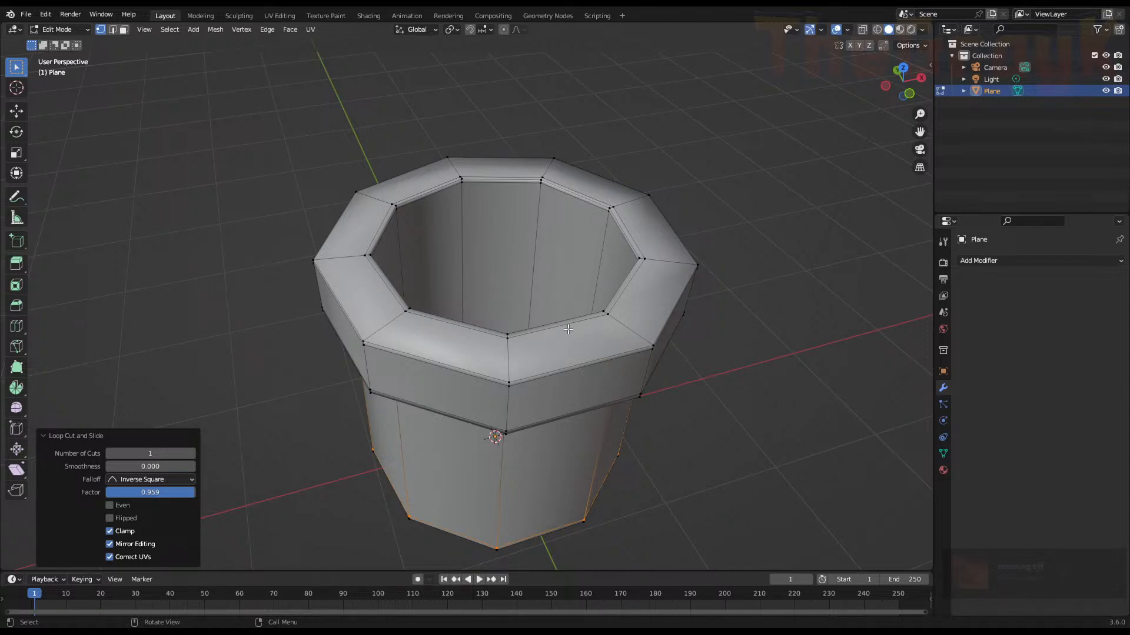
scroll(587, 307, up, 4)
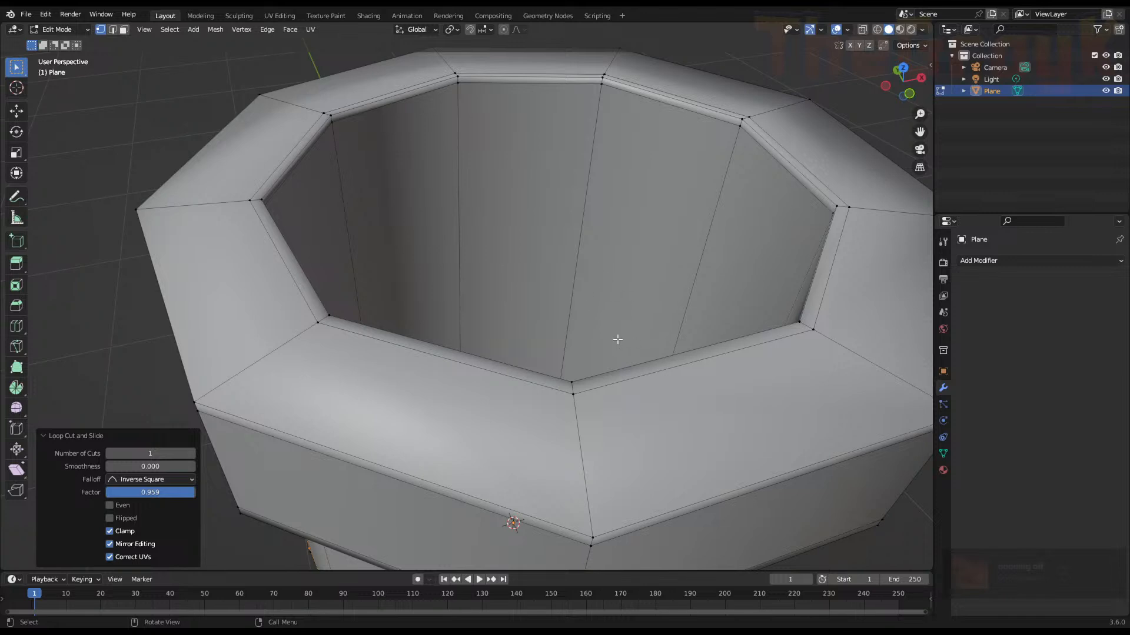
scroll(616, 341, down, 5)
middle_drag(624, 274, 508, 333)
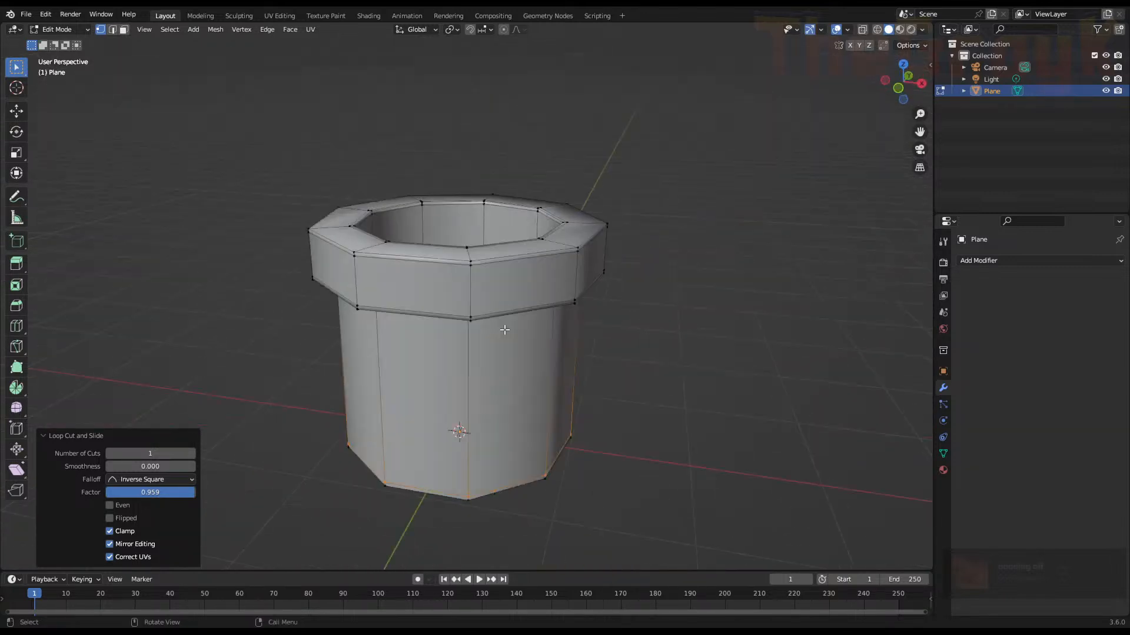
key(Tab)
scroll(539, 368, down, 4)
right_click(535, 376)
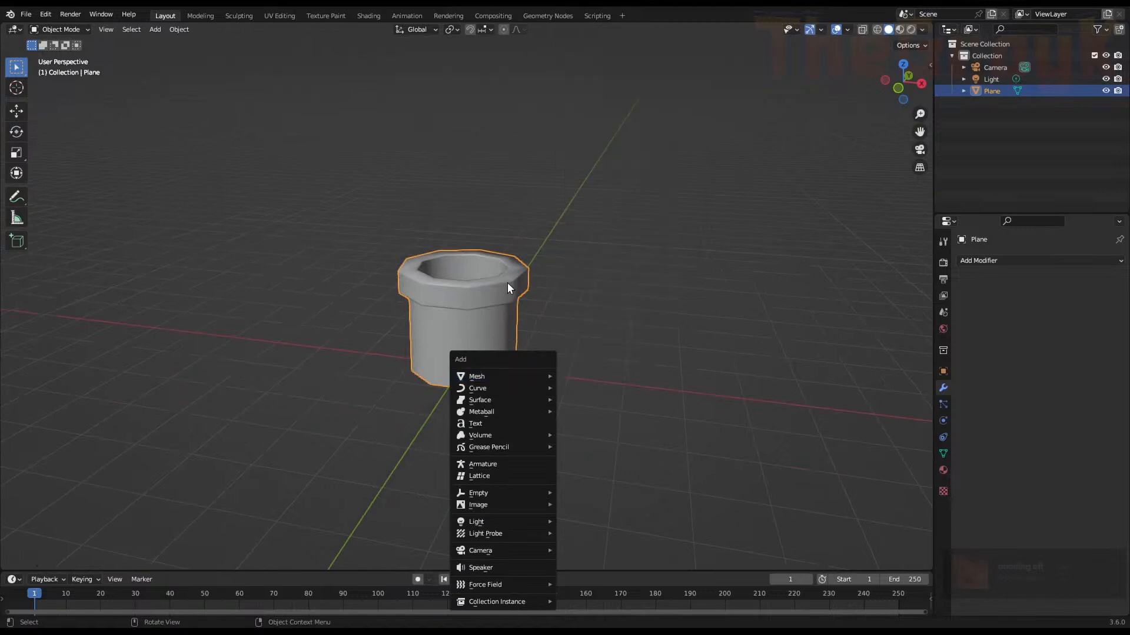
Move the pipe about -3.66 m along the X axis and bring it back by about 3.68 m
key(g)
key(x)
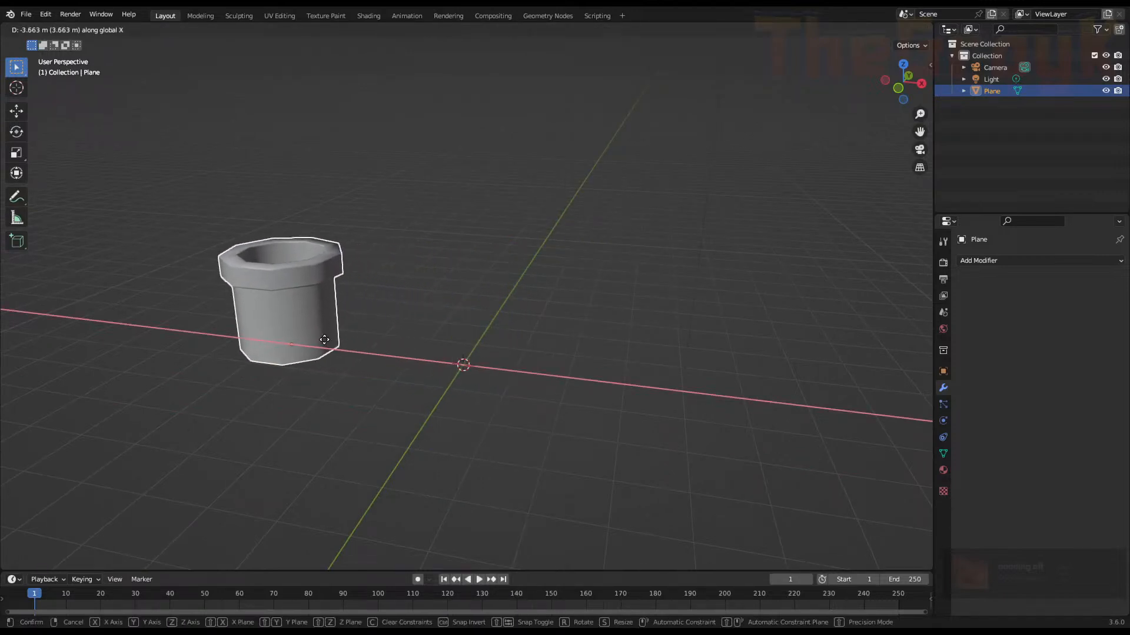
click(325, 343)
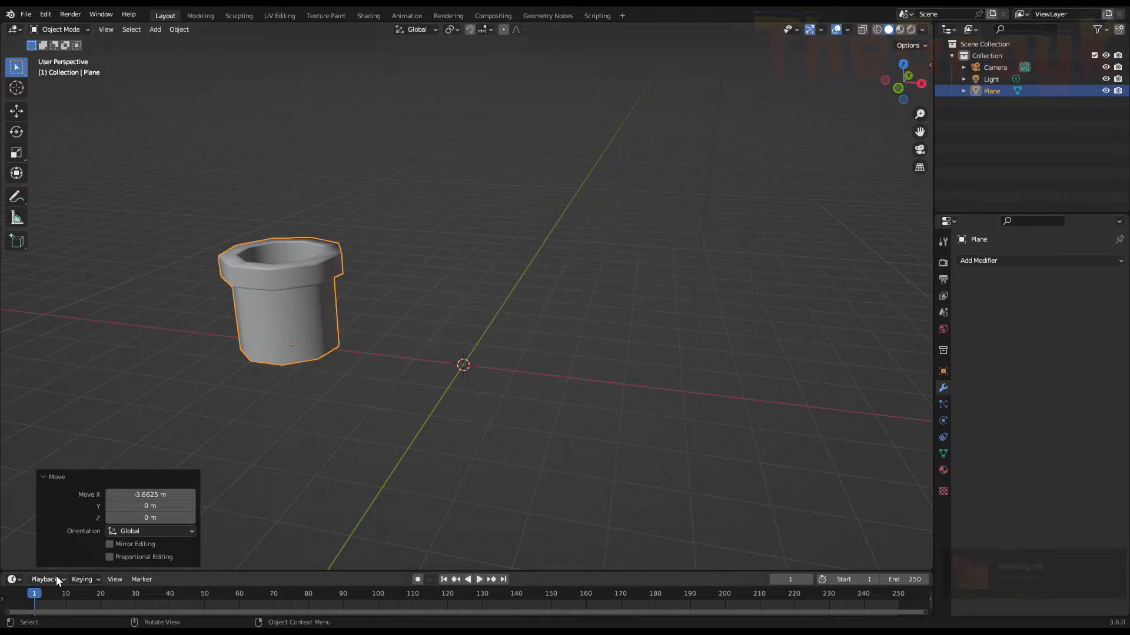
key(g)
key(x)
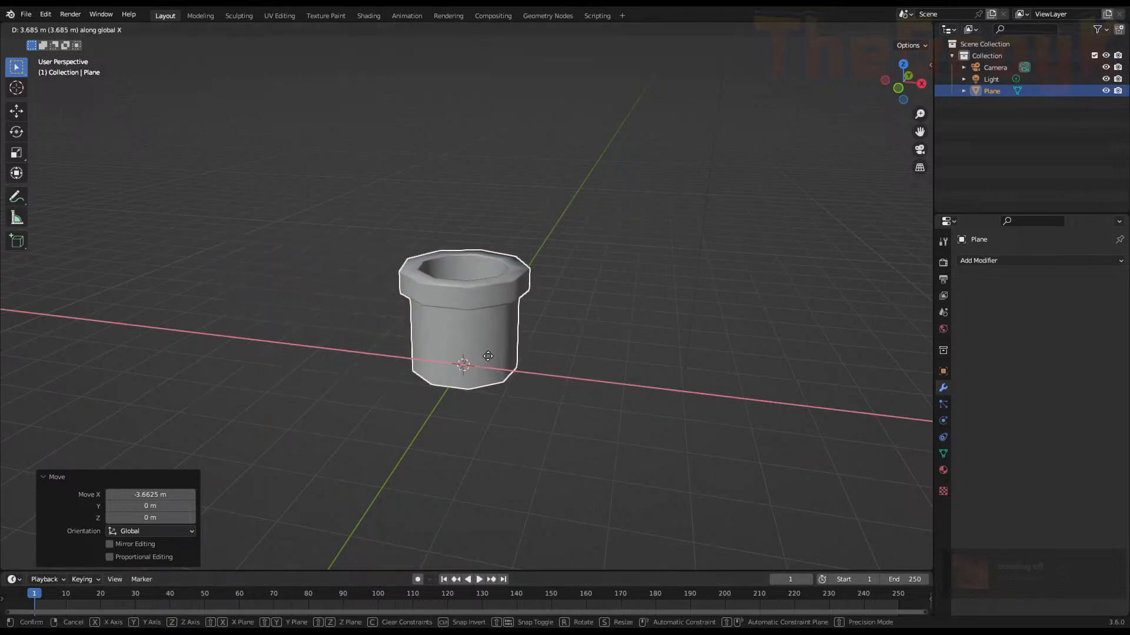
click(489, 357)
scroll(508, 337, up, 3)
middle_drag(507, 331, 545, 331)
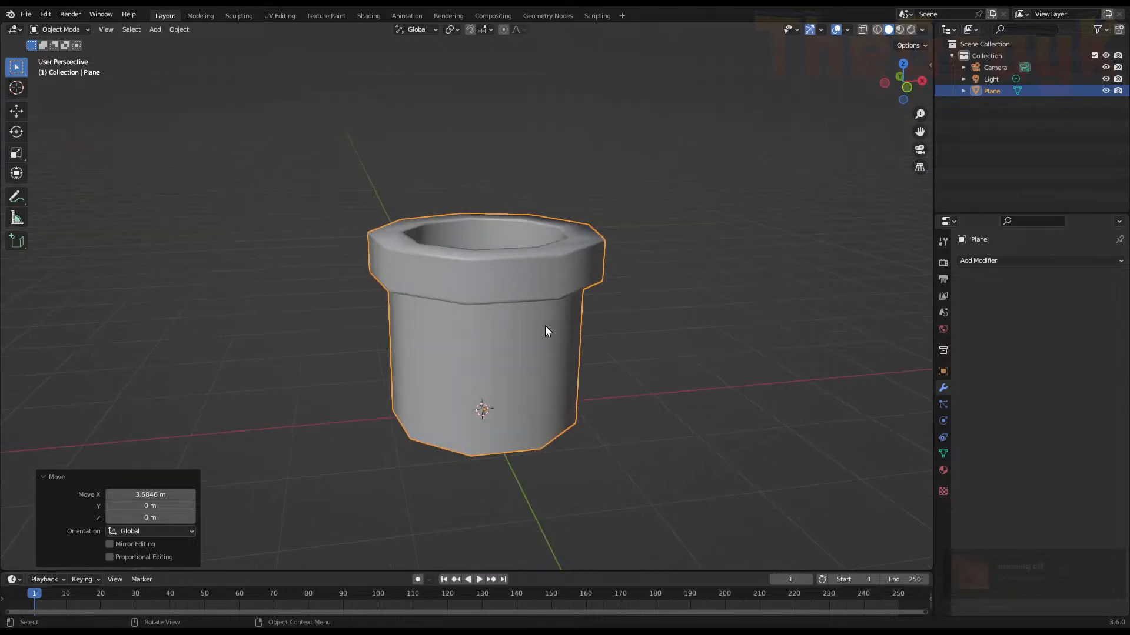
Set the scene's render engine to Cycles
key(z)
click(944, 263)
click(1064, 261)
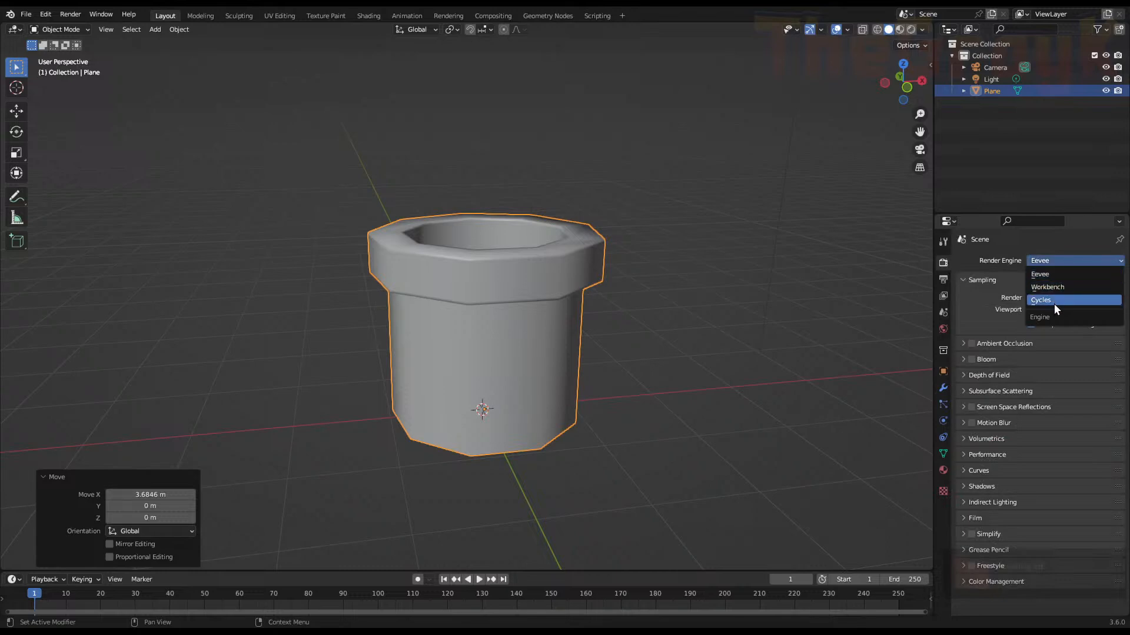
click(1044, 300)
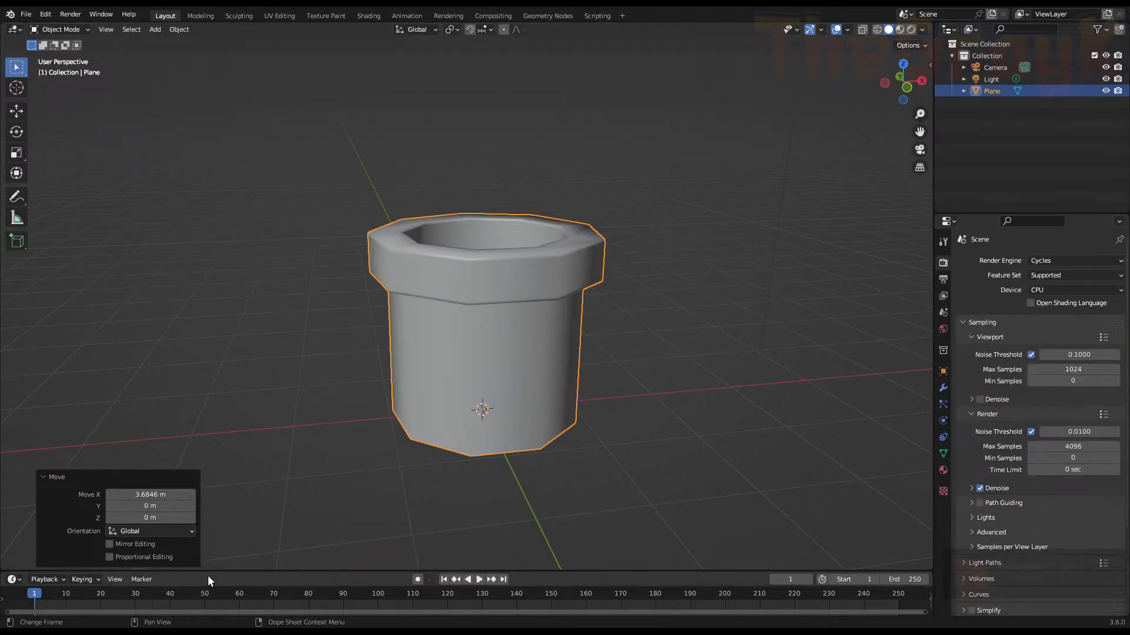
Enlarge the timeline area and turn it into an Asset Browser
drag(209, 572, 200, 470)
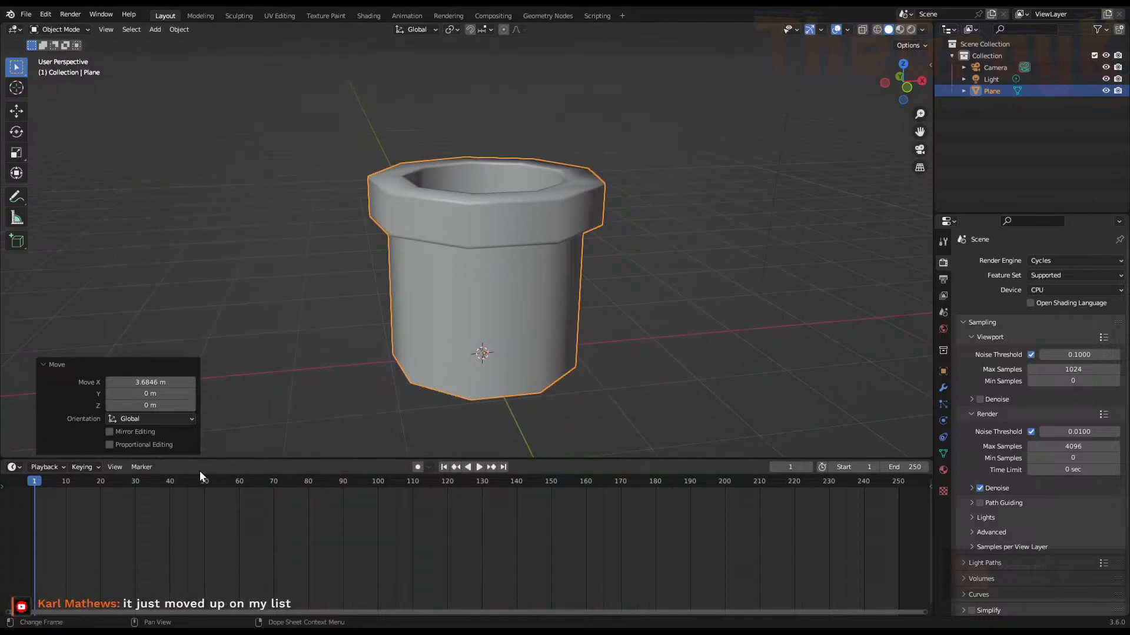
click(14, 466)
click(13, 467)
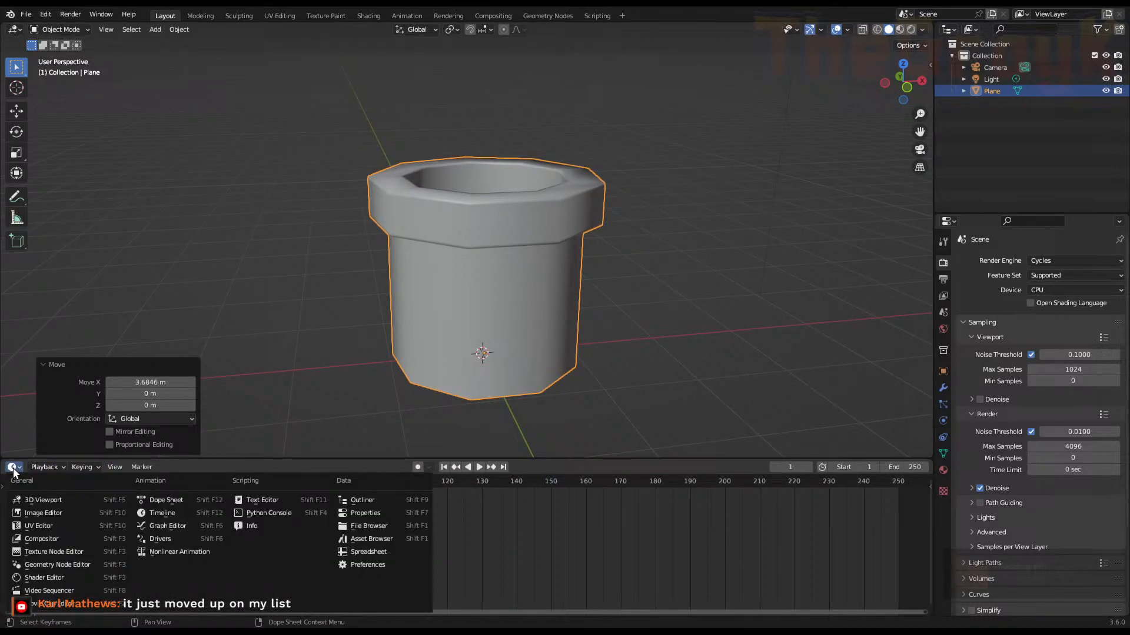
click(365, 535)
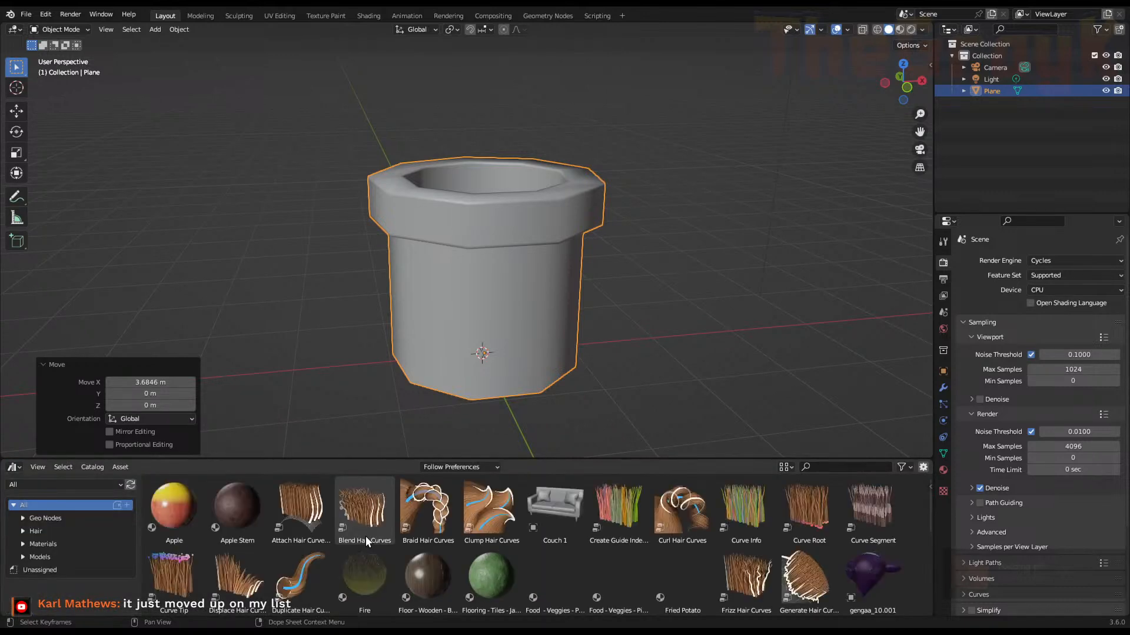
Apply the Fire material from the Materials > Nature > Elements asset catalog to the pipe
click(22, 547)
scroll(74, 543, down, 3)
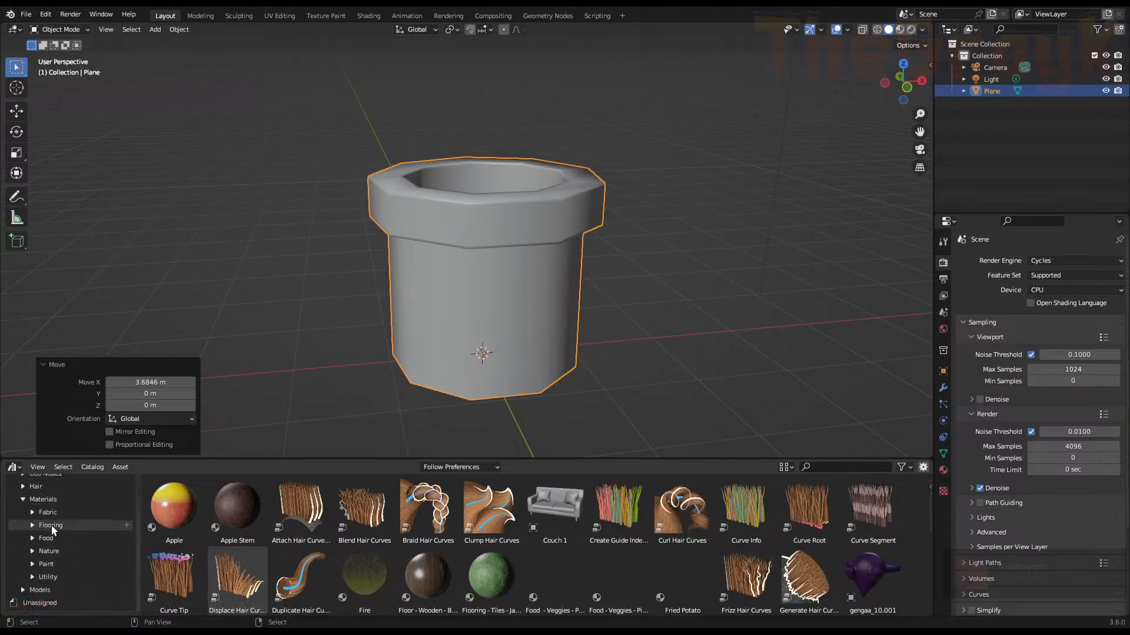
click(31, 550)
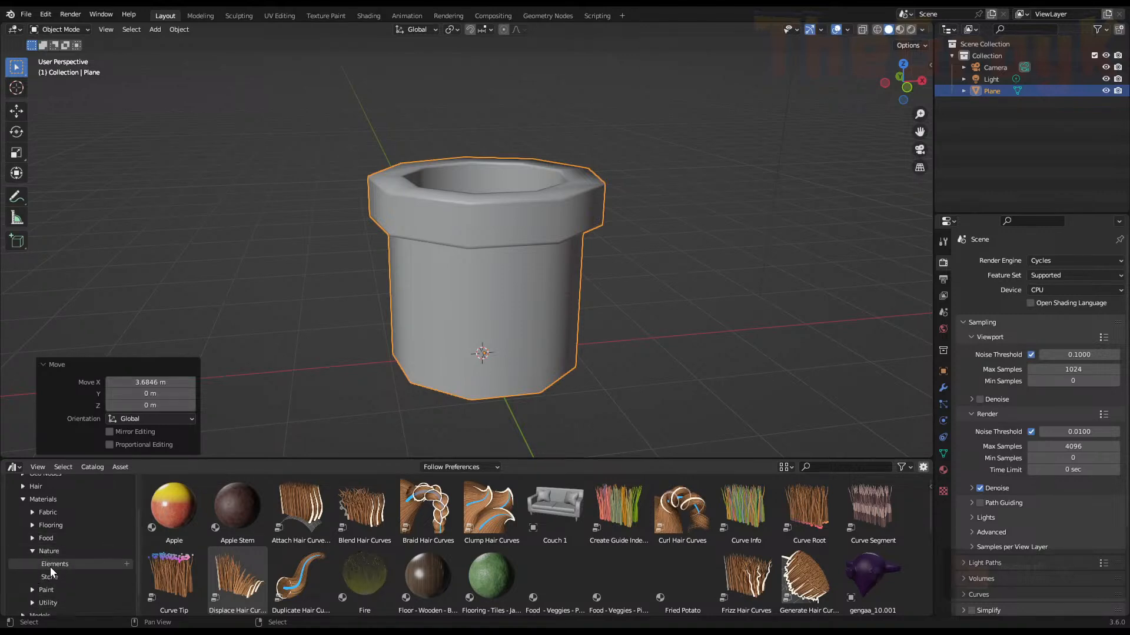
click(51, 566)
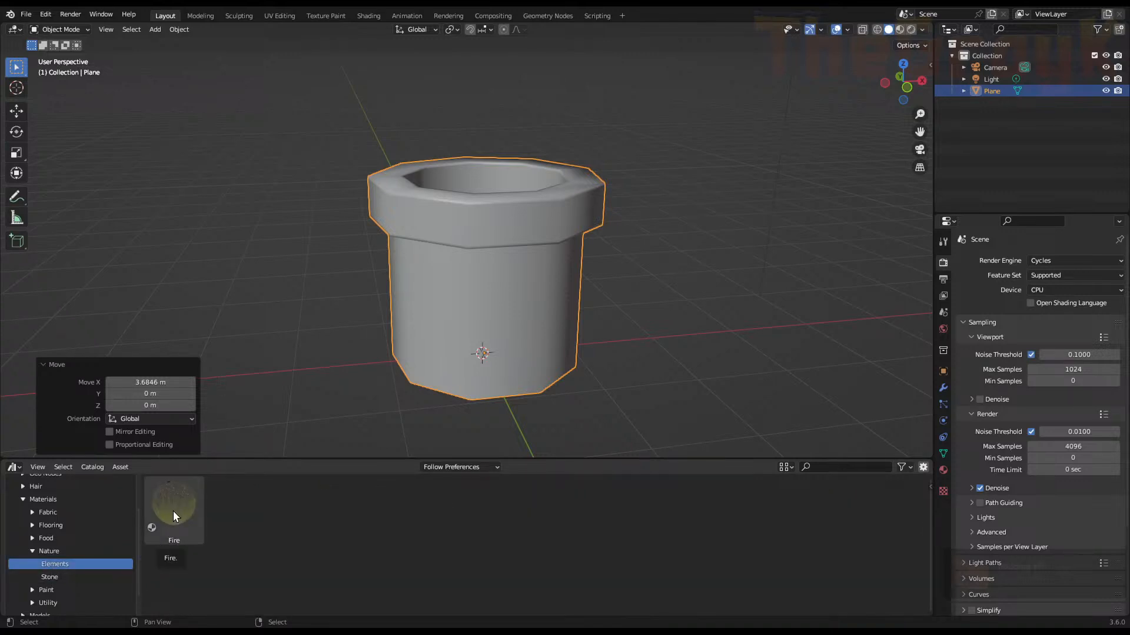
drag(173, 514, 475, 301)
Switch the viewport to Rendered shading and view the fire material on the pipe up close
key(z)
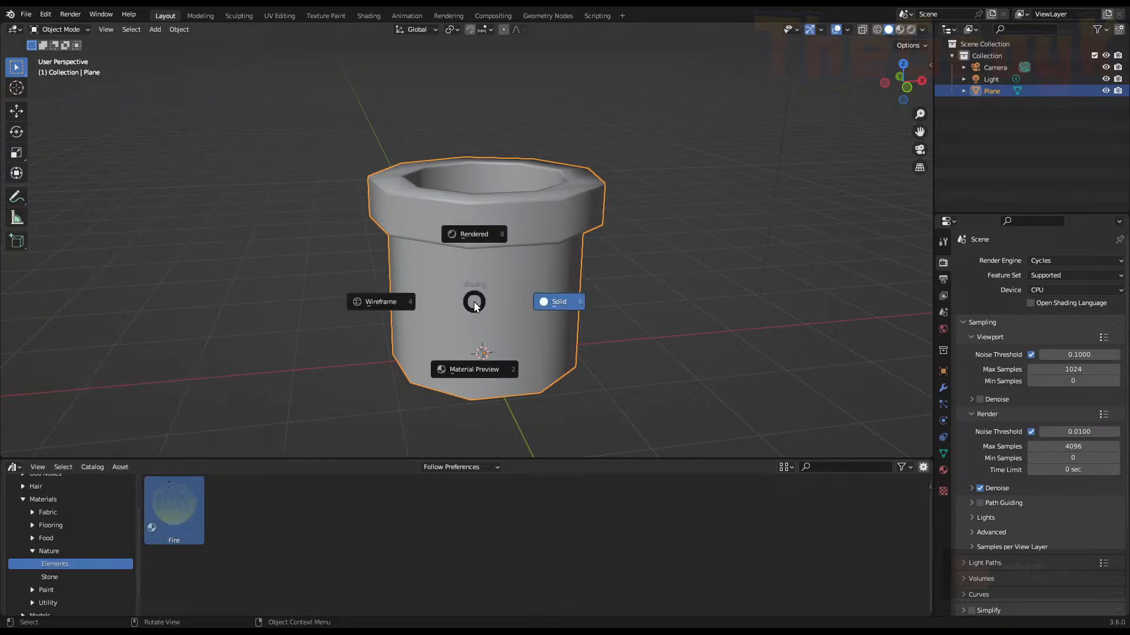
click(475, 234)
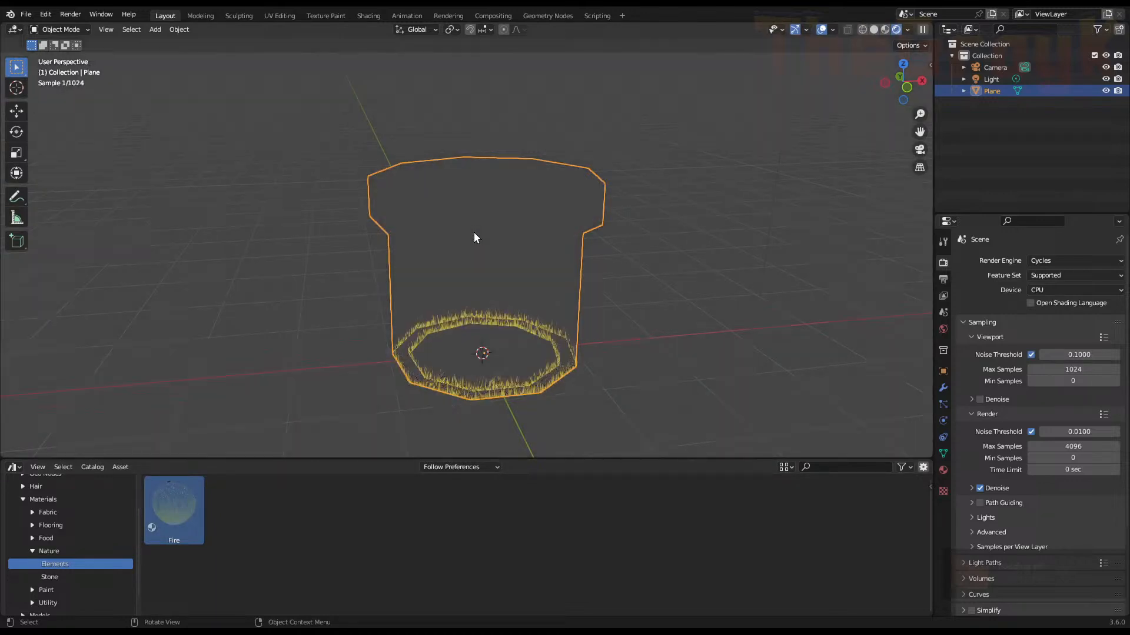
mouse_move(474, 231)
middle_down()
mouse_move(507, 310)
mouse_move(492, 344)
mouse_move(489, 276)
mouse_move(489, 295)
middle_up()
scroll(481, 330, up, 2)
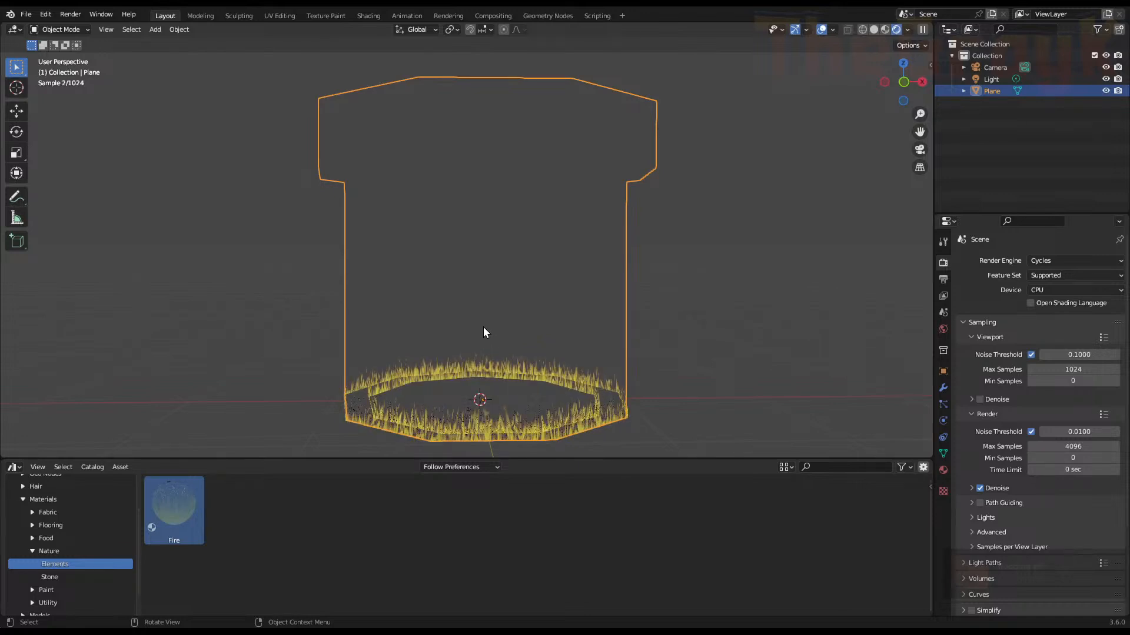
middle_drag(483, 329, 555, 345)
Add a UV sphere at the origin and raise the pipe above it by about 1.57 m along the Z axis
key(shift+a)
mouse_move(545, 344)
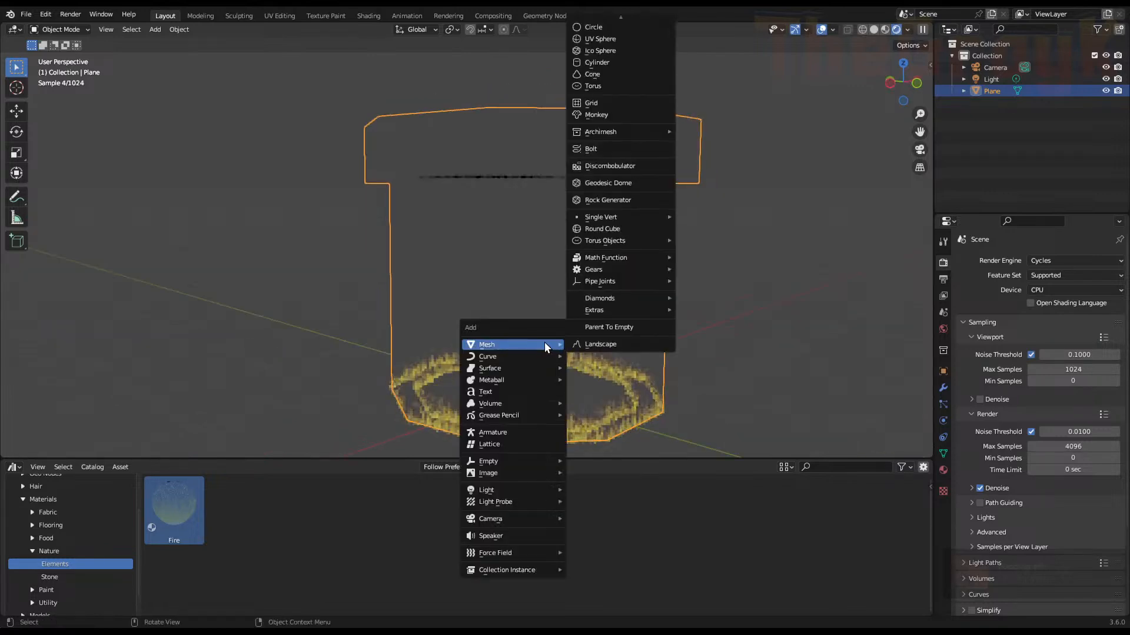
click(614, 40)
scroll(563, 271, down, 3)
click(545, 233)
key(g)
key(z)
click(561, 88)
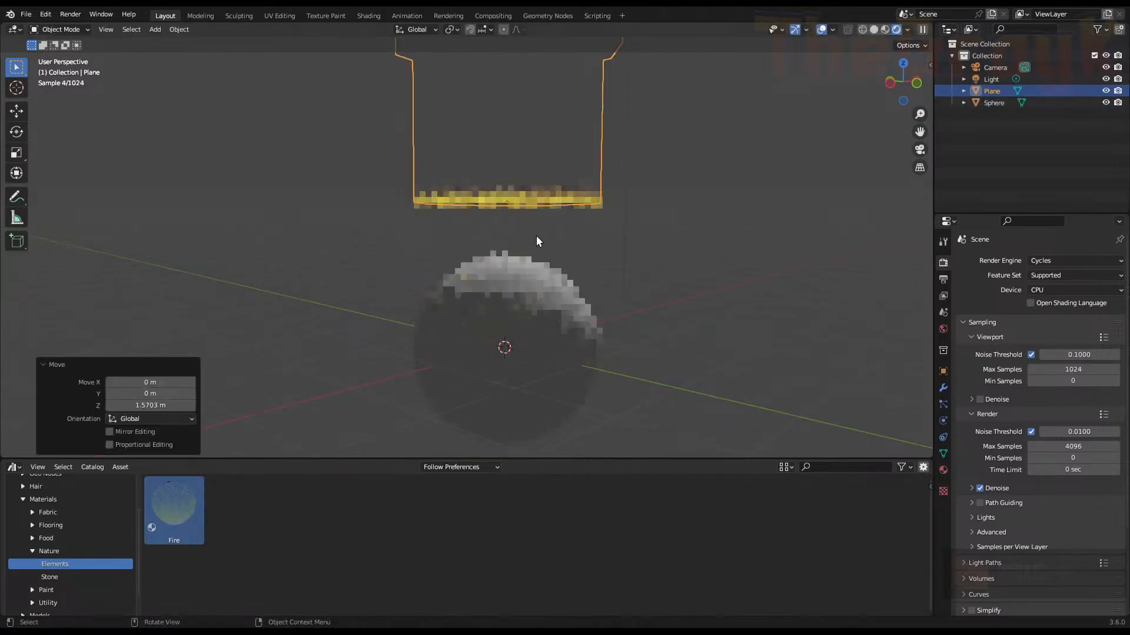
Select the sphere and advance the animation frame by frame to frame 9, examining the flames up close and their light on the sphere
click(506, 327)
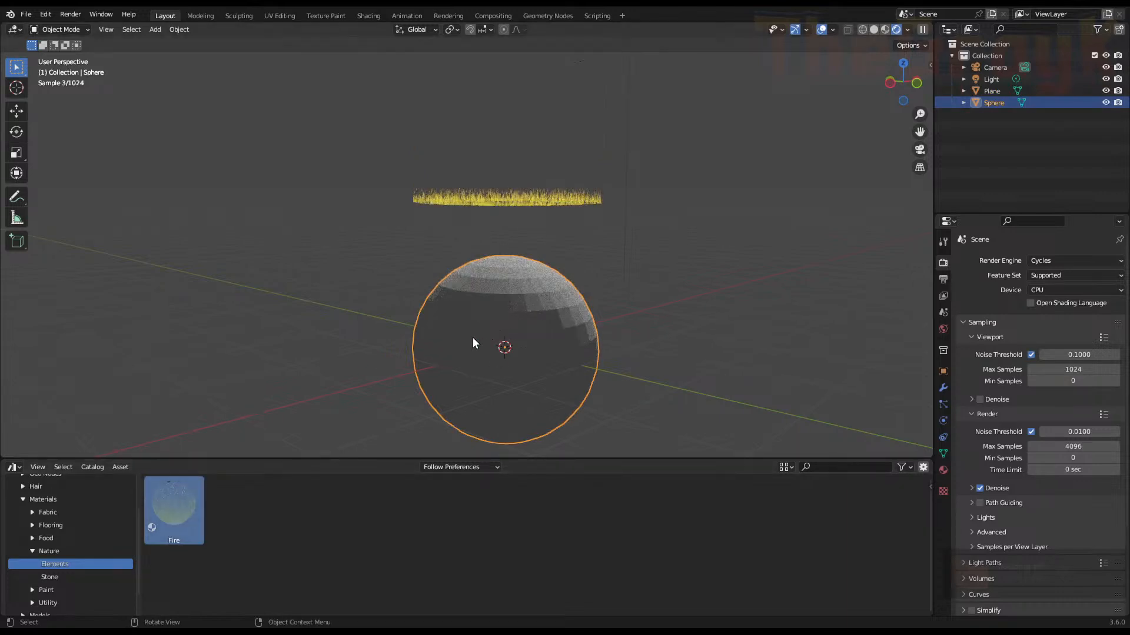
key(Right)
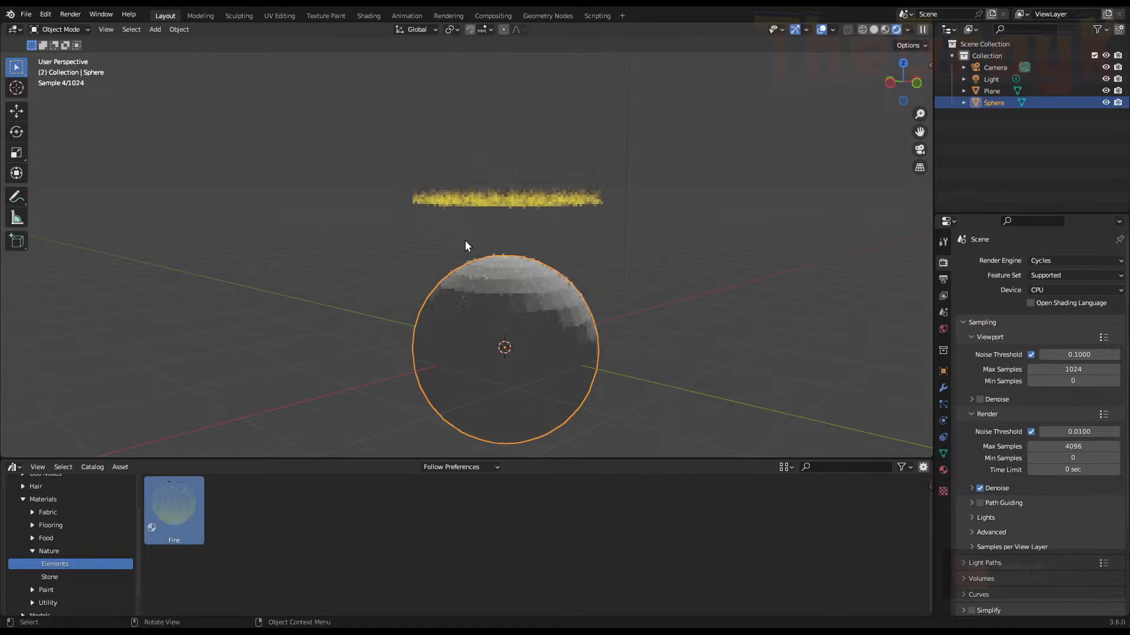
scroll(579, 238, up, 4)
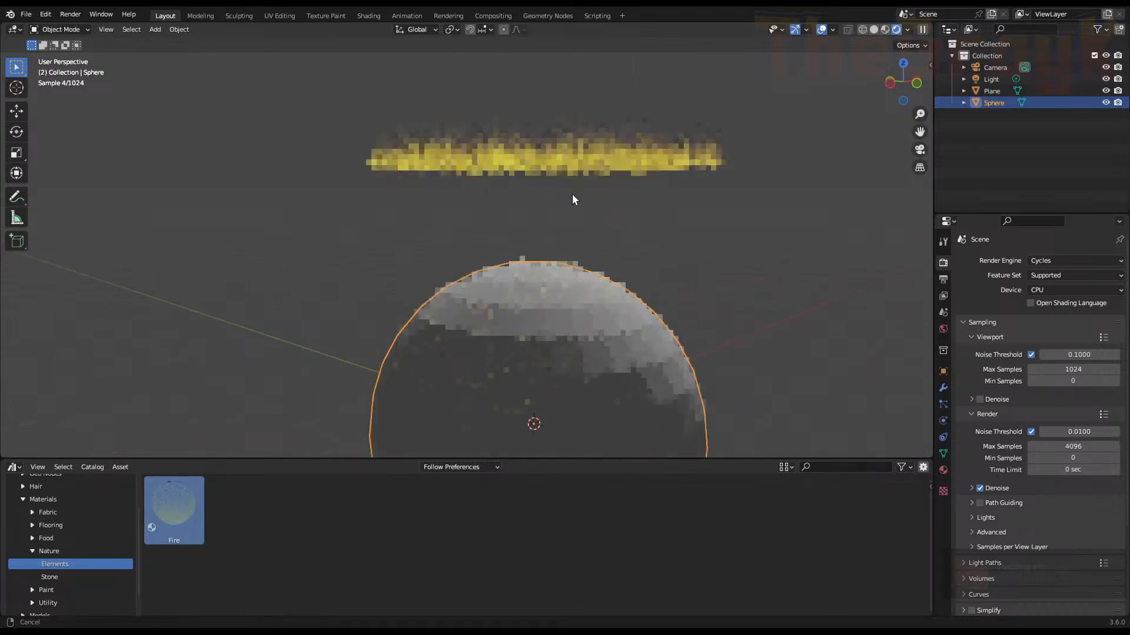
middle_drag(573, 194, 482, 263)
scroll(482, 262, up, 2)
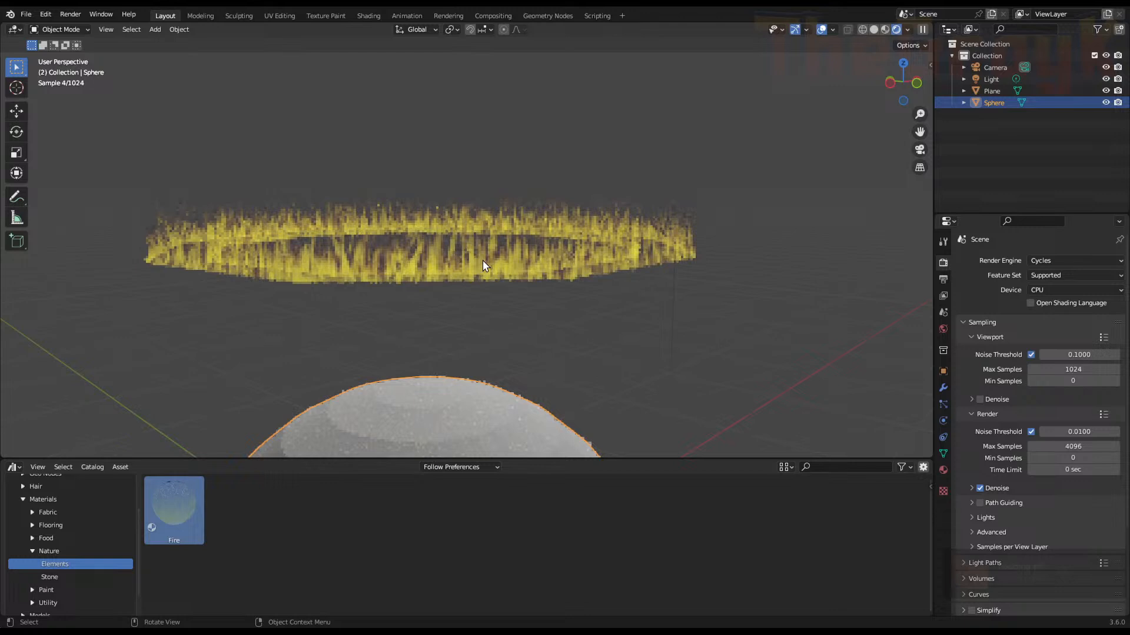
key(Right)
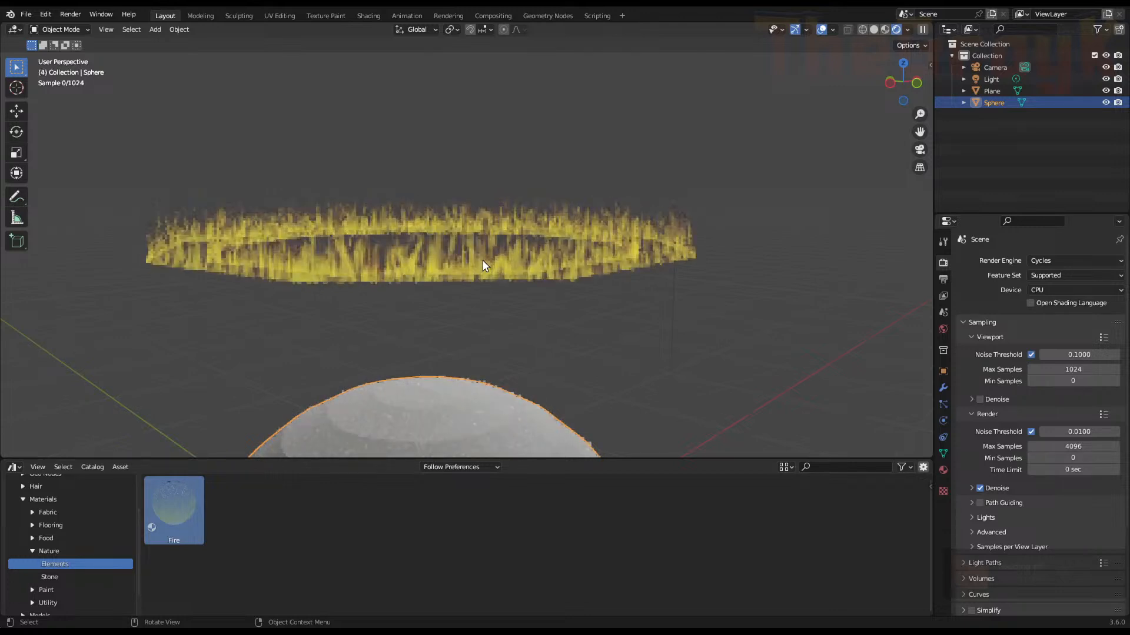
key(Right)
key(Right)
key(Right)
key(Right)
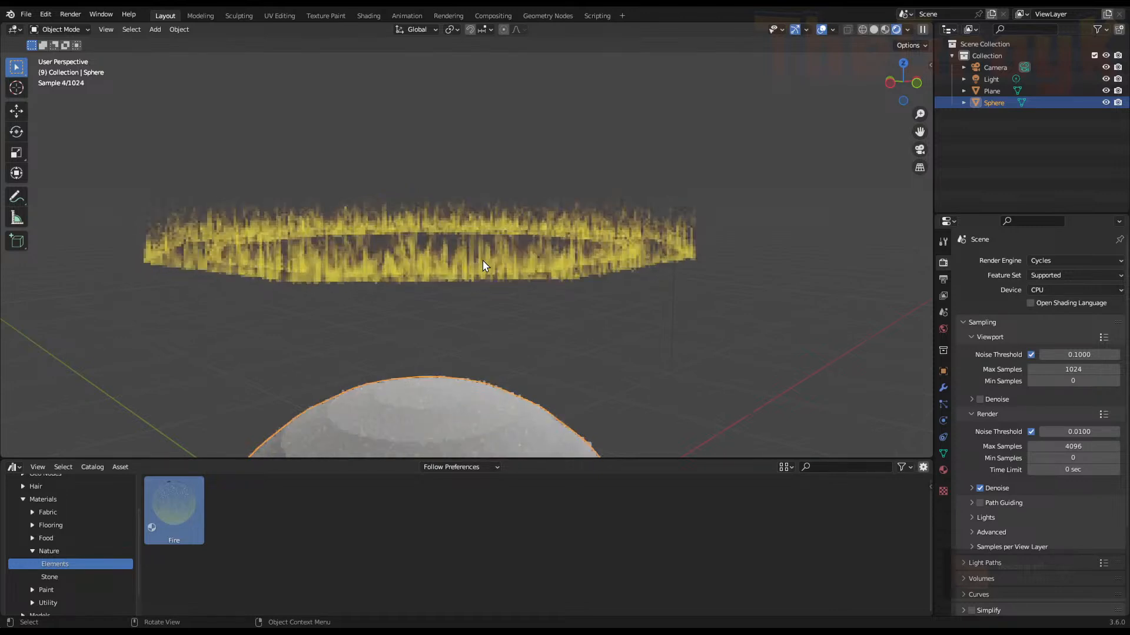
Apply the Fire material from the Elements catalog to the sphere below the pipe
scroll(454, 334, down, 5)
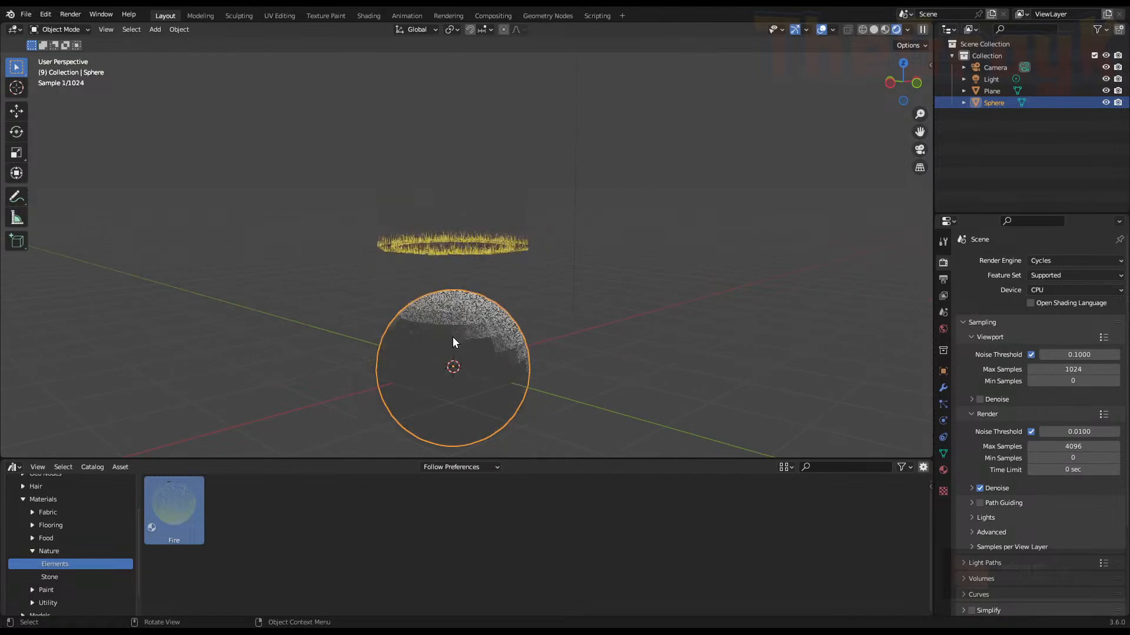
drag(174, 506, 465, 359)
mouse_move(465, 360)
middle_down()
mouse_move(496, 391)
mouse_move(480, 371)
middle_up()
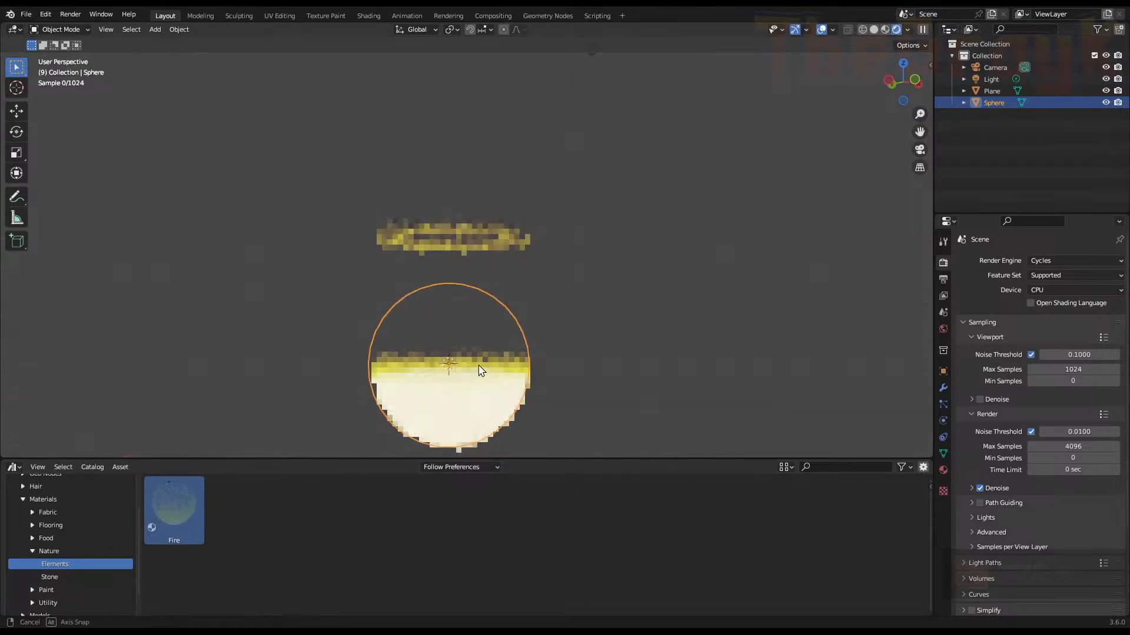
Show the sphere's material properties and turn the asset browser area into a taller Shader Editor showing the Fire nodes
click(944, 388)
click(944, 471)
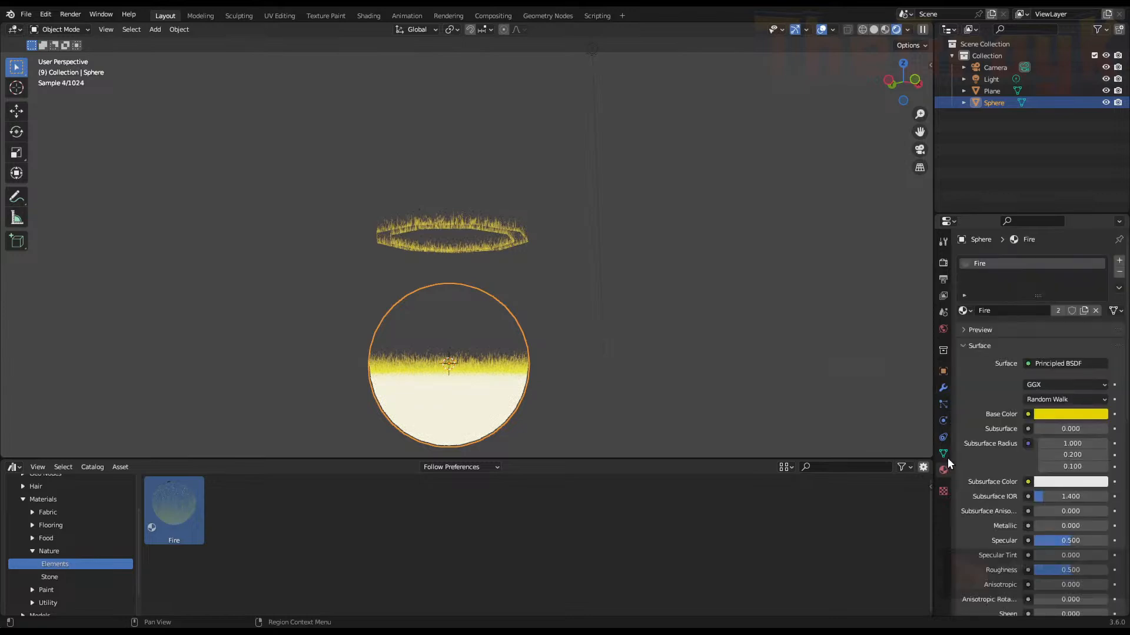
scroll(1002, 443, down, 4)
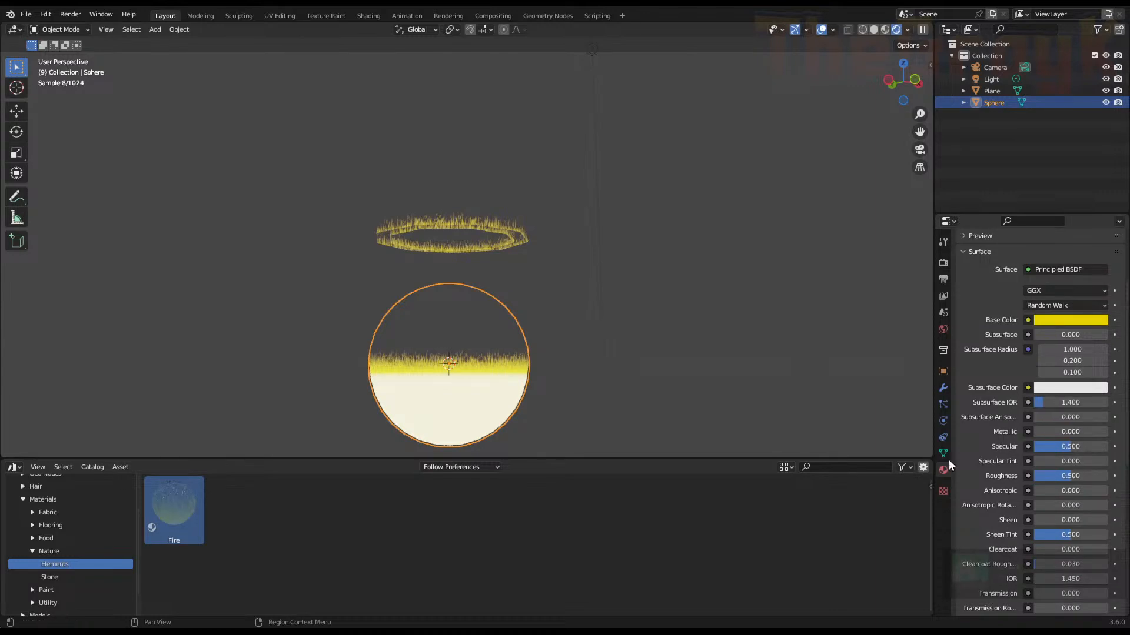
click(13, 467)
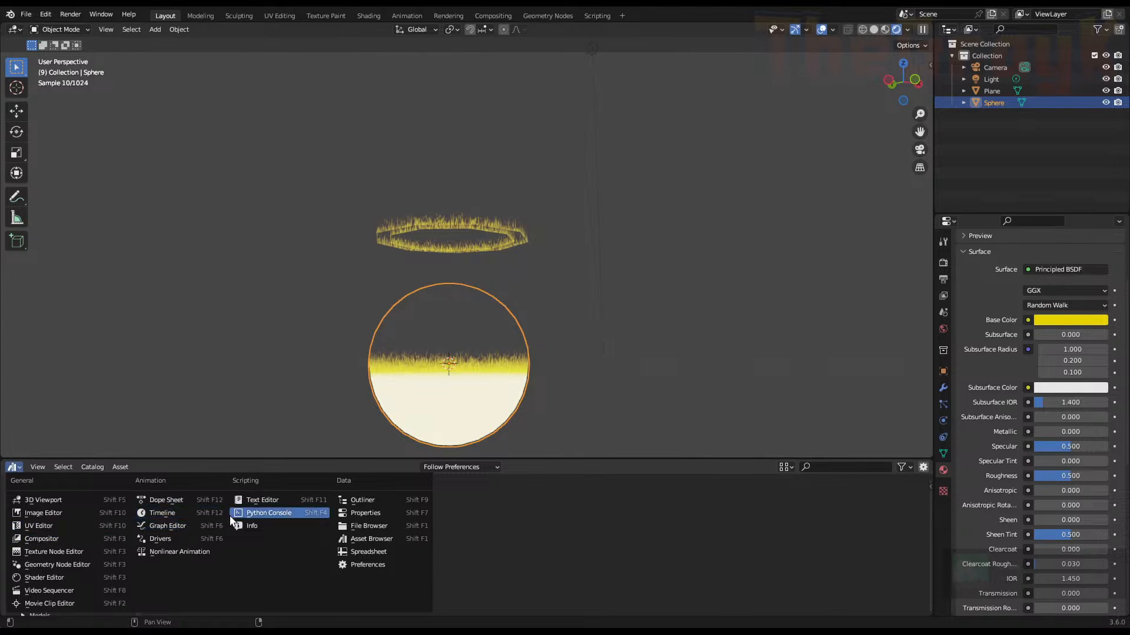
click(51, 578)
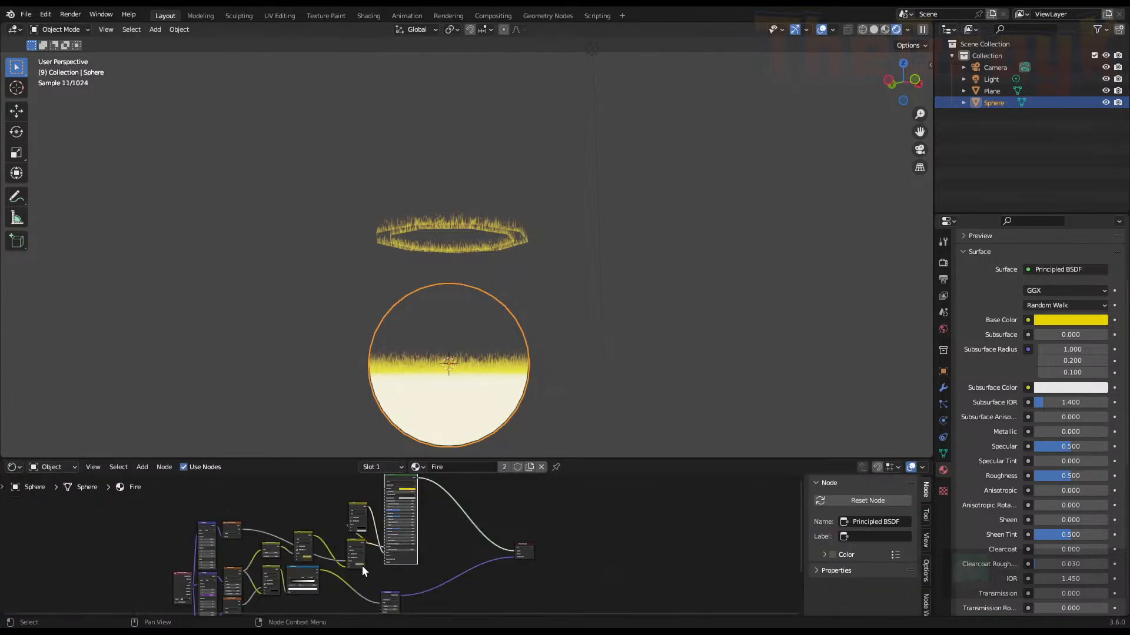
middle_drag(362, 566, 526, 509)
drag(598, 458, 599, 393)
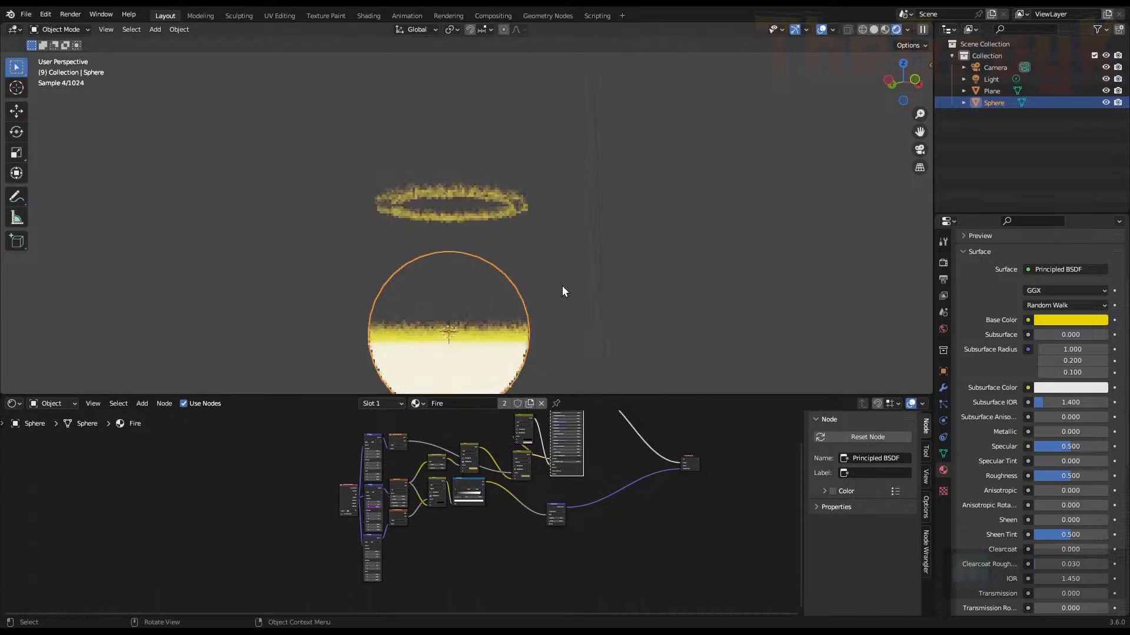
Examine the Fire material's node network up close, from the Mapping and texture nodes to the Mix and Color Ramp nodes
shift+middle_drag(452, 347, 451, 261)
scroll(447, 223, up, 4)
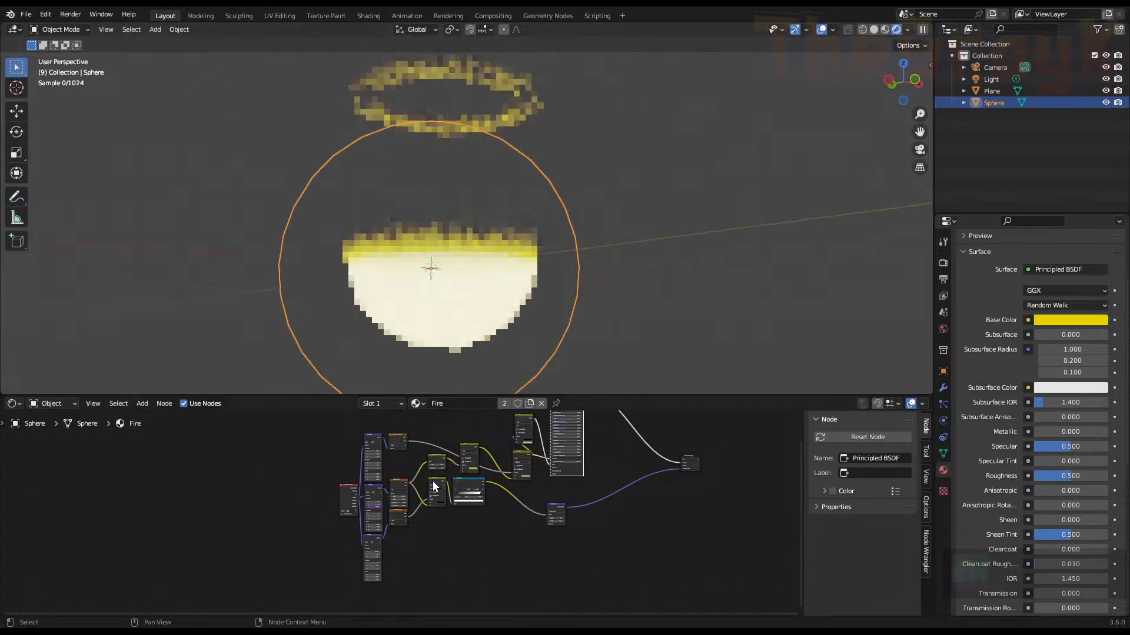
scroll(435, 507, up, 6)
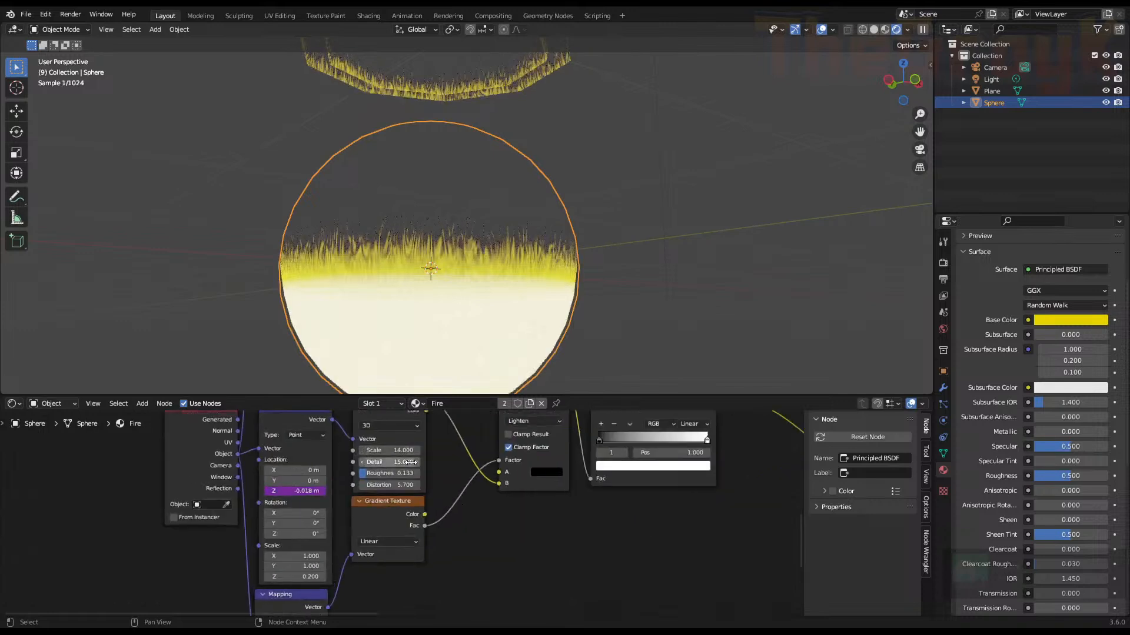
middle_drag(417, 472, 425, 439)
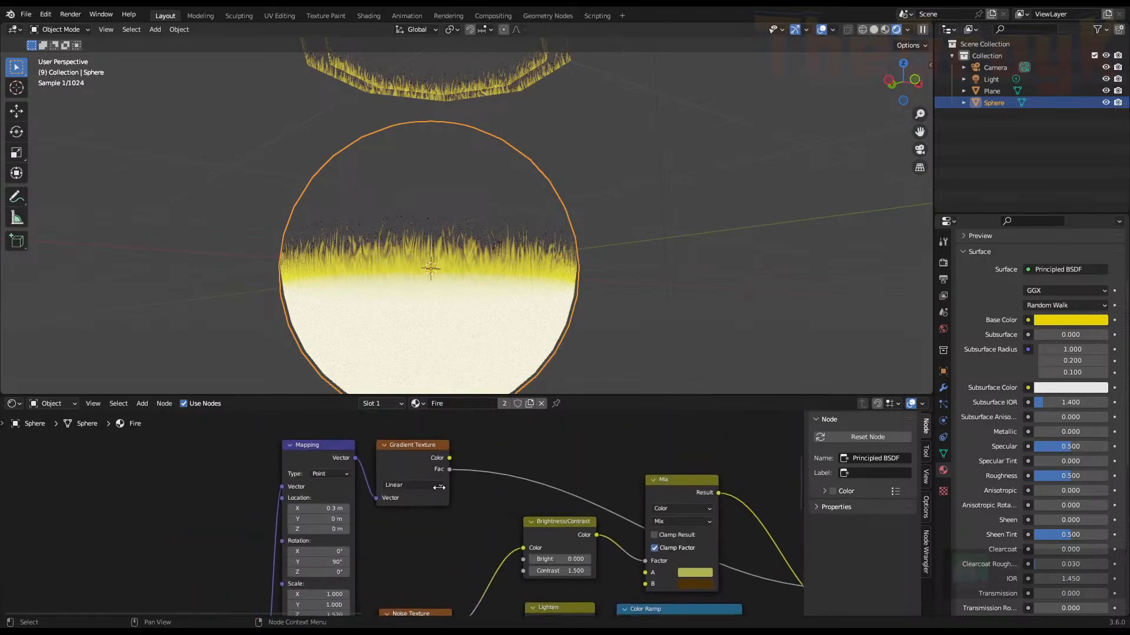
ctrl+scroll(441, 501, down, 6)
middle_drag(442, 521, 514, 483)
scroll(459, 510, up, 2)
scroll(458, 515, down, 3)
scroll(490, 514, up, 2)
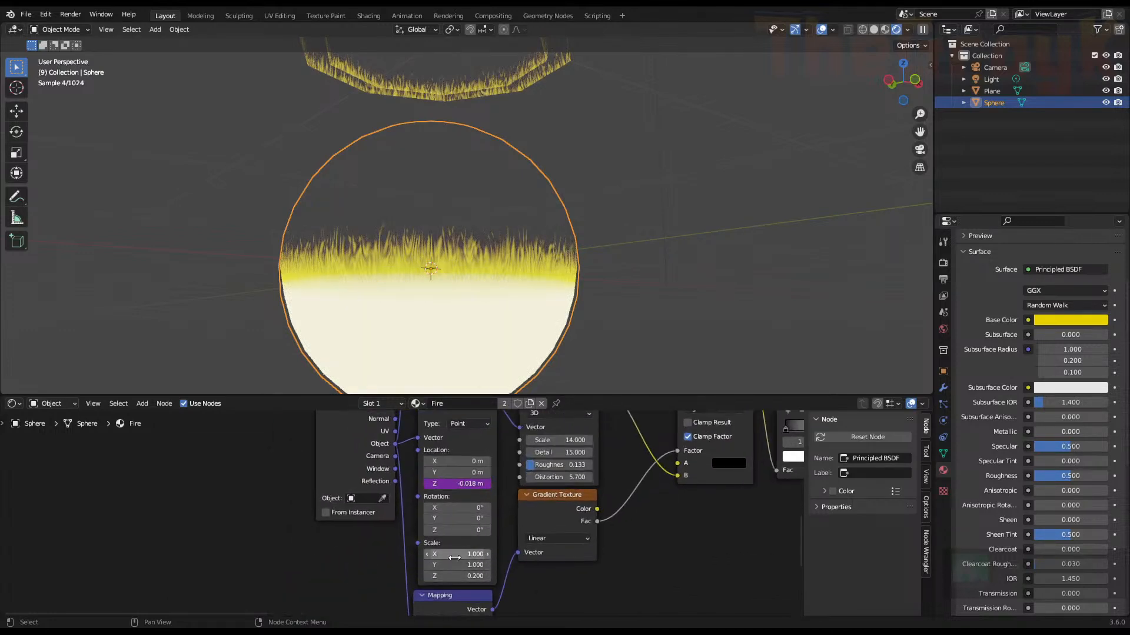
Try scale values of 11, 11 and 10.2 on the Mapping node driving the Noise Texture, and undo the change
drag(457, 565, 493, 576)
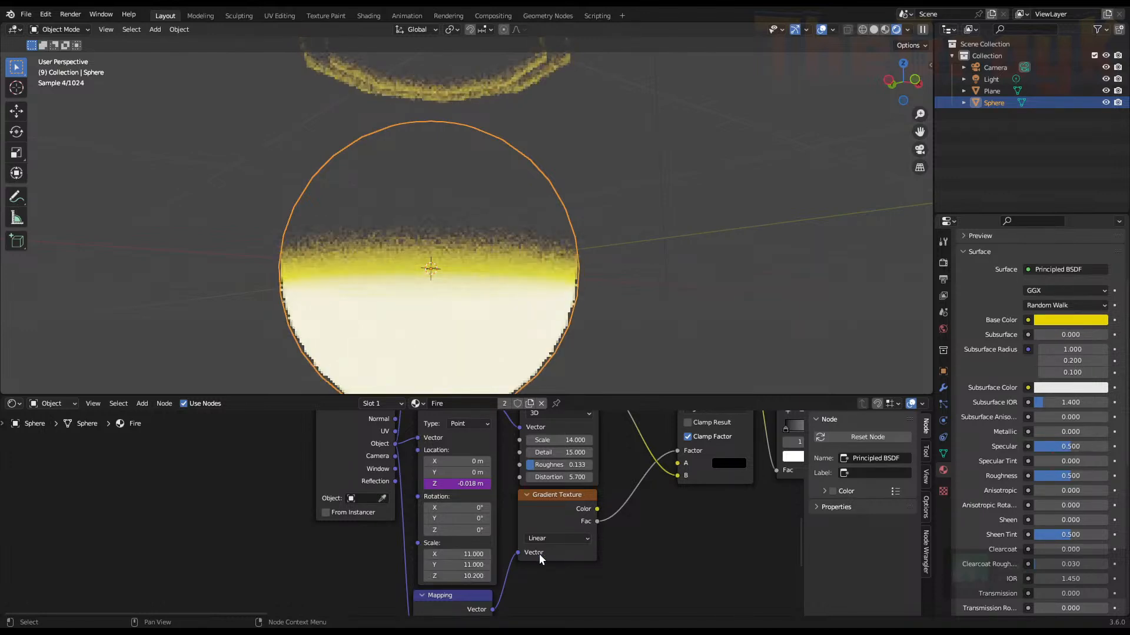
key(ctrl+z)
Try scale values of -17.3, -17.3 and -16.33 on the lowest Mapping node, which drives the Gradient Texture, and undo the change
scroll(493, 507, down, 2)
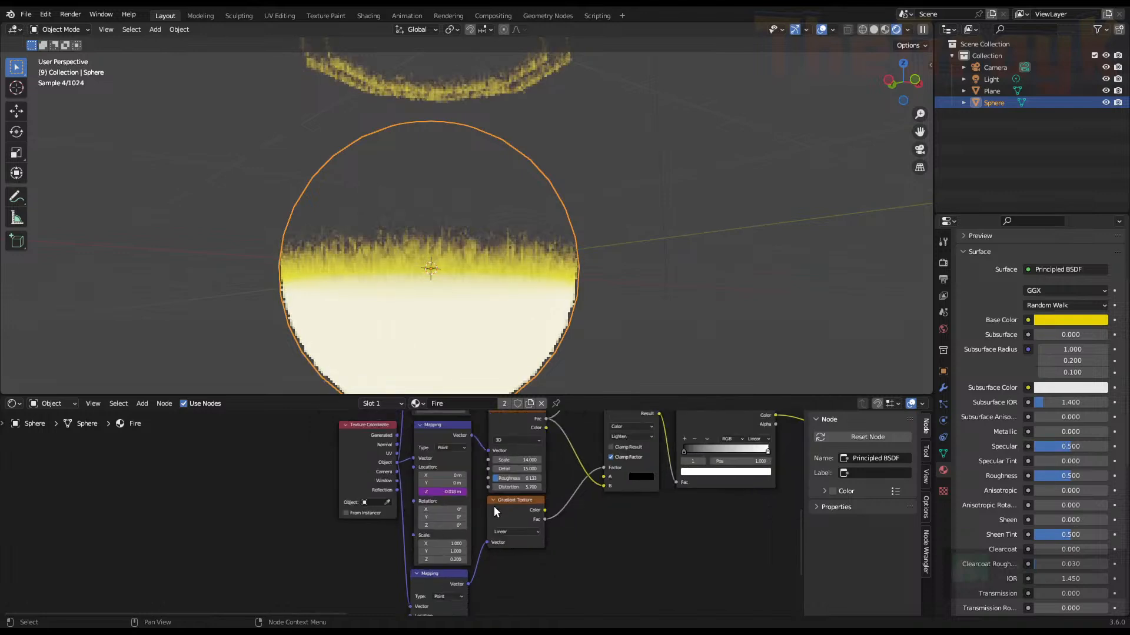
middle_drag(493, 506, 561, 465)
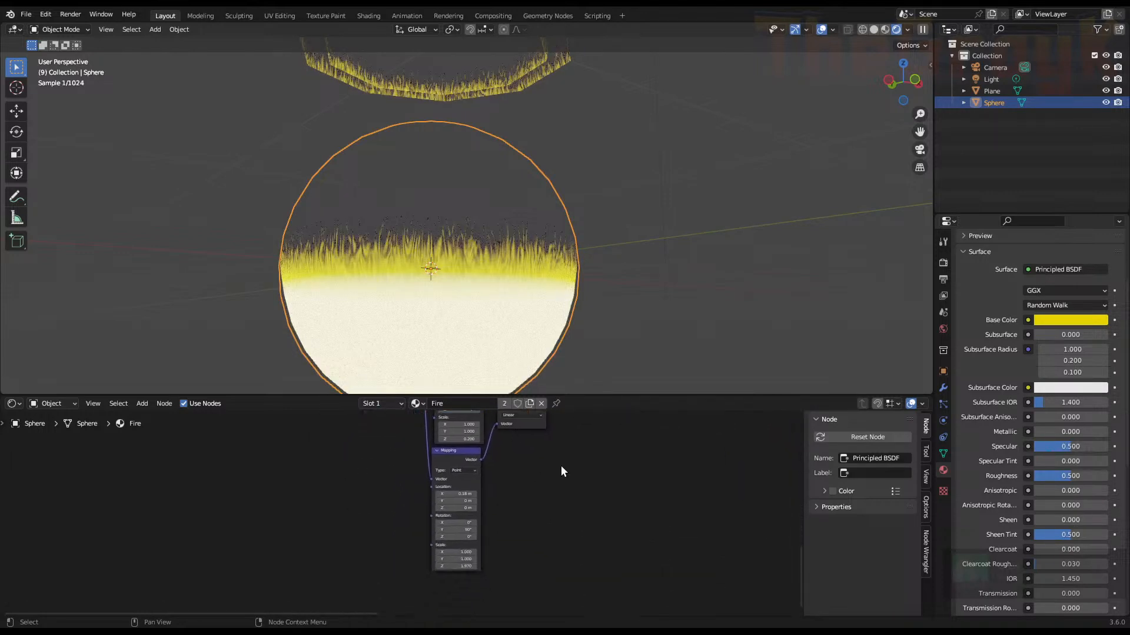
scroll(561, 466, up, 2)
drag(481, 570, 312, 591)
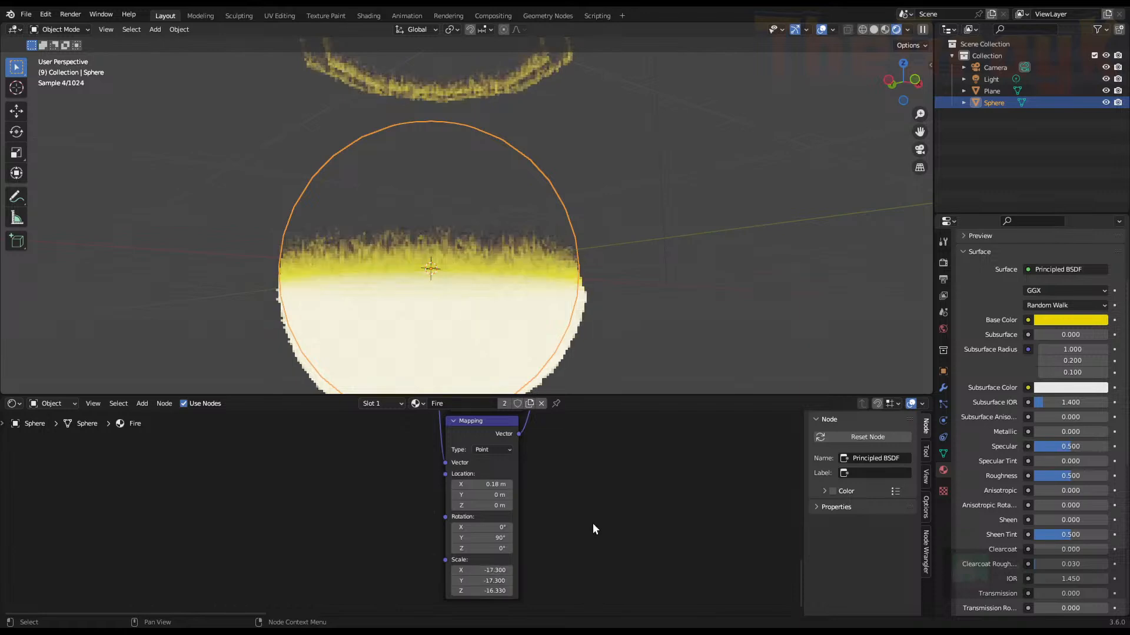
key(ctrl+z)
scroll(591, 506, down, 3)
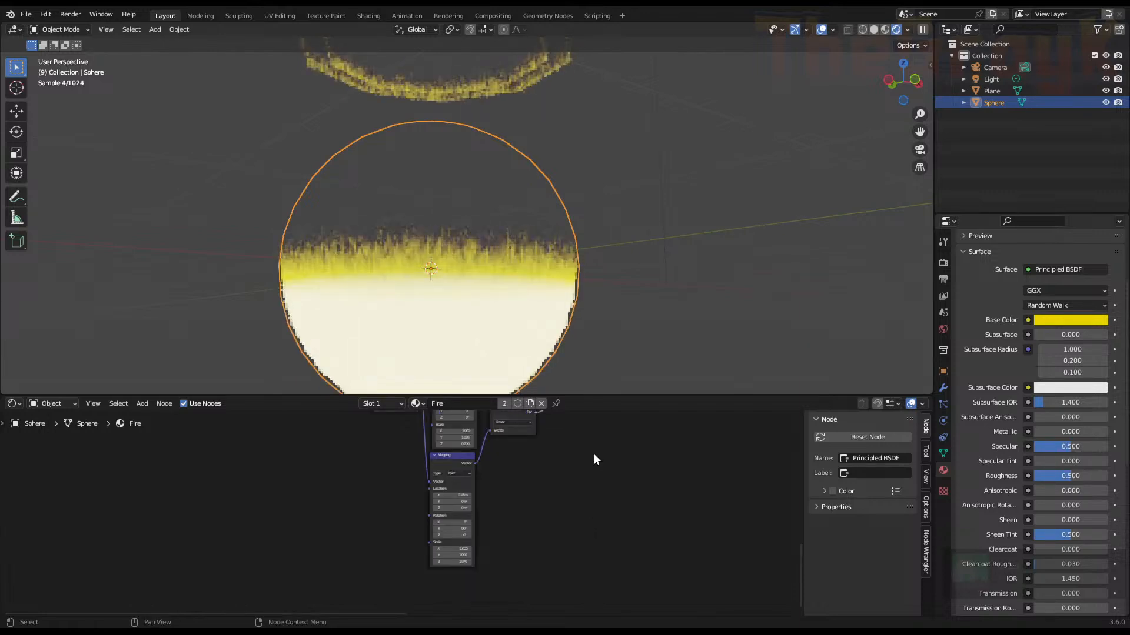
Select the pipe without deleting anything and switch the Shader Editor area back to the Asset Browser
scroll(478, 211, down, 6)
key(x)
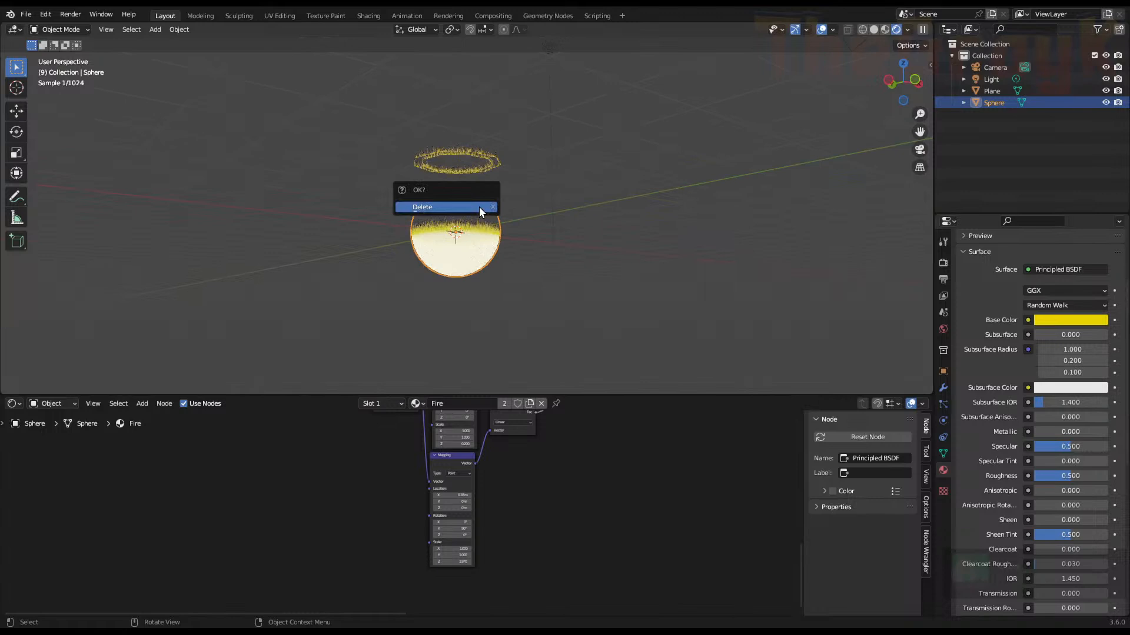
click(457, 166)
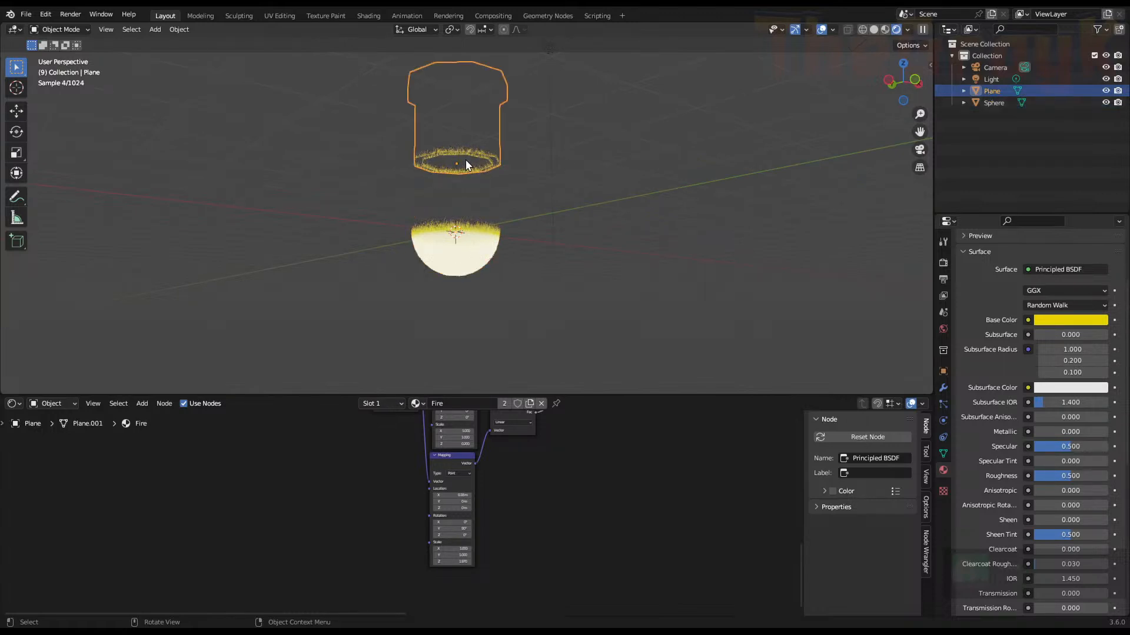
click(19, 405)
click(381, 475)
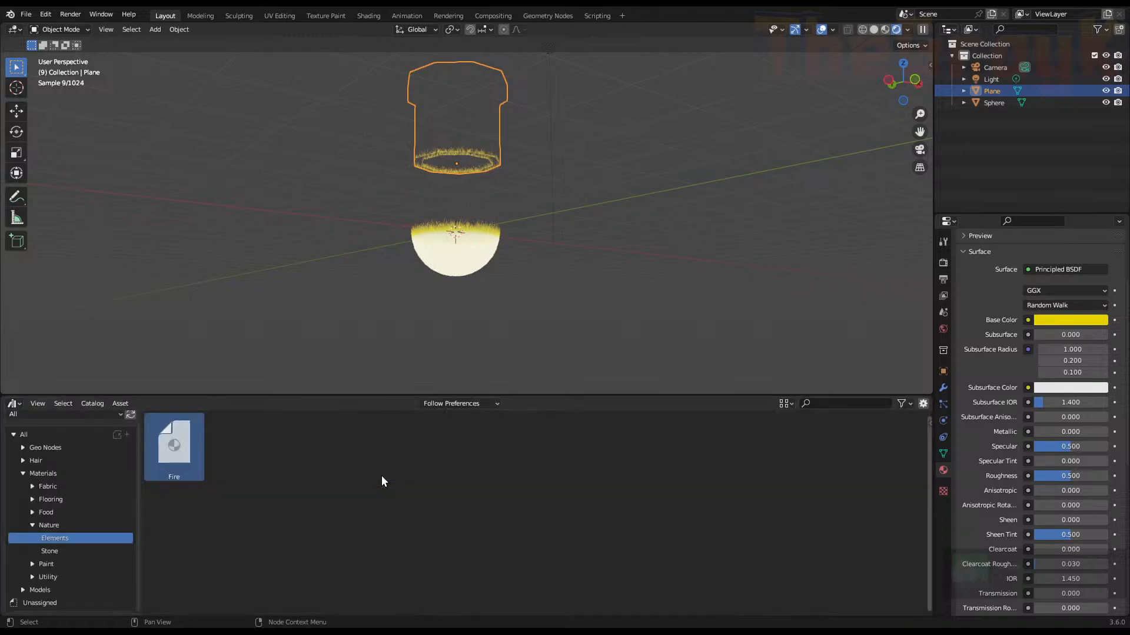
Apply the Rockface material from the Materials > Nature > Stone catalog to the sphere and view it up close
click(54, 548)
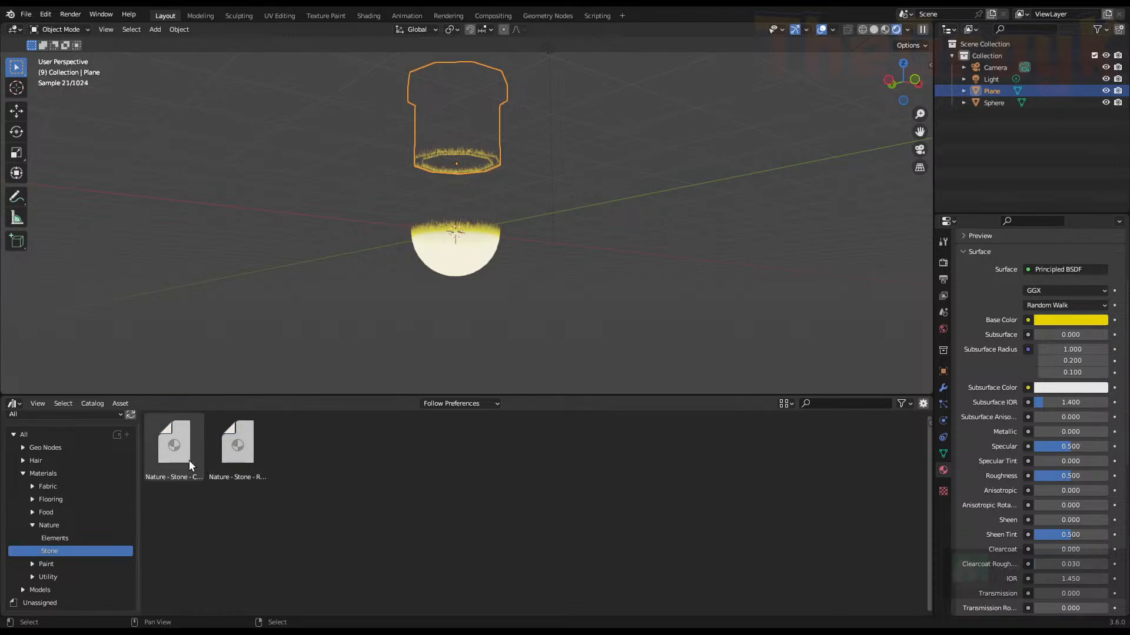
drag(236, 457, 451, 243)
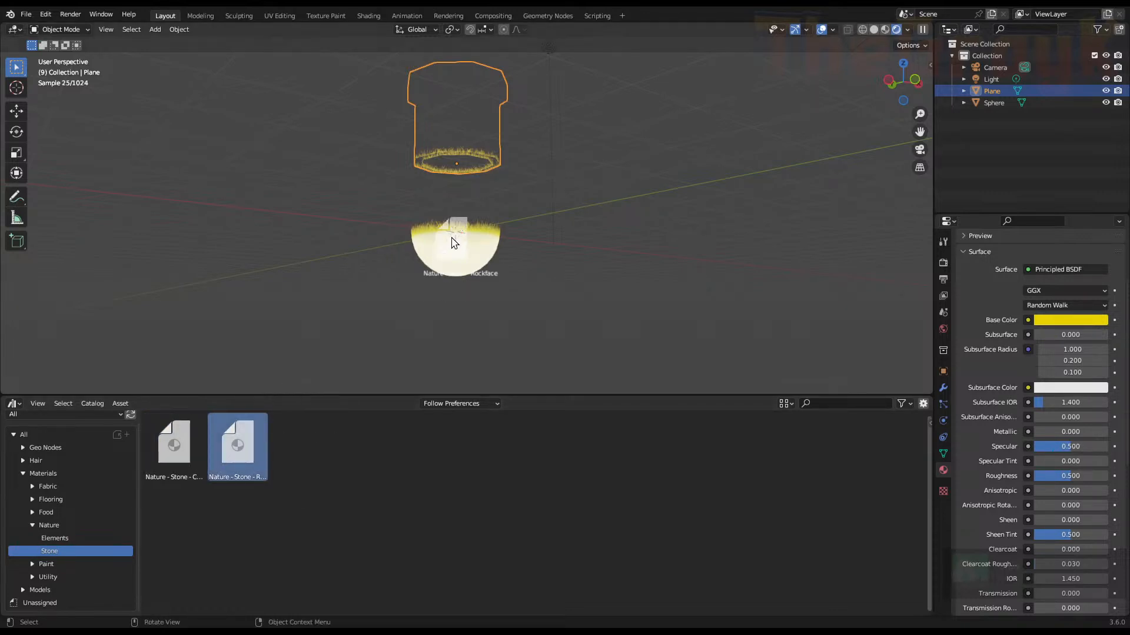
middle_drag(438, 277, 305, 302)
scroll(428, 294, up, 5)
scroll(450, 282, up, 1)
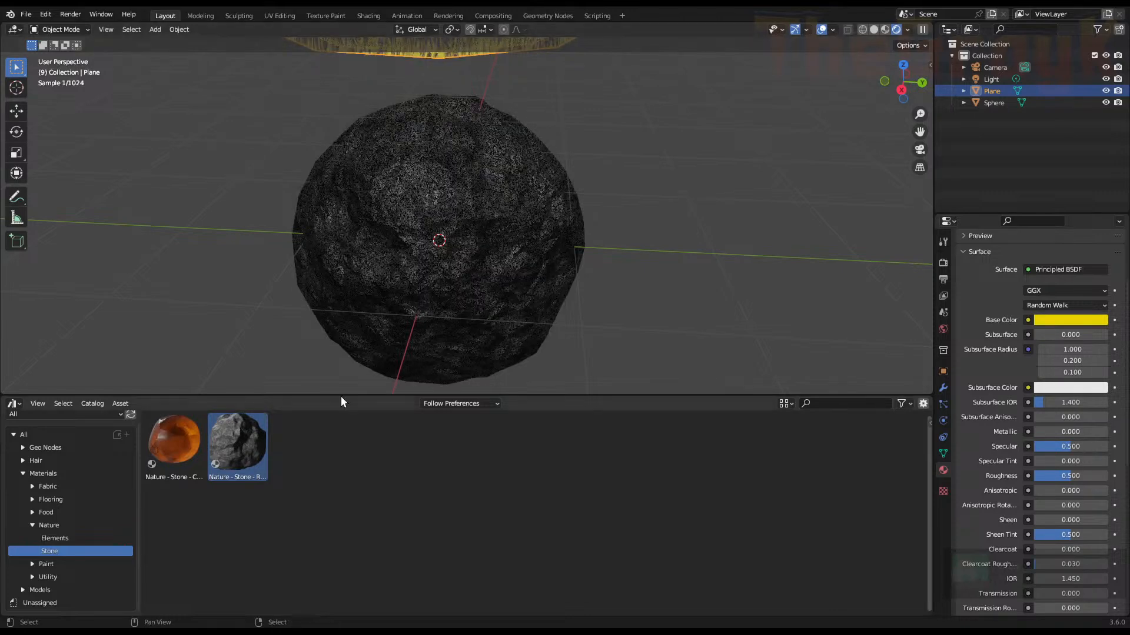
Apply the Nature - Stone - Crystal material to the pipe and view it from several angles
drag(175, 451, 577, 216)
shift+middle_drag(577, 211, 586, 273)
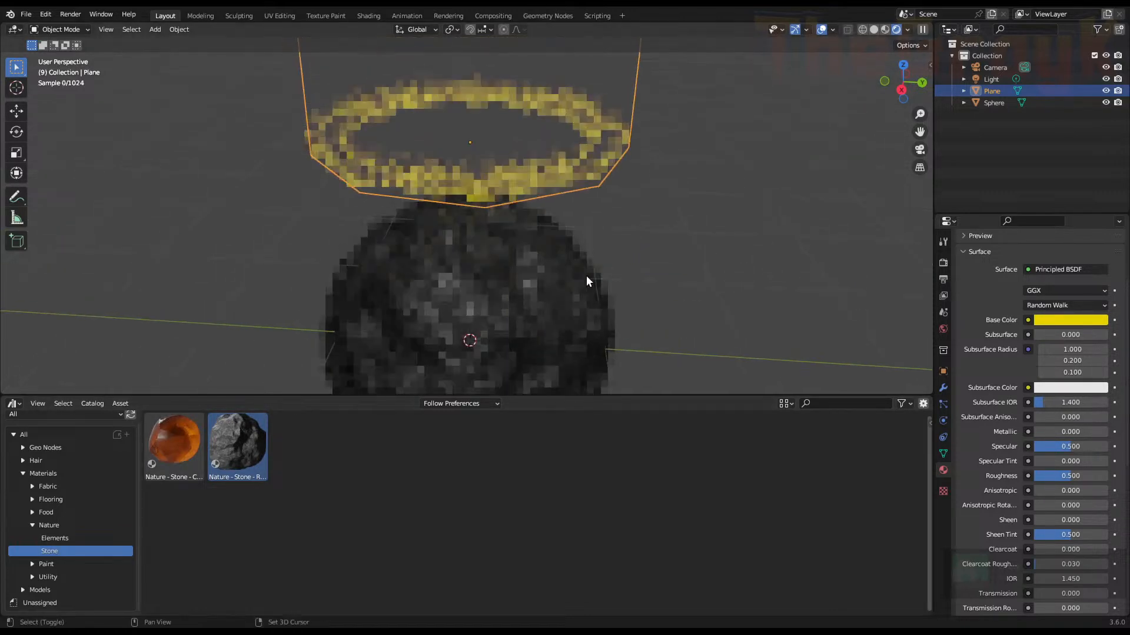
drag(174, 441, 461, 125)
middle_drag(460, 125, 554, 235)
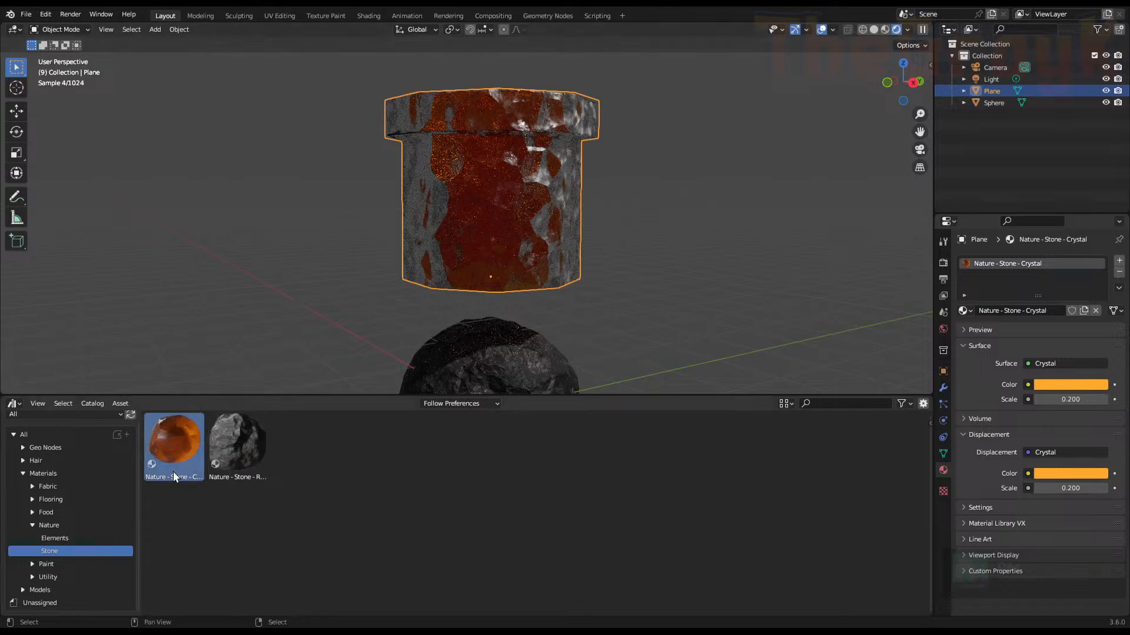
middle_drag(530, 277, 622, 263)
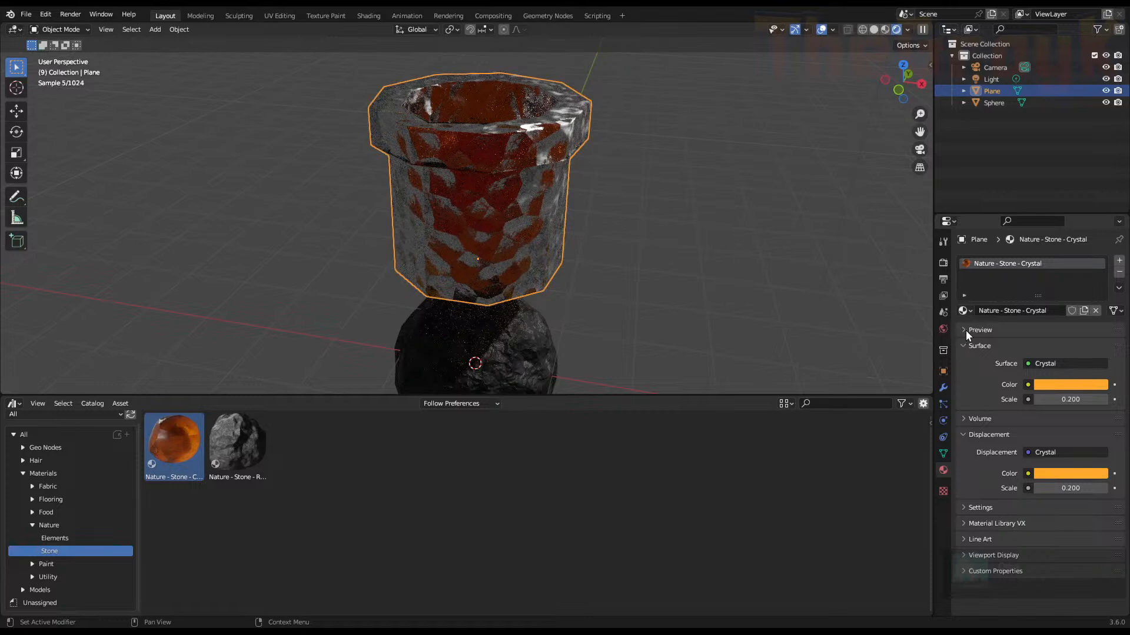
Check the Crystal material's displacement settings and set the Cycles feature set to Experimental
click(966, 508)
scroll(1059, 512, down, 2)
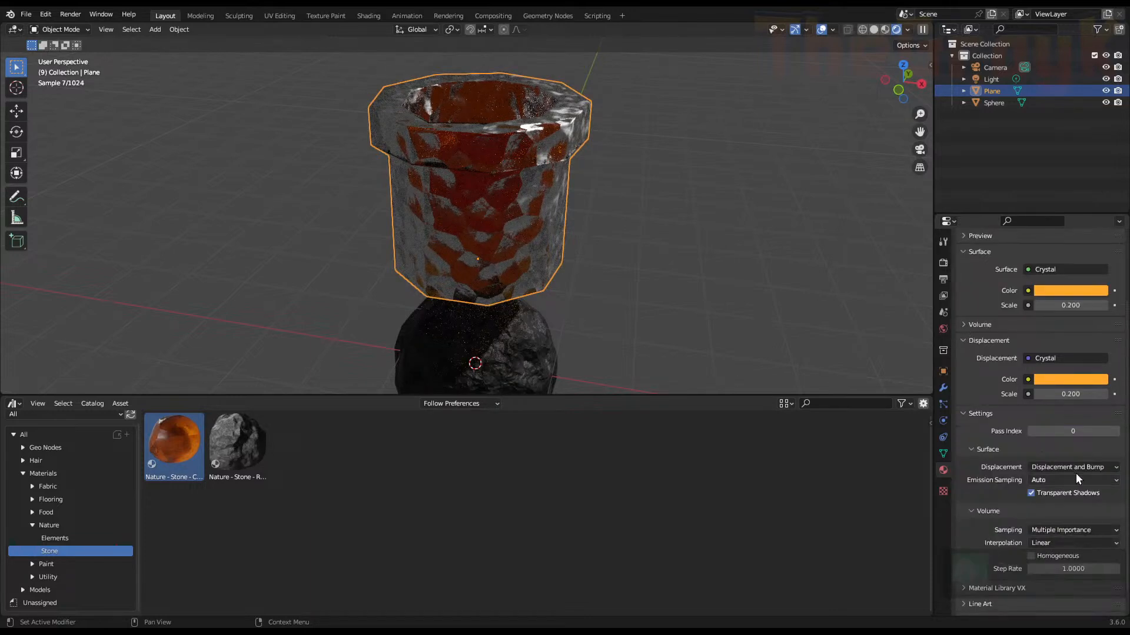
click(943, 241)
click(943, 263)
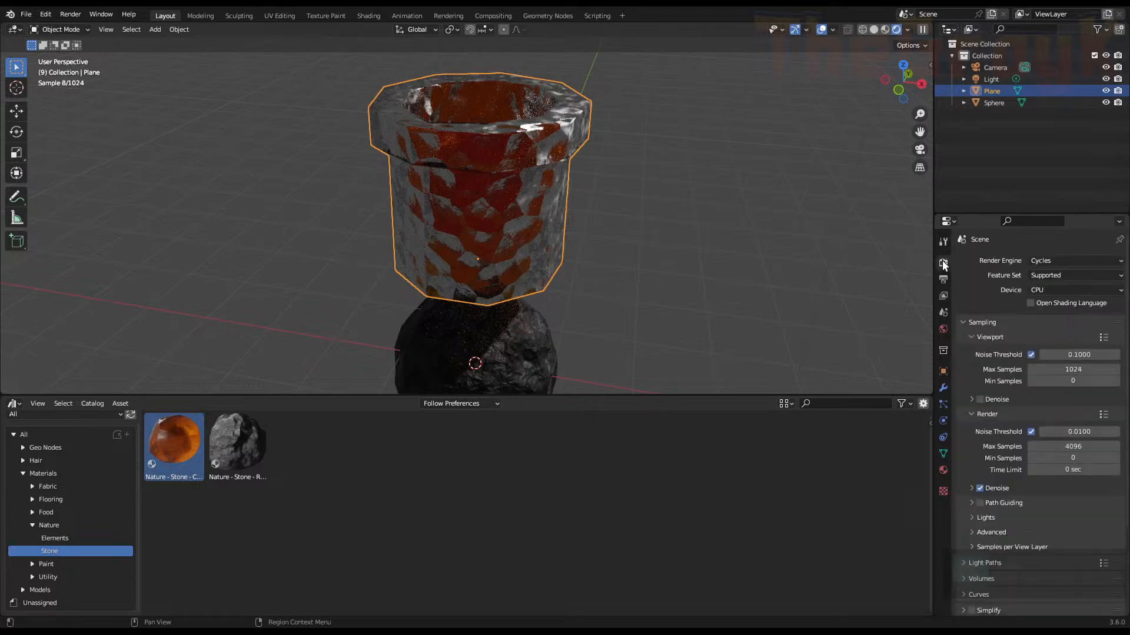
click(1079, 278)
click(1073, 299)
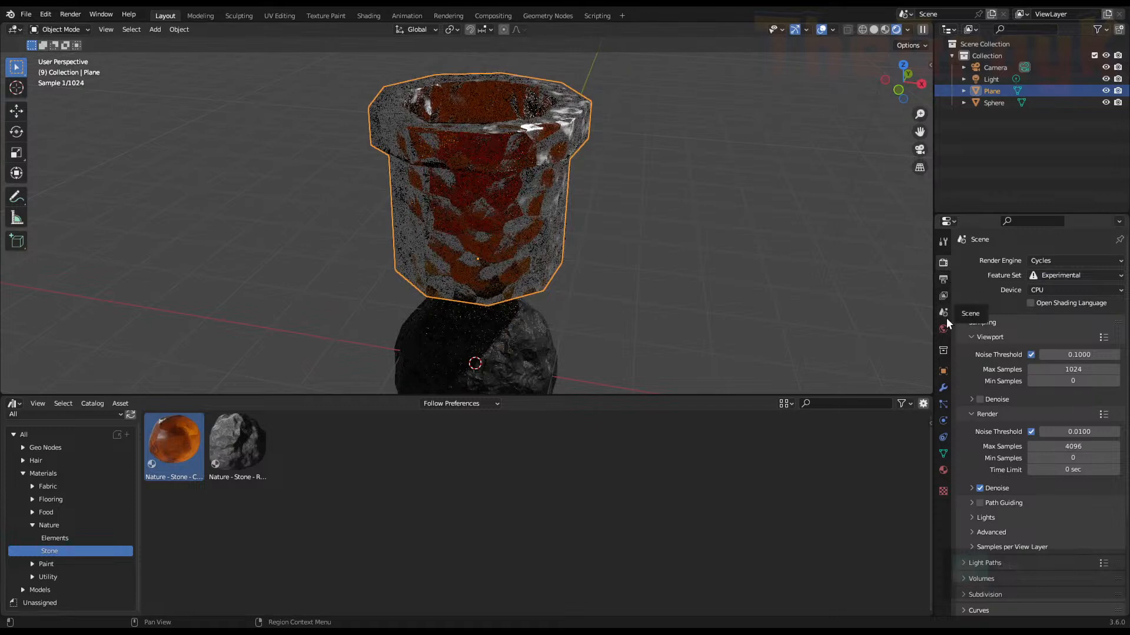
Review the displacement method in the Crystal material's surface settings and inspect the pipe from the side
click(942, 471)
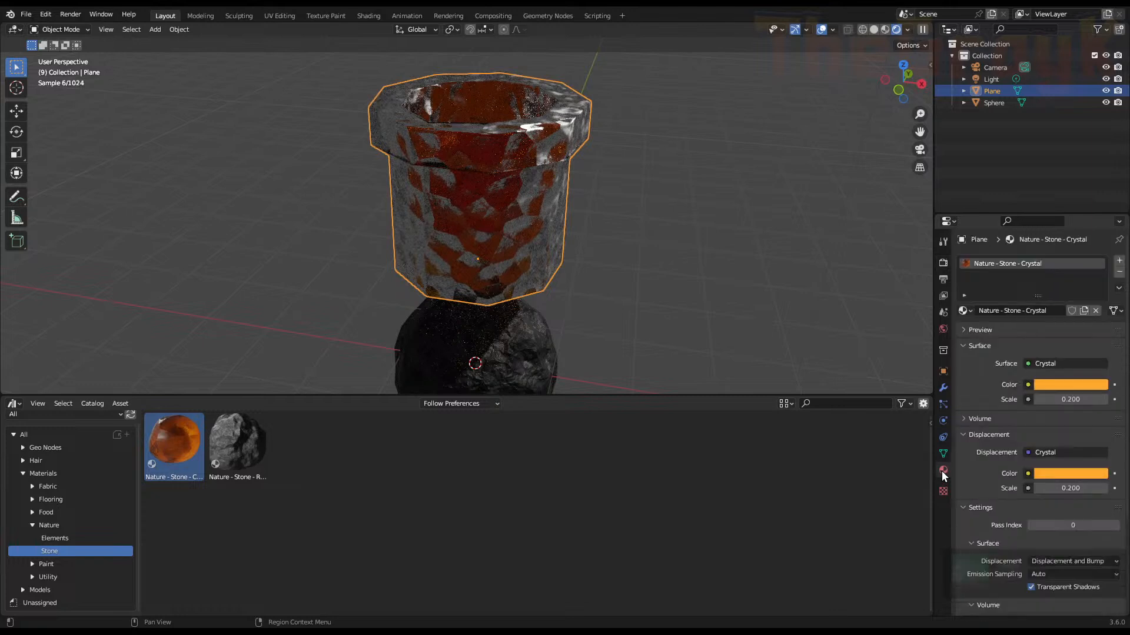
scroll(1060, 501, down, 5)
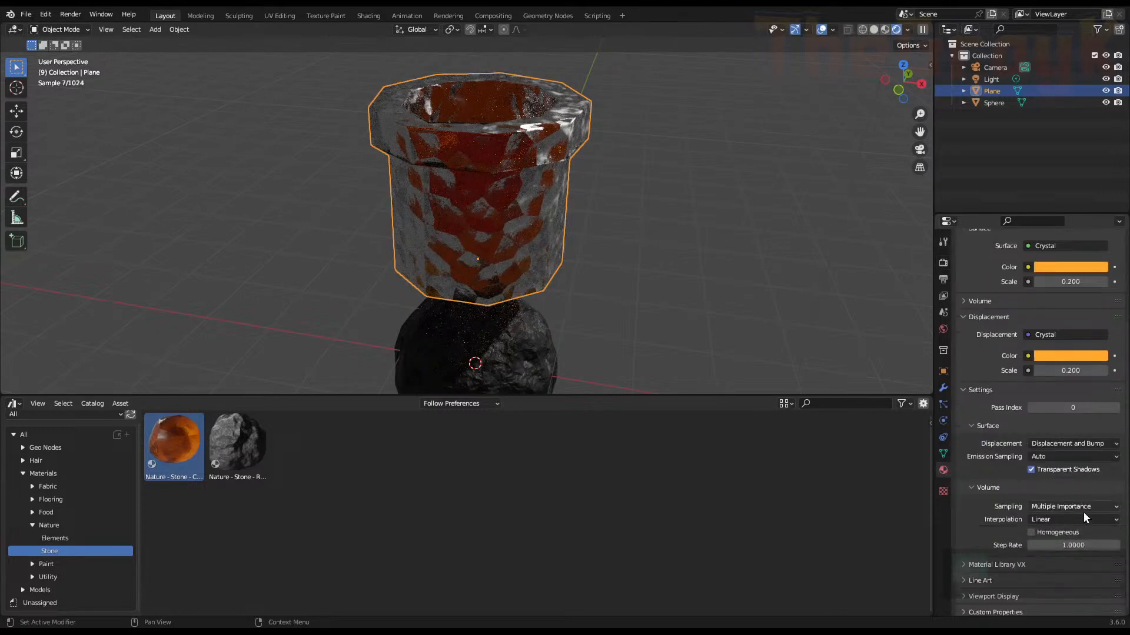
click(1072, 444)
middle_drag(489, 239, 515, 201)
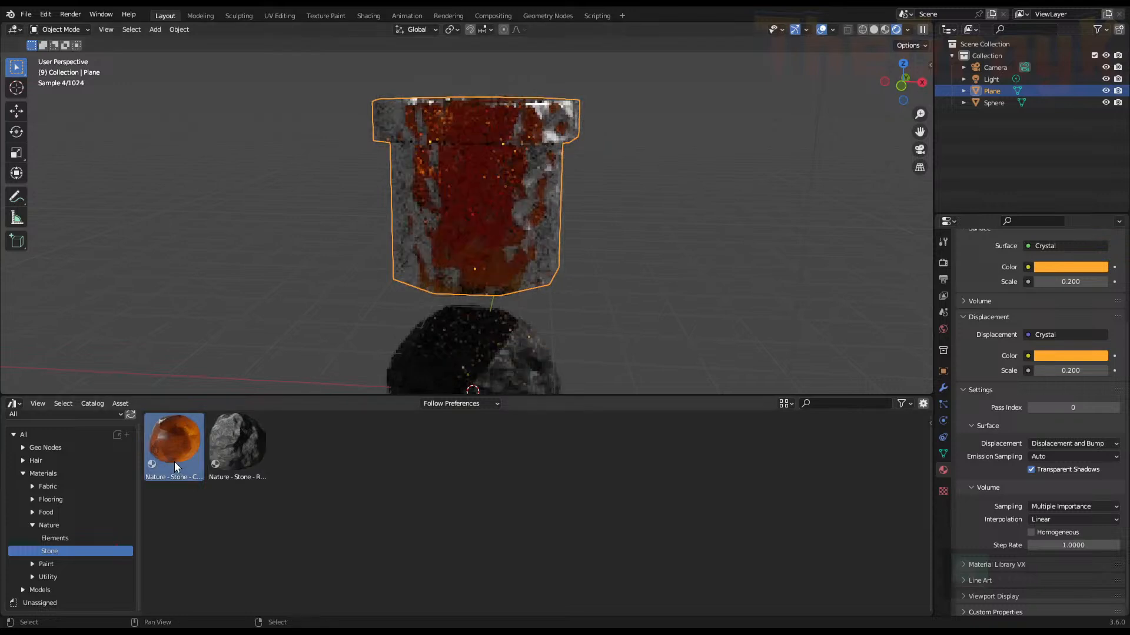
Replace the pipe with a Monkey mesh raised above the sphere along the Z axis
key(x)
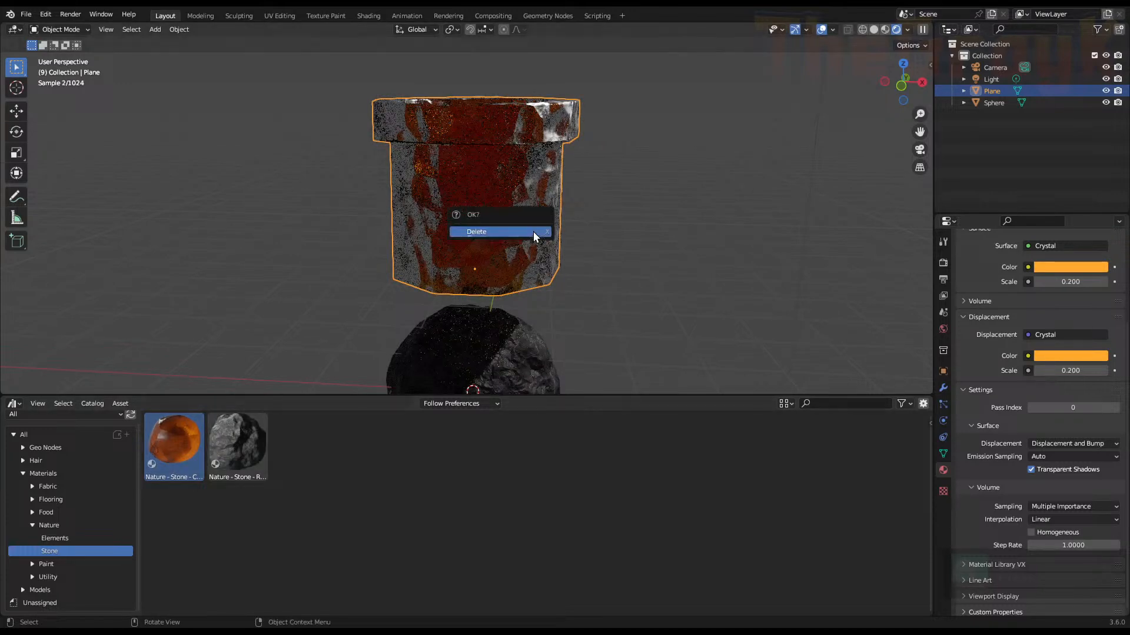
click(533, 235)
key(shift+a)
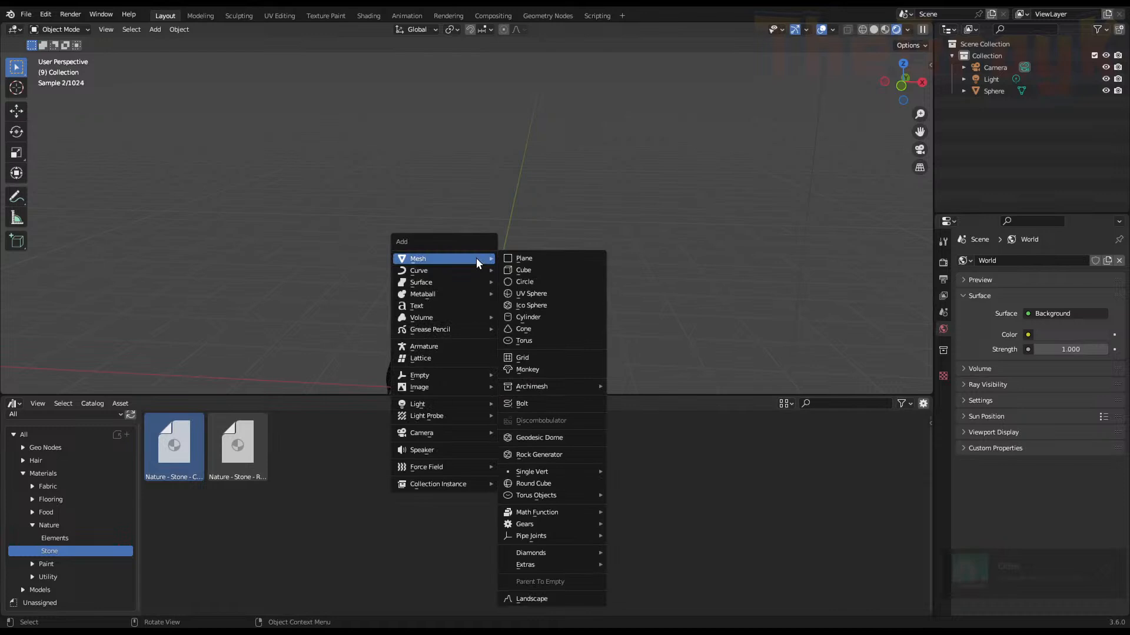
mouse_move(451, 259)
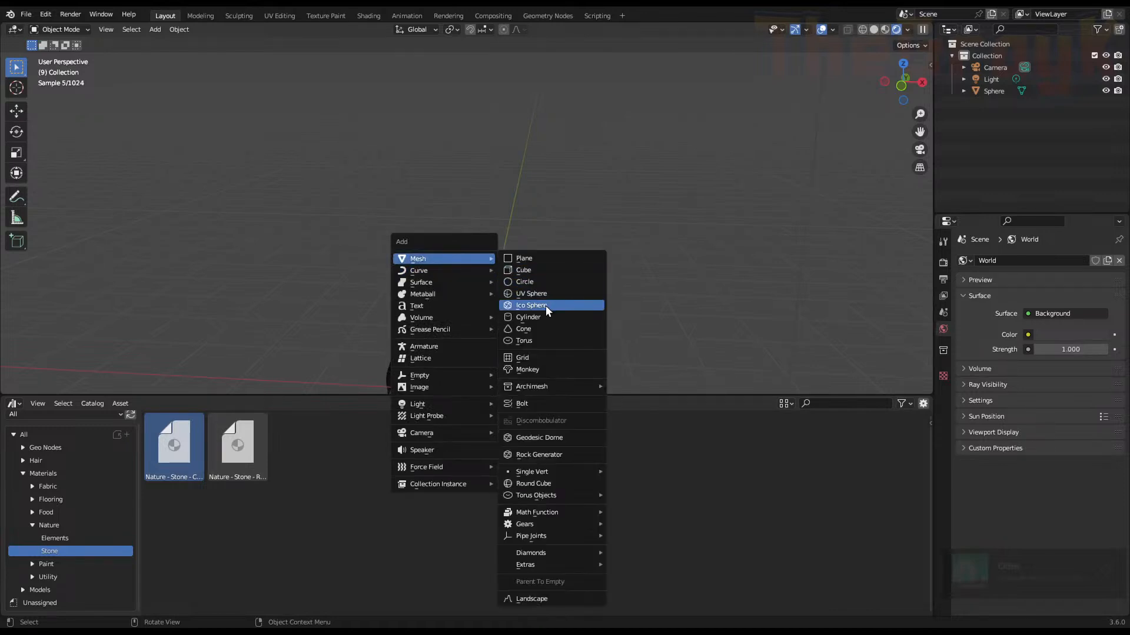
click(525, 370)
key(g)
key(z)
click(528, 158)
Apply the Nature - Stone - Crystal material to the monkey head and view it from above
drag(174, 443, 478, 174)
middle_drag(478, 179, 494, 211)
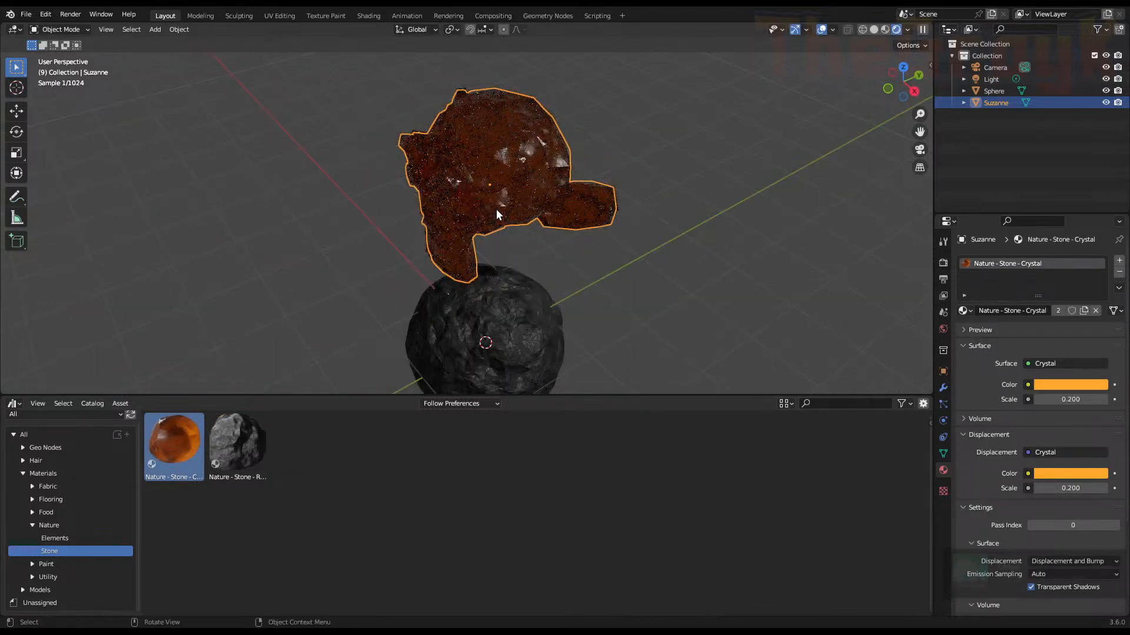
Inspect the Crystal material on the monkey head from the front, the side and below
scroll(496, 211, up, 4)
middle_drag(496, 211, 601, 247)
scroll(600, 247, down, 2)
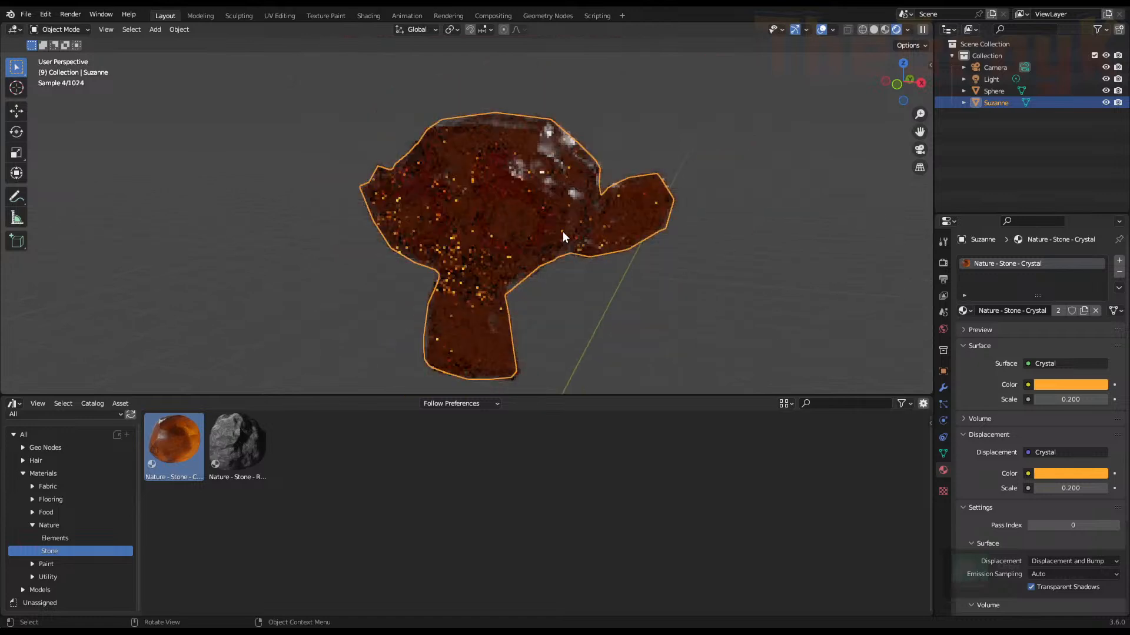
middle_drag(566, 231, 704, 183)
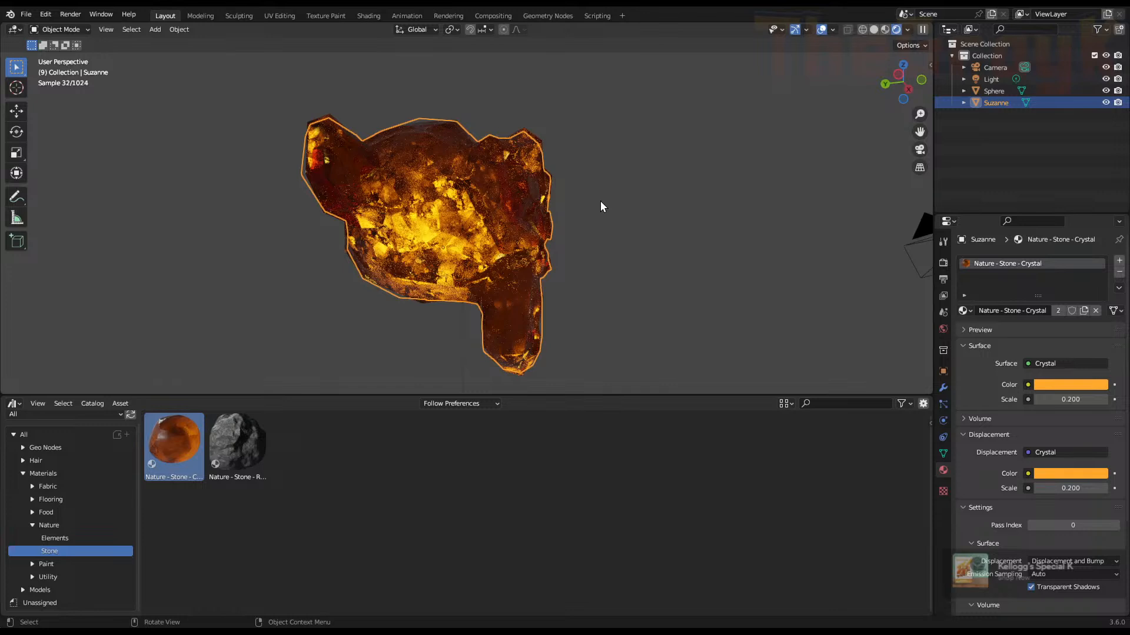
middle_drag(632, 193, 598, 243)
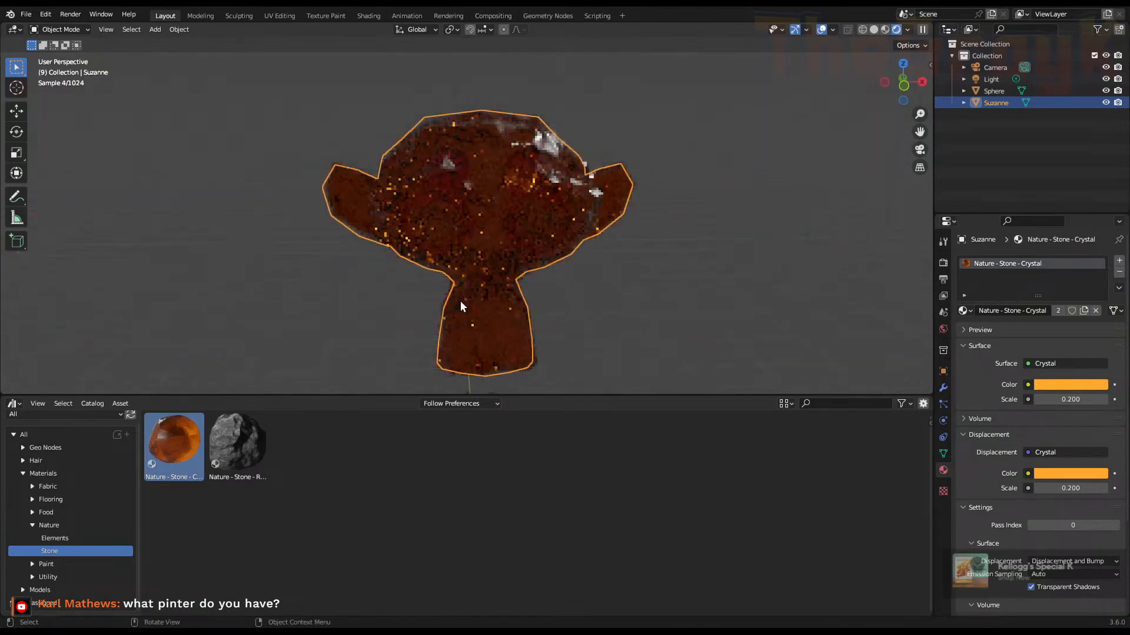
Delete the monkey head and view the rock sphere from several sides
key(Delete)
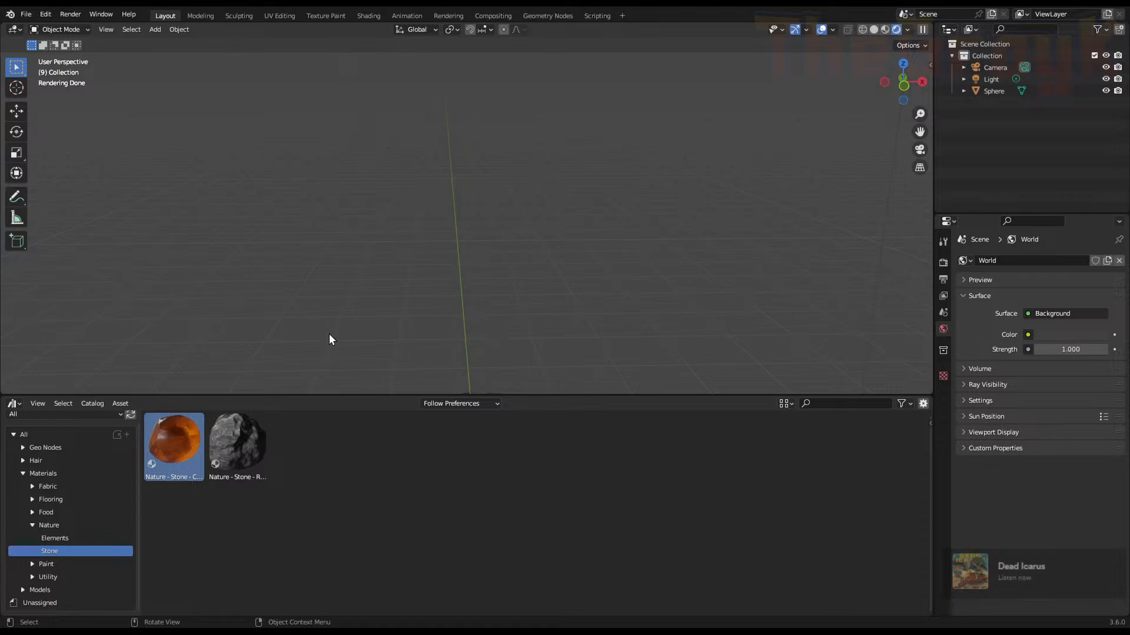
middle_drag(584, 288, 532, 181)
scroll(493, 302, up, 4)
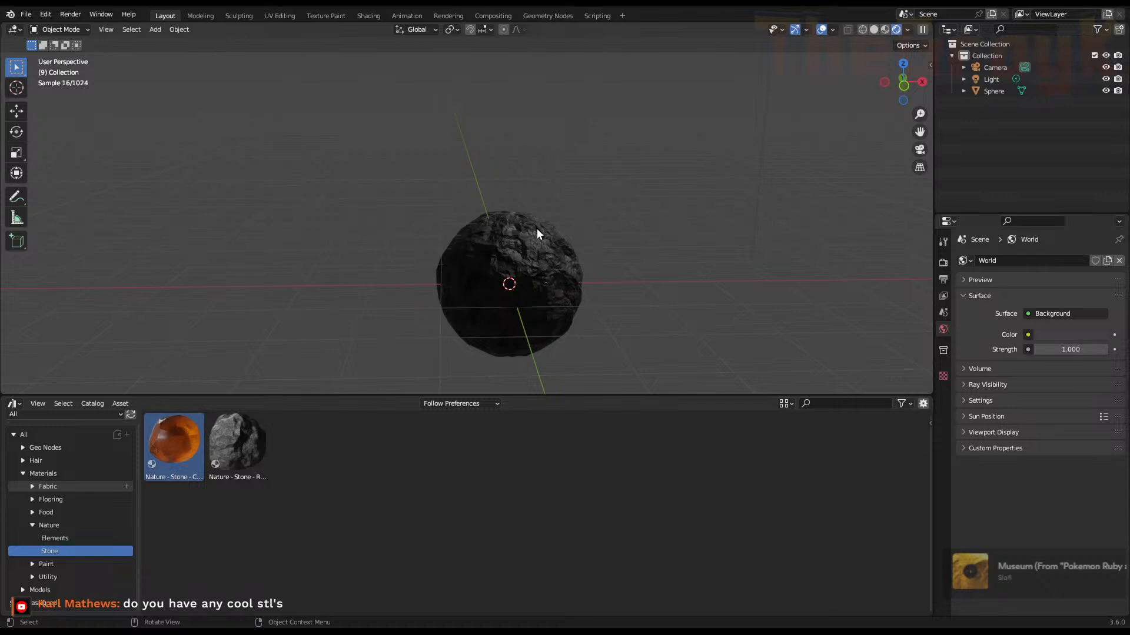
middle_drag(499, 260, 825, 262)
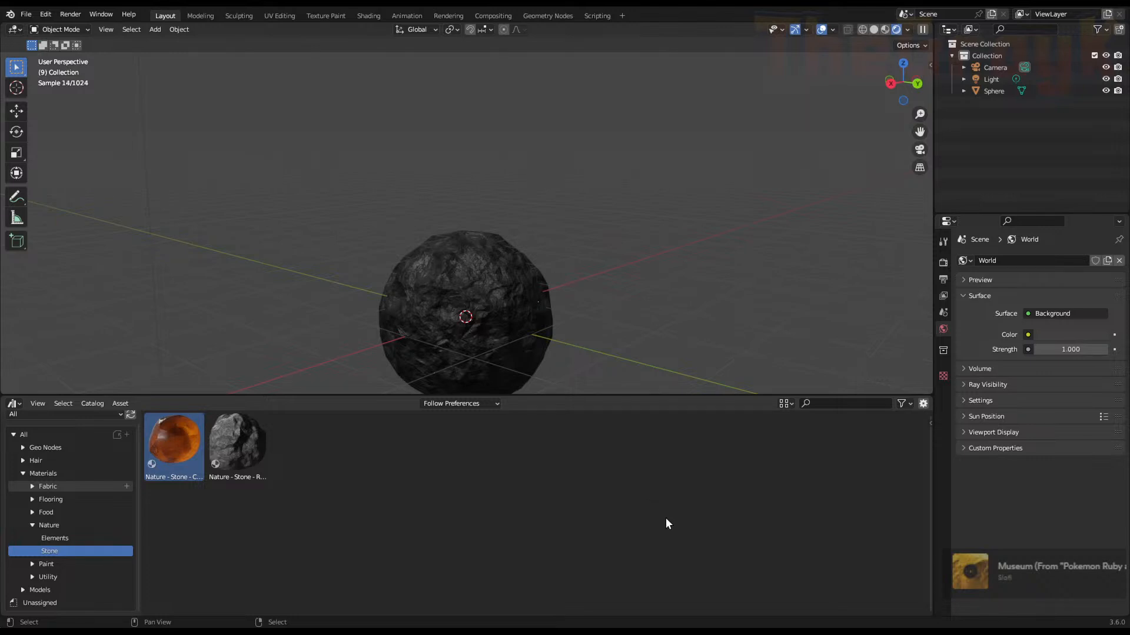
Look through the recent files, start opening another file and discard the unsaved changes to untitled.blend
click(26, 14)
mouse_move(77, 173)
mouse_move(77, 52)
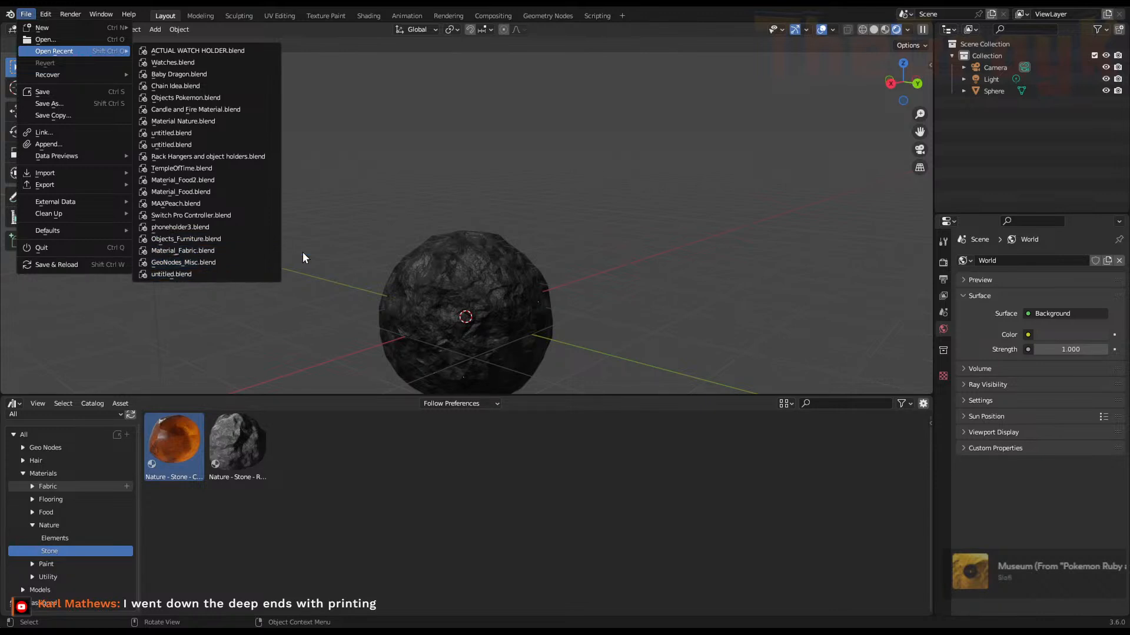
click(25, 15)
click(39, 41)
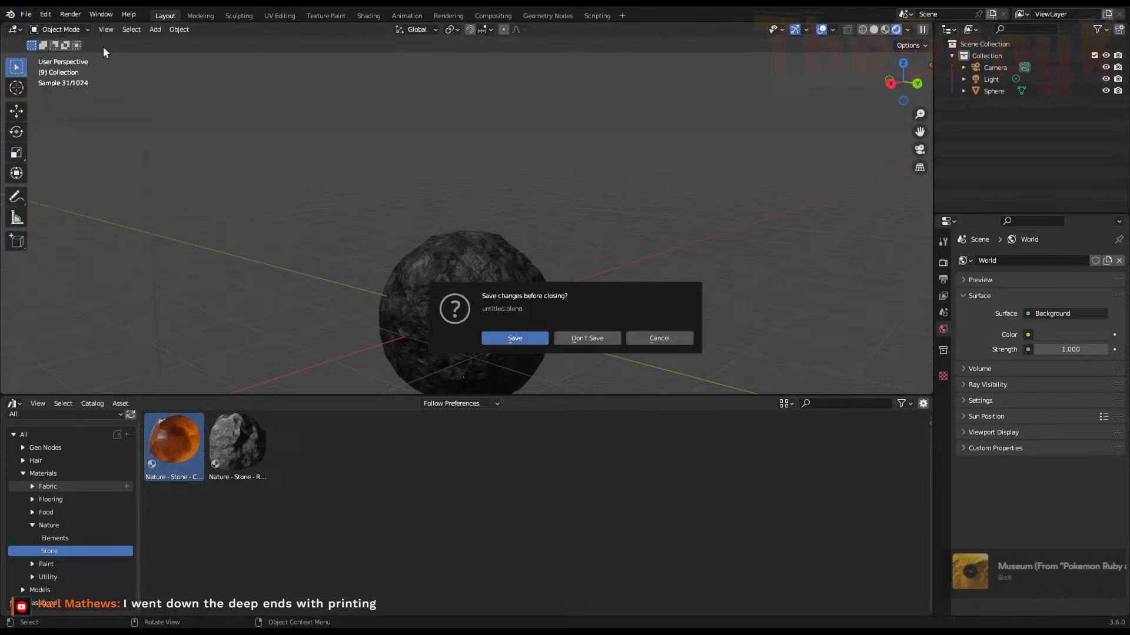
click(588, 339)
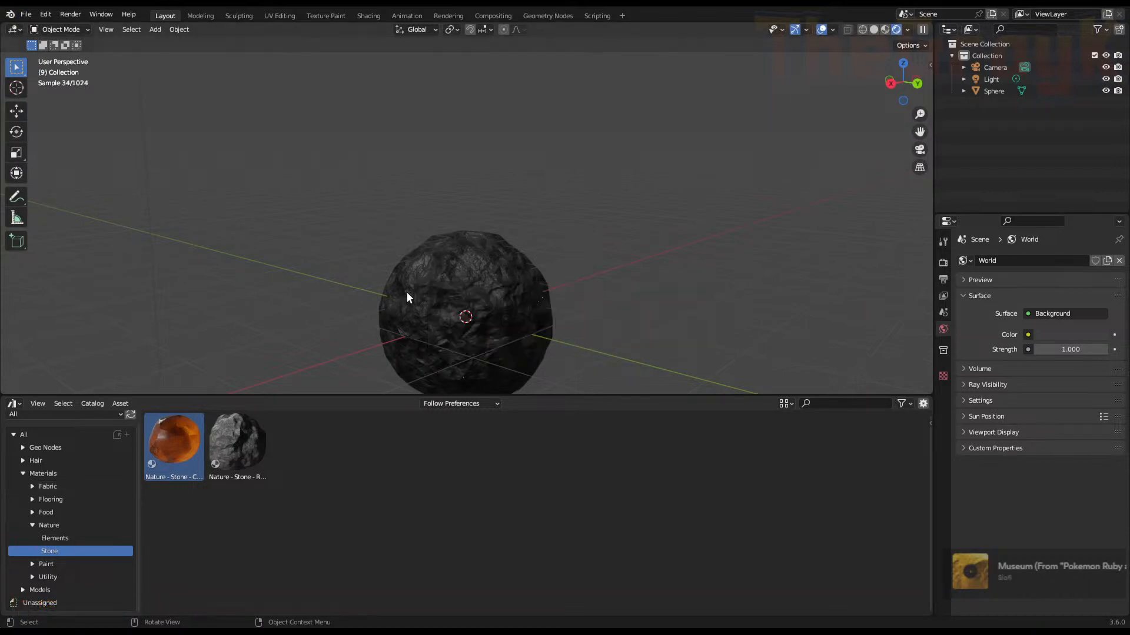
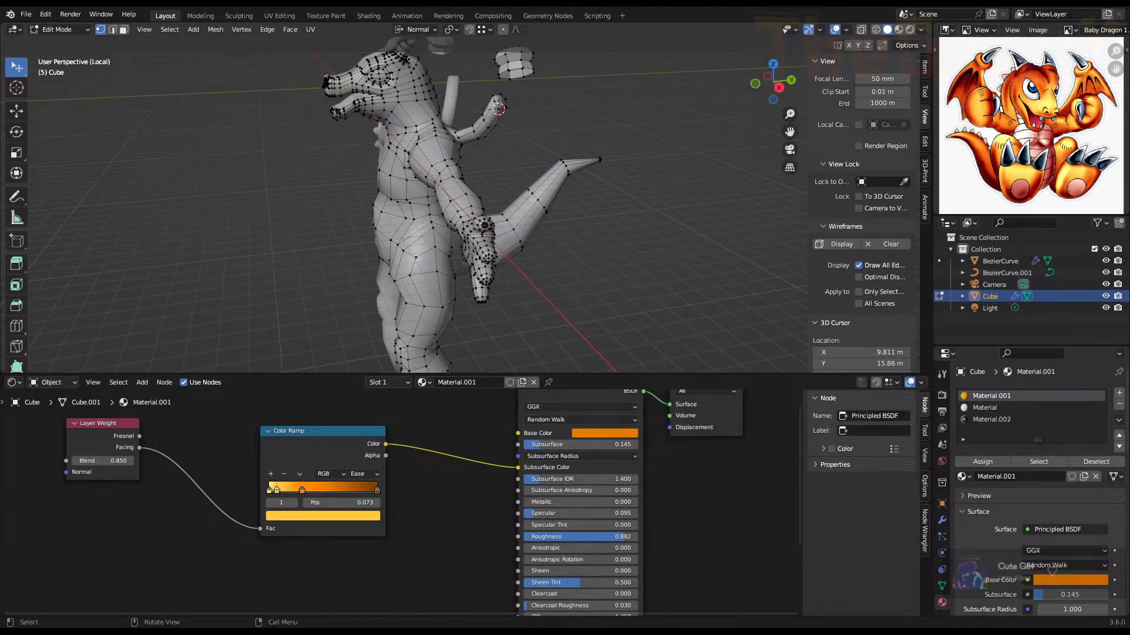
Enlarge the 3D viewport over the shader editor and switch the dragon mesh to Object Mode
drag(328, 375, 328, 559)
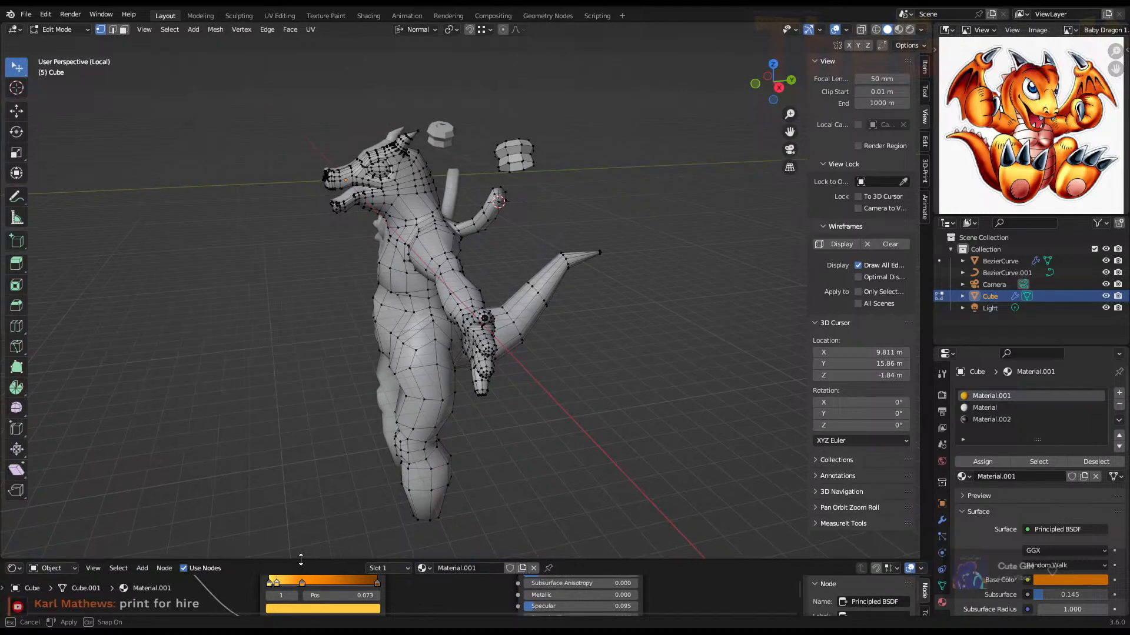
middle_drag(329, 435, 412, 293)
key(Tab)
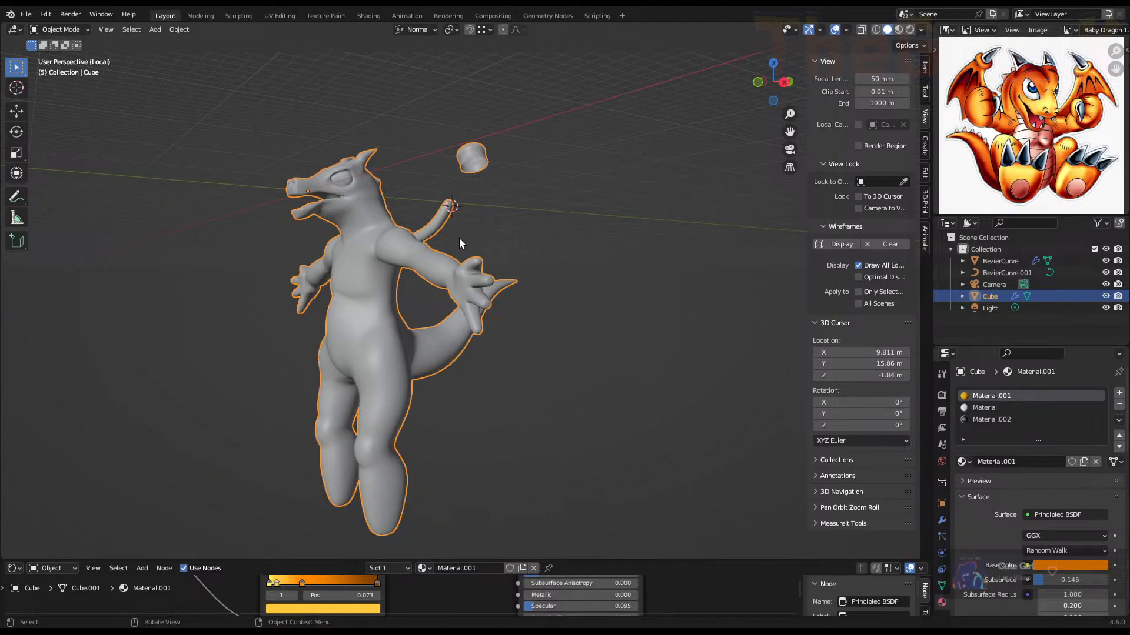
Examine the dragon model from the front, side and above, ending close to its wing arm
middle_drag(421, 259, 522, 299)
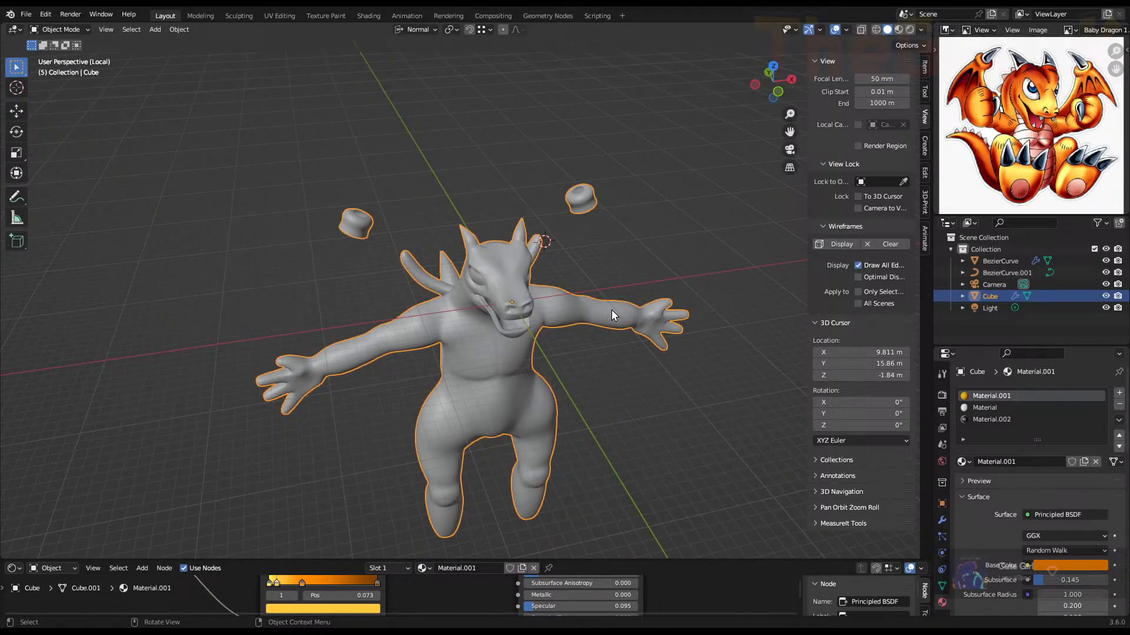
middle_drag(648, 319, 567, 293)
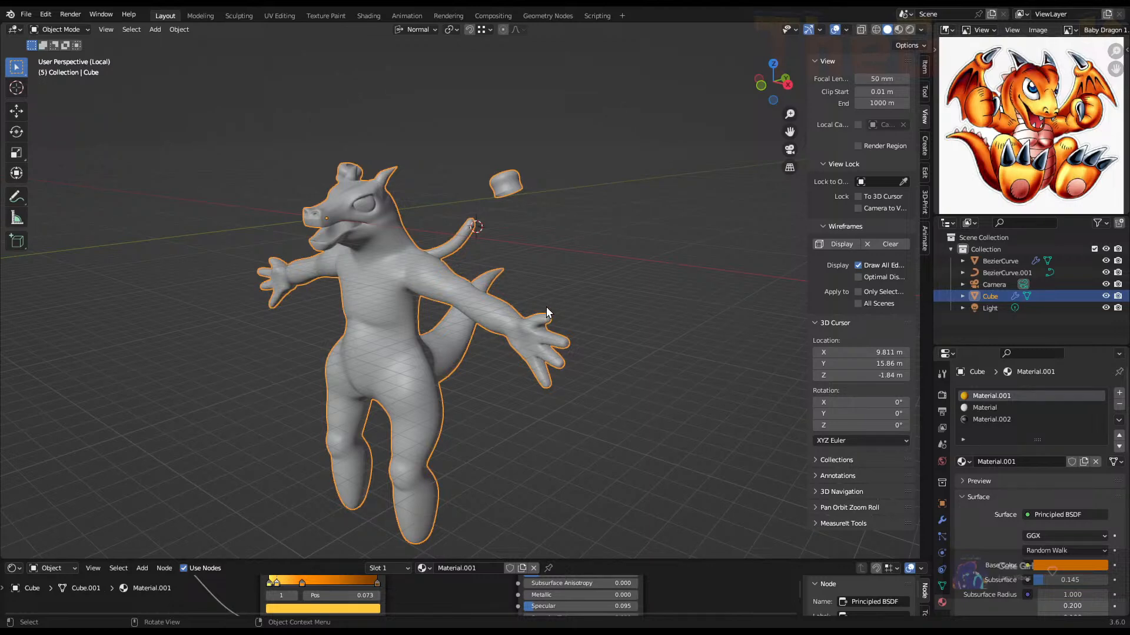
middle_drag(529, 345, 620, 359)
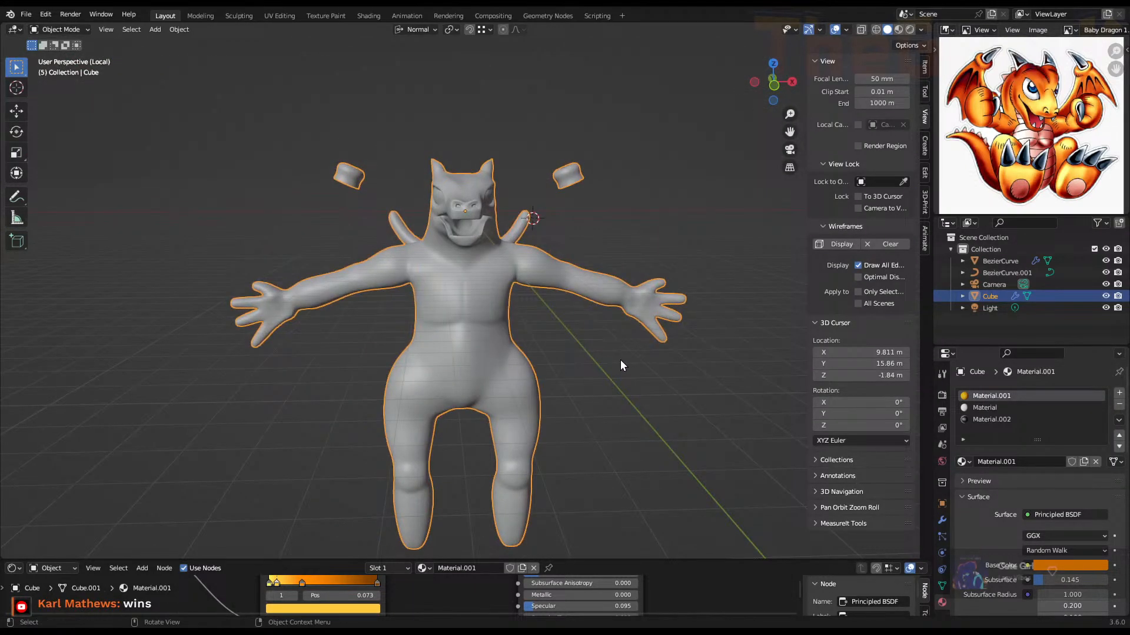
scroll(618, 320, up, 5)
scroll(577, 289, down, 5)
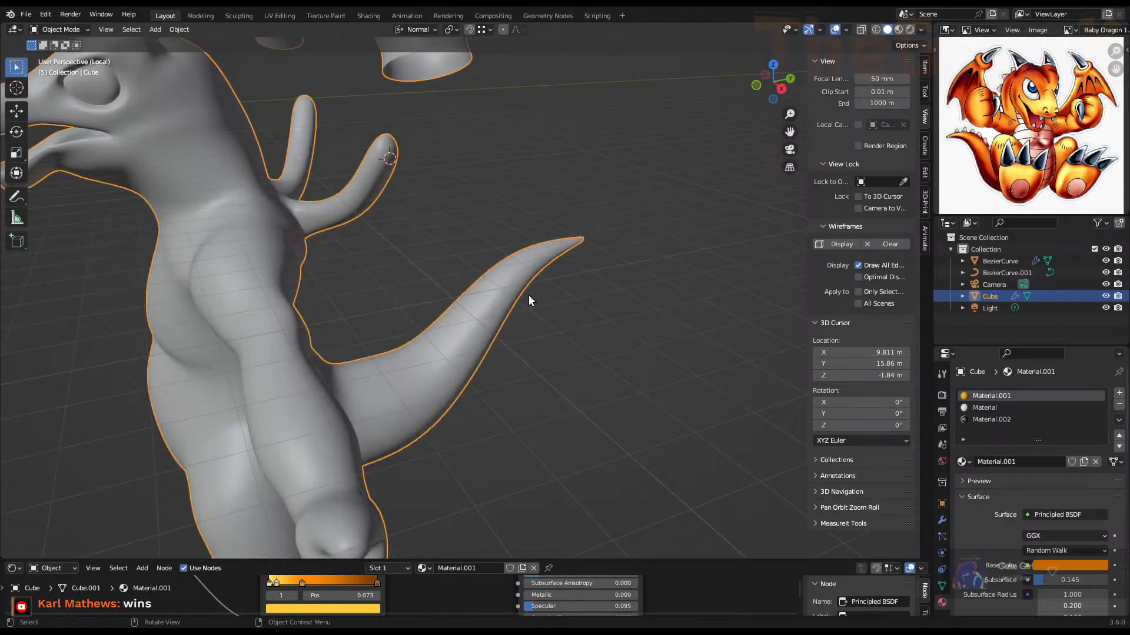
middle_drag(528, 295, 465, 246)
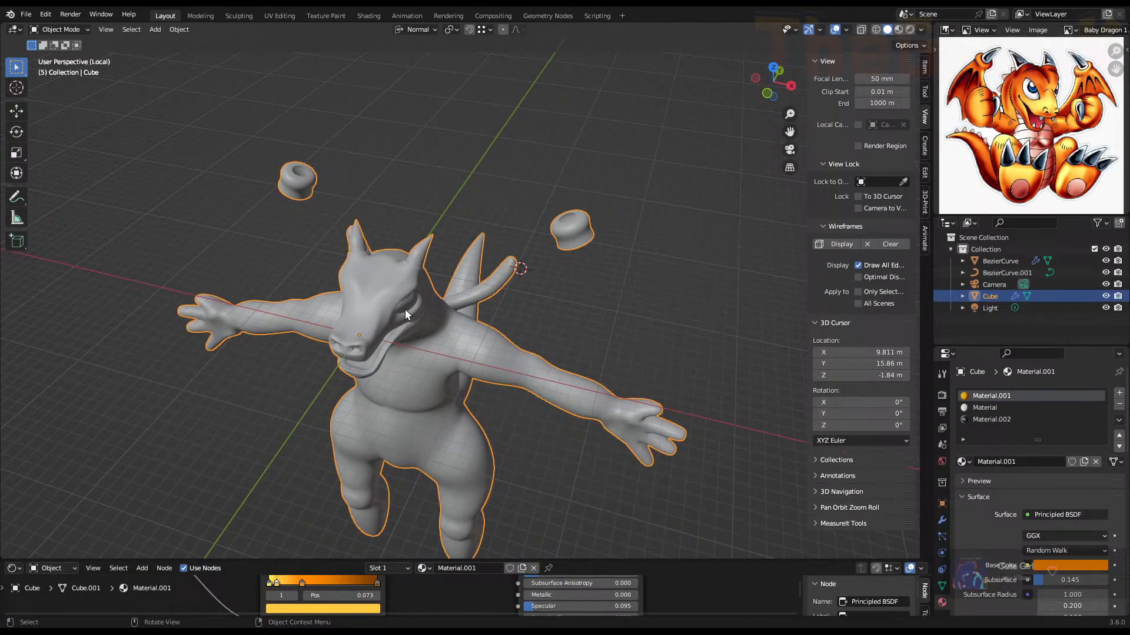
middle_drag(419, 345, 461, 329)
scroll(461, 329, up, 4)
shift+middle_drag(551, 178, 494, 310)
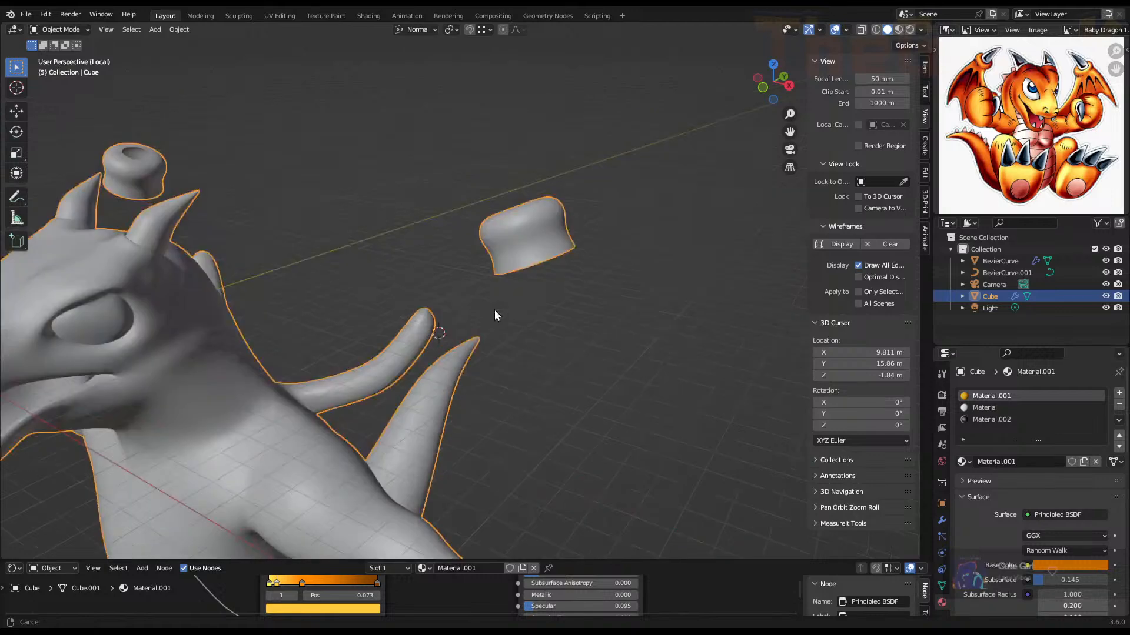
scroll(495, 308, up, 4)
In Edit Mode, select the edge loop around the wing arm's base on the back and scale it to about 1.385
key(Tab)
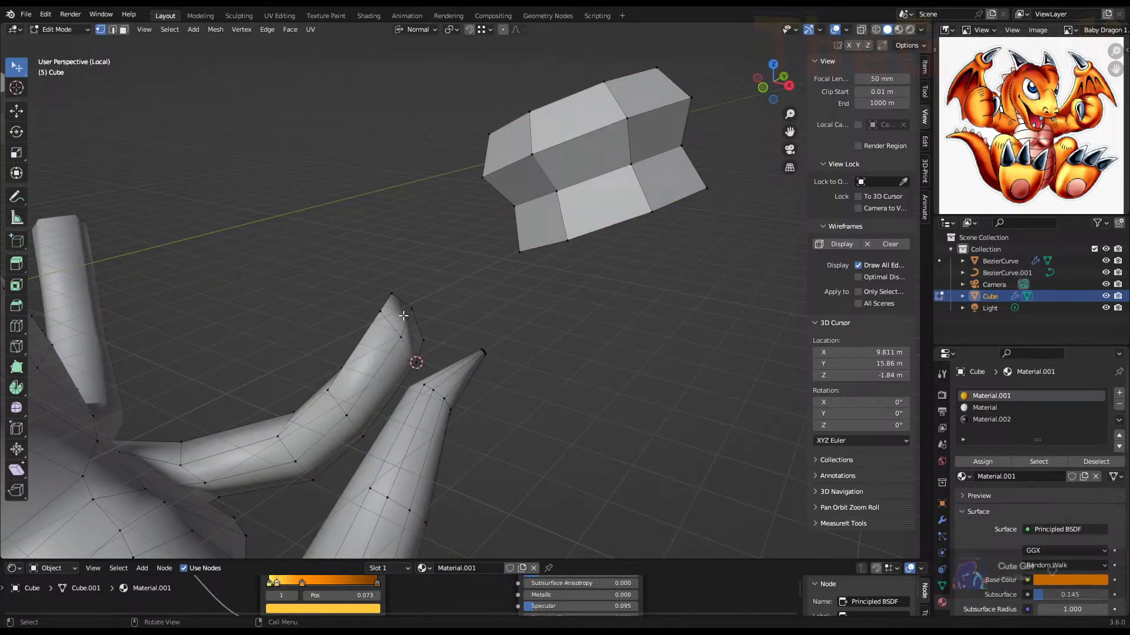
middle_drag(404, 316, 410, 222)
click(419, 195)
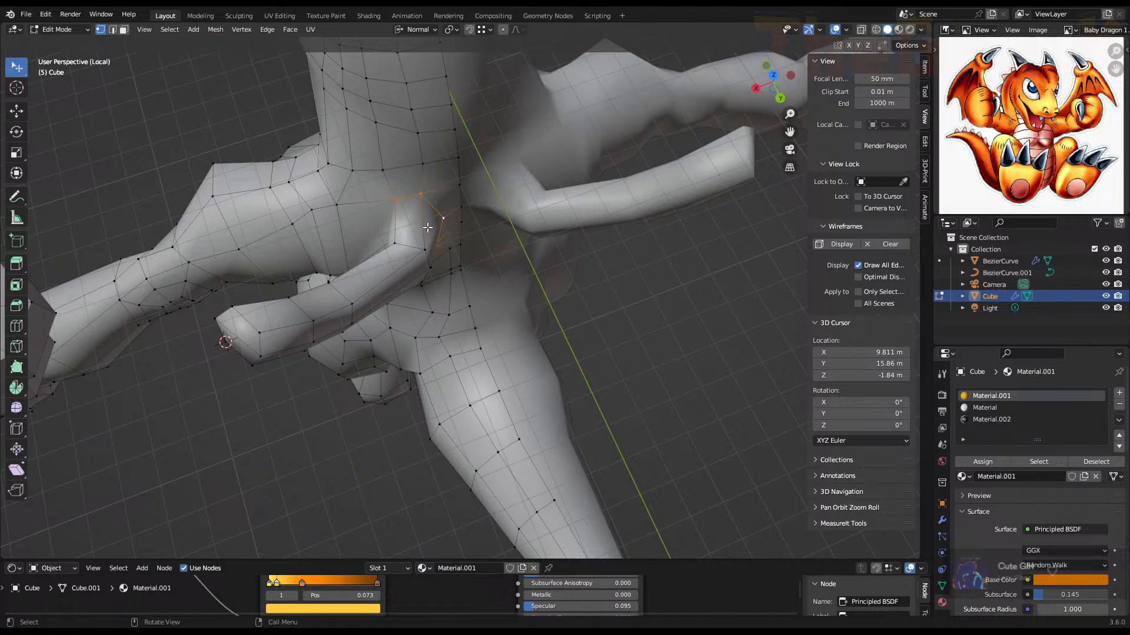
middle_drag(437, 215, 520, 145)
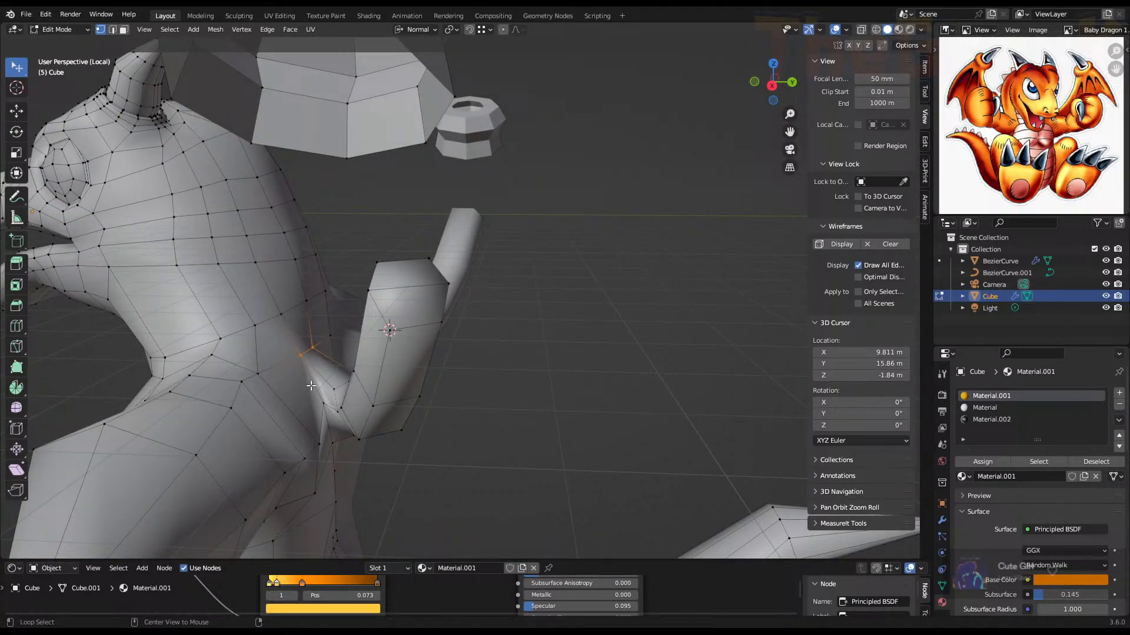
middle_drag(312, 385, 470, 371)
key(s)
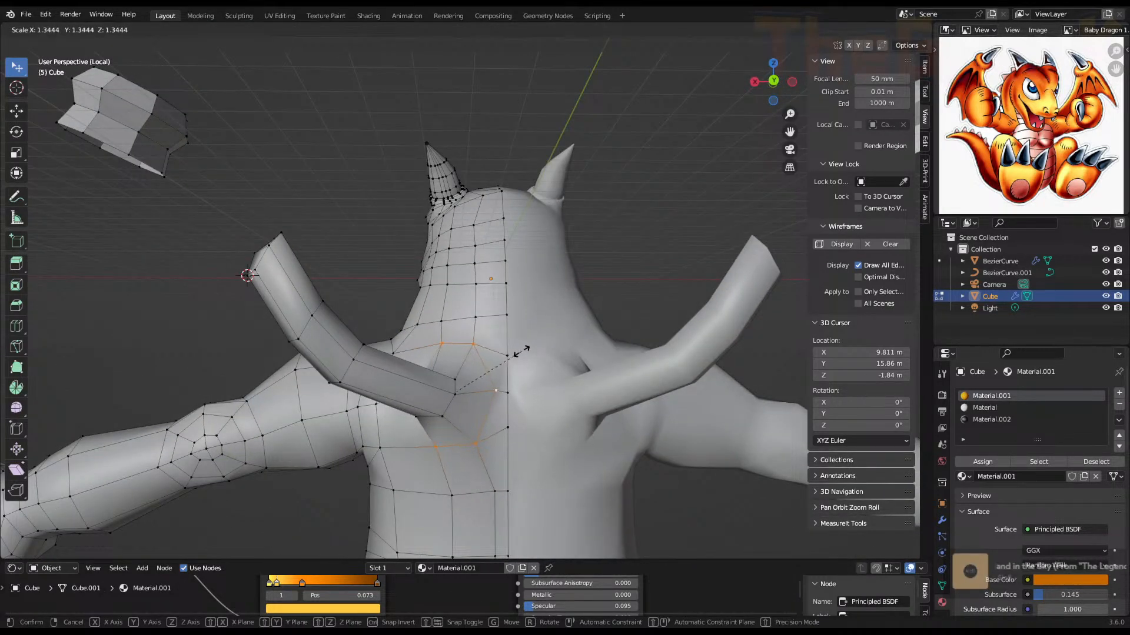
click(523, 350)
Scale the wing arm's next edge loop to about 1.619 and move it up about 0.541 m along Z
middle_drag(523, 350, 458, 388)
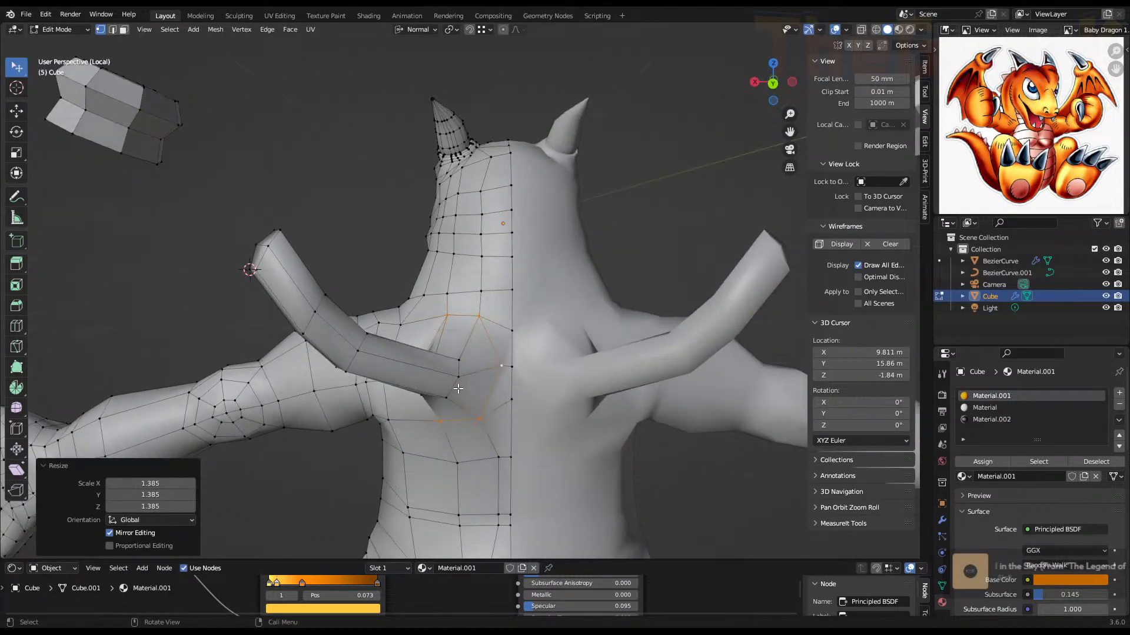
key(s)
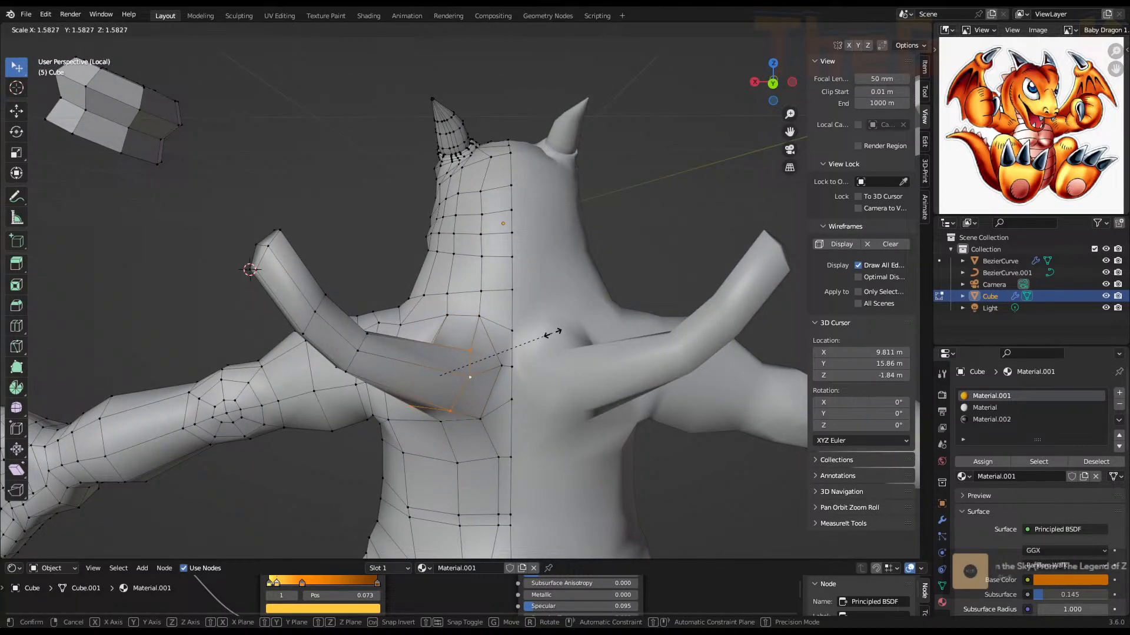
click(551, 335)
key(e)
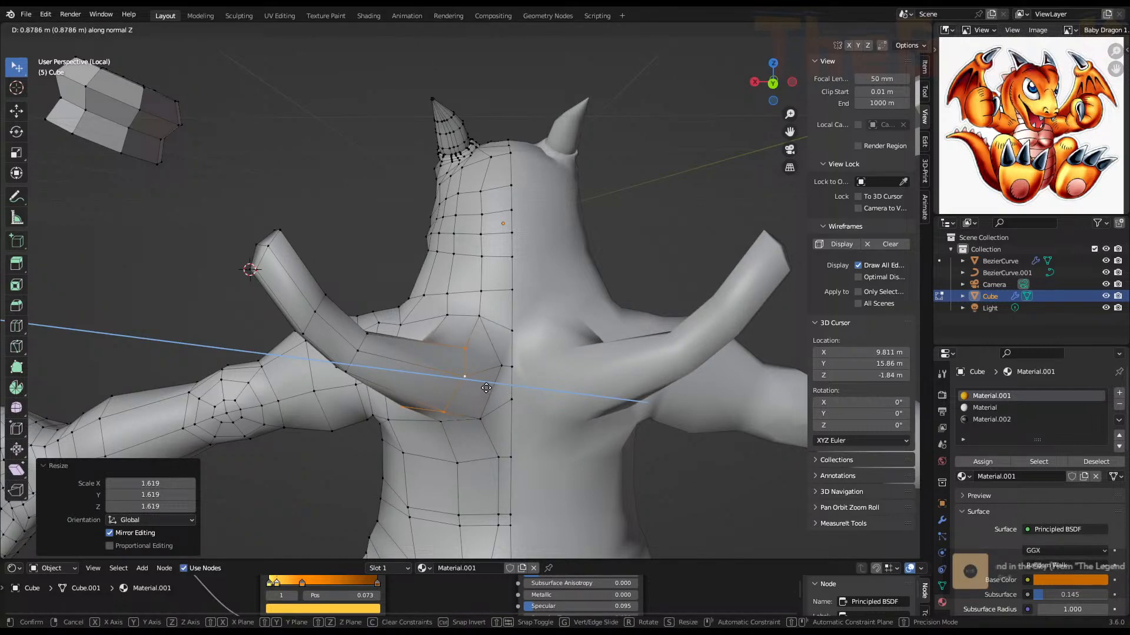
key(z)
click(487, 389)
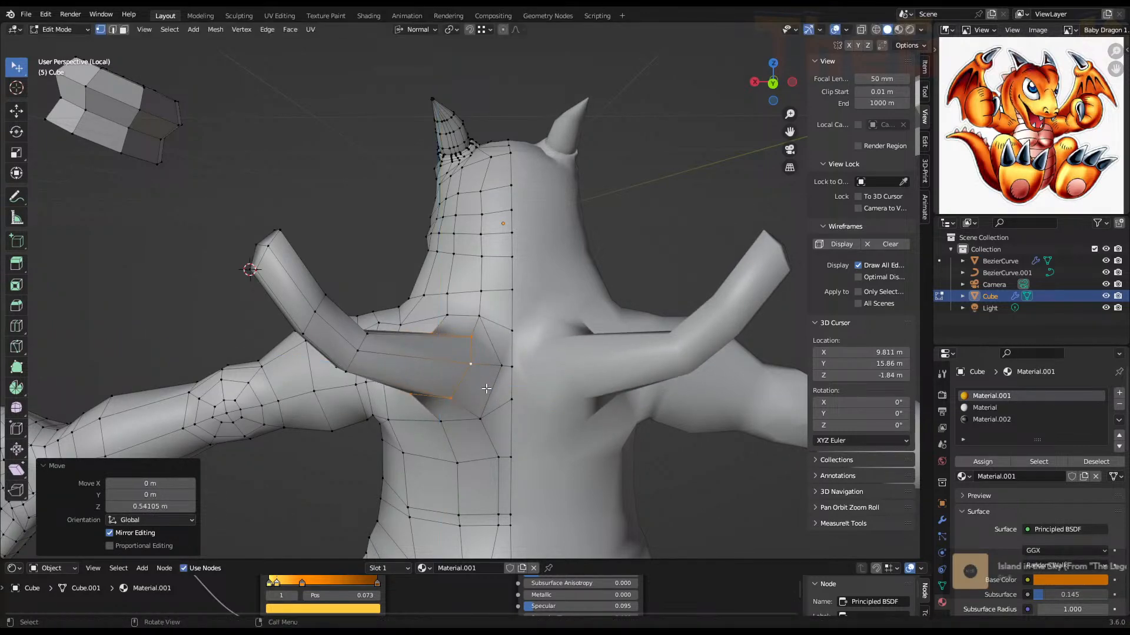
Scale the upper edge of the enlarged wing arm loop to about 0.513
middle_drag(486, 389, 477, 424)
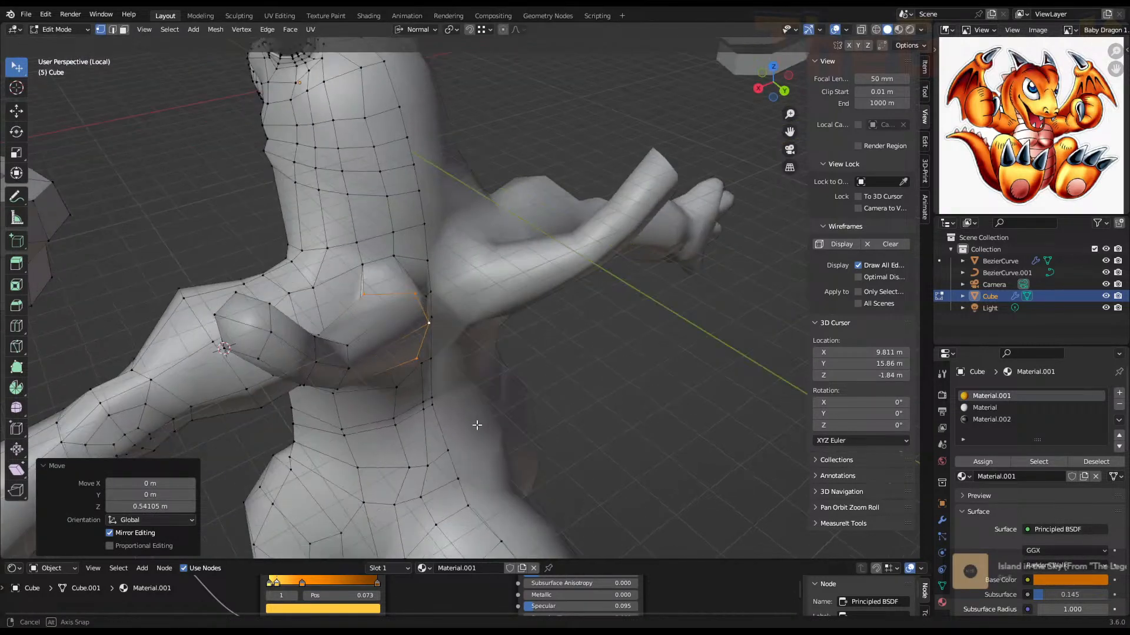
key(s)
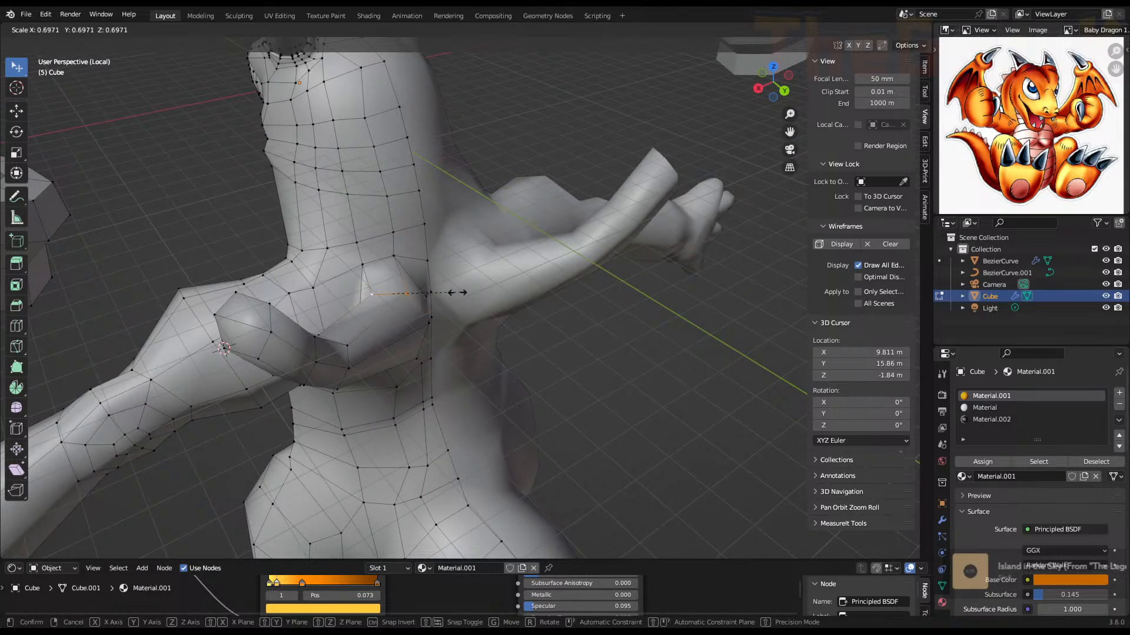
click(438, 293)
middle_drag(438, 293, 520, 423)
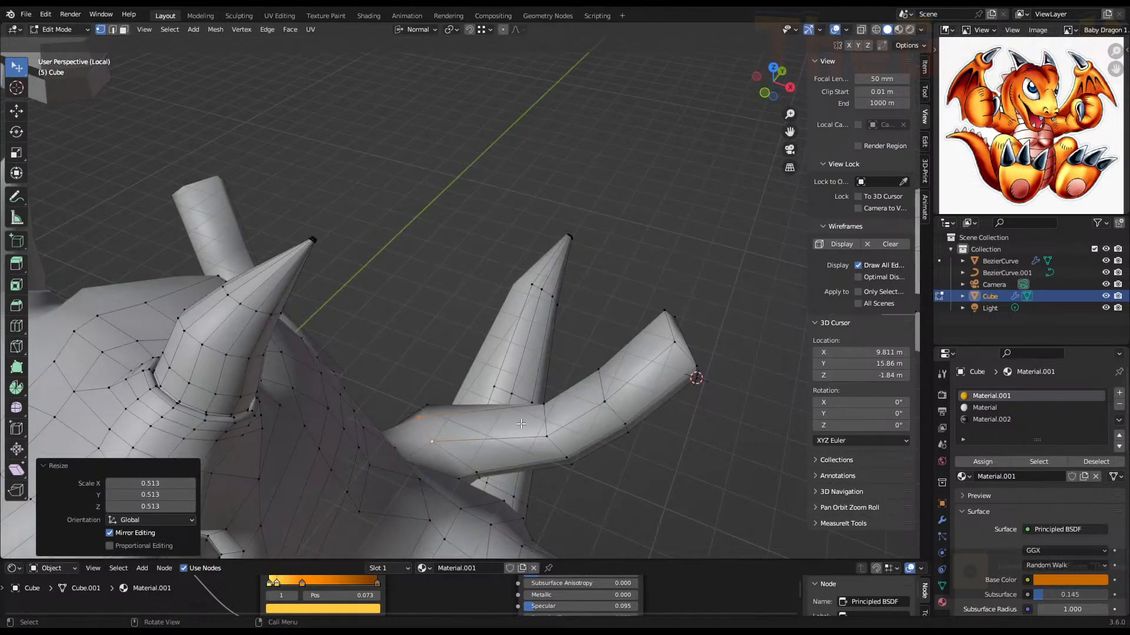
Select the two upper vertices at the wing arm's bend and scale them together to about 0.603
click(547, 437)
shift+click(544, 405)
key(s)
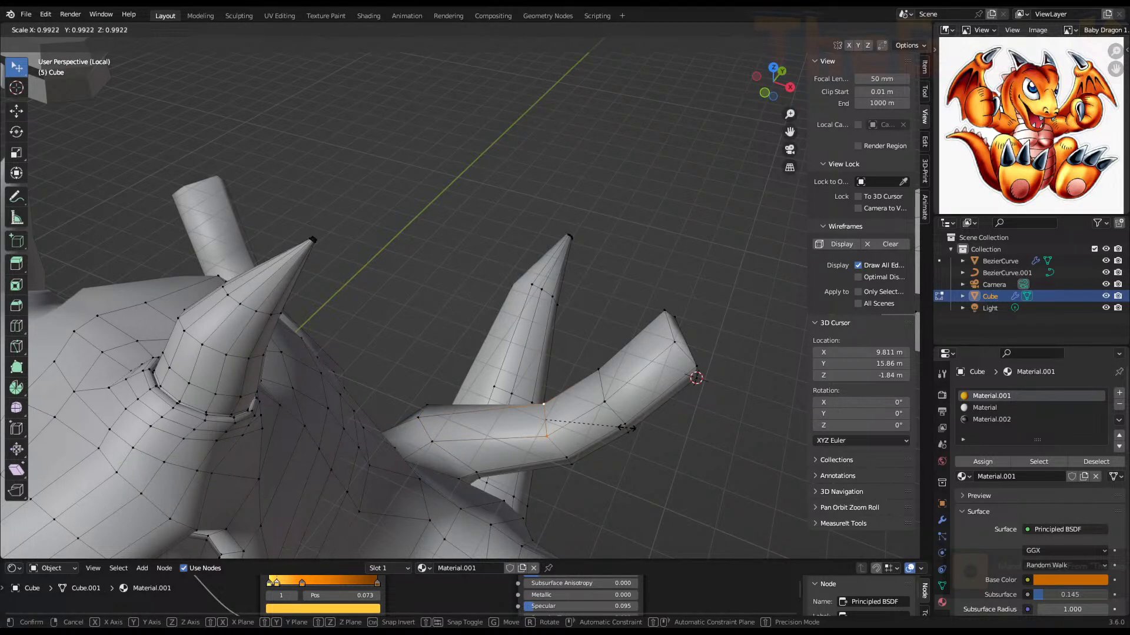
key(x)
right_click(616, 427)
key(s)
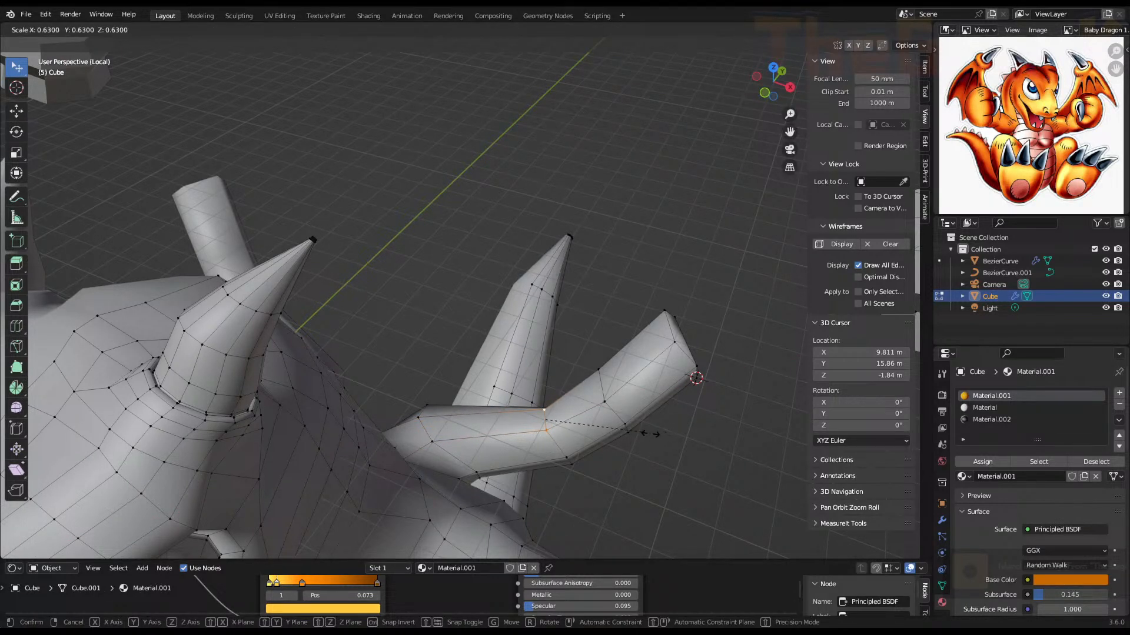
click(650, 433)
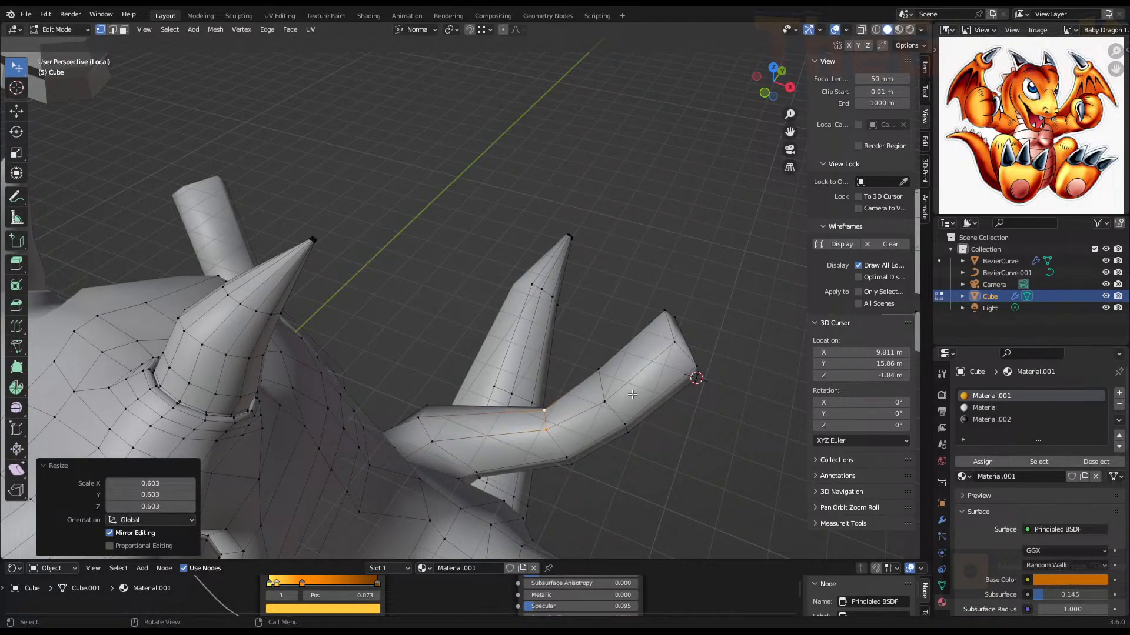
Scale the upper edge of the loop between the wing arm's bend and tip to about 0.490
click(605, 400)
scroll(644, 406, down, 4)
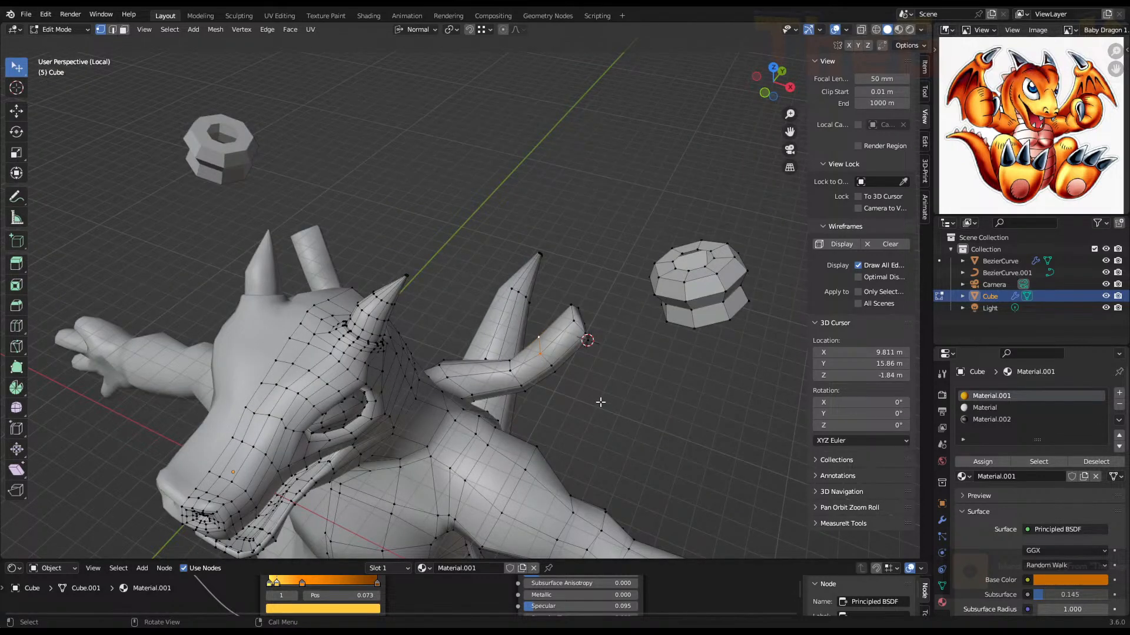
middle_drag(561, 357, 618, 385)
key(s)
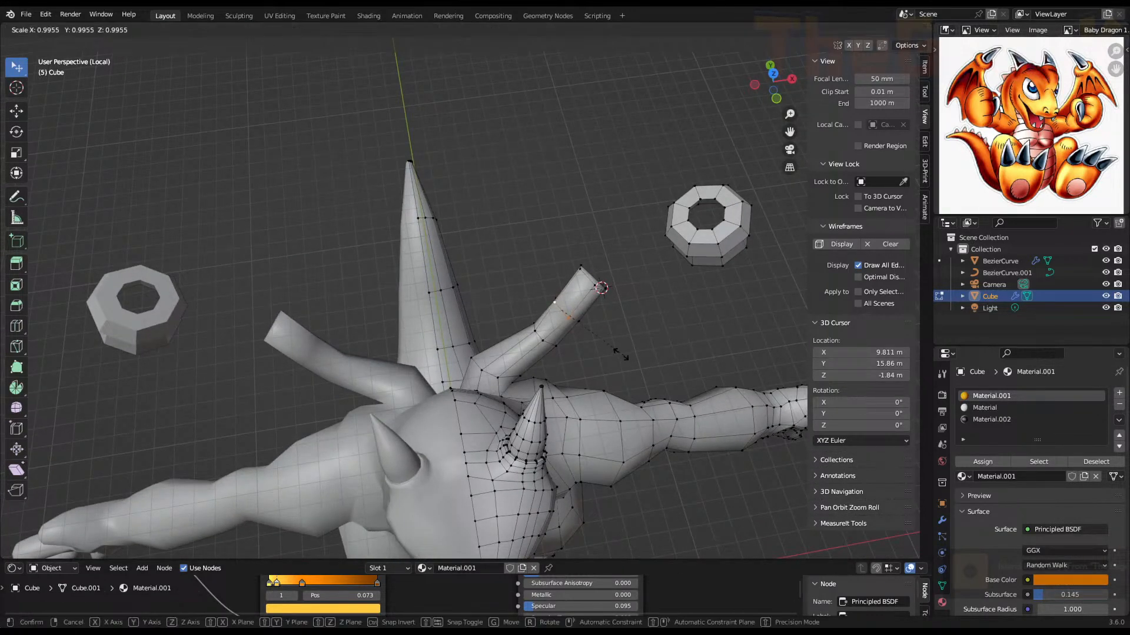
click(590, 341)
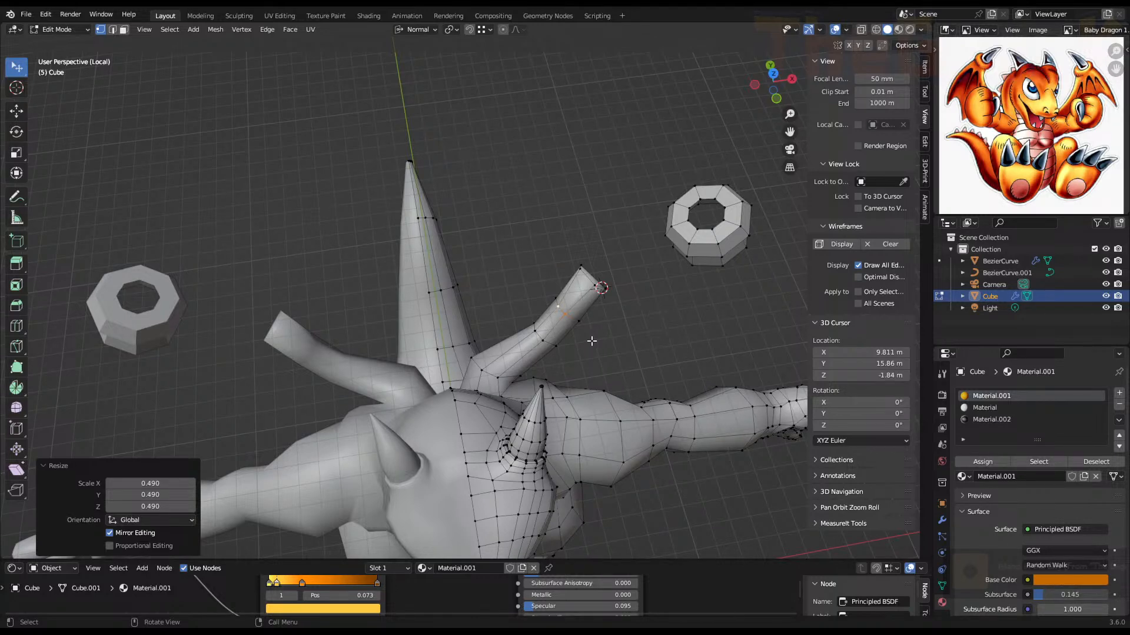
Scale the upper edge at the wing arm's tip to about 0.519 and return the dragon to Object Mode
shift+click(581, 269)
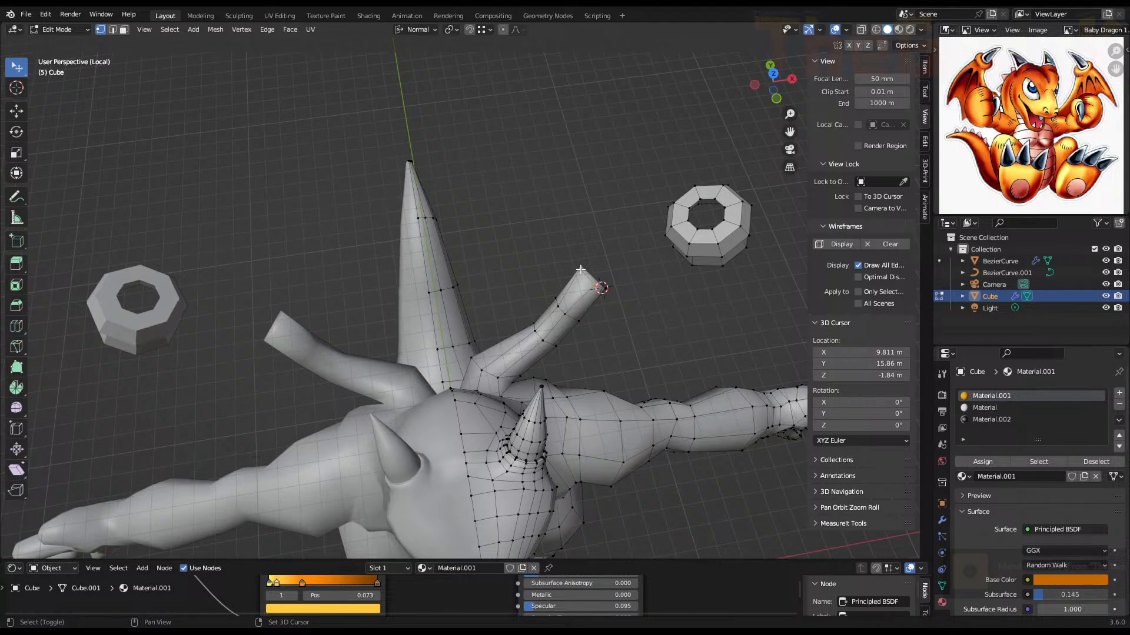
key(s)
click(620, 274)
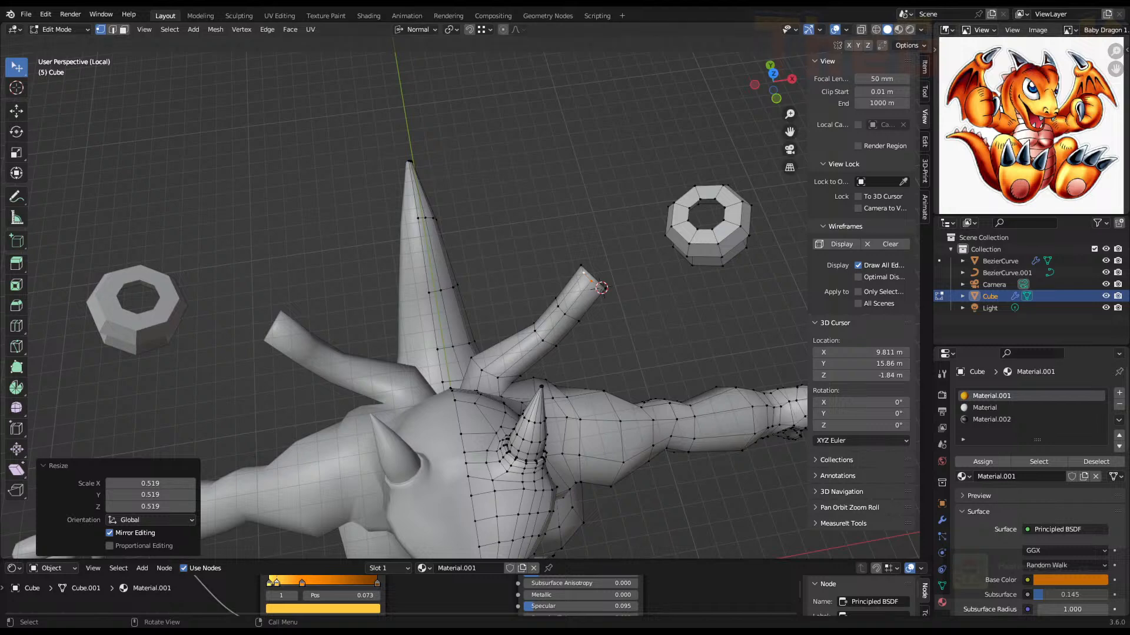
right_click(605, 322)
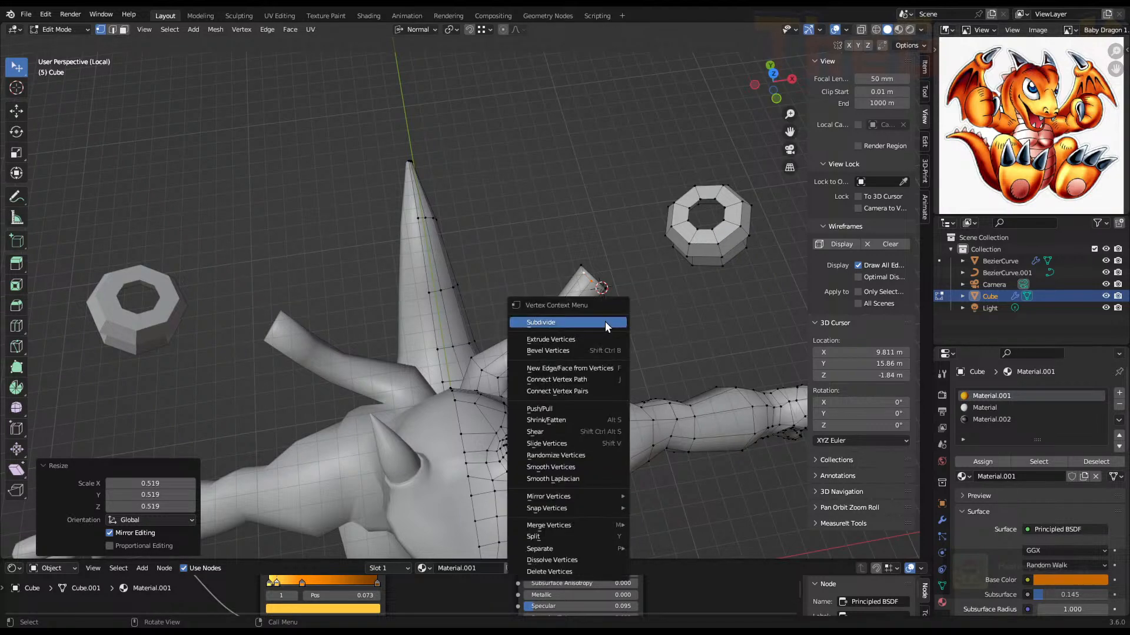
scroll(596, 346, down, 5)
middle_drag(606, 342, 519, 310)
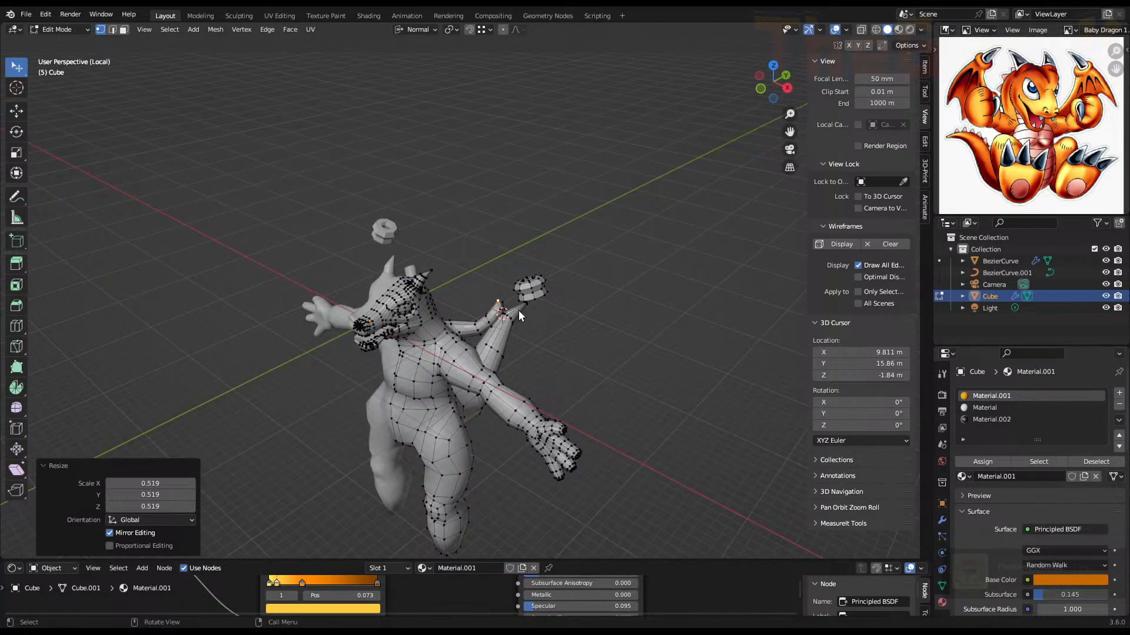
key(Tab)
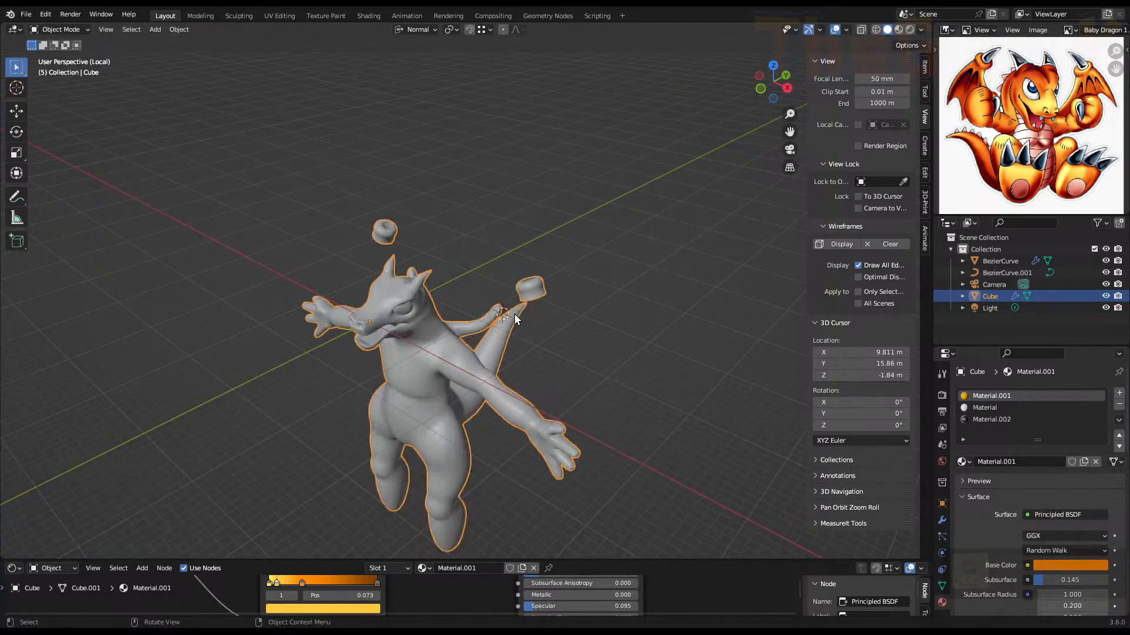
Open the Blender project with the texture-painted animal head, discarding the unsaved changes to Baby Dragon.blend
click(26, 13)
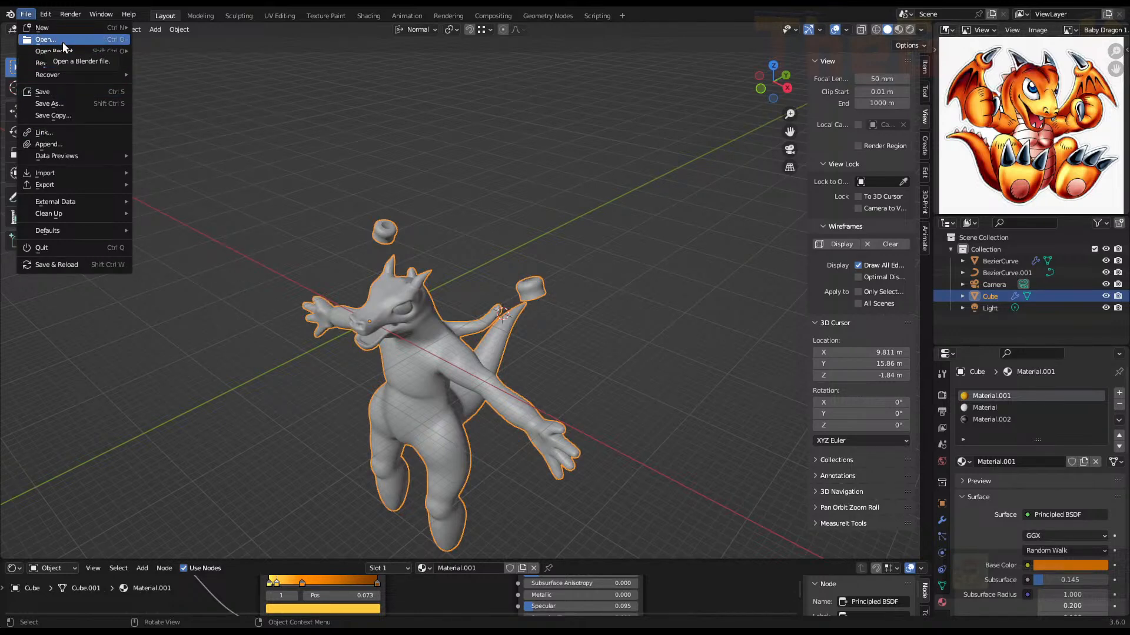
mouse_move(64, 51)
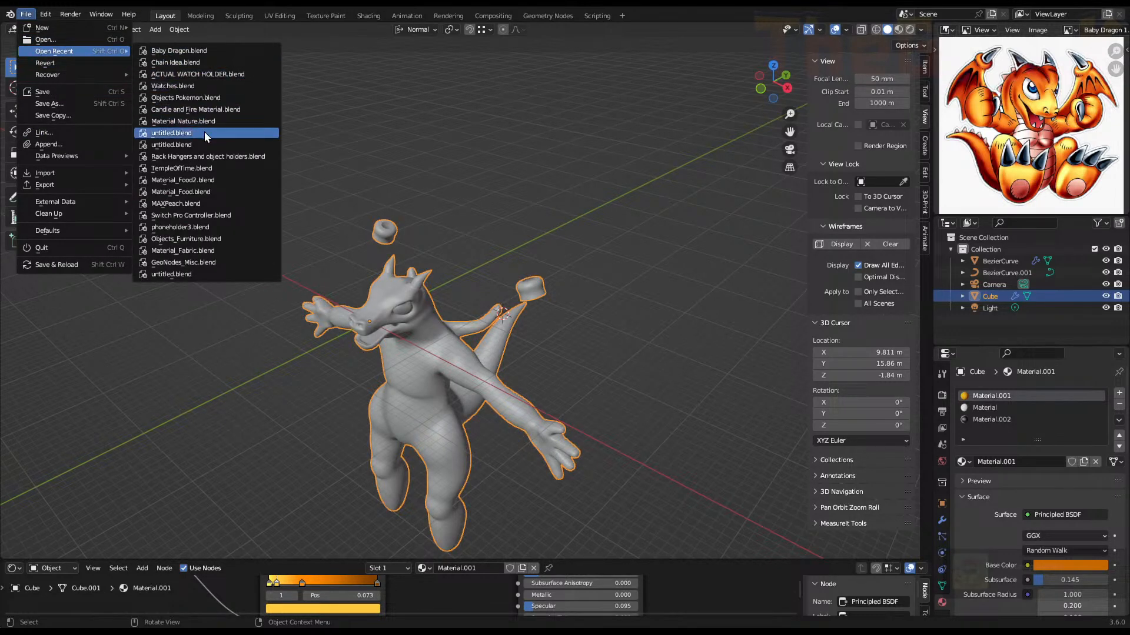
scroll(207, 263, down, 4)
scroll(207, 262, up, 2)
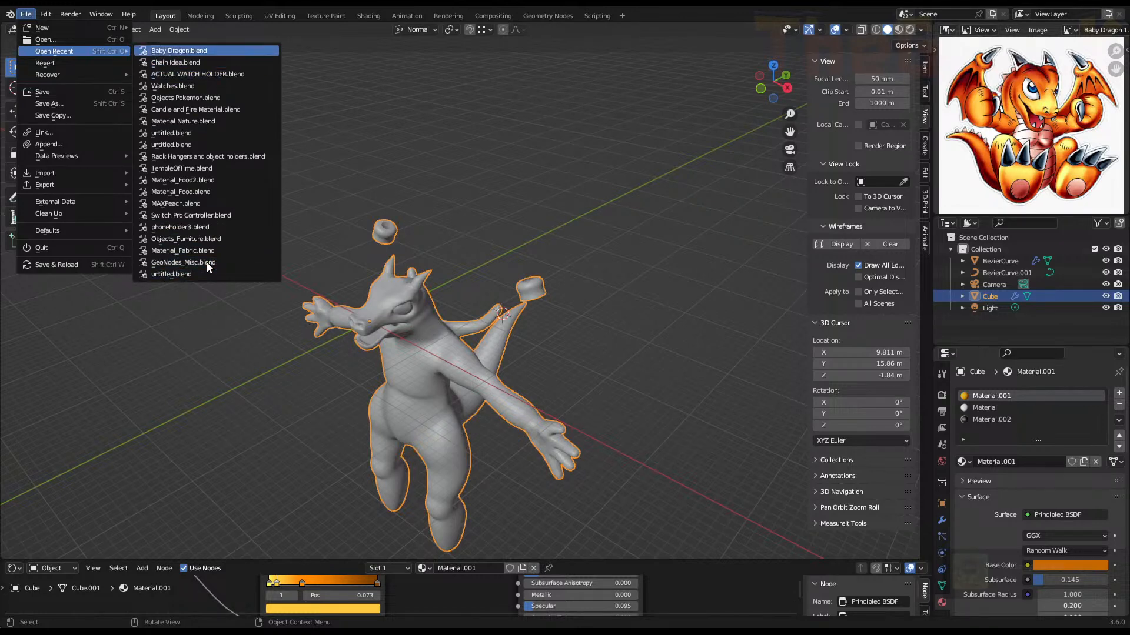
click(22, 16)
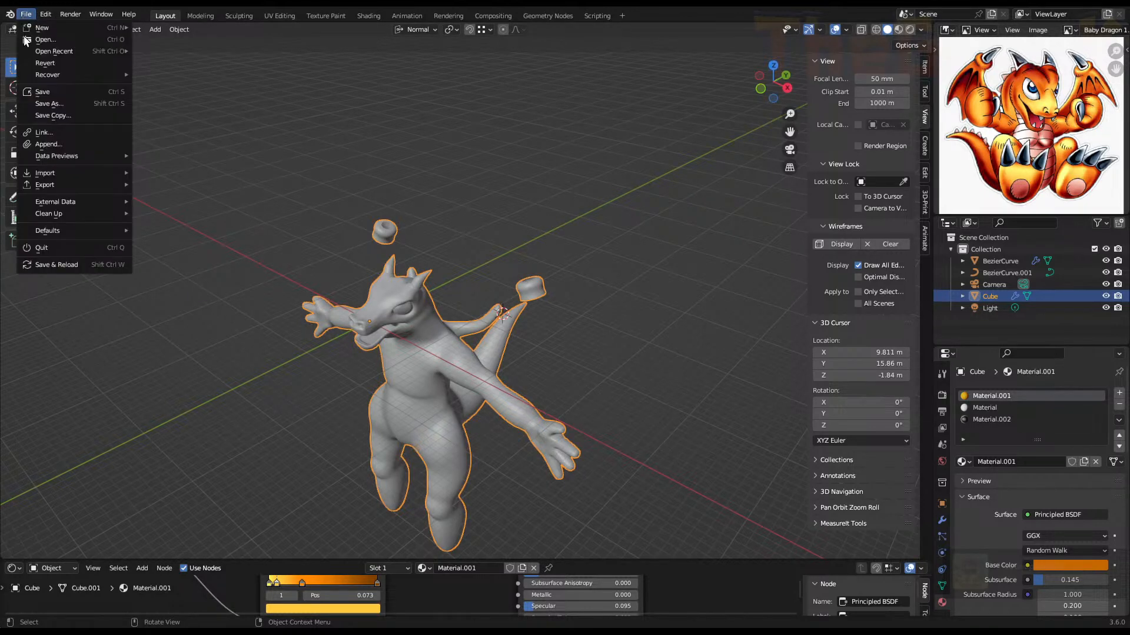
click(33, 43)
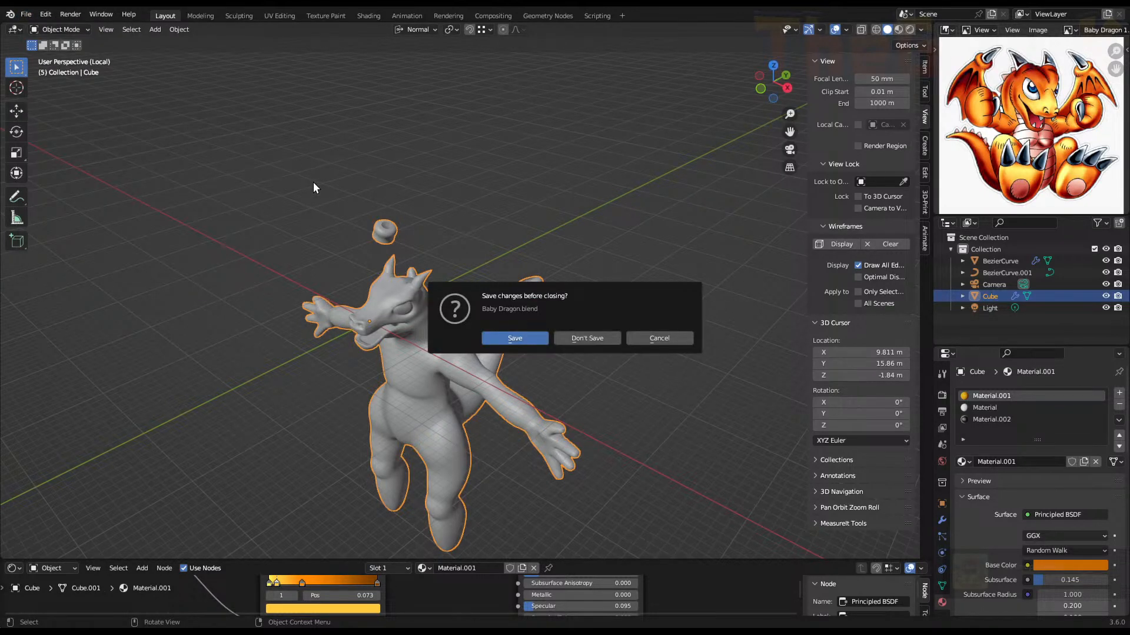
click(592, 337)
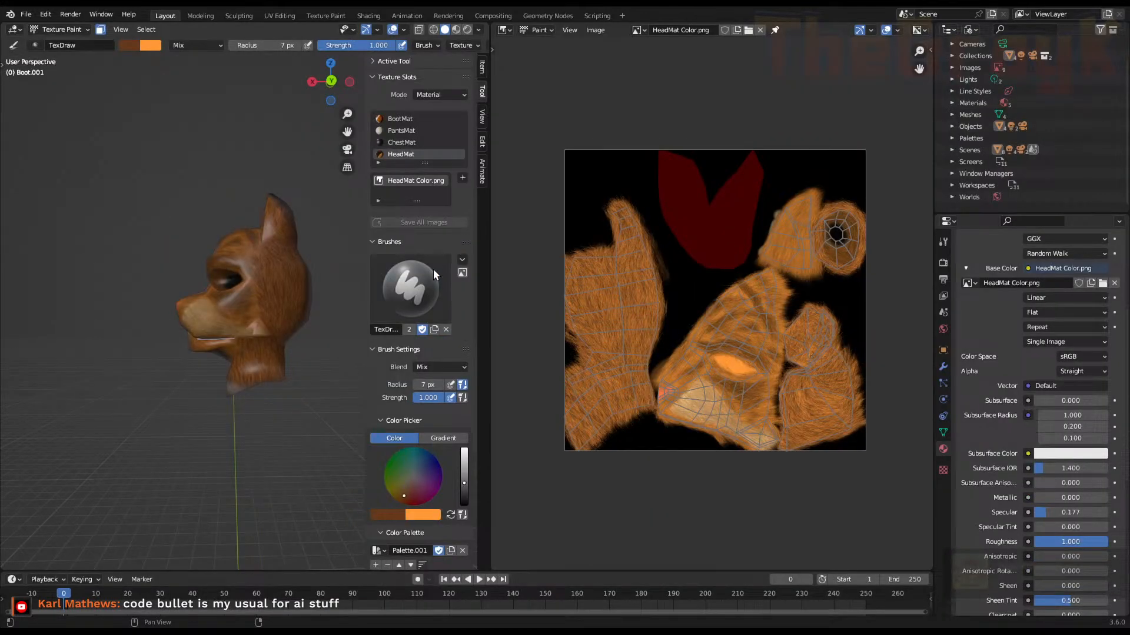
Examine the painted animal head from the front and from the side
middle_drag(349, 303, 392, 324)
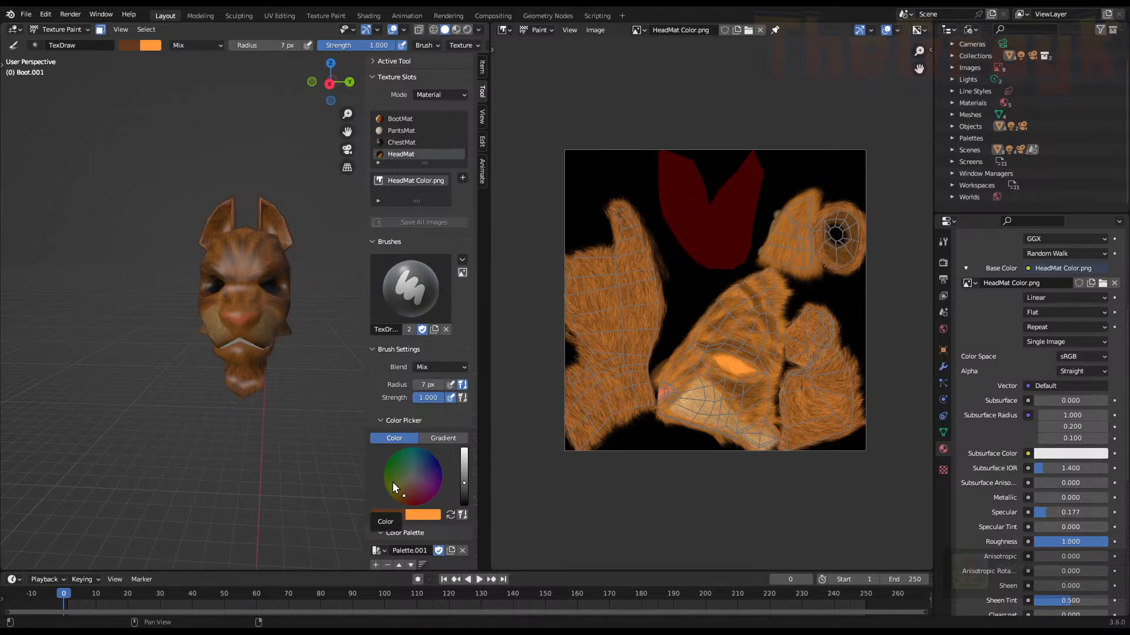
middle_drag(270, 306, 295, 313)
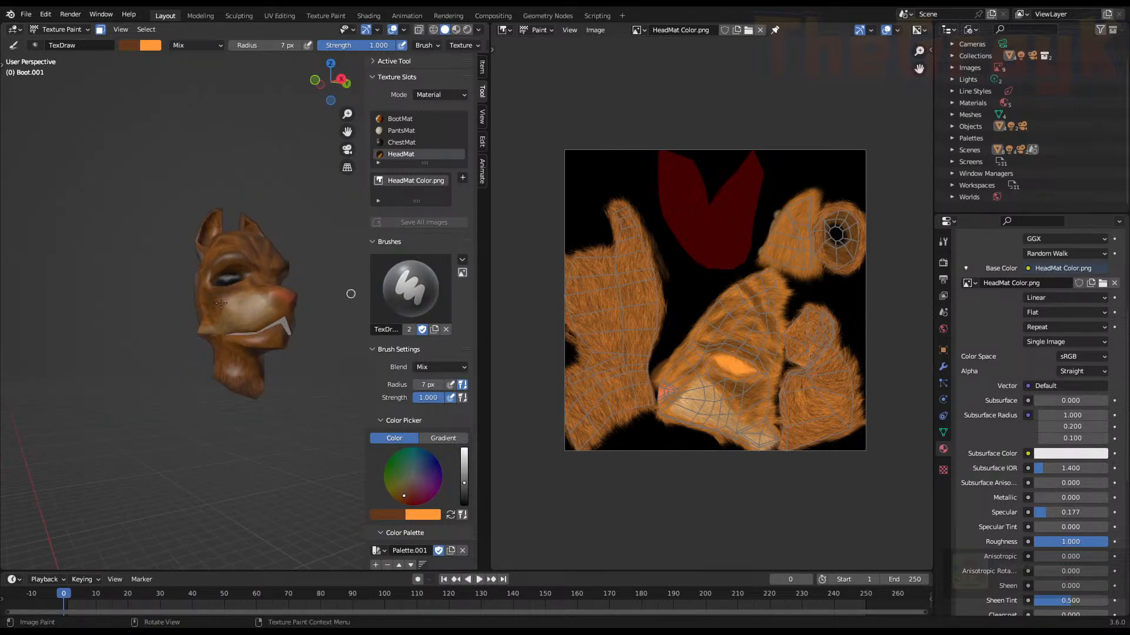
click(421, 329)
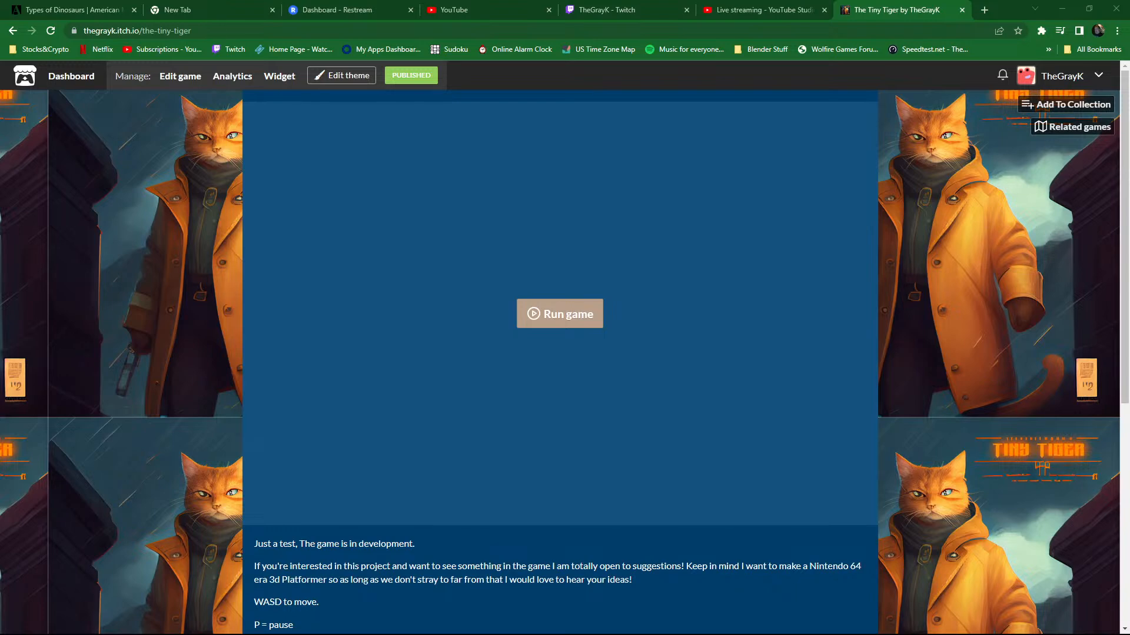
Switch to The Tiny Tiger itch.io page in the browser, show it full screen, and launch and start the game
key(F11)
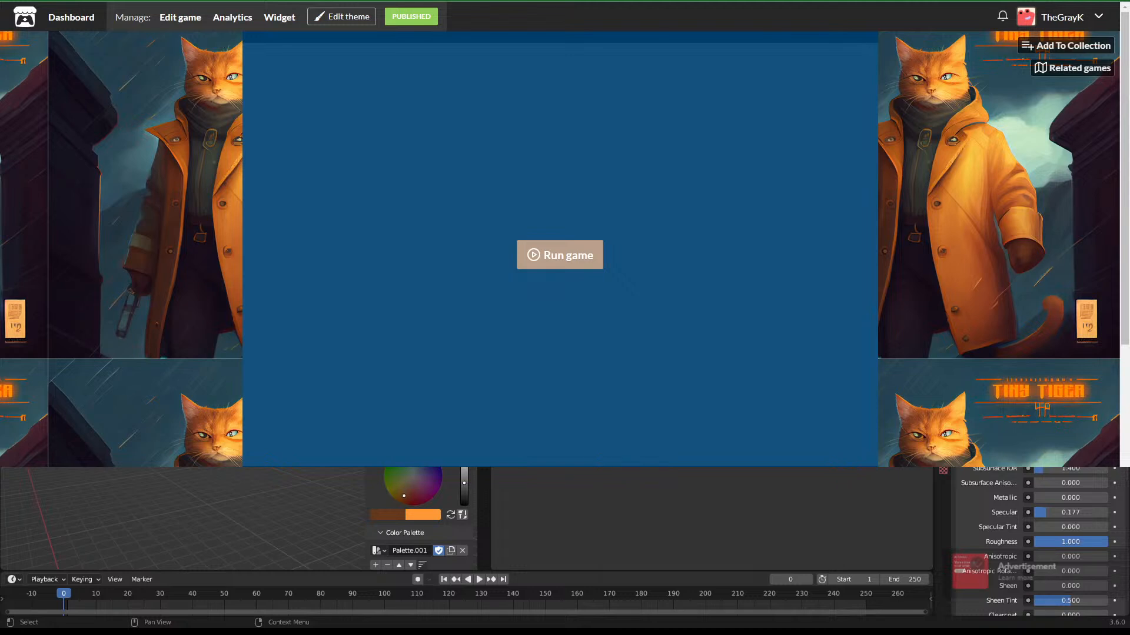
click(544, 246)
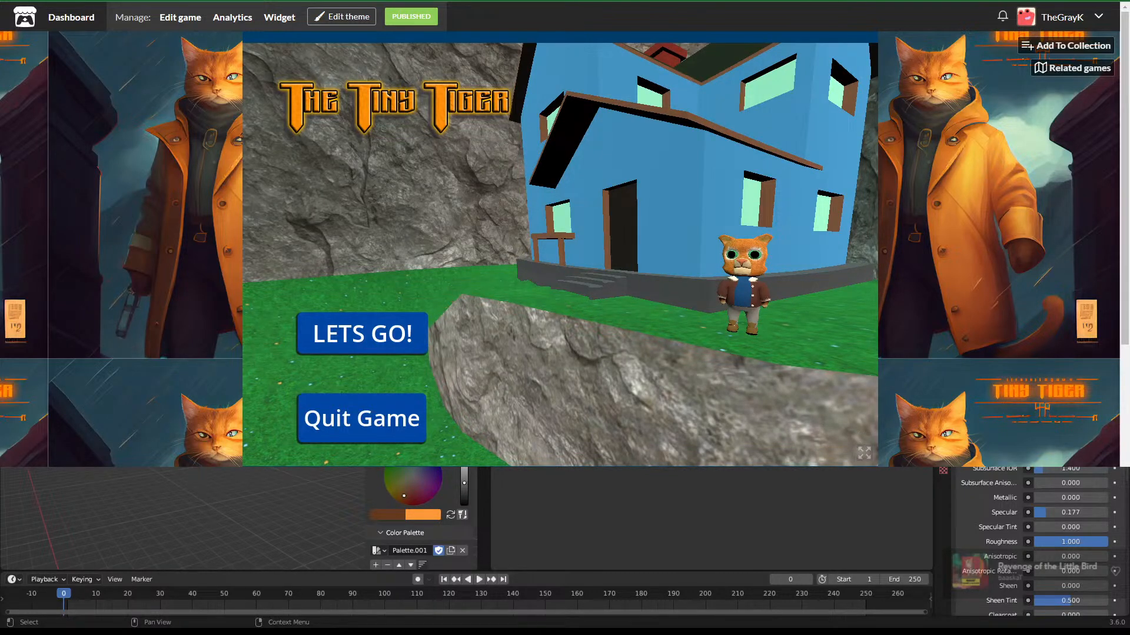
click(370, 338)
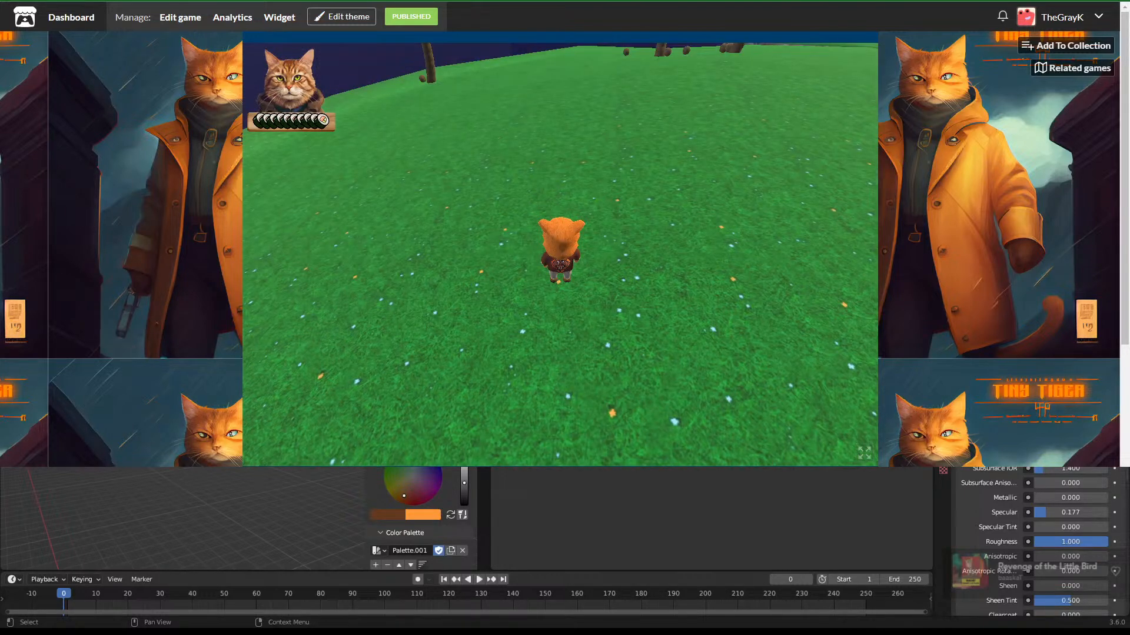
Walk the cat character across the grass and along the rock walls to show the game level
key(w)
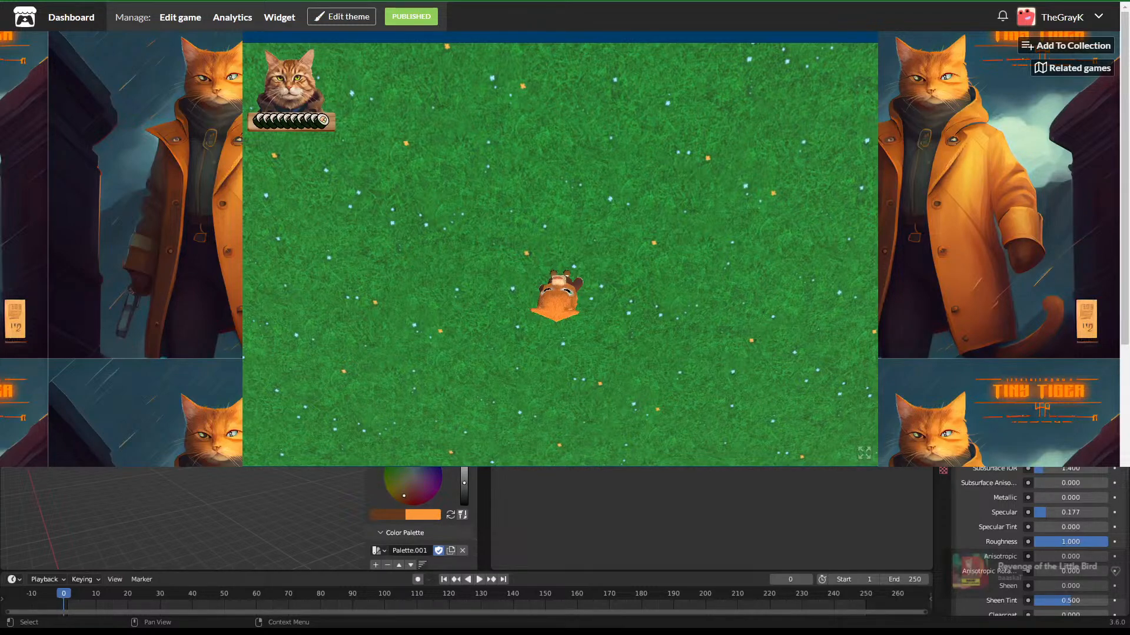
key(Escape)
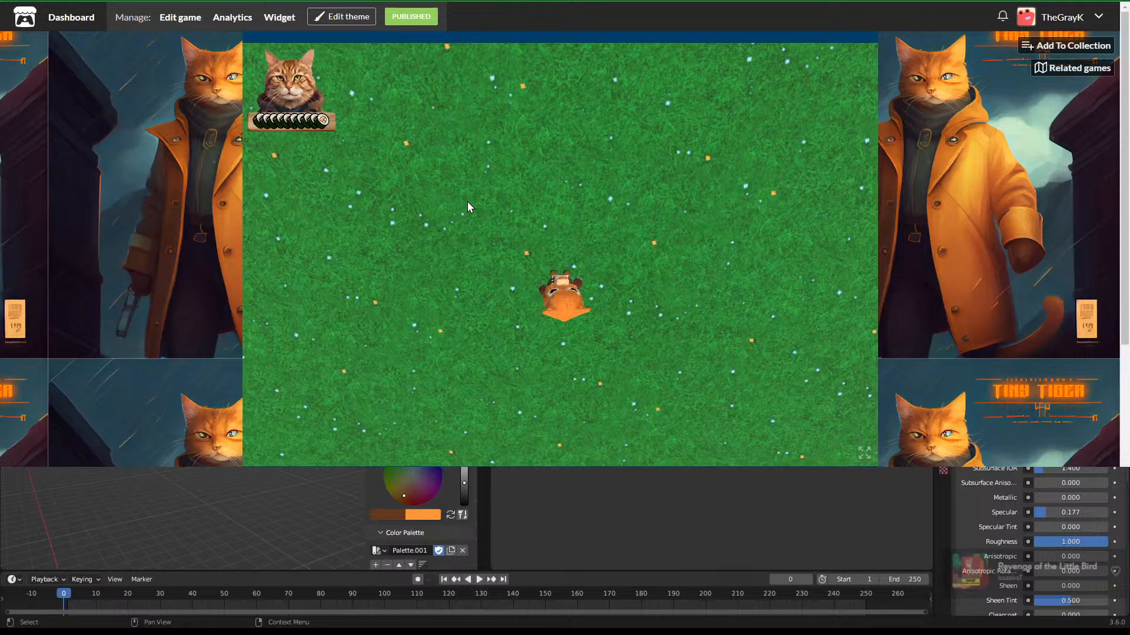
click(467, 201)
key(w)
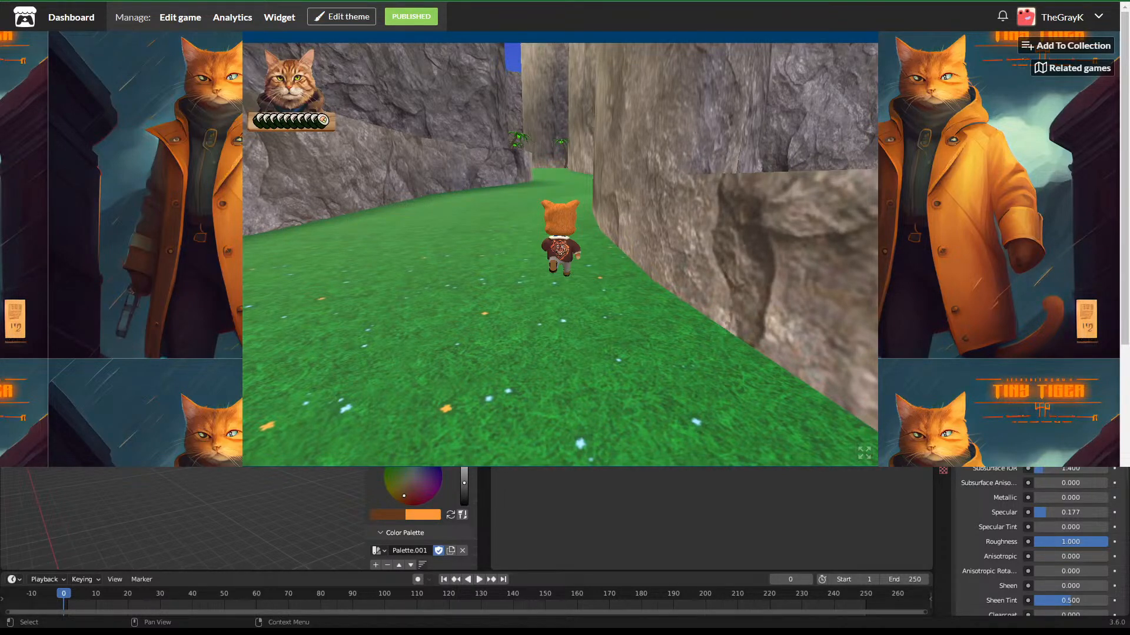
key(w)
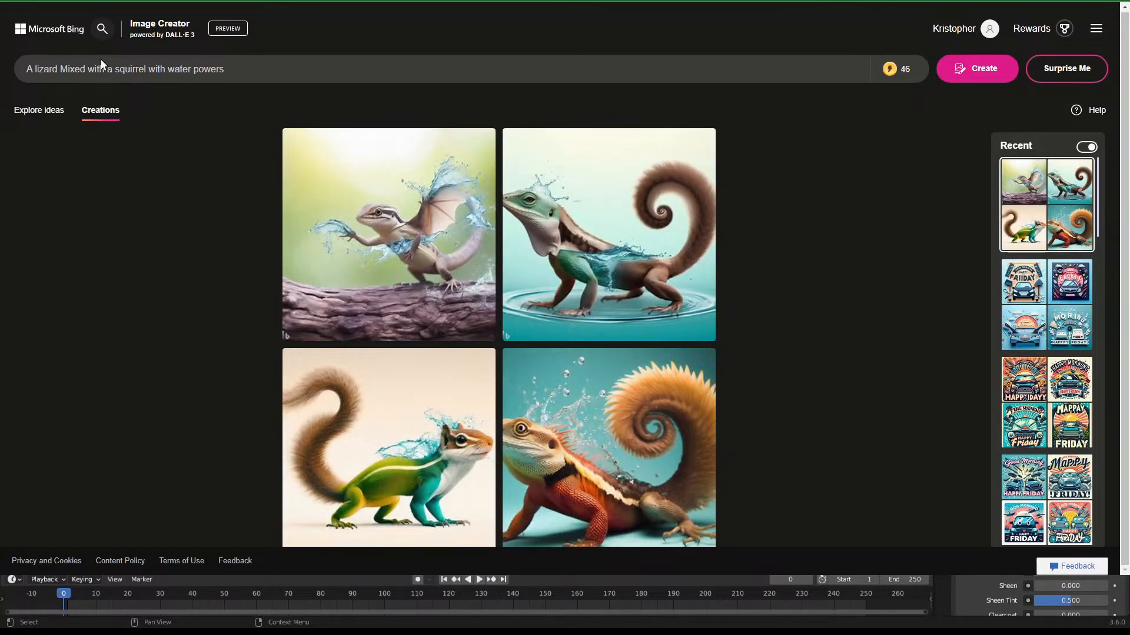
Enter "squrtle" in the image prompt in Bing Image Creator and submit it
click(186, 74)
click(186, 73)
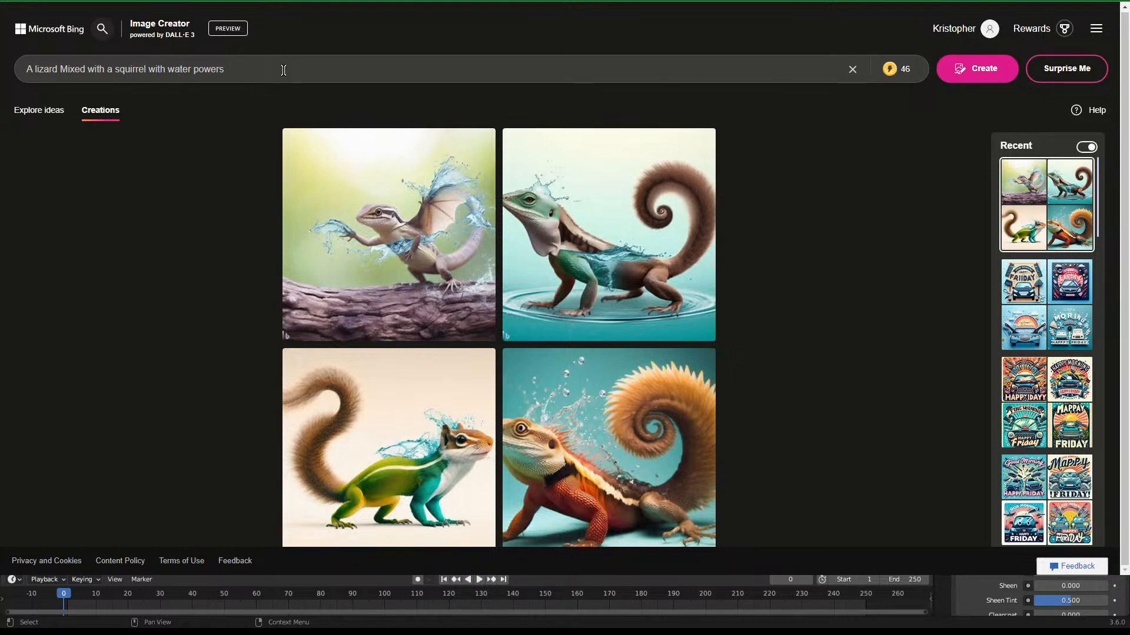
text(squrtle)
key(Return)
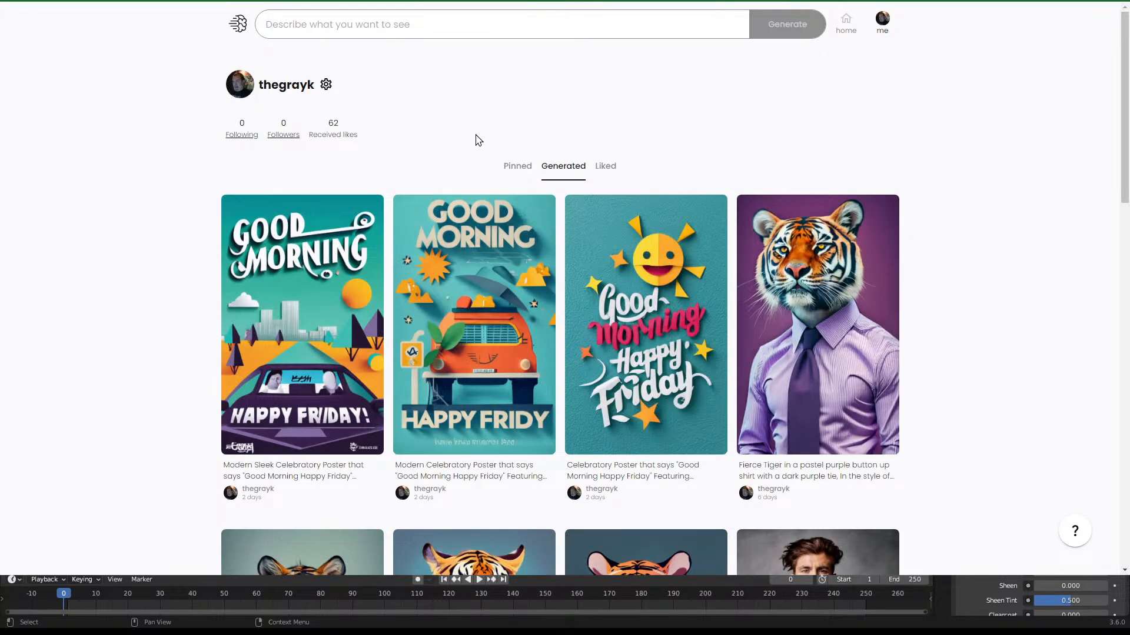
View the generated tiger image with the pastel purple shirt and dark tie in Ideogram, and return to the gallery
mouse_move(842, 326)
click(813, 308)
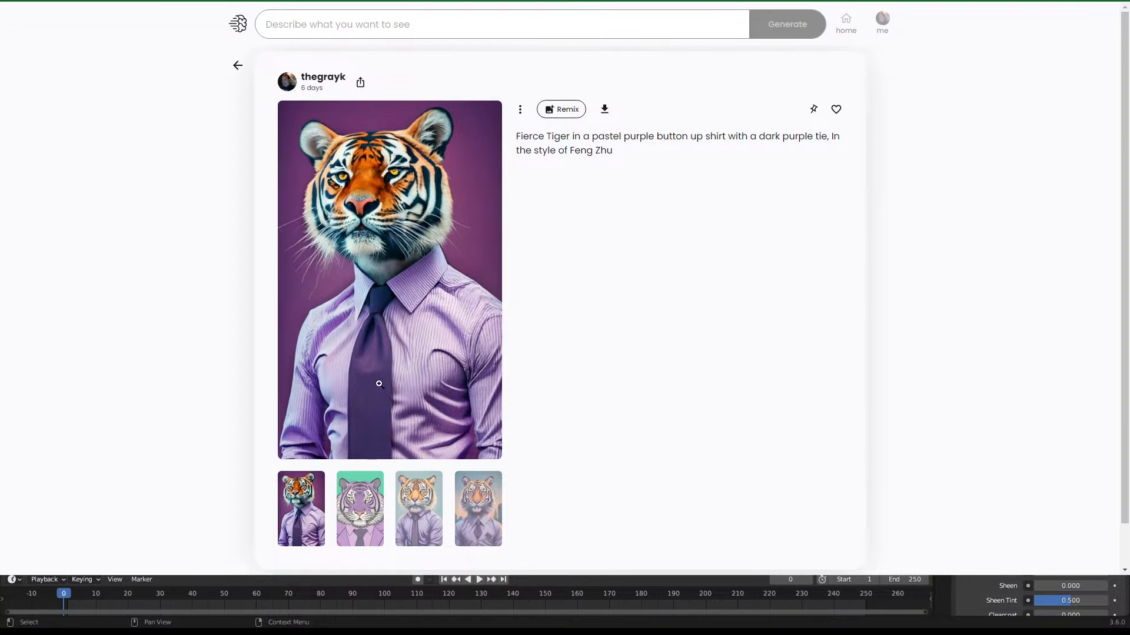
click(238, 66)
Browse the gallery of generated images down through the tiger, dragon, Mario and corvid warrior pictures to the Iron Man images
scroll(553, 265, down, 1)
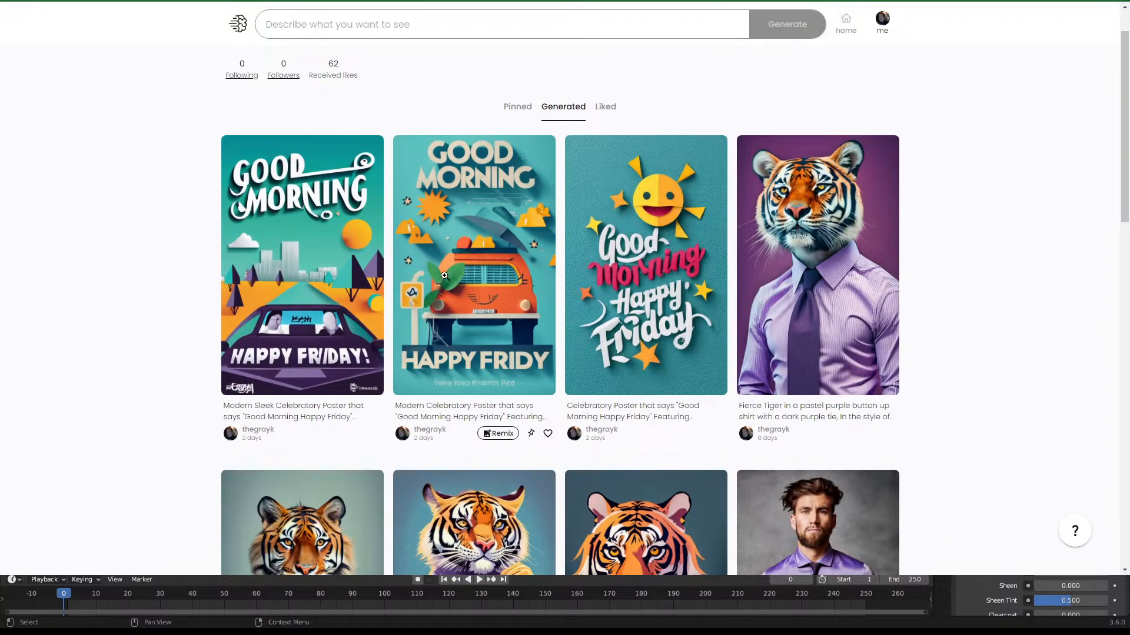
mouse_move(570, 257)
scroll(476, 211, down, 5)
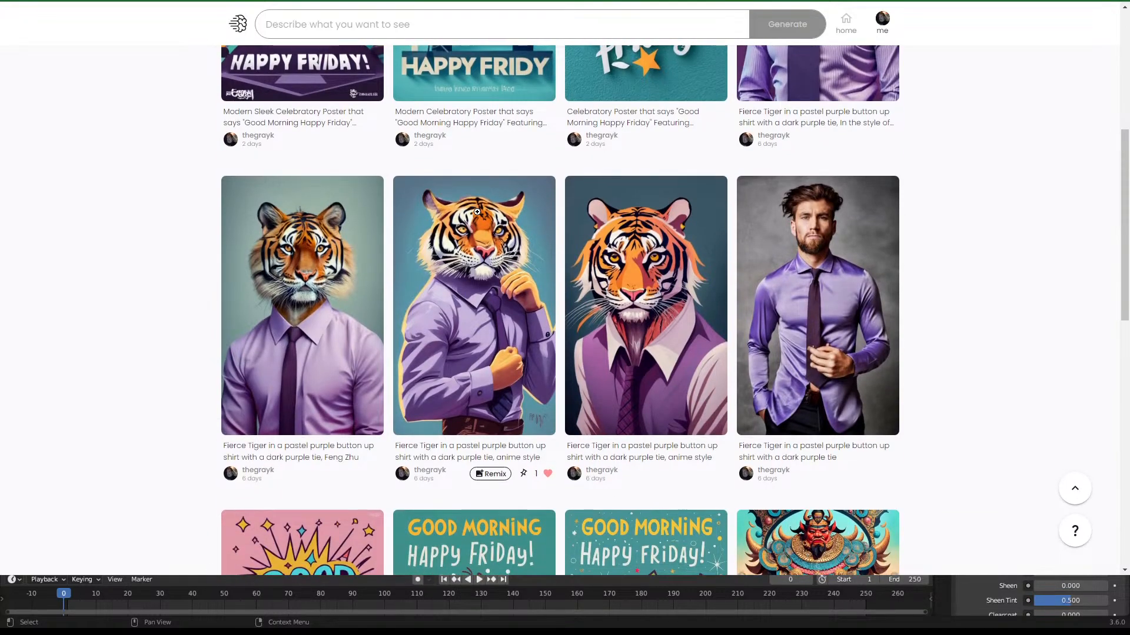
scroll(466, 324, down, 1)
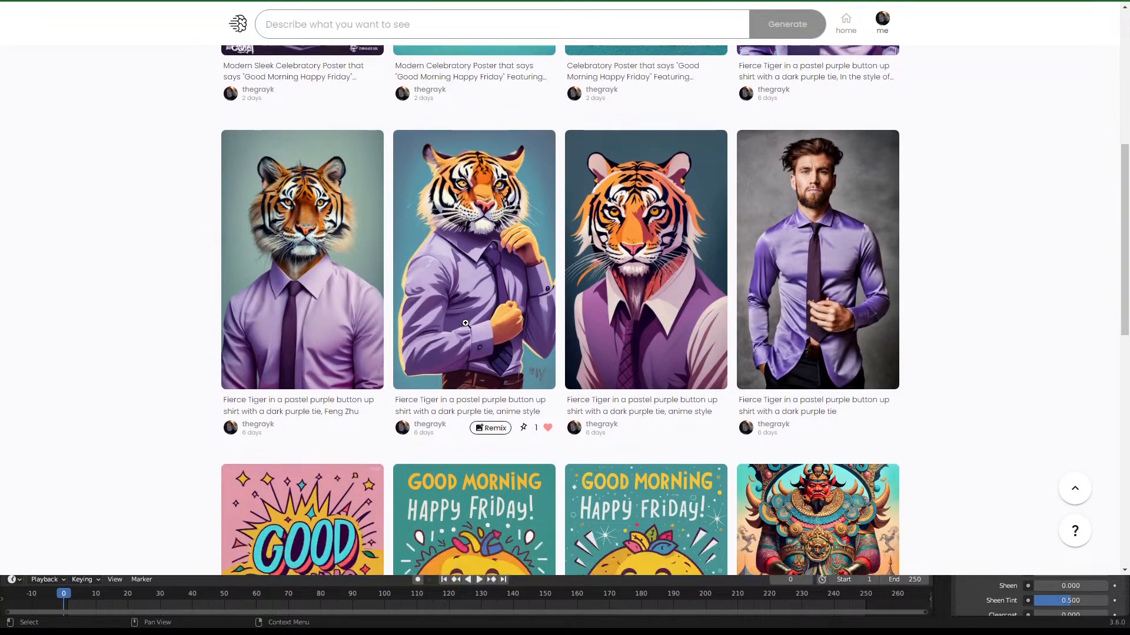
scroll(466, 323, down, 10)
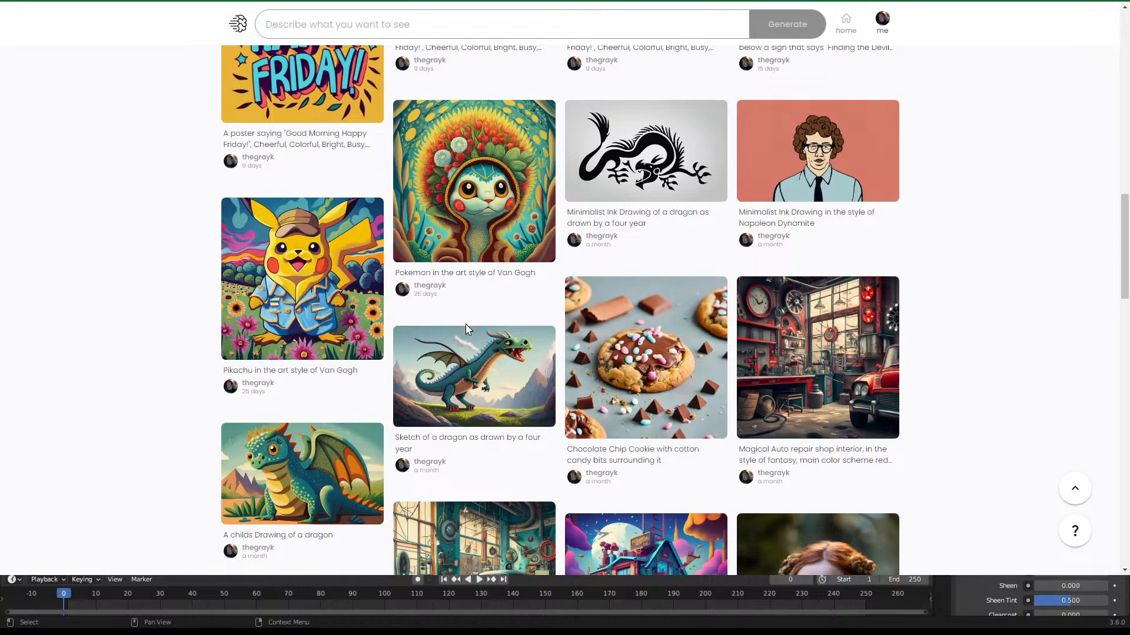
scroll(468, 329, down, 2)
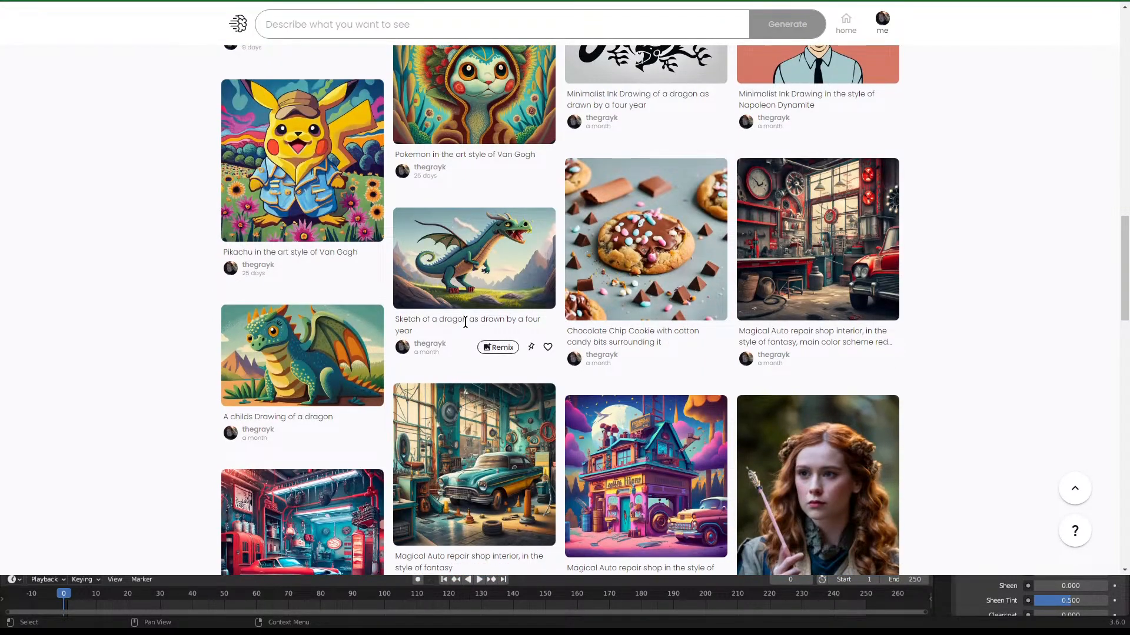
scroll(466, 323, down, 2)
scroll(465, 322, down, 8)
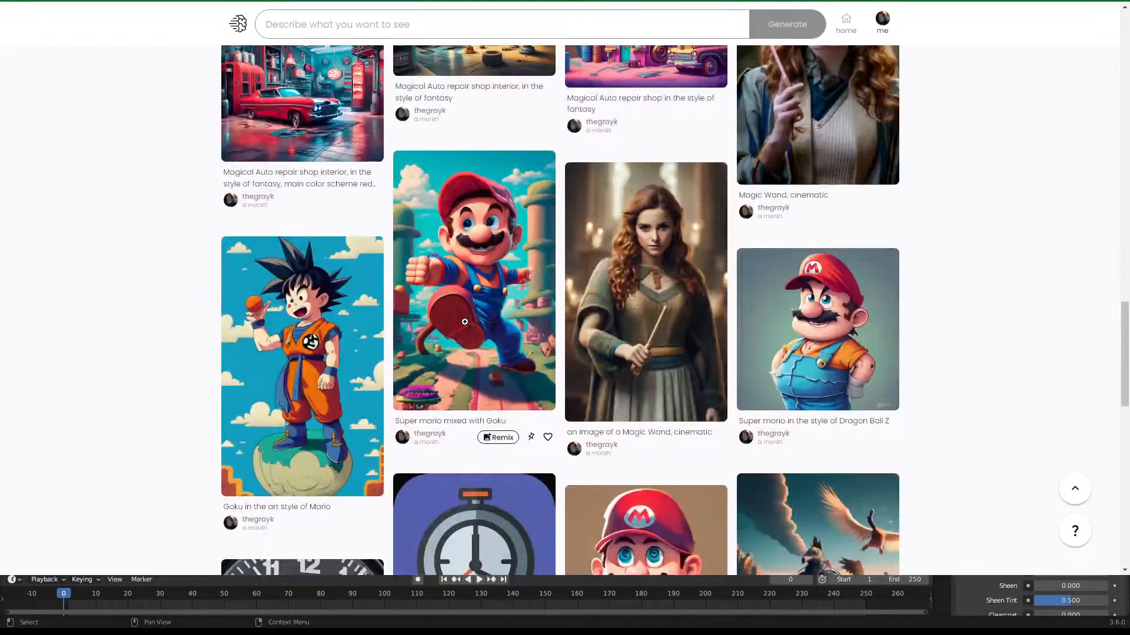
scroll(465, 322, down, 1)
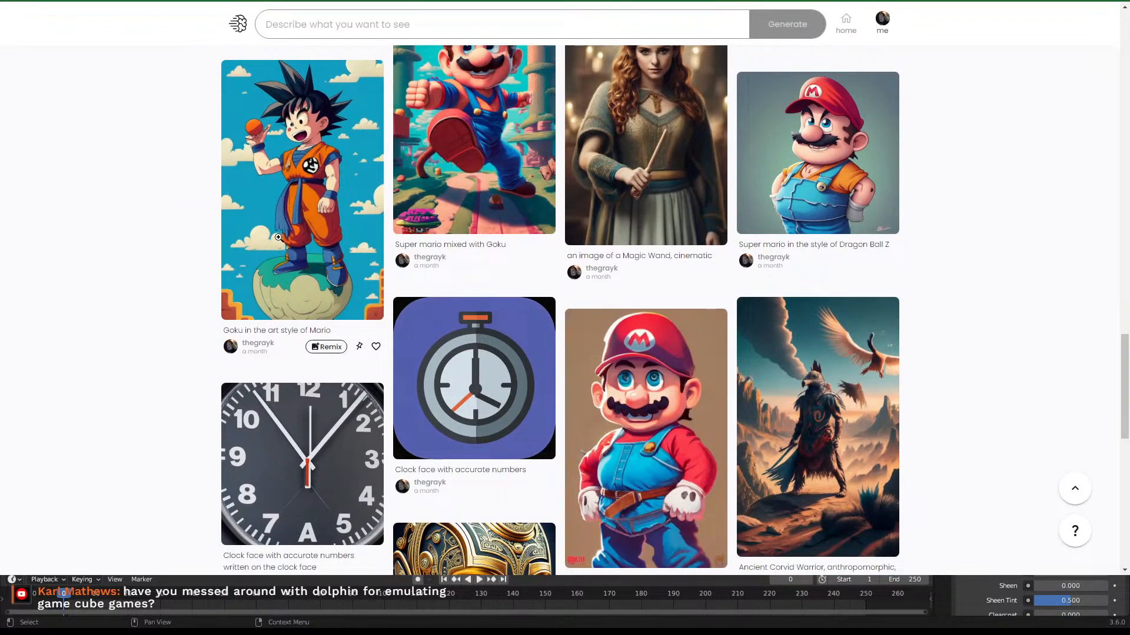
scroll(506, 282, down, 4)
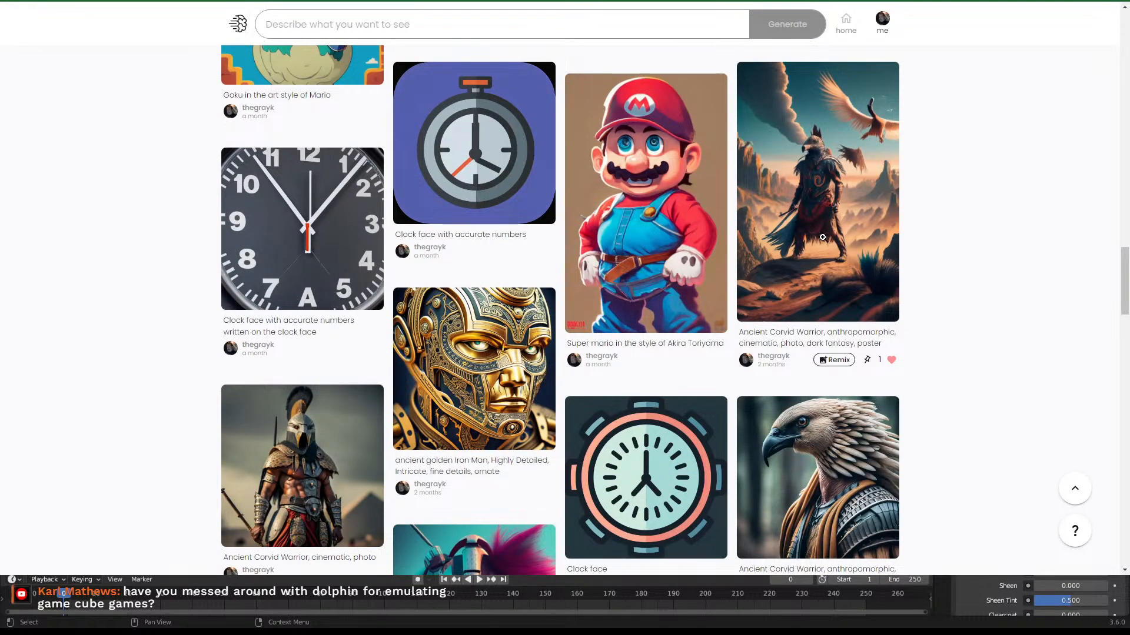
scroll(821, 227, down, 2)
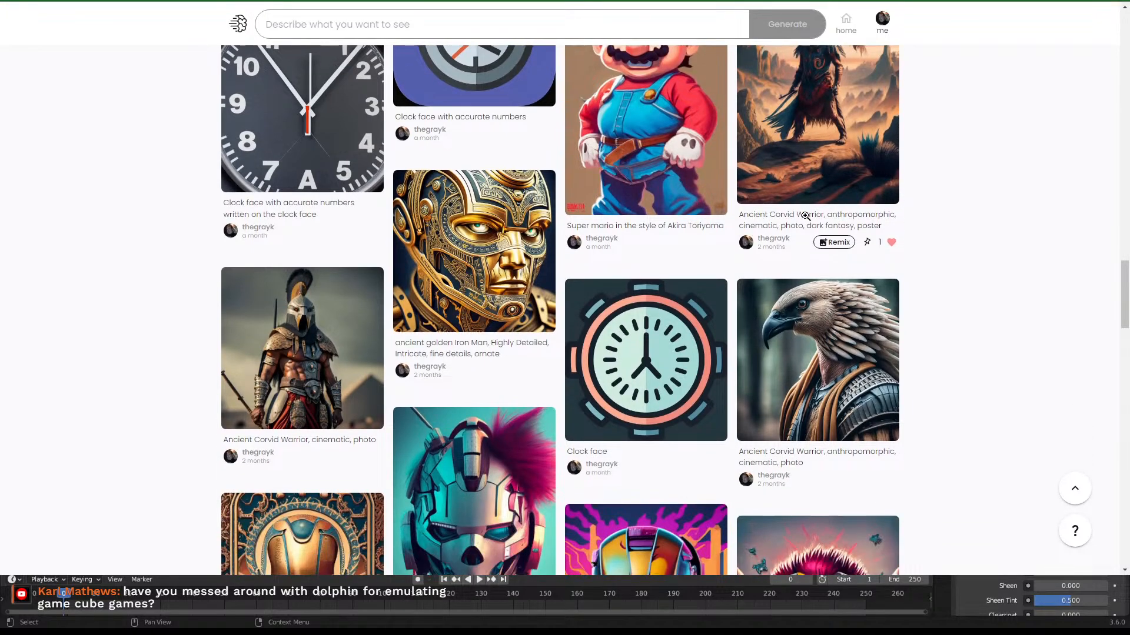
scroll(819, 287, down, 2)
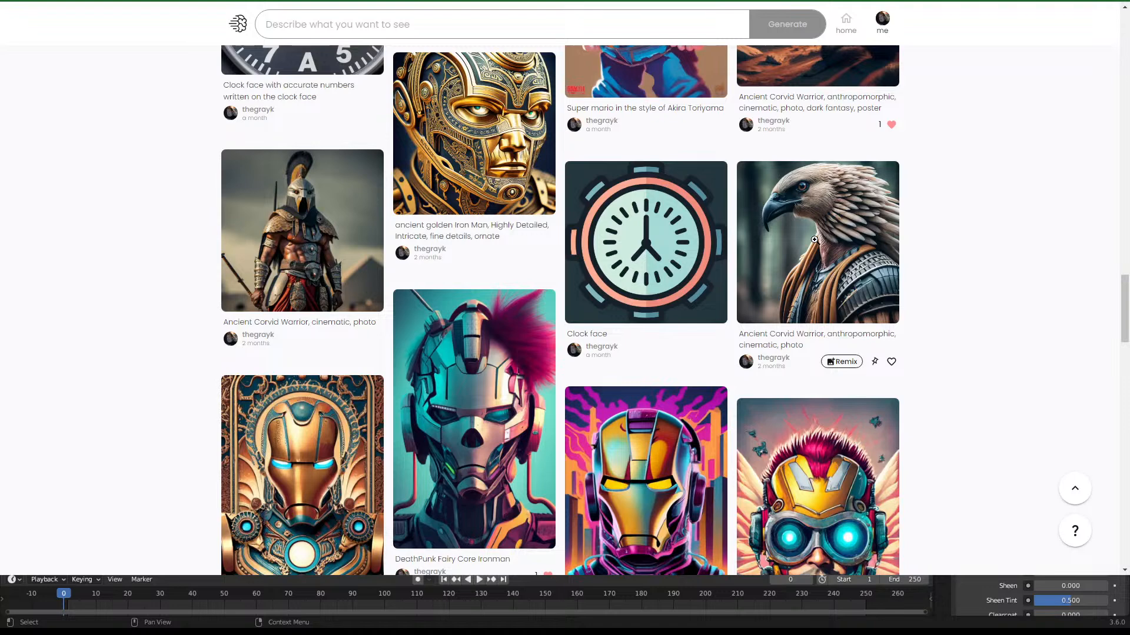
scroll(814, 240, down, 5)
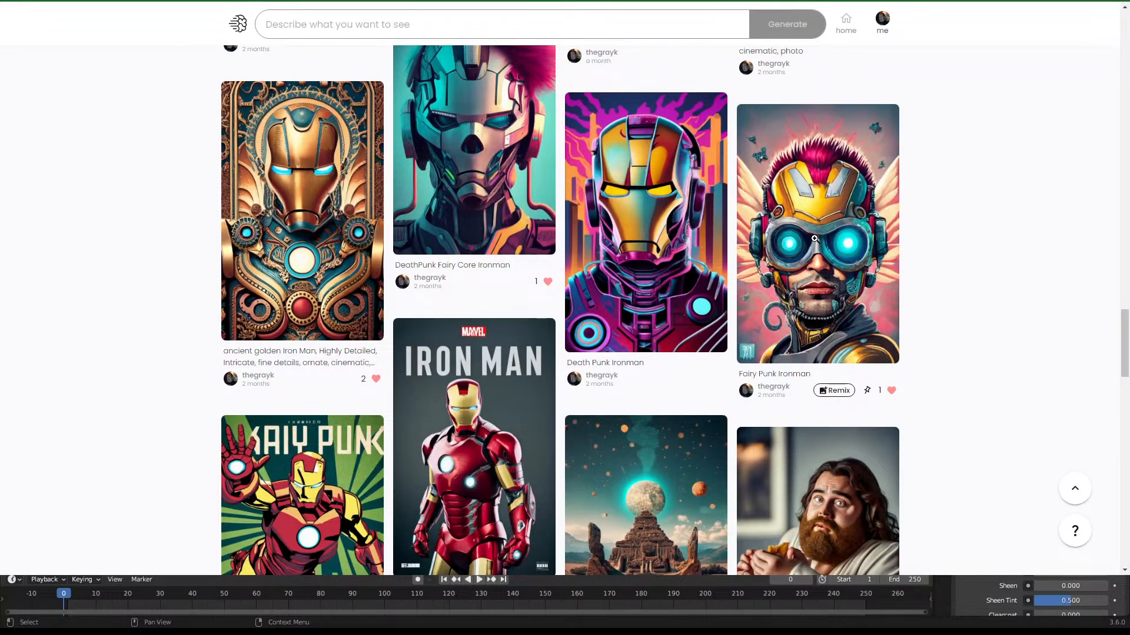
Switch from the image gallery to the YouTube watch history and open the video "Low Poly is OVERRATED"
scroll(683, 213, up, 1)
scroll(684, 213, up, 20)
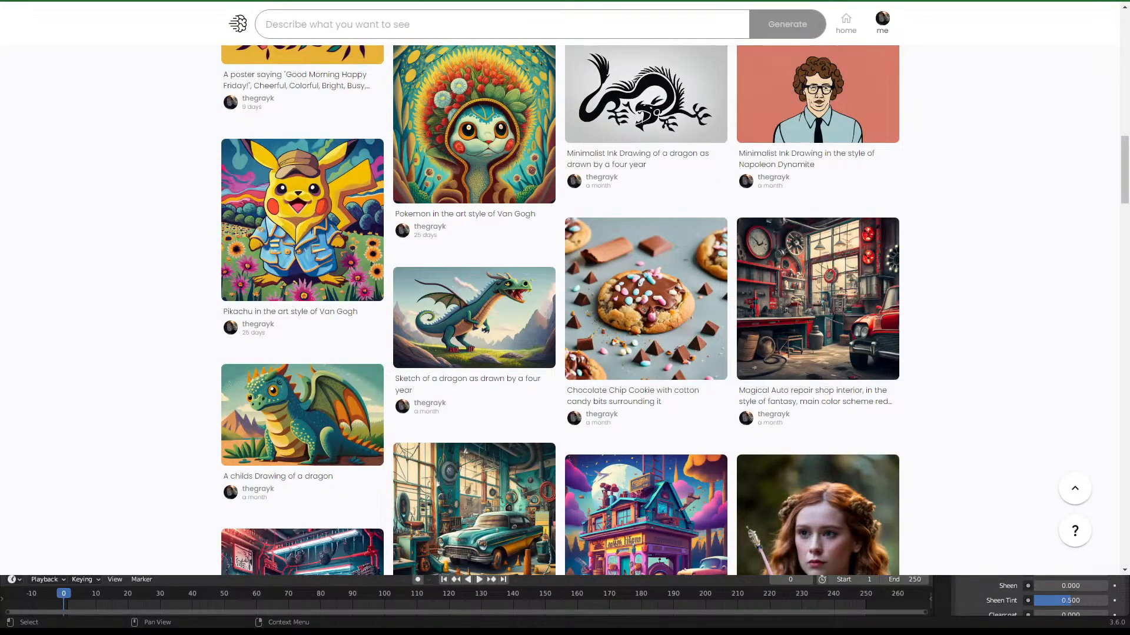
key(ctrl+Tab)
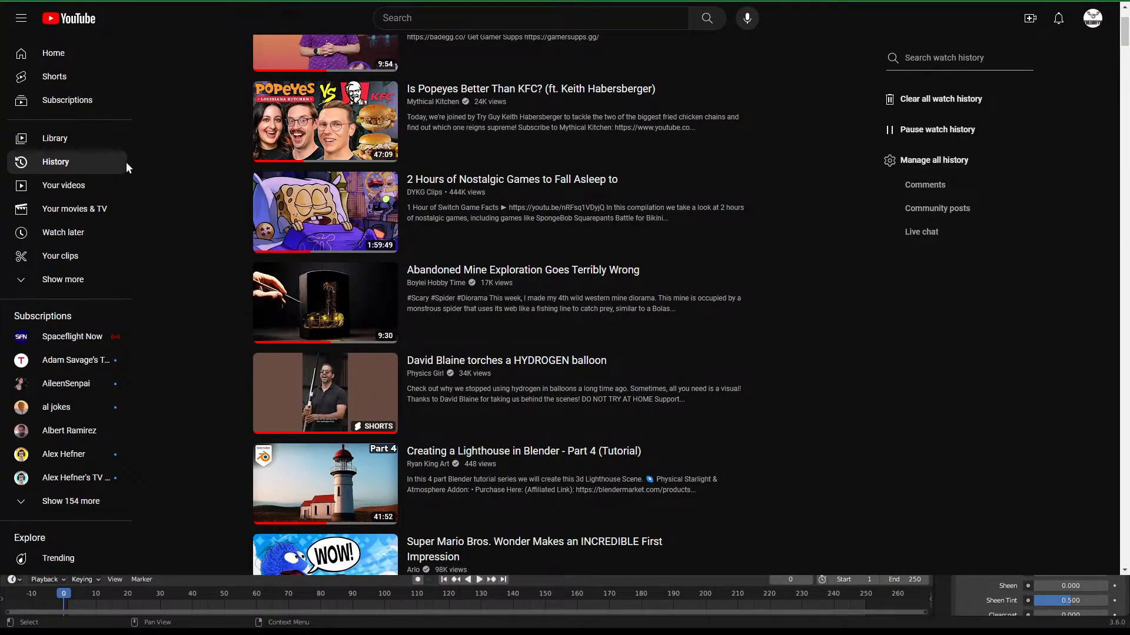
scroll(500, 321, down, 13)
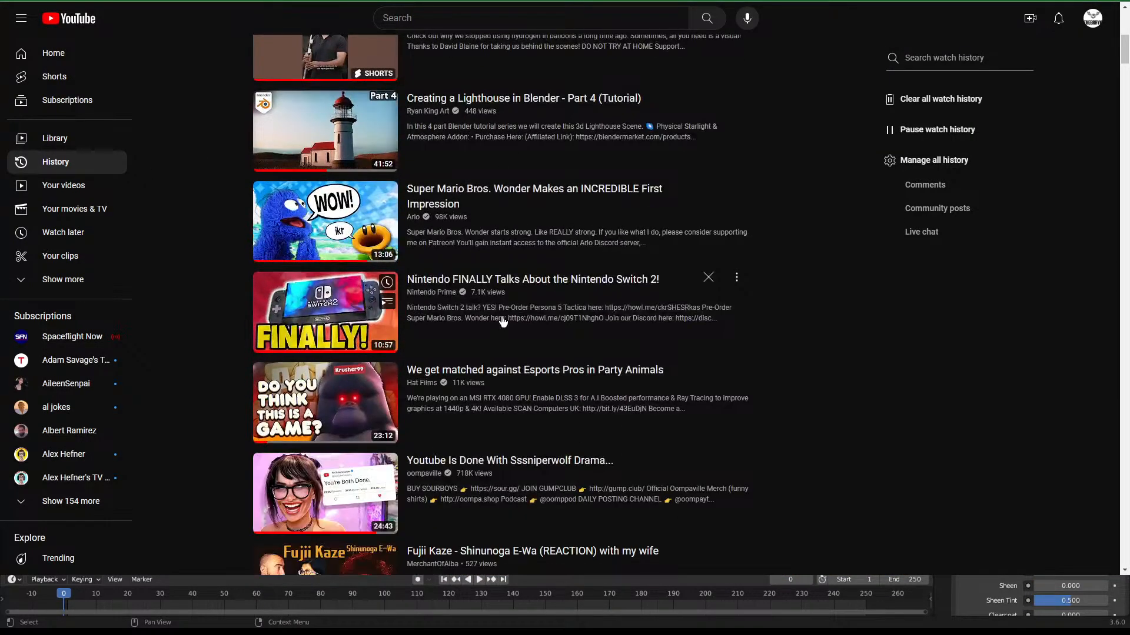
scroll(456, 282, down, 5)
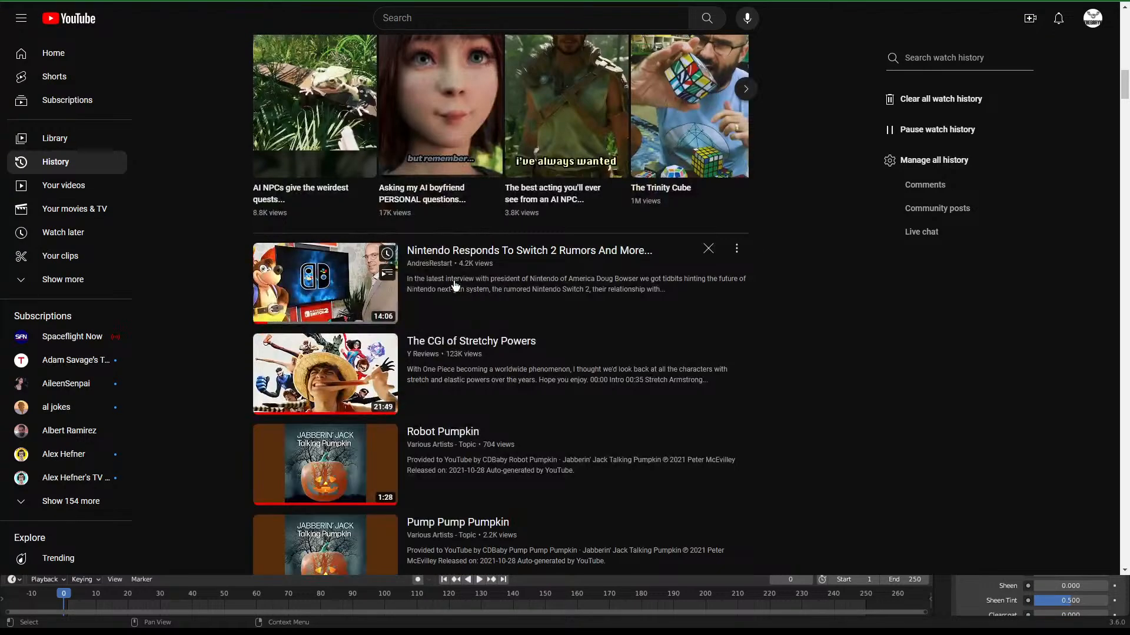
scroll(570, 356, down, 5)
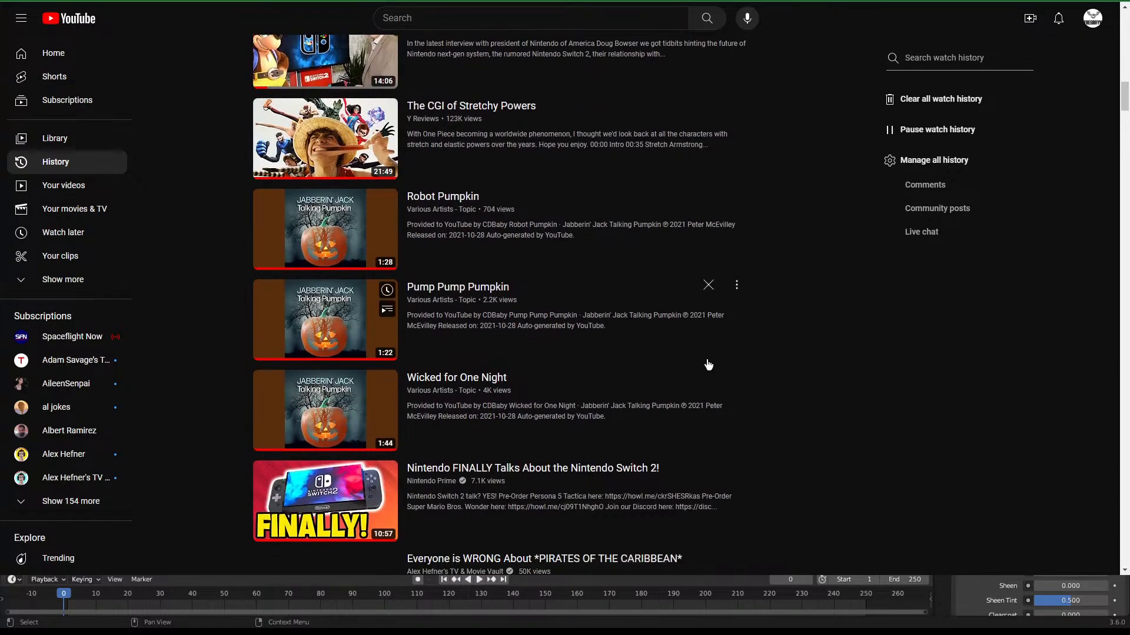
scroll(758, 361, down, 14)
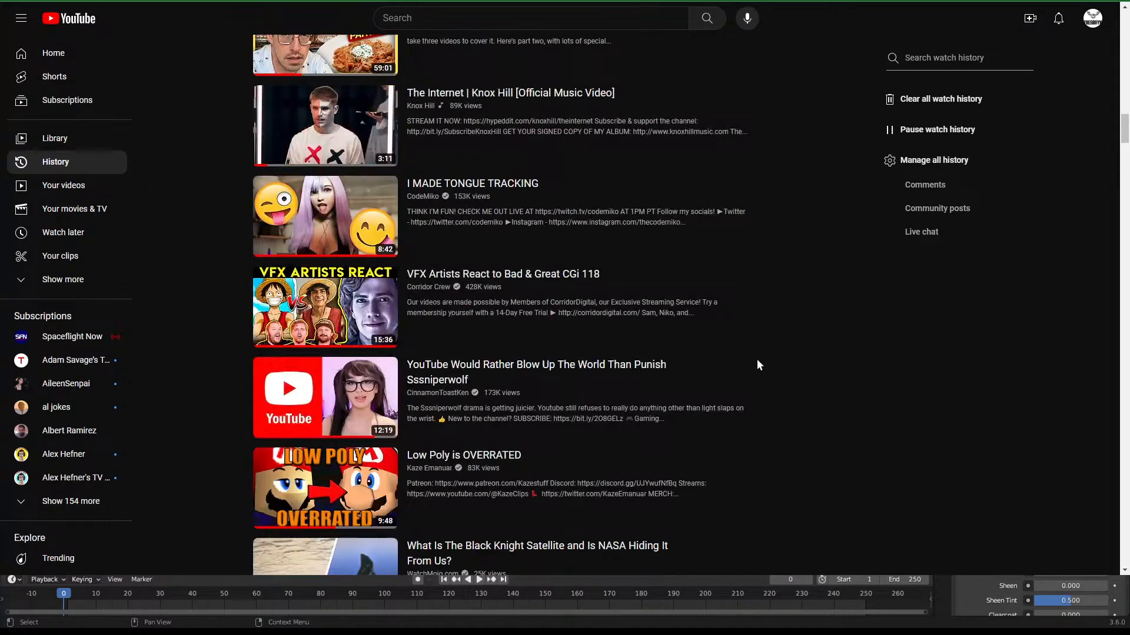
mouse_move(342, 273)
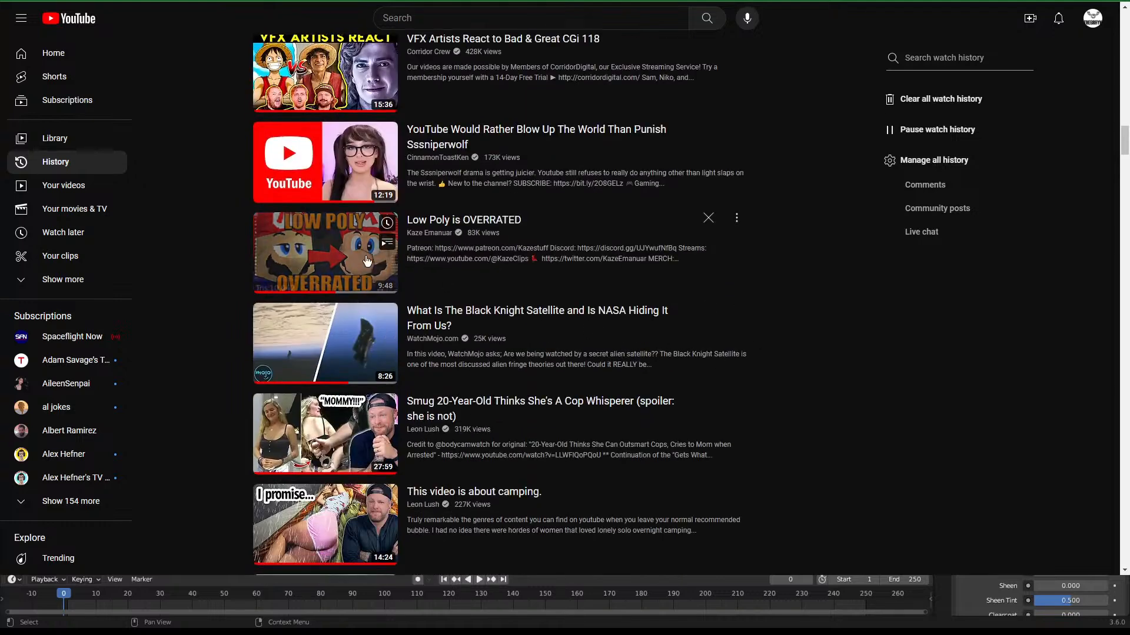
click(341, 271)
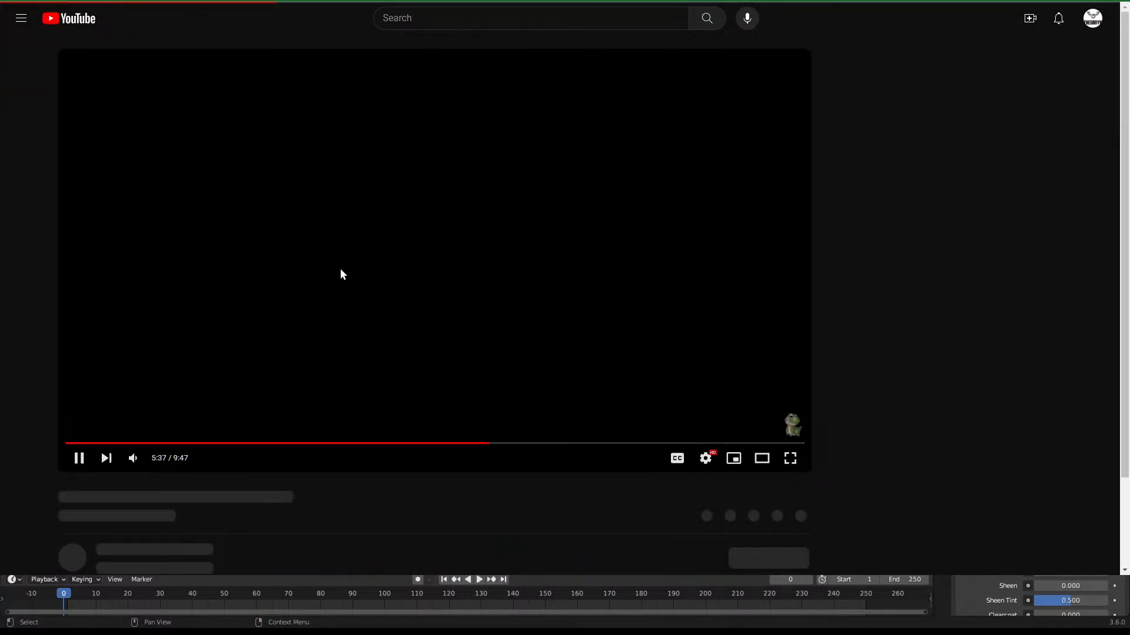
Mute the video and skip ahead to the Mario gameplay near its end
click(129, 456)
click(169, 443)
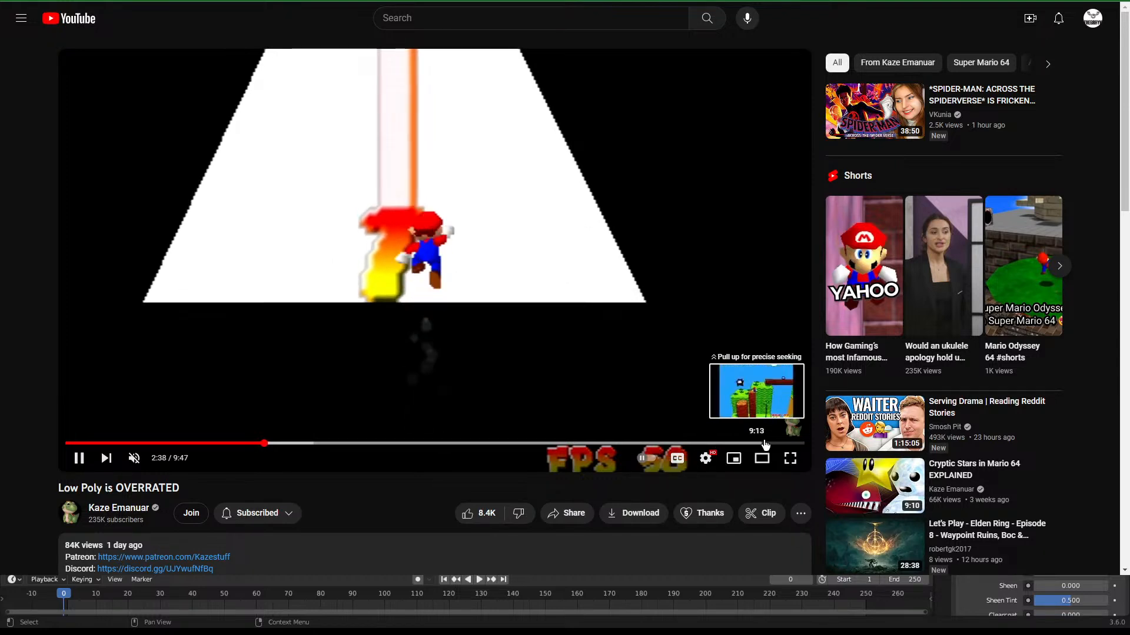
click(704, 443)
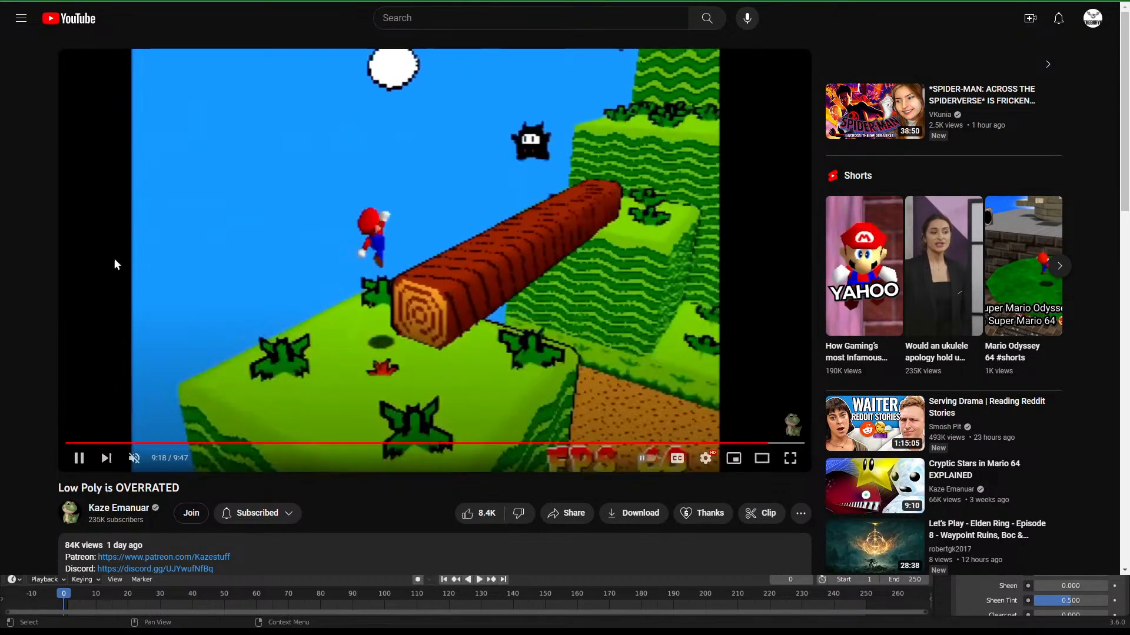
Open the Kaze Emanuar channel from the video and look through the videos and Shorts on its home page
scroll(120, 397, down, 3)
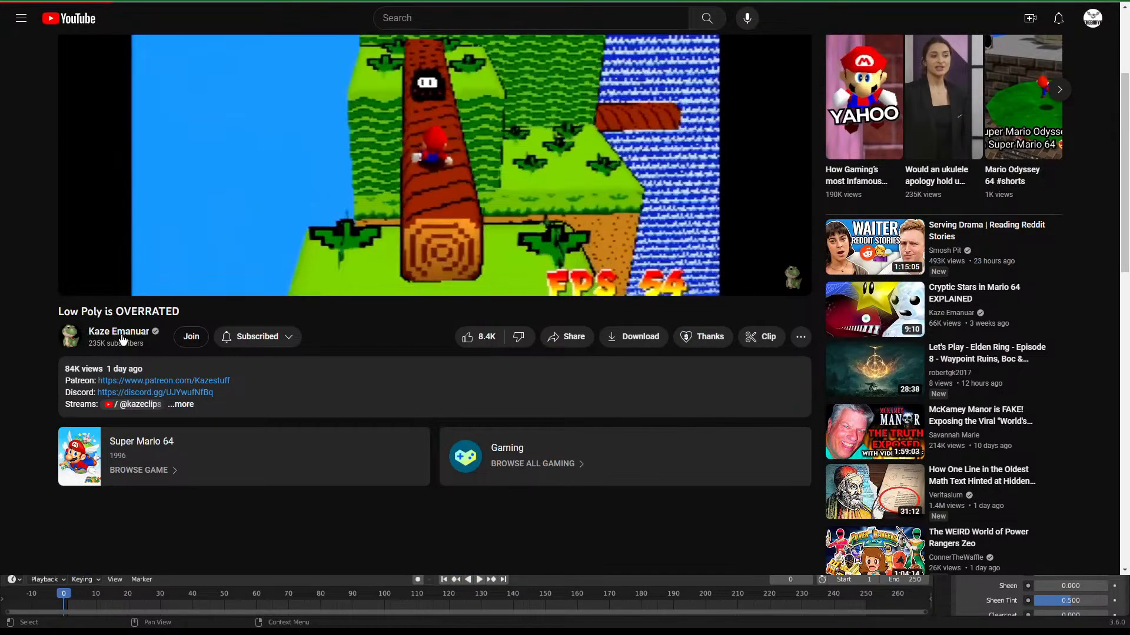
click(122, 336)
scroll(406, 377, down, 4)
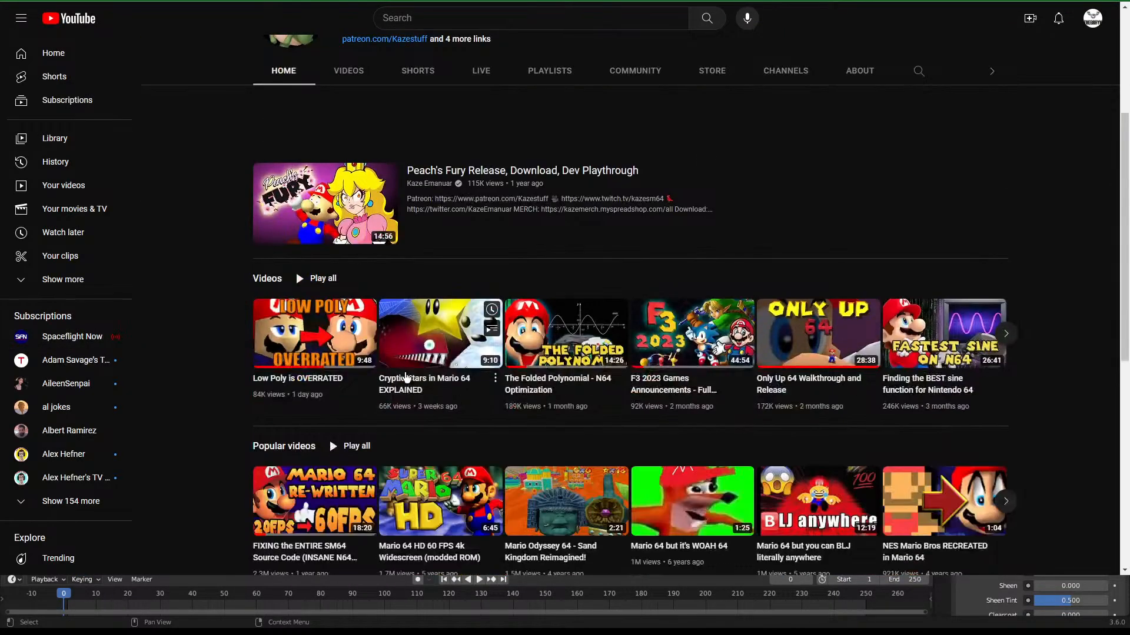
scroll(663, 377, down, 1)
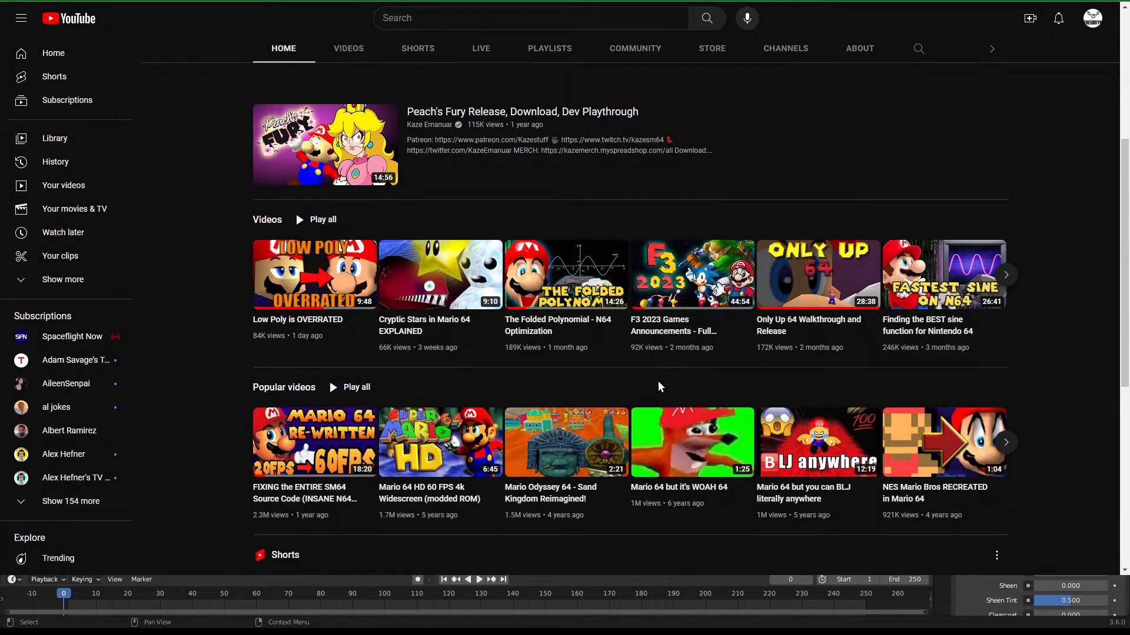
scroll(576, 398, down, 5)
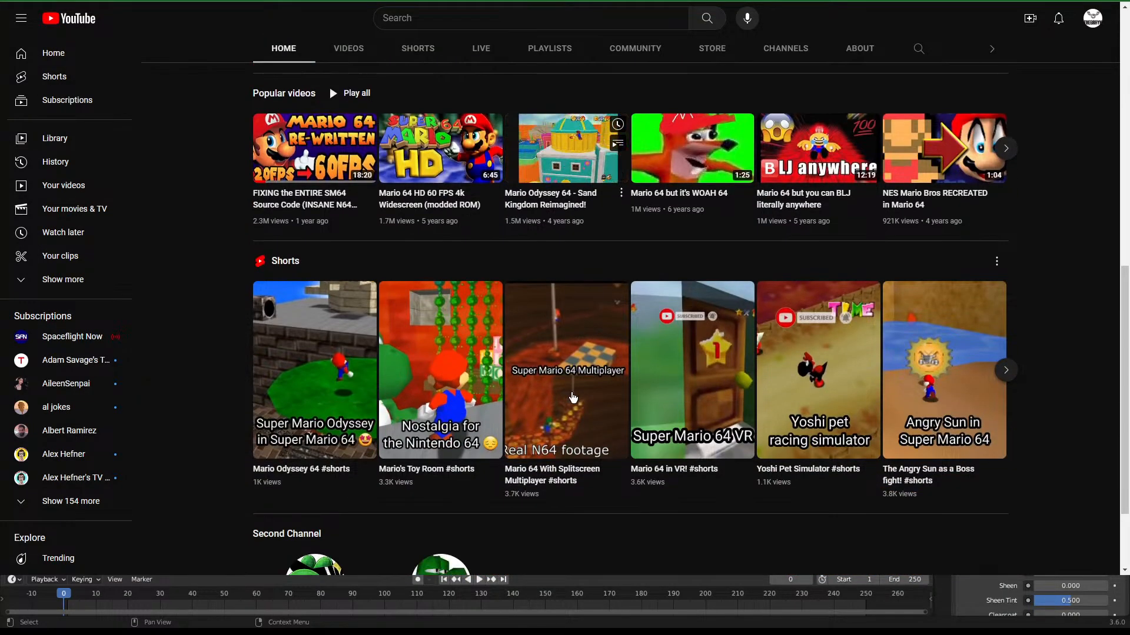
scroll(581, 440, down, 2)
scroll(573, 476, up, 11)
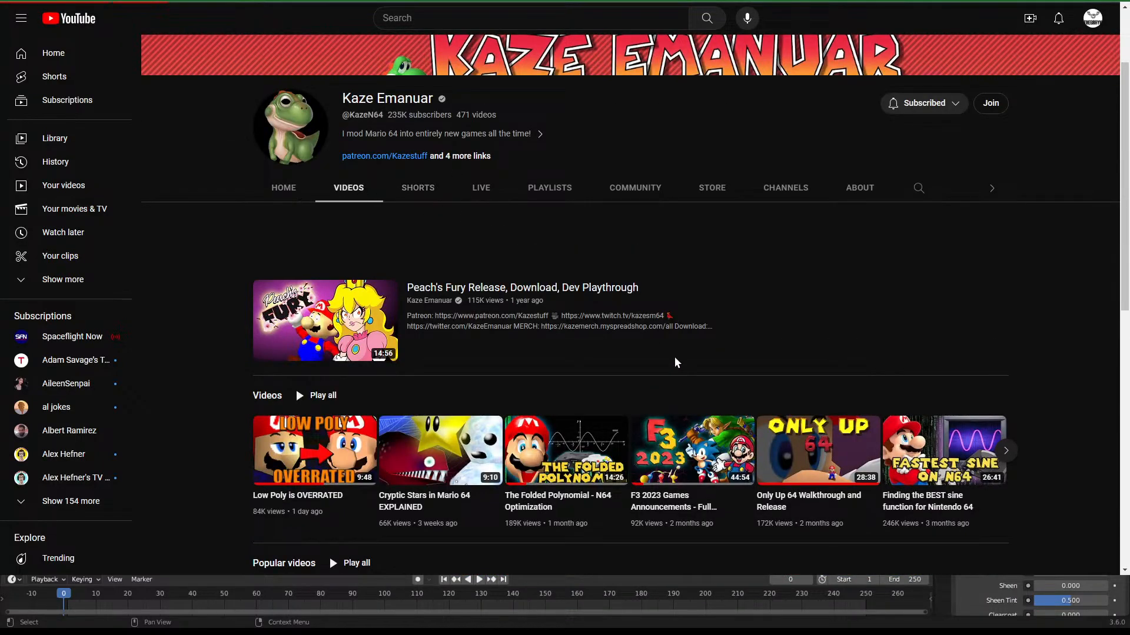
Browse the channel's list of videos and open "How I made the most beautiful N64 Level"
scroll(674, 356, down, 5)
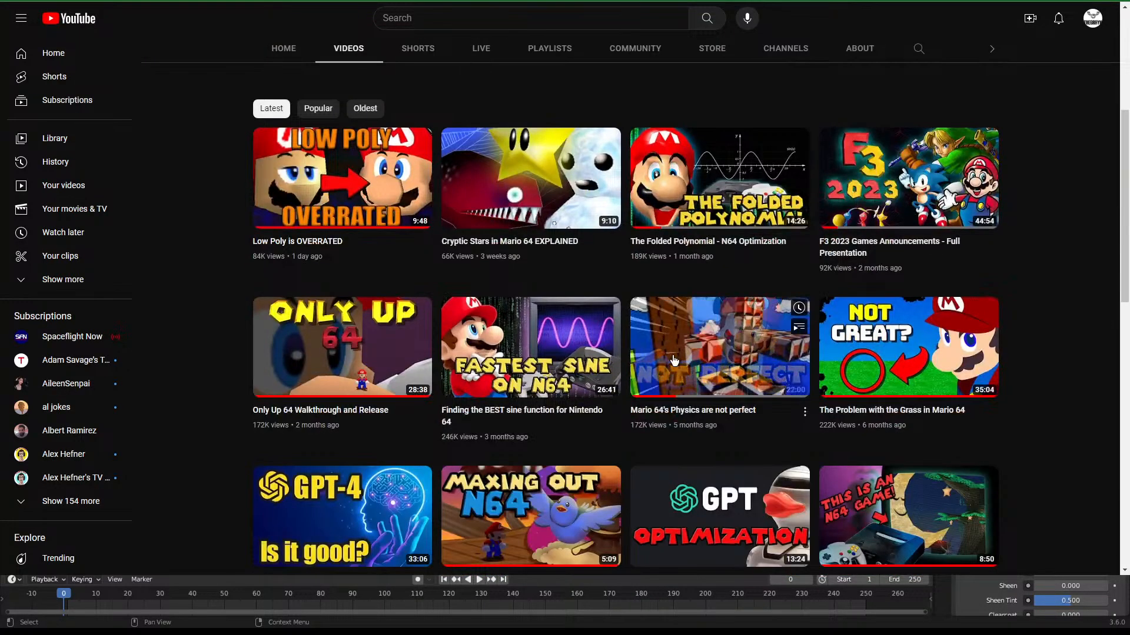
scroll(674, 359, down, 1)
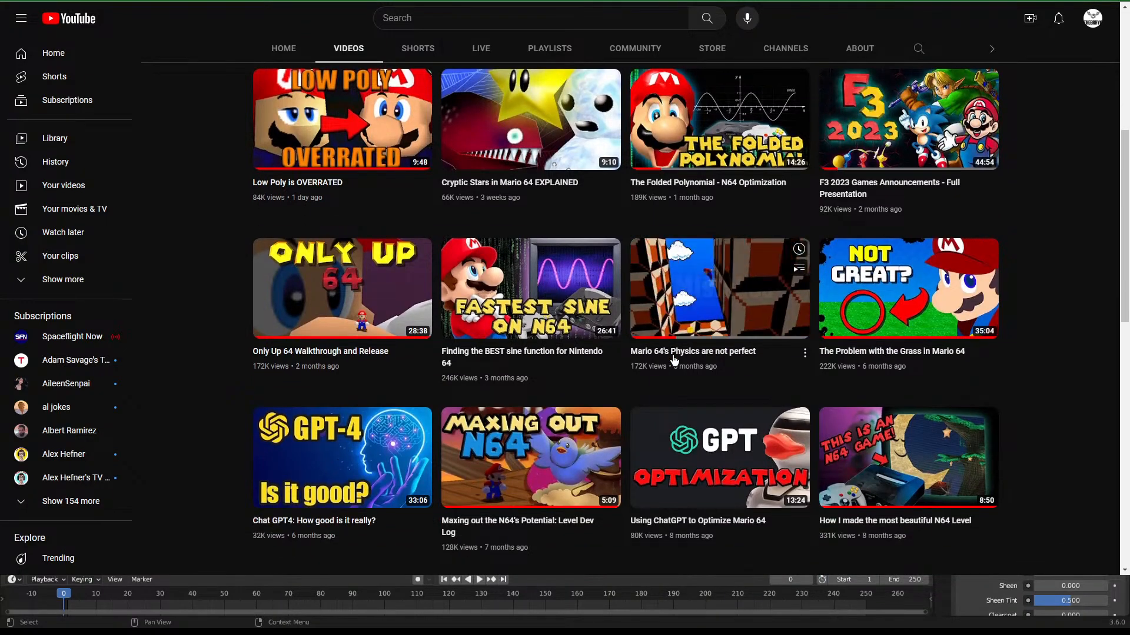
scroll(674, 360, down, 4)
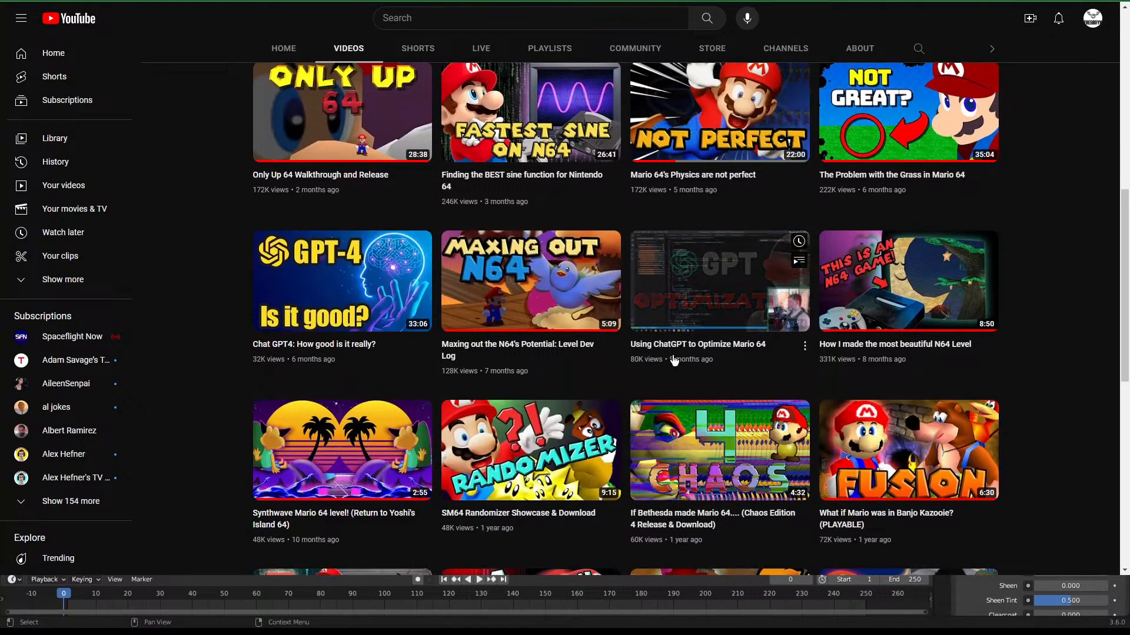
scroll(1034, 383, down, 1)
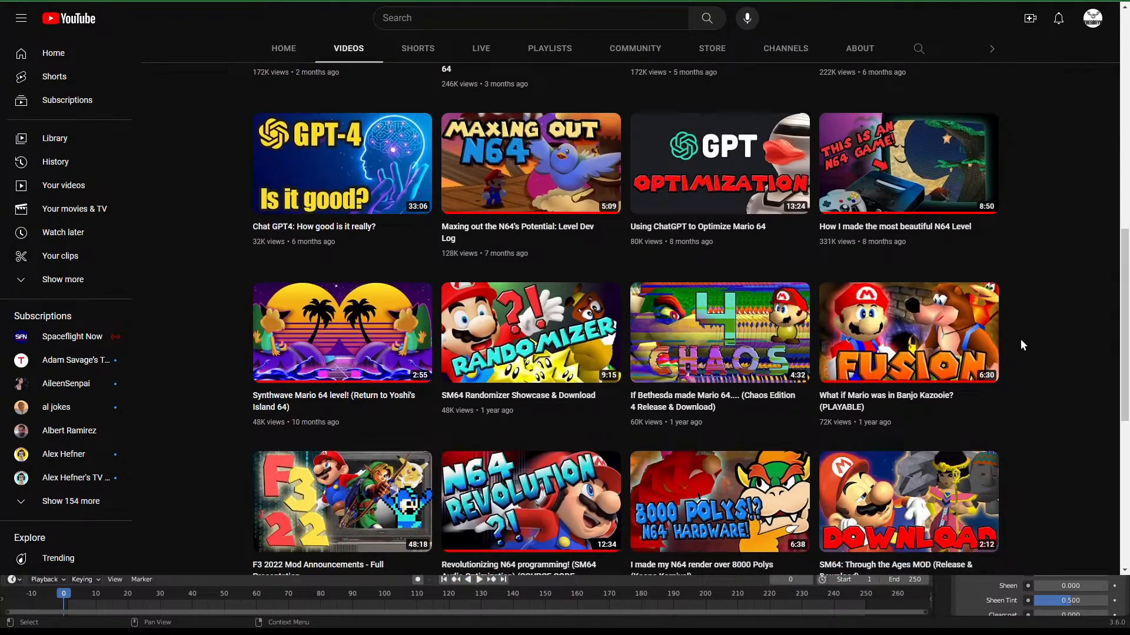
click(930, 176)
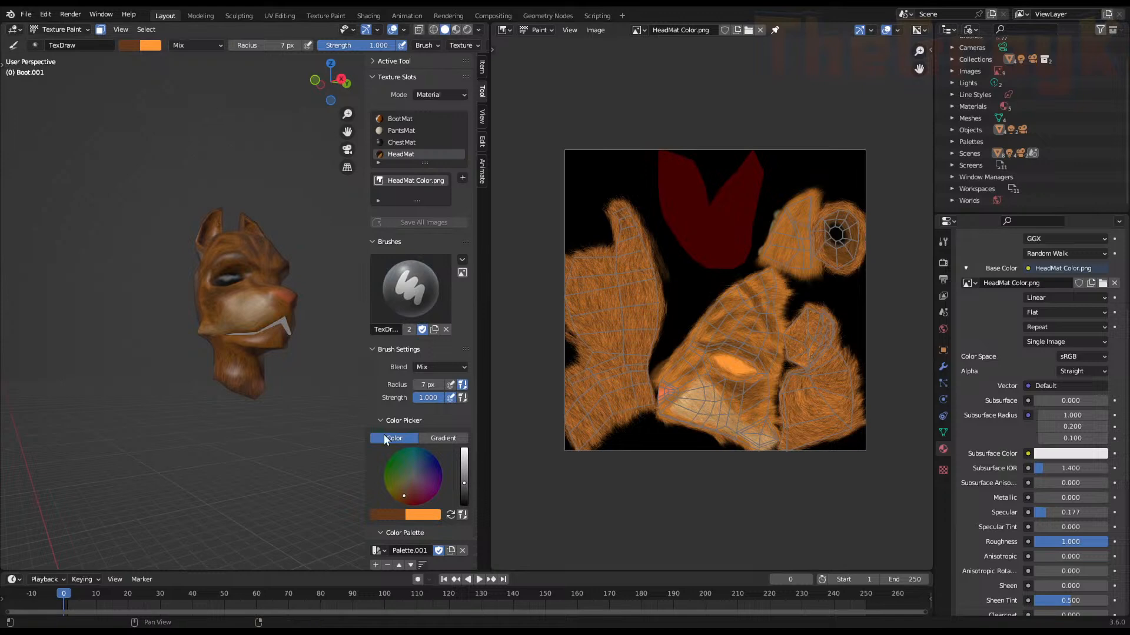
Switch from Blender to the Google home page and enter "generate Squirrel" as the search query
click(28, 15)
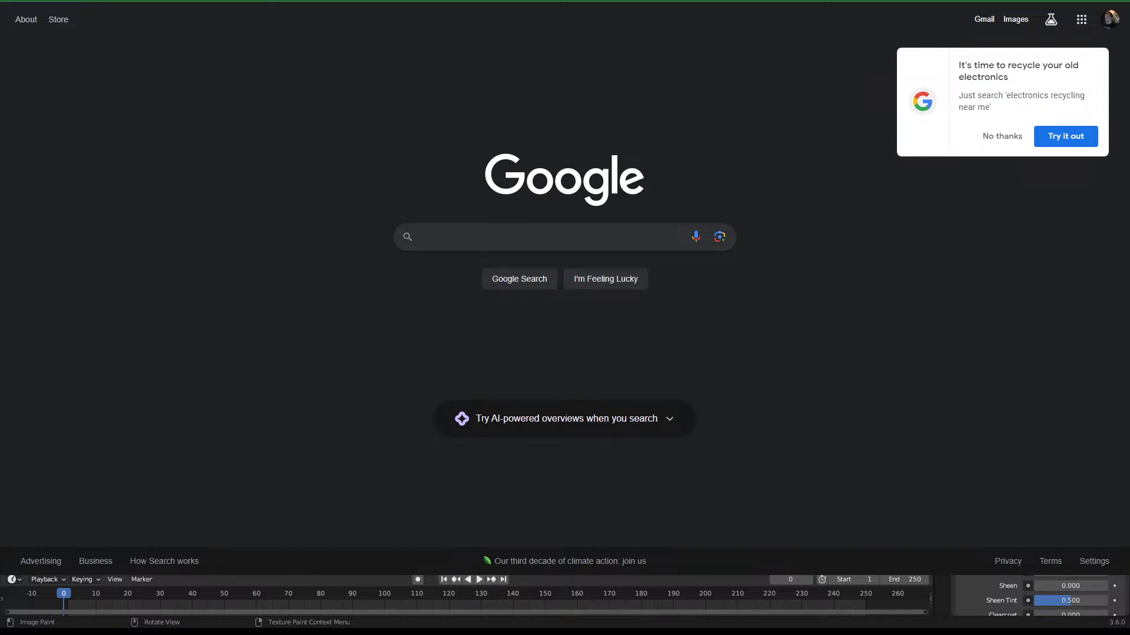
click(581, 236)
text(ge)
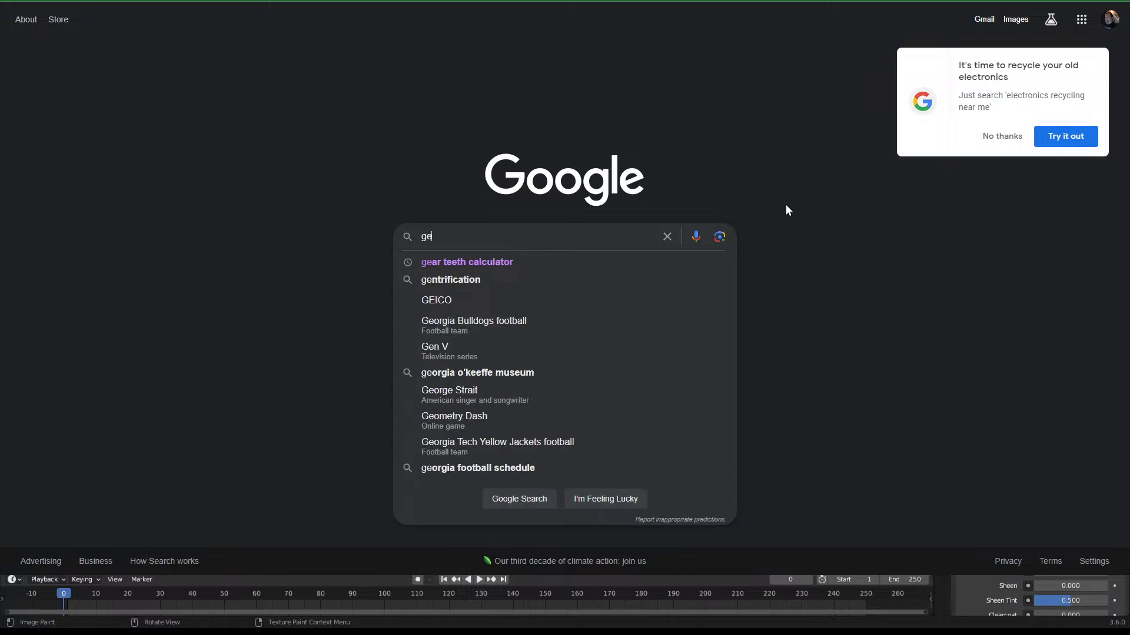
text(nerate)
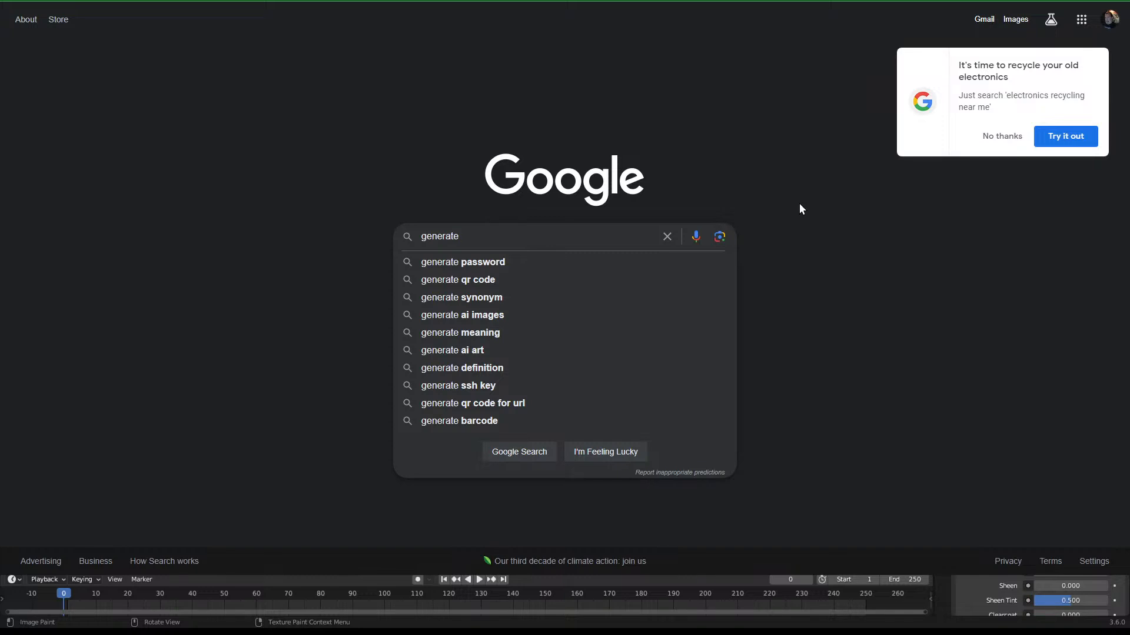
text(Squi)
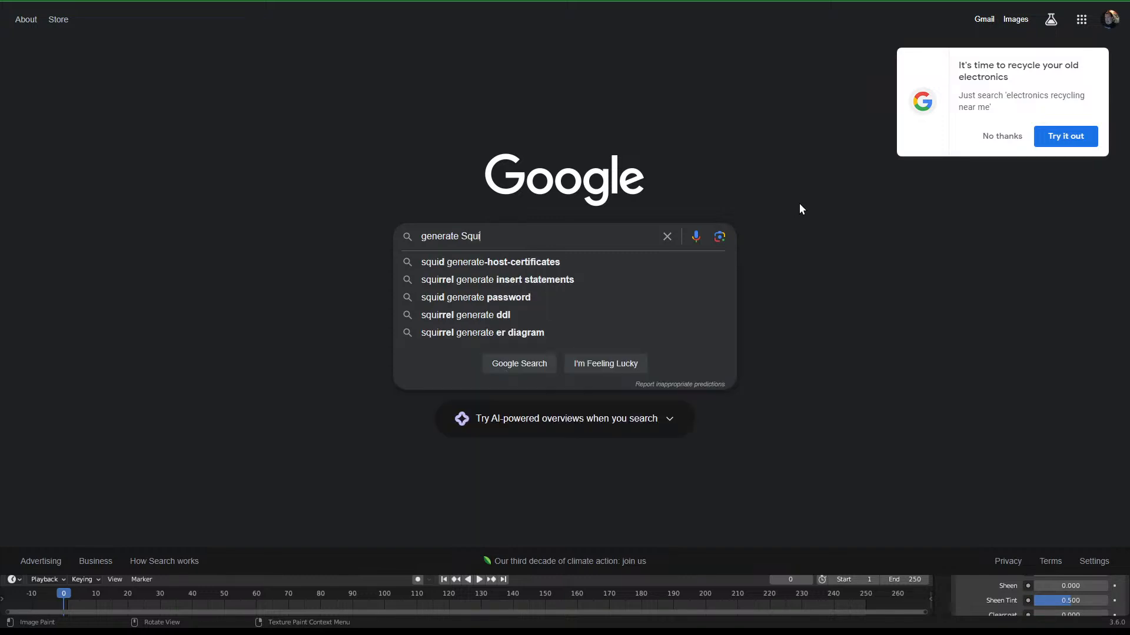
text(rell)
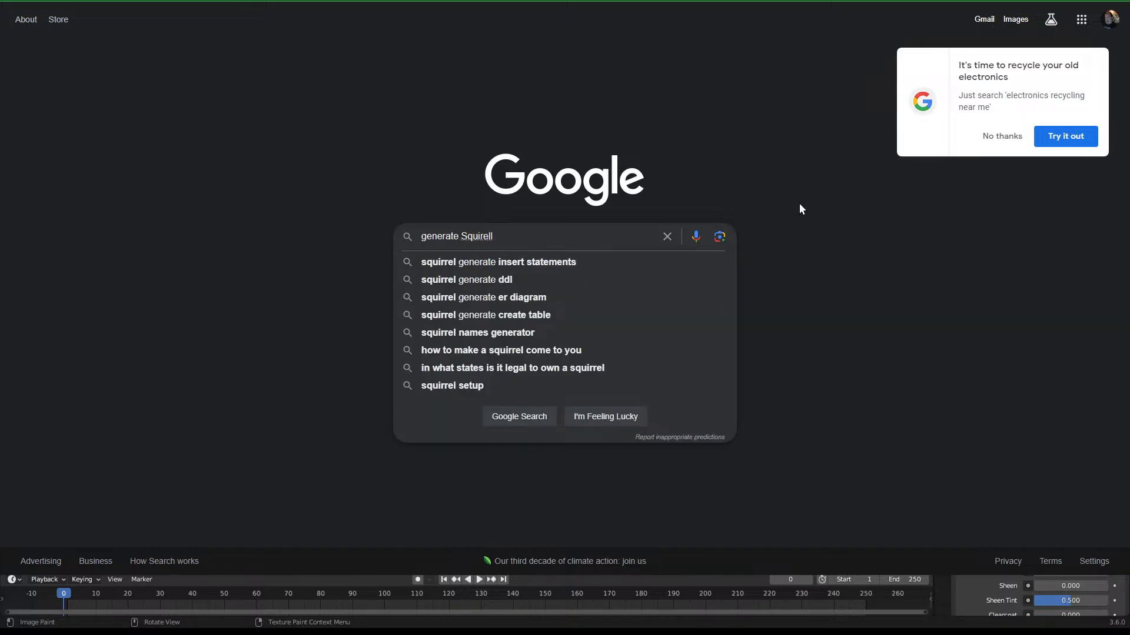
key(BackSpace)
key(BackSpace)
key(BackSpace)
key(BackSpace)
text(rel)
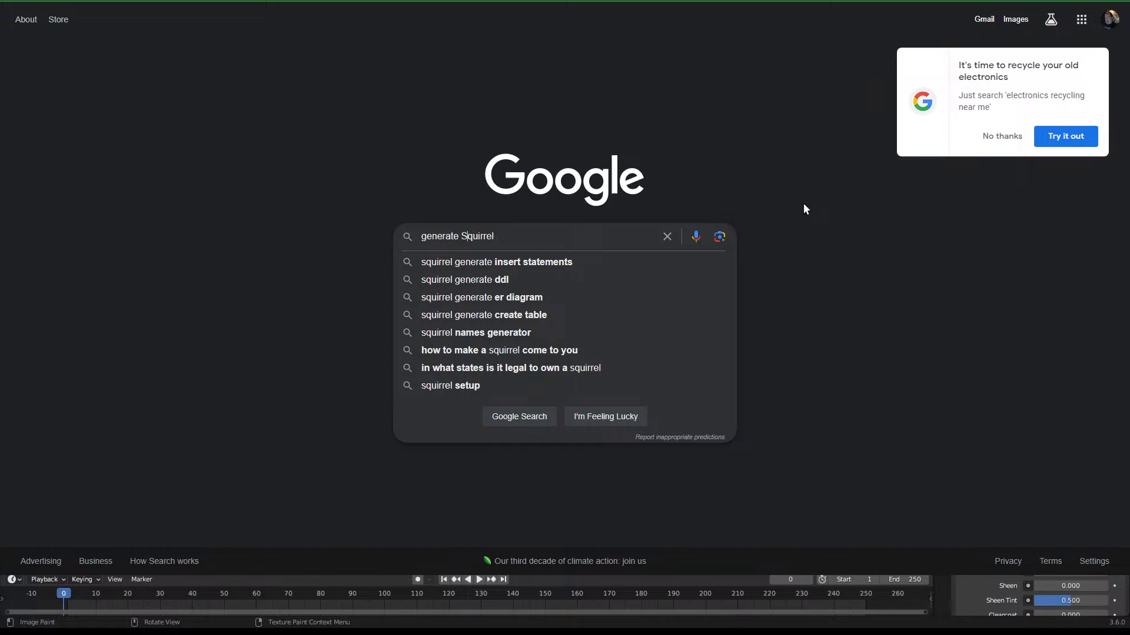
Extend the query to "generate Water Squirrel , in the syle of Ken sugimori" and run the search
key(ctrl+Left)
text(Water)
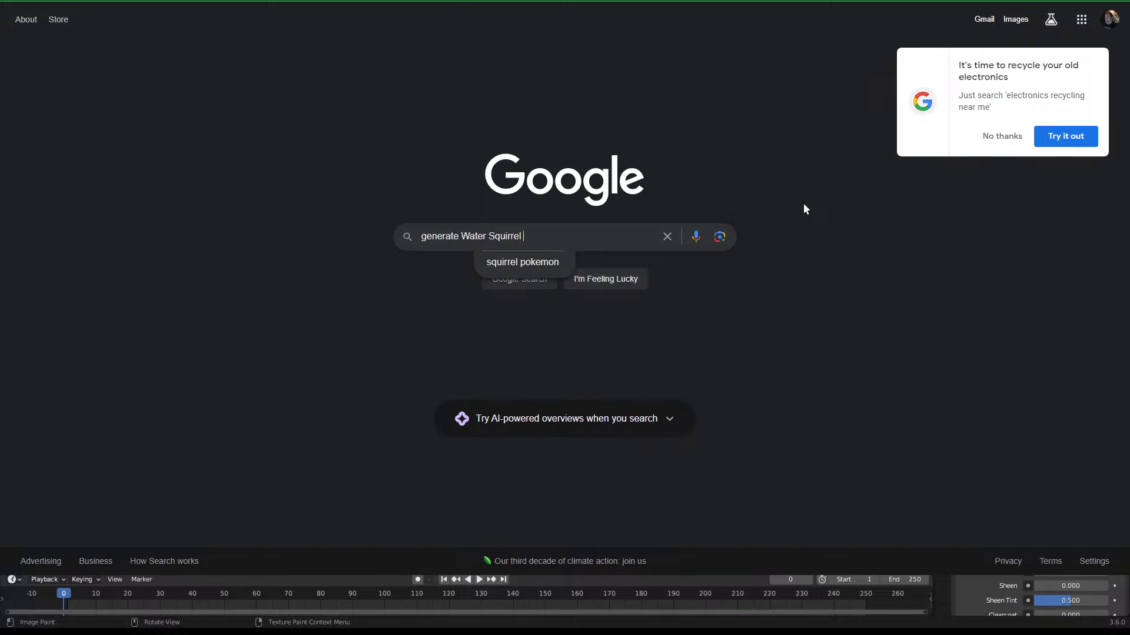
key(End)
text(, in th)
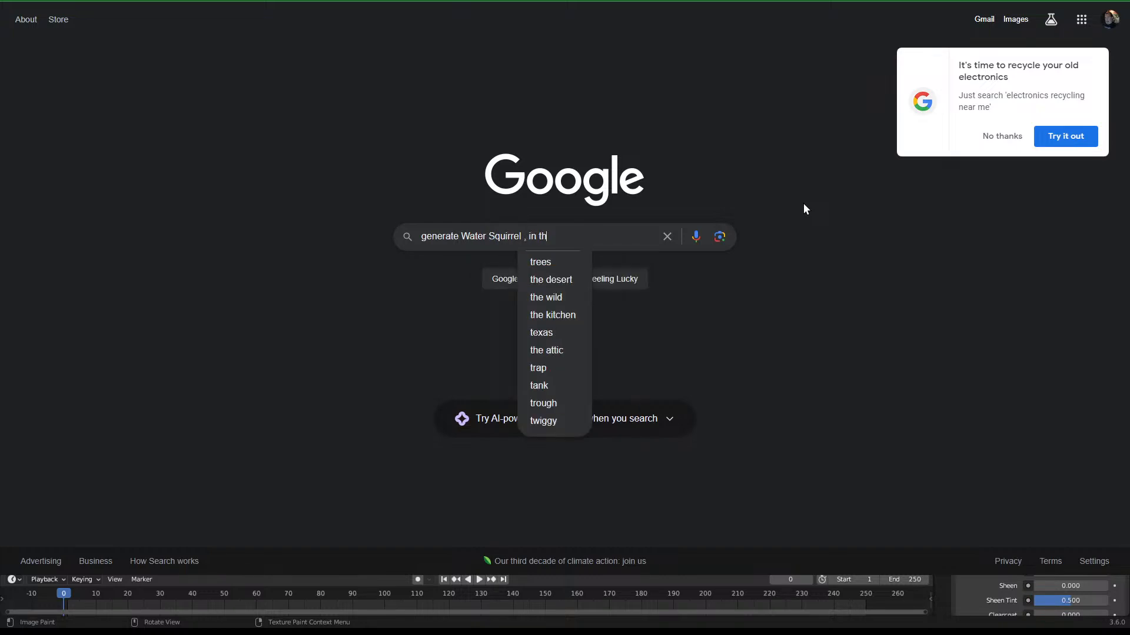
text(e syle of )
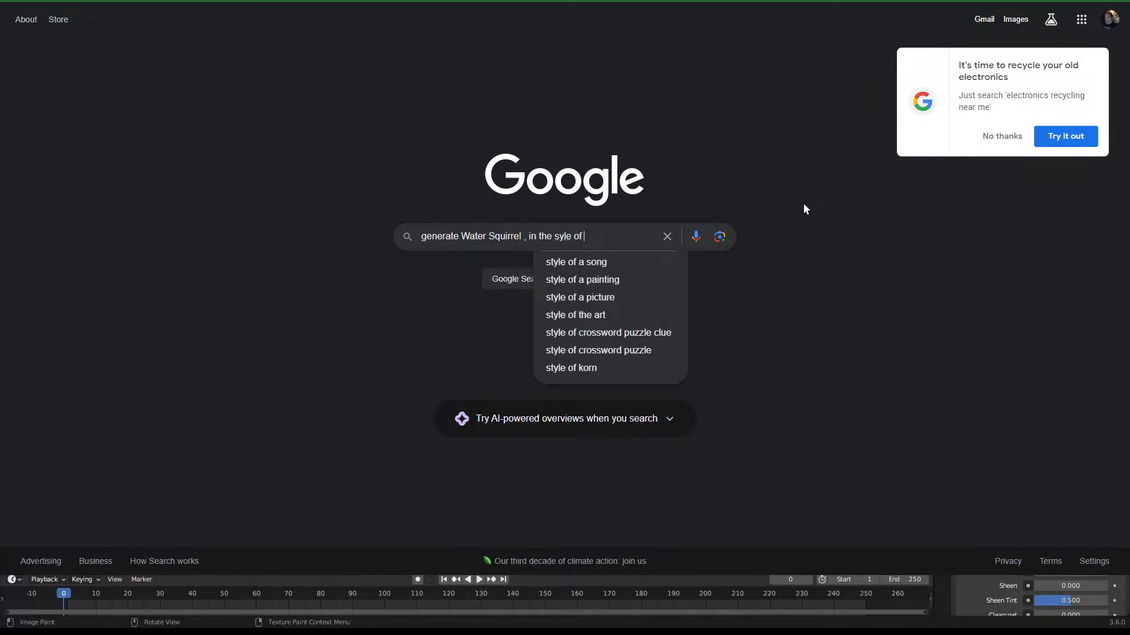
text(Ken su)
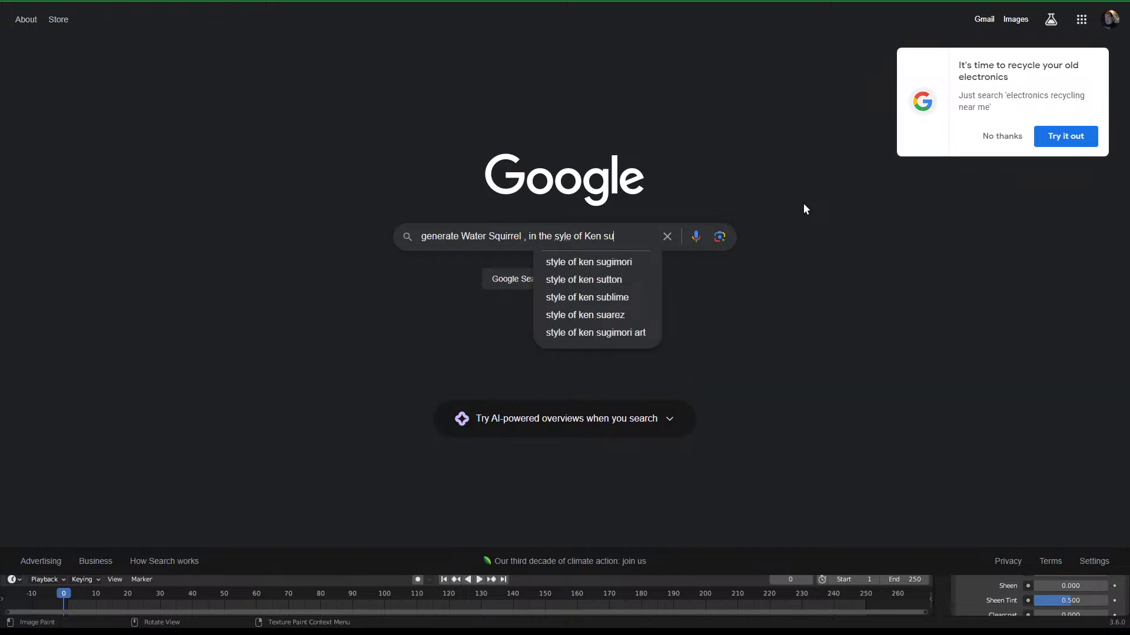
text(gimori)
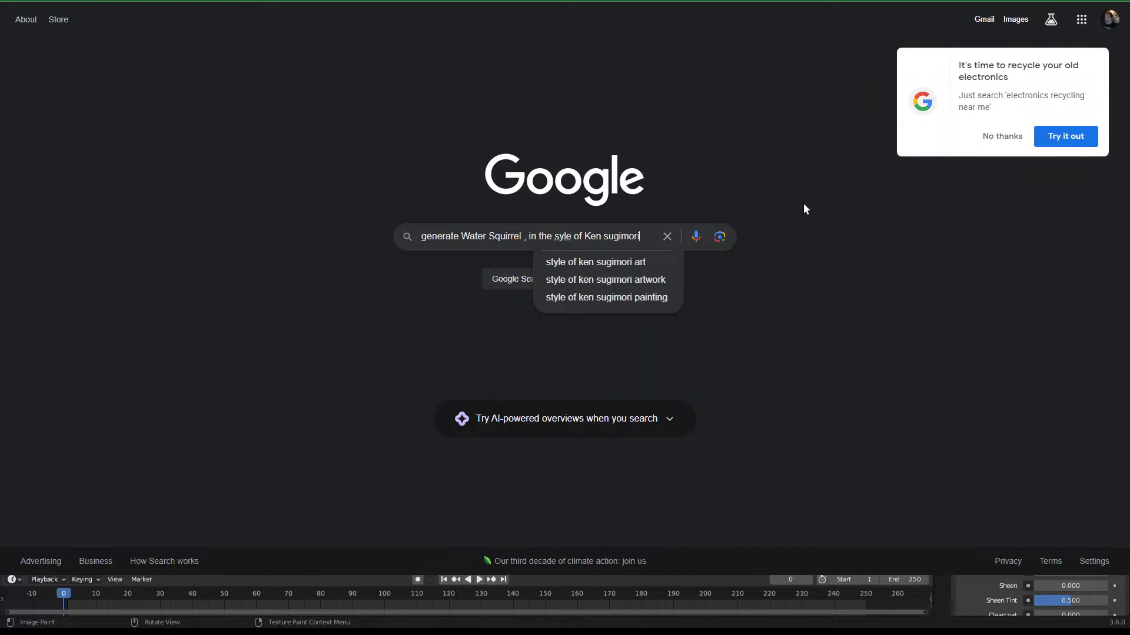
key(Return)
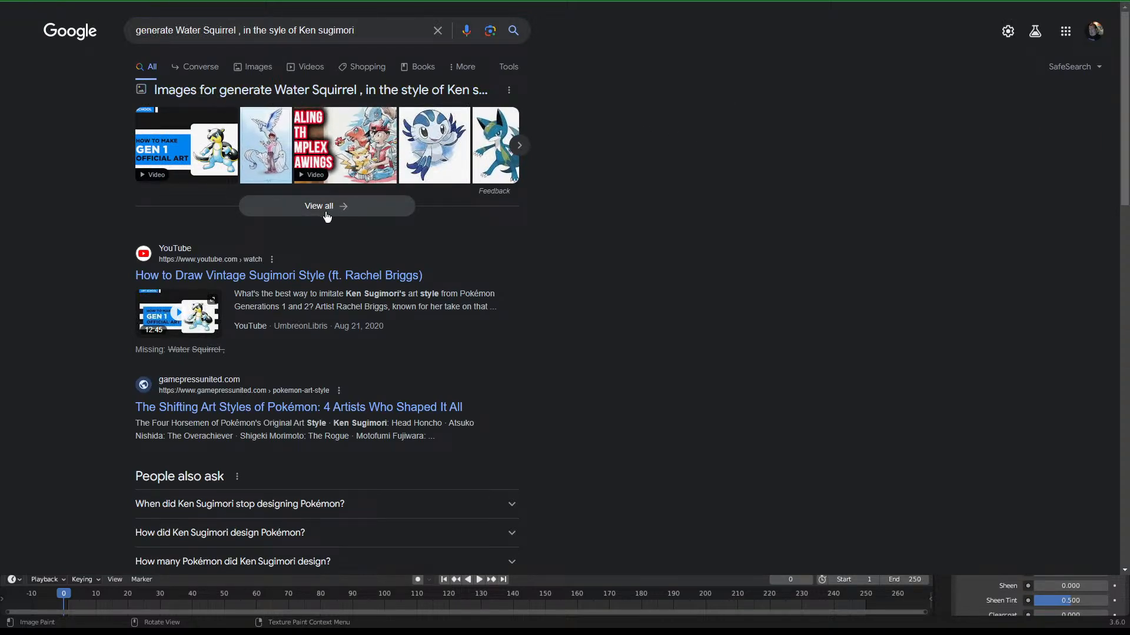
Show the image results for the "in the style of Ken sugimori" query and check the additional search categories
click(416, 91)
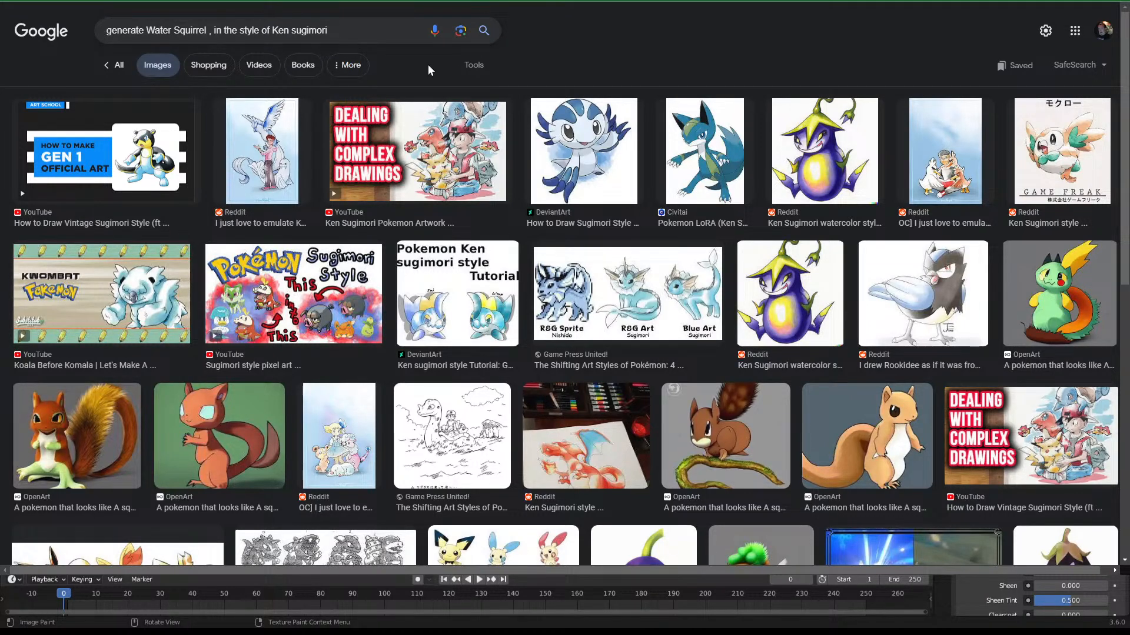
click(351, 65)
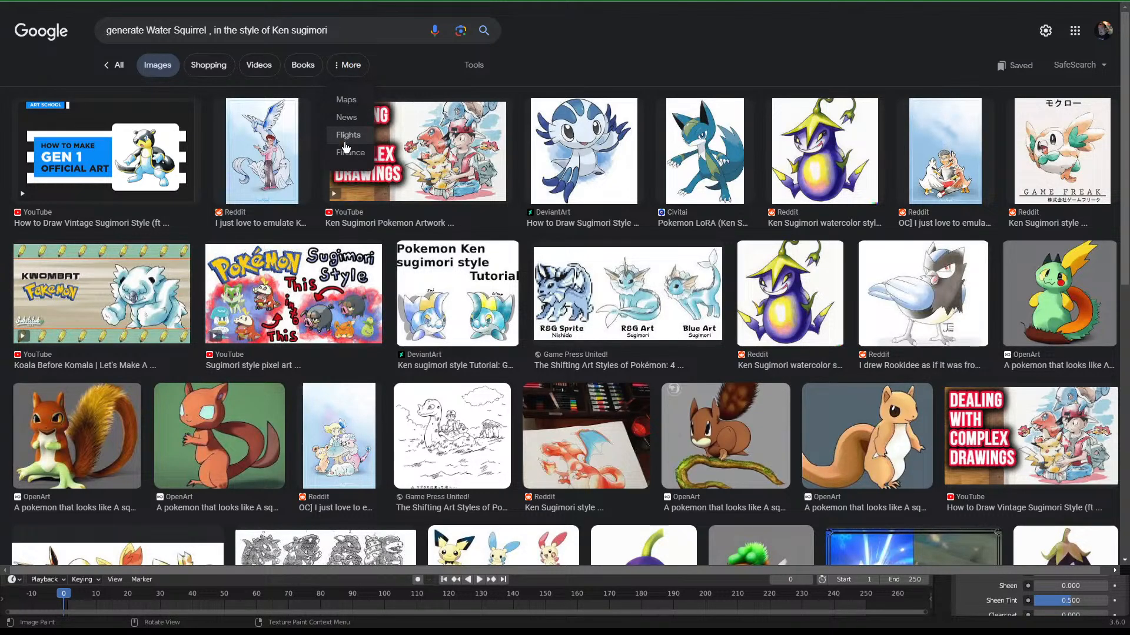
click(678, 75)
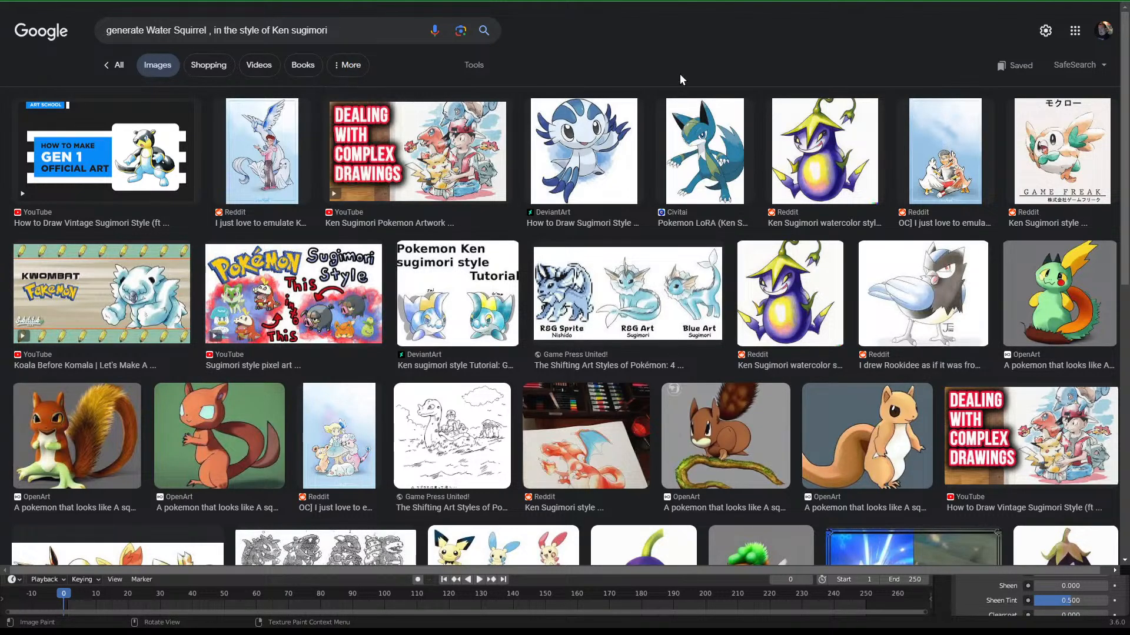
Open Google's quick search settings and look through the available activity, search and appearance options
click(1041, 31)
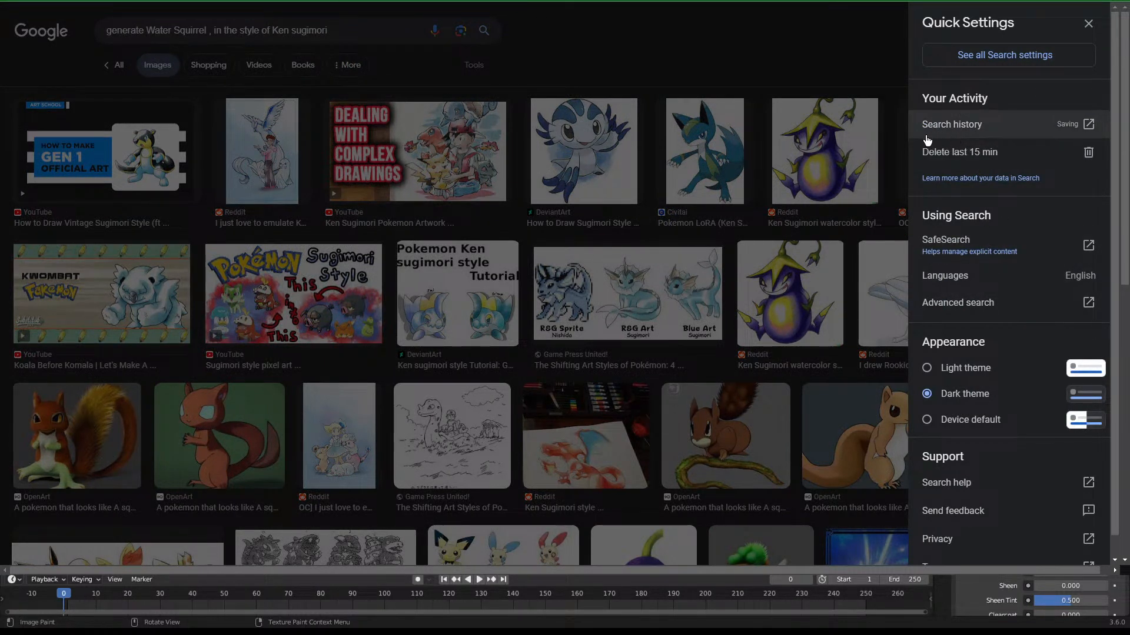
scroll(991, 302, down, 3)
scroll(988, 301, up, 1)
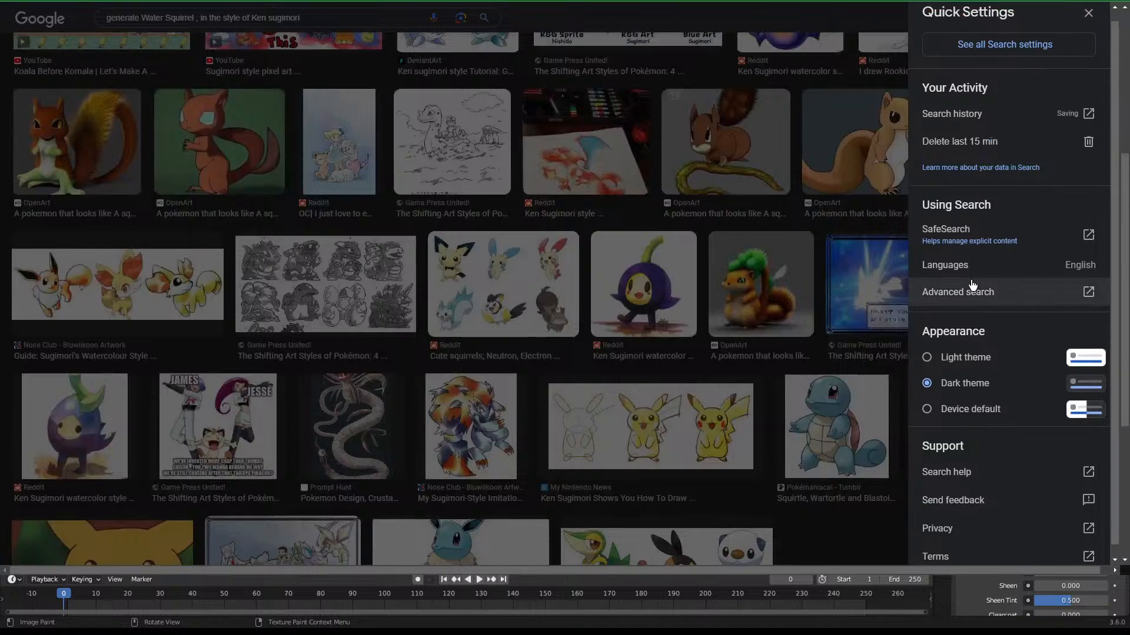
scroll(854, 182, up, 3)
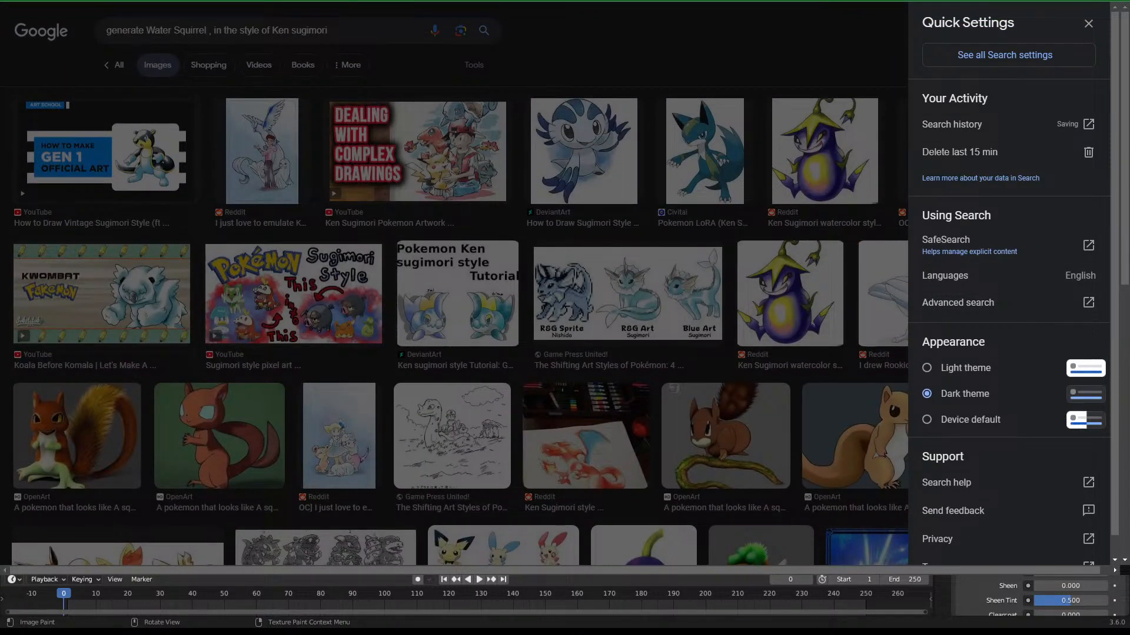
Run a web search for "google image ai generator"
text(google.com)
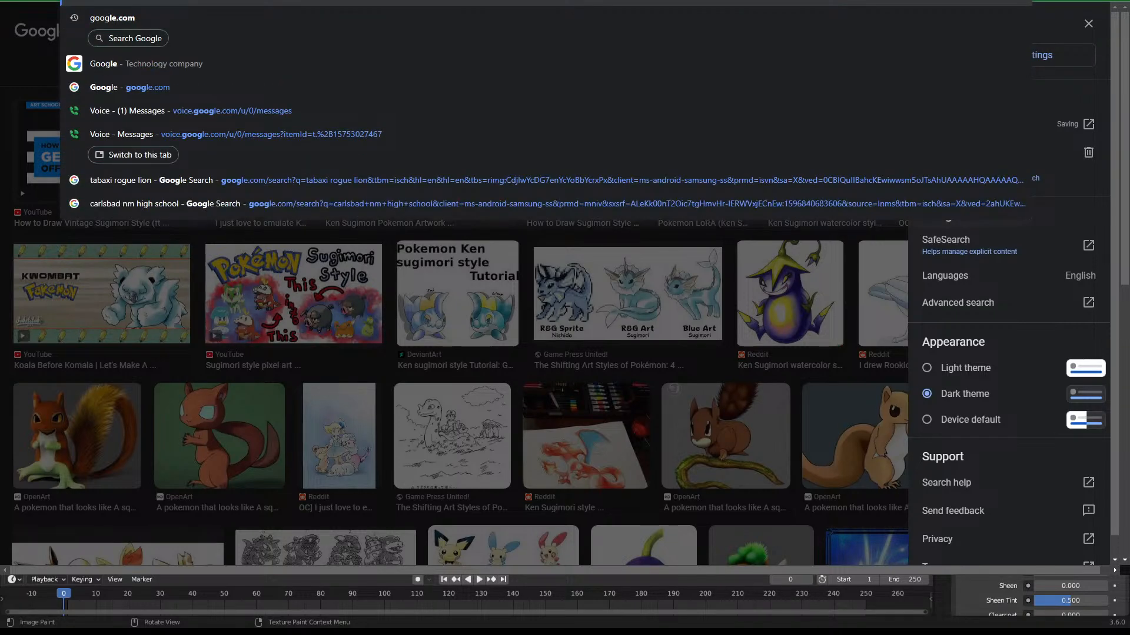
text(le image)
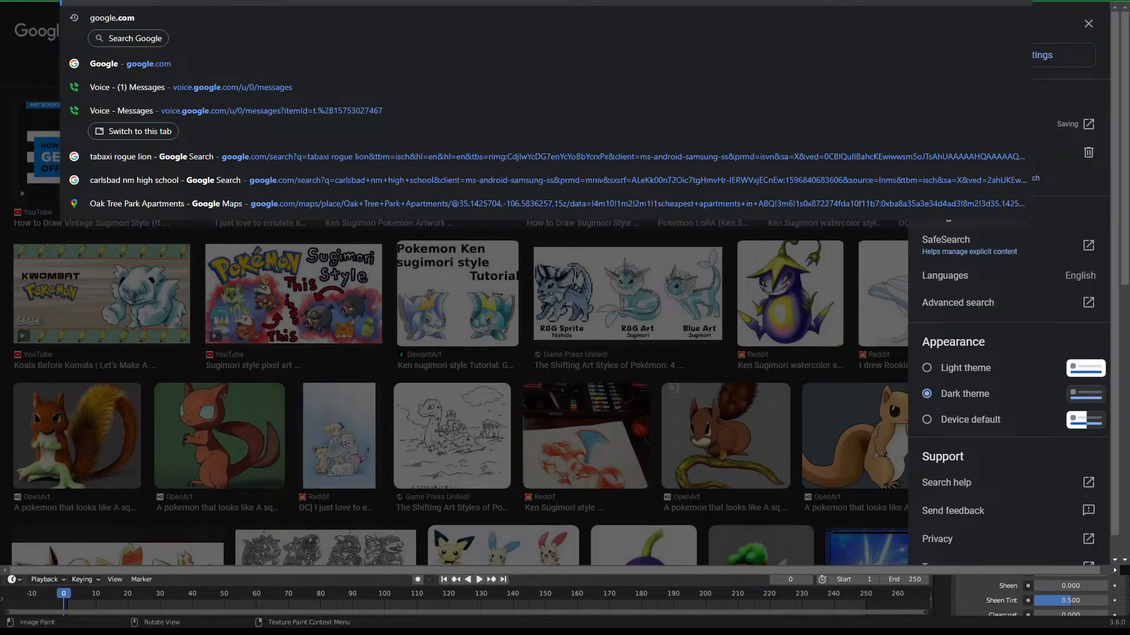
text( gene)
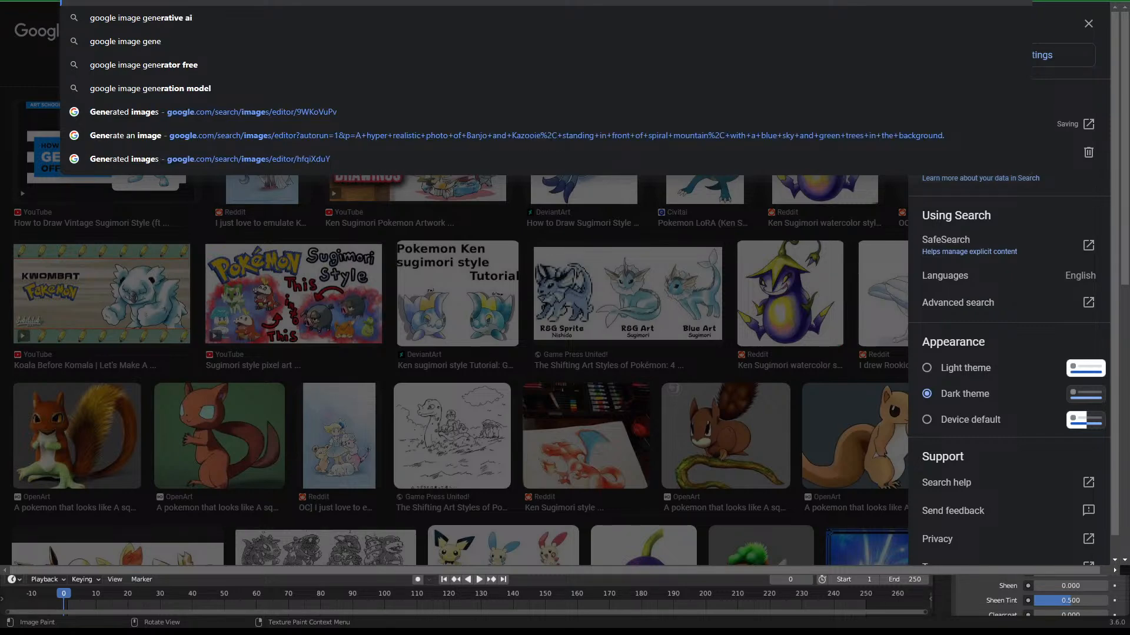
key(BackSpace)
key(BackSpace)
key(BackSpace)
key(BackSpace)
text(ai)
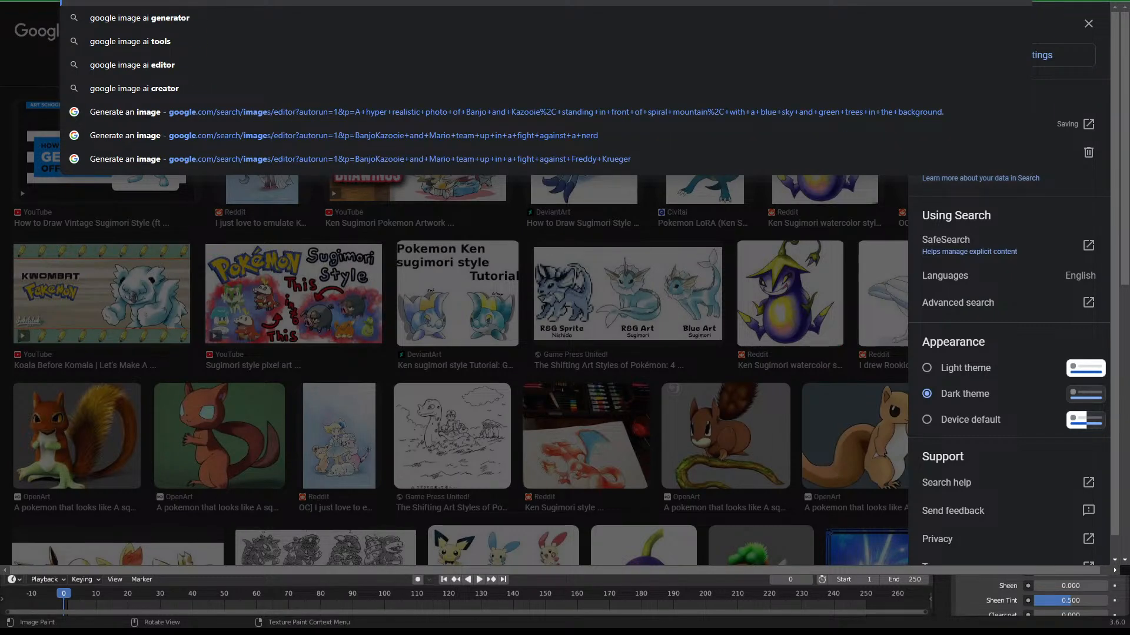
text( generator)
key(Return)
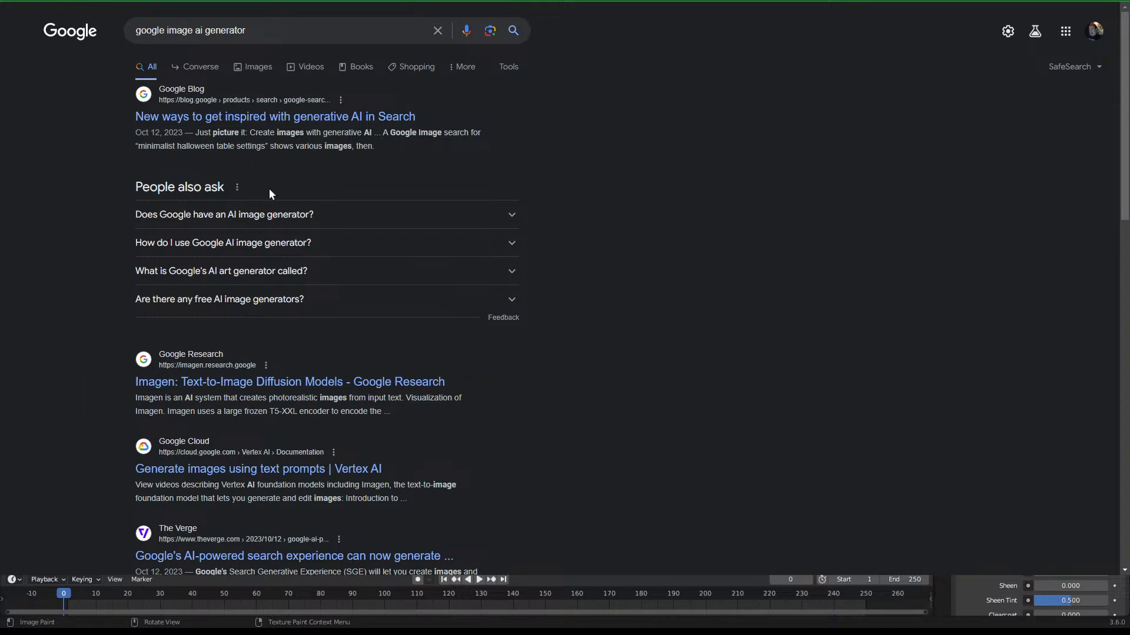
Expand the question about Google having an AI image generator, and read the article "New ways to get inspired with generative AI in Search"
click(255, 222)
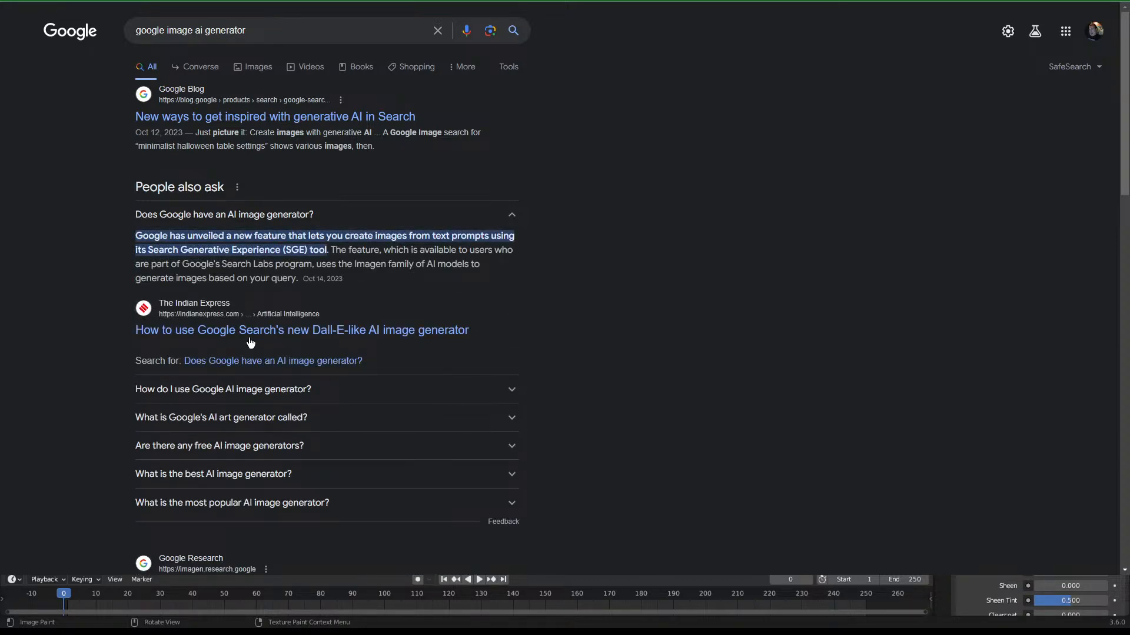
click(272, 115)
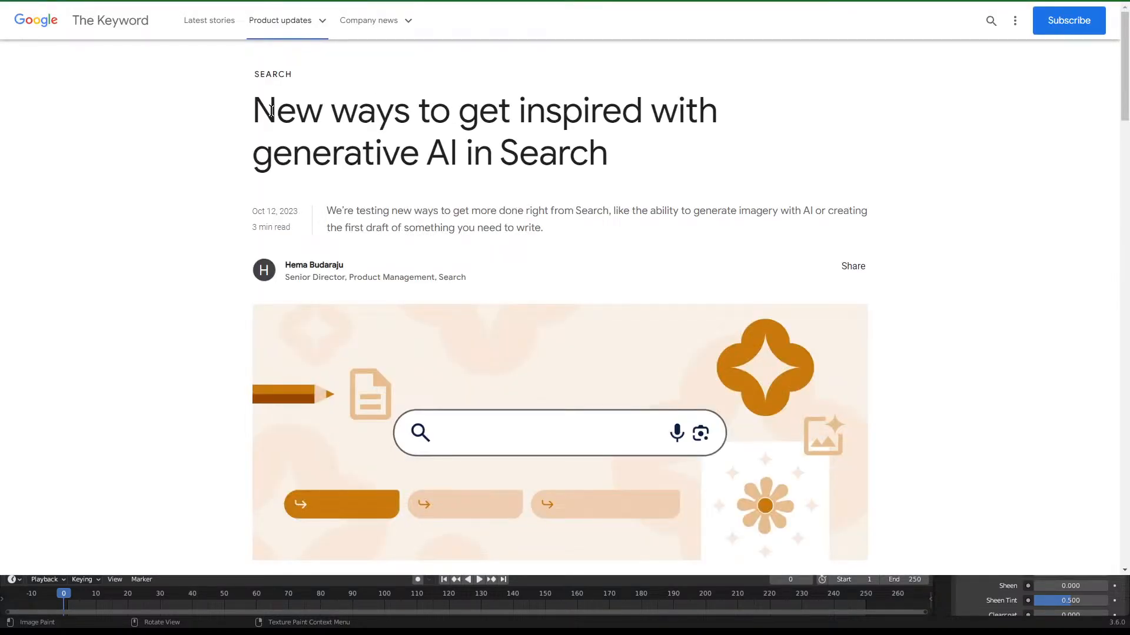
scroll(382, 230, down, 6)
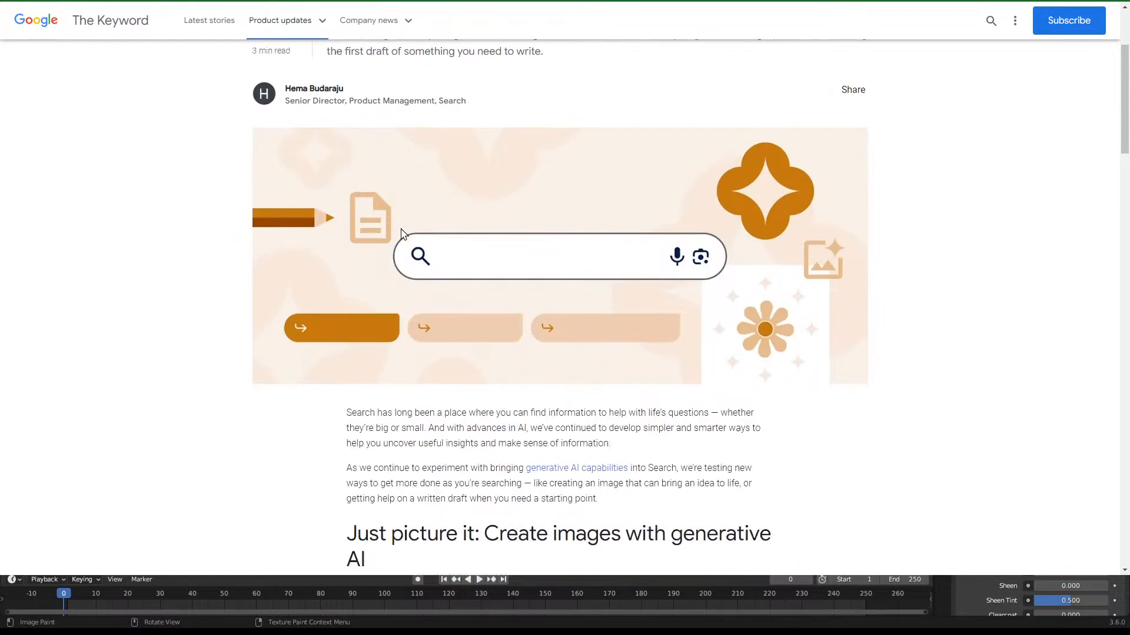
scroll(401, 233, down, 6)
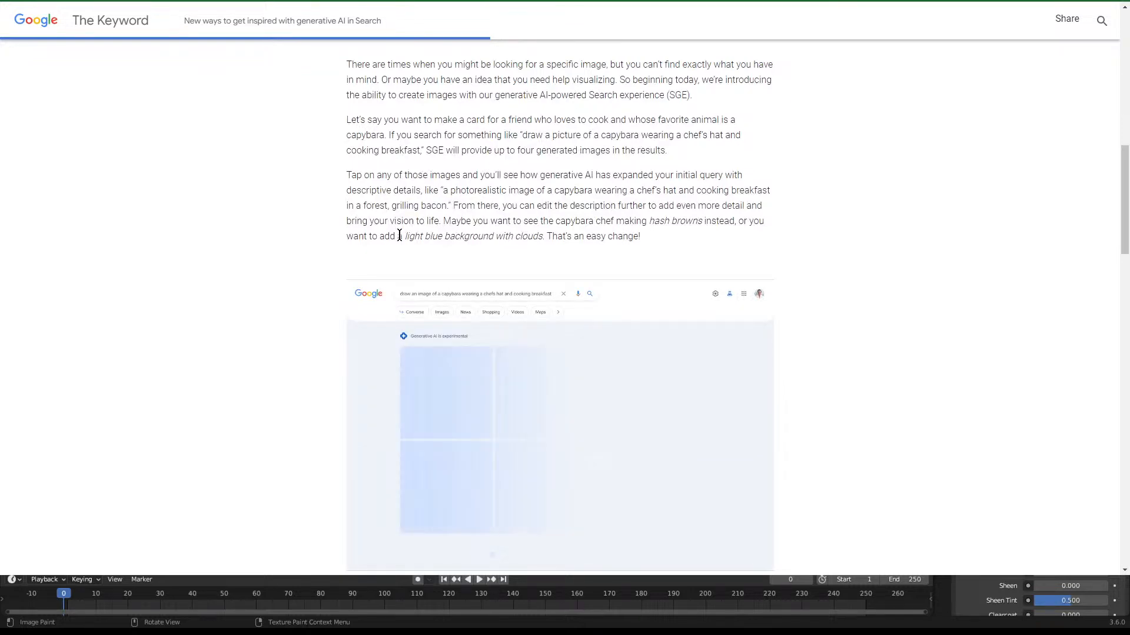
scroll(417, 340, down, 3)
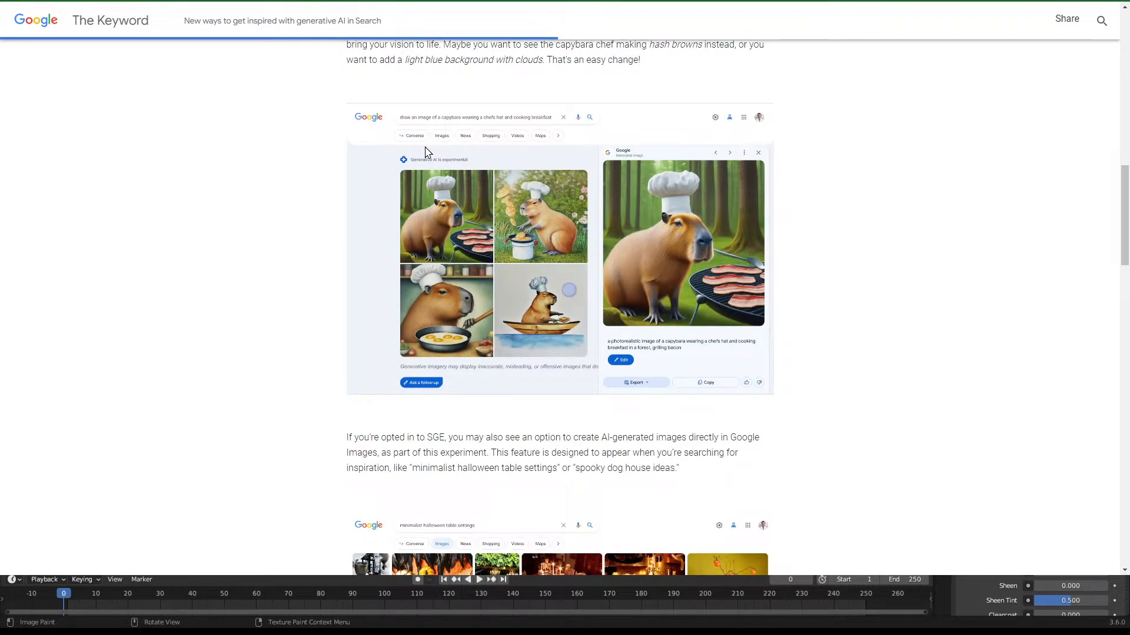
scroll(433, 213, down, 2)
scroll(433, 211, down, 2)
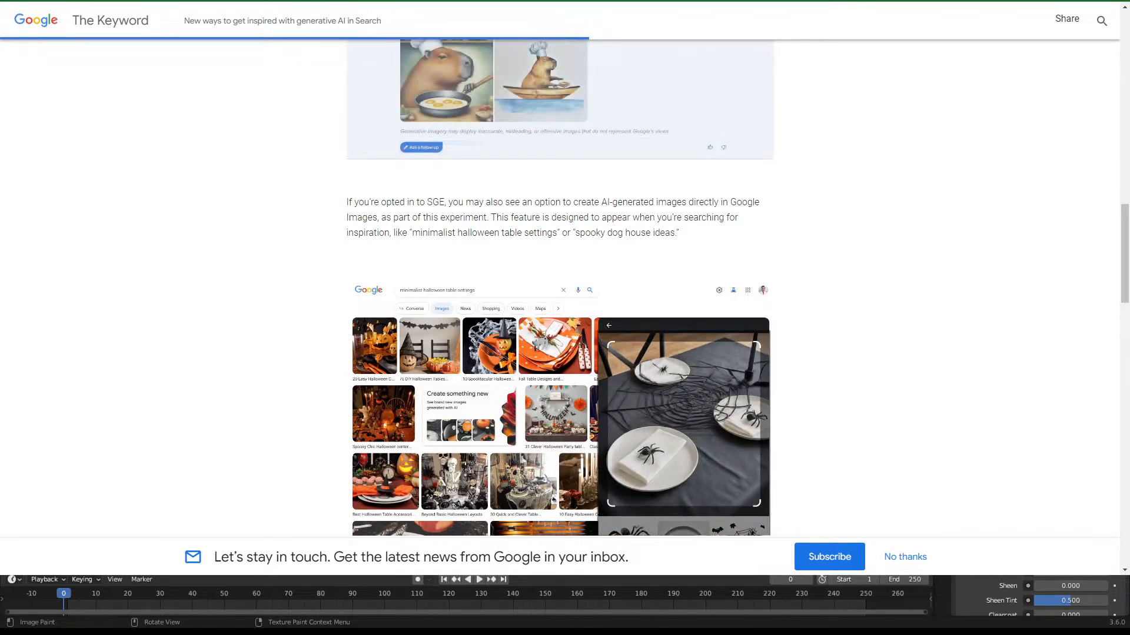
Go to google.com and search for "draw a squirrel"
key(ctrl+l)
text(google.)
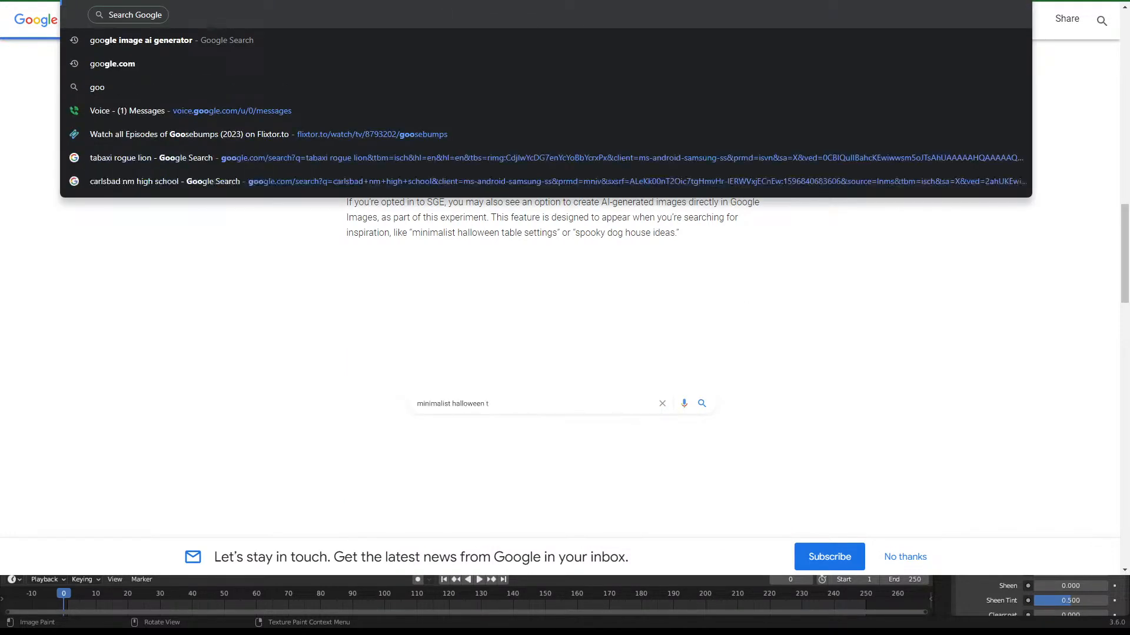
text(com)
key(Return)
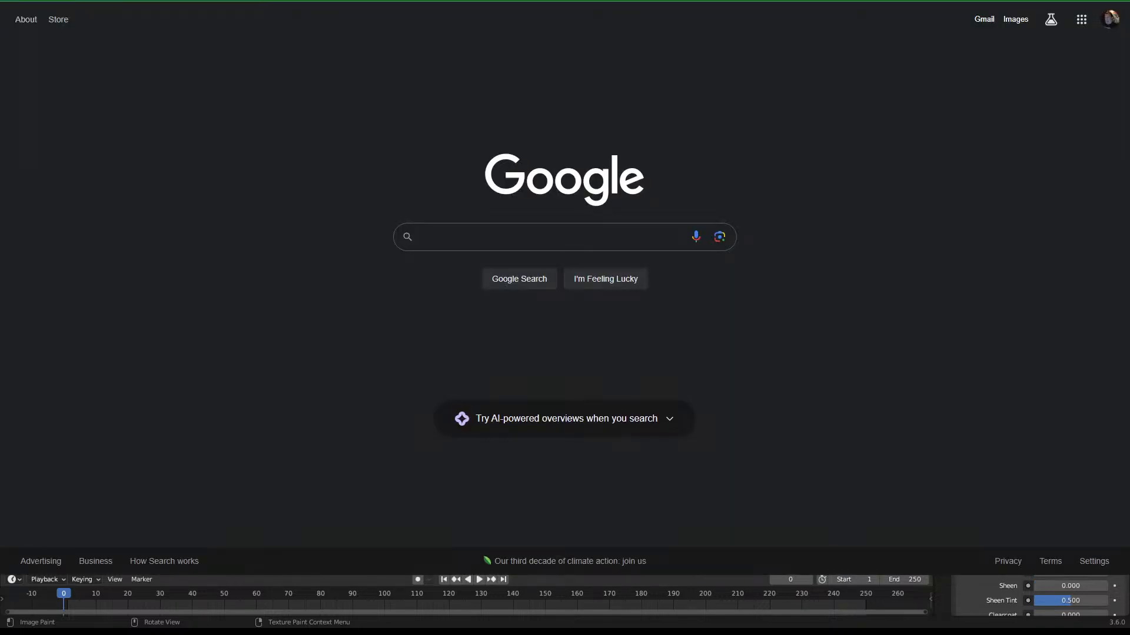
text(dra)
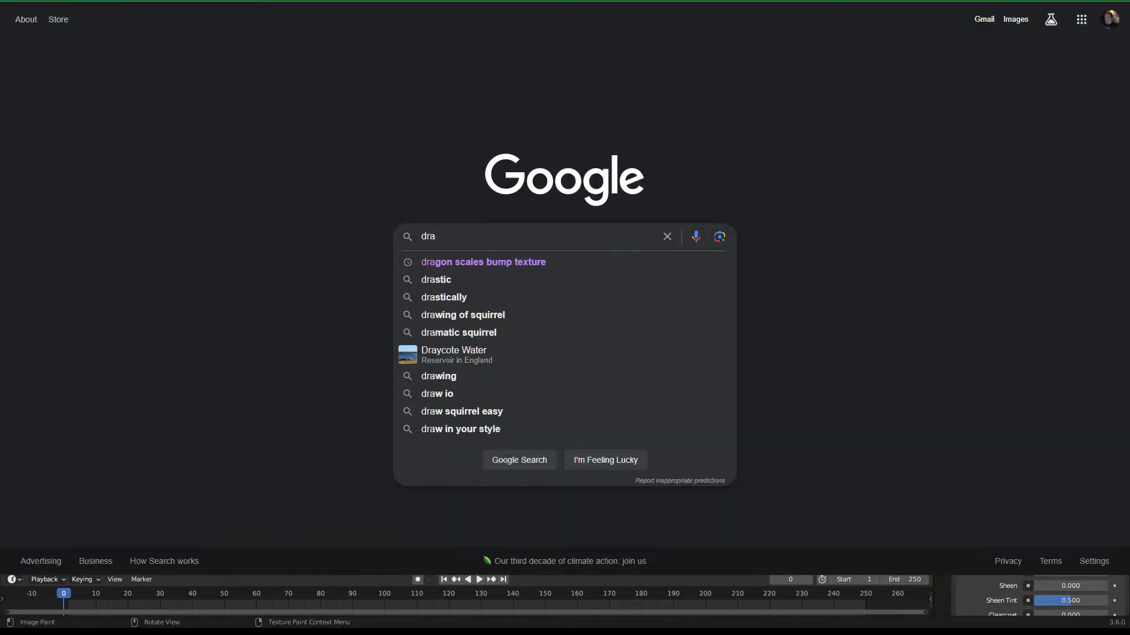
text(w a)
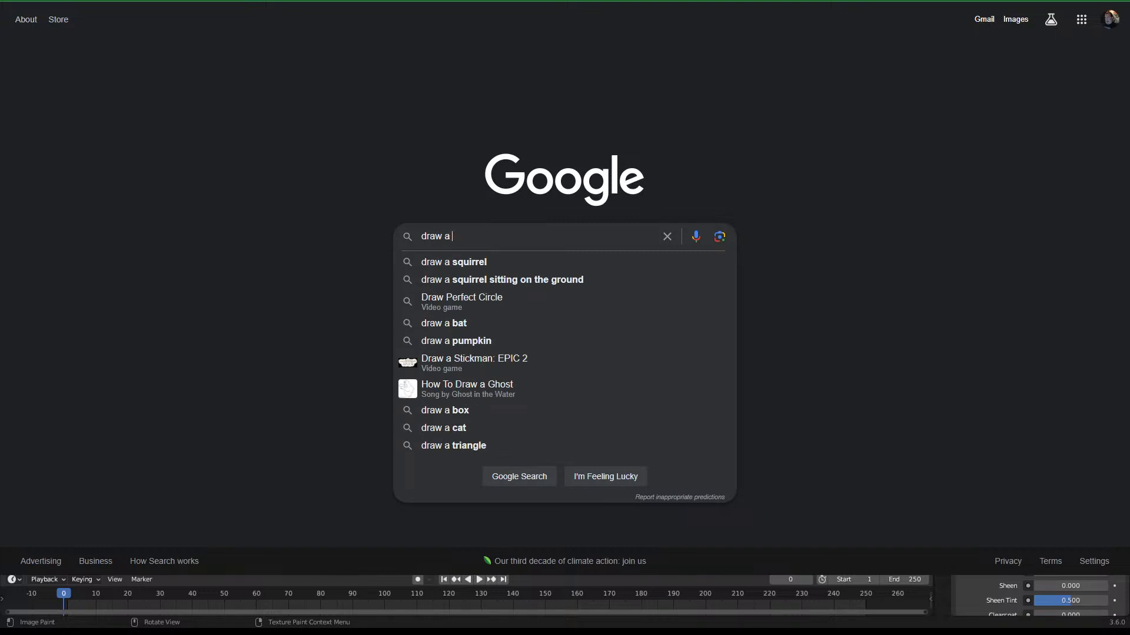
click(530, 263)
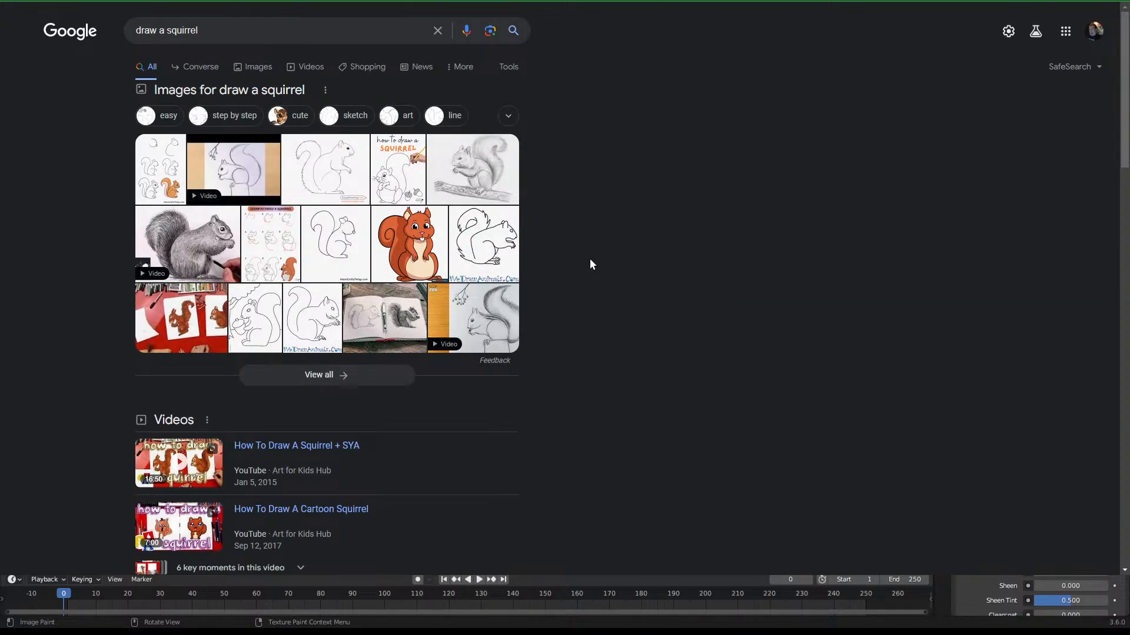
Look through the web and image results for "draw a squirrel" for an AI image generation option
scroll(591, 253, down, 5)
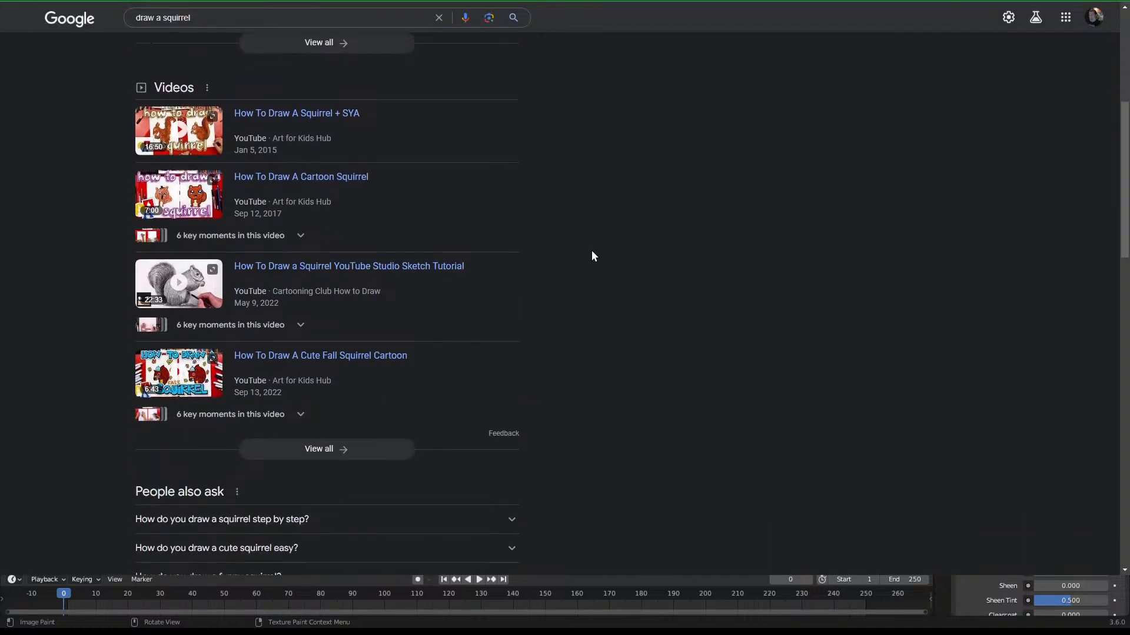
scroll(599, 247, up, 7)
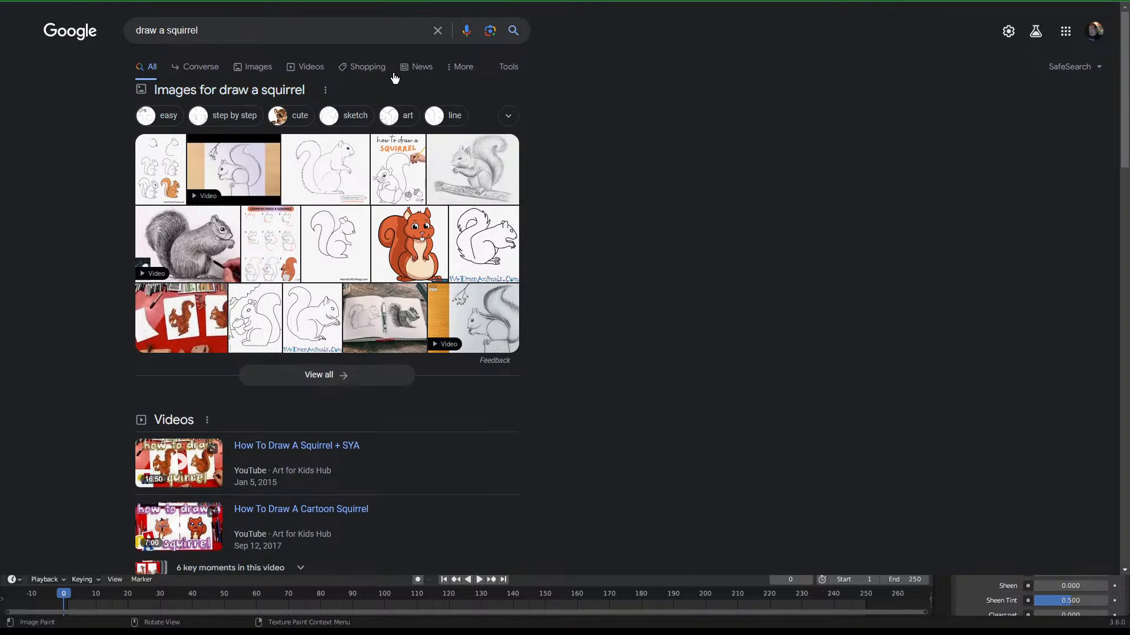
click(219, 90)
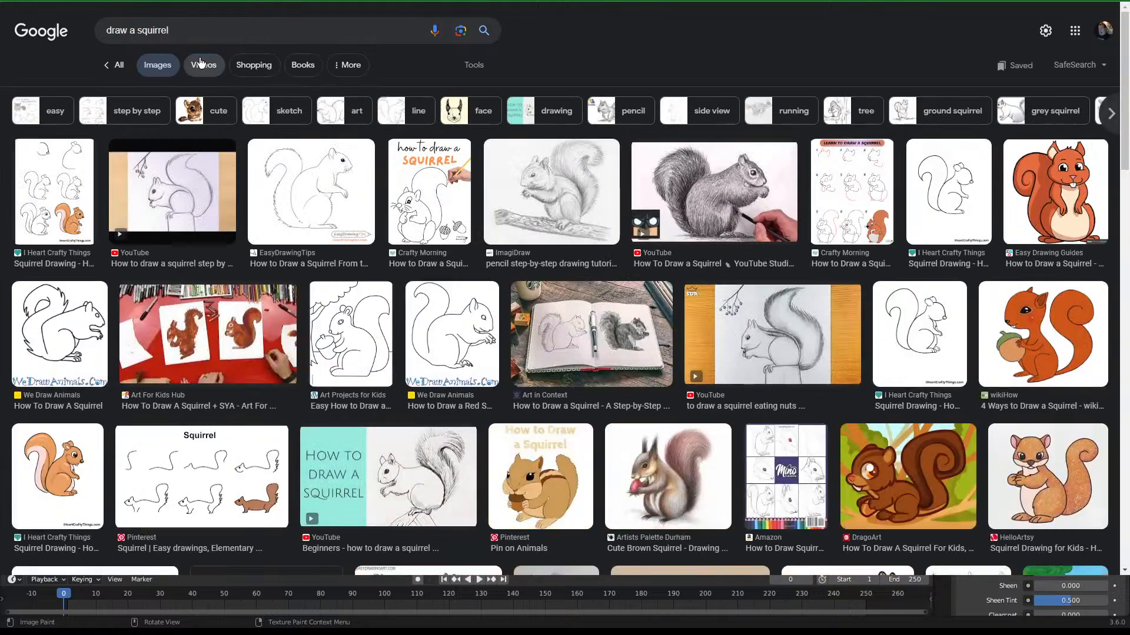
click(123, 64)
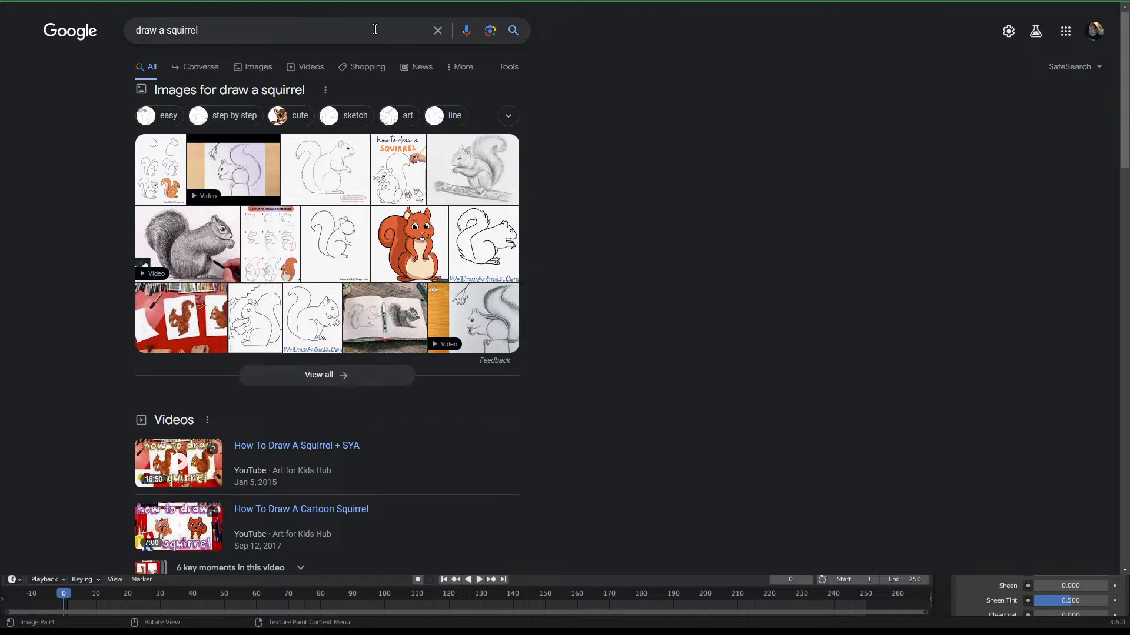
click(437, 30)
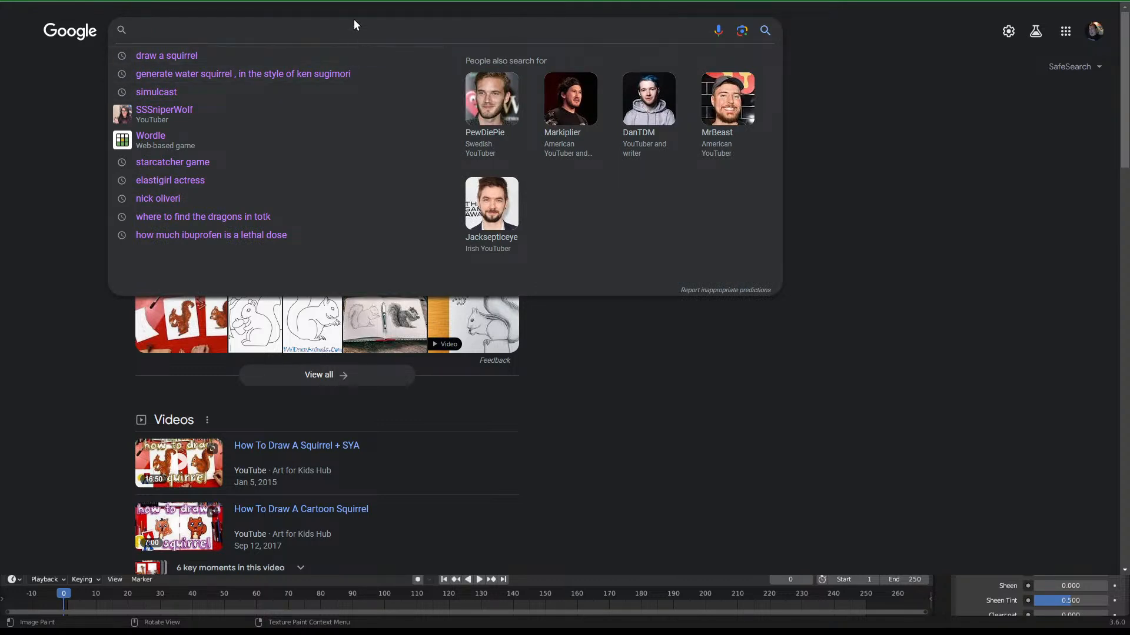
click(17, 121)
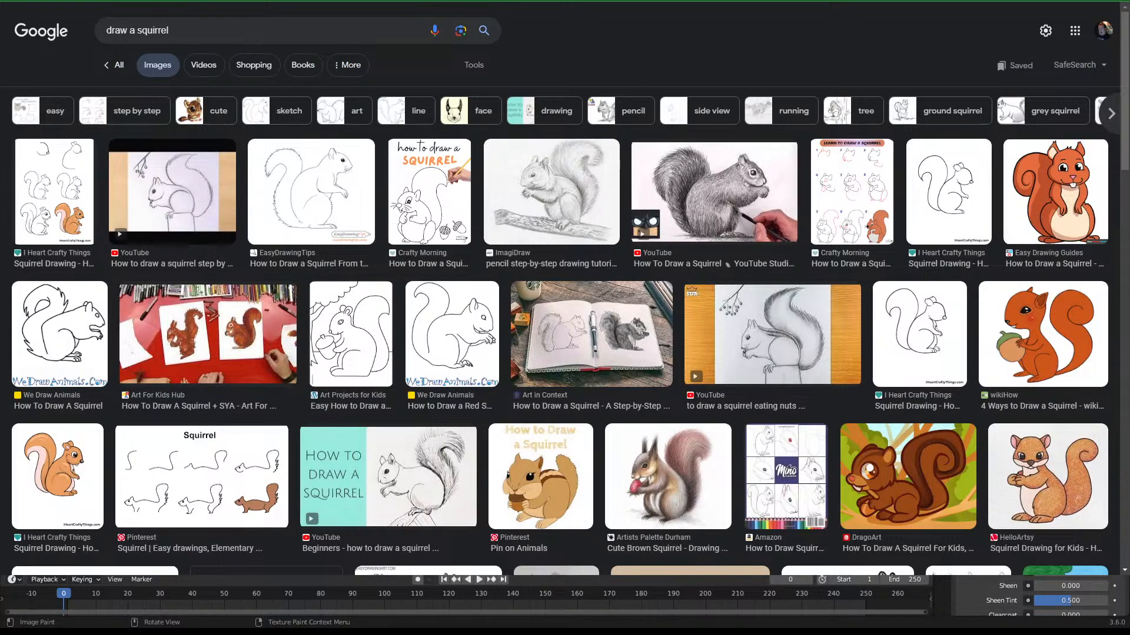
Go back to the Google home page, check the suggested AI-powered overviews and open Search Labs
key(alt+Left)
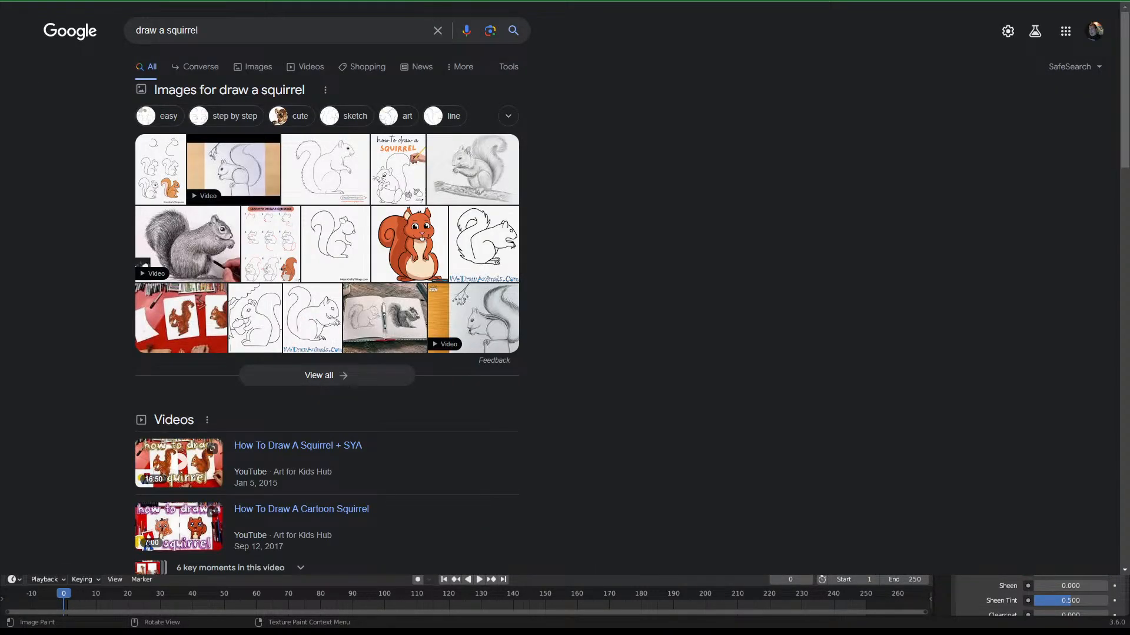
key(alt+Left)
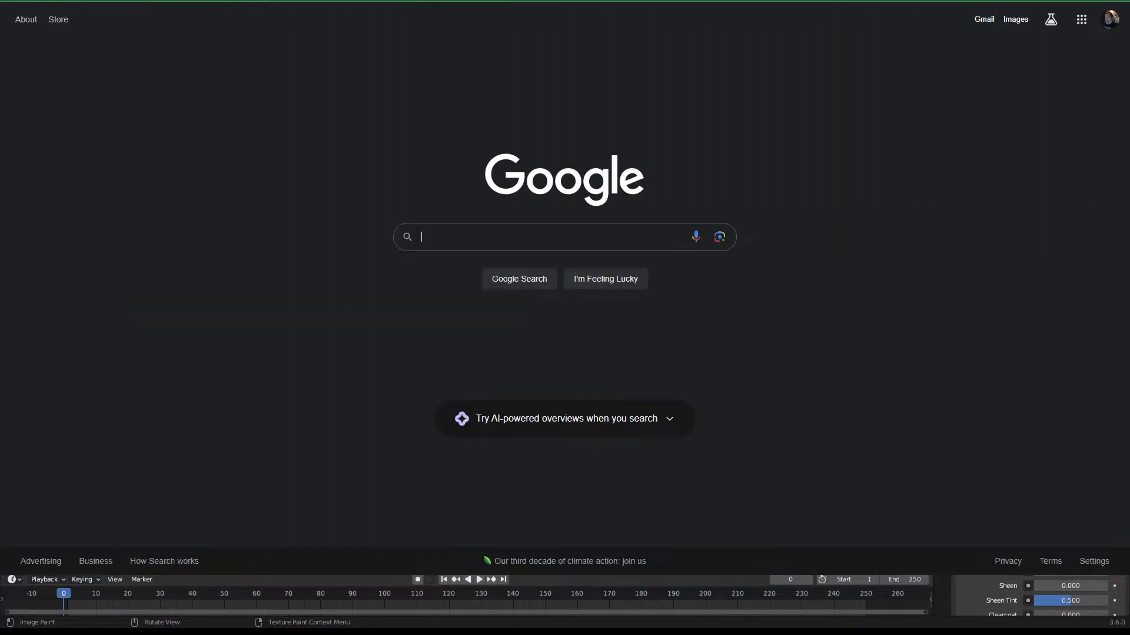
mouse_move(546, 429)
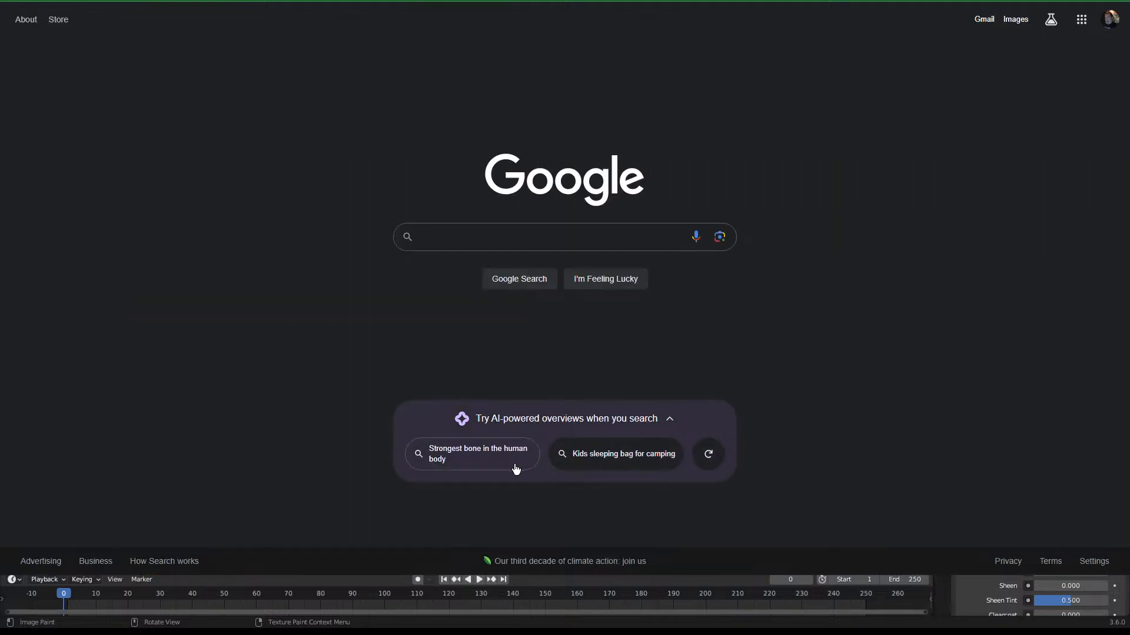
click(599, 462)
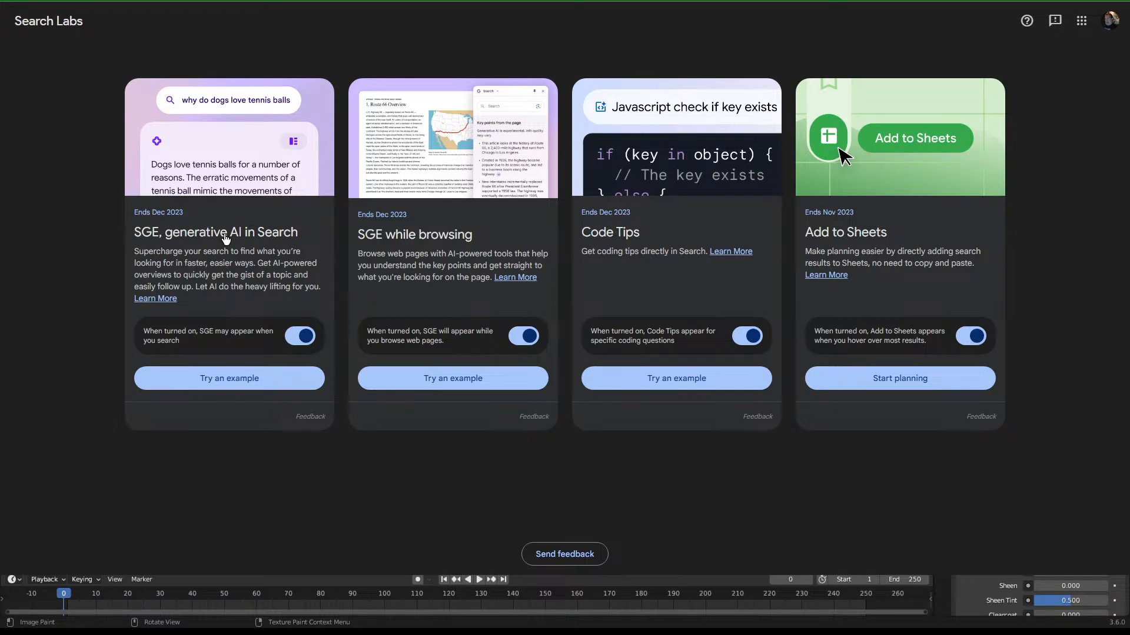
Turn the "SGE, generative AI in Search" experiment off and on again, agreeing to its terms and dismissing the feedback form
click(301, 339)
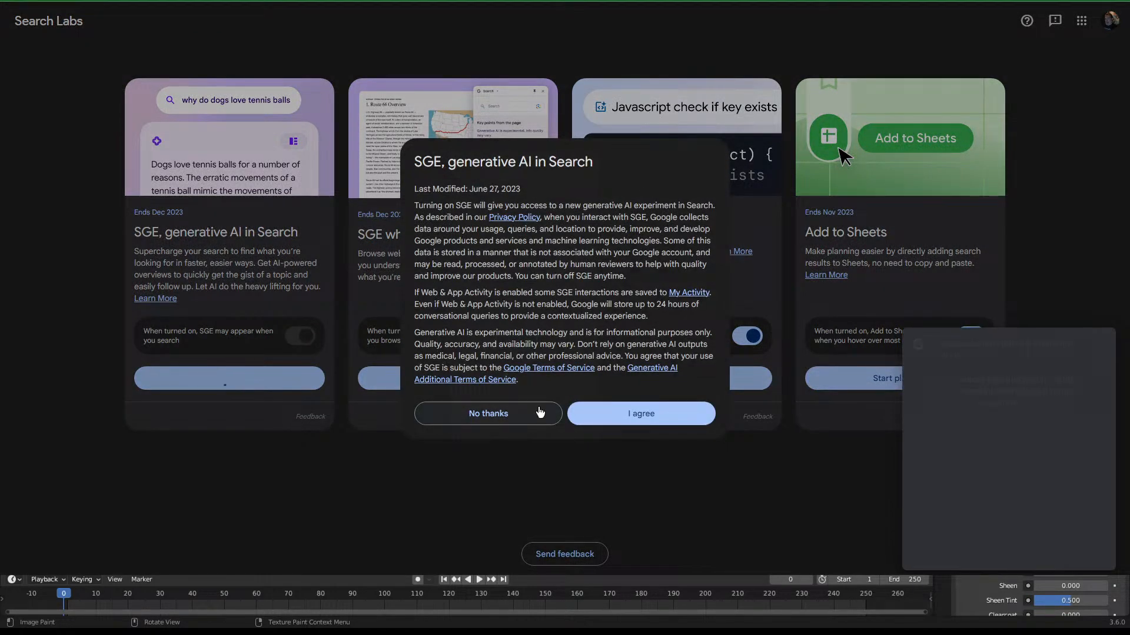
click(636, 419)
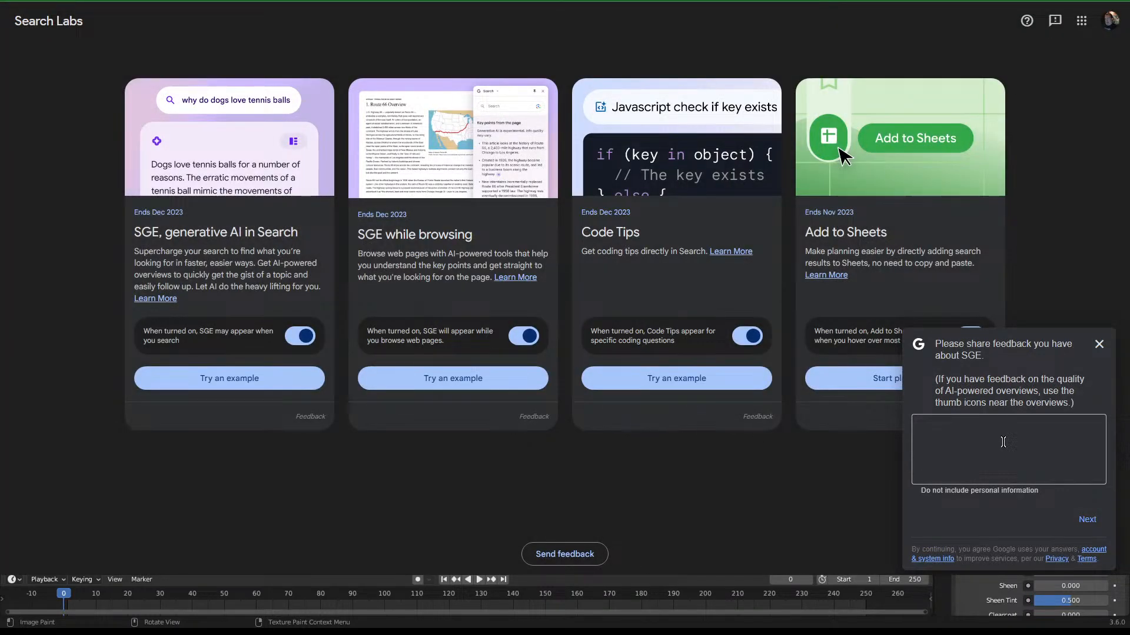
click(1098, 345)
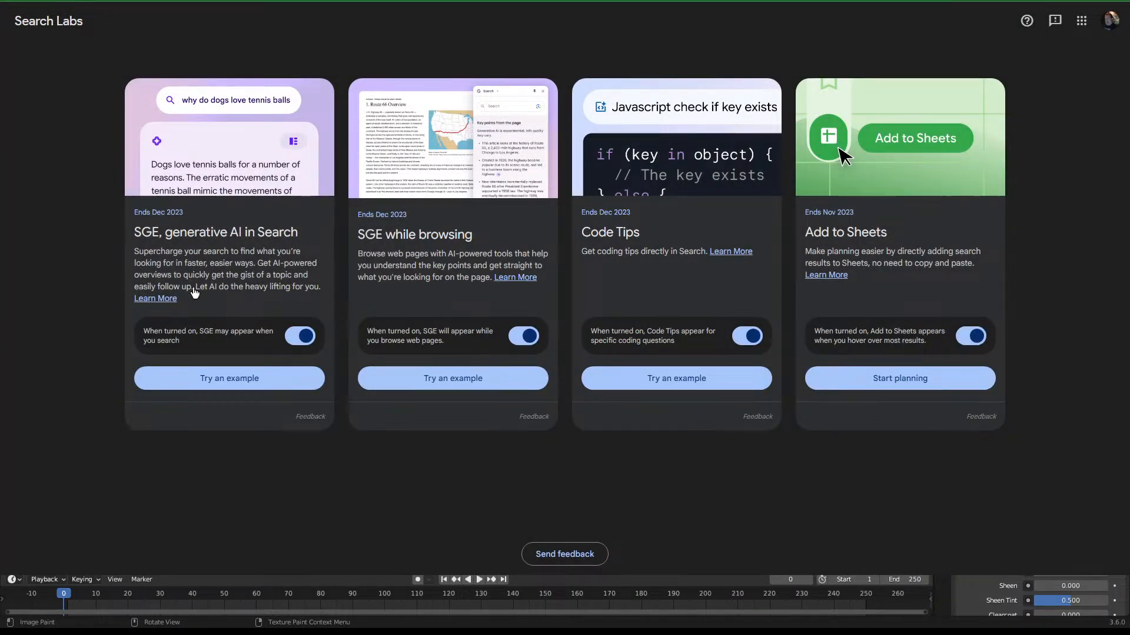
Open the details of the "SGE, generative AI in Search" experiment and read its description and limitations
click(225, 197)
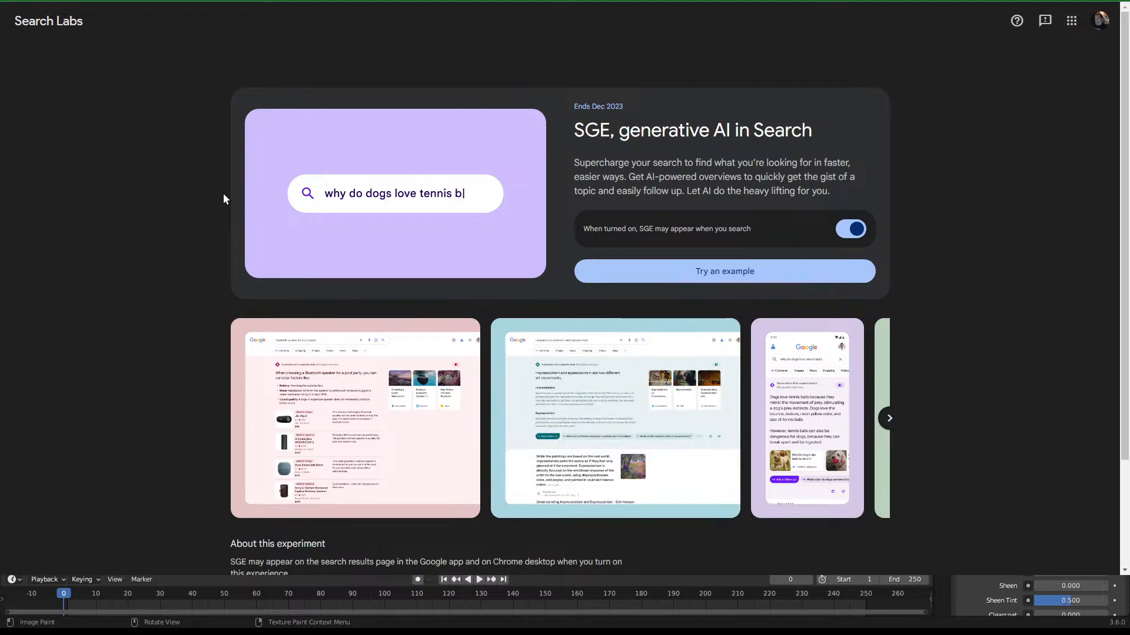
scroll(391, 354, down, 3)
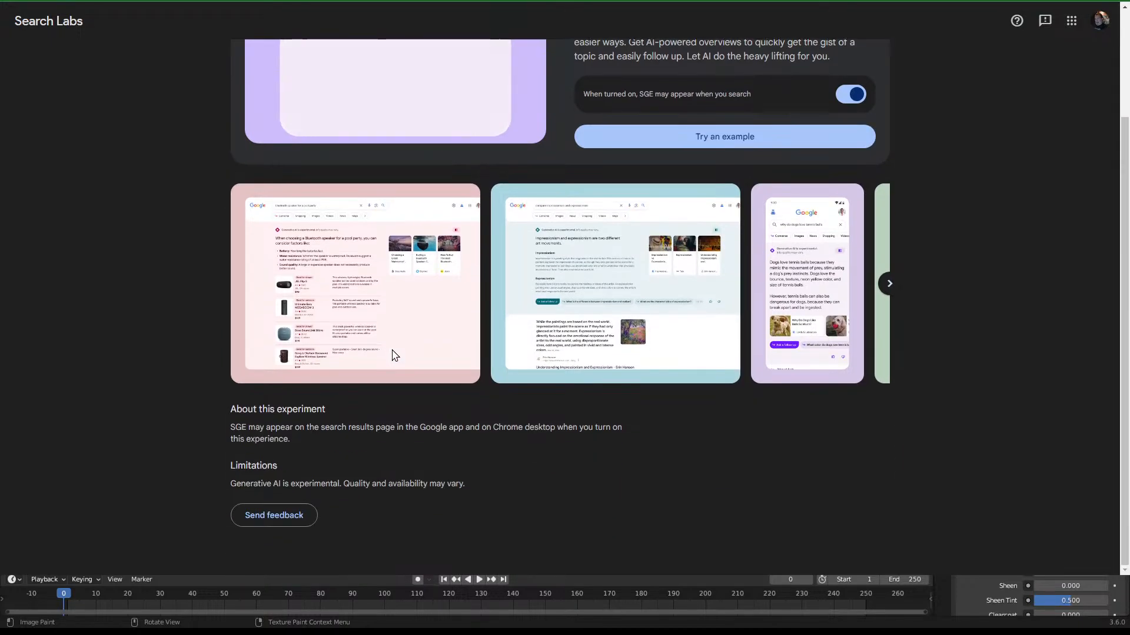
scroll(390, 356, up, 2)
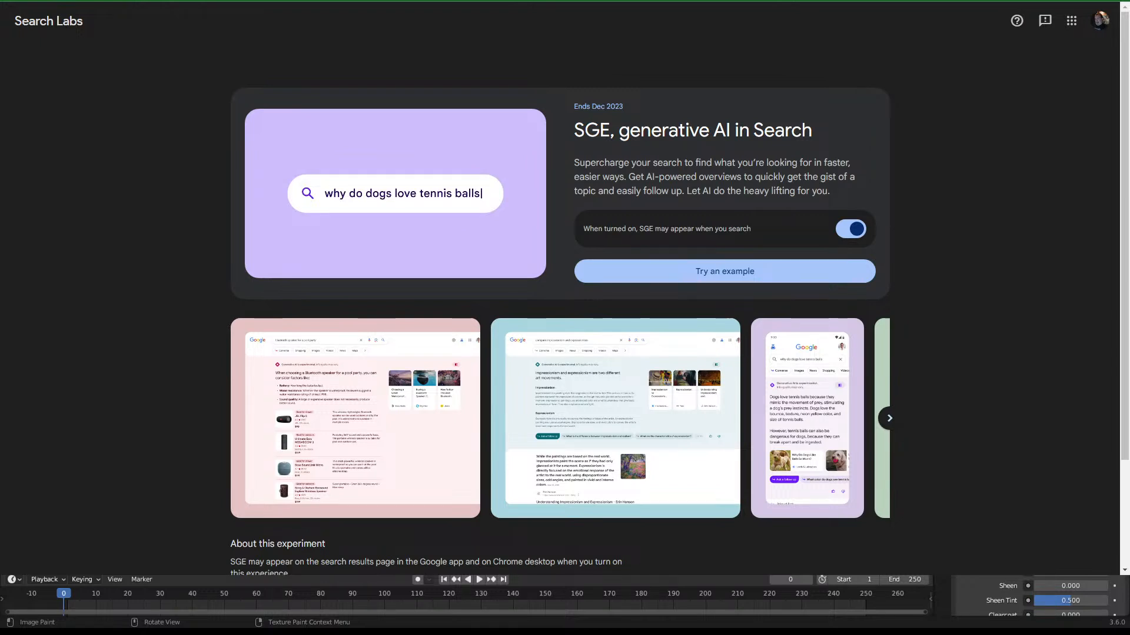
Go to google.com and search for "create an image of a screen shot of banjo kazooie fist fighting mario"
text(google.com)
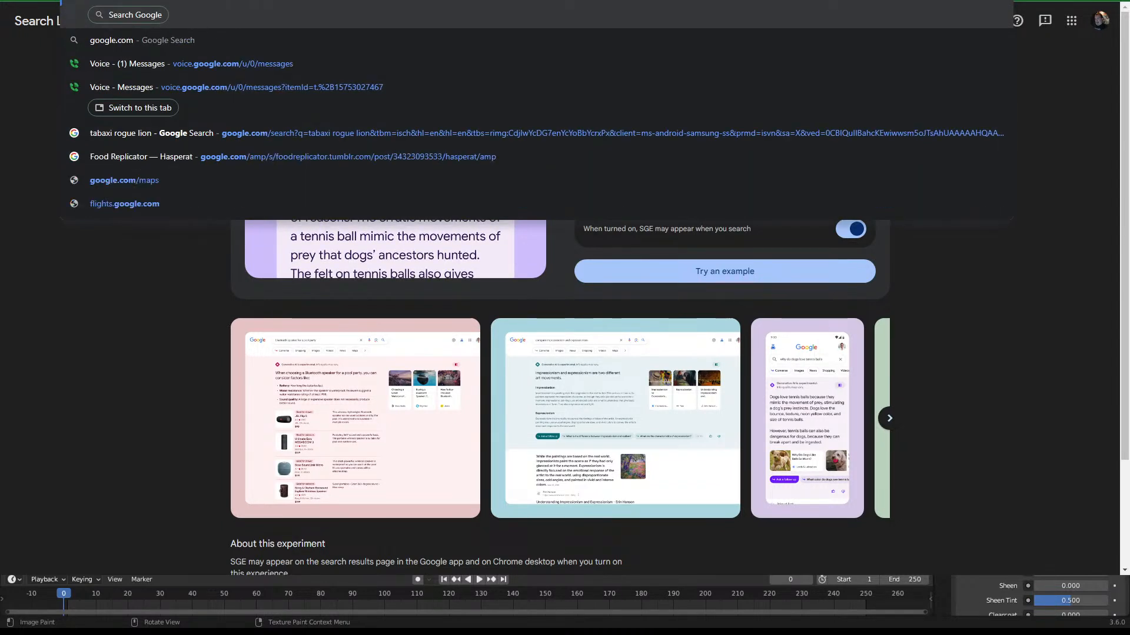
key(Return)
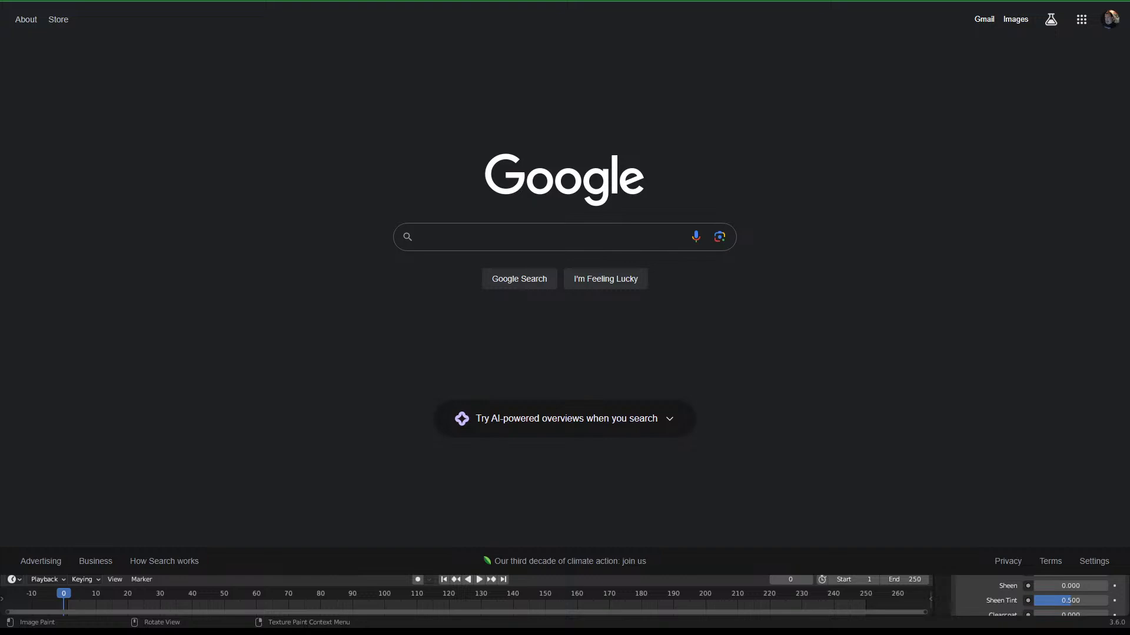
click(468, 236)
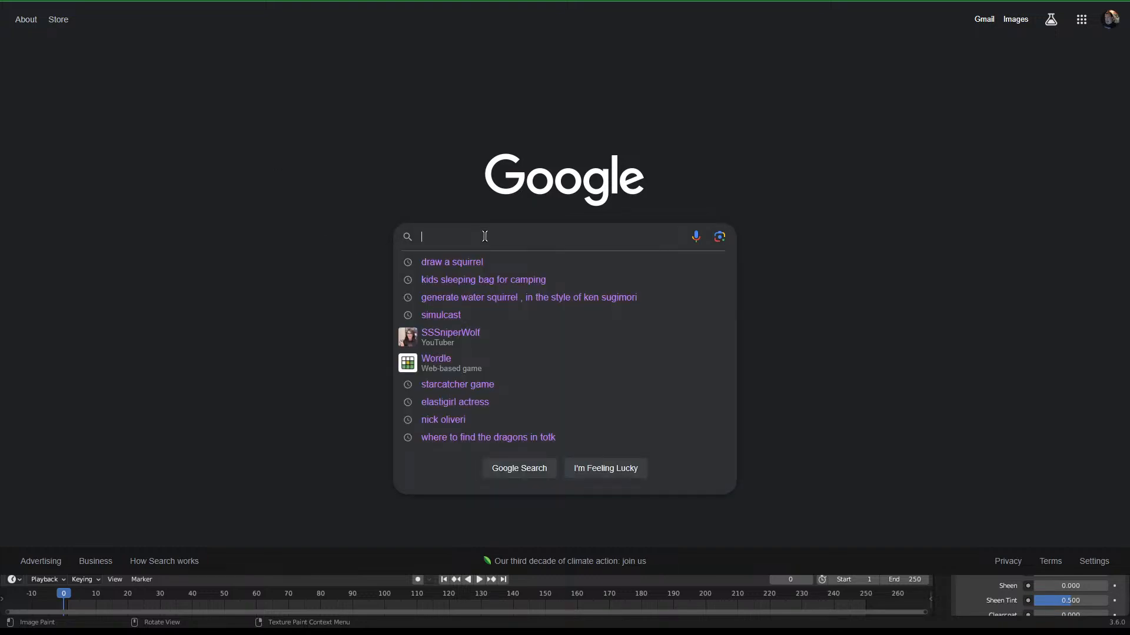
text(Create an)
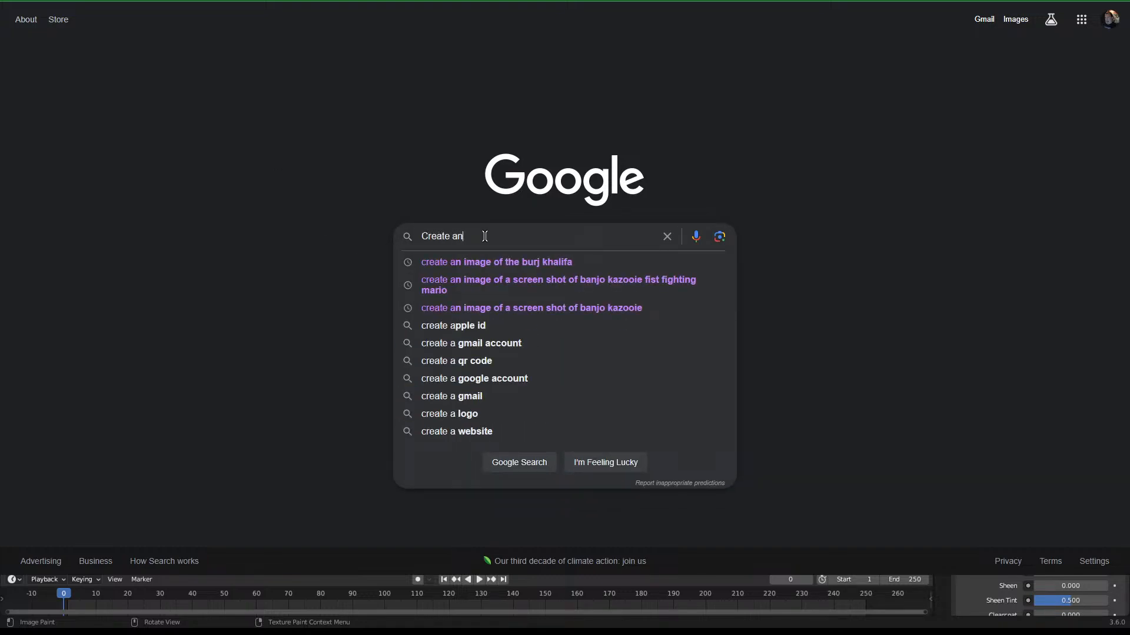
text(  image of)
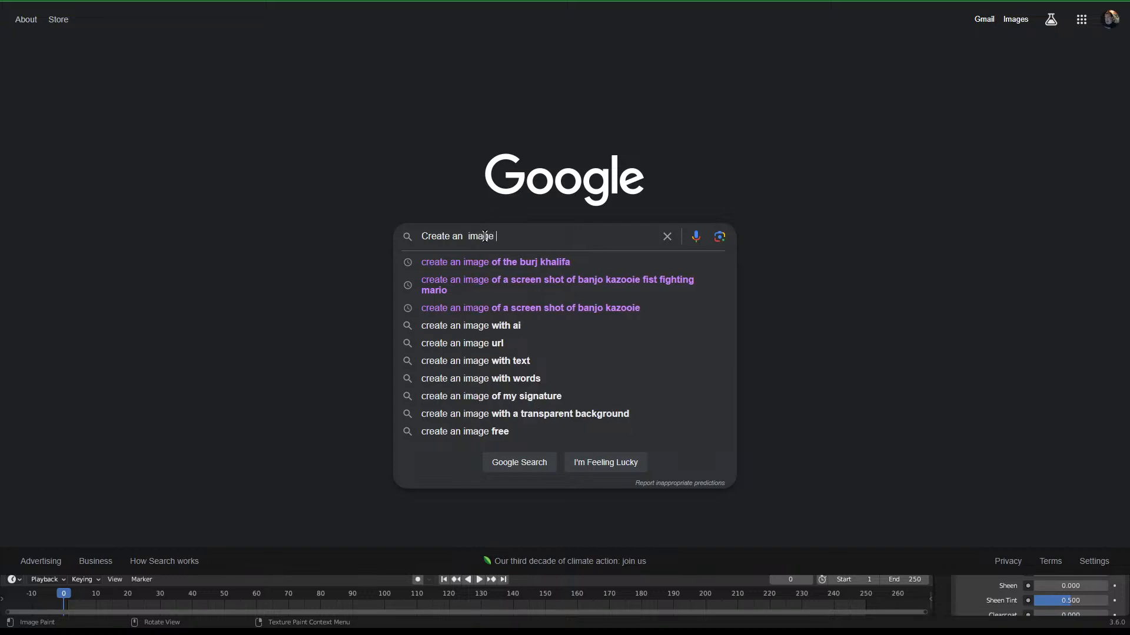
click(518, 284)
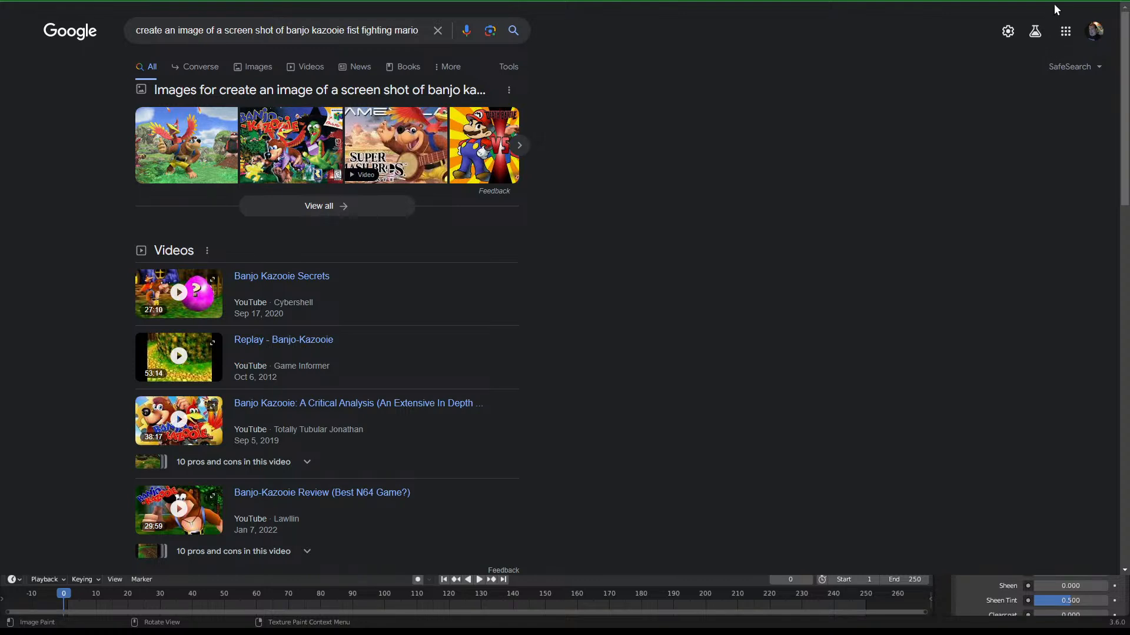
Repeat the Banjo-Kazooie and Mario image search from the Google home page and open the search tools for the results
click(84, 36)
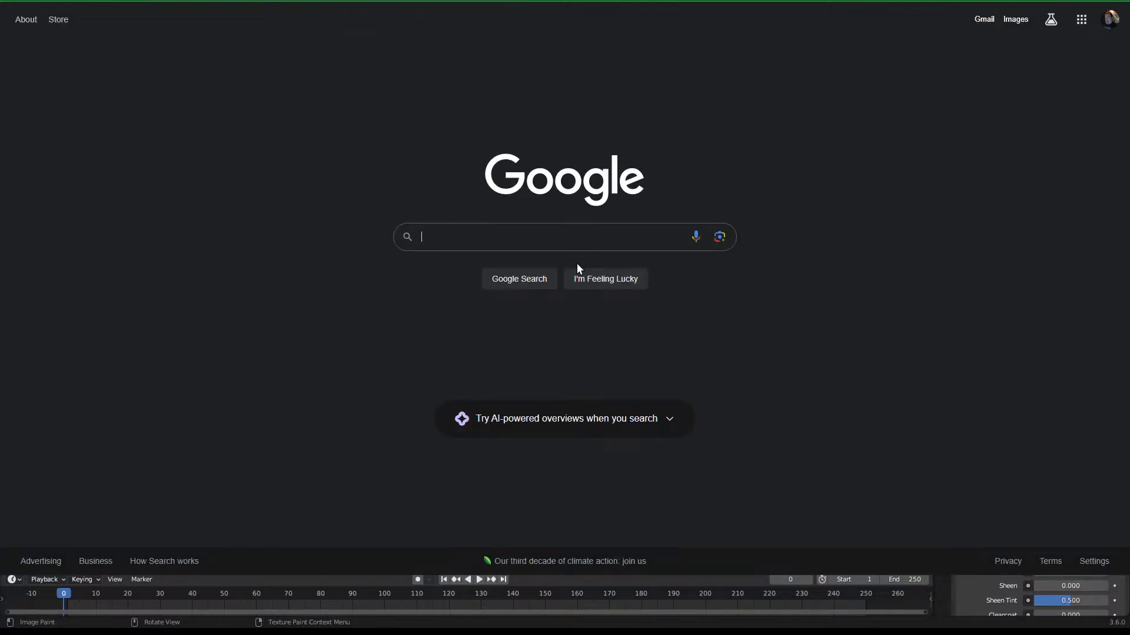
click(476, 236)
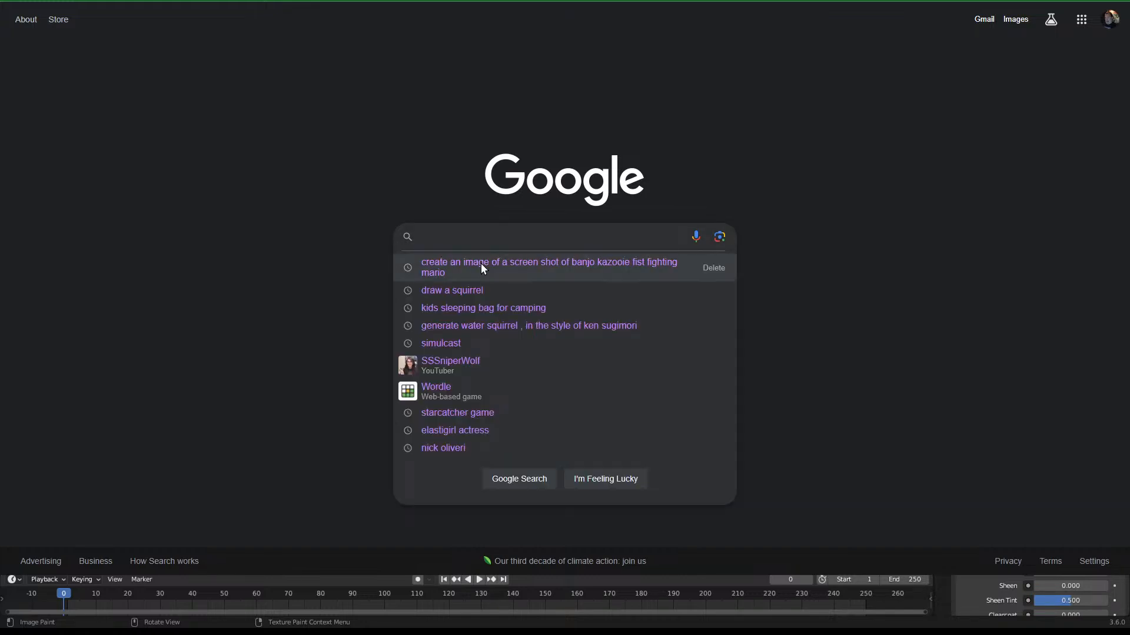
click(481, 263)
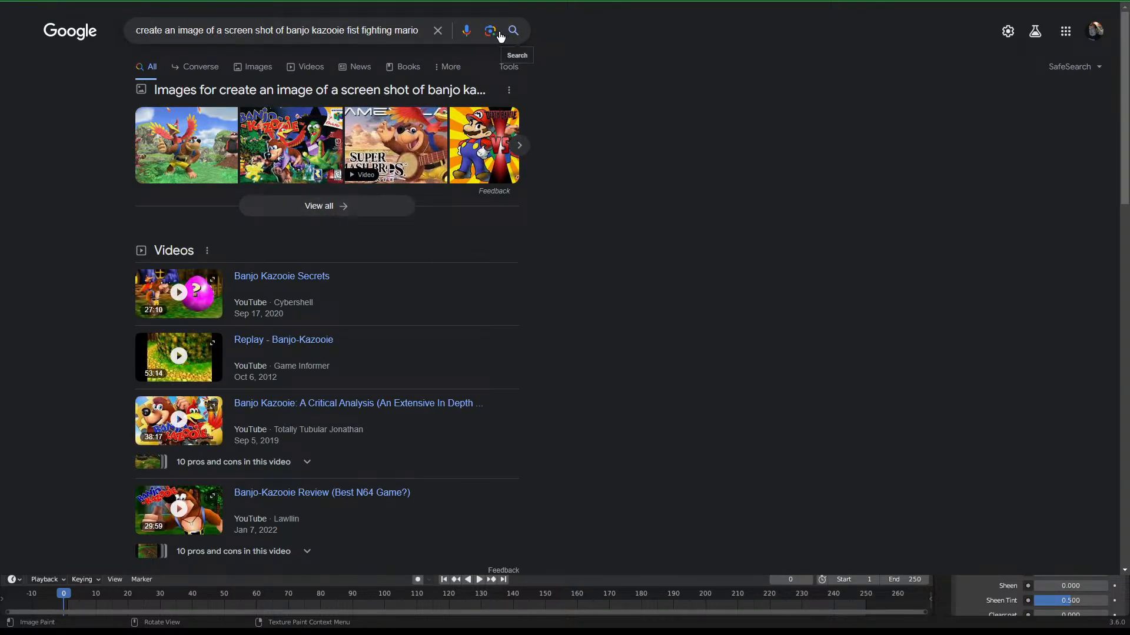
click(507, 70)
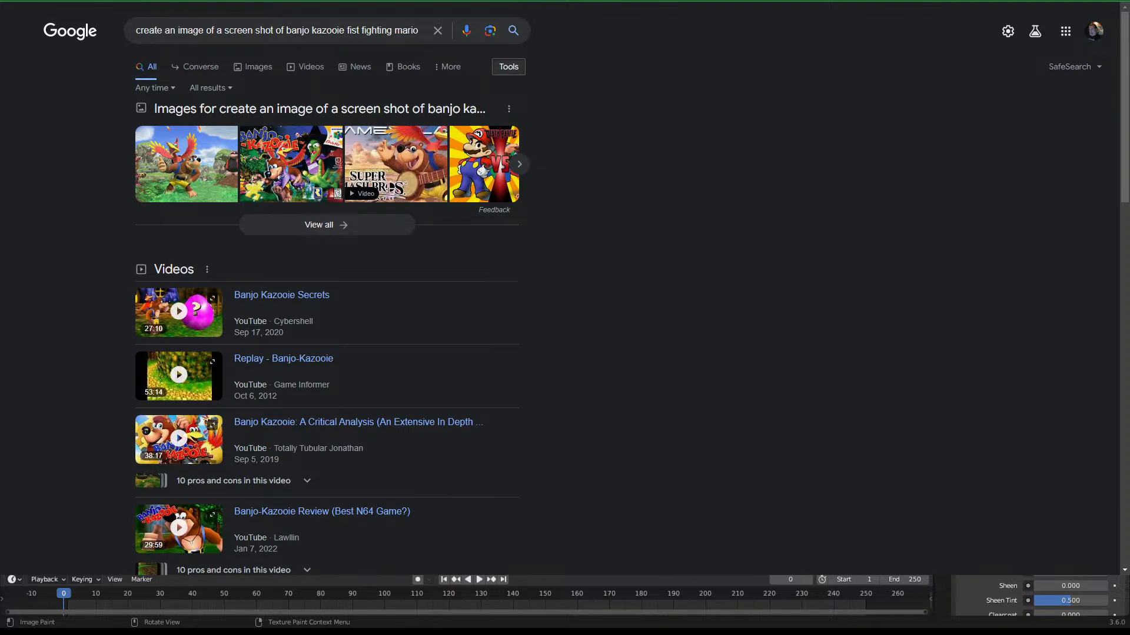
Check the livestream dashboard, then switch to Blender, open BounceTheRabbit.blend and examine the textured rabbit from several distances and angles
key(ctrl+Tab)
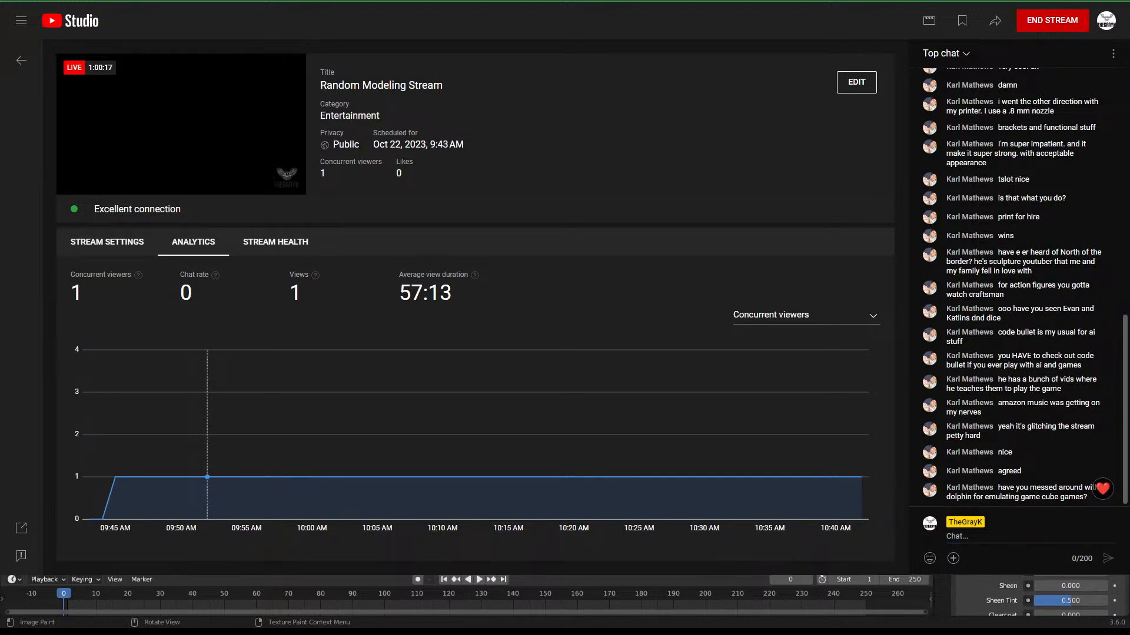
key(alt+Tab)
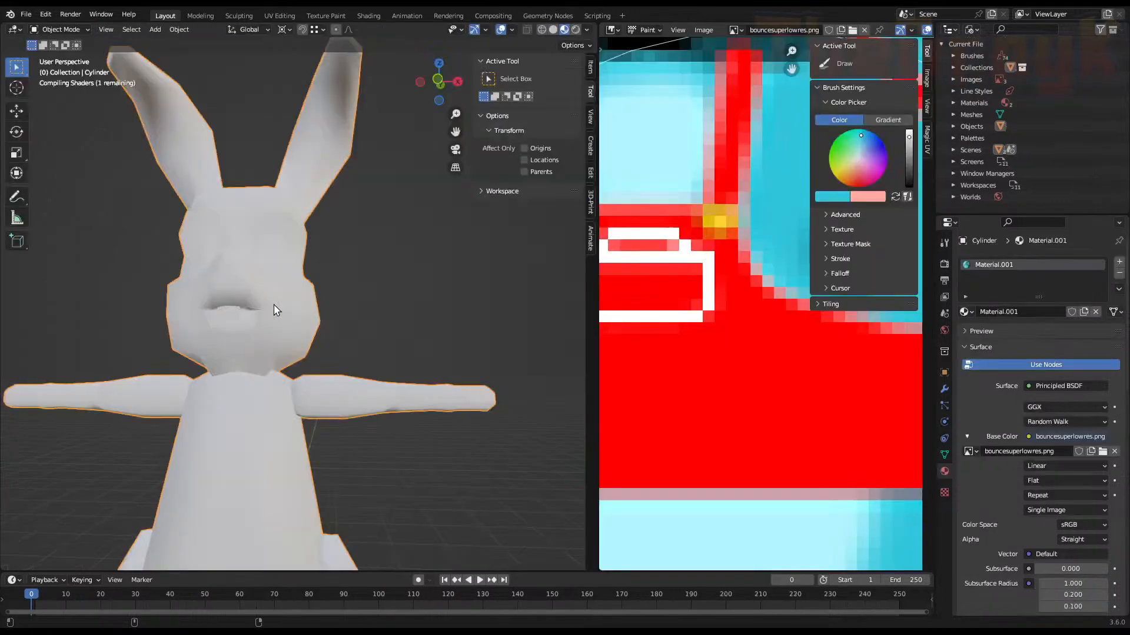
scroll(288, 345, down, 7)
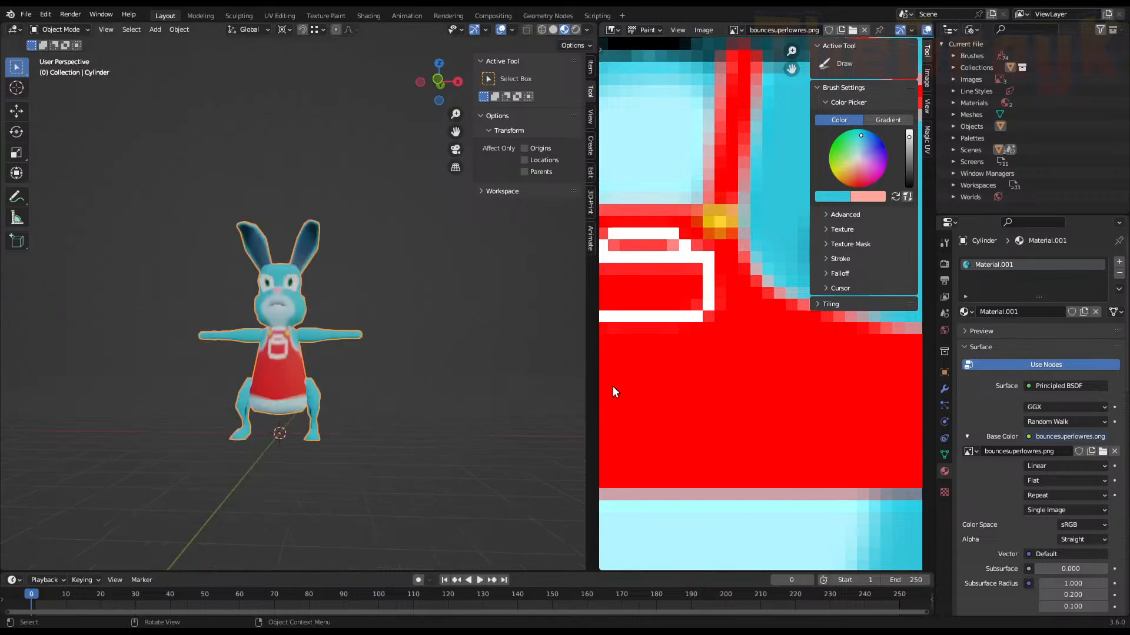
scroll(397, 401, up, 3)
scroll(325, 368, down, 2)
mouse_move(326, 368)
middle_down()
mouse_move(223, 383)
mouse_move(504, 383)
mouse_move(369, 394)
mouse_move(317, 386)
mouse_move(416, 361)
mouse_move(284, 386)
mouse_move(338, 373)
mouse_move(366, 351)
middle_up()
scroll(313, 384, up, 3)
scroll(289, 412, down, 3)
scroll(346, 370, up, 2)
scroll(284, 386, up, 6)
scroll(366, 350, down, 6)
scroll(314, 377, down, 6)
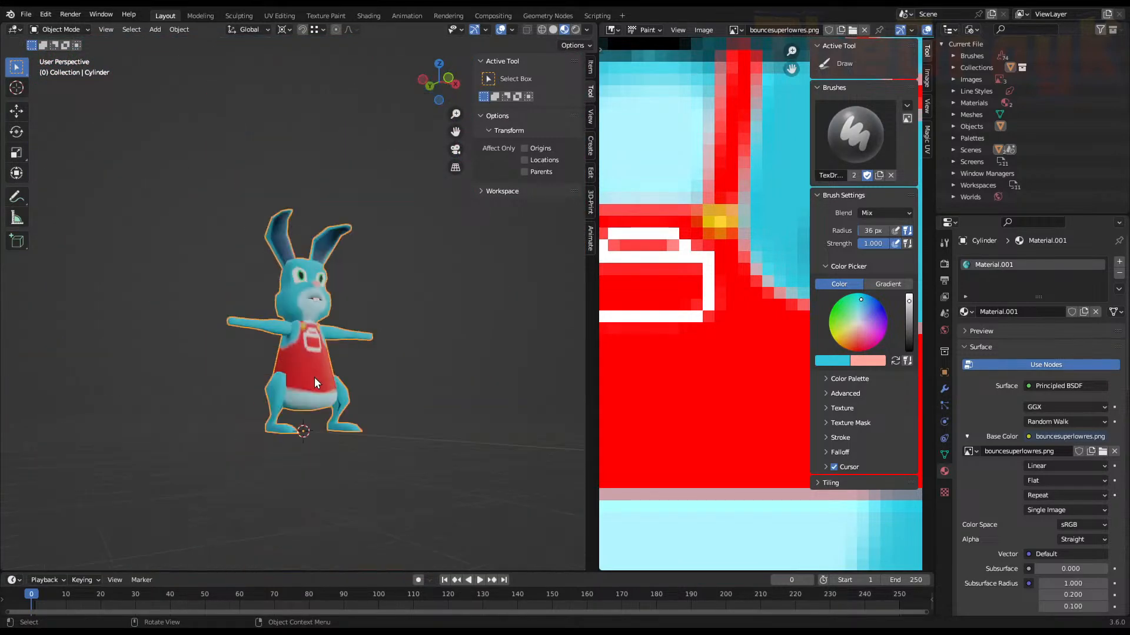
Examine the rabbit's face and red outfit up close and view the full bouncesuperlowres.png texture layout
middle_drag(314, 379, 336, 367)
scroll(323, 431, up, 6)
scroll(394, 394, up, 5)
scroll(278, 389, down, 6)
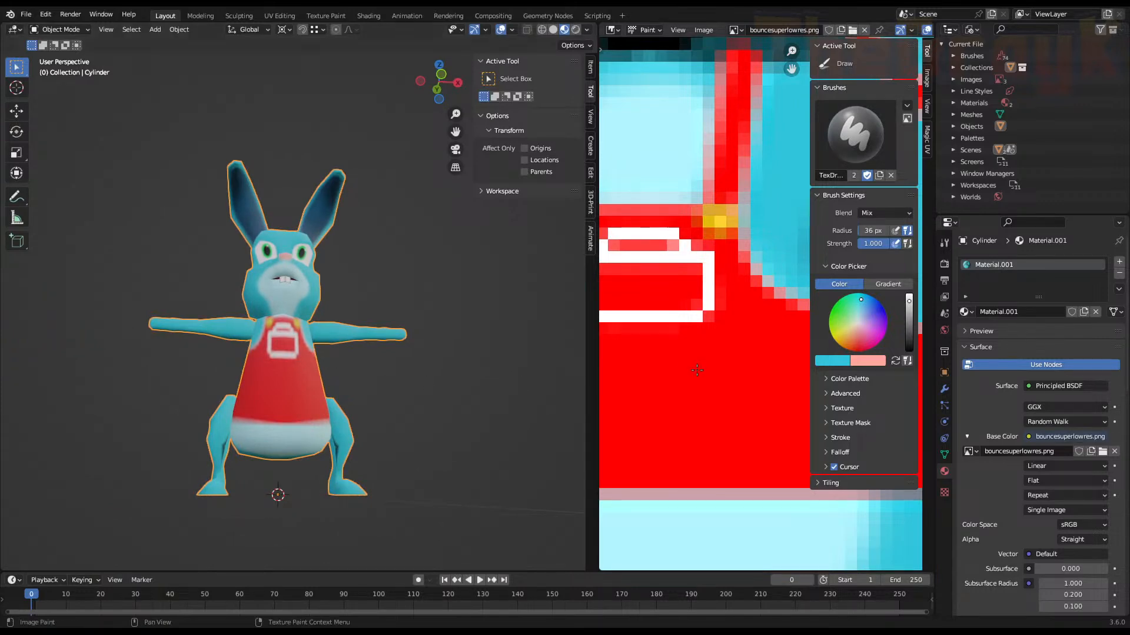
scroll(708, 360, down, 4)
scroll(708, 360, down, 4)
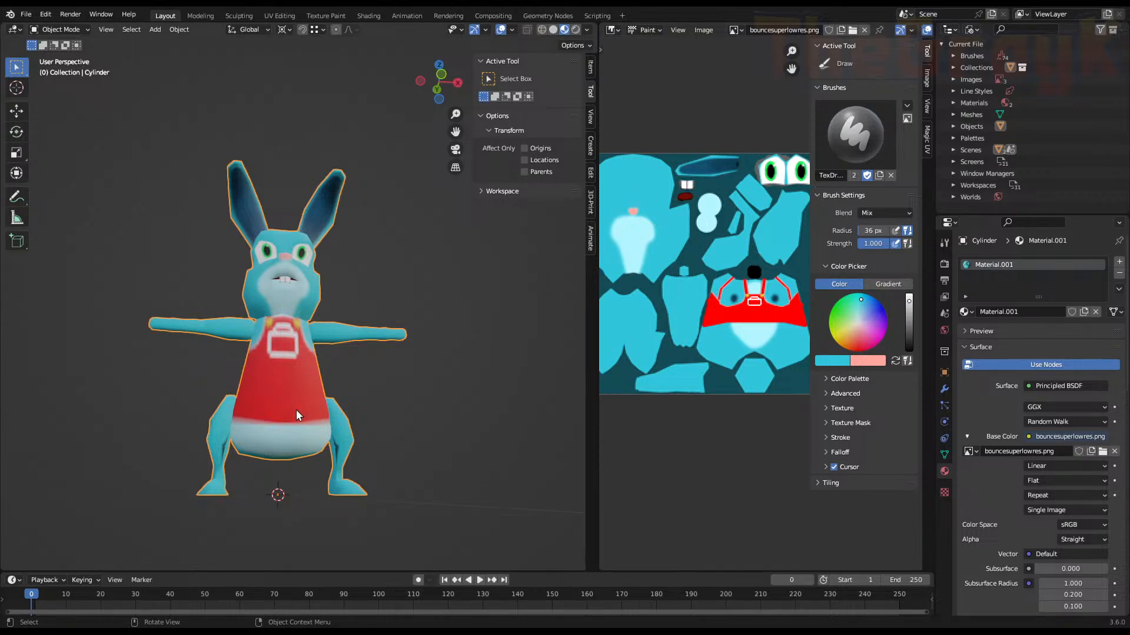
middle_drag(313, 397, 376, 403)
scroll(202, 409, up, 5)
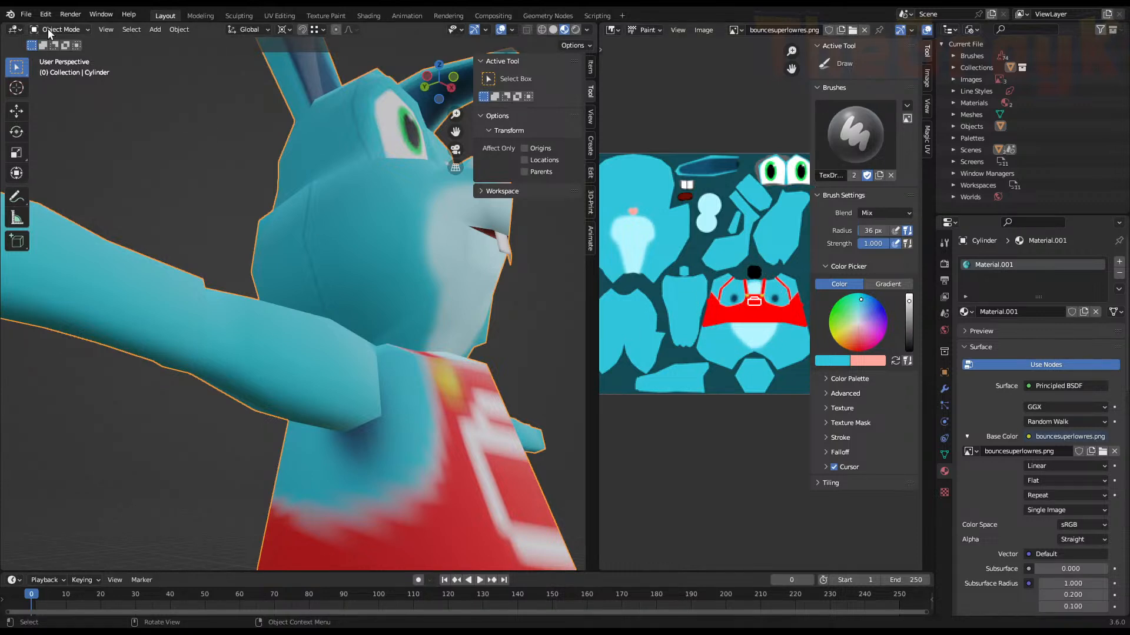
Check the livestream dashboard again, open the Blender scene with the boat and dock, and examine its terrain from outside the camera view
click(27, 14)
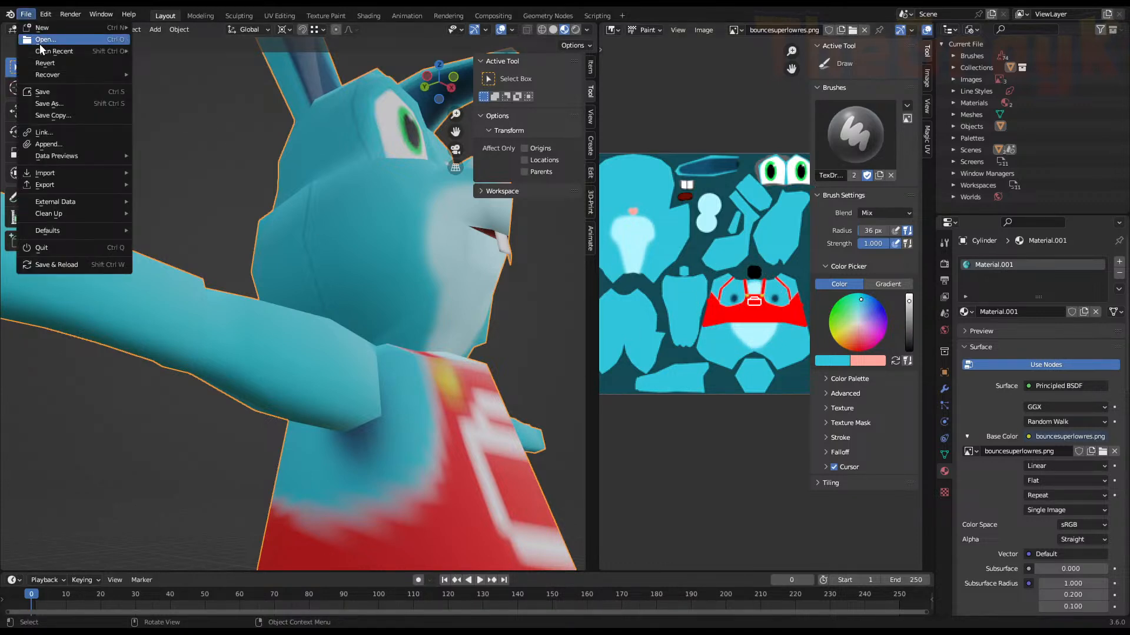
key(Escape)
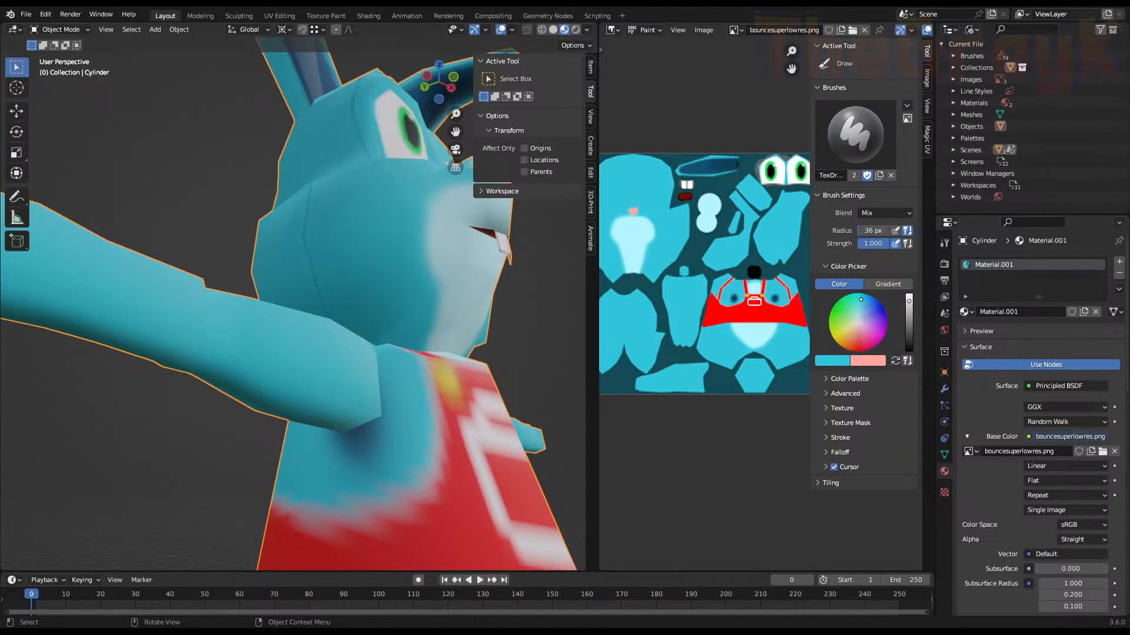
key(alt+Tab)
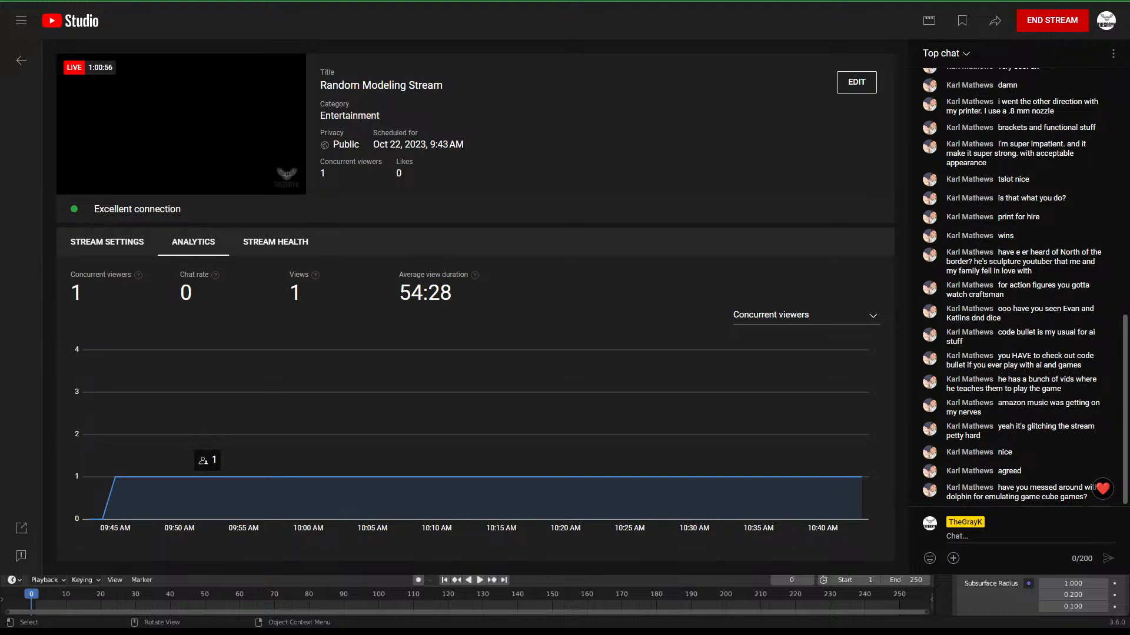
key(alt+Tab)
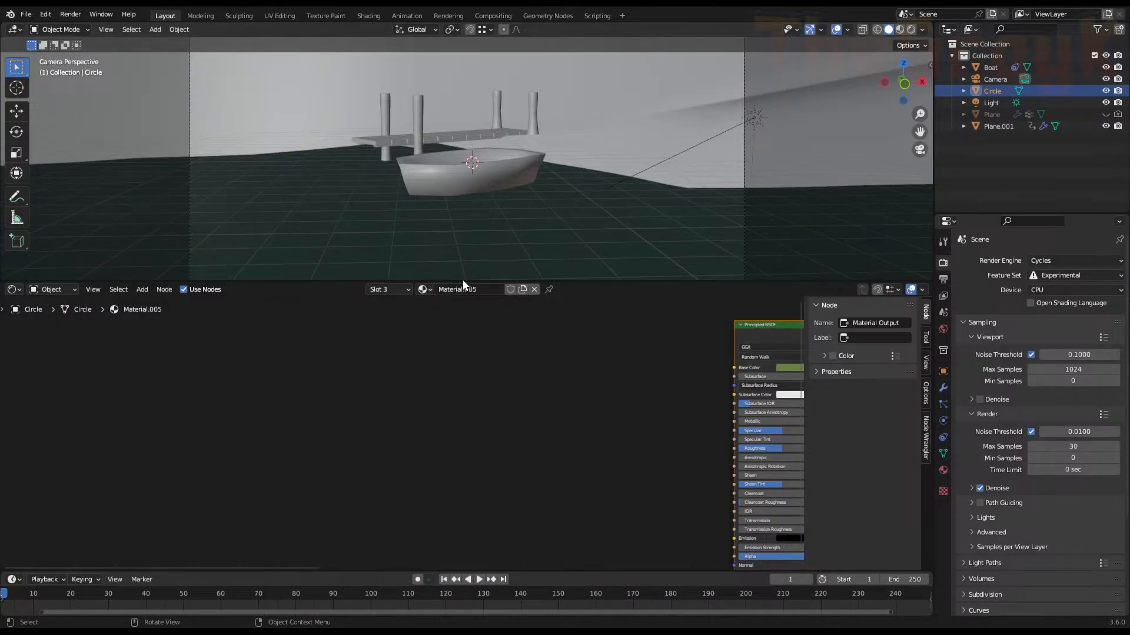
middle_drag(512, 203, 416, 181)
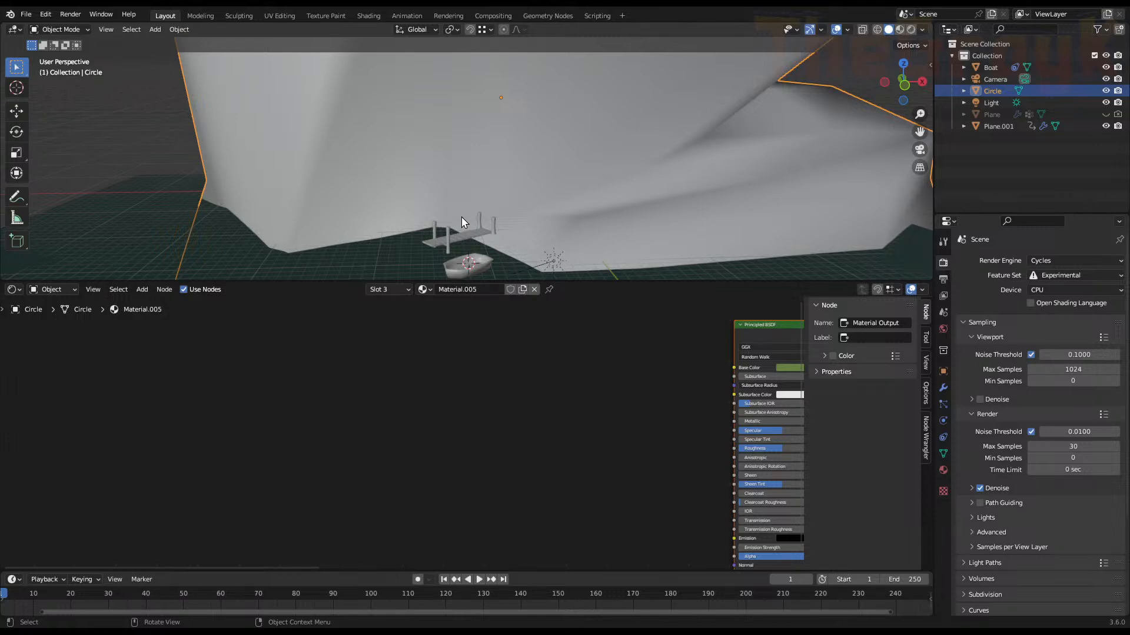
middle_drag(463, 217, 462, 250)
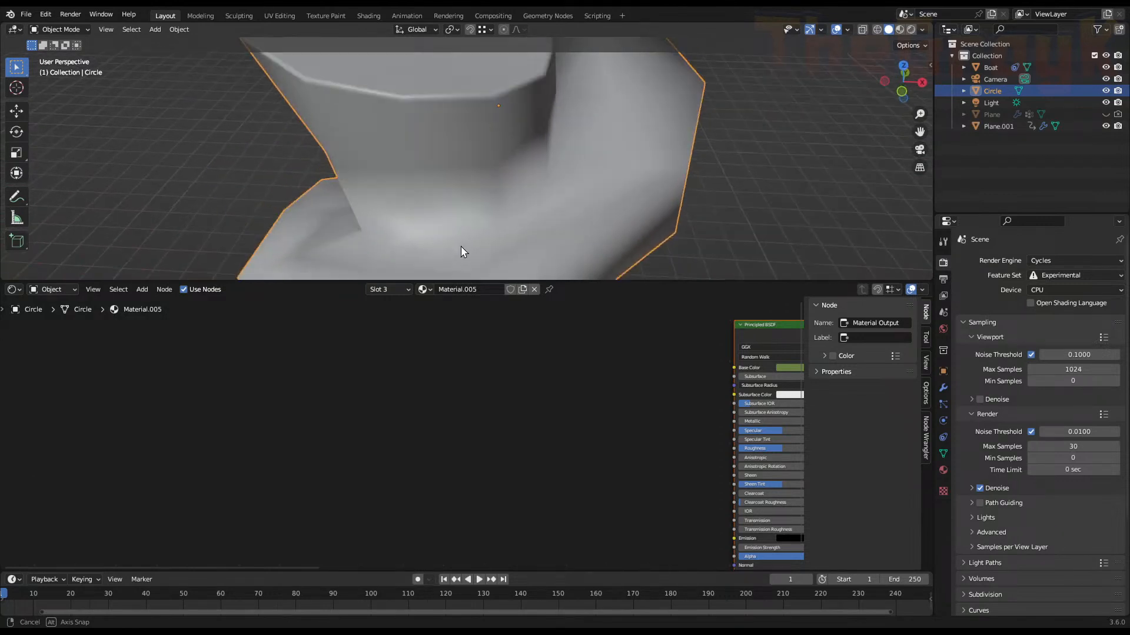
scroll(463, 252, down, 3)
scroll(465, 234, up, 2)
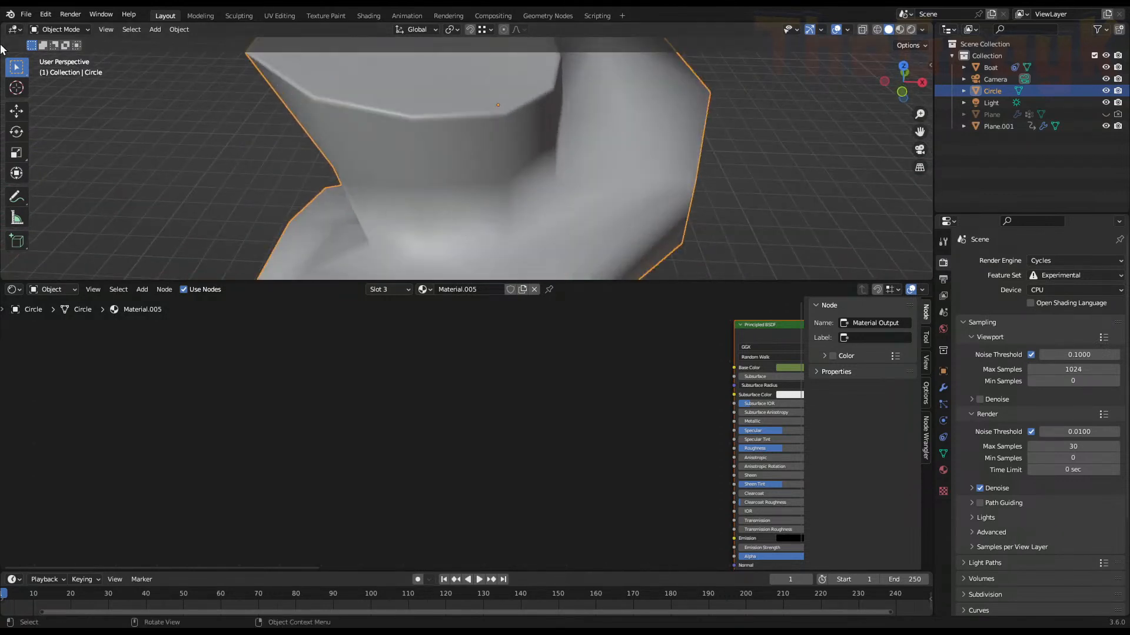
Open Little store.blend, switch the viewport to Rendered shading and examine the store, parked cars and sign
click(26, 13)
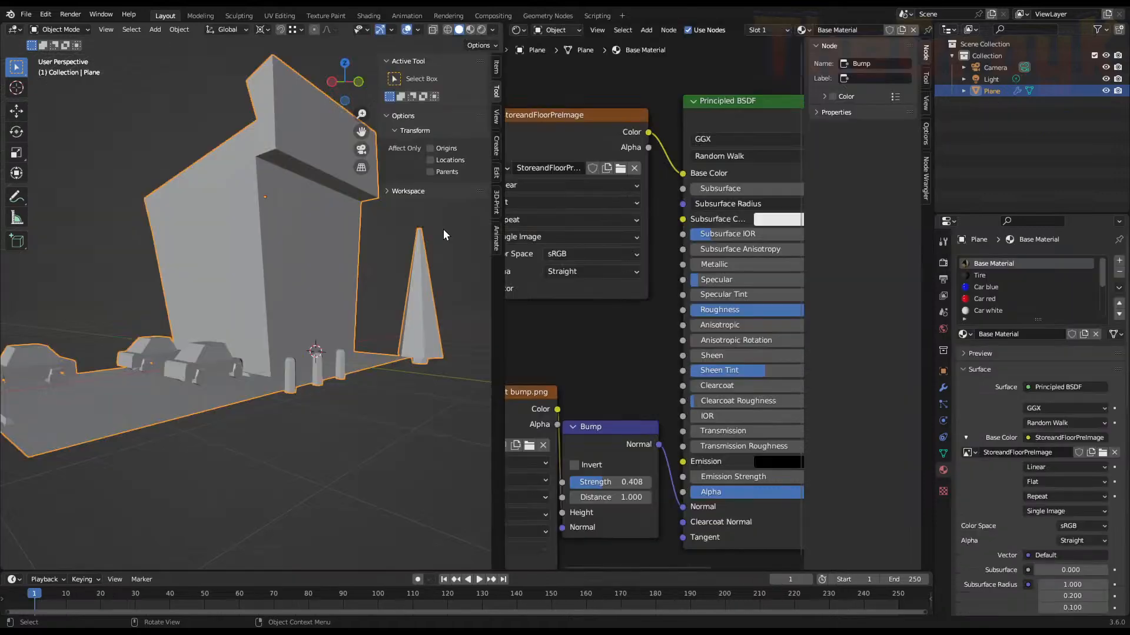
middle_drag(443, 229, 325, 318)
key(z)
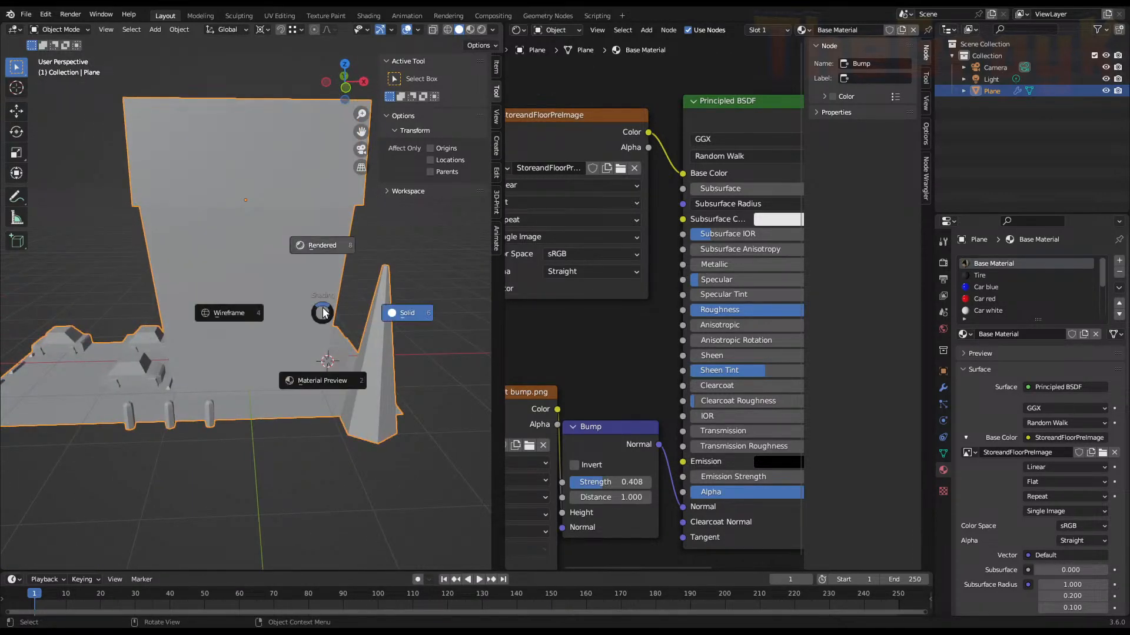
click(943, 261)
key(z)
click(235, 254)
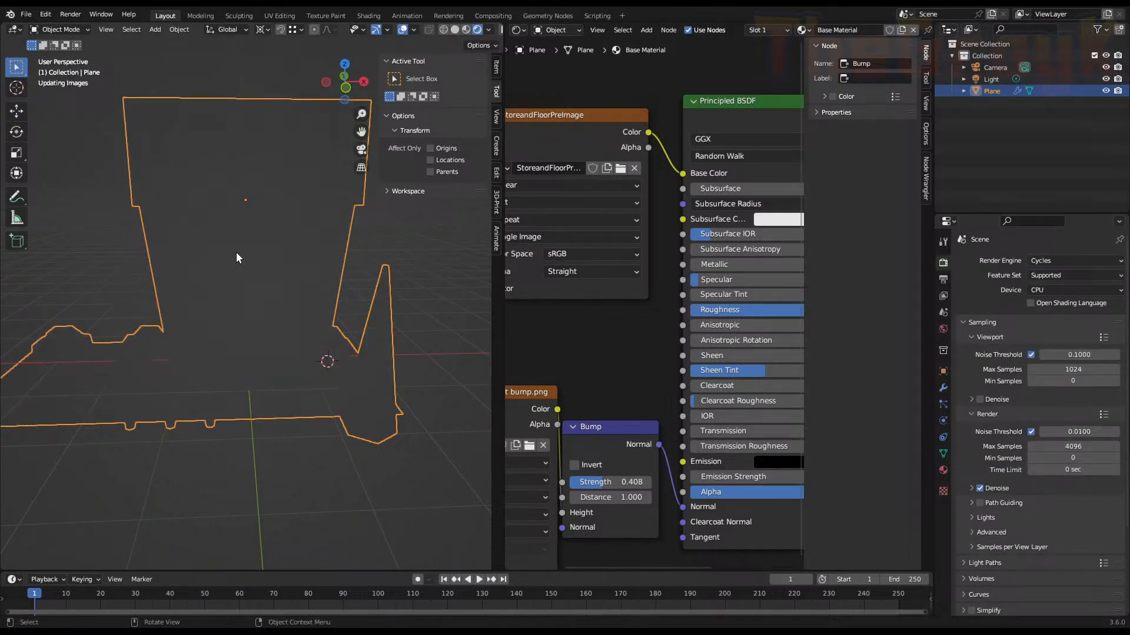
scroll(249, 307, down, 2)
middle_drag(248, 307, 309, 323)
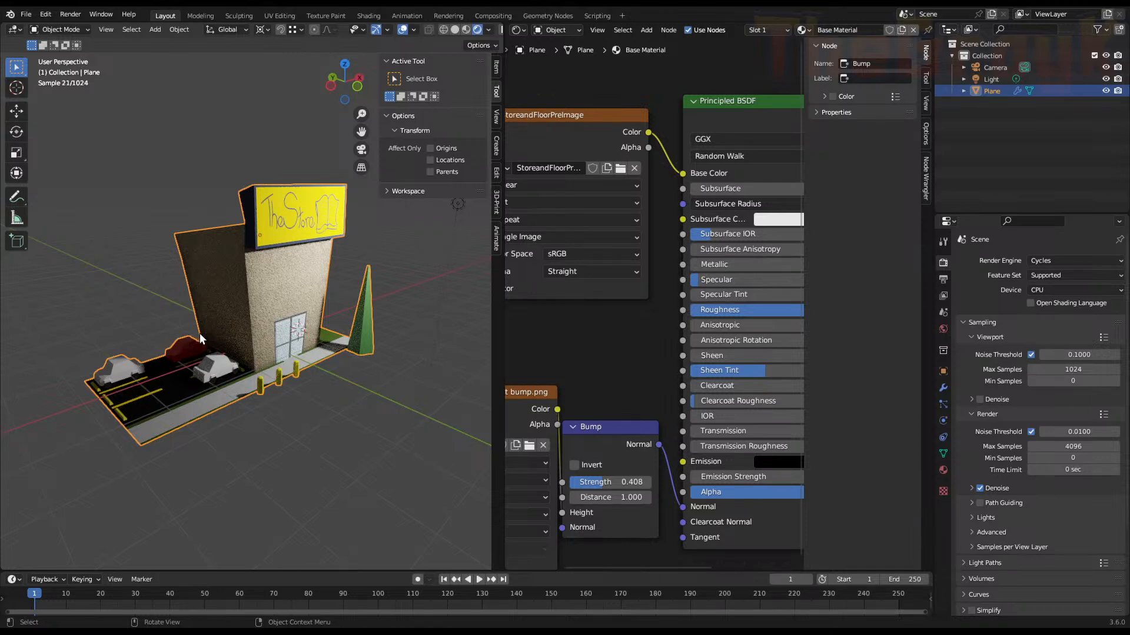
key(z)
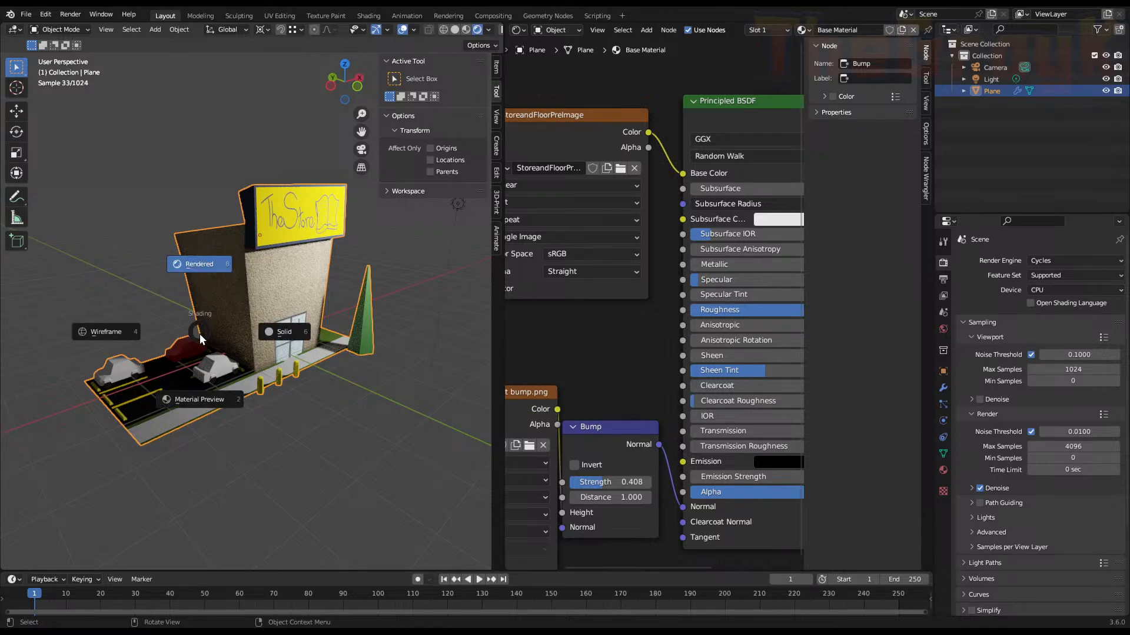
key(Escape)
Open the recent file with the cooking station and examine the CookingStation object in the viewport and the scene collection
click(25, 13)
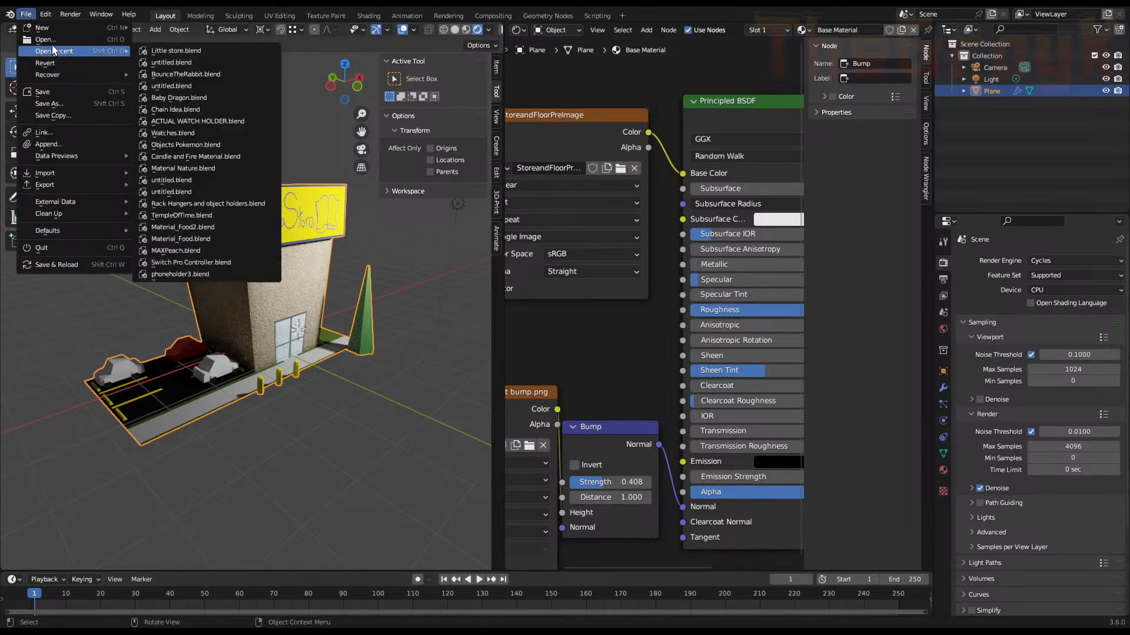
key(Escape)
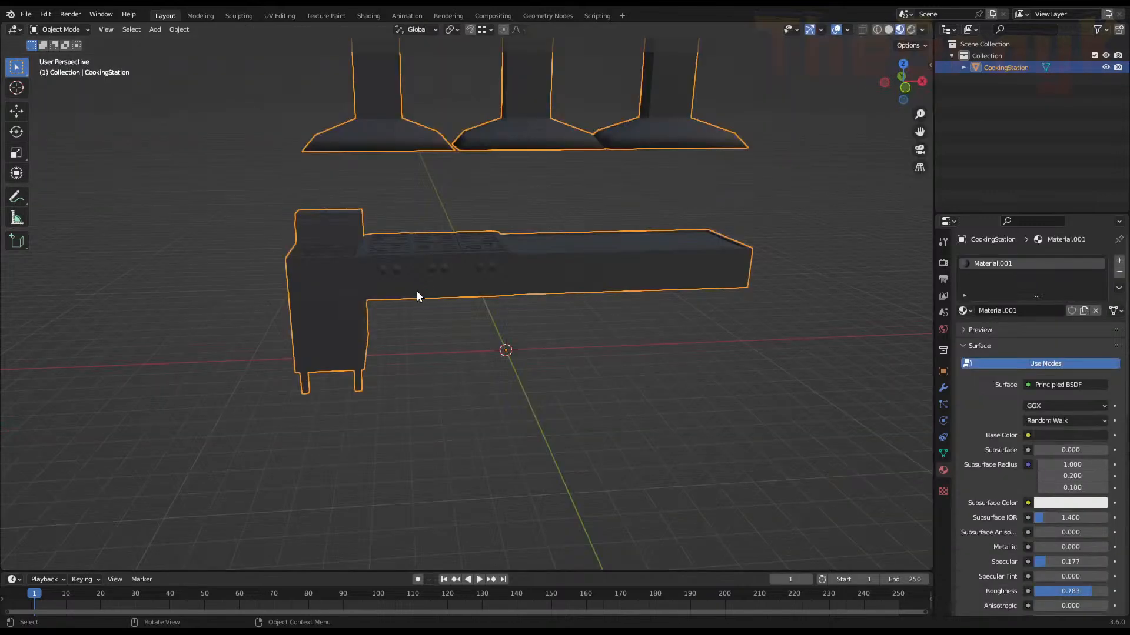
scroll(405, 300, down, 6)
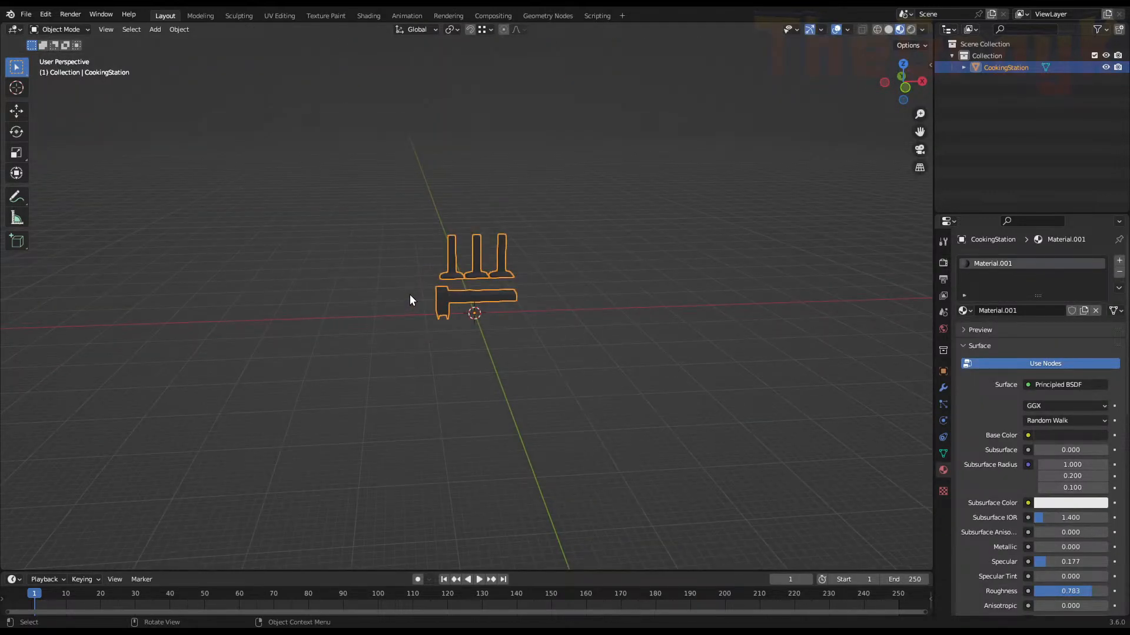
scroll(409, 296, up, 3)
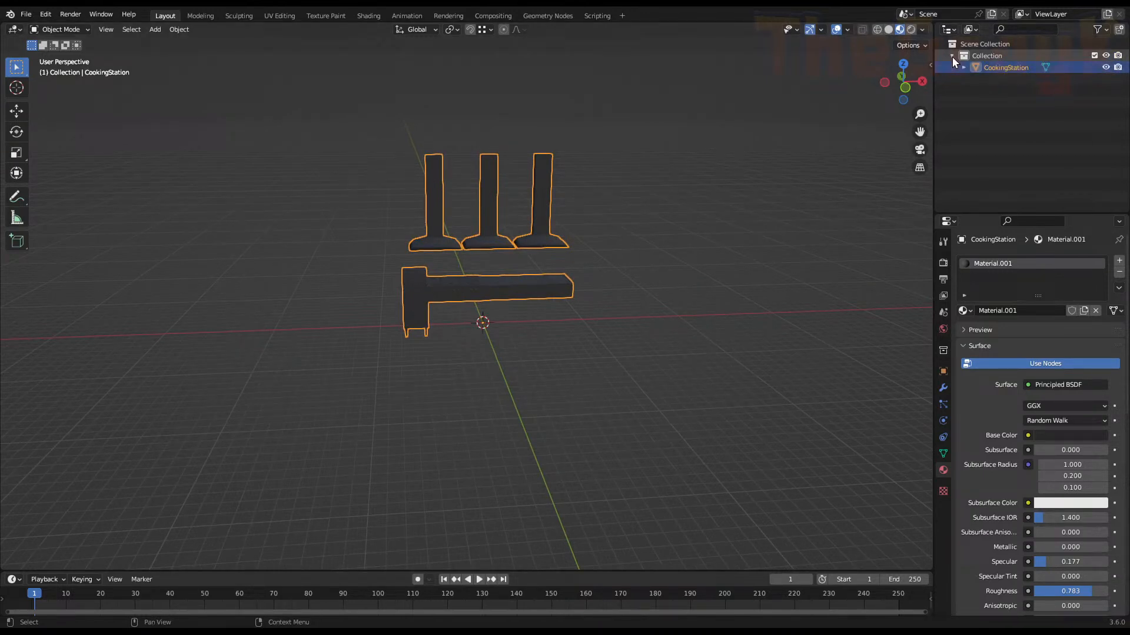
click(979, 56)
click(981, 67)
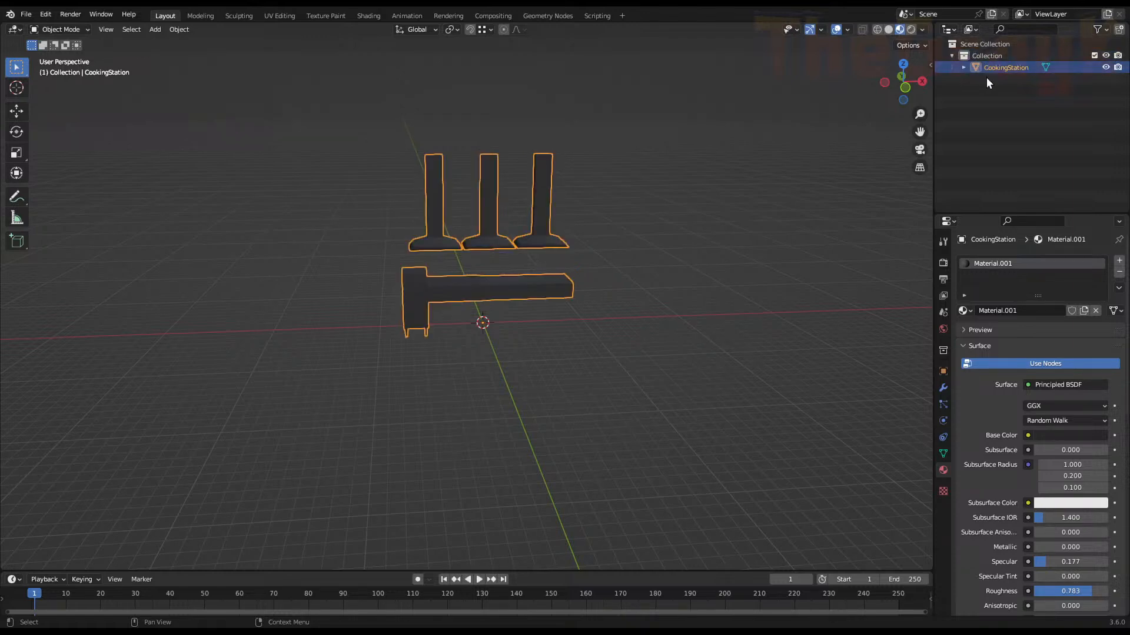
click(986, 77)
click(989, 68)
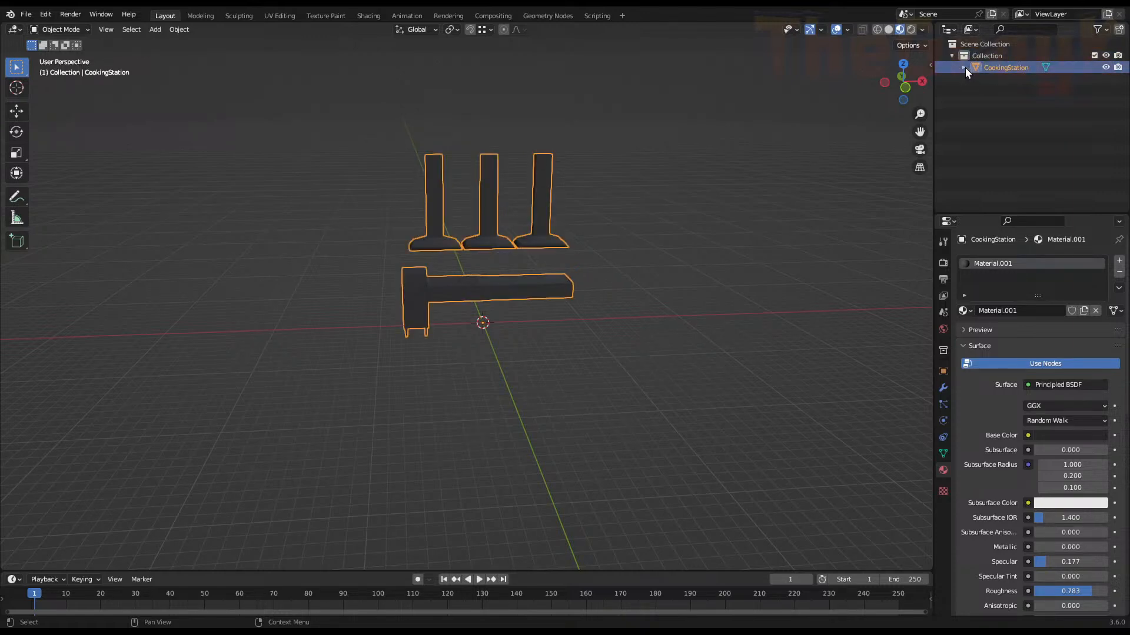
Examine the CookingStation object in the scene collection and view its counter and range hoods from several angles
click(965, 67)
click(965, 67)
click(965, 57)
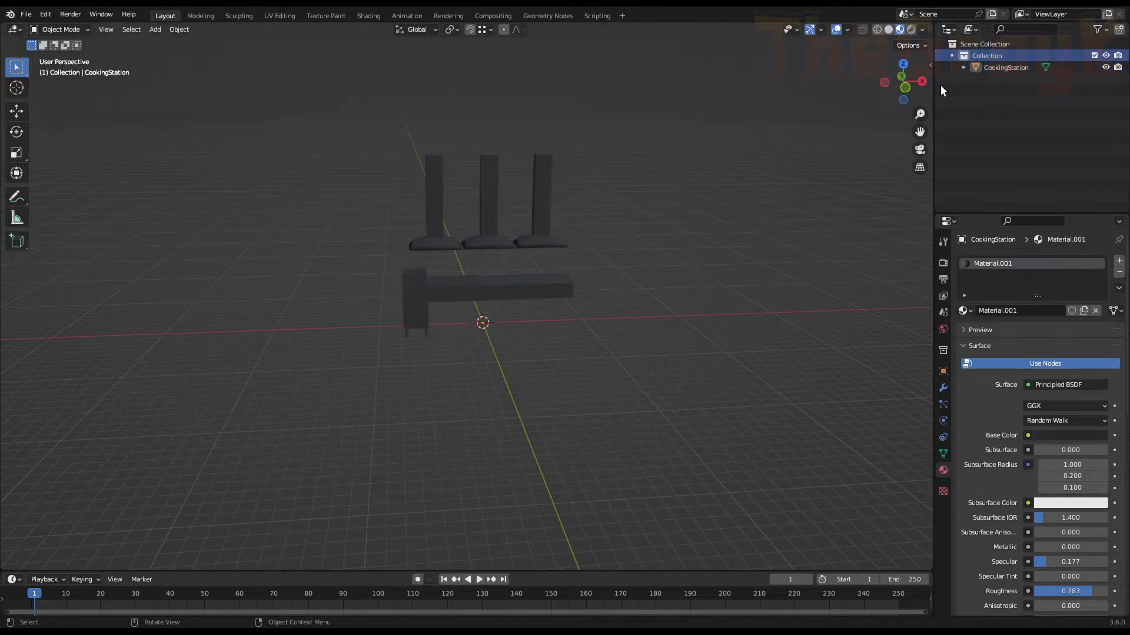
middle_drag(530, 223, 836, 254)
scroll(383, 297, up, 6)
middle_drag(400, 295, 450, 278)
scroll(501, 295, up, 7)
scroll(546, 297, down, 7)
scroll(546, 297, down, 5)
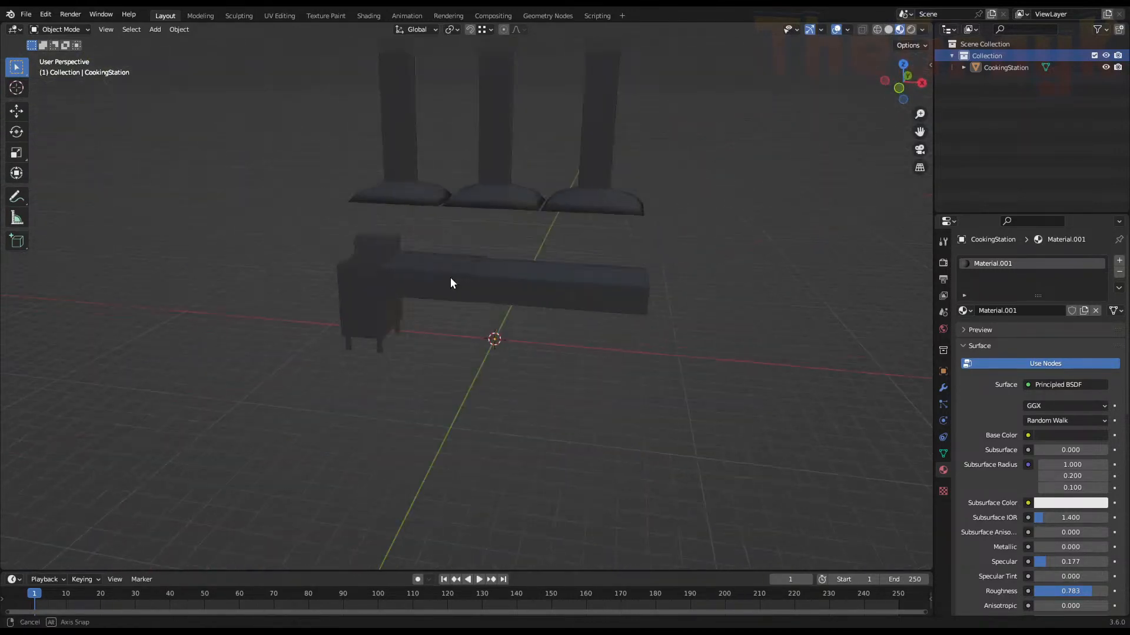
key(z)
key(Escape)
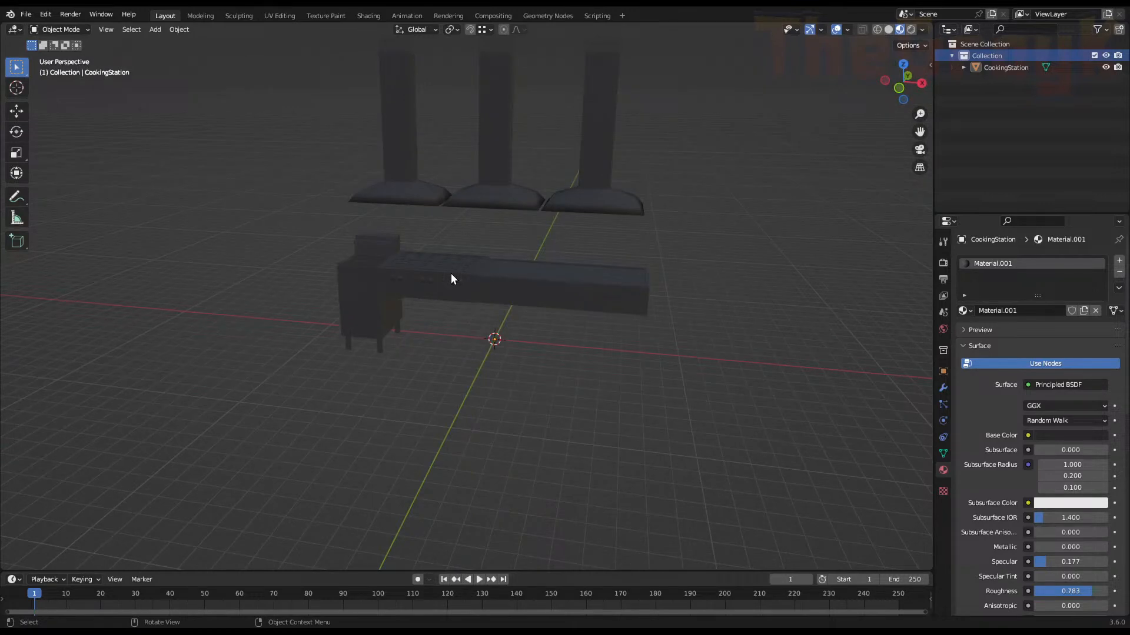
Isolate the CookingStation object in local view, restore the full scene and check the surrounding space around the model
click(471, 277)
key(KP_Decimal)
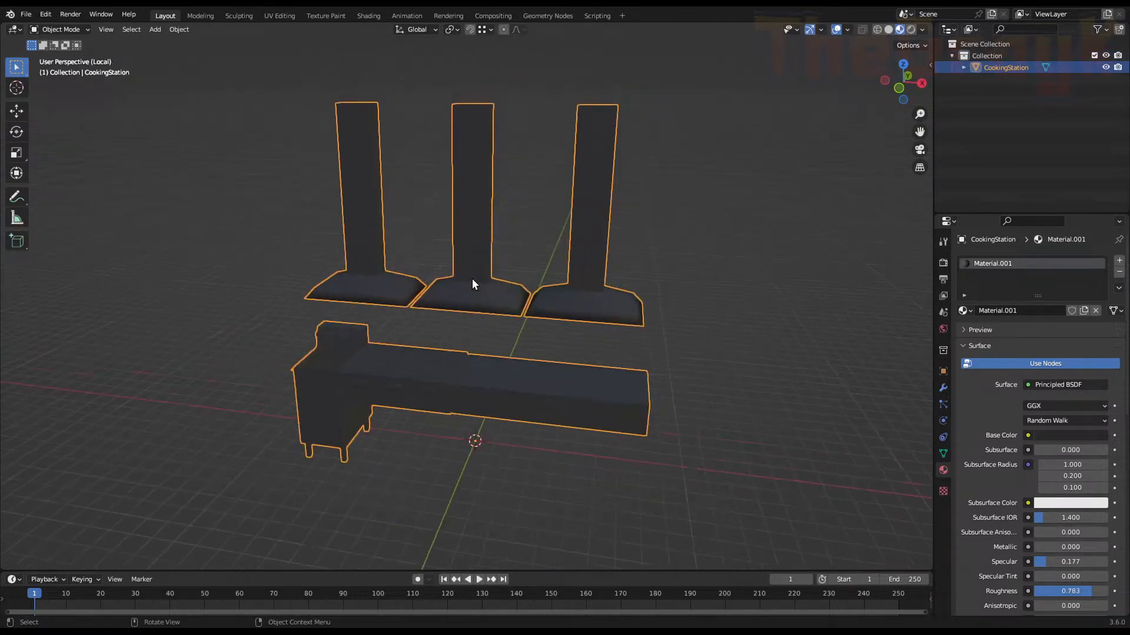
key(Home)
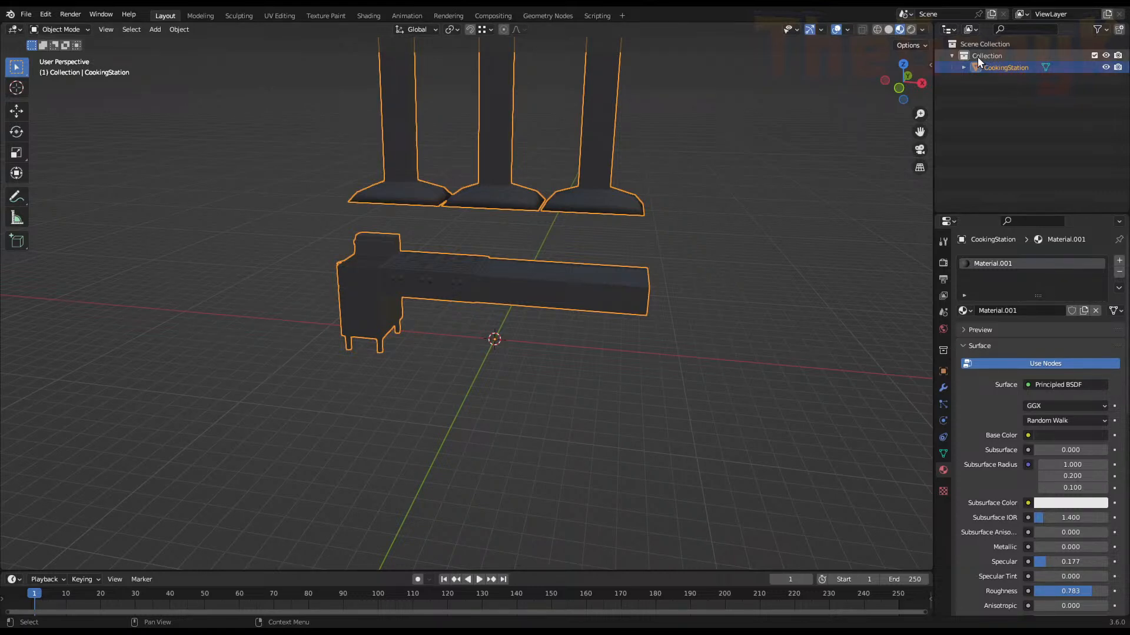
click(954, 45)
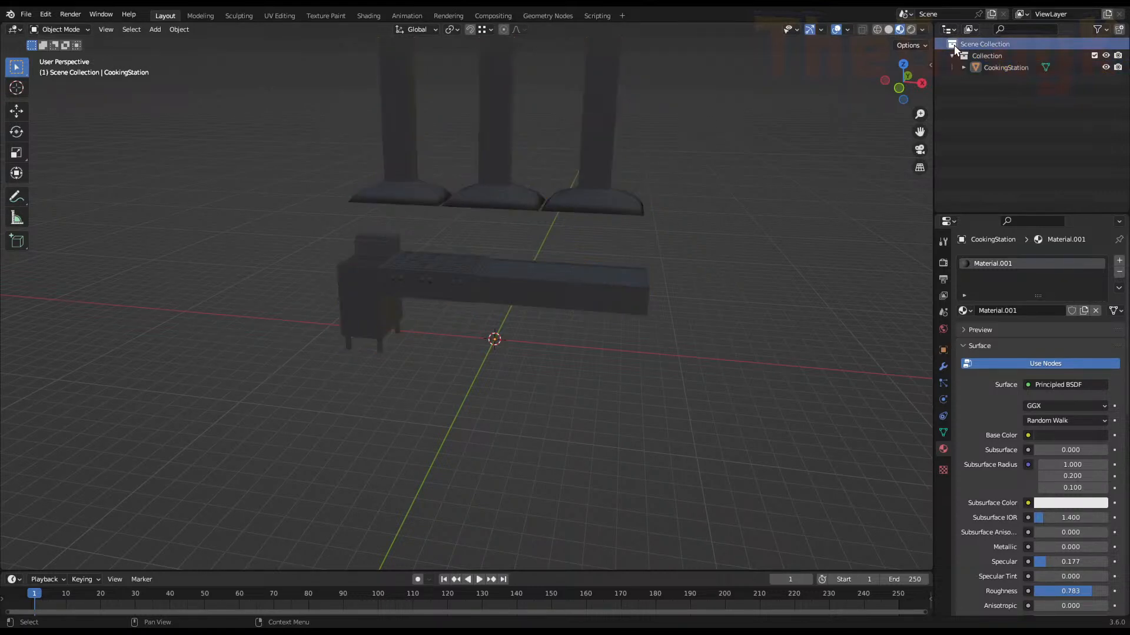
scroll(449, 354, down, 5)
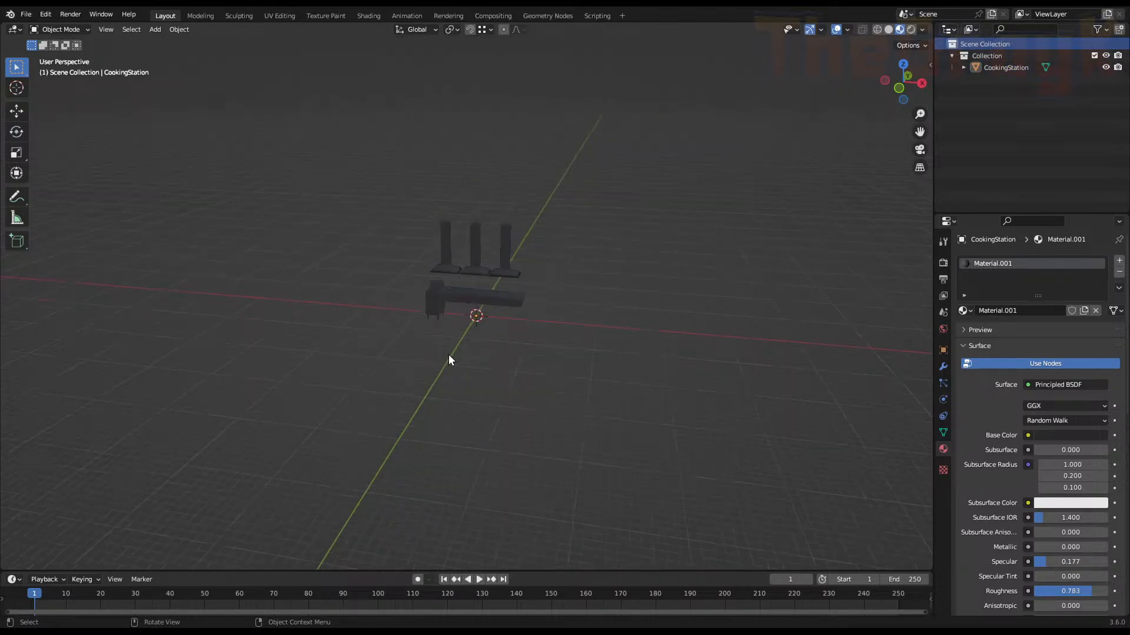
scroll(449, 353, down, 2)
scroll(451, 348, up, 6)
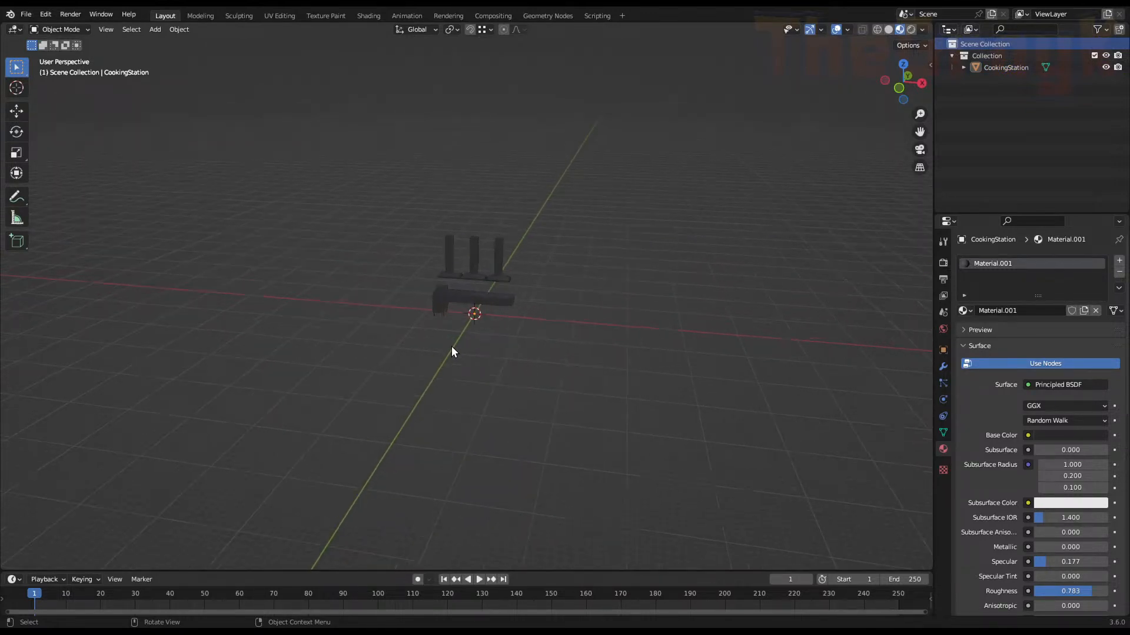
scroll(452, 351, up, 2)
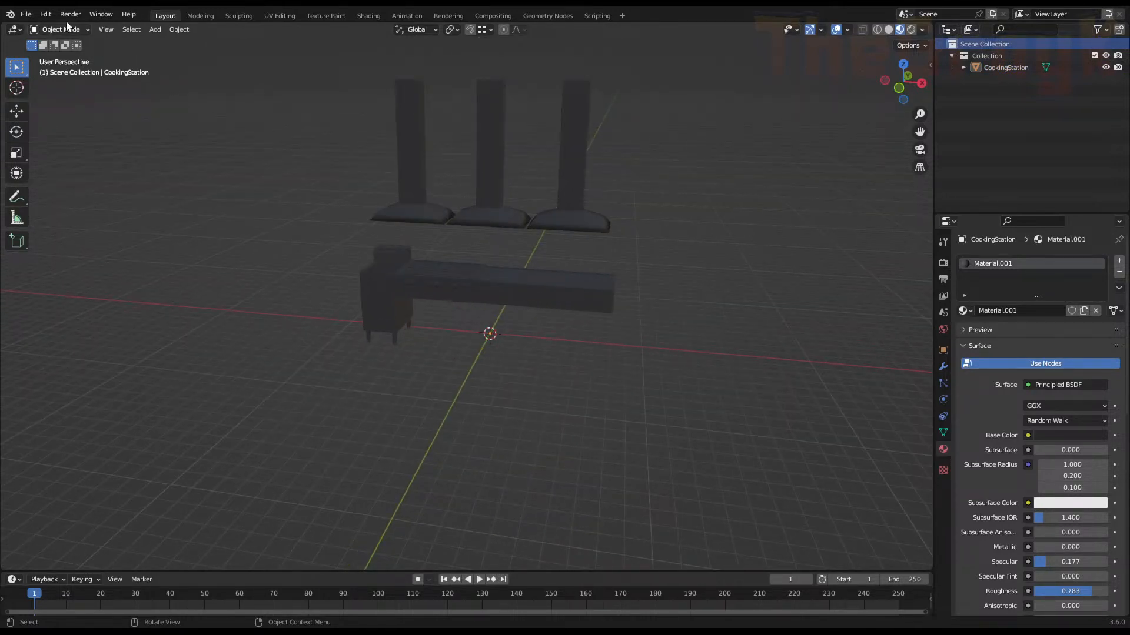
Open the convenience store Blender file without saving the changes to CookingStation.blend
click(27, 14)
click(35, 39)
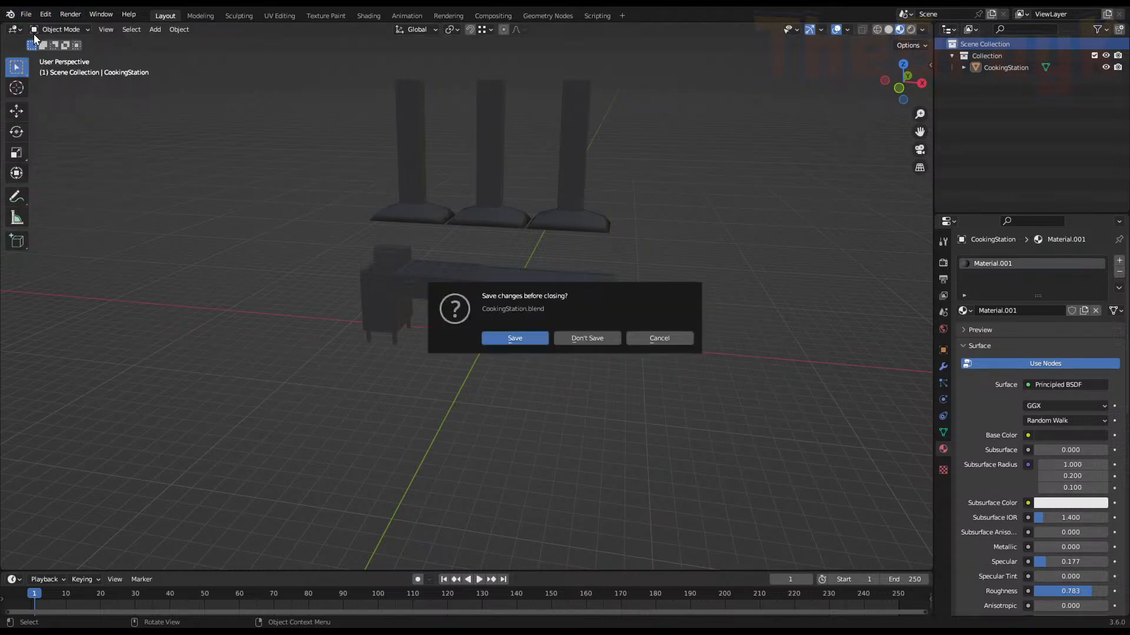
click(605, 337)
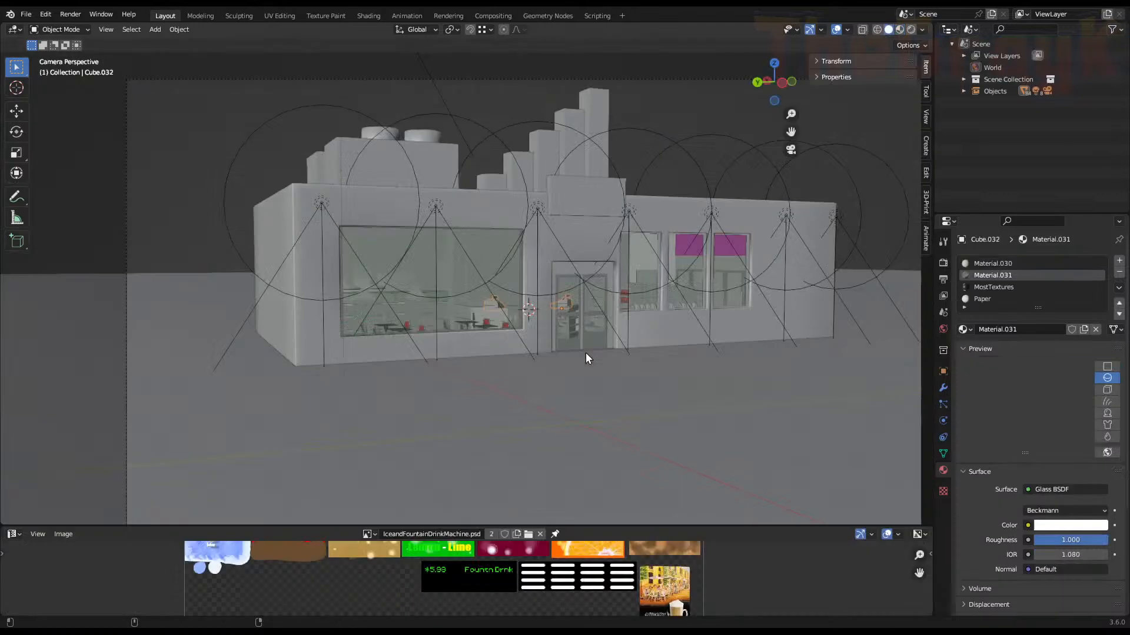
Switch the viewport to Rendered shading and examine the registers, drink coolers and shelves inside the store
mouse_move(625, 319)
middle_down()
mouse_move(609, 340)
mouse_move(714, 336)
mouse_move(694, 330)
middle_up()
scroll(607, 336, up, 6)
key(z)
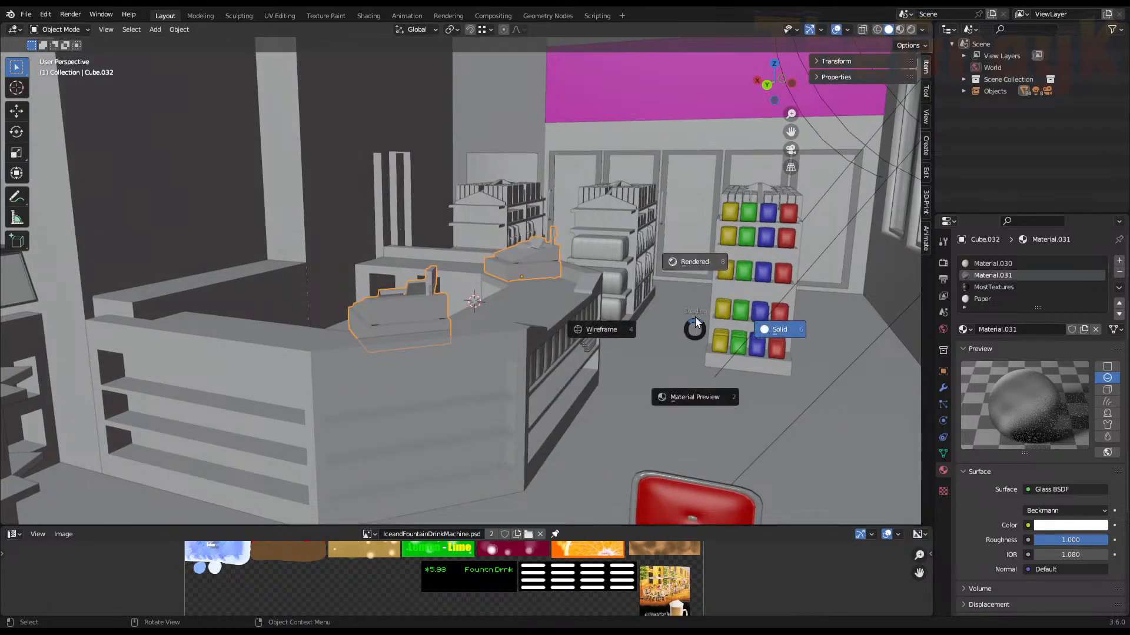
click(699, 283)
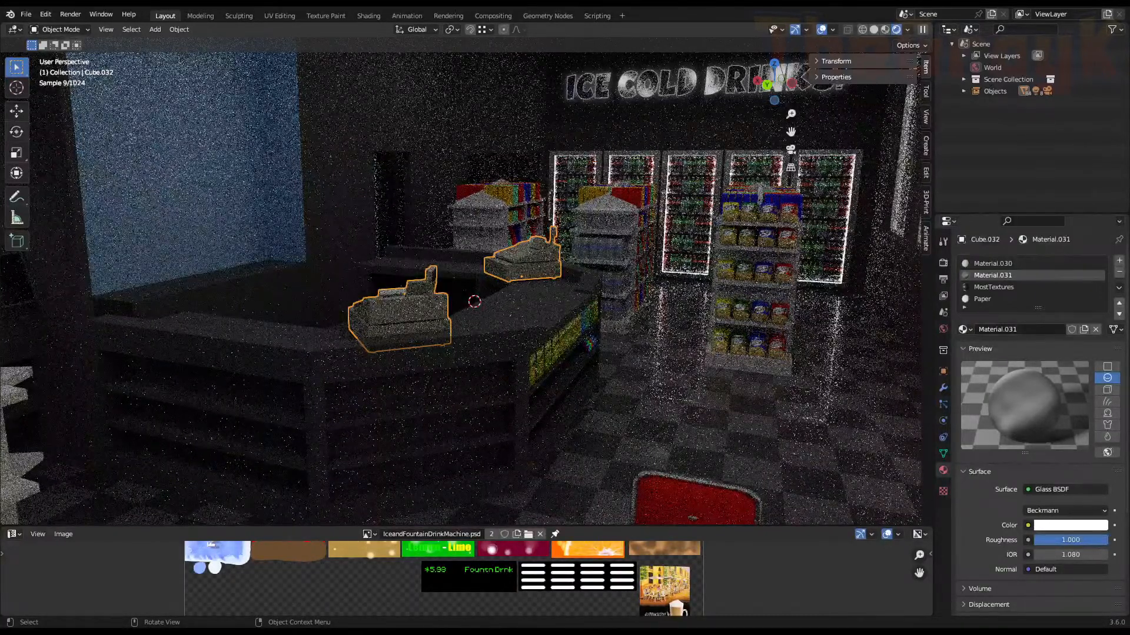
scroll(460, 281, down, 2)
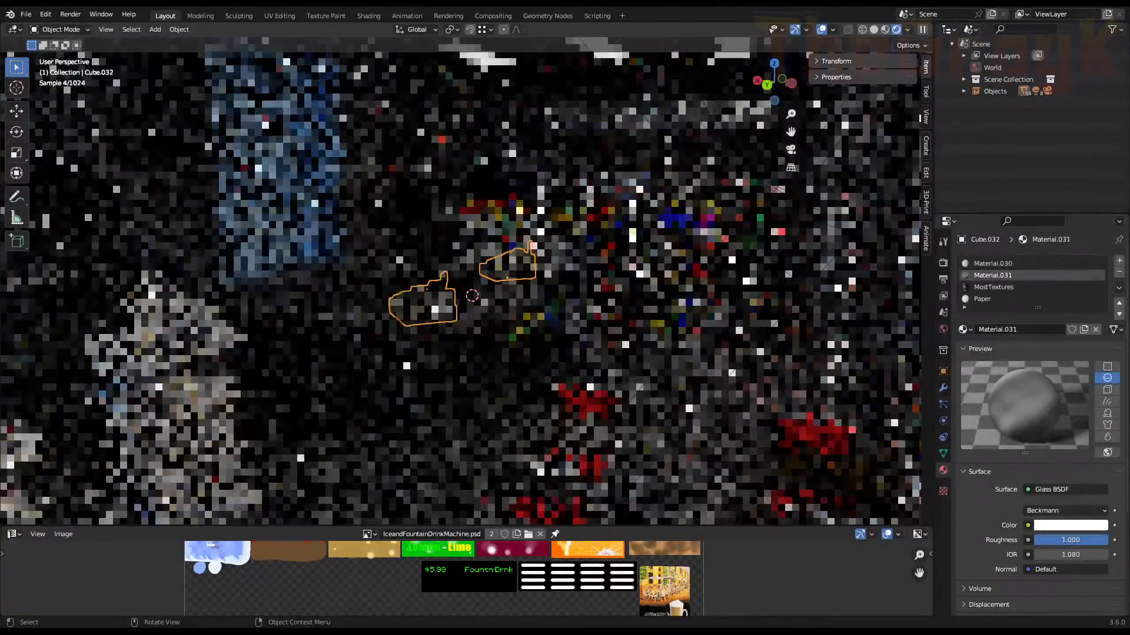
scroll(472, 296, down, 1)
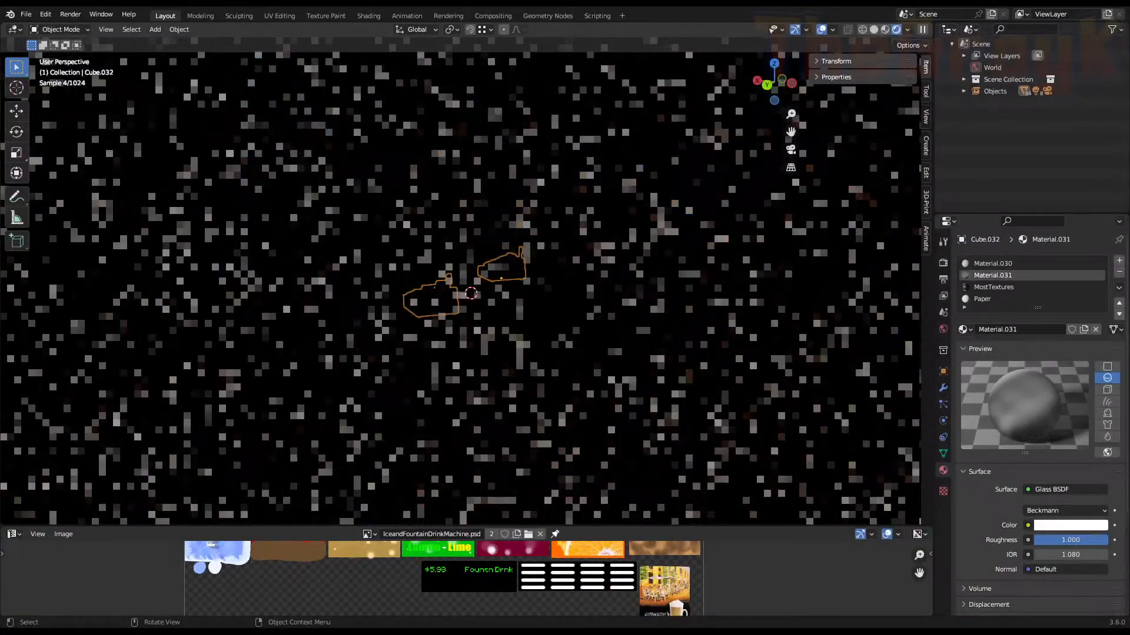
middle_drag(653, 266, 667, 294)
scroll(669, 268, up, 2)
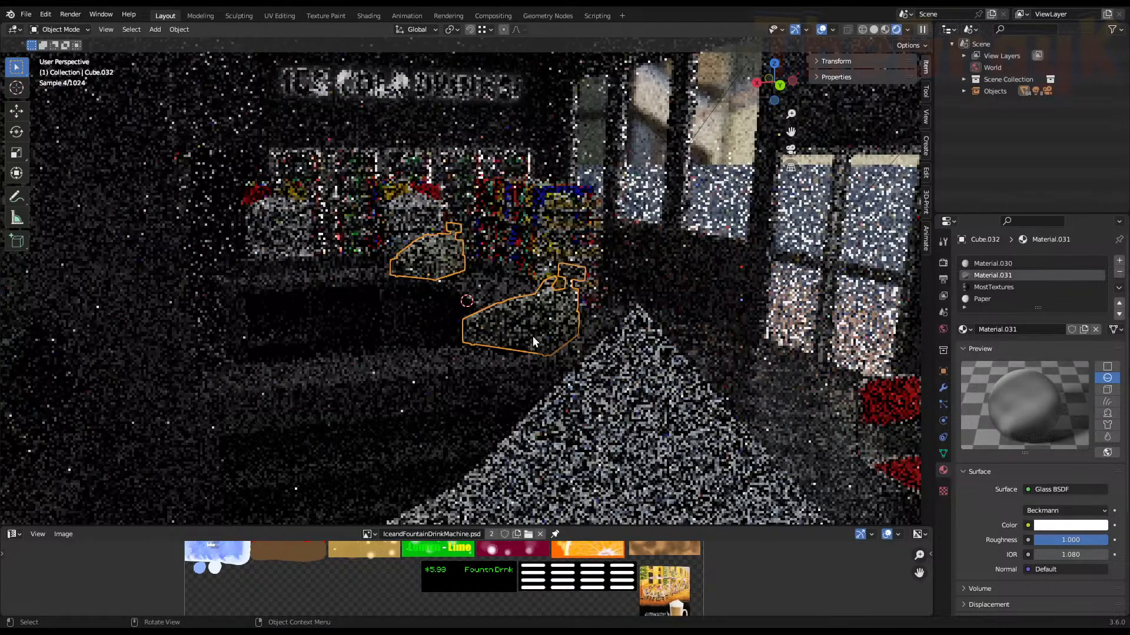
scroll(533, 337, down, 1)
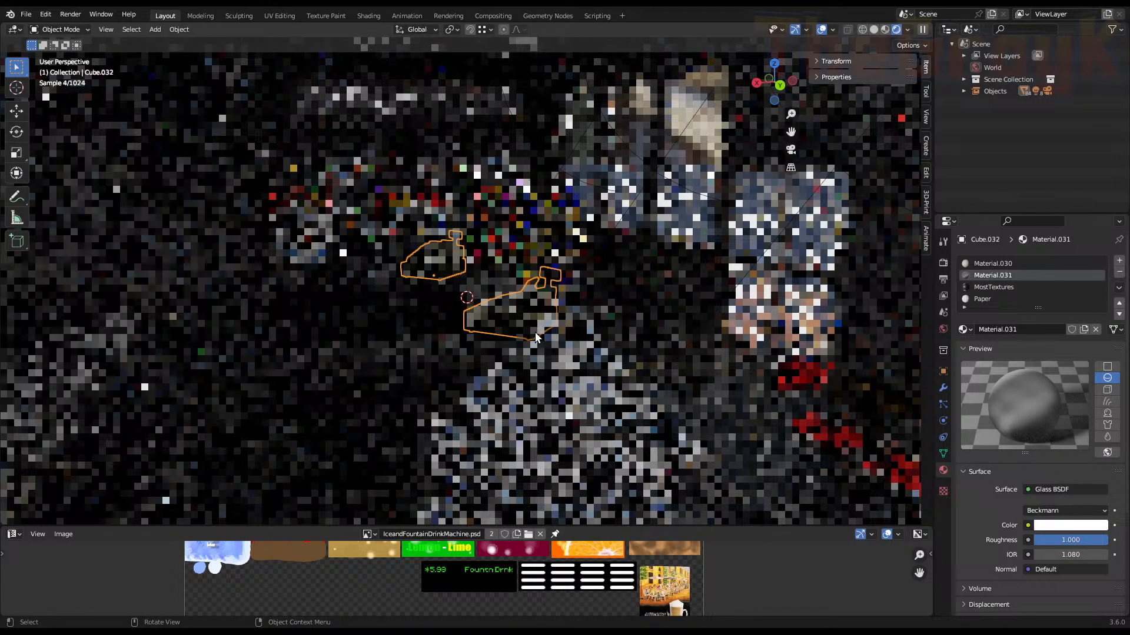
Switch the viewport to Material Preview shading and view the store's checkout counter, roof and exterior walls
key(z)
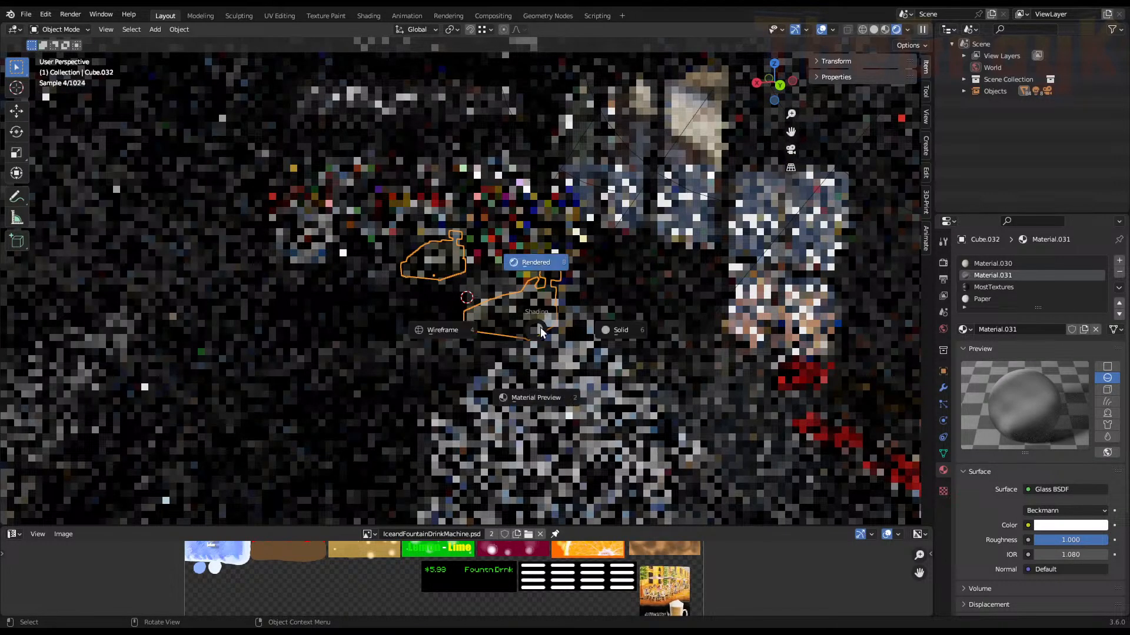
click(538, 401)
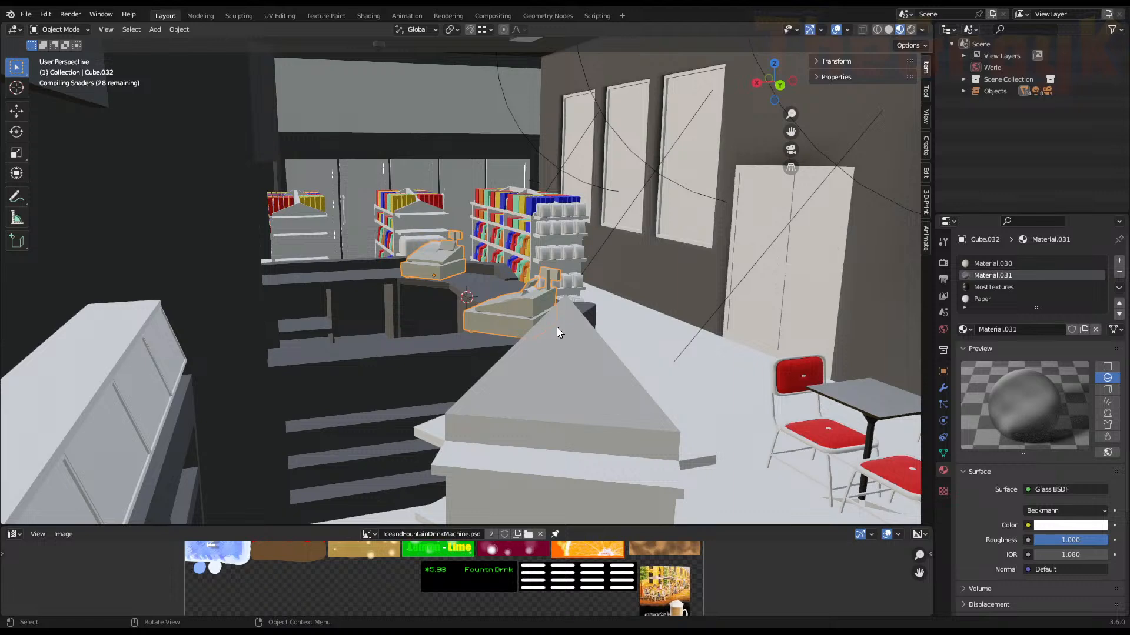
middle_drag(558, 328, 557, 321)
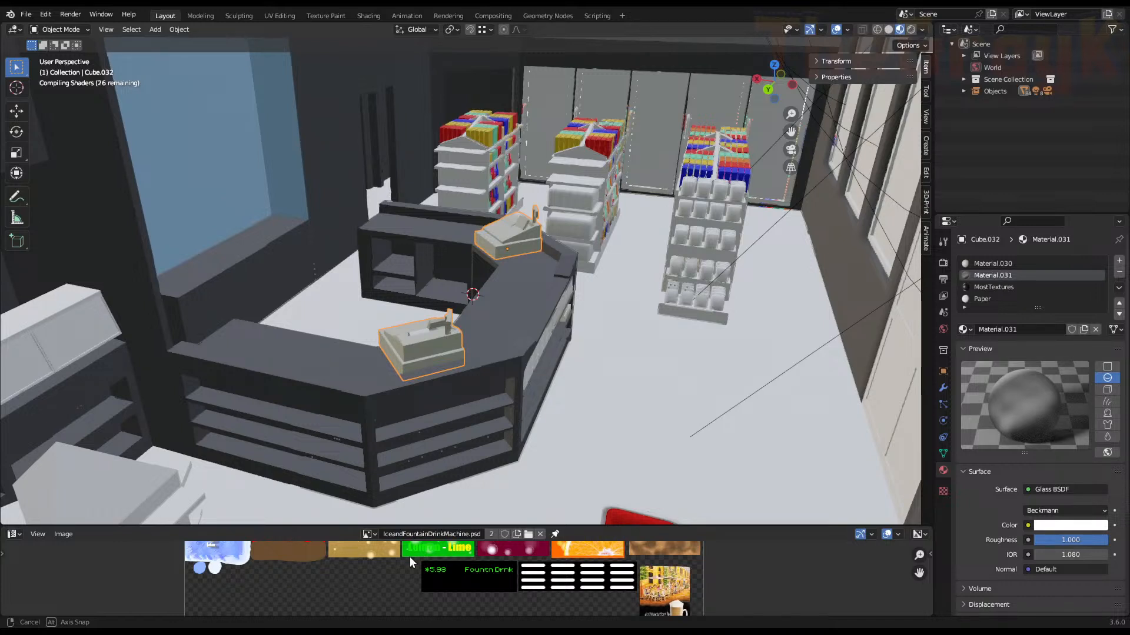
scroll(510, 277, up, 10)
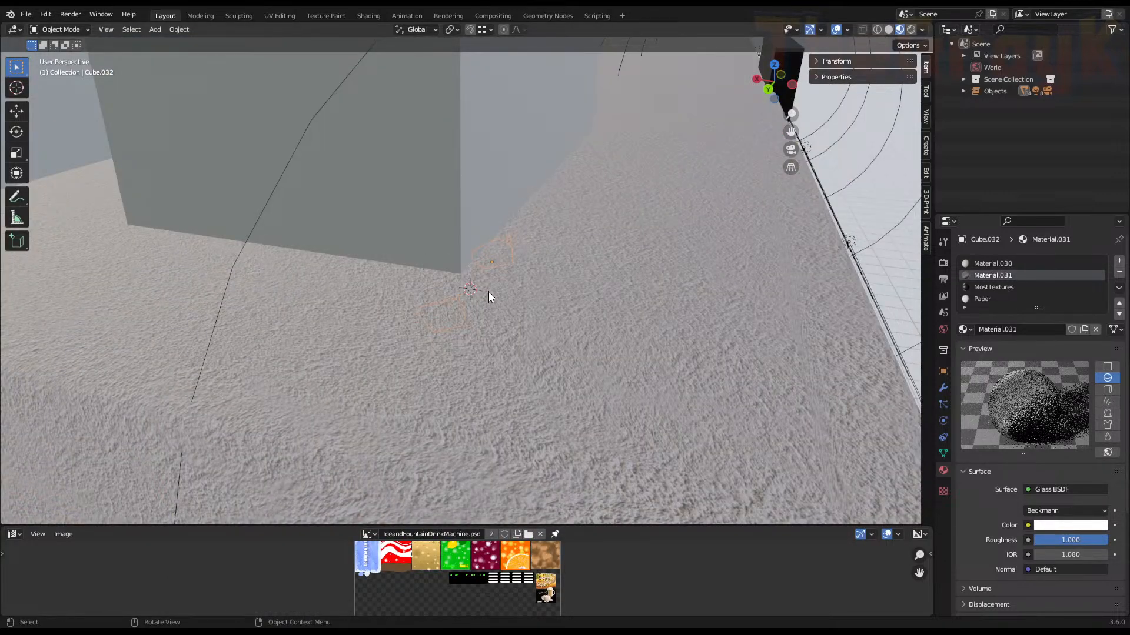
scroll(493, 291, down, 12)
scroll(497, 292, up, 6)
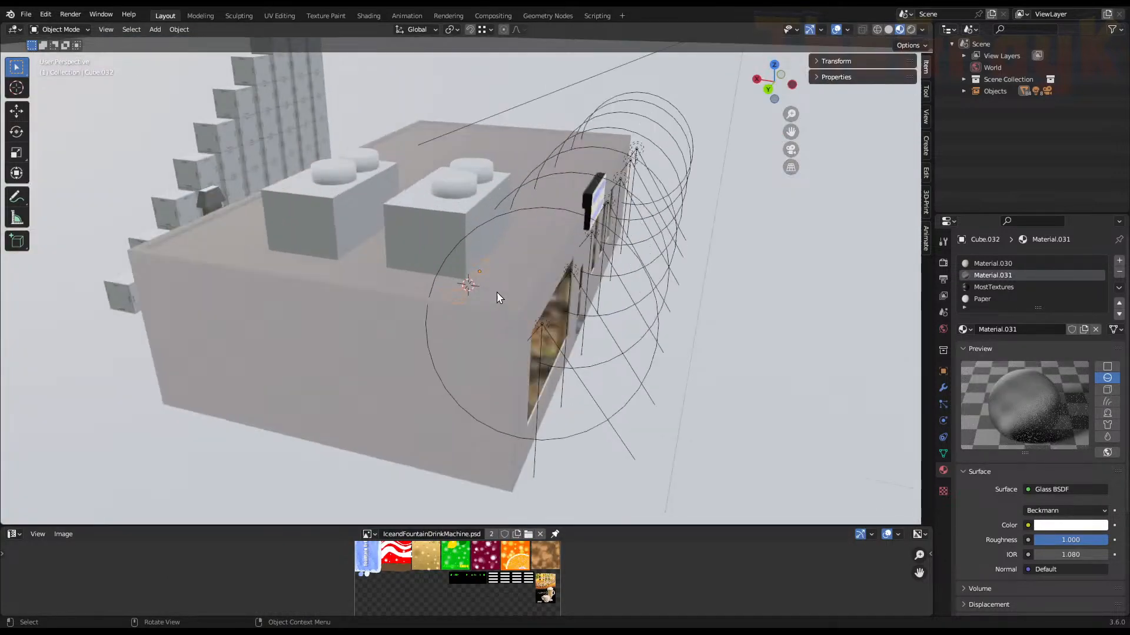
scroll(499, 292, up, 3)
Examine the Lemon Lozenges candy bags on the checkout counter's upper shelf up close
mouse_move(512, 312)
middle_down()
mouse_move(422, 271)
mouse_move(517, 305)
mouse_move(525, 334)
mouse_move(516, 317)
middle_up()
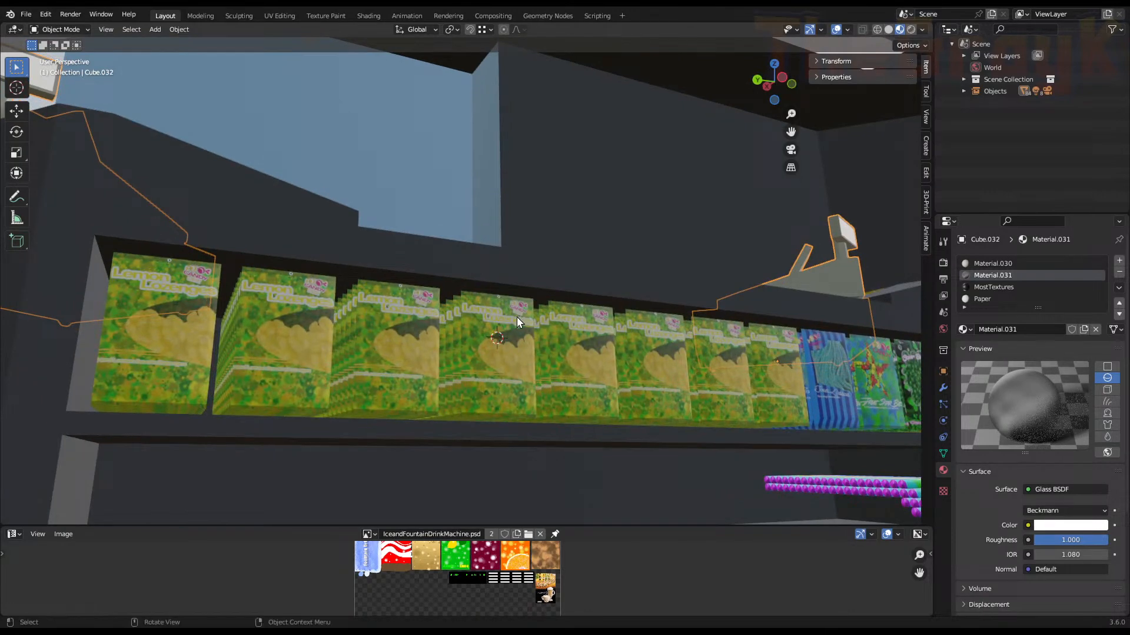
scroll(516, 317, up, 2)
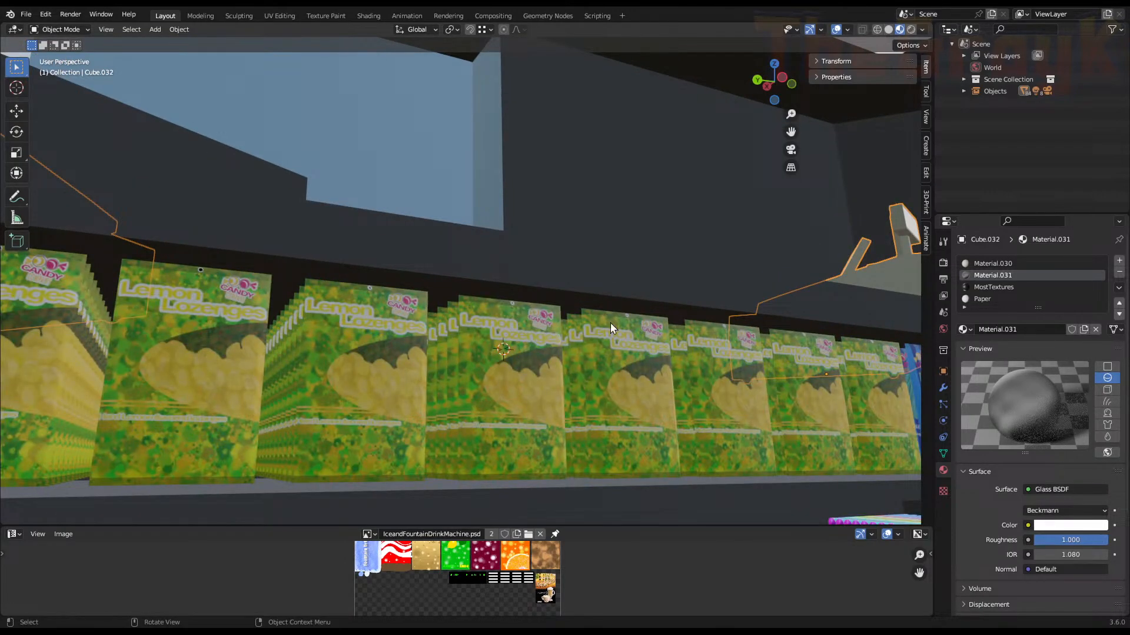
middle_drag(641, 330, 619, 331)
scroll(621, 331, up, 2)
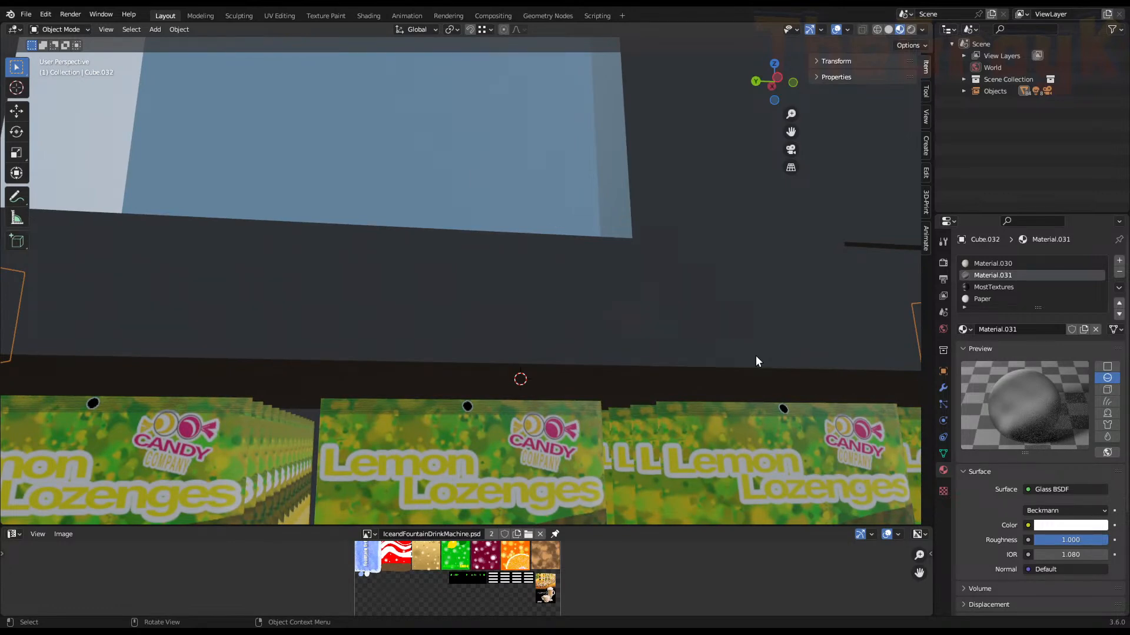
Examine the blue striped gummy rope, Fruit Star Bits and Sour Bubbles candy bags on the same shelf
scroll(754, 358, down, 4)
middle_drag(737, 362, 686, 354)
scroll(686, 354, up, 3)
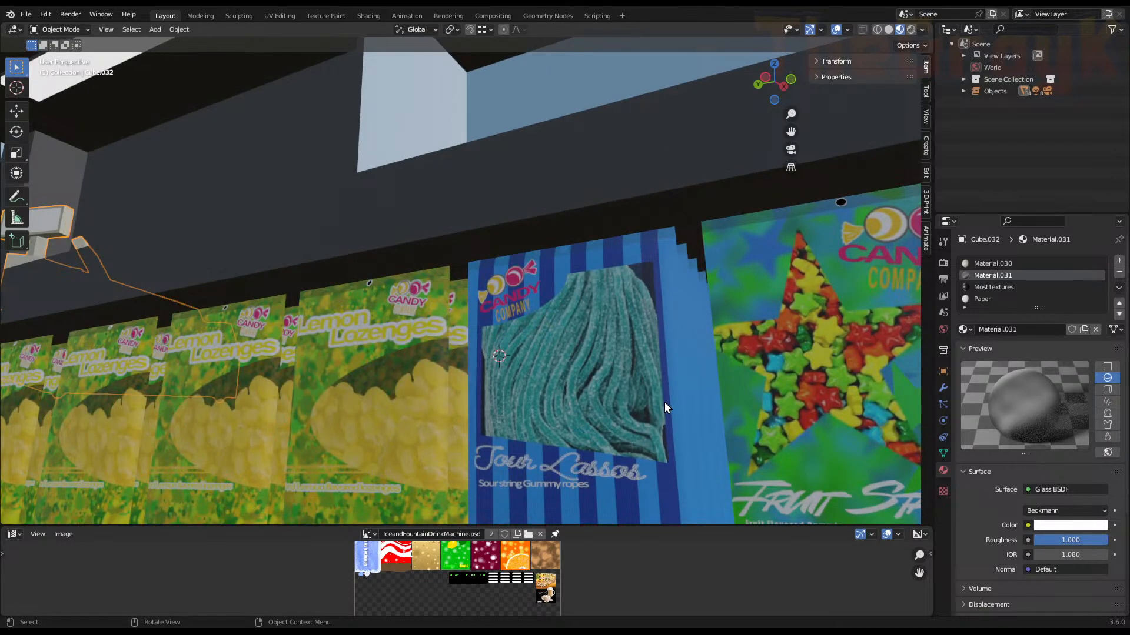
scroll(664, 405, down, 3)
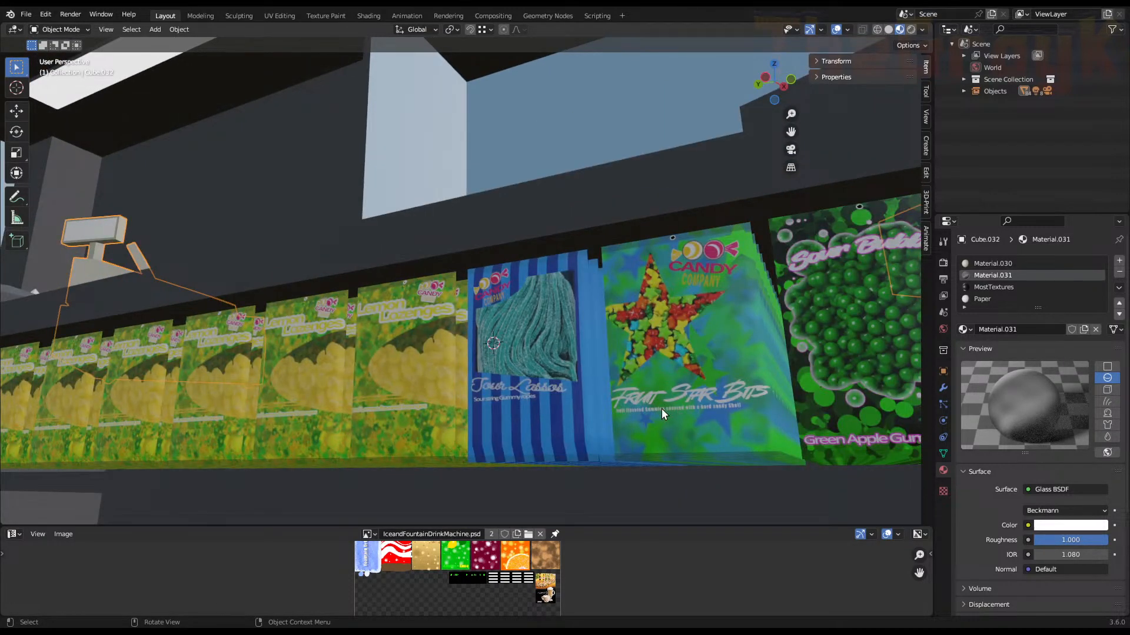
scroll(692, 386, up, 2)
scroll(754, 387, down, 2)
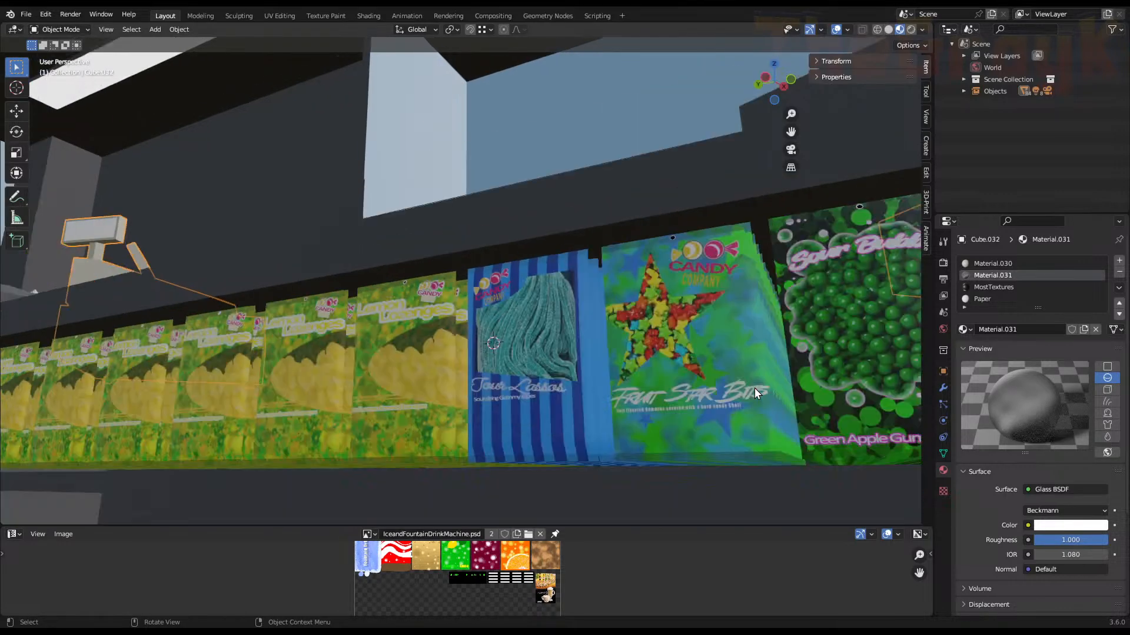
middle_drag(754, 389, 736, 394)
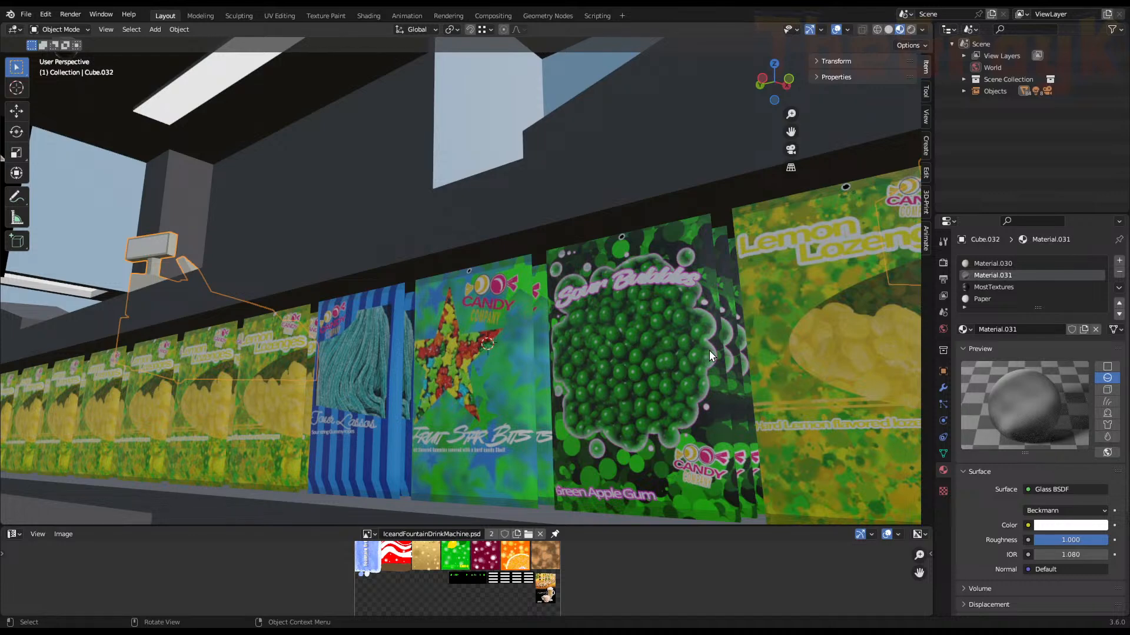
scroll(786, 348, down, 4)
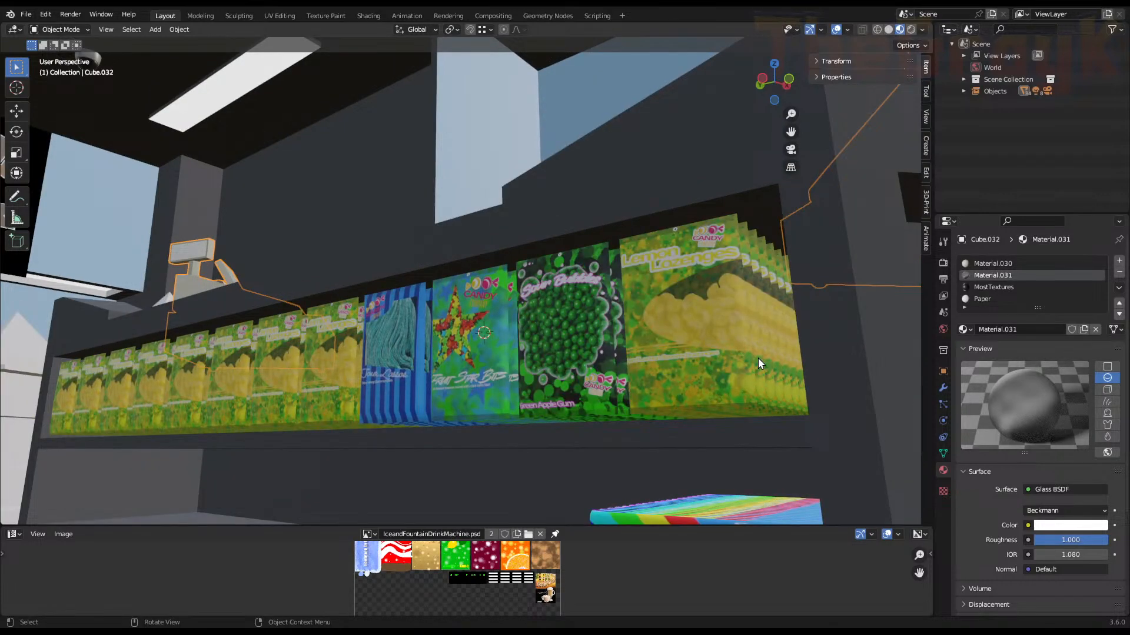
Examine the stacked Sponts! candy tubes on the shelf below the candy bags
scroll(598, 334, down, 3)
middle_drag(598, 334, 411, 235)
scroll(629, 369, up, 6)
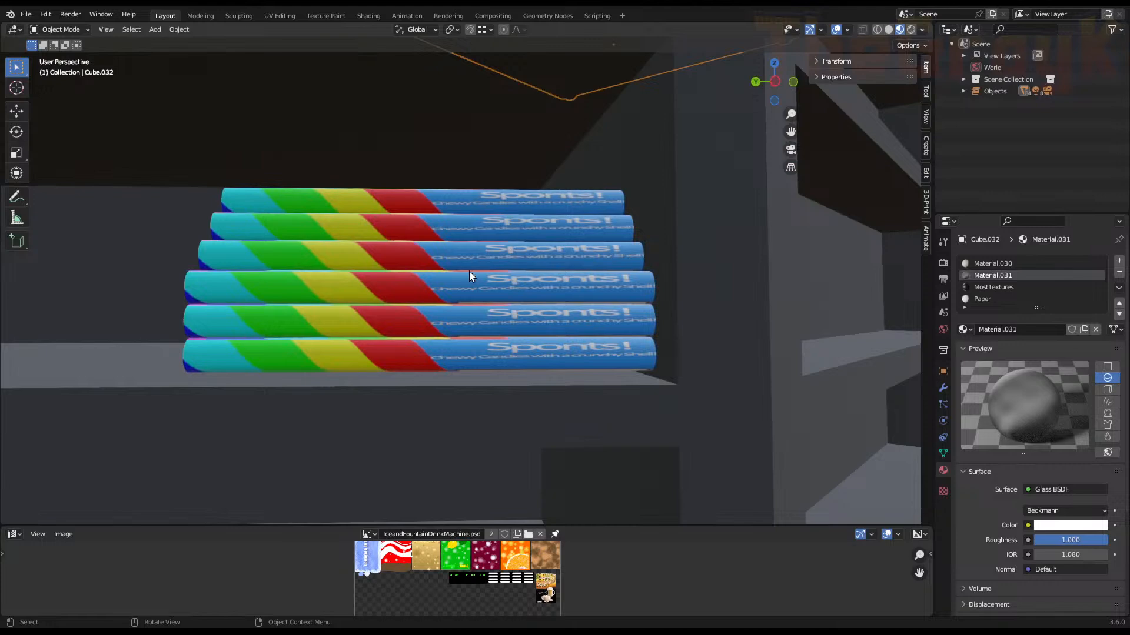
mouse_move(536, 291)
middle_down()
mouse_move(583, 292)
mouse_move(529, 295)
middle_up()
scroll(528, 295, down, 8)
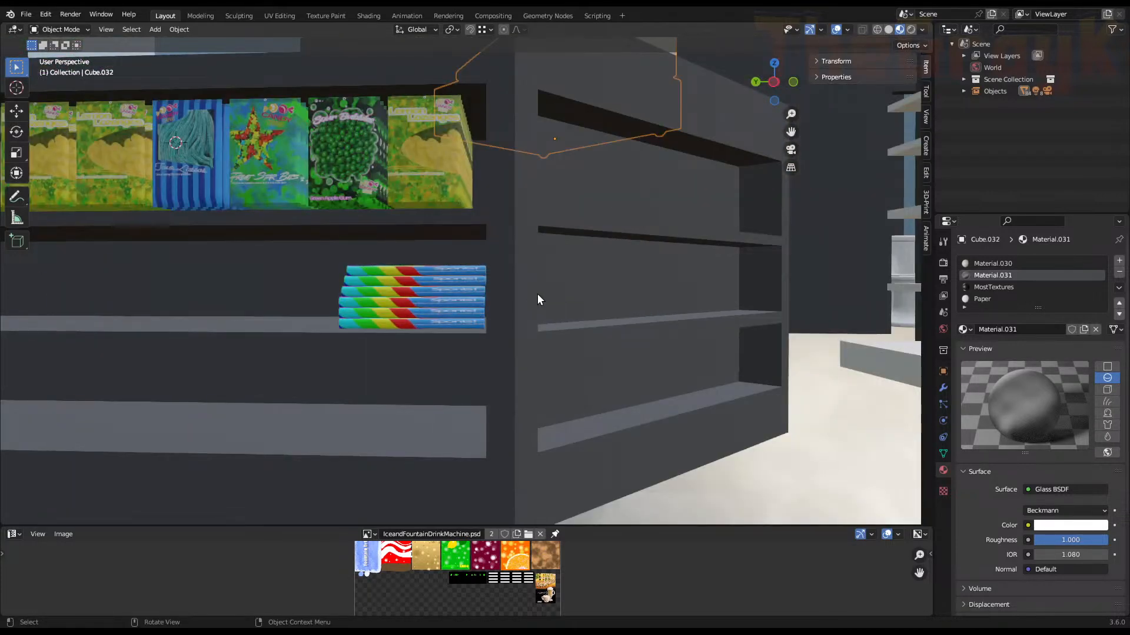
Examine the yellow, green and blue Fake Potato Fried Crisps bags on the display rack
scroll(667, 281, down, 3)
middle_drag(665, 282, 570, 244)
scroll(577, 238, up, 10)
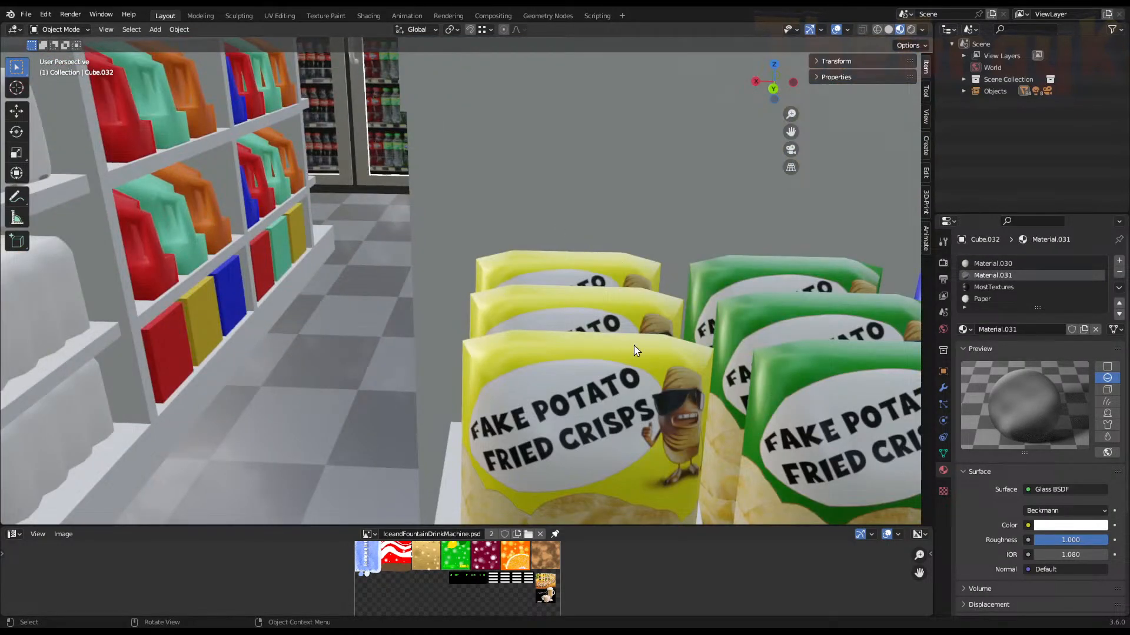
middle_drag(635, 348, 629, 331)
middle_drag(627, 333, 613, 343)
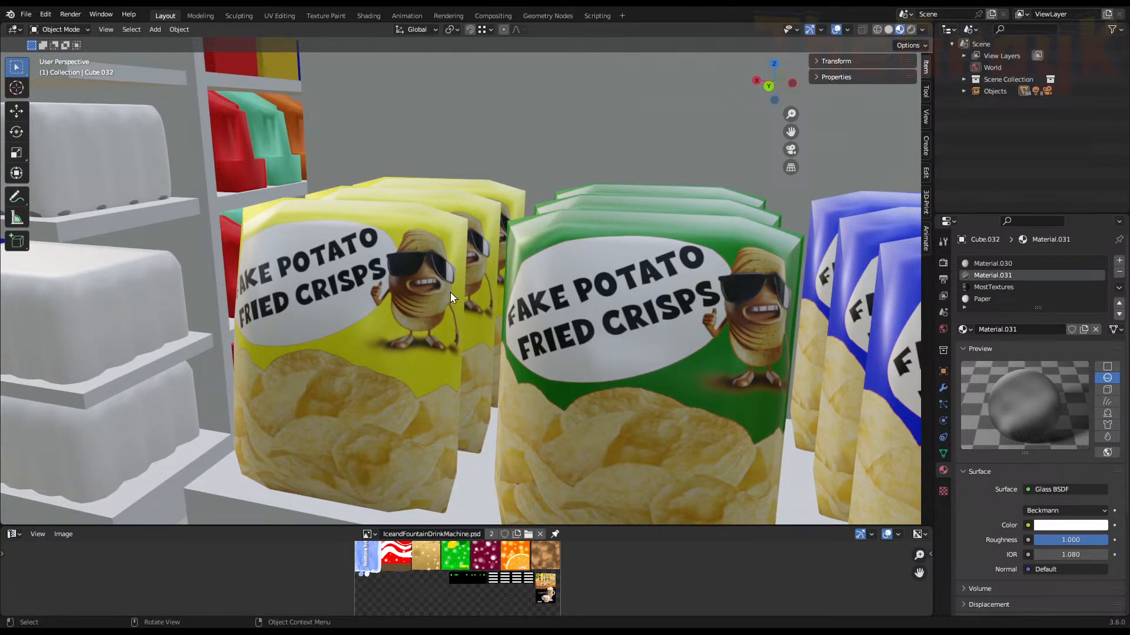
scroll(436, 312, down, 10)
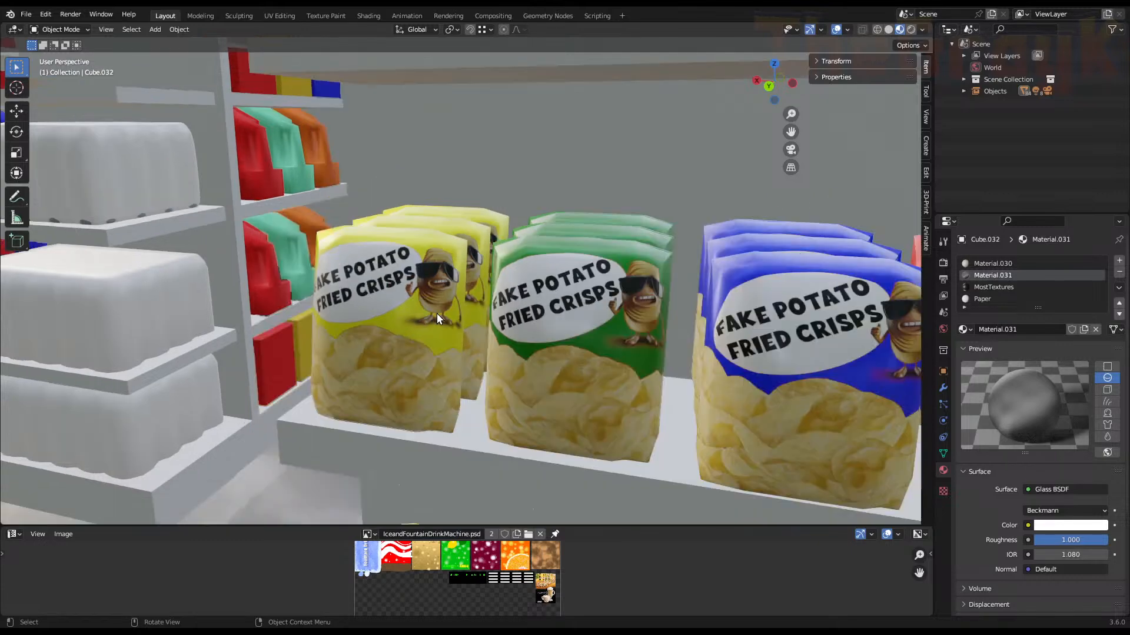
Examine the bottled soda coolers beneath the ICE COLD DRINKS! sign, from the store aisle and close up
scroll(433, 318, down, 5)
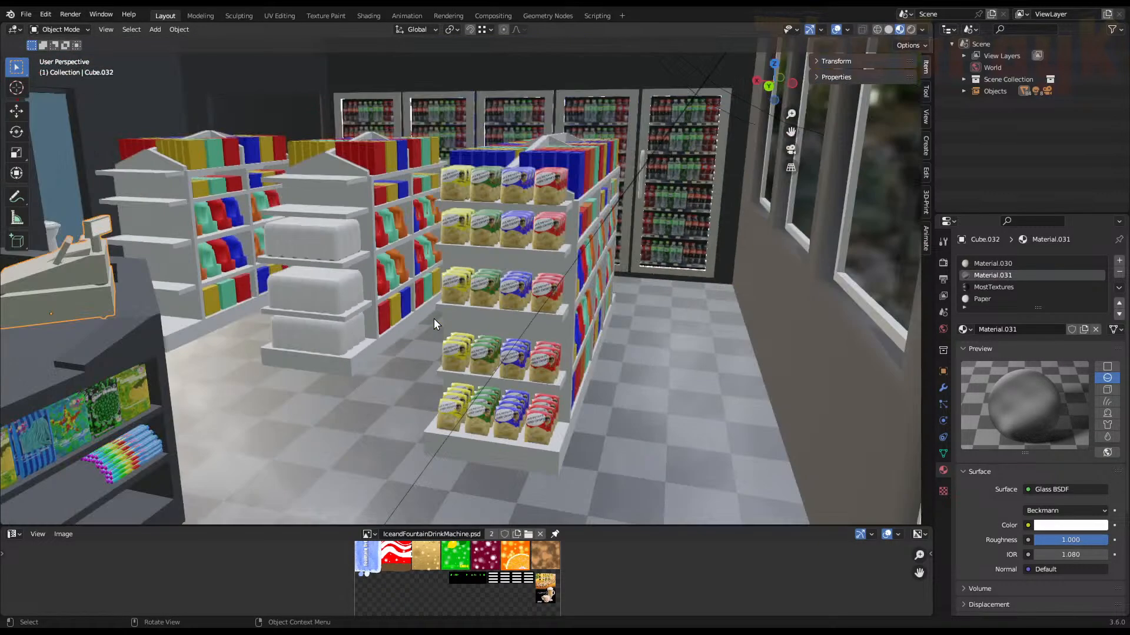
middle_drag(563, 277, 518, 355)
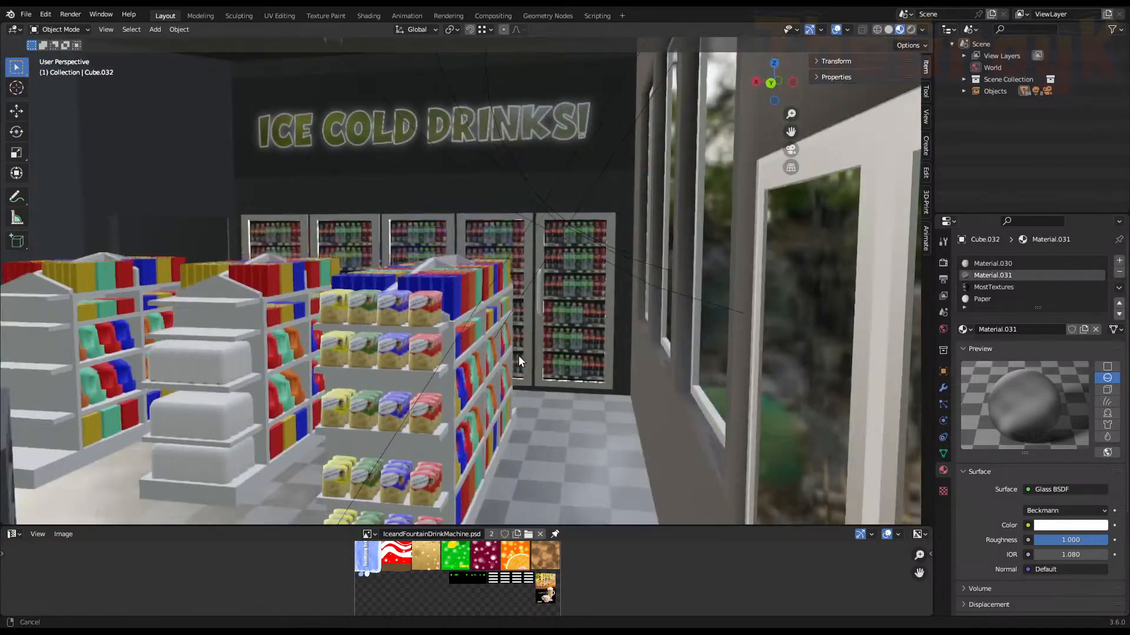
scroll(542, 330, up, 10)
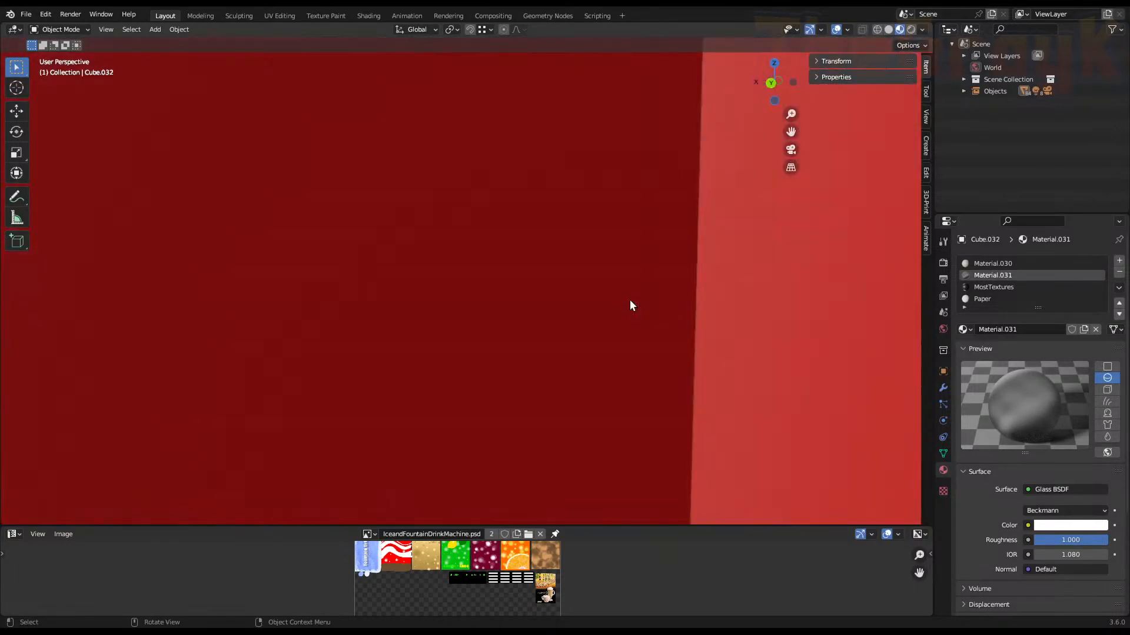
shift+middle_drag(630, 300, 352, 340)
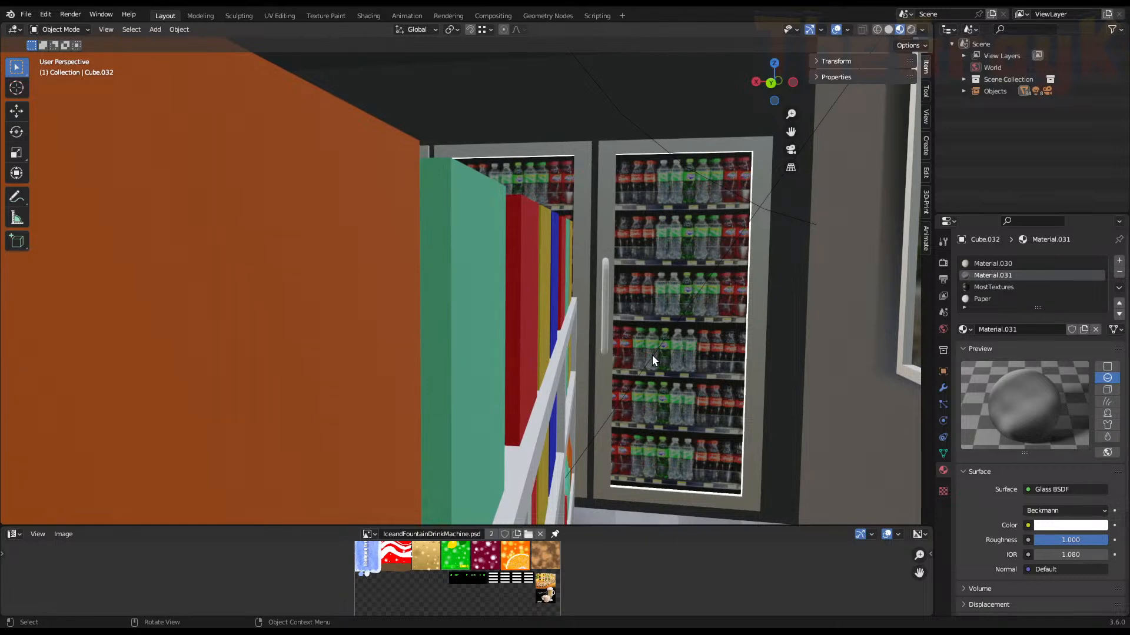
scroll(652, 355, down, 8)
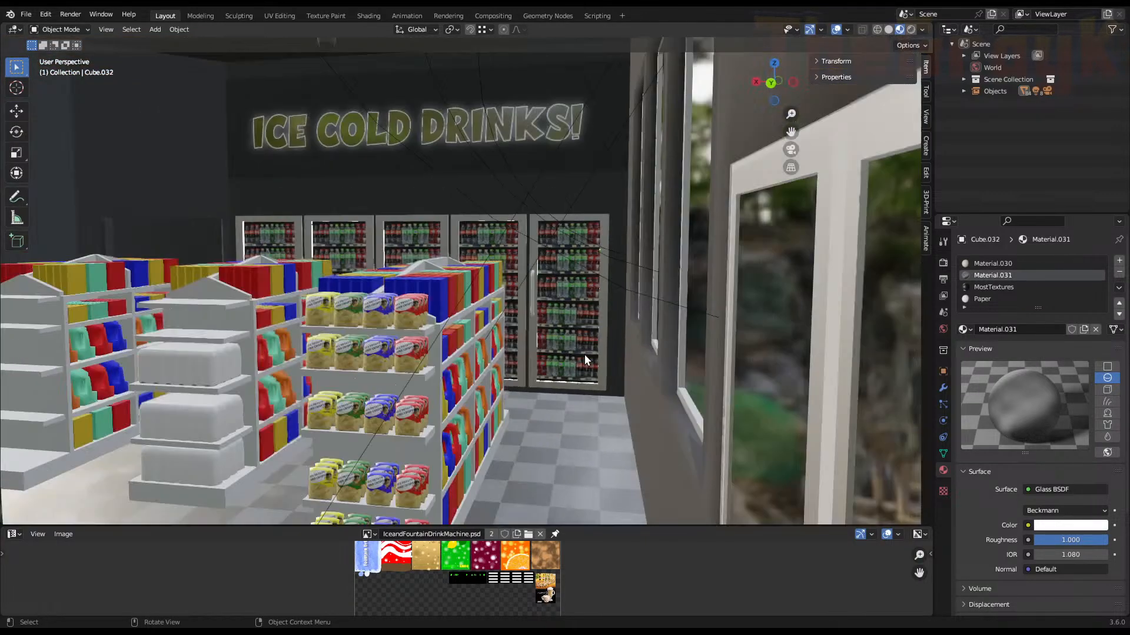
scroll(584, 354, down, 3)
scroll(574, 362, up, 2)
middle_drag(557, 362, 672, 355)
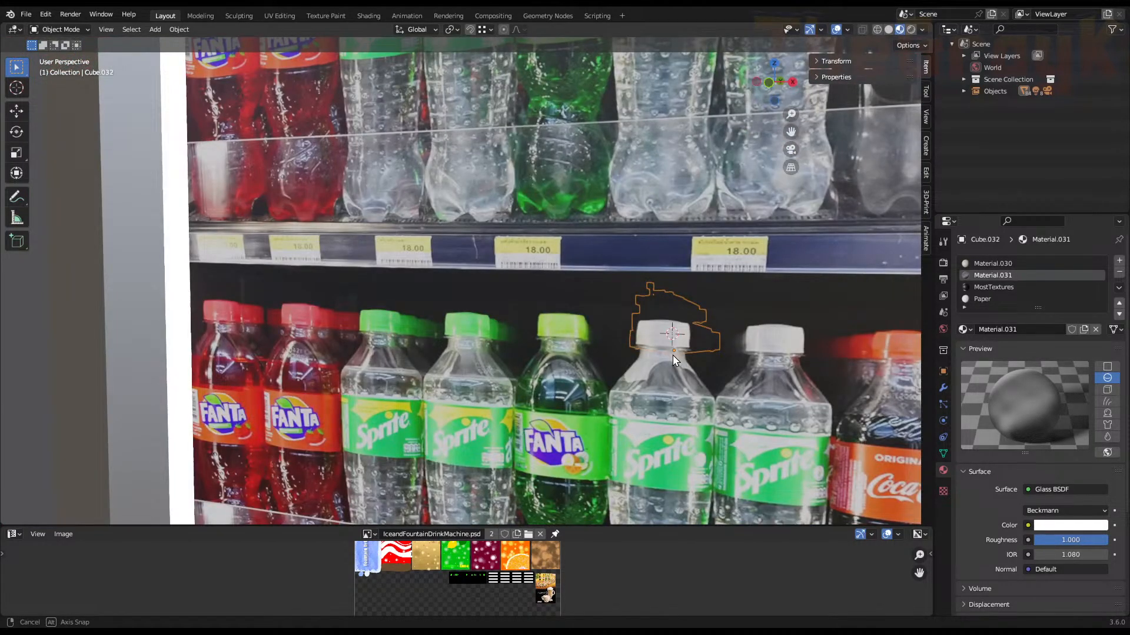
scroll(689, 356, up, 3)
View the coffee shop area with its red chairs, ICEE-style machine and COFFEE SHPFEE sign from behind the checkout counter
middle_drag(751, 284, 598, 361)
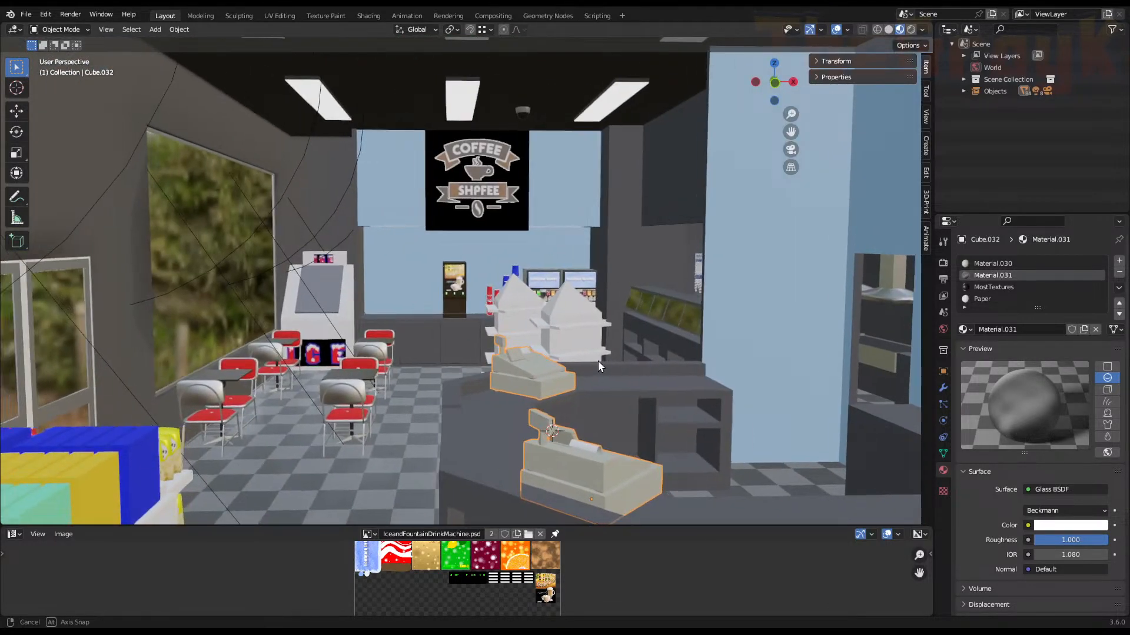
scroll(467, 285, up, 2)
scroll(467, 285, up, 4)
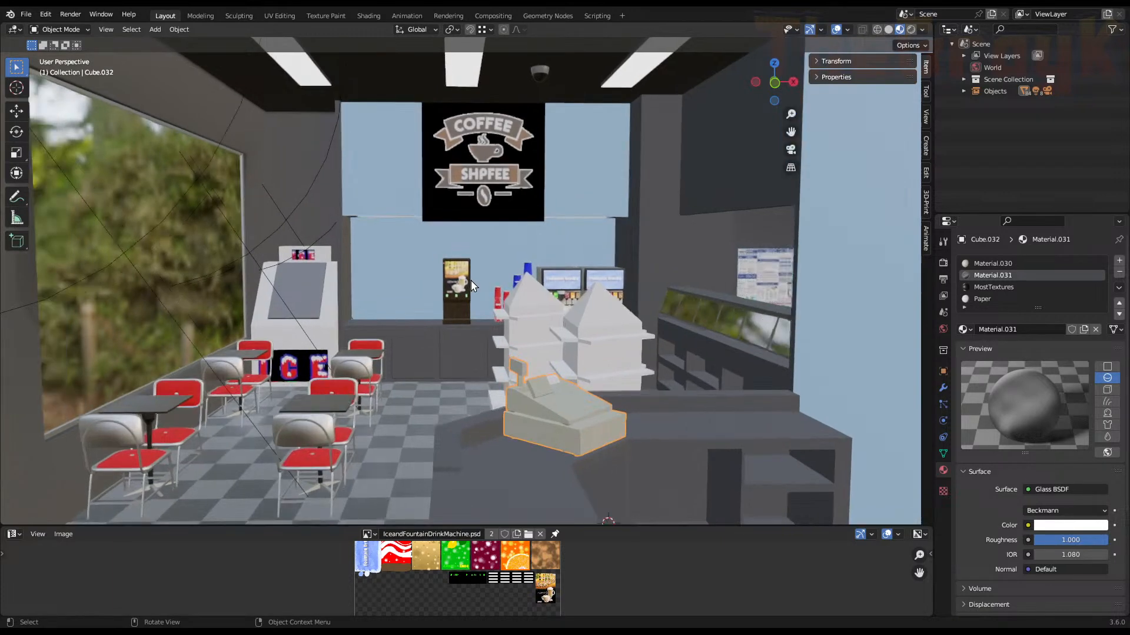
mouse_move(476, 283)
middle_down()
mouse_move(478, 295)
mouse_move(471, 277)
middle_up()
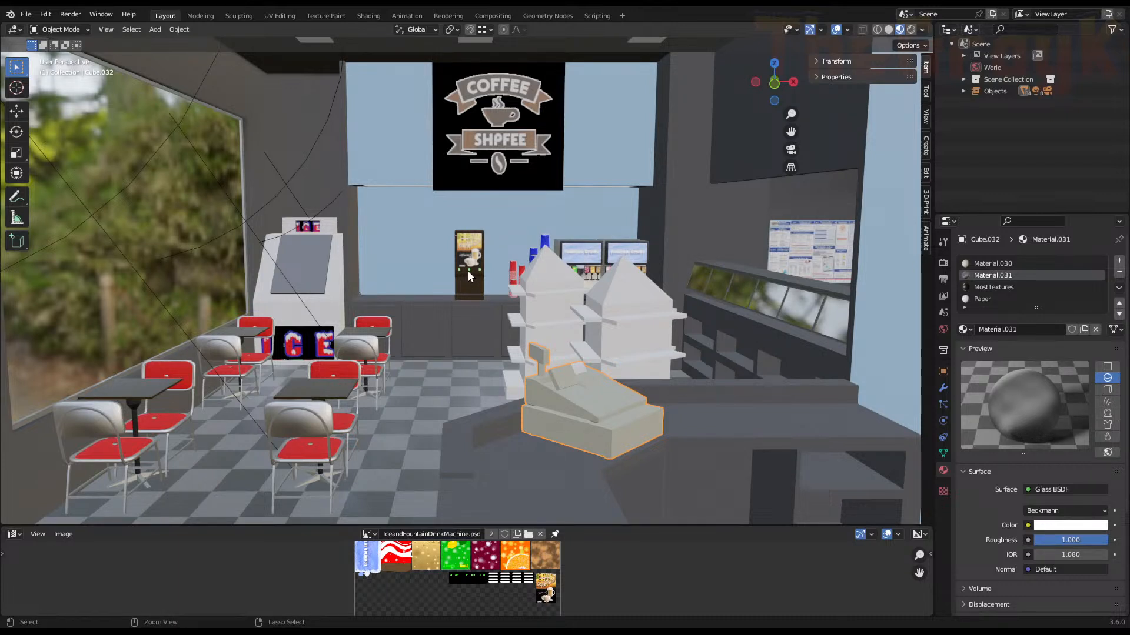
click(107, 29)
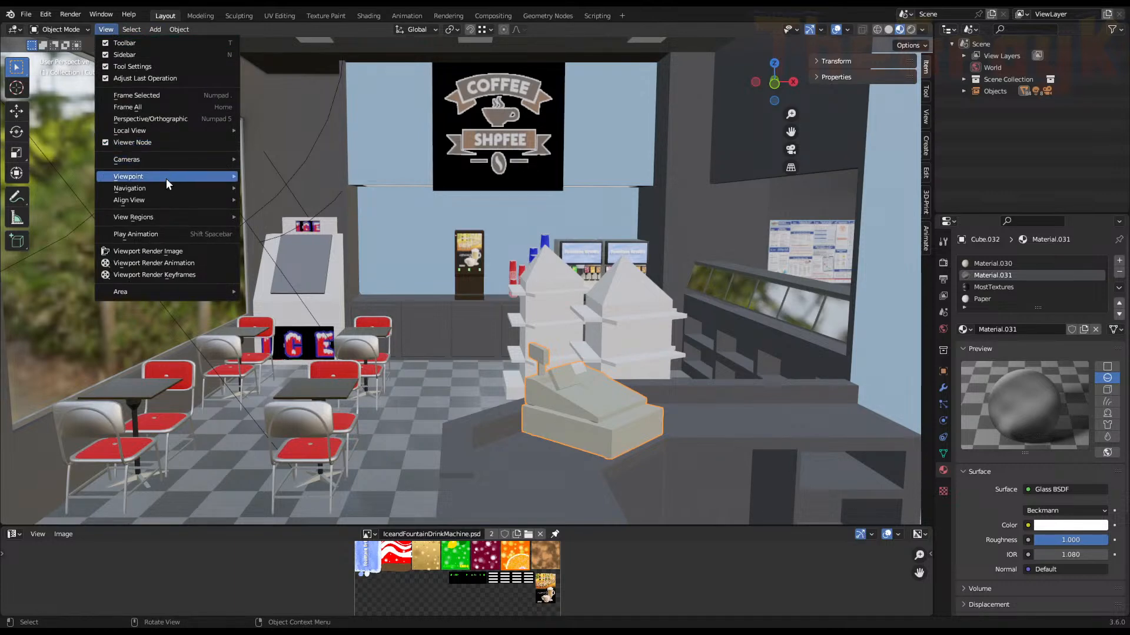
mouse_move(169, 218)
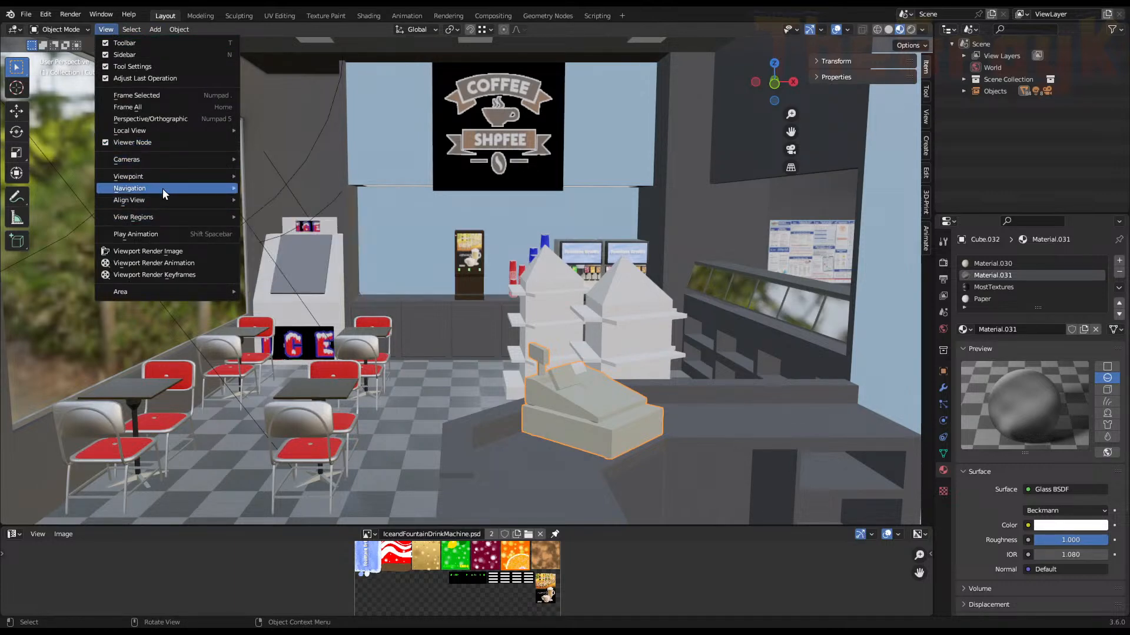
mouse_move(162, 188)
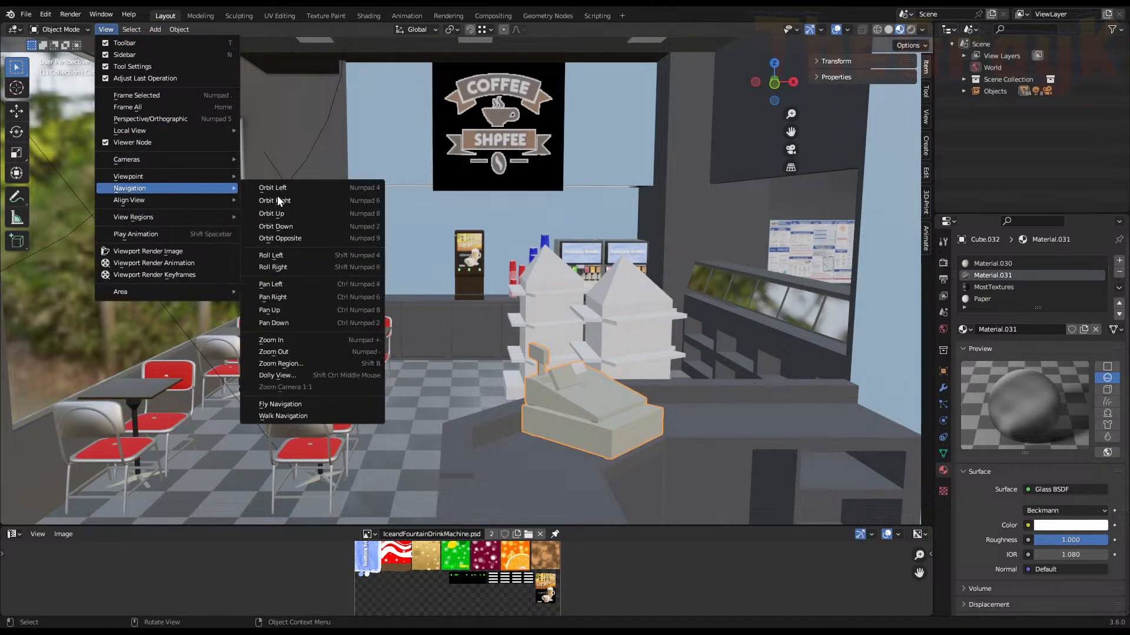
click(310, 403)
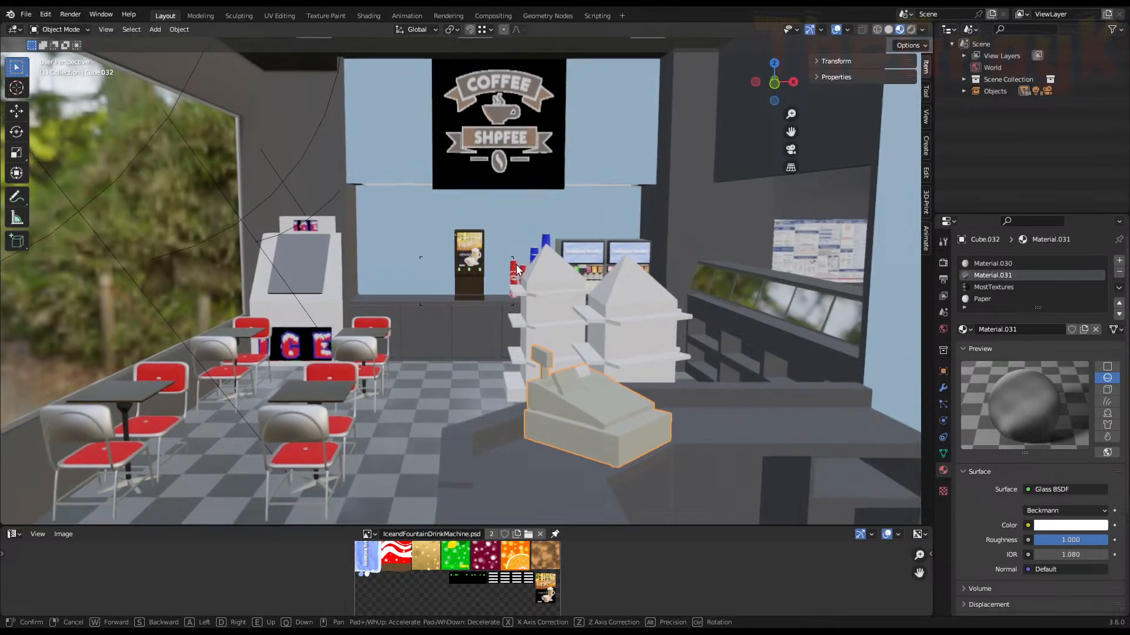
scroll(518, 272, up, 2)
scroll(520, 266, down, 2)
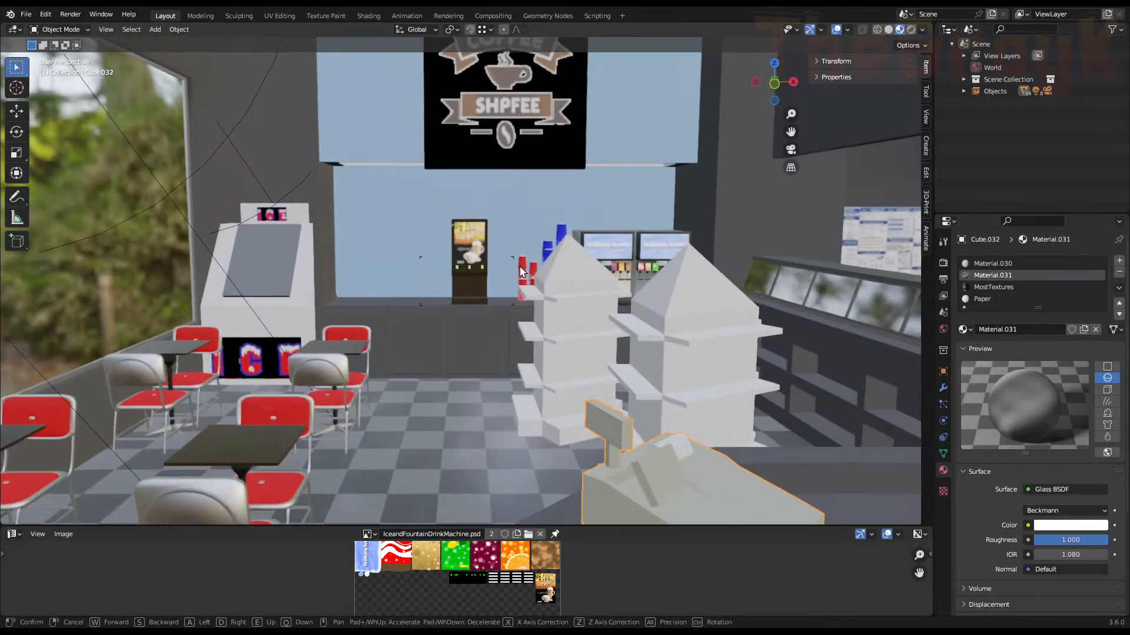
scroll(520, 270, up, 1)
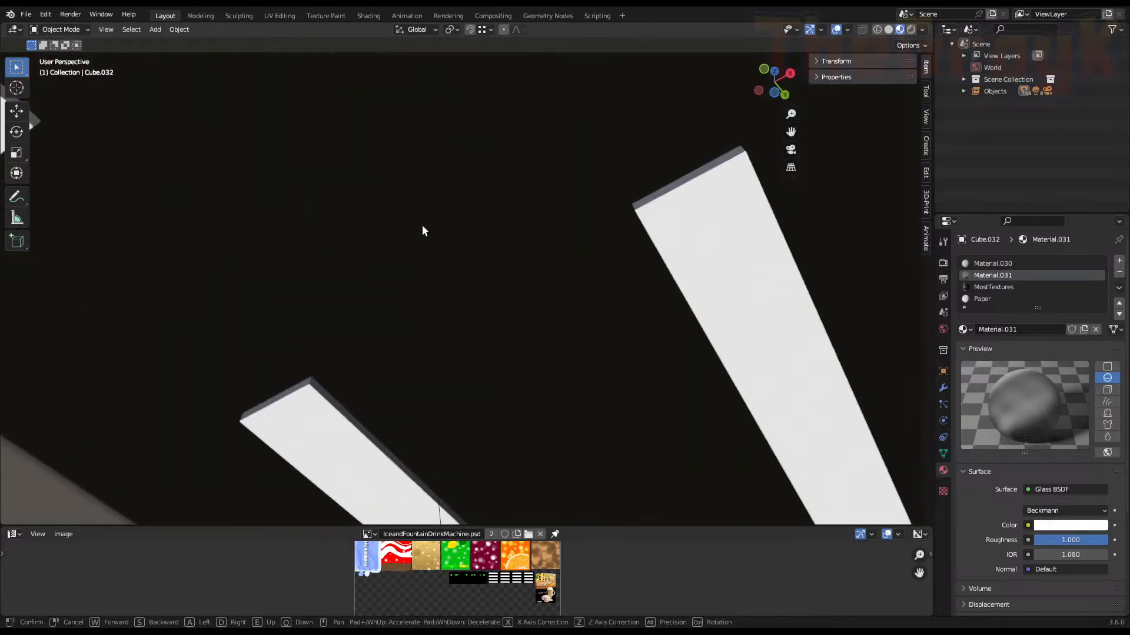
key(Escape)
Use Walk Navigation to move past the white display shelves to the coffee machine, stacked cups and Fountain Drinks dispensers
click(106, 30)
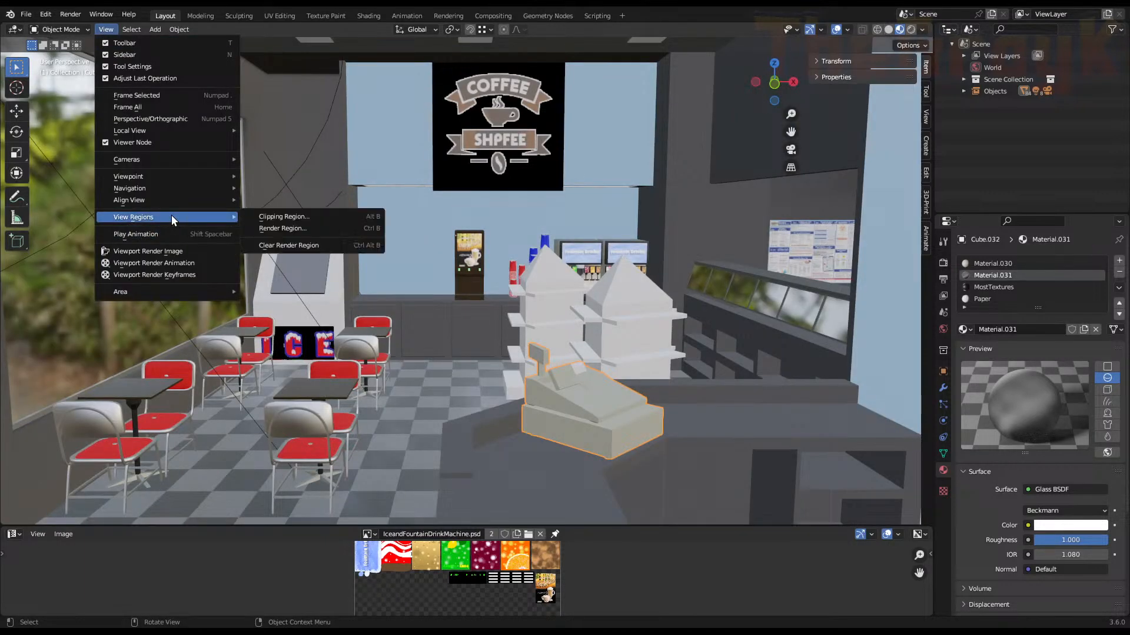
mouse_move(175, 189)
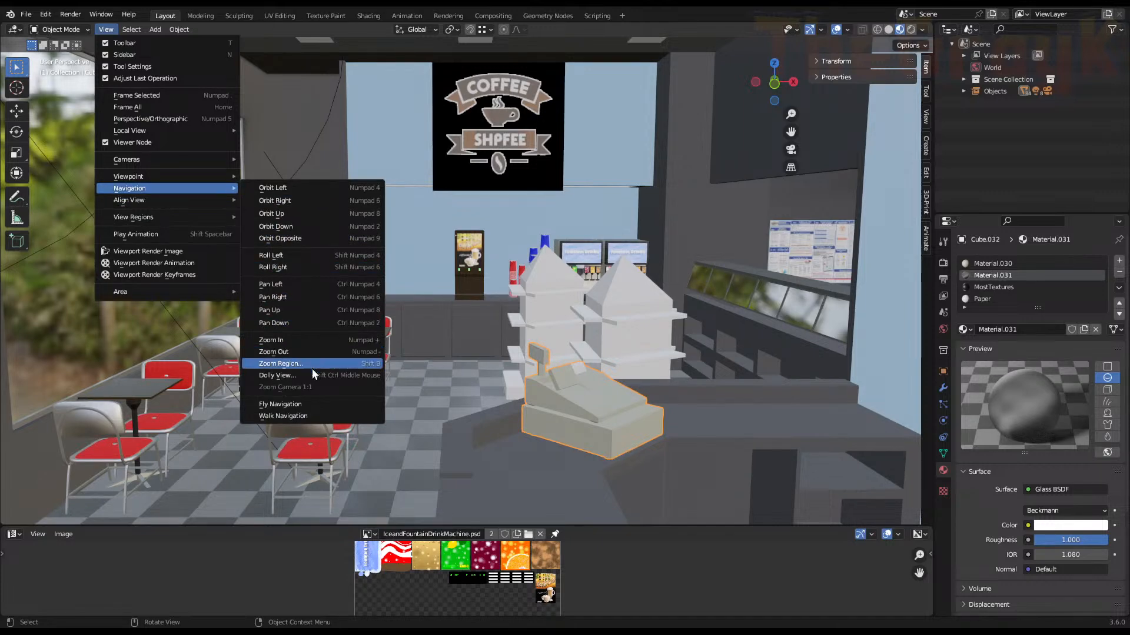
click(309, 414)
key(w)
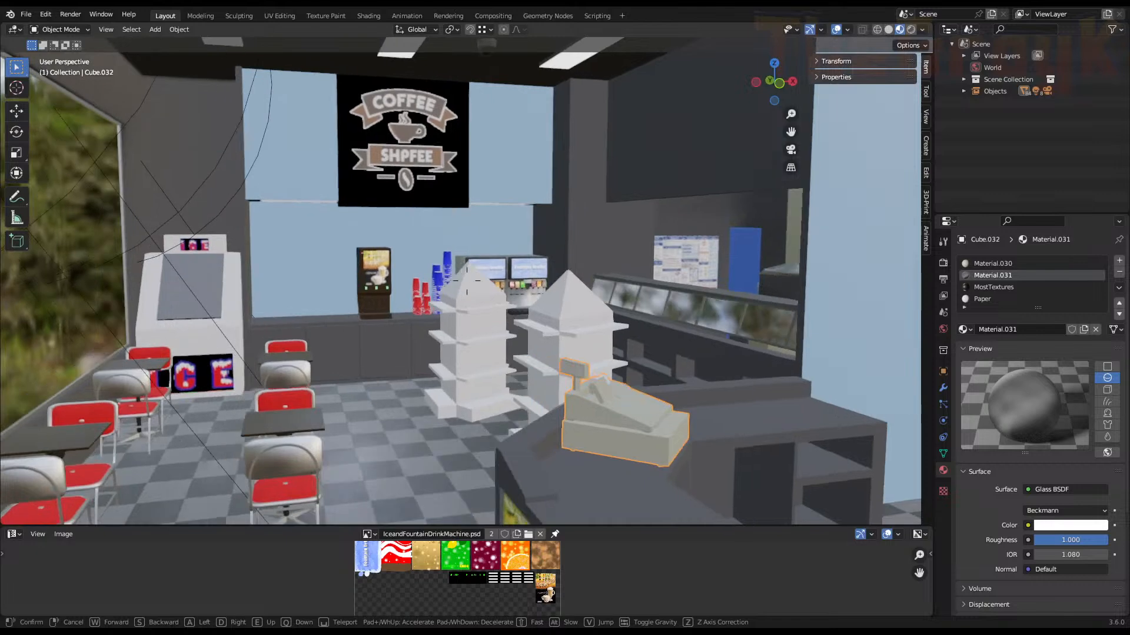
key(w)
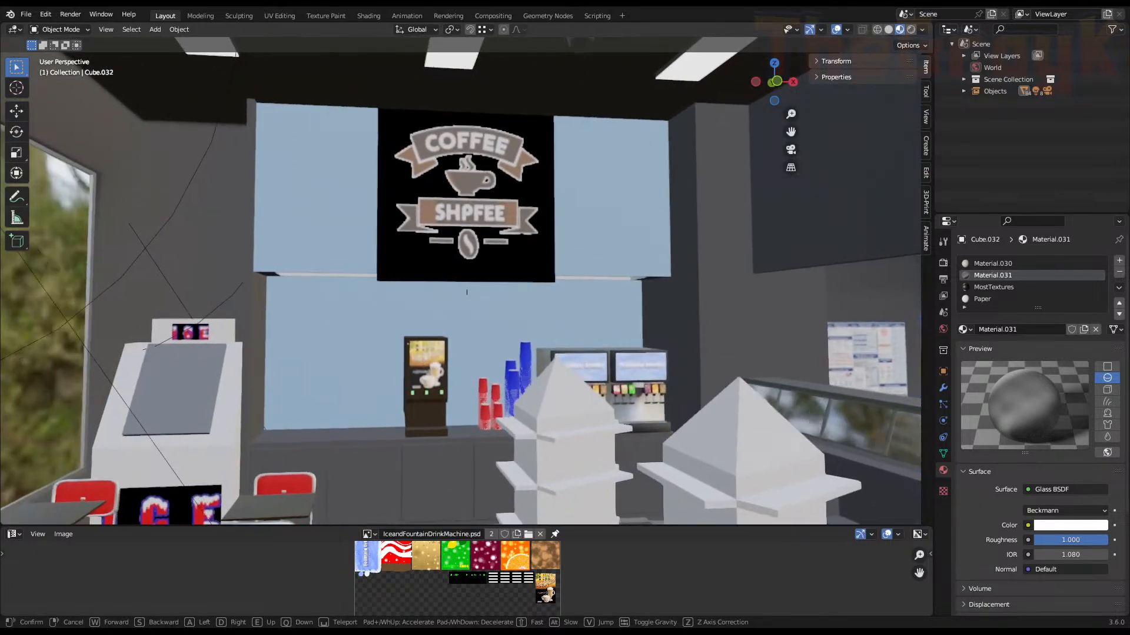
key(w)
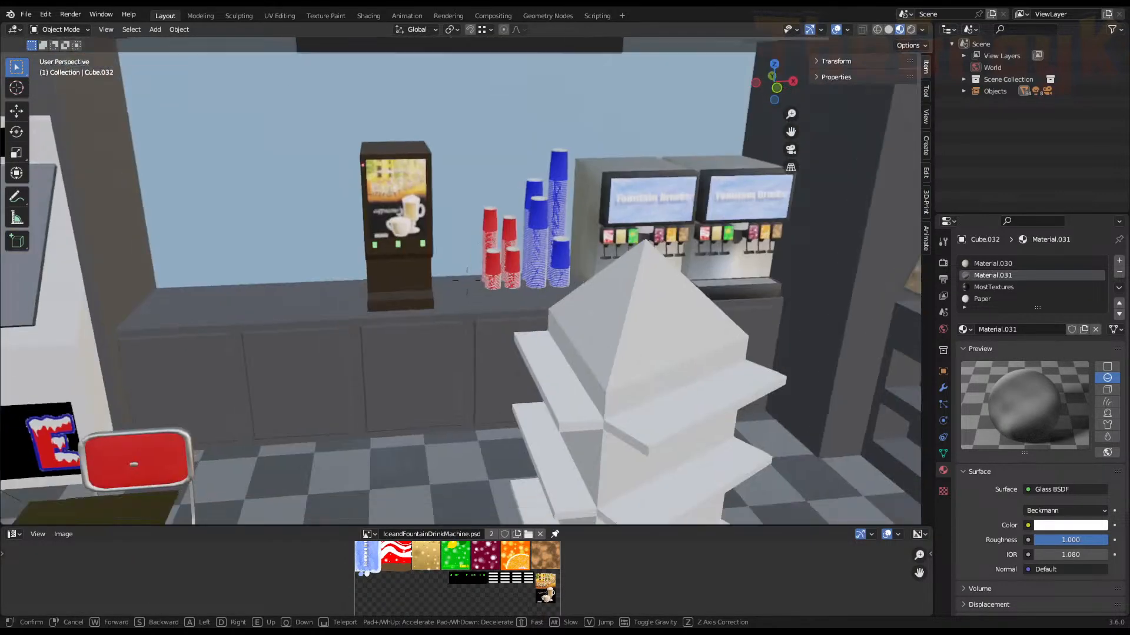
key(d)
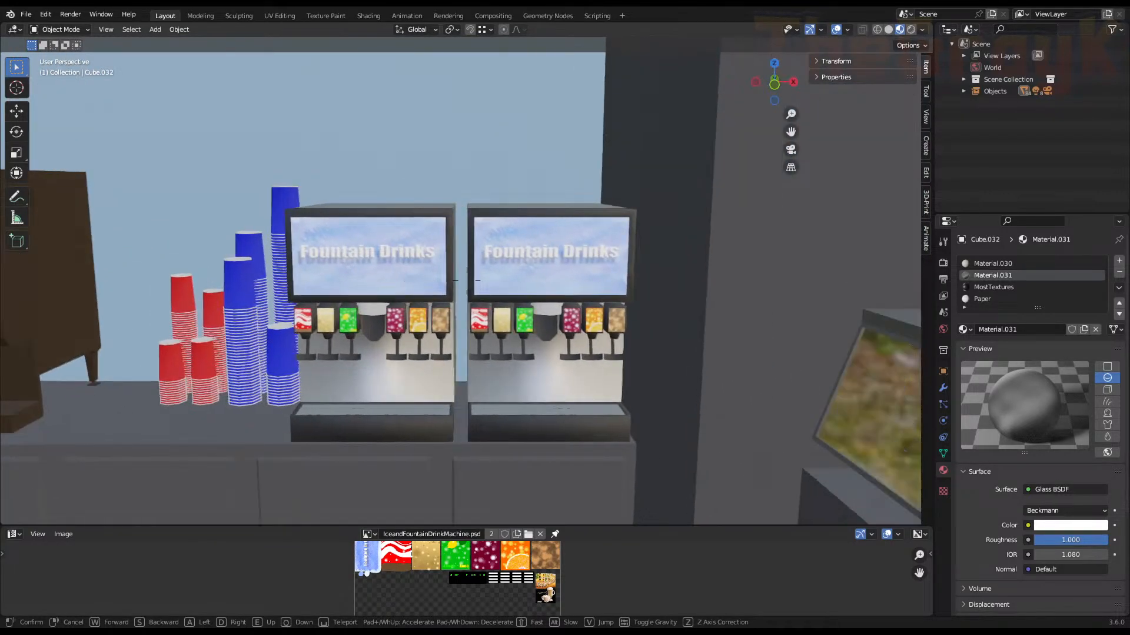
Examine the flavour labels on both fountain drink dispensers up close, including Cola~Cola, Cream Soda and Lemon-Lime
key(w)
key(w)
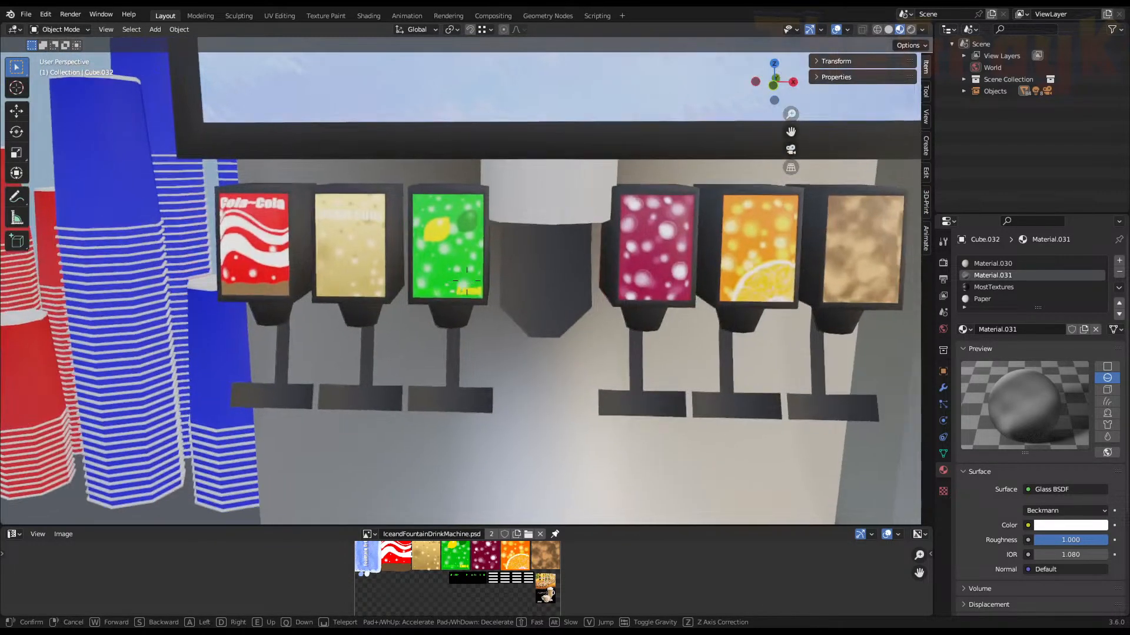
key(a)
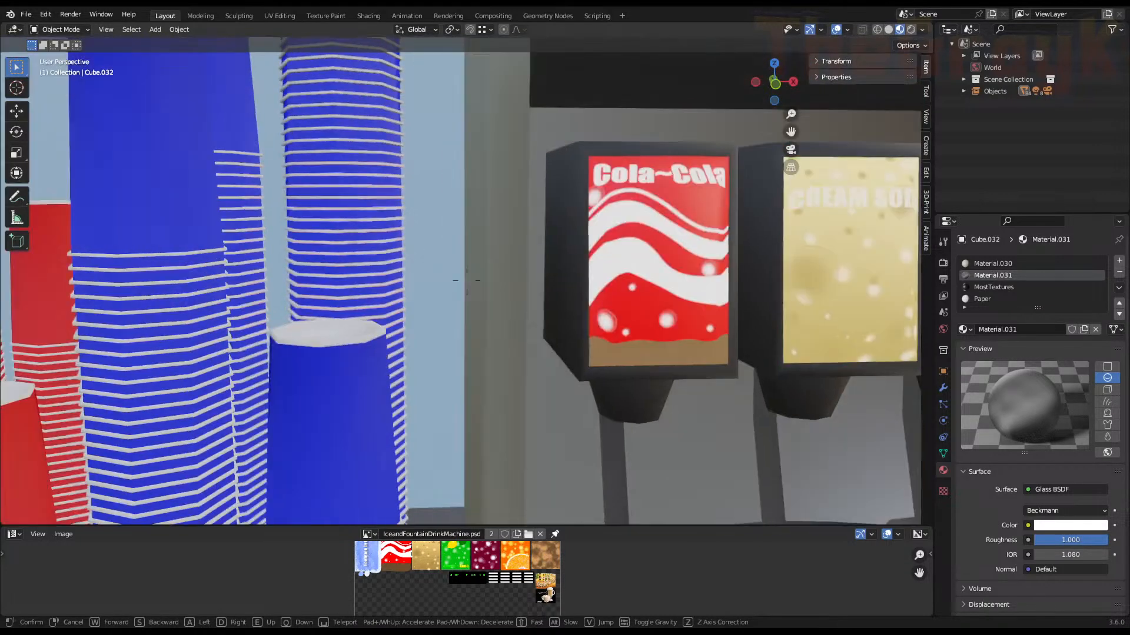
key(d)
key(d)
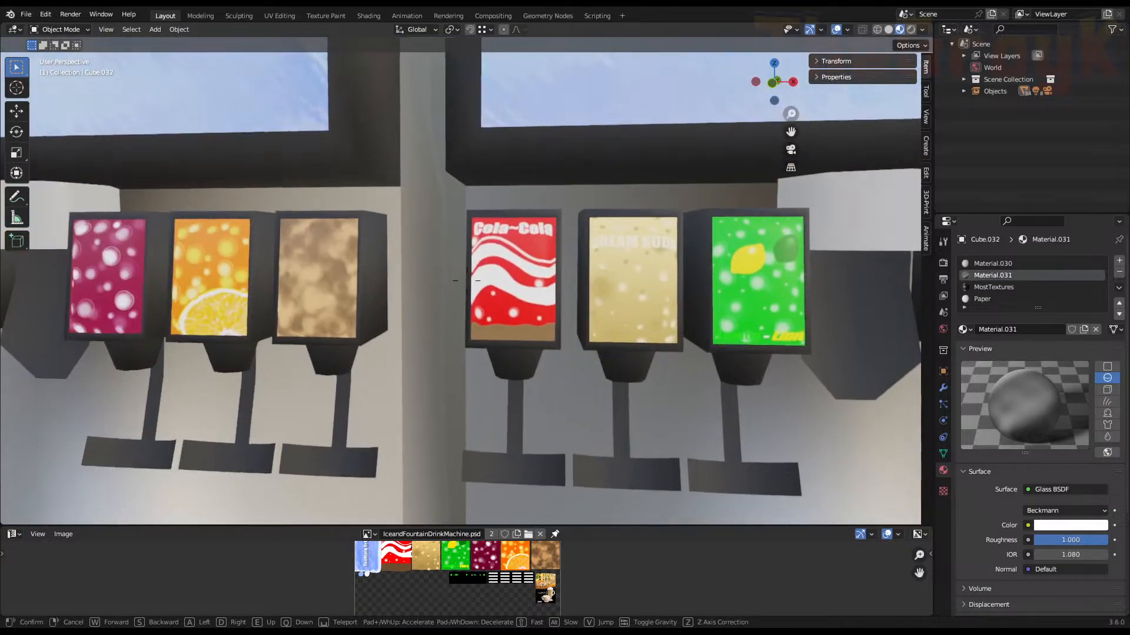
key(d)
key(w)
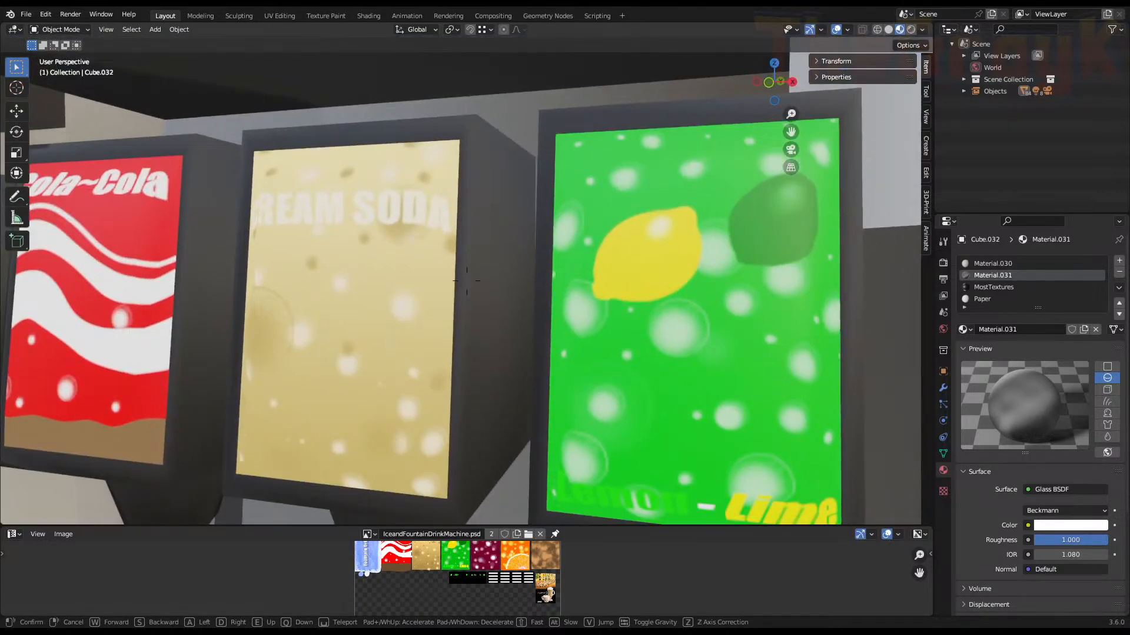
key(d)
key(d)
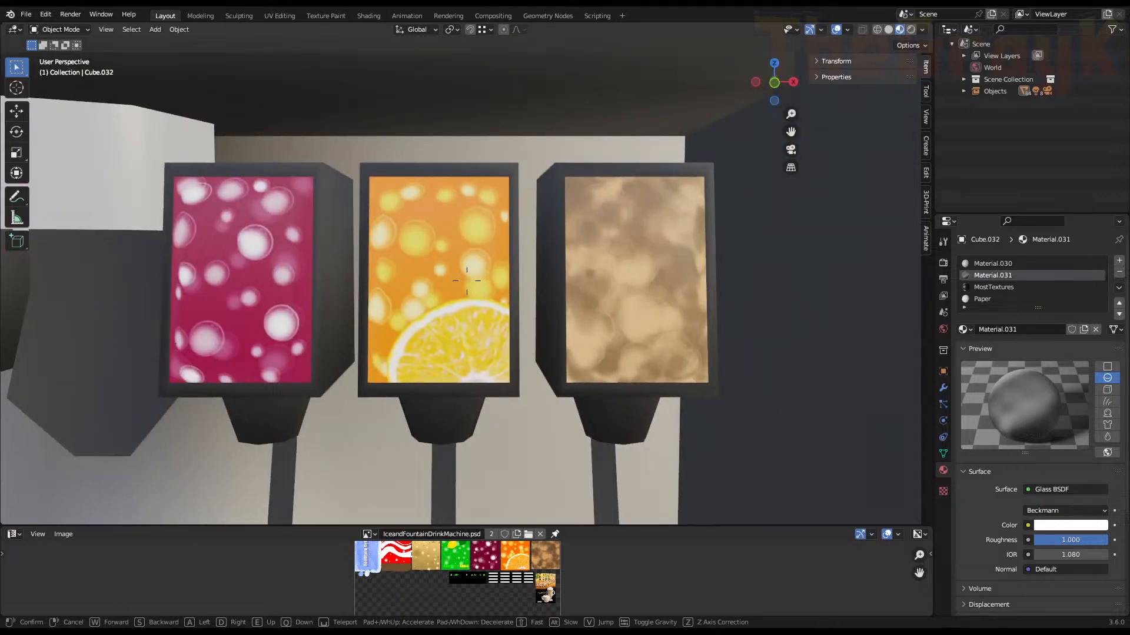
Walk past the glass display case into the kitchen and examine the stove's burner grates and knobs
key(s)
key(w)
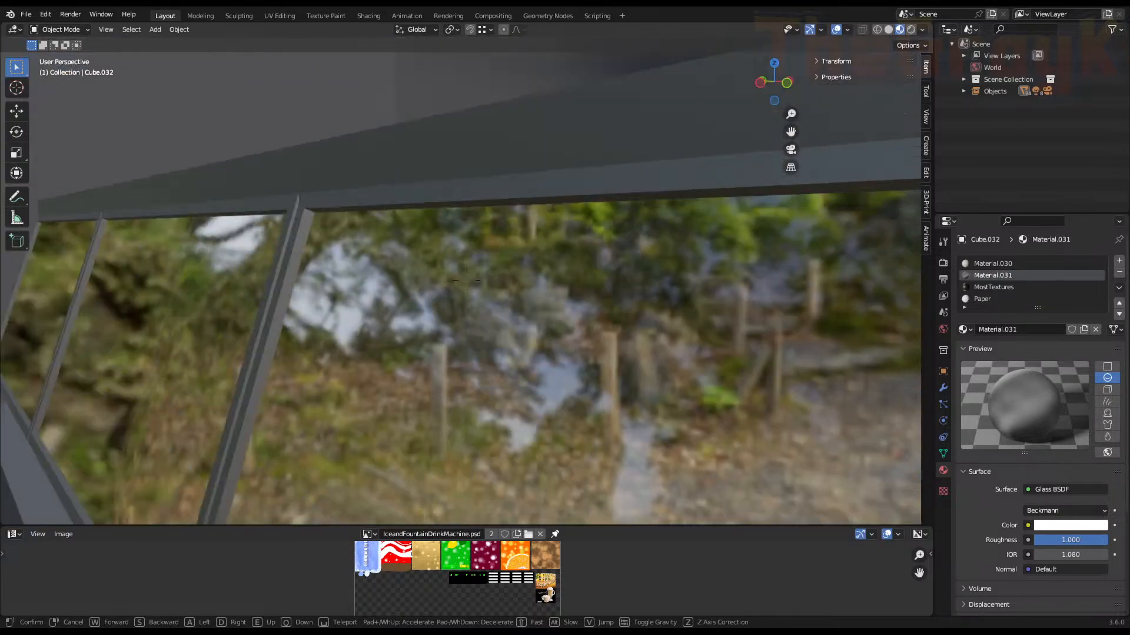
key(w)
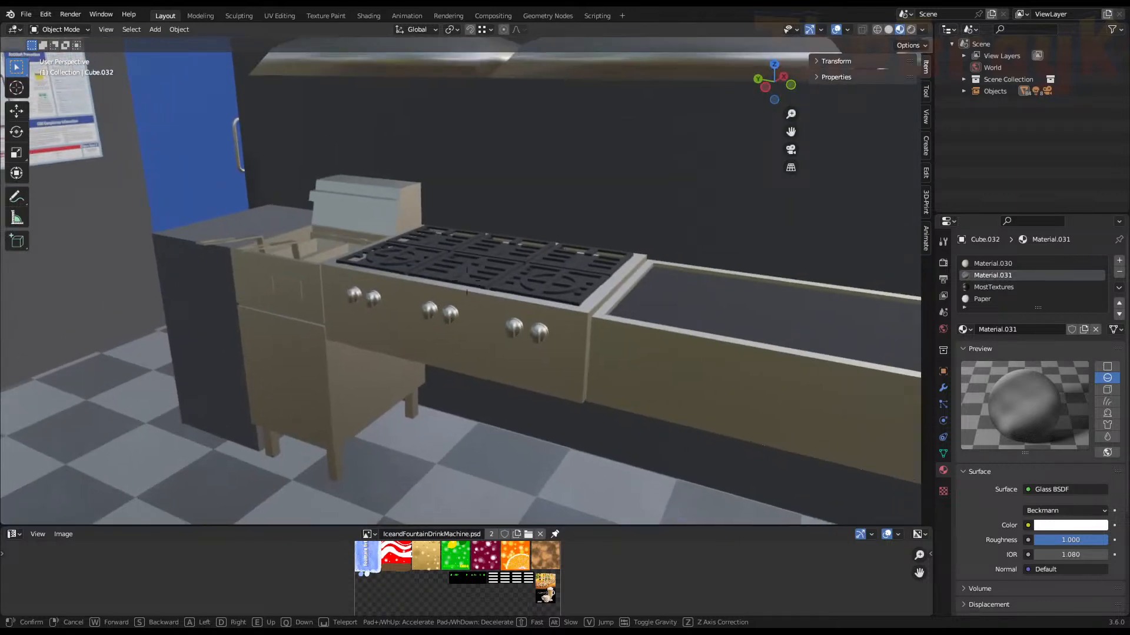
key(w)
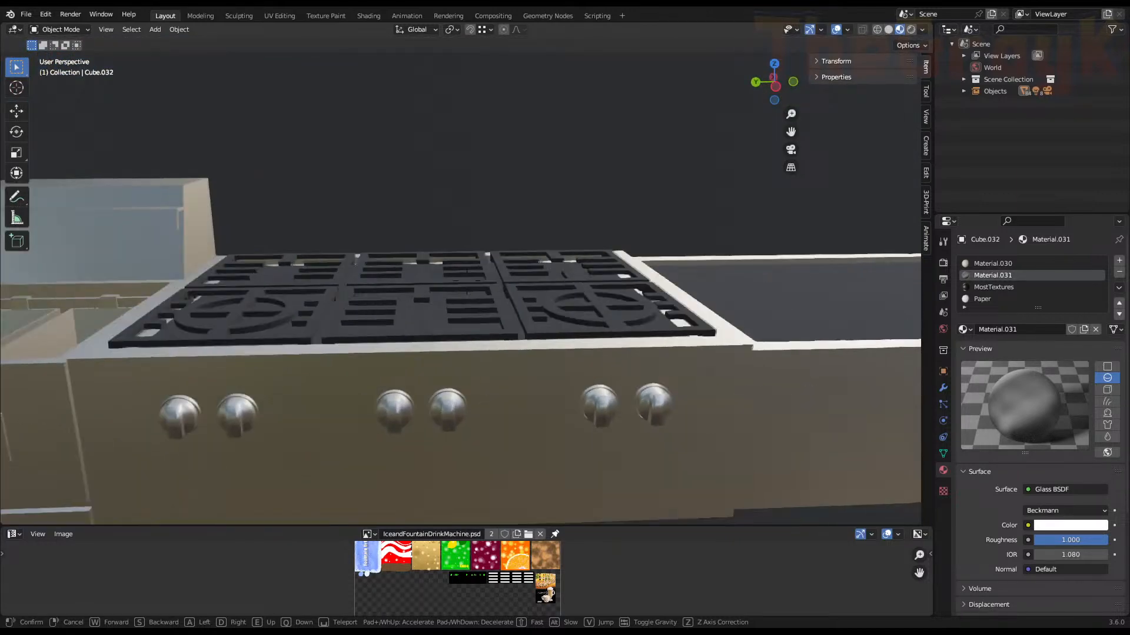
Inspect the kitchen's stove, range hoods and wall-mounted OSHA safety poster at close range in walk navigation
key(d)
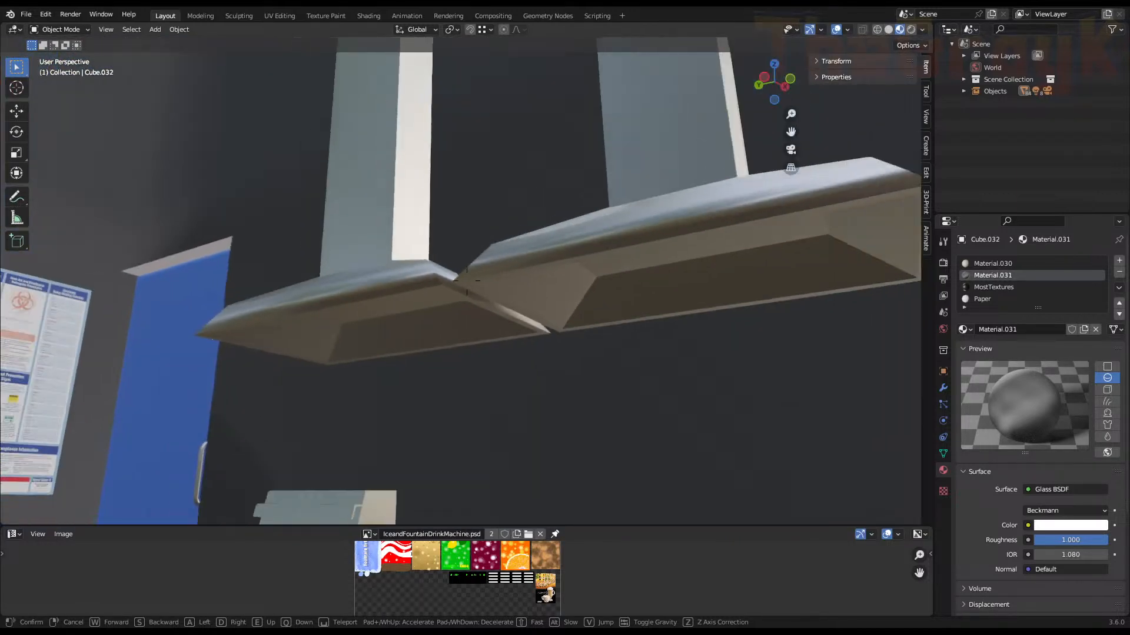
key(d)
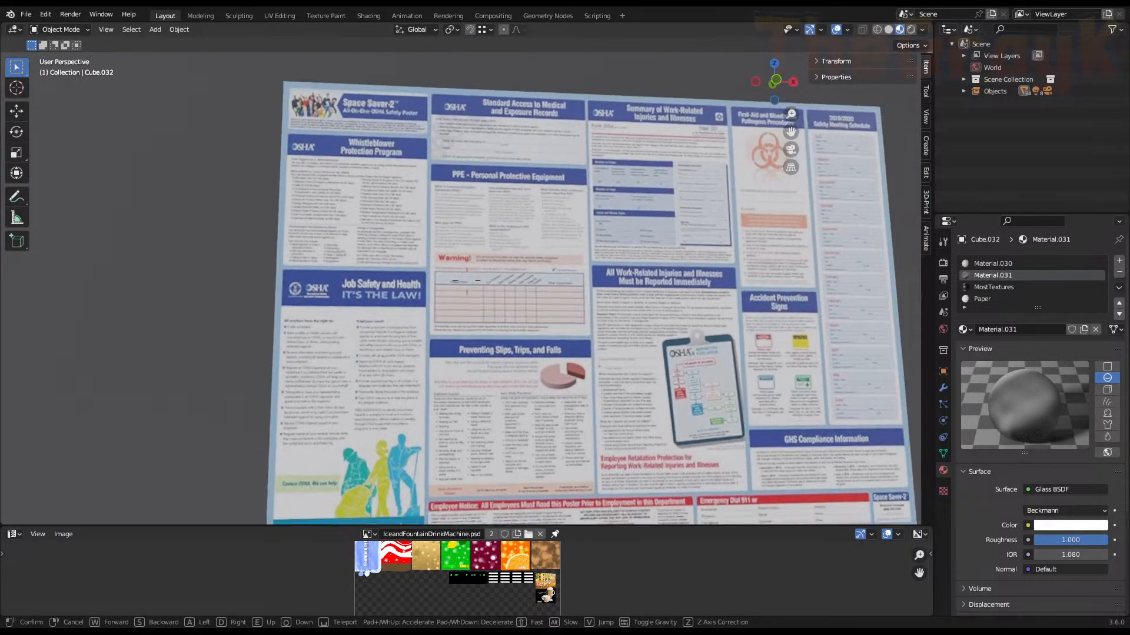
key(w)
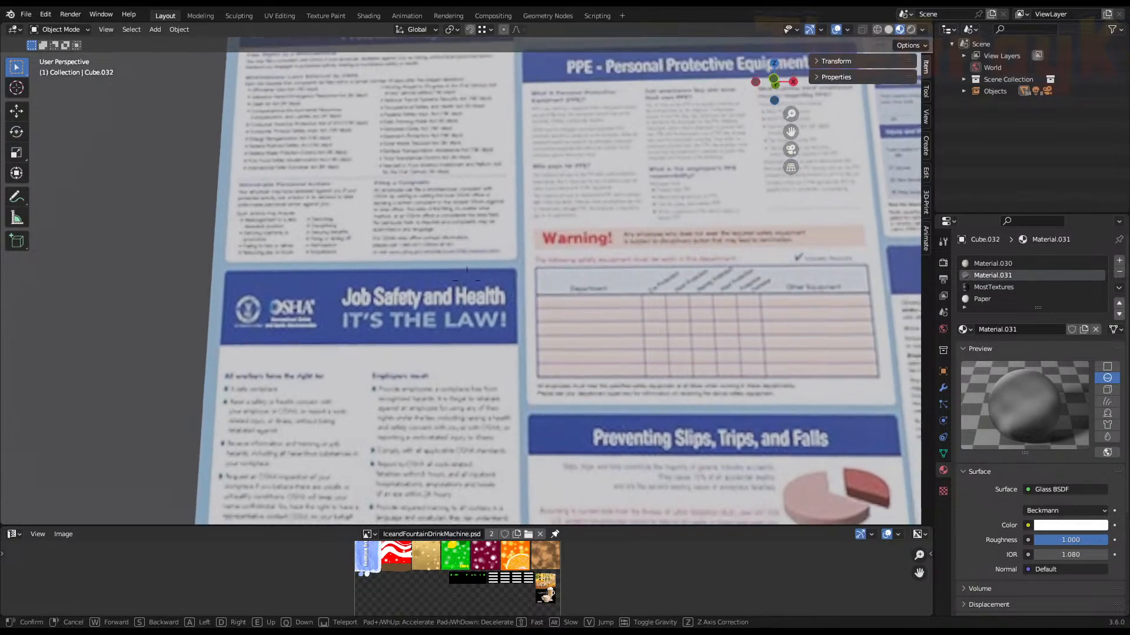
key(s)
key(s)
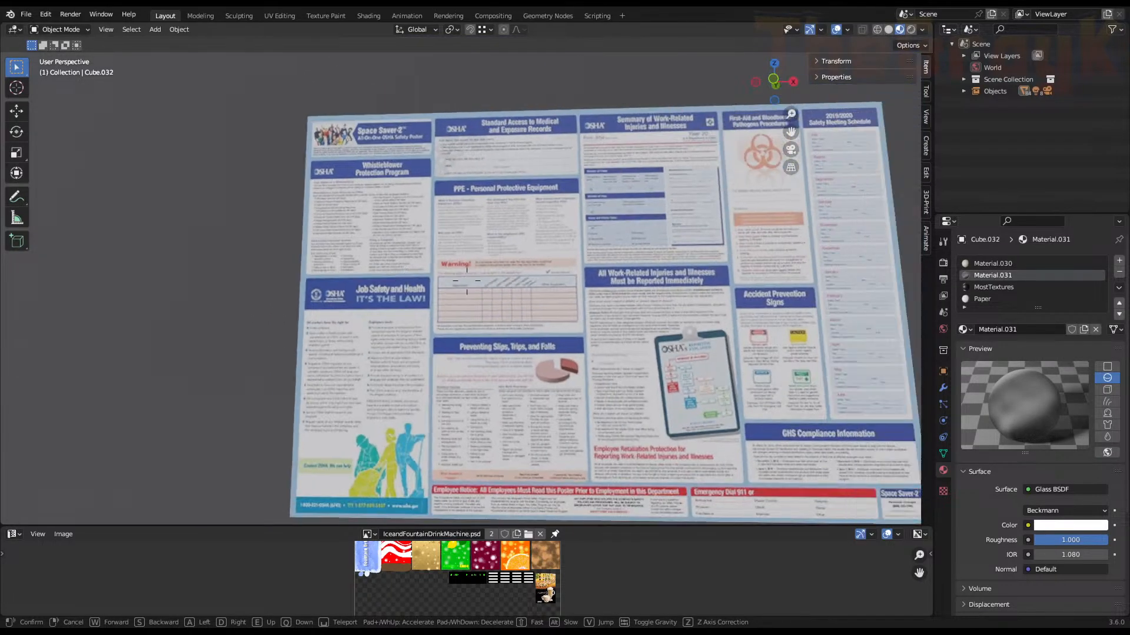
key(w)
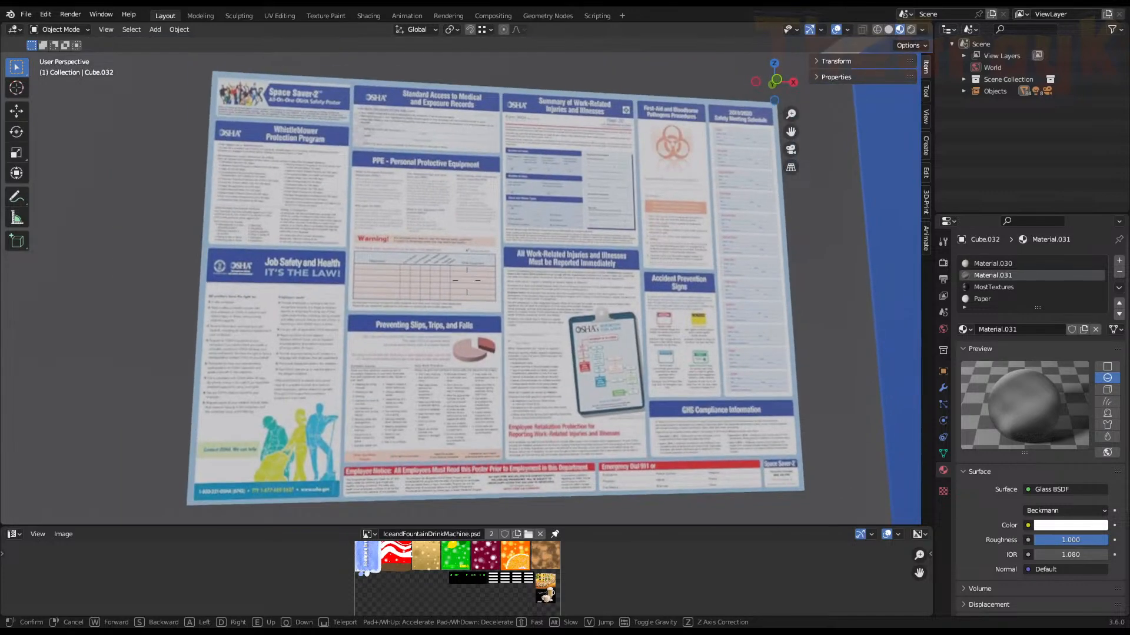
key(w)
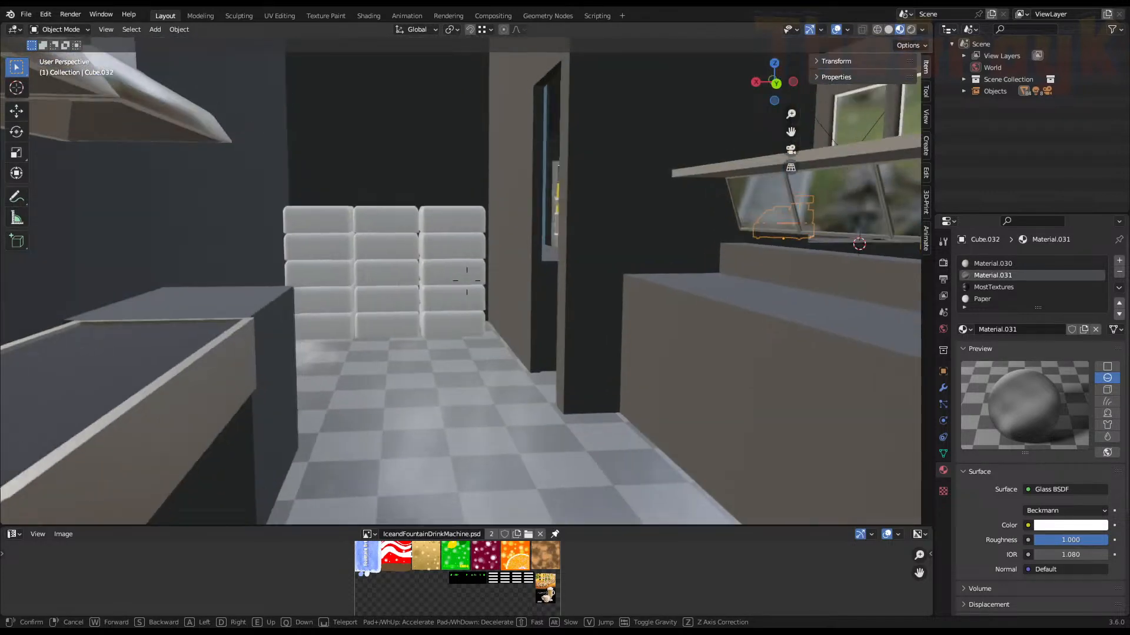
Walk through the back rooms to inspect the stacked white boxes and the restroom's toilet, sink and mirror
key(w)
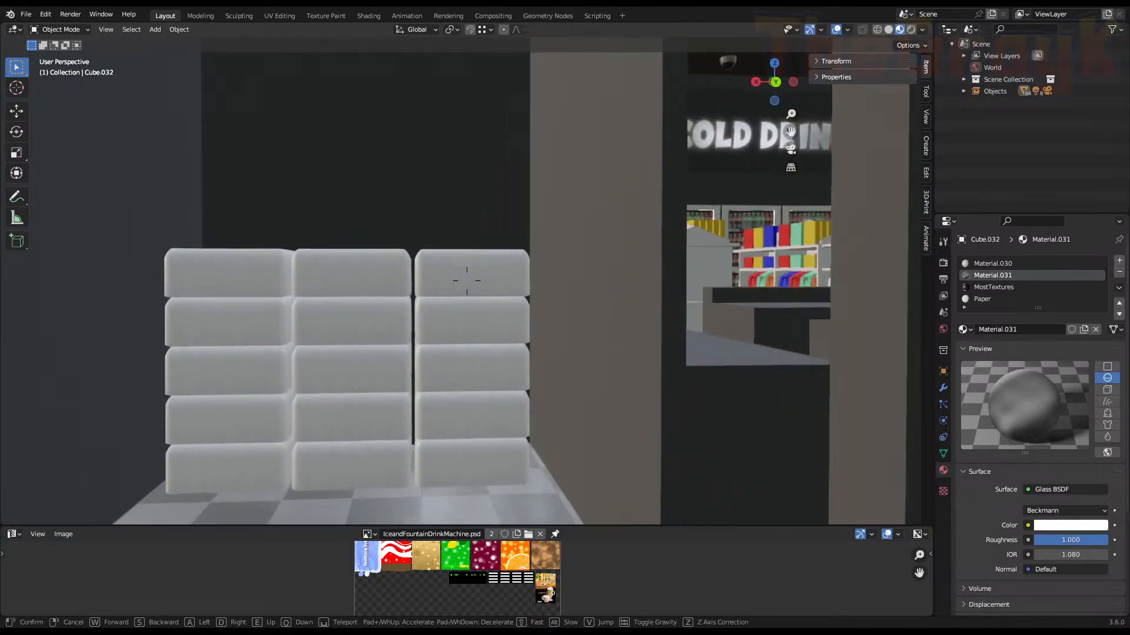
key(w)
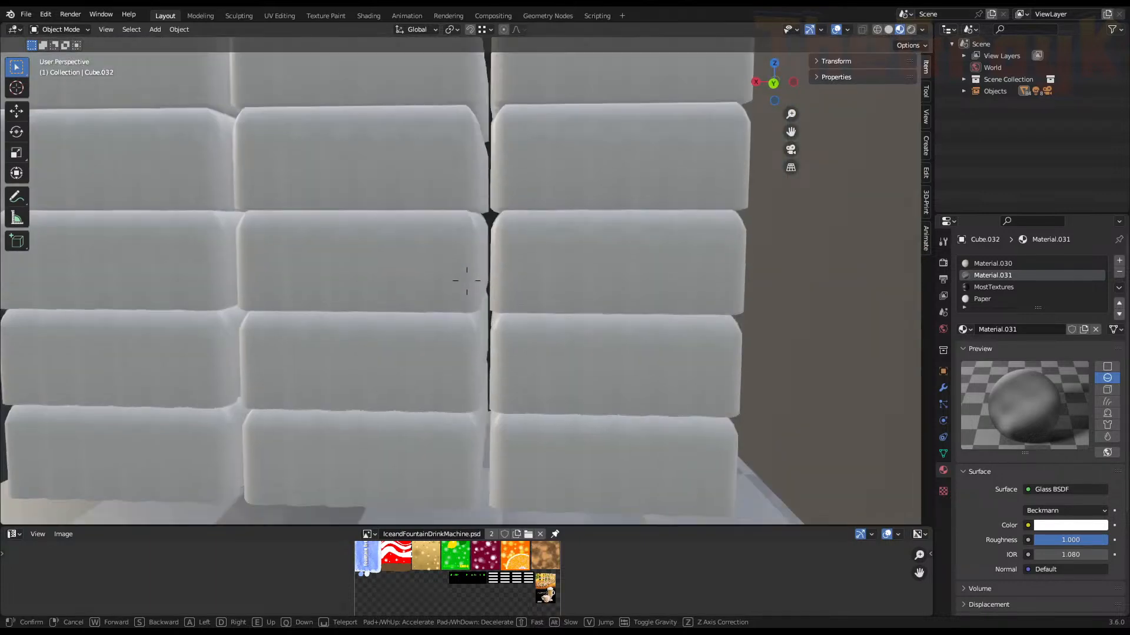
key(w)
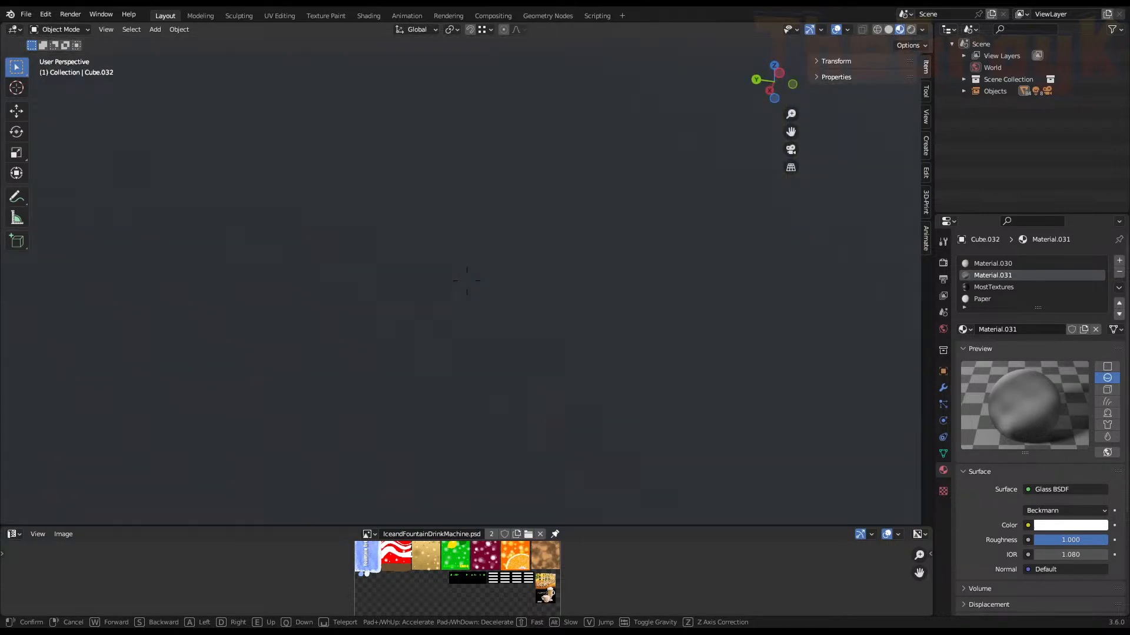
key(w)
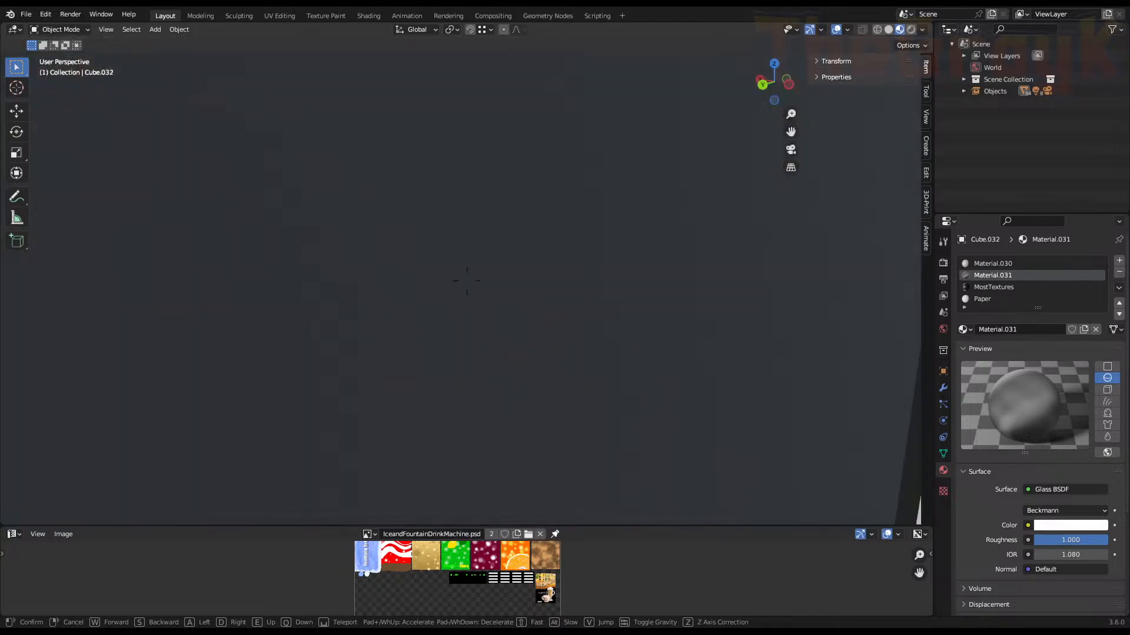
key(w)
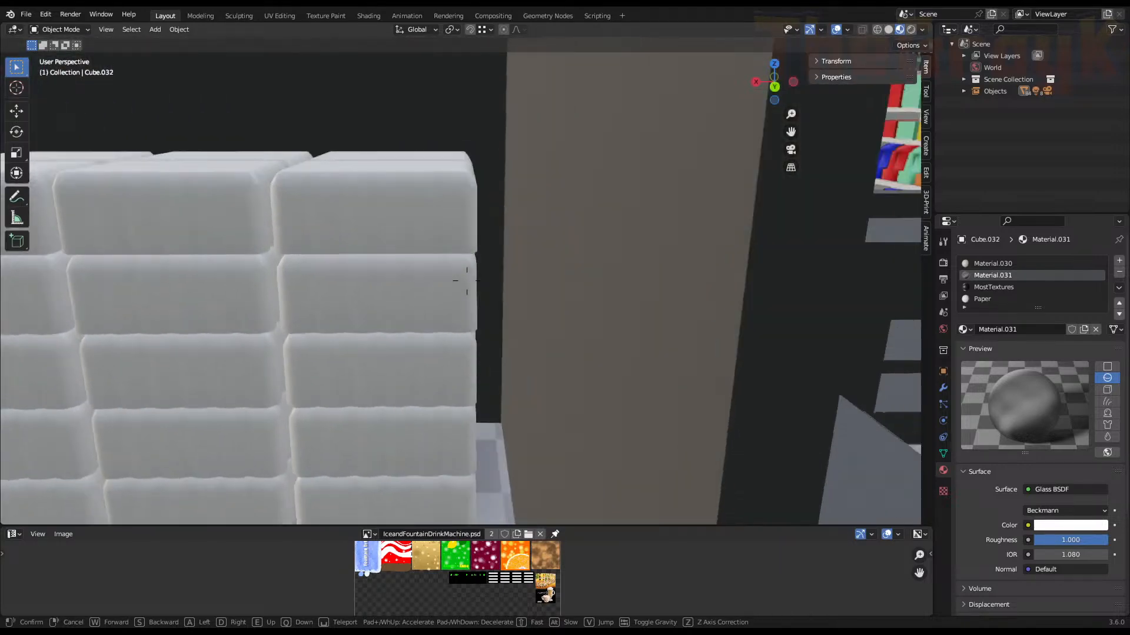
key(w)
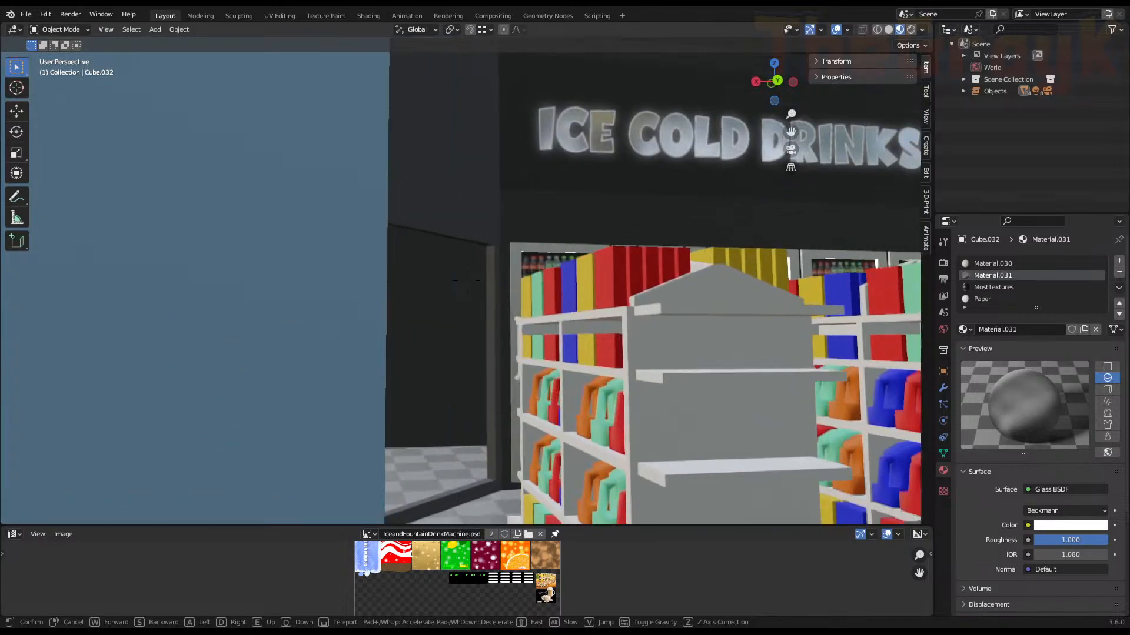
key(w)
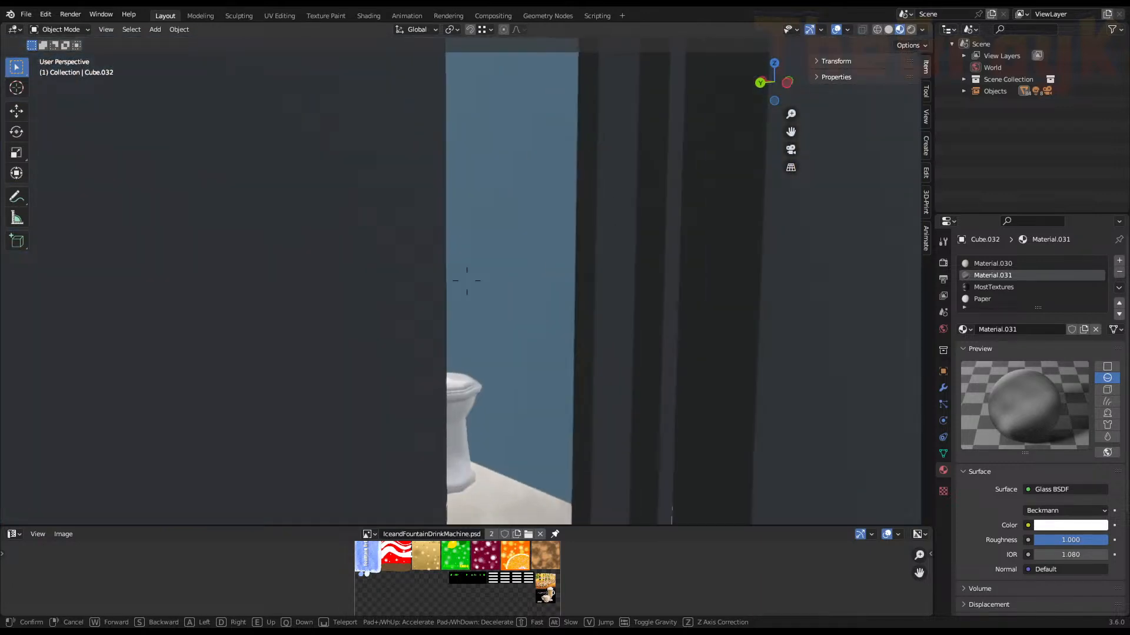
key(w)
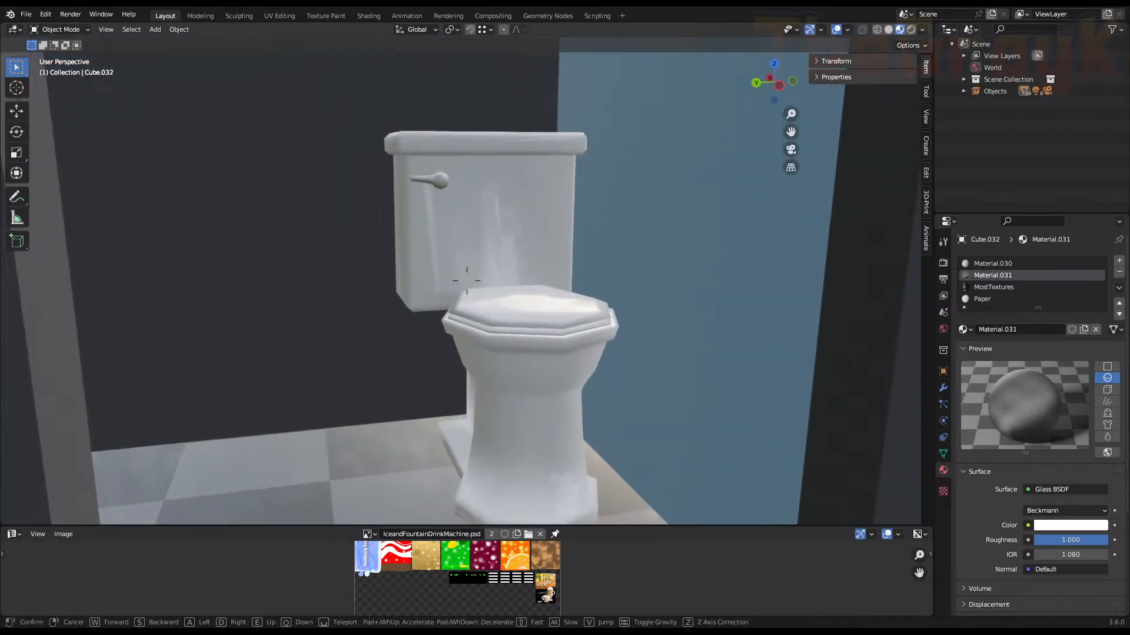
key(w)
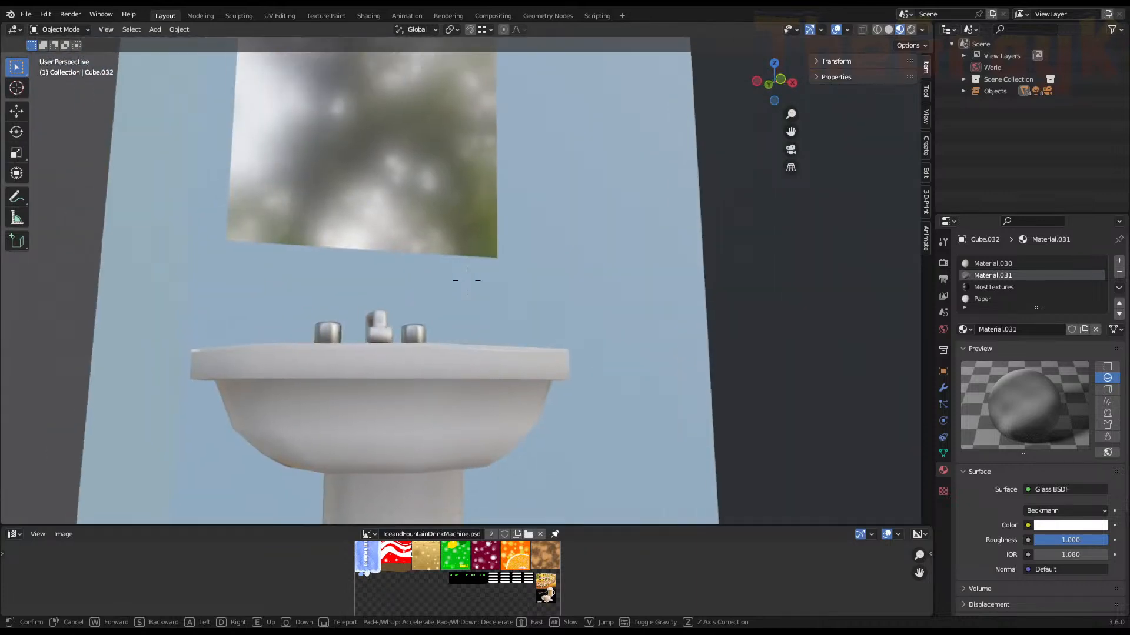
key(w)
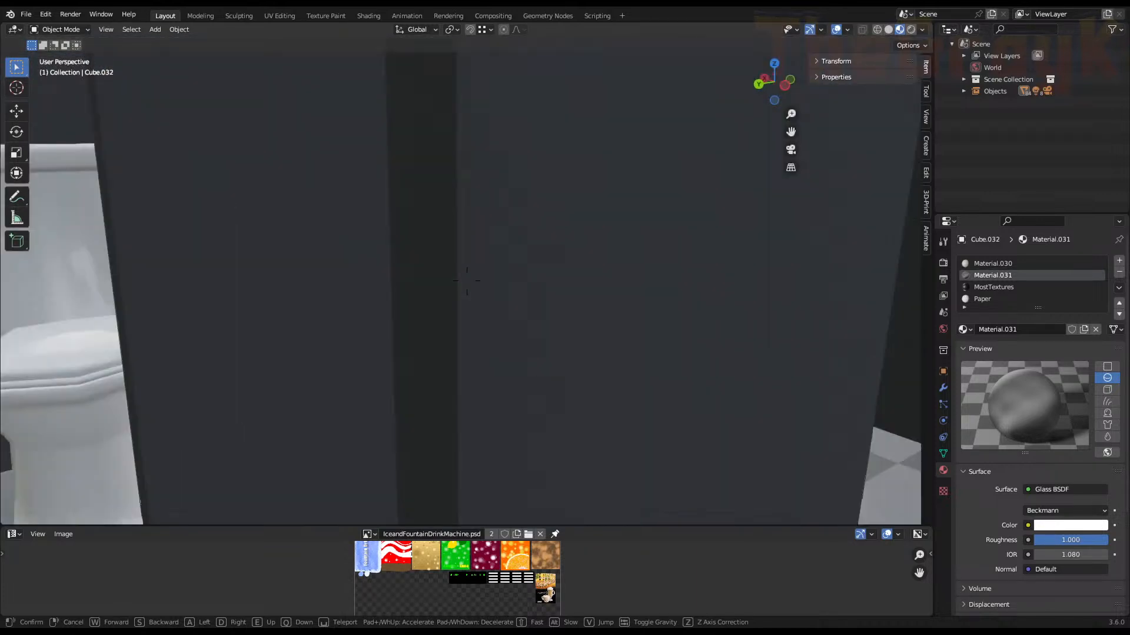
key(w)
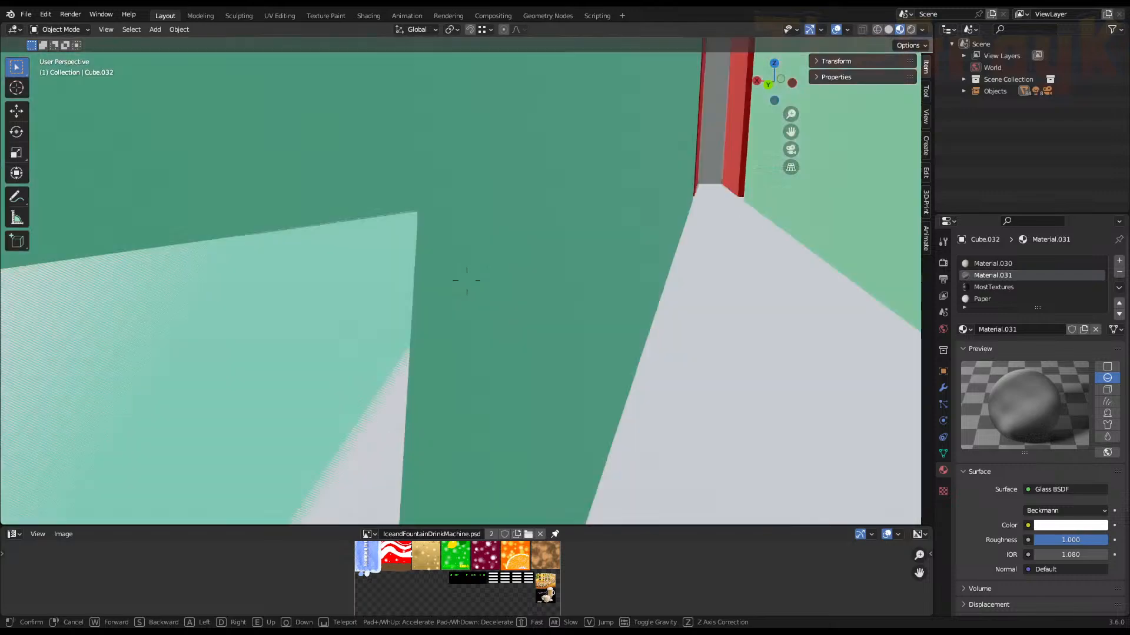
Examine the shop shelves, the exterior facade with the Kornar Stoar sign and the 1 METER reference cubes outside
key(s)
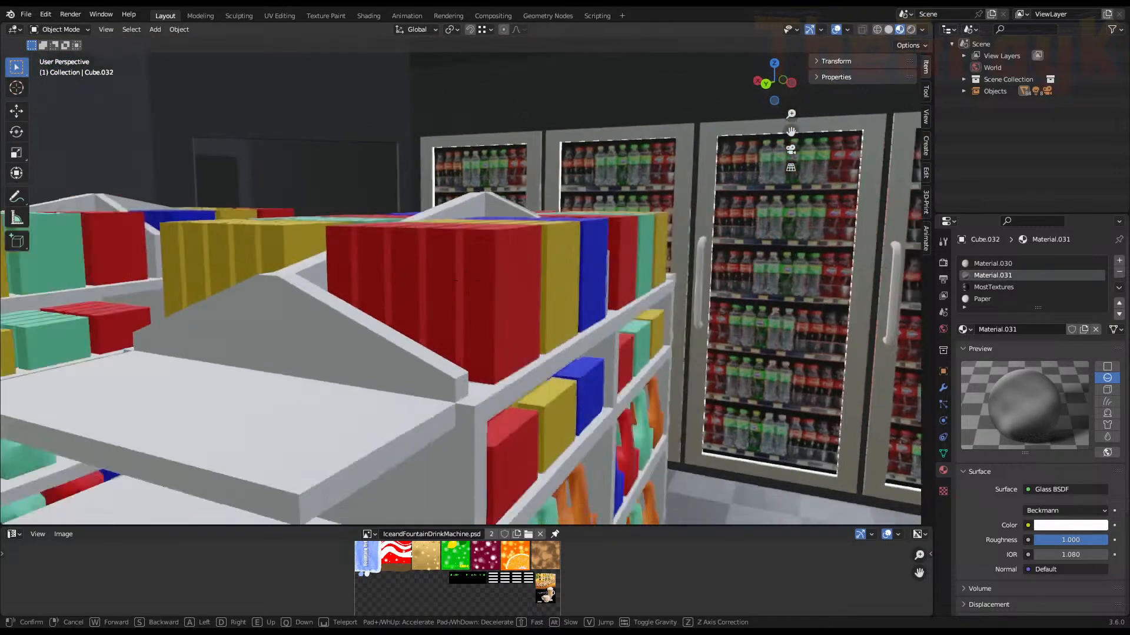
key(s)
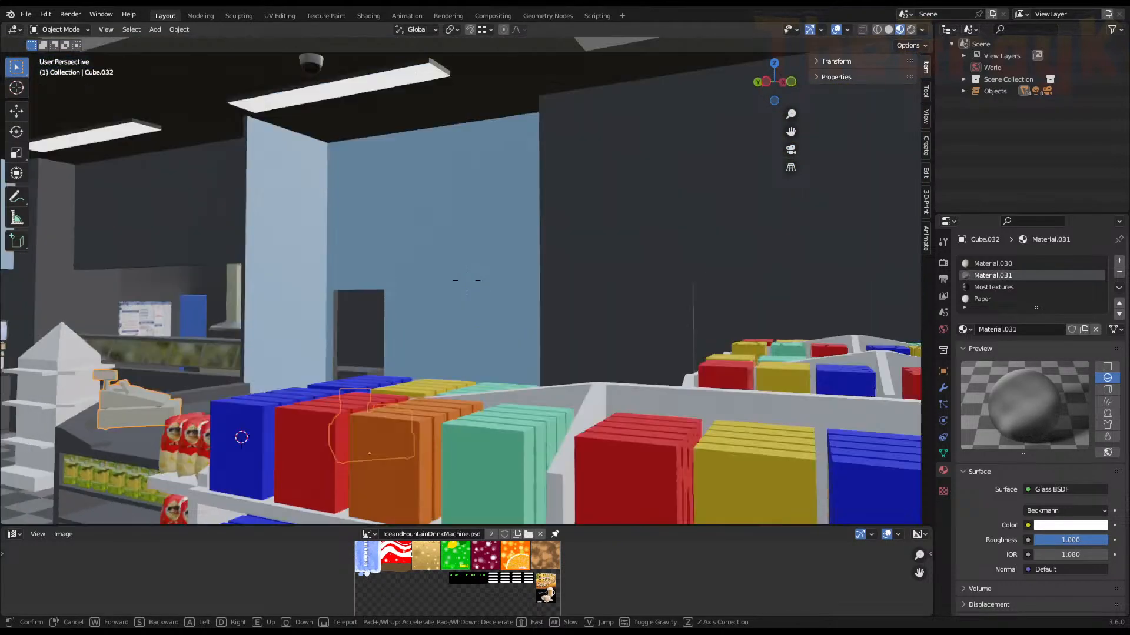
key(s)
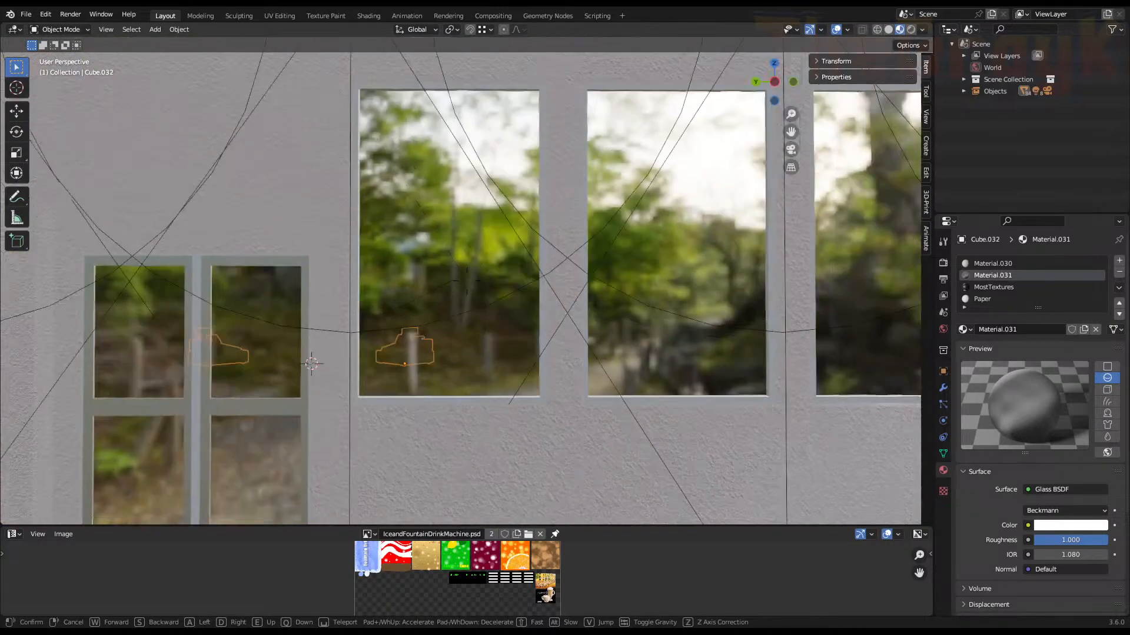
key(s)
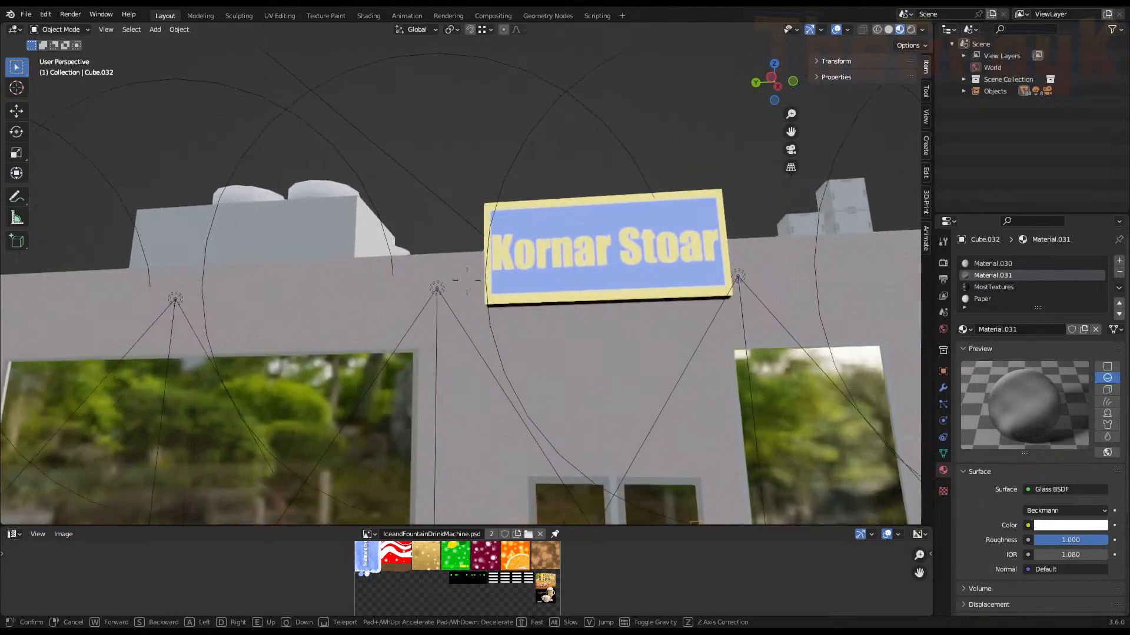
key(s)
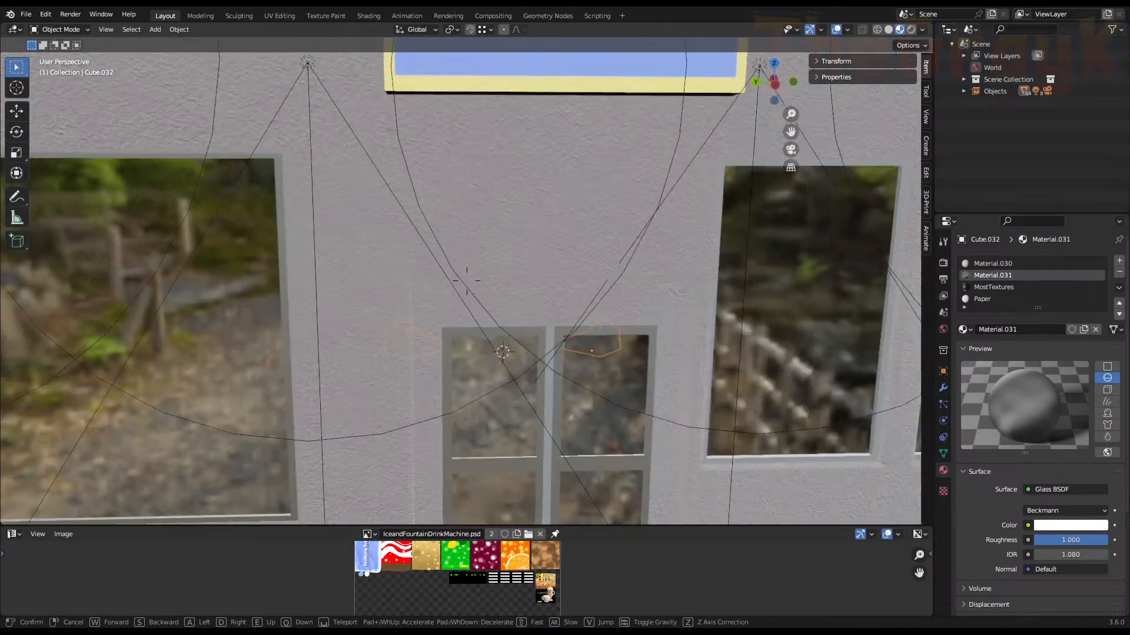
key(s)
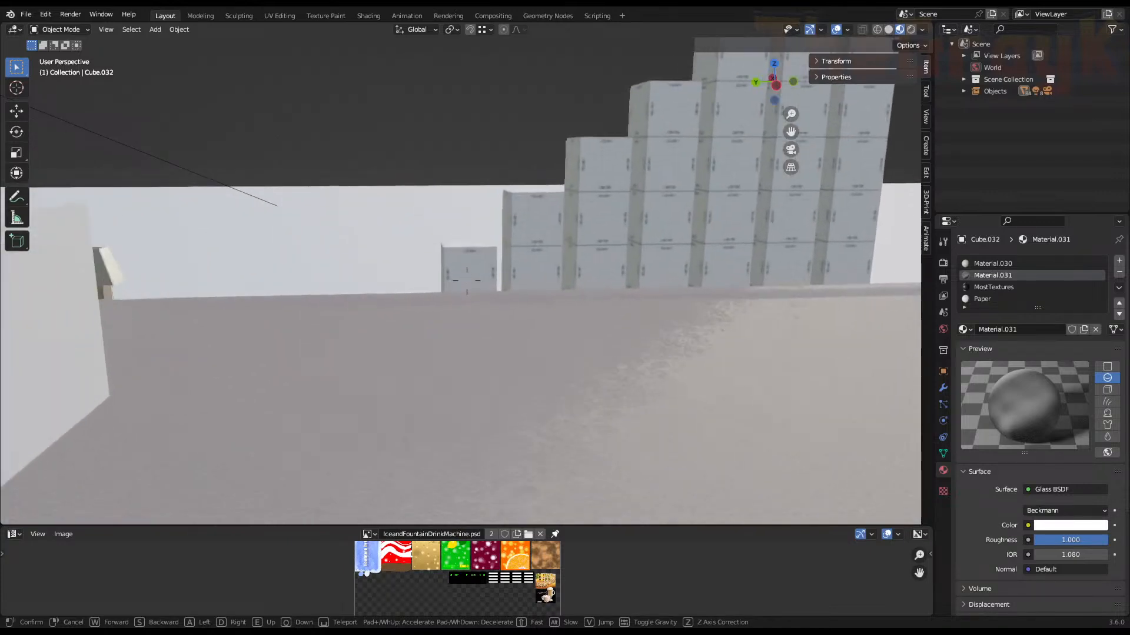
key(e)
key(w)
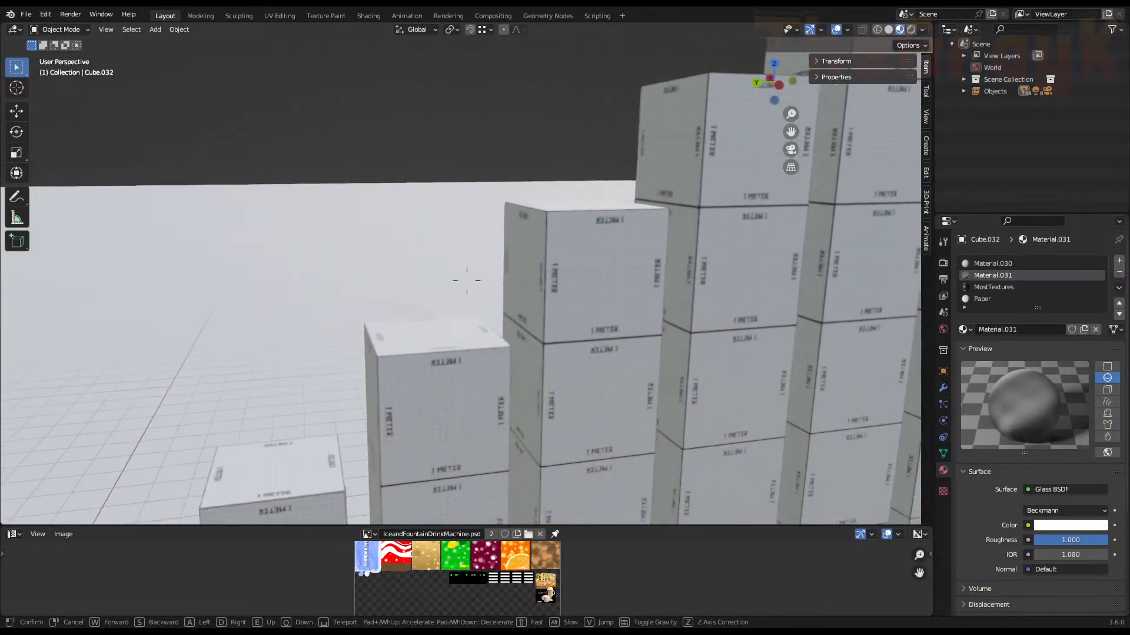
key(w)
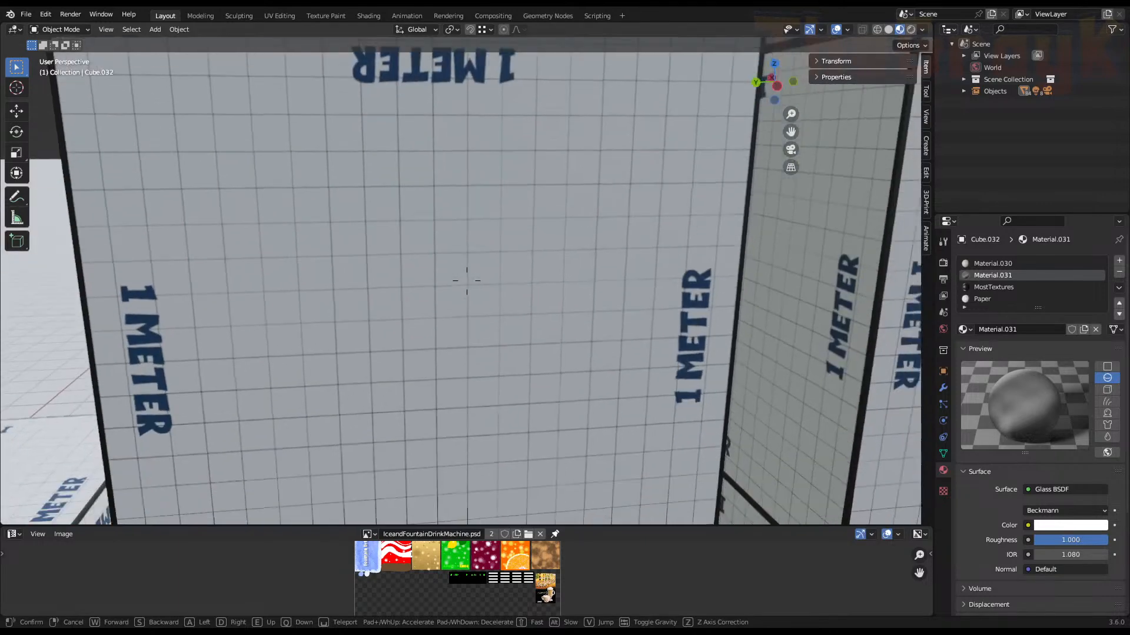
key(w)
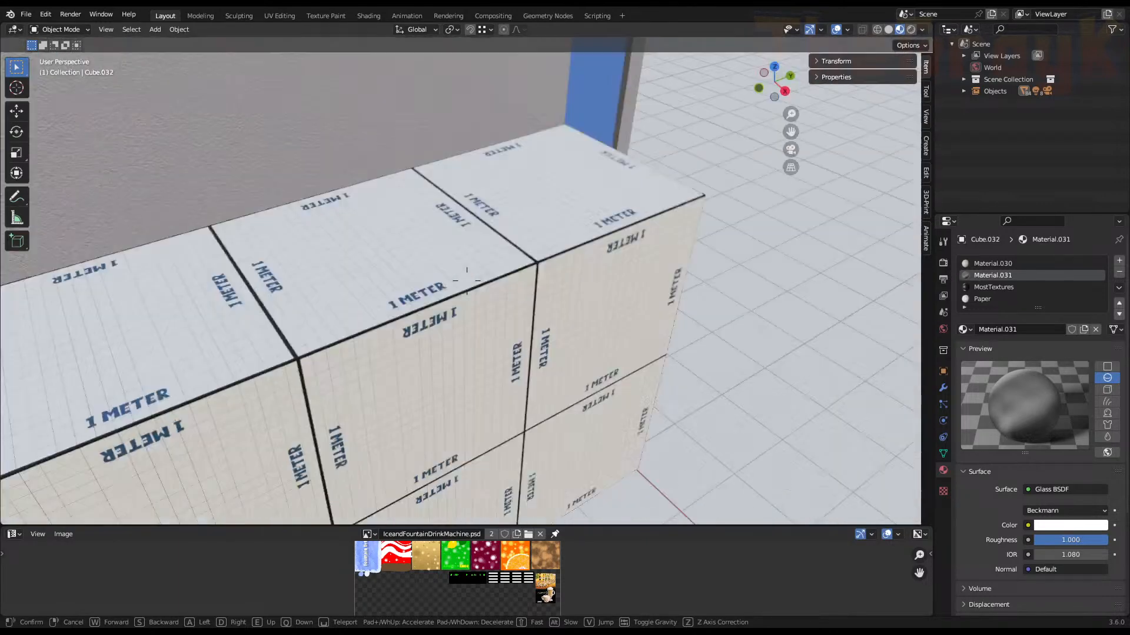
key(s)
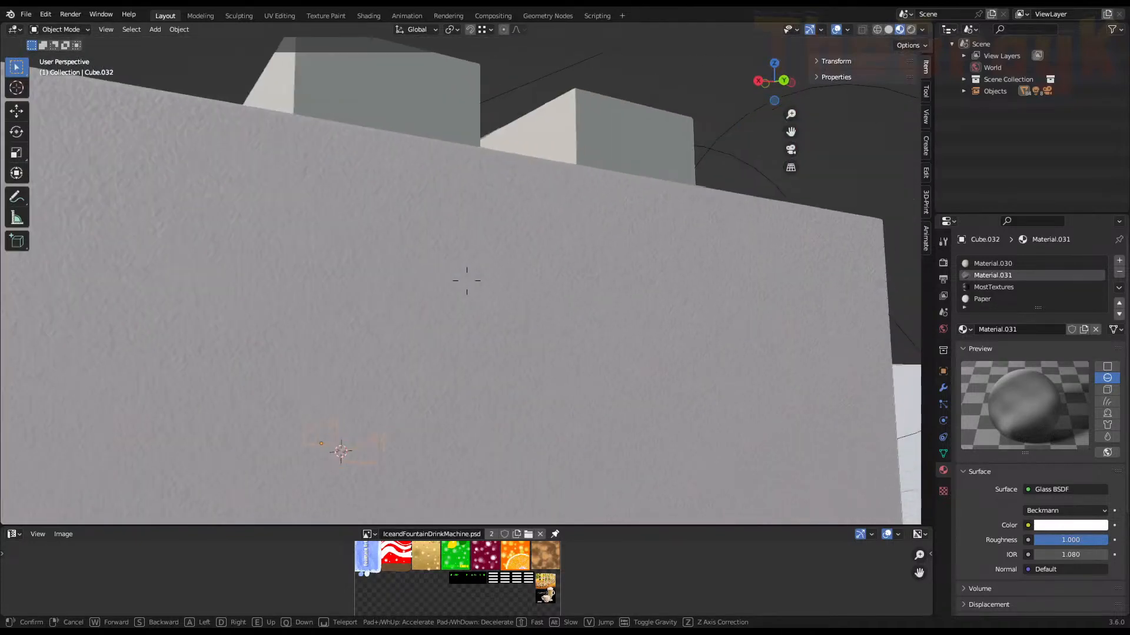
Tour the store interior to examine the fountain drink machines, drink coolers, stocked aisle shelves and potato crisp display
key(w)
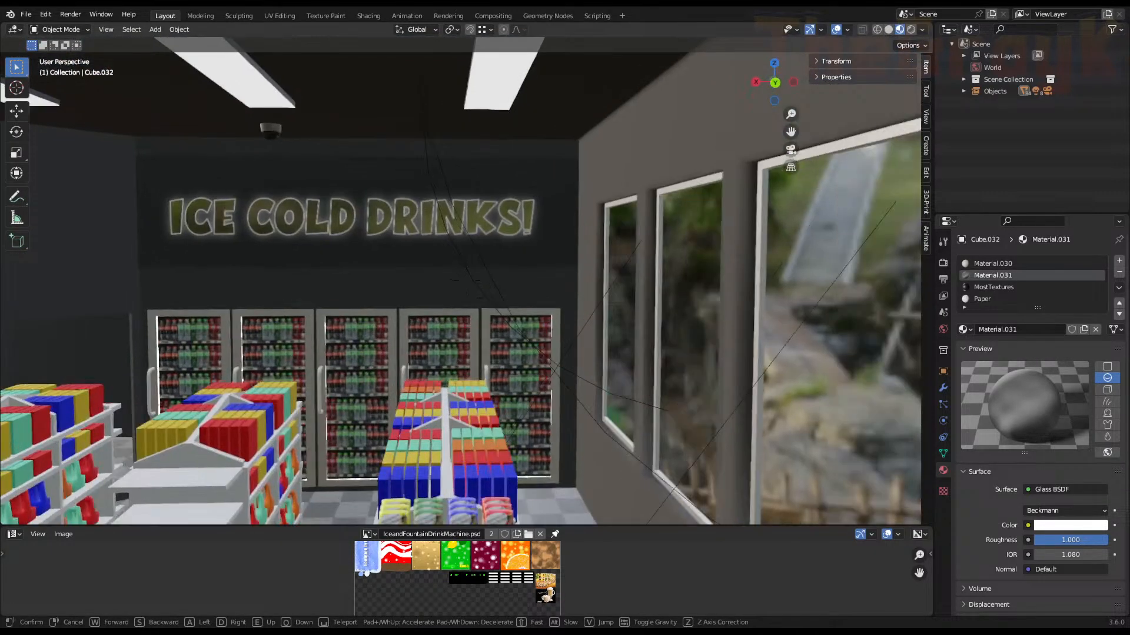
key(w)
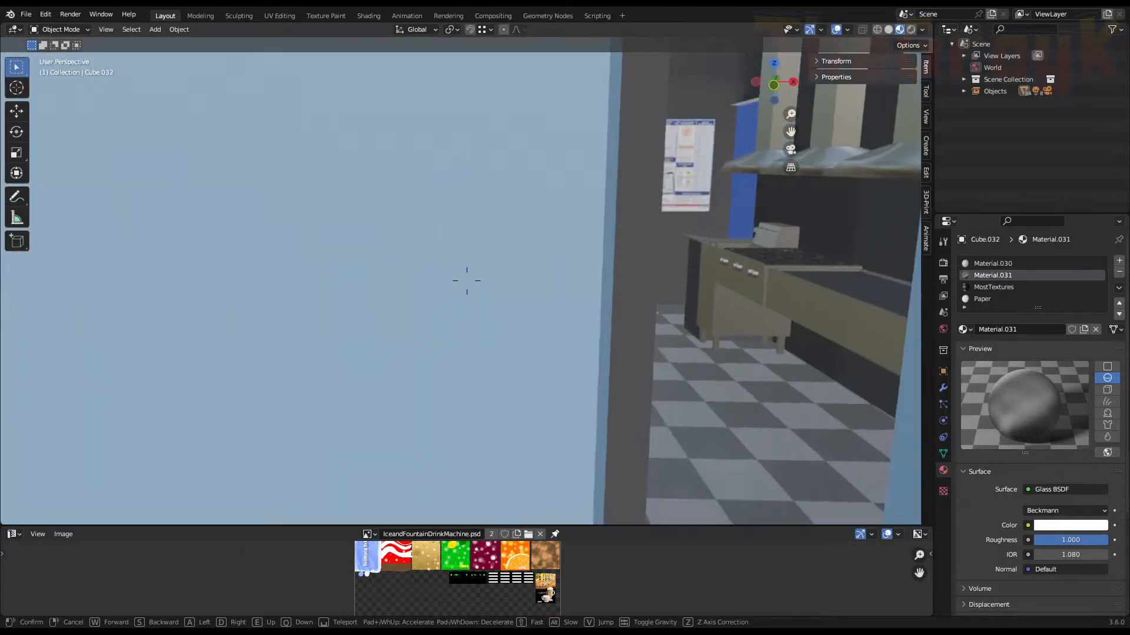
key(w)
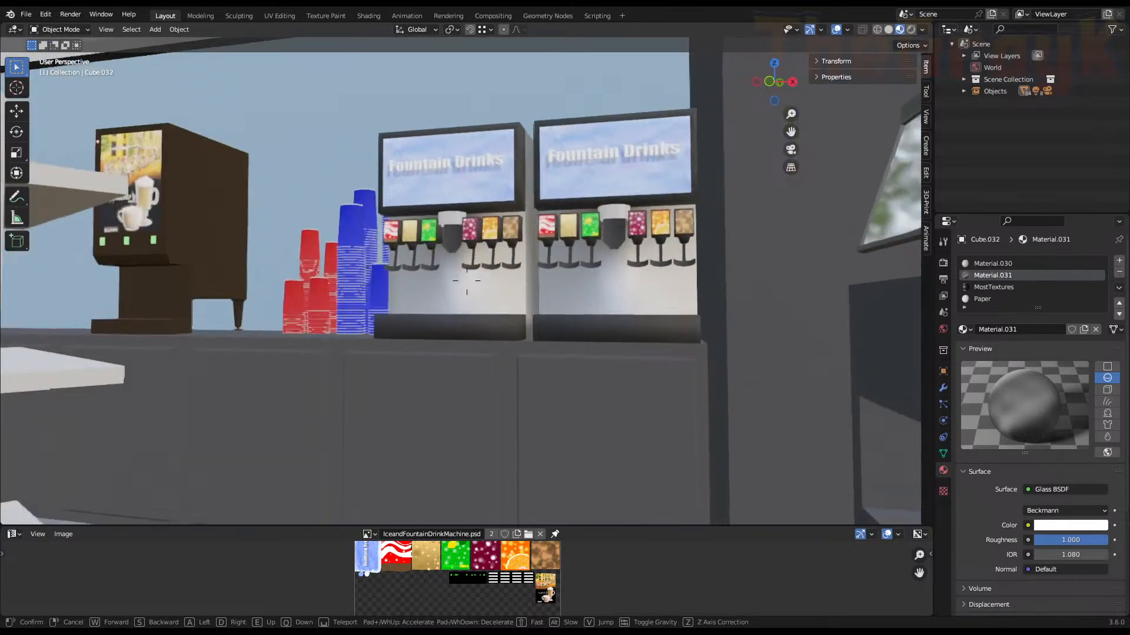
key(w)
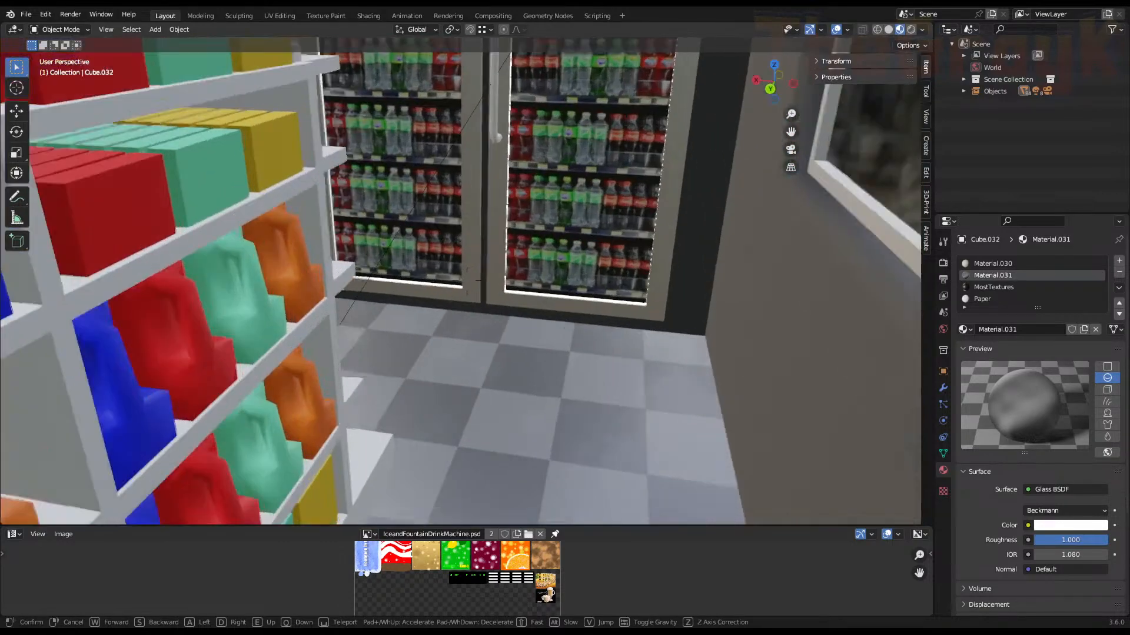
key(w)
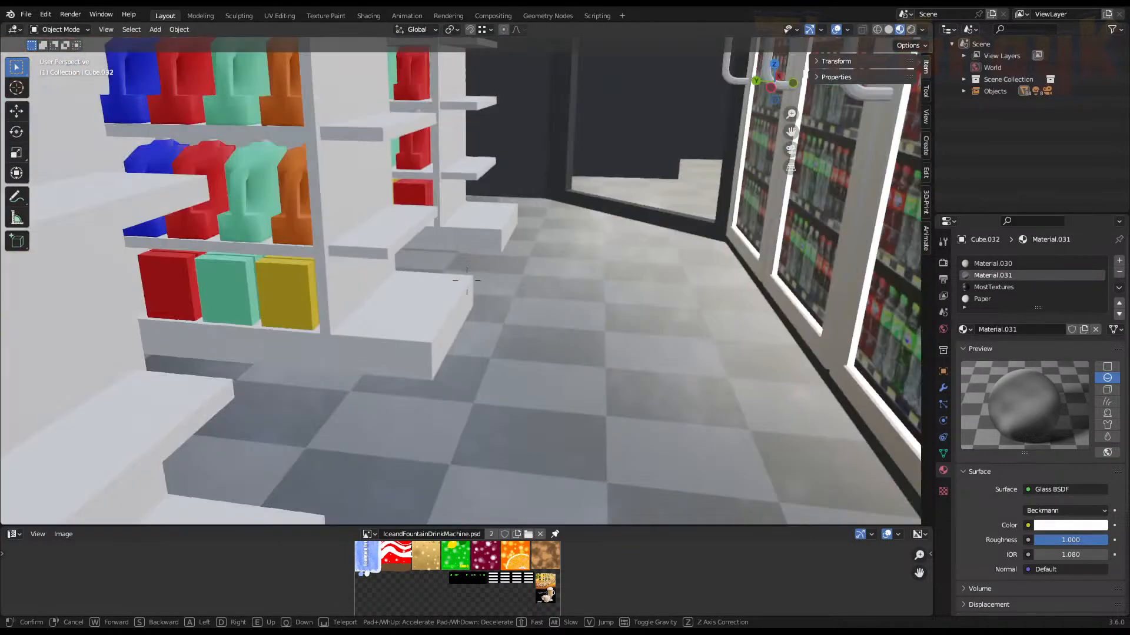
key(w)
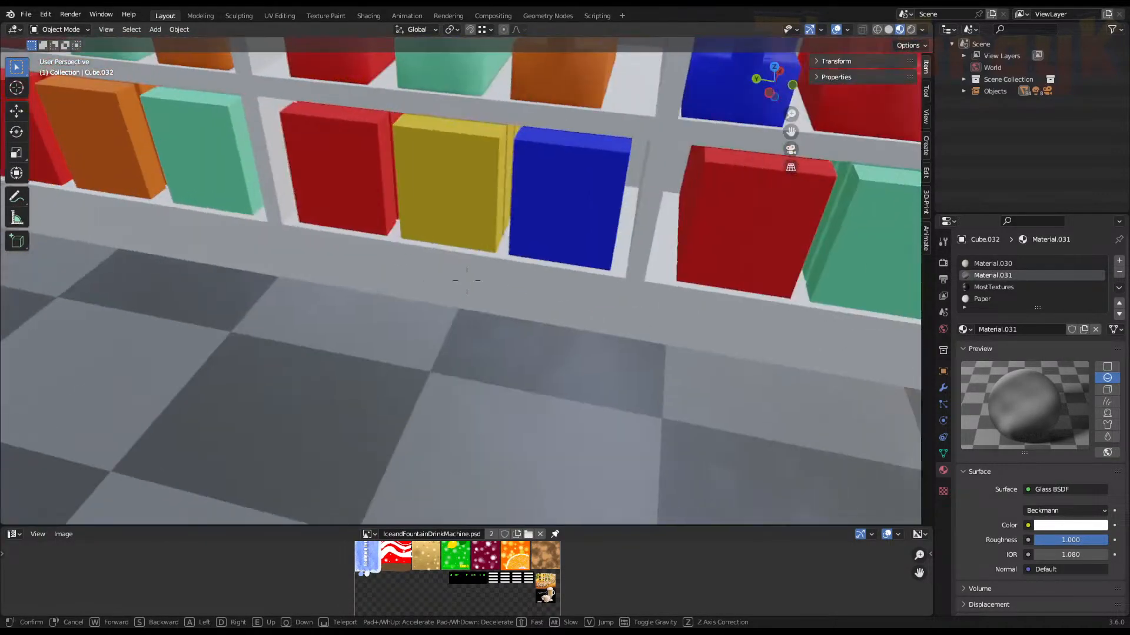
key(a)
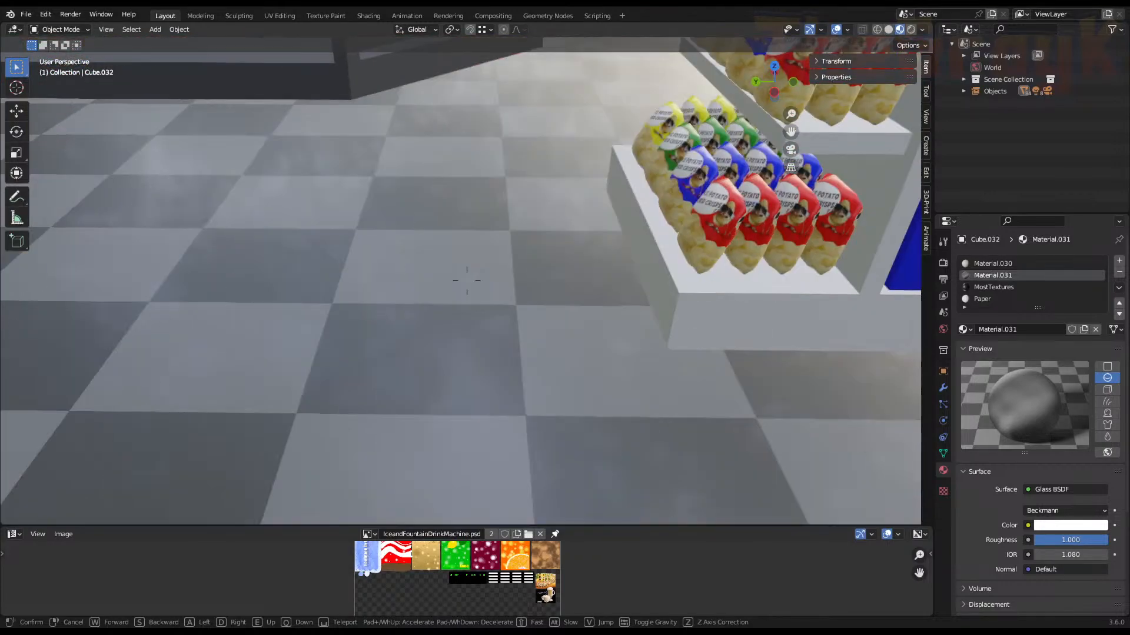
key(a)
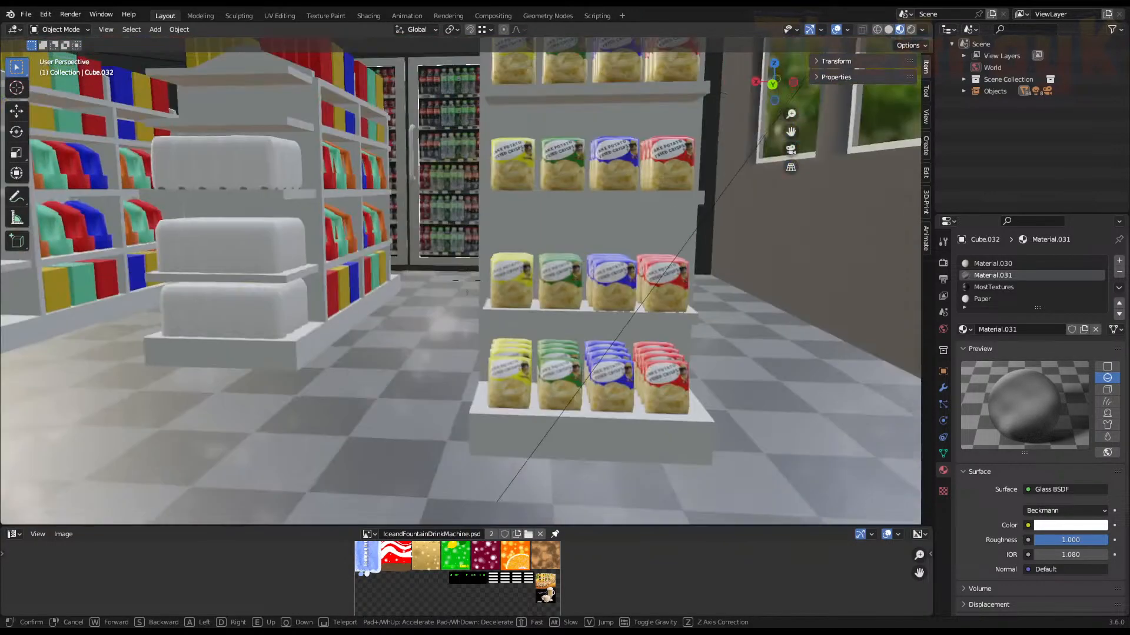
Inspect the white bottle packs on the aisle-end shelves at close range in walk navigation, and leave the walk
key(w)
key(w)
key(s)
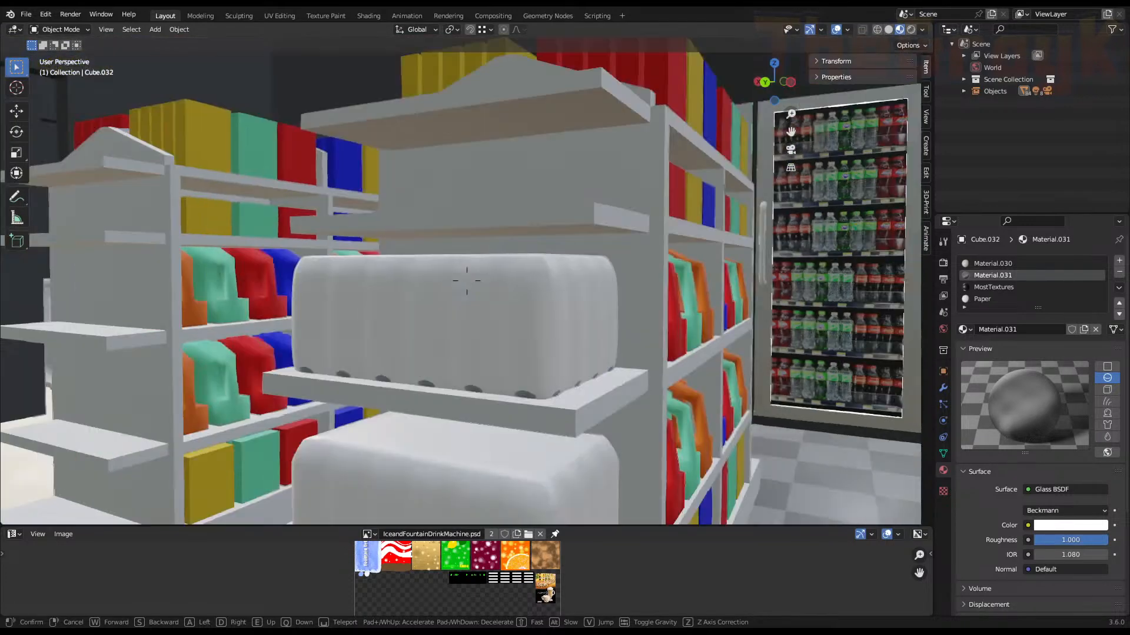
key(w)
key(s)
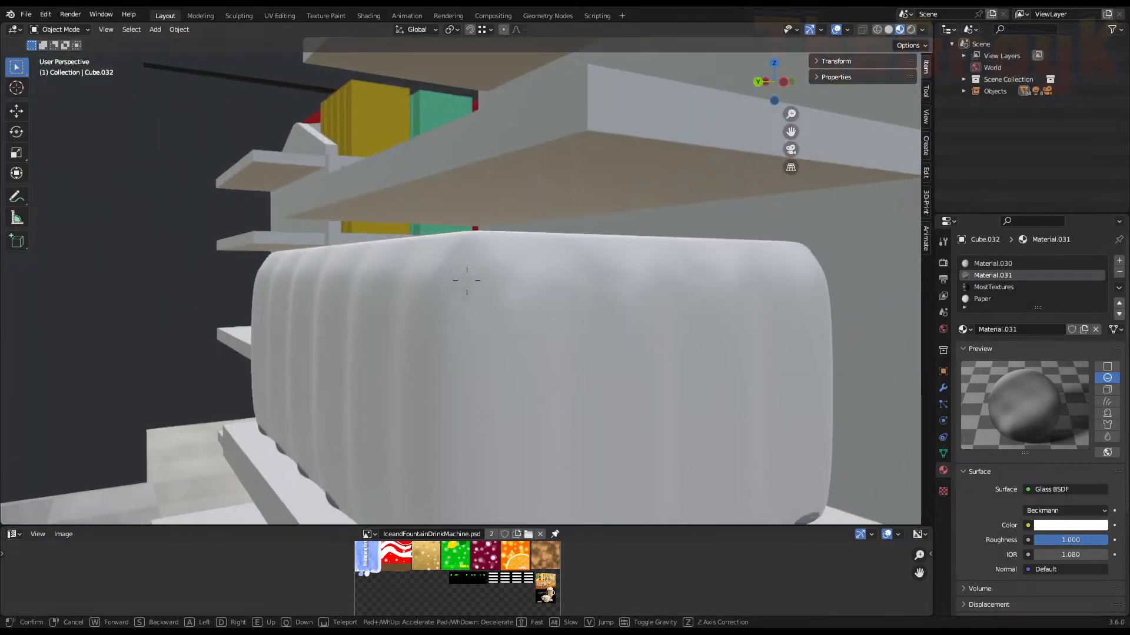
key(s)
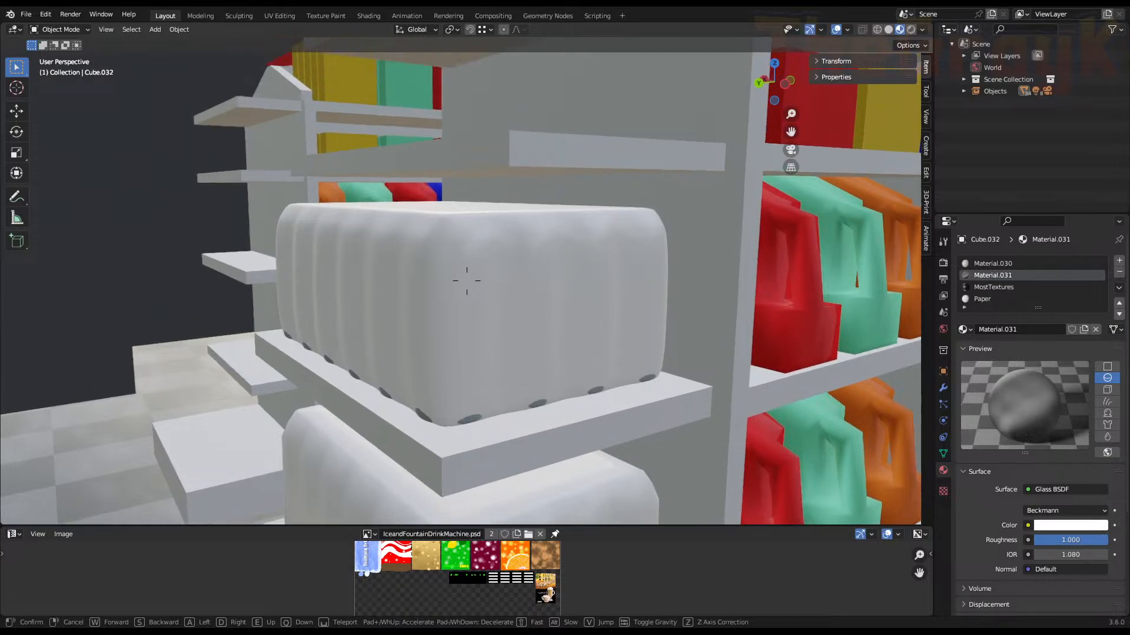
key(Escape)
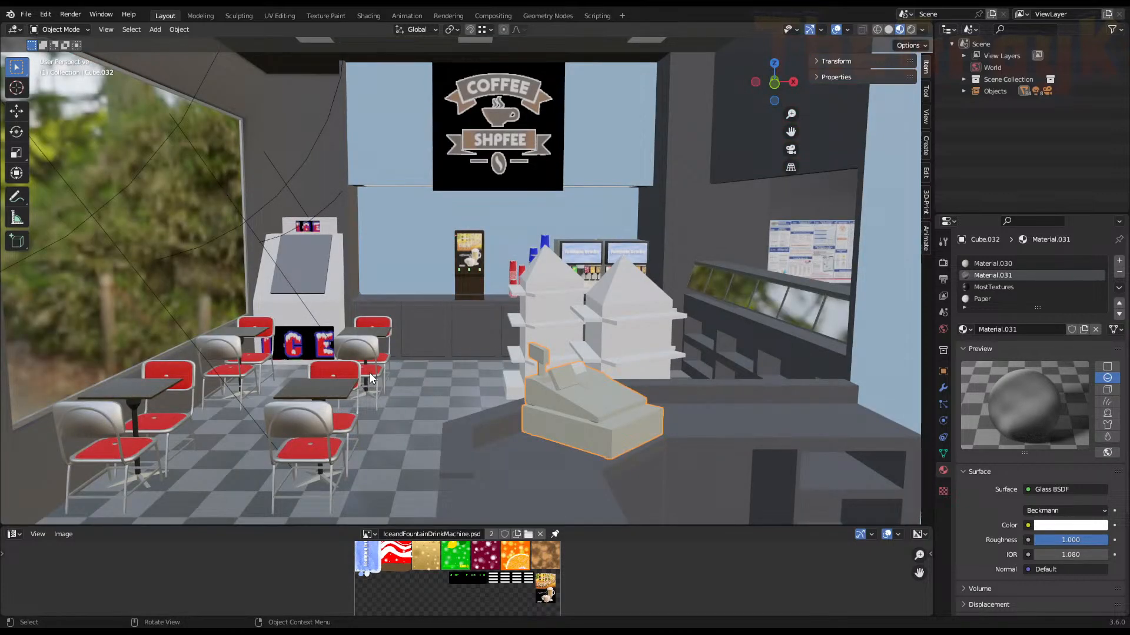
Walk from above the aisles down to eye level in front of the two stacked bottle packs and keep that view
middle_drag(372, 378, 557, 460)
scroll(552, 449, down, 5)
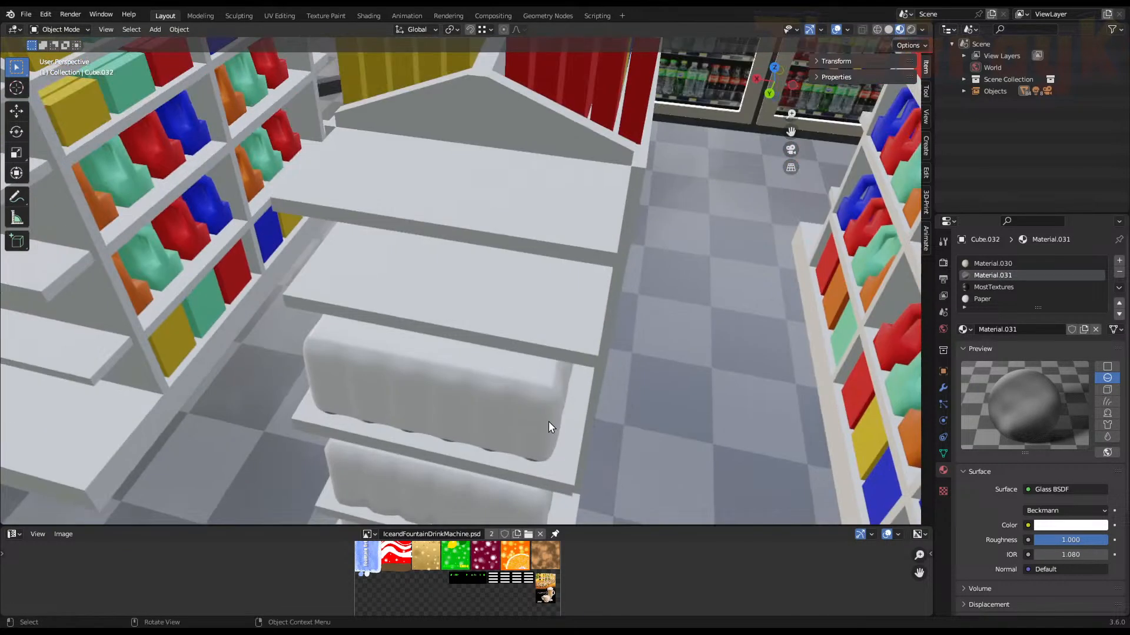
click(101, 30)
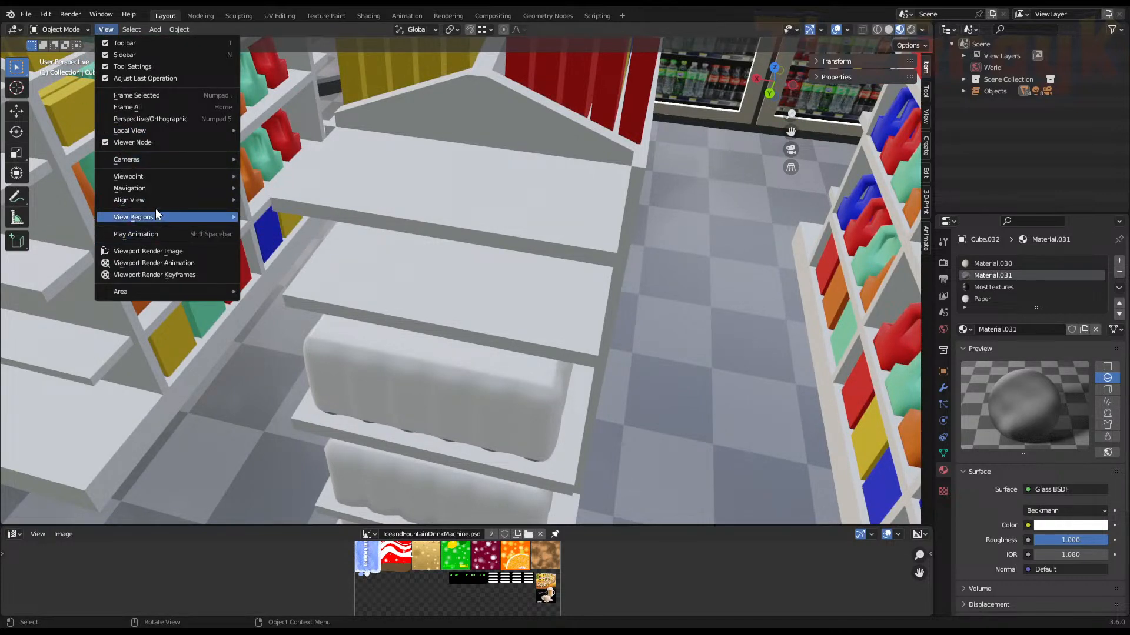
mouse_move(214, 194)
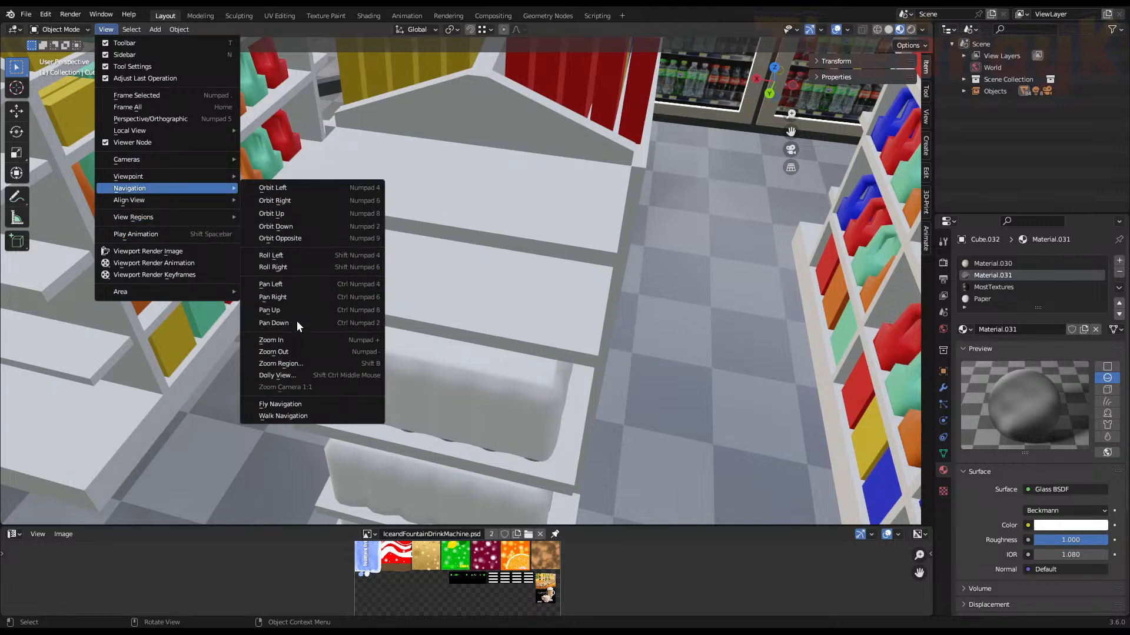
click(297, 416)
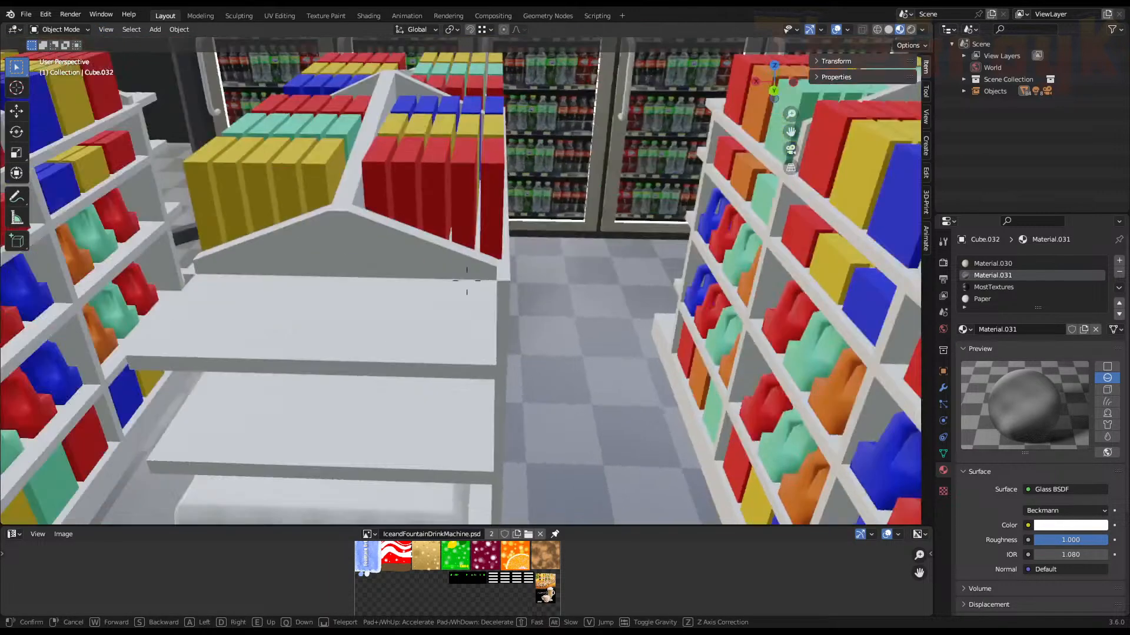
key(q)
key(e)
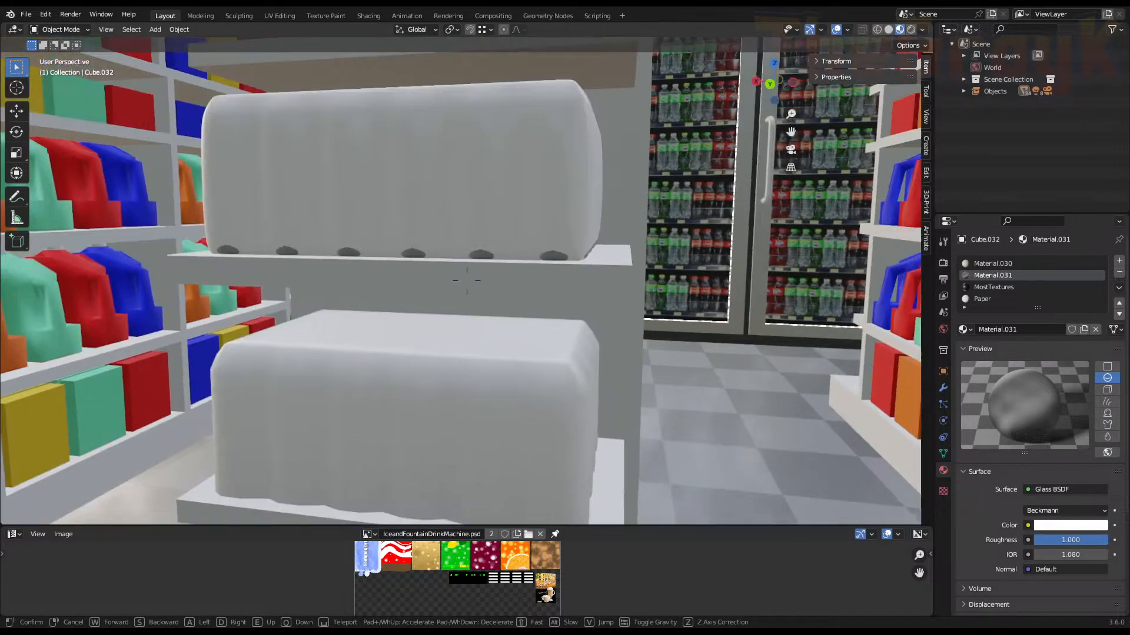
click(467, 281)
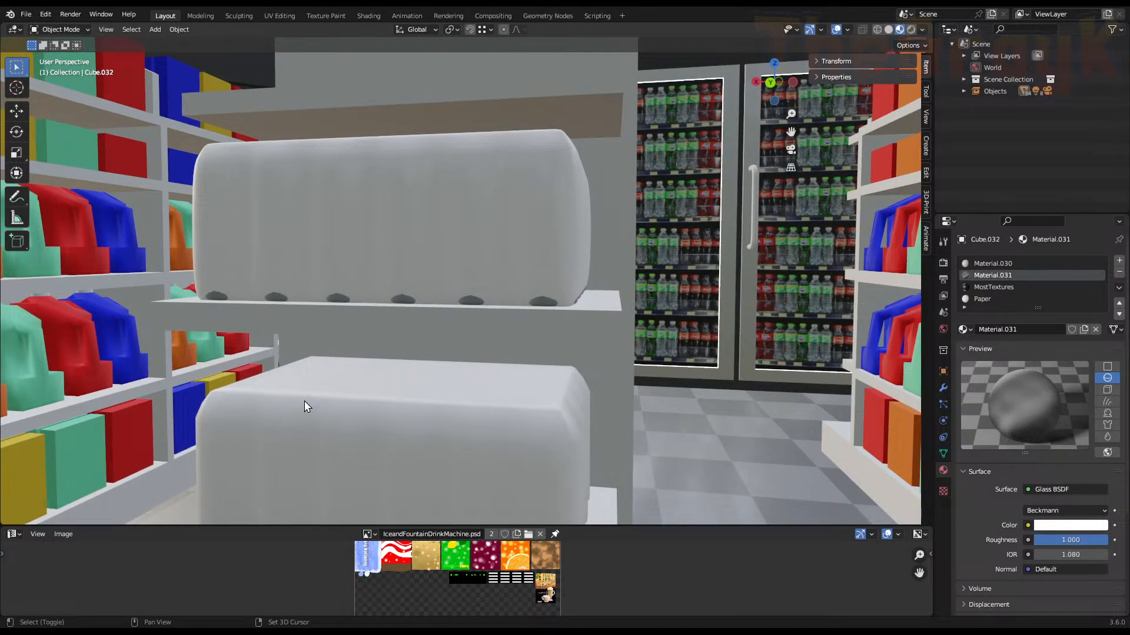
Switch the viewport shading to Rendered to view the bottles inside the translucent packs
key(shift+z)
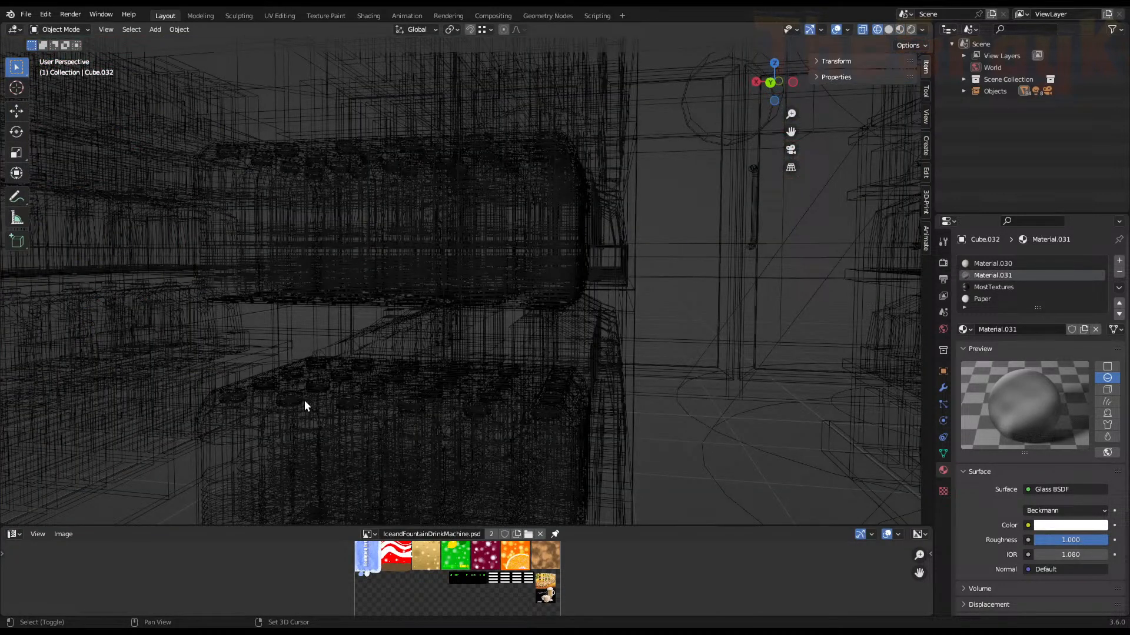
key(shift+z)
key(z)
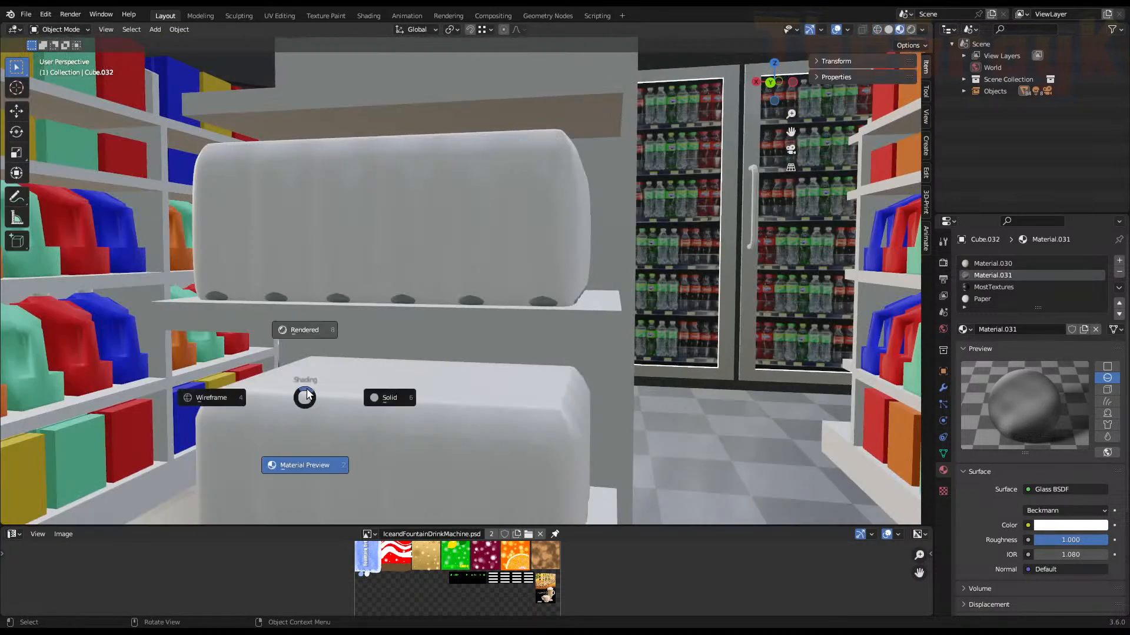
click(303, 329)
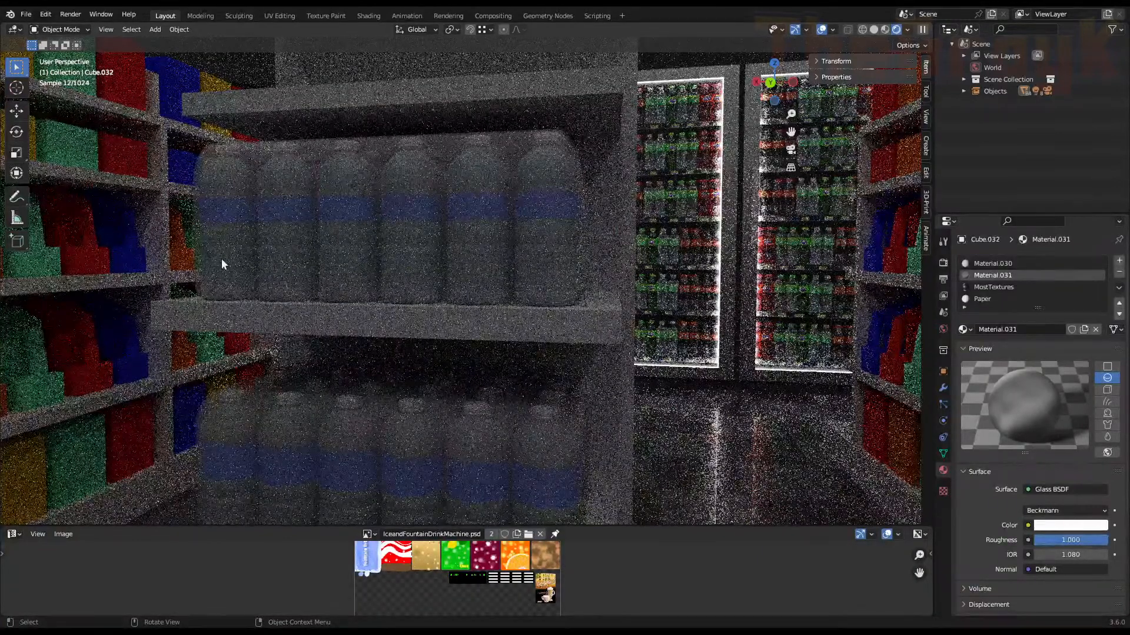
Open the recent project lego.blend
click(27, 15)
click(26, 16)
mouse_move(27, 36)
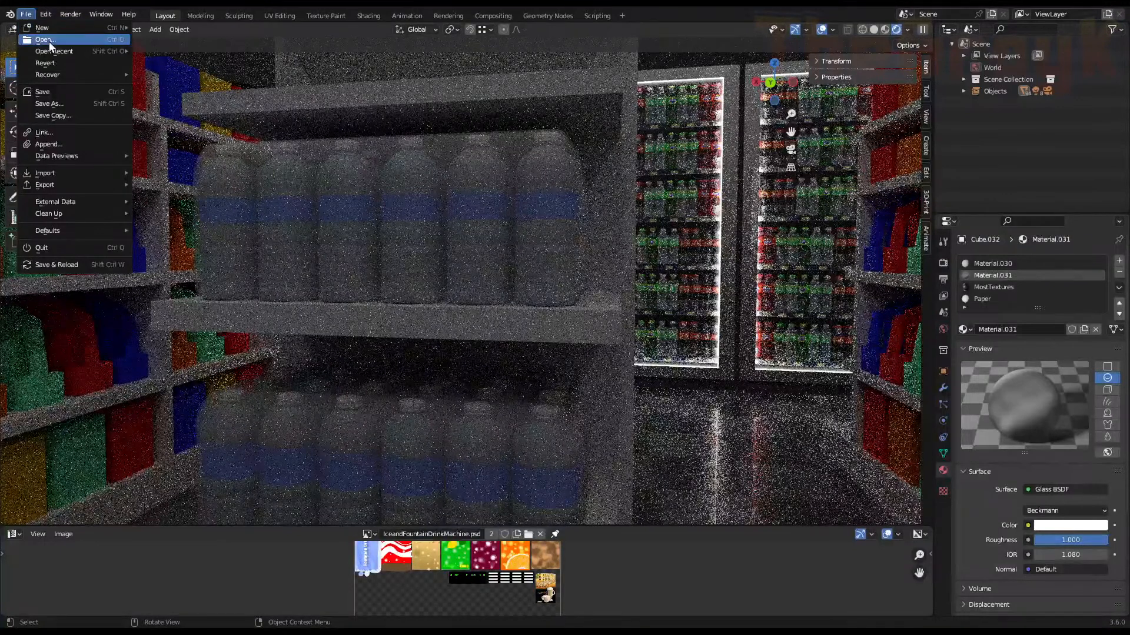
mouse_move(61, 77)
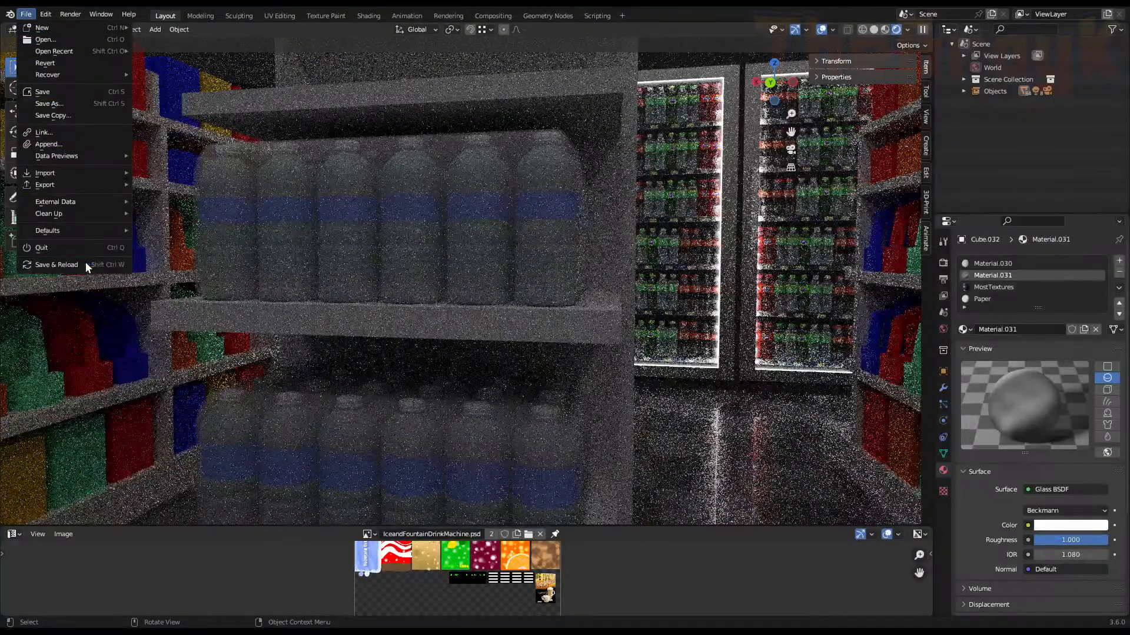
mouse_move(91, 176)
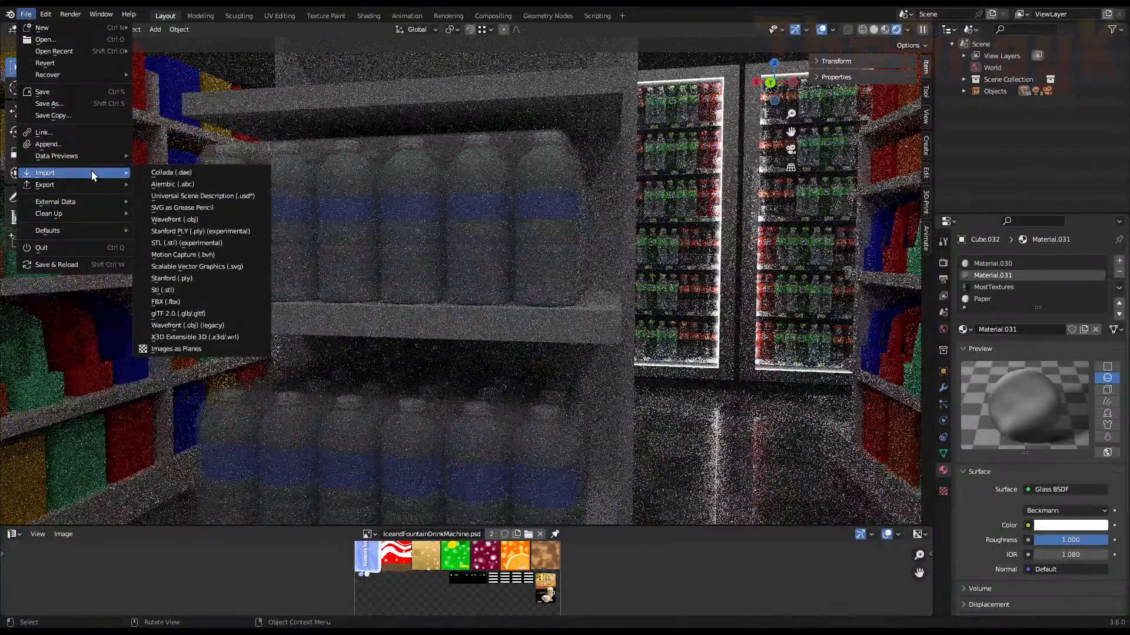
mouse_move(63, 51)
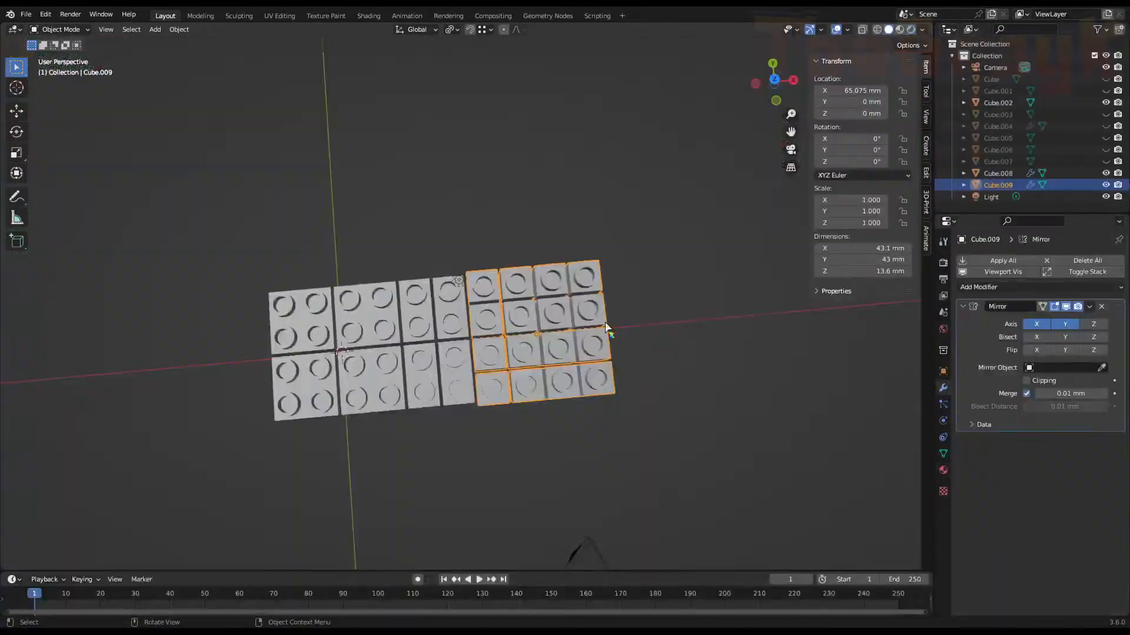
Examine the building bricks from above and below, including the hollow tubes inside their undersides
middle_drag(606, 329, 736, 285)
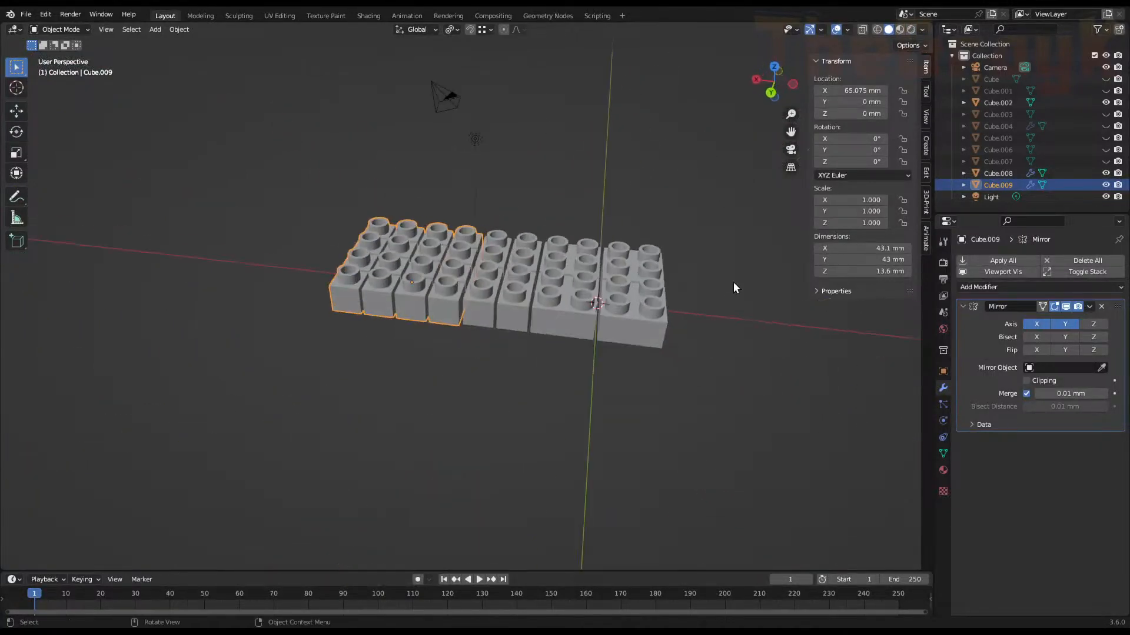
scroll(598, 322, up, 5)
middle_drag(595, 326, 599, 191)
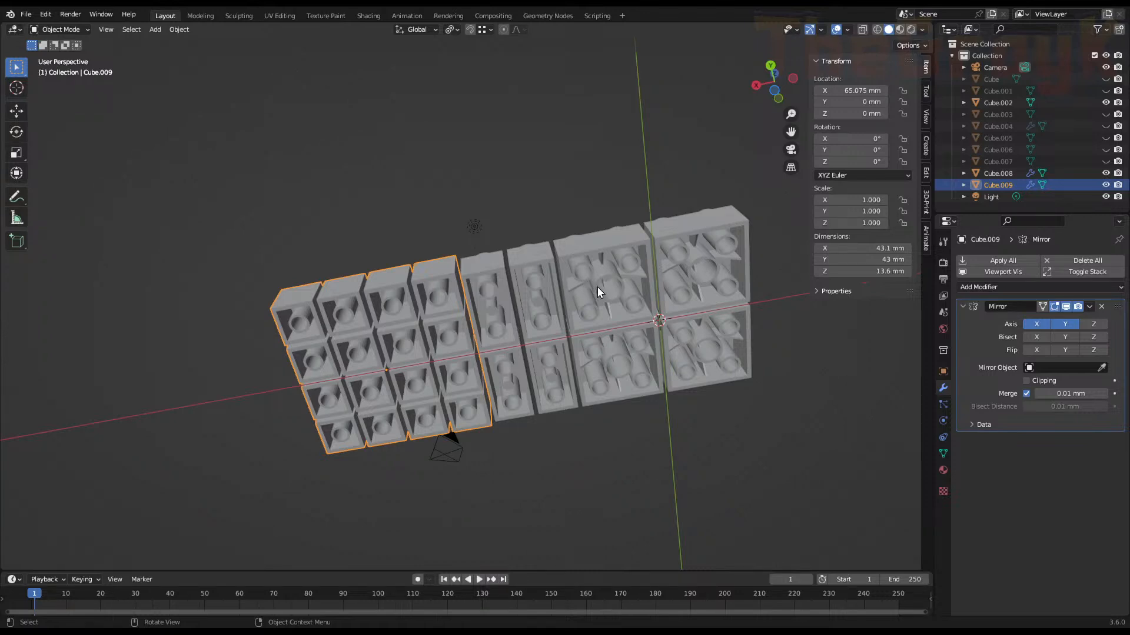
middle_drag(598, 287, 346, 282)
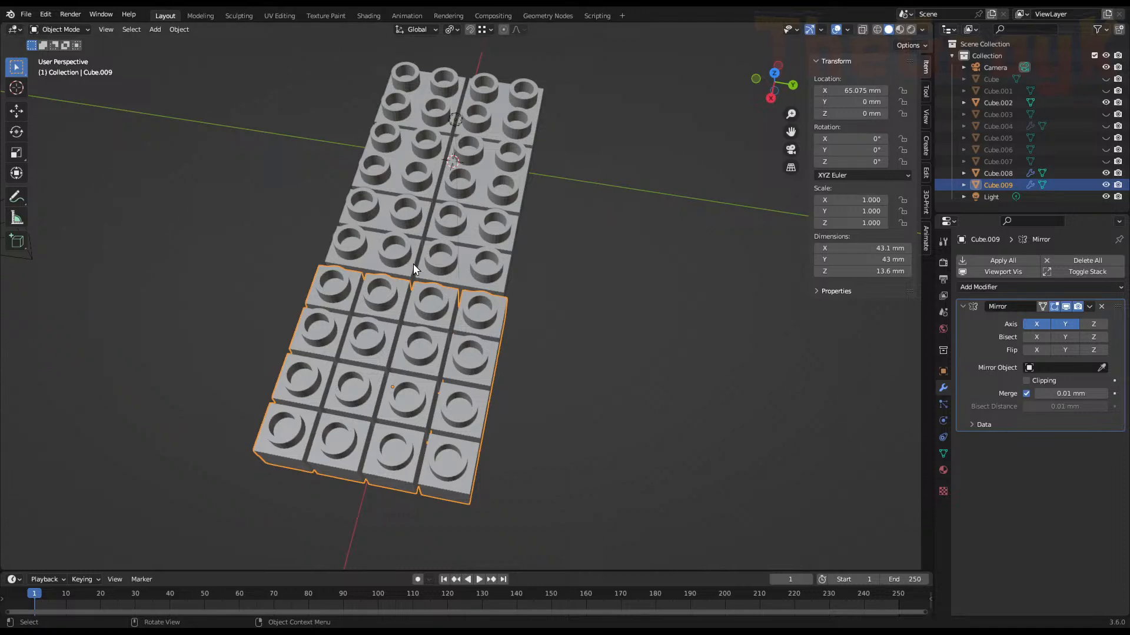
middle_drag(422, 260, 540, 292)
scroll(493, 259, up, 2)
middle_drag(504, 245, 499, 195)
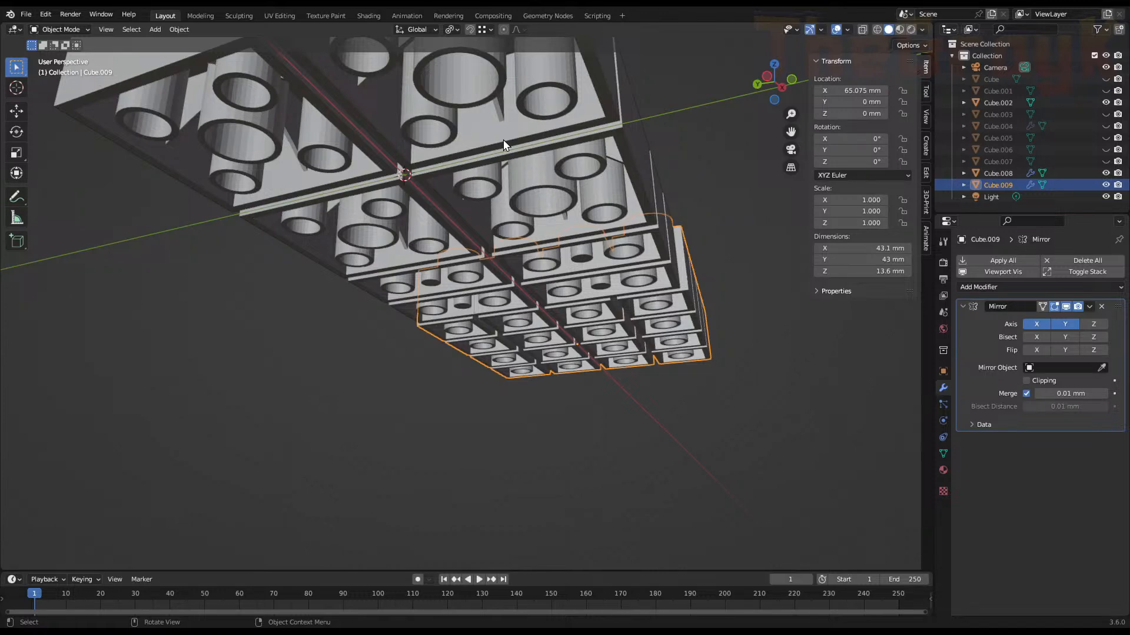
middle_drag(425, 154, 482, 233)
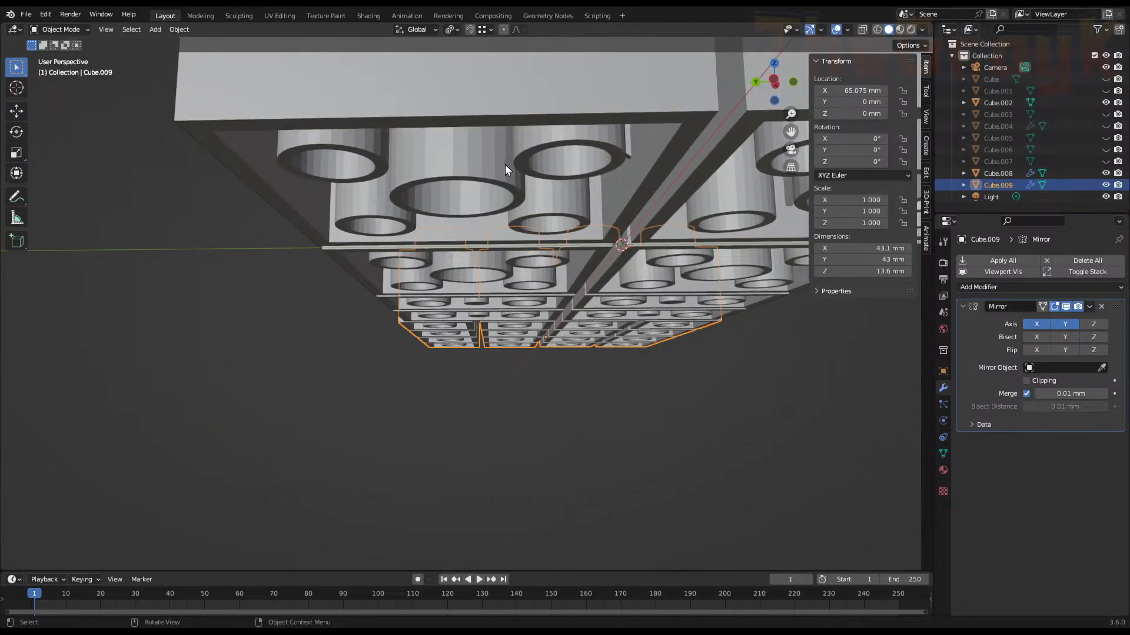
middle_drag(489, 175, 527, 231)
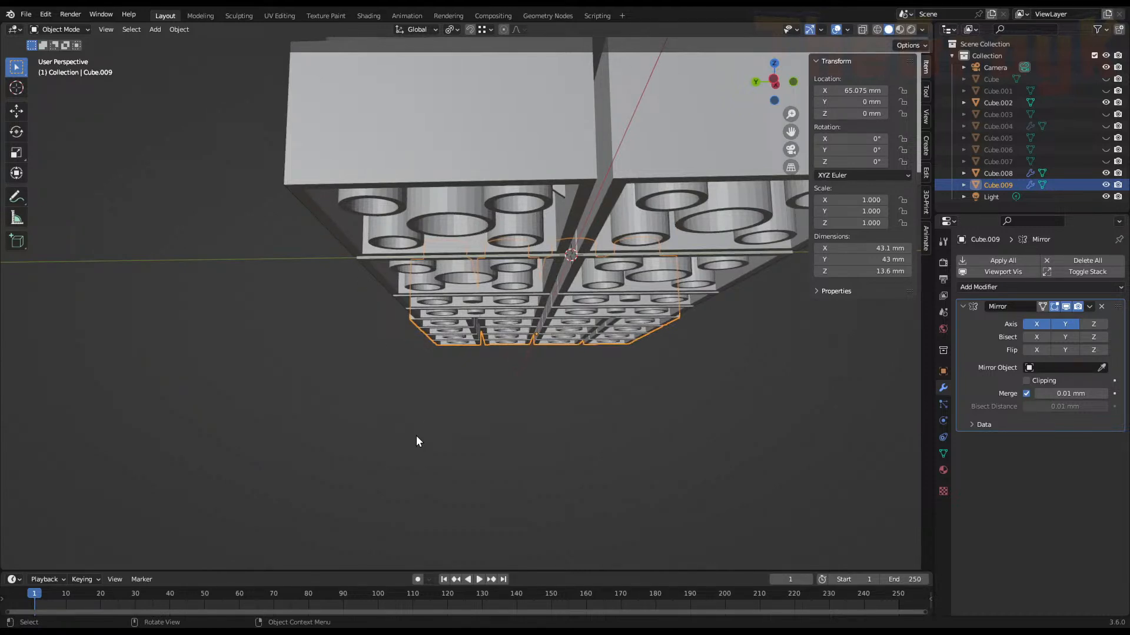
Examine the studded tops of the bricks and briefly check the mirrored single-stud bricks' geometry in Edit Mode
middle_drag(347, 302, 582, 407)
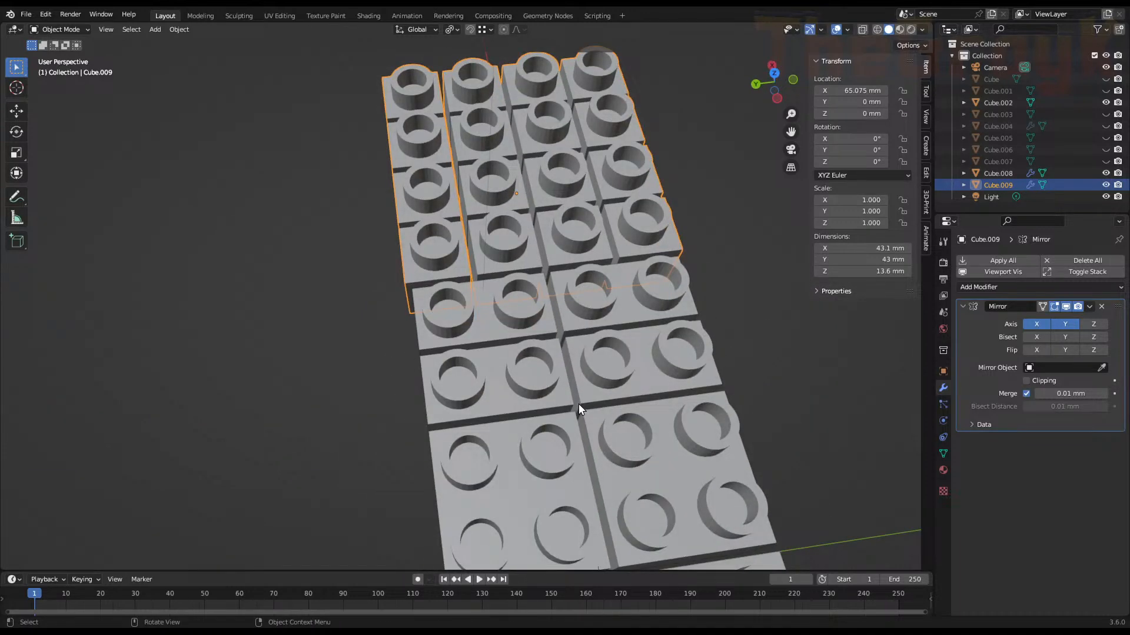
scroll(478, 319, down, 5)
key(Tab)
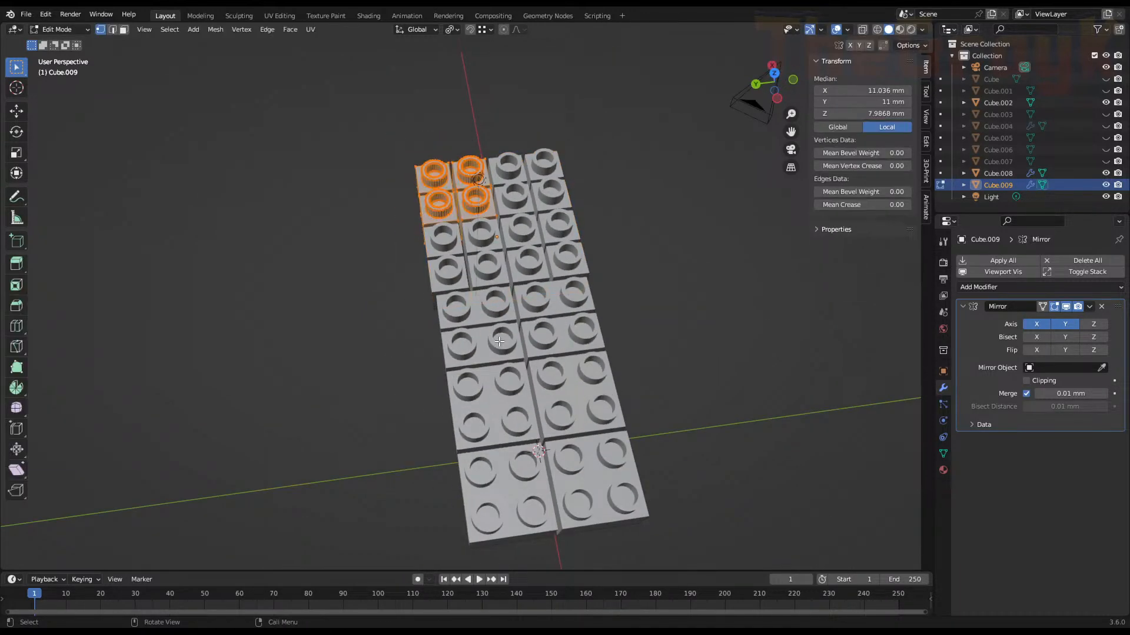
key(Tab)
middle_drag(499, 341, 636, 317)
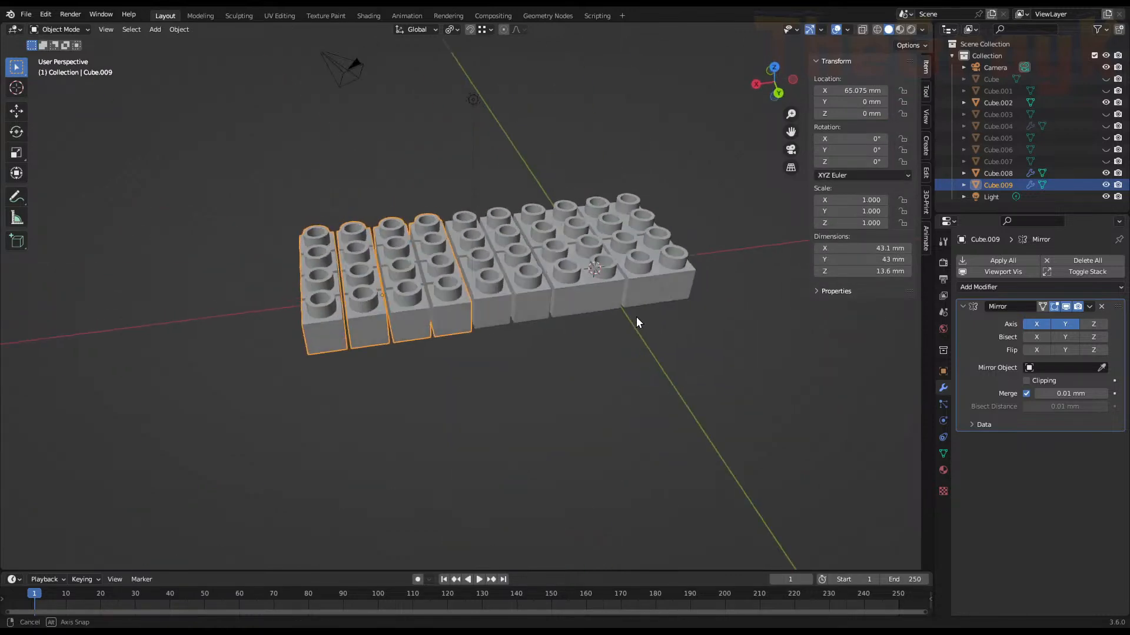
middle_drag(400, 322, 388, 403)
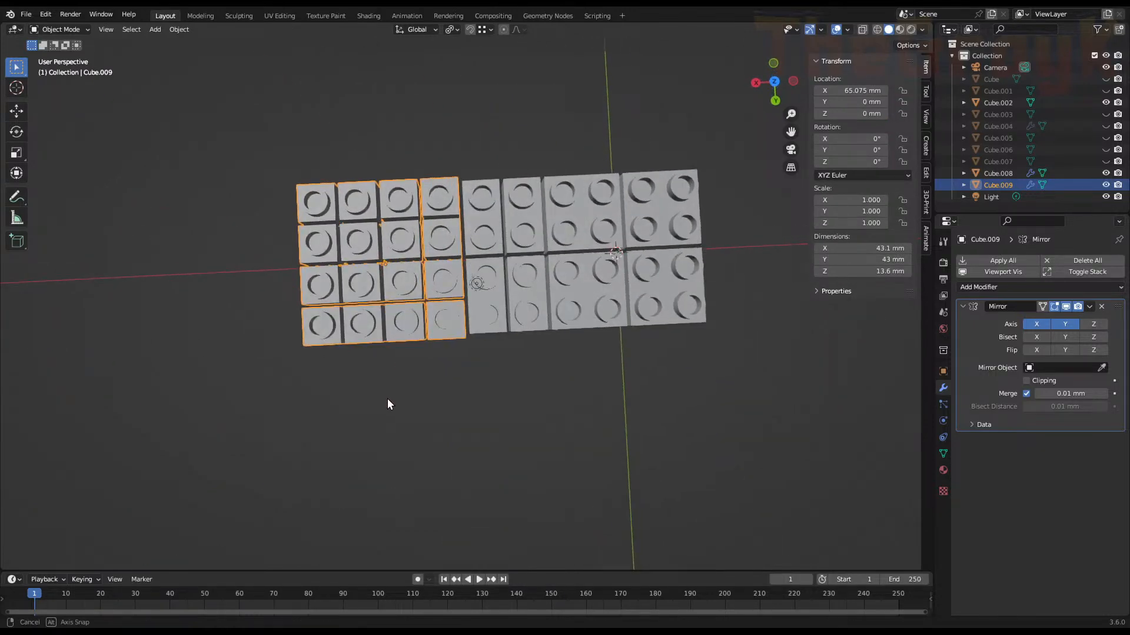
Open the project that contains the rack hangers and object holders
click(26, 13)
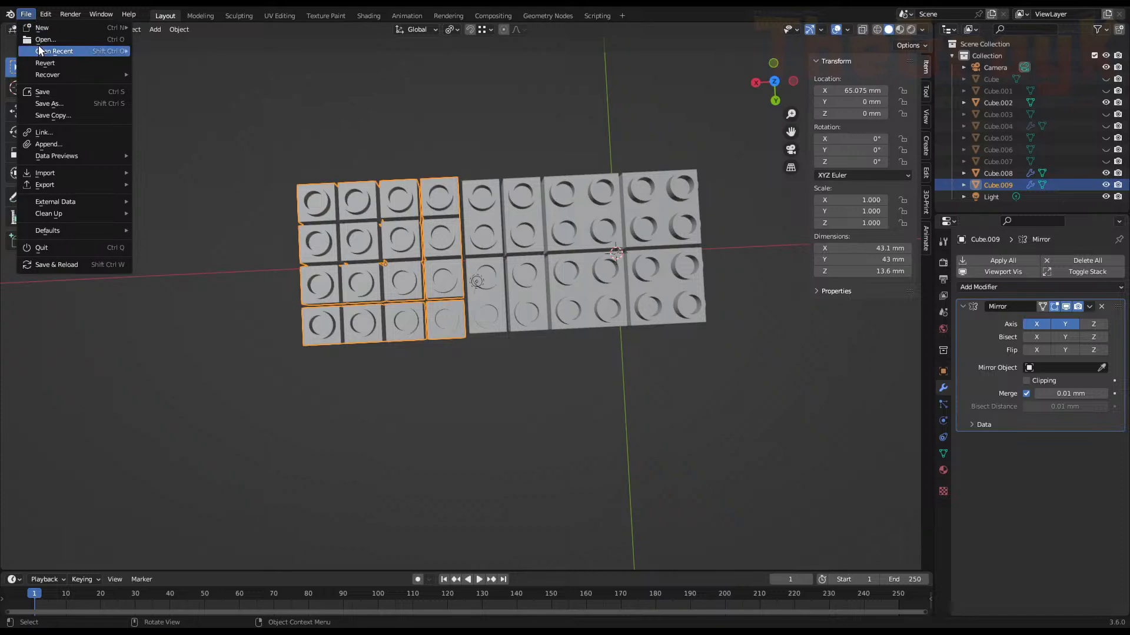
mouse_move(92, 53)
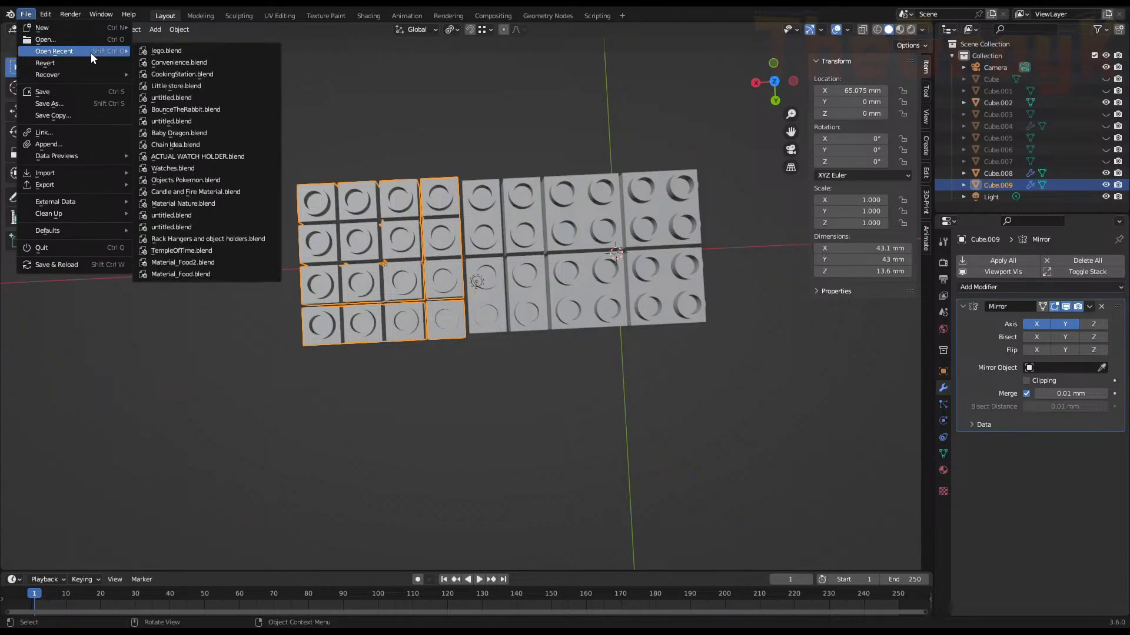
click(89, 37)
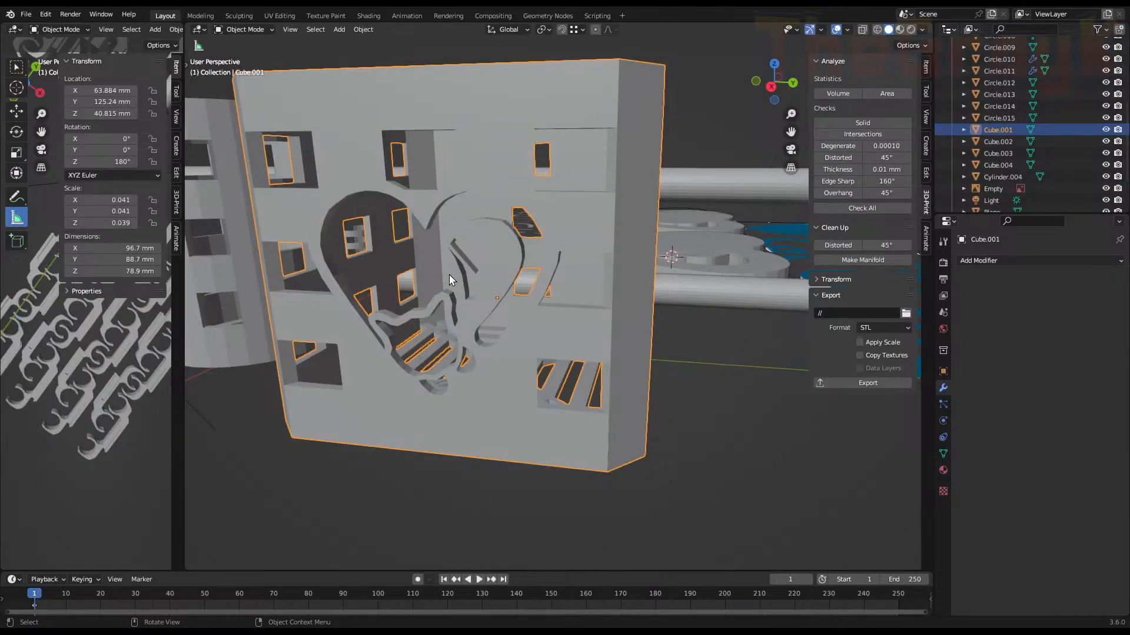
Examine the windowed box holder, the cylindrical holder and the clips that hang on the two parallel rails
scroll(449, 274, down, 5)
middle_drag(471, 279, 711, 360)
scroll(500, 320, down, 2)
scroll(499, 329, up, 3)
scroll(632, 341, up, 4)
scroll(640, 358, down, 1)
shift+middle_drag(706, 265, 546, 369)
scroll(559, 301, up, 10)
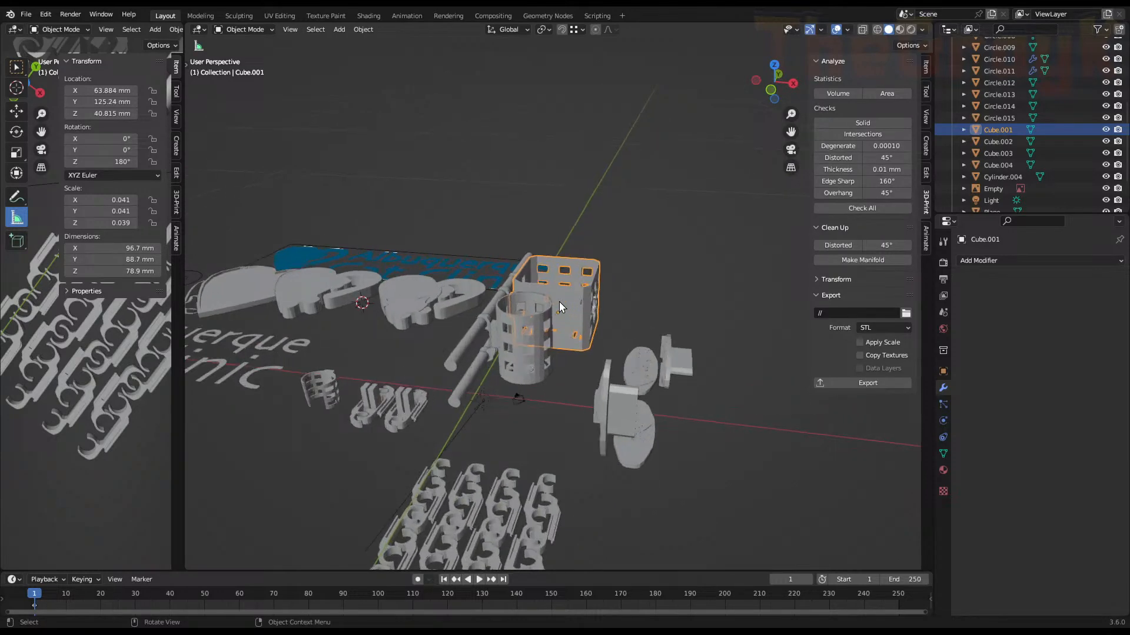
middle_drag(489, 286, 743, 299)
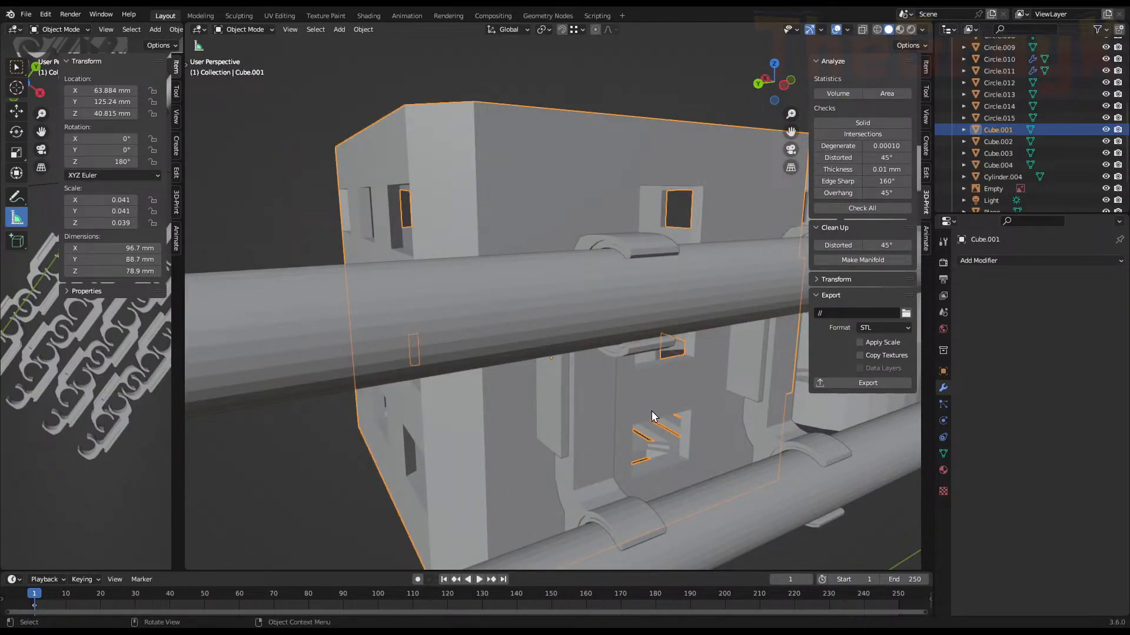
Raise the windowed box holder about 56 mm along the global Z axis, clear of the rails
scroll(652, 416, down, 2)
middle_drag(628, 399, 591, 387)
key(g)
key(z)
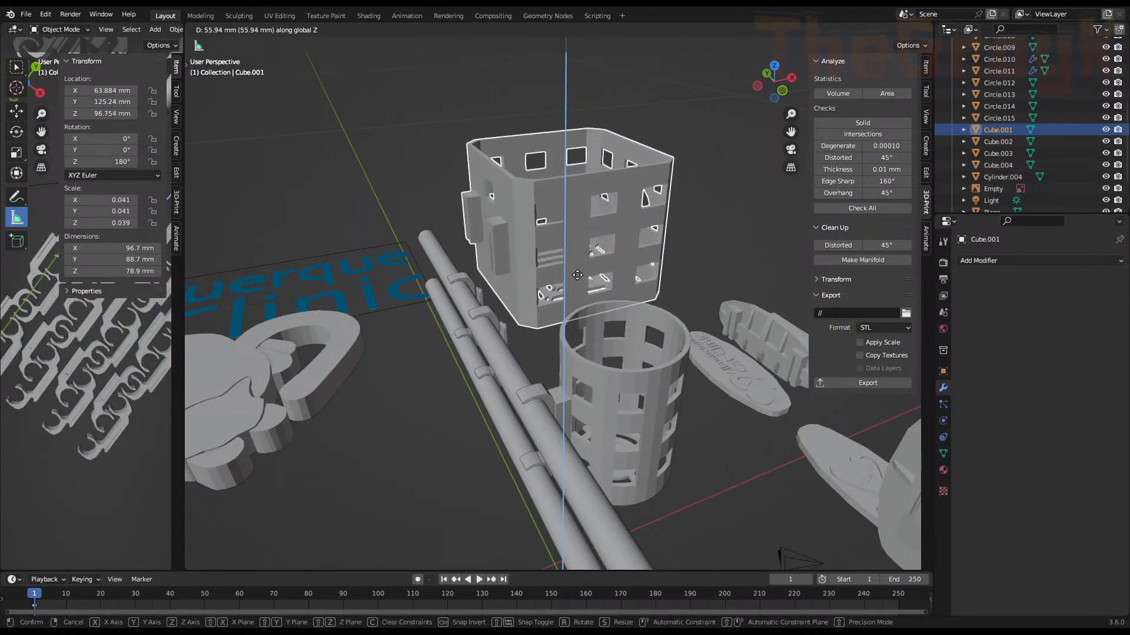
click(580, 288)
Select the hanger clip at the near end of the rails and frame it for a close view
middle_drag(579, 288, 594, 318)
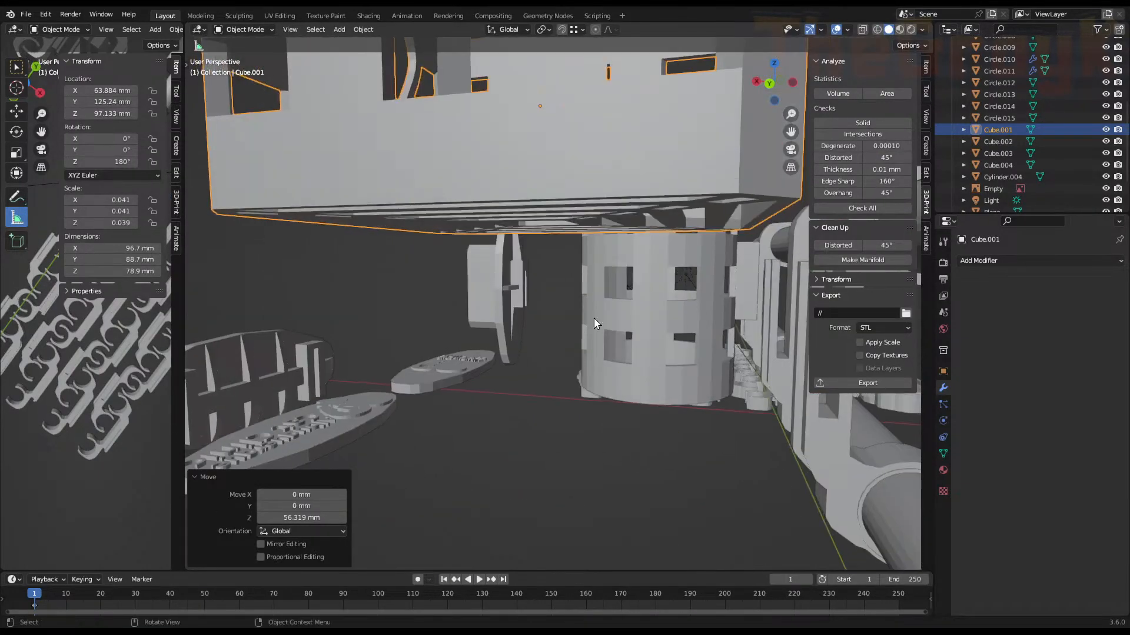
click(821, 439)
key(KP_Decimal)
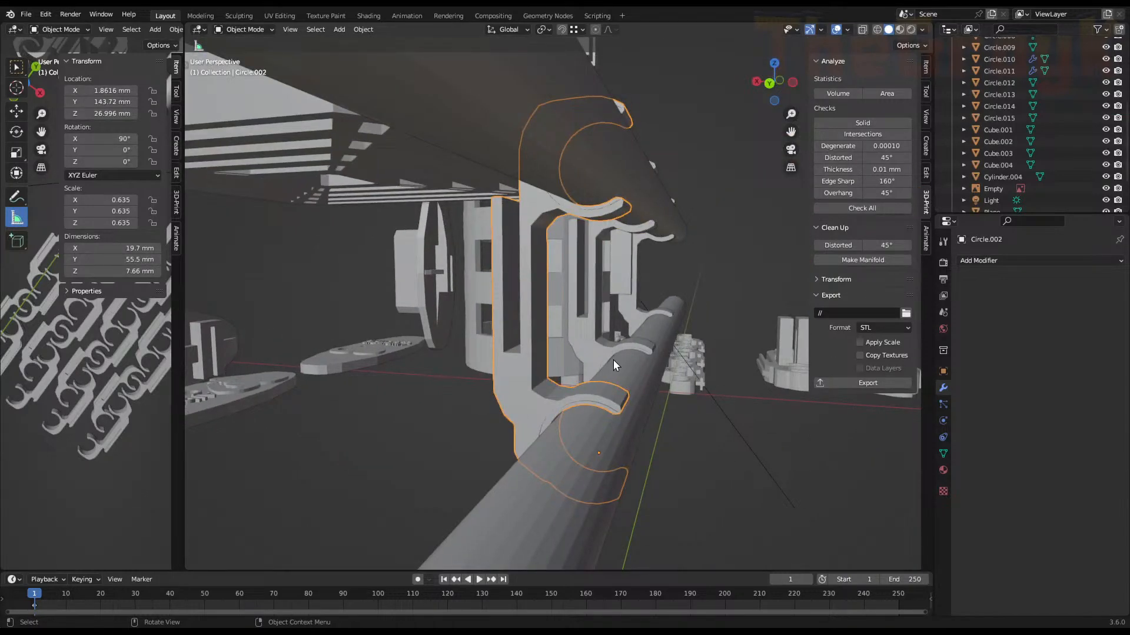
Raise the cylindrical holder about 64 mm along the global Z axis, clear of the rails
middle_drag(613, 359, 581, 193)
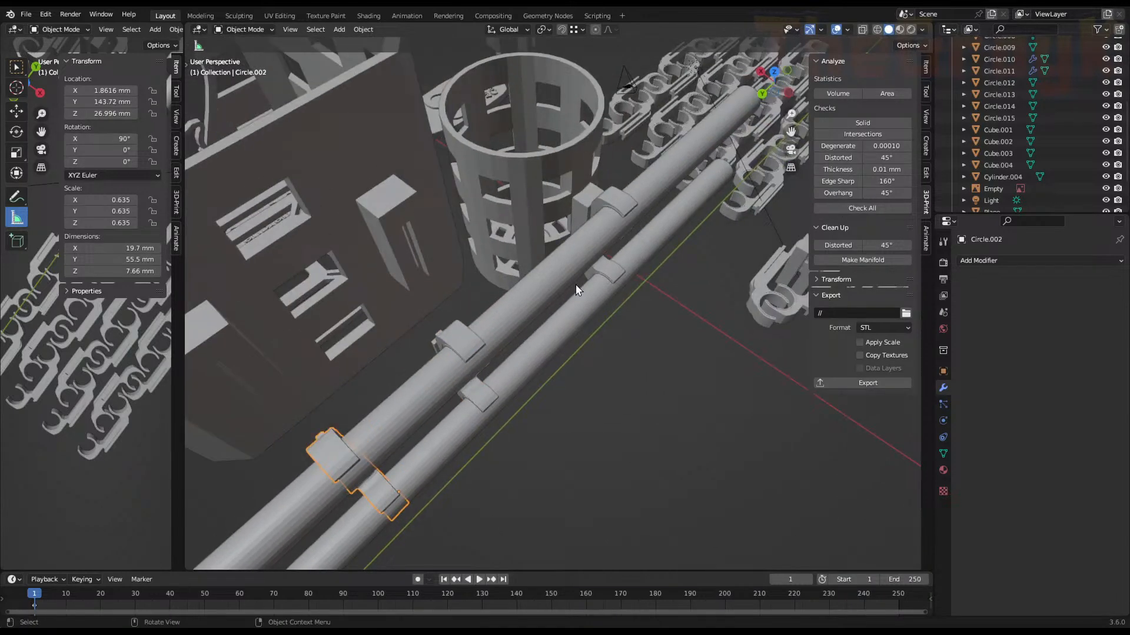
click(581, 193)
key(g)
key(z)
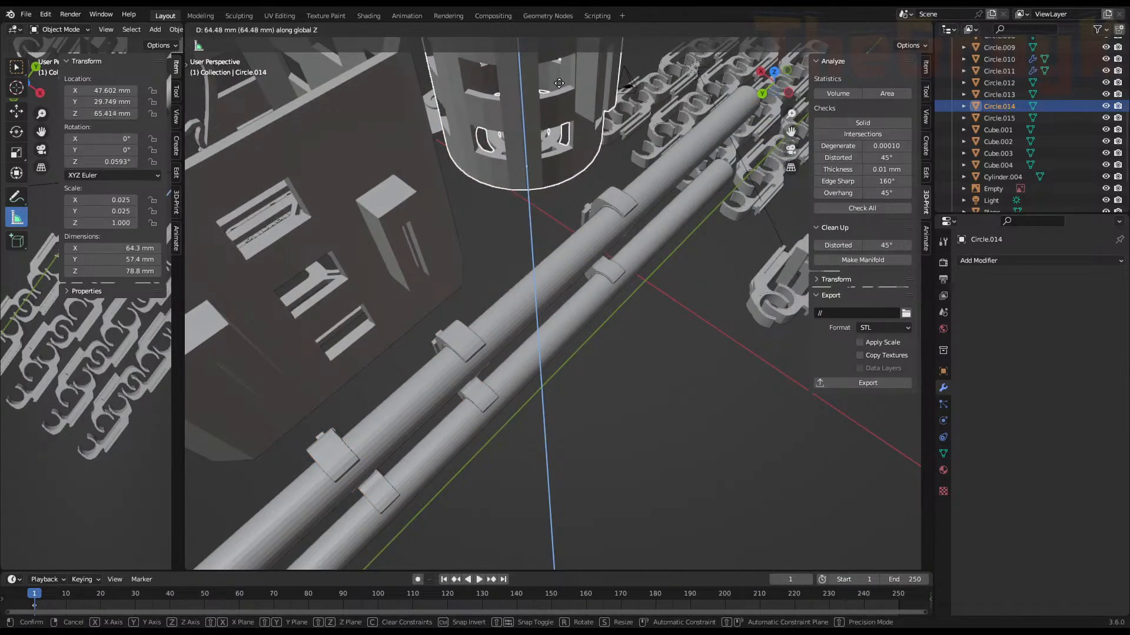
click(549, 211)
Frame the hanger clip near the cylindrical holder and examine how it grips the two parallel rails from several sides
middle_drag(550, 211, 653, 118)
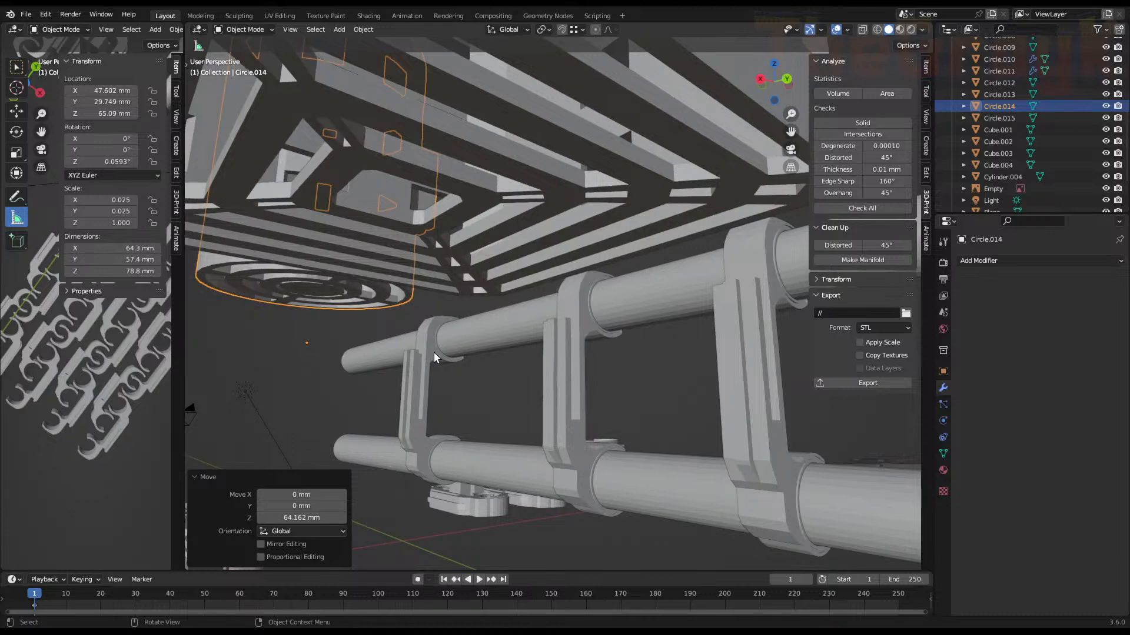
click(430, 365)
key(KP_Decimal)
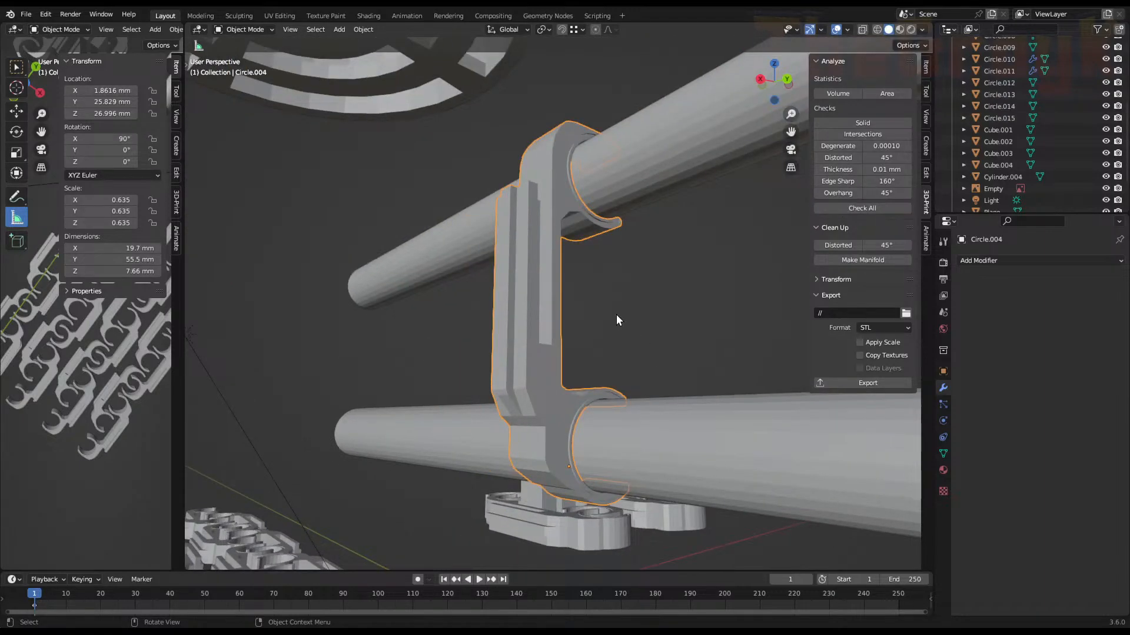
middle_drag(616, 314, 614, 120)
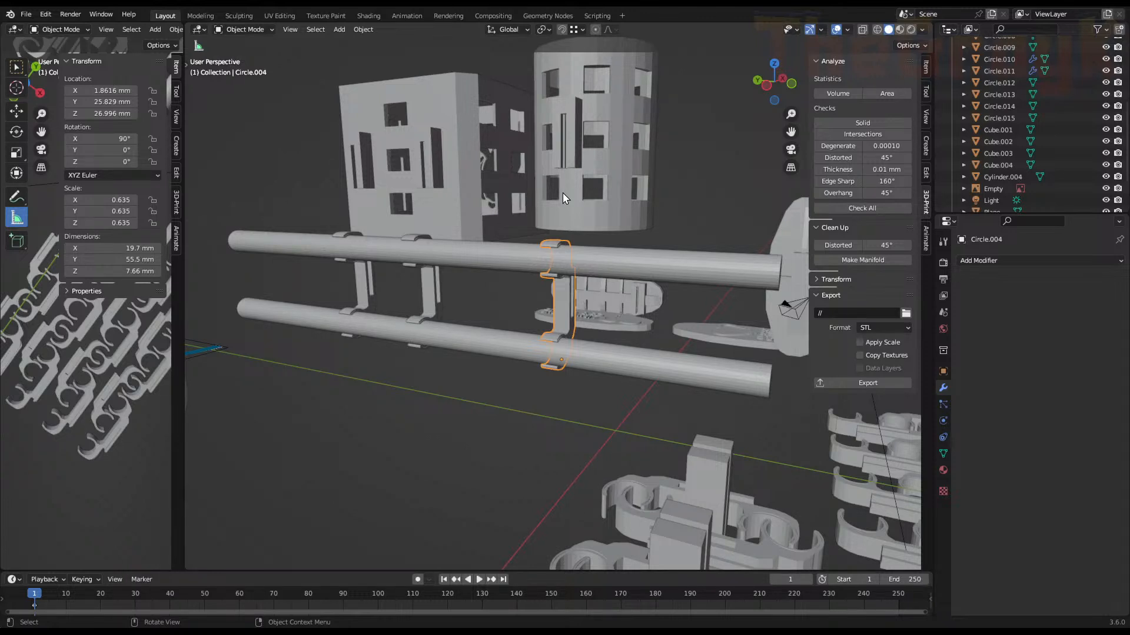
scroll(585, 184, down, 2)
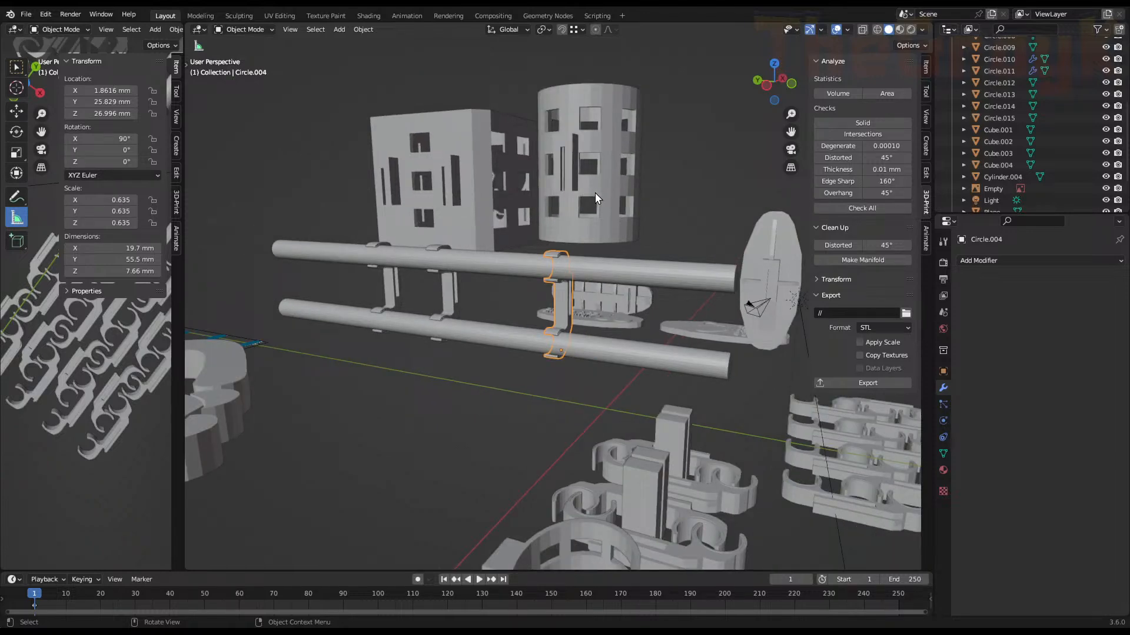
middle_drag(595, 192, 504, 231)
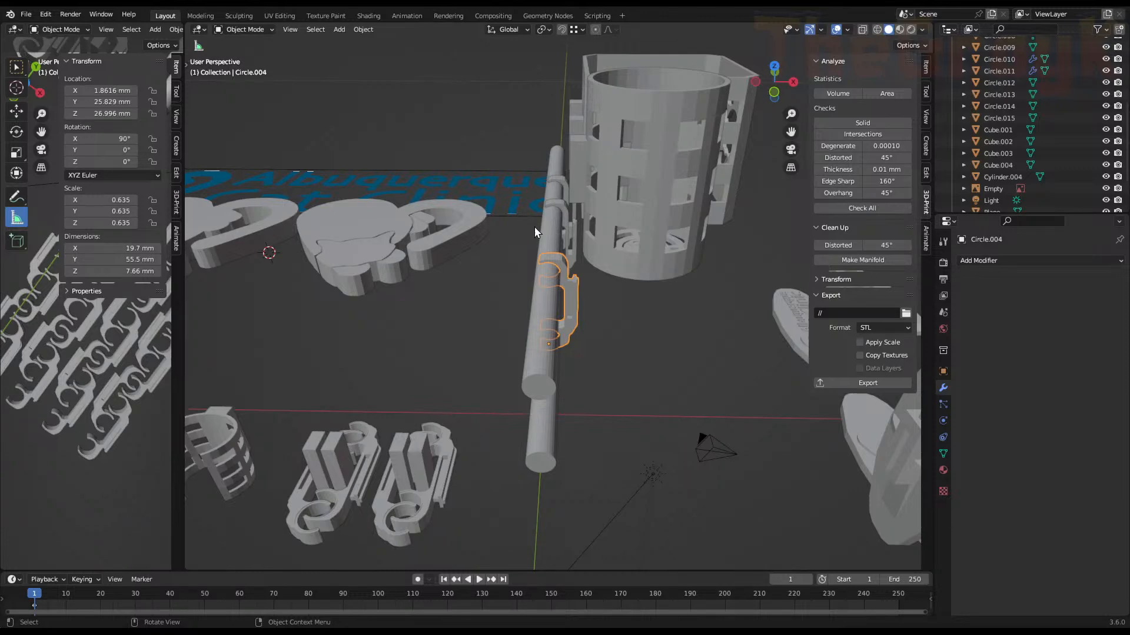
middle_drag(538, 210, 643, 231)
Compare the cylindrical holder with the small windowed half-ring holder that lies beside the two loose clips
click(618, 232)
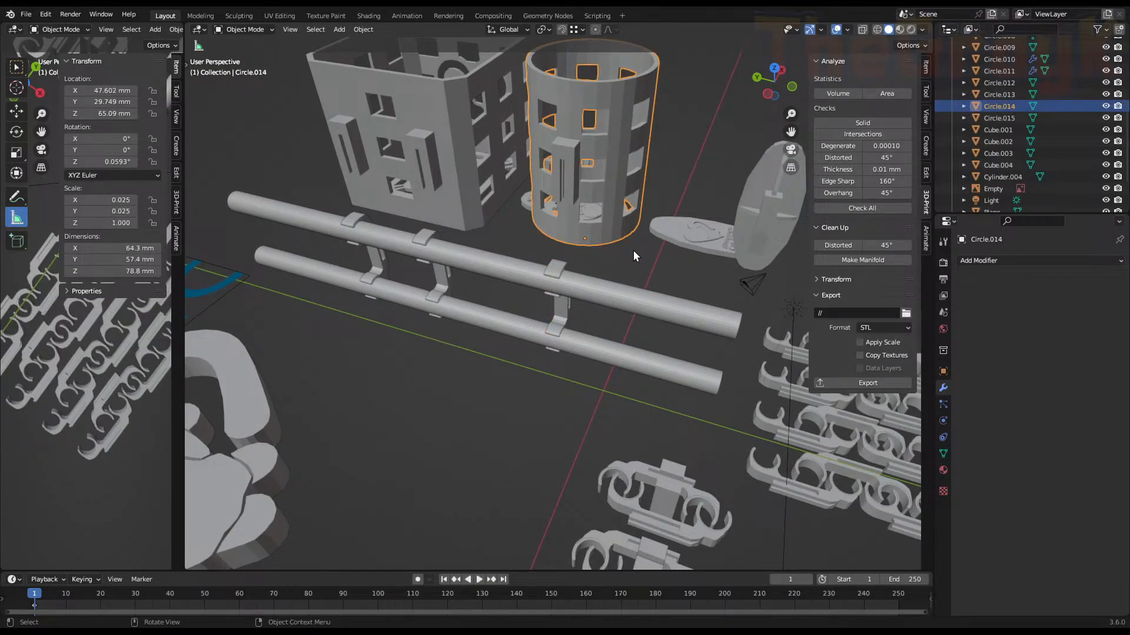
middle_drag(630, 249, 464, 340)
middle_drag(552, 347, 559, 266)
scroll(558, 337, up, 3)
click(481, 449)
middle_drag(481, 450, 436, 421)
click(435, 421)
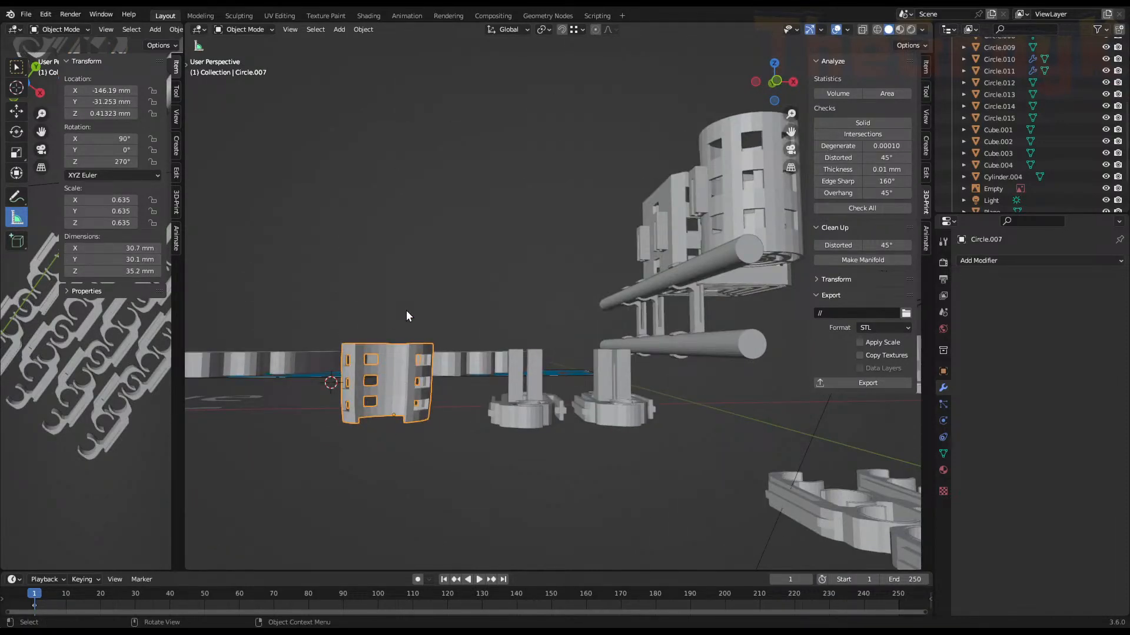
middle_drag(406, 316, 437, 423)
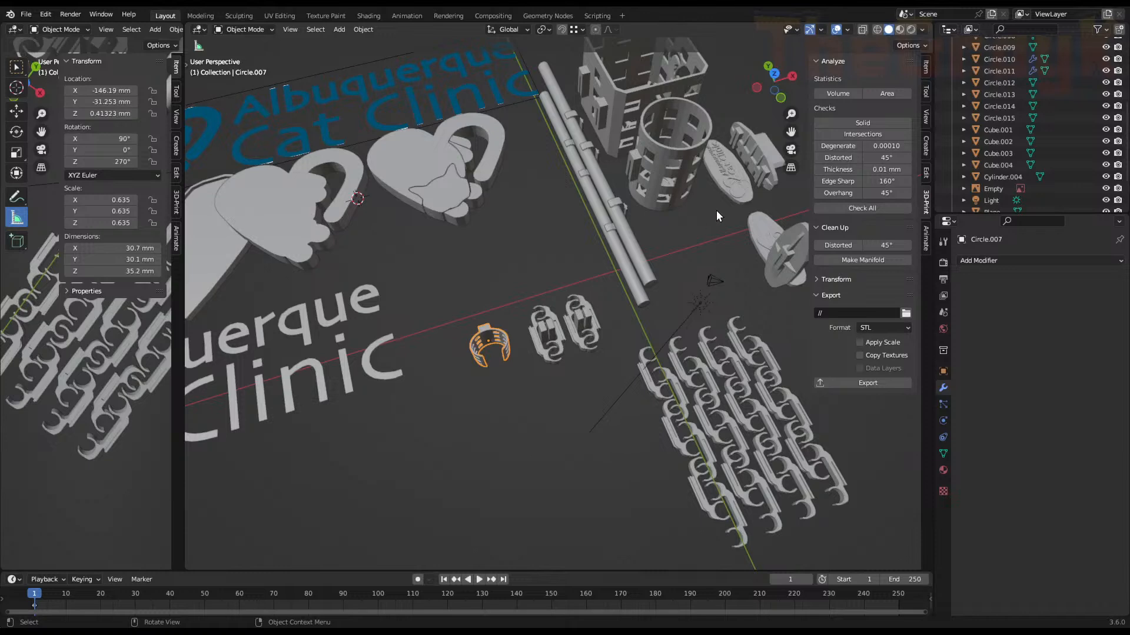
click(691, 175)
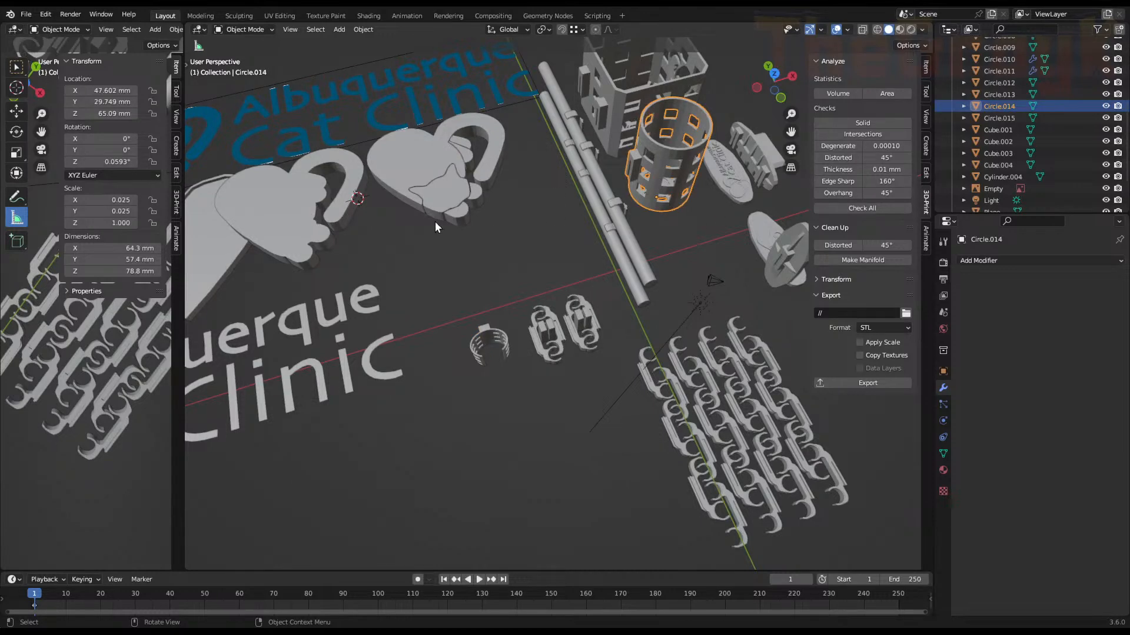
middle_drag(424, 249, 540, 196)
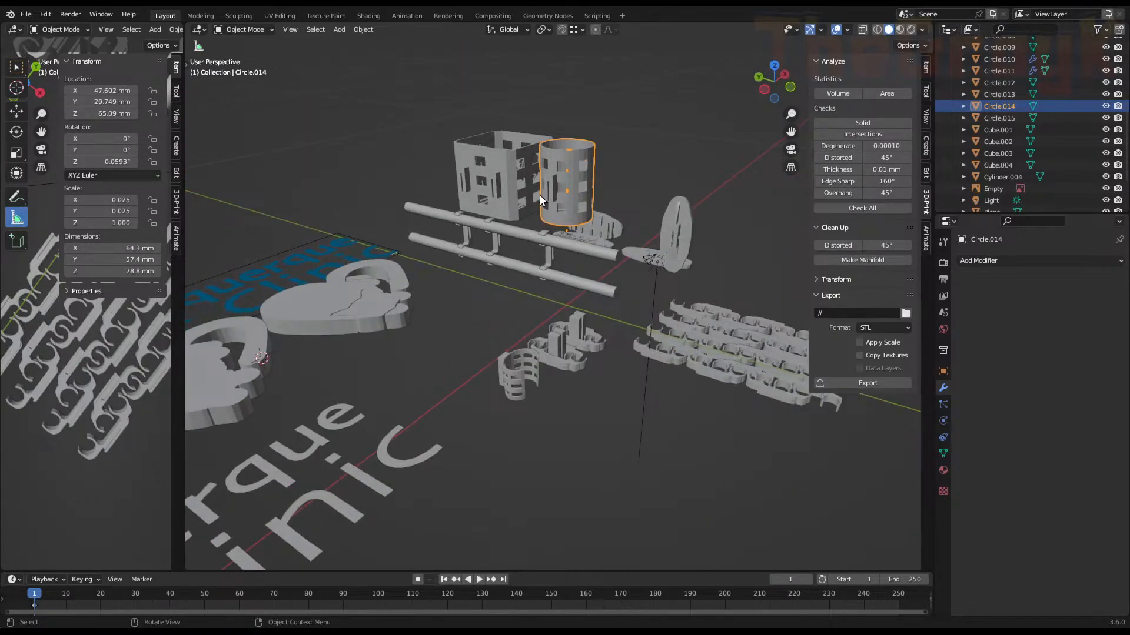
Examine the holders' undersides, the oval plaques with their mounting blocks, and the overall layout with the Albuquerque Cat Clinic logo pieces
middle_drag(630, 254, 499, 368)
scroll(432, 252, down, 3)
scroll(471, 362, up, 6)
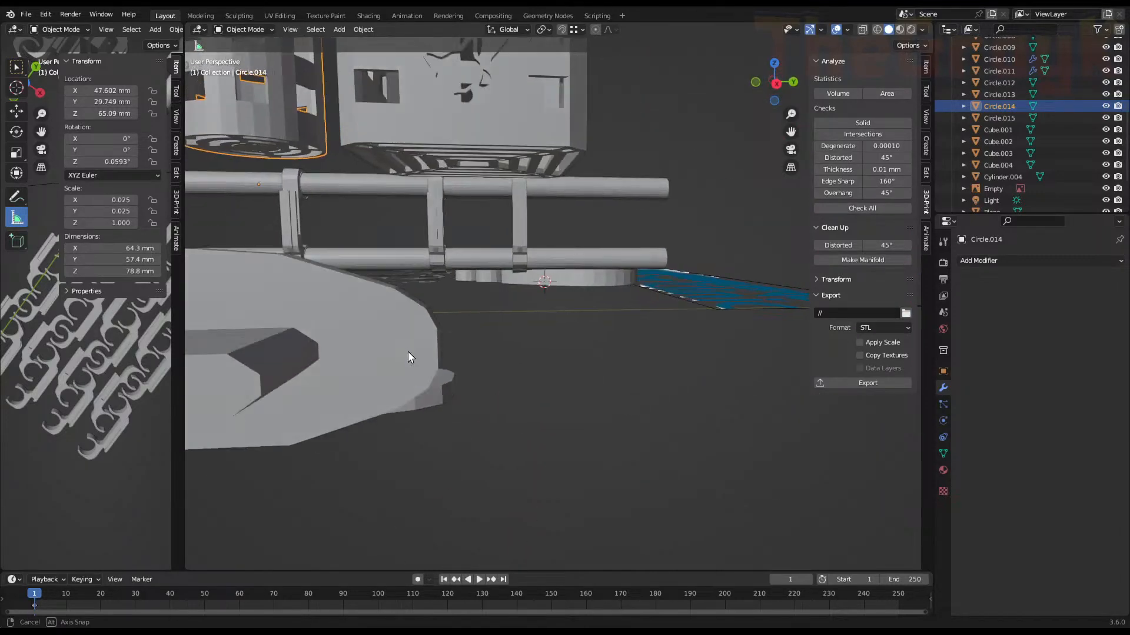
middle_drag(408, 351, 510, 366)
scroll(510, 370, down, 5)
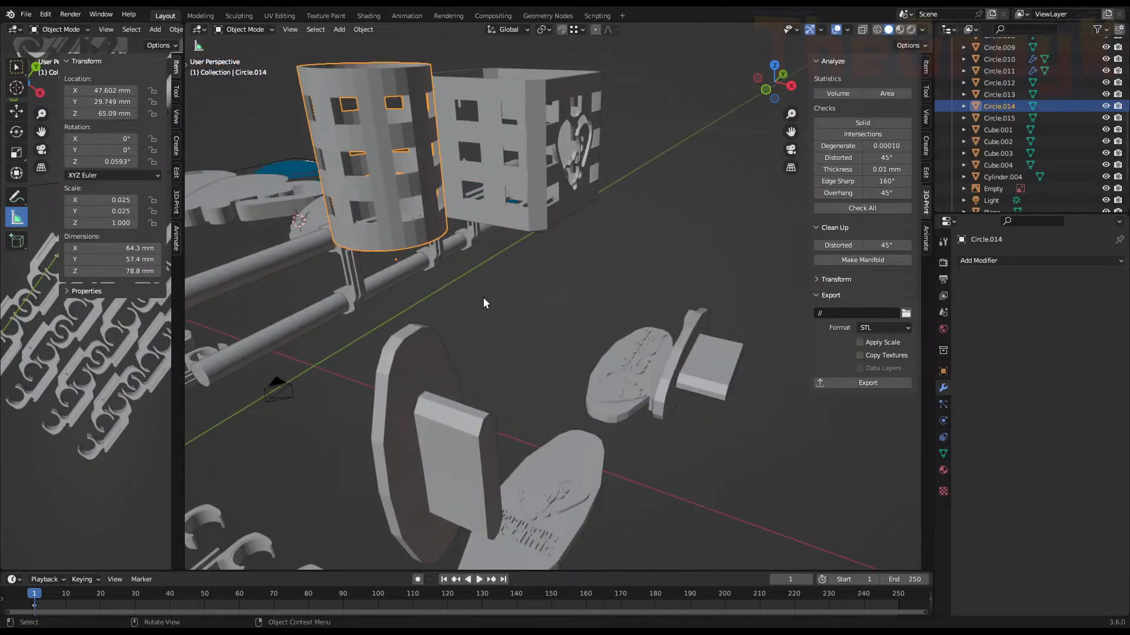
mouse_move(364, 297)
middle_down()
mouse_move(390, 294)
mouse_move(379, 302)
middle_up()
scroll(379, 302, down, 2)
scroll(379, 301, down, 5)
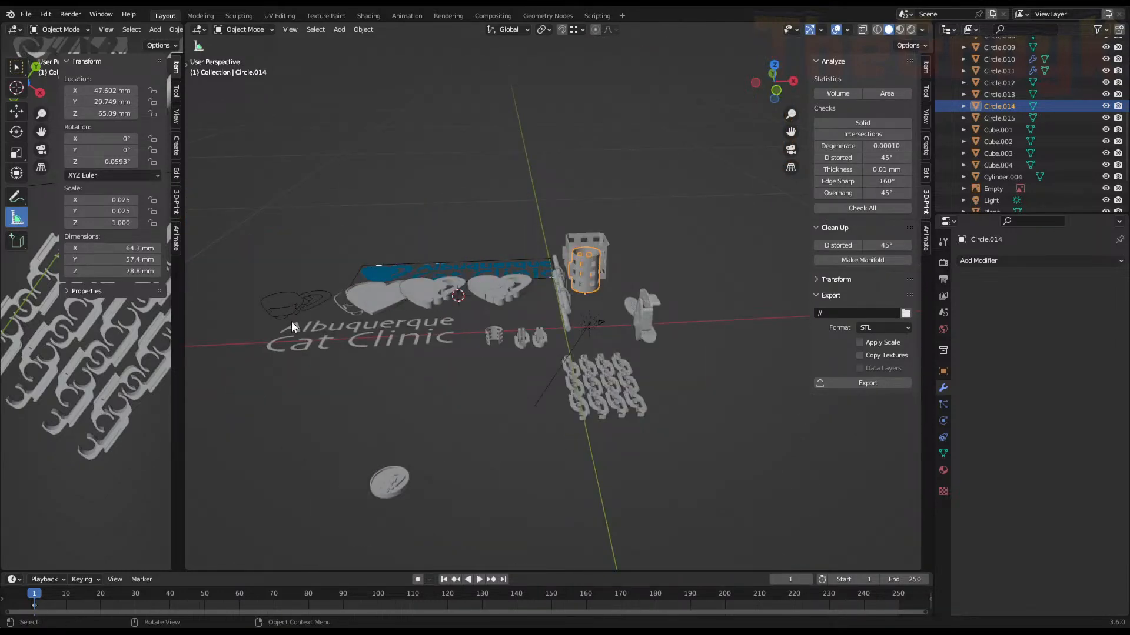
middle_drag(437, 313, 478, 371)
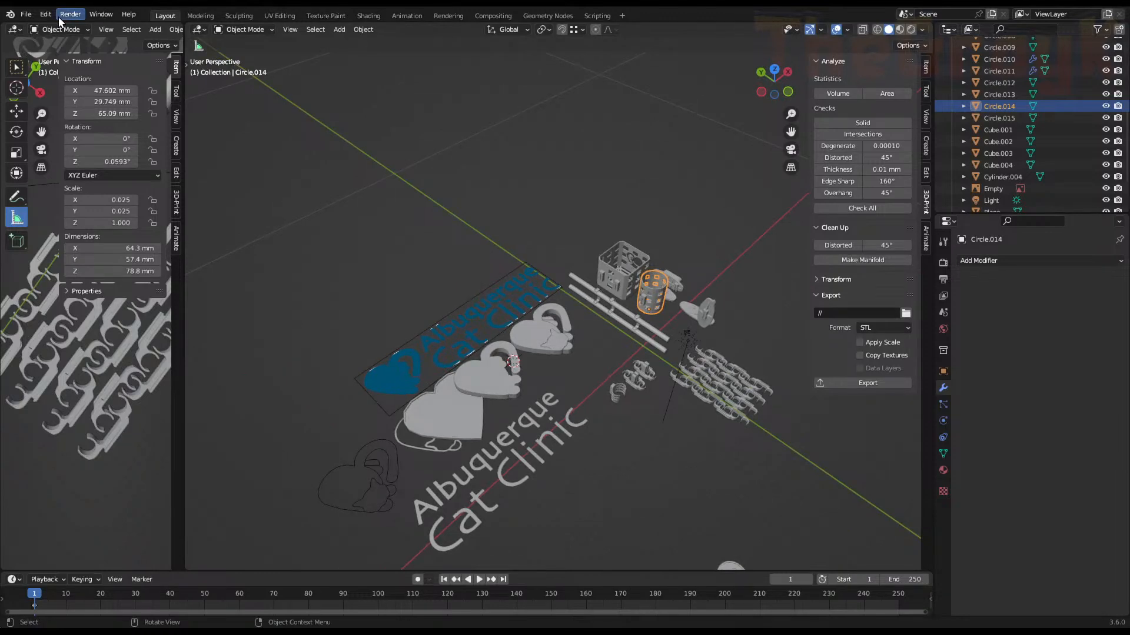
Start a new default project without saving the changes to the rack hangers file
click(28, 14)
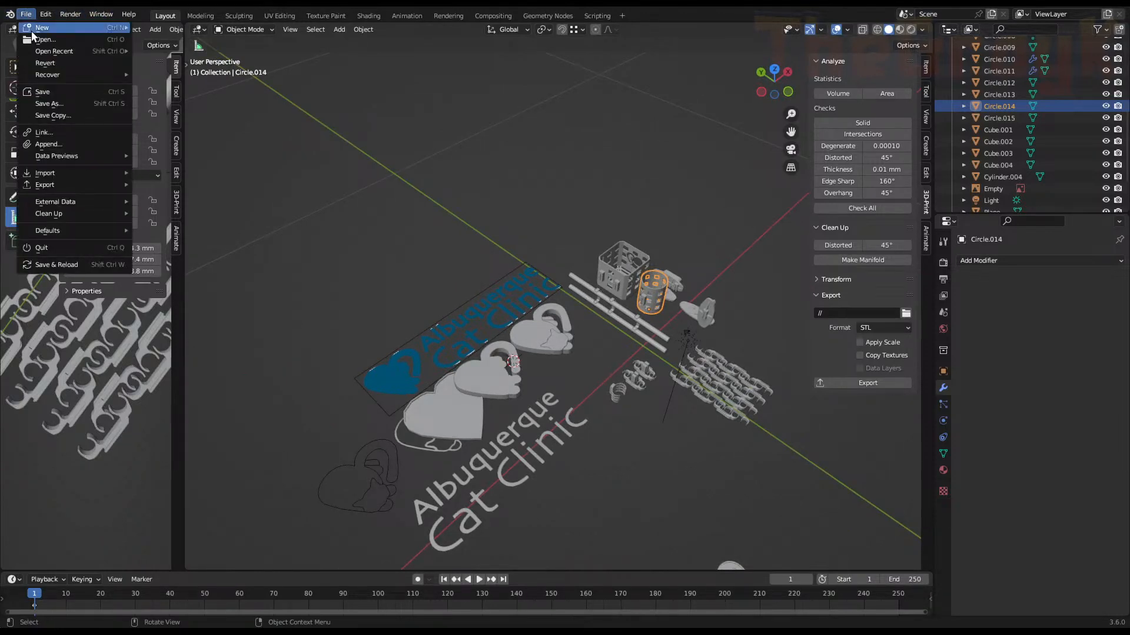
mouse_move(43, 52)
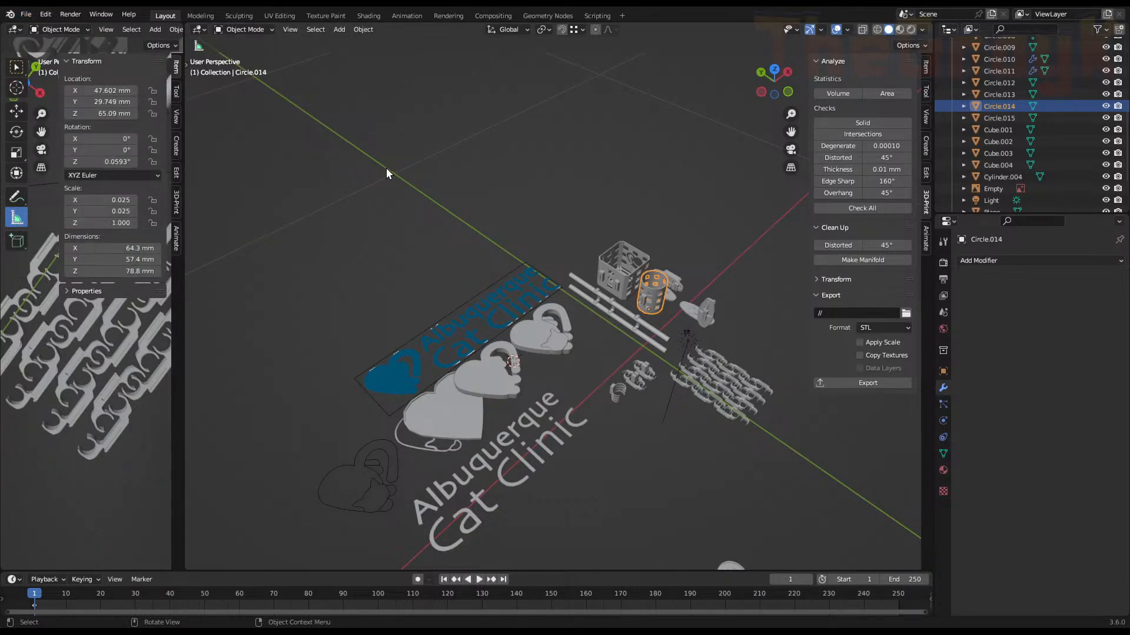
click(25, 14)
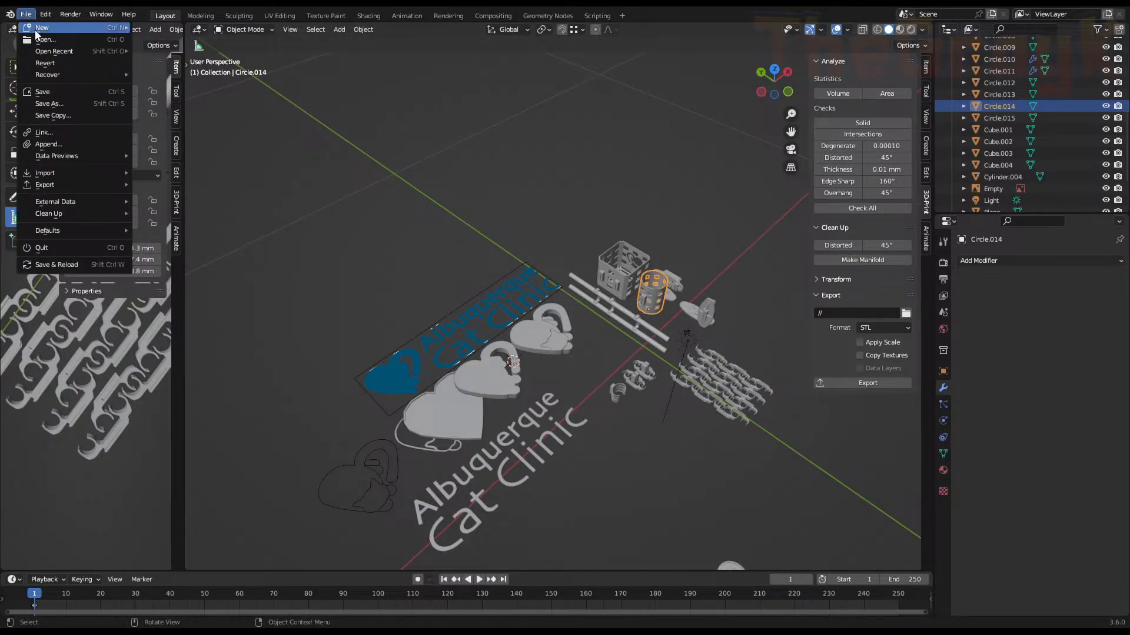
mouse_move(36, 28)
click(187, 33)
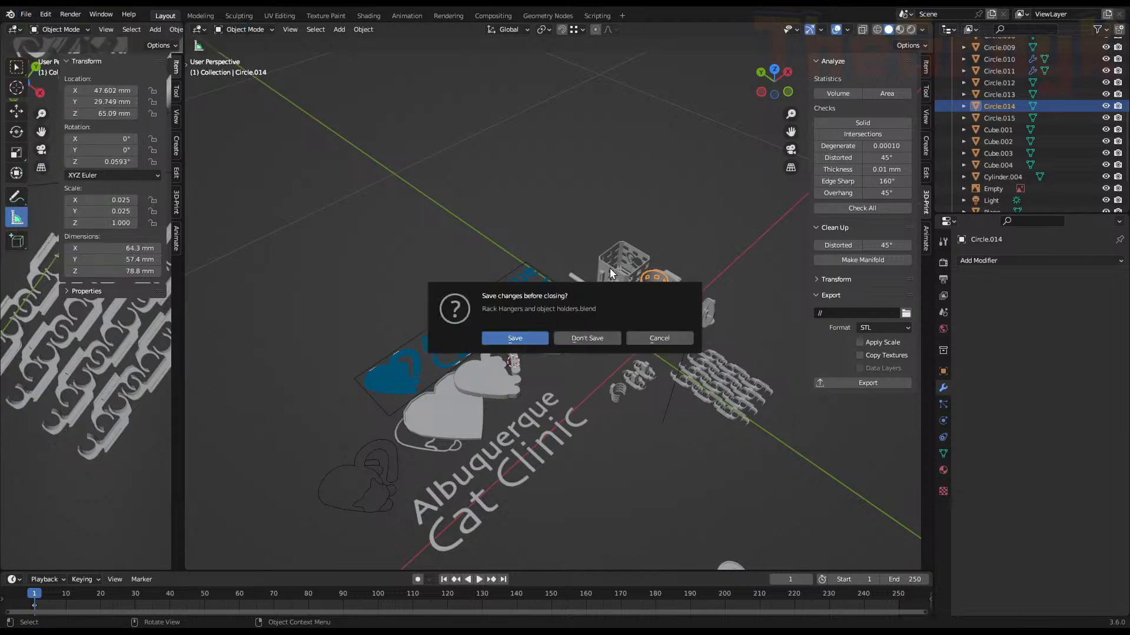
click(588, 338)
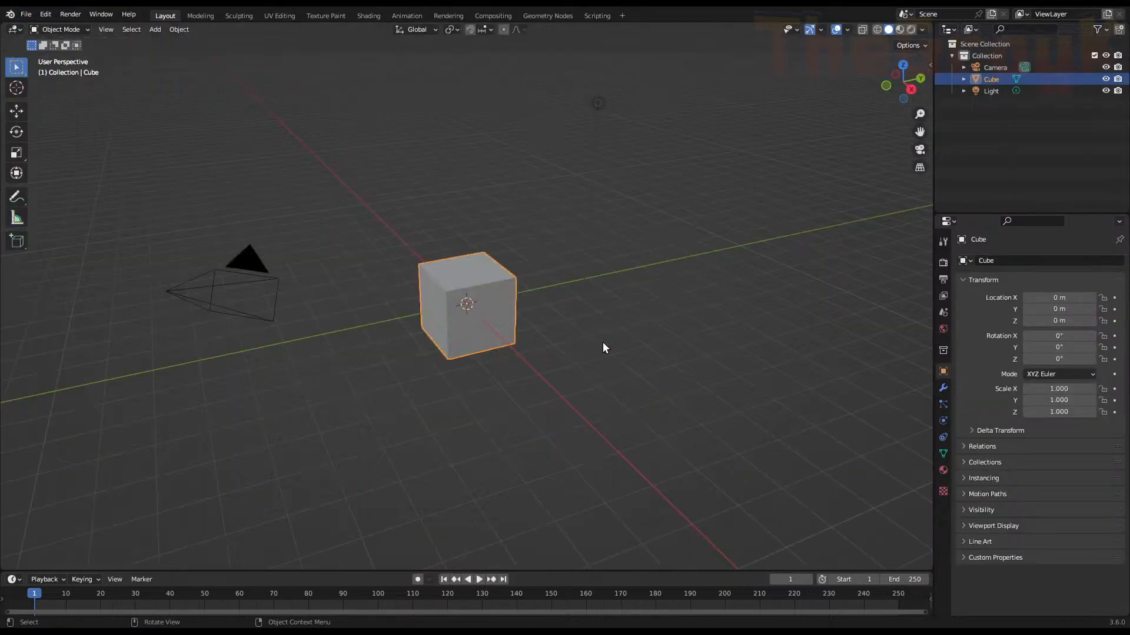
Delete the default cube and add a Monkey mesh in its place at the world origin
key(x)
click(530, 294)
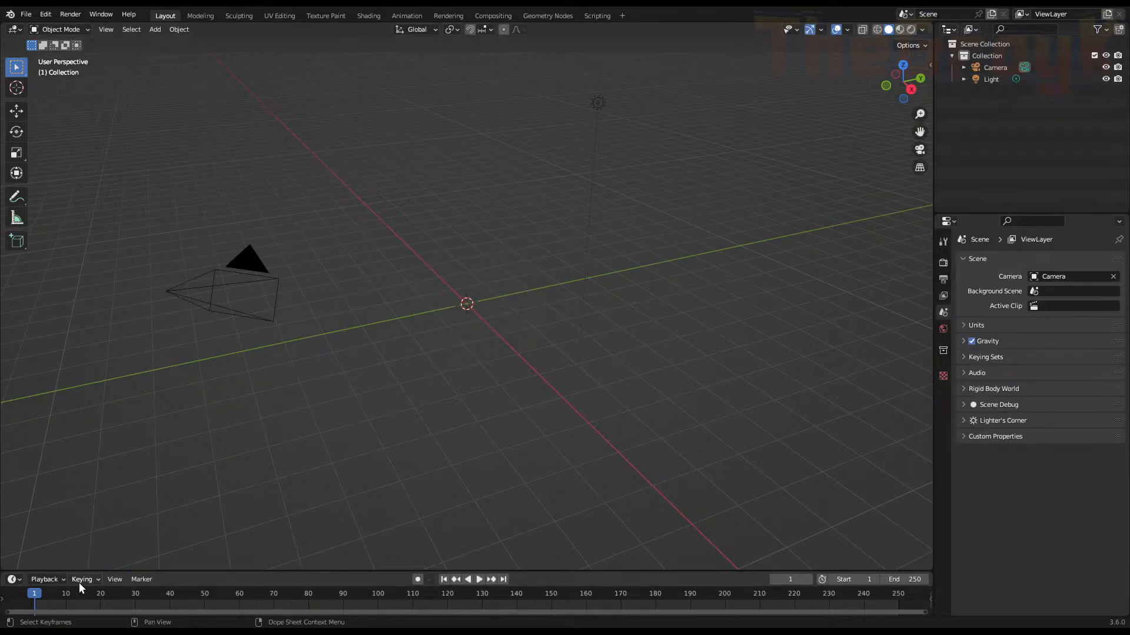
key(shift+a)
mouse_move(397, 323)
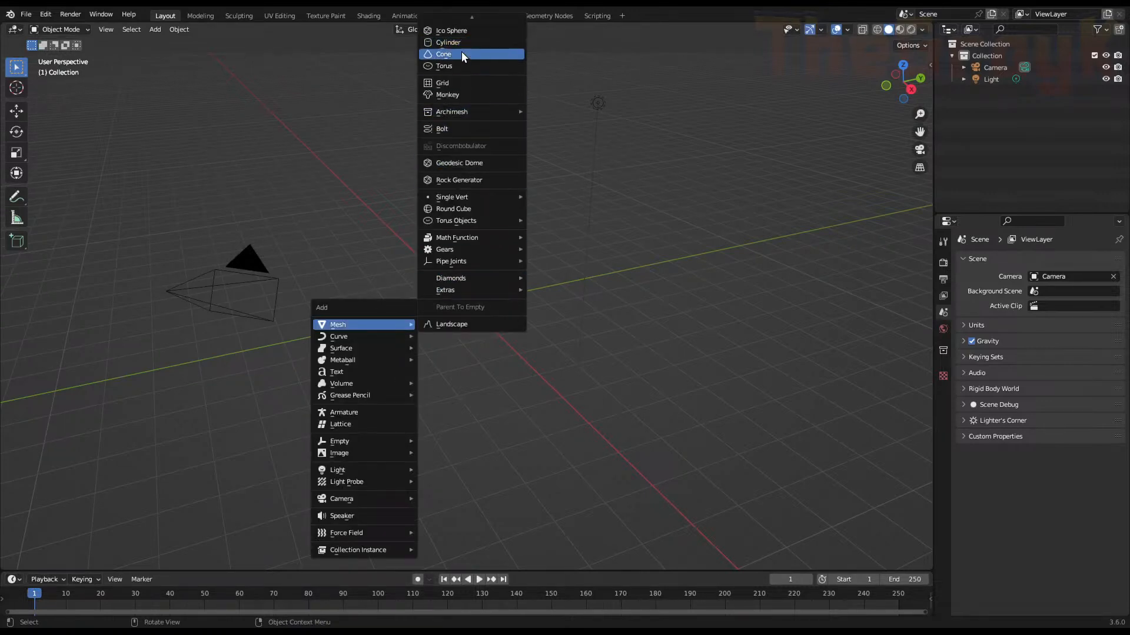
click(468, 97)
scroll(532, 331, up, 8)
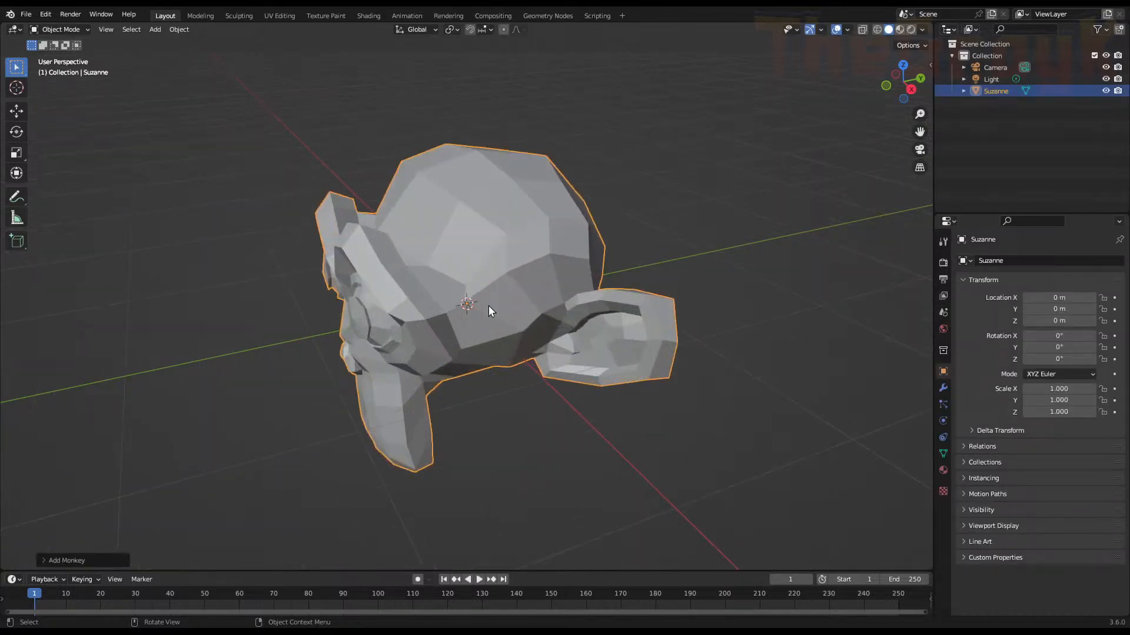
Apply smooth shading to the monkey head
middle_drag(489, 305, 528, 298)
right_click(526, 289)
click(526, 291)
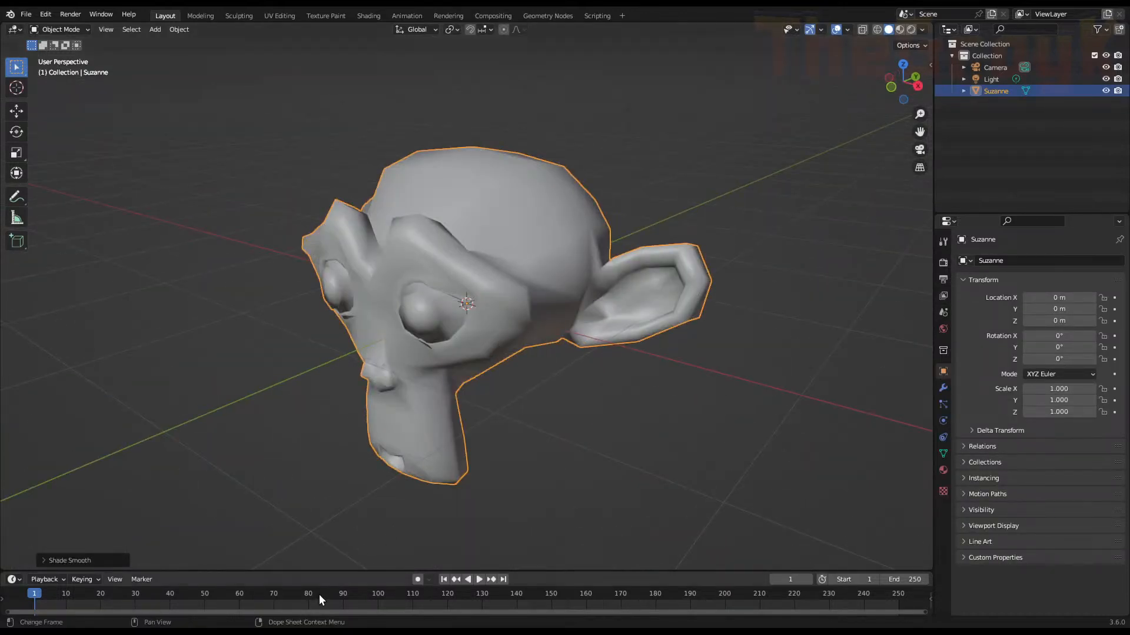
Turn the timeline area into an Asset Browser and enlarge it to about half the window height
click(12, 579)
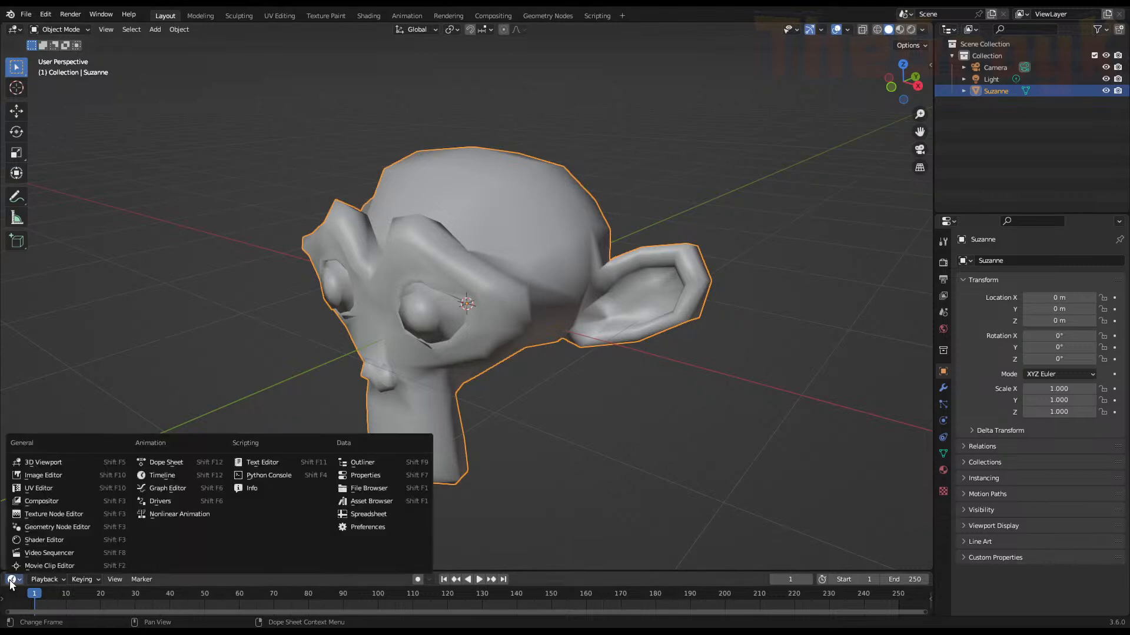
click(376, 501)
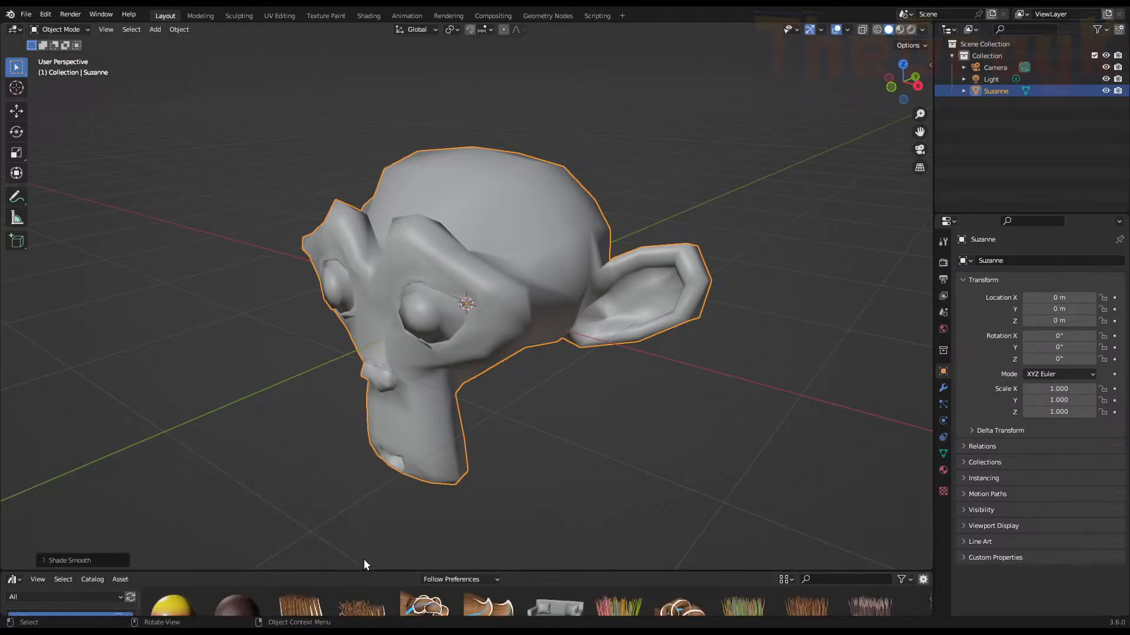
mouse_move(362, 570)
mouse_down()
mouse_move(370, 404)
mouse_move(396, 301)
mouse_up()
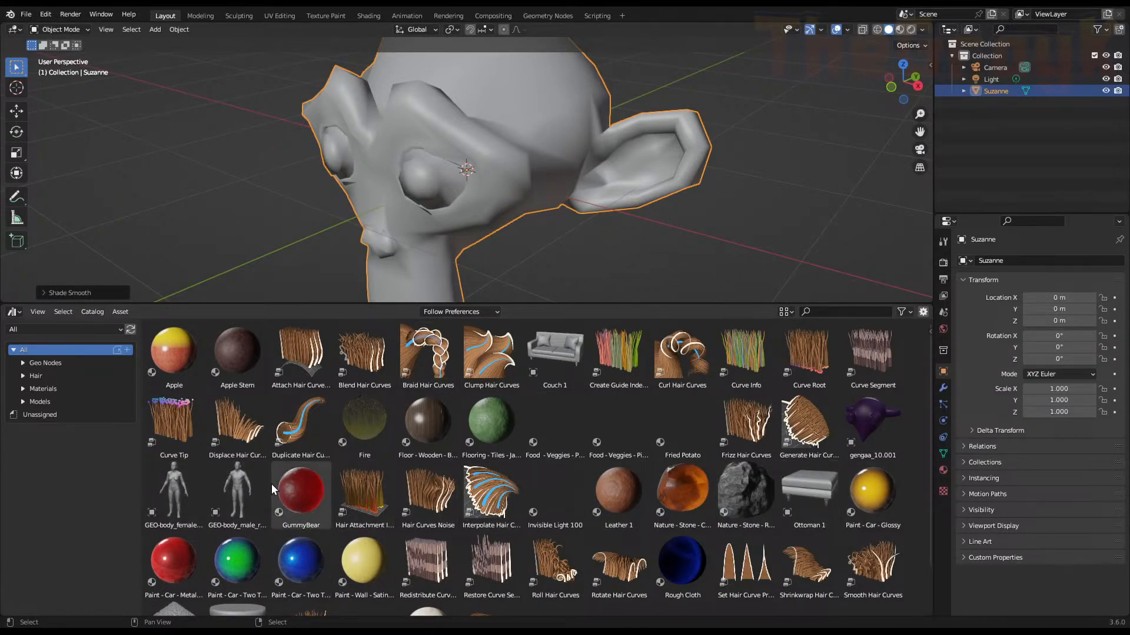
Apply the GummyBear material from the asset library to the monkey head and switch the viewport to Rendered shading
click(288, 488)
drag(295, 496, 419, 147)
scroll(431, 160, down, 5)
key(z)
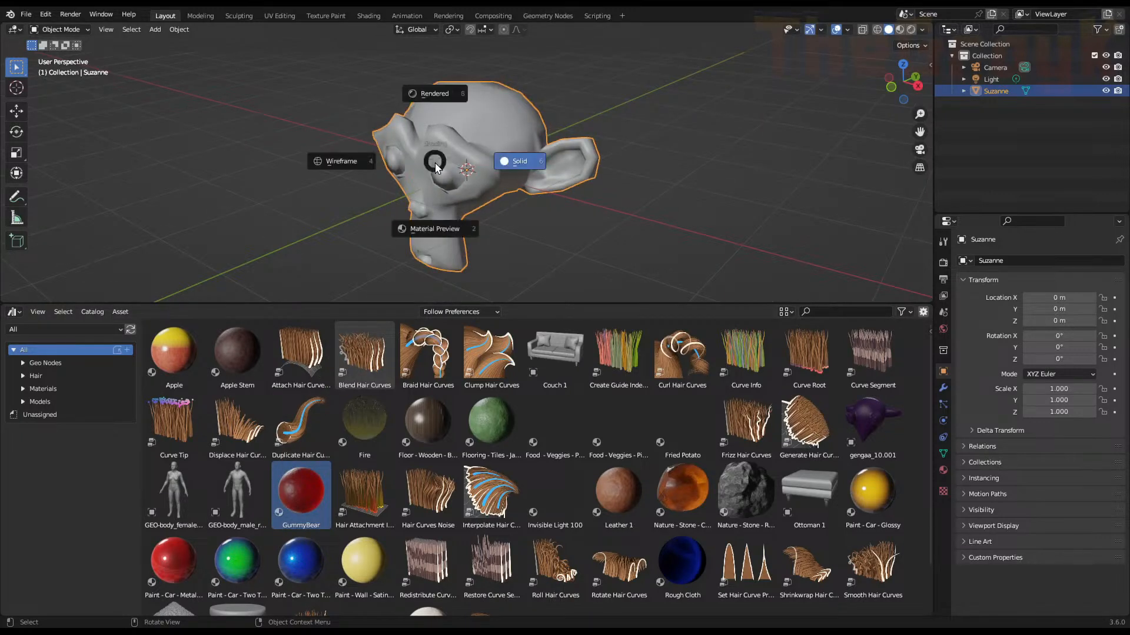
click(429, 101)
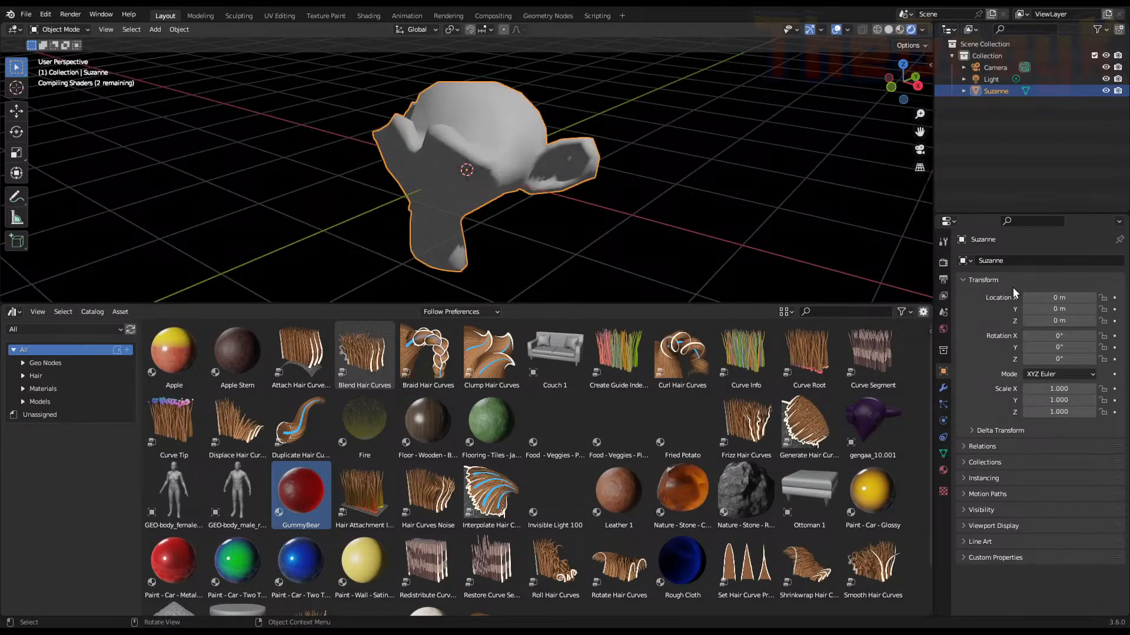
Check the scene's render engine setting and look at the gummy material on the monkey head from the front
click(943, 262)
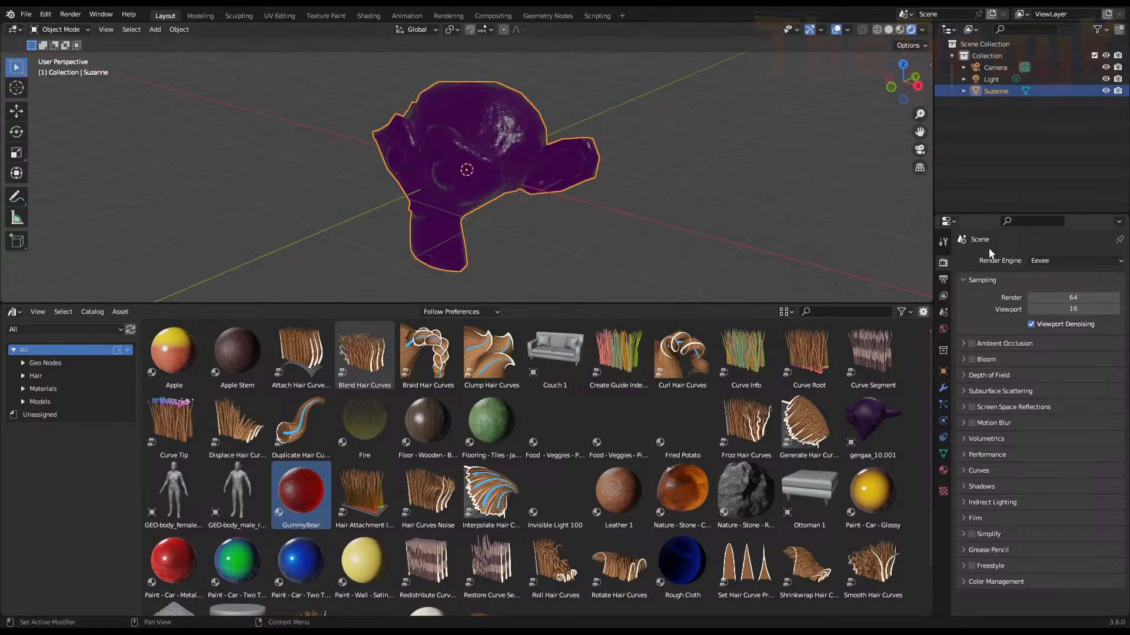
click(1067, 260)
middle_drag(476, 129, 477, 166)
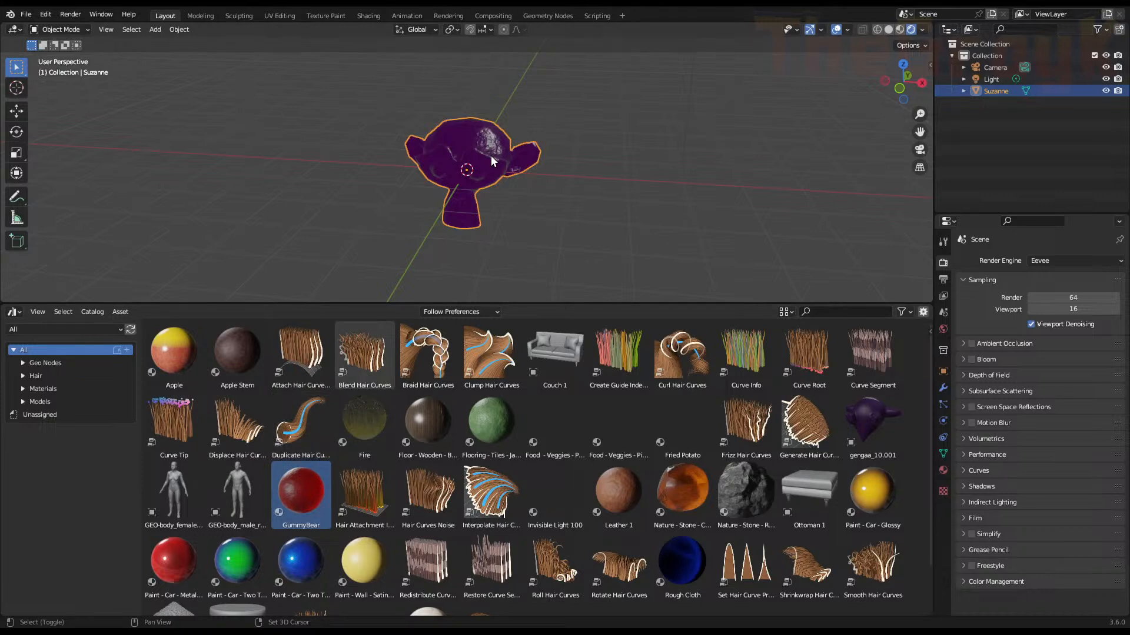
Duplicate the monkey head three times along the X axis, making a row of four with one copy on the negative side
key(shift+d)
key(x)
click(625, 169)
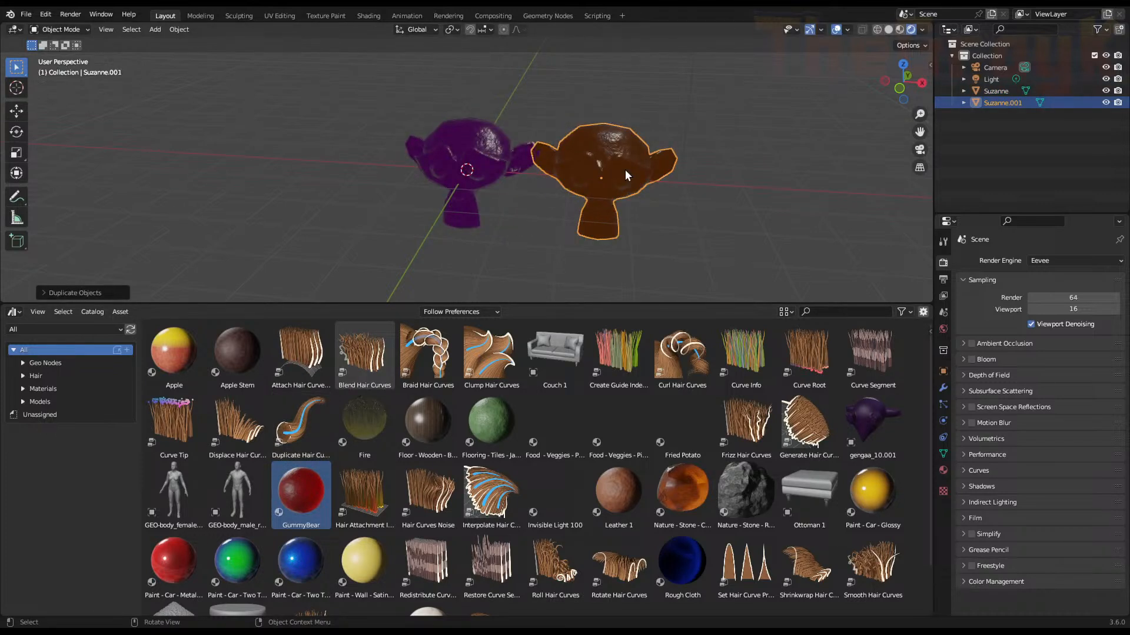
key(shift+d)
key(x)
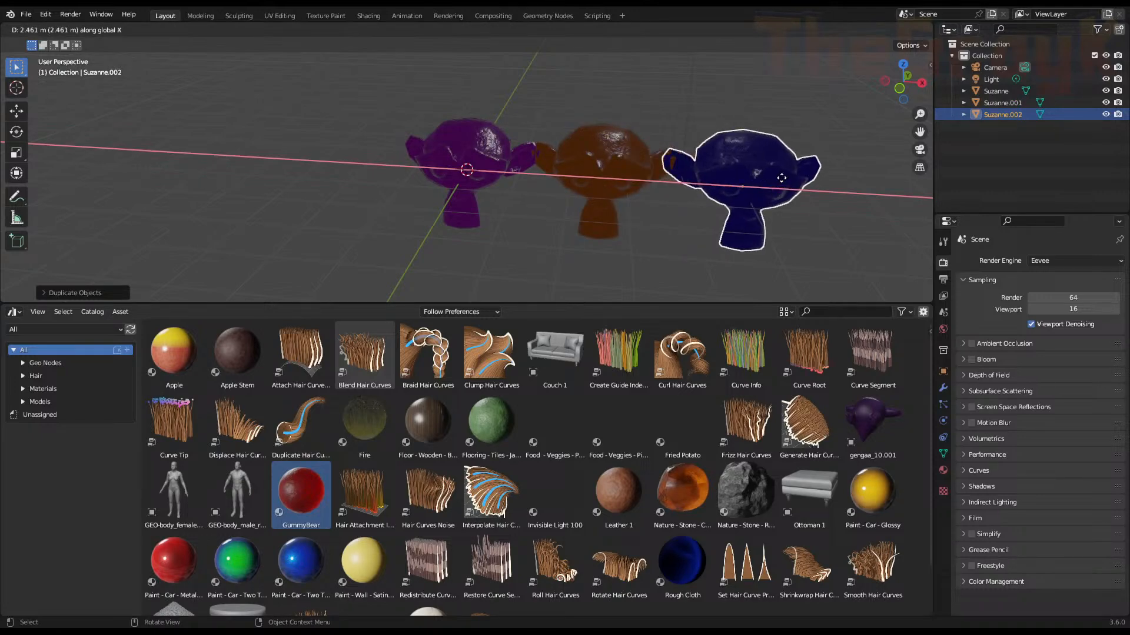
click(775, 182)
key(shift+d)
key(x)
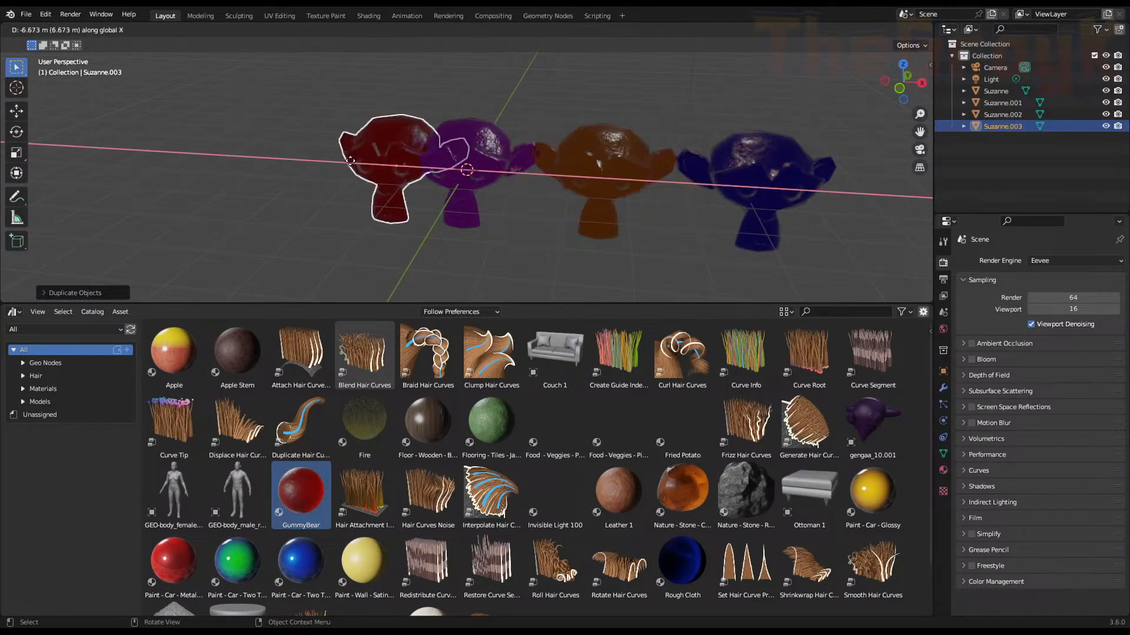
click(340, 164)
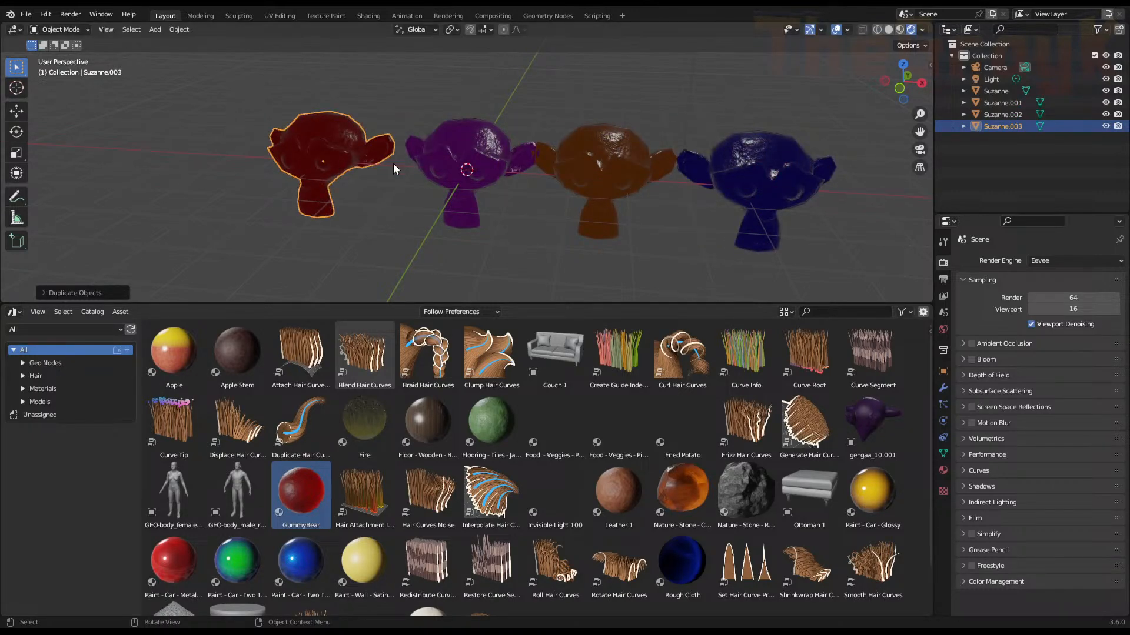
Switch the scene's render engine to Cycles
middle_drag(393, 164, 886, 246)
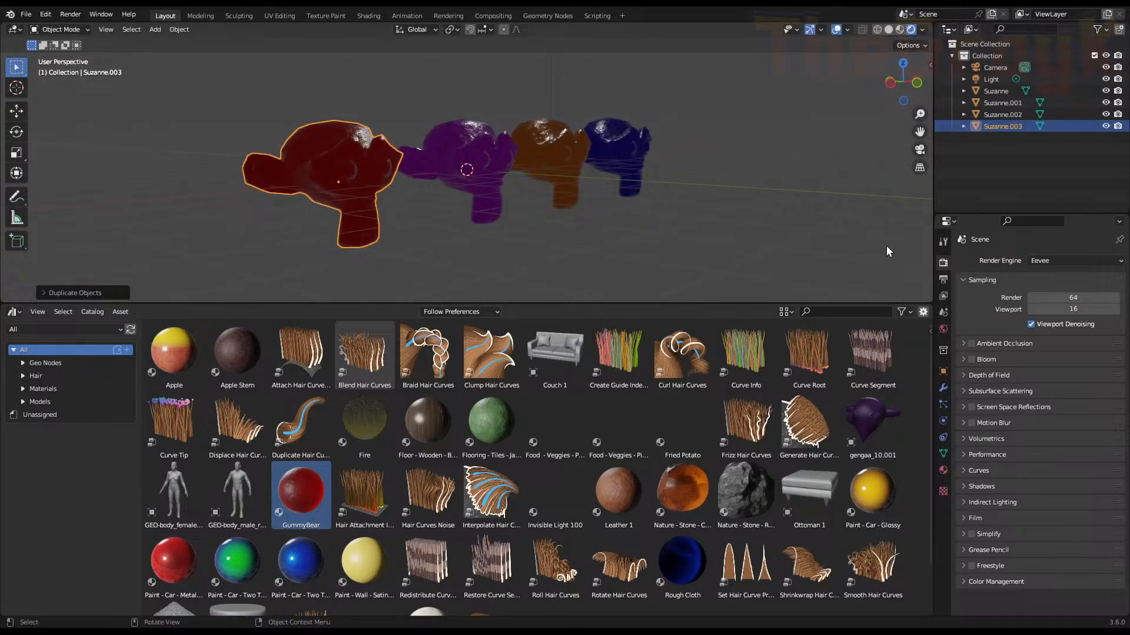
click(1039, 262)
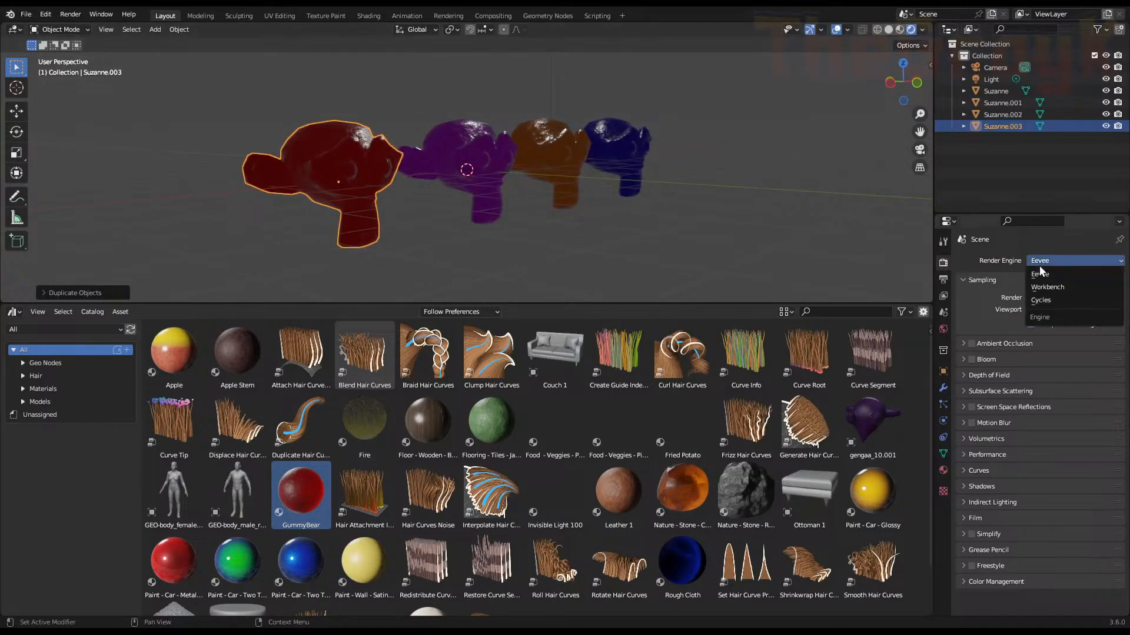
click(1040, 301)
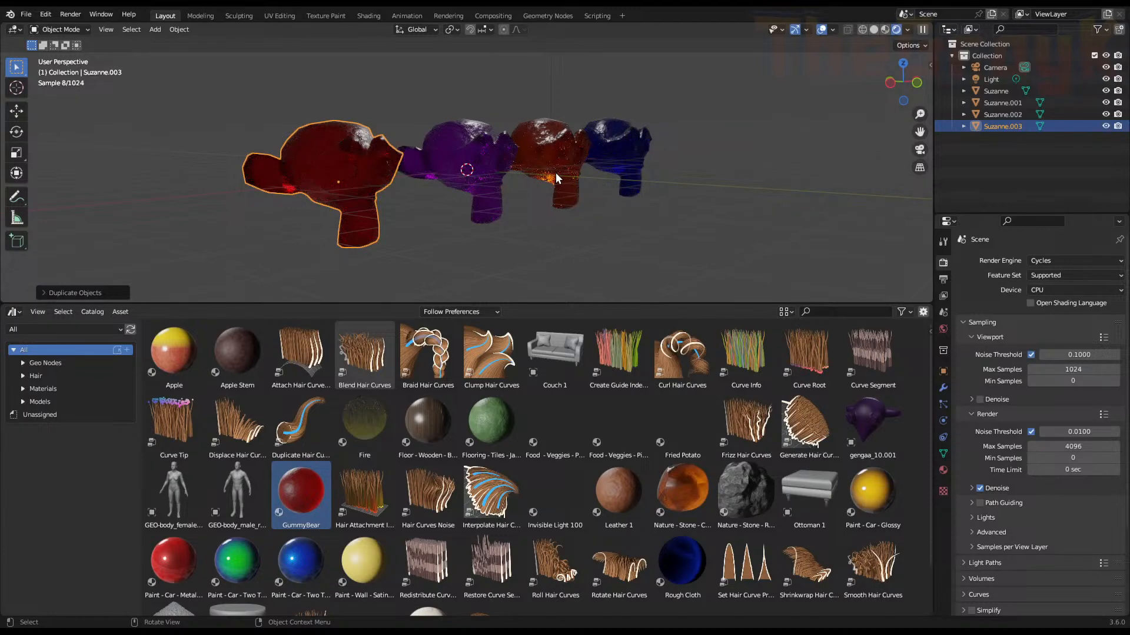
Add a plane at the 3D cursor and scale it up until it extends well beyond all four monkey heads
middle_drag(555, 172, 485, 186)
key(shift+a)
mouse_move(486, 186)
click(565, 184)
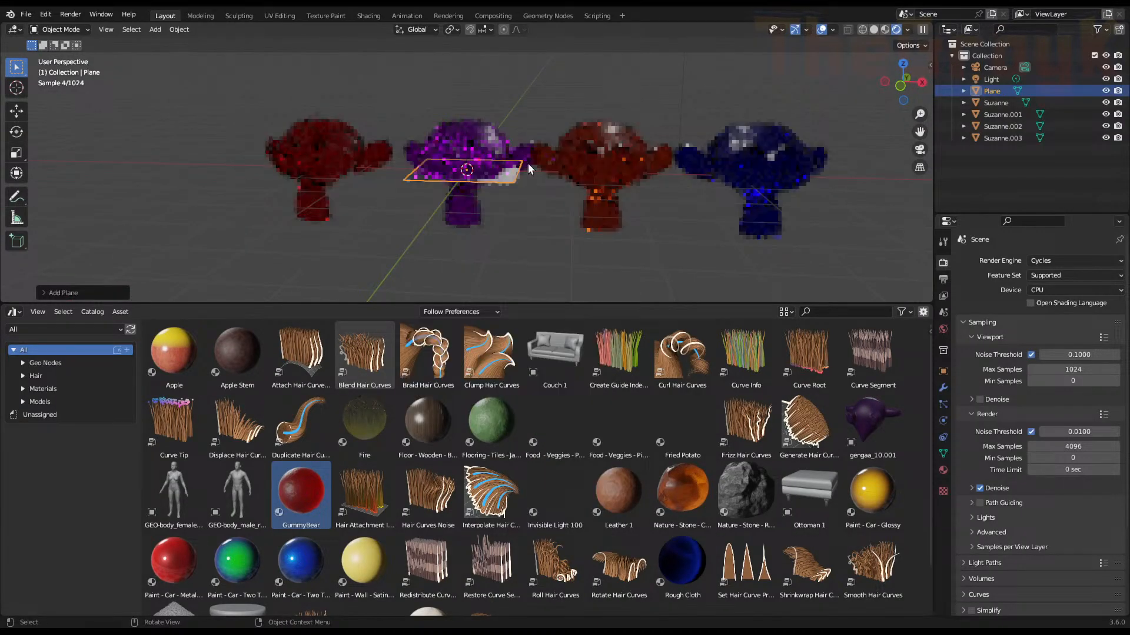
key(s)
click(365, 185)
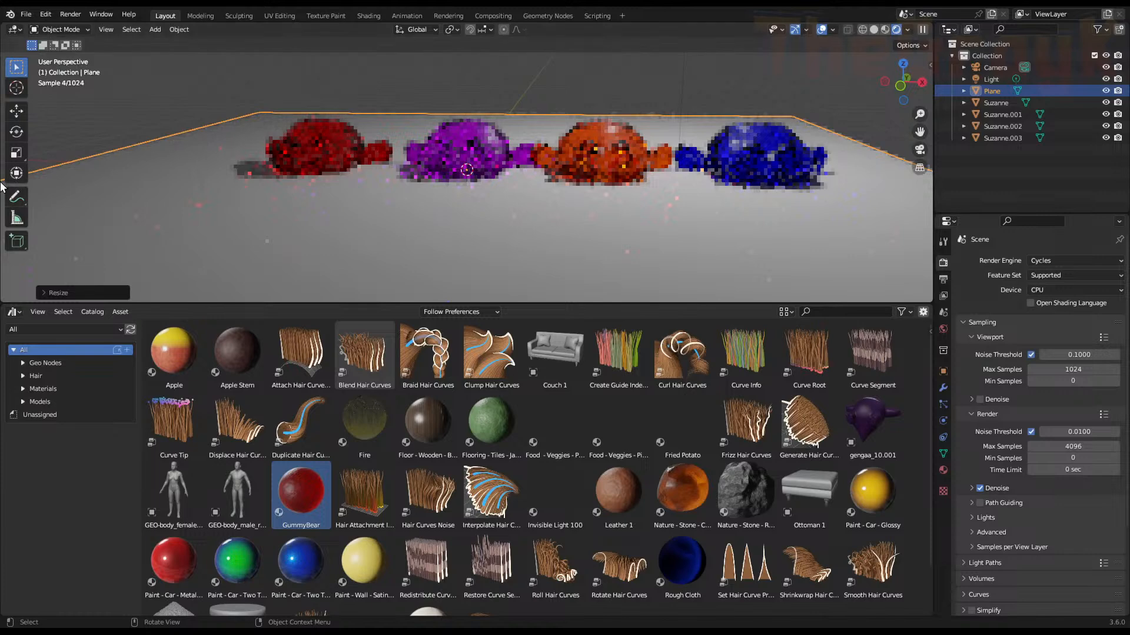
Lower the plane about 0.9 m along Z so it forms a floor beneath the monkey heads
key(g)
key(z)
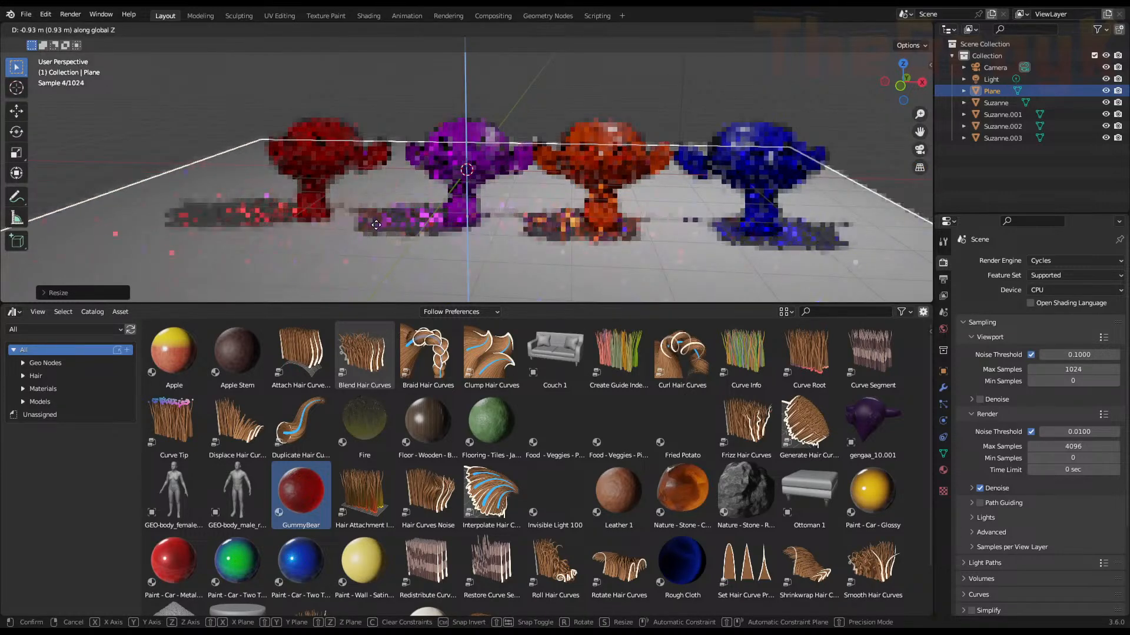
click(376, 227)
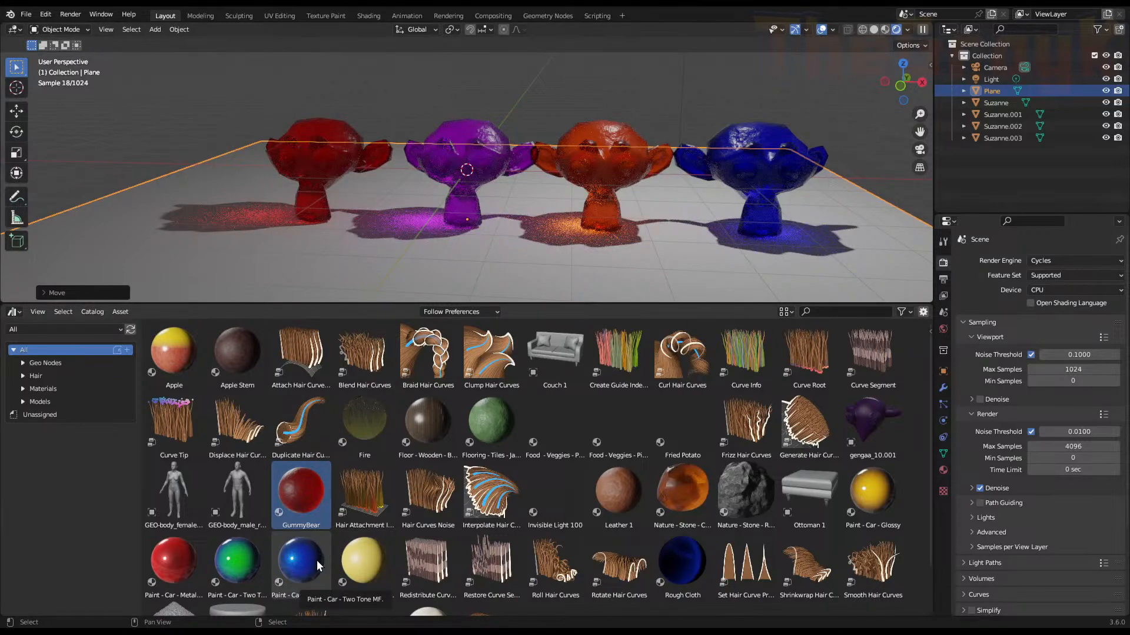
Apply the Paint - Car - Two Tone MF asset material to the red monkey head and display that head's material settings
scroll(355, 553, down, 2)
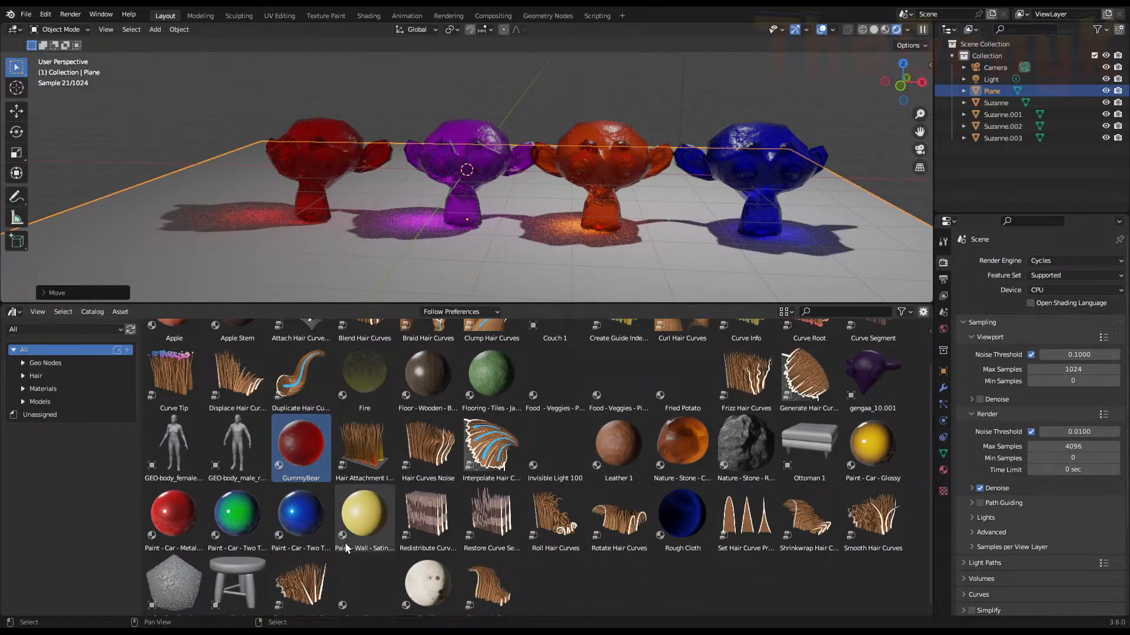
mouse_move(312, 520)
mouse_down()
mouse_move(337, 199)
mouse_move(315, 155)
mouse_up()
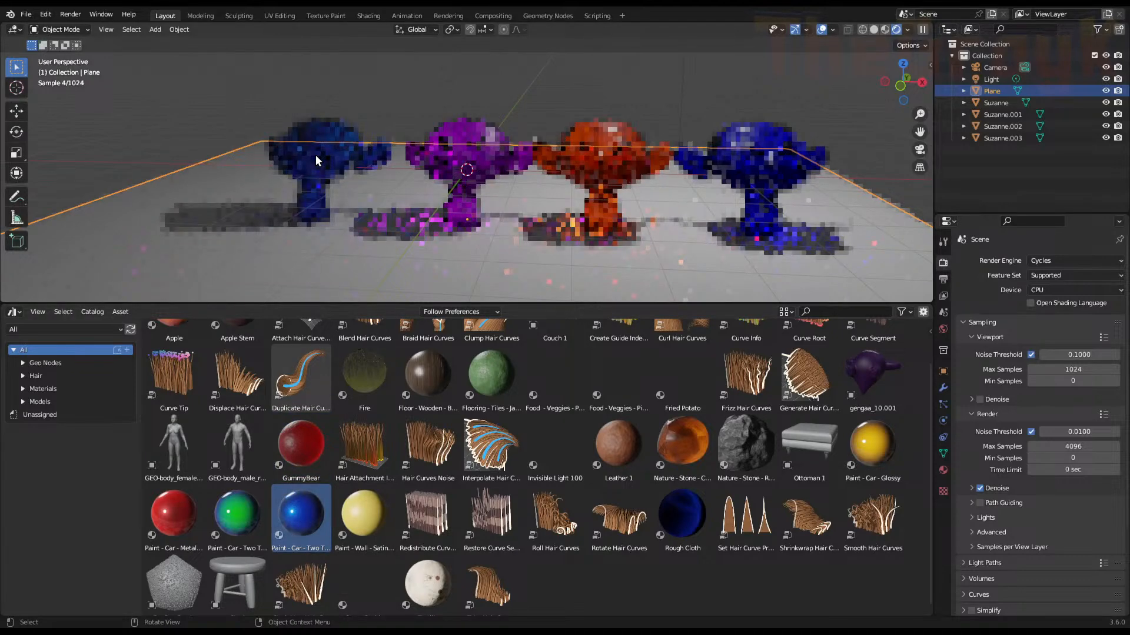
click(944, 470)
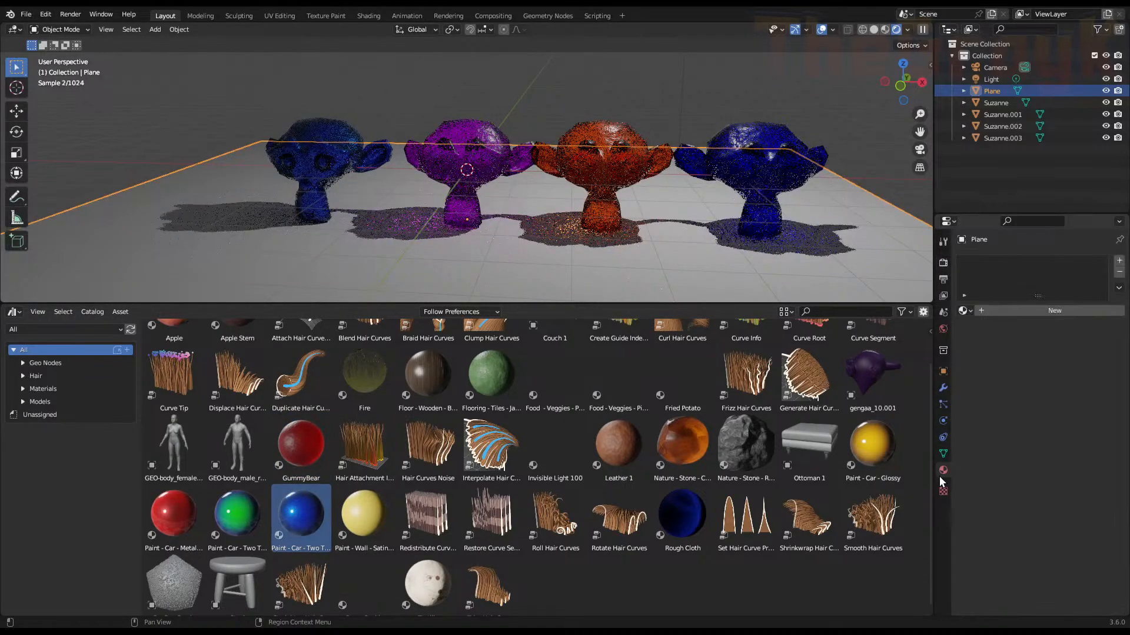
click(338, 155)
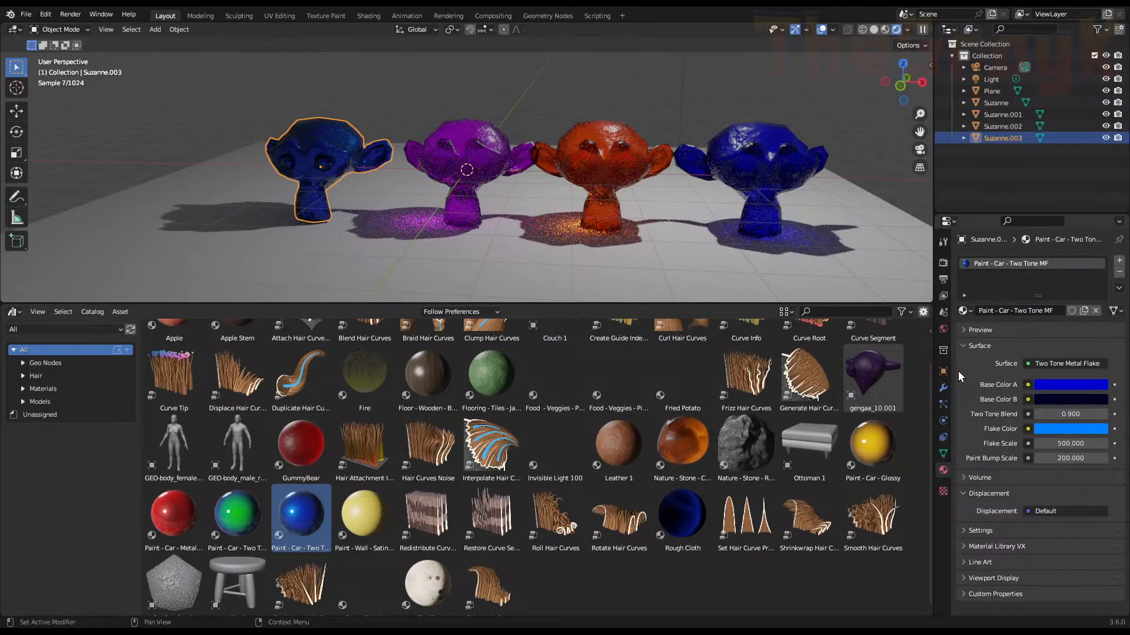
Lower the point light along Z and move it about 7.4 m in the negative X direction, near the car-paint monkey head
middle_drag(388, 165, 416, 220)
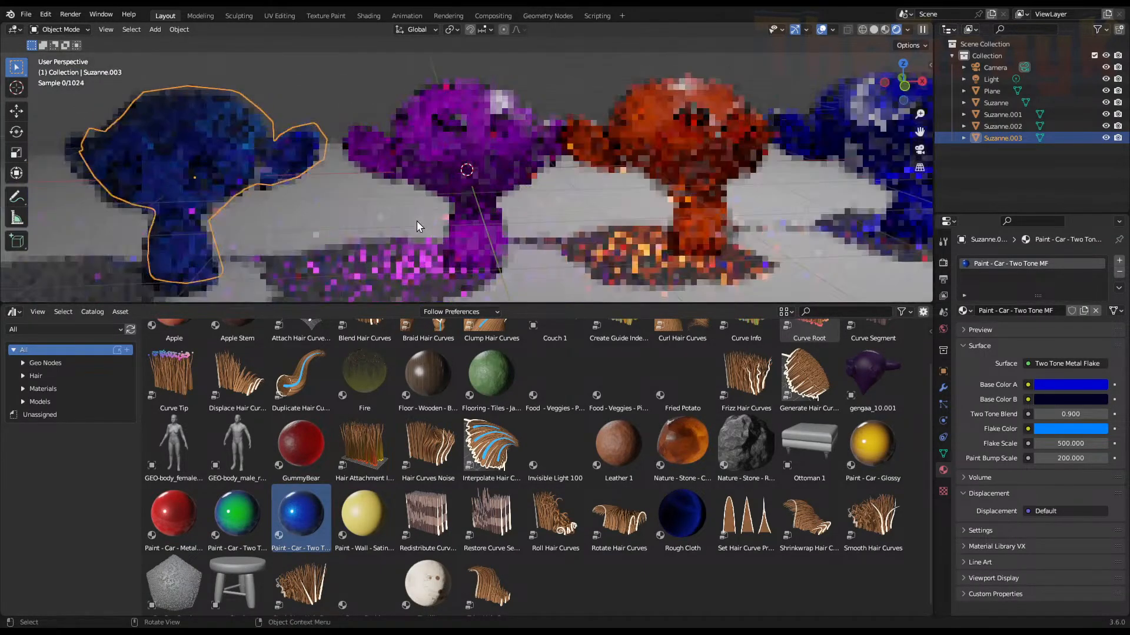
scroll(505, 174, down, 9)
click(530, 59)
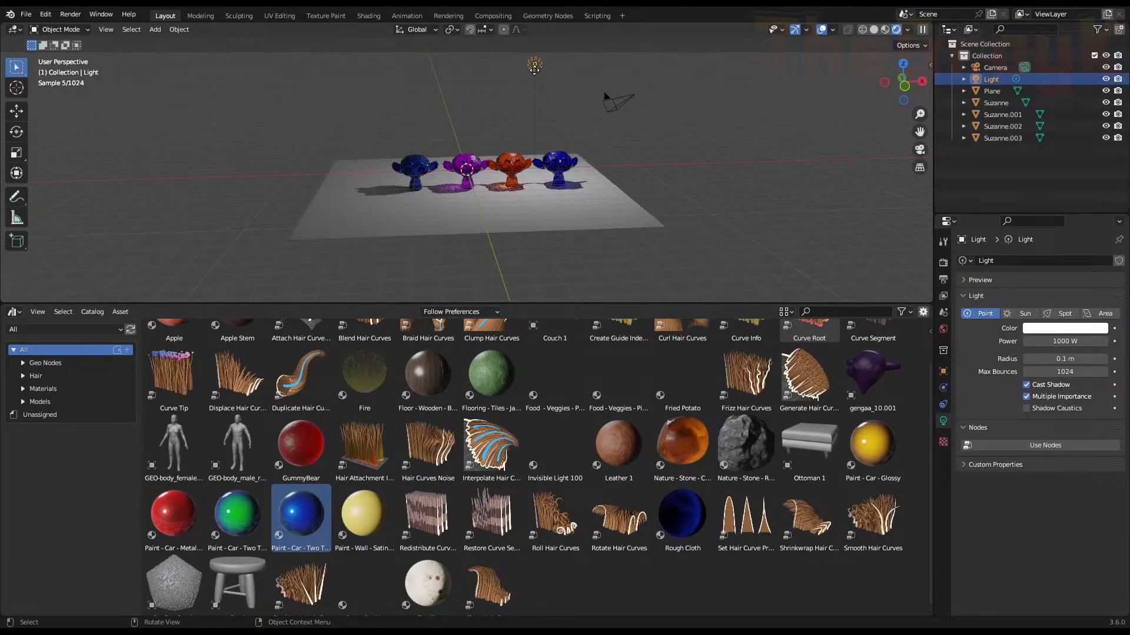
key(g)
key(z)
click(530, 132)
key(g)
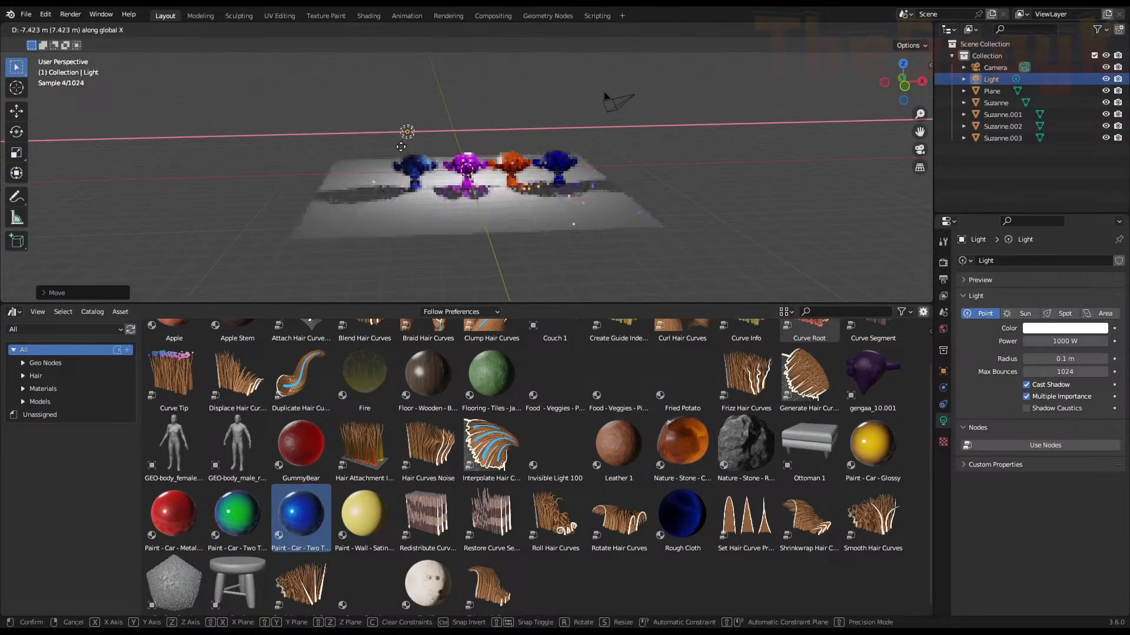
click(404, 160)
Add a level 2 subdivision surface to the car-paint monkey head
scroll(409, 183, up, 4)
scroll(406, 178, up, 3)
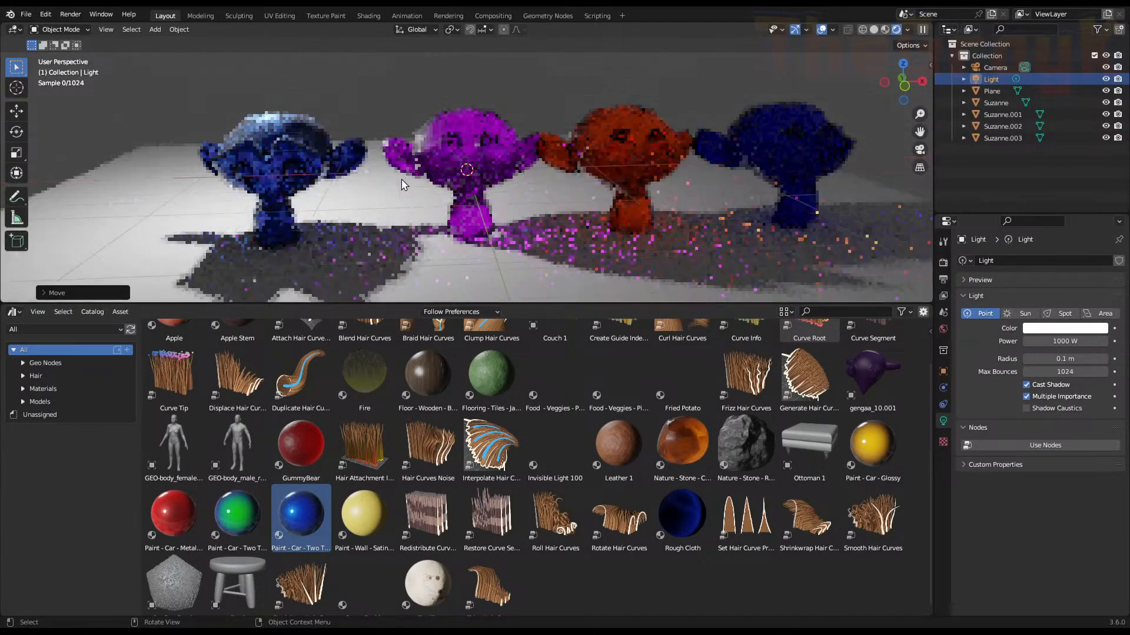
mouse_move(466, 176)
shift+middle_down()
mouse_move(598, 191)
mouse_move(602, 212)
mouse_move(471, 178)
shift+middle_up()
click(471, 177)
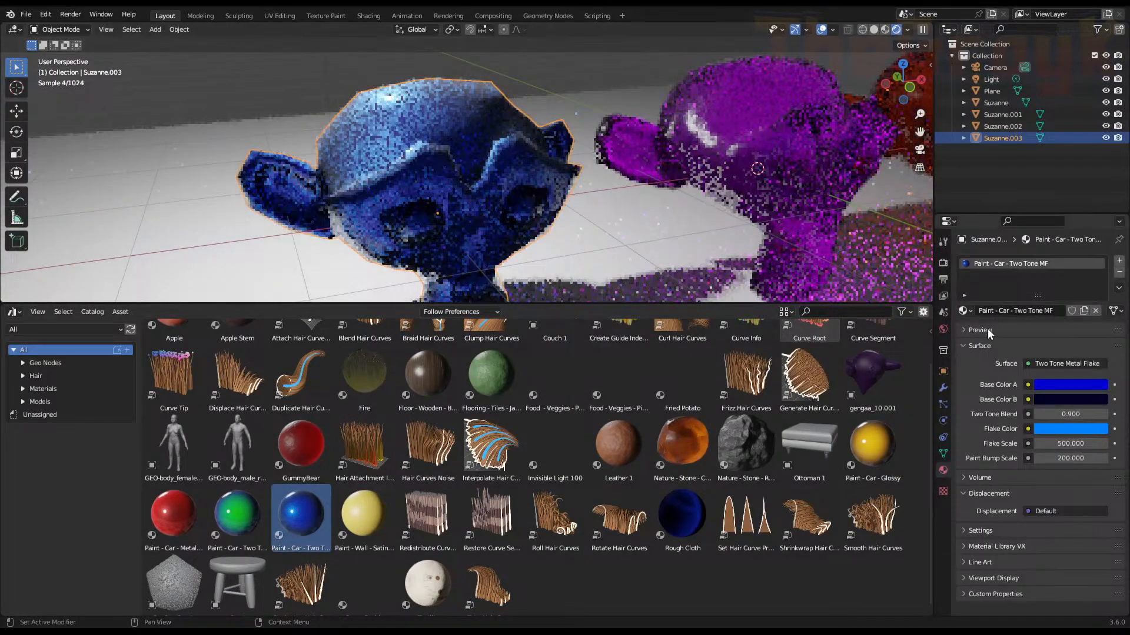
key(ctrl+2)
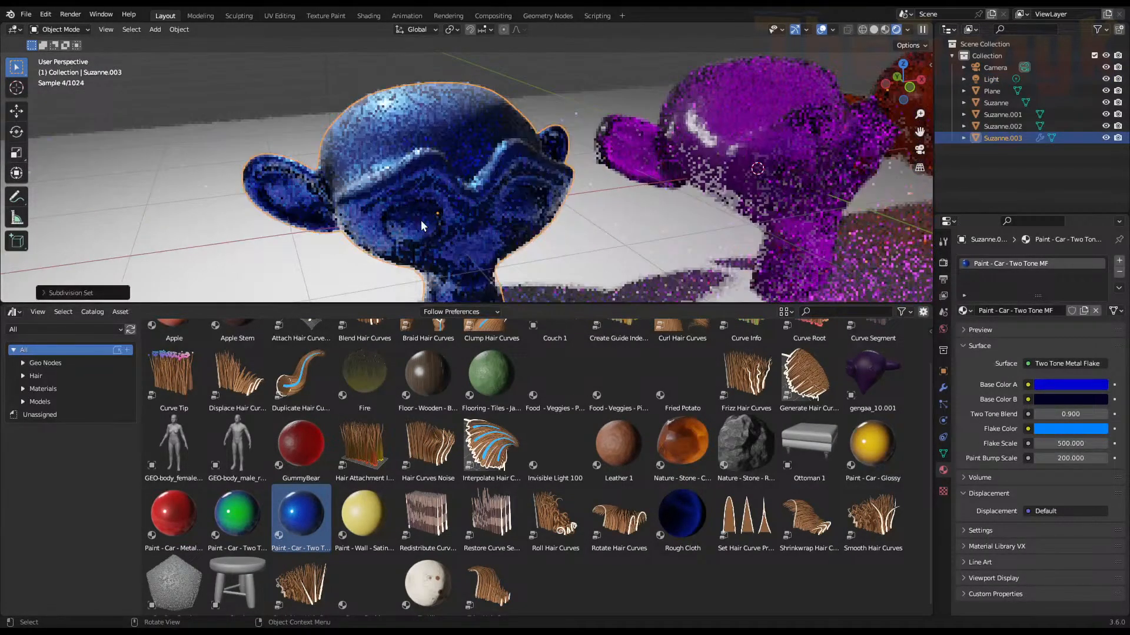
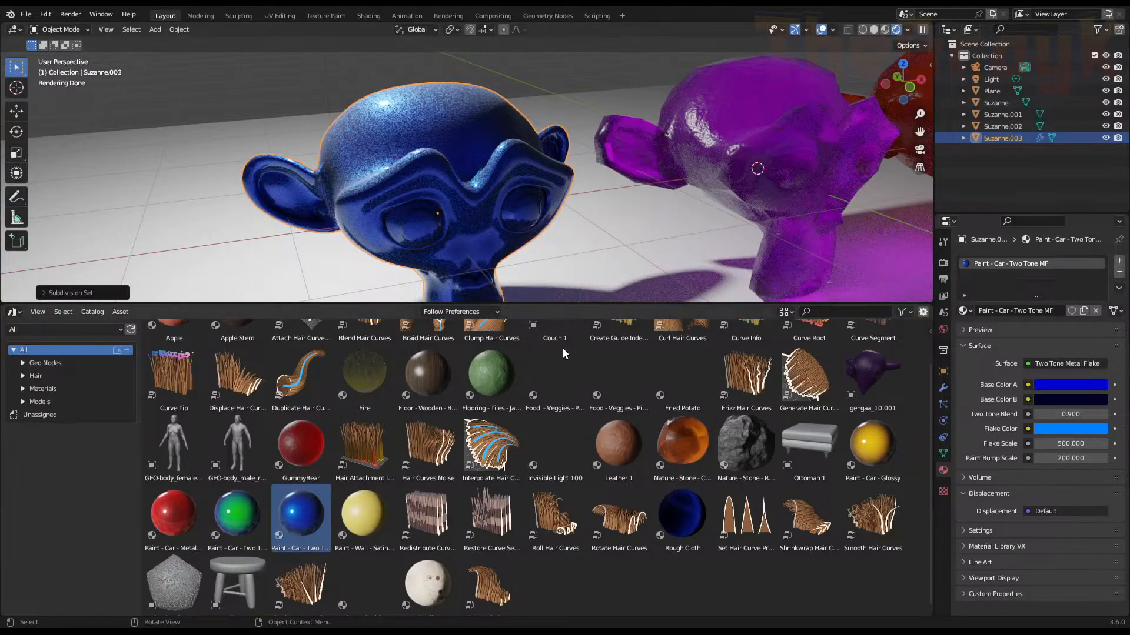
Set the Two Tone MF material's Base Color A to a pinkish red and Base Color B to a very dark red
middle_drag(446, 213, 527, 199)
scroll(552, 186, up, 4)
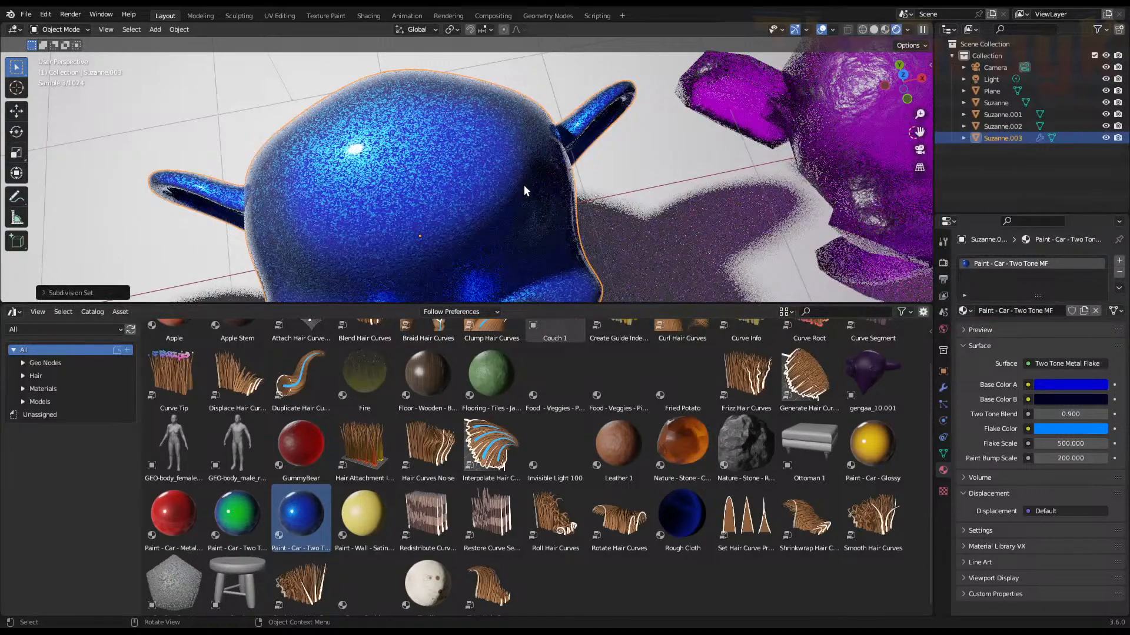
middle_drag(454, 161, 489, 164)
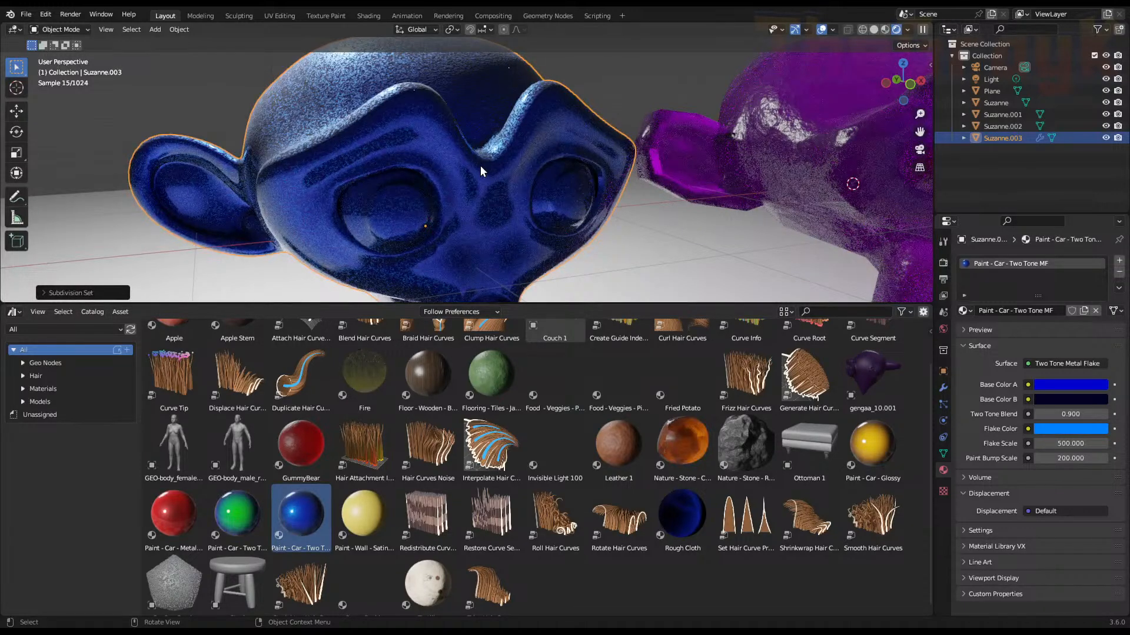
middle_drag(429, 140, 482, 189)
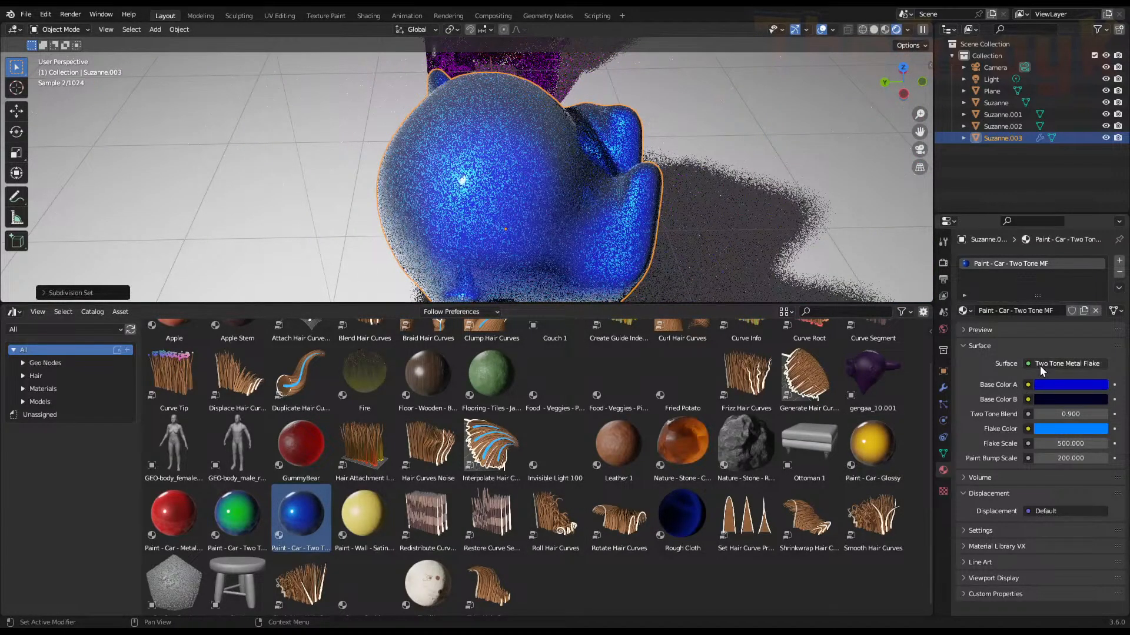
click(1076, 385)
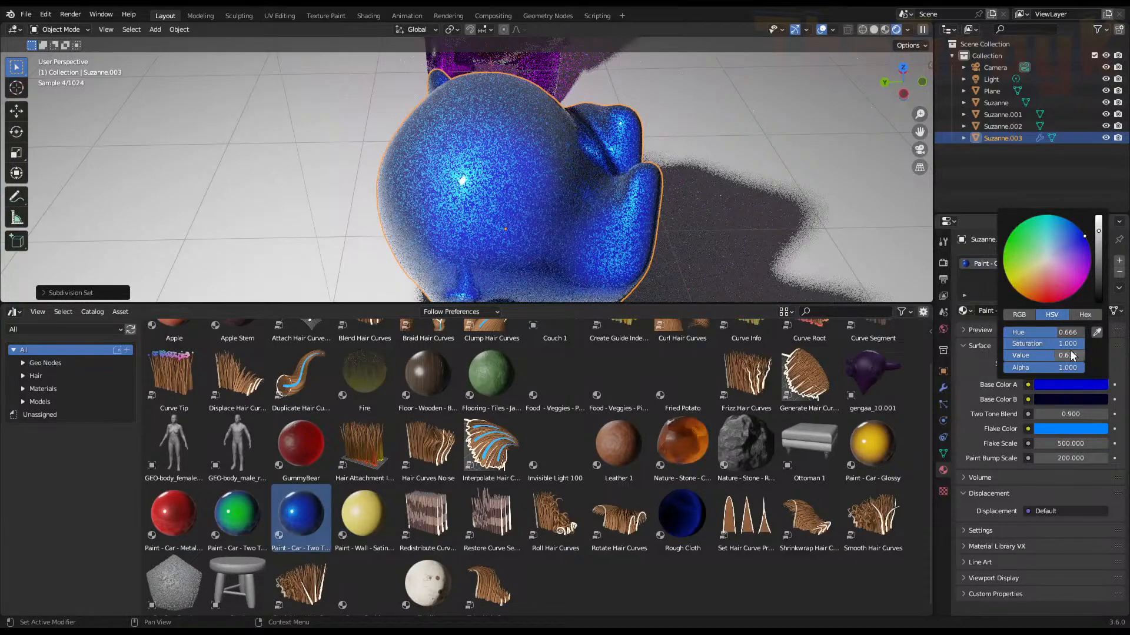
click(1065, 256)
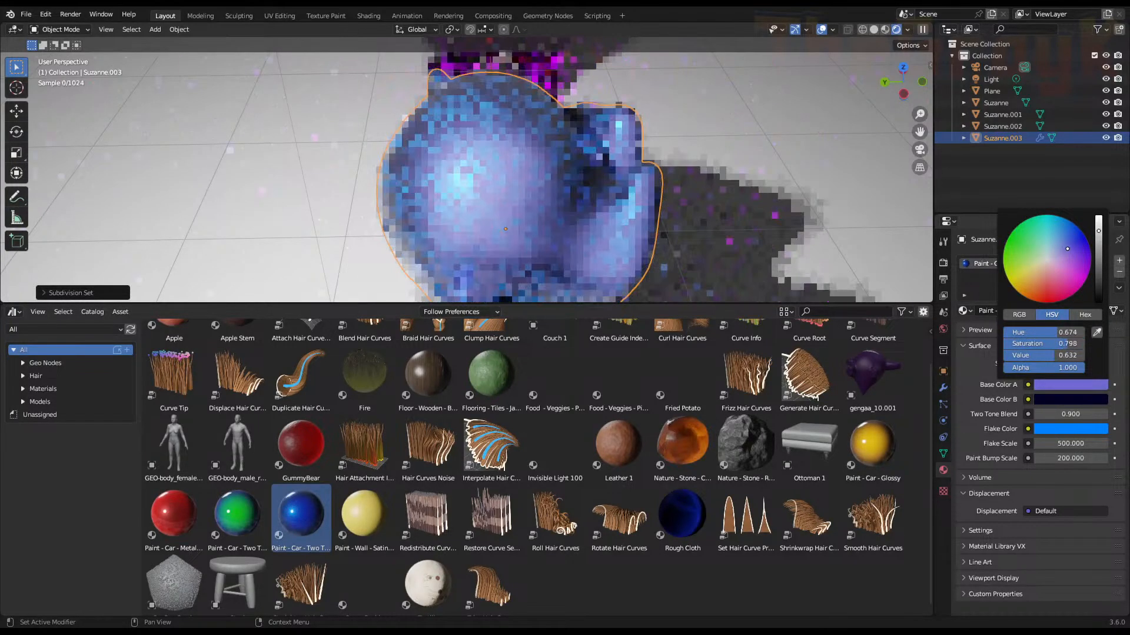
click(1053, 277)
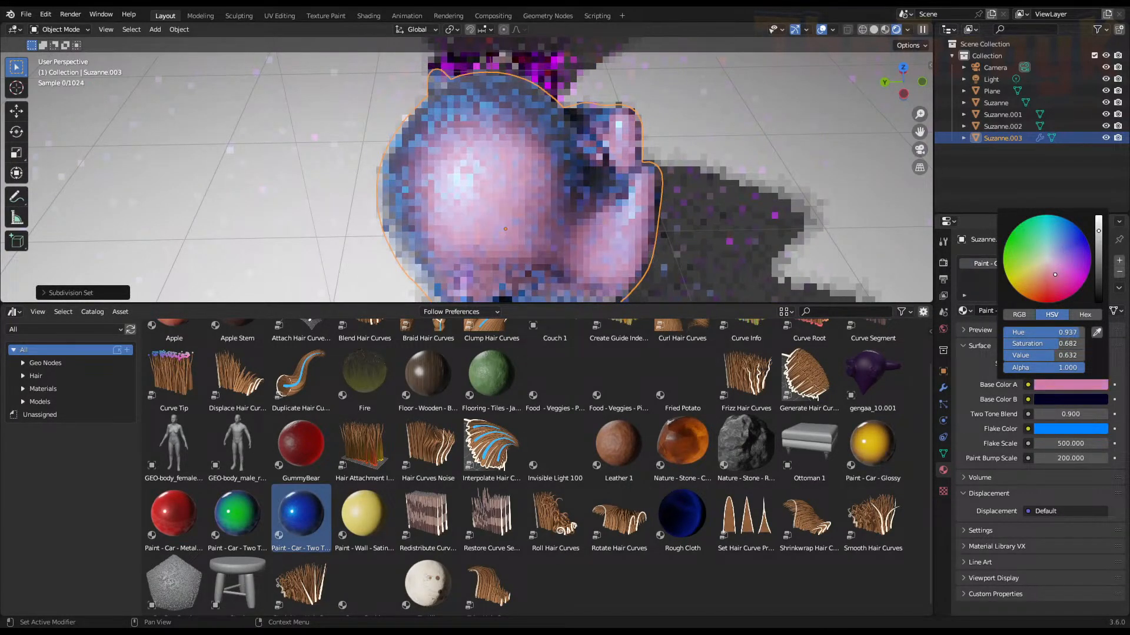
click(1048, 283)
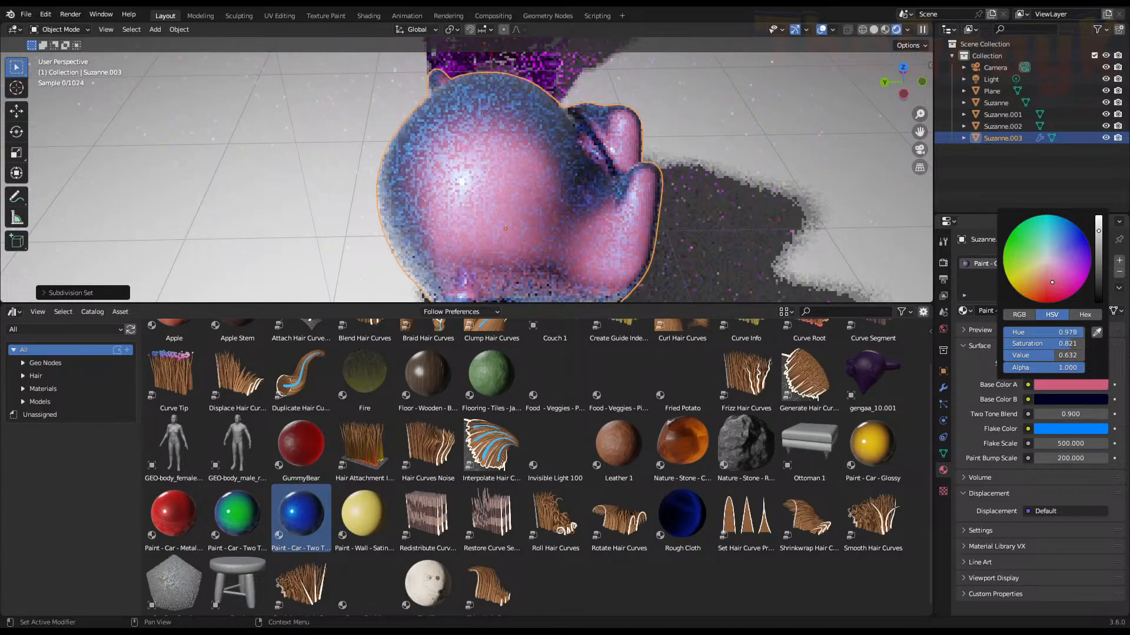
click(1072, 400)
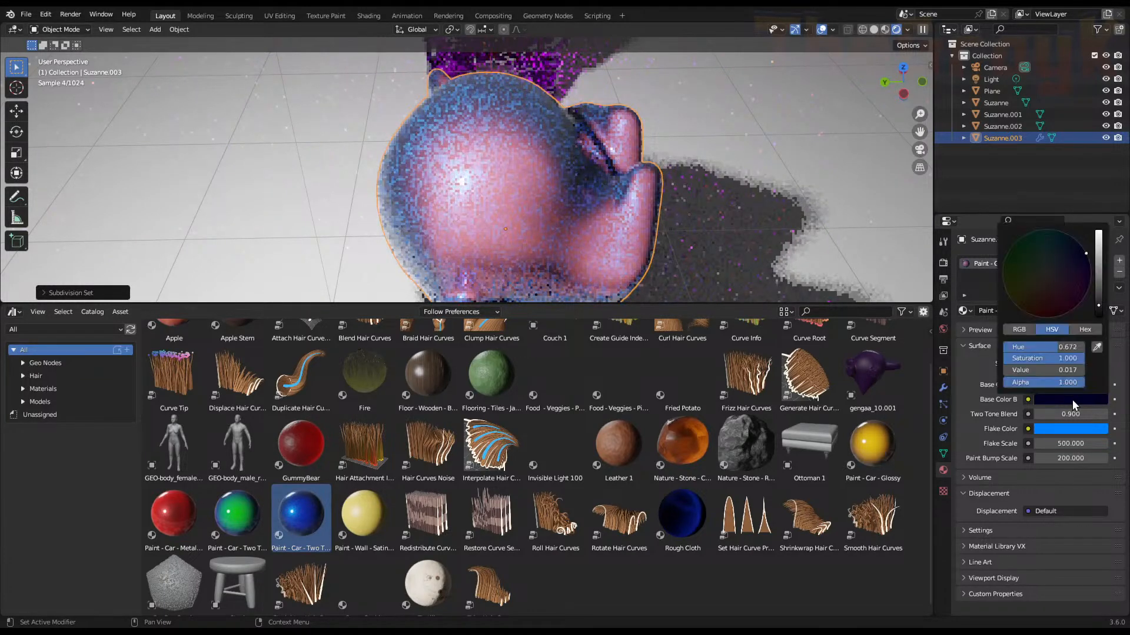
drag(1057, 277, 1045, 317)
Apply the green Paint - Car - Two Tone material from the Materials > Paint > Car Paint catalog to the subdivided monkey head
click(23, 389)
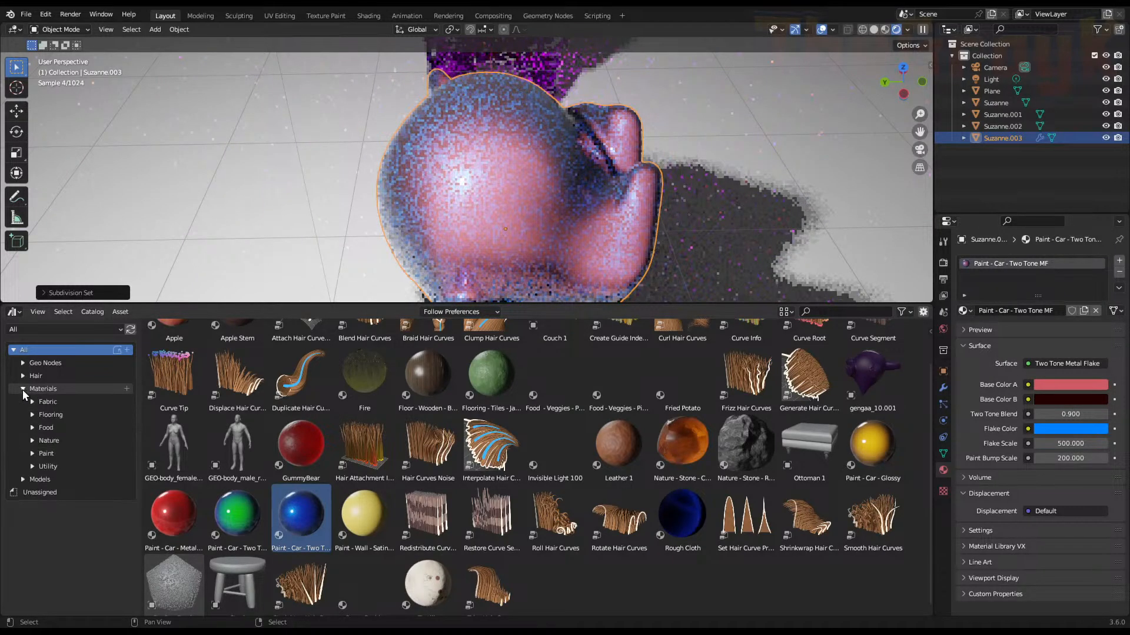
click(28, 453)
click(52, 466)
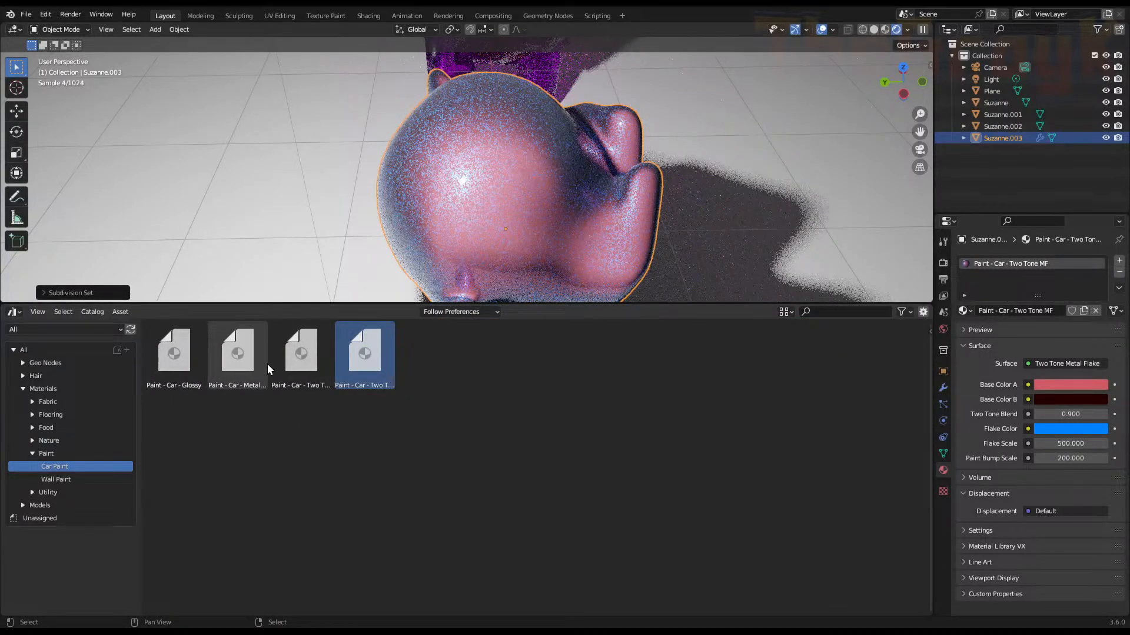
drag(310, 366, 453, 213)
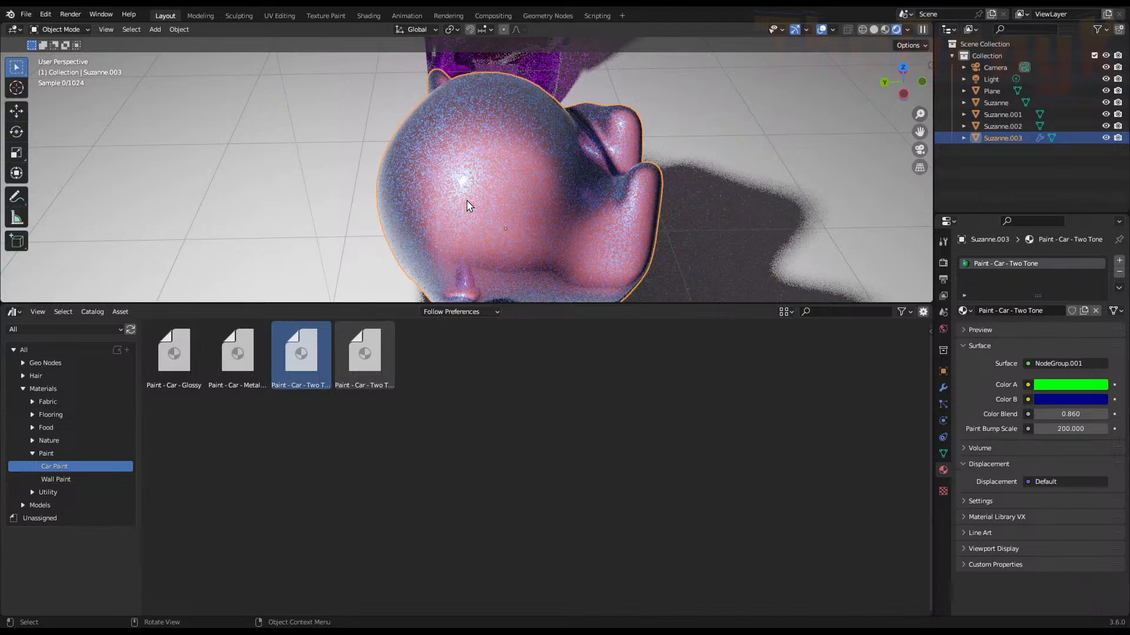
middle_drag(528, 213, 578, 207)
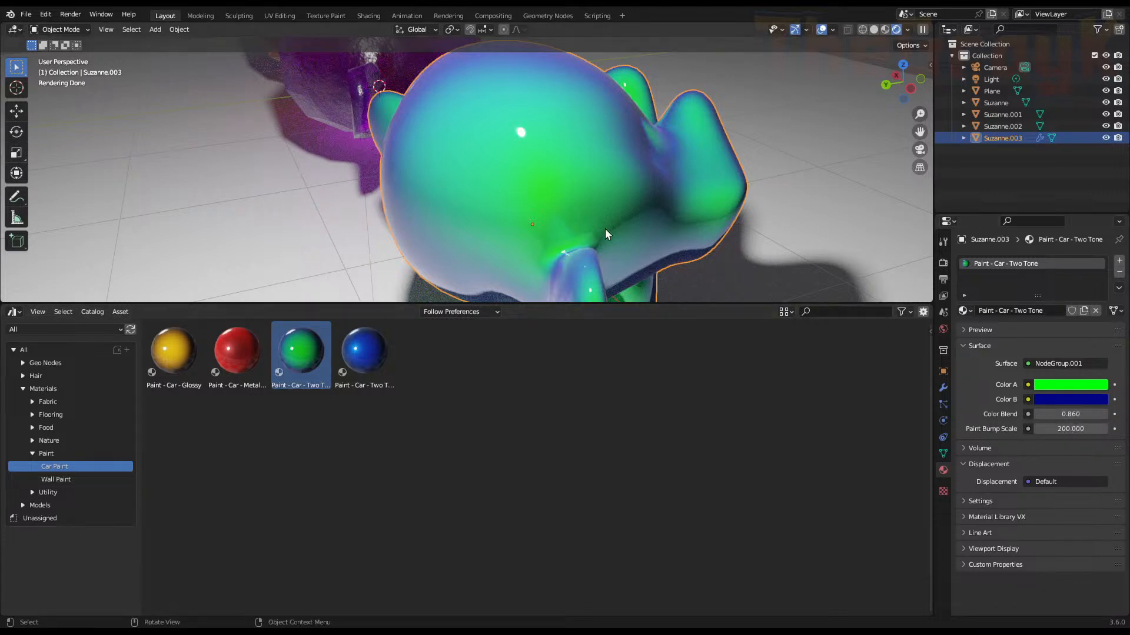
scroll(577, 226, down, 4)
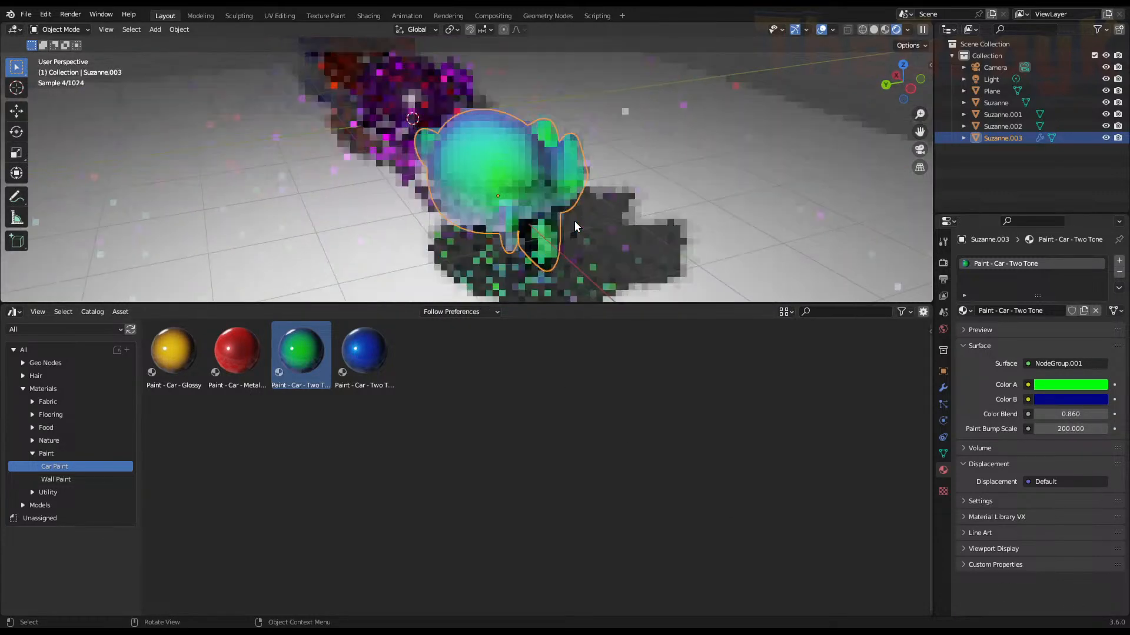
Apply the red Paint - Car - Metallic Flake material from the Car Paint catalog to the subdivided monkey head
middle_drag(575, 220, 466, 313)
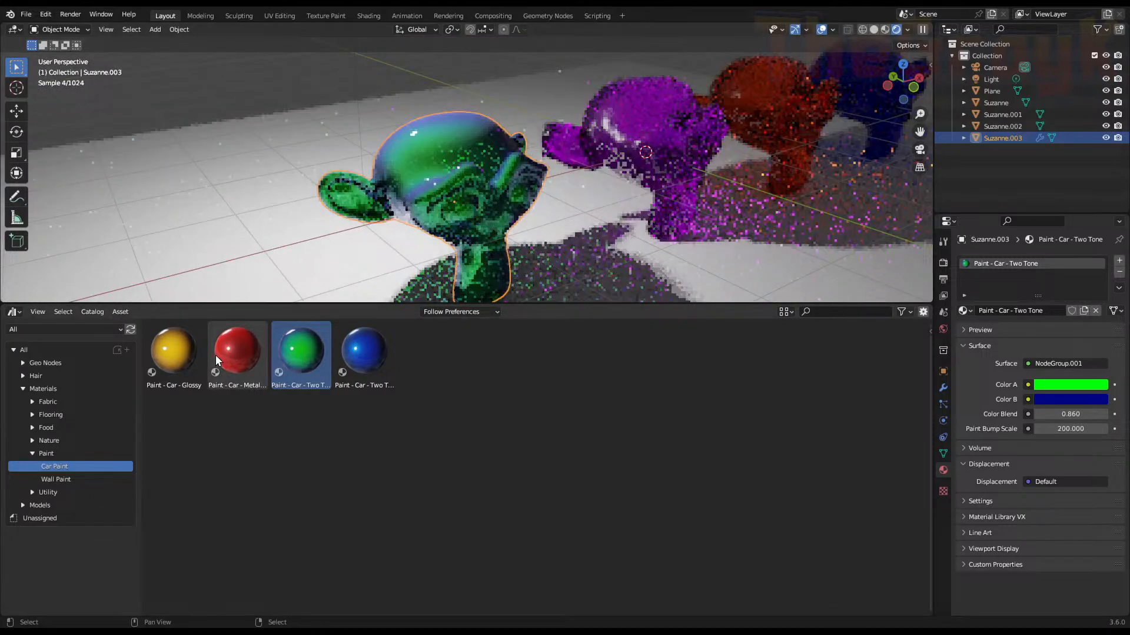
mouse_move(219, 347)
mouse_down()
mouse_move(309, 231)
mouse_move(430, 171)
mouse_up()
middle_drag(471, 218, 520, 203)
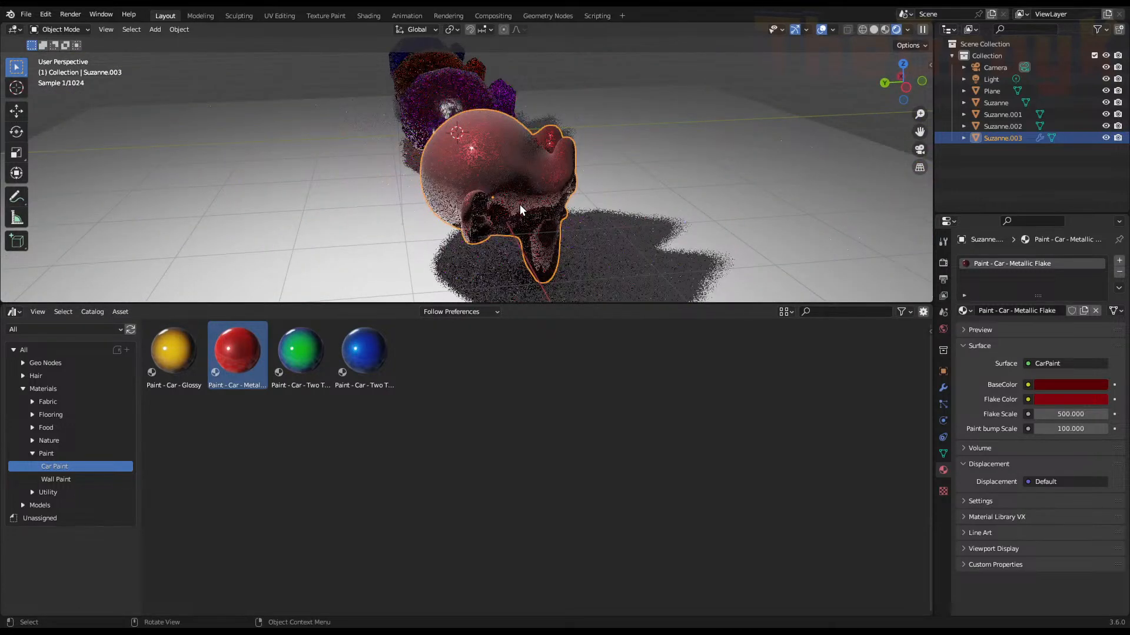
Open the Materials > Food catalog and apply the Apple Stem material, followed by the Apple material, to the subdivided monkey head
click(47, 440)
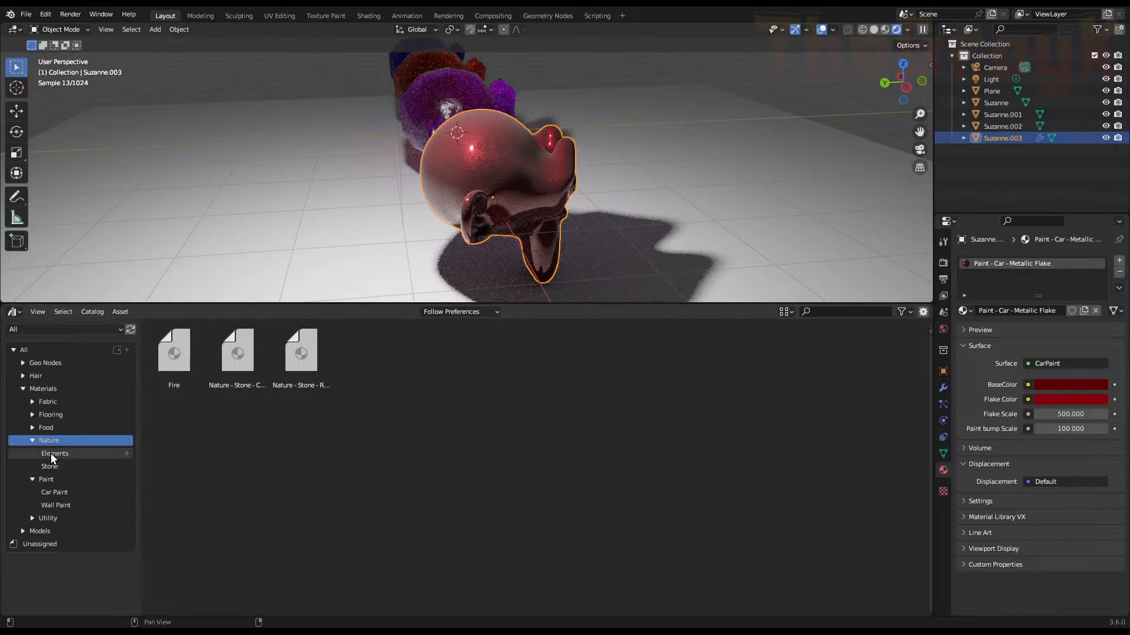
click(54, 427)
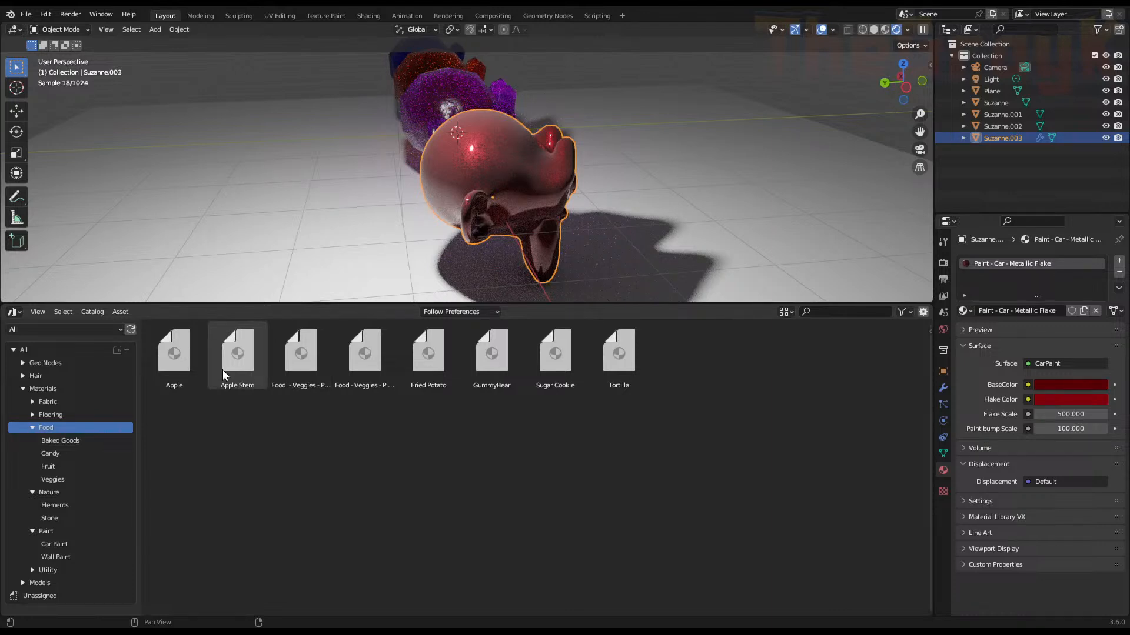
drag(224, 369, 491, 151)
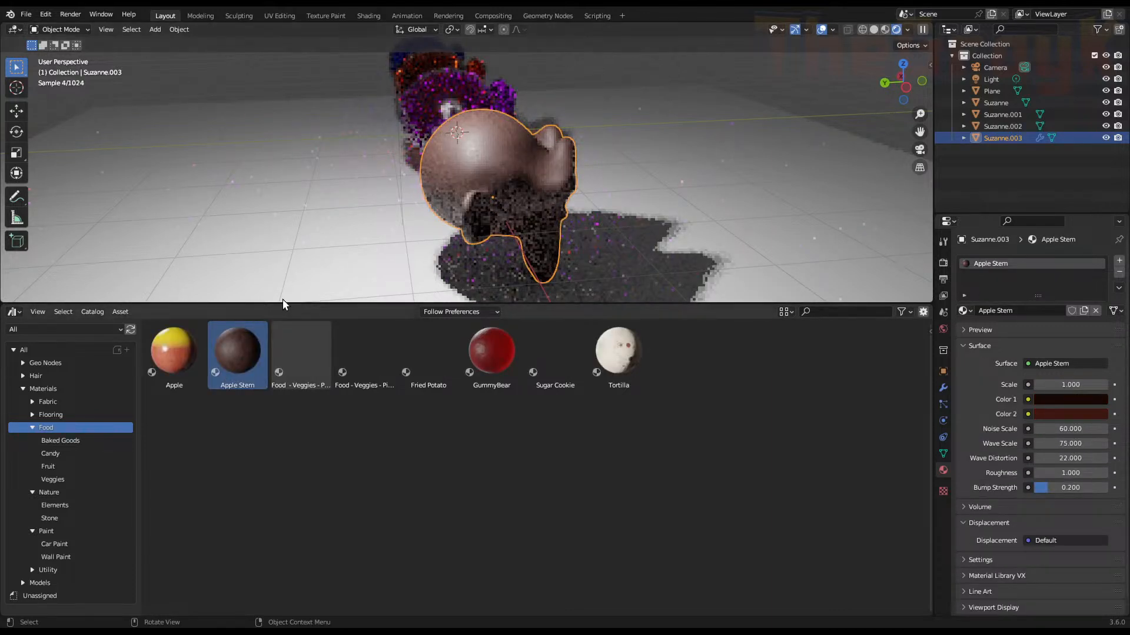
drag(174, 353, 481, 178)
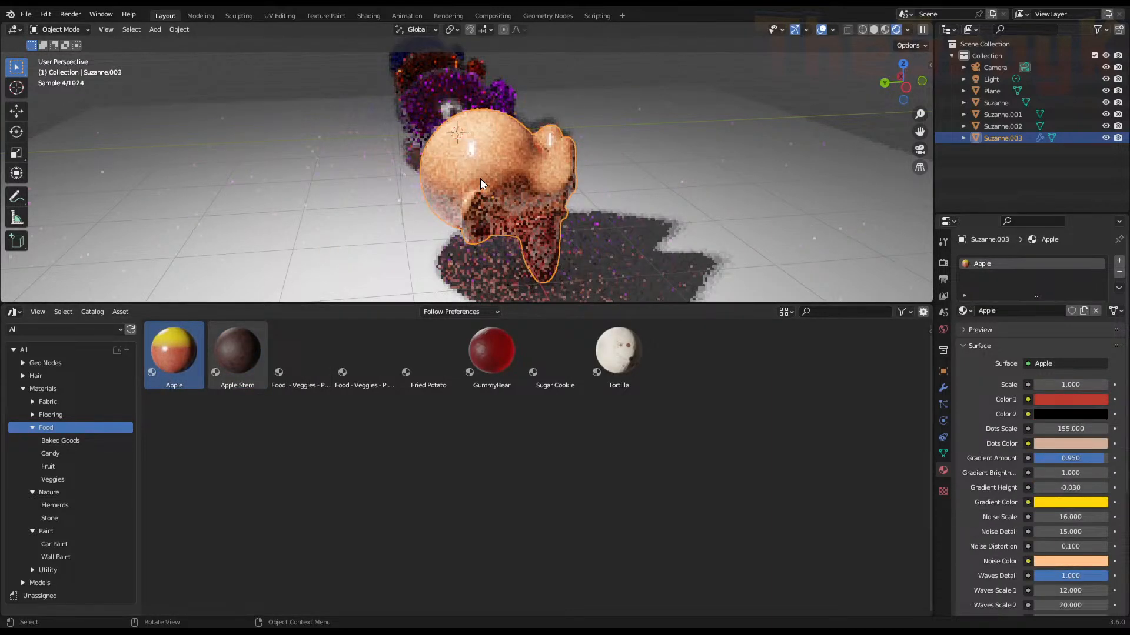
middle_drag(481, 178, 697, 195)
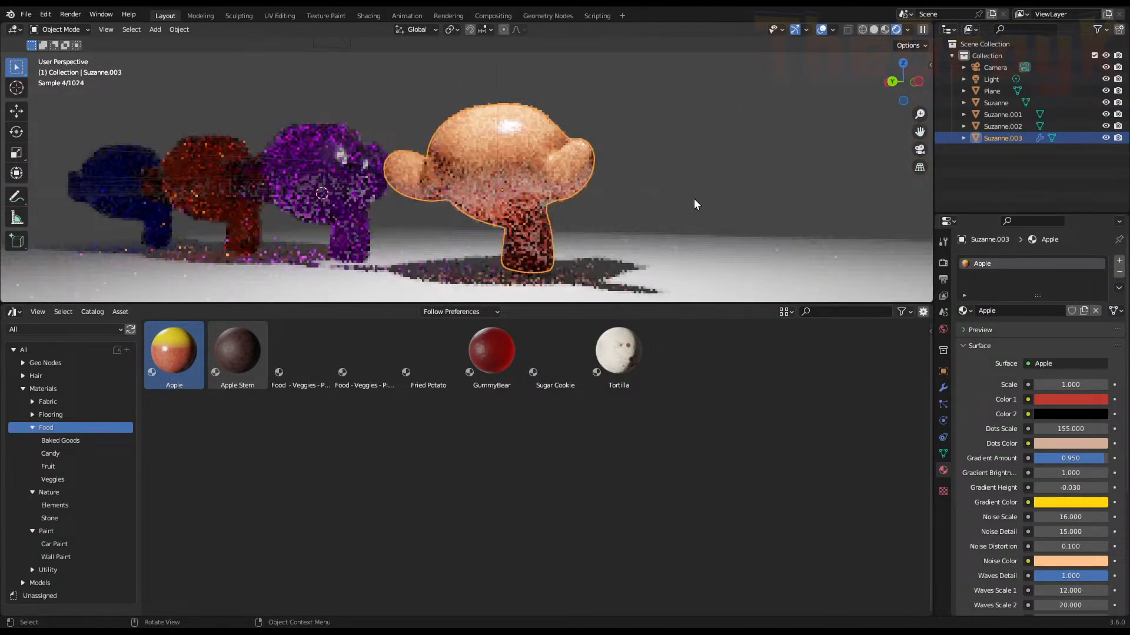
Move the point light about 2.4 m along Y and lower it along Z to the height of the monkey heads
scroll(676, 199, down, 4)
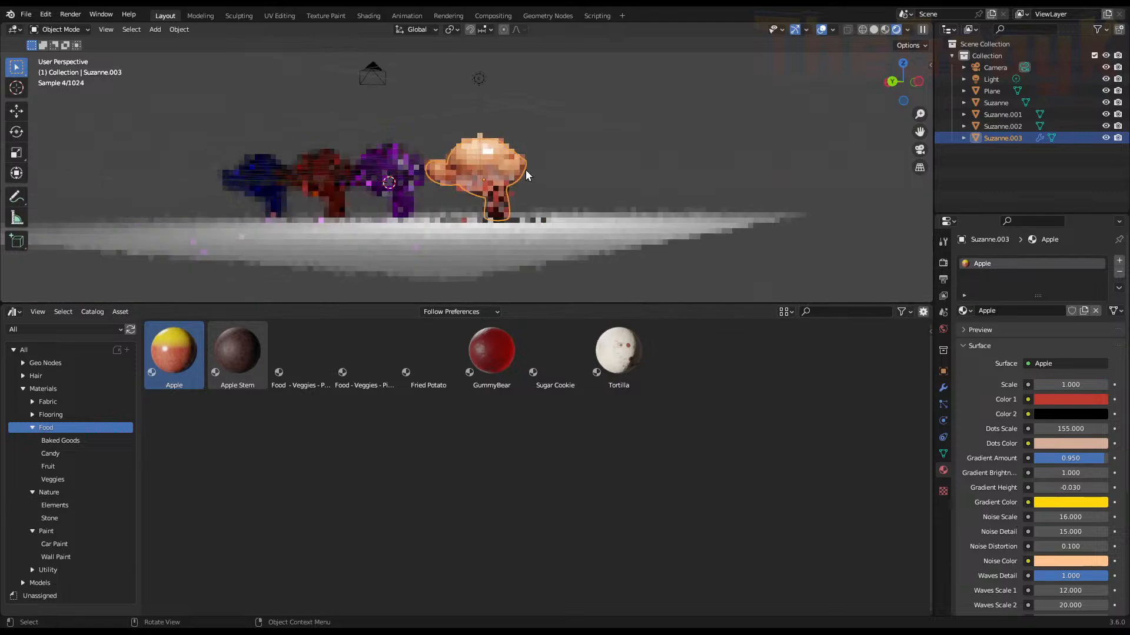
click(479, 86)
key(g)
key(y)
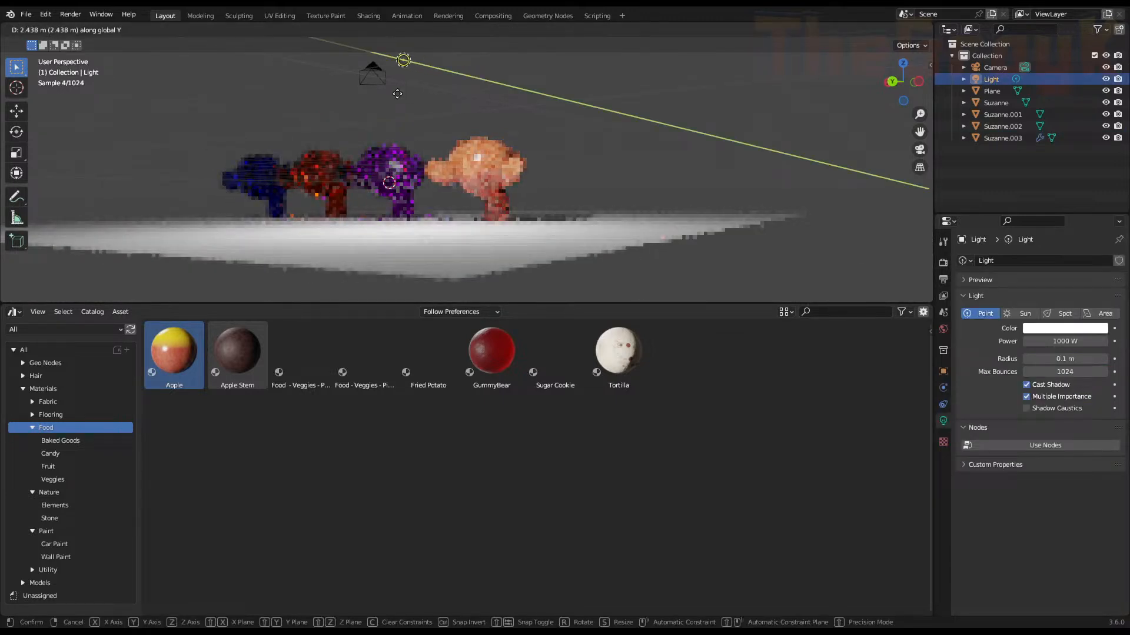
key(z)
click(403, 209)
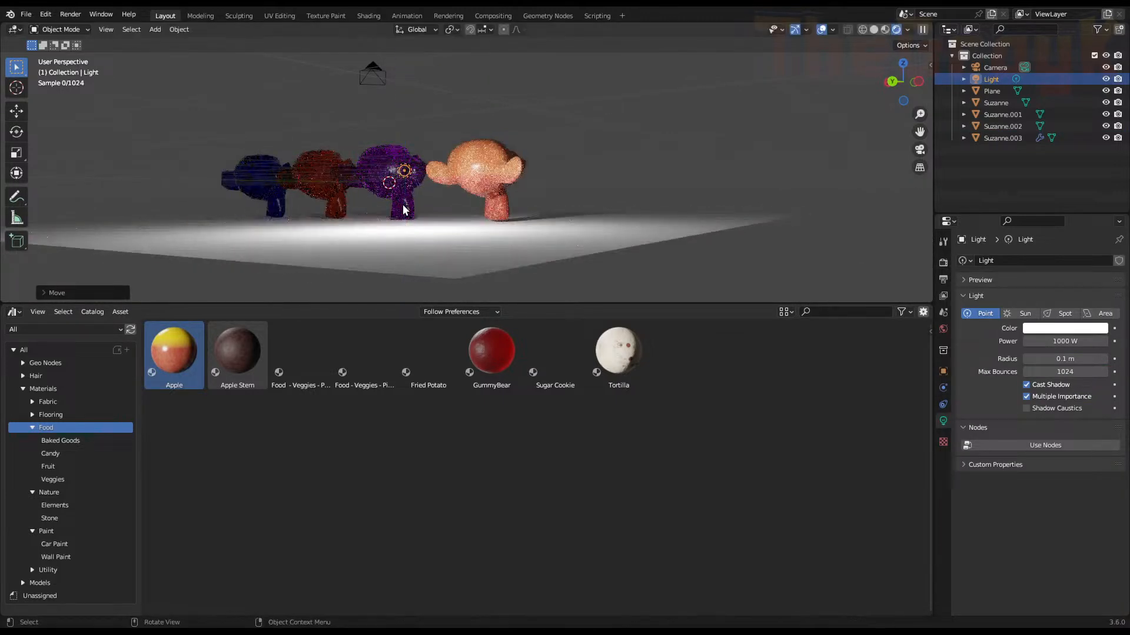
scroll(518, 203, up, 6)
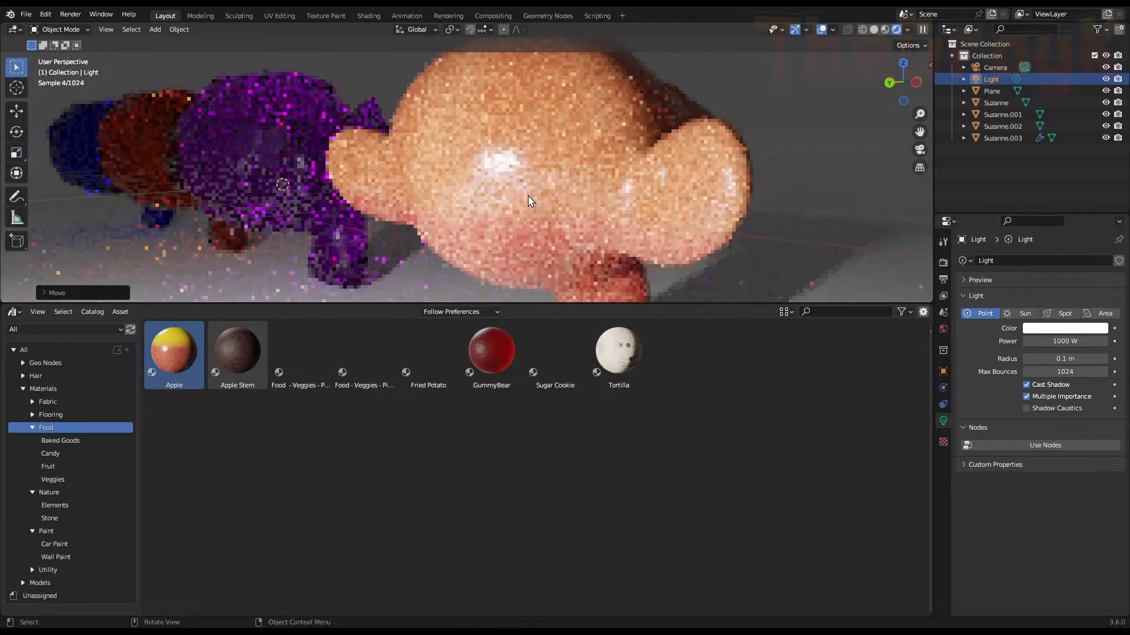
scroll(545, 209, down, 1)
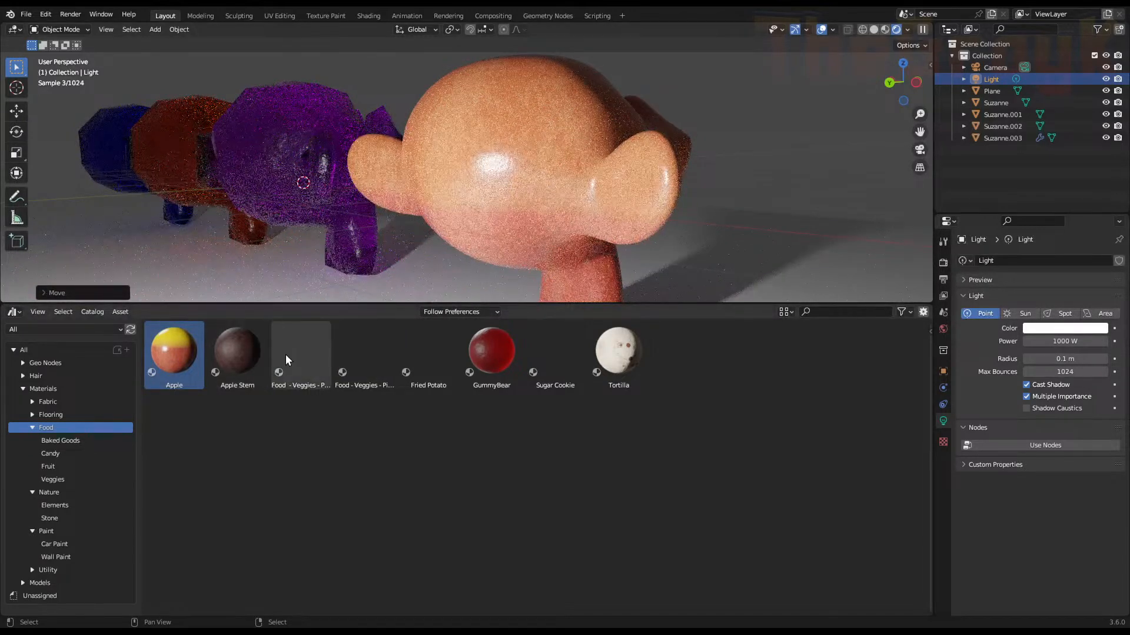
Try the two Food - Veggies materials and the Sugar Cookie material, one after another, on the subdivided monkey head
click(312, 354)
drag(312, 352, 502, 200)
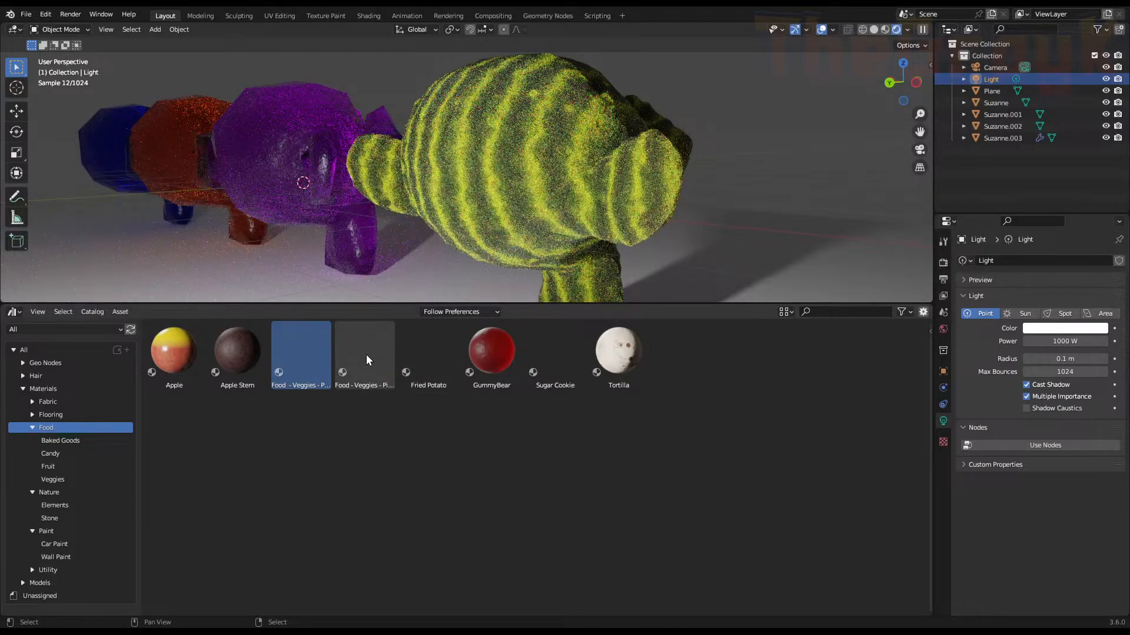
drag(366, 355, 535, 224)
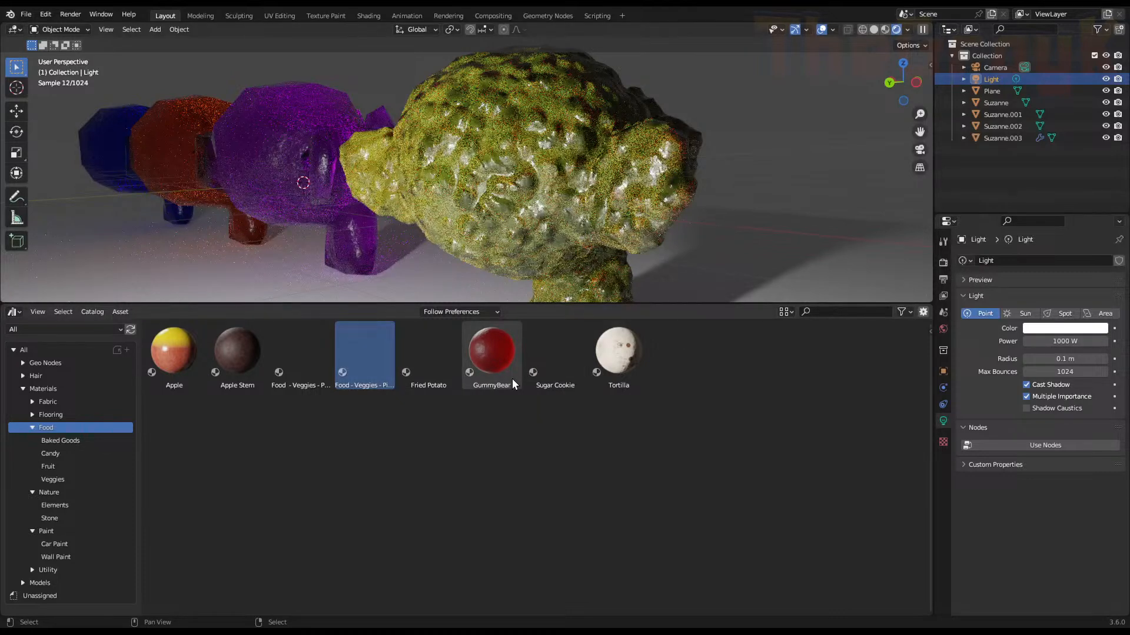
click(556, 371)
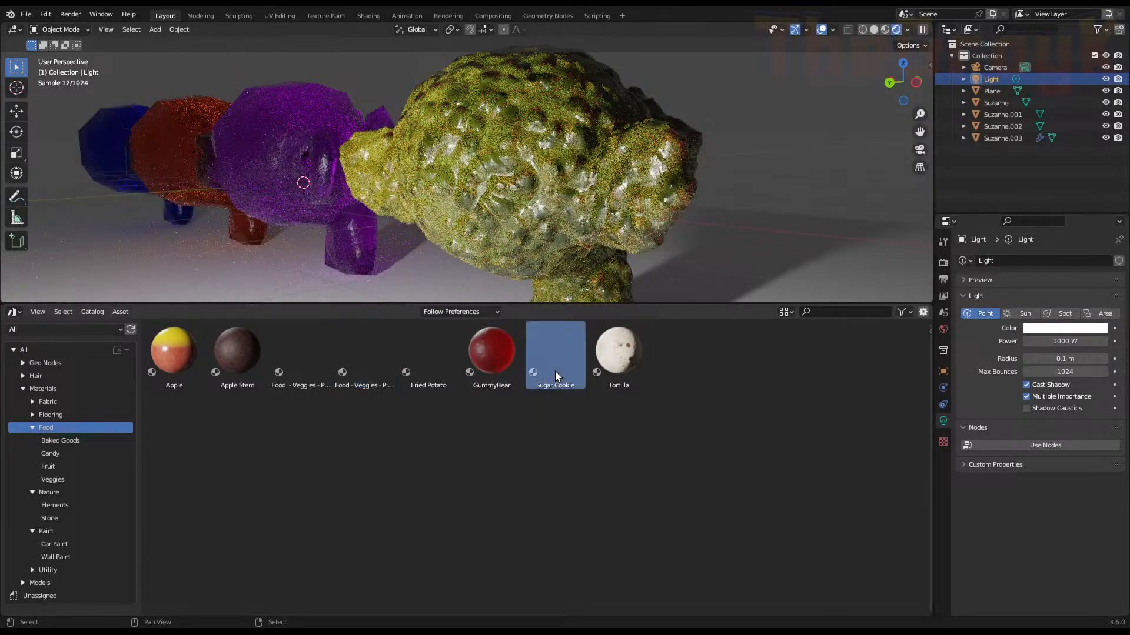
drag(556, 370, 523, 184)
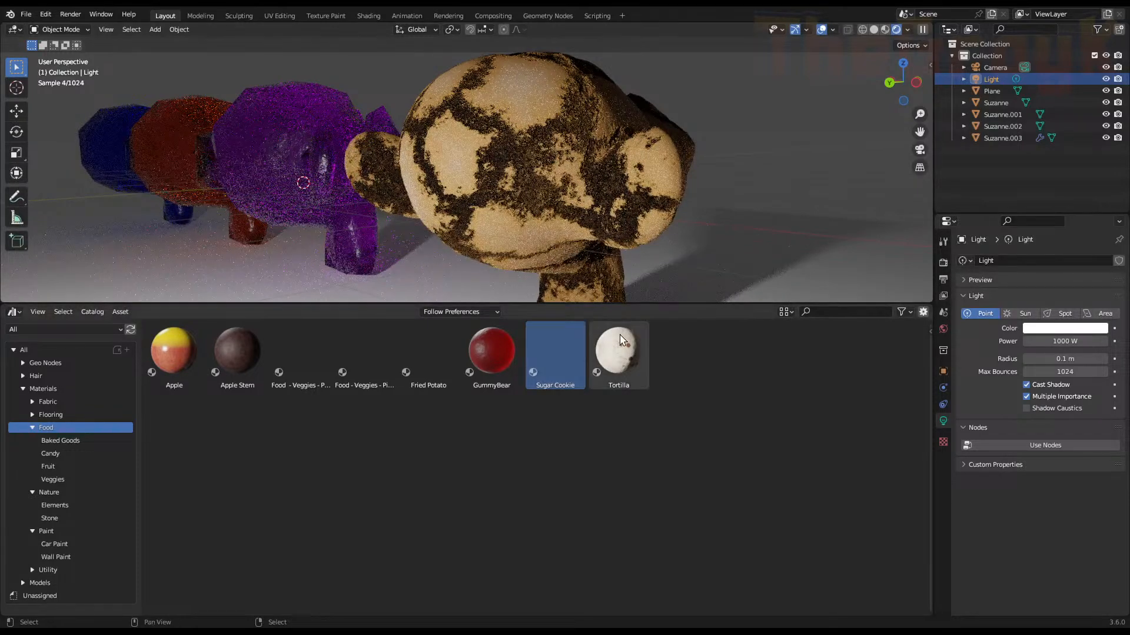
Apply the Tortilla material from the Food catalog to the subdivided monkey head
drag(632, 358, 533, 143)
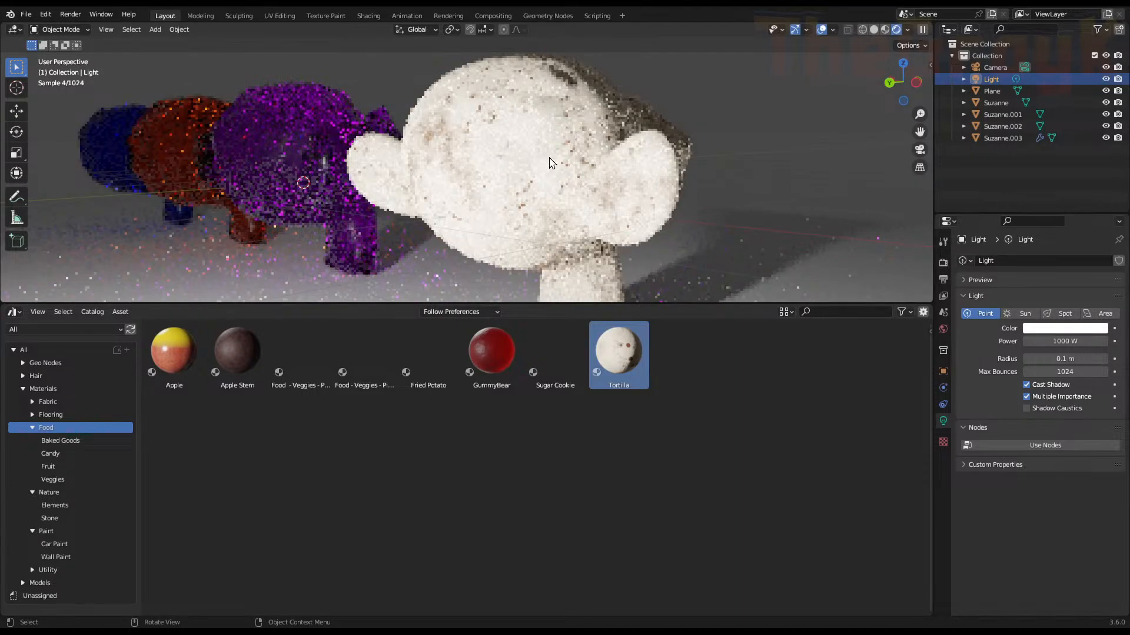
middle_drag(552, 162, 634, 189)
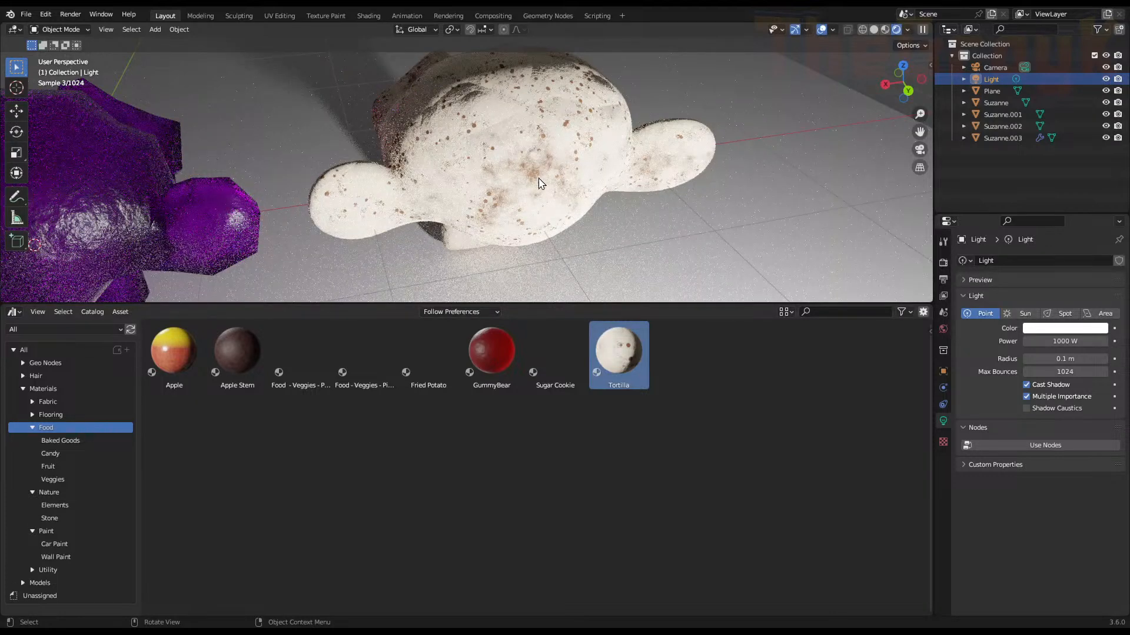
Replace the Asset Browser with the Shader Editor and select the Tortilla monkey head to display its material nodes
click(13, 312)
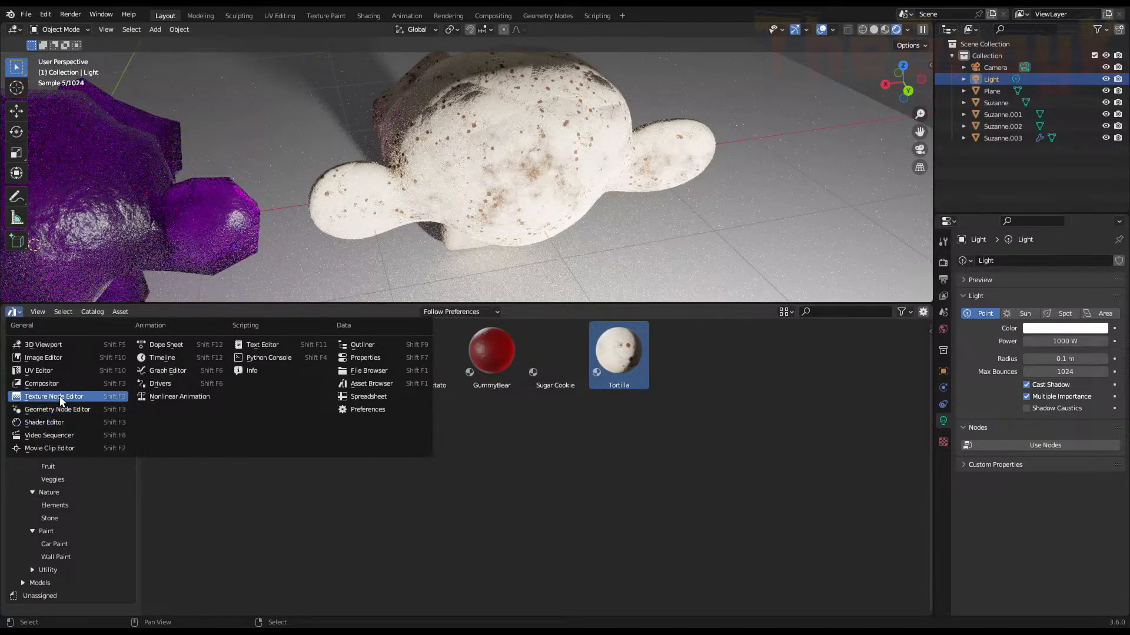
click(54, 422)
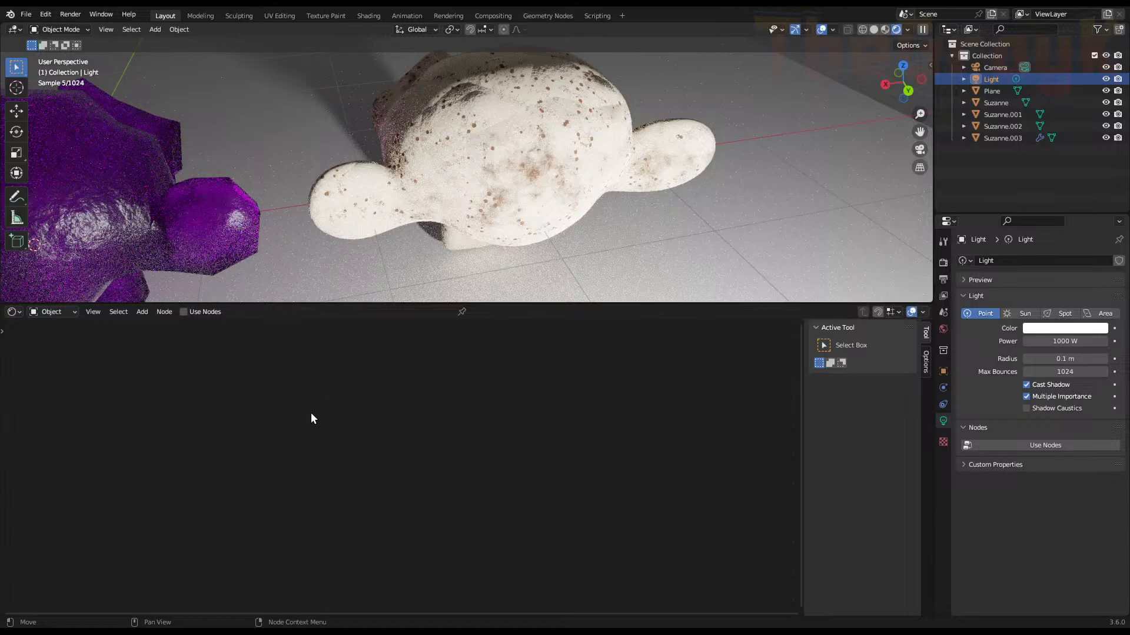
click(490, 183)
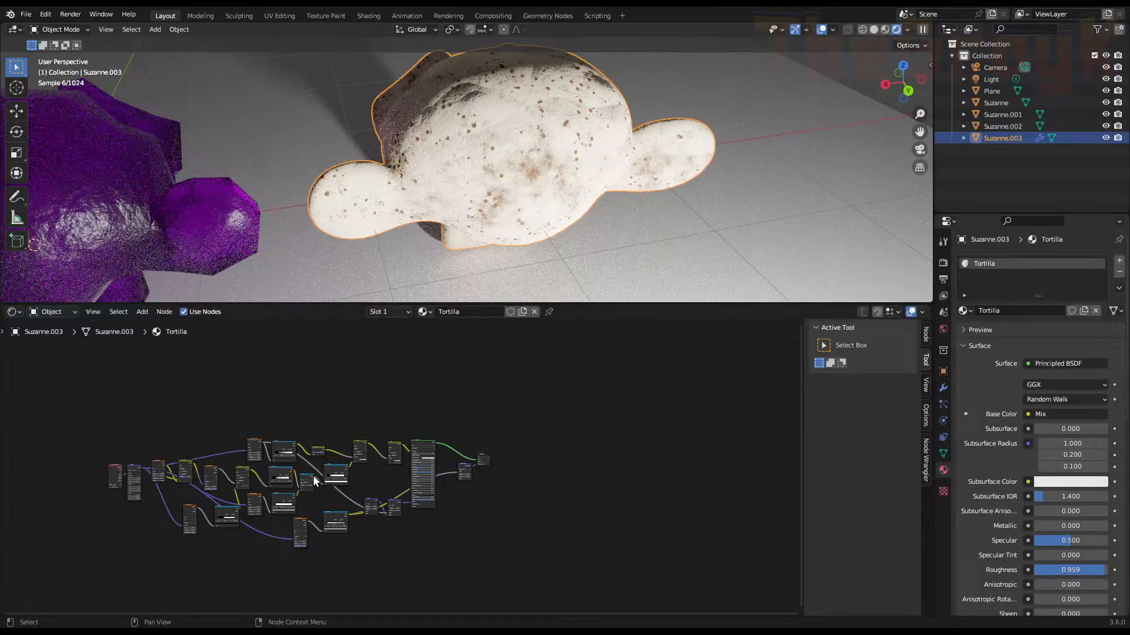
Examine the Tortilla node tree, including its Mapping, Voronoi Texture, Color Ramp and Principled BSDF nodes
scroll(310, 481, up, 2)
middle_drag(310, 485, 574, 428)
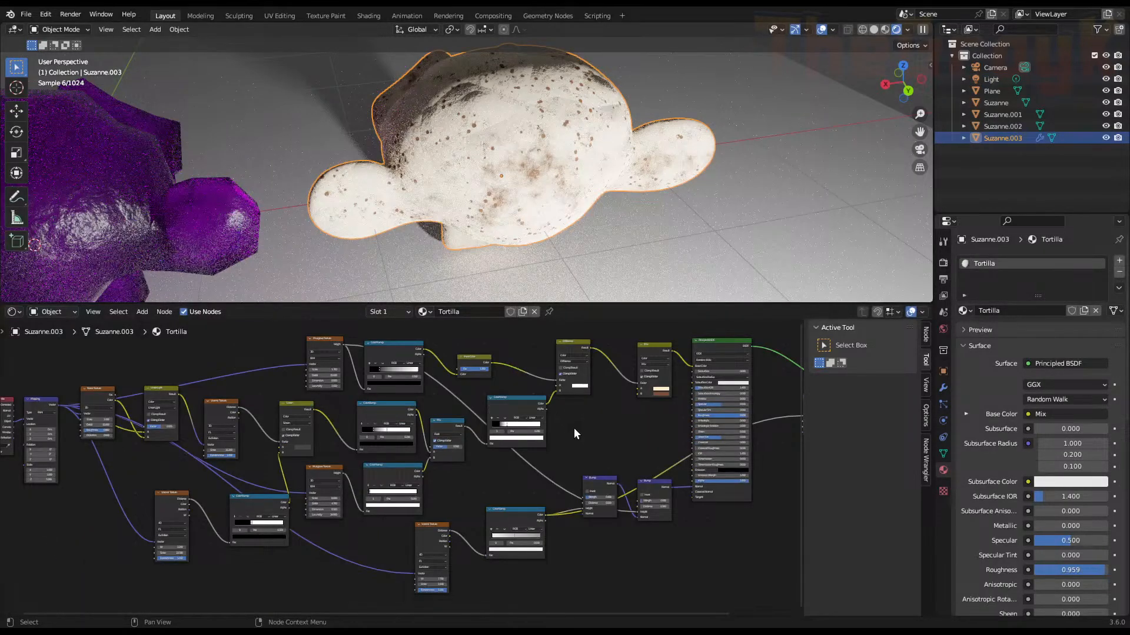
scroll(574, 429, down, 1)
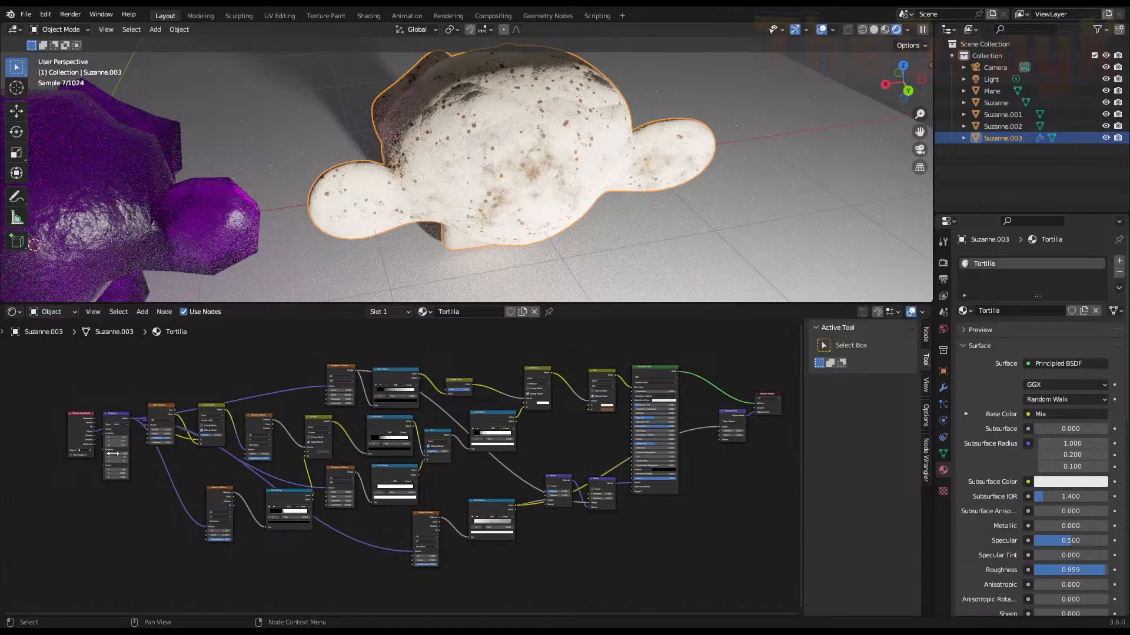
scroll(120, 449, up, 6)
middle_drag(132, 484, 520, 401)
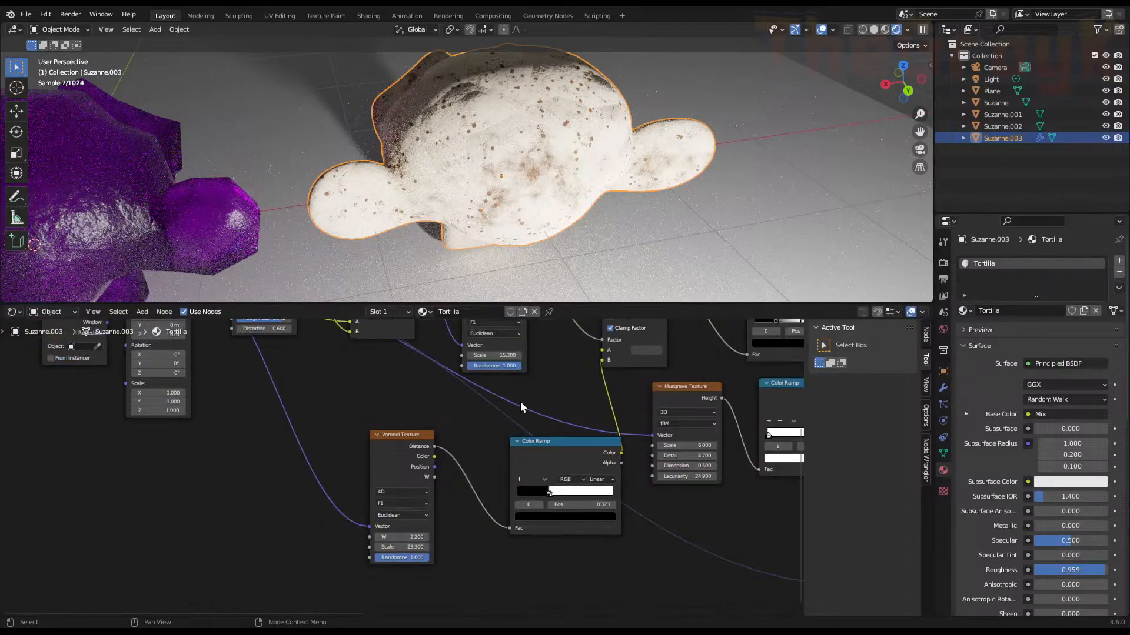
scroll(438, 464, up, 3)
scroll(423, 441, up, 2)
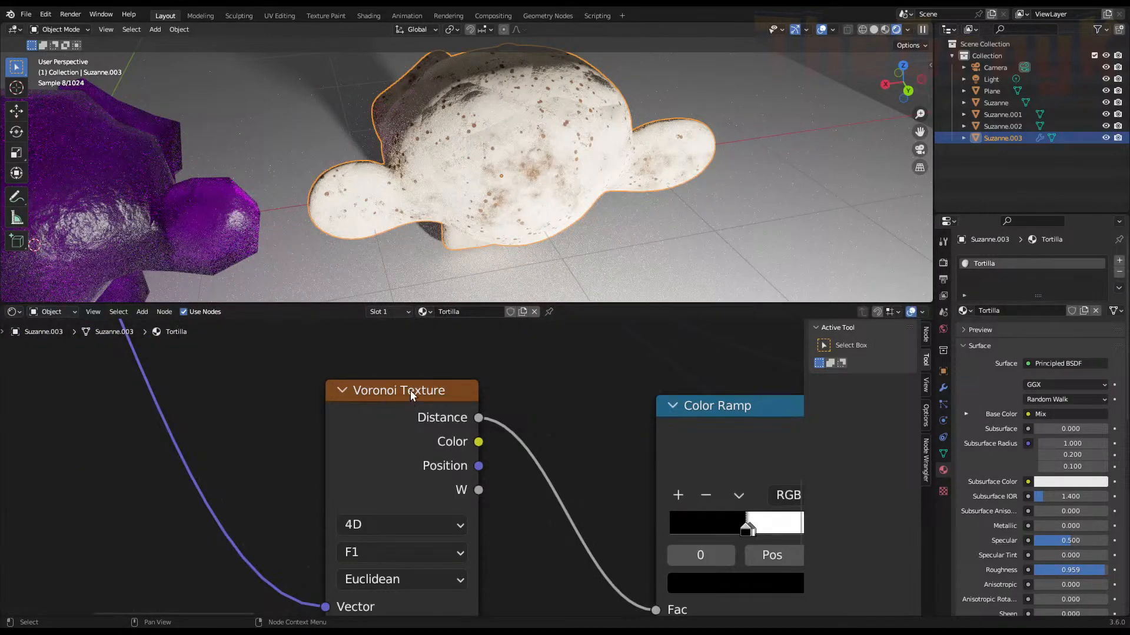
scroll(408, 392, down, 3)
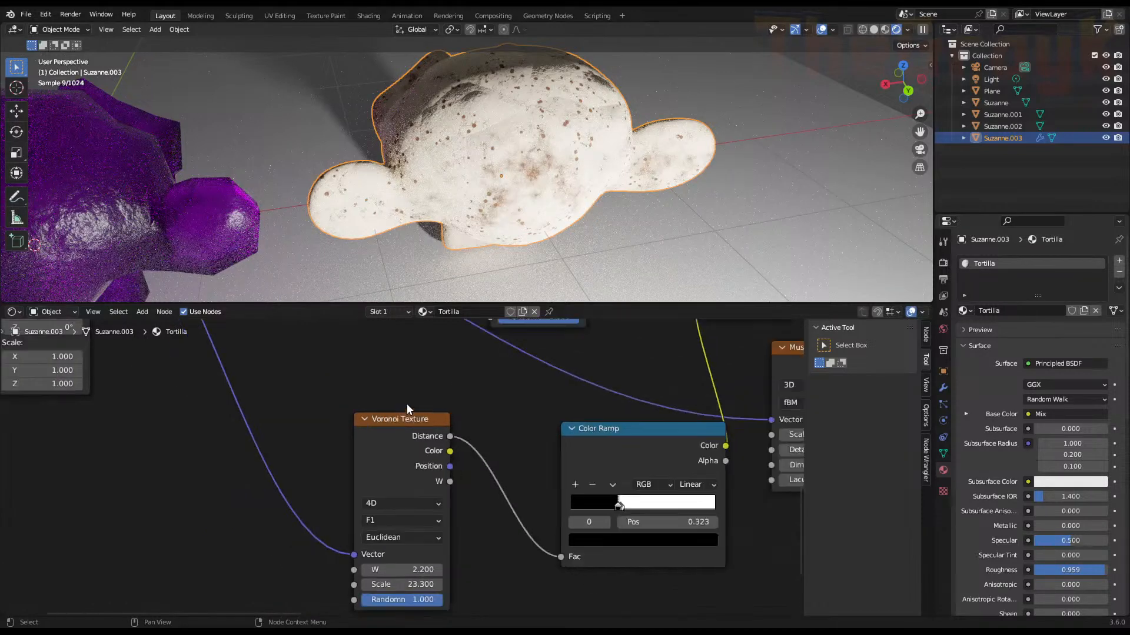
scroll(408, 403, down, 2)
middle_drag(408, 401, 119, 520)
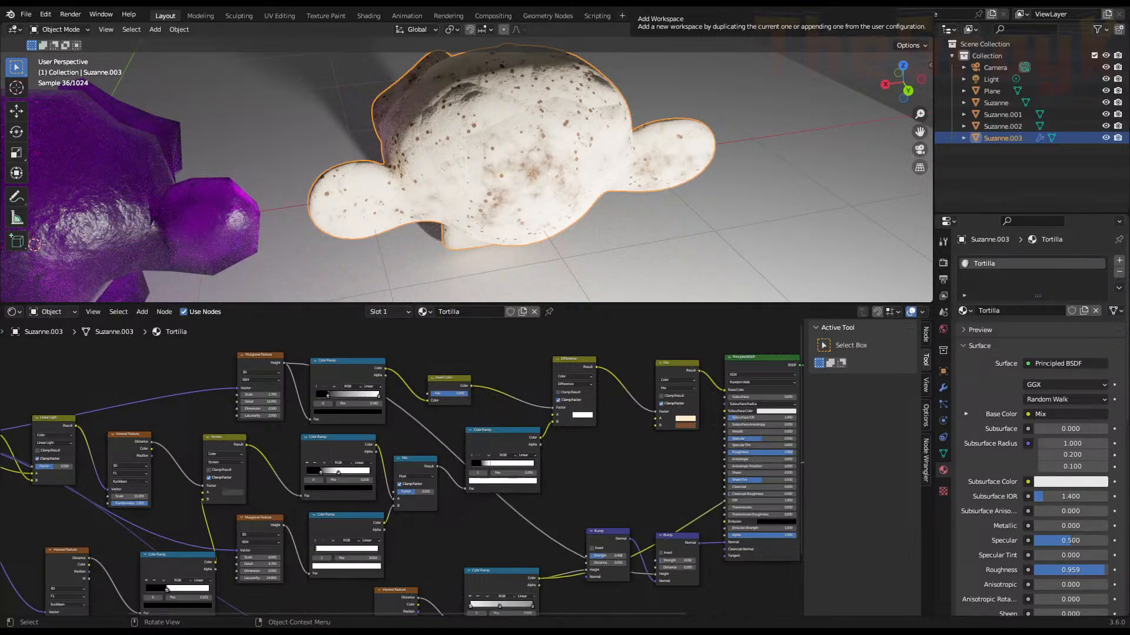
Inspect the rendered Tortilla surface on the monkey head from the back, above, the sides and the front
middle_drag(612, 79, 613, 152)
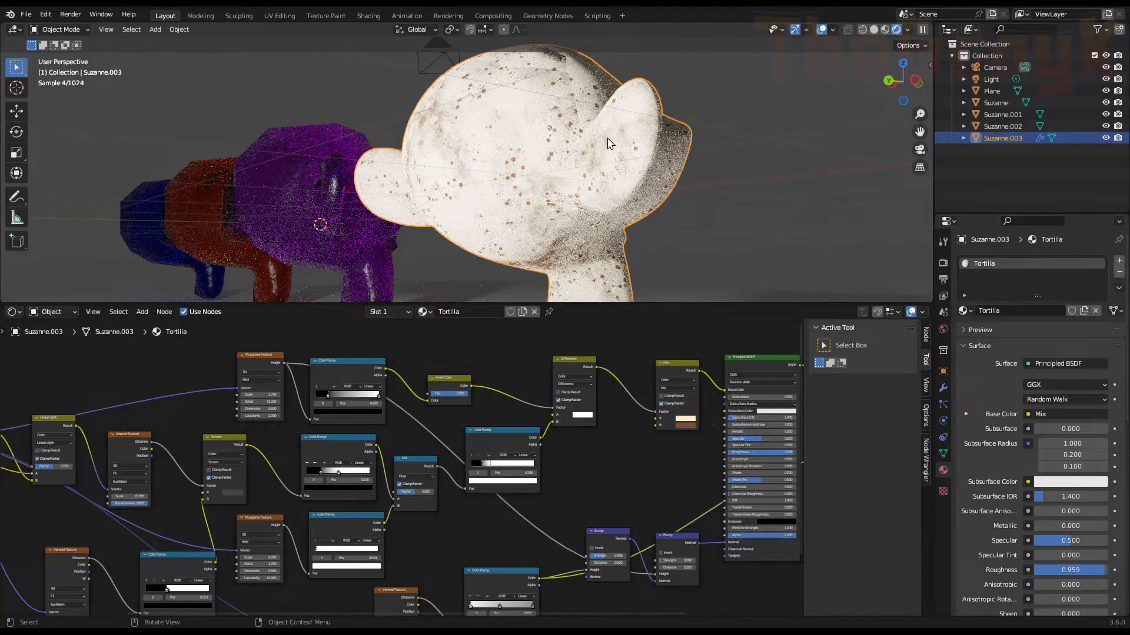
middle_drag(578, 162, 647, 194)
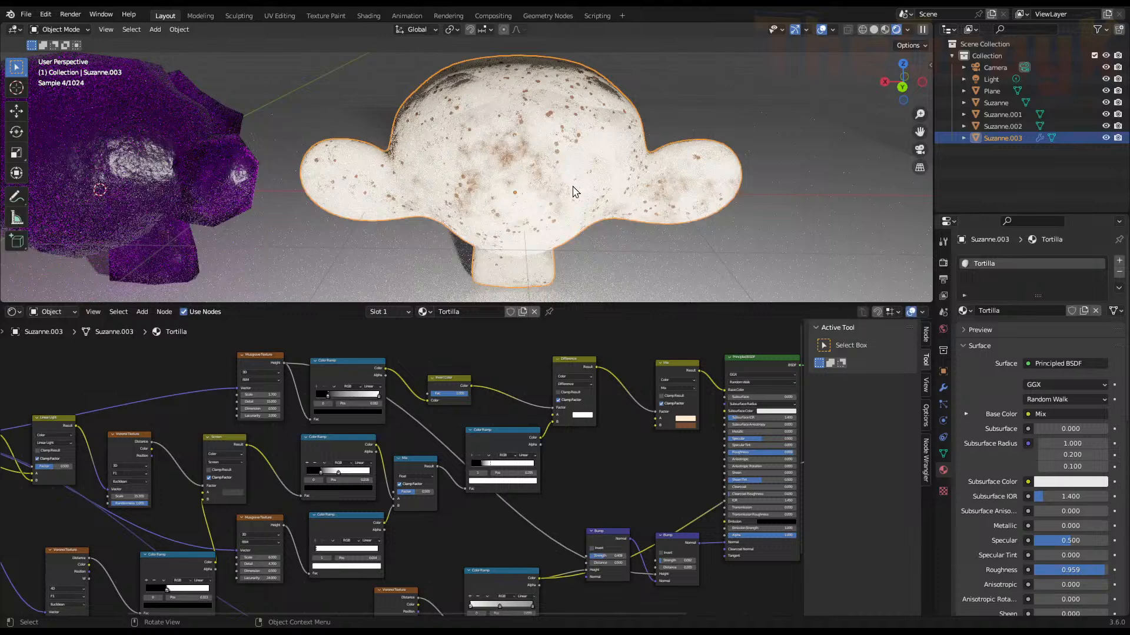
middle_drag(547, 169, 588, 194)
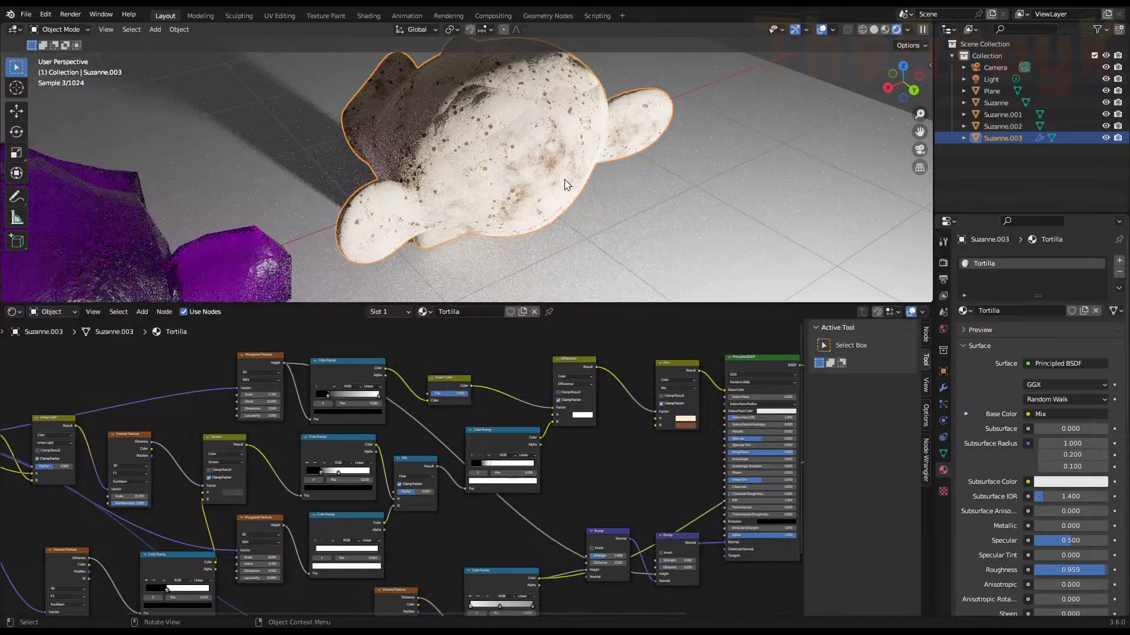
middle_drag(547, 184, 451, 126)
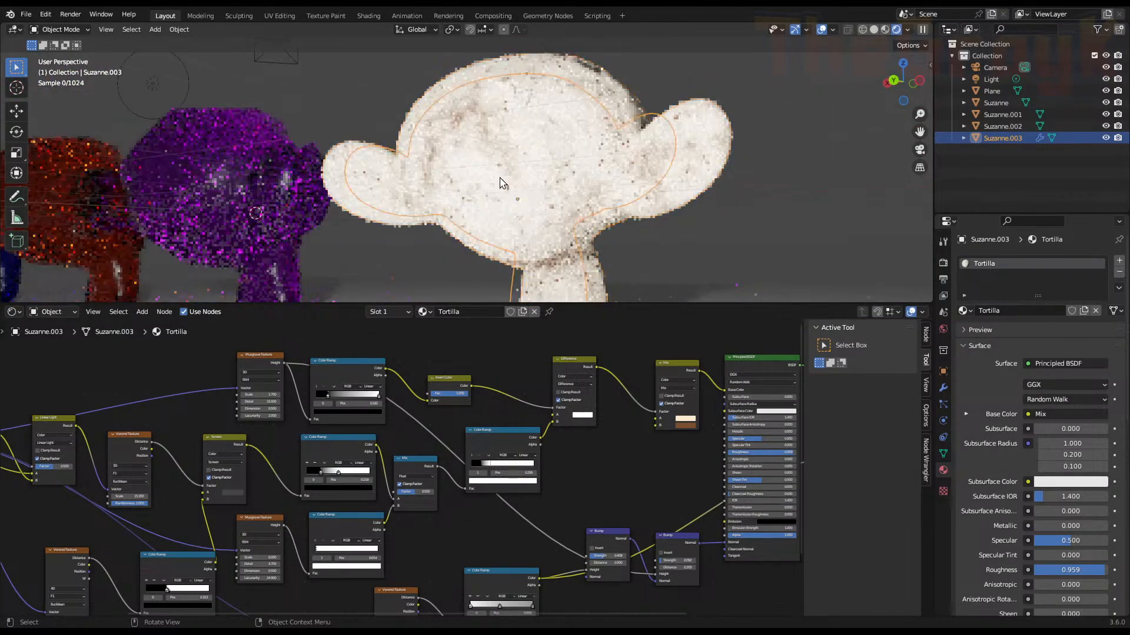
scroll(502, 180, down, 3)
middle_drag(501, 174, 509, 207)
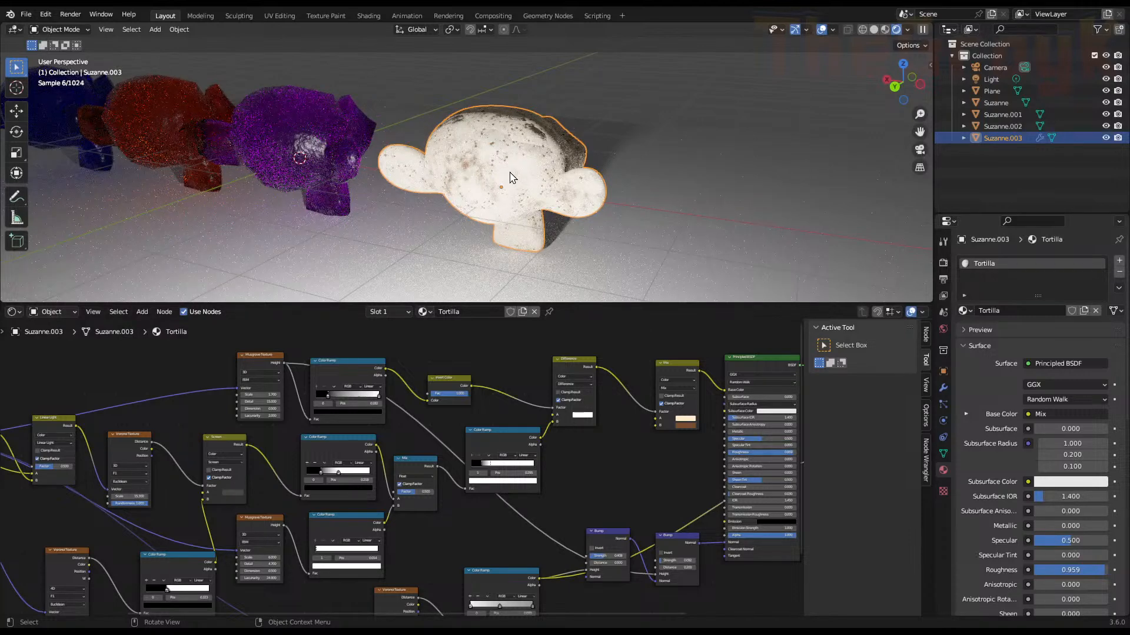
middle_drag(513, 190, 772, 195)
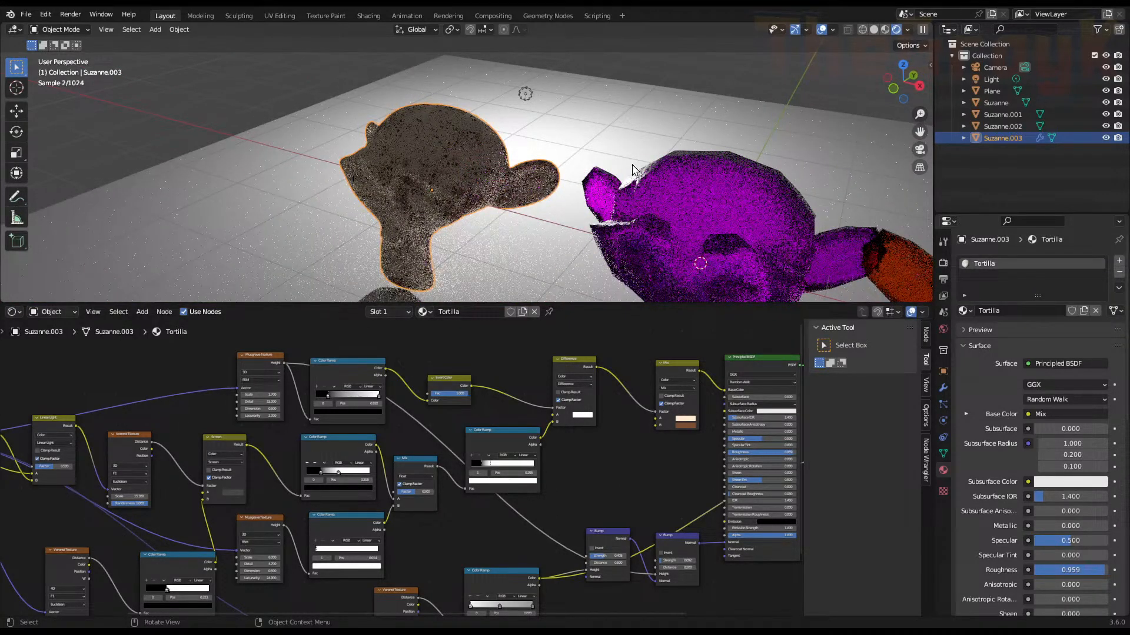
middle_drag(481, 171, 723, 158)
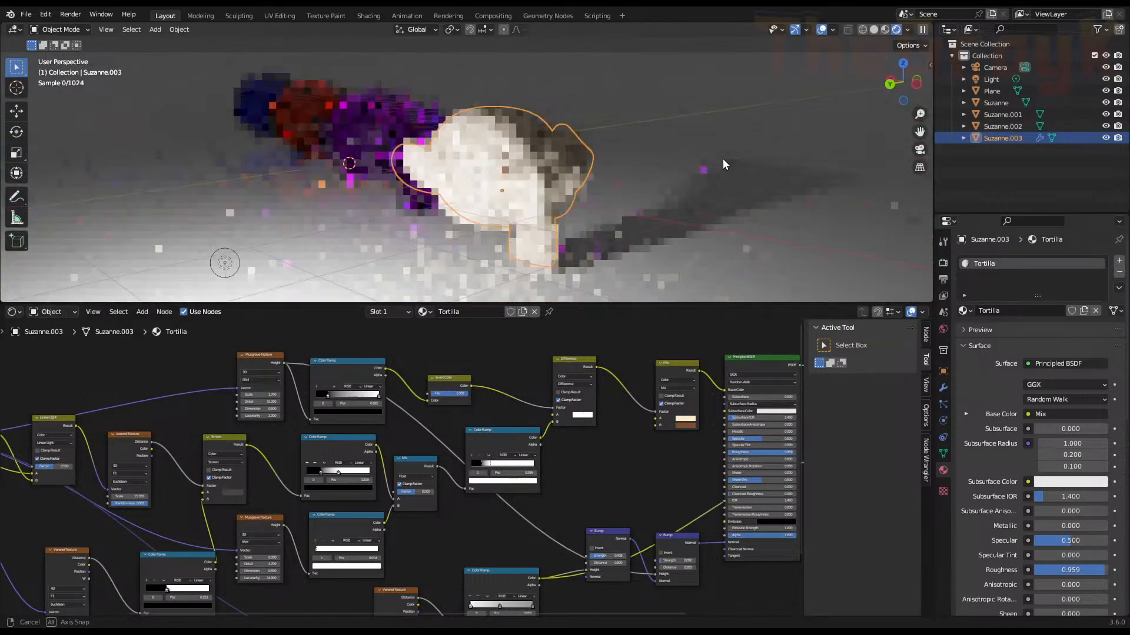
scroll(511, 199, up, 3)
middle_drag(511, 201, 553, 205)
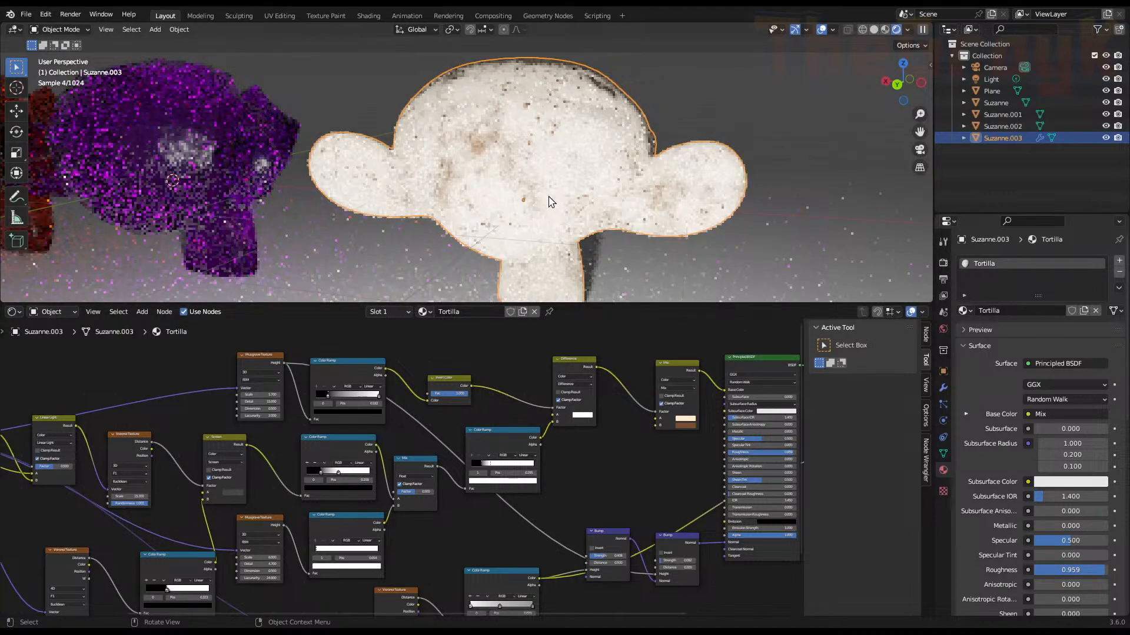
View the Tortilla monkey head from farther back and above, and replace the Shader Editor with the Asset Browser
scroll(547, 195, down, 2)
scroll(547, 195, down, 3)
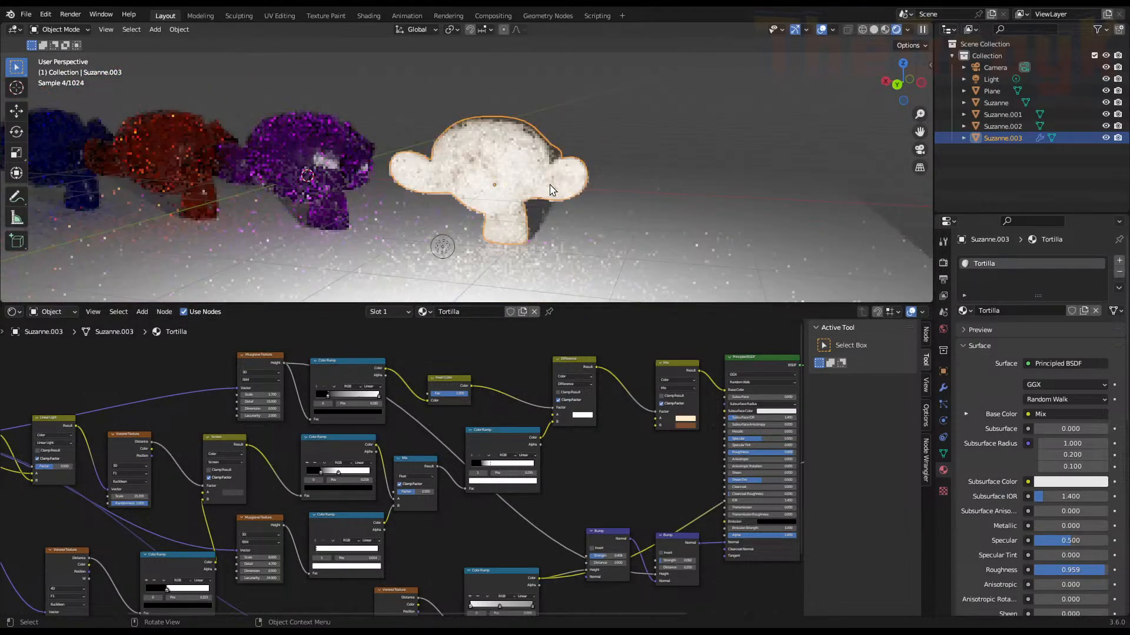
middle_drag(562, 177, 532, 170)
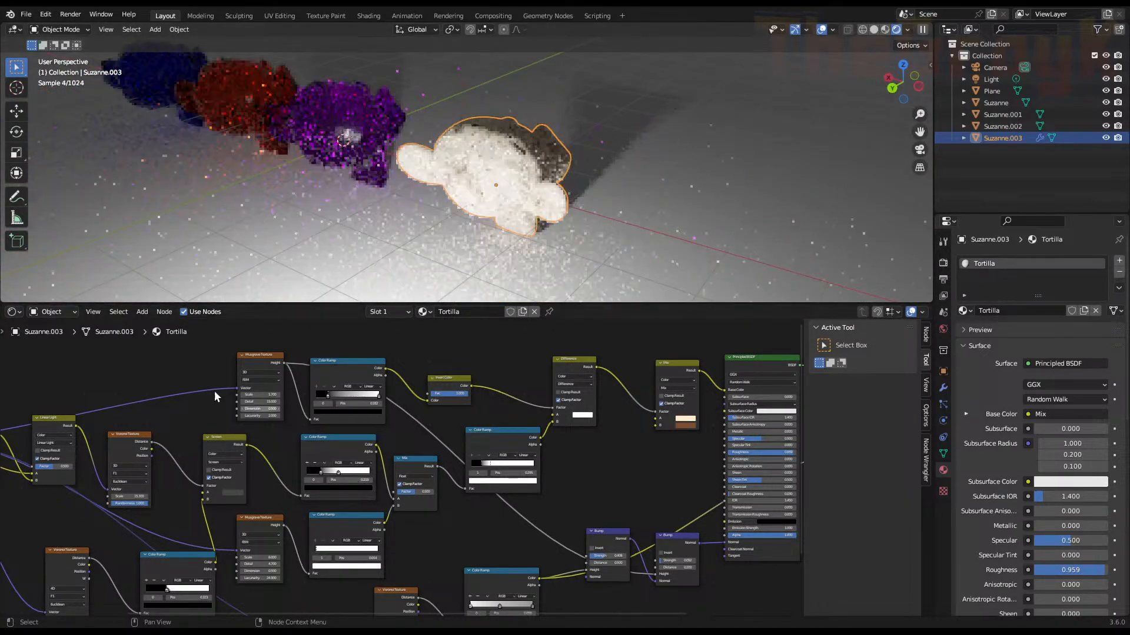
click(15, 313)
click(18, 318)
click(17, 318)
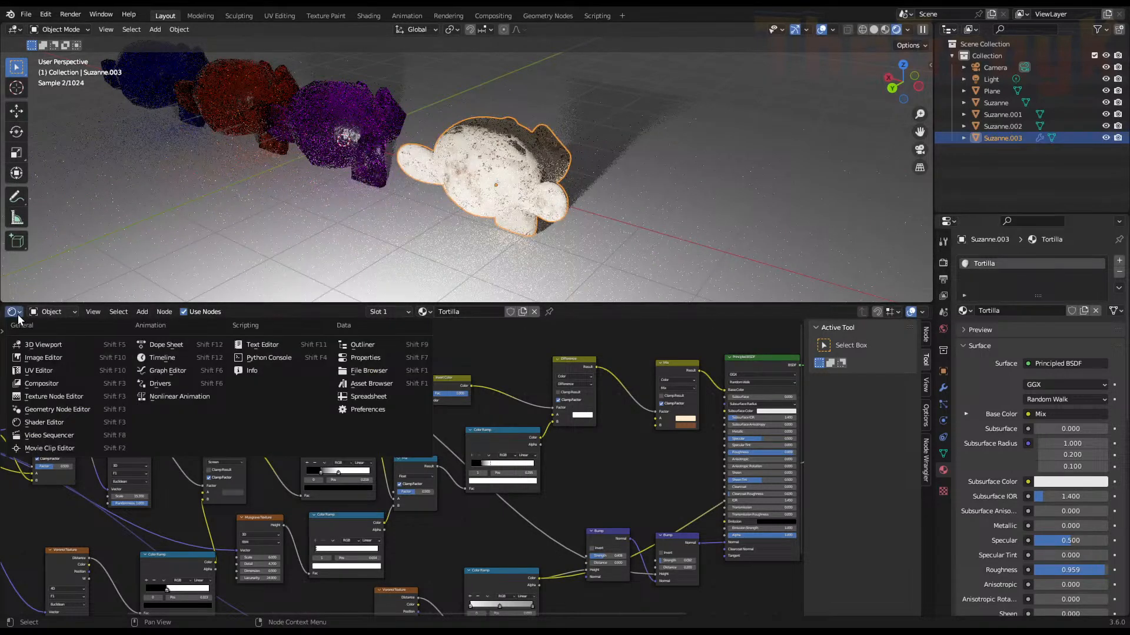
click(372, 384)
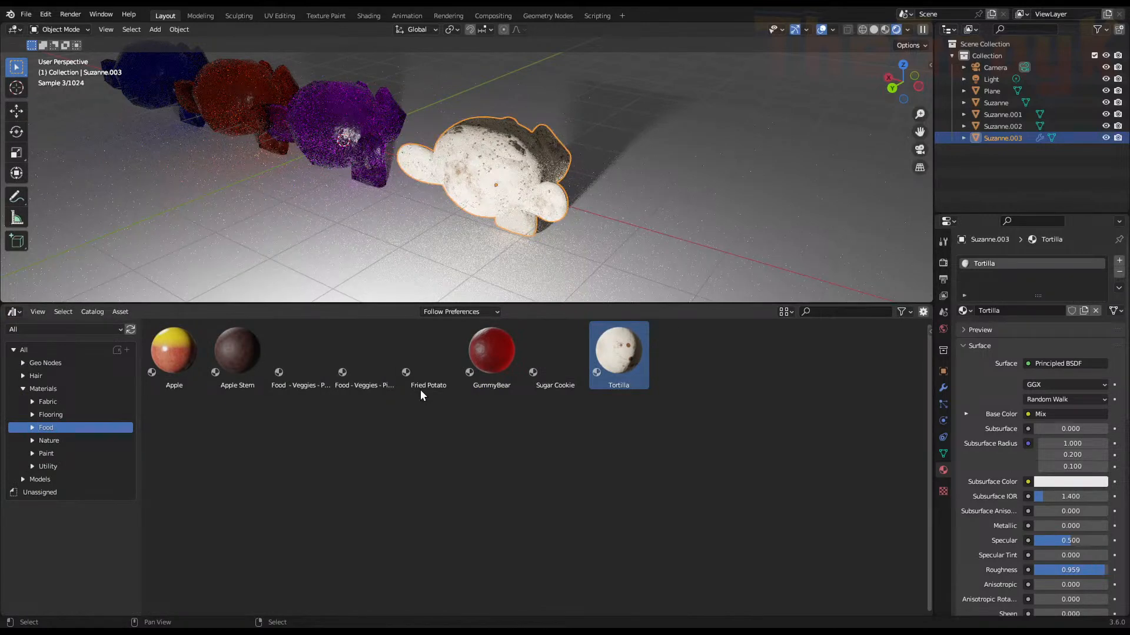
Apply the Floor - Wooden - Basic Planks material from the Flooring catalog to the Tortilla monkey head and inspect its surface
click(77, 414)
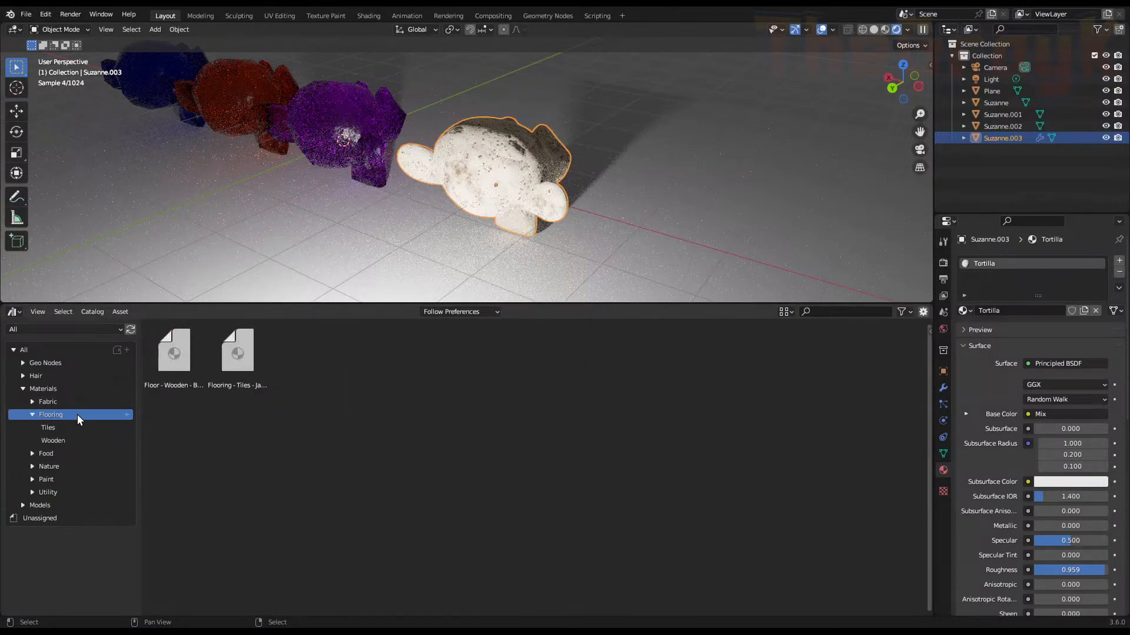
drag(176, 362, 521, 164)
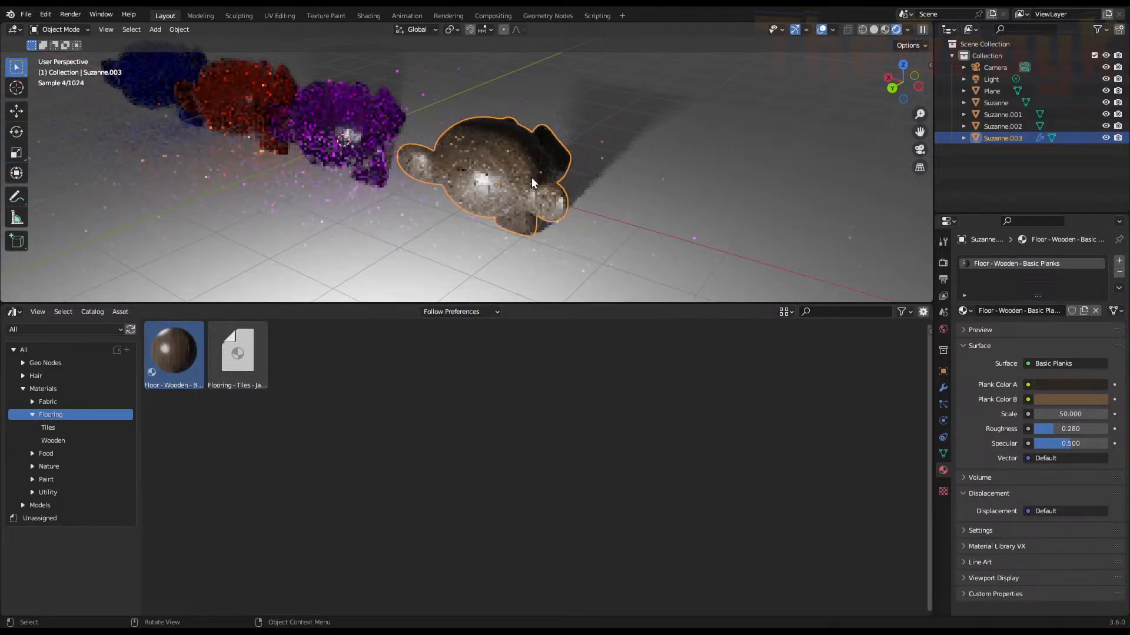
scroll(528, 184, up, 5)
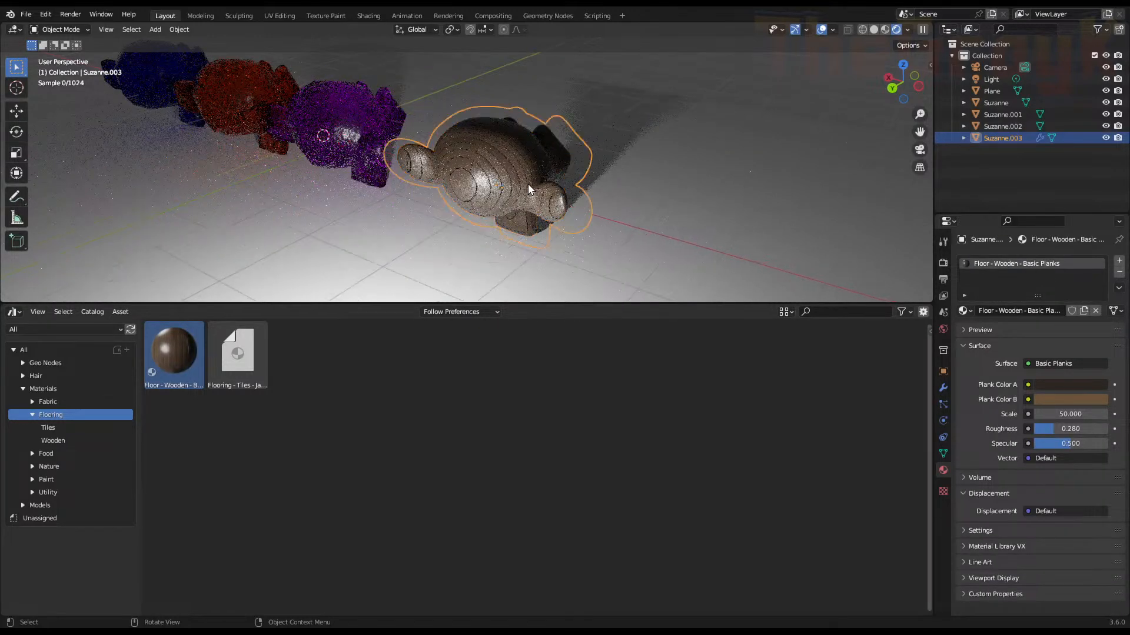
scroll(524, 210, up, 2)
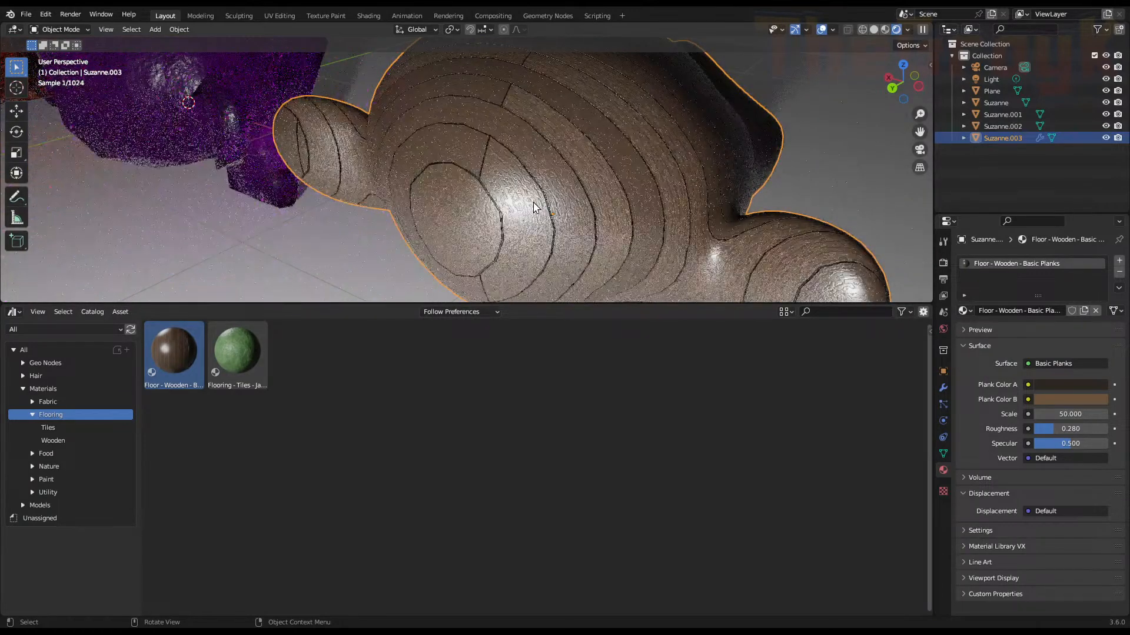
scroll(535, 207, down, 7)
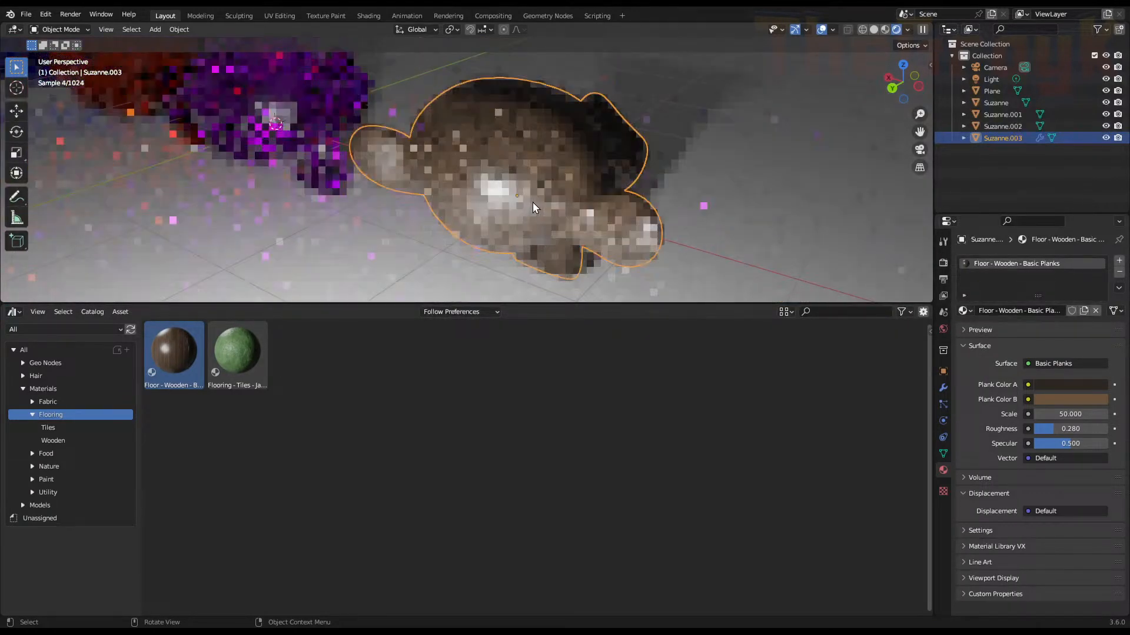
Apply the wooden Basic Planks material to the floor plane and inspect the planks from several angles
drag(177, 365, 380, 256)
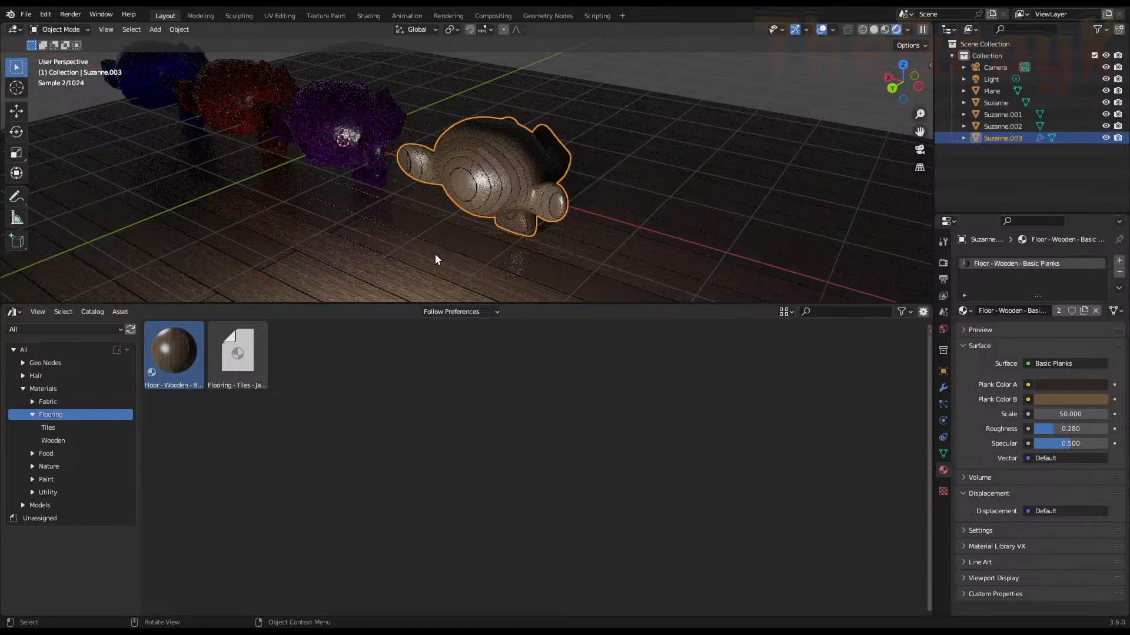
middle_drag(606, 249, 517, 241)
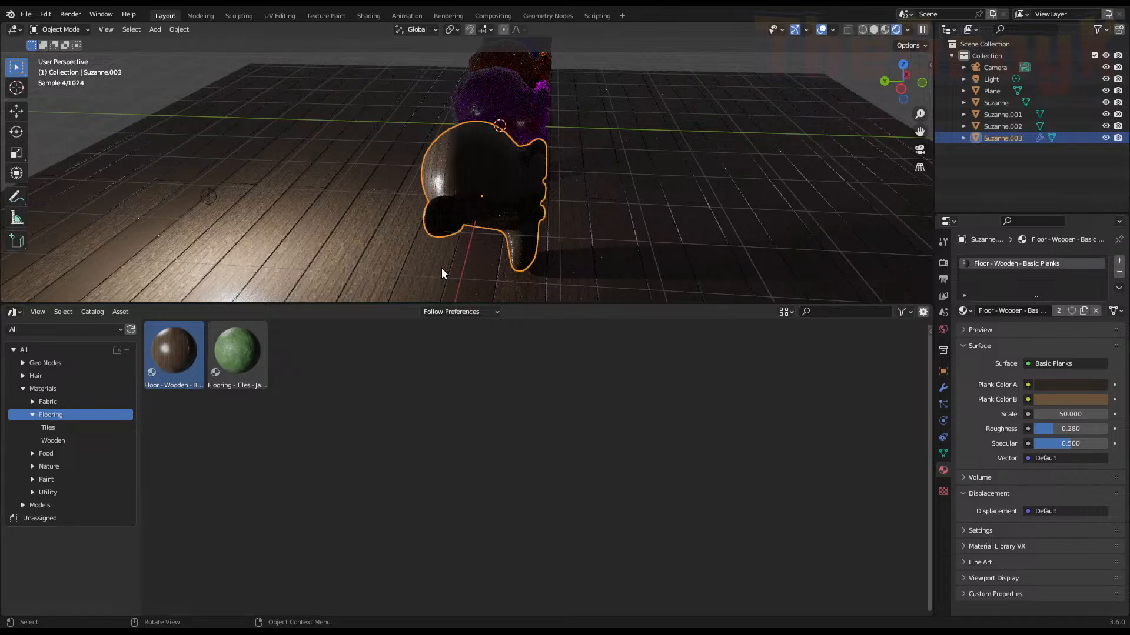
scroll(441, 267, down, 3)
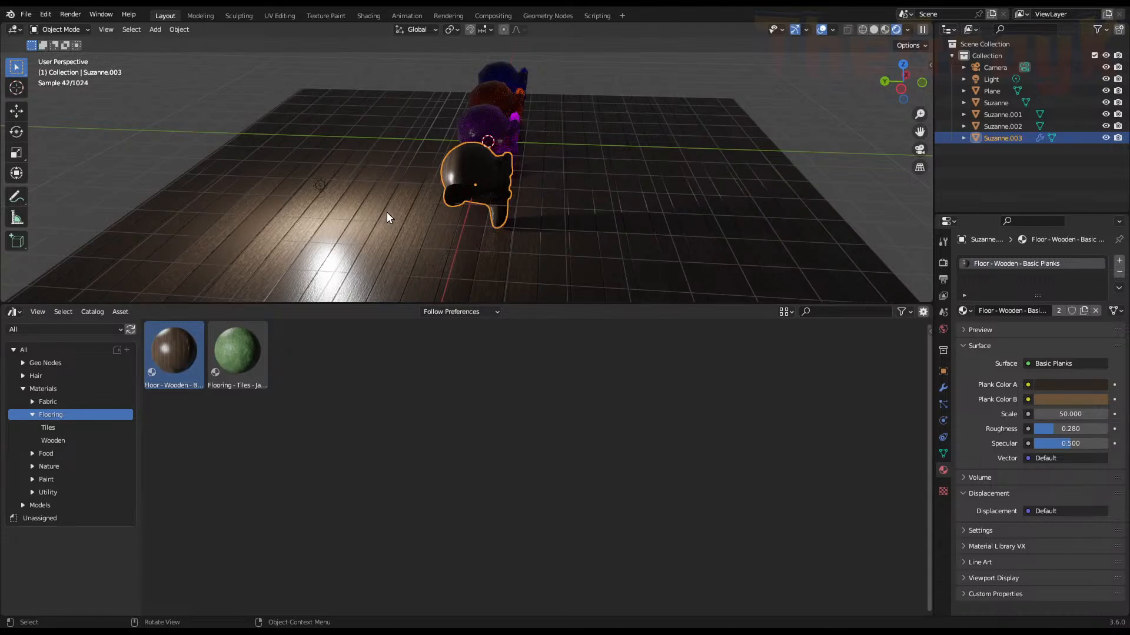
middle_drag(387, 212, 542, 222)
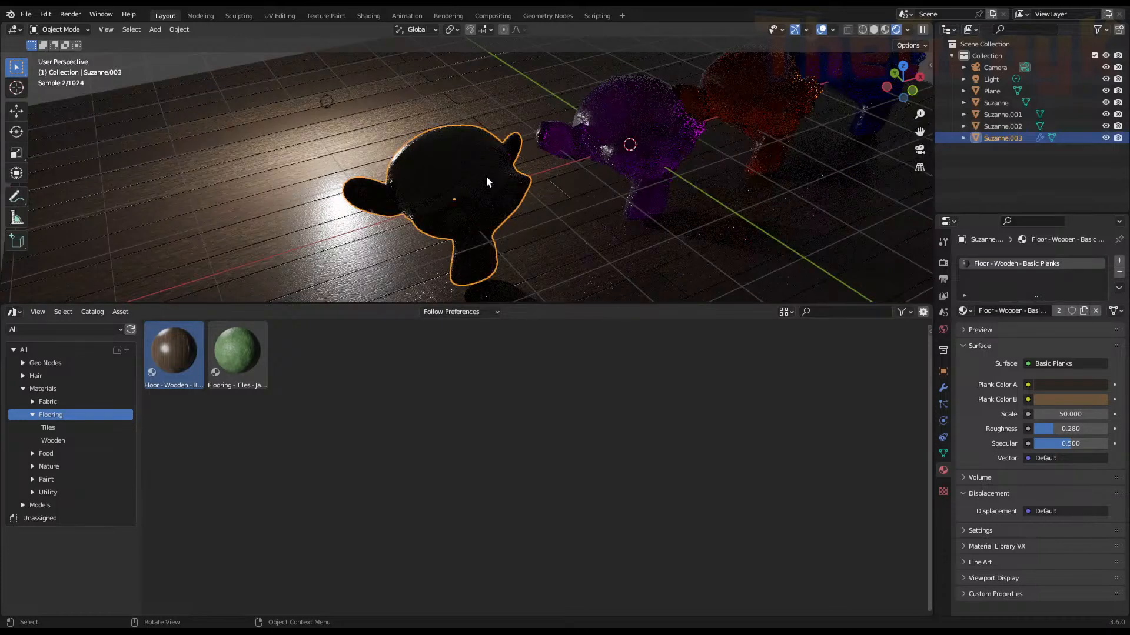
middle_drag(493, 199, 511, 202)
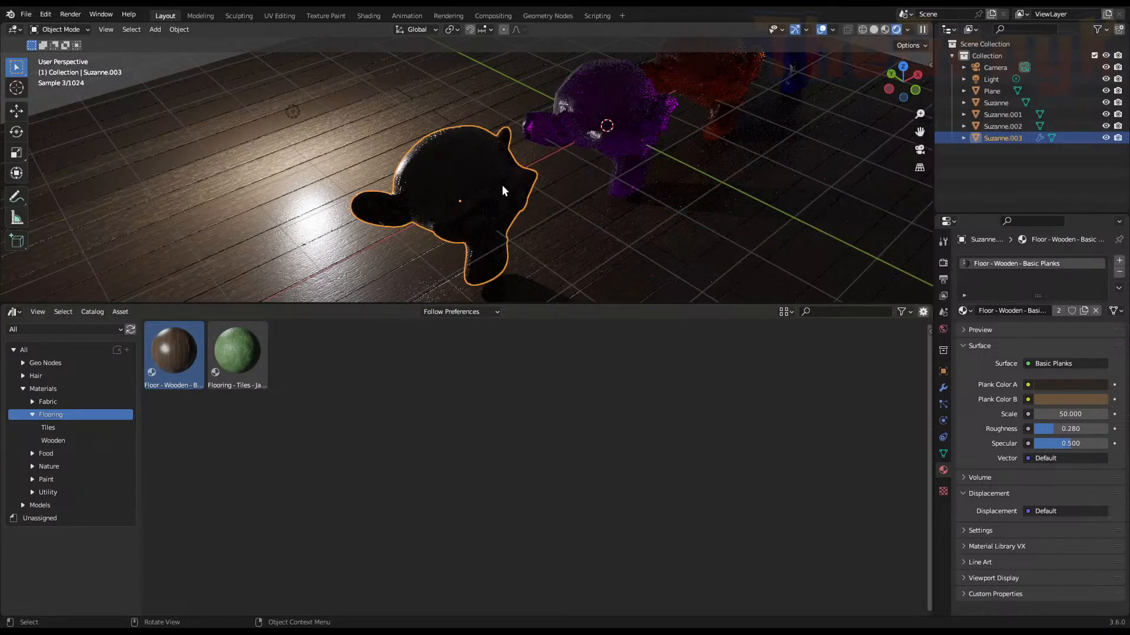
Apply the Flooring - Tiles - Jade Tile material to the floor plane and inspect the rendered floor
click(228, 347)
drag(233, 369, 296, 207)
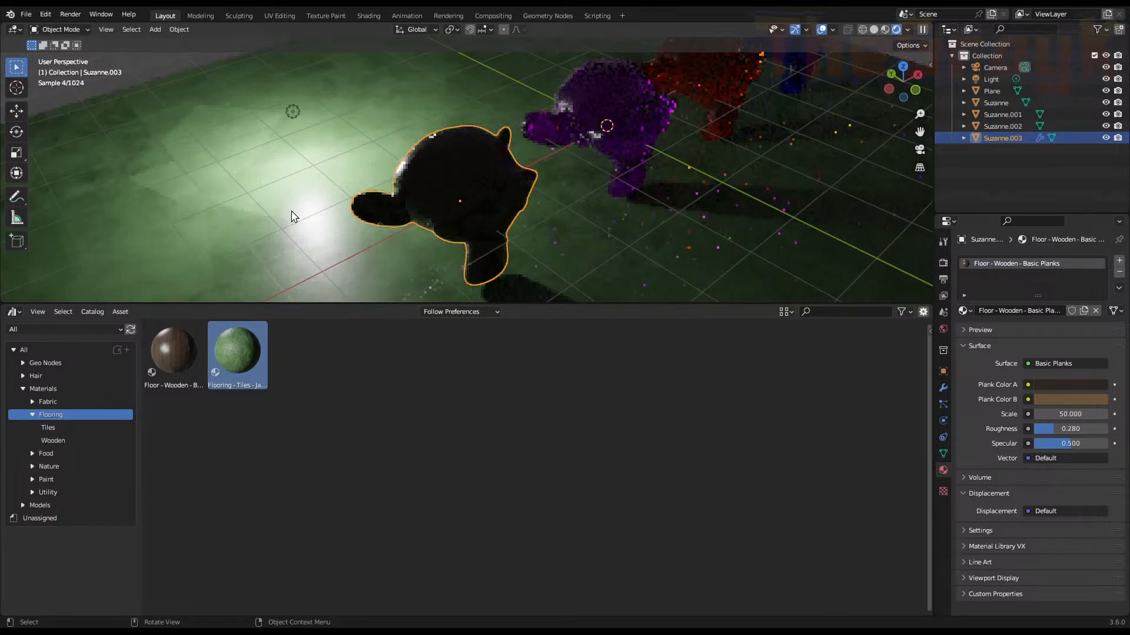
scroll(298, 217, down, 5)
middle_drag(351, 214, 413, 253)
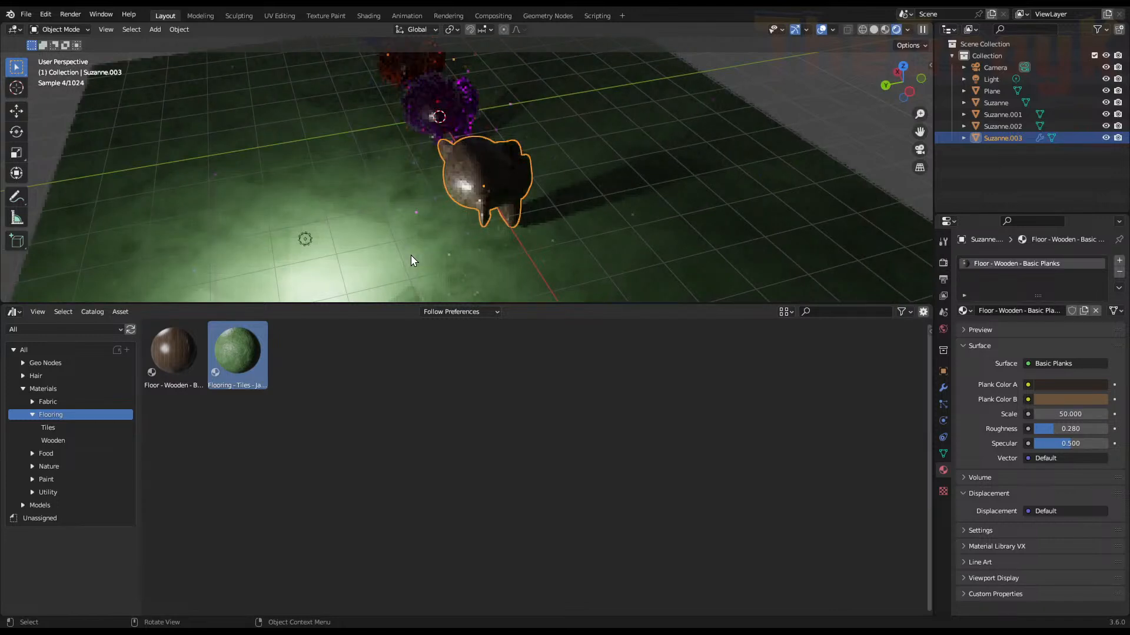
scroll(411, 255, up, 2)
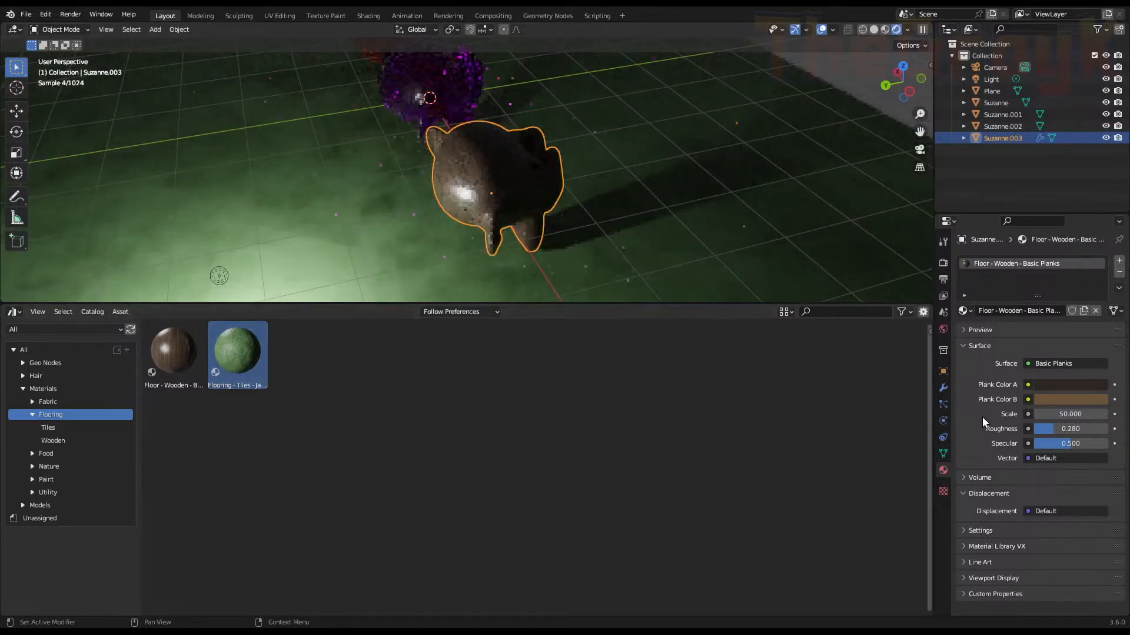
Set the floor plane's Jade Tile material to Tile 1 Scale 47.1 and Tile 2 Scale 52.1, and inspect the tiling
click(684, 256)
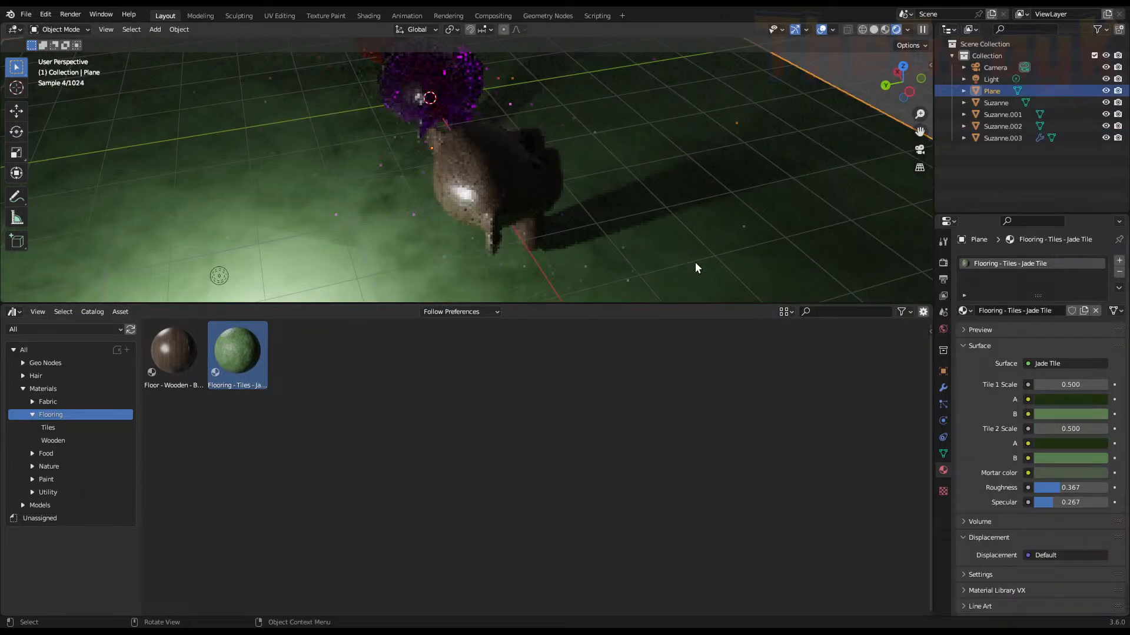
drag(1052, 385, 1129, 429)
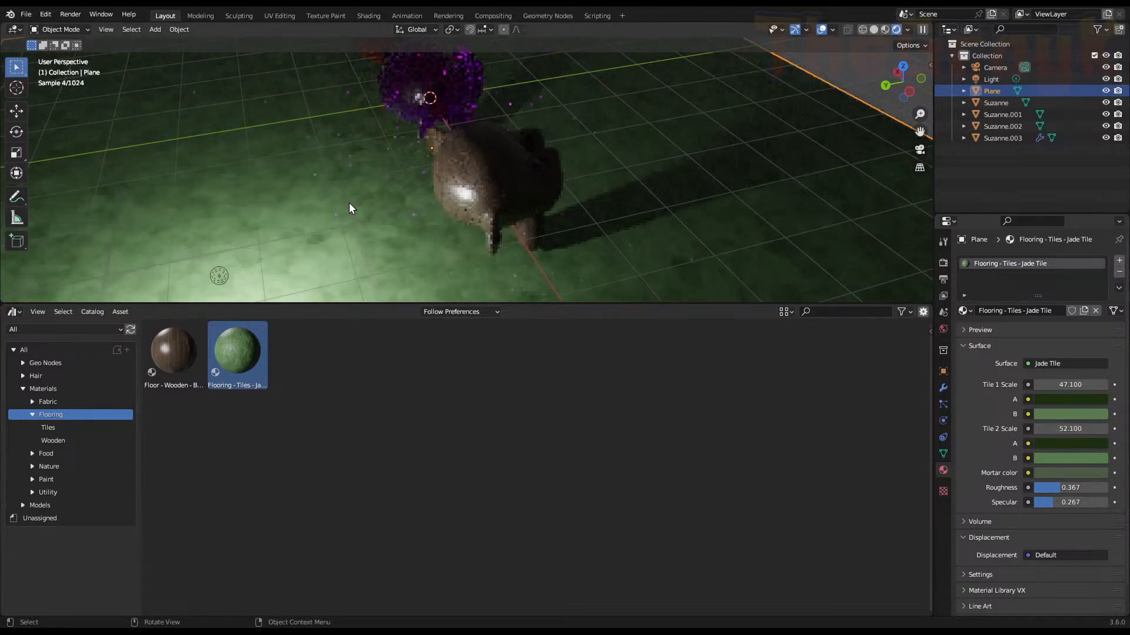
scroll(358, 209, down, 4)
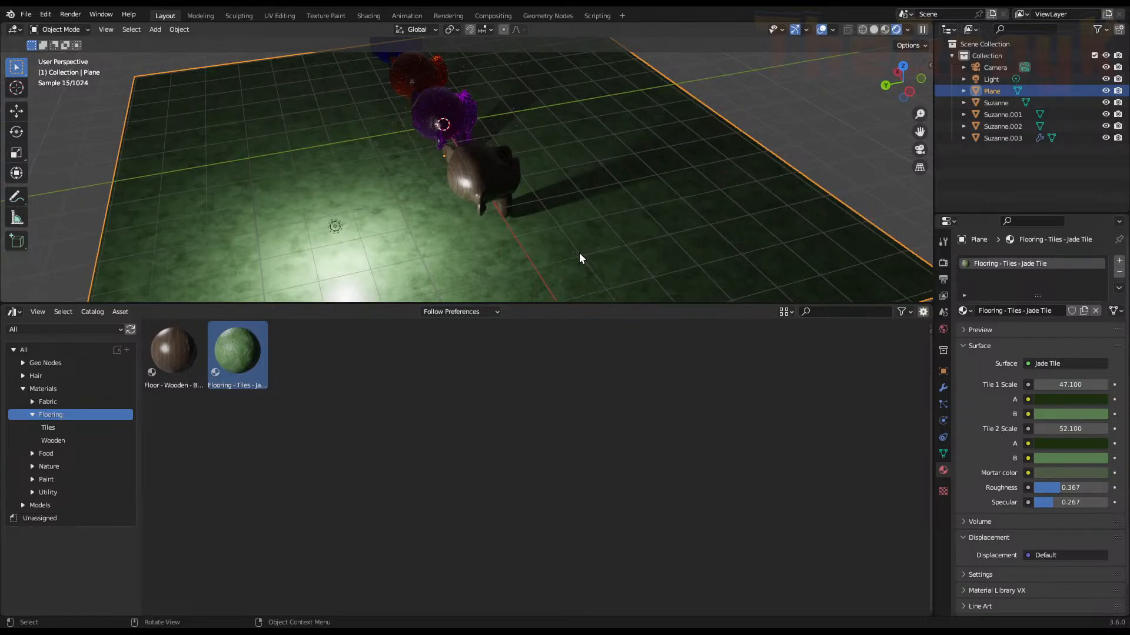
middle_drag(577, 253, 467, 231)
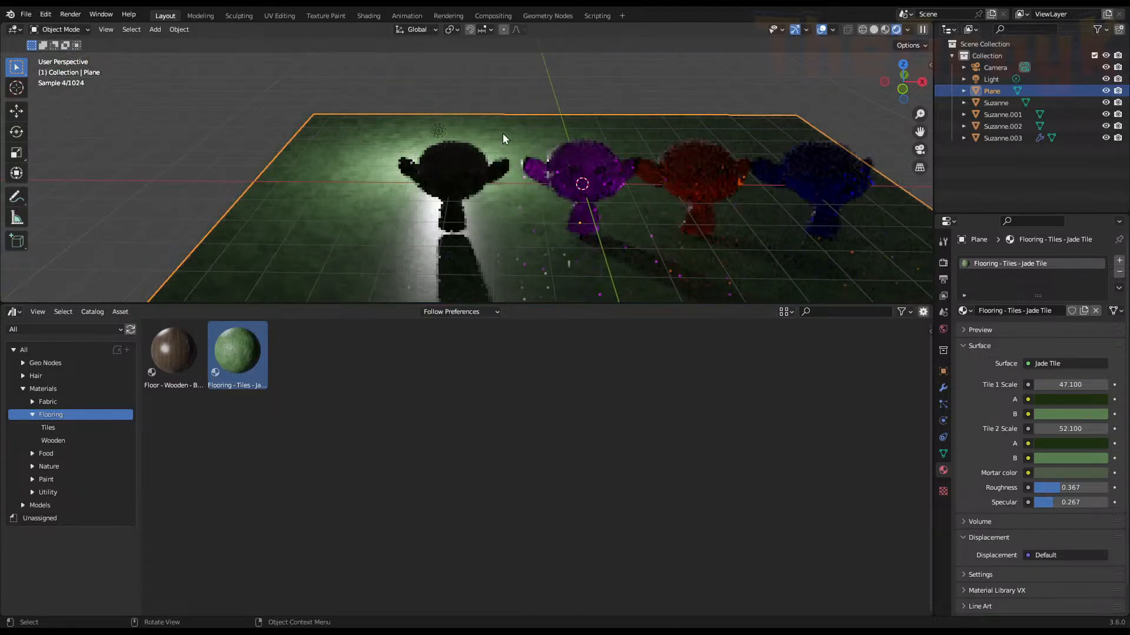
Apply the Rough Cloth material from the Fabric Cloths catalog to the floor plane and inspect it from above and below
click(33, 403)
mouse_move(44, 414)
mouse_down()
mouse_move(71, 401)
mouse_move(41, 428)
mouse_move(56, 418)
mouse_up()
drag(176, 380, 355, 200)
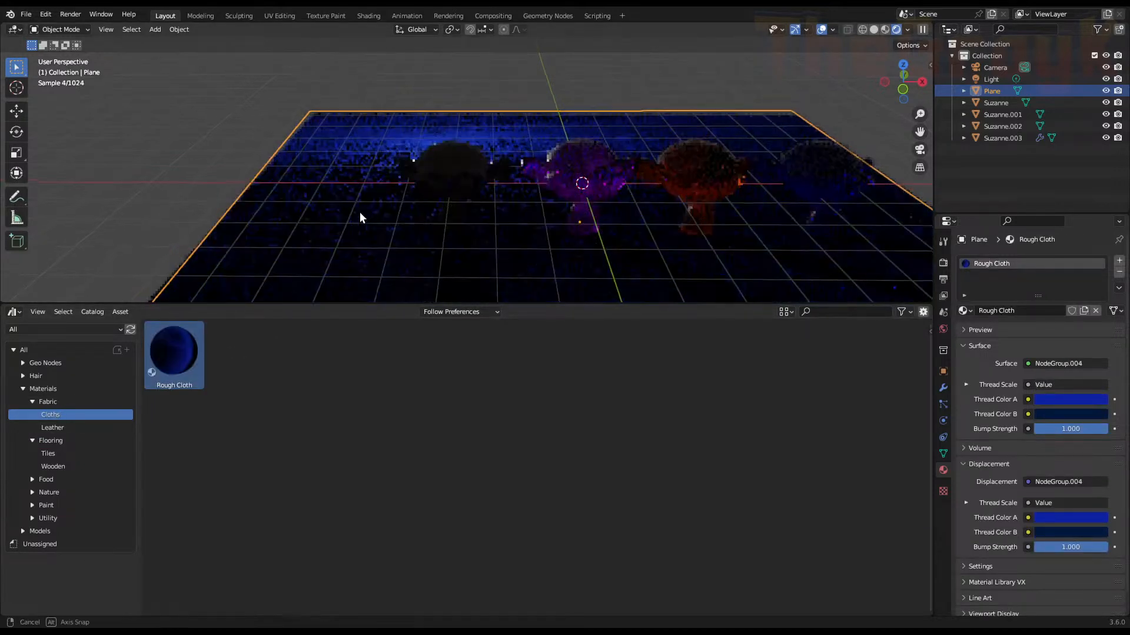
middle_drag(359, 212, 510, 232)
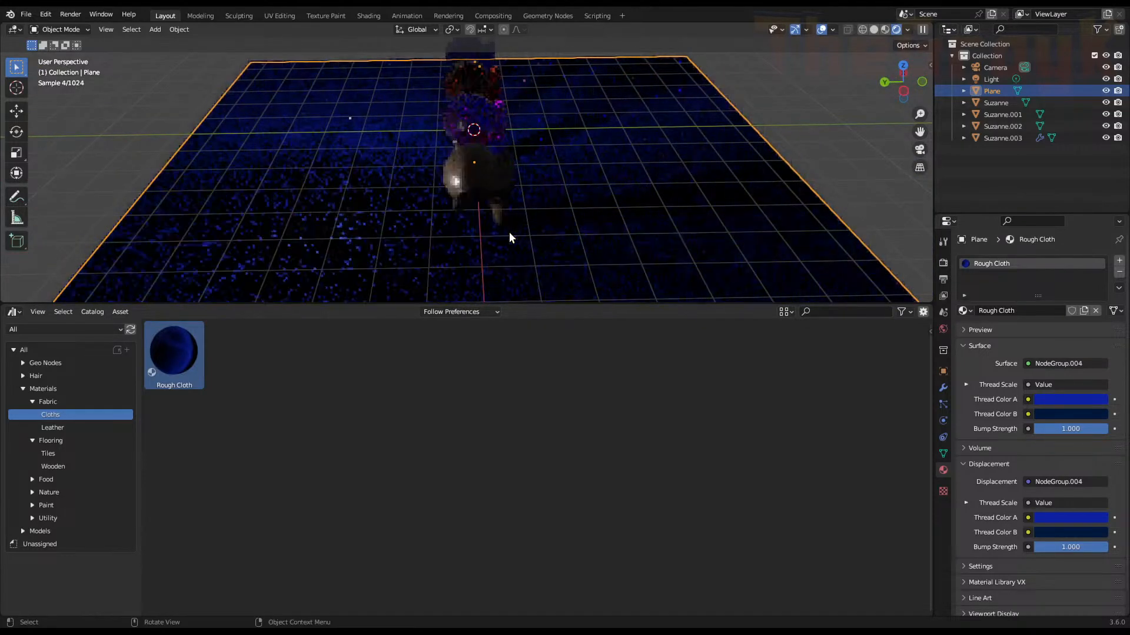
scroll(363, 226, down, 2)
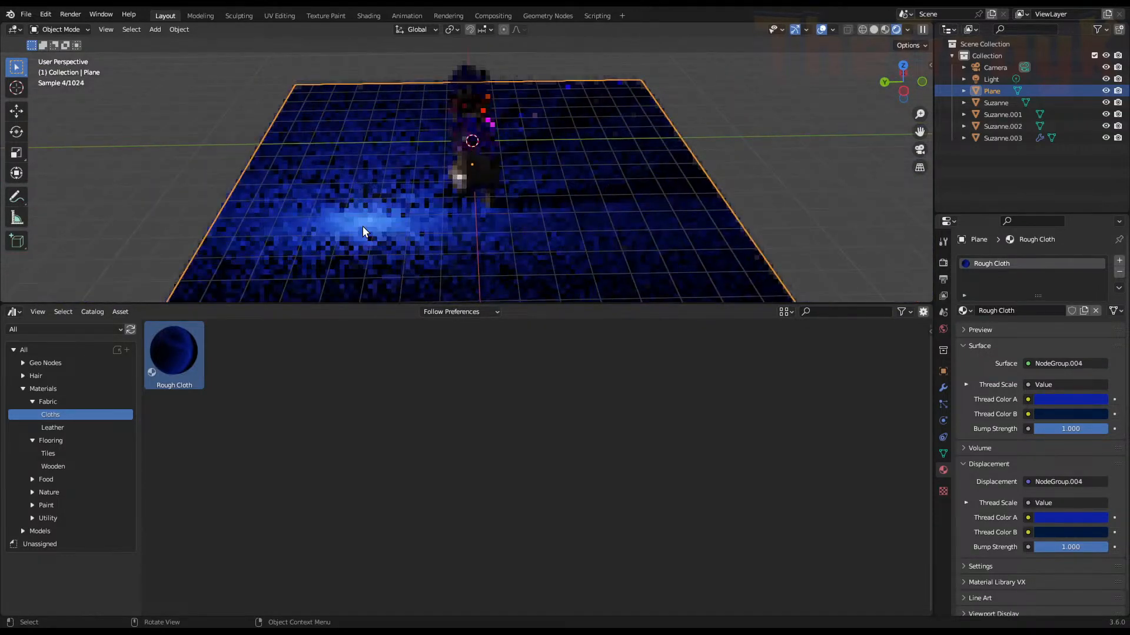
middle_drag(373, 235, 396, 169)
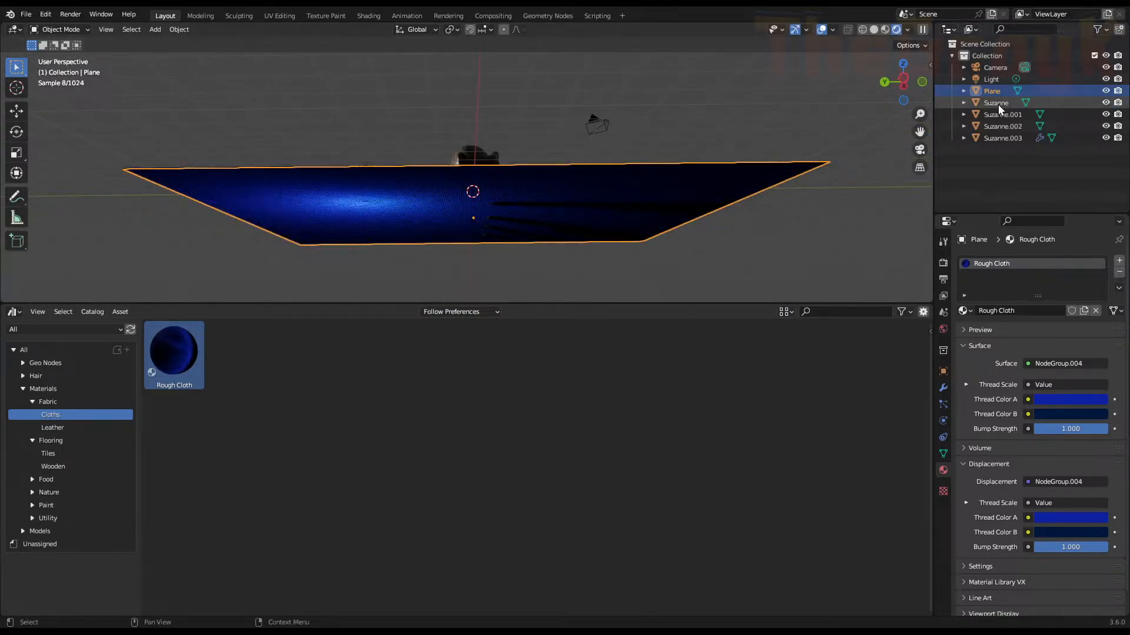
Raise the point light about 2 m along the Z axis above the cloth floor
click(995, 80)
key(g)
key(z)
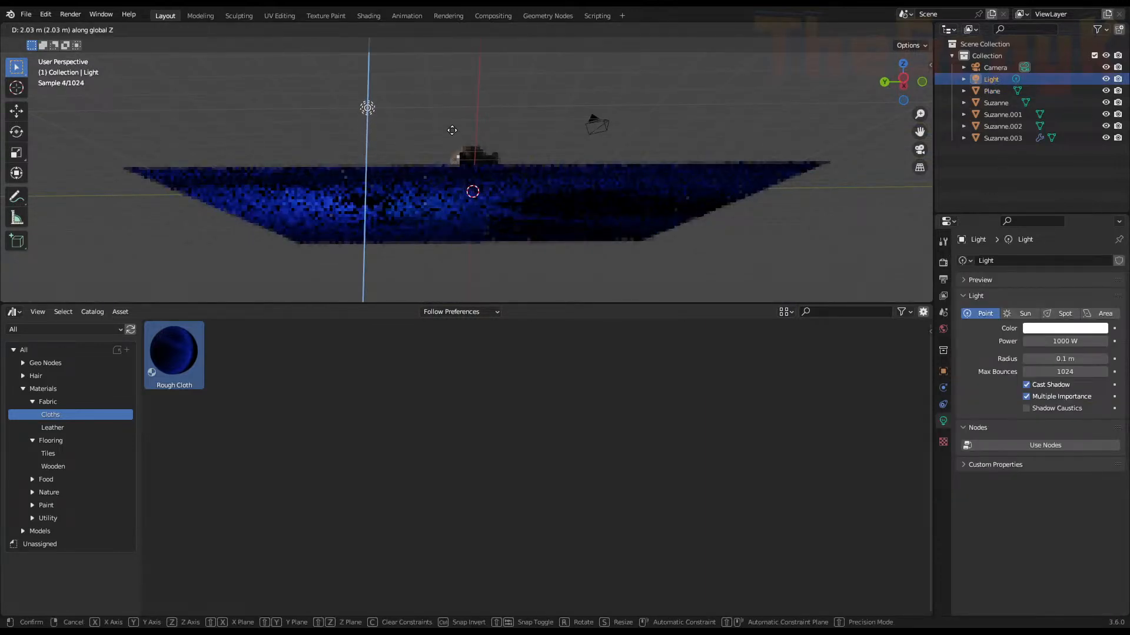
click(454, 130)
middle_drag(454, 130, 433, 238)
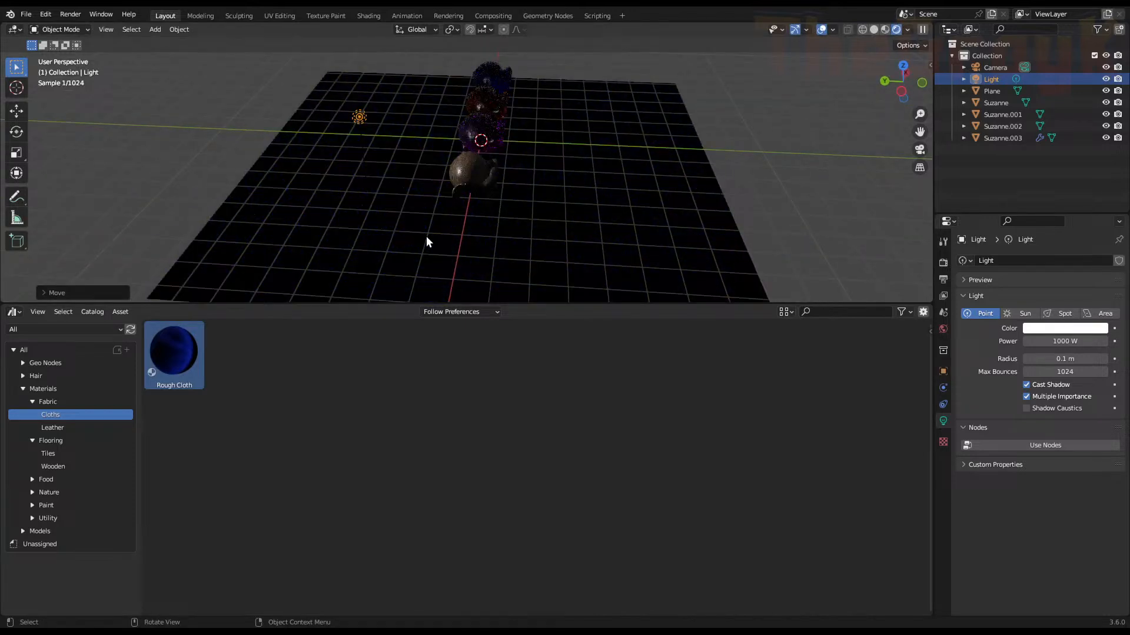
Recalculate the flat floor plane's normals in Edit Mode, show the operation's settings and return to Object Mode
click(409, 236)
key(Tab)
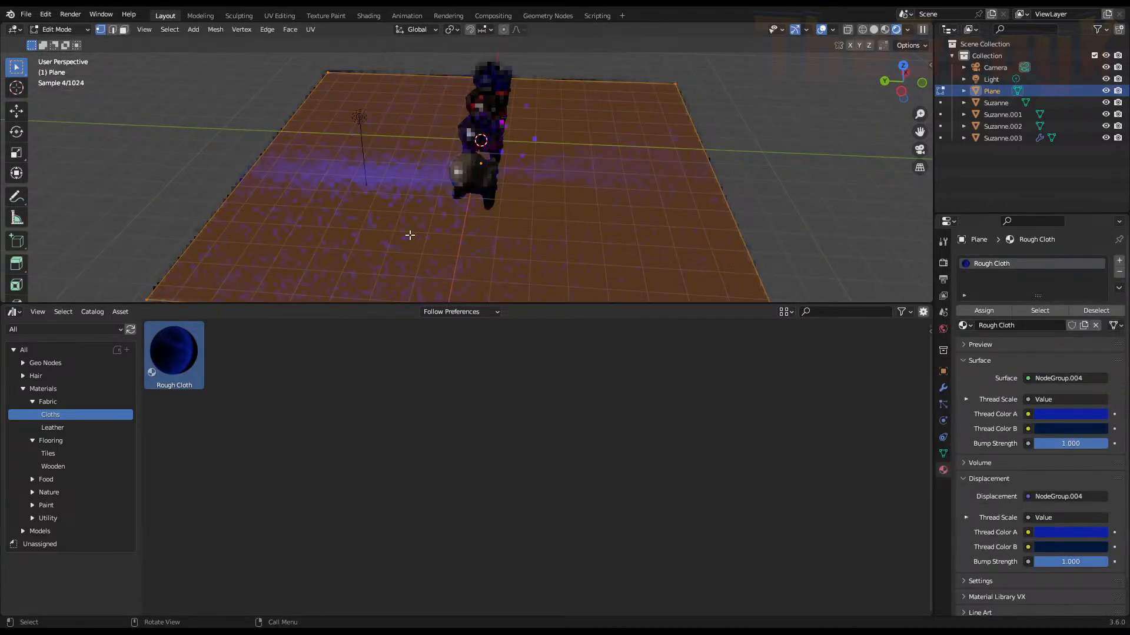
key(shift+n)
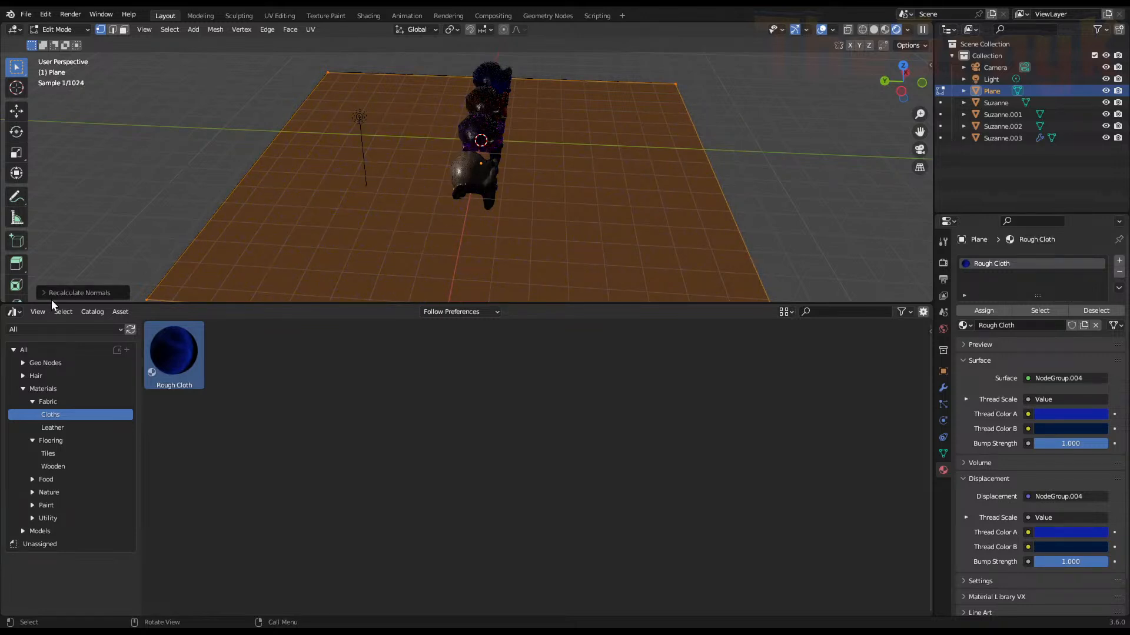
click(51, 297)
key(Tab)
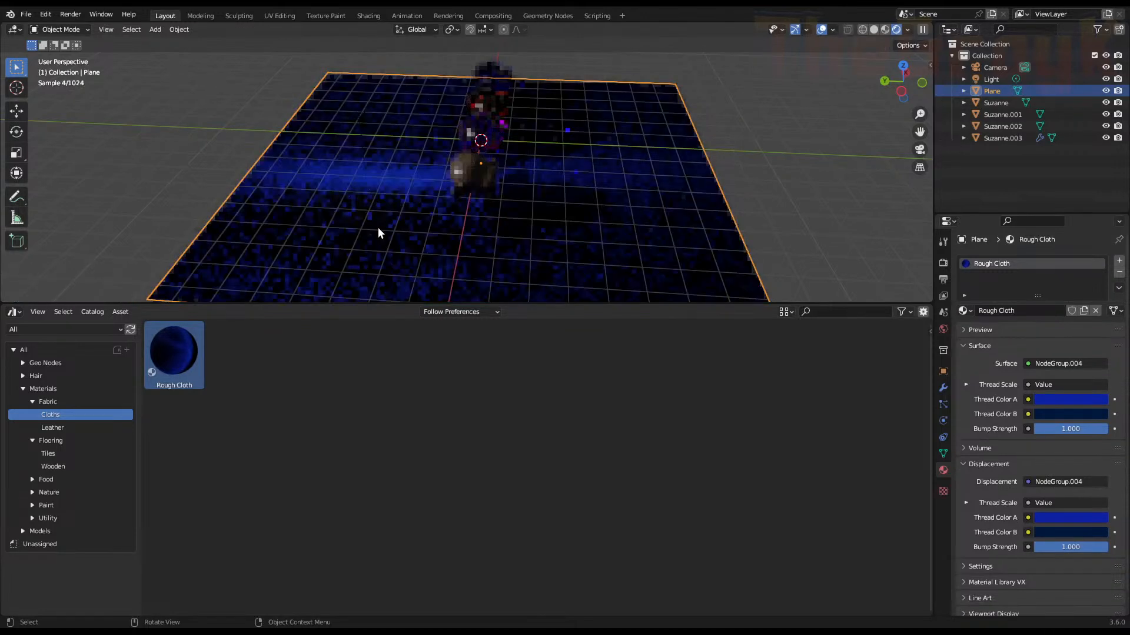
Extrude the floor plane about 1.3 m downward along Z to give it thickness
middle_drag(389, 236, 409, 149)
key(Tab)
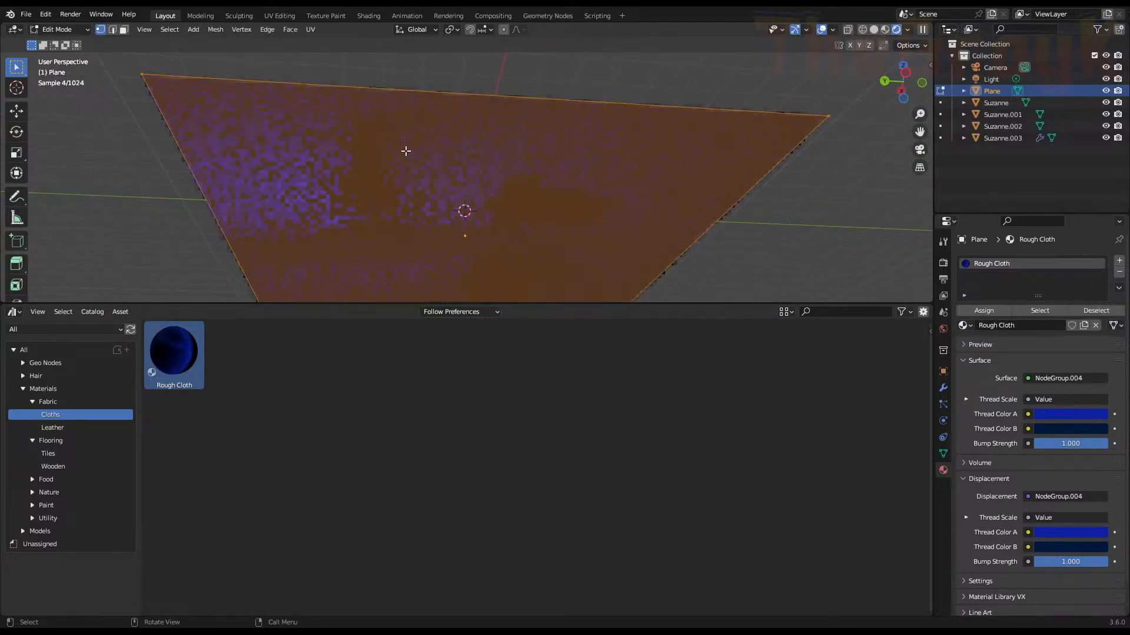
key(g)
key(z)
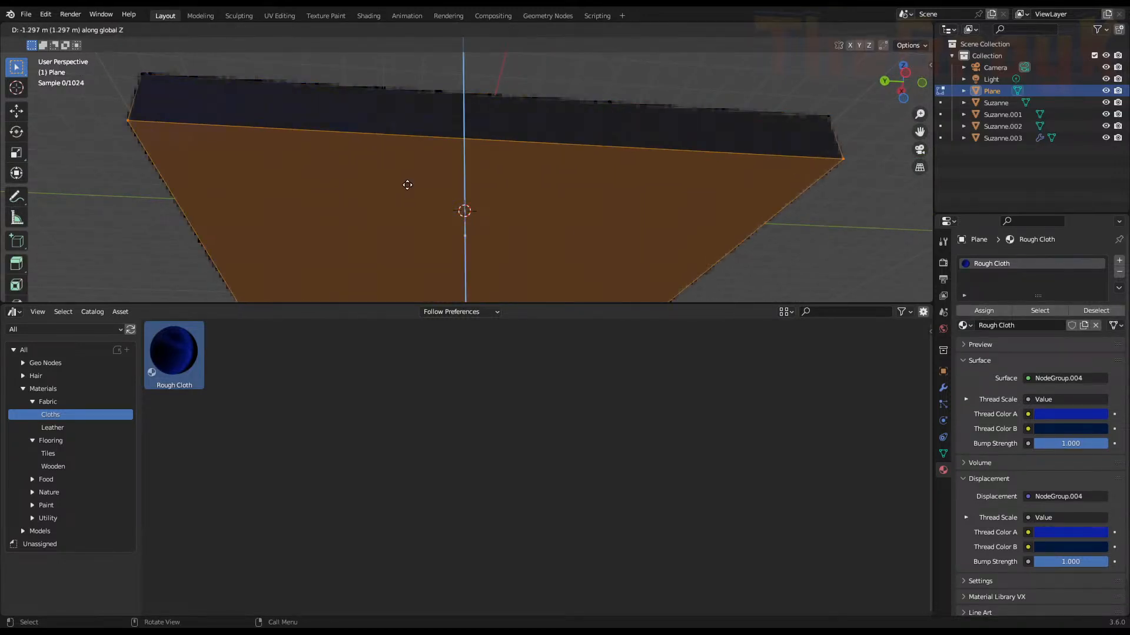
click(409, 177)
key(Tab)
middle_drag(418, 162, 399, 244)
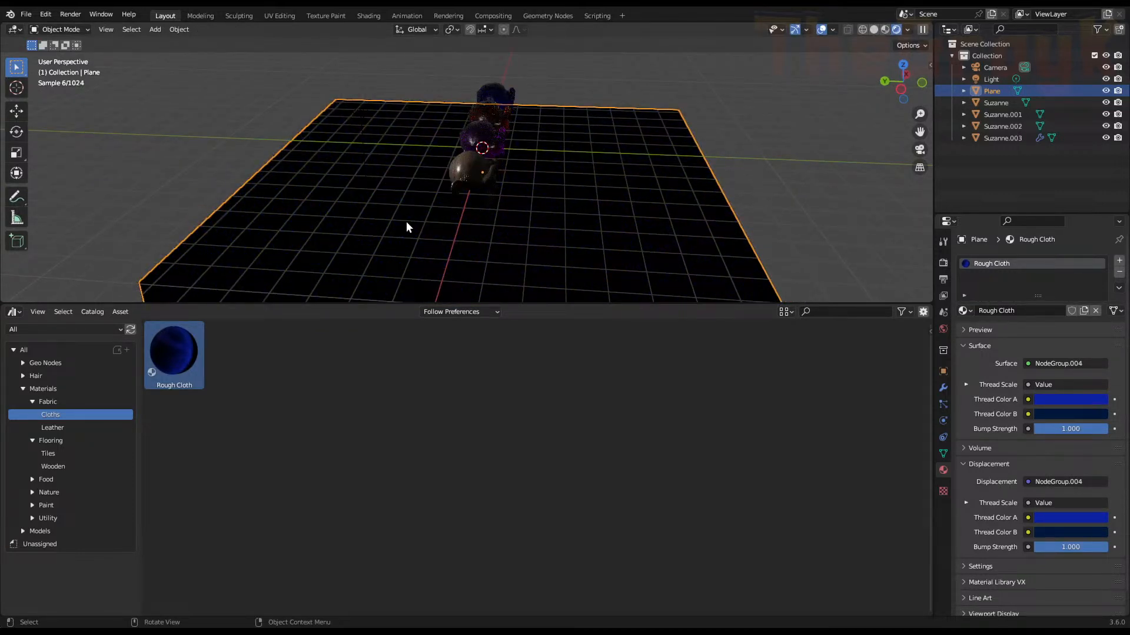
Select all geometry of the thickened floor and recalculate its normals to the outside
key(Tab)
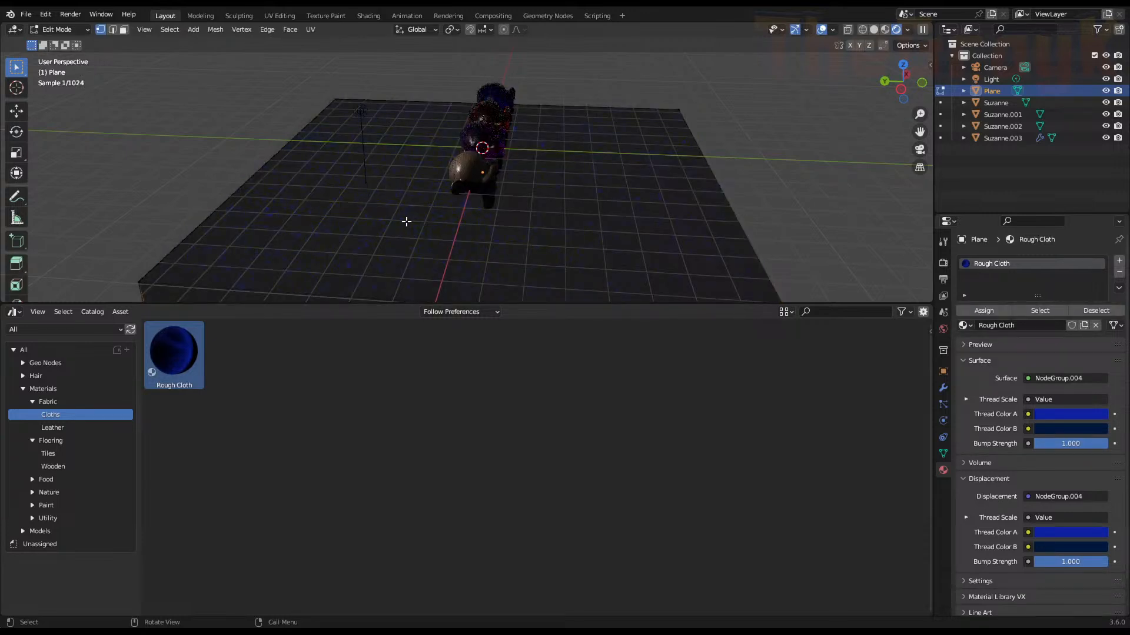
key(a)
key(shift+n)
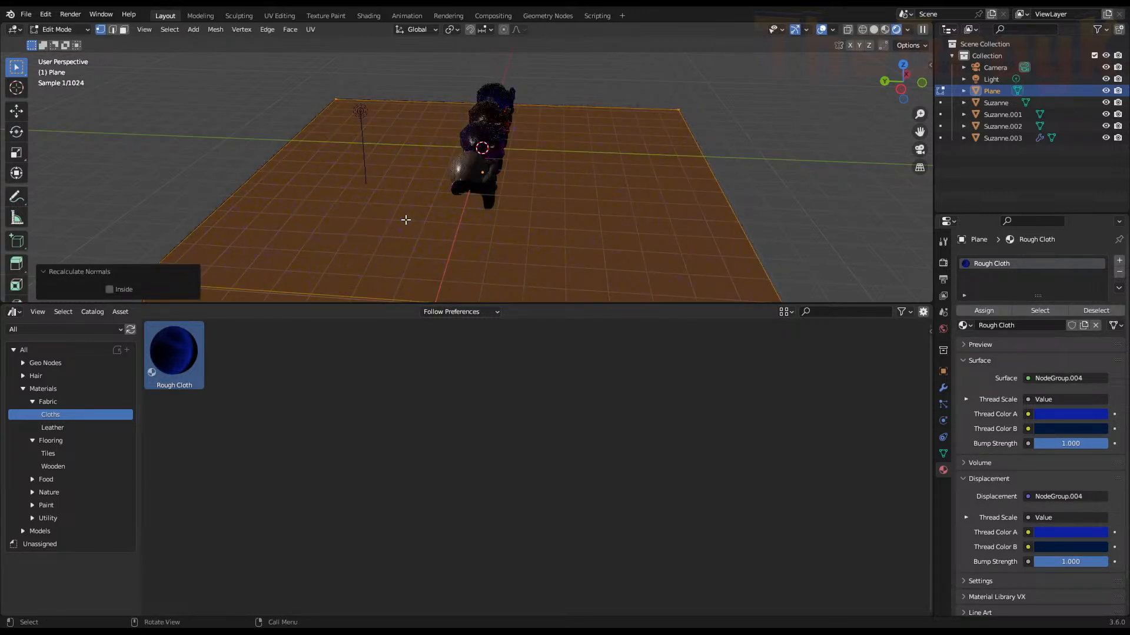
Toggle the Inside option of the floor's recalculated normals and return to Object Mode
click(112, 289)
click(113, 287)
key(Tab)
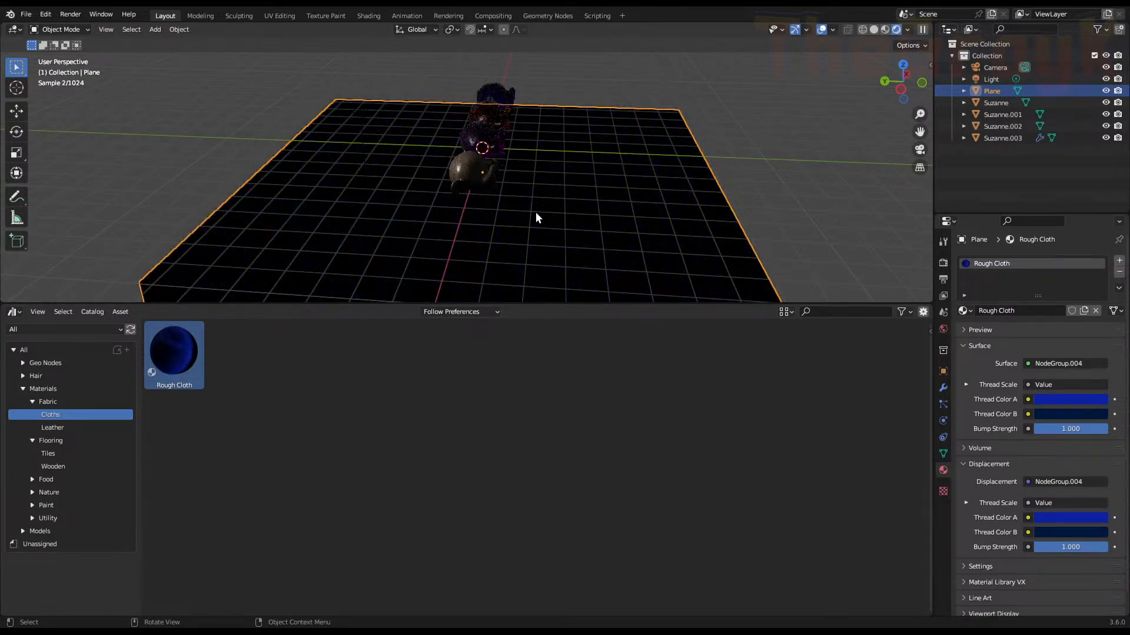
Apply the Leather 1 material from the Fabric > Leather catalog to the floor plane and inspect its surface up close
click(47, 429)
drag(177, 358, 371, 209)
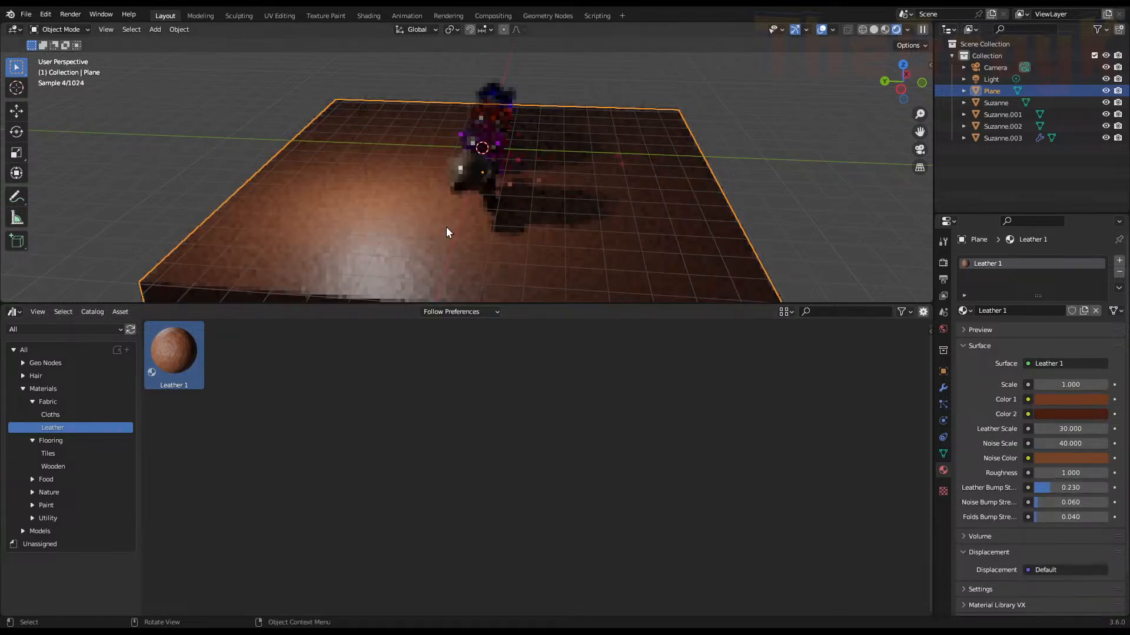
middle_drag(446, 227, 410, 265)
scroll(411, 263, up, 3)
scroll(410, 263, up, 5)
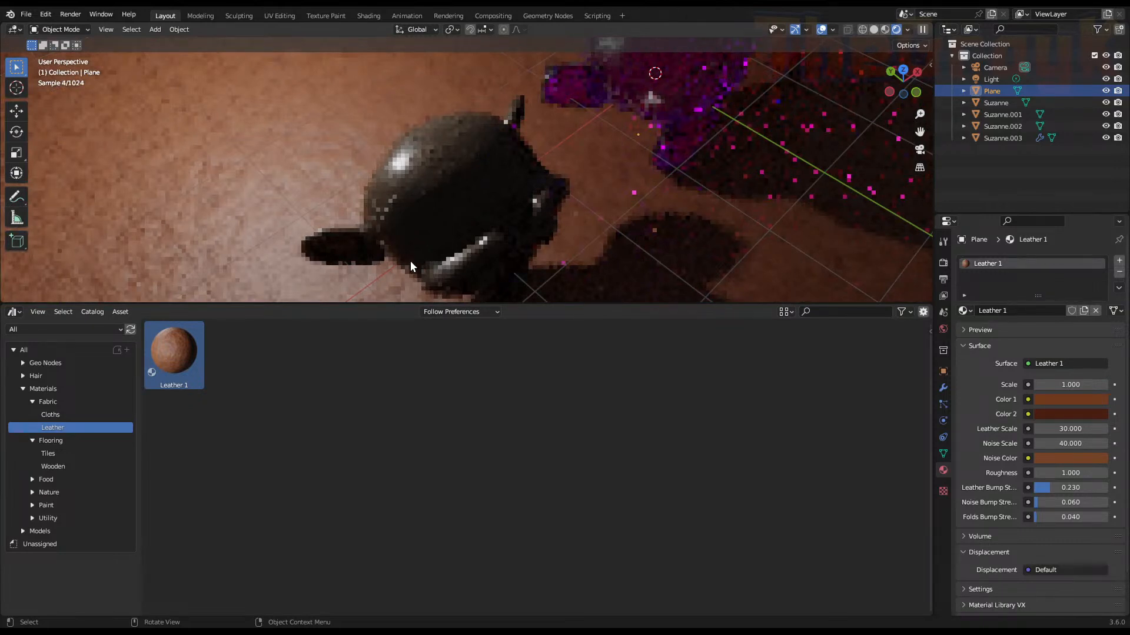
scroll(410, 260, down, 4)
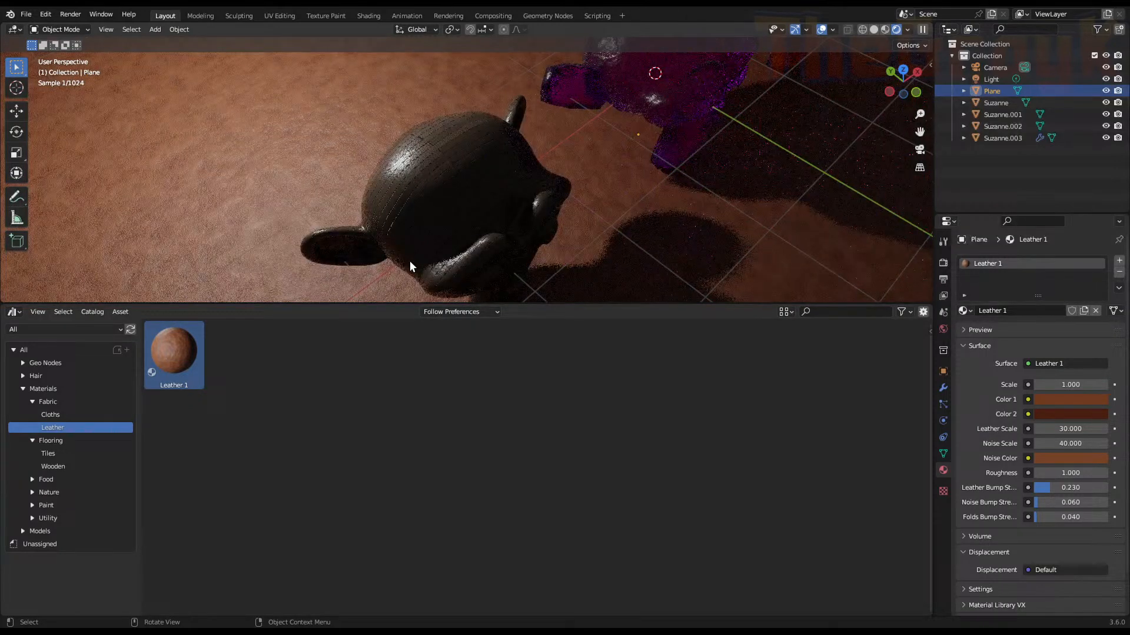
middle_drag(410, 259, 419, 232)
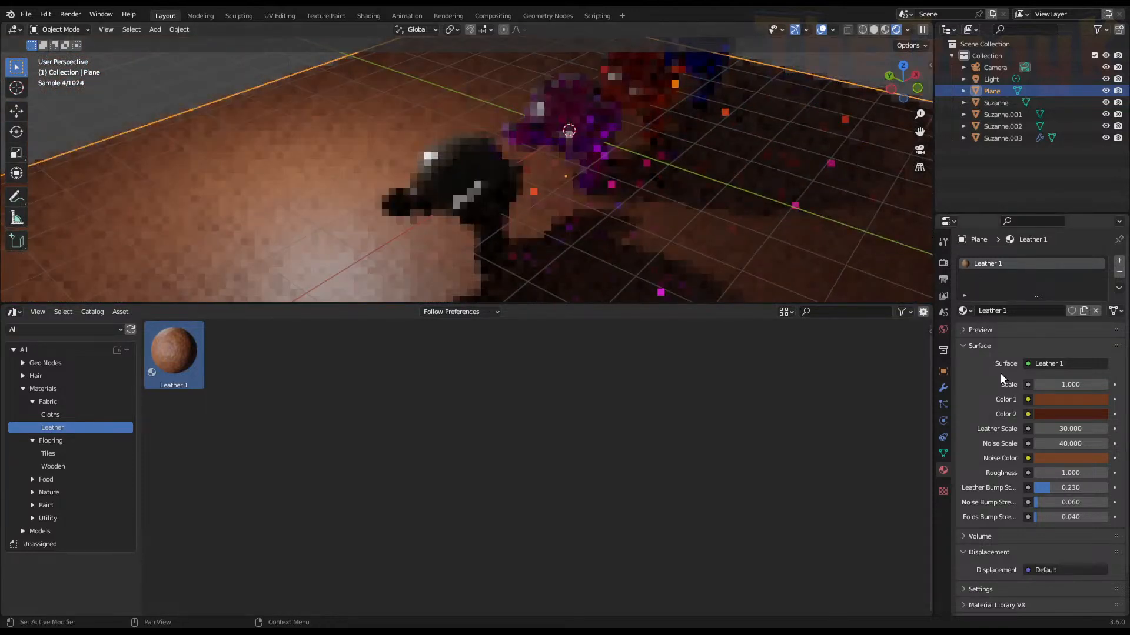
Set Color 1 of the leather material to green with hue 0.400 and saturation 0.853
click(1067, 403)
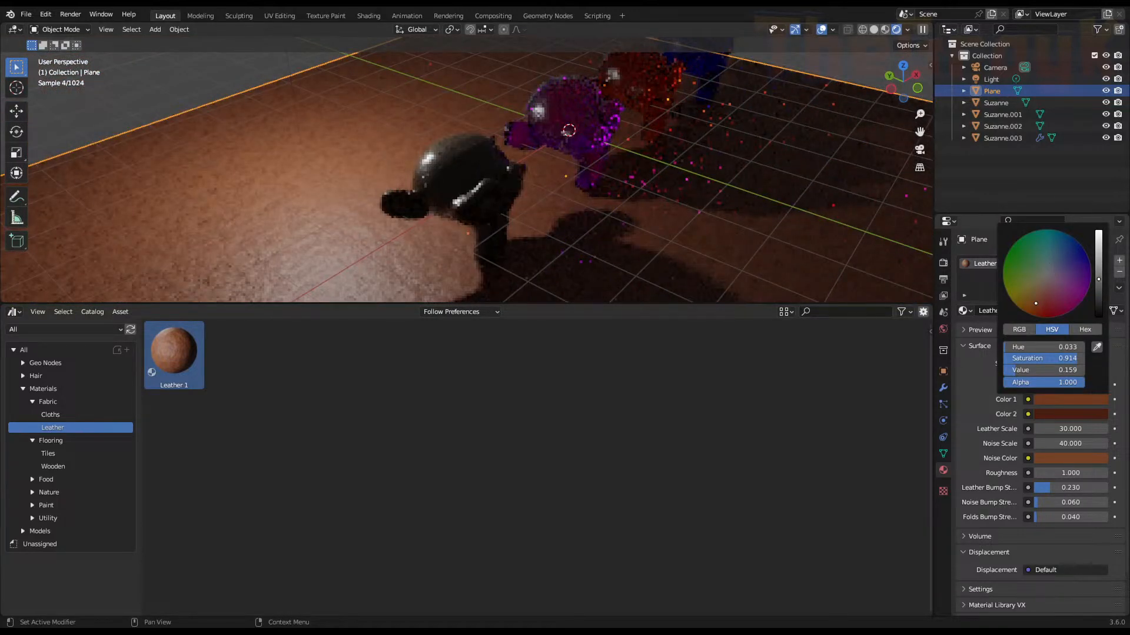
click(1054, 231)
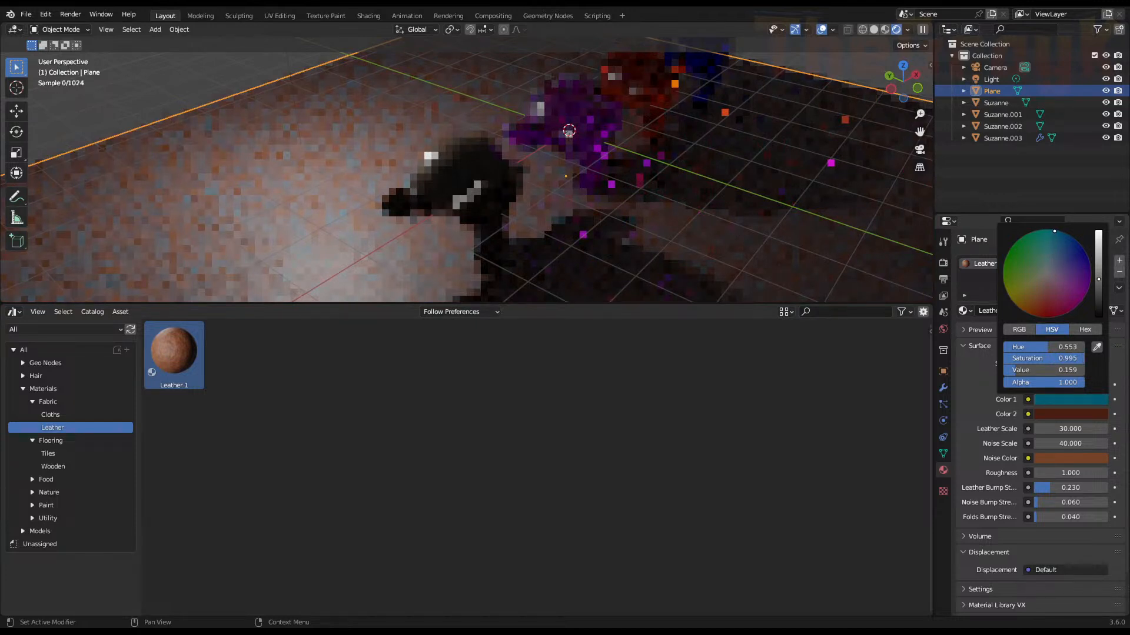
drag(1054, 231, 1028, 252)
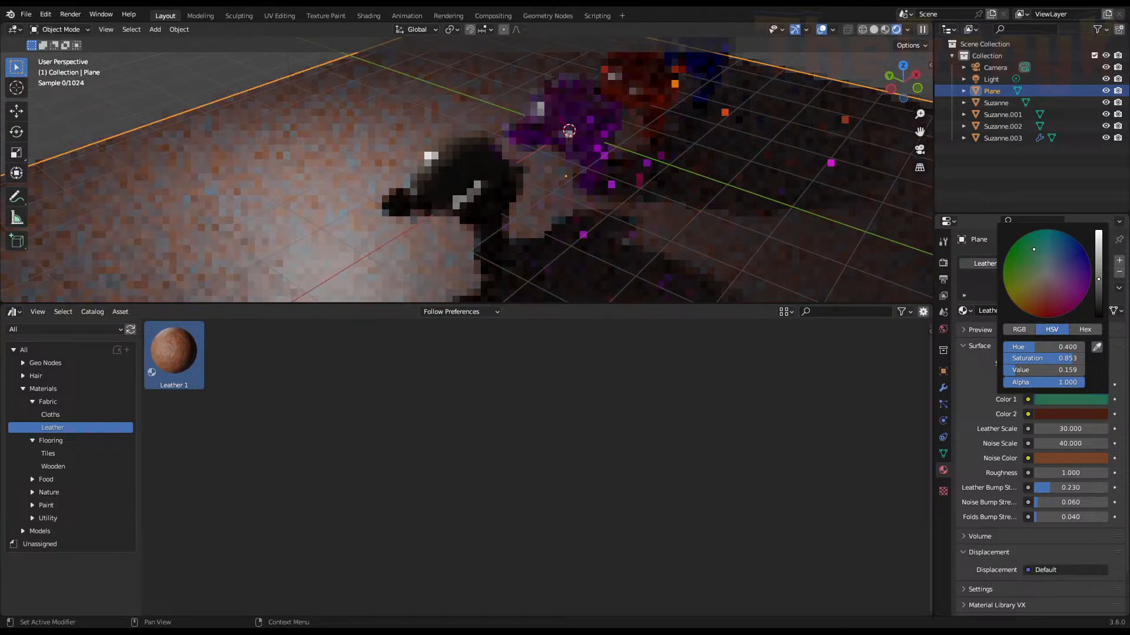
Set Color 2 of the leather material to a bright lime green
click(1072, 415)
click(1004, 277)
drag(1003, 277, 1002, 287)
scroll(1003, 287, up, 4)
scroll(1004, 287, up, 4)
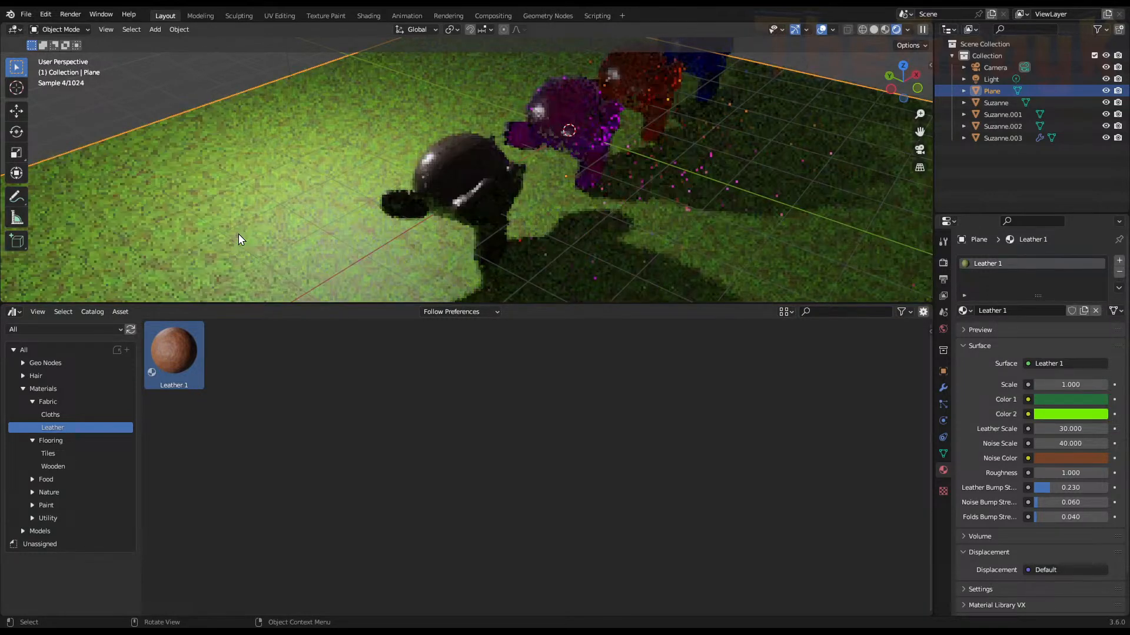
Set the leather's Noise Color to dark green and view the whole floor with the monkey heads
click(1047, 458)
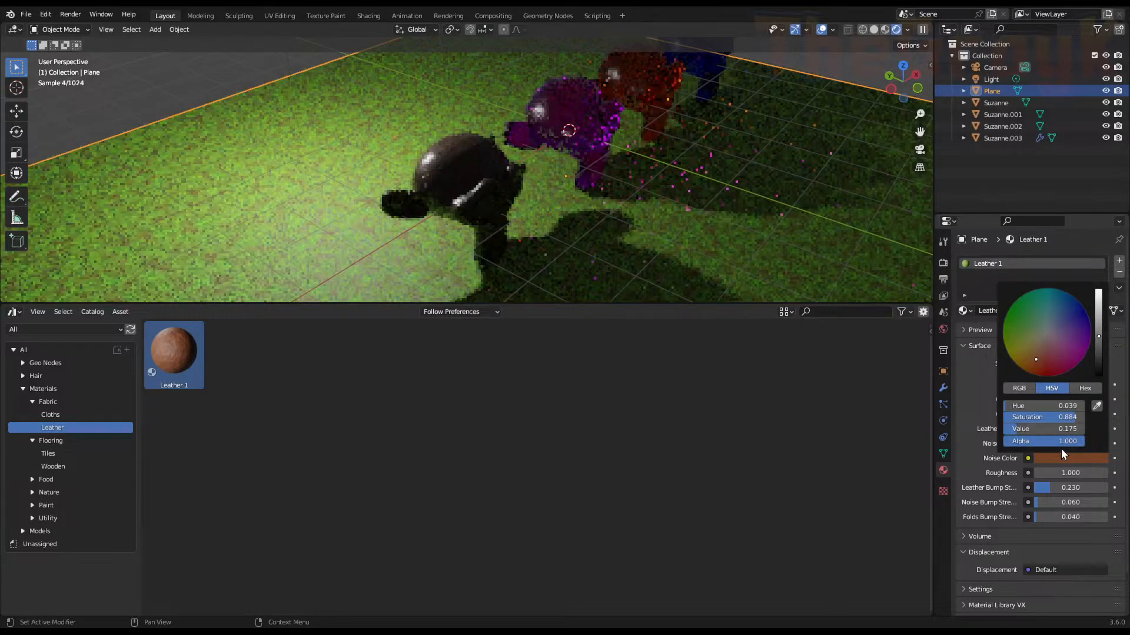
click(1022, 323)
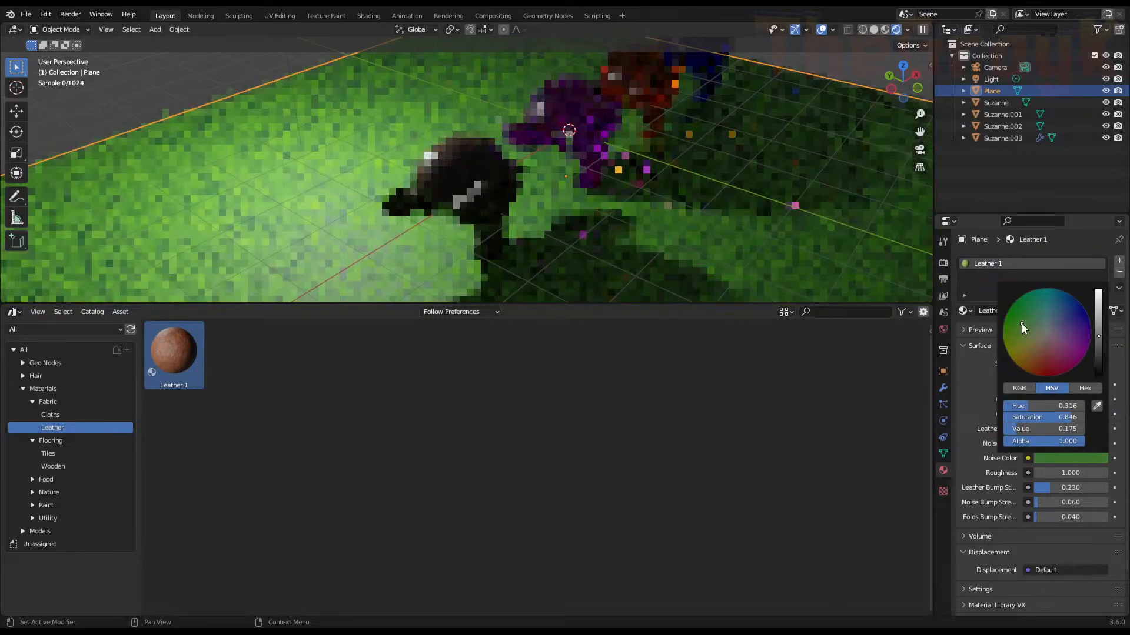
scroll(1022, 323, down, 4)
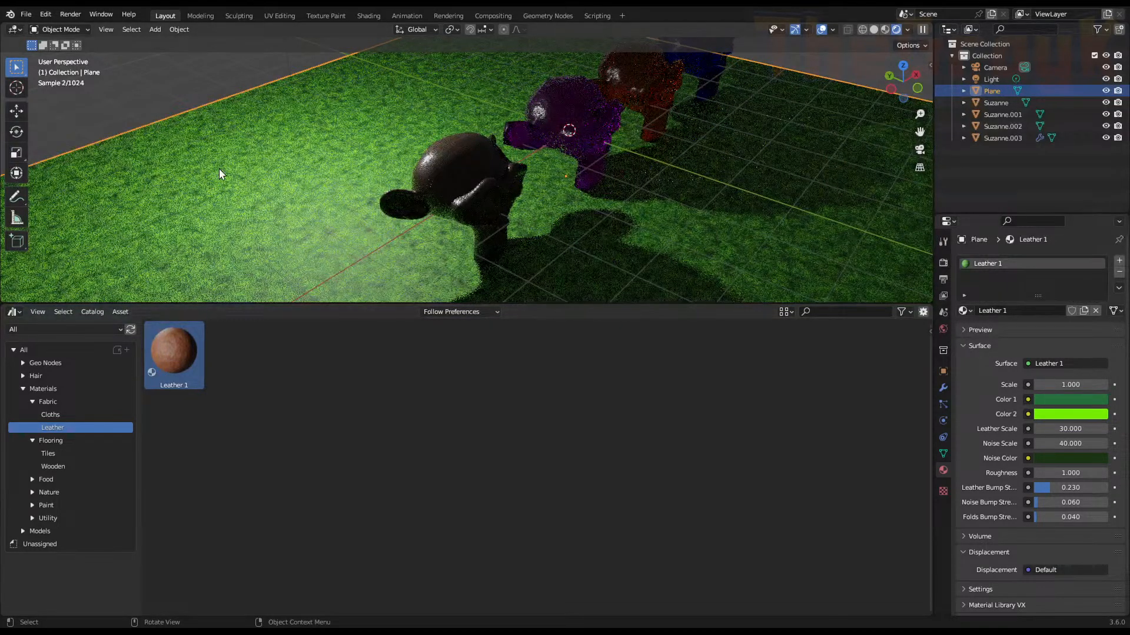
middle_drag(219, 168, 249, 166)
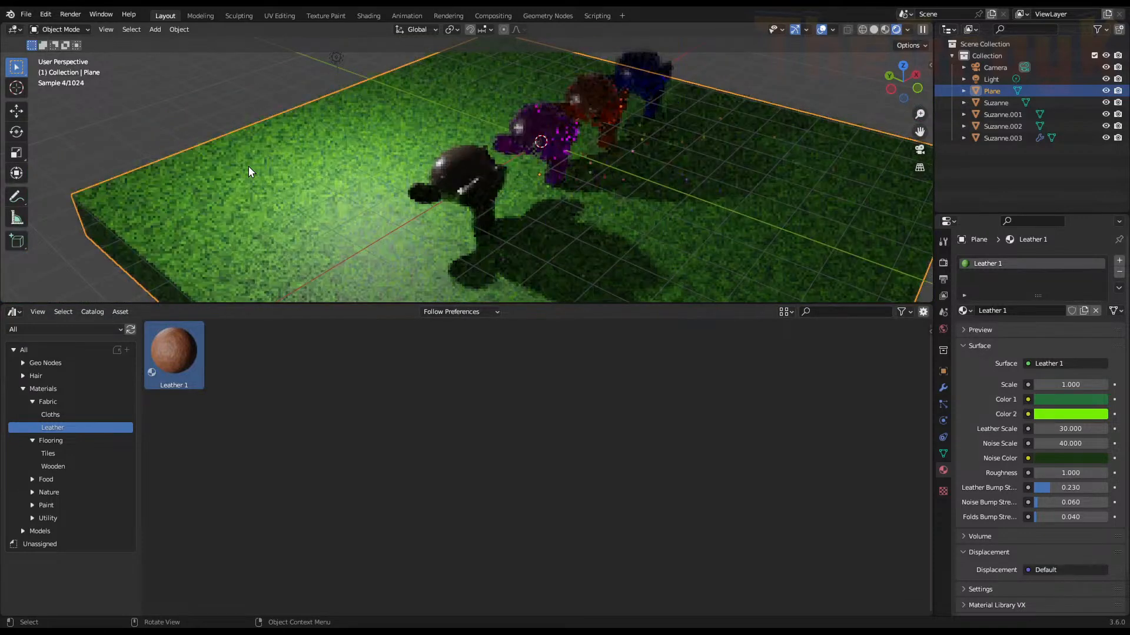
scroll(251, 186, down, 2)
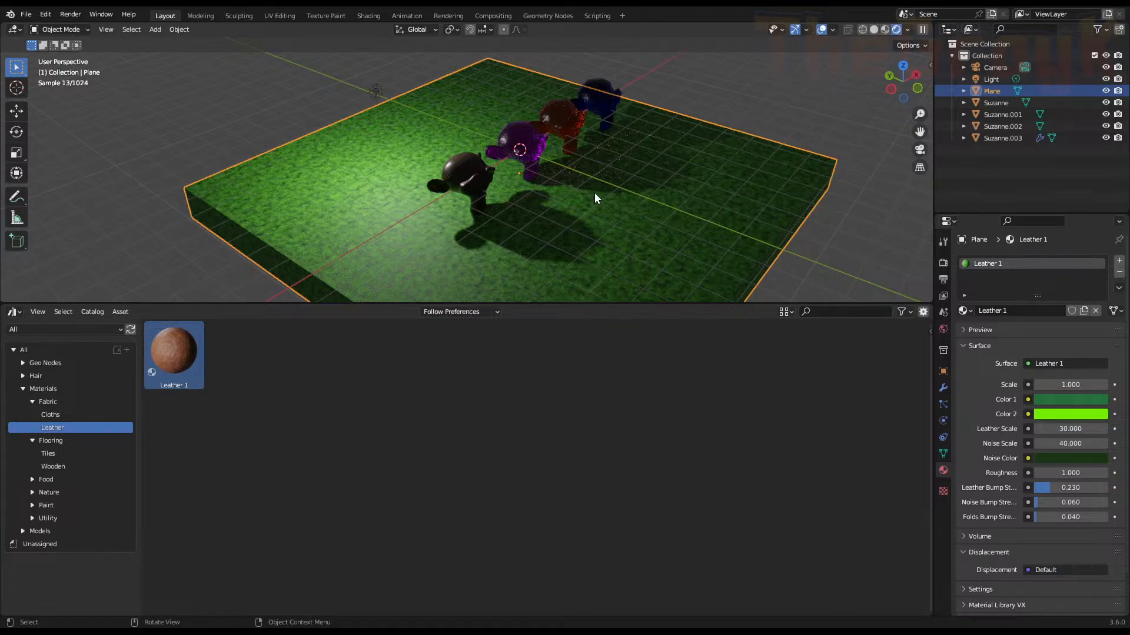
middle_drag(596, 191, 572, 203)
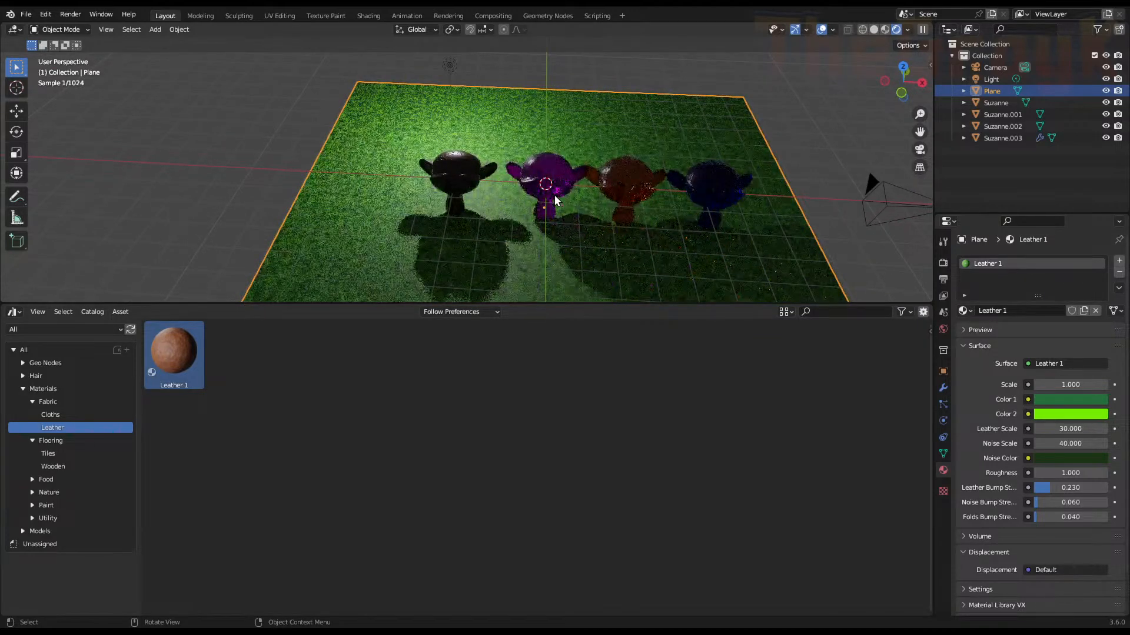
Delete all four monkey heads from the scene
click(554, 197)
shift+click(612, 209)
shift+click(705, 200)
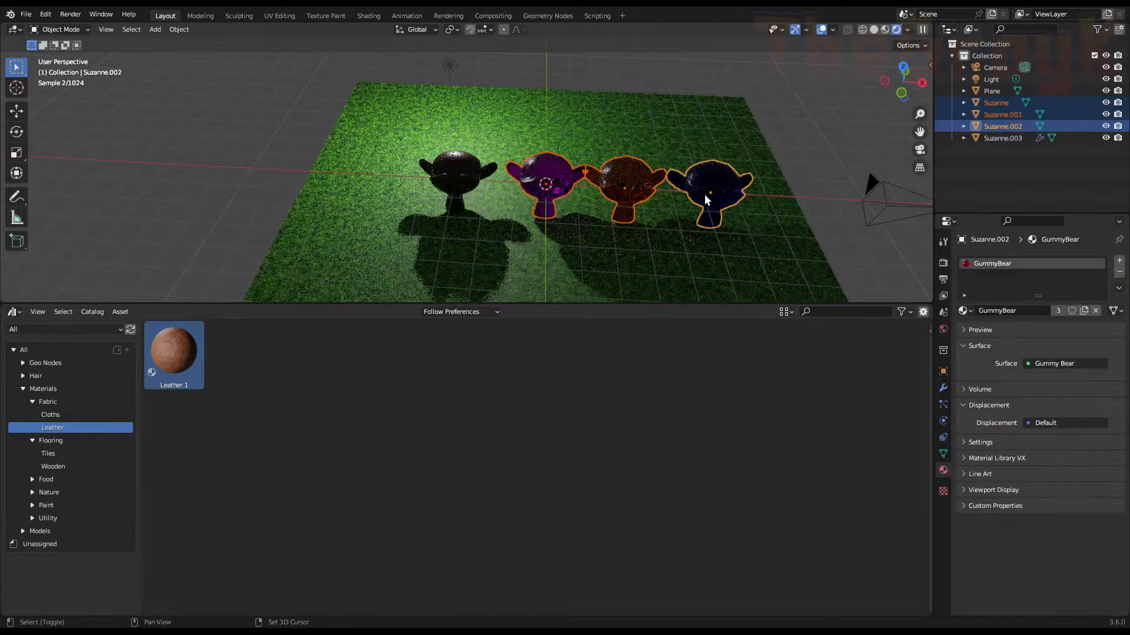
key(x)
click(704, 196)
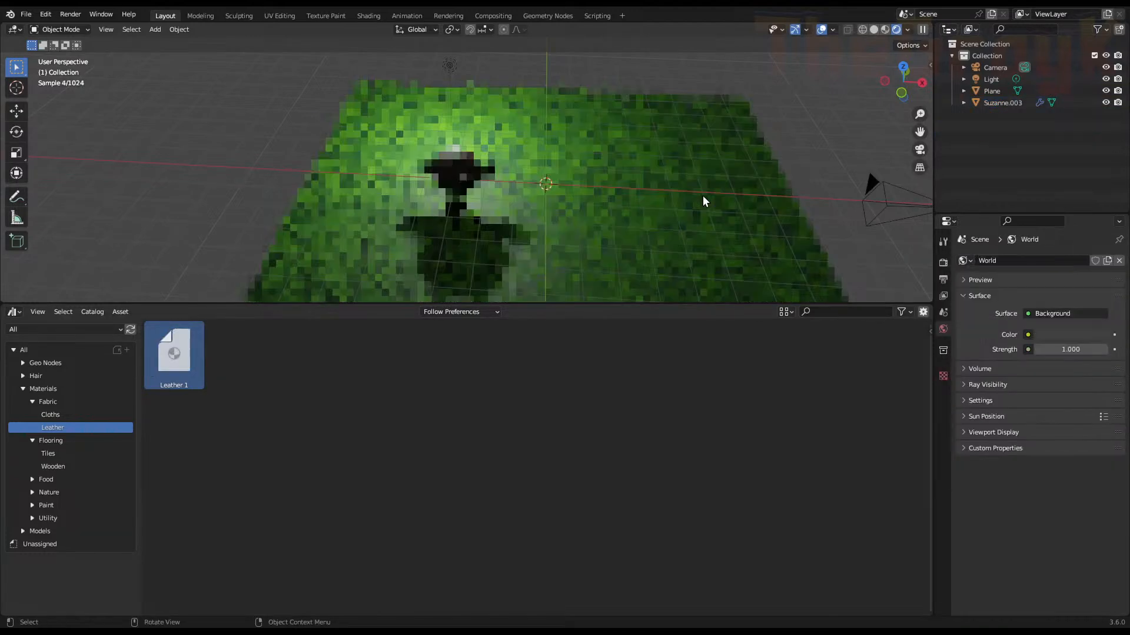
click(478, 179)
key(x)
click(478, 175)
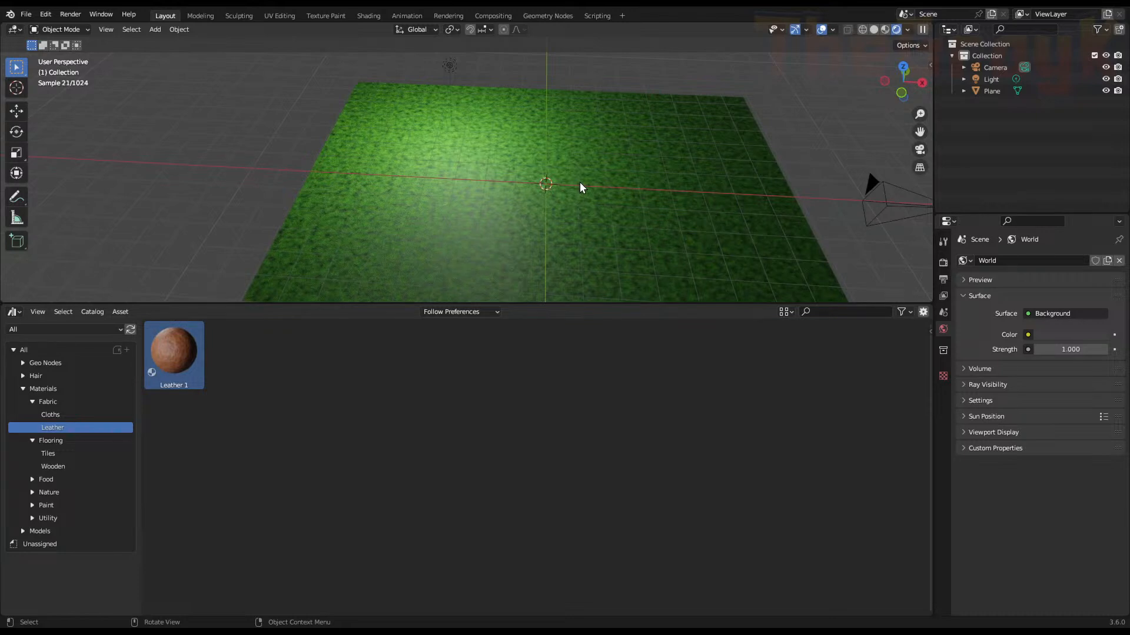
Start a new General file without saving the current one and delete the default cube
middle_drag(565, 202, 506, 204)
click(26, 13)
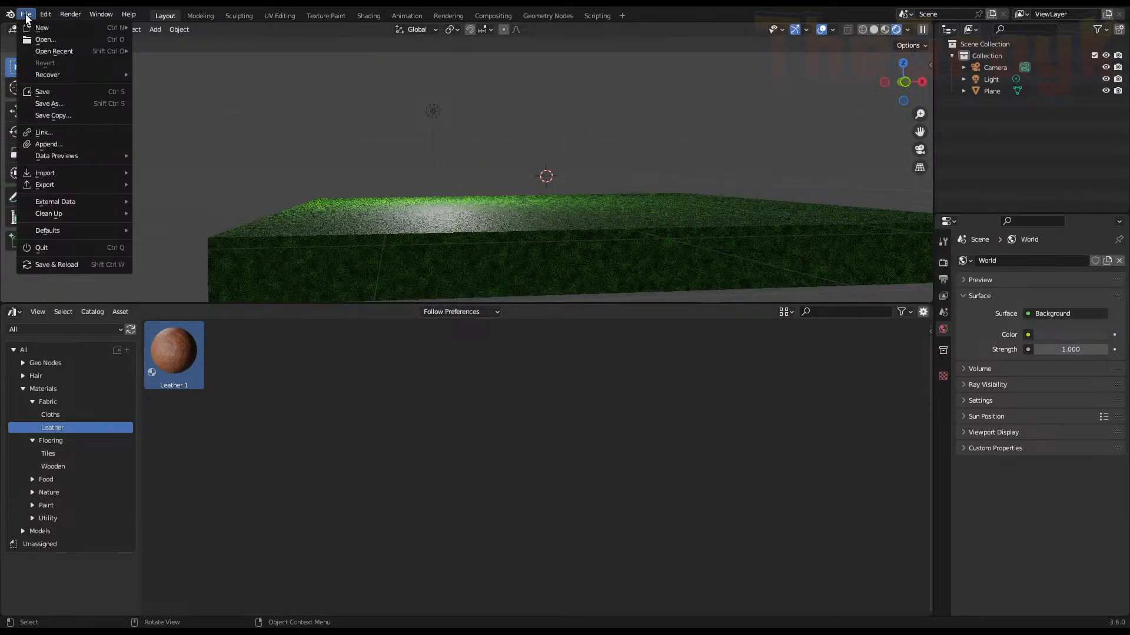
mouse_move(37, 28)
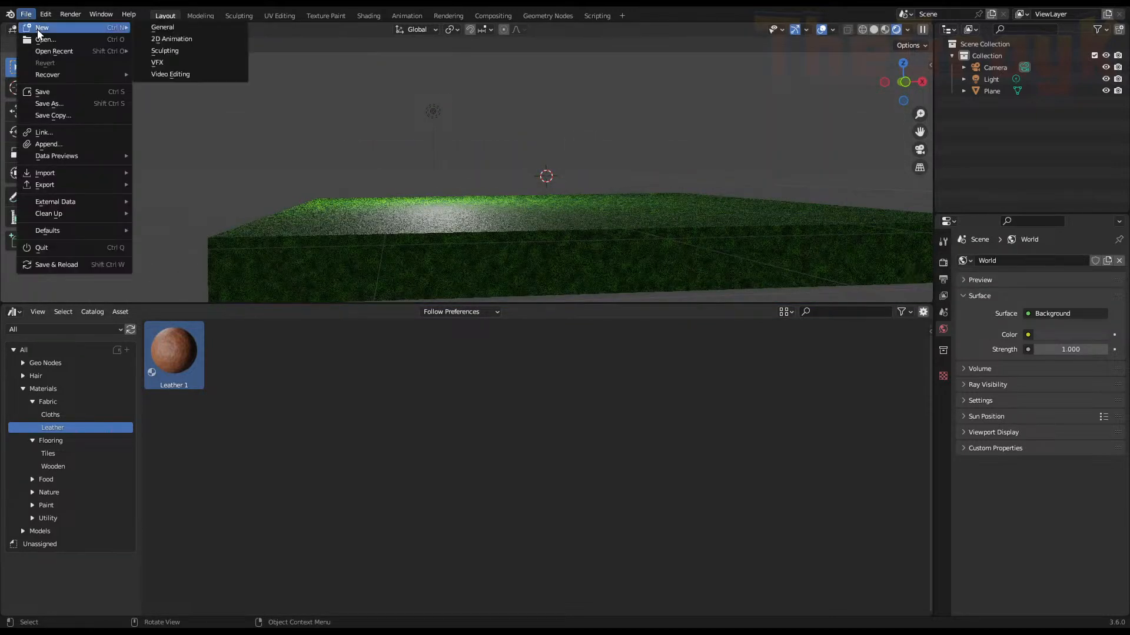
click(172, 27)
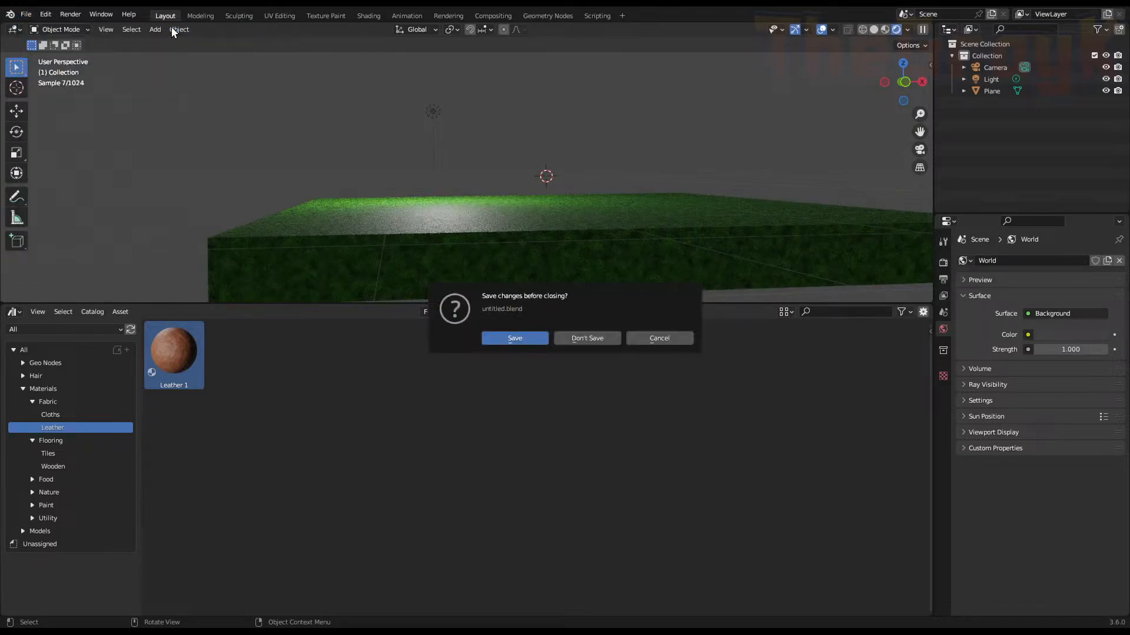
click(595, 337)
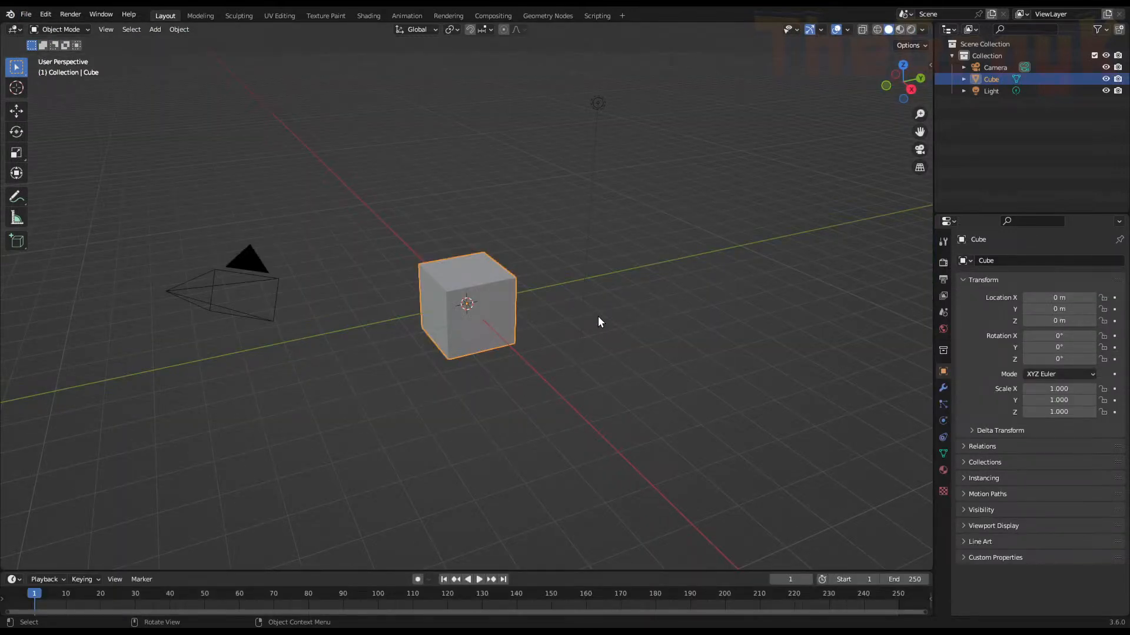
key(x)
click(482, 315)
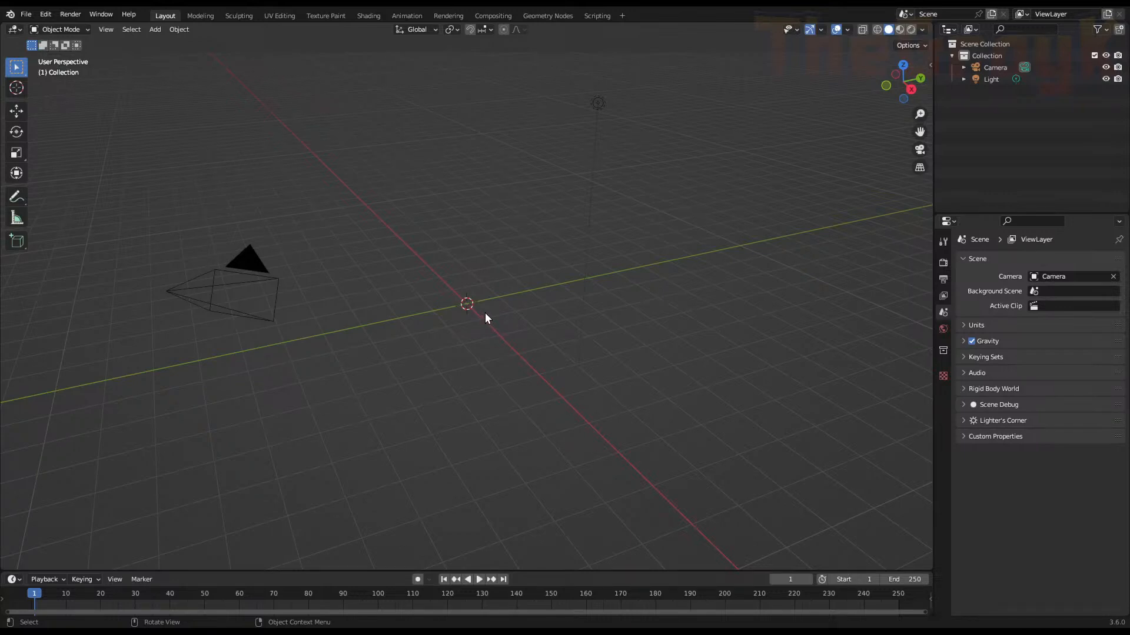
key(shift)
key(shift+a)
mouse_move(468, 287)
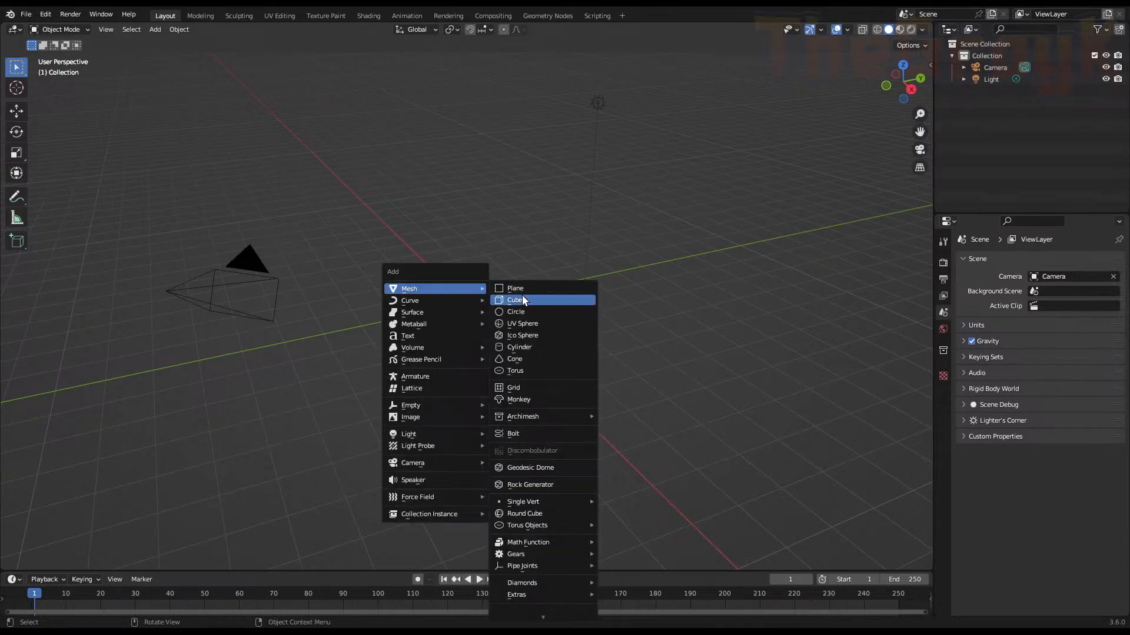
click(521, 298)
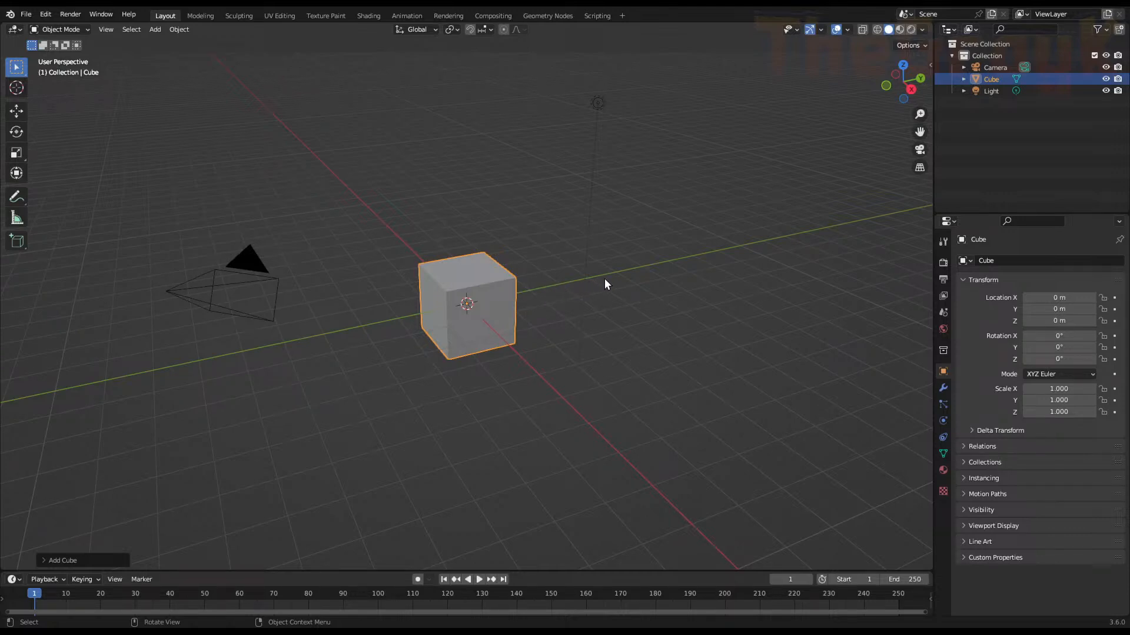
key(s)
key(z)
click(509, 299)
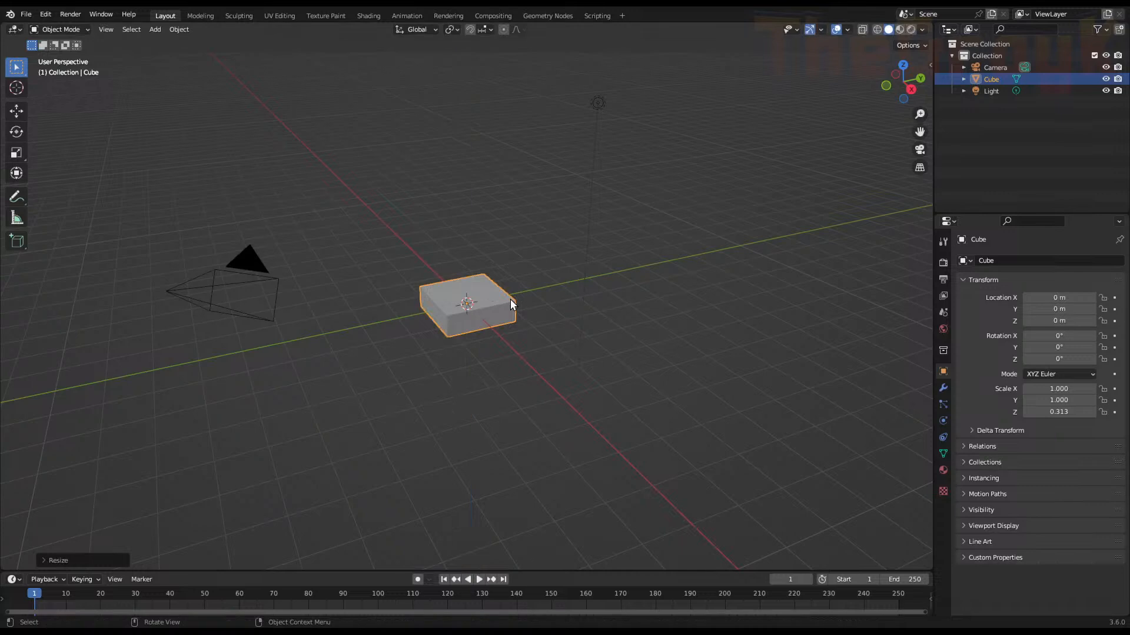
key(x)
click(510, 299)
Add a plane at the world origin and enter Edit Mode on it
key(shift+a)
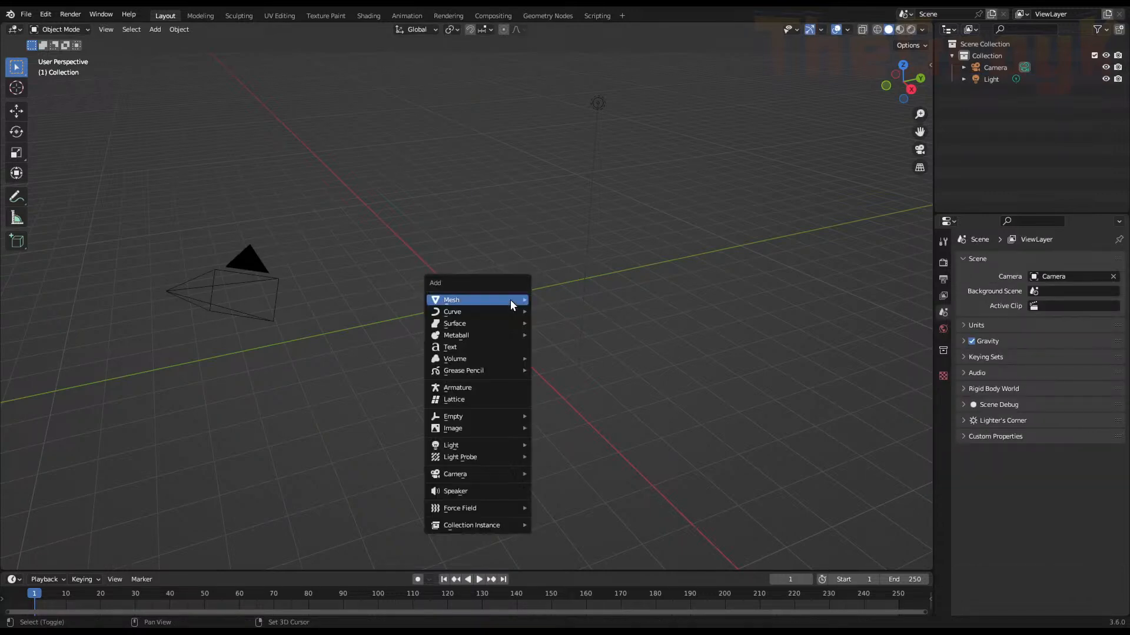
click(540, 299)
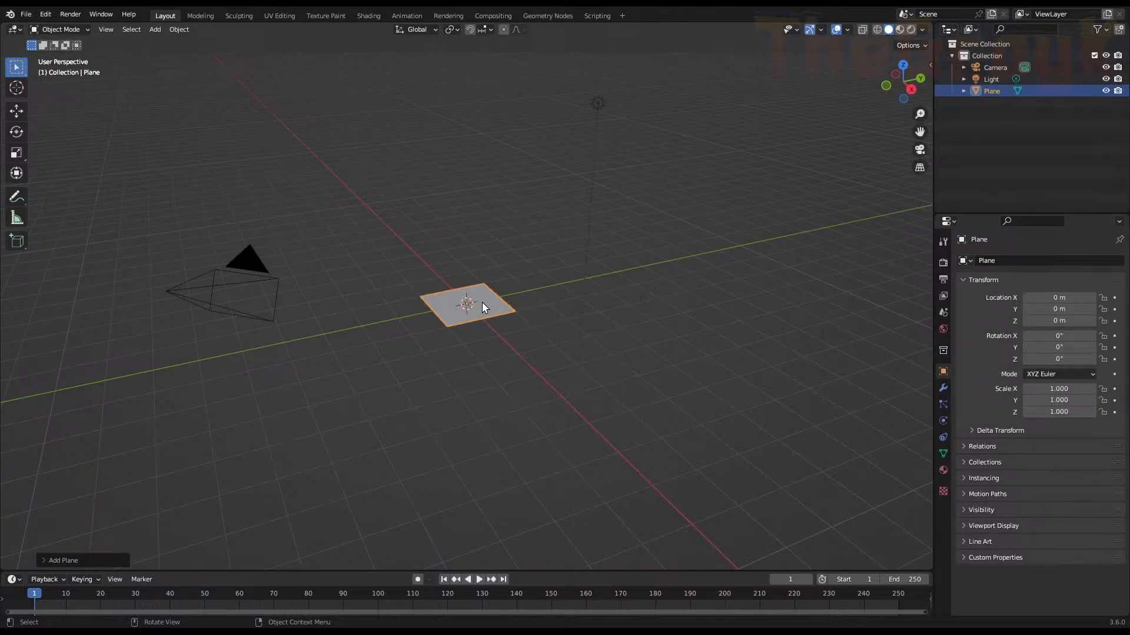
scroll(482, 305, up, 3)
middle_drag(485, 305, 617, 338)
key(Tab)
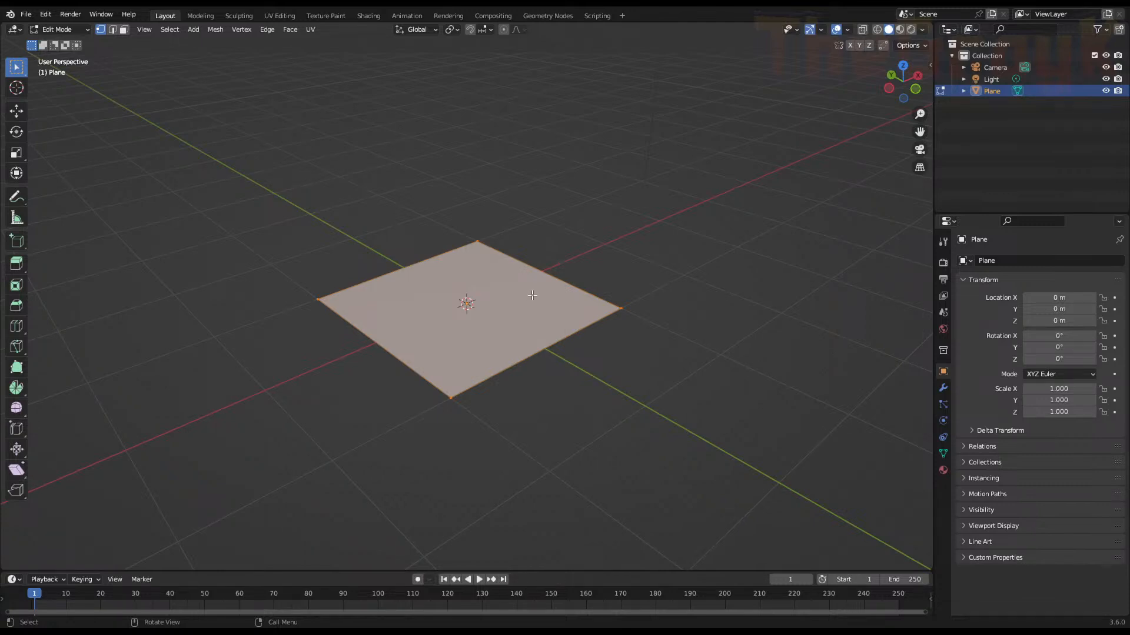
Delete all of the plane's vertices and add a fresh plane mesh inside the same object
key(x)
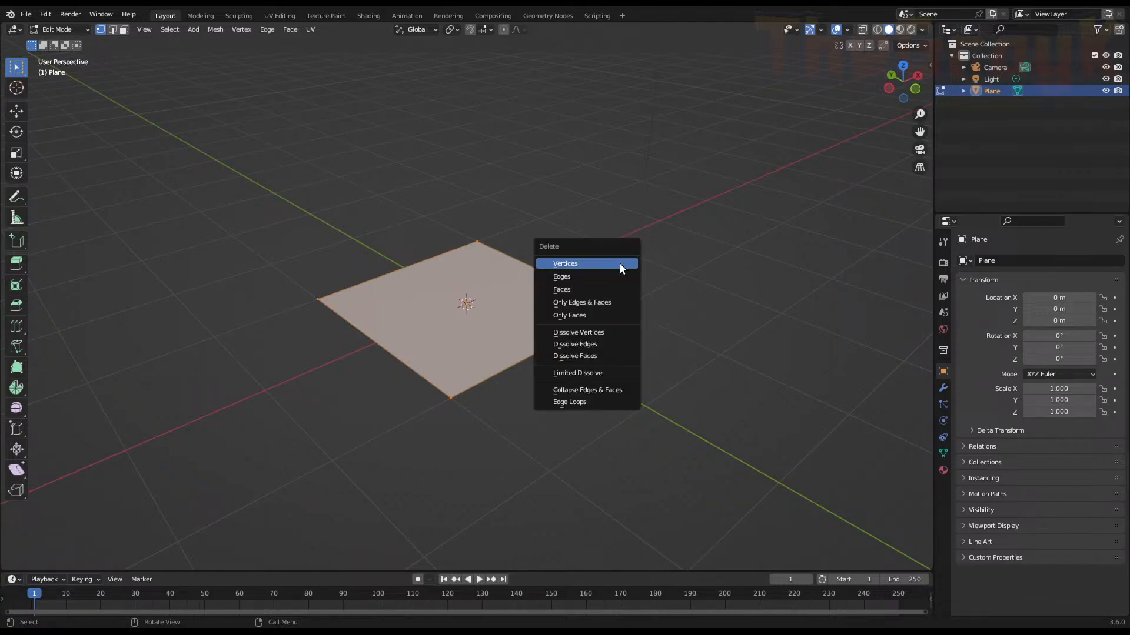
click(620, 265)
key(shift+a)
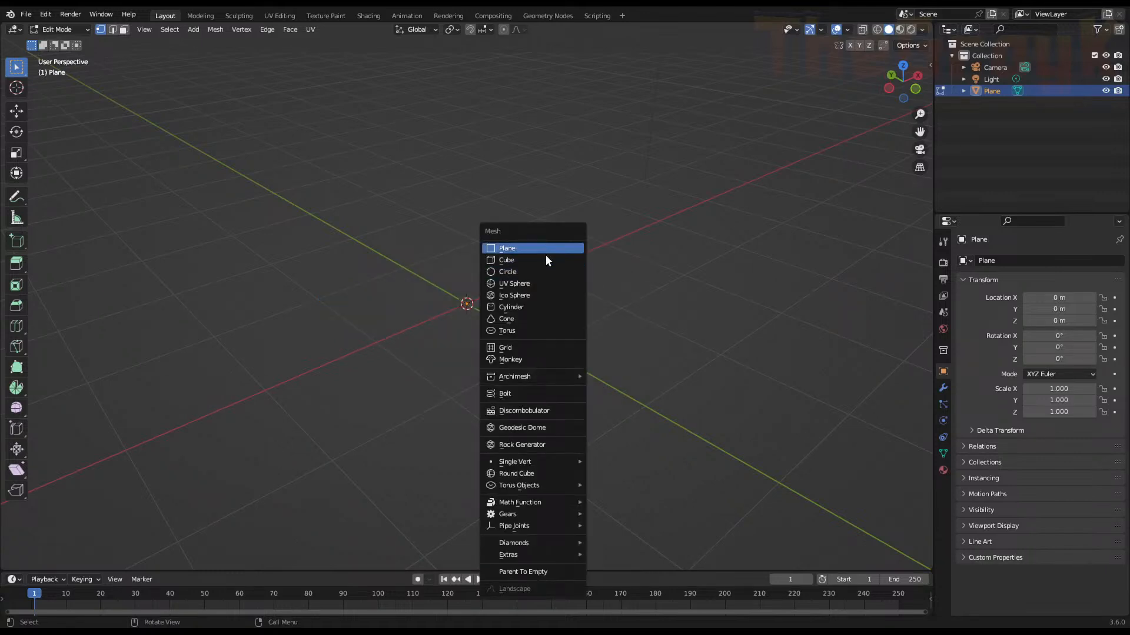
key(shift+a)
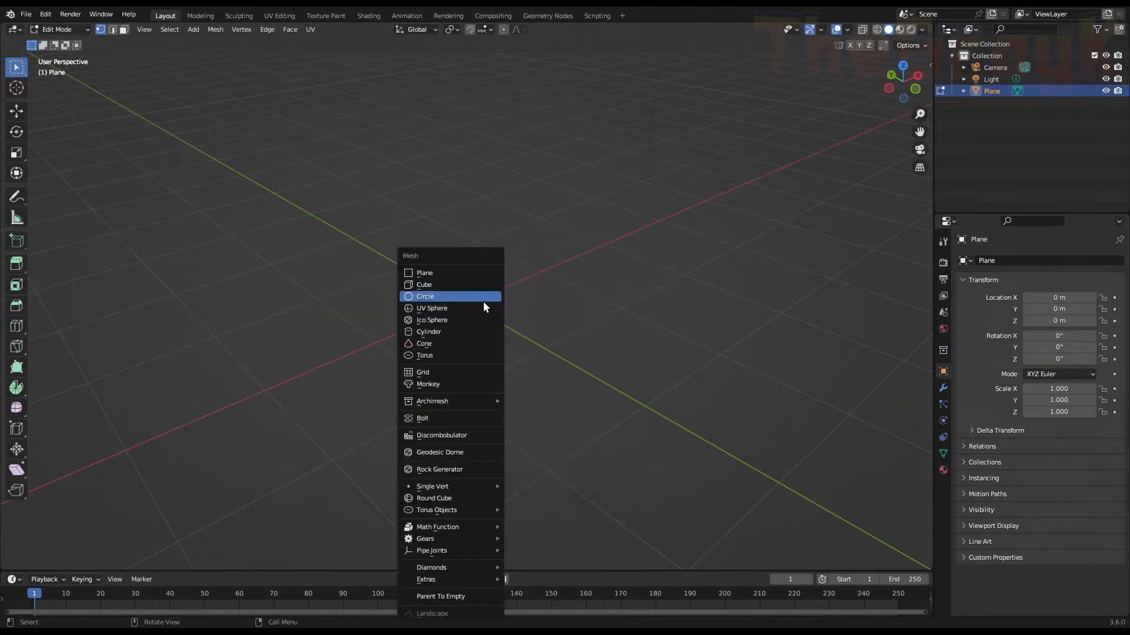
click(470, 273)
Narrow the plane along X into a strip and move it along Y until its near end sits at the origin
key(s)
key(x)
click(517, 334)
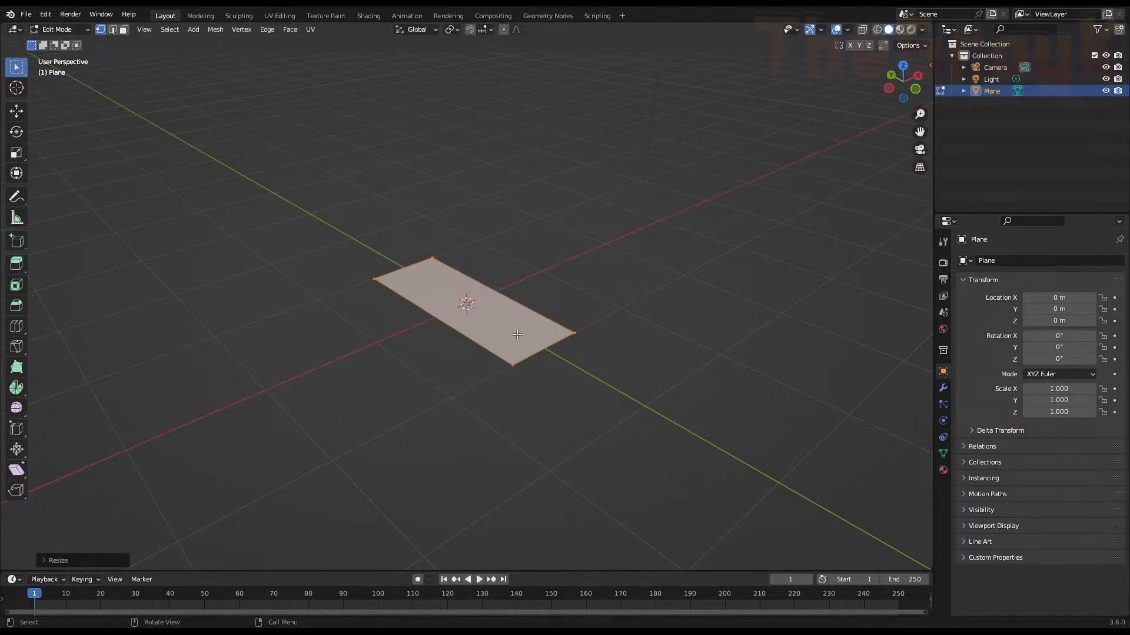
key(g)
key(y)
click(509, 350)
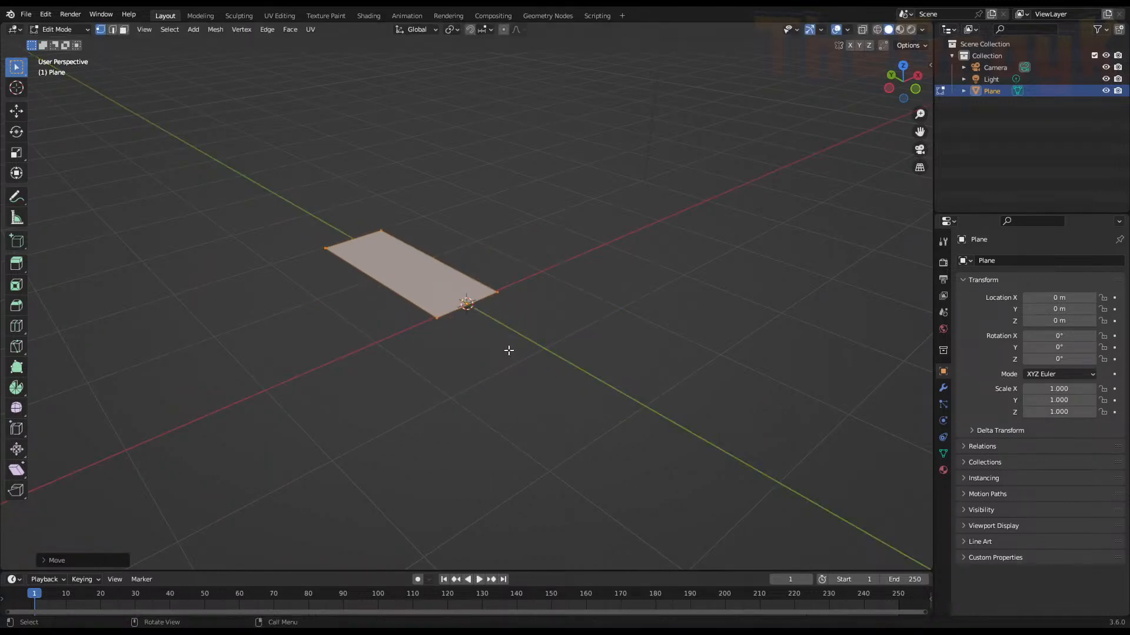
Scale the strip's end edge at the origin down to about 0.4 of its width
click(504, 291)
shift+click(450, 327)
key(s)
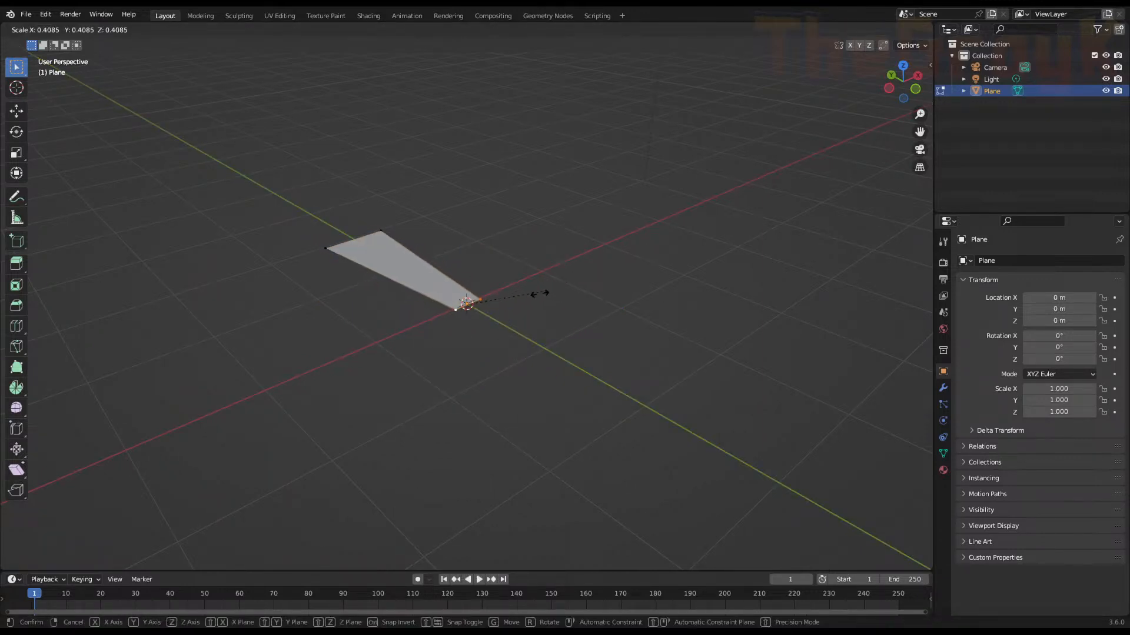
click(533, 295)
Scale the strip's far end edge down repeatedly until it tapers almost to a point
click(388, 235)
shift+click(331, 250)
key(s)
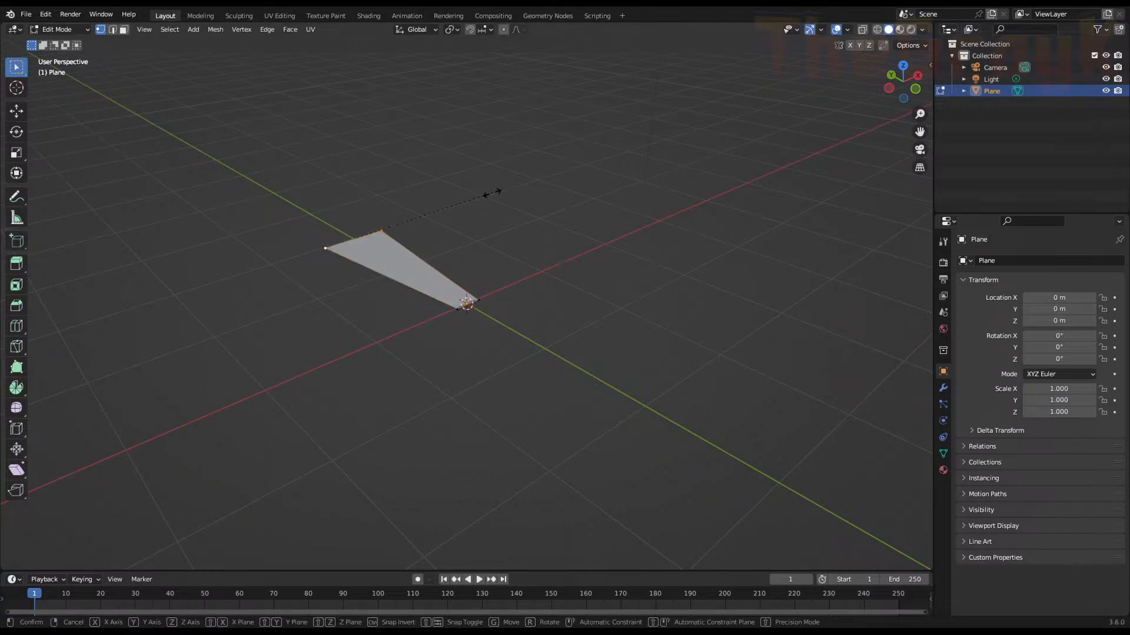
click(359, 228)
key(s)
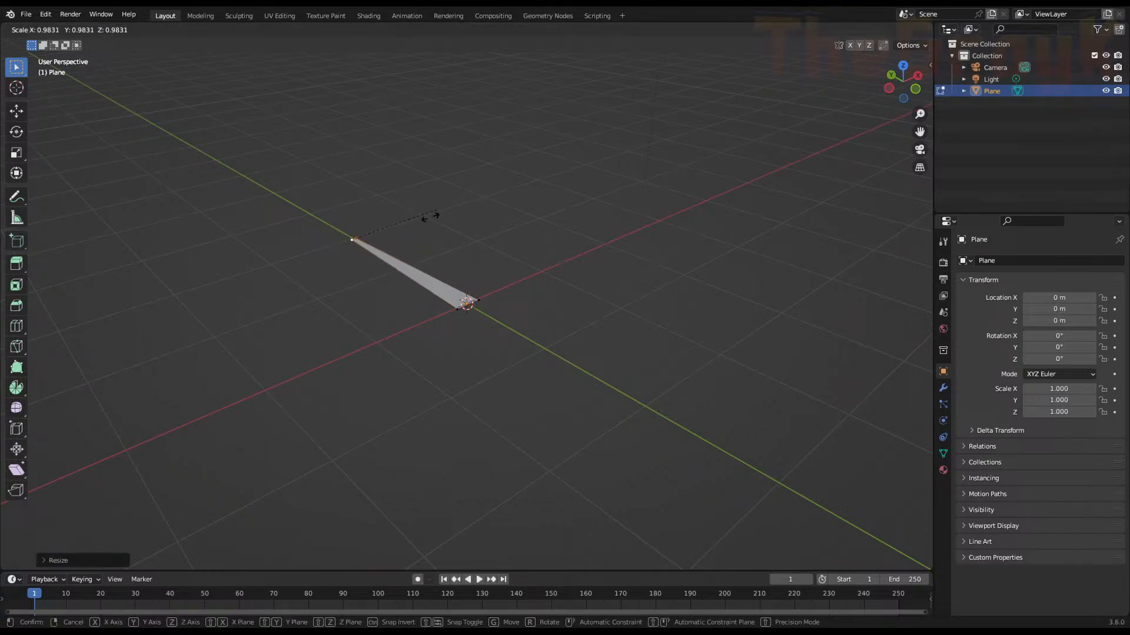
click(416, 232)
scroll(422, 252, up, 1)
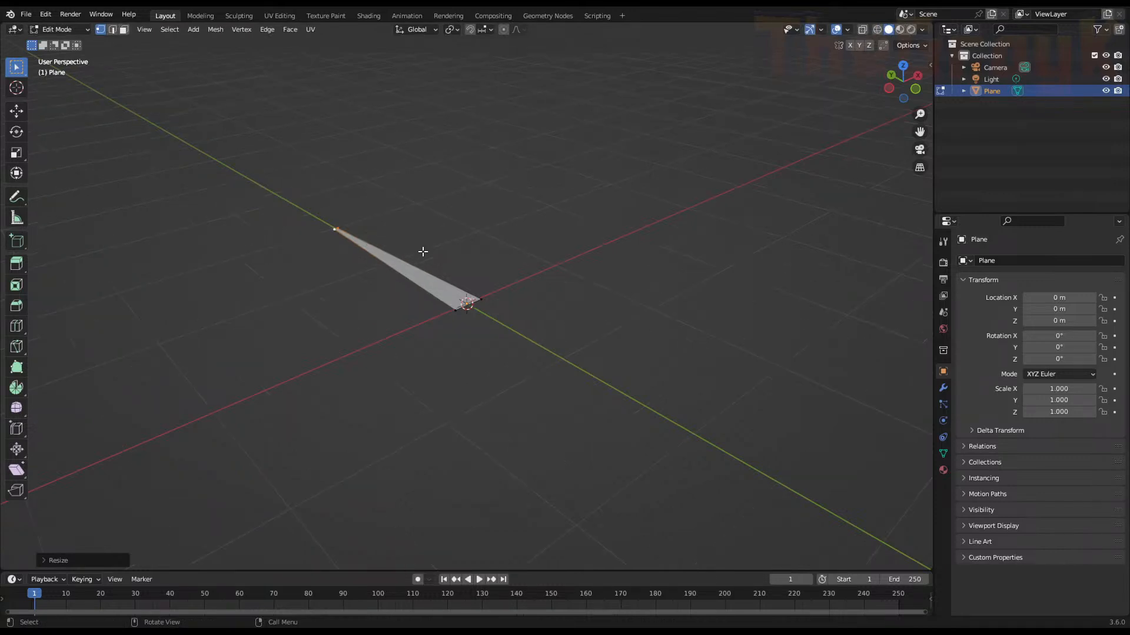
middle_drag(422, 251, 499, 272)
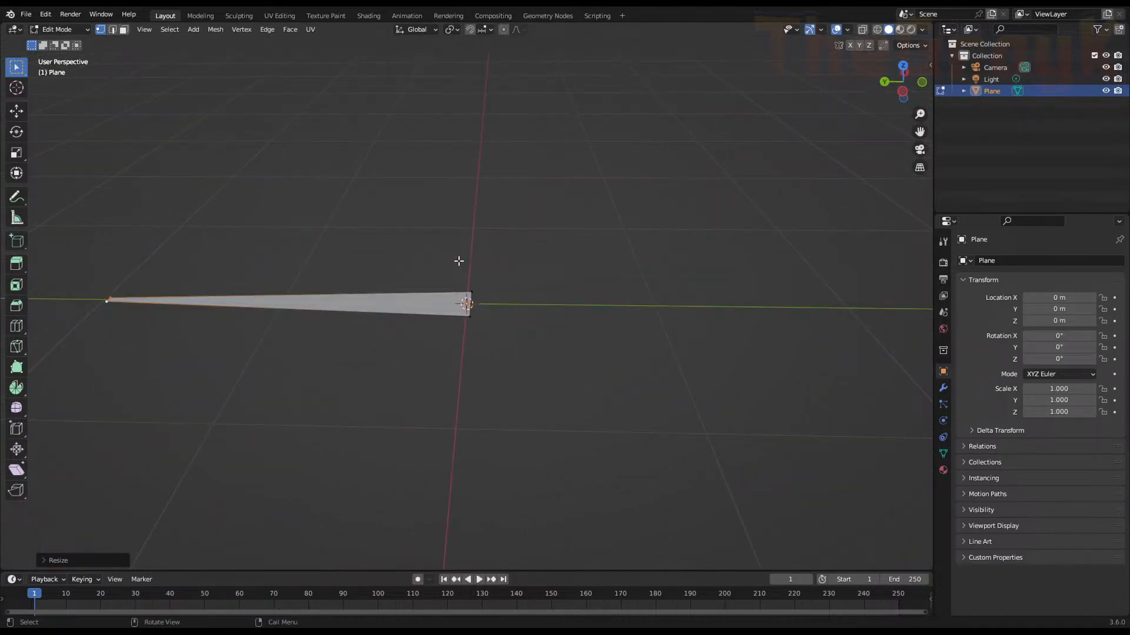
click(83, 311)
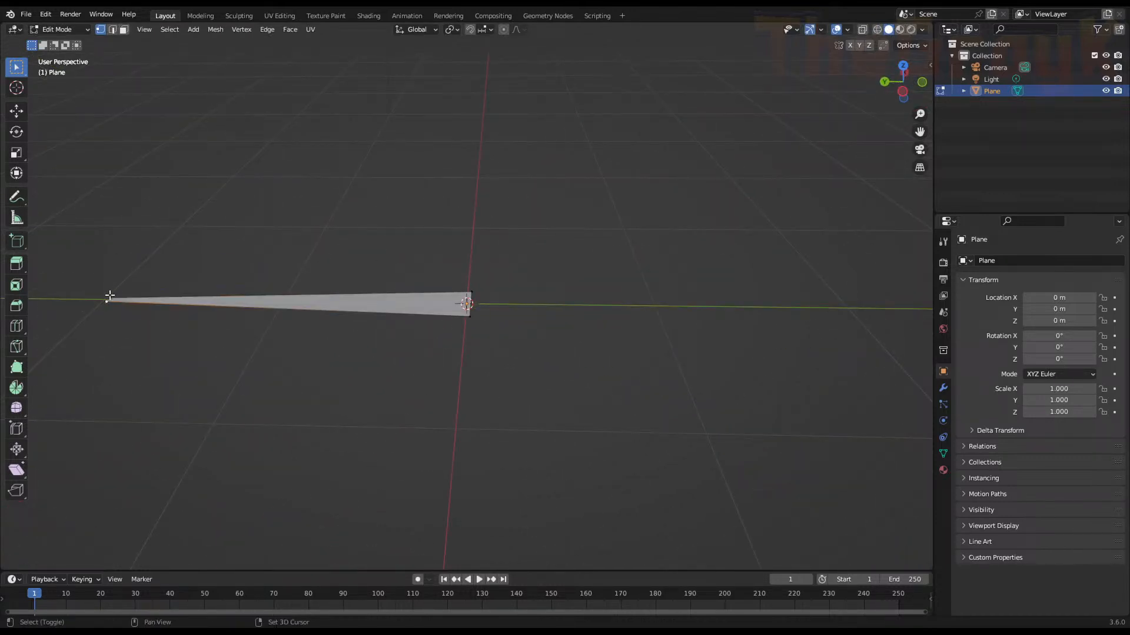
key(s)
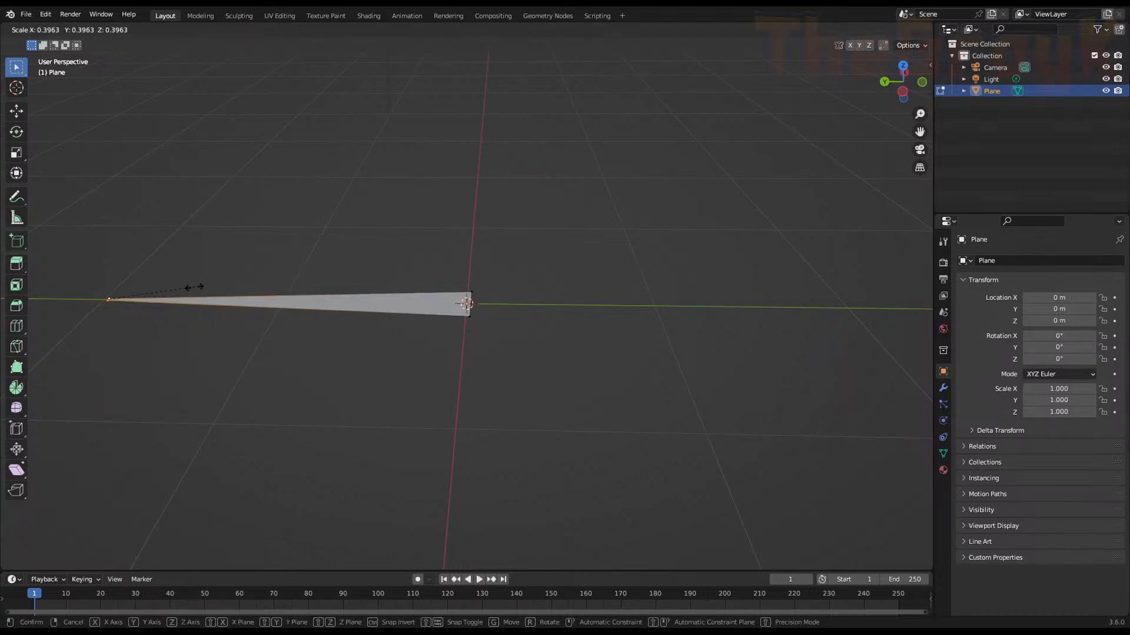
click(194, 287)
Add three evenly spaced loop cuts across the length of the tapered strip
key(ctrl+r)
scroll(363, 302, up, 2)
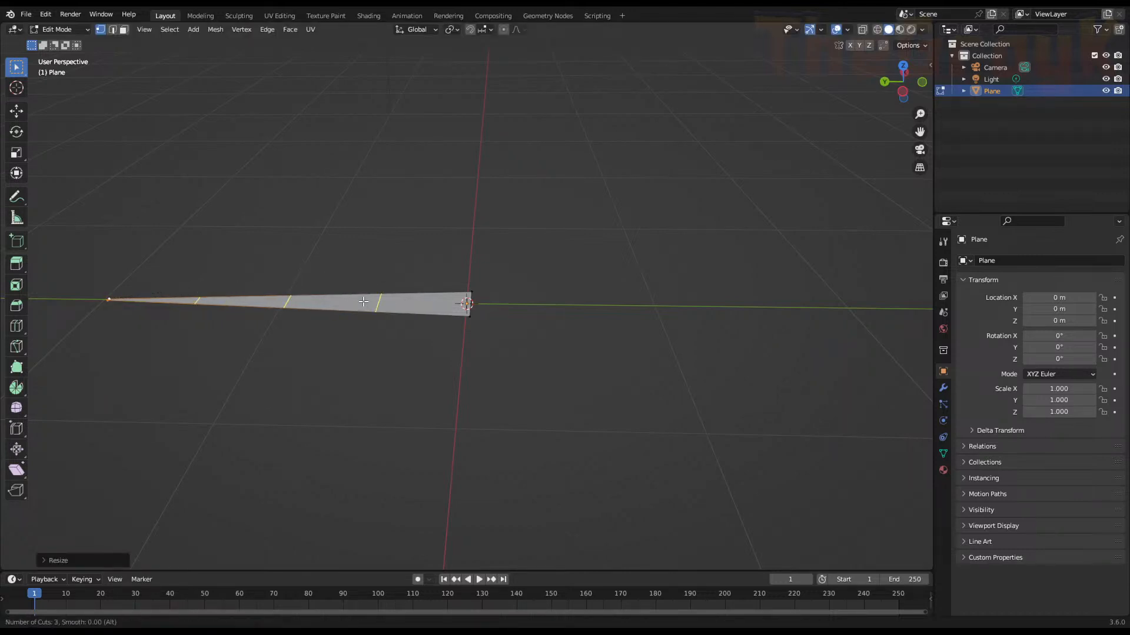
click(363, 302)
right_click(363, 301)
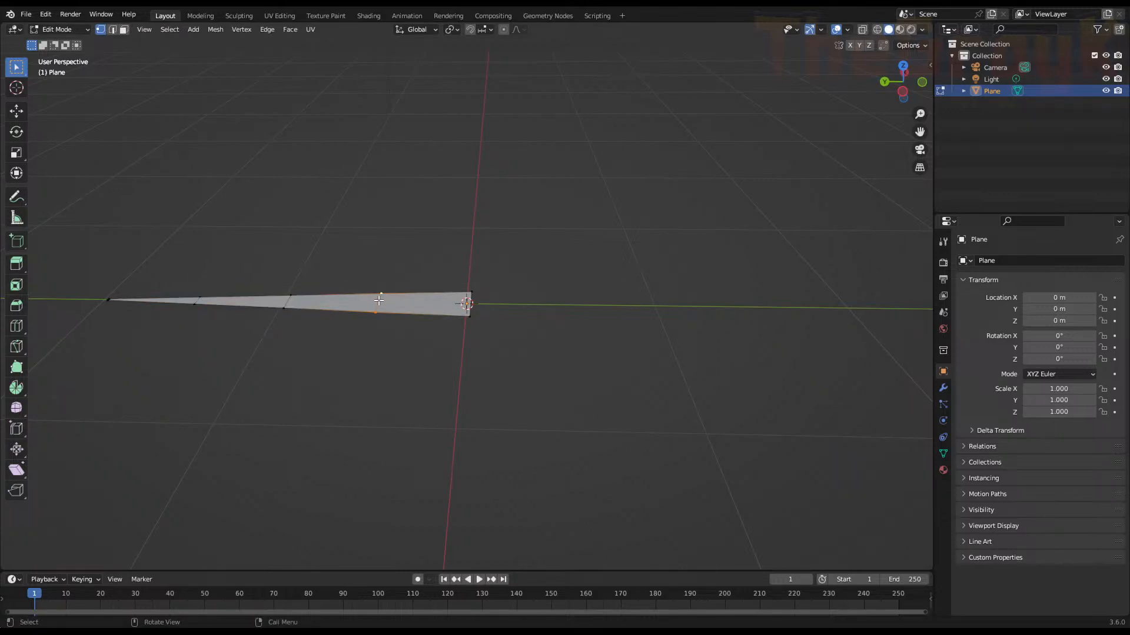
Raise the three cross loops along Z, from the origin side toward the tip, to bend the strip into an arch
key(g)
key(z)
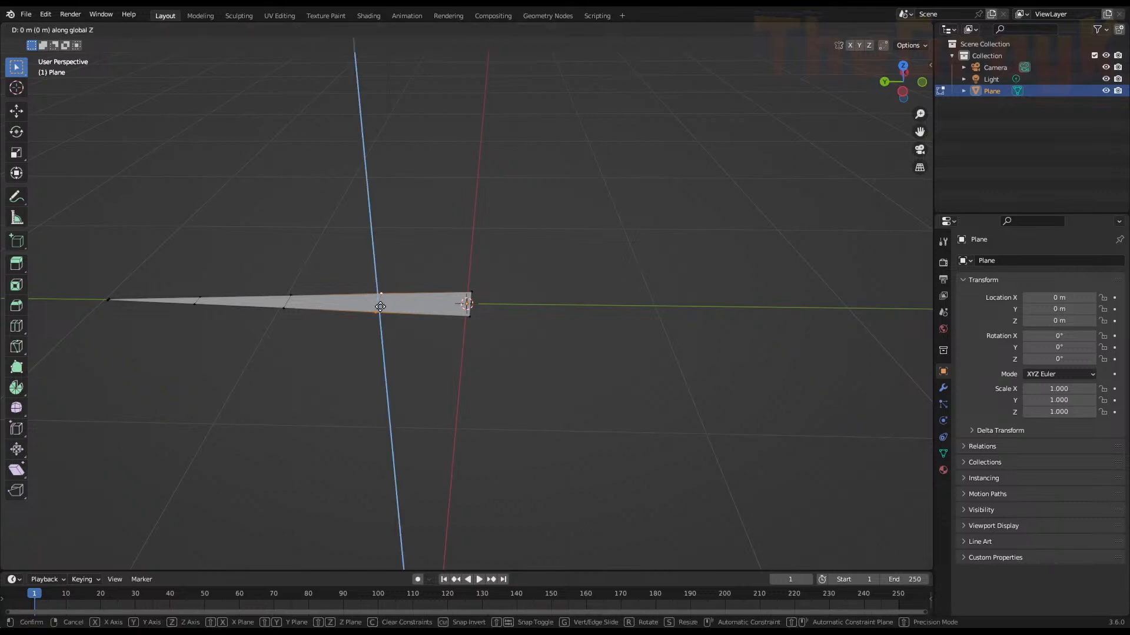
click(354, 189)
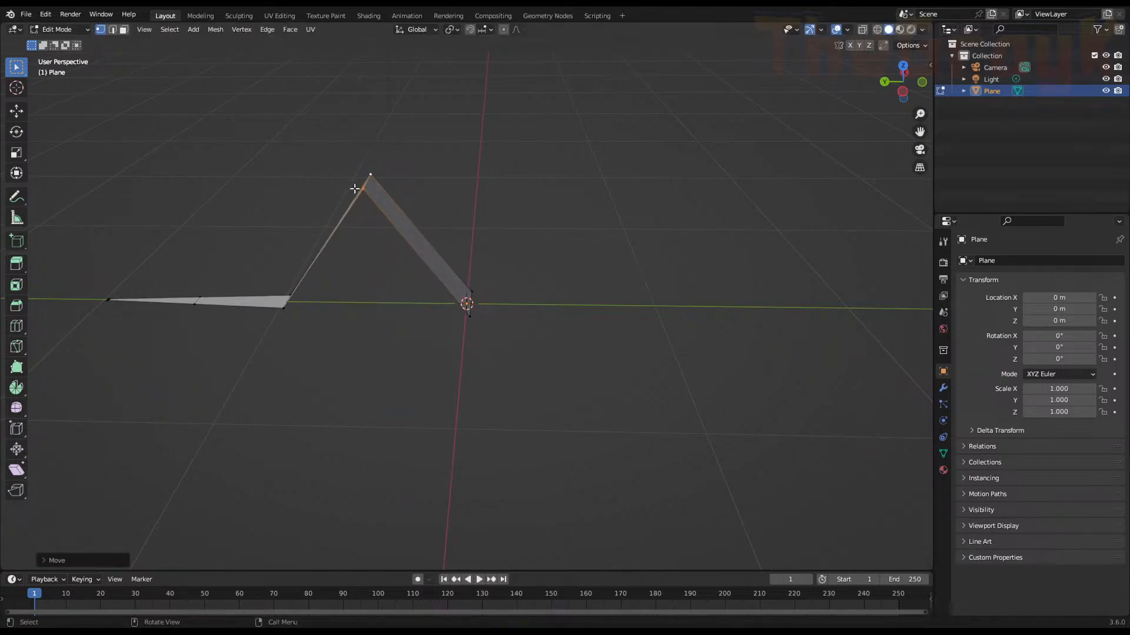
middle_drag(309, 289, 336, 315)
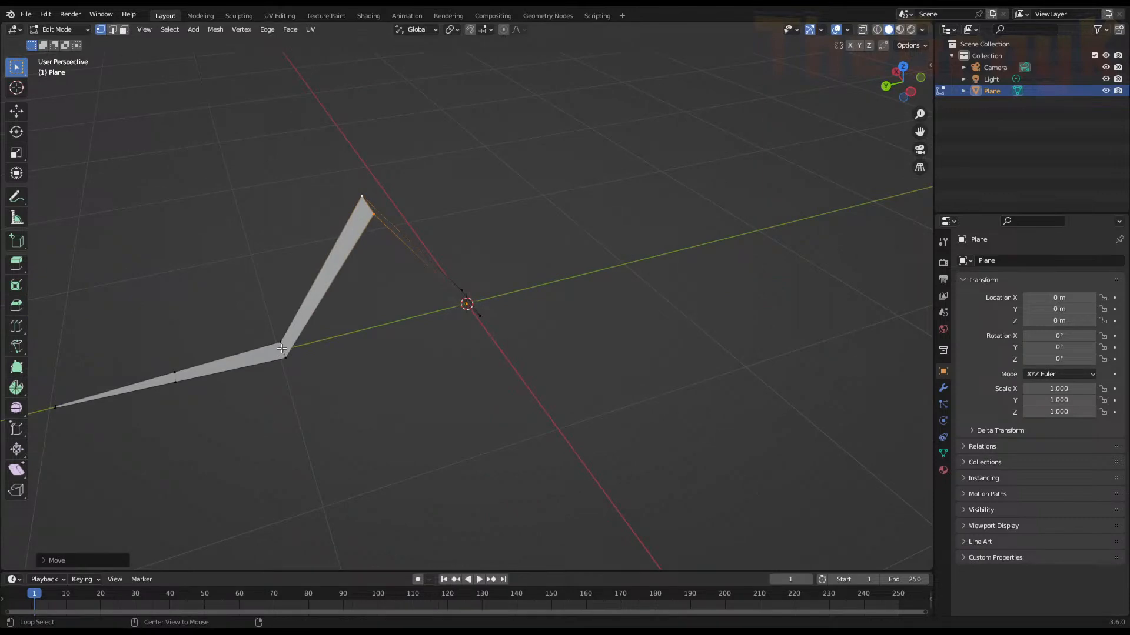
click(282, 349)
key(g)
key(z)
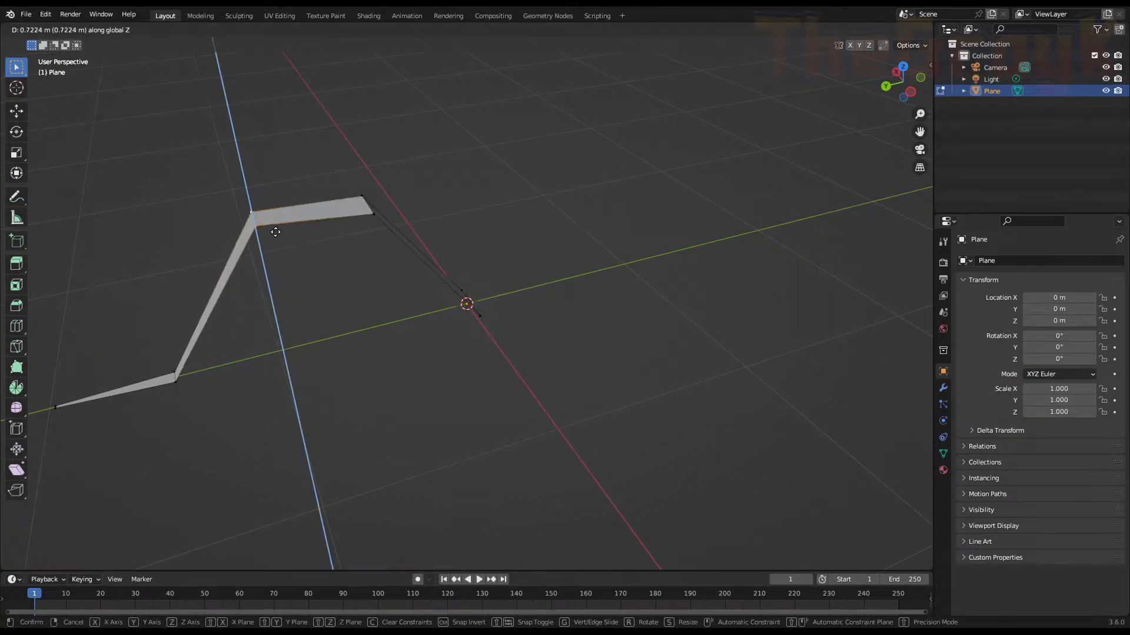
click(237, 252)
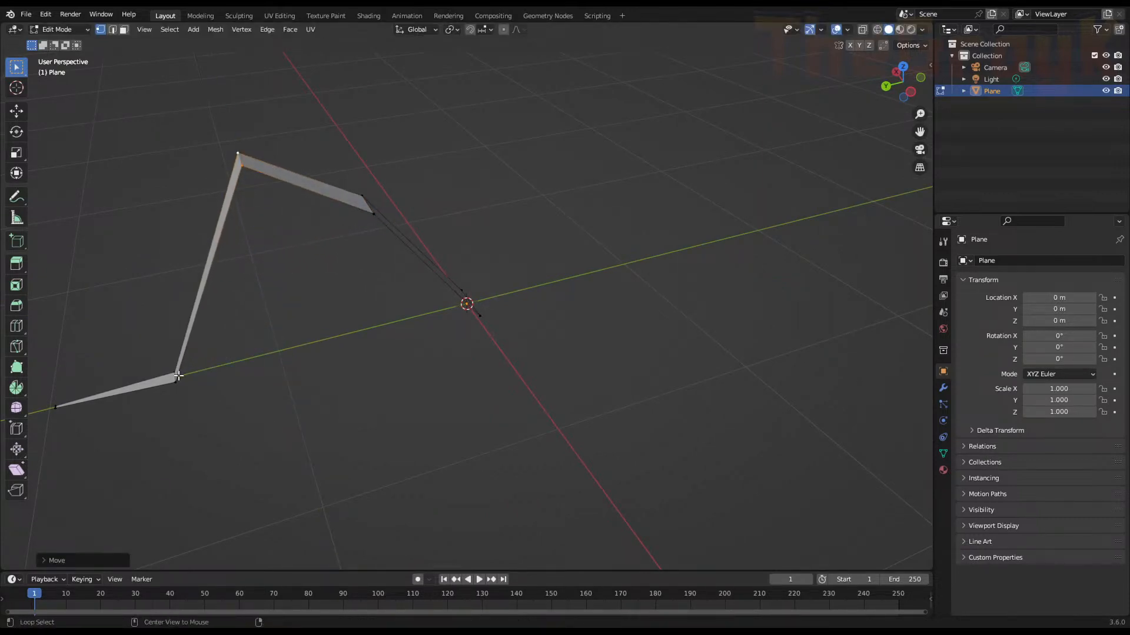
click(177, 375)
key(g)
key(z)
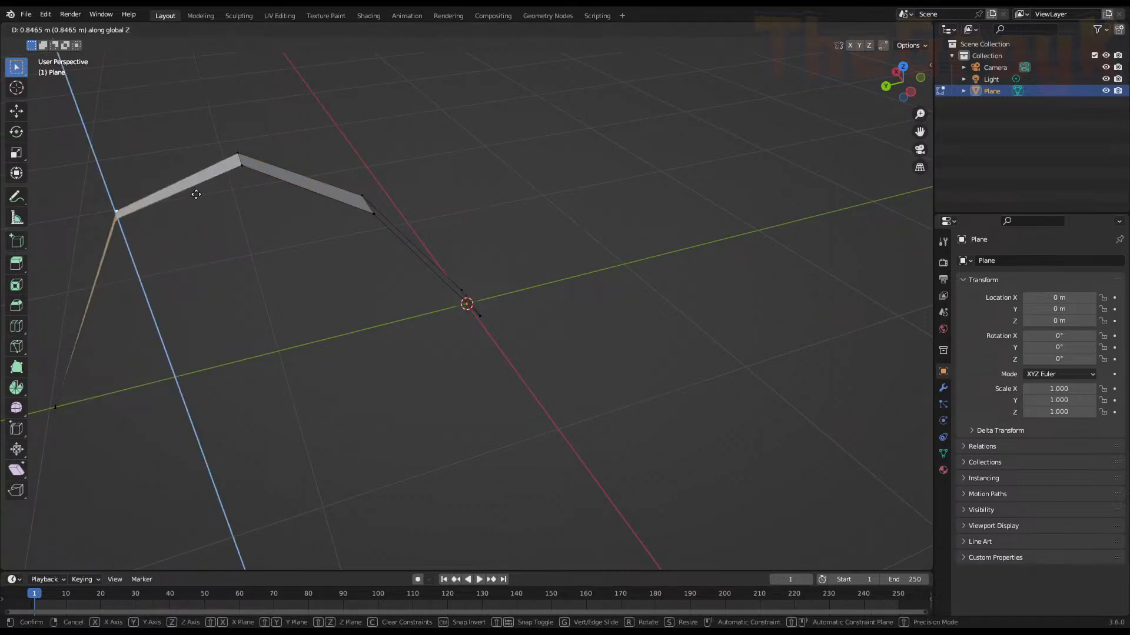
click(196, 189)
Slide the tip edge up toward its neighbouring loop to shorten the last segment, and narrow it along X to a point
middle_drag(177, 264, 243, 286)
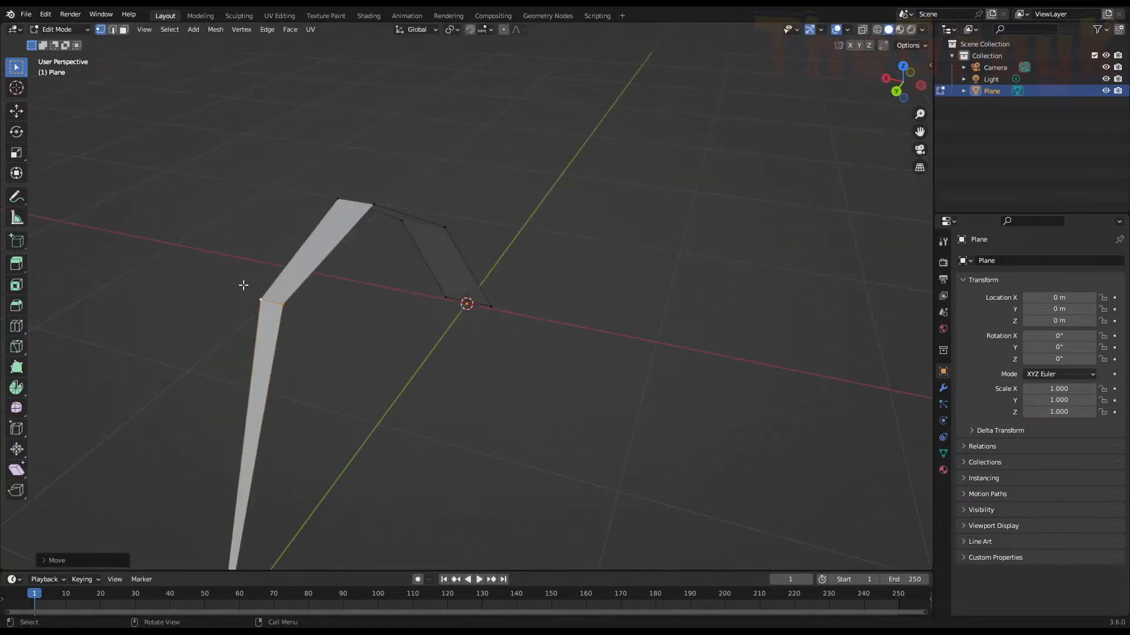
scroll(244, 285, down, 5)
click(373, 404)
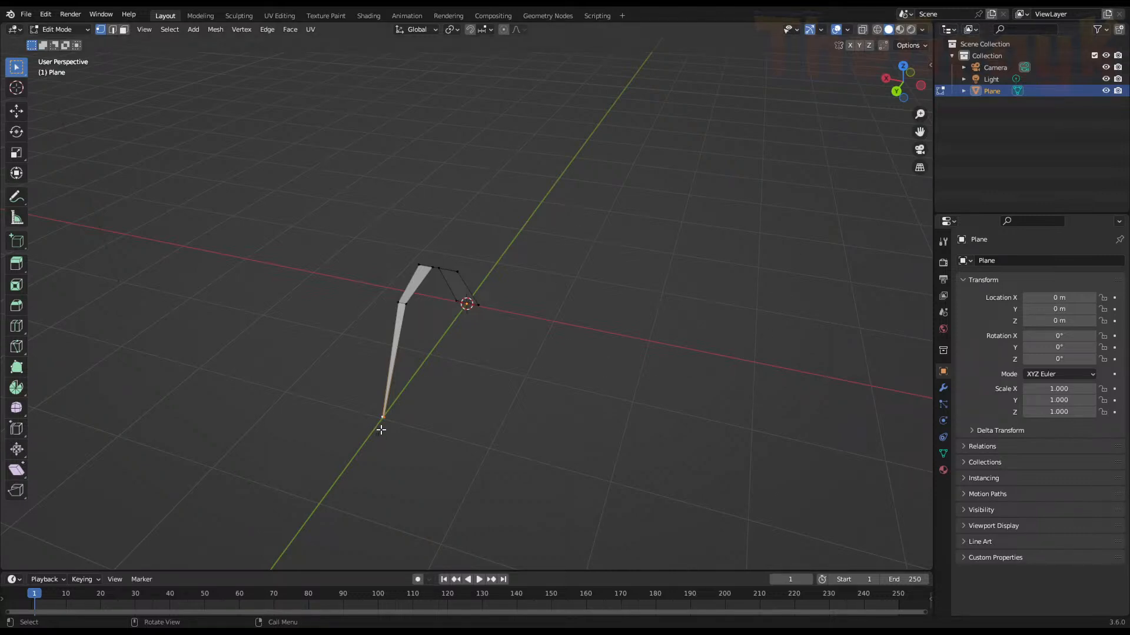
key(g)
key(g)
click(391, 385)
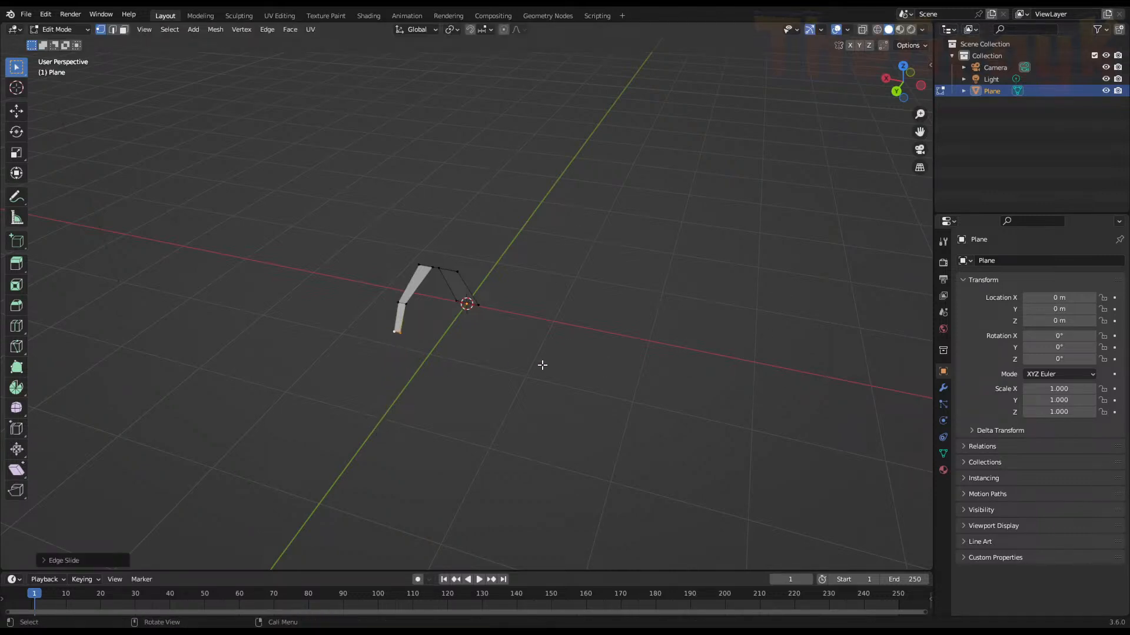
key(s)
key(x)
click(455, 361)
Slide the loop nearest the tip slightly up toward the top of the arch
click(405, 298)
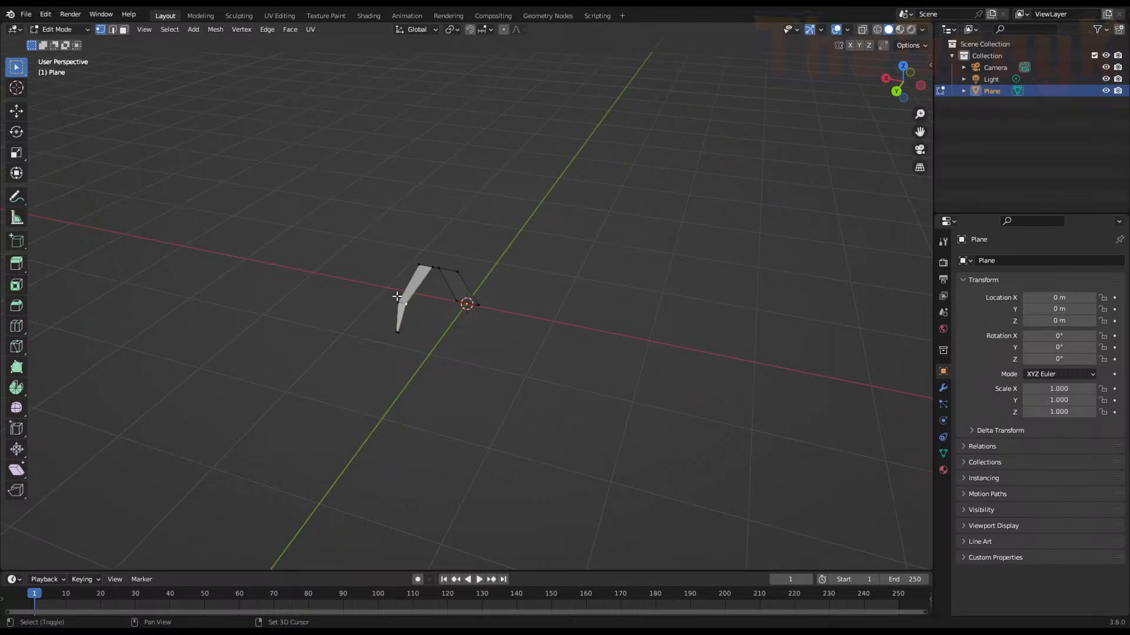
key(g)
key(g)
click(407, 281)
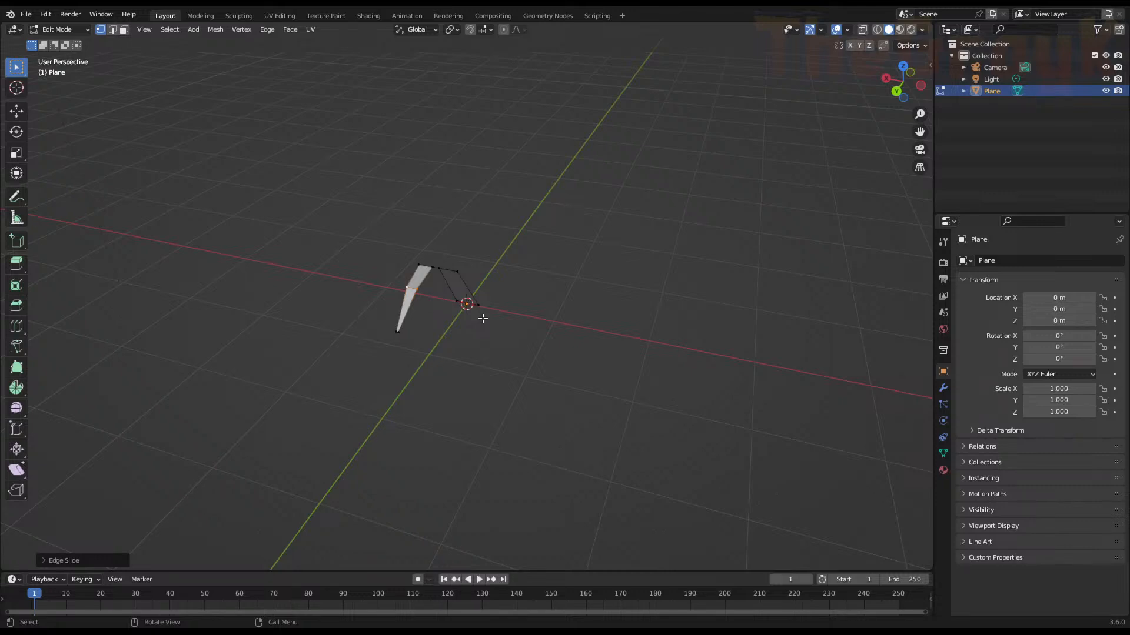
Slide the base edge slightly up the strip and scale it to about 0.7 of its width
key(g)
key(g)
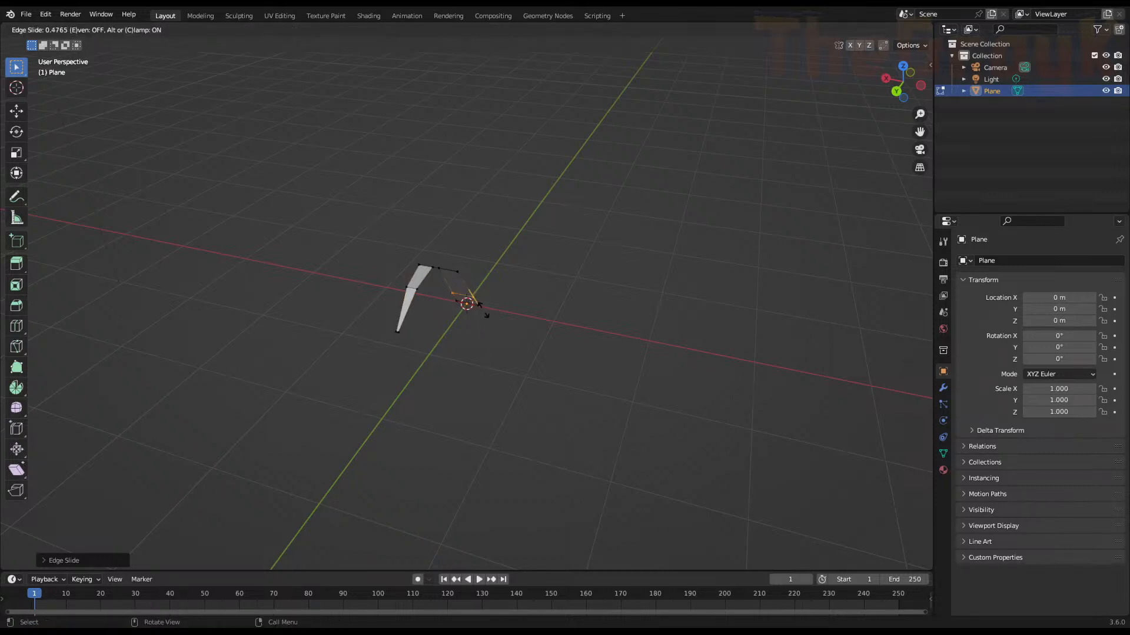
click(481, 310)
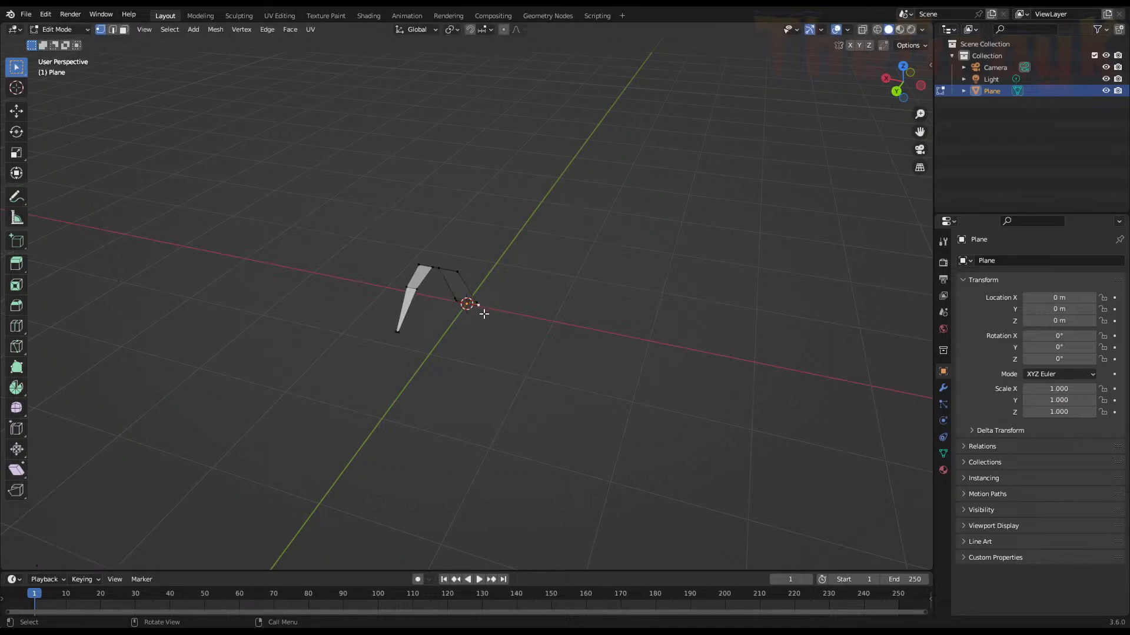
key(s)
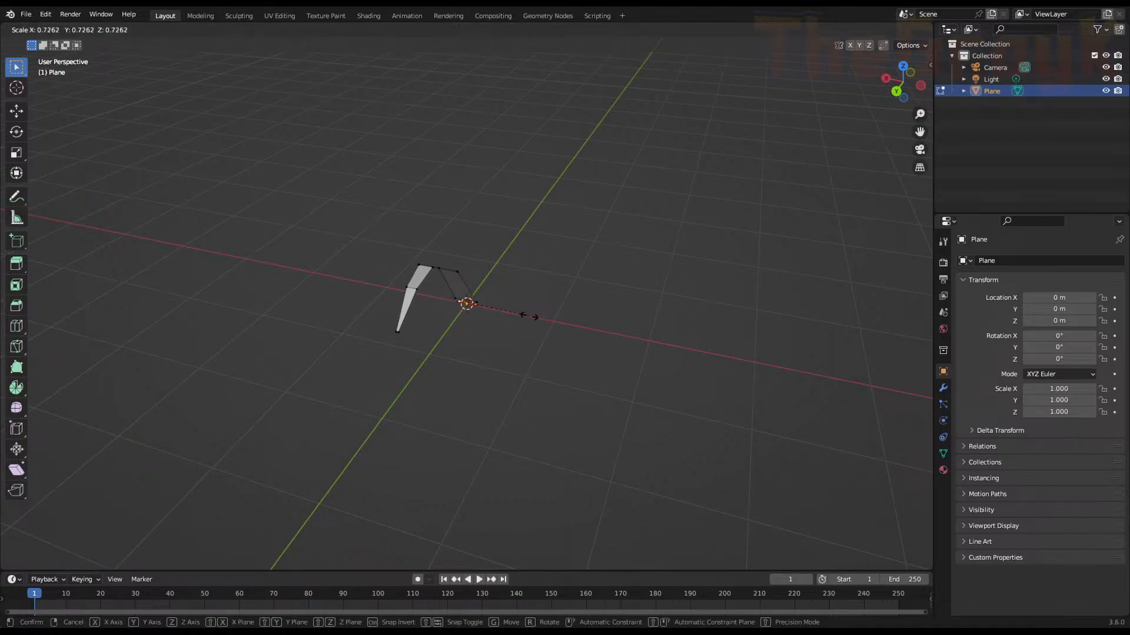
click(517, 315)
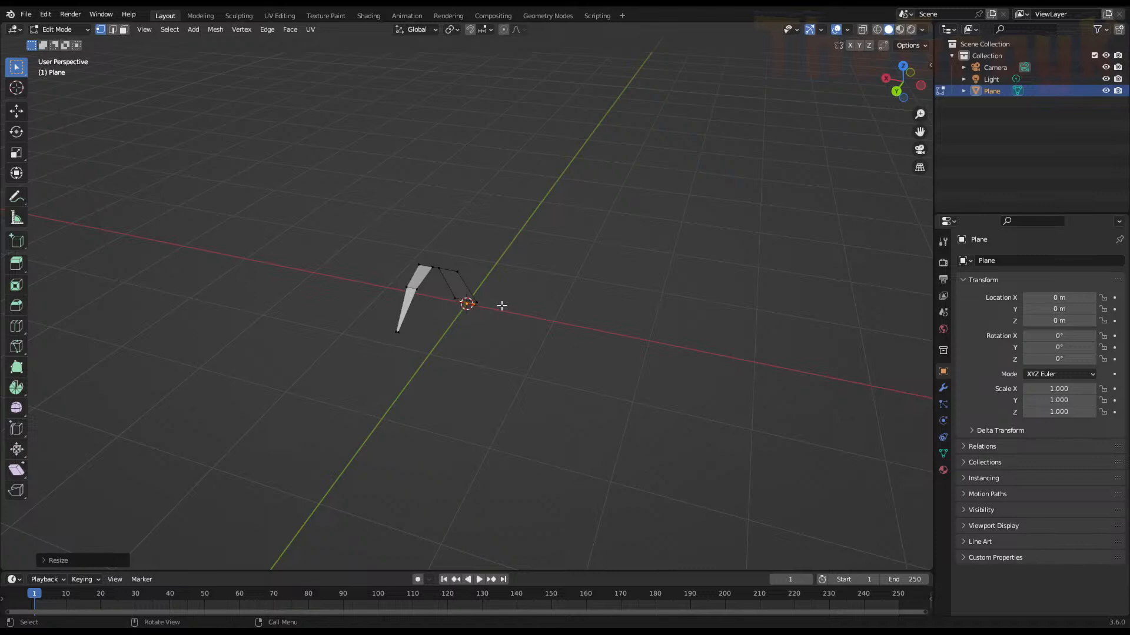
Add one centred loop cut running lengthwise along the arched strip
middle_drag(500, 306, 585, 245)
key(ctrl+r)
click(447, 234)
right_click(446, 234)
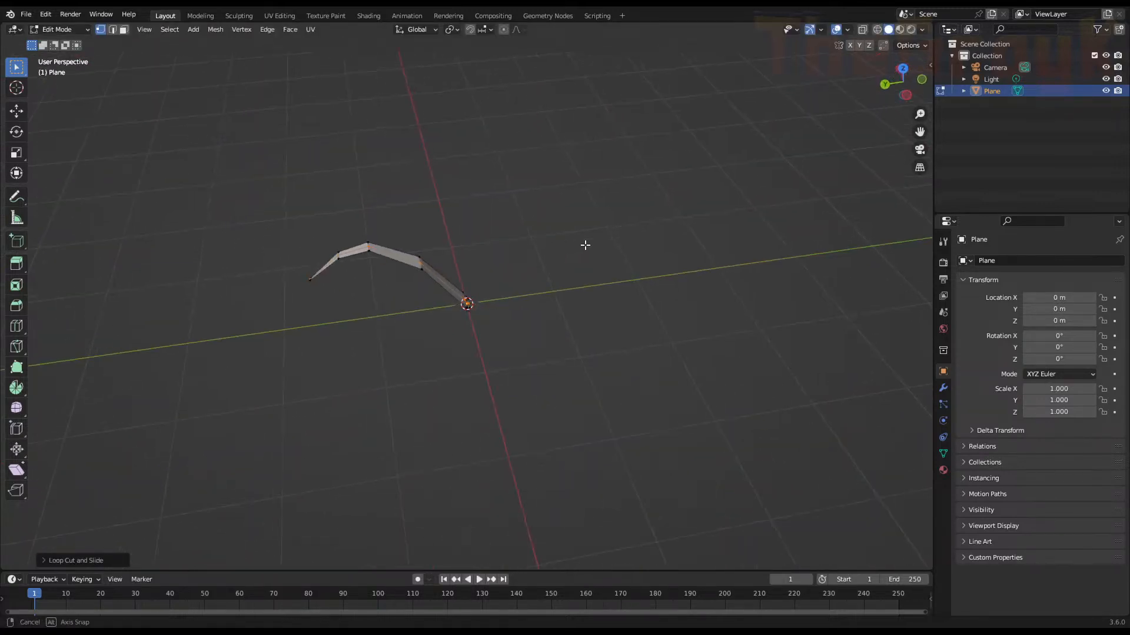
Move the centre vertex of the bend nearest the origin about 0.045 m along Y to crease the strip
scroll(517, 274, up, 5)
shift+middle_drag(524, 270, 548, 336)
click(461, 298)
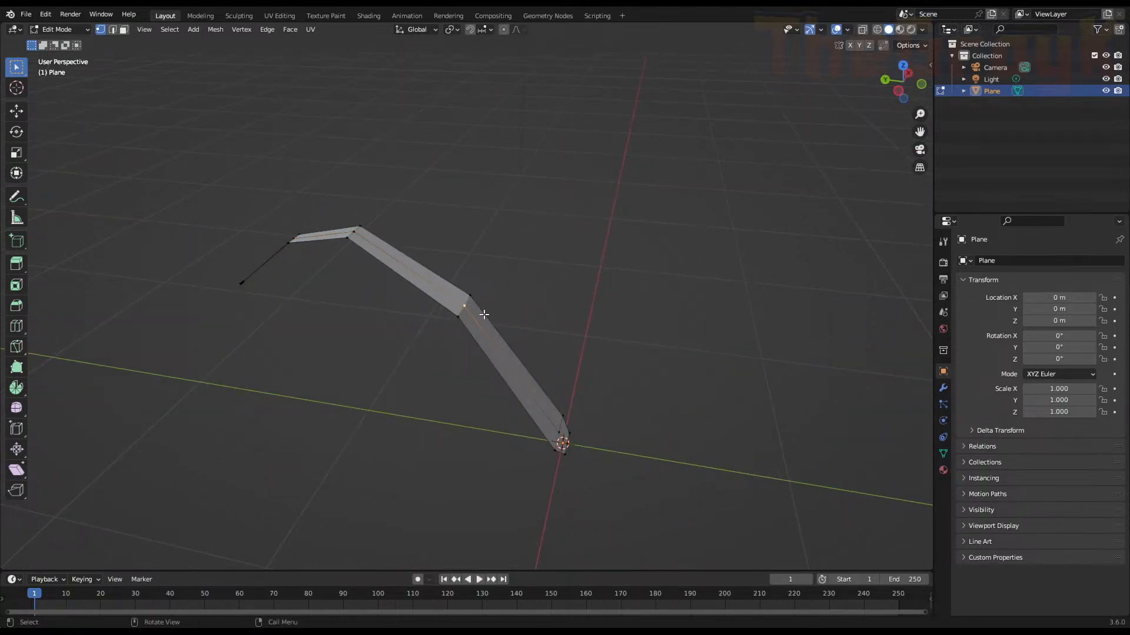
key(g)
key(x)
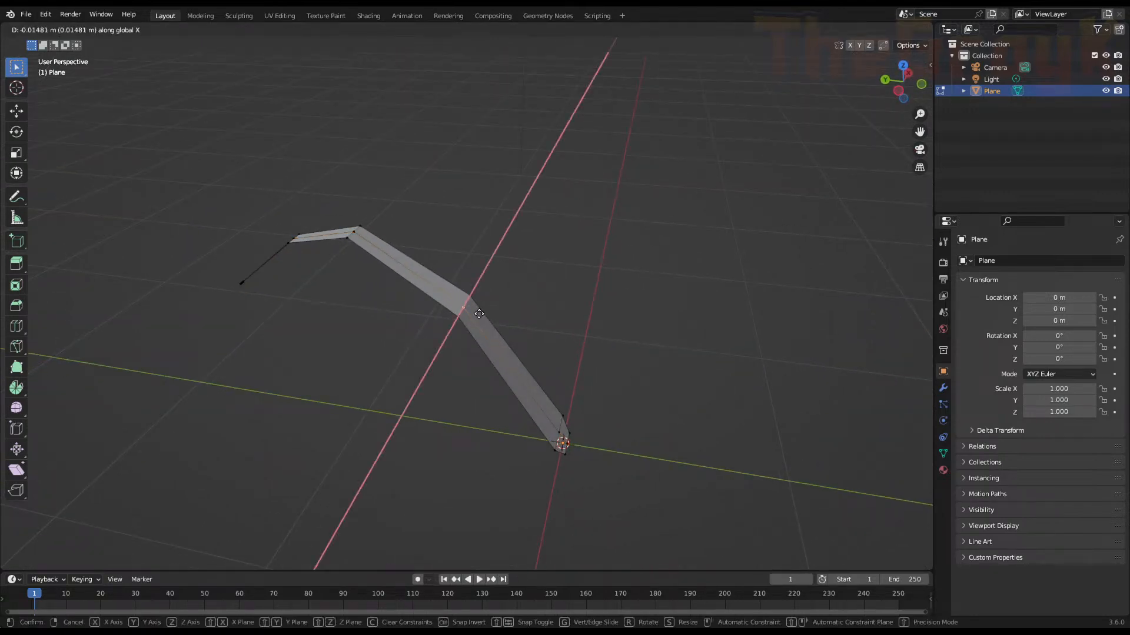
key(y)
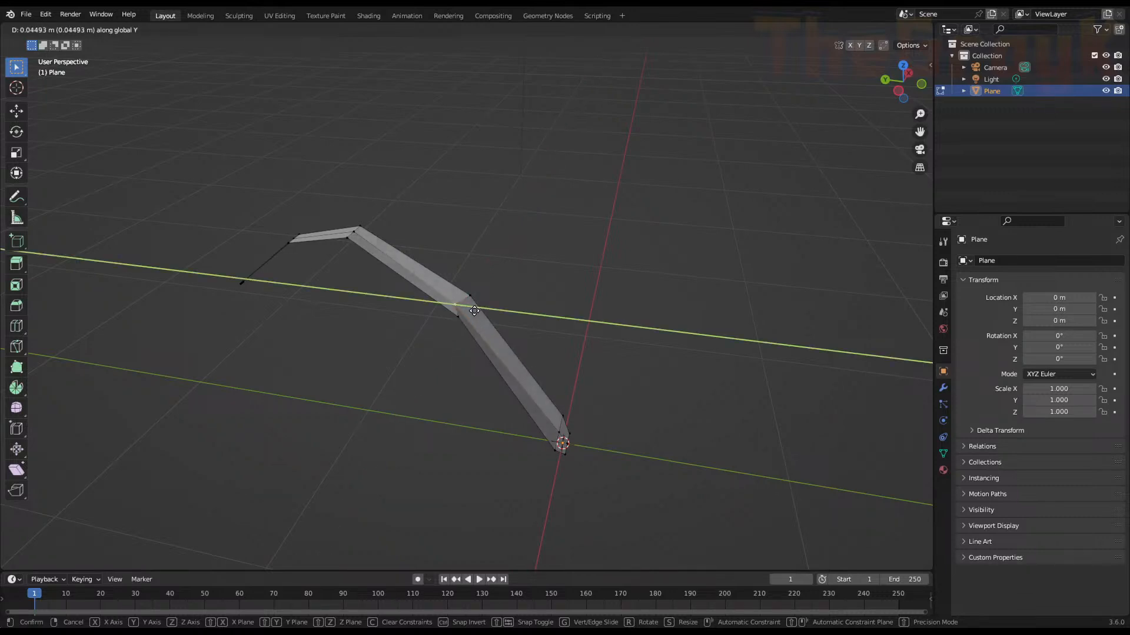
click(475, 310)
Lower the centre vertex at the top of the arch slightly along Z to continue the crease
click(351, 230)
key(g)
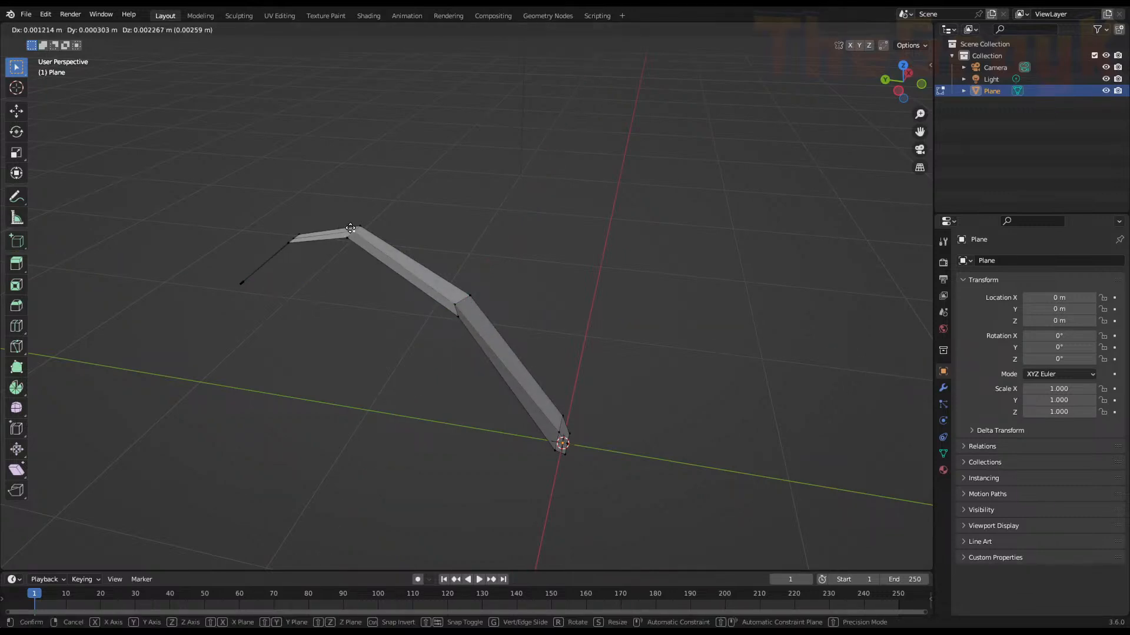
key(z)
click(351, 232)
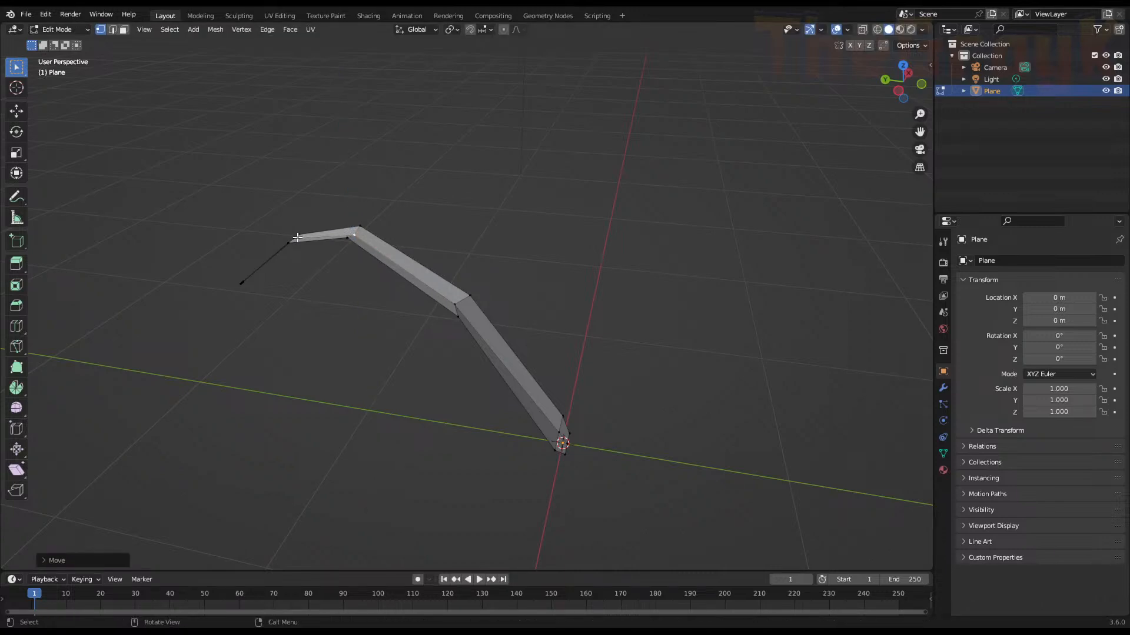
Lower the centre vertex of the bend nearest the tip about 0.02 m along Z and return to Object Mode
click(299, 236)
key(g)
key(z)
right_click(308, 234)
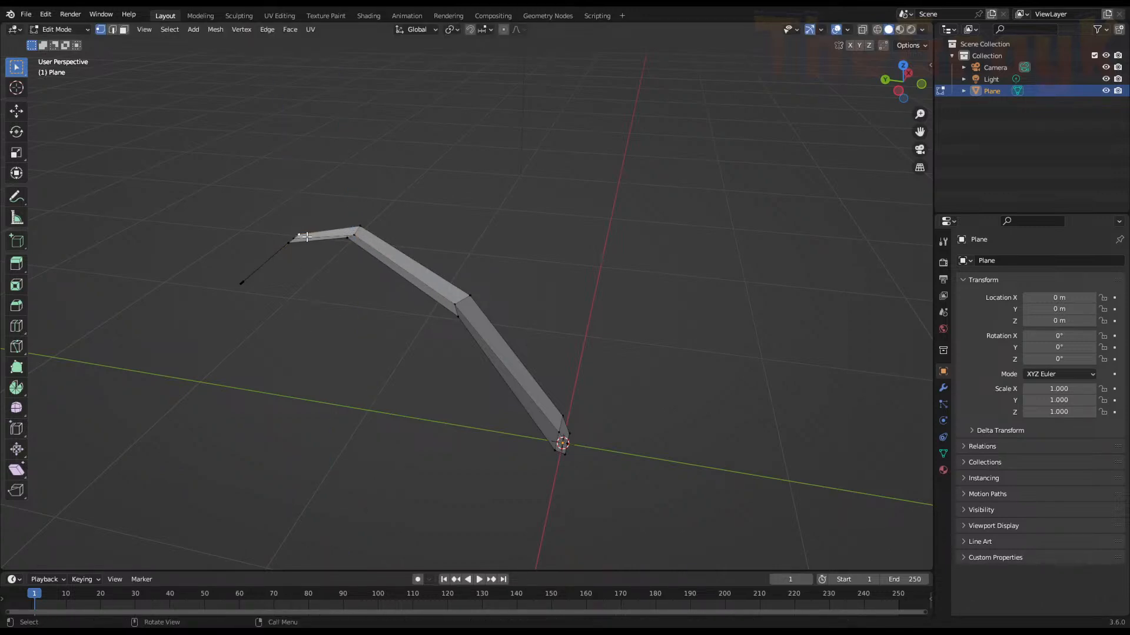
key(g)
key(z)
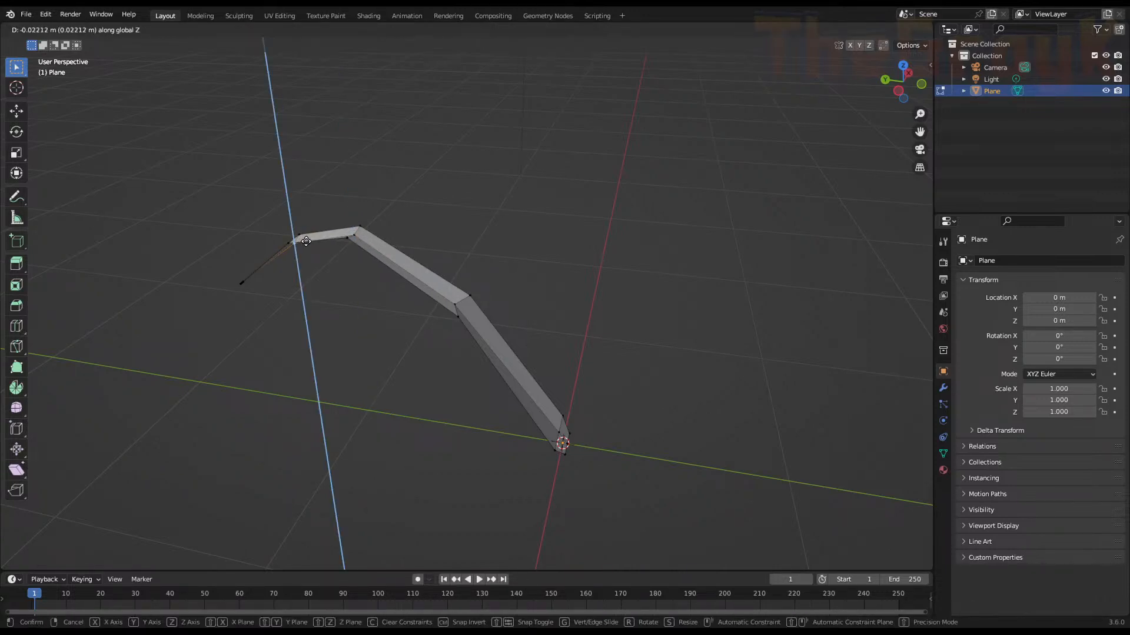
click(306, 241)
middle_drag(301, 272, 451, 312)
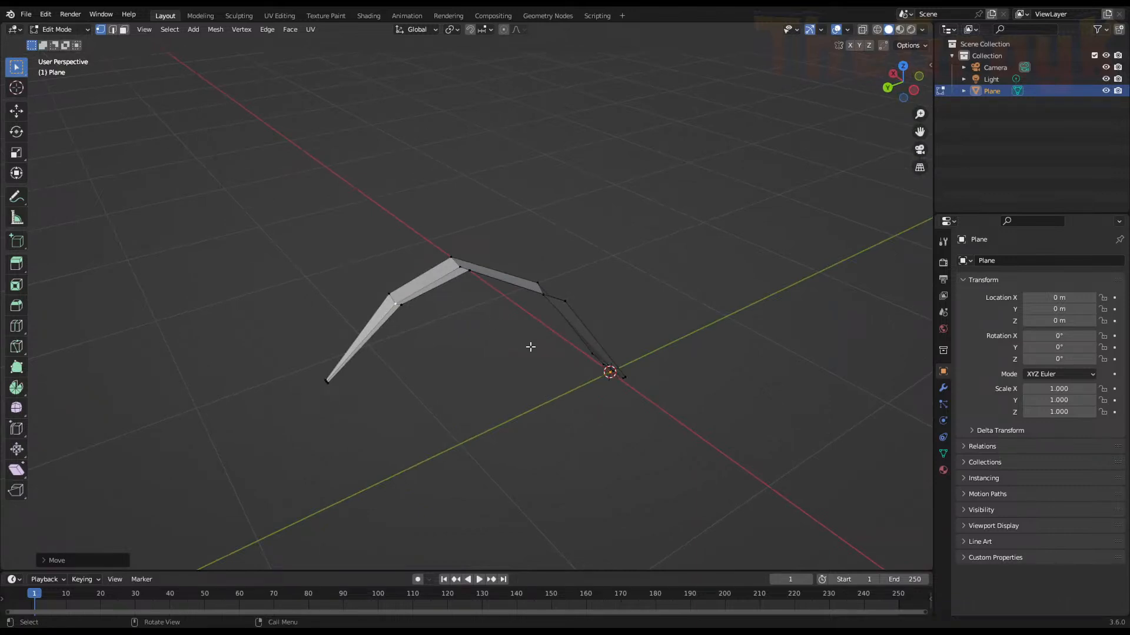
middle_drag(563, 357, 527, 330)
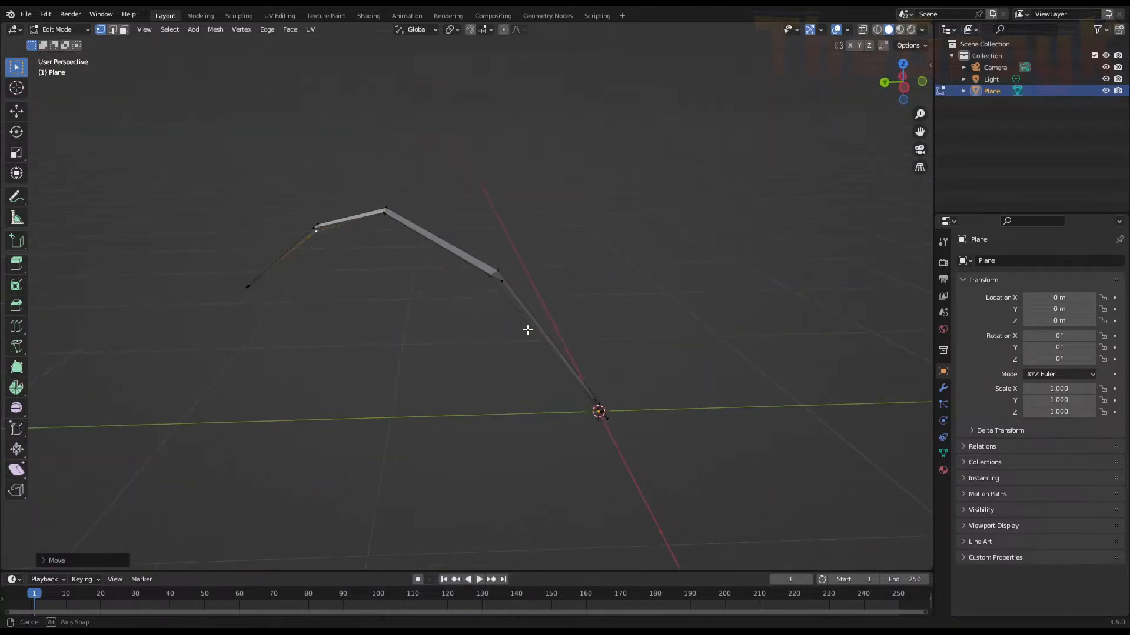
key(Tab)
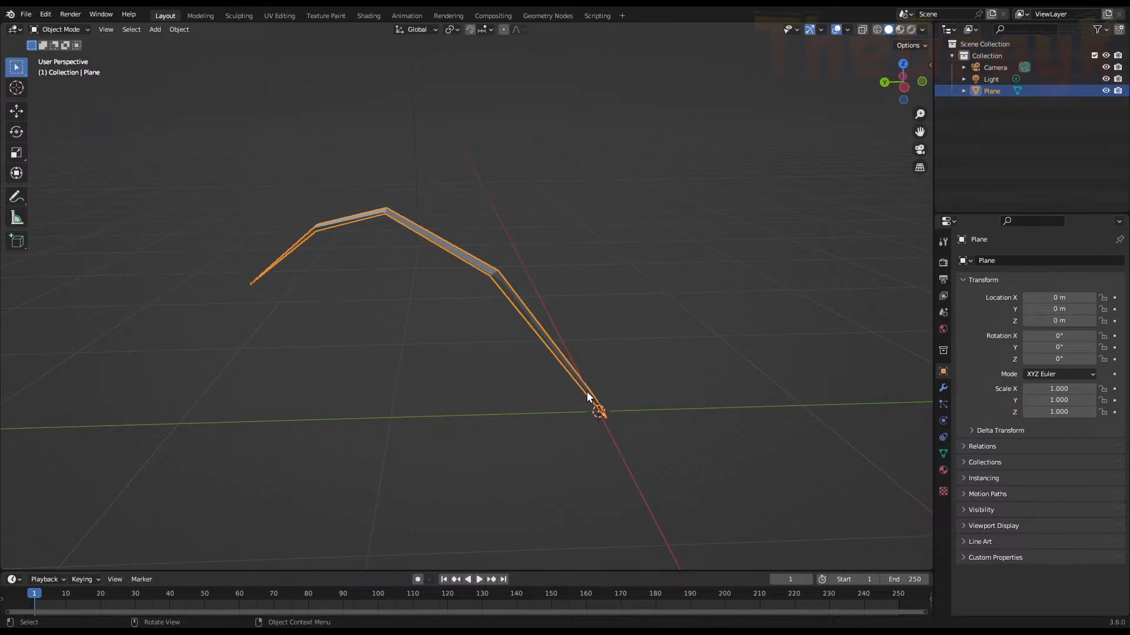
Select the whole blade in Edit Mode and move it slightly along Y away from the origin
middle_drag(600, 409, 560, 416)
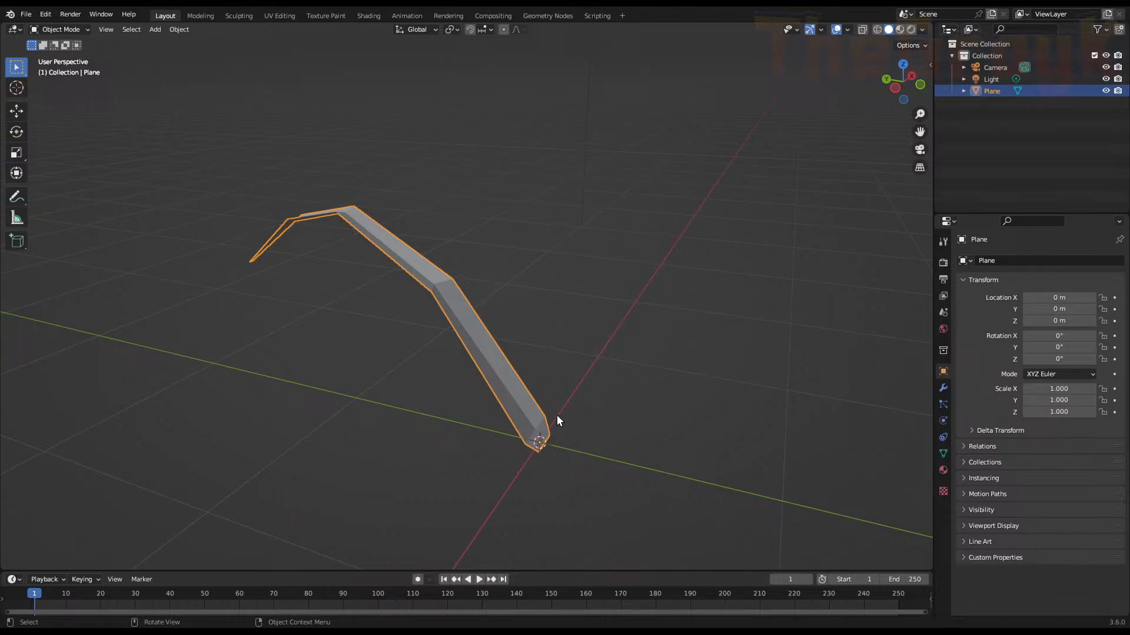
key(Tab)
key(a)
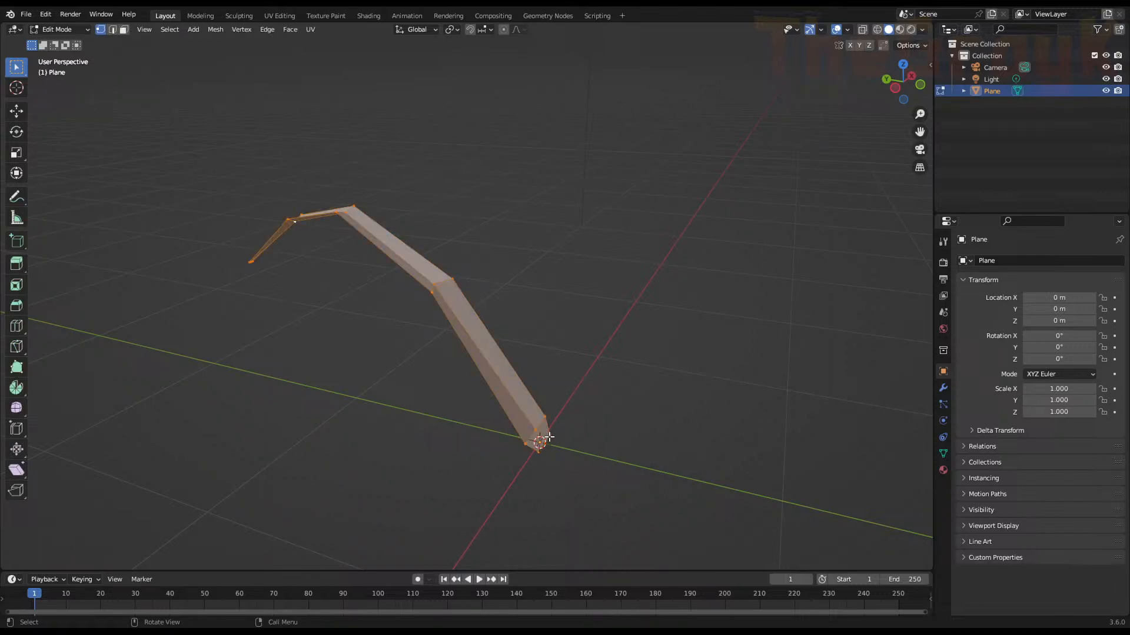
key(g)
key(y)
click(540, 442)
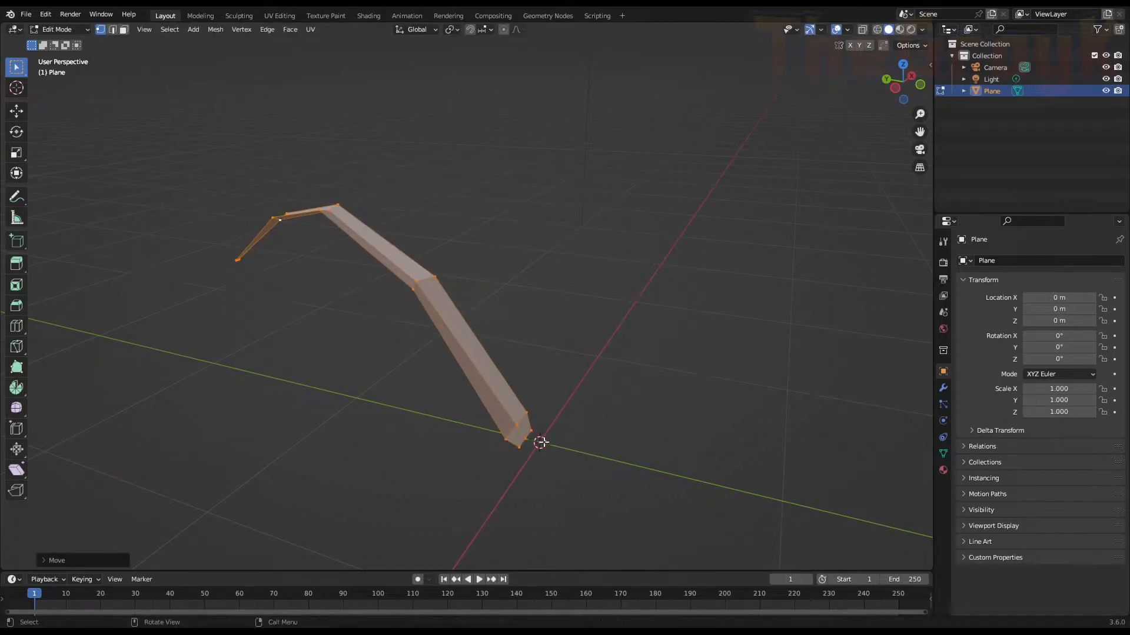
Duplicate the blade in place and set the pivot point to 3D Cursor
key(shift+d)
right_click(592, 355)
key(r)
key(z)
right_click(591, 356)
key(period)
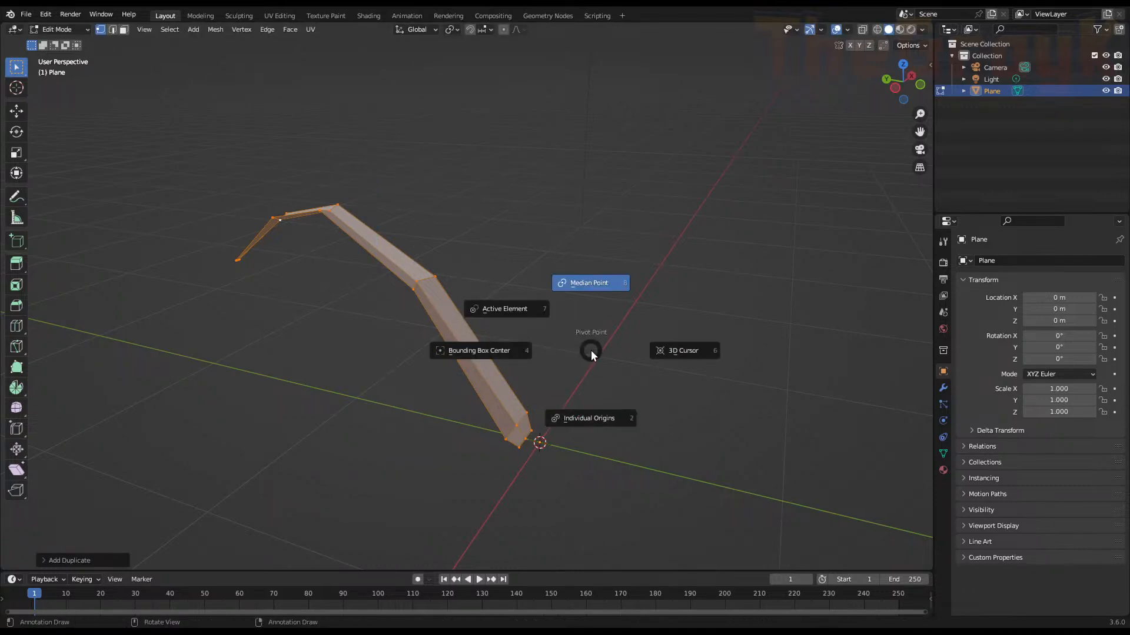
click(681, 351)
Rotate the duplicated blade roughly a quarter turn about Z around the 3D cursor and scale it down slightly
key(r)
key(z)
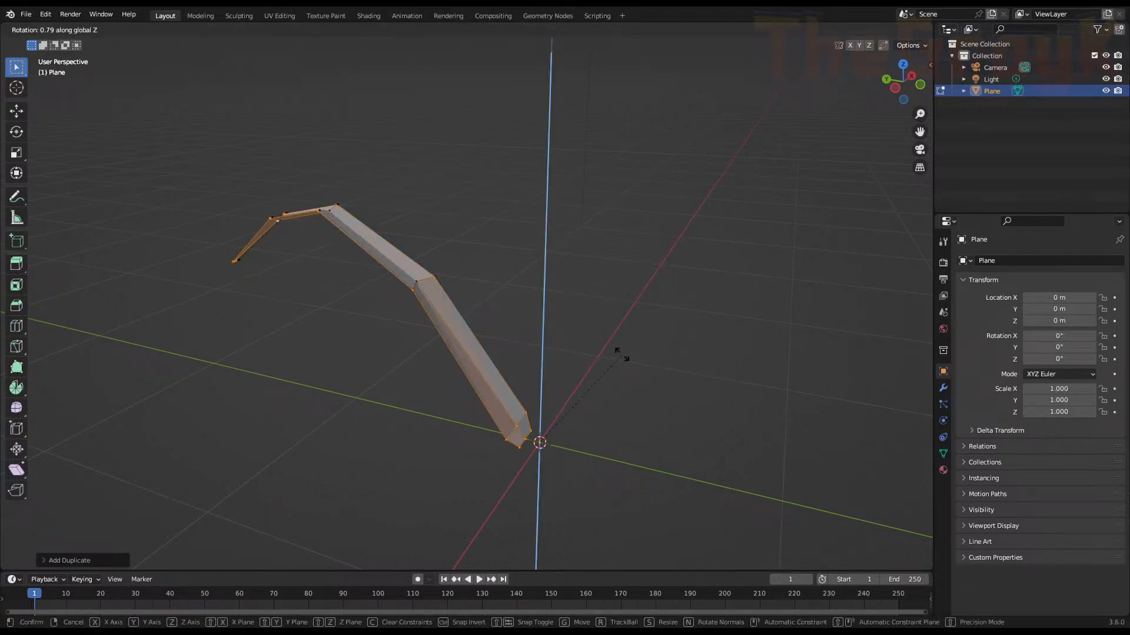
click(601, 480)
key(s)
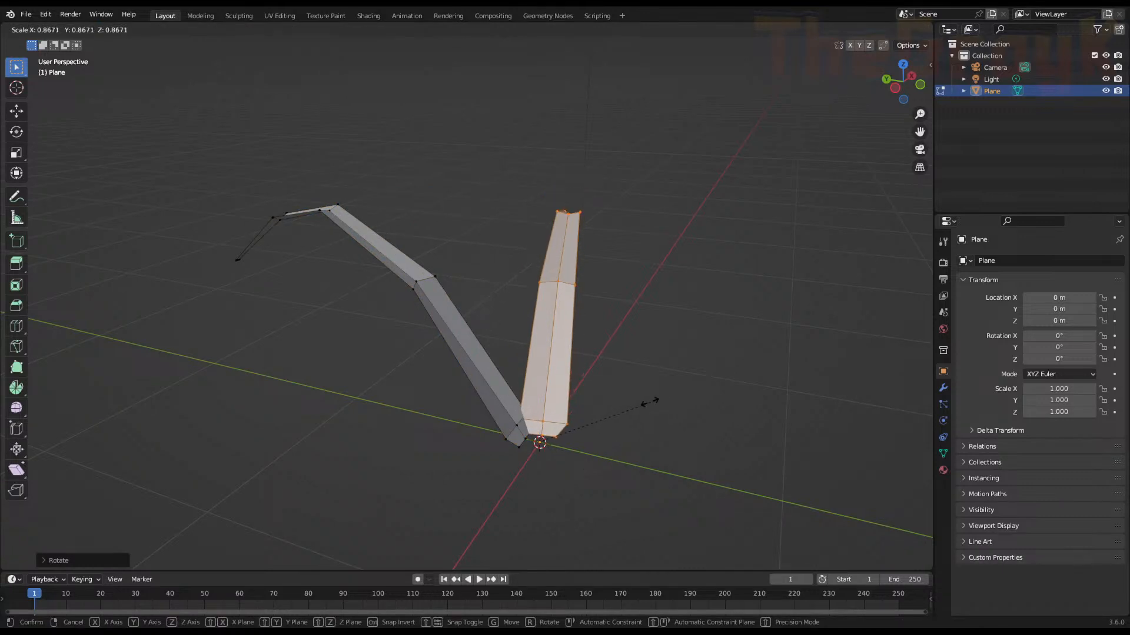
click(640, 406)
Duplicate the second blade, rotate the copy about -122° around Z to the open side, and scale it down slightly
middle_drag(637, 402, 550, 371)
key(shift+d)
key(r)
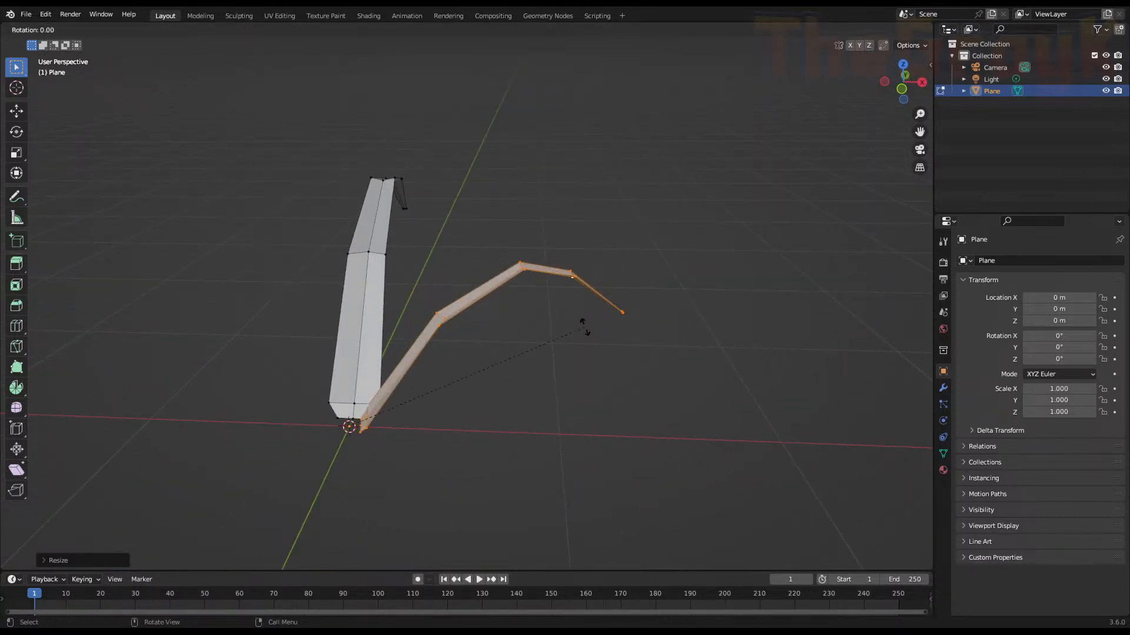
key(z)
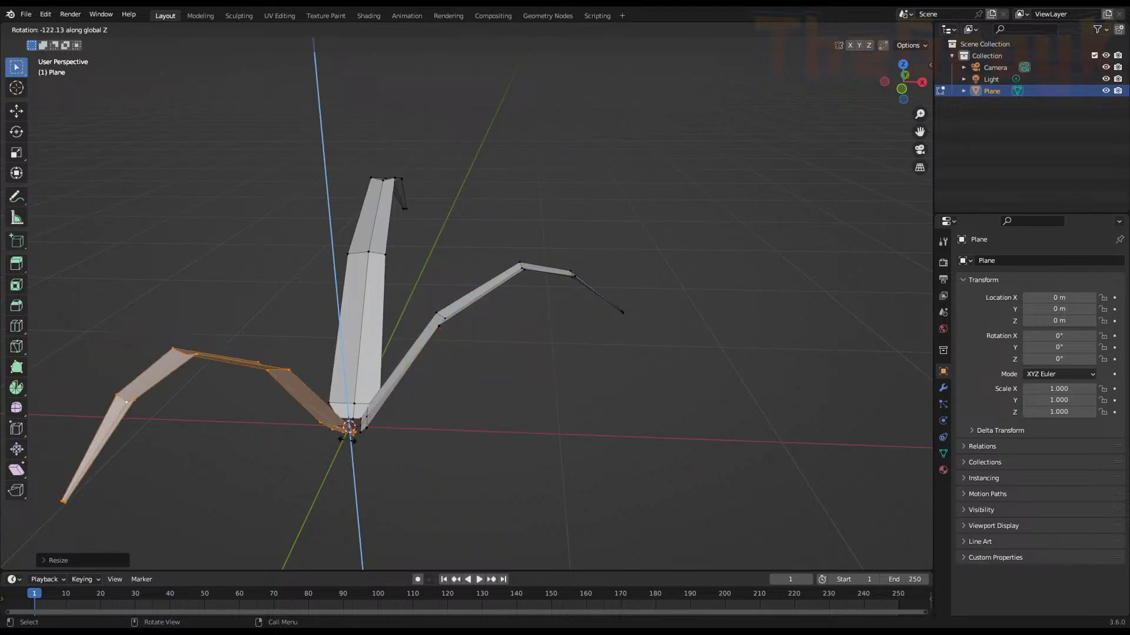
click(355, 435)
key(s)
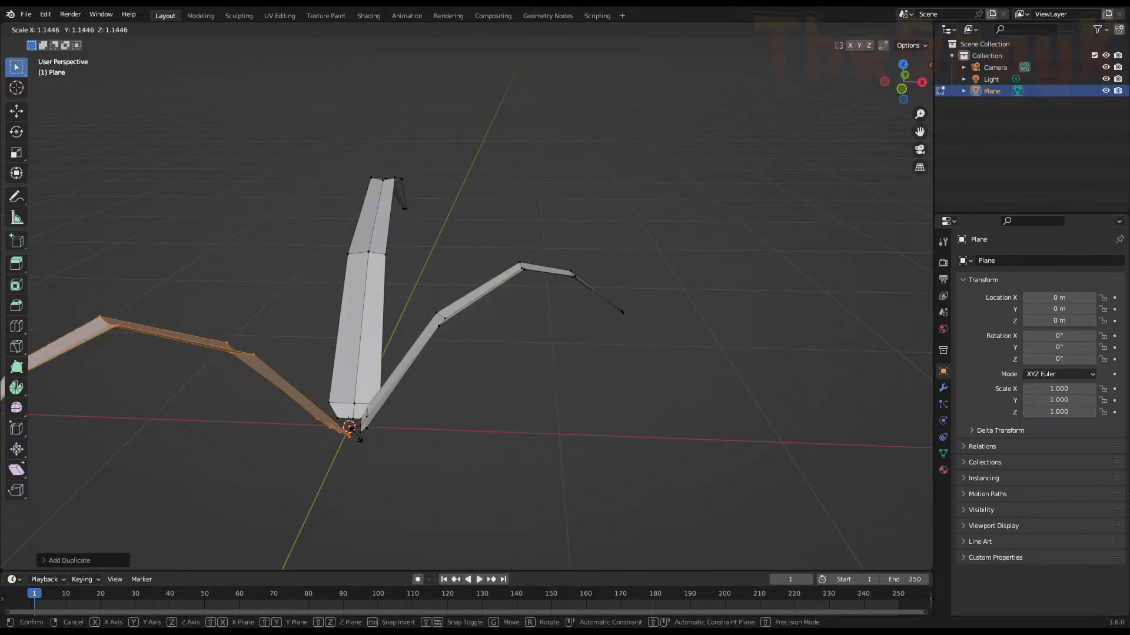
click(643, 464)
Make a face near the third blade's base the active face and set the transform orientation to Normal
key(r)
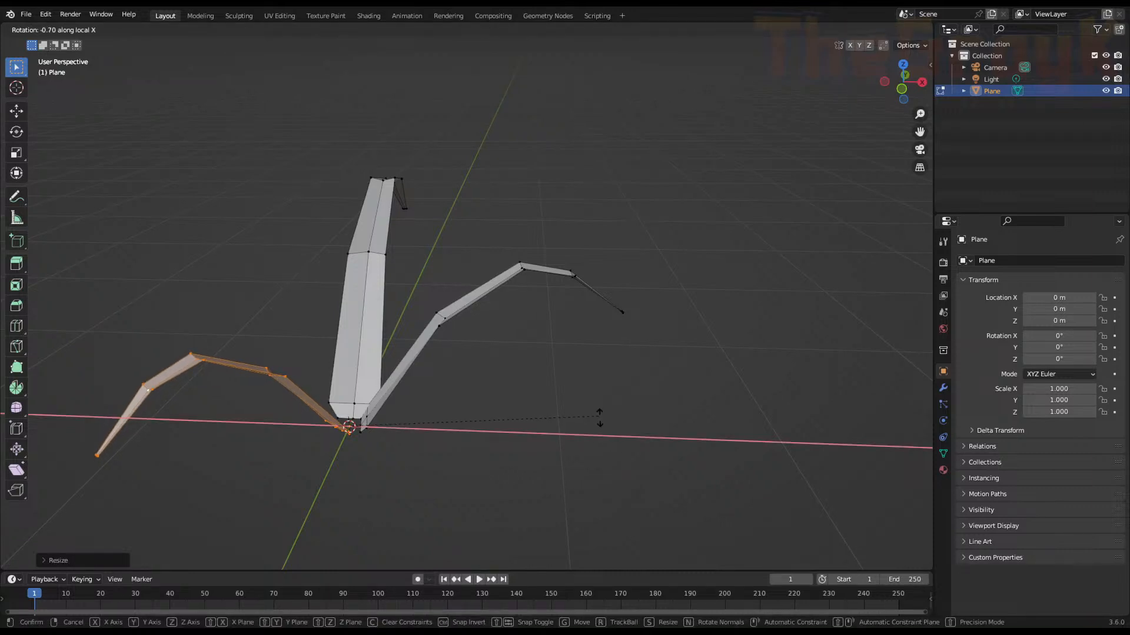
right_click(601, 423)
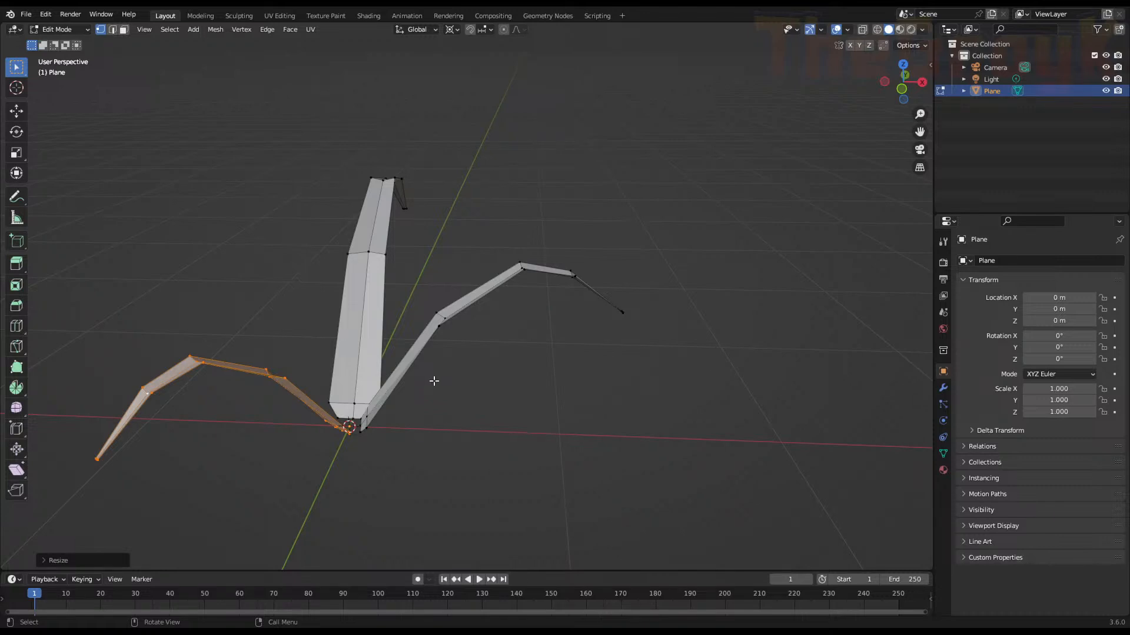
middle_drag(436, 383, 489, 378)
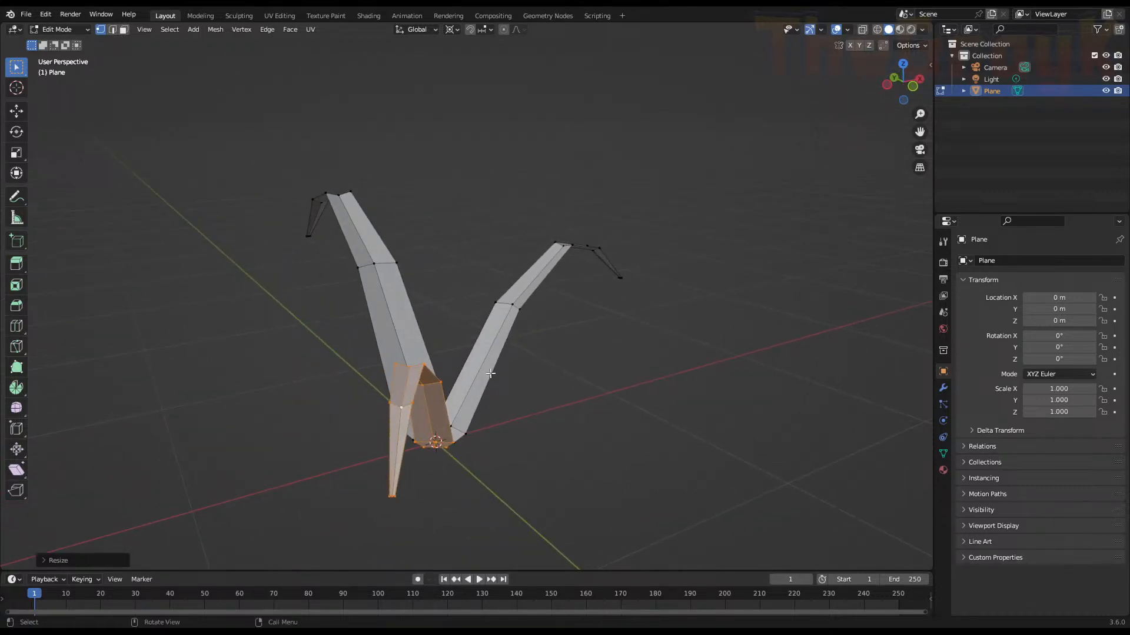
key(3)
shift+click(437, 407)
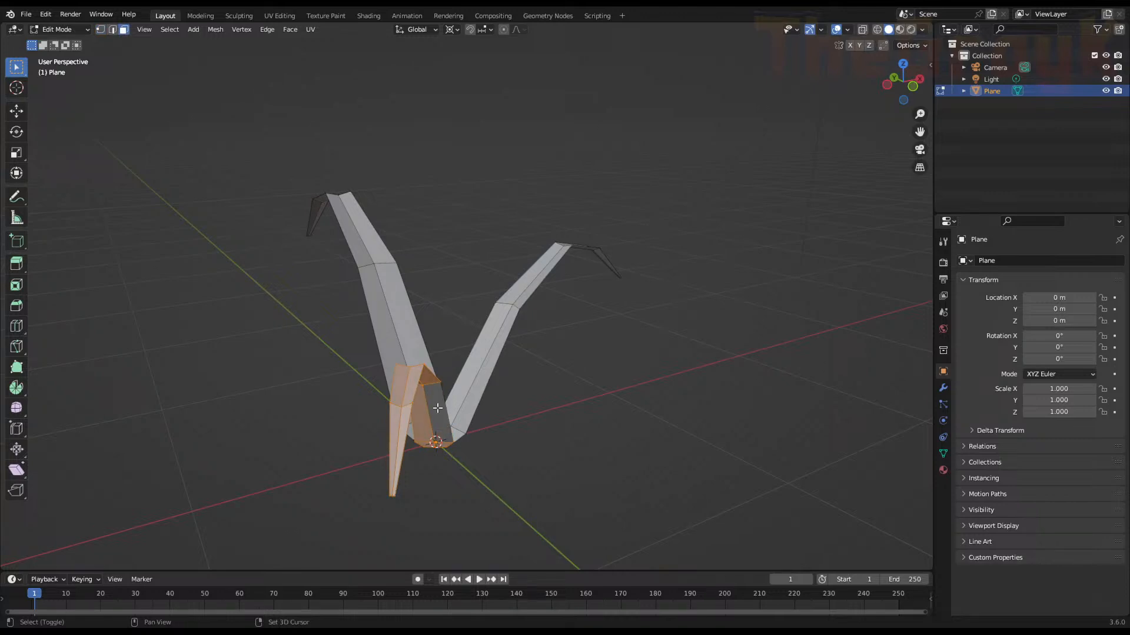
shift+click(437, 407)
key(comma)
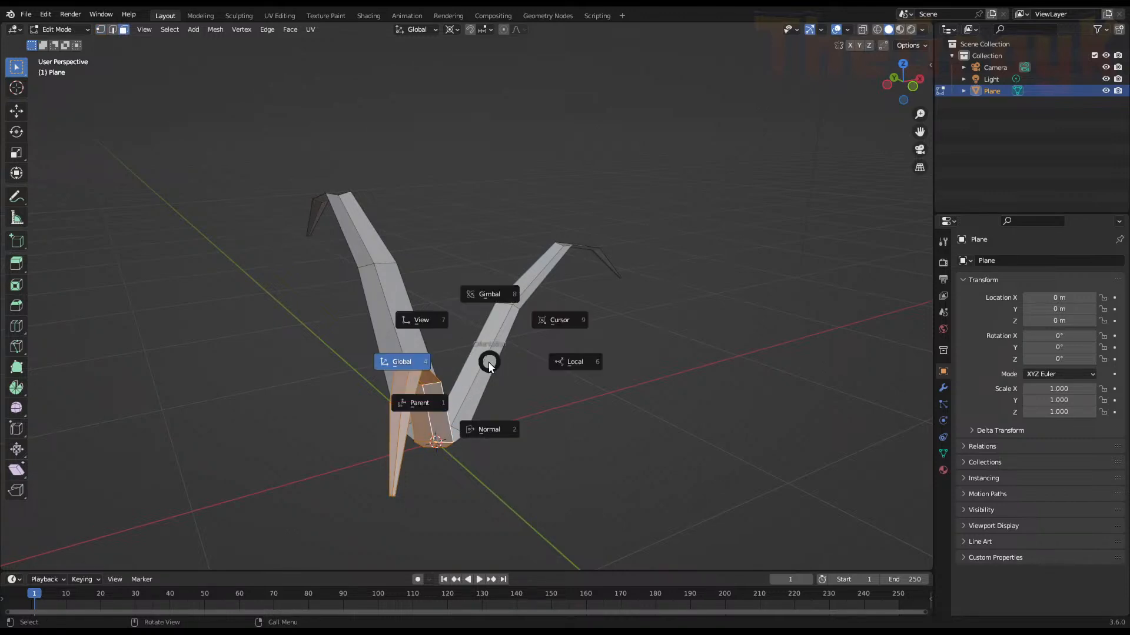
key(Escape)
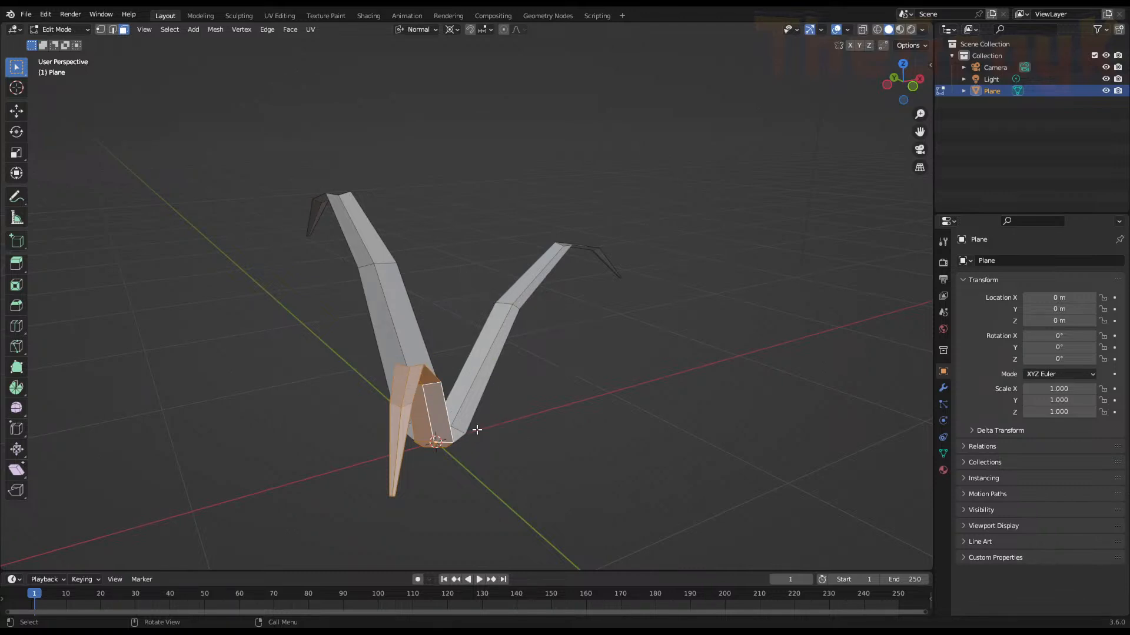
Rotate the third blade around the 3D cursor, finishing in a low side view, so that it tilts upward
key(r)
key(x)
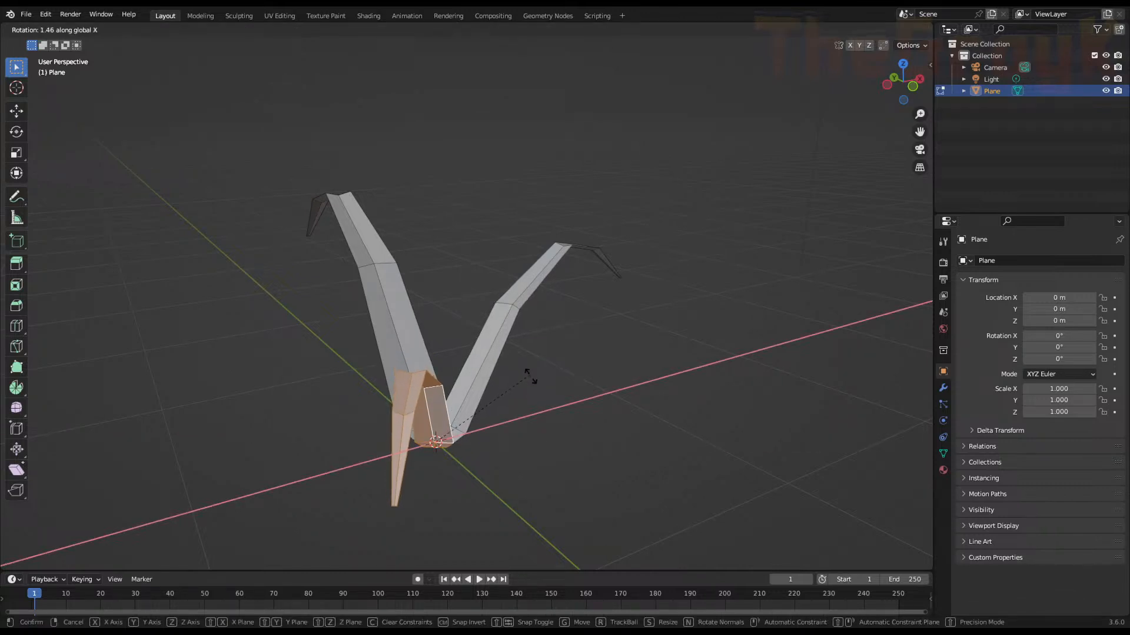
key(y)
key(y)
key(y)
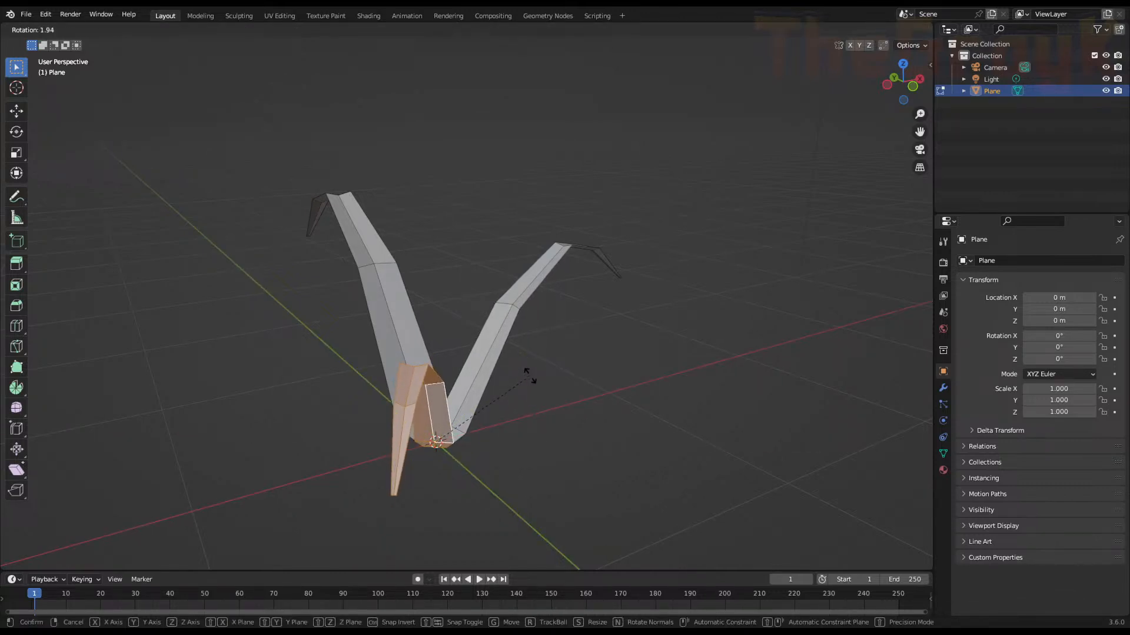
click(530, 374)
middle_drag(580, 391, 467, 369)
key(r)
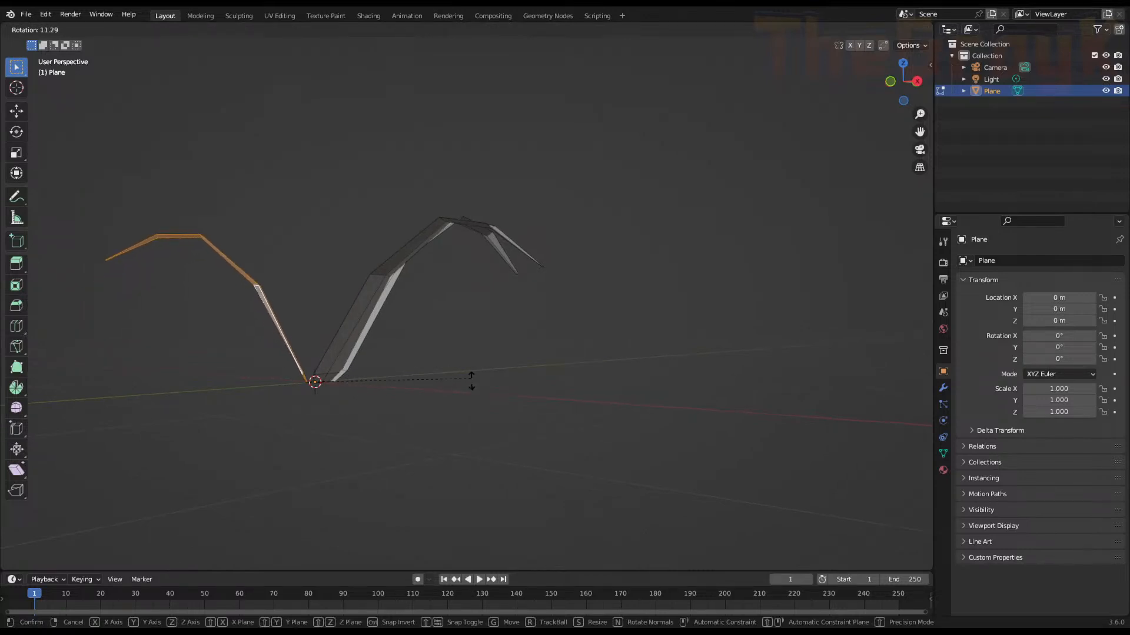
click(466, 410)
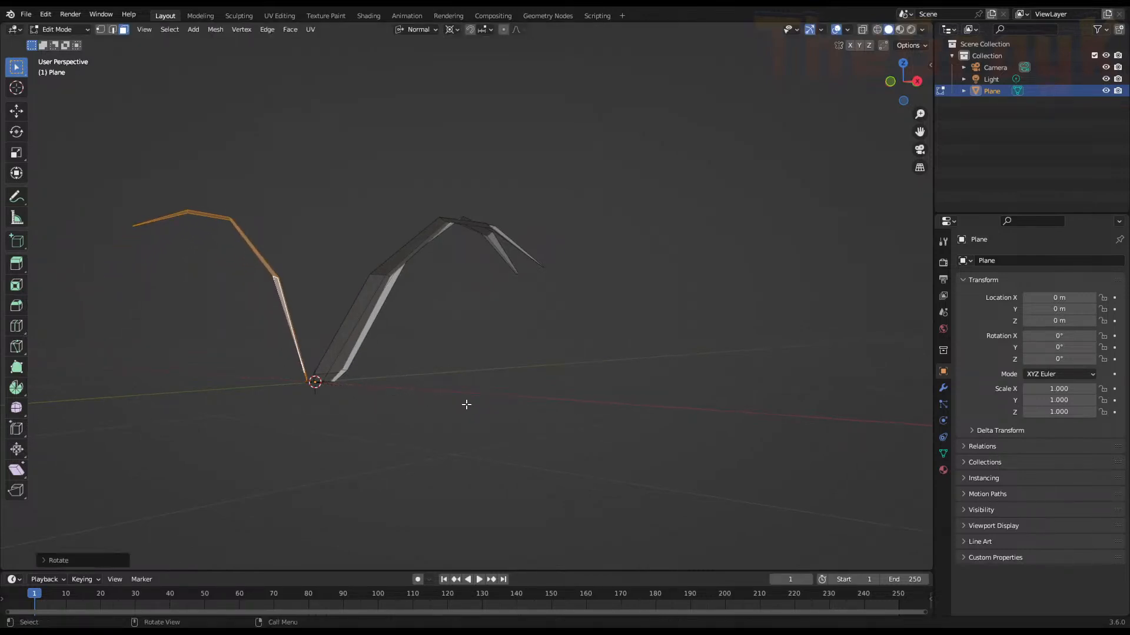
Return to Object Mode and apply Shade Smooth to the three-blade clump
middle_drag(466, 404, 724, 296)
key(Tab)
right_click(474, 319)
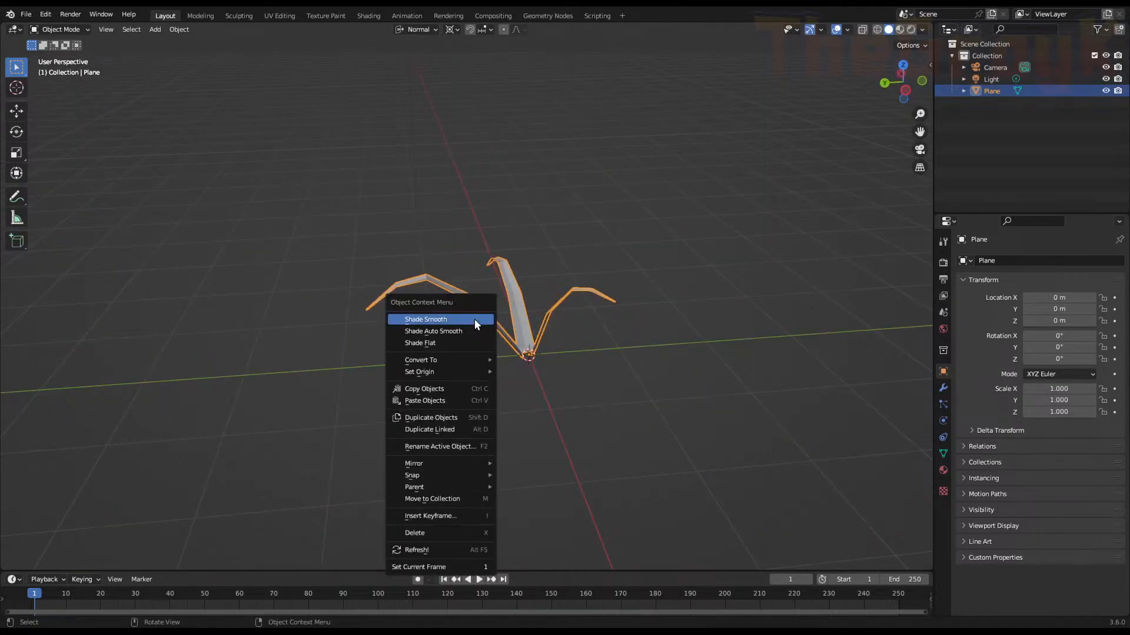
click(474, 321)
middle_drag(535, 332, 532, 361)
scroll(532, 361, up, 3)
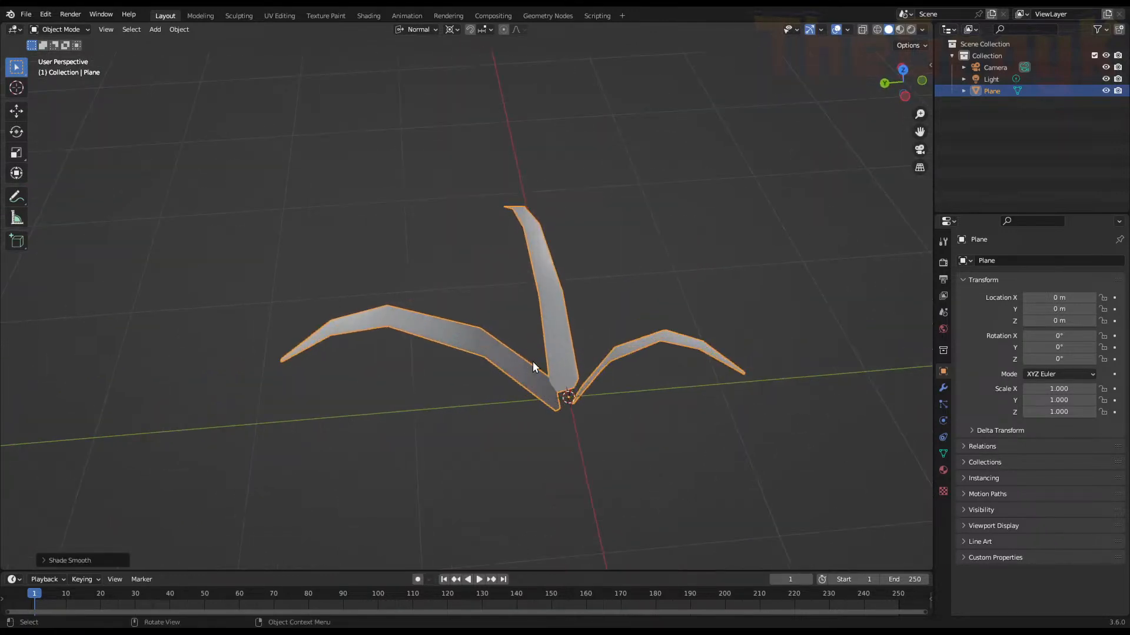
key(shift+a)
mouse_move(562, 373)
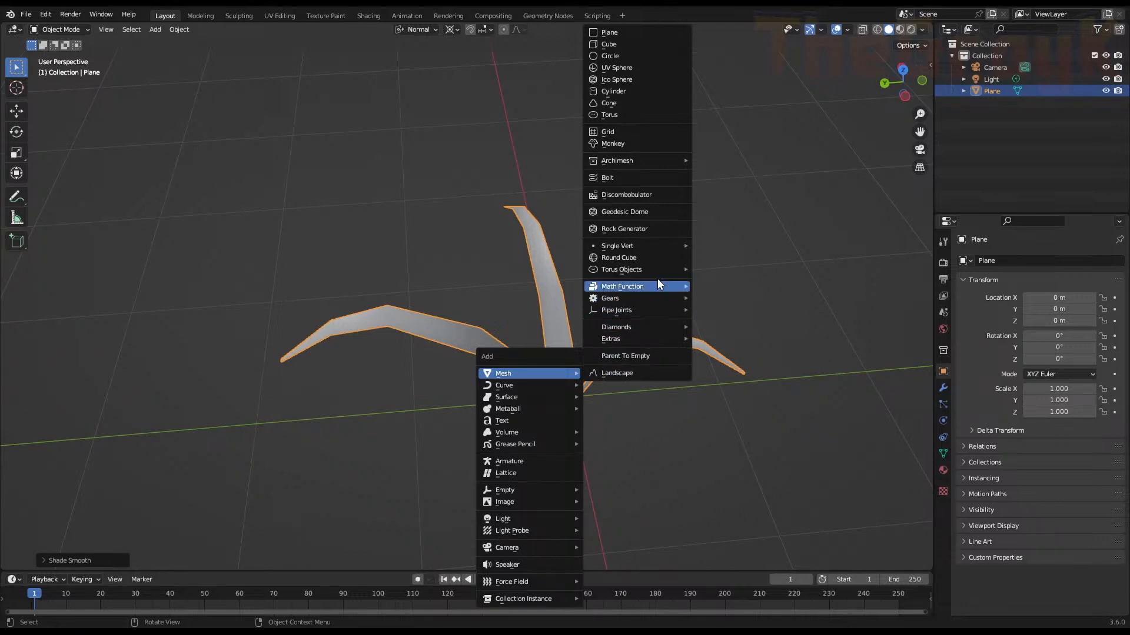
mouse_move(658, 280)
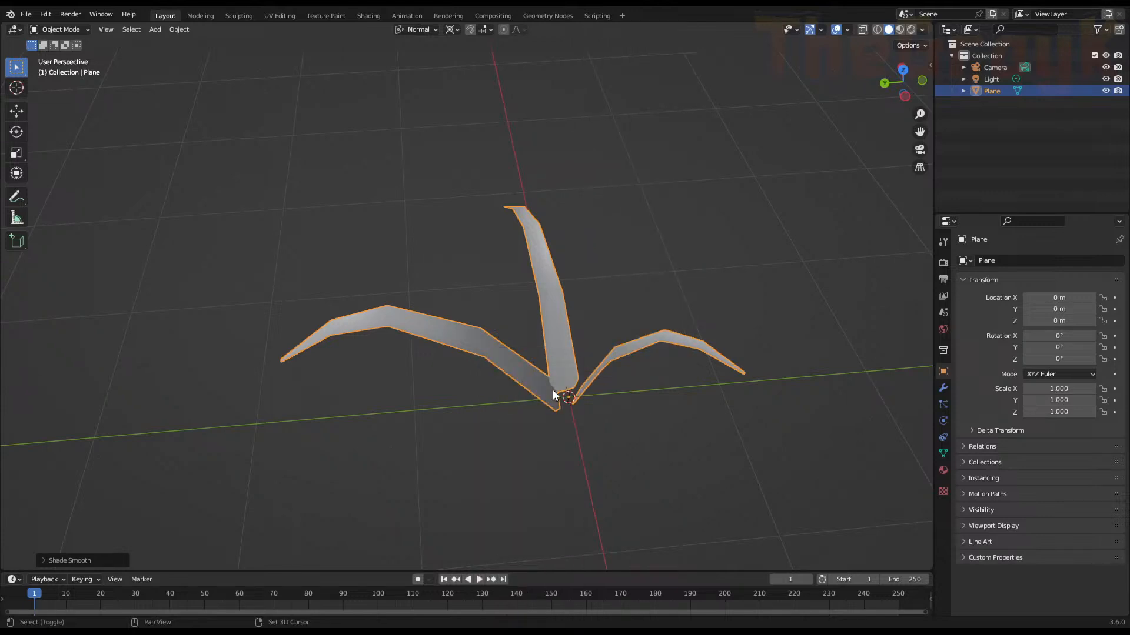
key(shift+a)
mouse_move(552, 390)
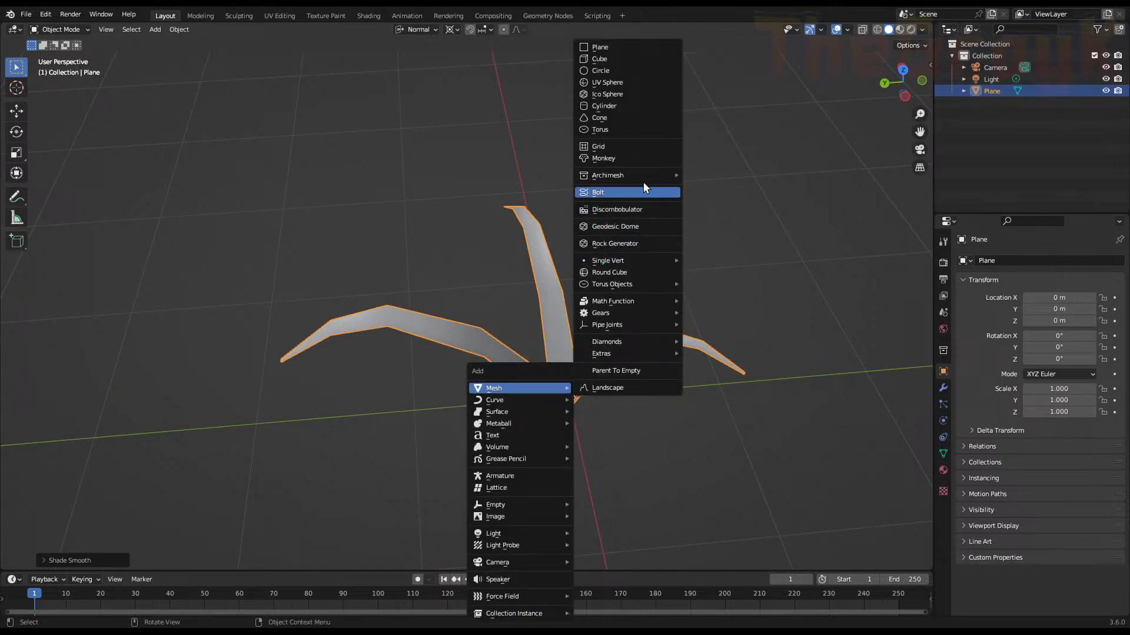
mouse_move(645, 180)
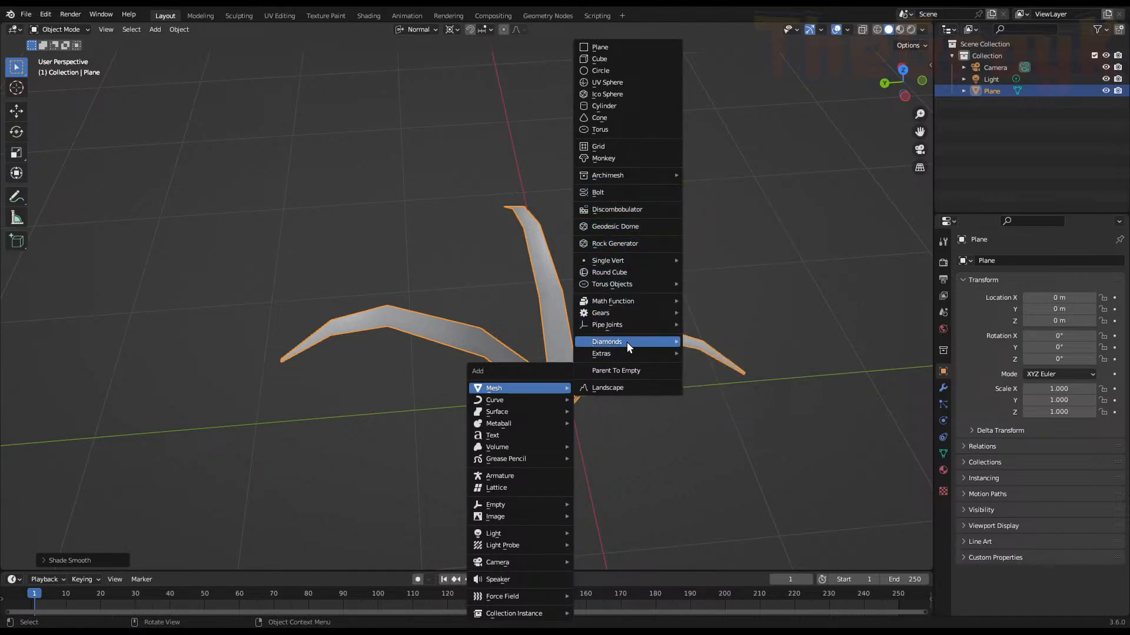
key(Escape)
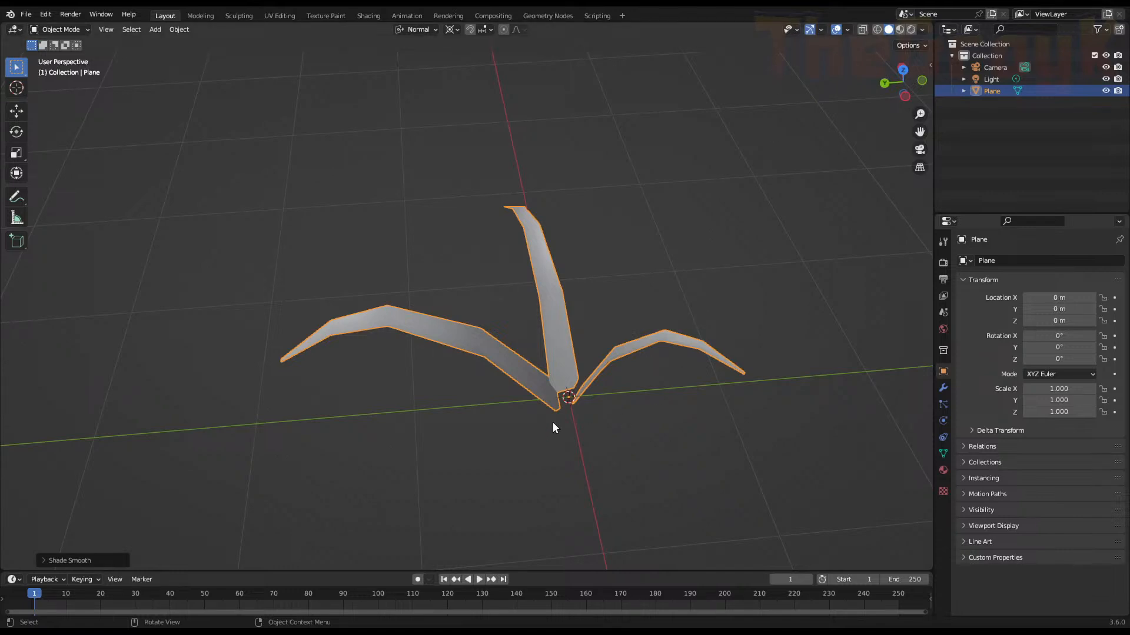
middle_drag(492, 282, 579, 292)
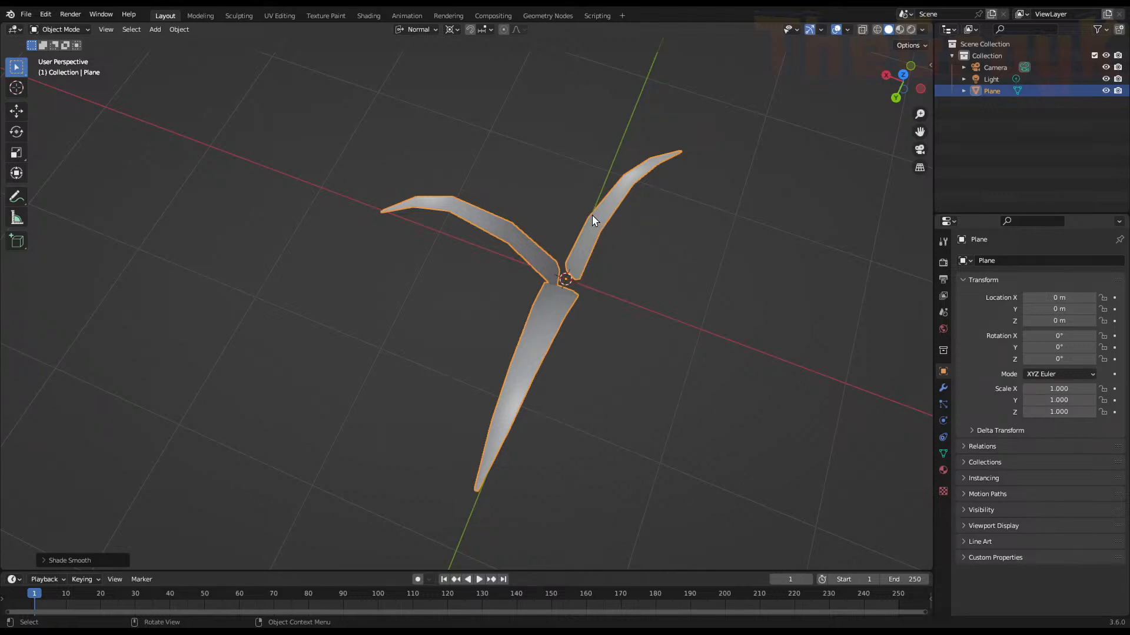
Enter Edit Mode on the blade clump and add a mesh circle at the 3D cursor around the blade bases
key(Tab)
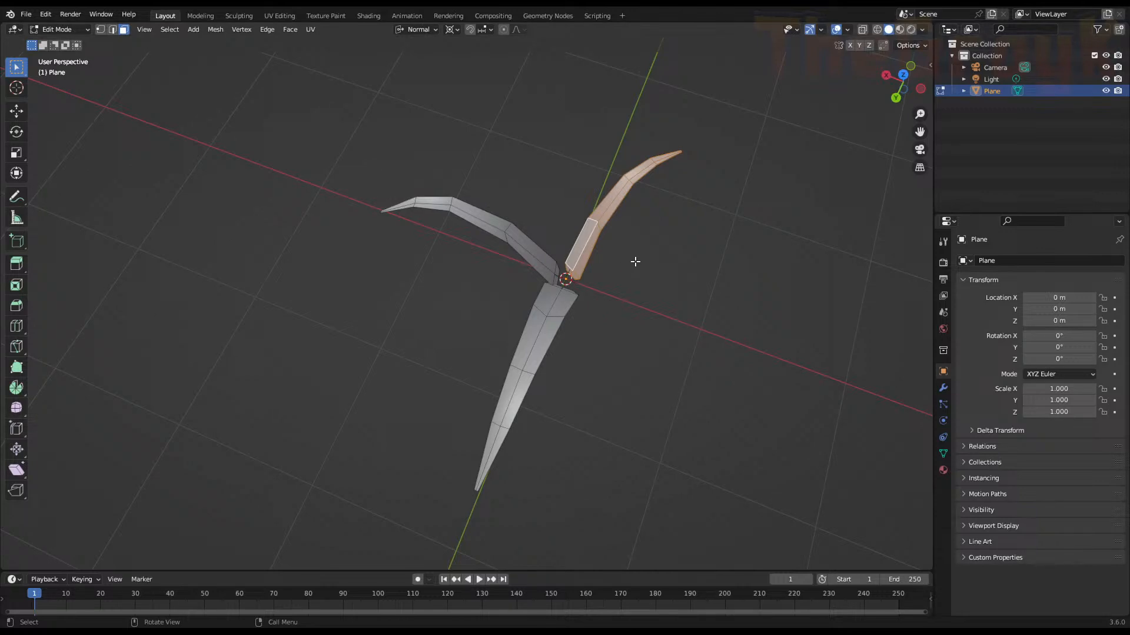
scroll(656, 292, down, 4)
middle_drag(593, 317, 676, 267)
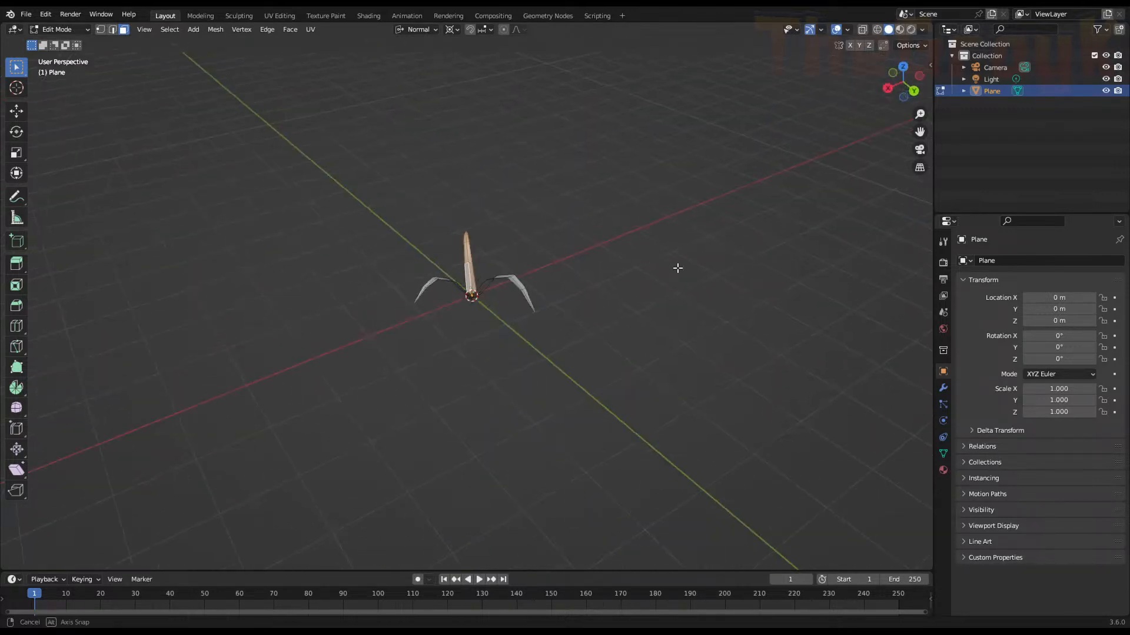
scroll(651, 306, up, 6)
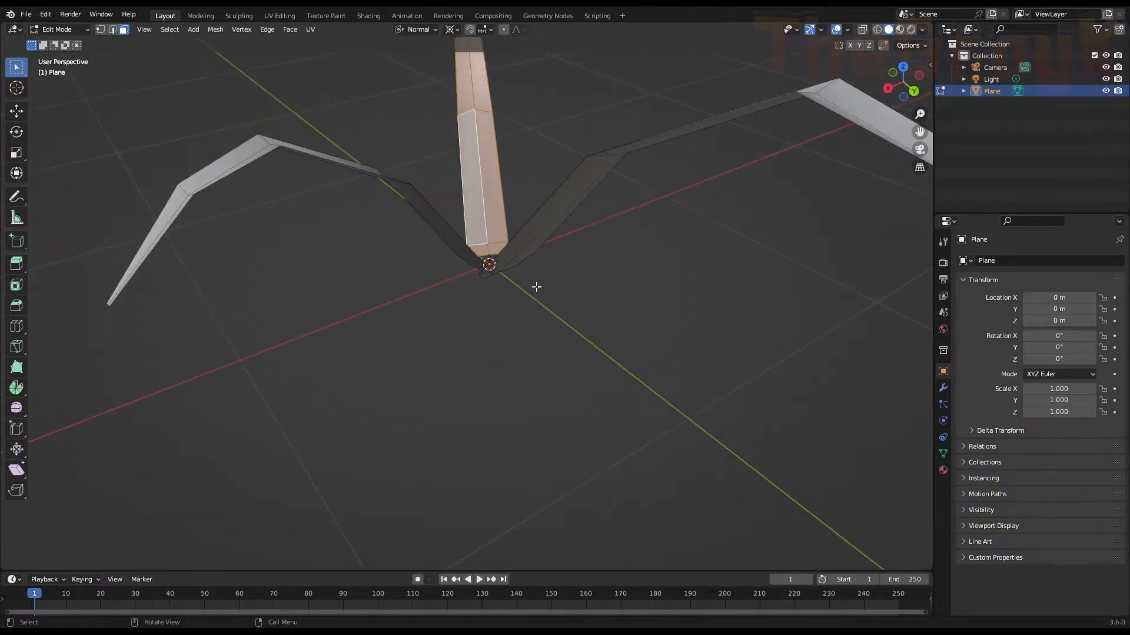
middle_drag(537, 250, 764, 235)
scroll(525, 300, down, 4)
scroll(452, 449, up, 3)
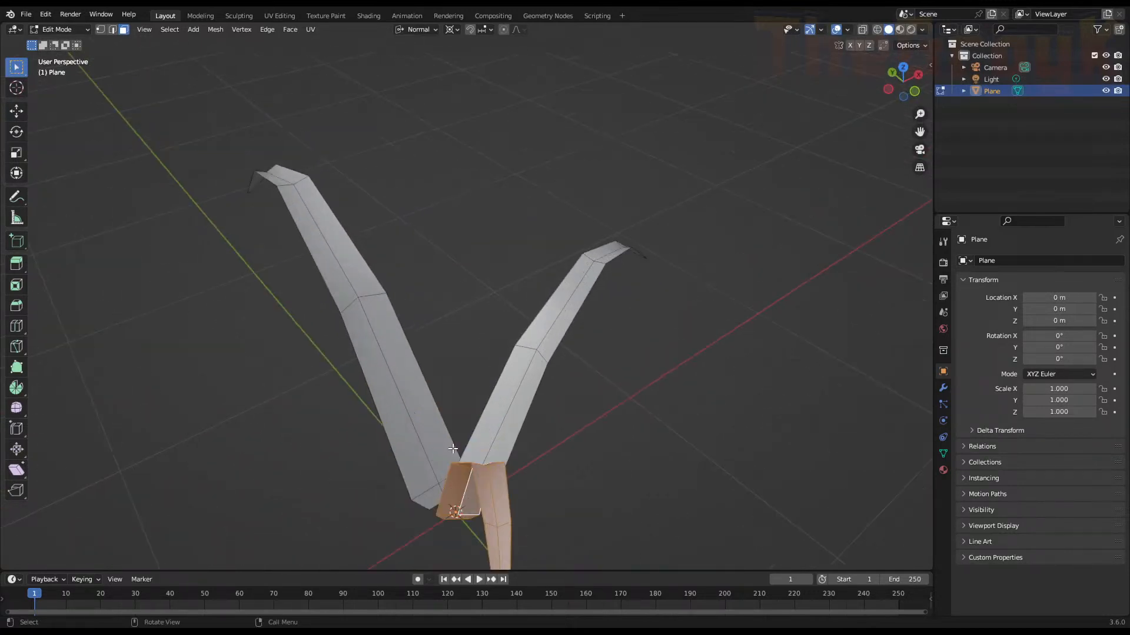
middle_drag(474, 464, 558, 462)
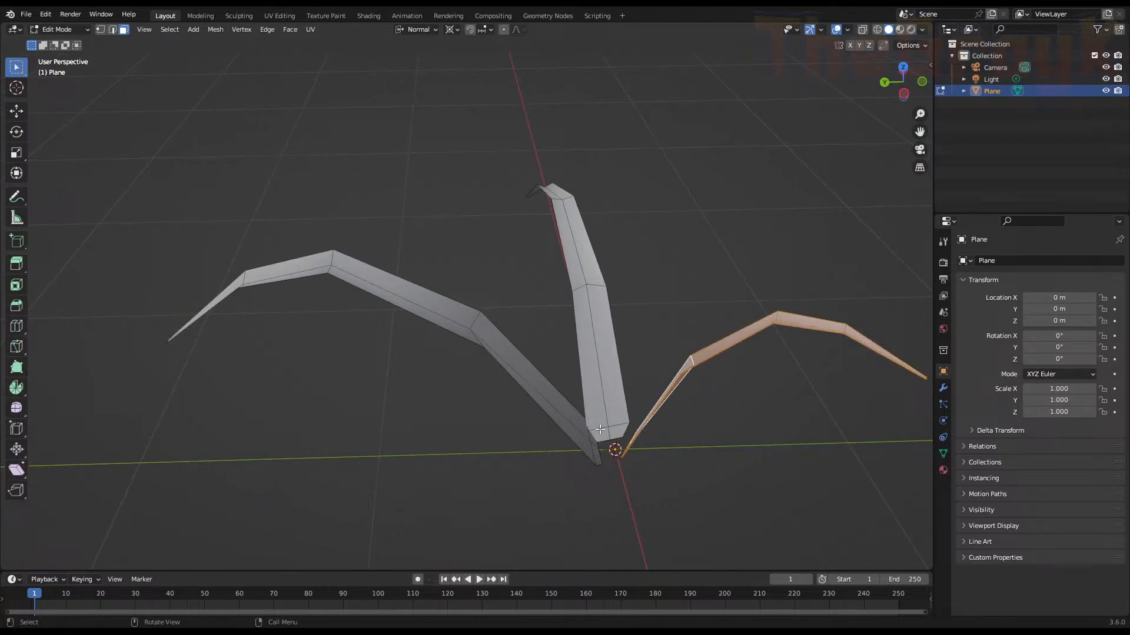
scroll(606, 425, down, 2)
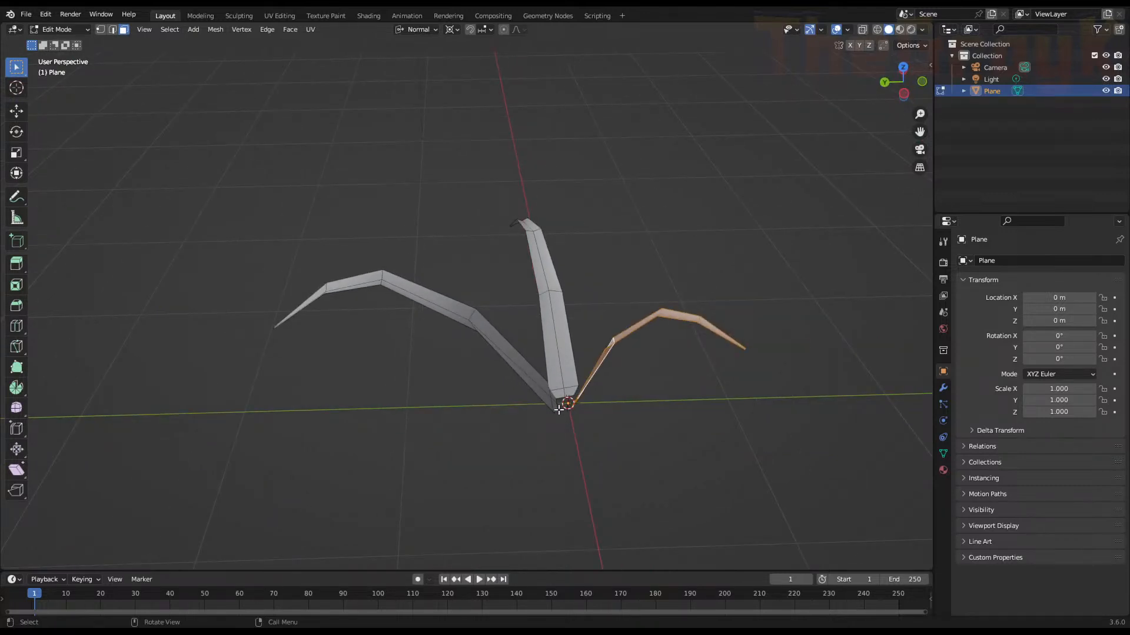
middle_drag(535, 396, 325, 383)
scroll(564, 440, up, 4)
key(shift+a)
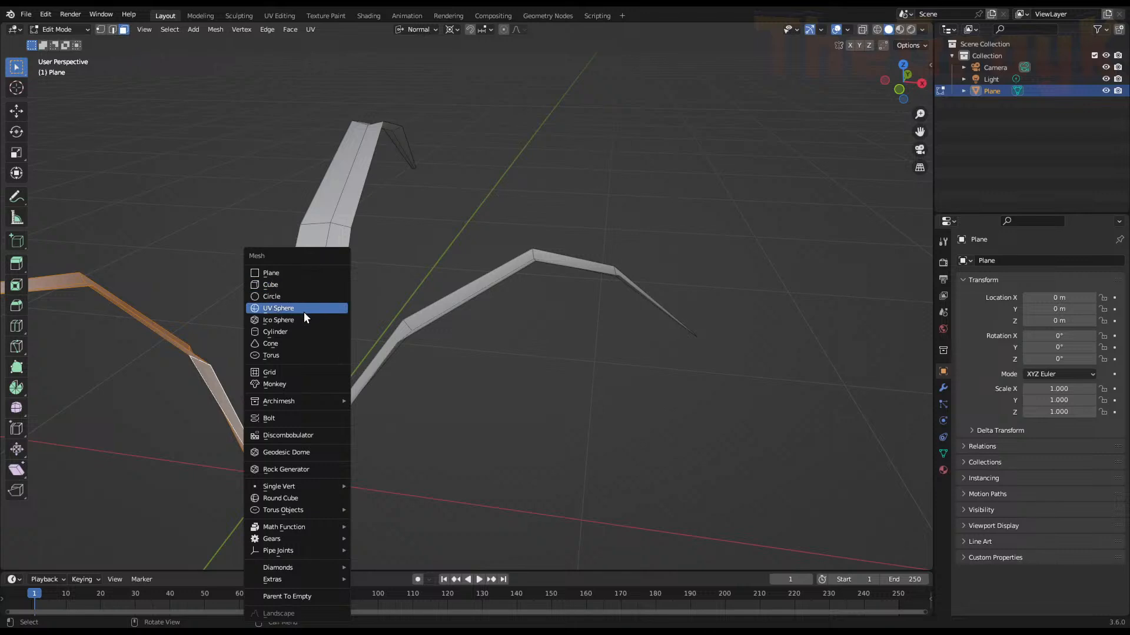
click(306, 297)
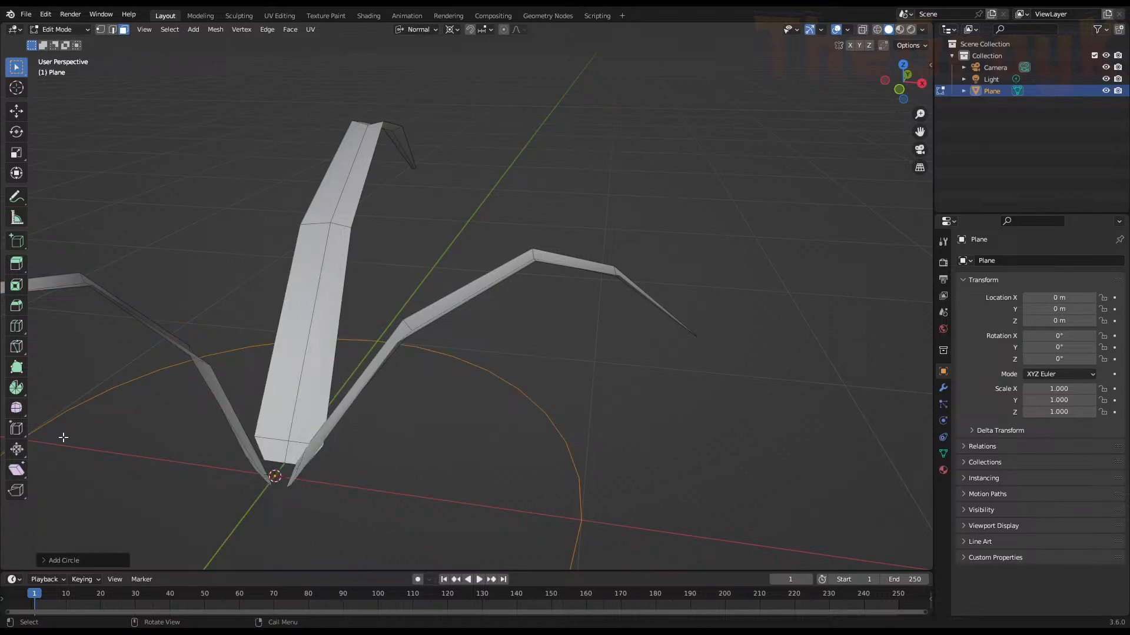
Set the new circle's vertex count to 9 and scale it to about 0.09 so it fits around the blade bases
click(65, 560)
drag(160, 433, 109, 434)
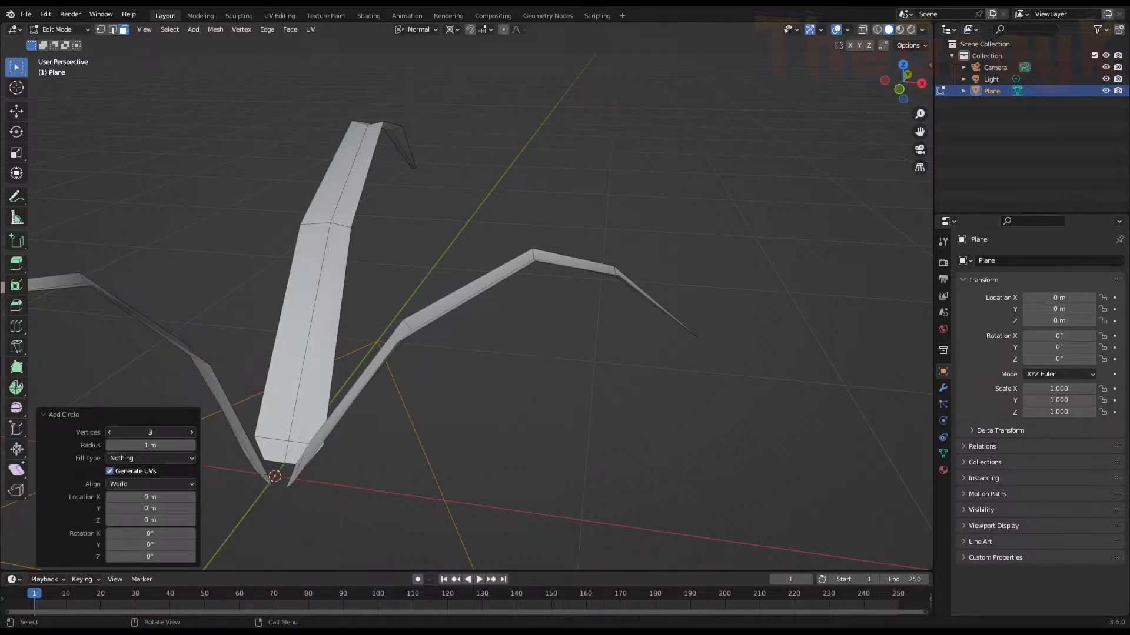
click(190, 436)
click(191, 434)
click(190, 435)
click(189, 435)
click(189, 436)
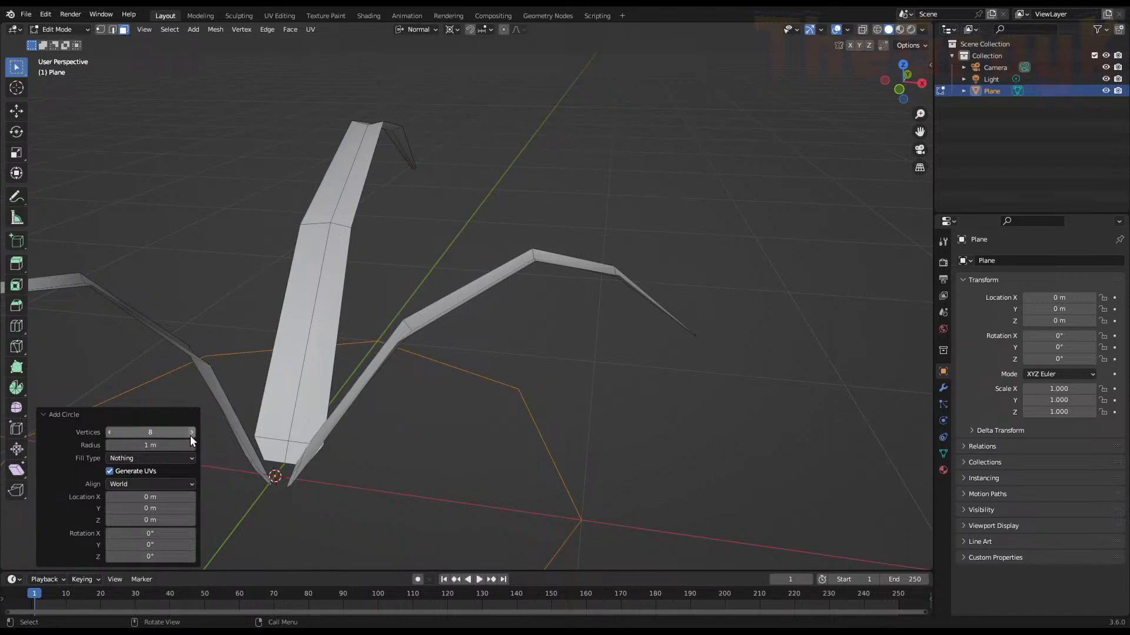
click(190, 436)
key(s)
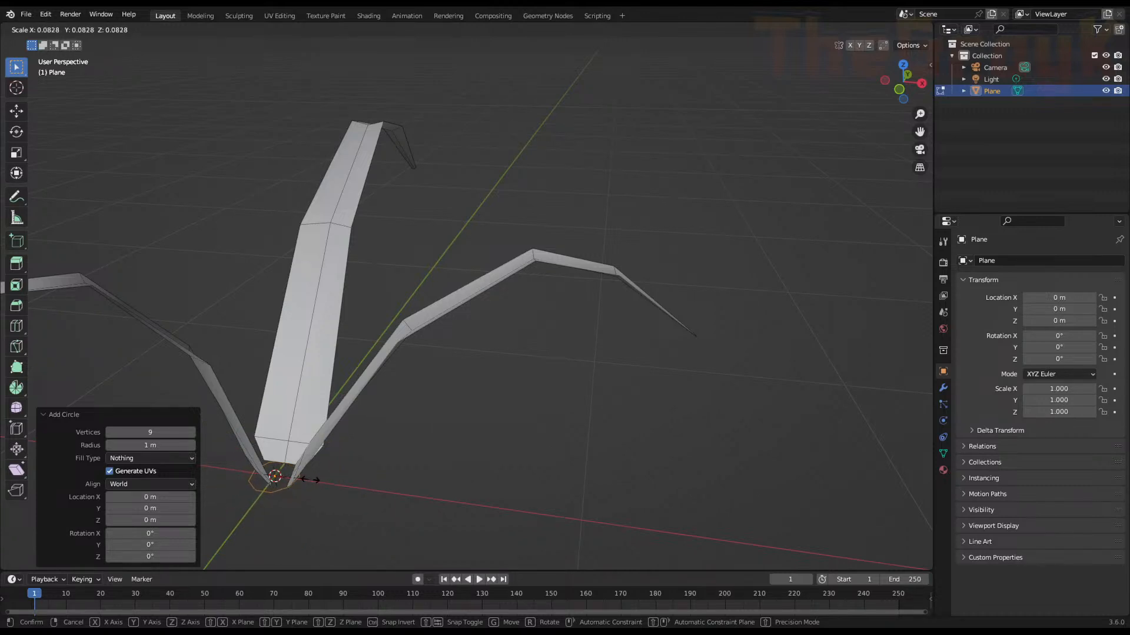
click(313, 481)
key(e)
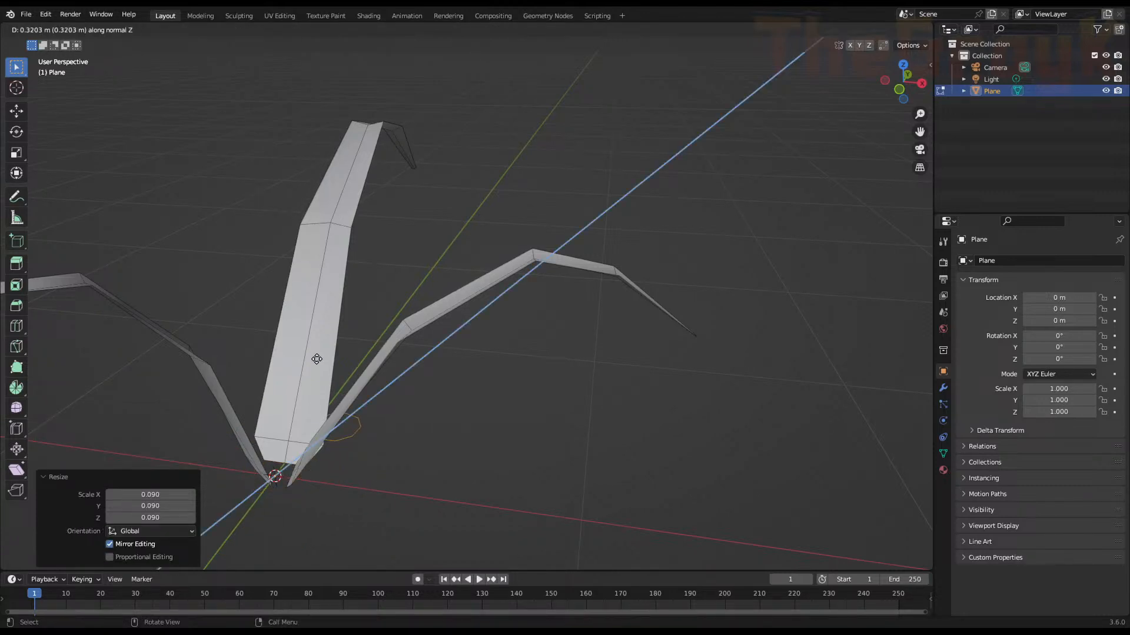
right_click(317, 359)
key(Tab)
key(Tab)
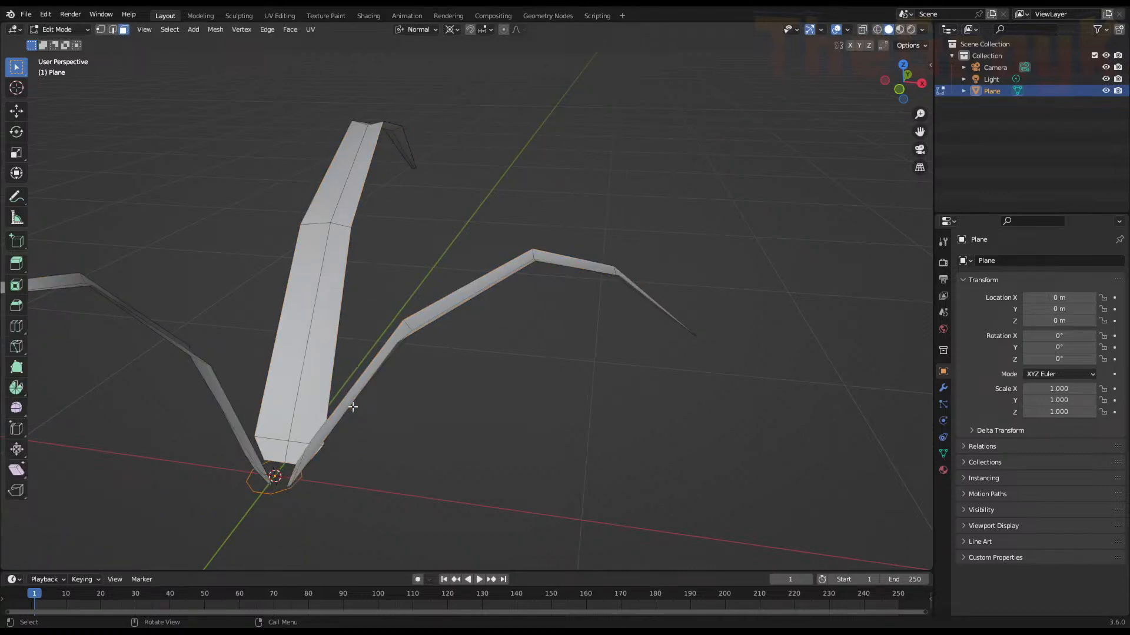
In vertex select mode, extrude the circle about 0.94 m up along Z, and set the transform orientation to Global
key(1)
key(e)
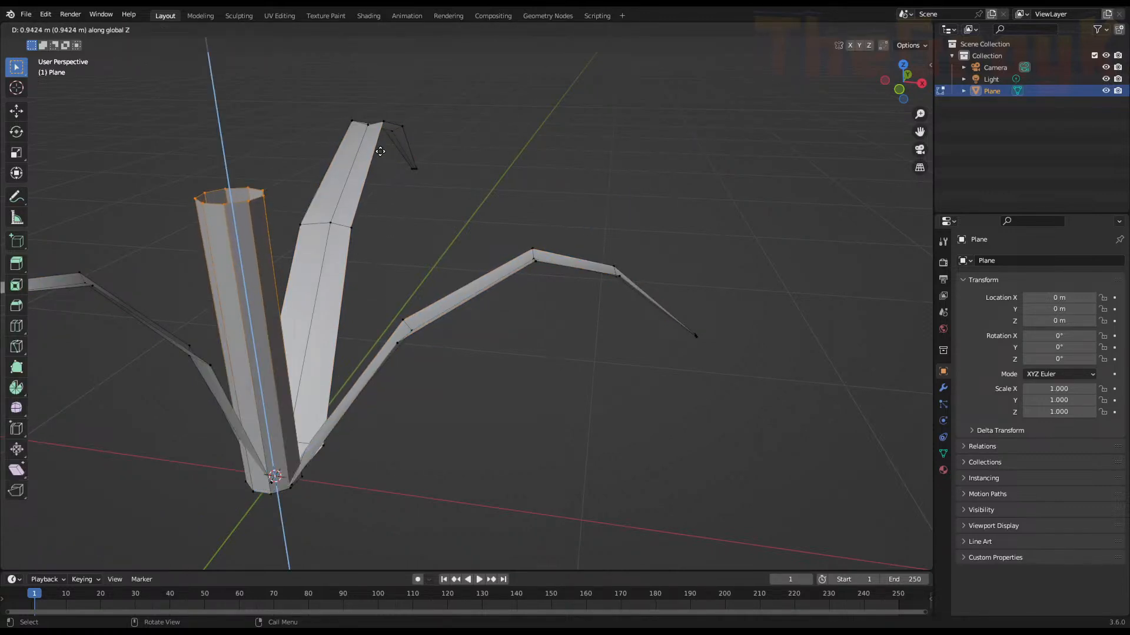
click(383, 150)
click(417, 30)
click(421, 65)
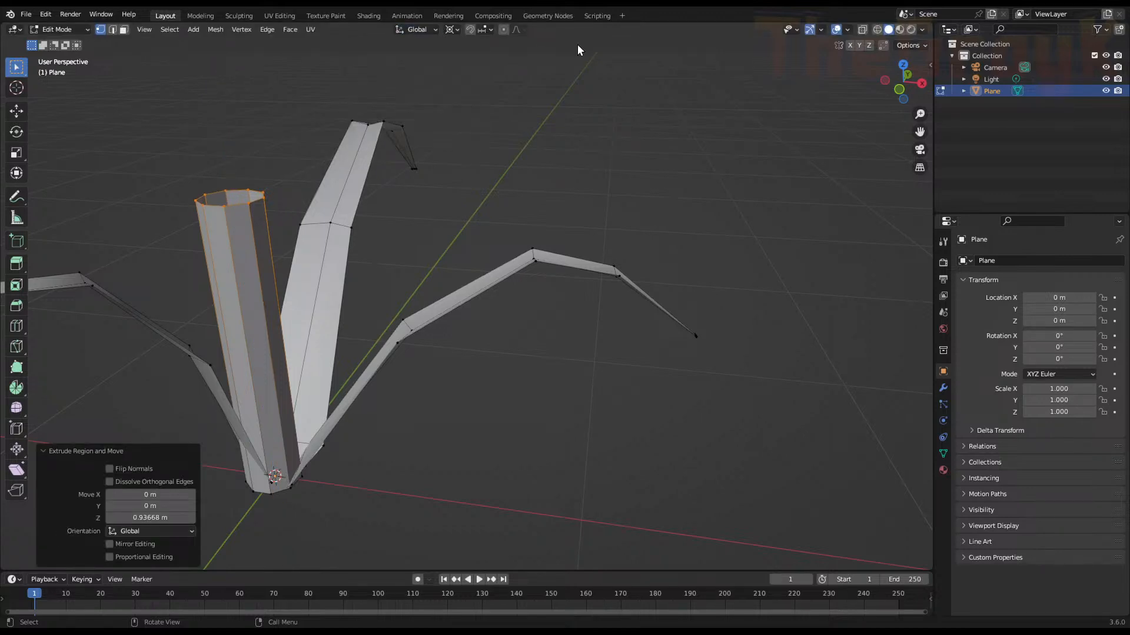
Set the transform pivot point to Median Point
middle_drag(570, 235, 445, 279)
scroll(478, 265, down, 6)
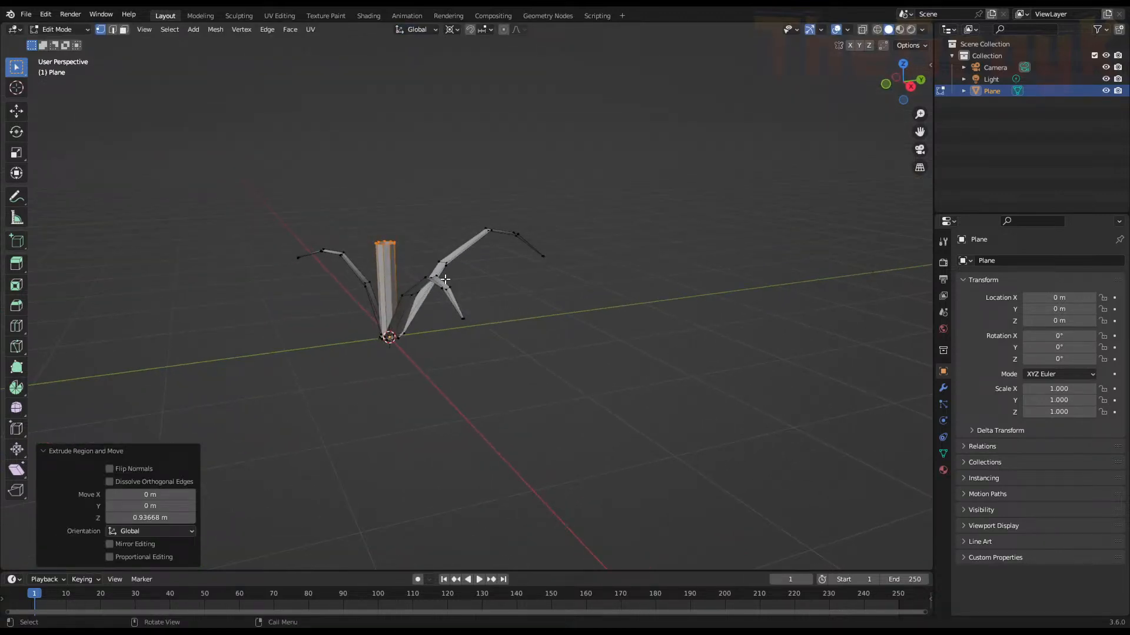
key(period)
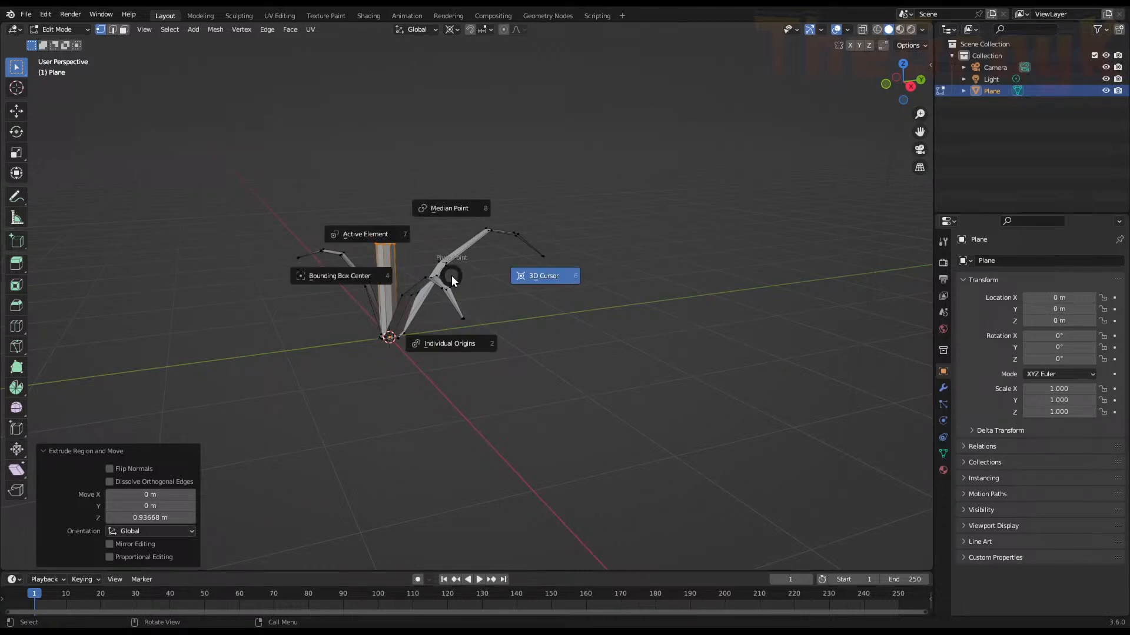
click(451, 214)
key(g)
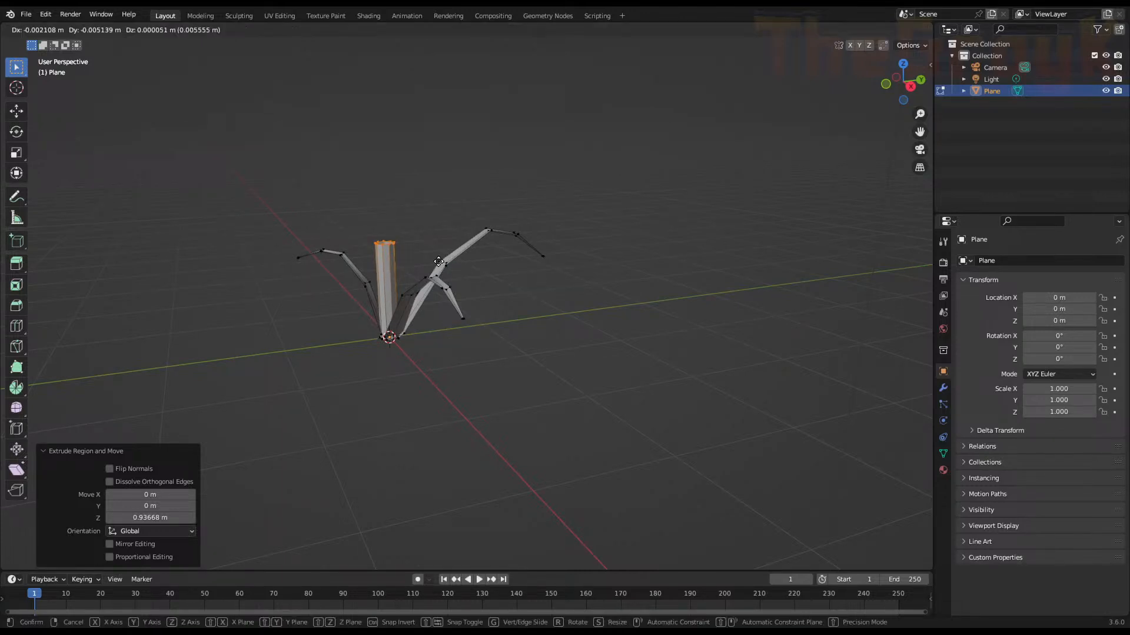
key(z)
key(x)
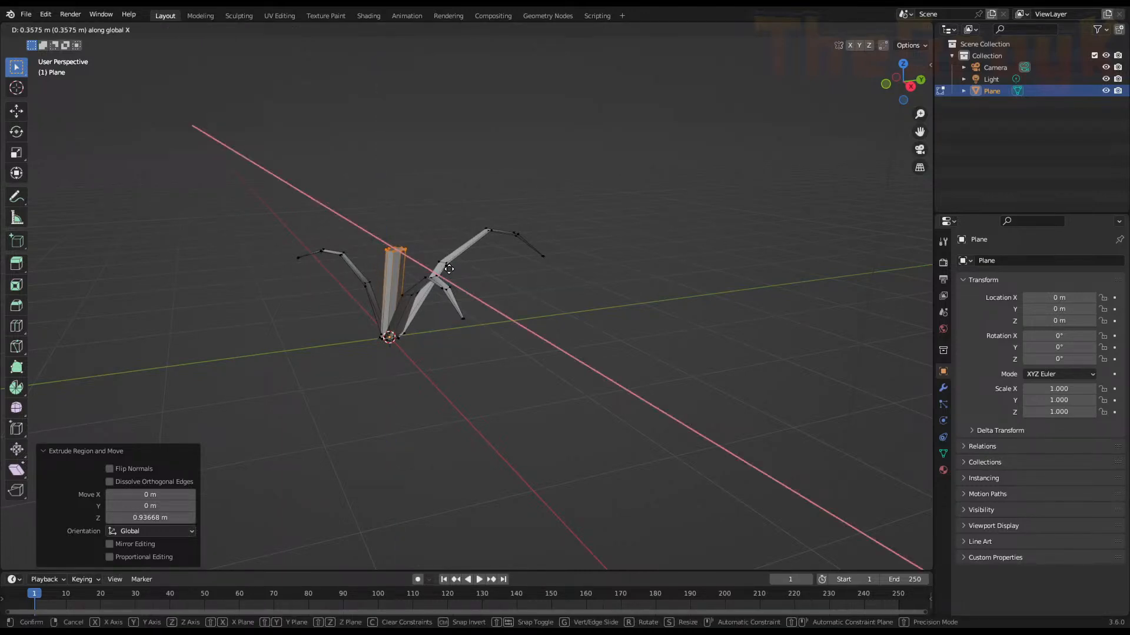
key(Escape)
In the right orthographic view, lower the tube's upper ring about 0.69 m and tilt it about 32°, nudging it into line with the base
key(KP_1)
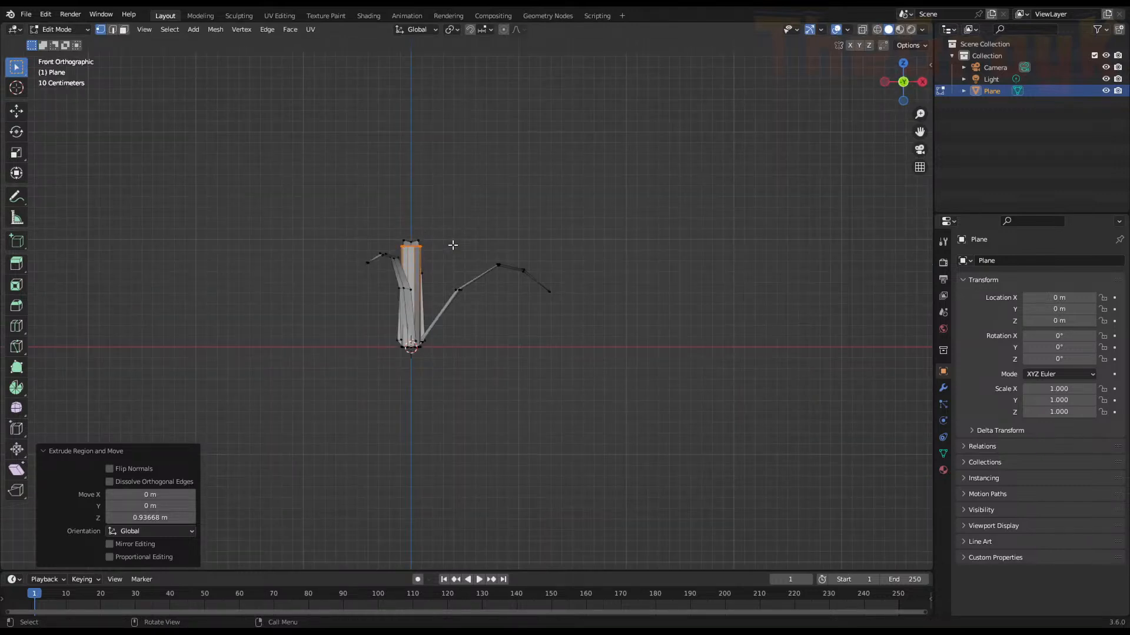
key(KP_Decimal)
key(KP_3)
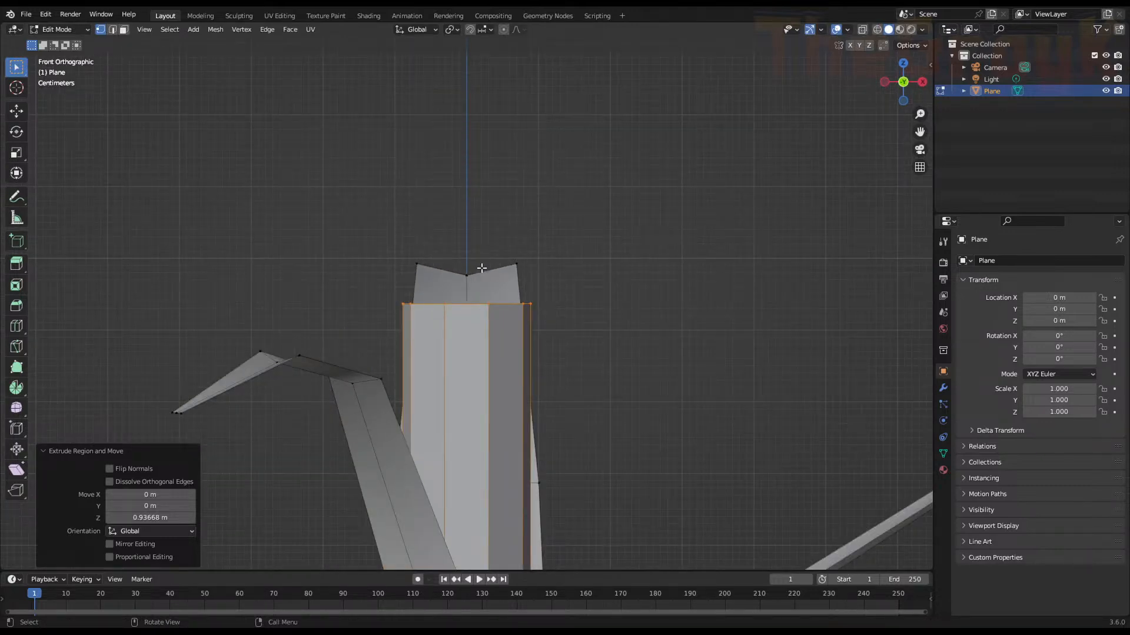
scroll(565, 277, down, 4)
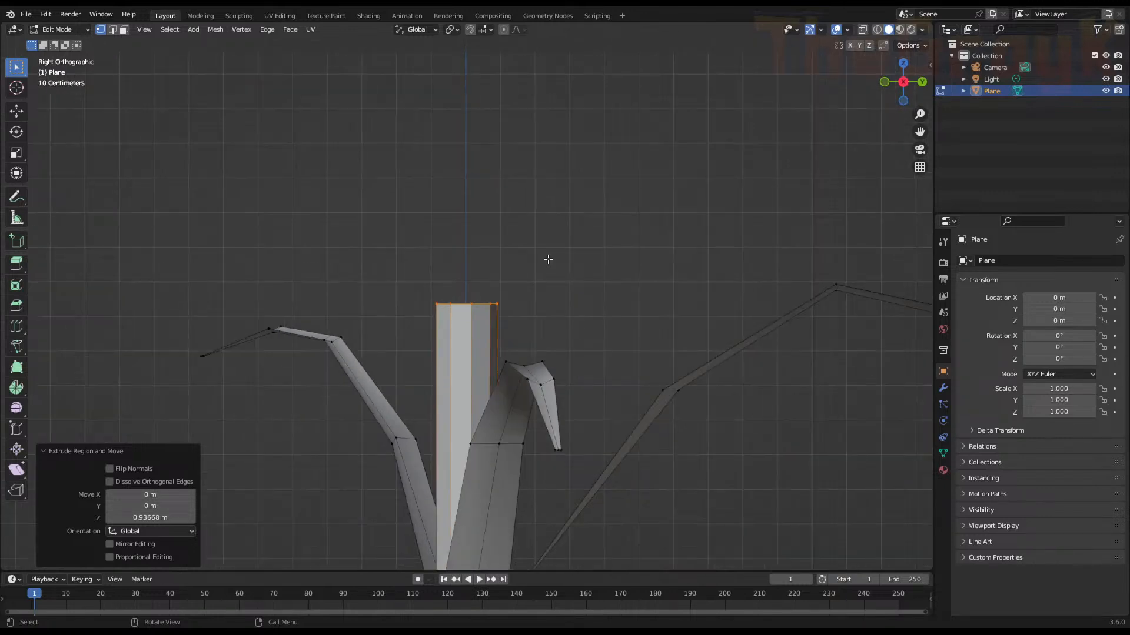
key(g)
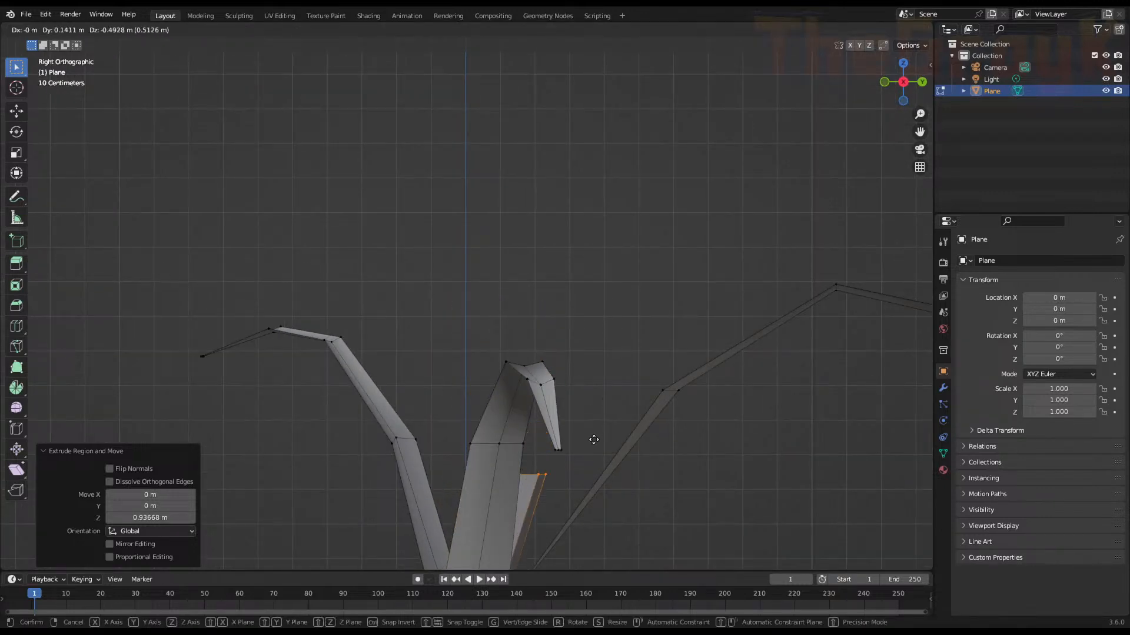
click(574, 495)
key(r)
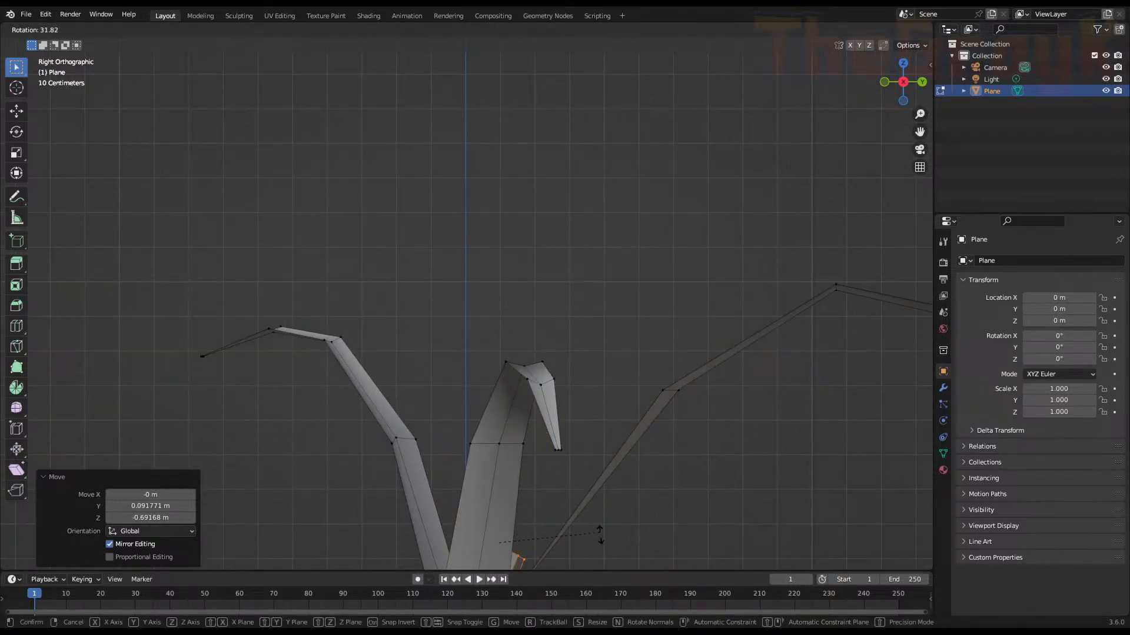
click(598, 532)
key(g)
click(590, 533)
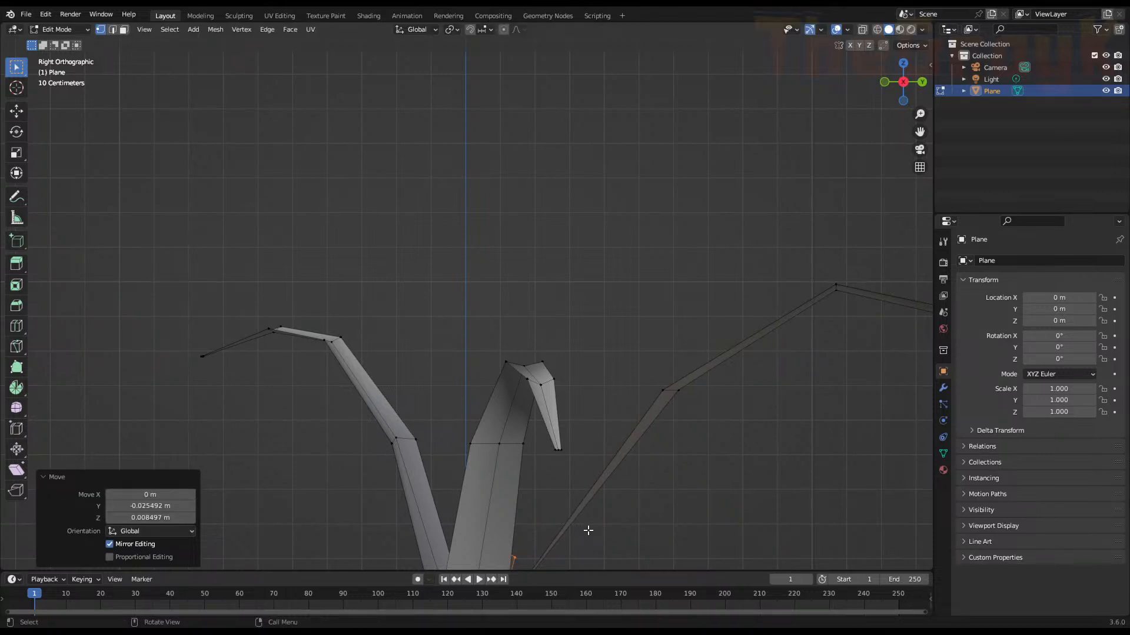
Extrude the tilted ring diagonally upward into a leaning stem, rotate its end 15.1°, and pull the end back about 0.4 m
key(e)
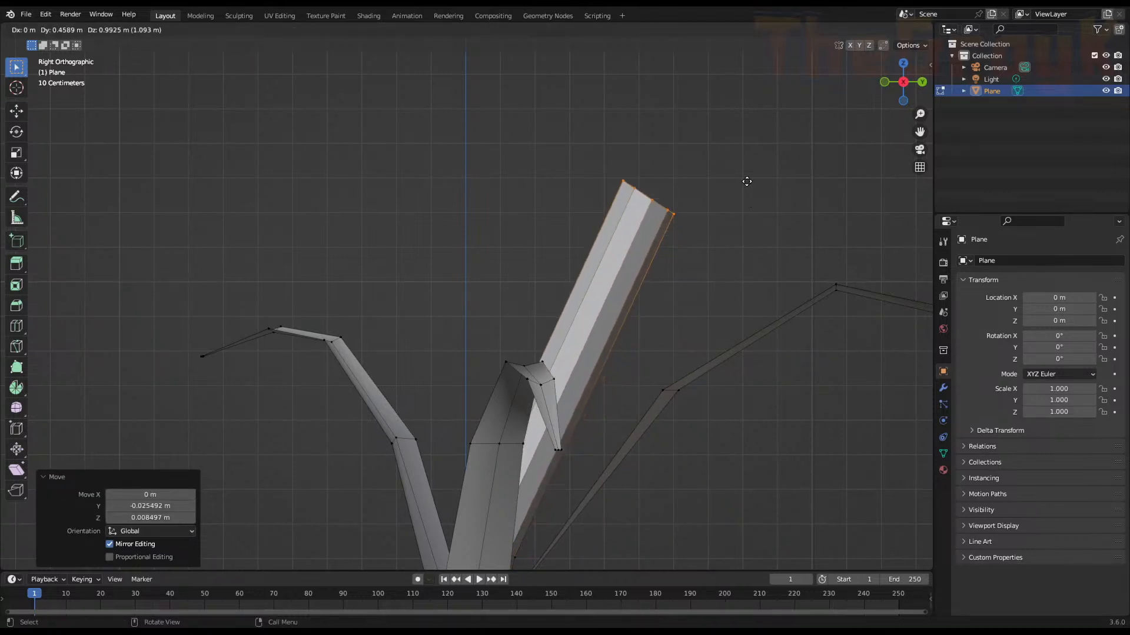
click(769, 166)
key(r)
click(786, 191)
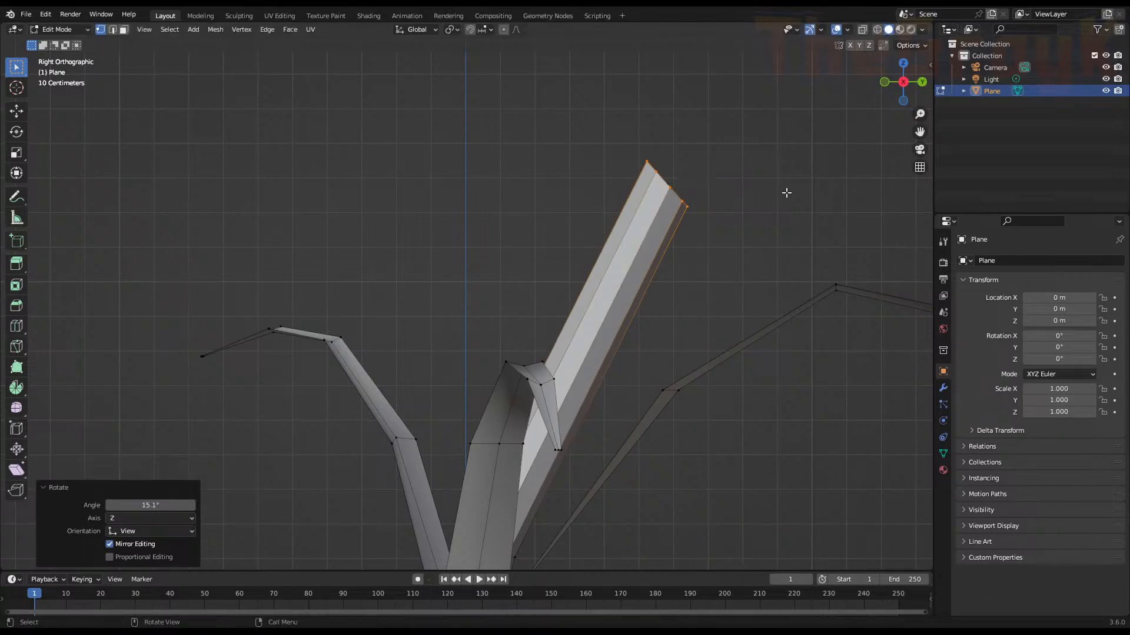
key(g)
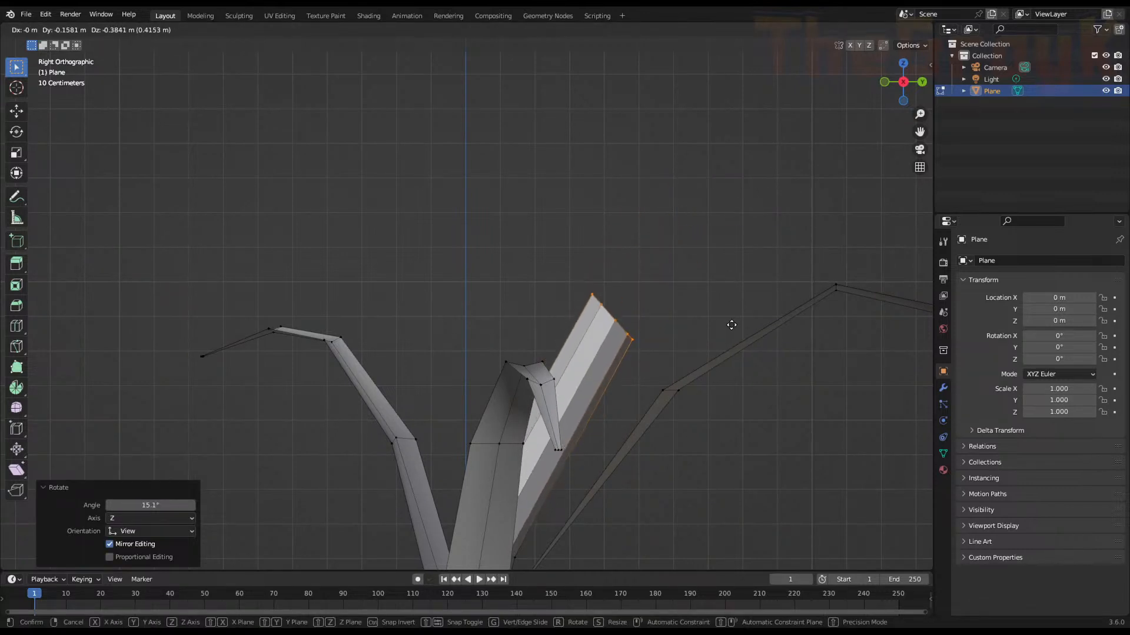
click(728, 325)
Select the whole linked stem and rotate it about -42.4° around the global Z axis
middle_drag(568, 395, 485, 474)
key(l)
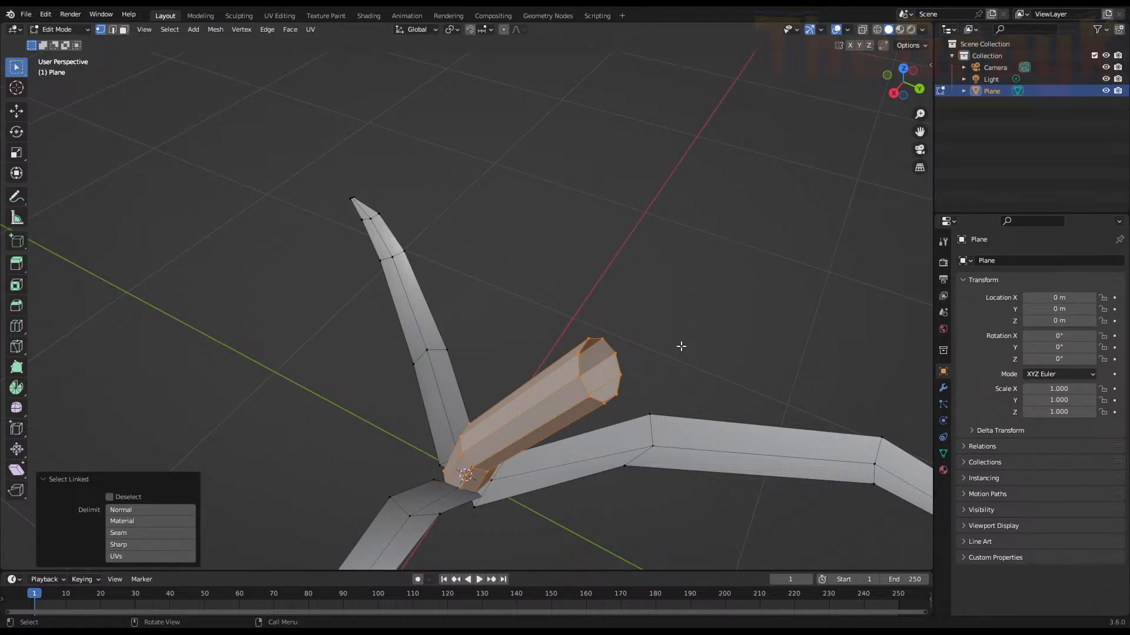
key(r)
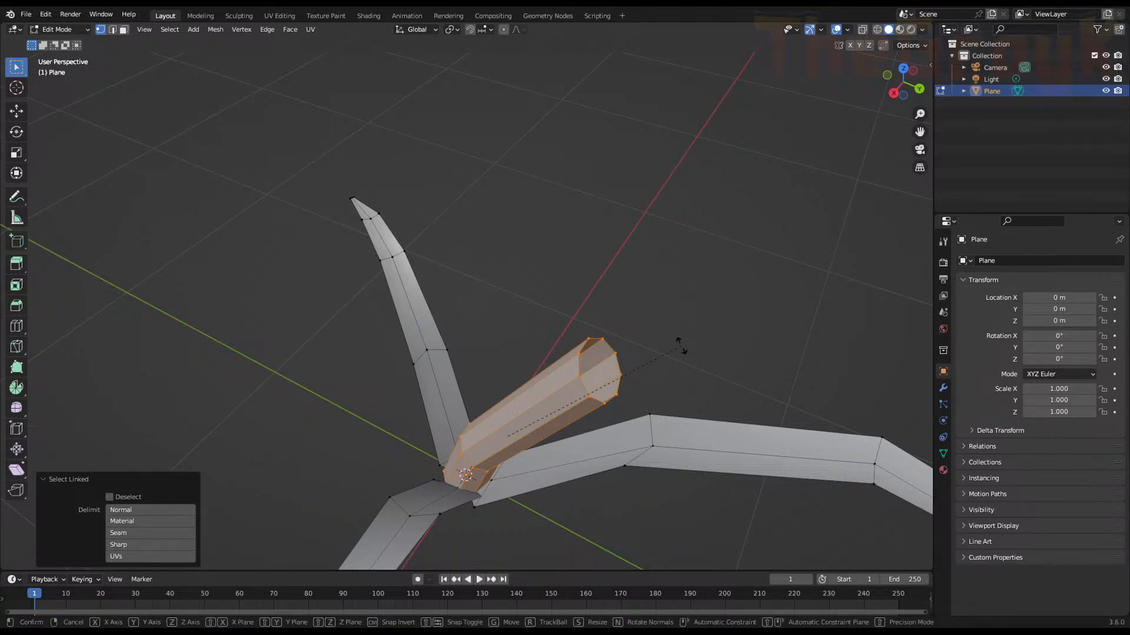
key(z)
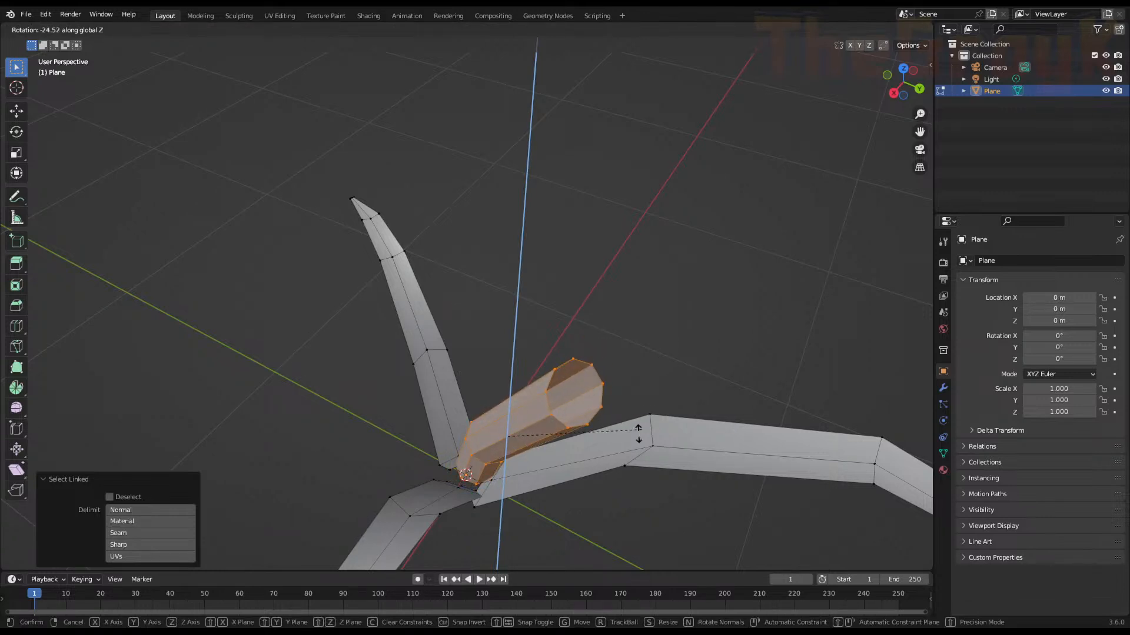
click(609, 462)
Move the stem about 0.12 m along X and -0.027 m along Y to centre its base between the blades
key(g)
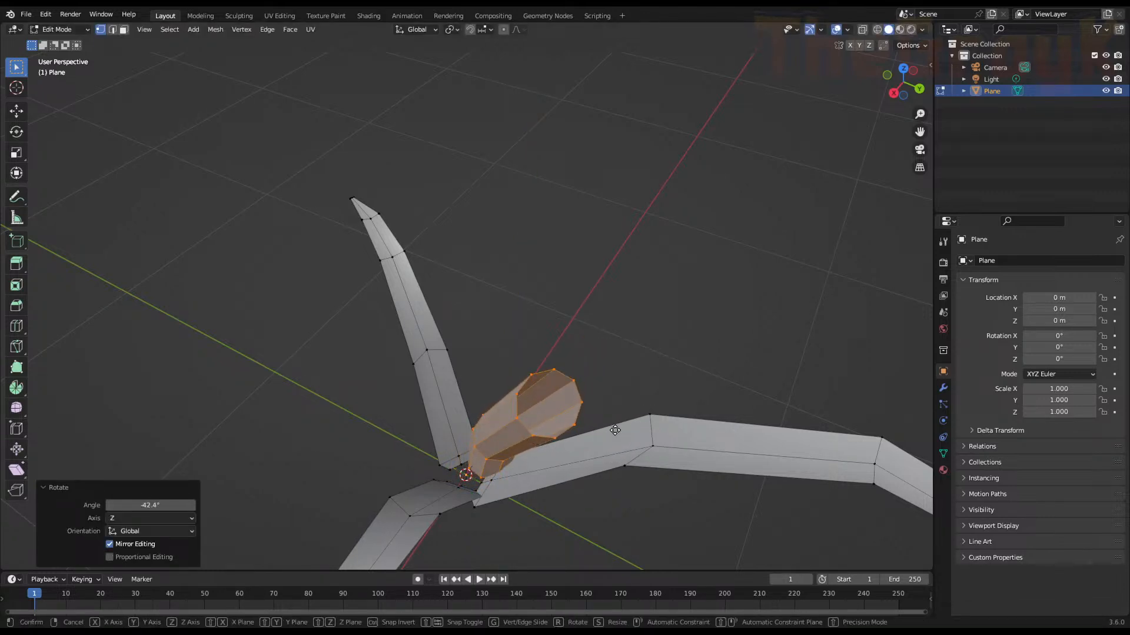
key(x)
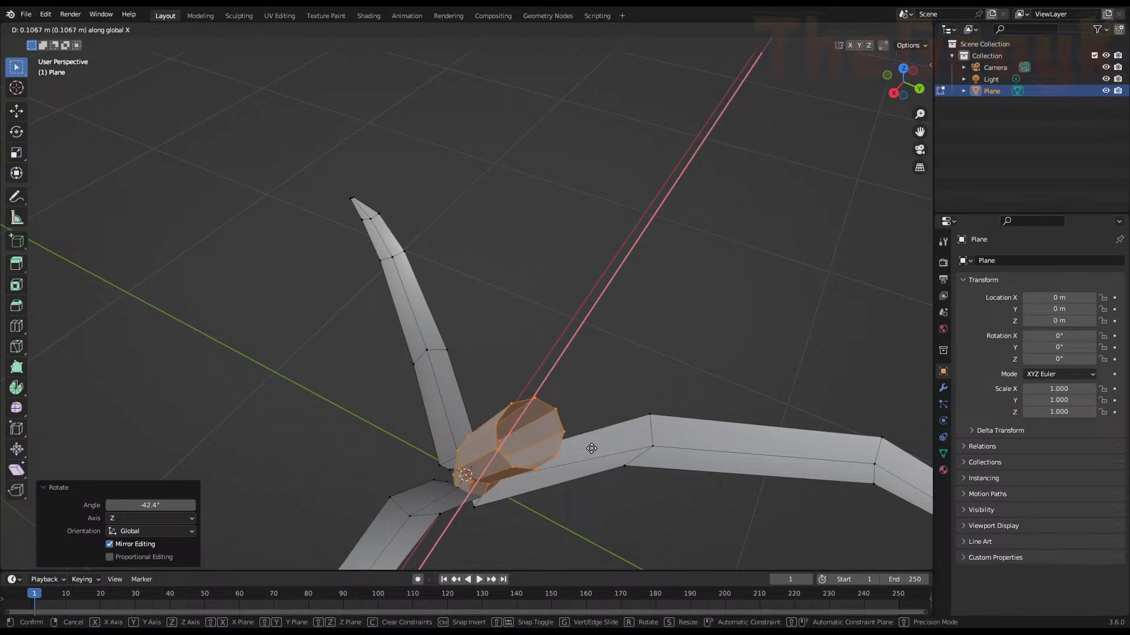
click(589, 448)
key(g)
key(y)
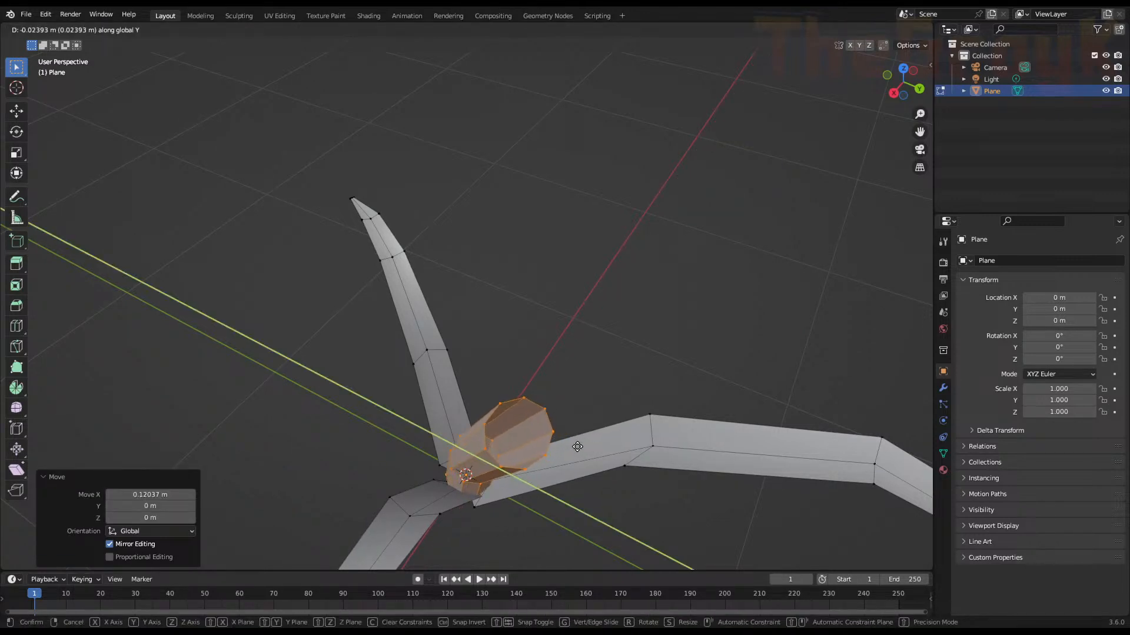
click(579, 447)
scroll(527, 469, down, 2)
middle_drag(527, 469, 489, 366)
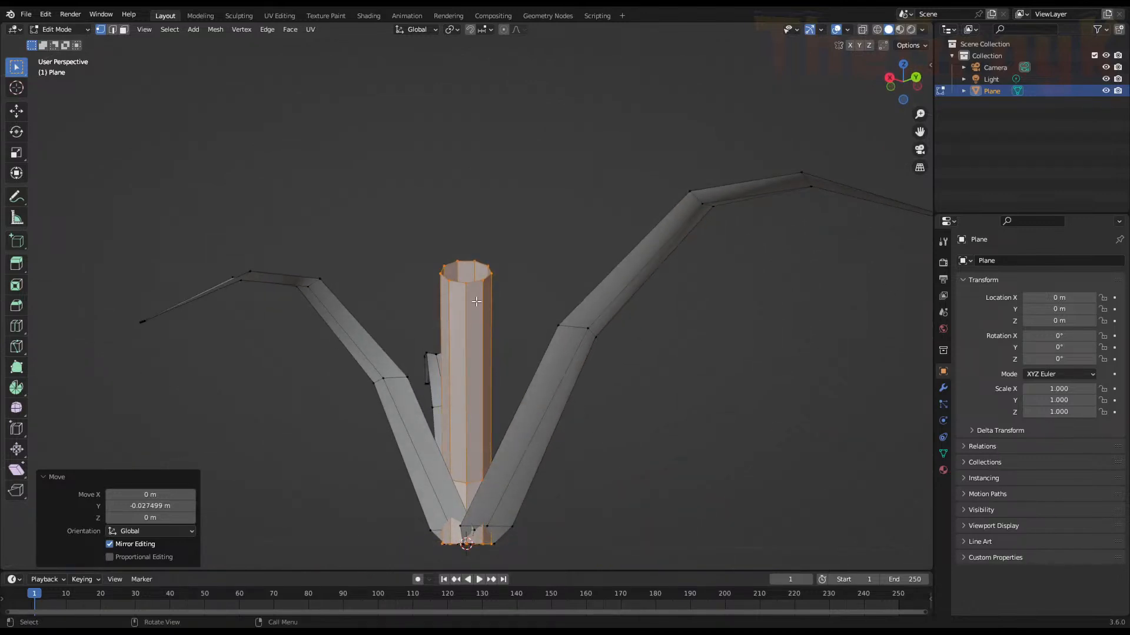
middle_drag(476, 302, 641, 361)
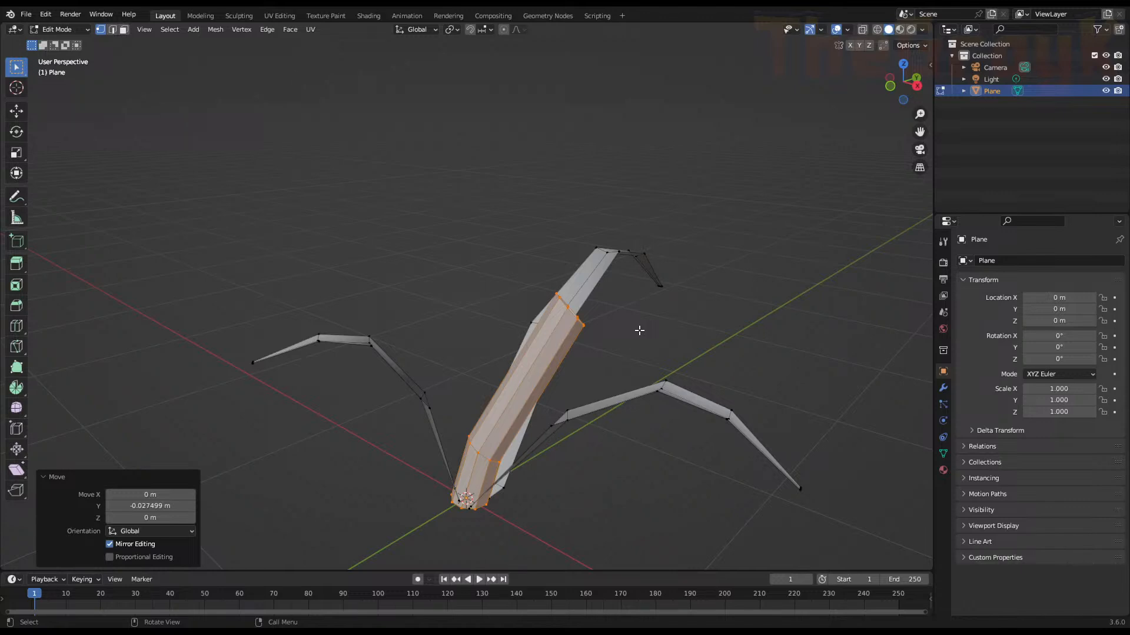
key(KP_1)
middle_drag(453, 287, 565, 347)
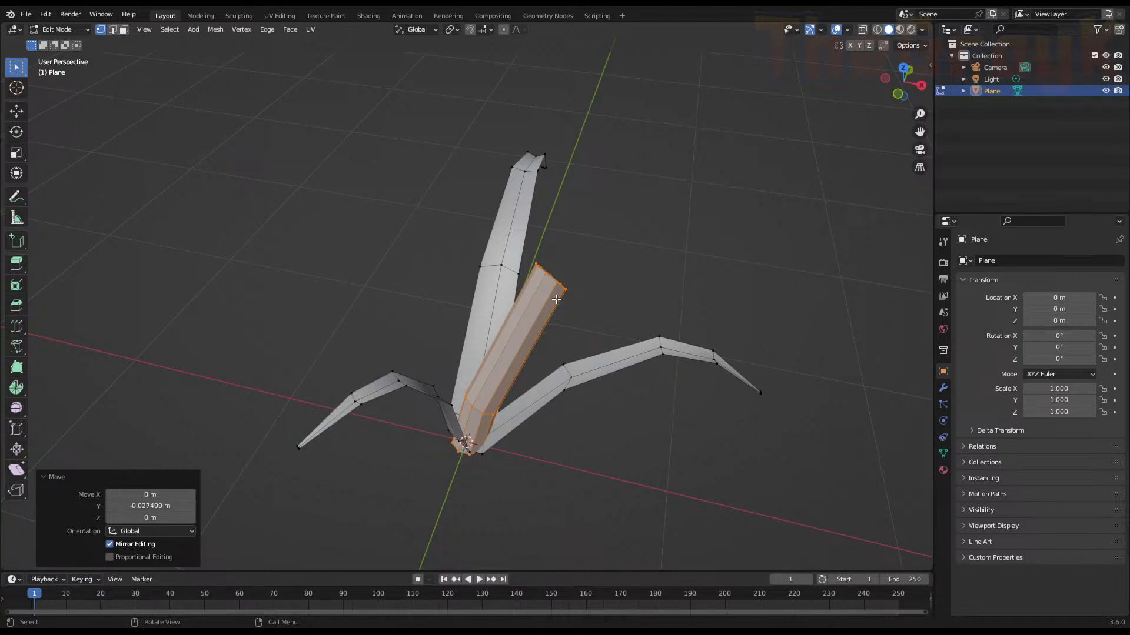
key(KP_3)
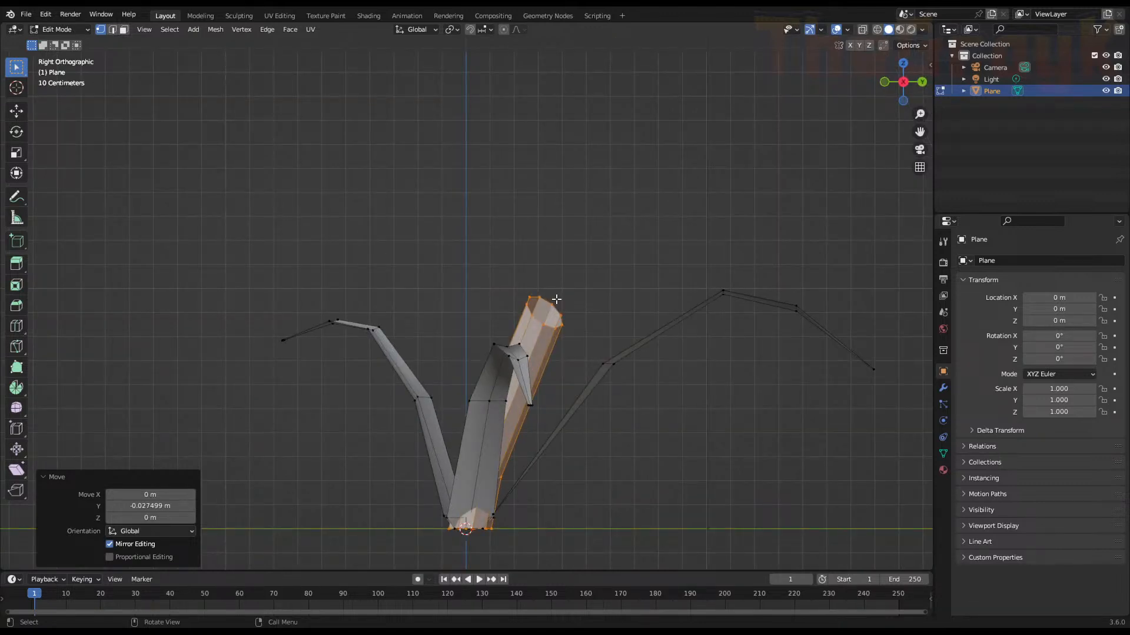
middle_drag(556, 299, 557, 299)
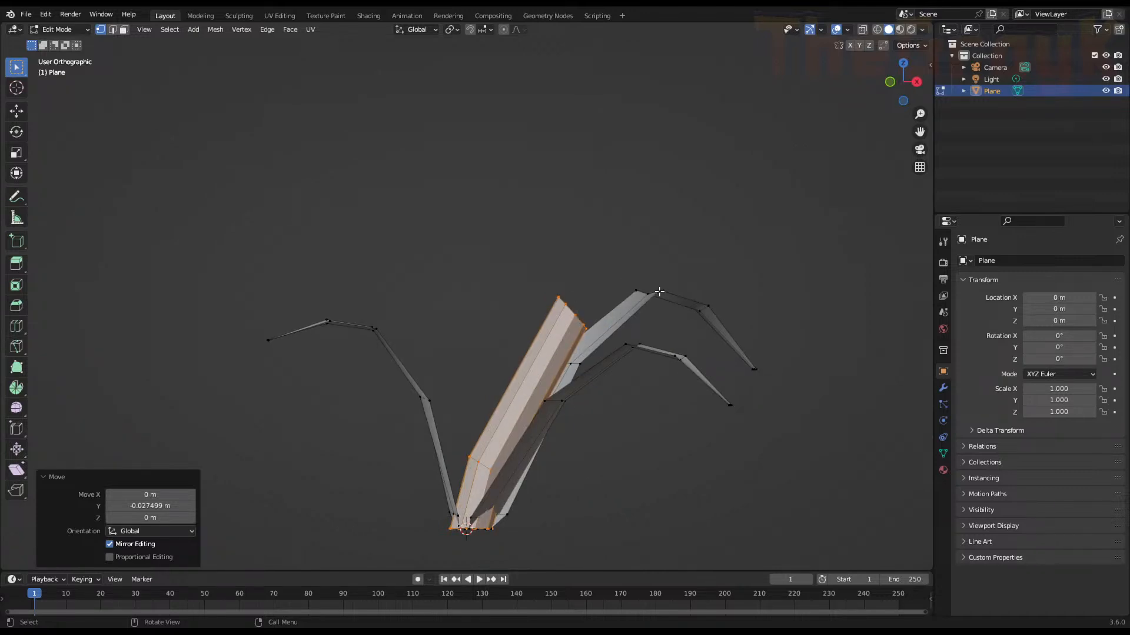
key(e)
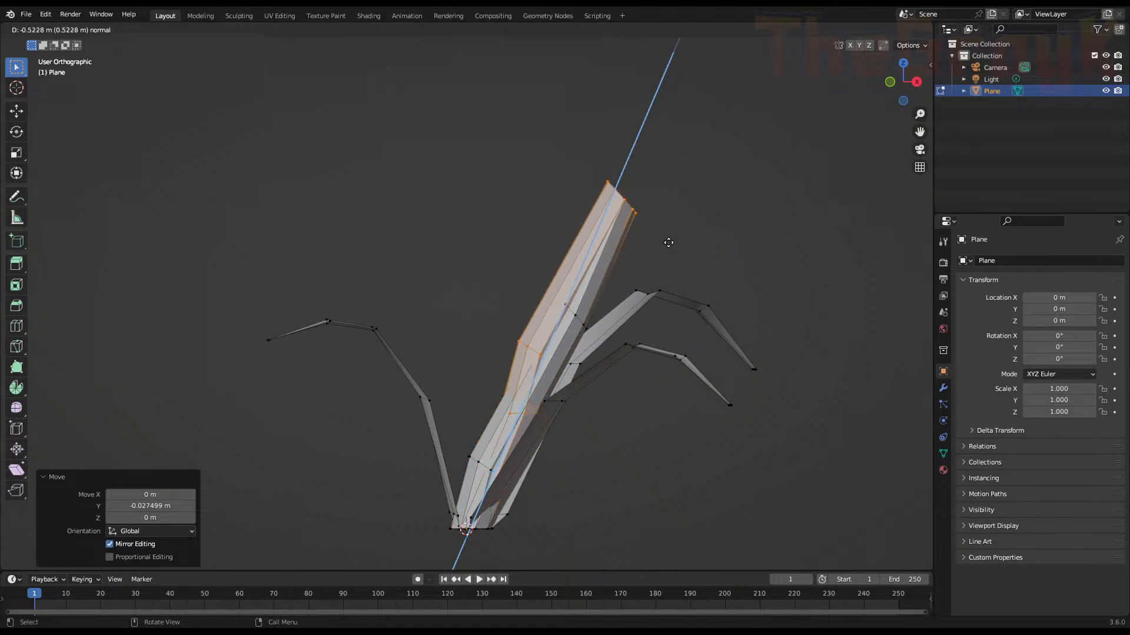
right_click(665, 248)
key(g)
right_click(530, 109)
key(x)
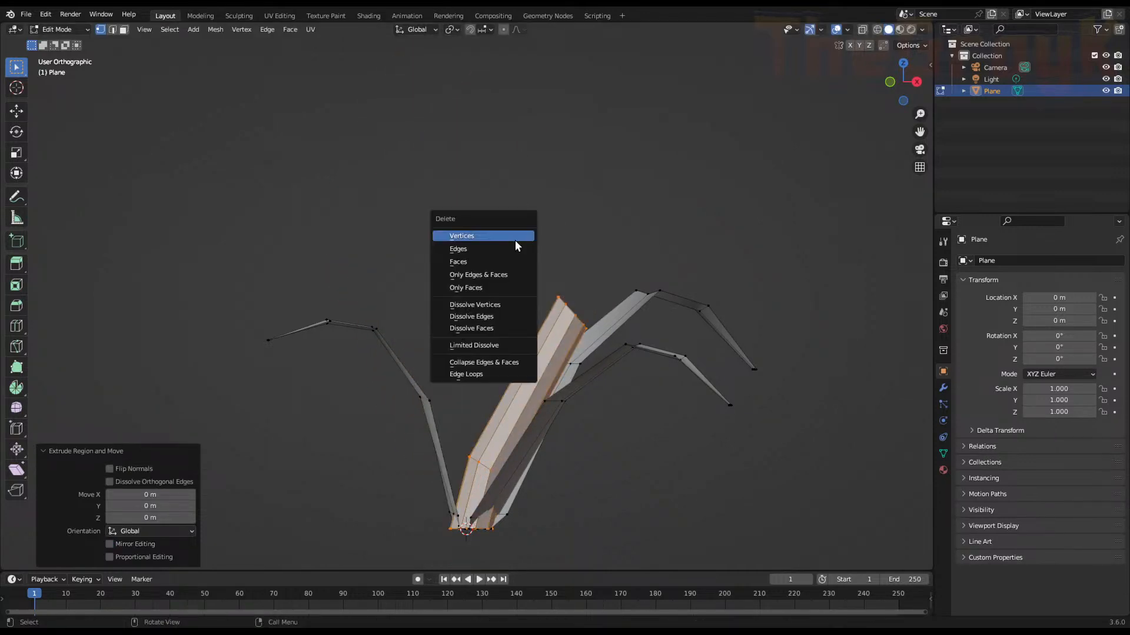
click(512, 235)
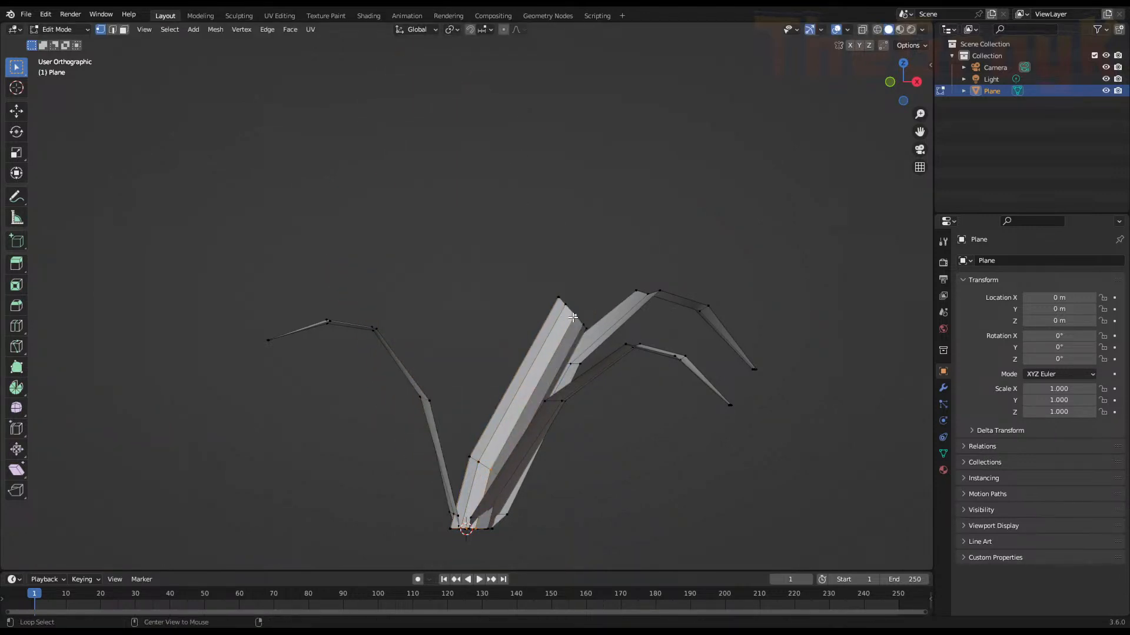
Try extruding the thick stem's open end ring diagonally upward, then rotate and reposition the new ring
alt+click(573, 317)
key(e)
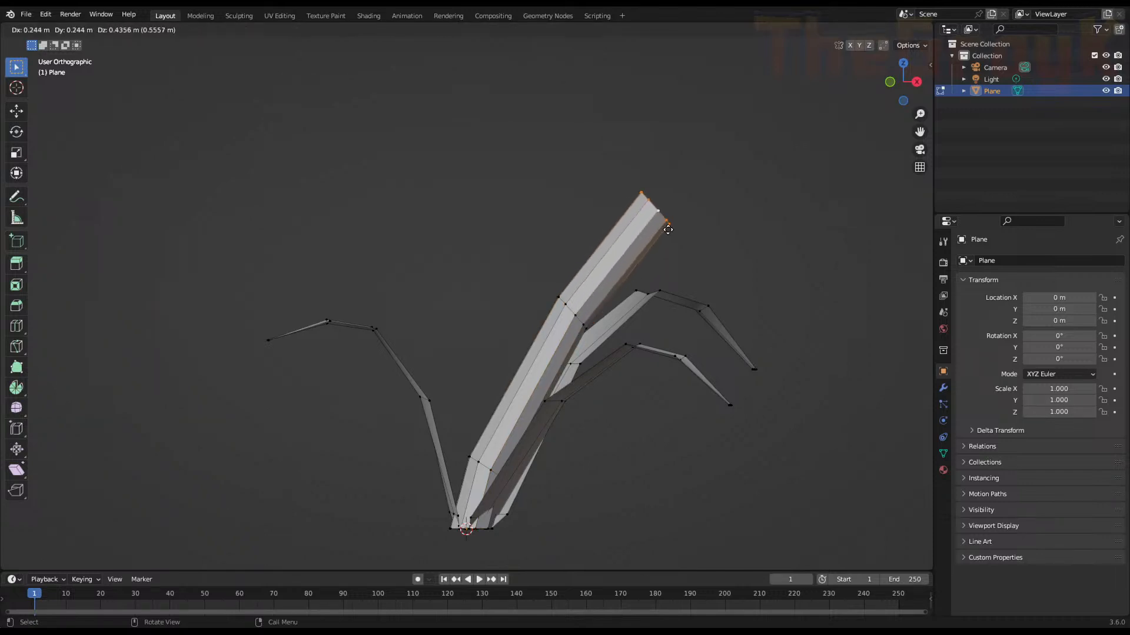
click(691, 199)
key(r)
click(752, 227)
key(g)
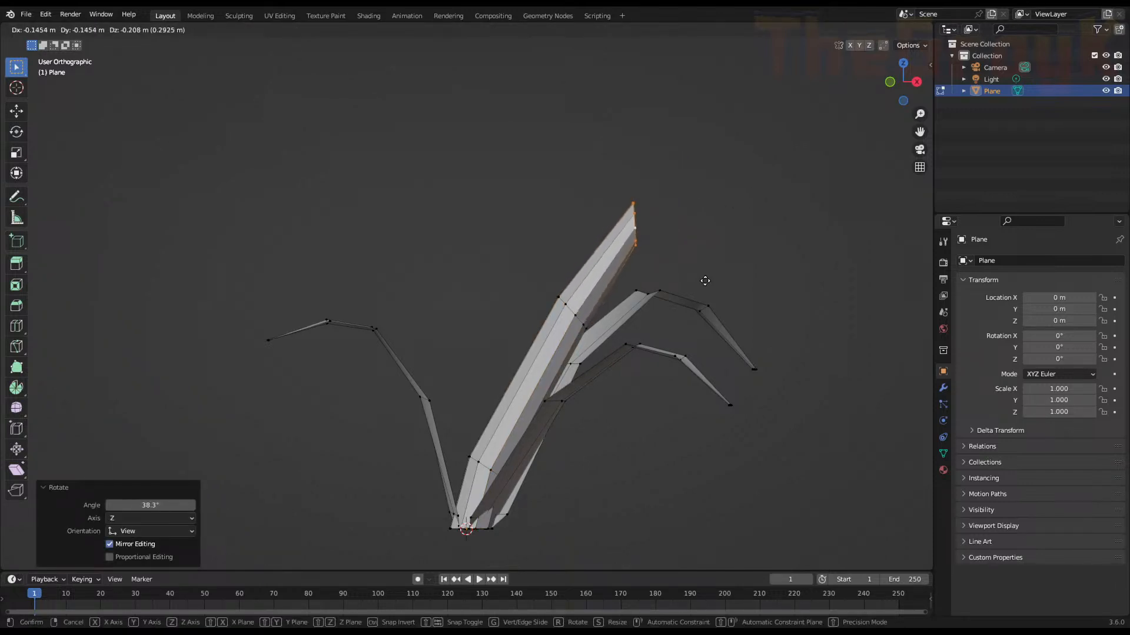
click(706, 205)
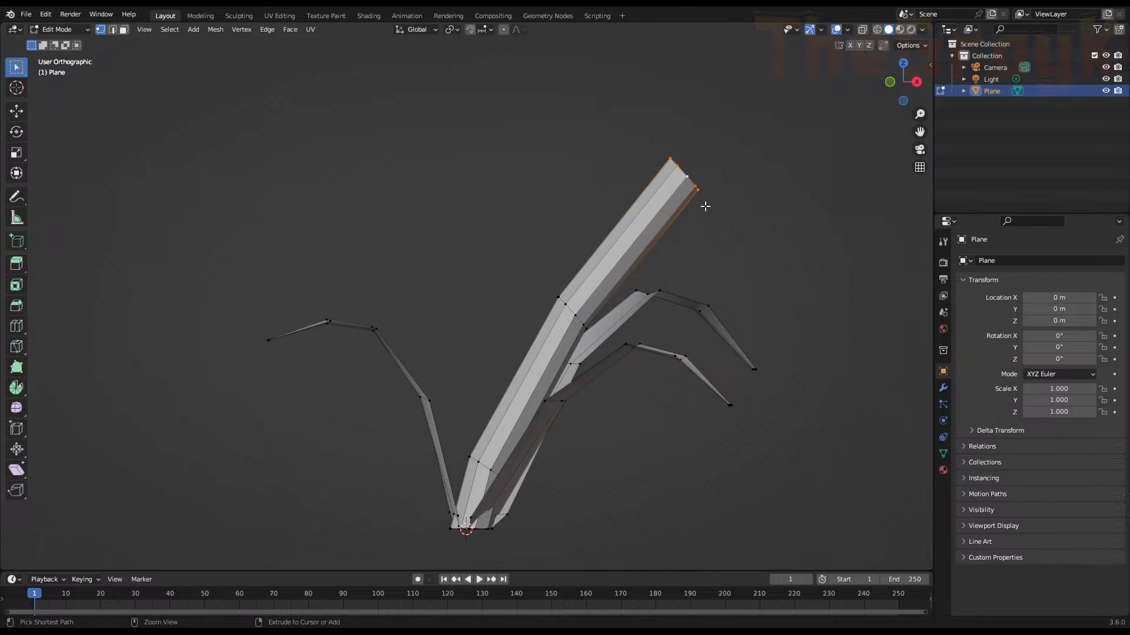
Shear the extruded end ring of the stem with an offset of about -0.513 and move it slightly downward
key(F3)
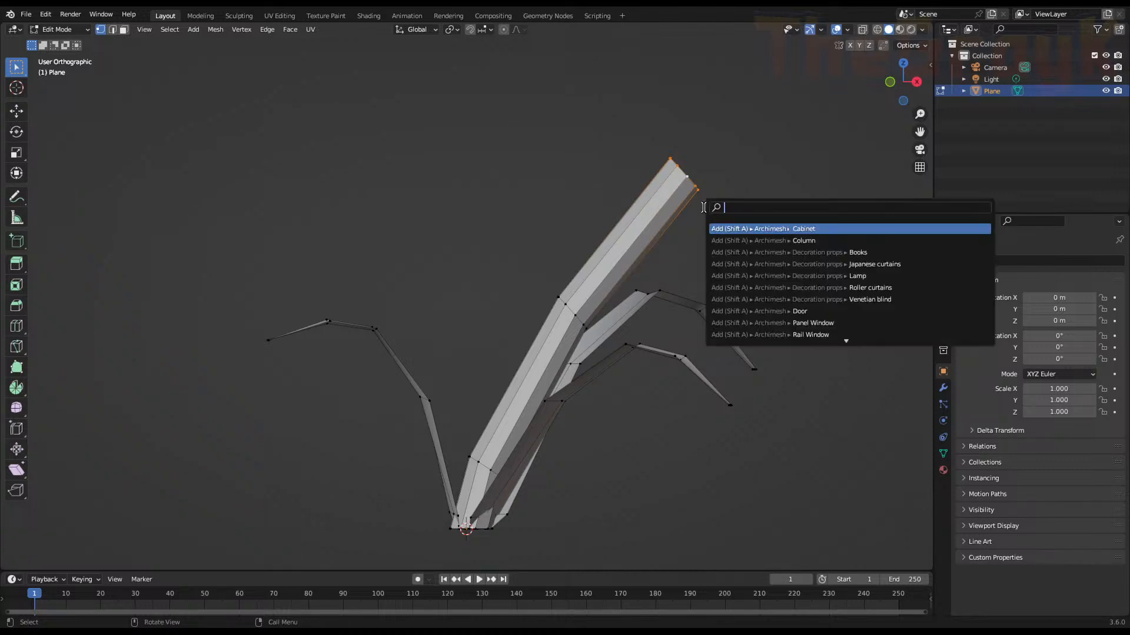
text(shear)
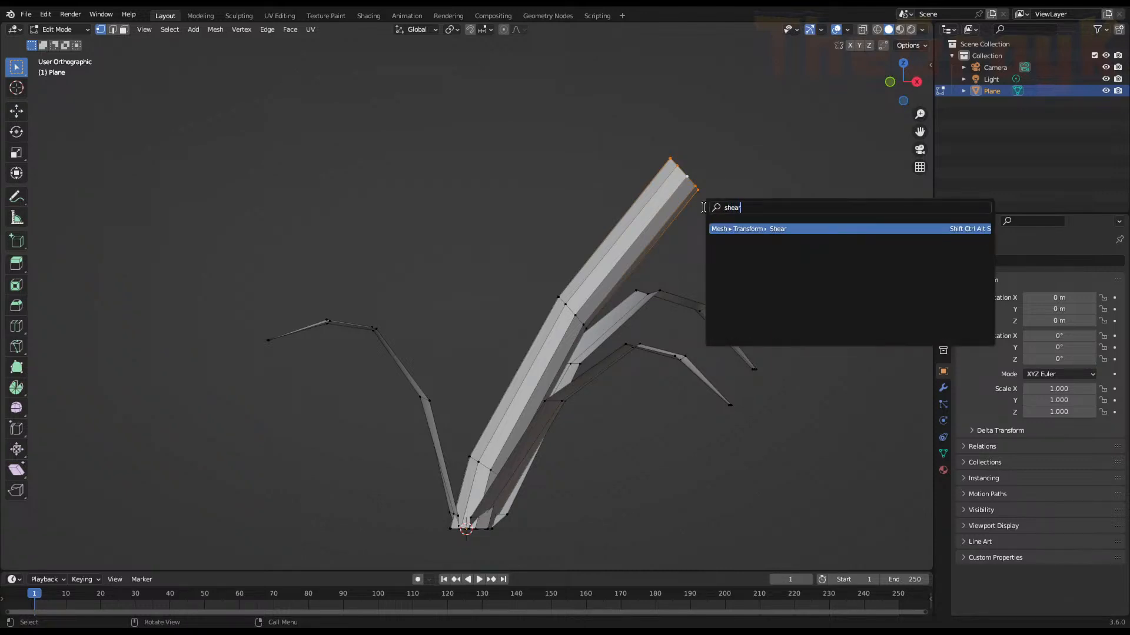
click(782, 229)
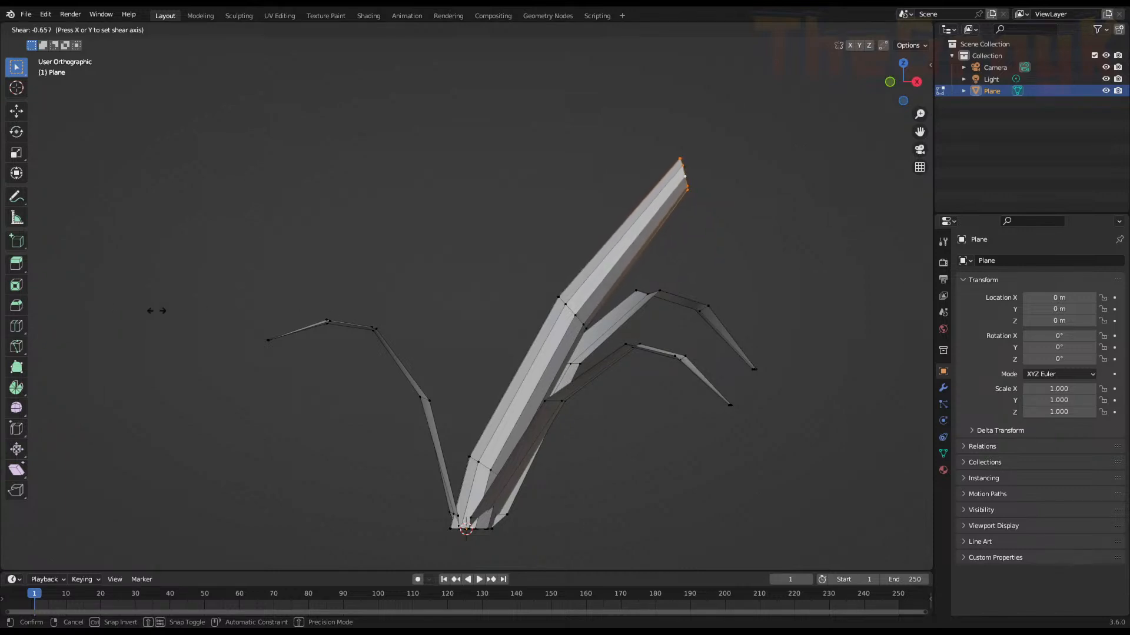
click(91, 312)
key(s)
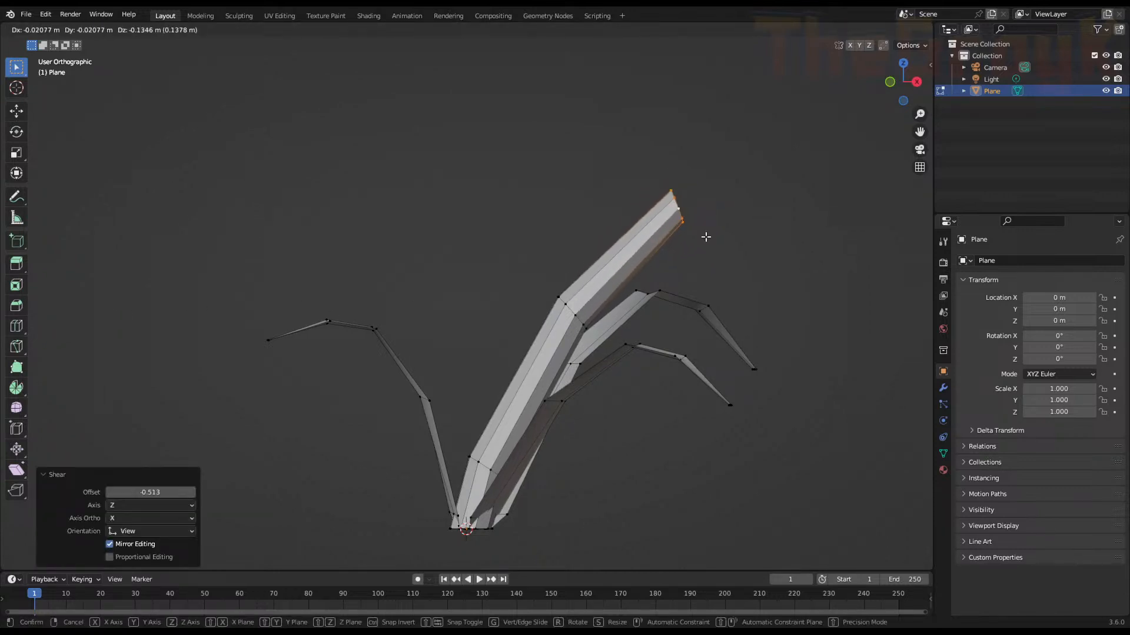
click(709, 241)
Delete the vertices of the stem's newly extruded end ring
middle_drag(723, 244, 580, 307)
key(x)
click(564, 336)
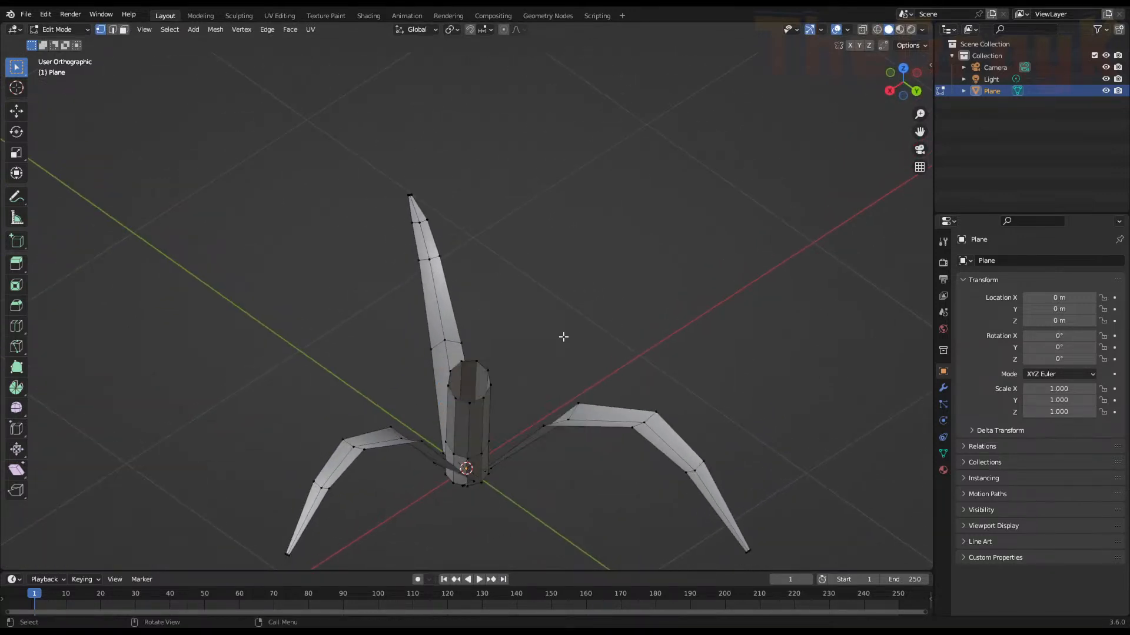
Extrude the stem's open end loop twice so that the stem arches over sideways in two new segments
alt+click(460, 400)
key(KP_3)
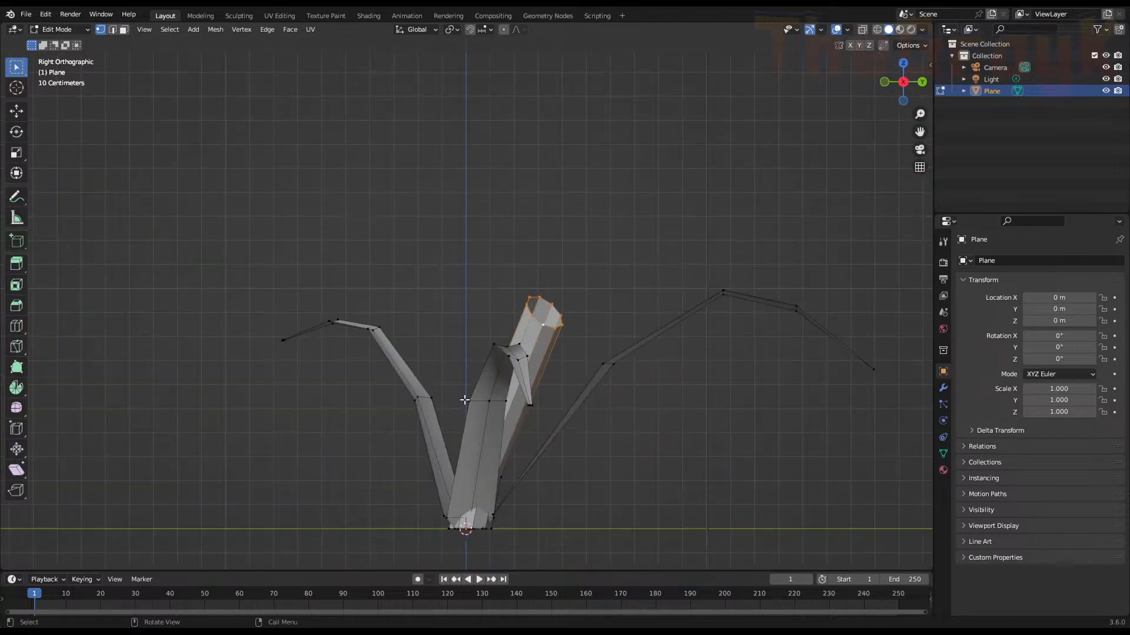
key(KP_1)
key(KP_3)
key(KP_4)
key(KP_4)
key(KP_5)
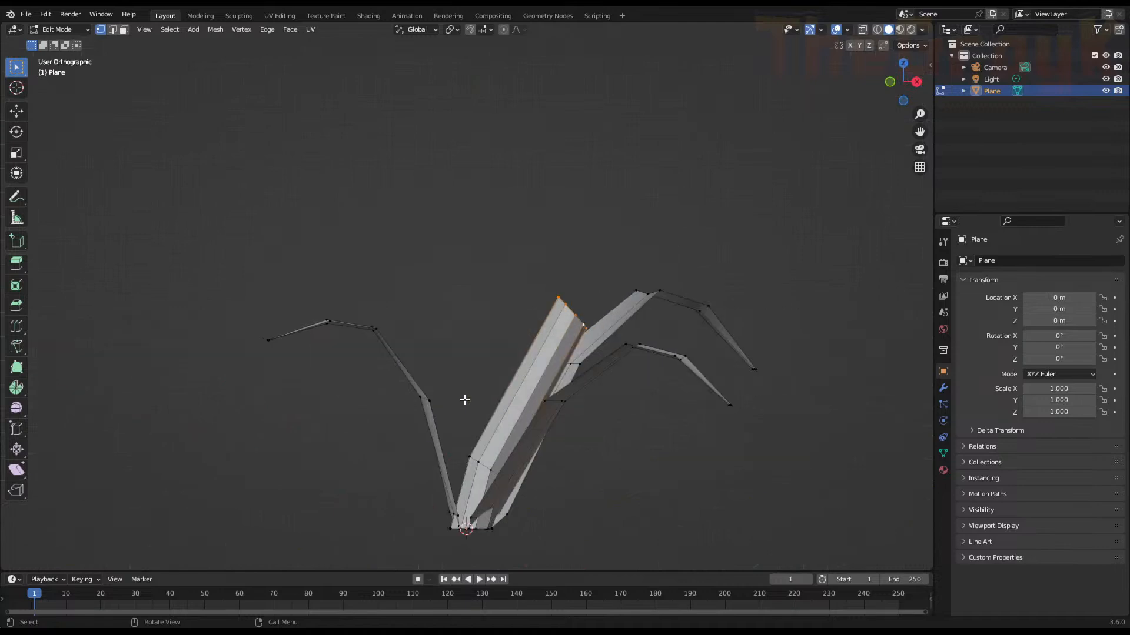
ctrl+right_click(665, 265)
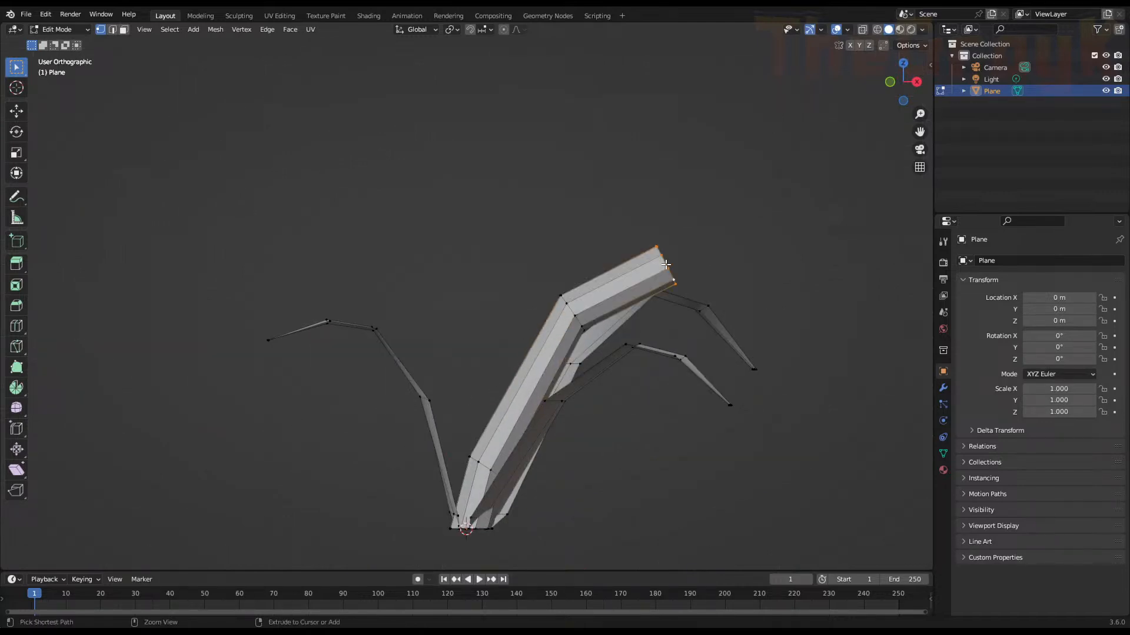
ctrl+right_click(762, 266)
Scale the stem's tip ring to about 0.272 and the neighbouring ring at the upper bend to about 0.476
key(s)
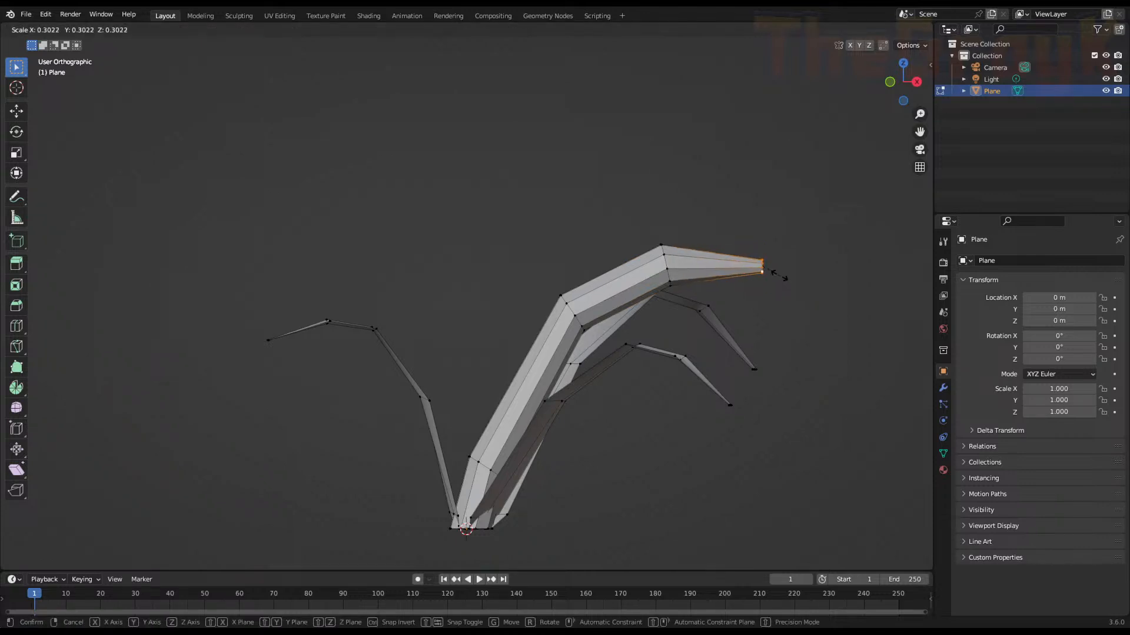
click(780, 276)
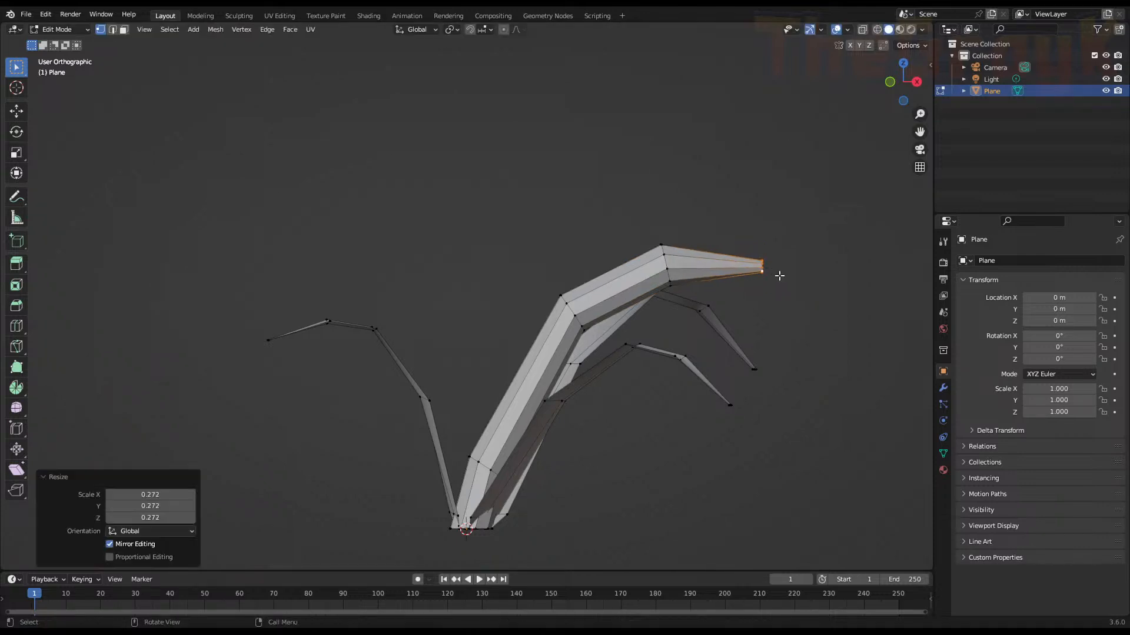
alt+click(665, 265)
key(s)
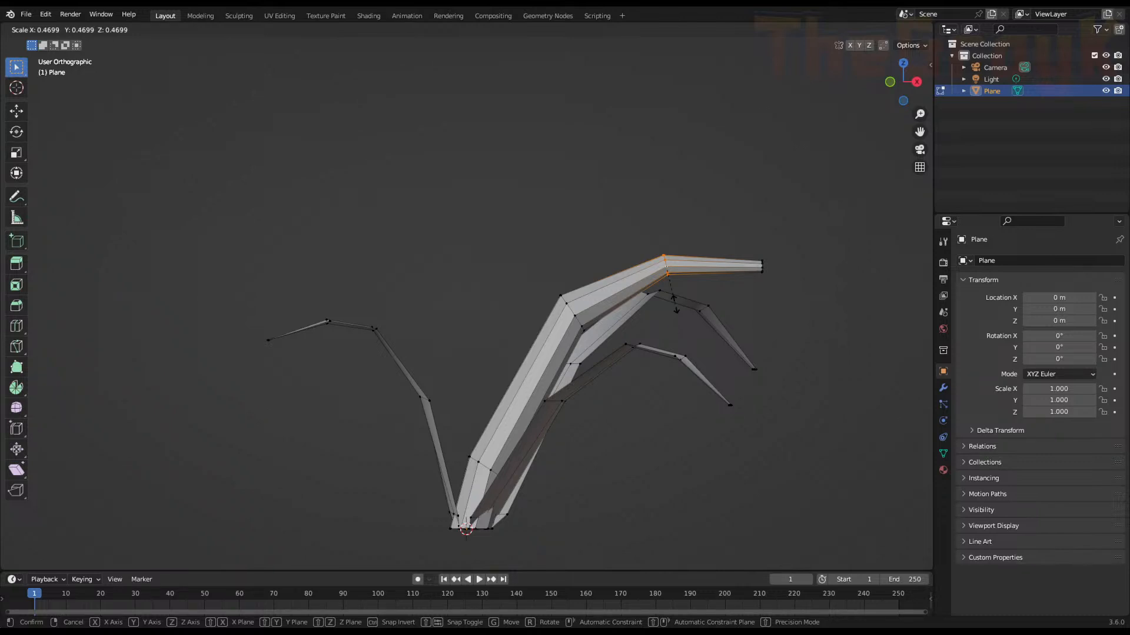
click(674, 304)
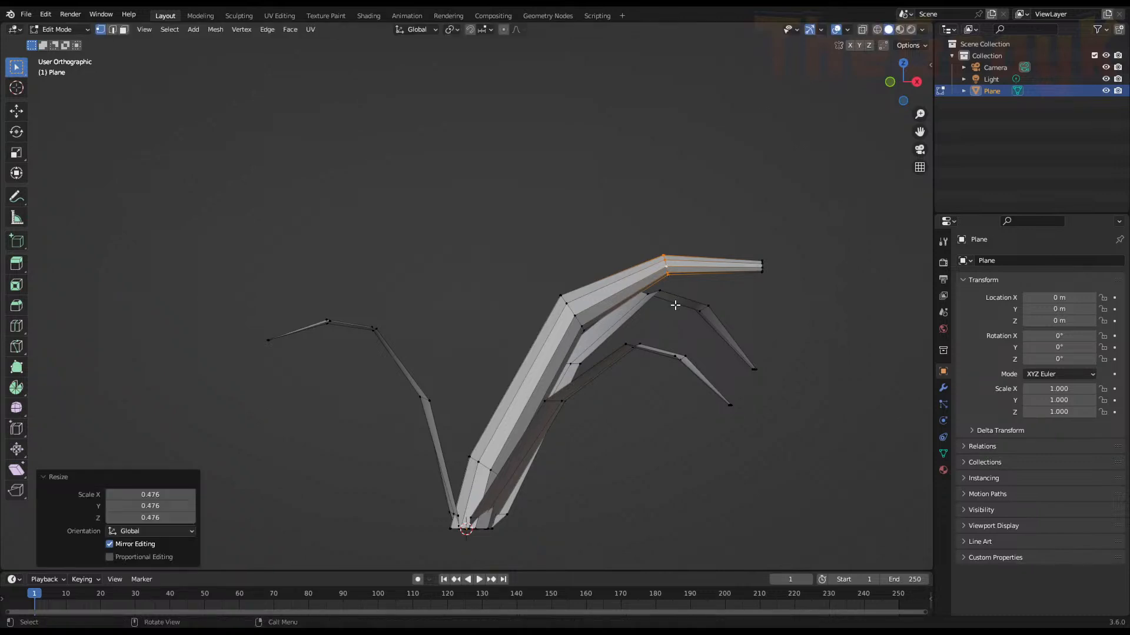
Scale the stem's middle ring to about 0.516 and the ring near its base to about 0.643
alt+click(572, 309)
key(s)
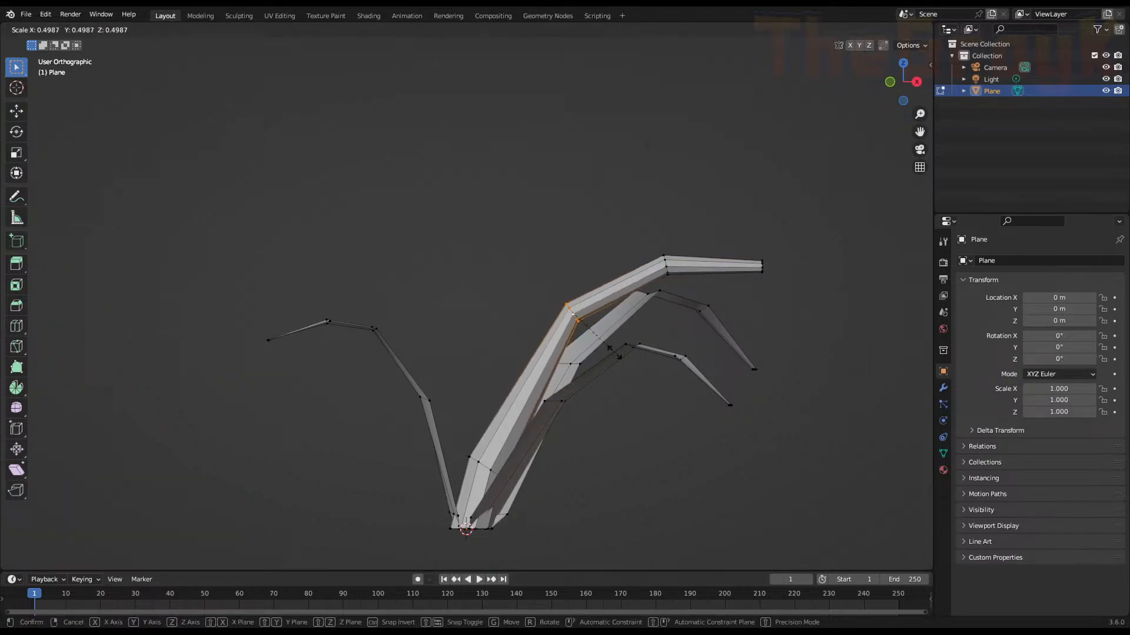
click(612, 353)
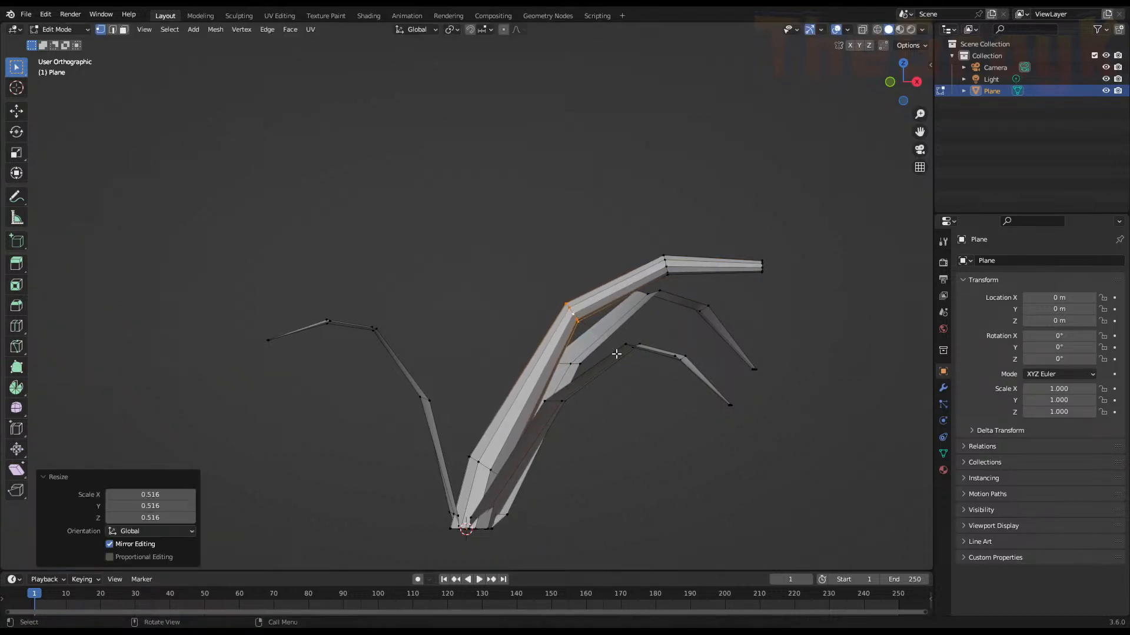
alt+click(485, 466)
key(s)
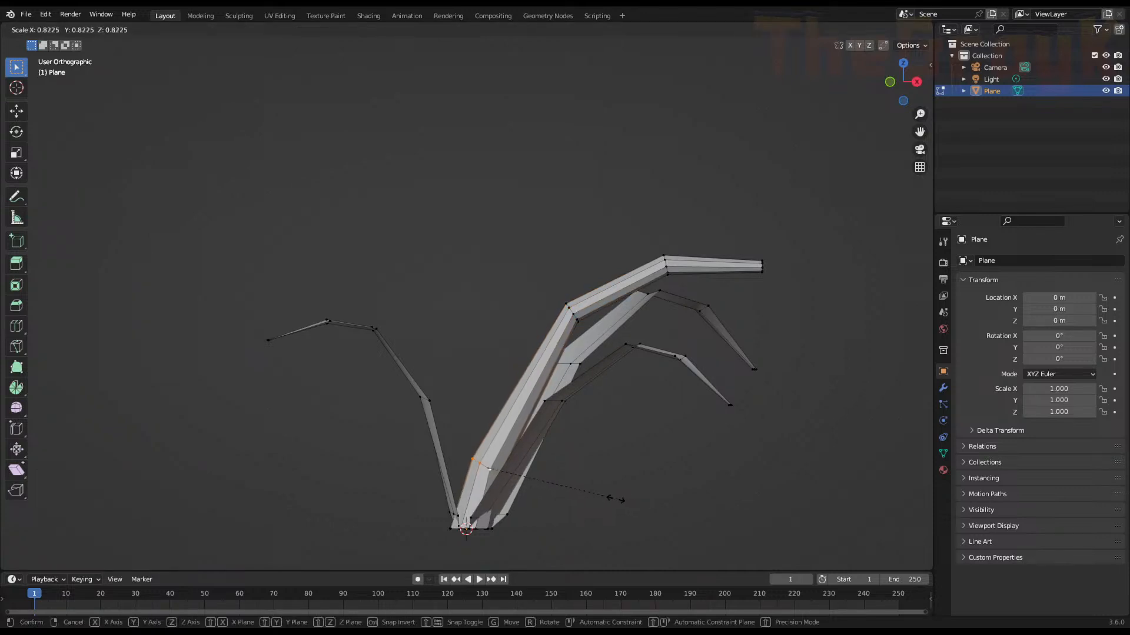
click(589, 493)
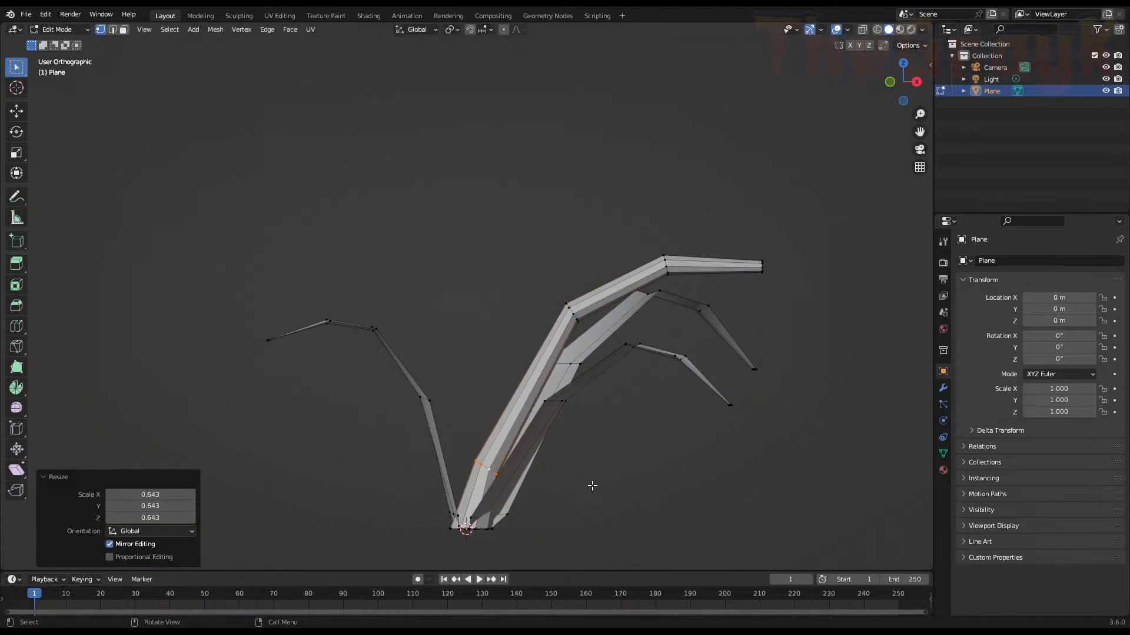
Select the whole tip ring of the stem in wireframe shading and scale it to about 0.733
alt+click(750, 277)
key(c)
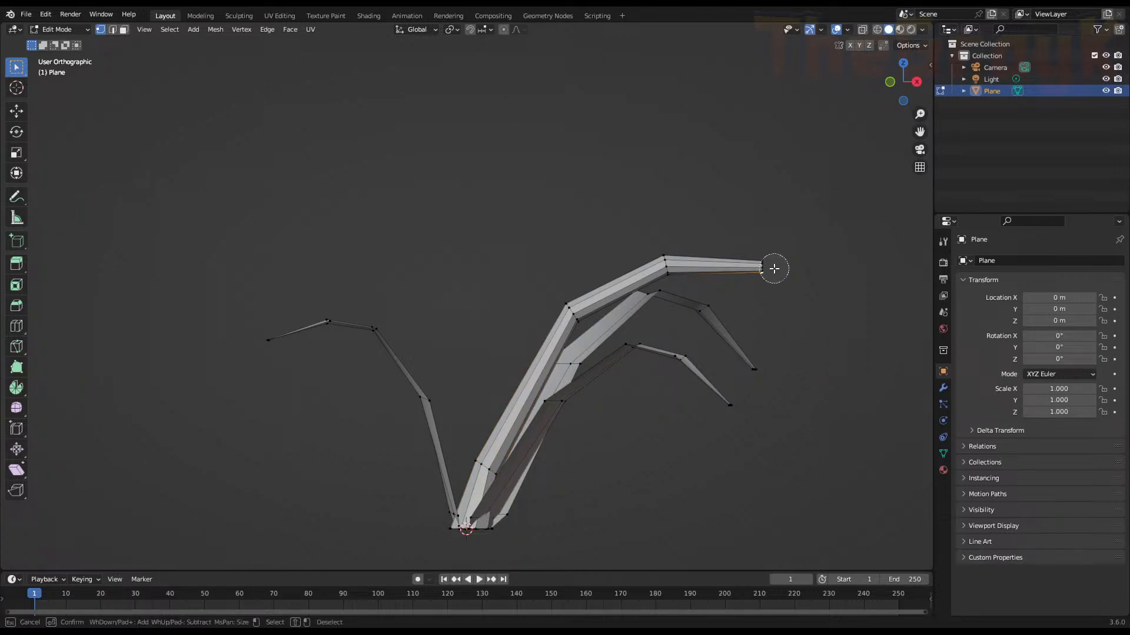
click(774, 267)
right_click(762, 256)
key(z)
click(708, 259)
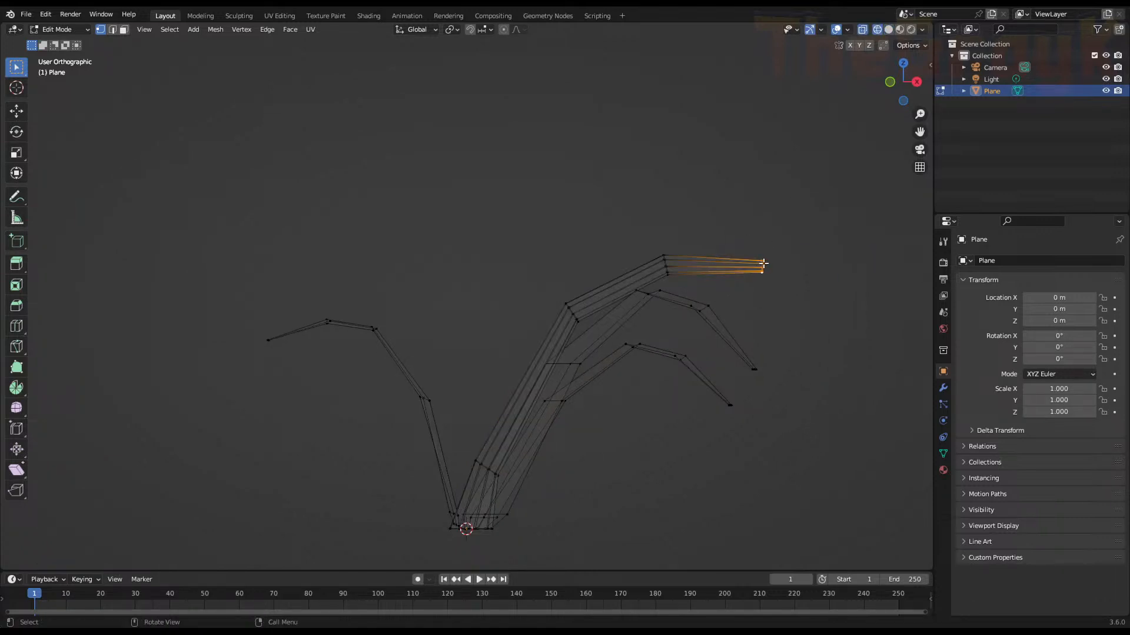
key(c)
right_click(759, 253)
key(KP_Decimal)
scroll(754, 254, down, 10)
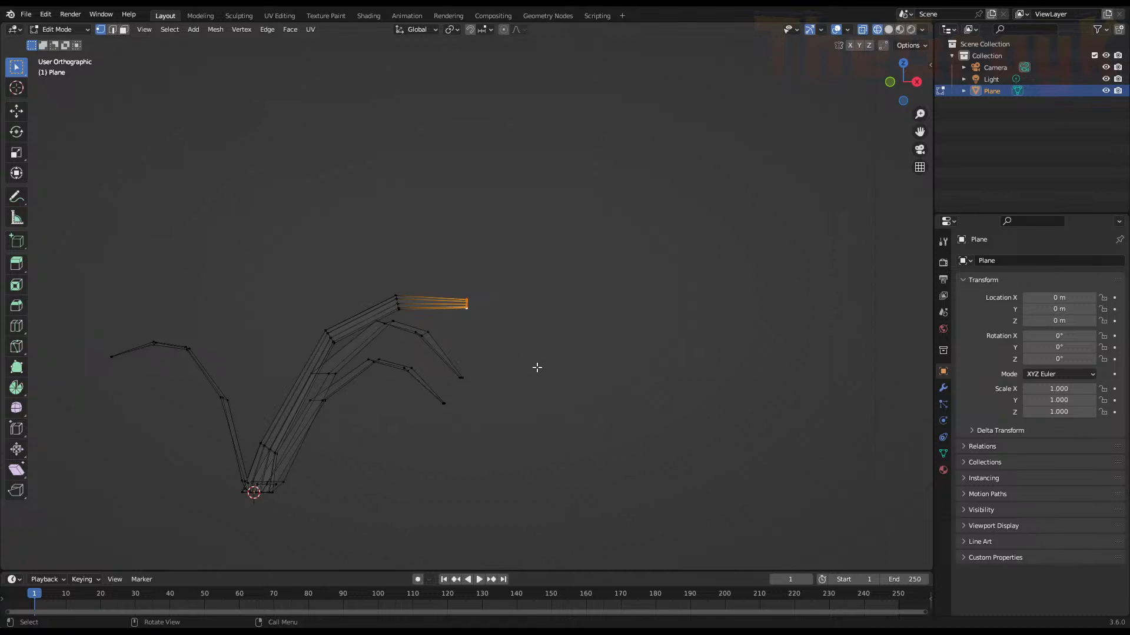
key(s)
click(521, 350)
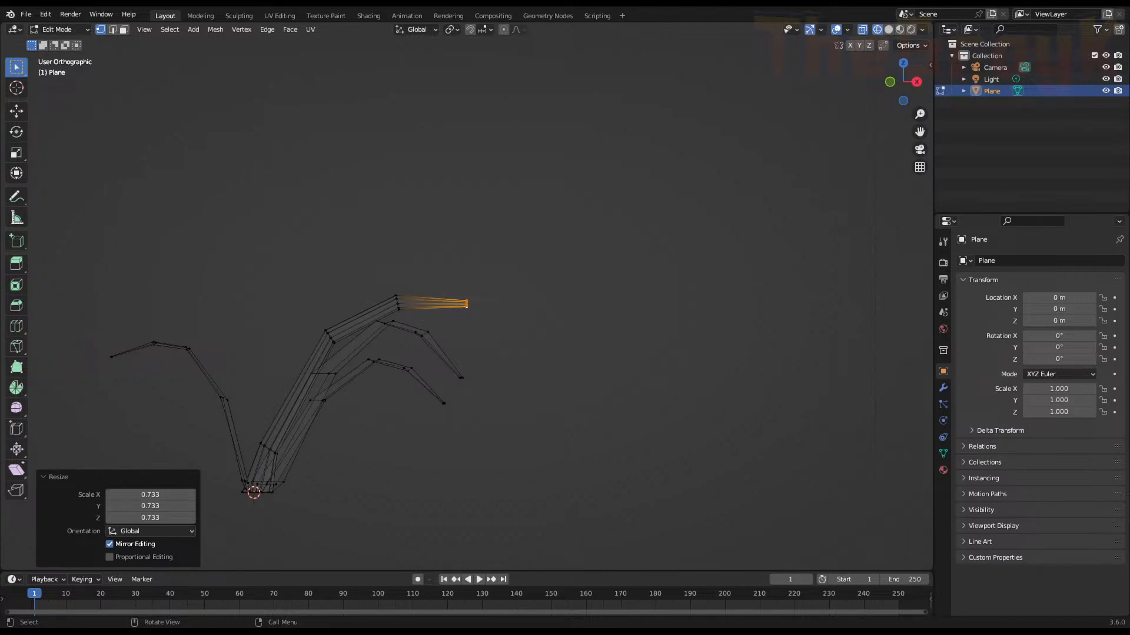
Reselect all vertices of the stem's tip ring with circle selection
click(473, 298)
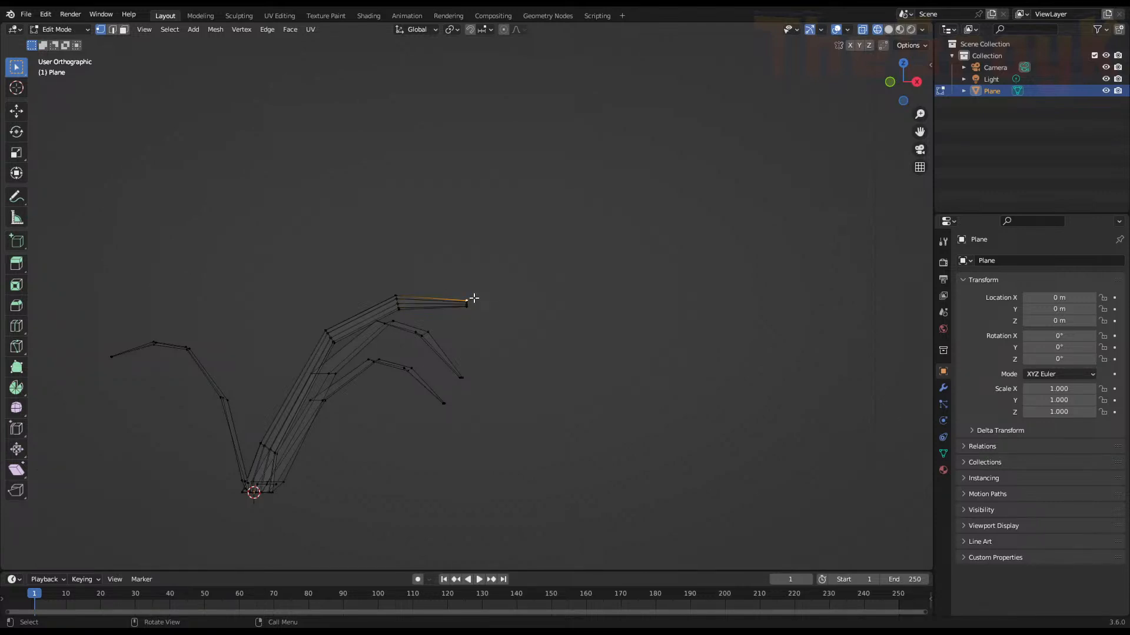
click(469, 306)
key(c)
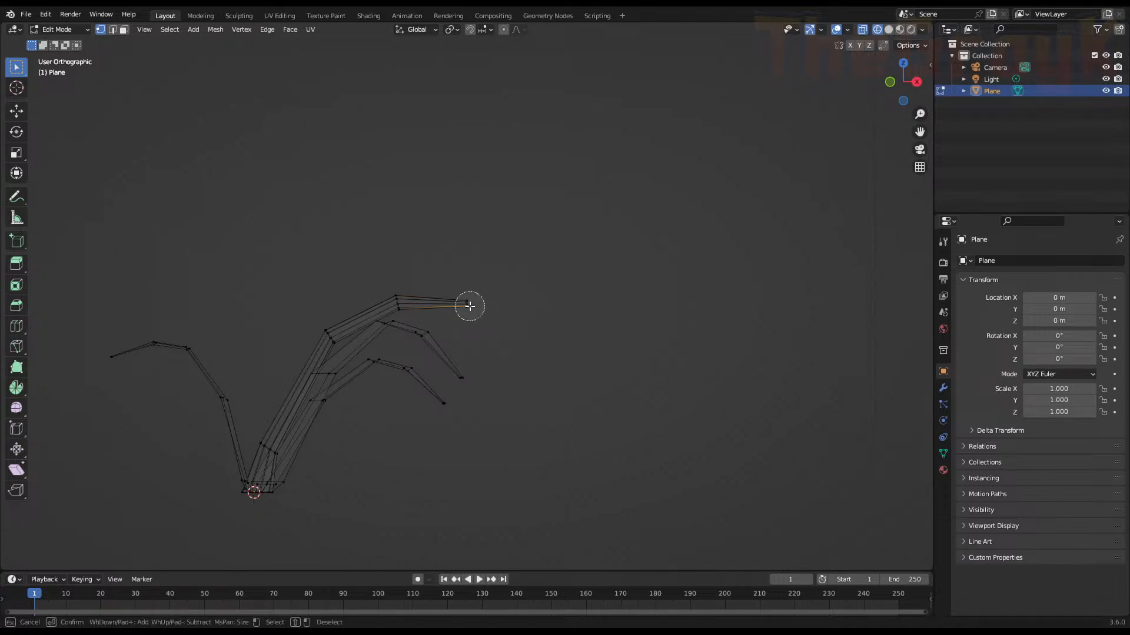
click(469, 306)
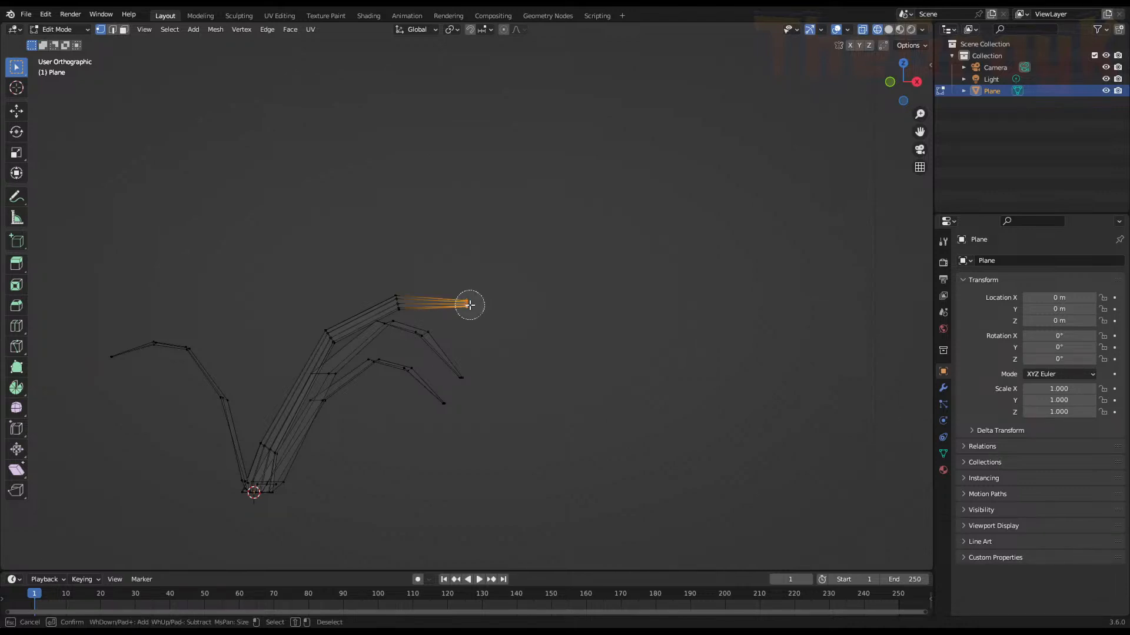
right_click(470, 305)
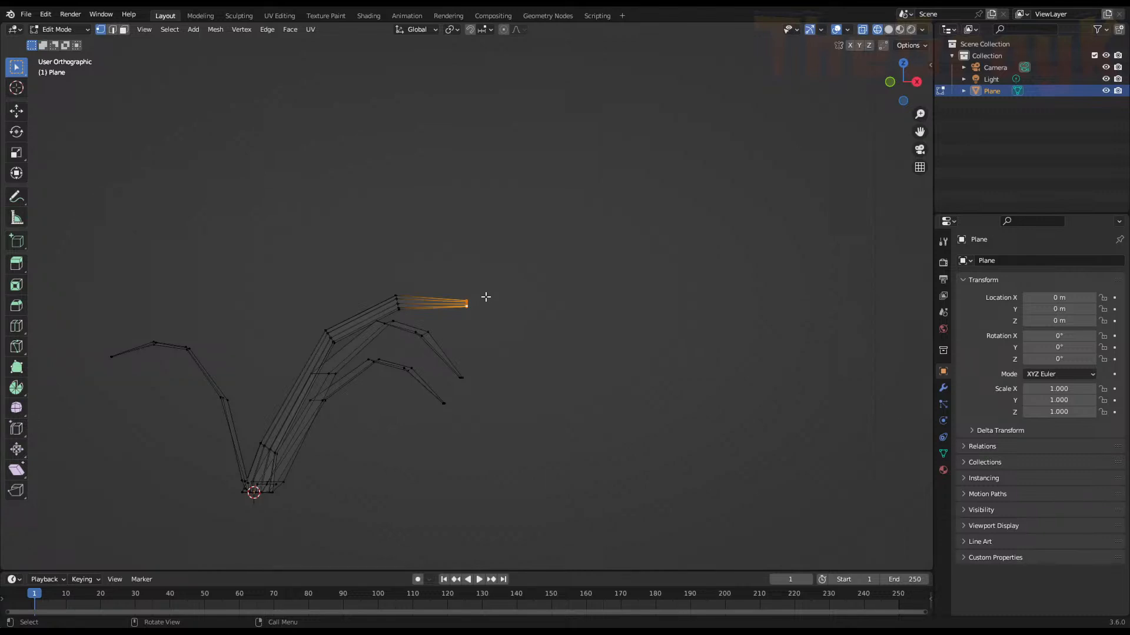
Add a UV sphere with 32 segments, 16 rings and 1 m radius, and scale it down to about 0.236
middle_drag(484, 298, 399, 365)
key(shift+a)
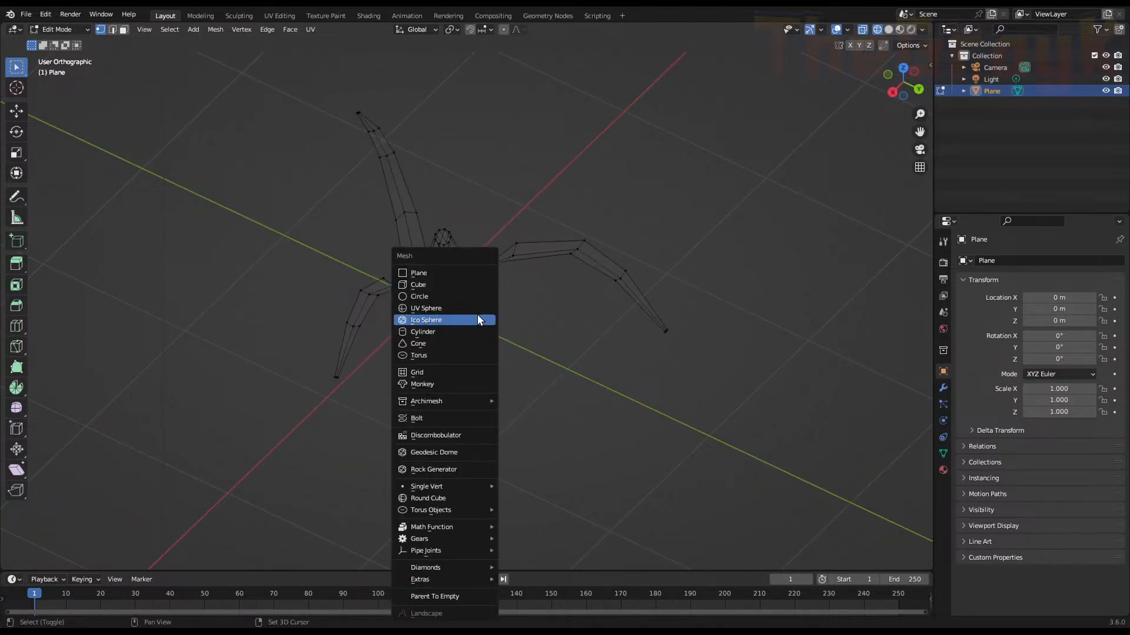
click(461, 308)
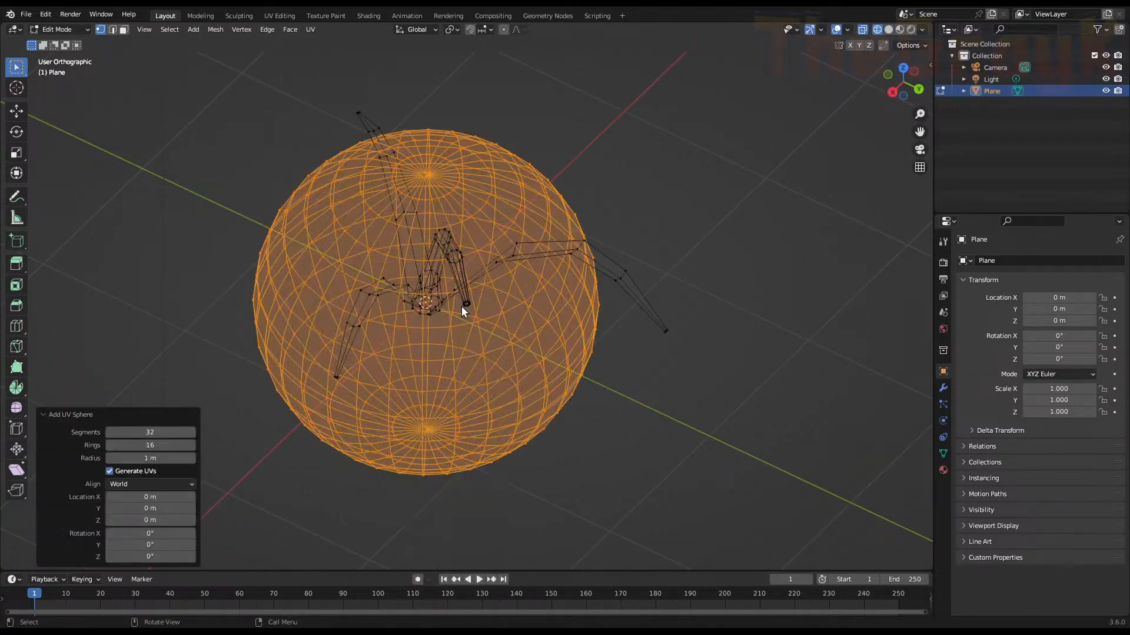
key(s)
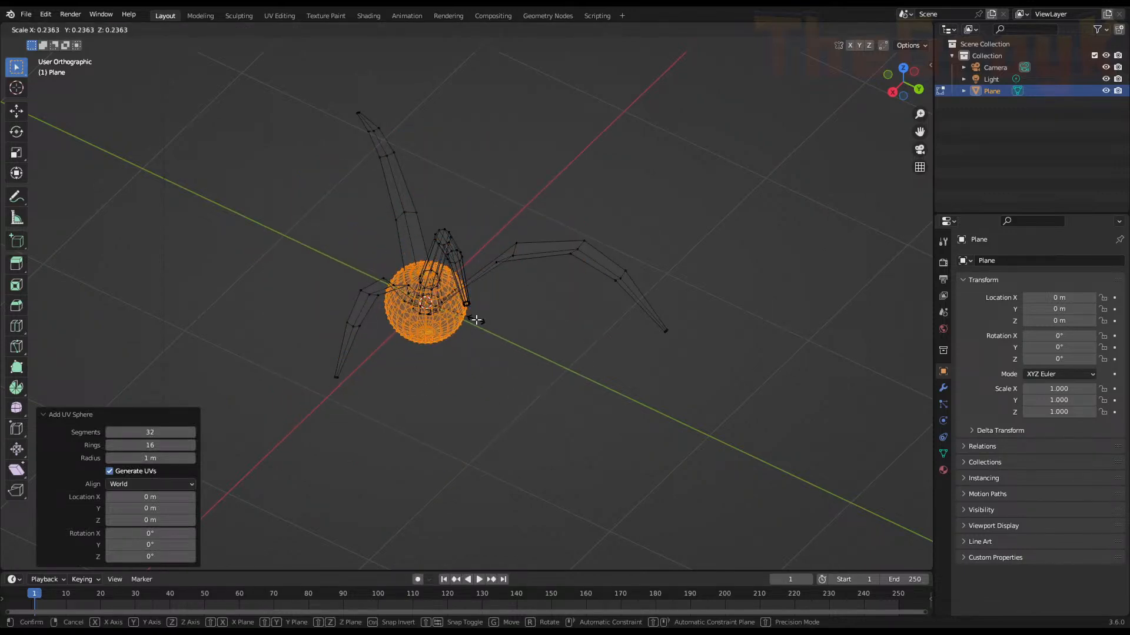
click(476, 315)
Move the sphere in front view by about 1.10 m in X and 1.05 m in Z to the stem's tip, and return to solid shading
key(KP_1)
key(g)
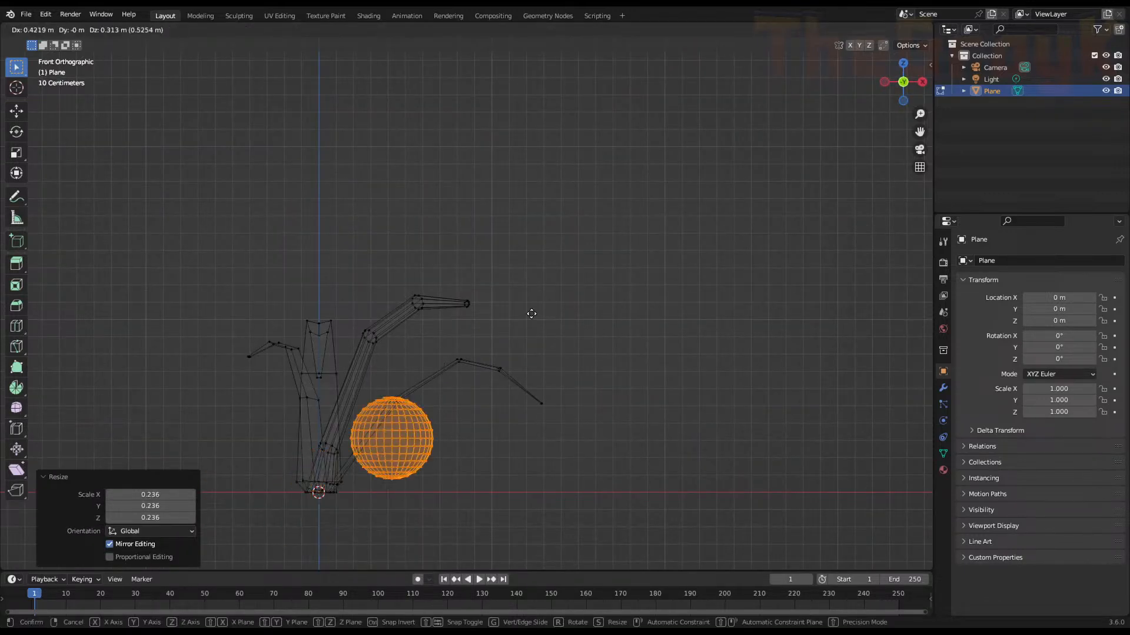
click(622, 216)
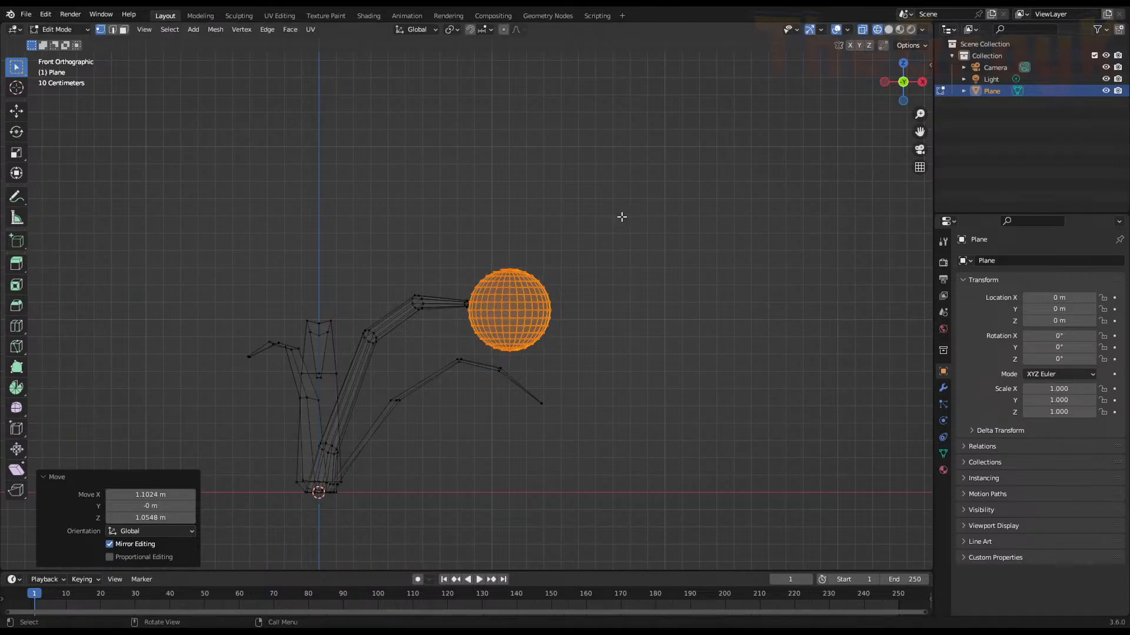
key(z)
click(630, 224)
key(Tab)
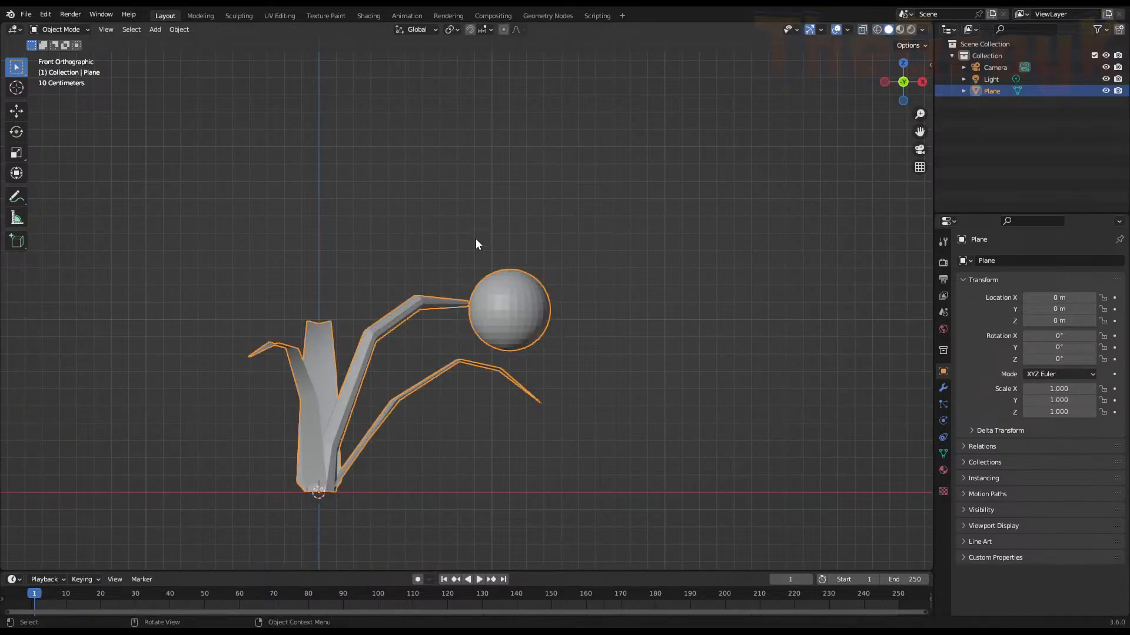
Move the sphere in top view to sit at the end of the diagonal stem's tip
middle_drag(476, 238, 472, 334)
key(KP_7)
key(Tab)
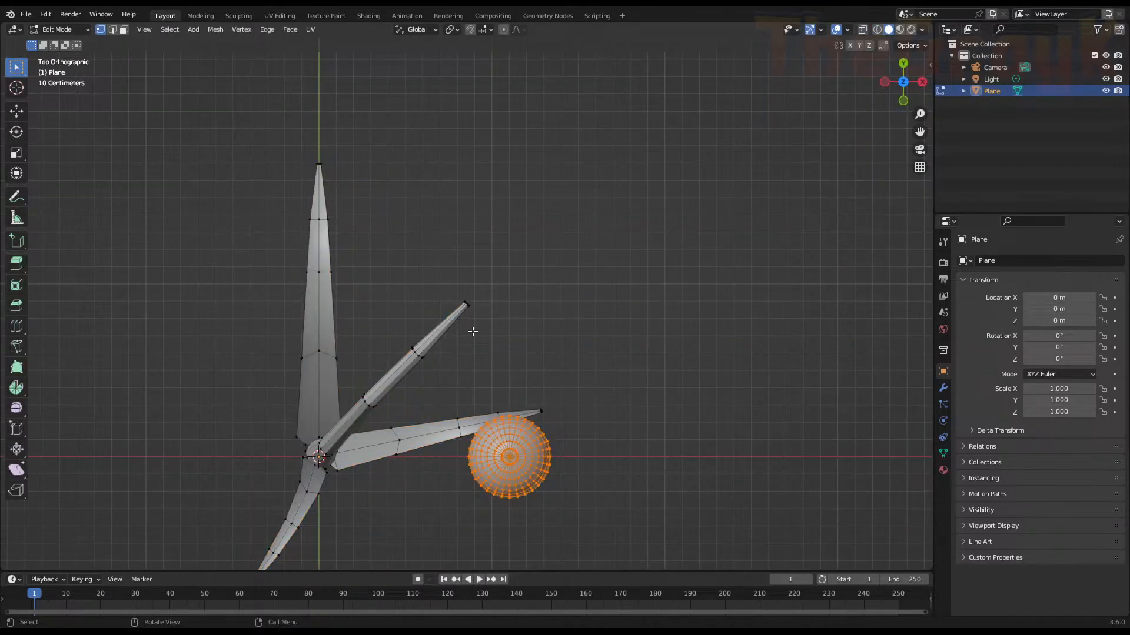
key(g)
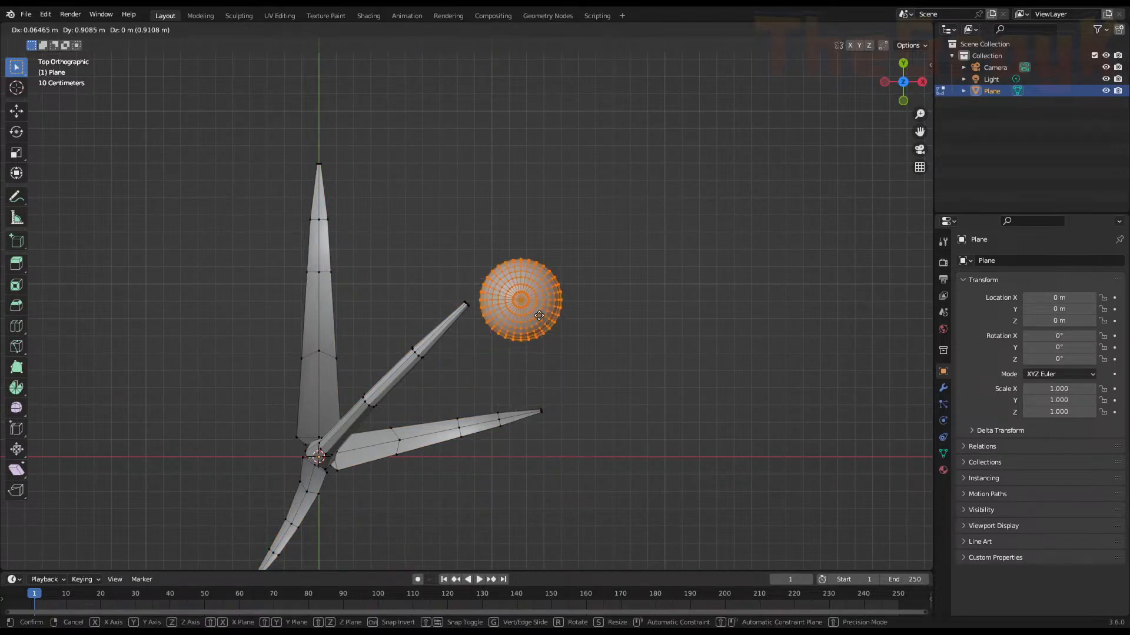
click(515, 295)
key(Tab)
middle_drag(514, 296, 449, 259)
scroll(484, 310, up, 6)
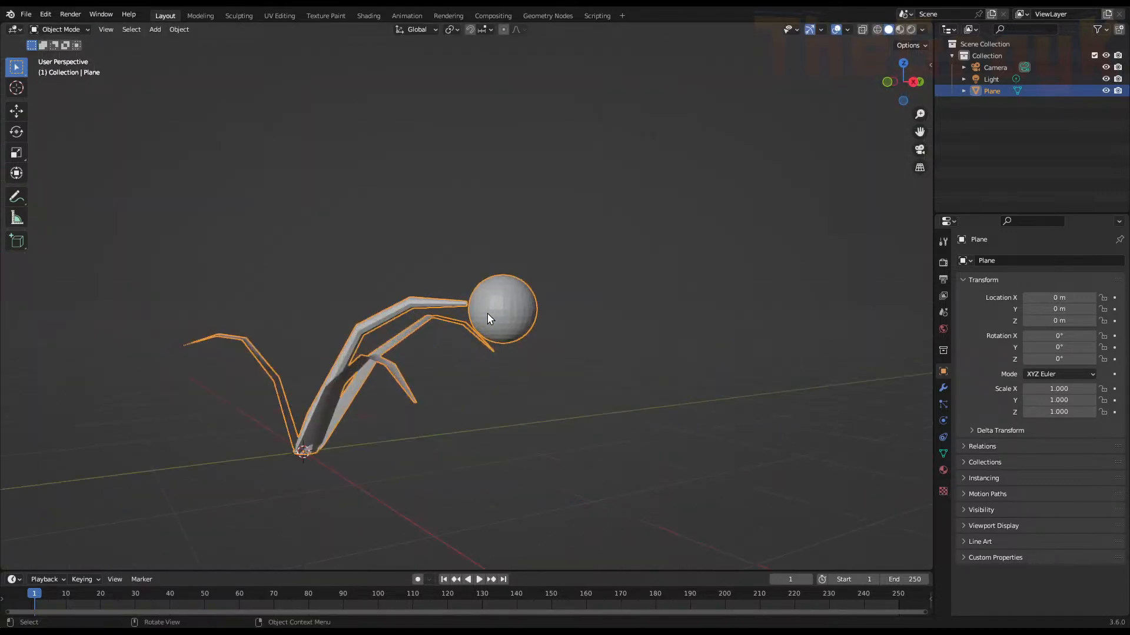
Clear the mesh selection and select only the sphere's linked vertices
key(Tab)
key(alt+a)
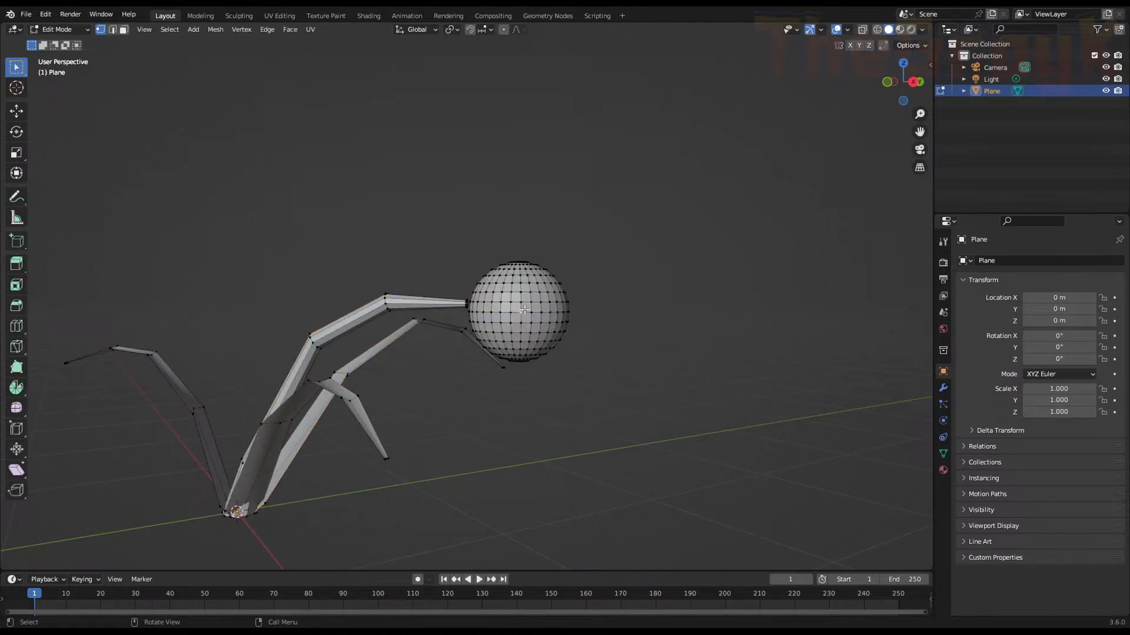
key(l)
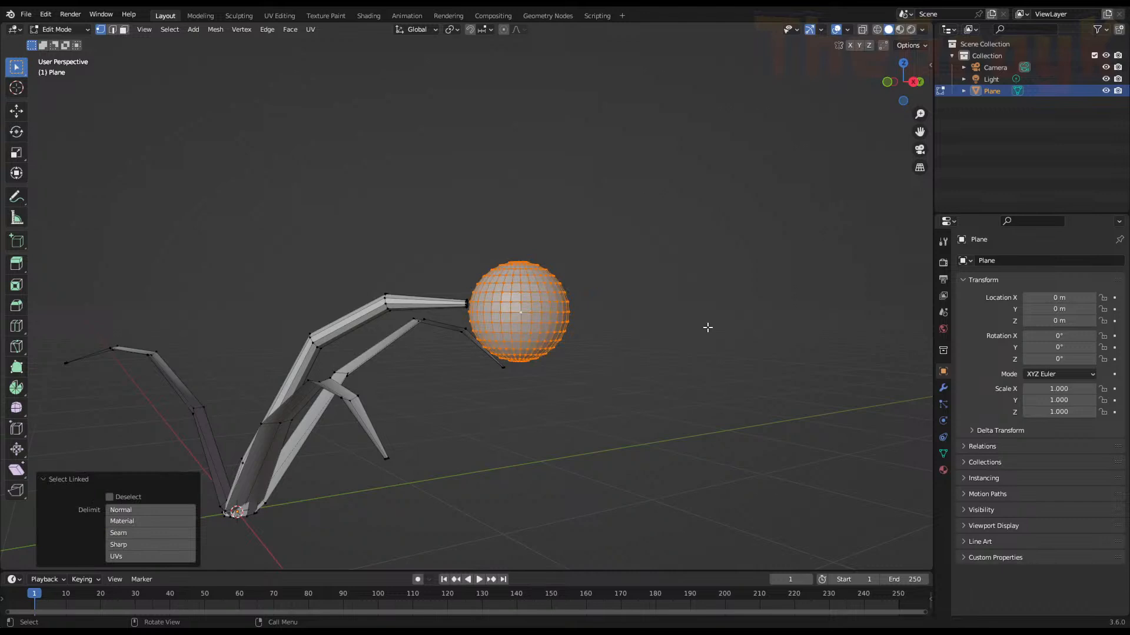
Create a new material for the plant with a dark green base color, hue about 0.311 and saturation about 0.857
click(944, 468)
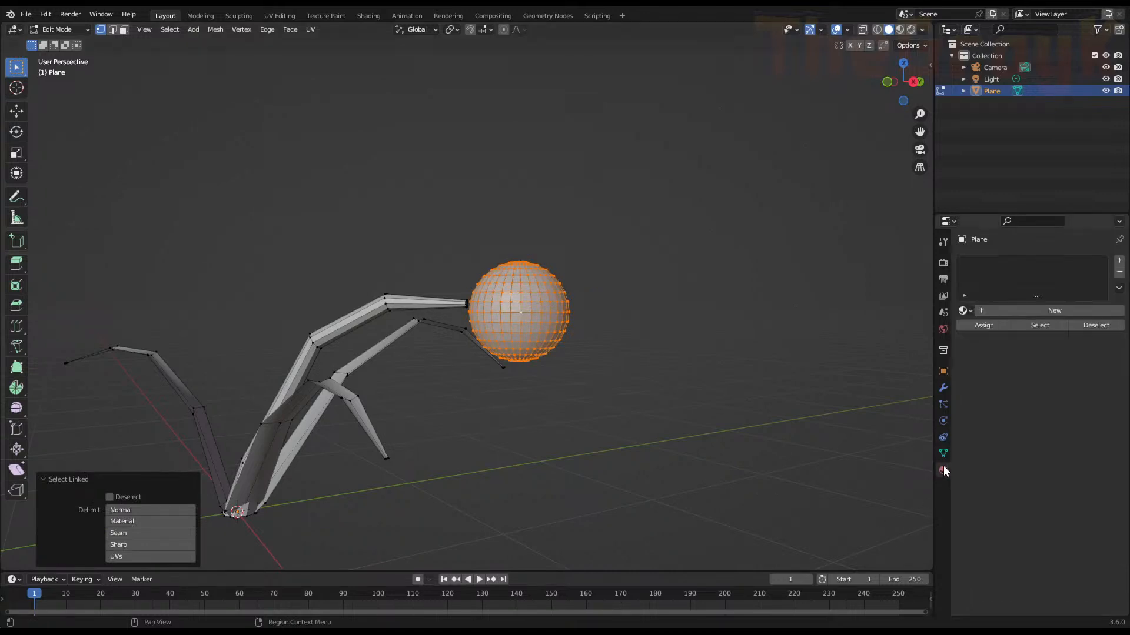
click(1079, 310)
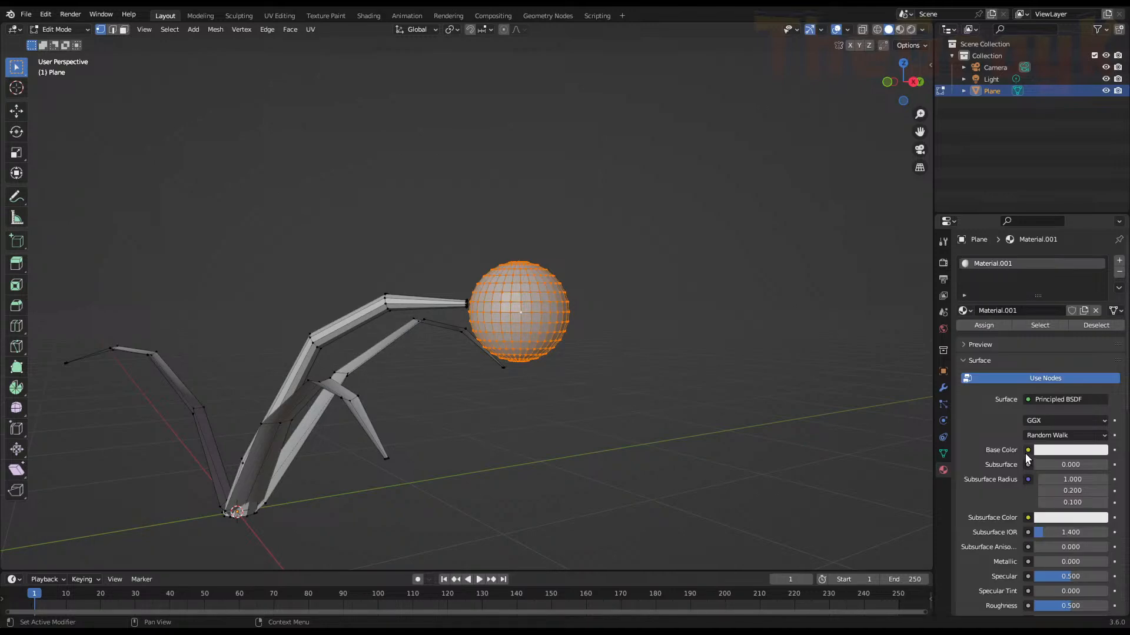
click(1053, 450)
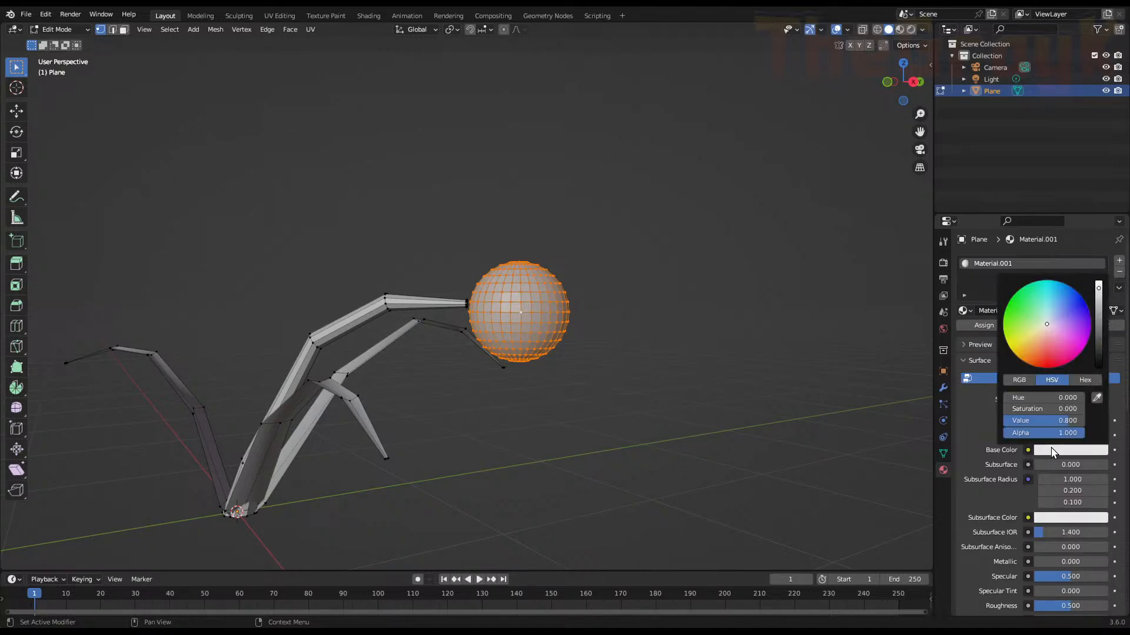
drag(1040, 345, 1022, 317)
scroll(1023, 319, down, 12)
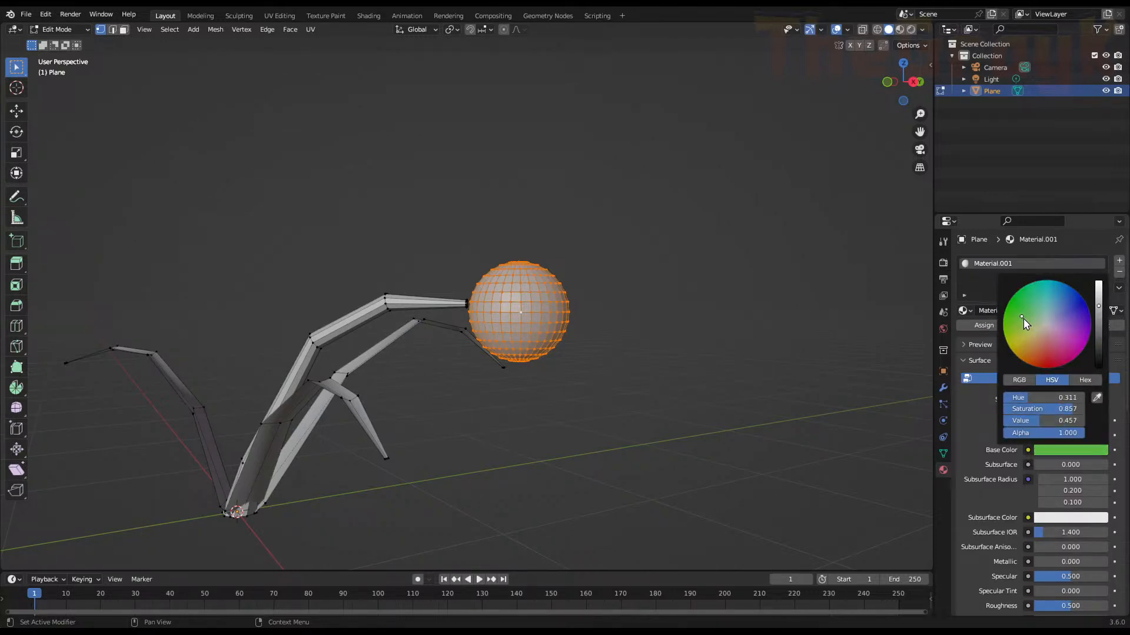
scroll(1023, 319, down, 2)
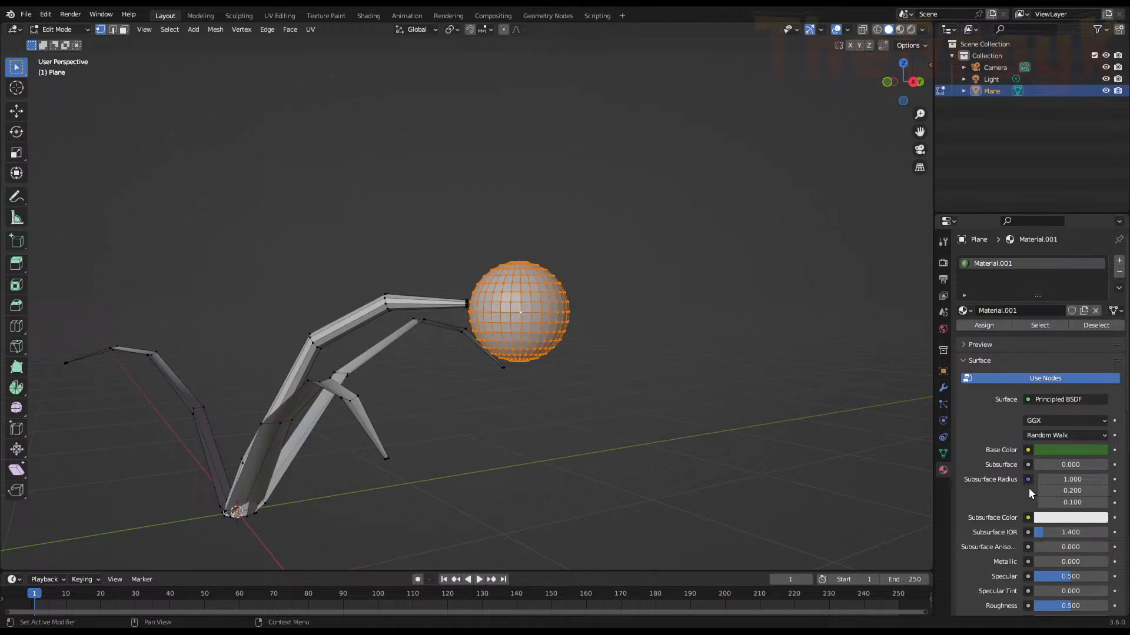
Show the green material's preview and set its specular to 0.335 and roughness to 0.602
click(963, 344)
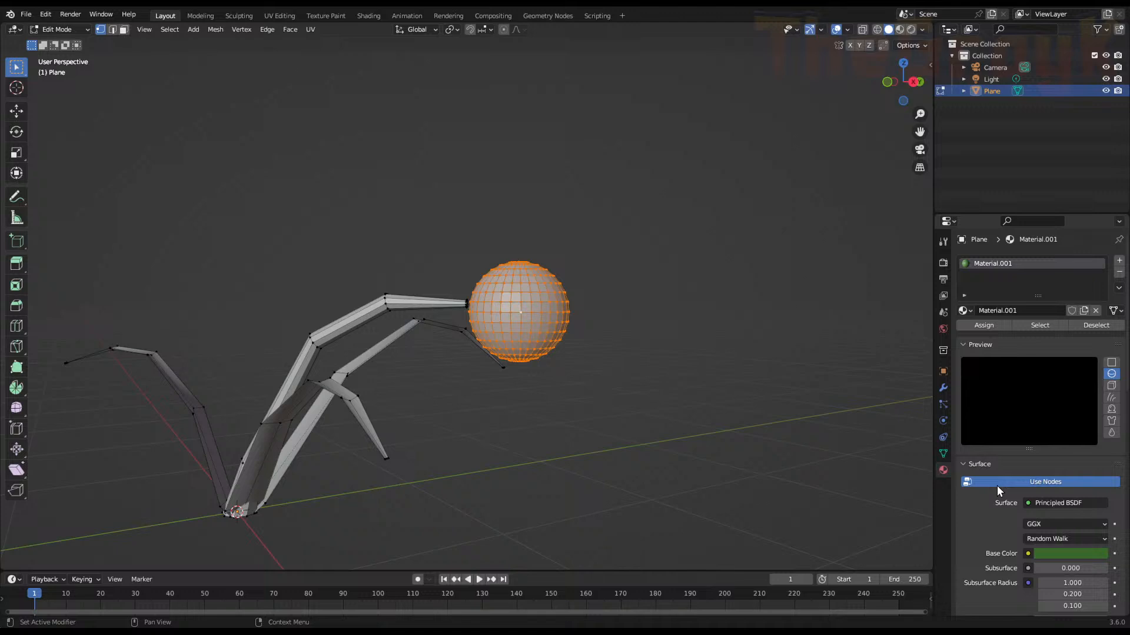
scroll(997, 493, down, 4)
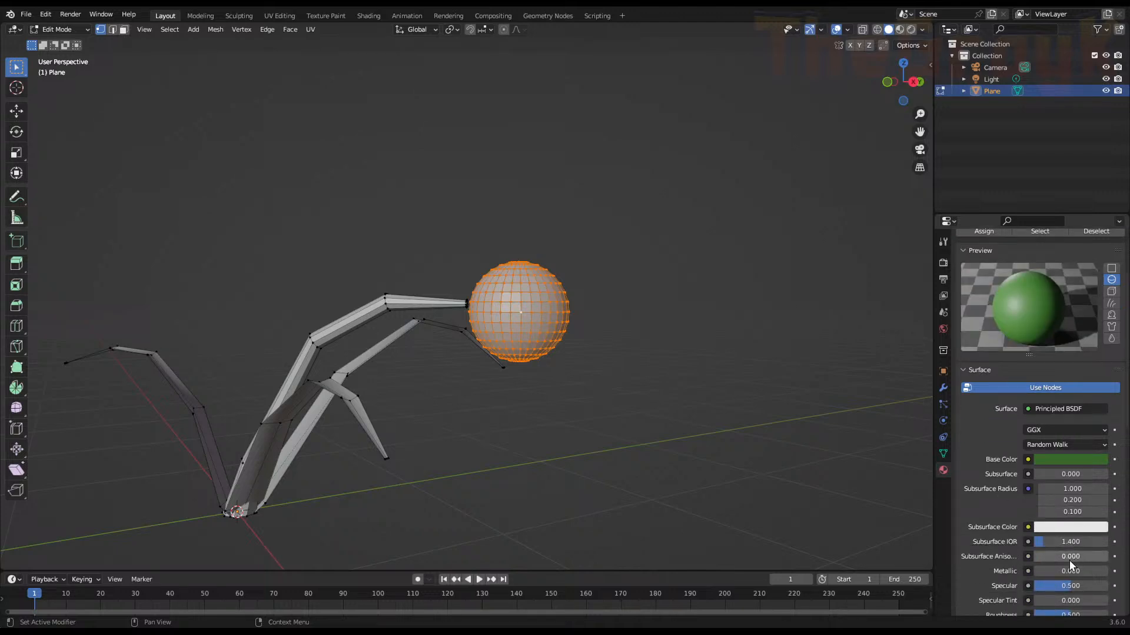
drag(1070, 586, 1058, 584)
scroll(1051, 565, down, 2)
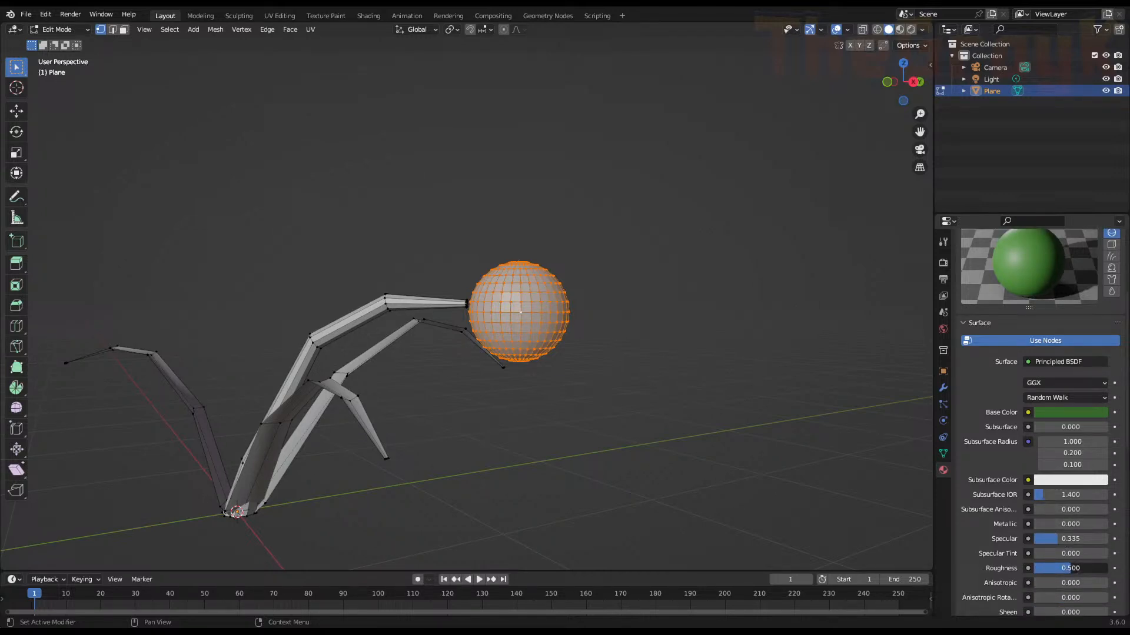
drag(1079, 568, 1080, 569)
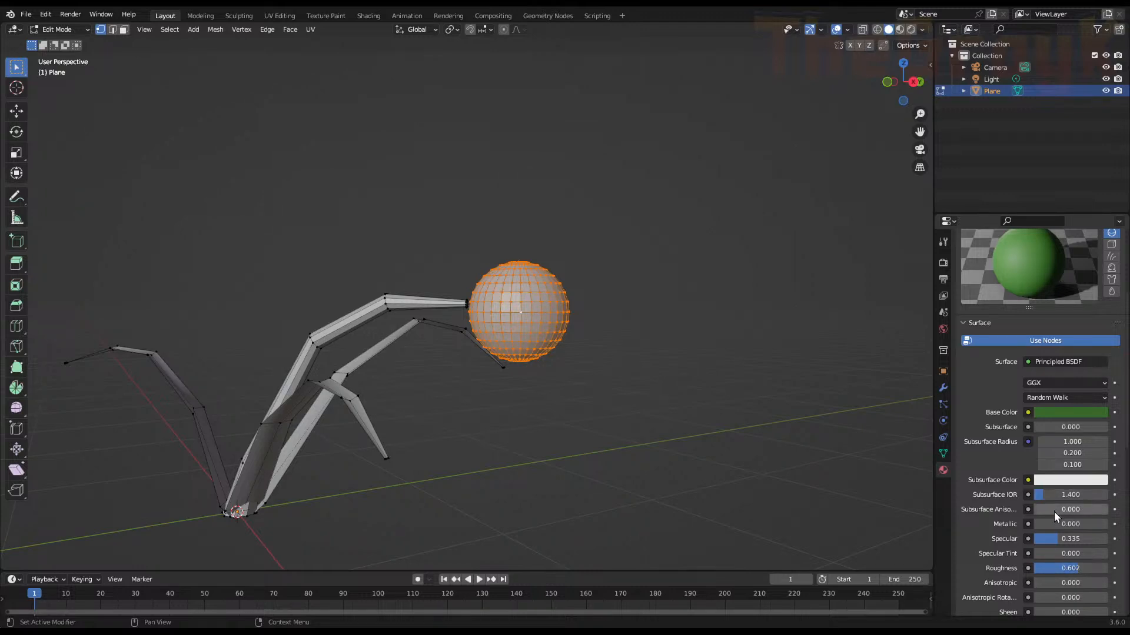
Darken the green material's base color further to a very dark green
scroll(1053, 584, down, 1)
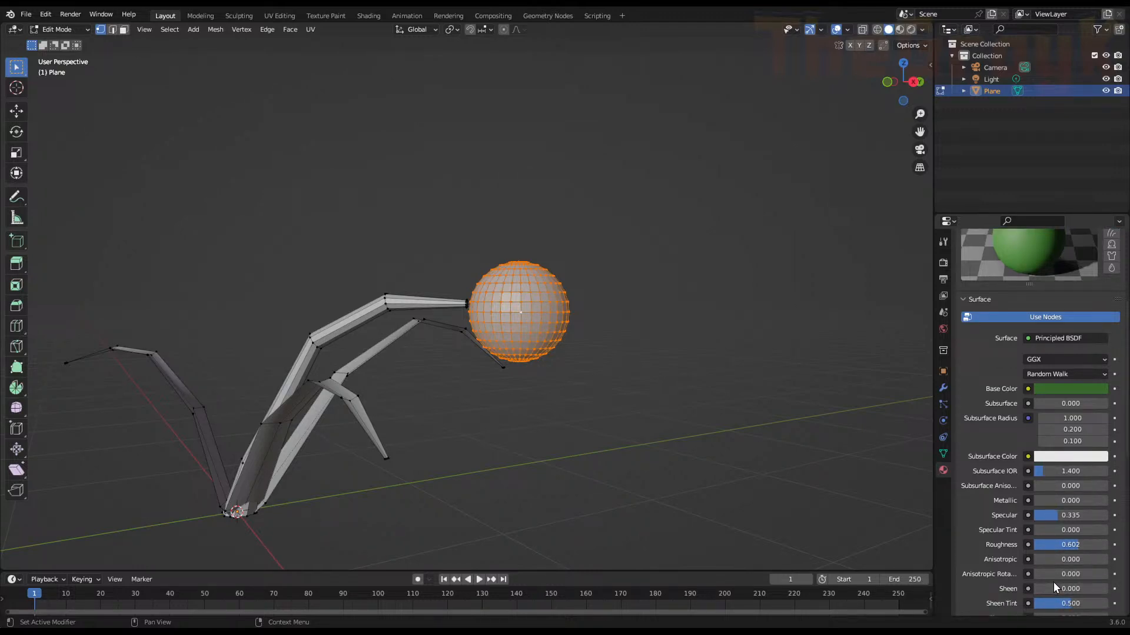
scroll(1053, 582, down, 3)
scroll(1050, 528, up, 6)
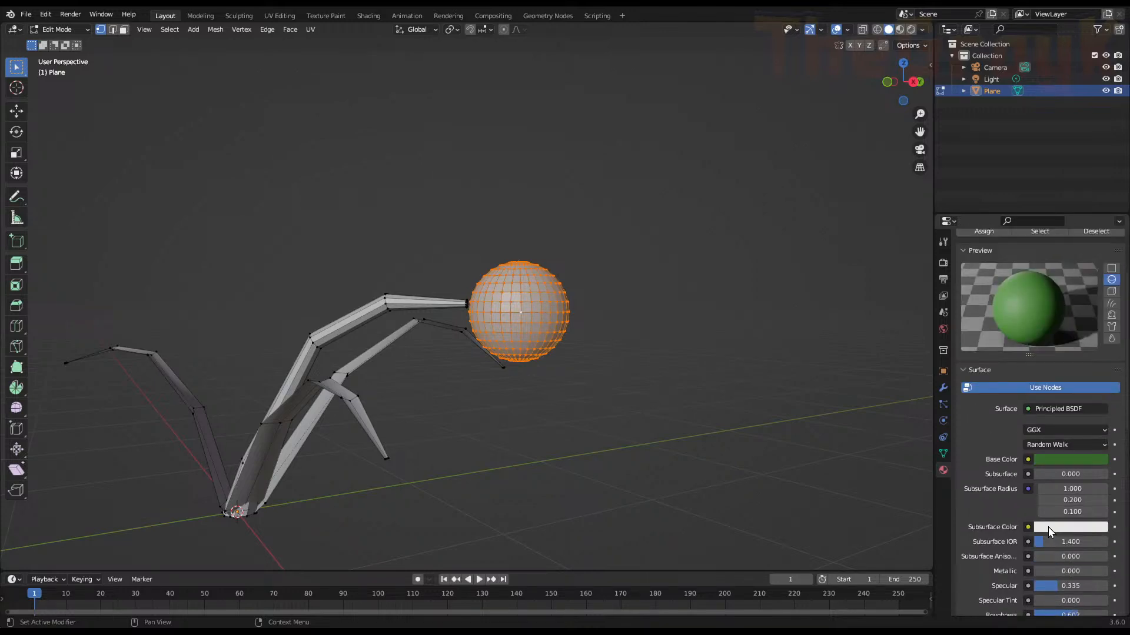
click(1050, 459)
scroll(1061, 394, down, 5)
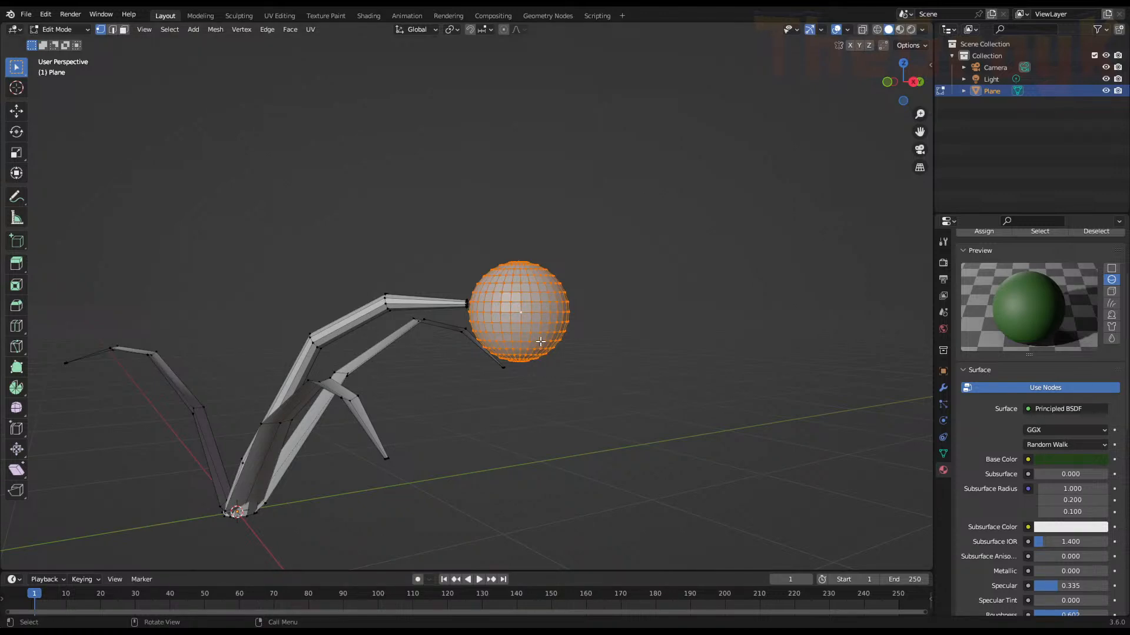
scroll(1053, 309, up, 4)
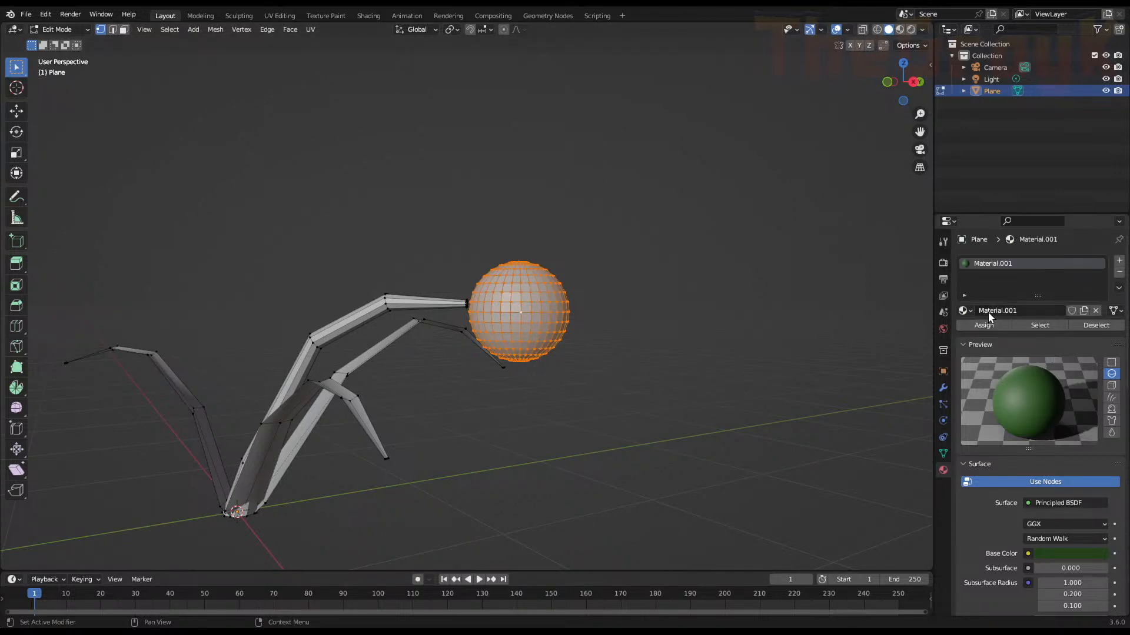
Add a second material slot with a new material and set its emission color to orange, hue 0.075, saturation 0.869 and value 1.000
click(1119, 260)
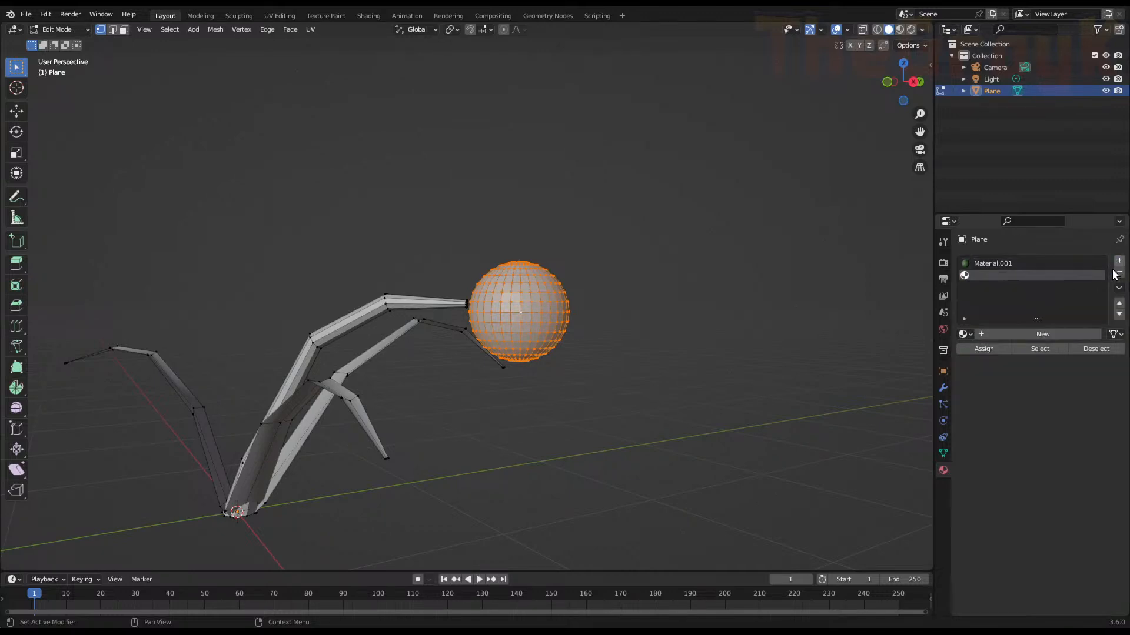
click(1028, 331)
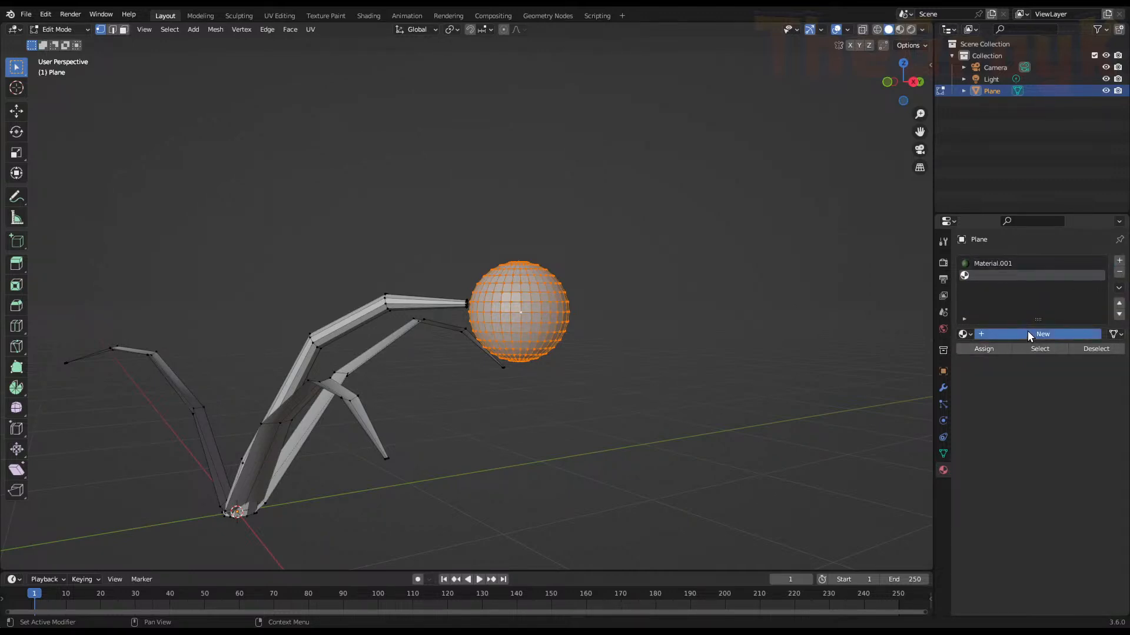
scroll(1054, 415, down, 4)
scroll(1031, 448, down, 14)
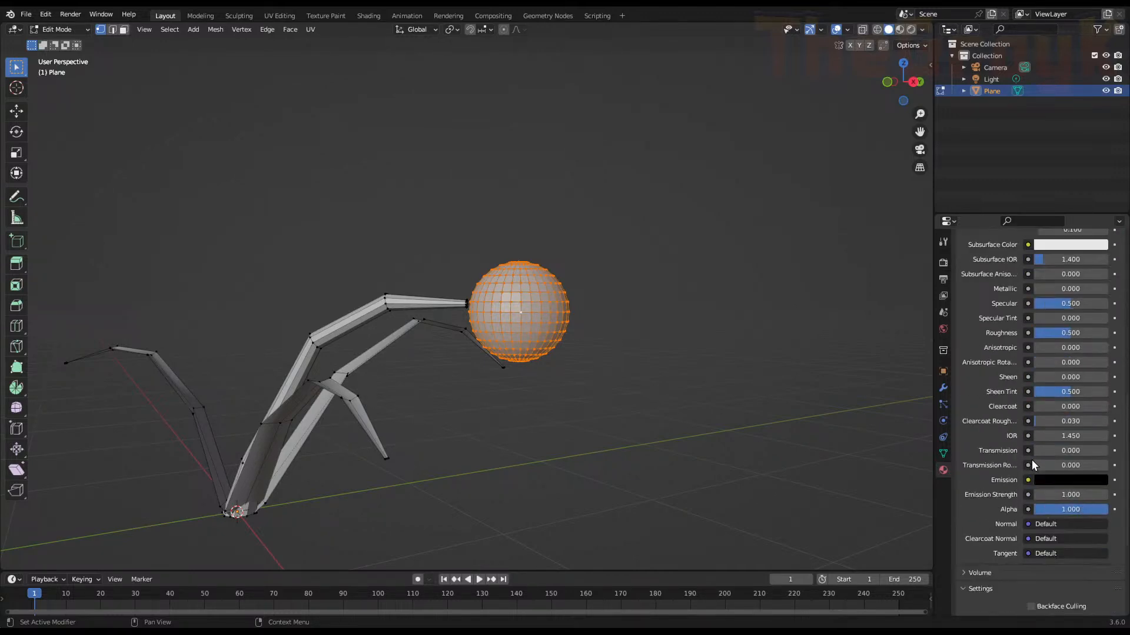
click(1077, 458)
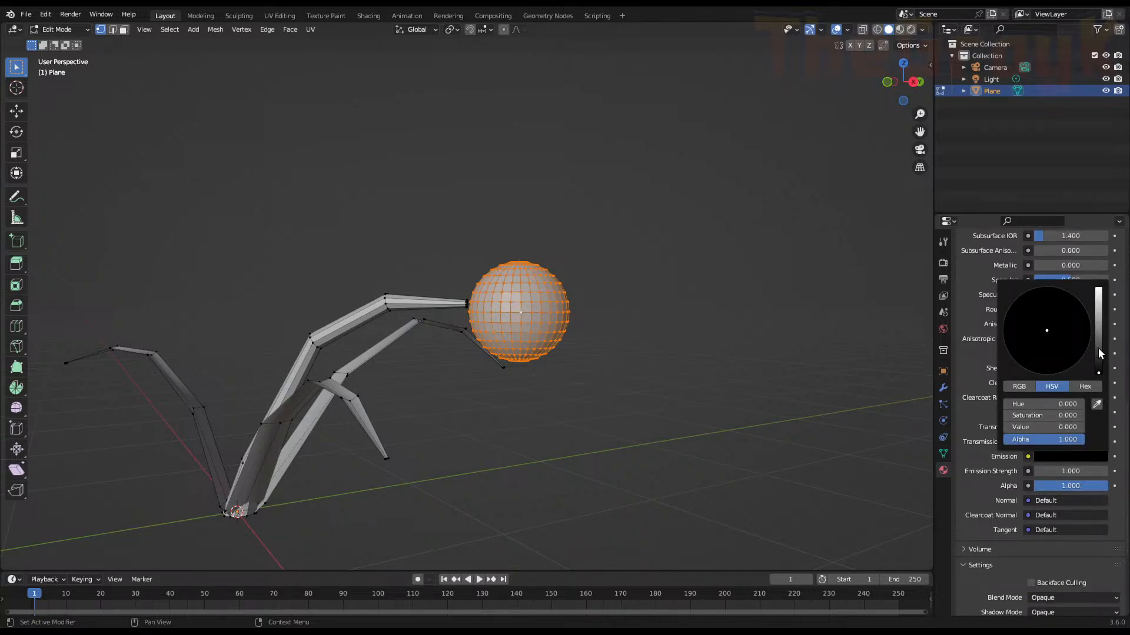
drag(1100, 353, 1098, 288)
click(1031, 349)
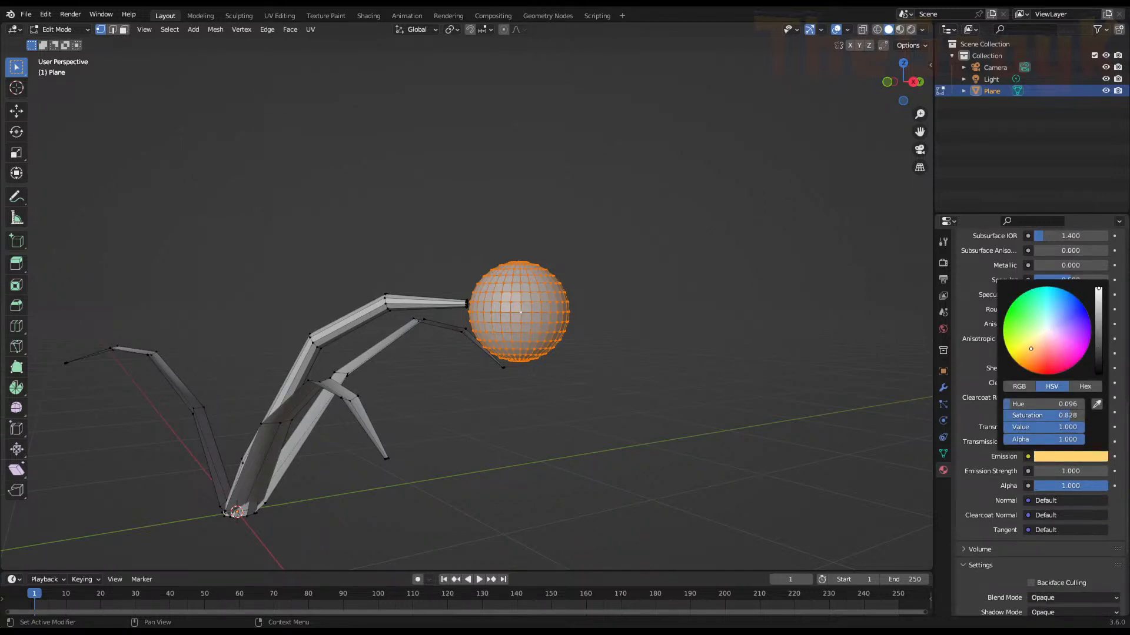
drag(1029, 348, 1032, 354)
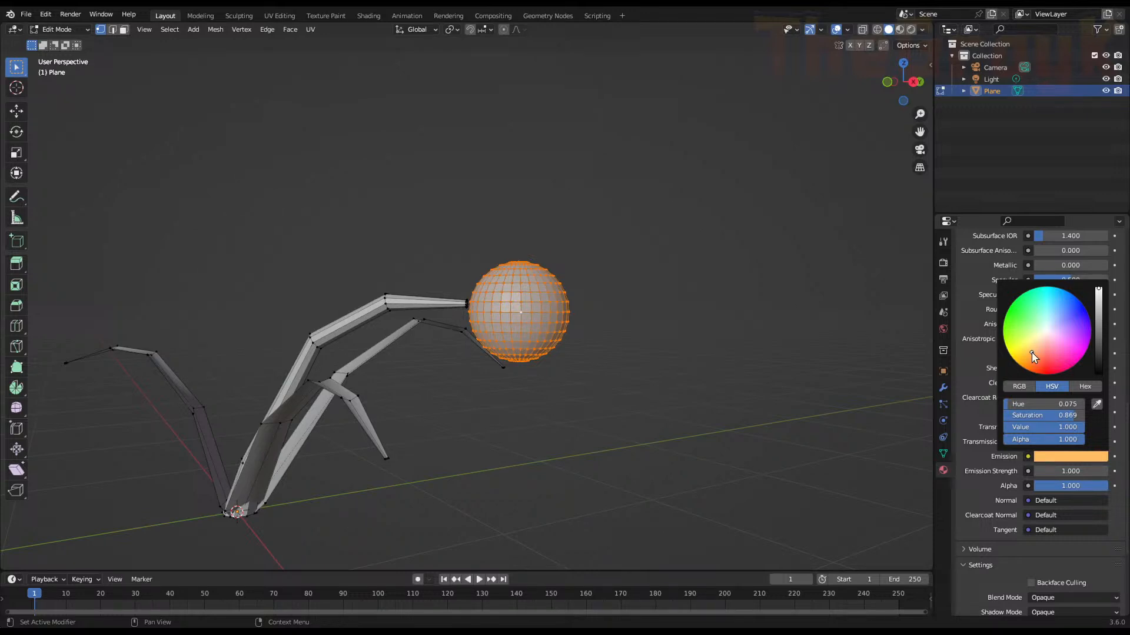
Set the second material's base color to saturated orange and assign the material to the selected sphere
scroll(1002, 379, up, 10)
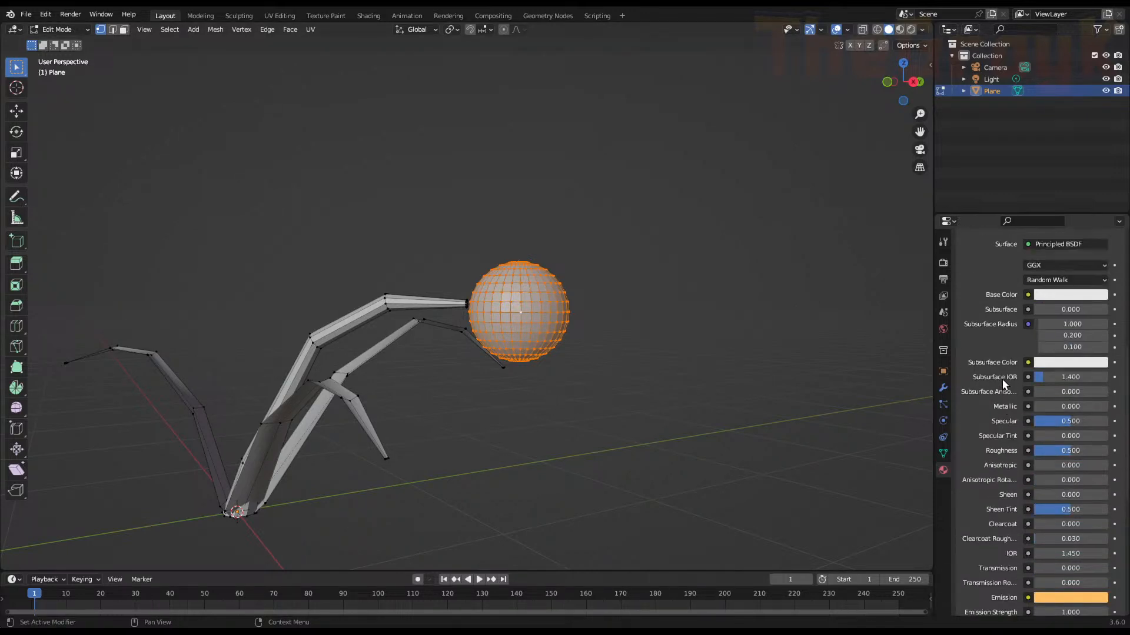
scroll(1003, 388, up, 4)
scroll(1002, 395, down, 4)
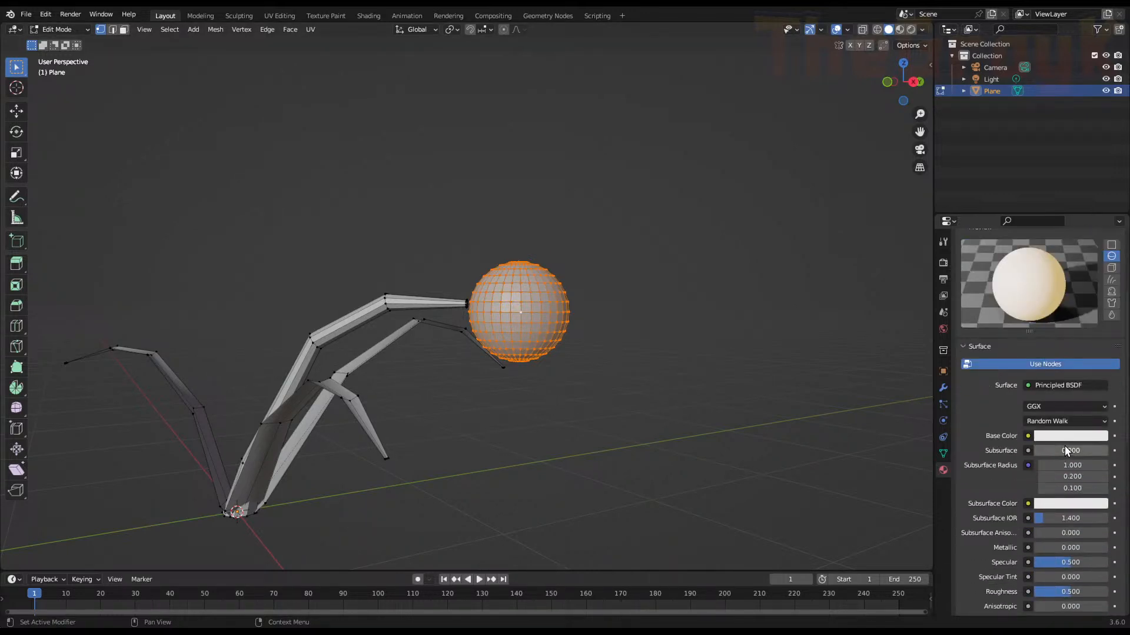
scroll(1053, 467, up, 1)
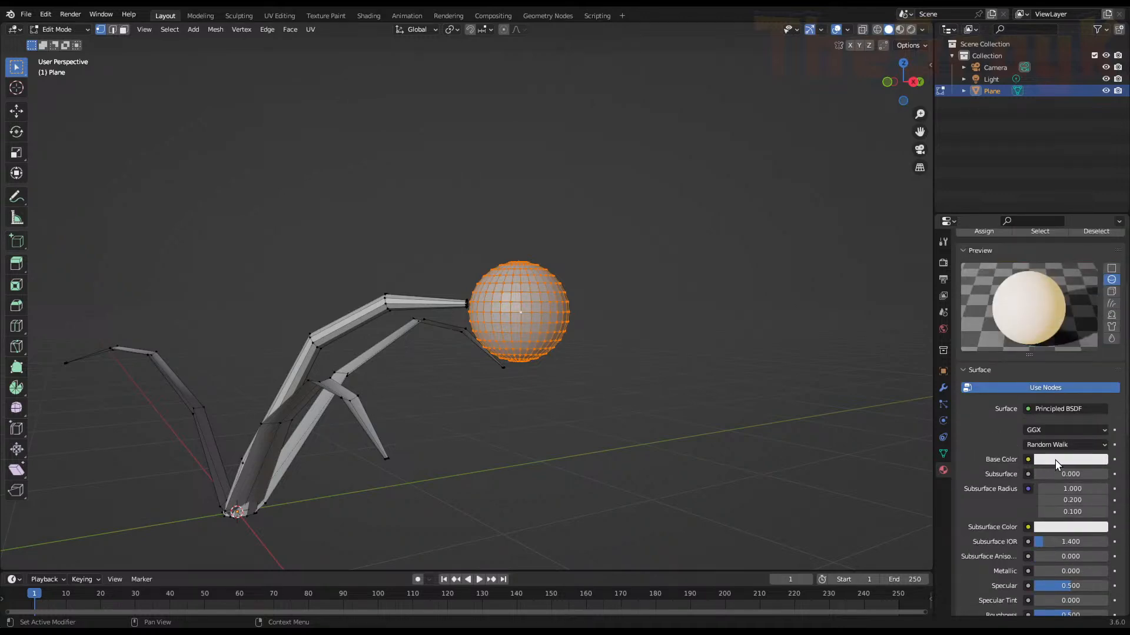
click(1056, 460)
drag(1044, 340, 1023, 371)
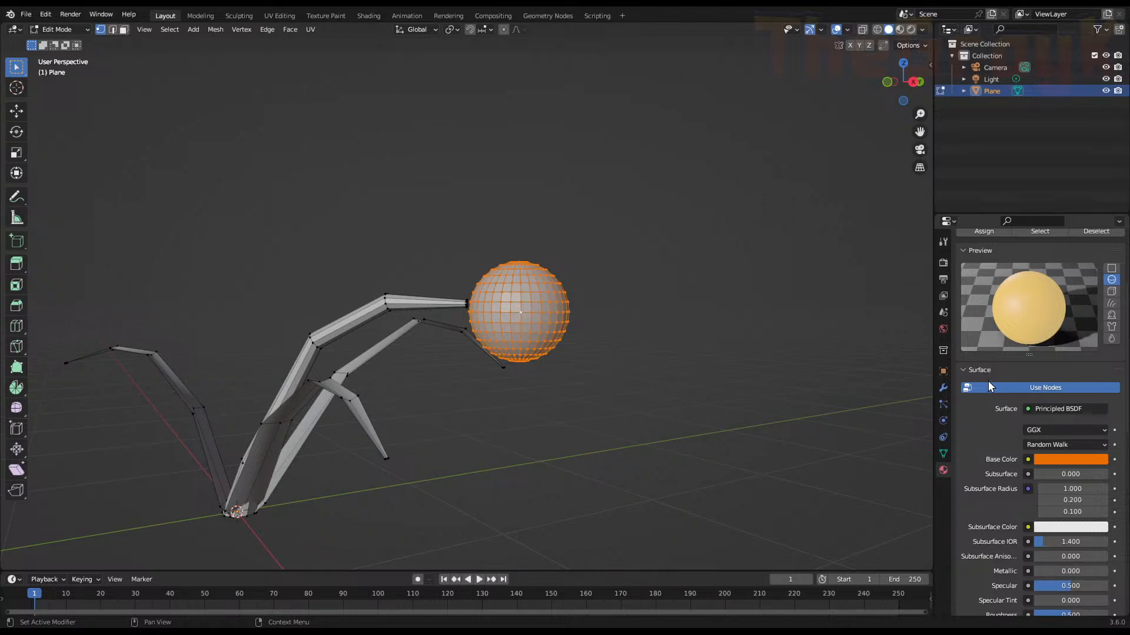
scroll(983, 233, up, 3)
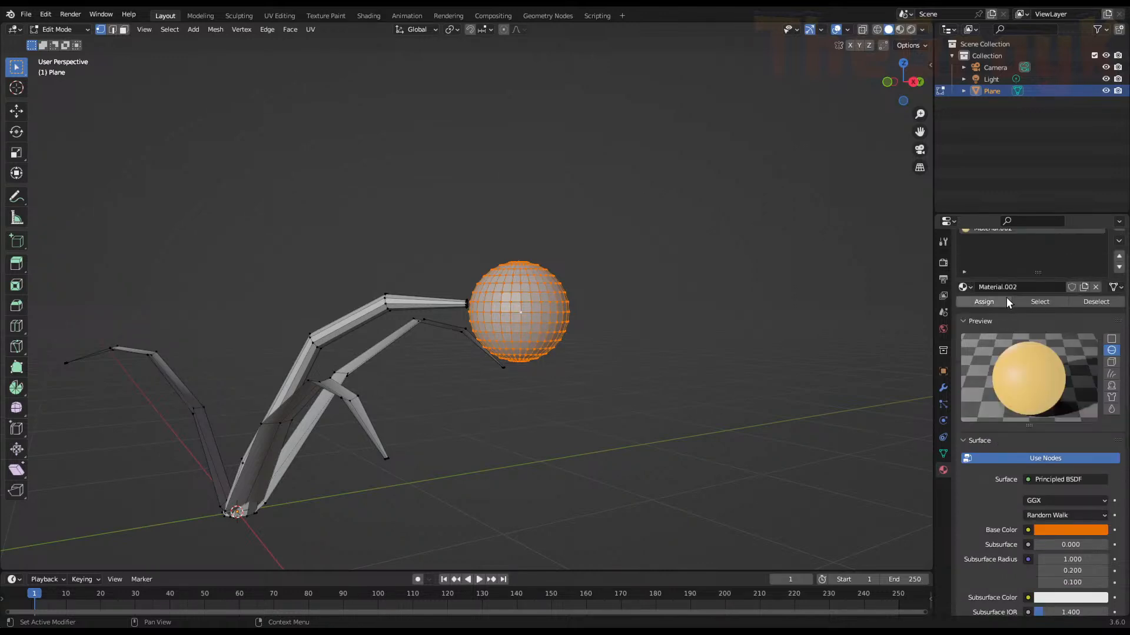
click(994, 301)
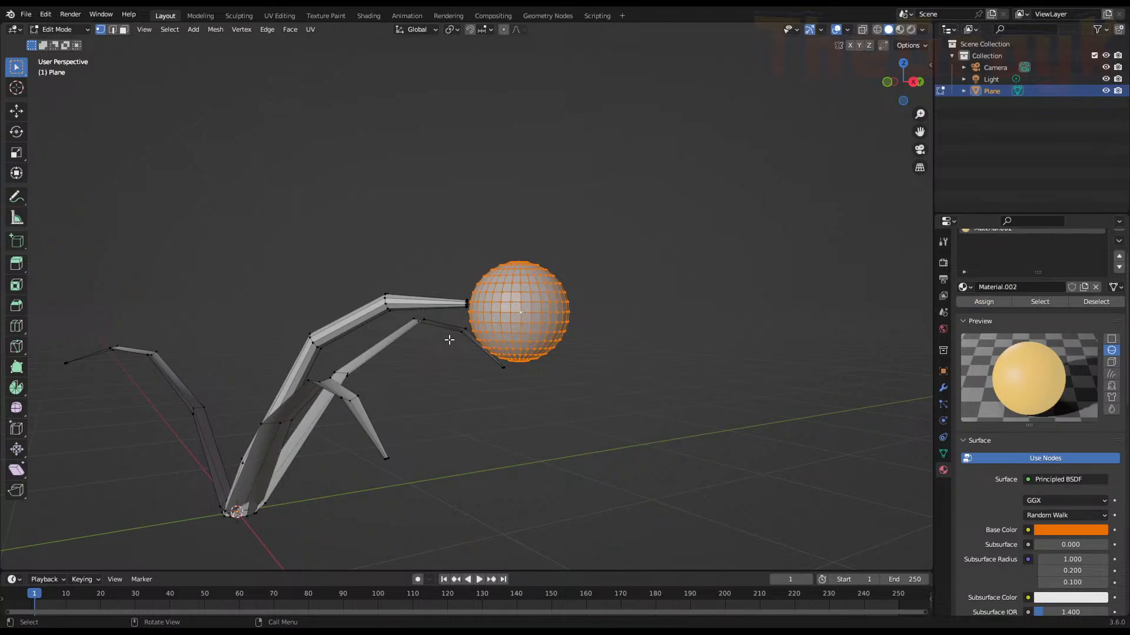
Return to Object Mode and apply Shade Smooth to the whole plant object
key(Tab)
right_click(514, 312)
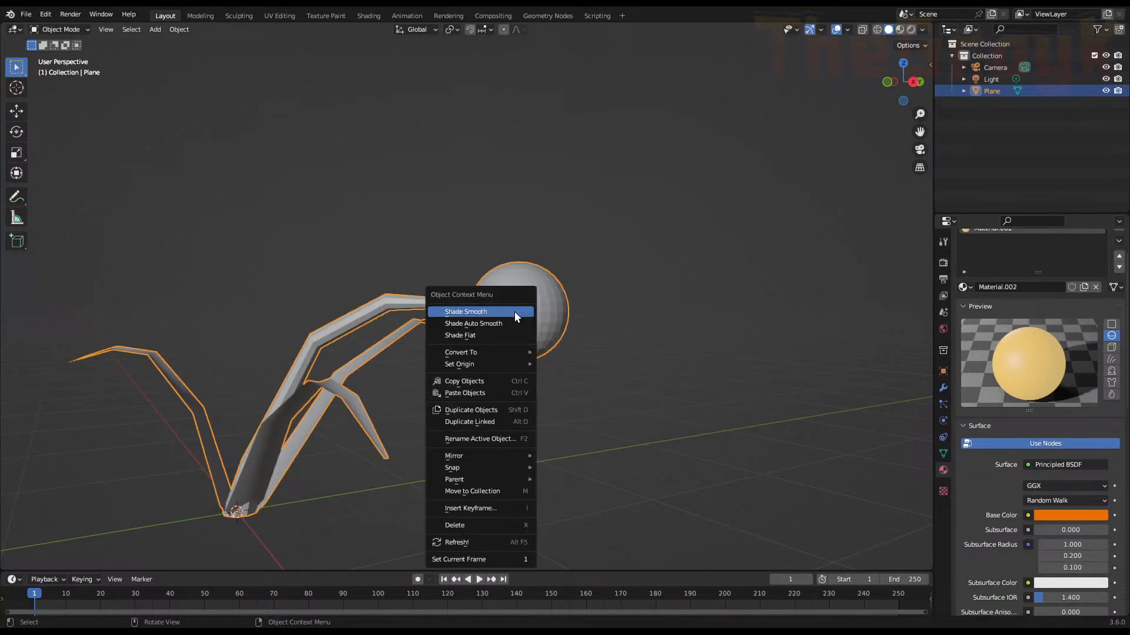
click(514, 312)
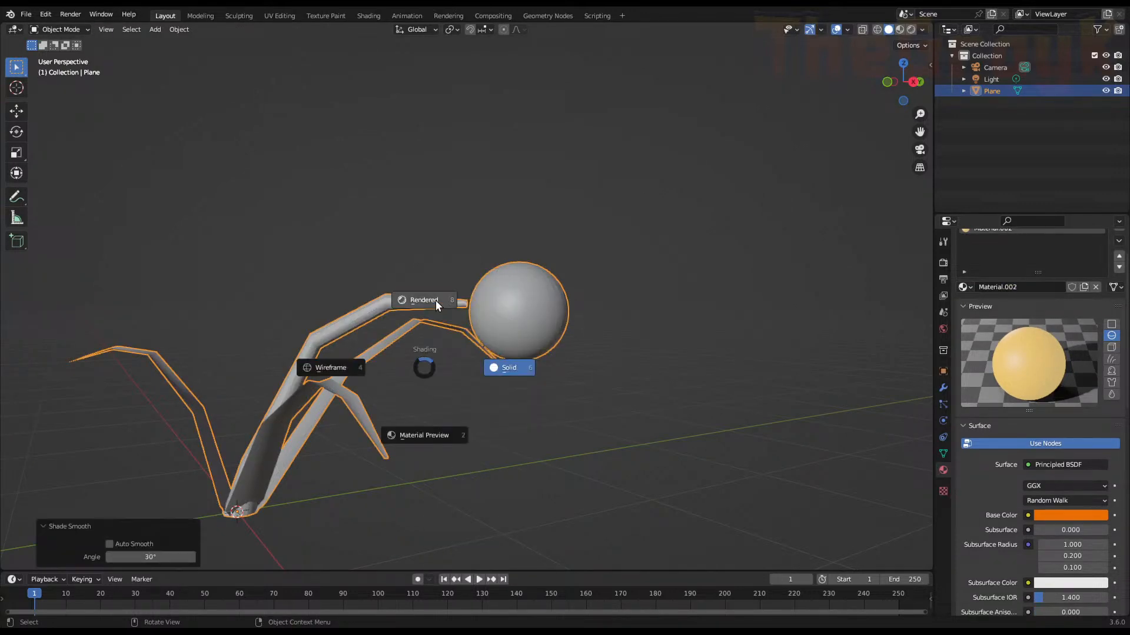
Switch the viewport to rendered shading and add a ground plane beneath the plant, scaled up about 4.4 times
click(435, 300)
mouse_move(452, 336)
middle_down()
mouse_move(557, 386)
mouse_move(439, 395)
mouse_move(368, 383)
middle_up()
key(shift+a)
mouse_move(369, 379)
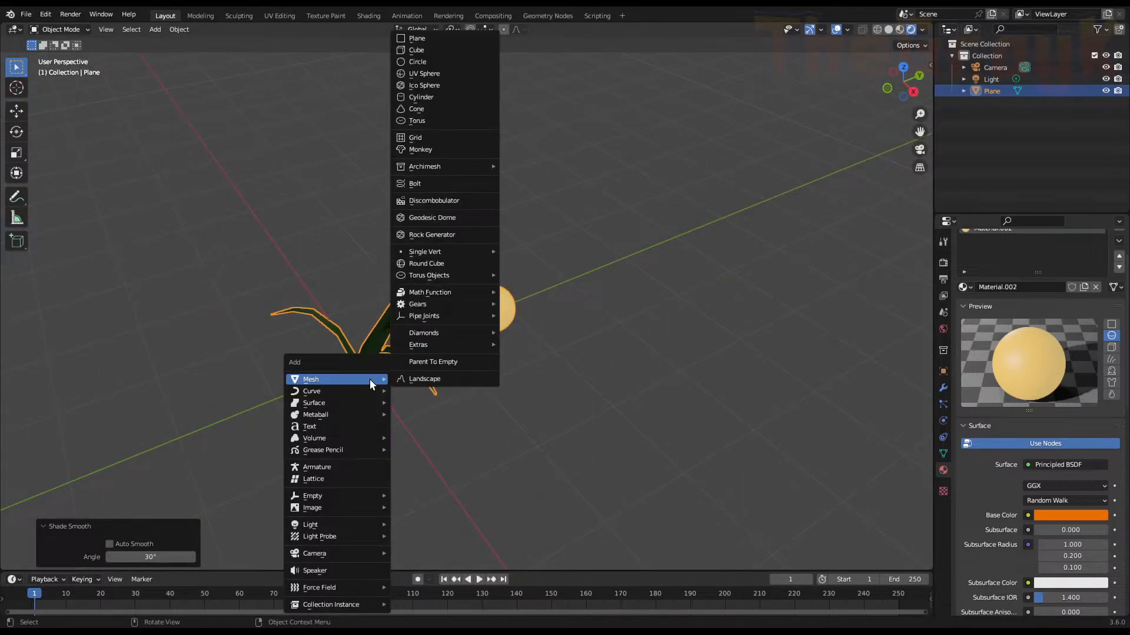
click(446, 39)
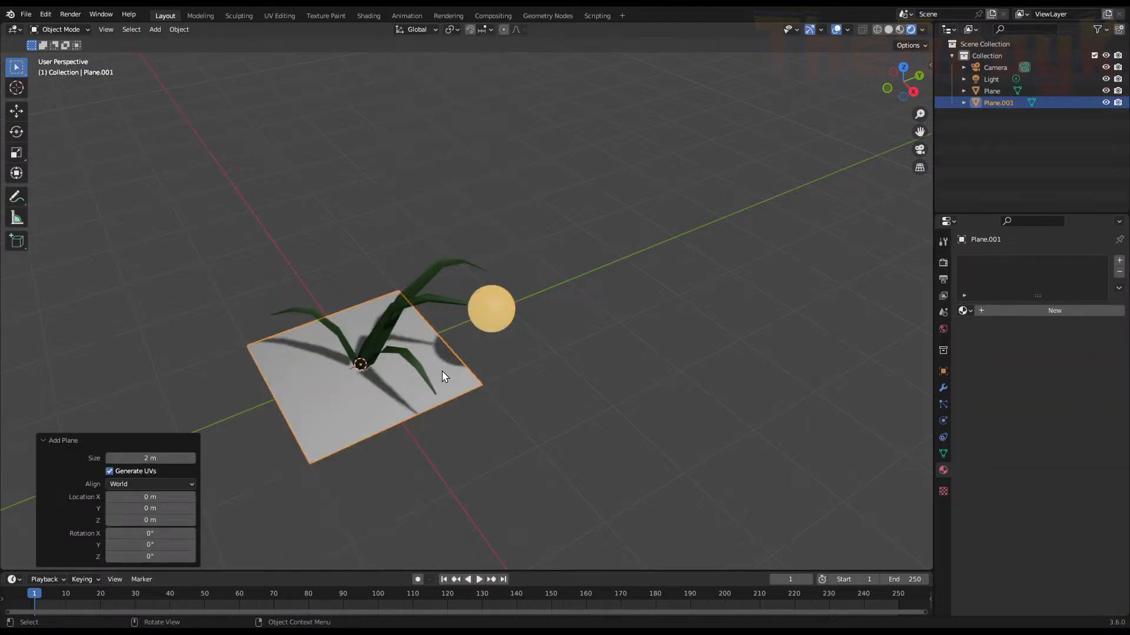
key(s)
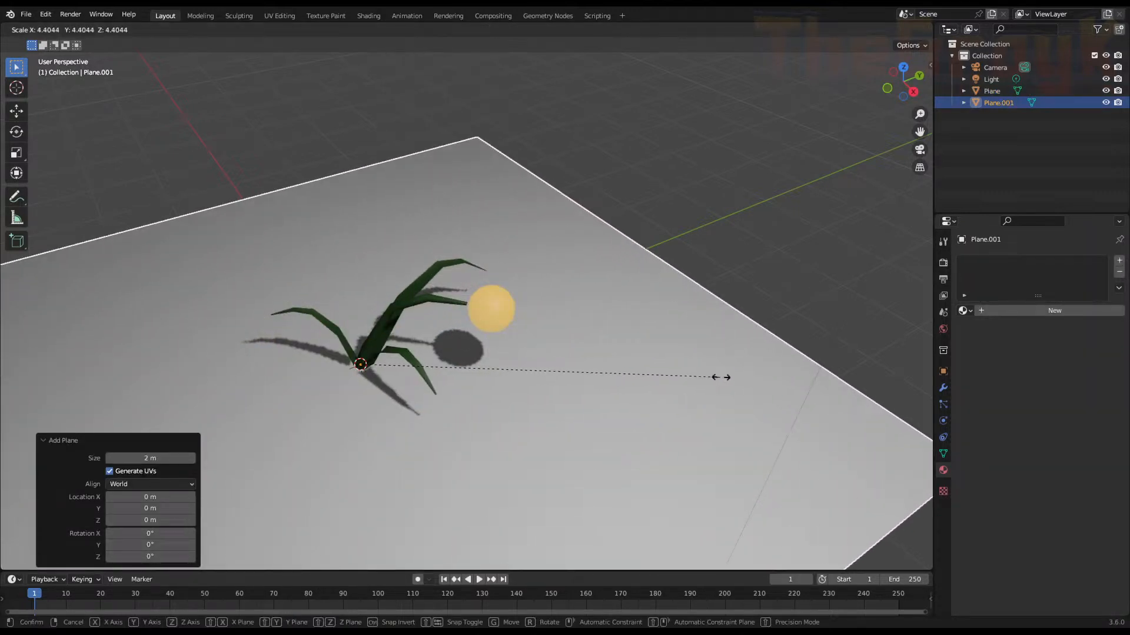
click(721, 380)
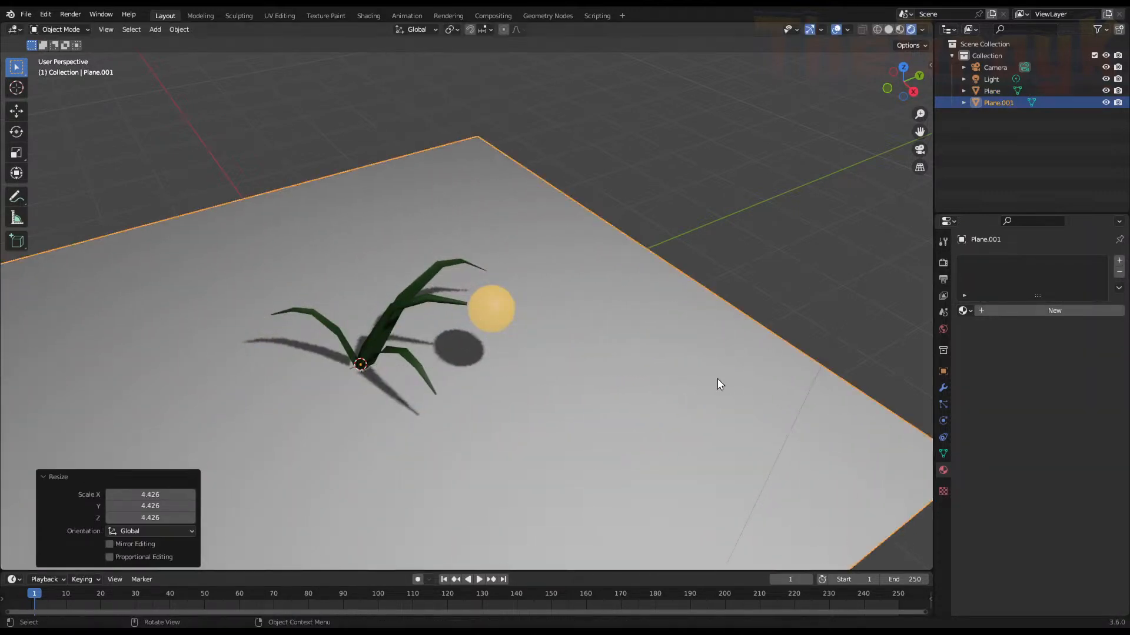
Change the render engine to Cycles and view the lit plant close up from the side
click(943, 262)
click(1036, 260)
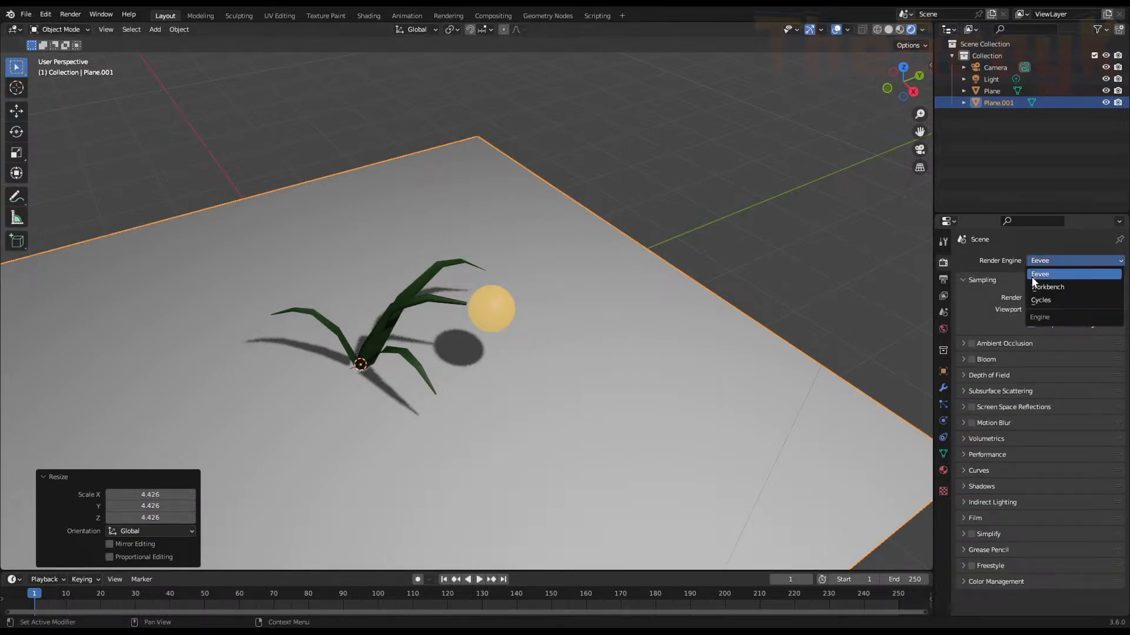
click(1040, 300)
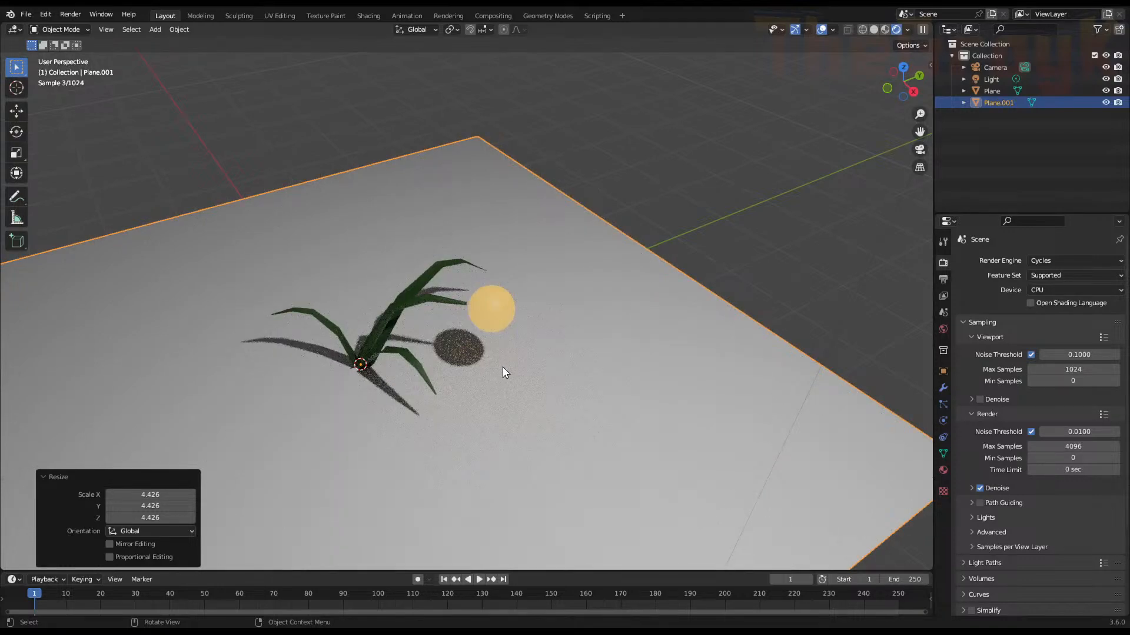
middle_drag(503, 372, 471, 334)
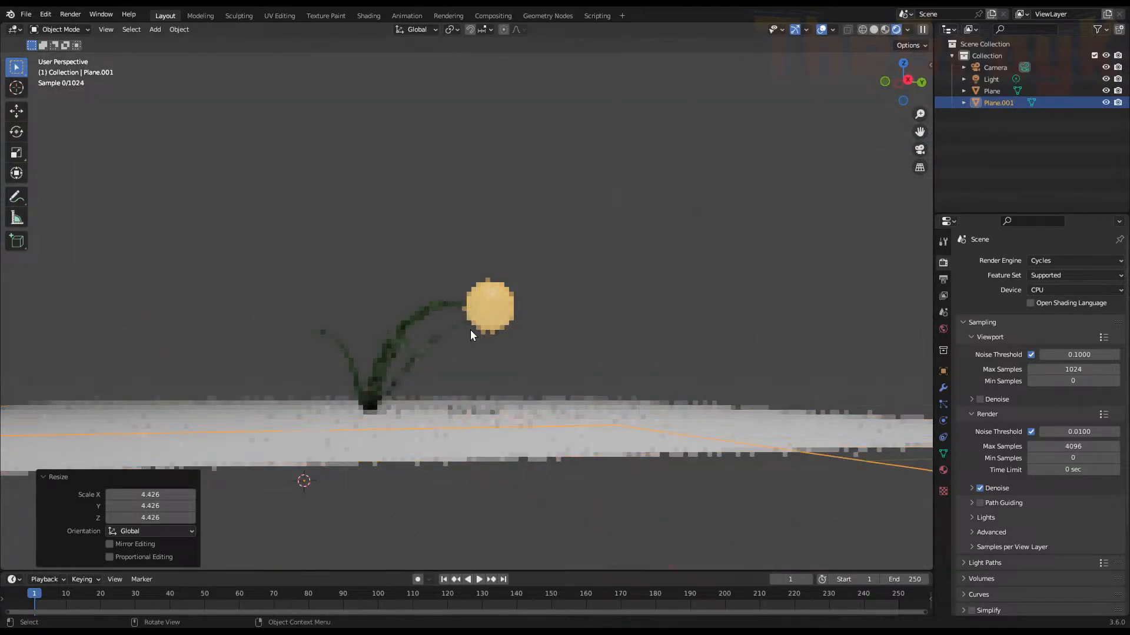
scroll(471, 330, up, 3)
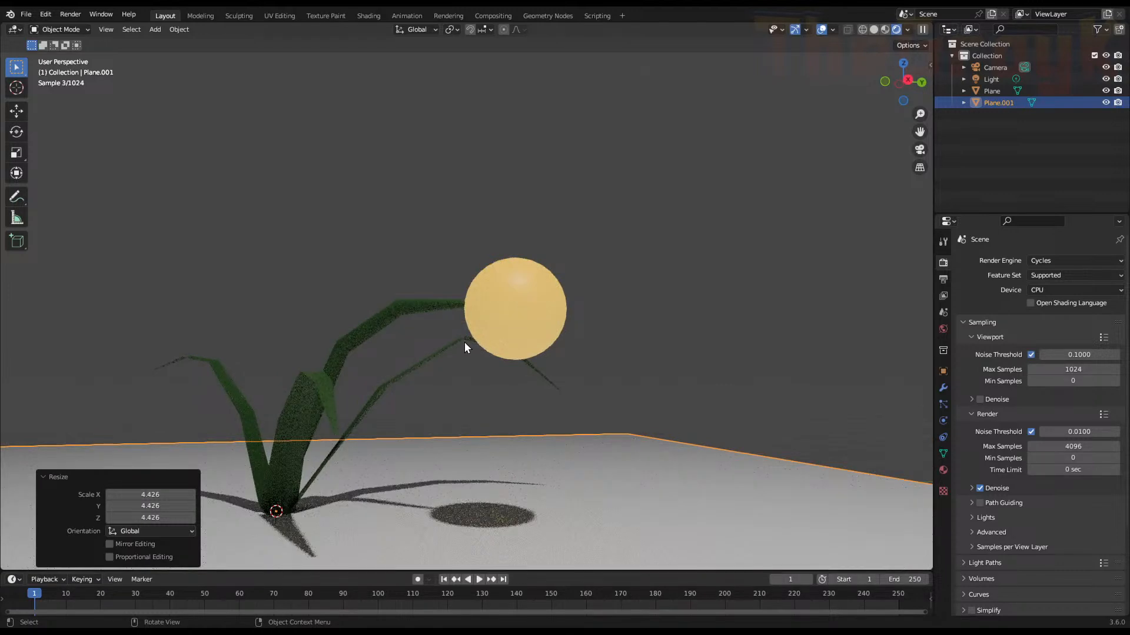
mouse_move(464, 341)
middle_down()
mouse_move(495, 350)
mouse_move(453, 324)
middle_up()
In the plant's mesh, select the whole sphere and move it about -0.011 m in X and -0.028 m in Y from top view
click(447, 311)
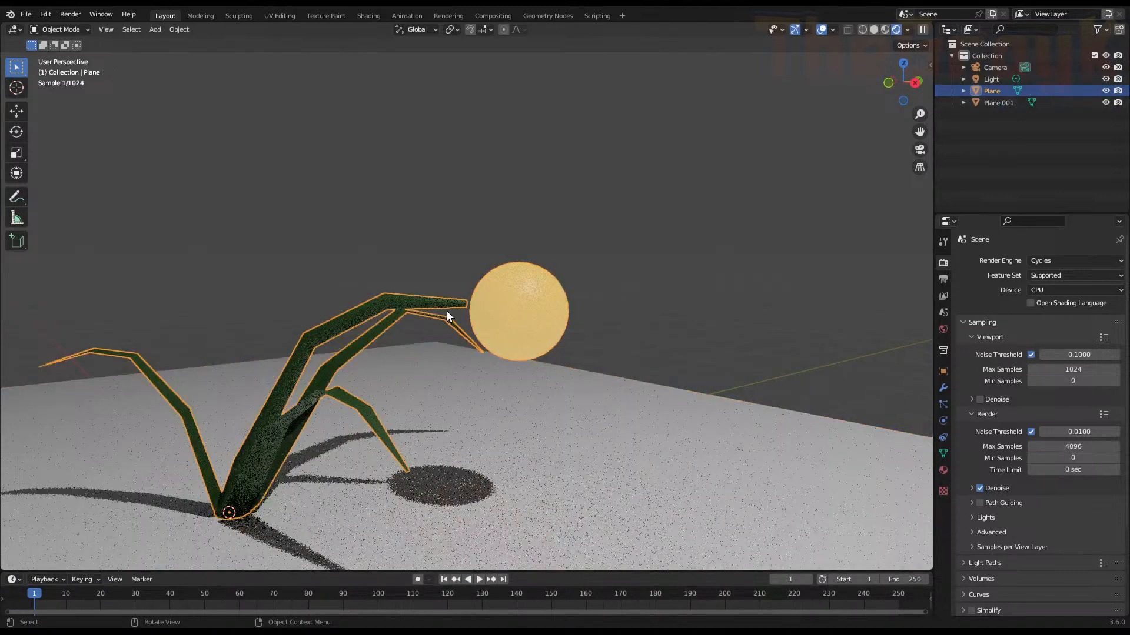
key(Tab)
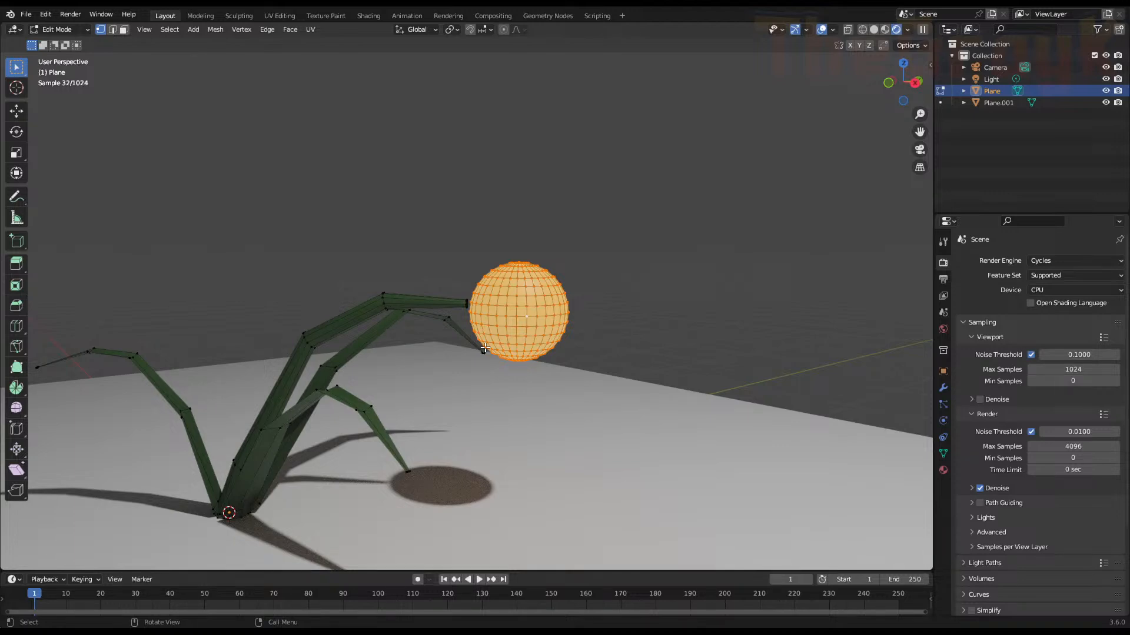
middle_drag(484, 349, 584, 368)
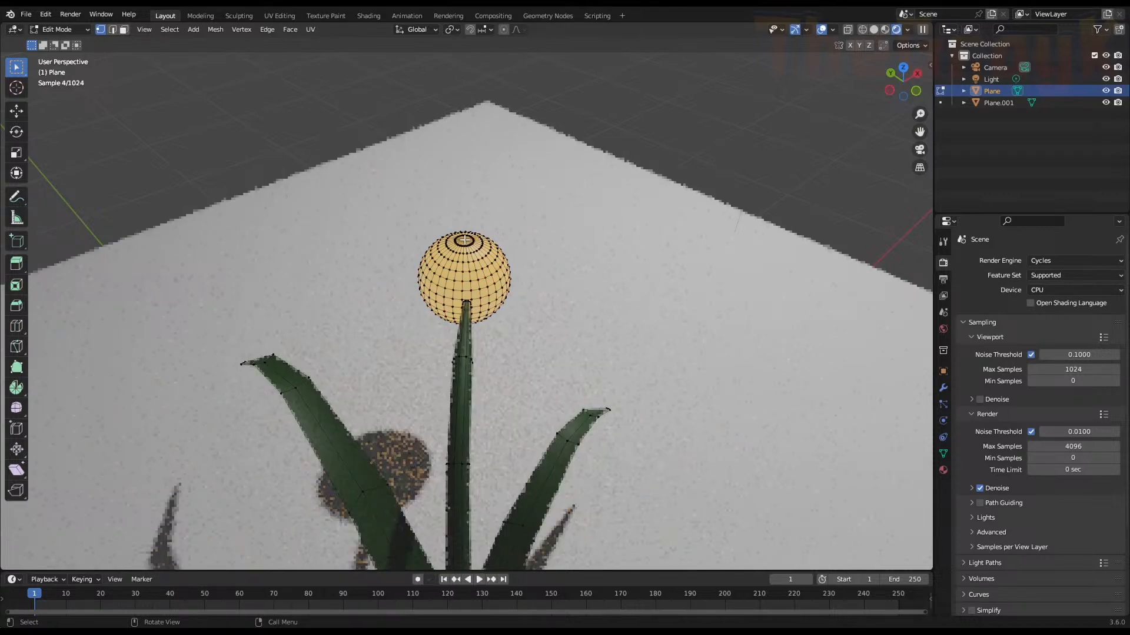
key(l)
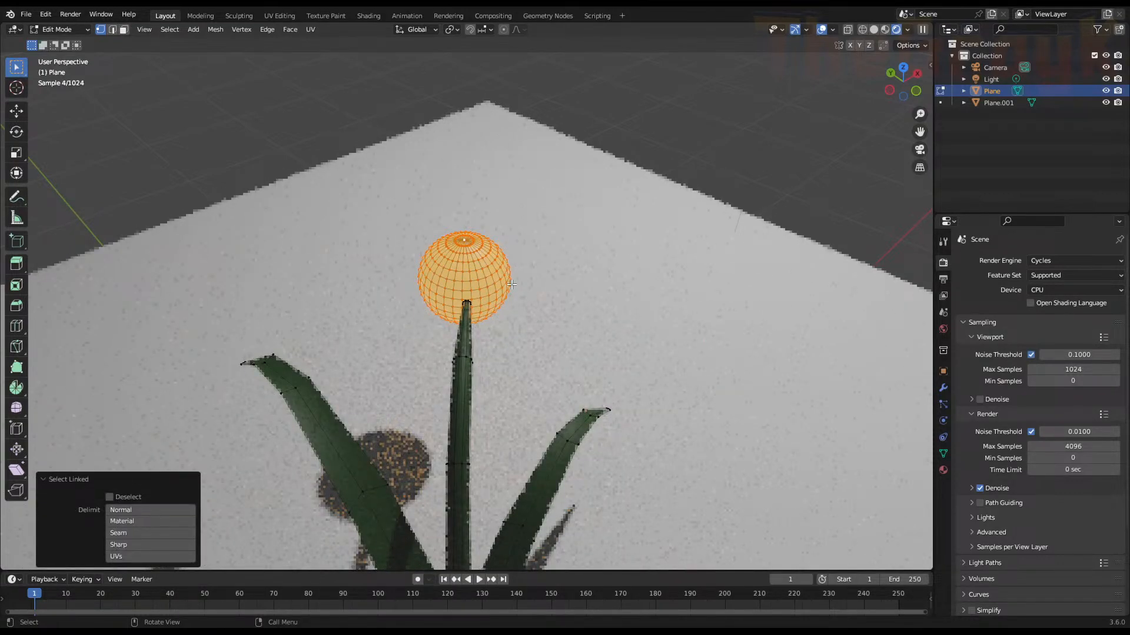
key(KP_7)
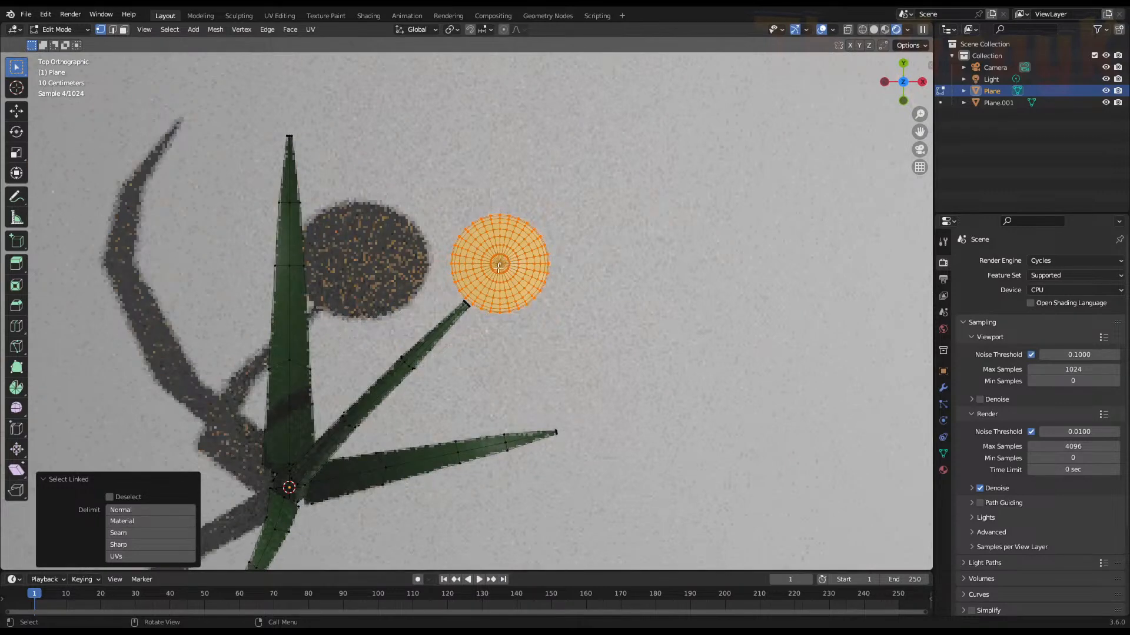
key(g)
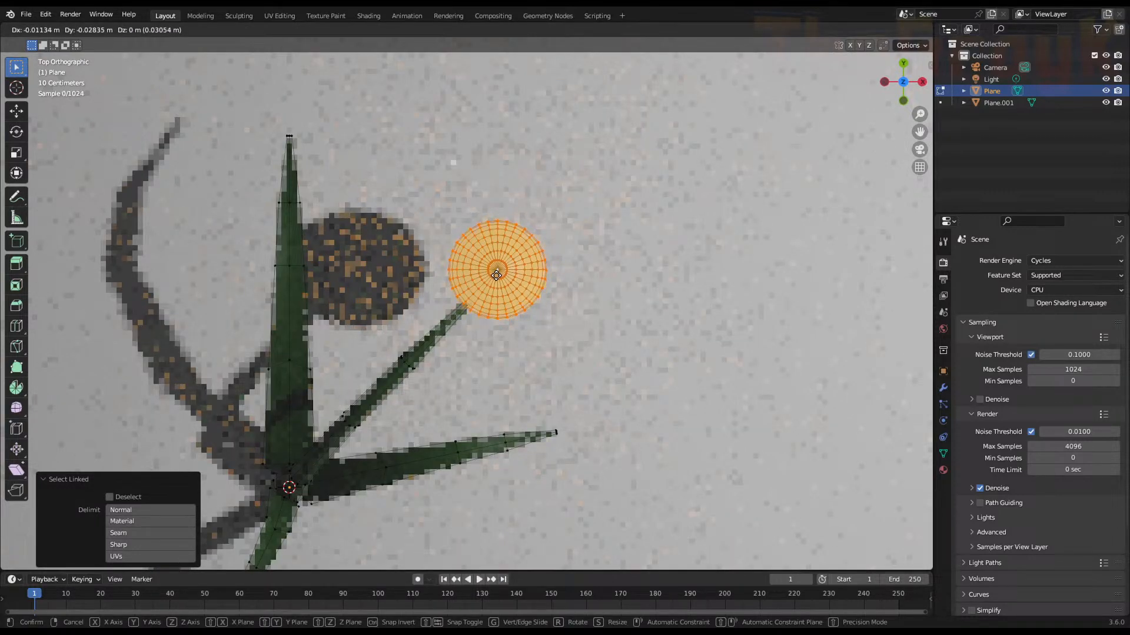
click(496, 274)
Select edge geometry on the ring at the stem's tip, where it ends inside the sphere
middle_drag(496, 274, 531, 302)
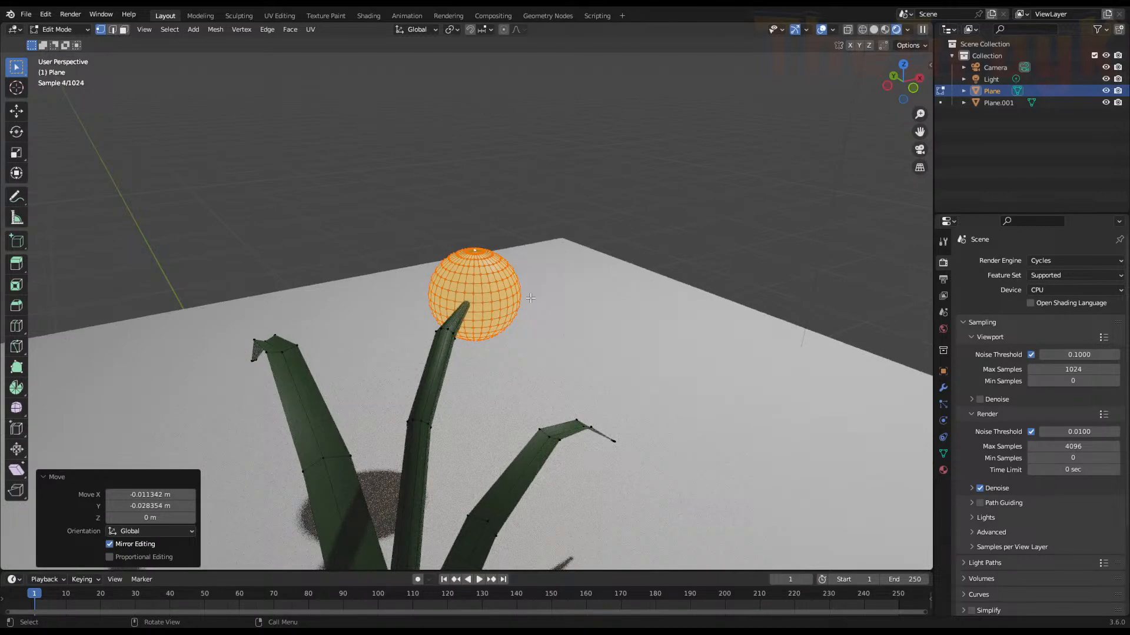
scroll(531, 299, up, 6)
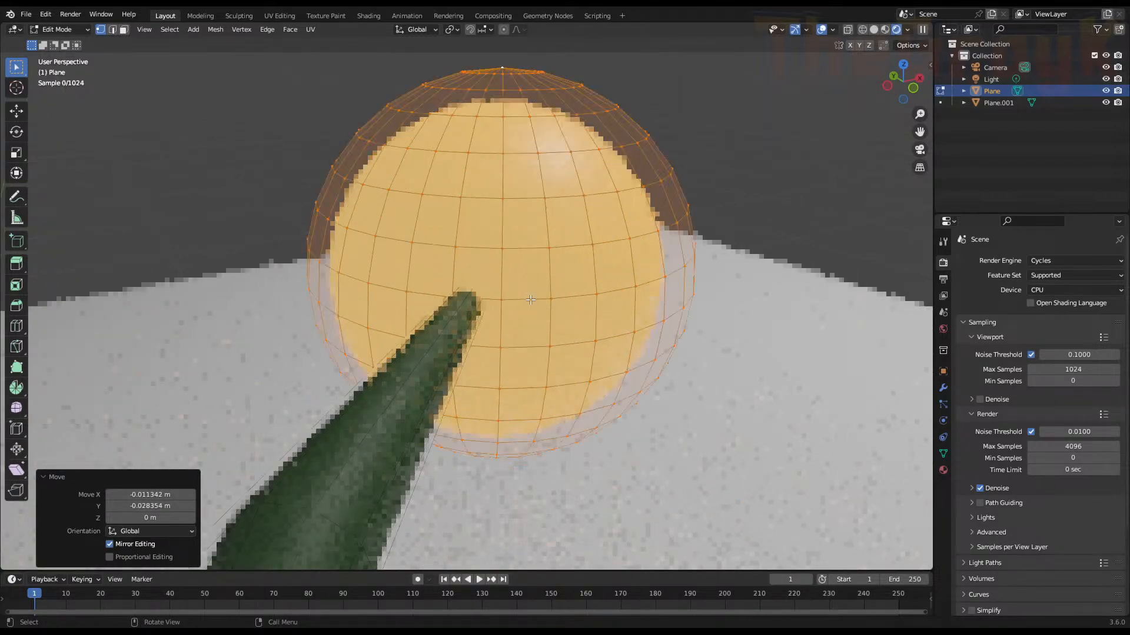
middle_drag(530, 300, 347, 302)
scroll(429, 312, up, 3)
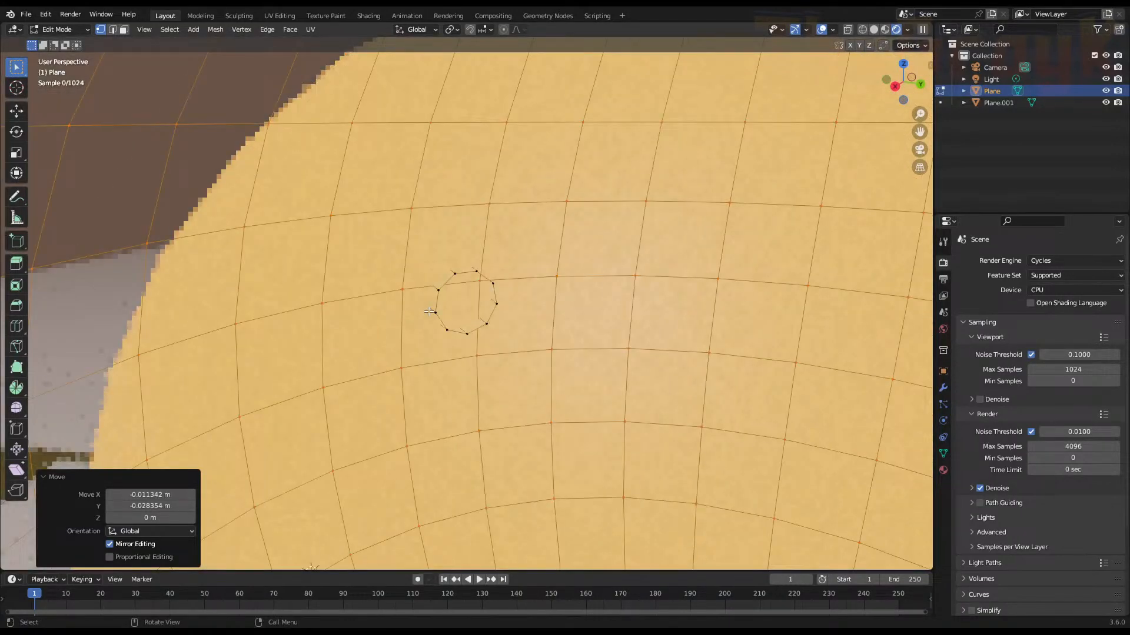
alt+click(441, 284)
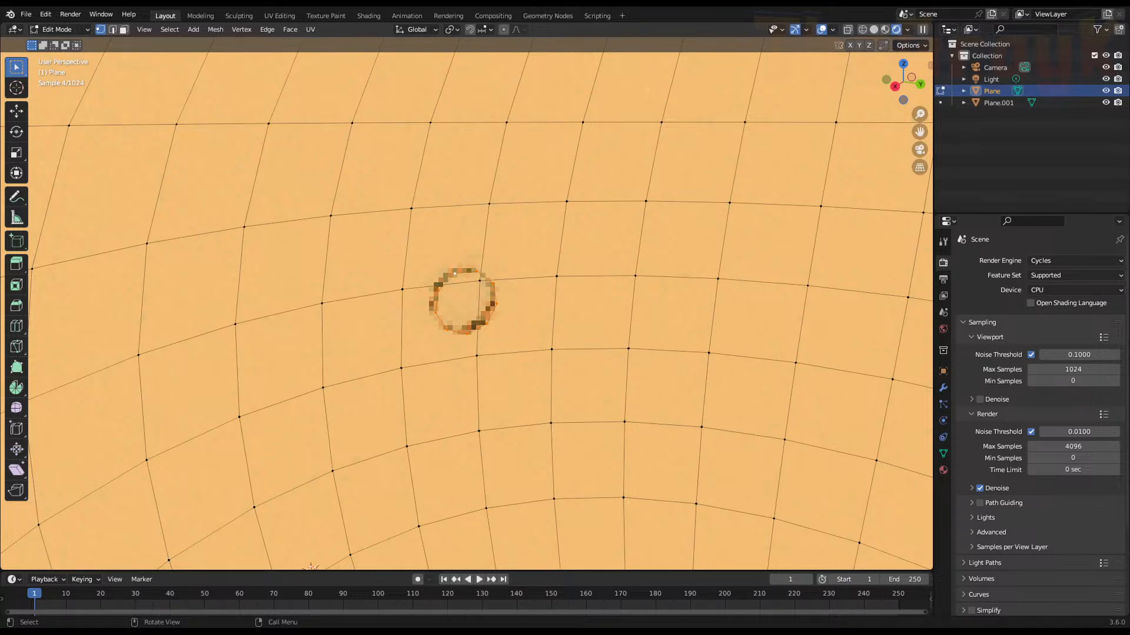
scroll(465, 300, down, 10)
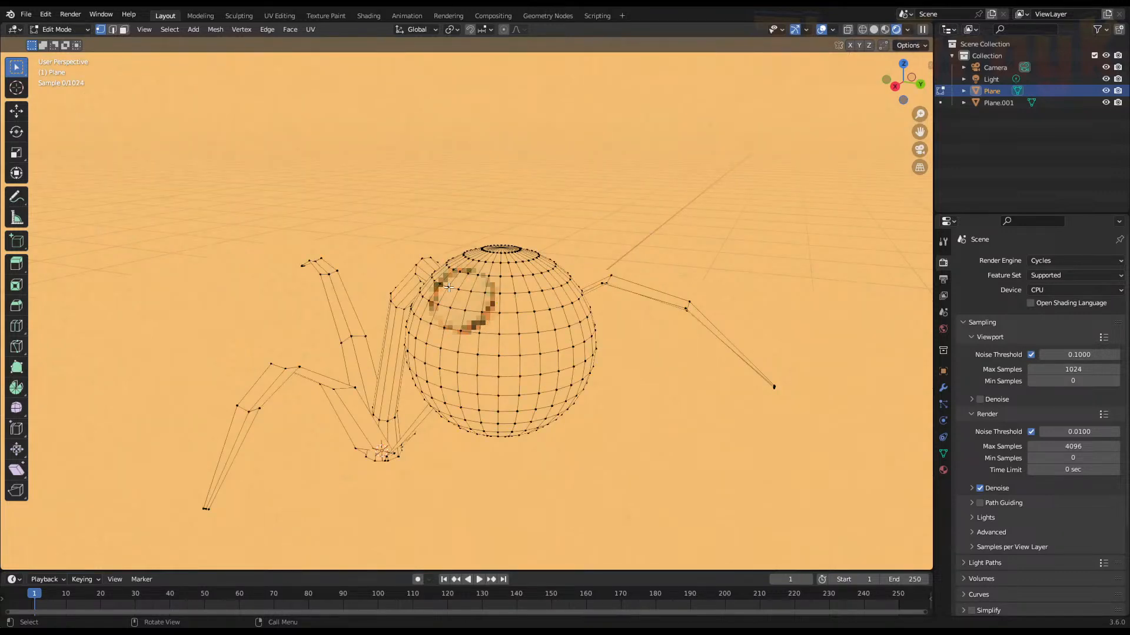
scroll(449, 287, down, 1)
scroll(476, 309, up, 7)
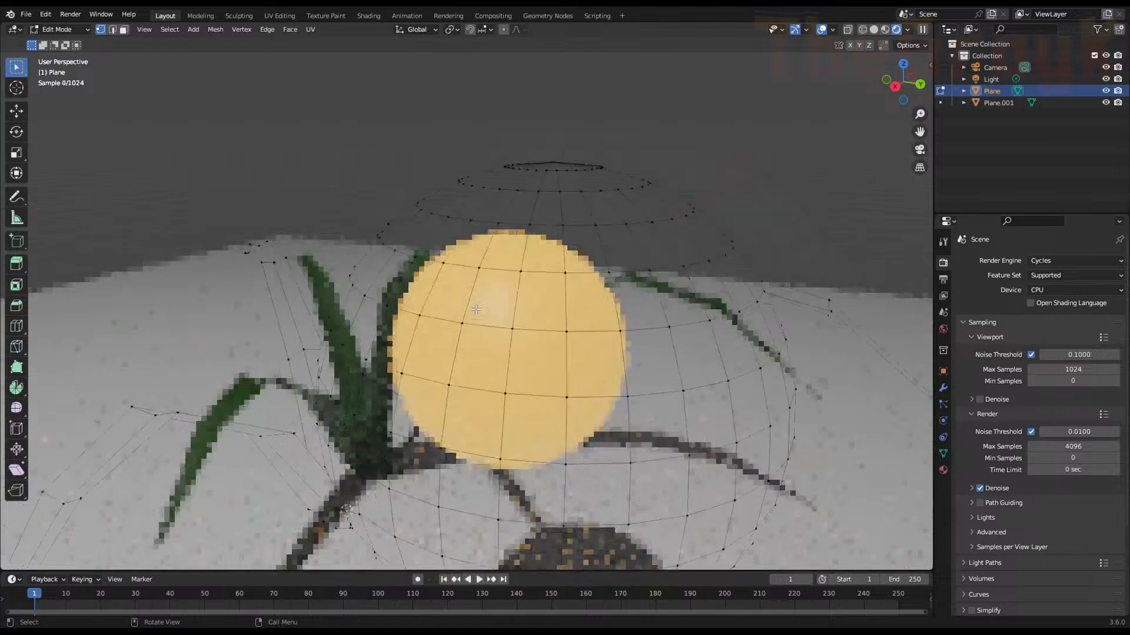
scroll(476, 309, up, 5)
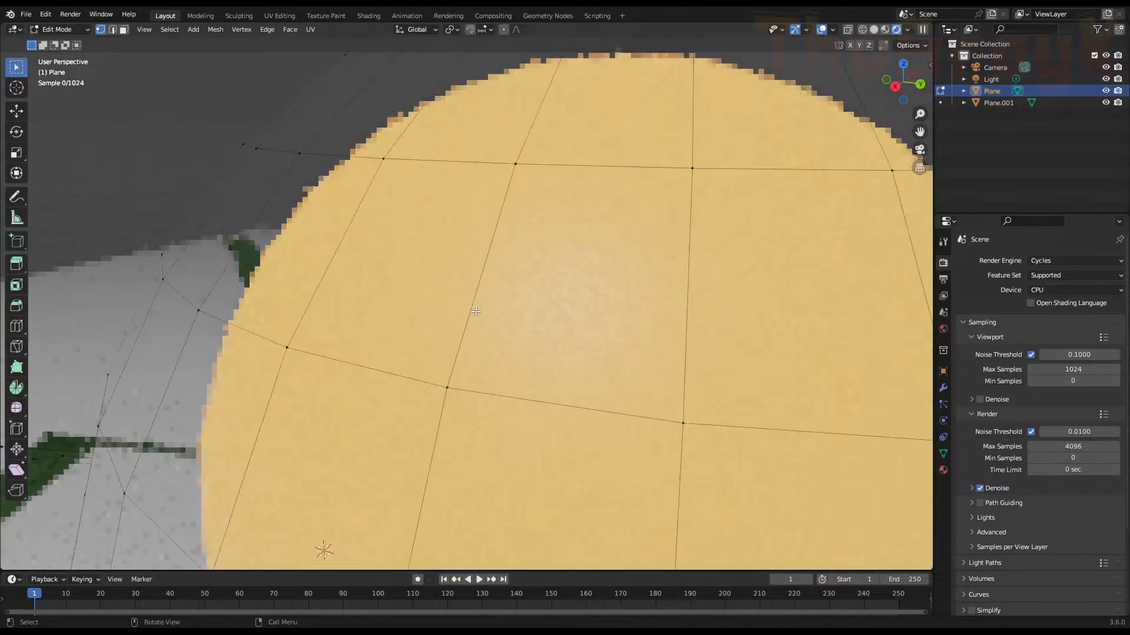
key(c)
key(Escape)
Extrude the selected edge about 0.18 m in X, -0.15 m in Y and 0.17 m in Z, and widen the strip's outer end
scroll(465, 305, down, 10)
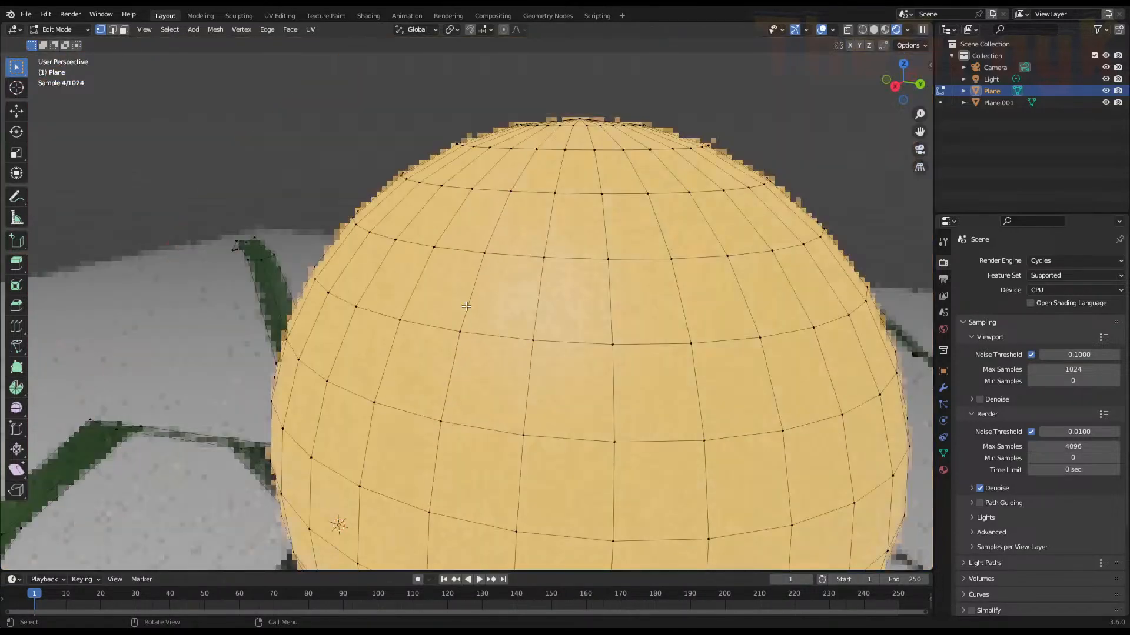
middle_drag(468, 303, 590, 328)
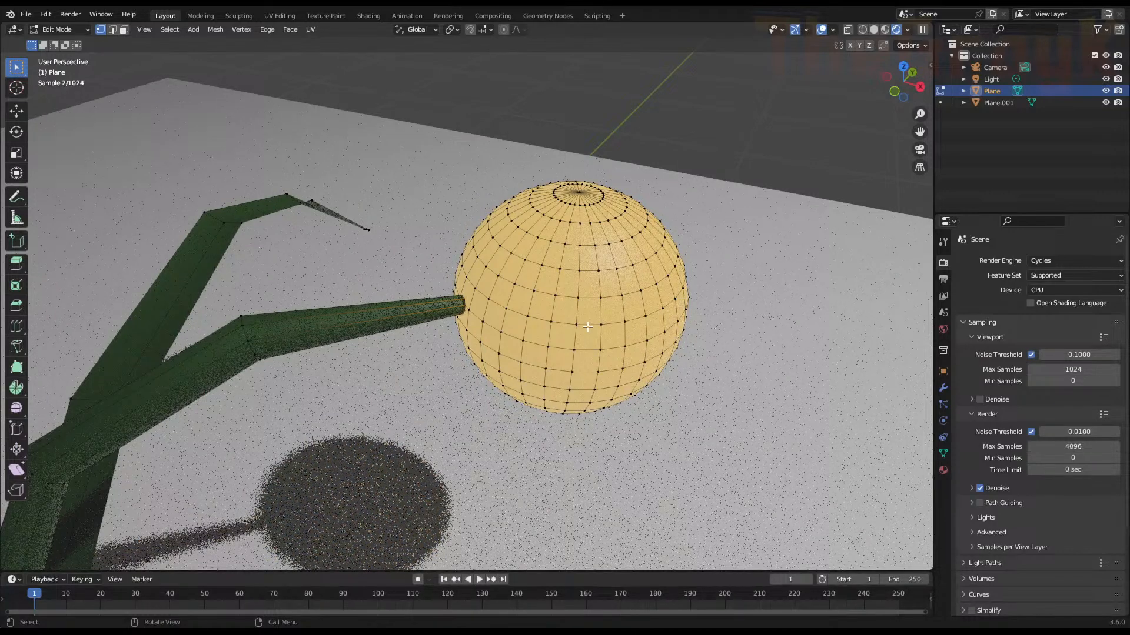
middle_drag(587, 326, 624, 283)
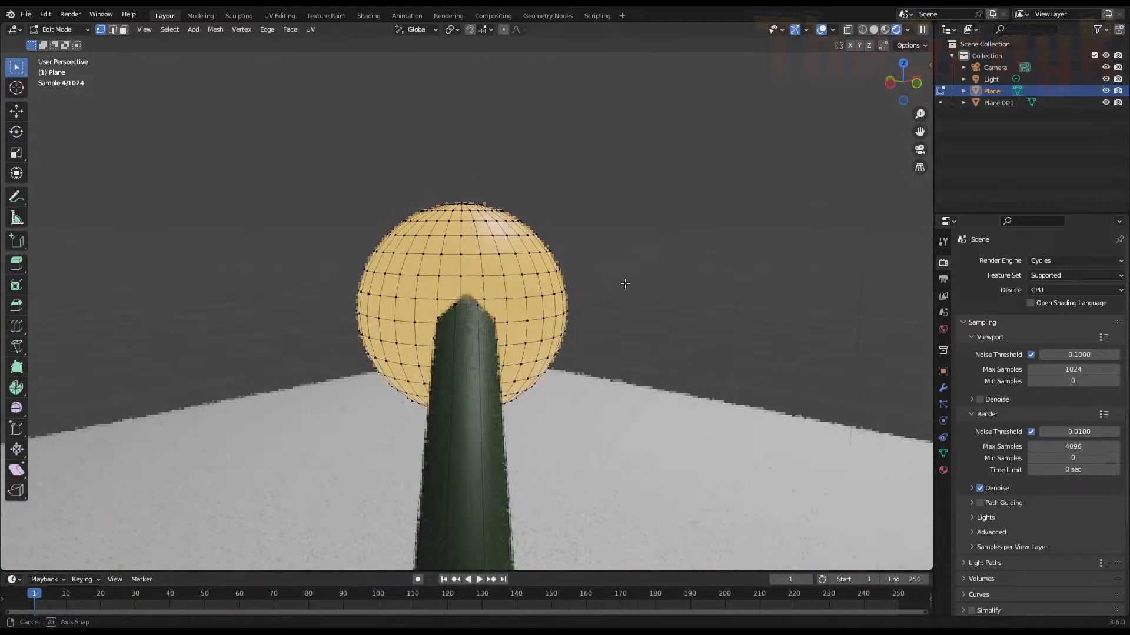
key(e)
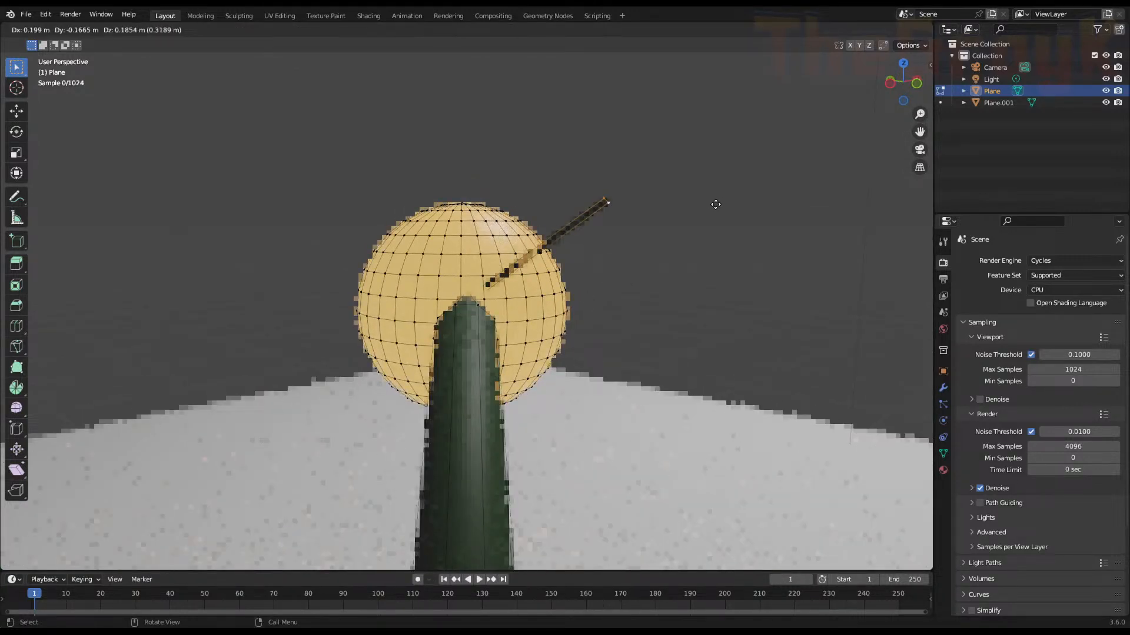
click(703, 210)
key(s)
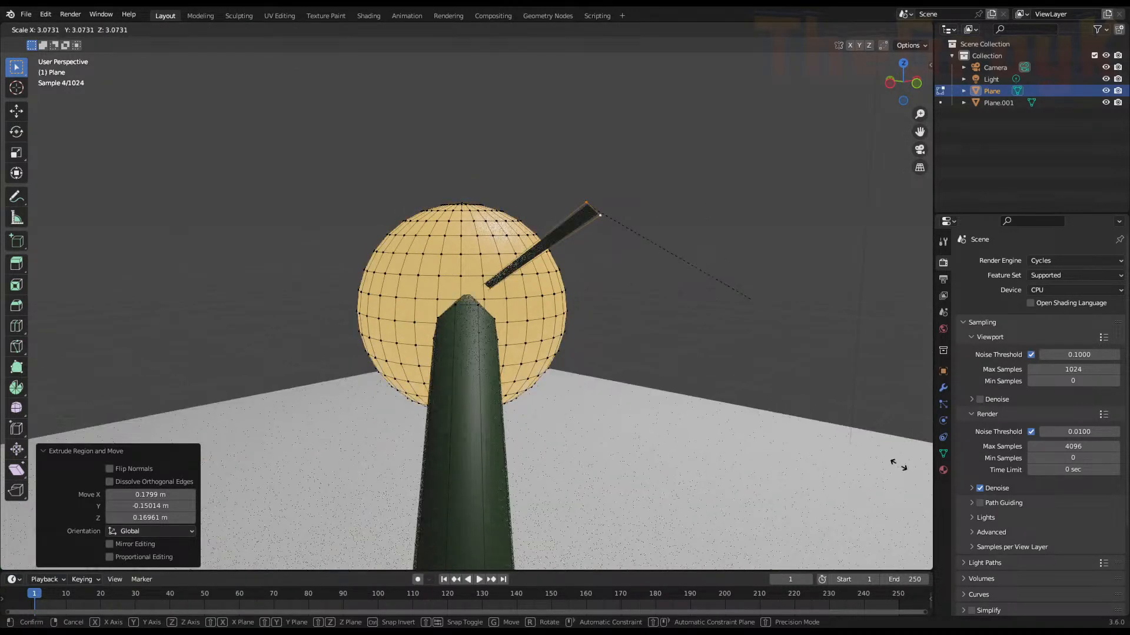
click(11, 543)
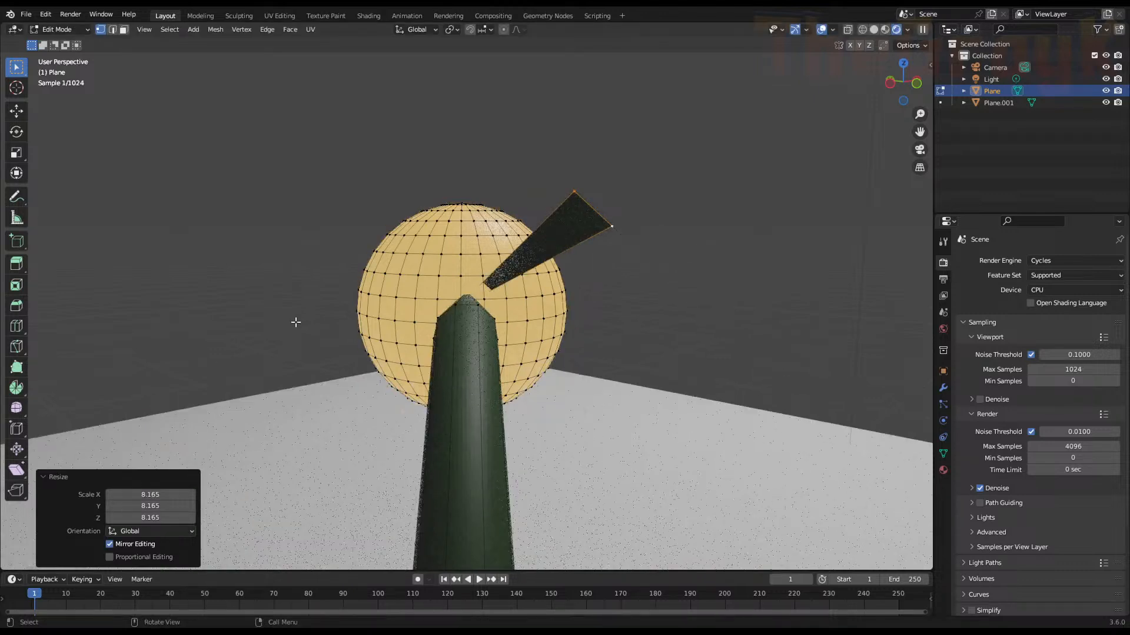
key(s)
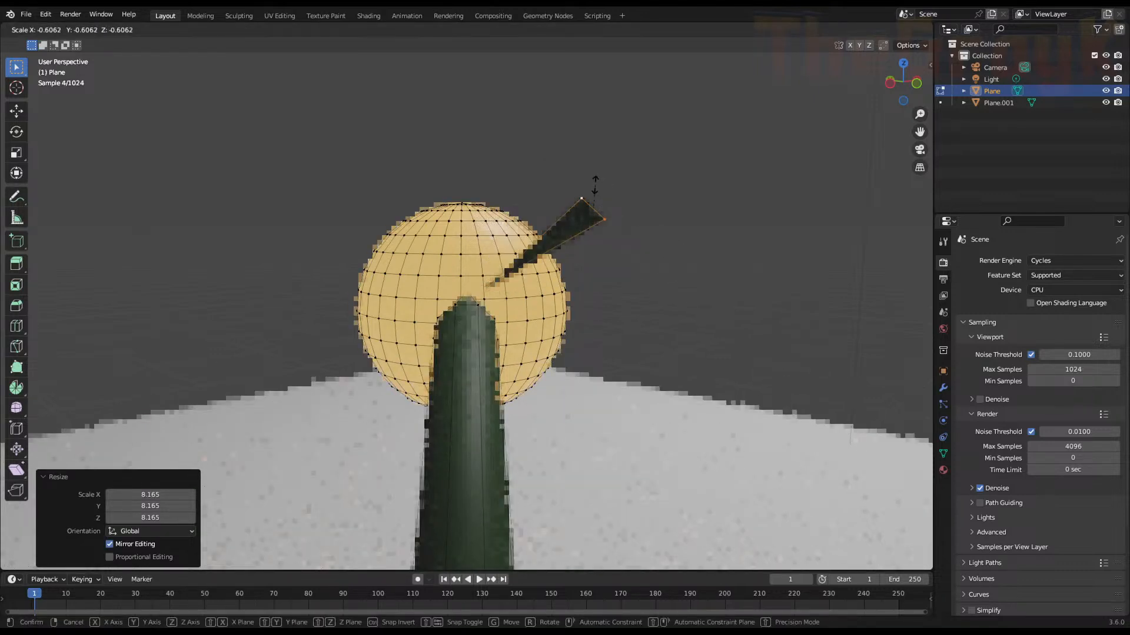
click(603, 196)
Add six evenly spaced loop cuts across the new strip beside the stem's tip
key(ctrl+r)
scroll(551, 240, up, 5)
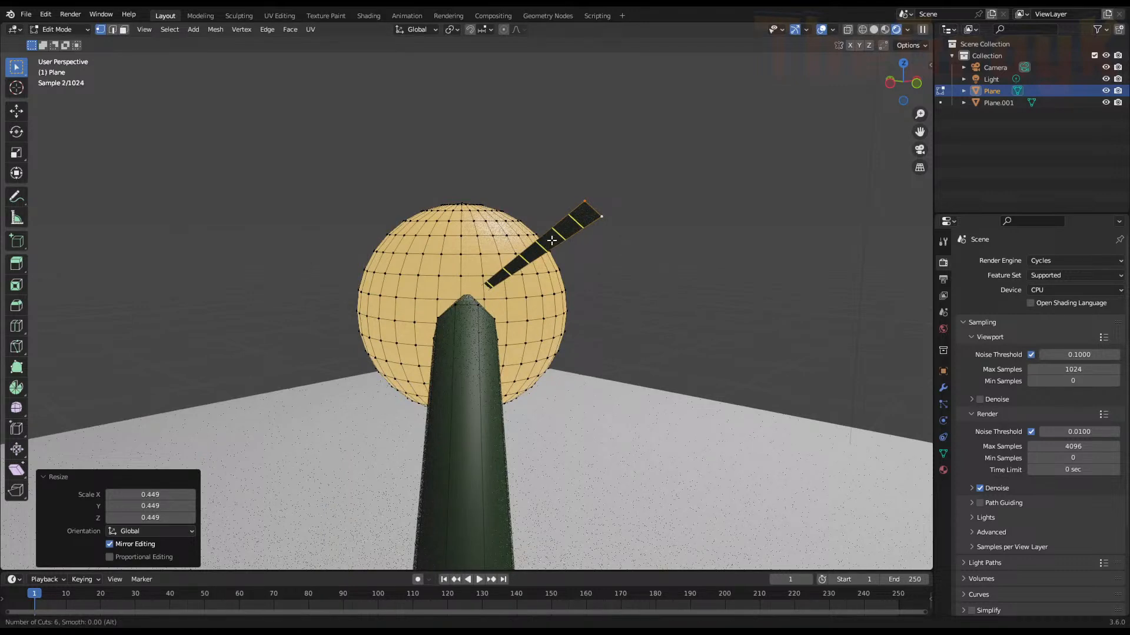
click(551, 240)
right_click(551, 240)
Widen the strip's middle loop about 4.2 times using smooth, connected-only proportional editing with a size of about 0.135
alt+click(541, 245)
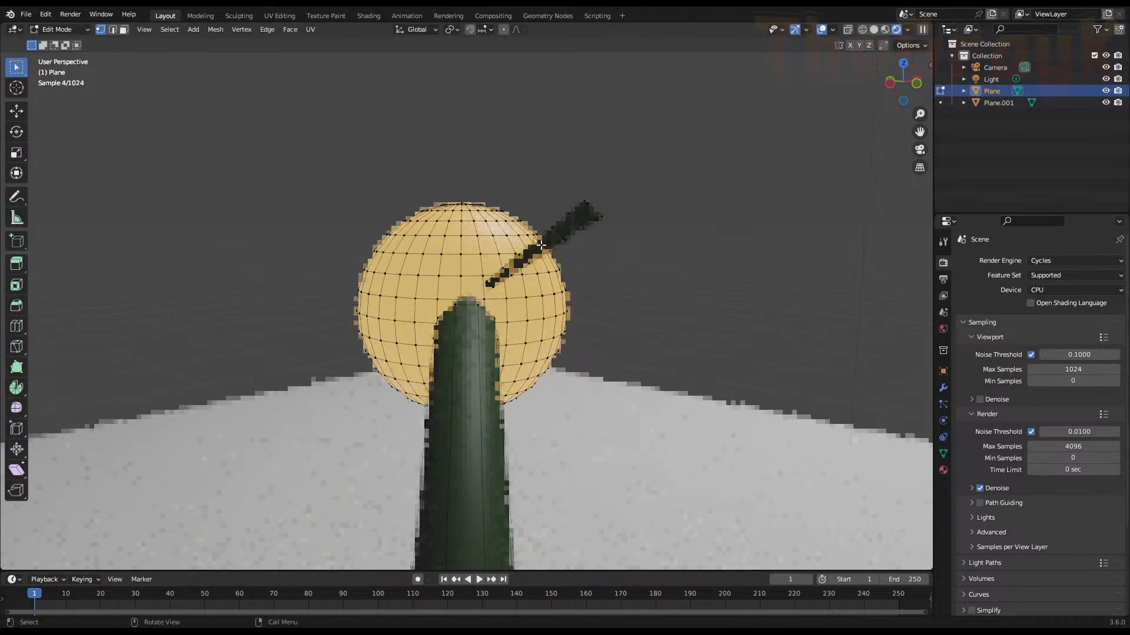
key(o)
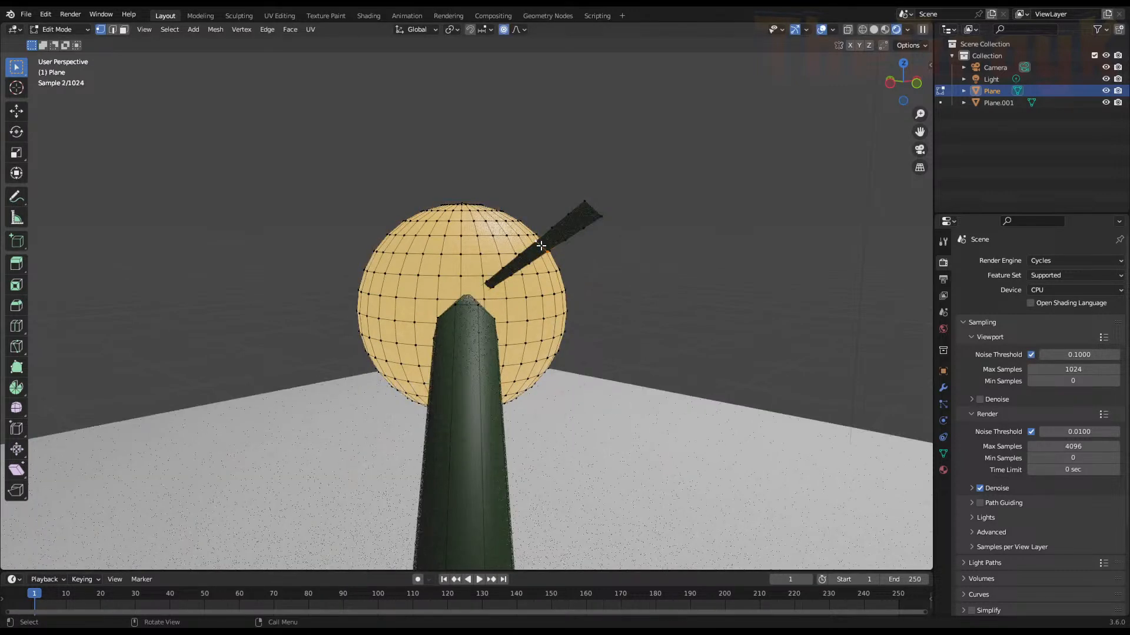
click(521, 31)
key(s)
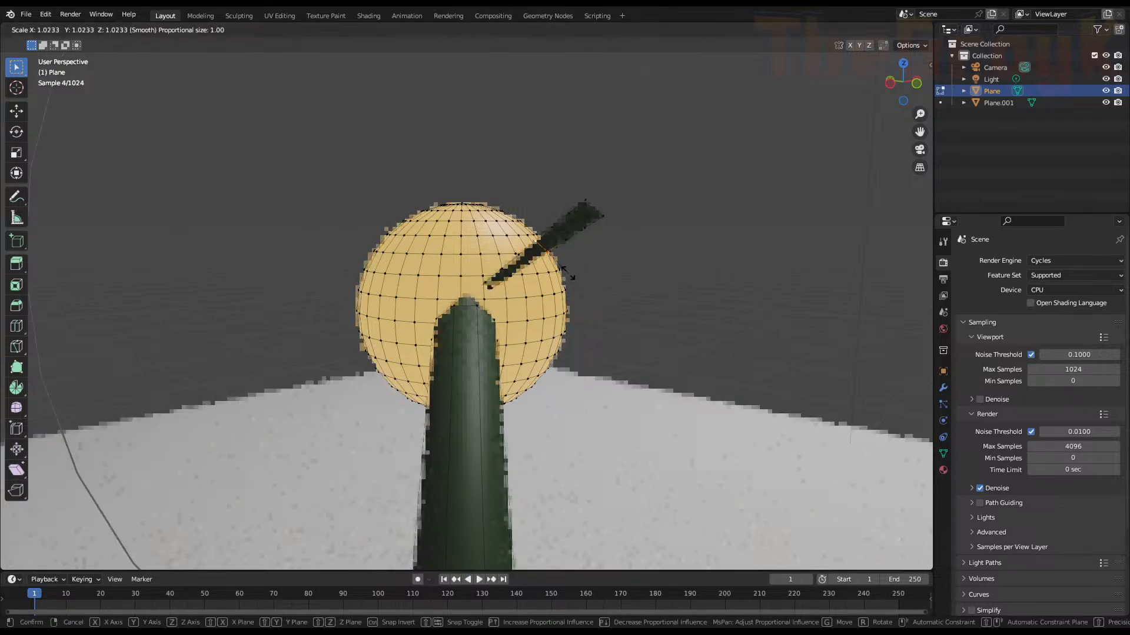
scroll(582, 291, up, 15)
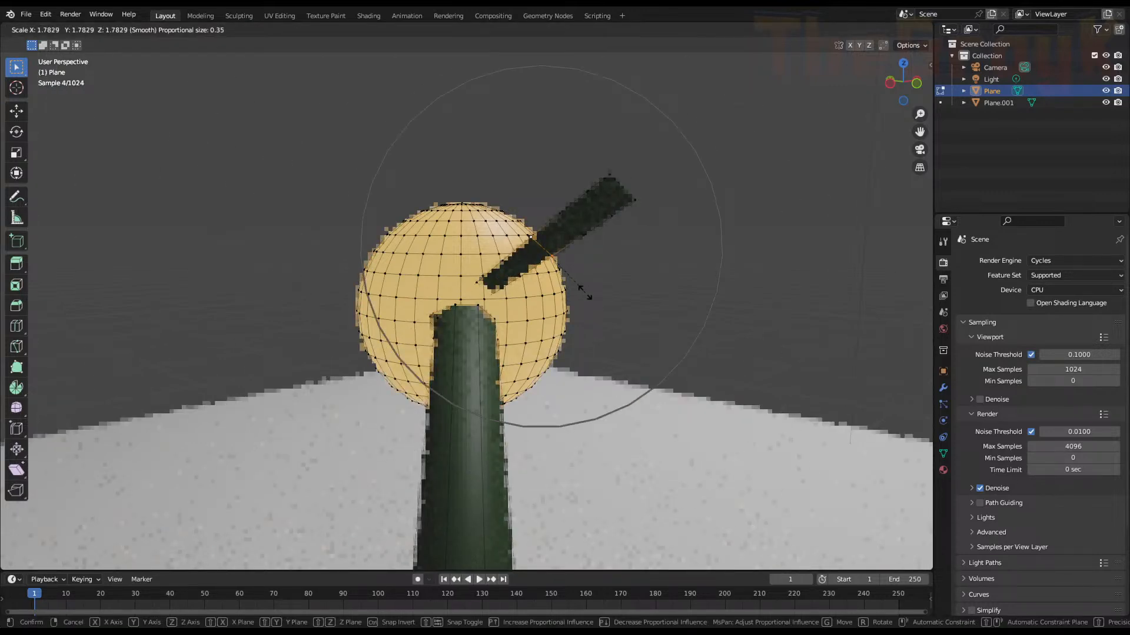
scroll(582, 292, up, 6)
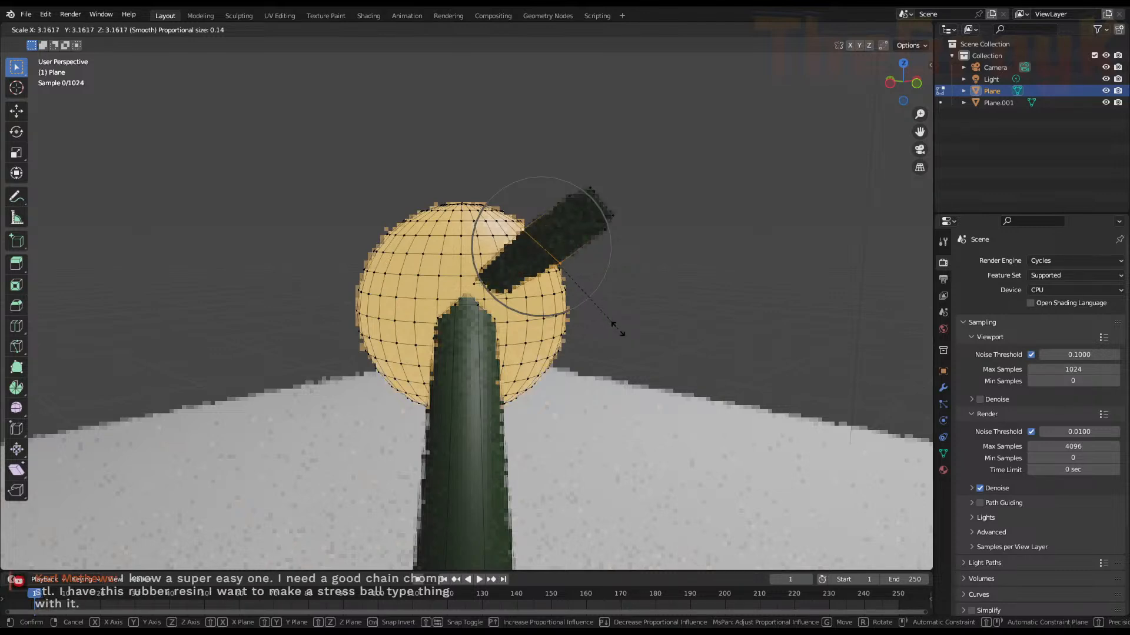
click(642, 357)
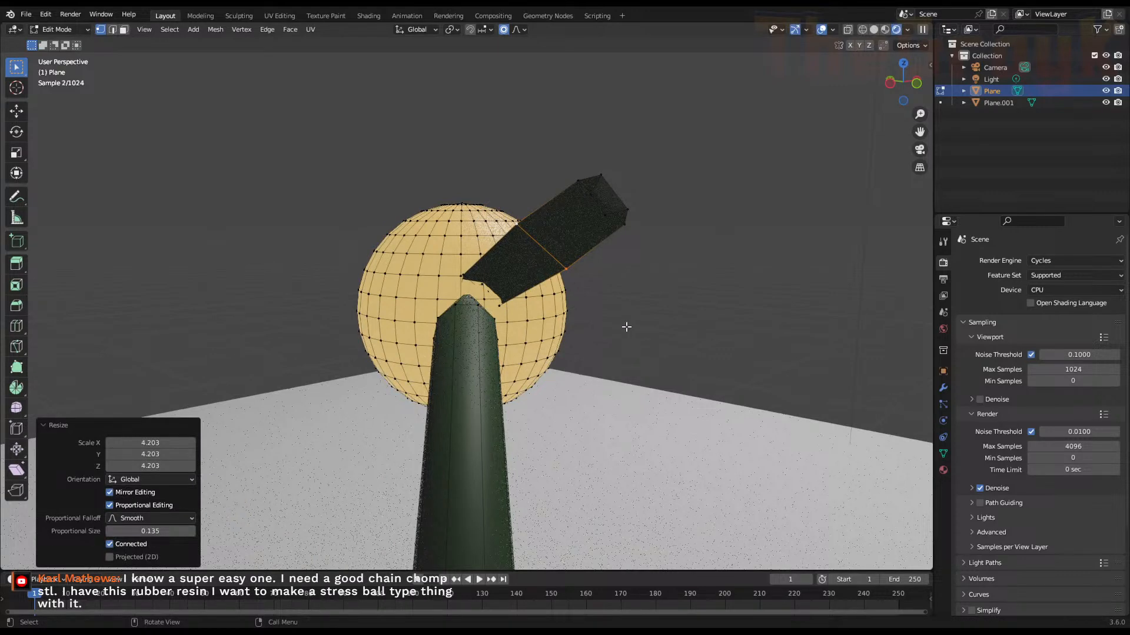
Move two vertices at the leaf strip's outer end about 0.06 m in X and 0.04 m in Z using smooth proportional editing
middle_drag(633, 283, 559, 282)
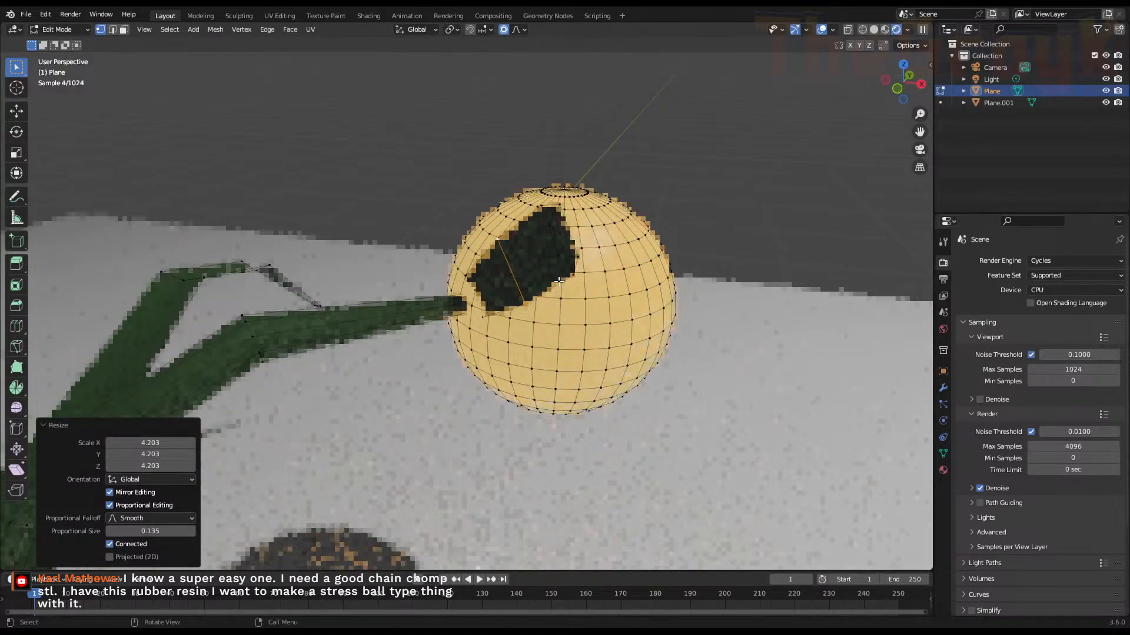
middle_drag(558, 218, 596, 157)
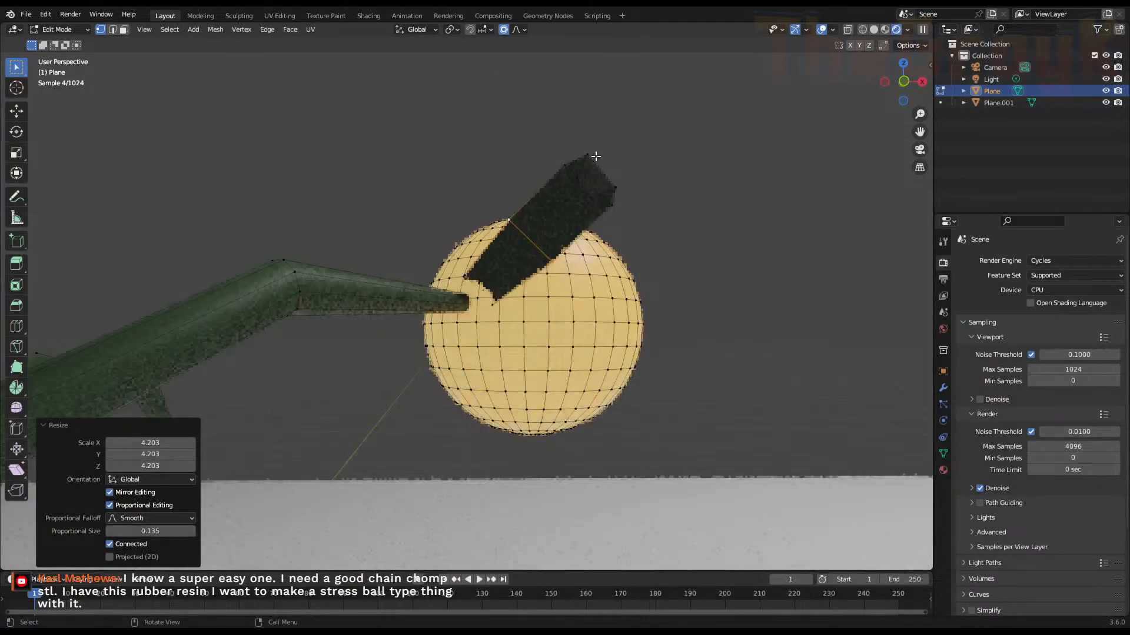
click(577, 176)
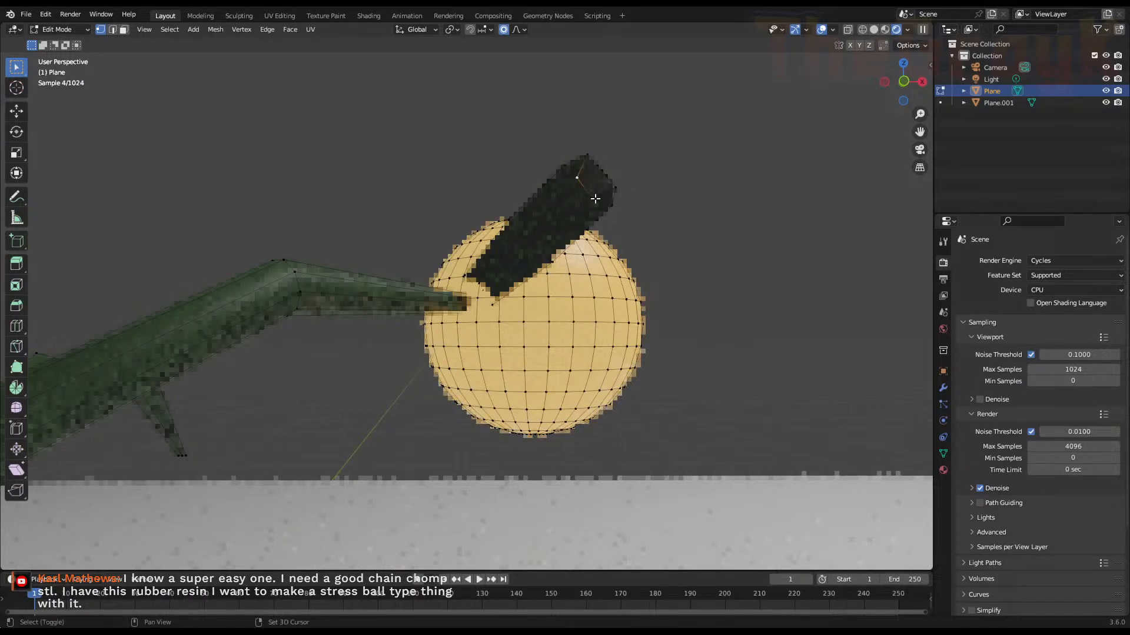
shift+click(592, 197)
key(g)
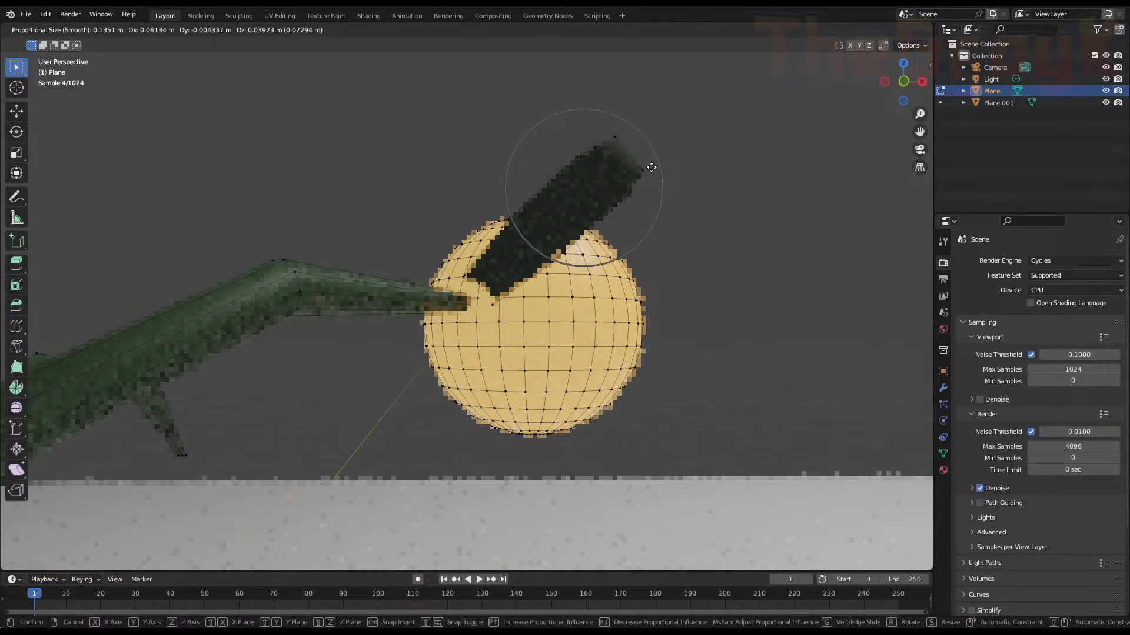
click(651, 168)
Switch the viewport to wireframe shading to expose the leaf strip's base inside the sphere
mouse_move(651, 168)
middle_down()
mouse_move(575, 222)
mouse_move(534, 292)
mouse_move(492, 276)
mouse_move(492, 295)
middle_up()
alt+click(492, 295)
key(z)
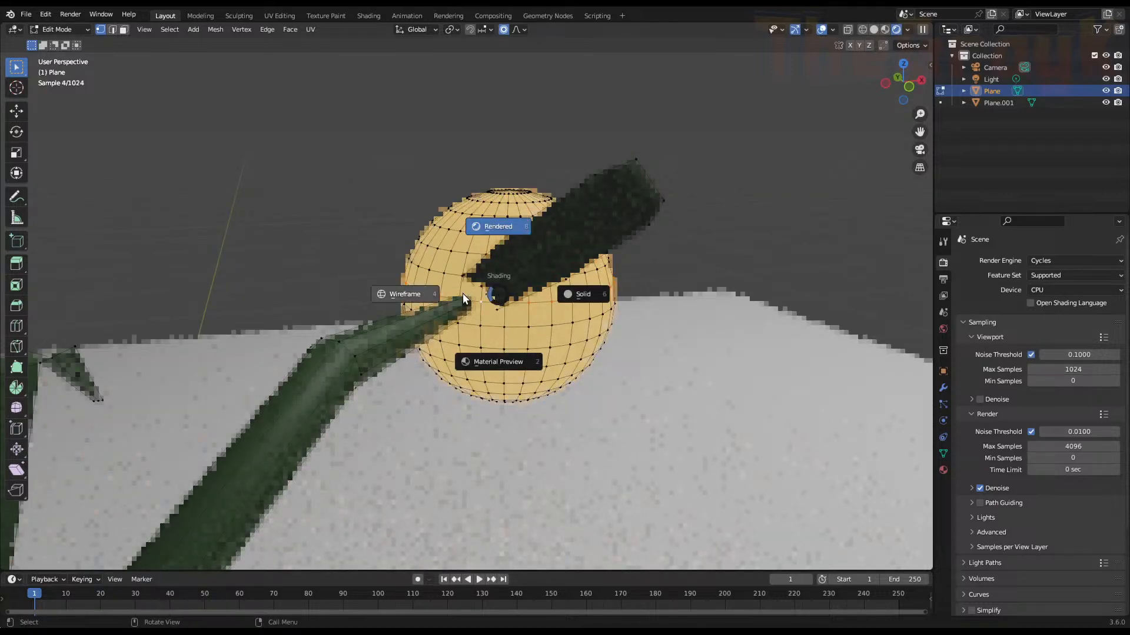
click(425, 294)
scroll(459, 297, up, 3)
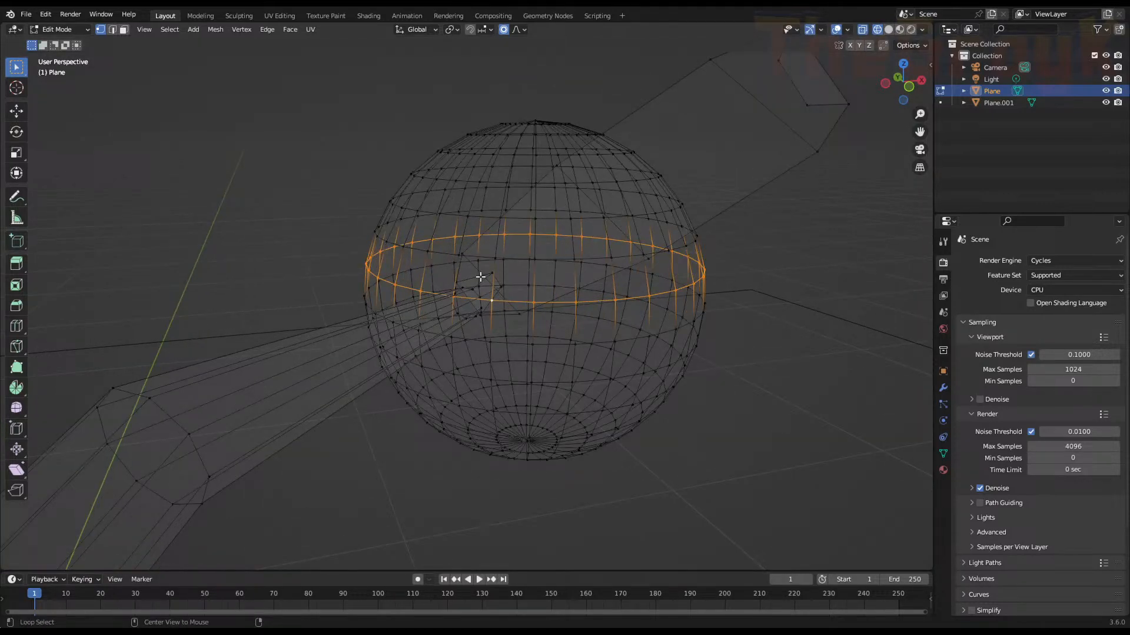
Select the whole leaf strip with its base vertices and move it up and outward from the stem's tip
alt+click(479, 277)
mouse_move(565, 288)
middle_down()
mouse_move(533, 313)
mouse_move(544, 298)
middle_up()
key(c)
shift+drag(458, 307, 467, 316)
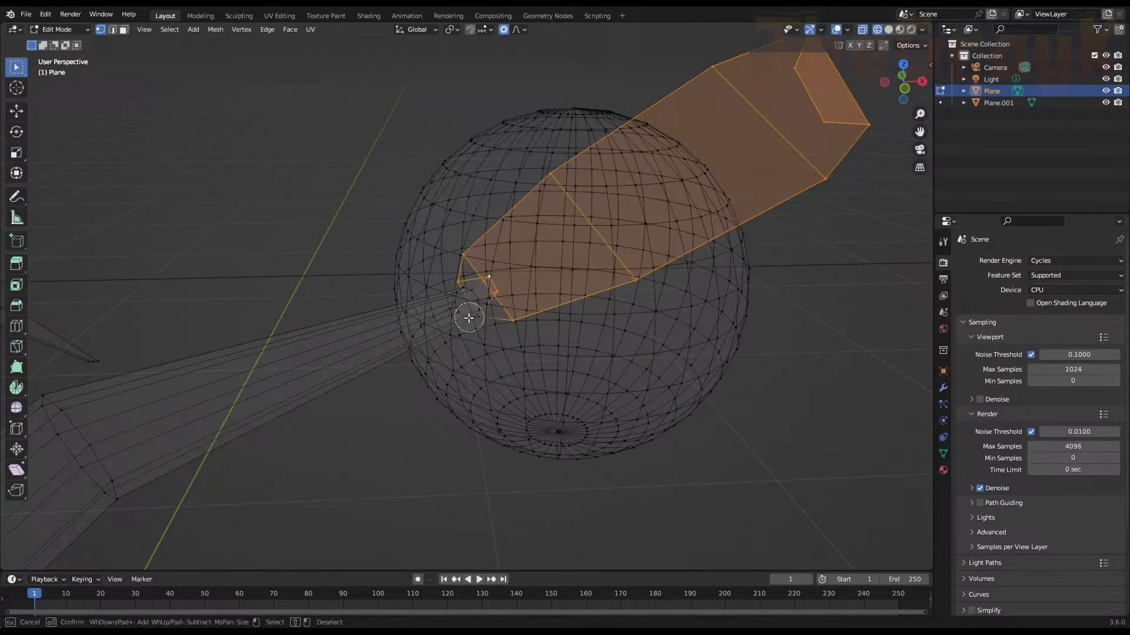
key(Escape)
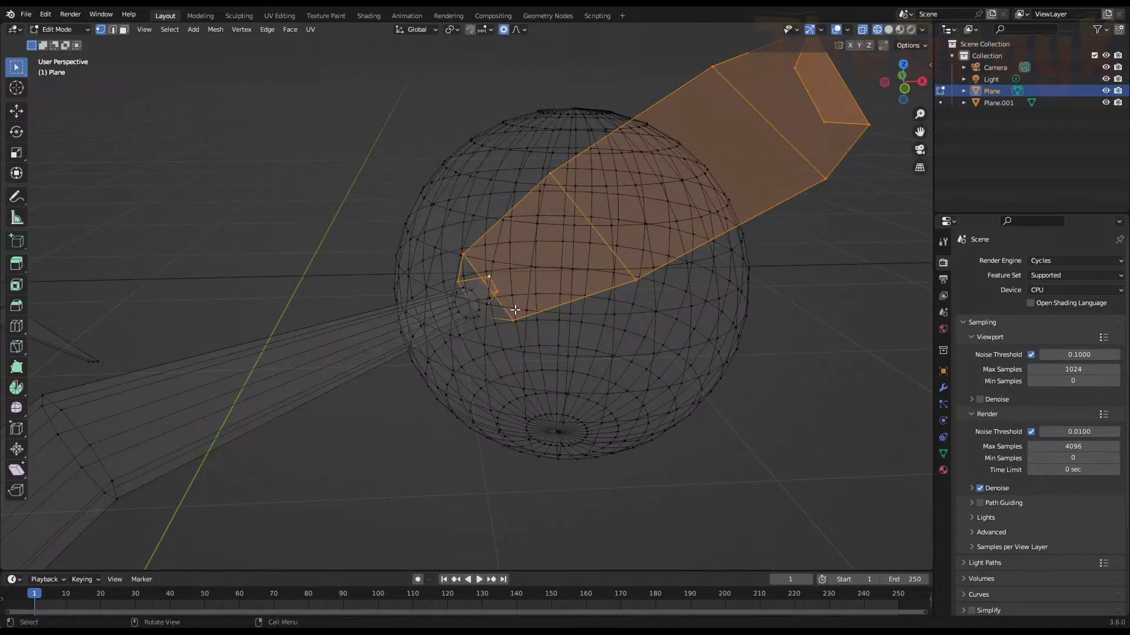
shift+click(482, 318)
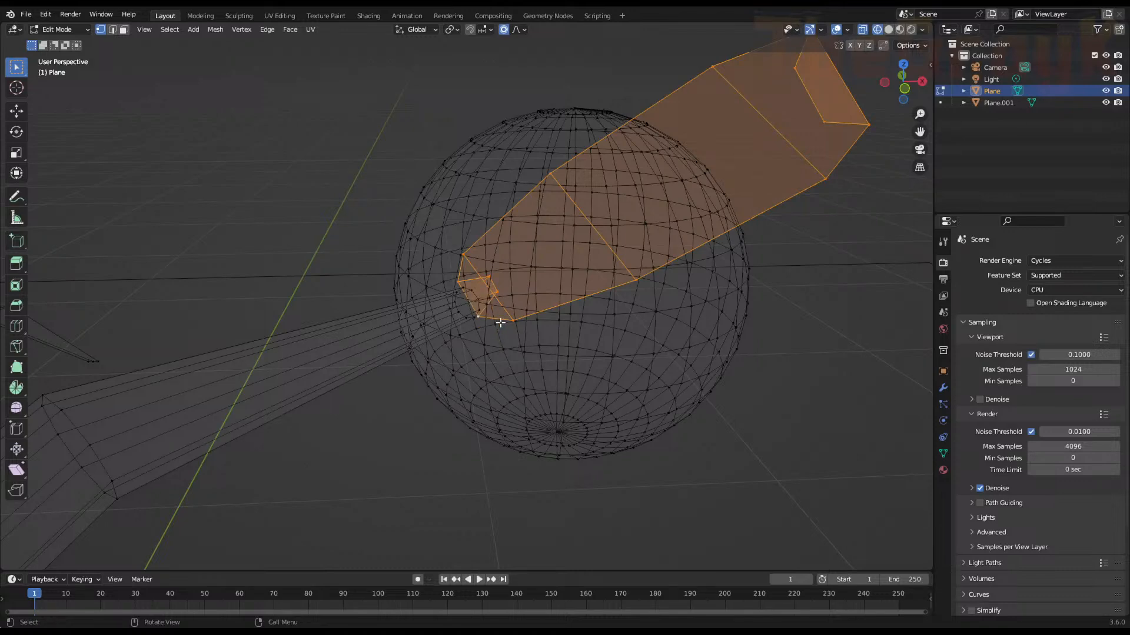
key(g)
key(Escape)
middle_drag(538, 299, 591, 280)
key(g)
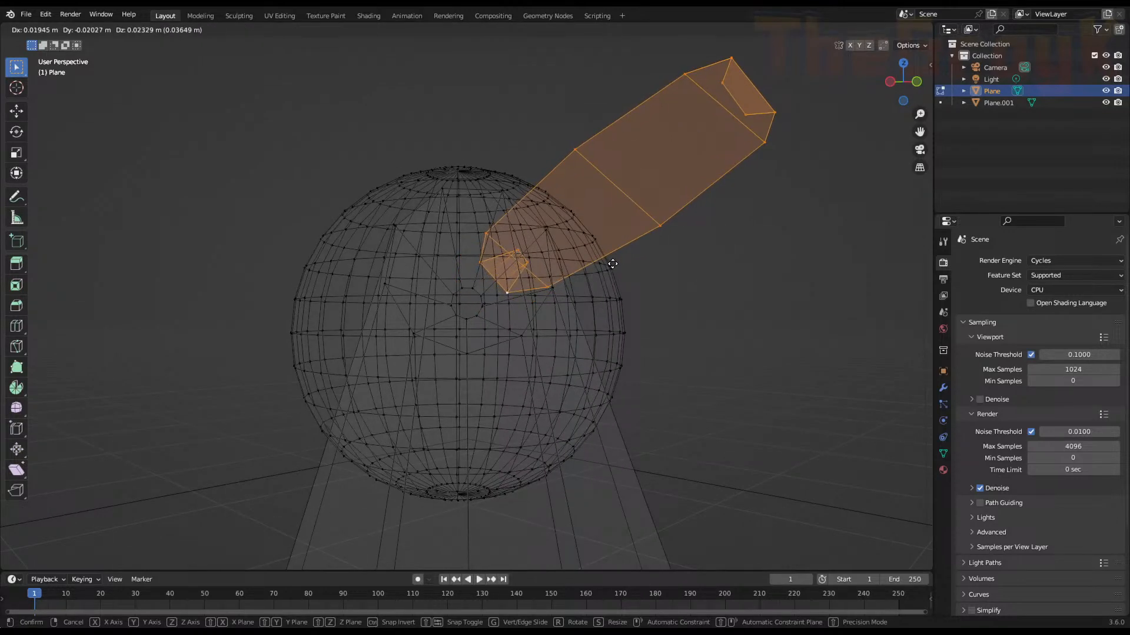
click(639, 261)
Move two vertices at the leaf's base toward the stem's tip by about -0.046 m in X, 0.048 m in Y and -0.036 m in Z
click(560, 258)
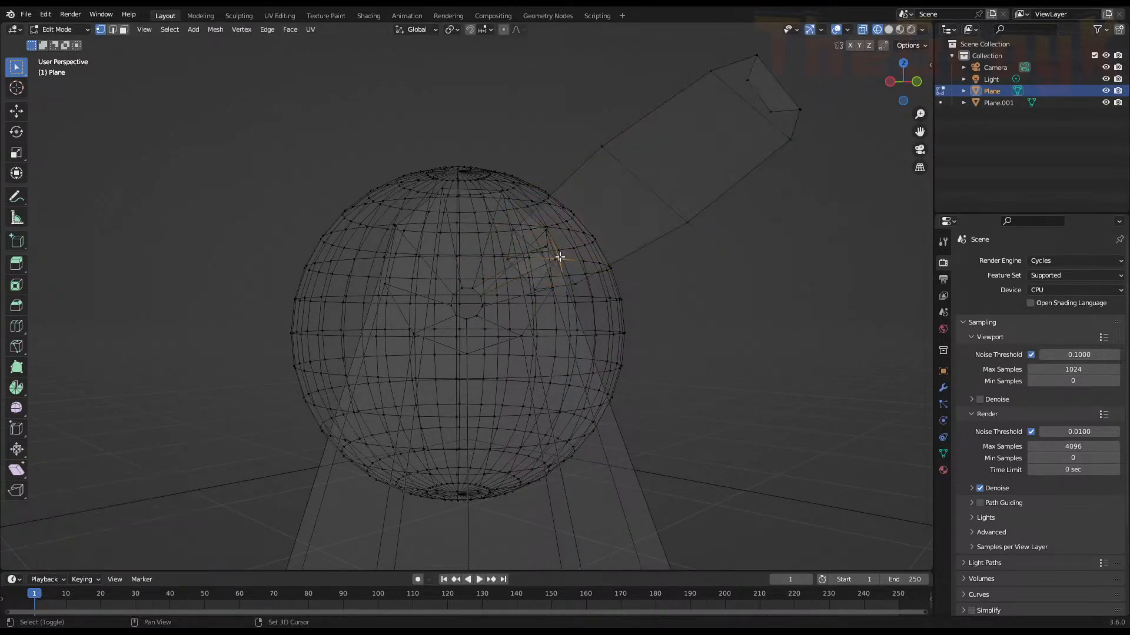
shift+click(546, 247)
key(g)
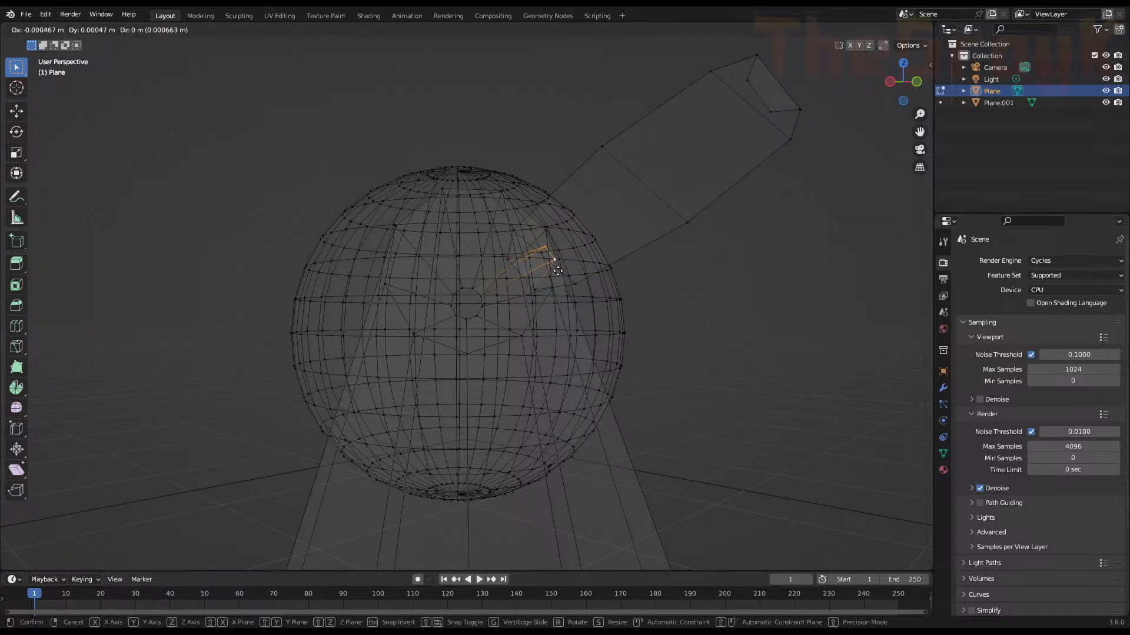
click(515, 290)
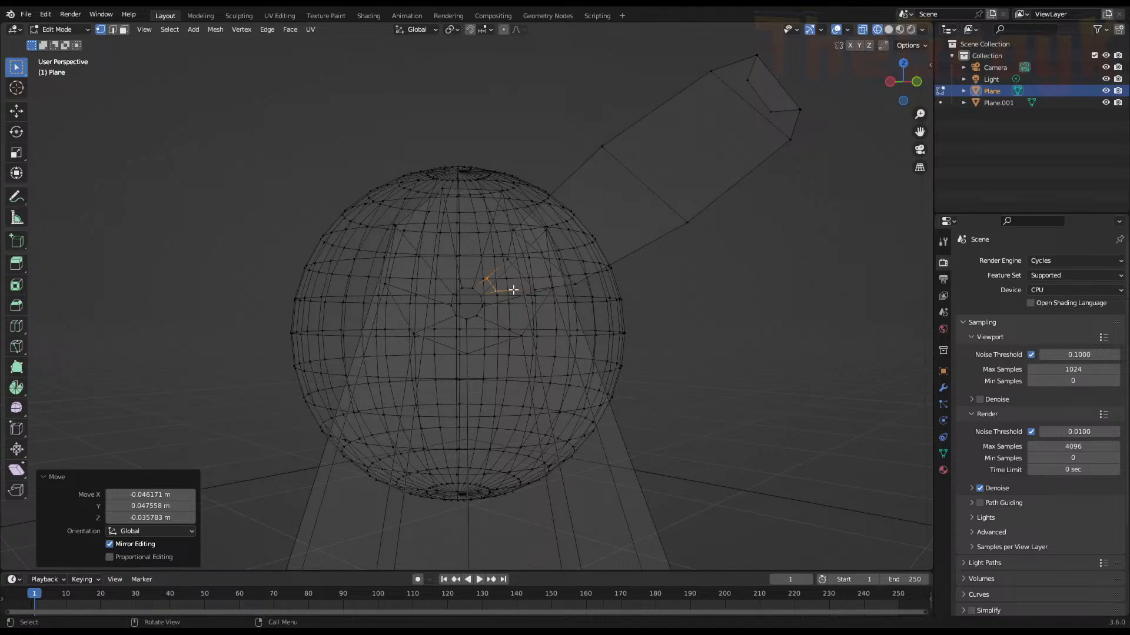
Delete all vertices of the plant mesh, including the leaves and sphere, and return to Object Mode
scroll(513, 290, down, 4)
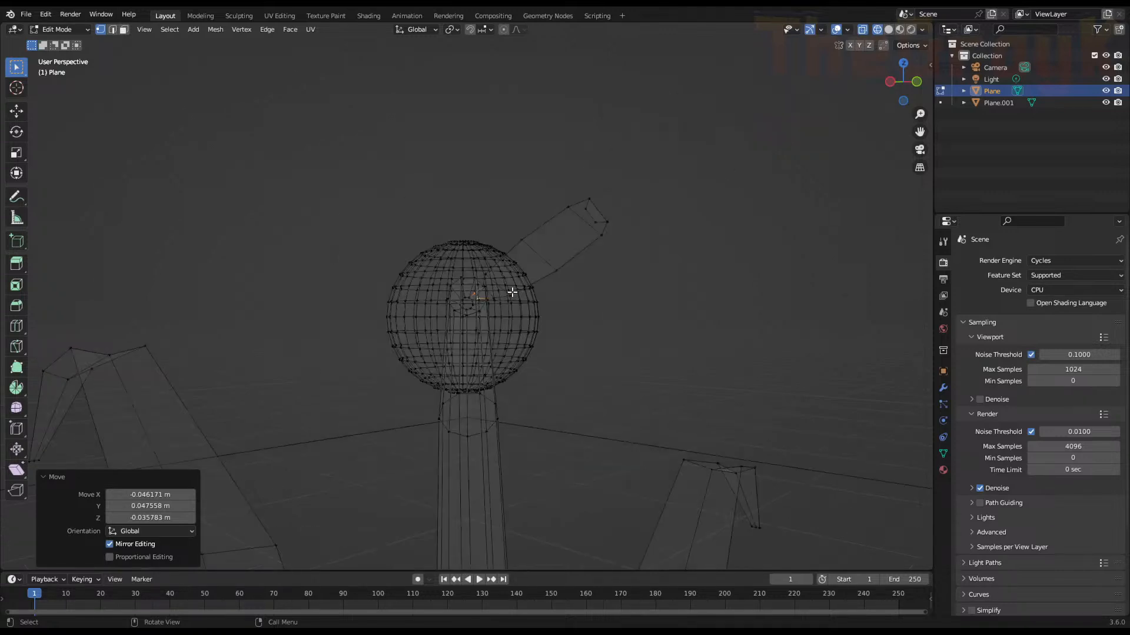
middle_drag(542, 285, 471, 351)
scroll(472, 350, down, 6)
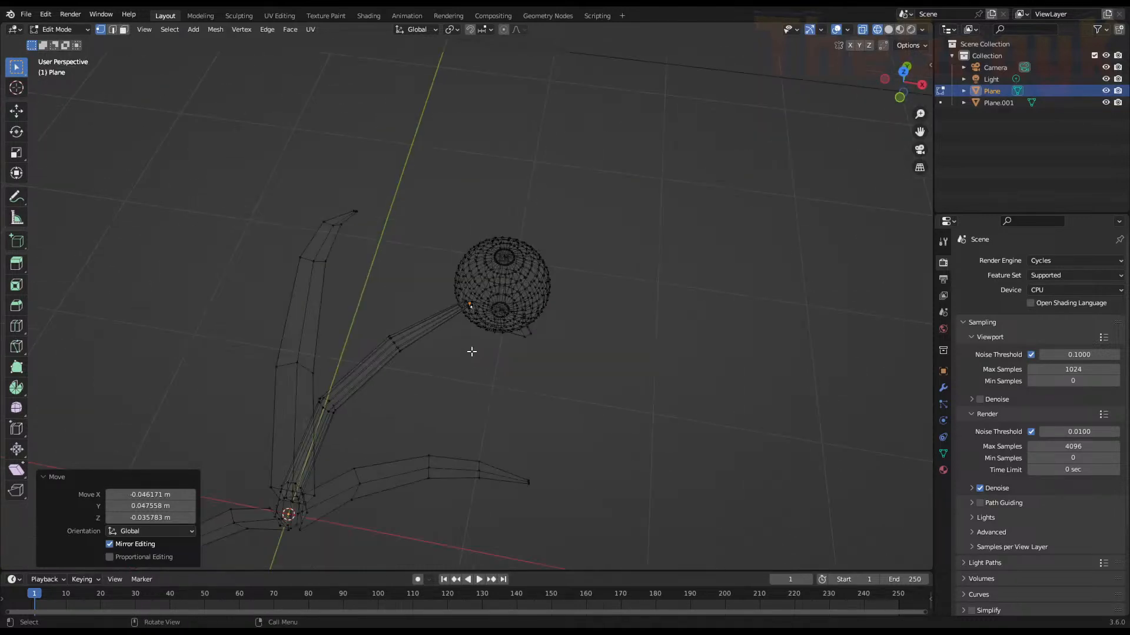
key(a)
key(x)
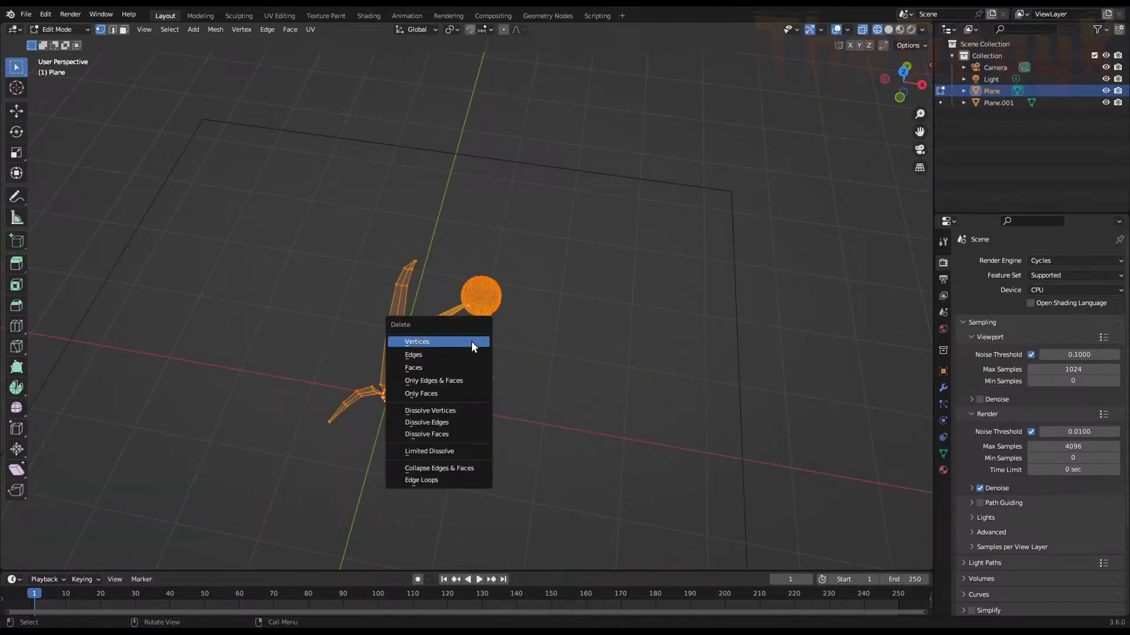
click(471, 342)
key(Tab)
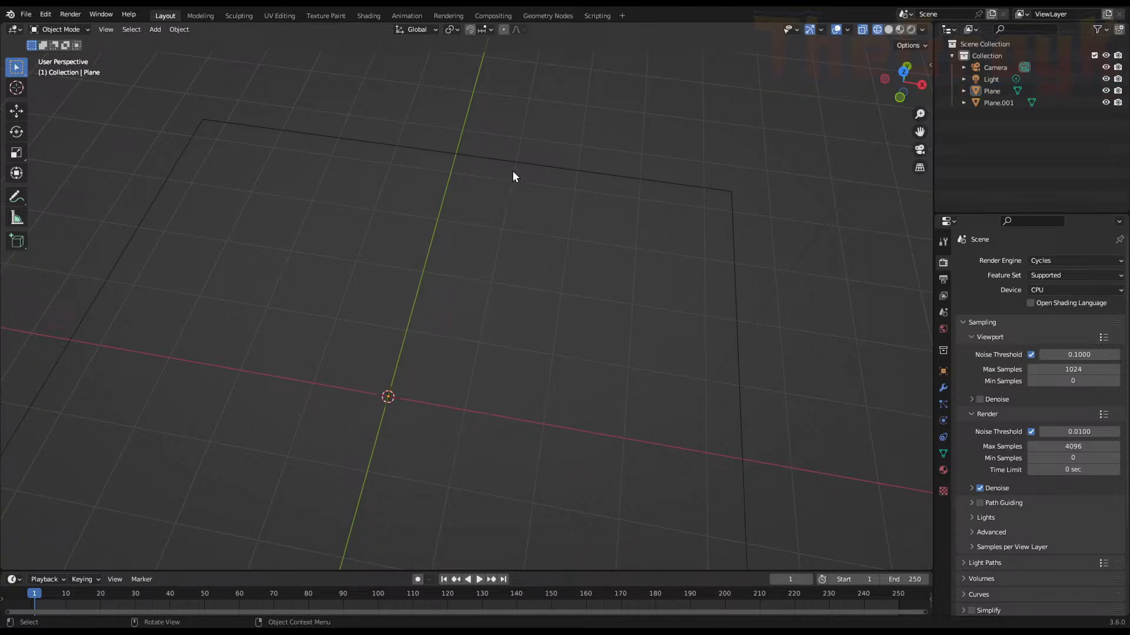
Delete the large ground plane object
click(512, 166)
key(x)
click(510, 164)
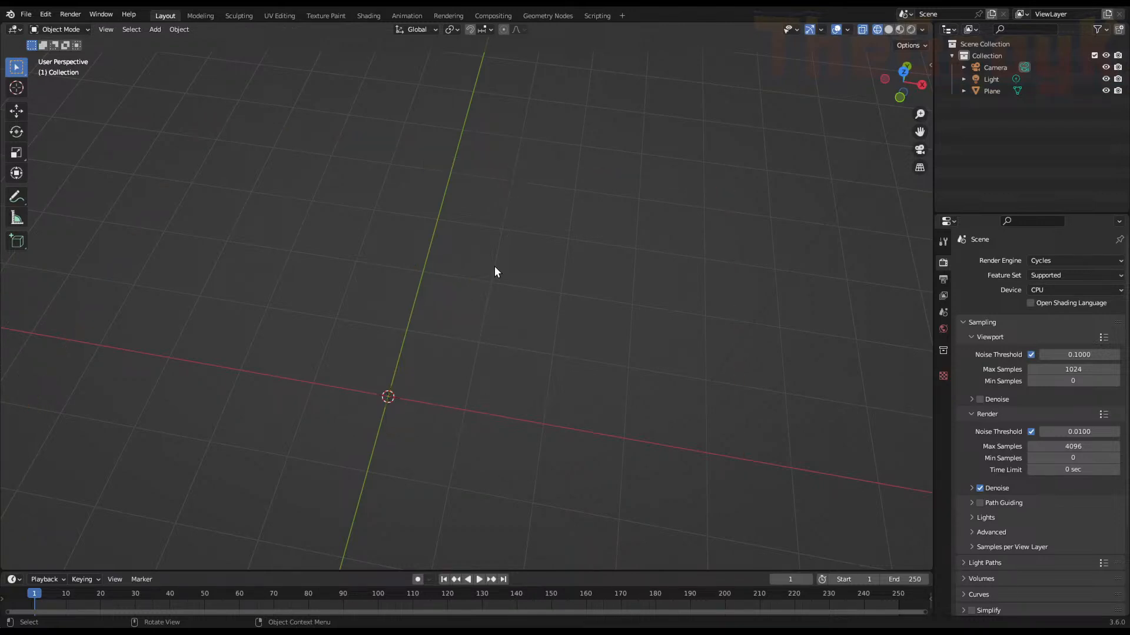
Add a UV sphere with 32 segments, 16 rings and a 1 m radius at the world origin, and frame it
key(shift+a)
mouse_move(422, 258)
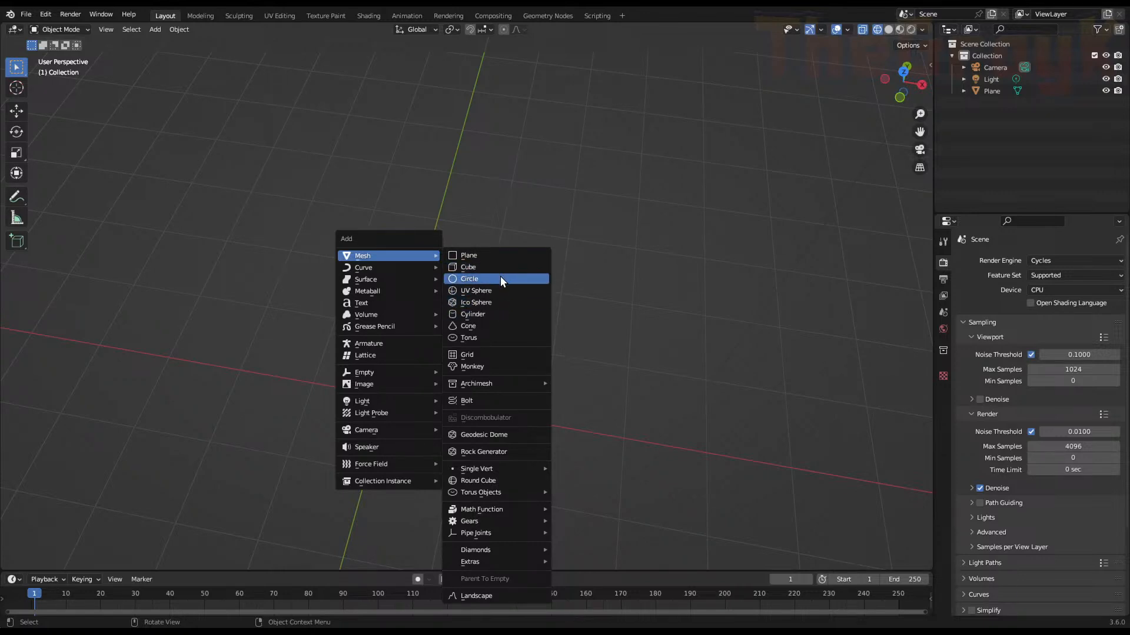
click(503, 296)
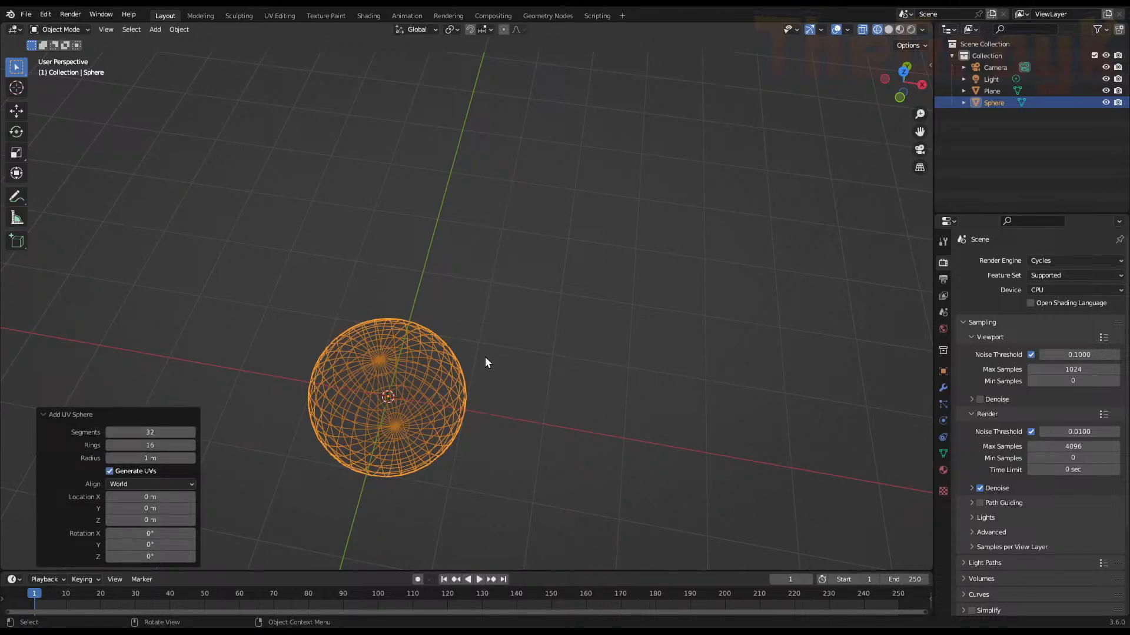
key(KP_Decimal)
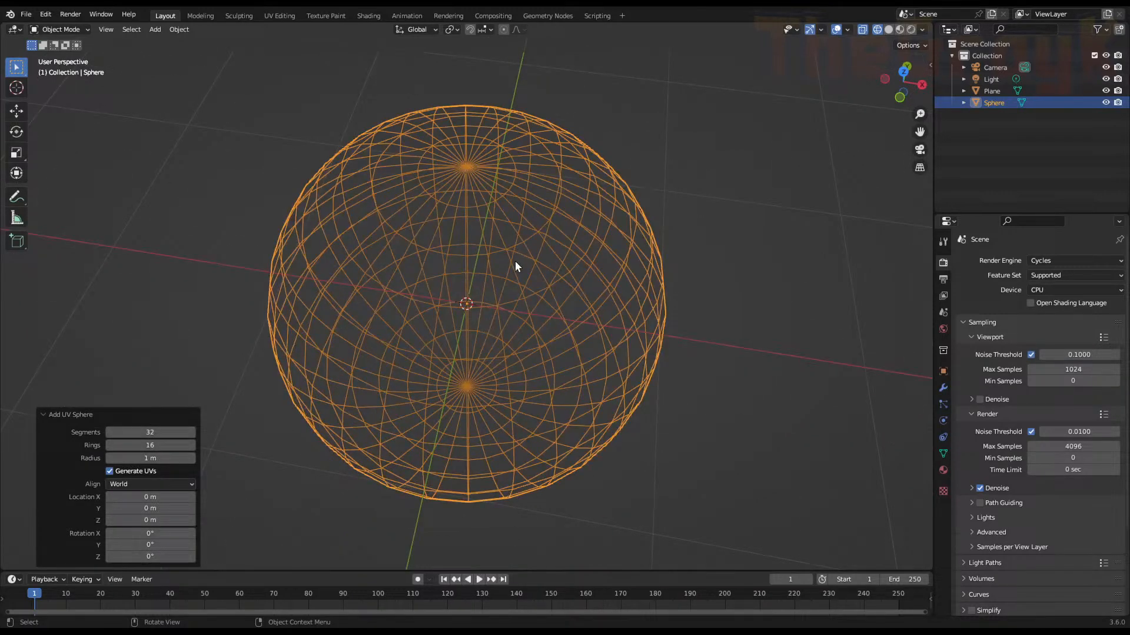
Raise the sphere about 1 m along the global Z axis so its lowest point rests on the origin
middle_drag(514, 261, 541, 222)
scroll(539, 221, down, 3)
key(g)
key(z)
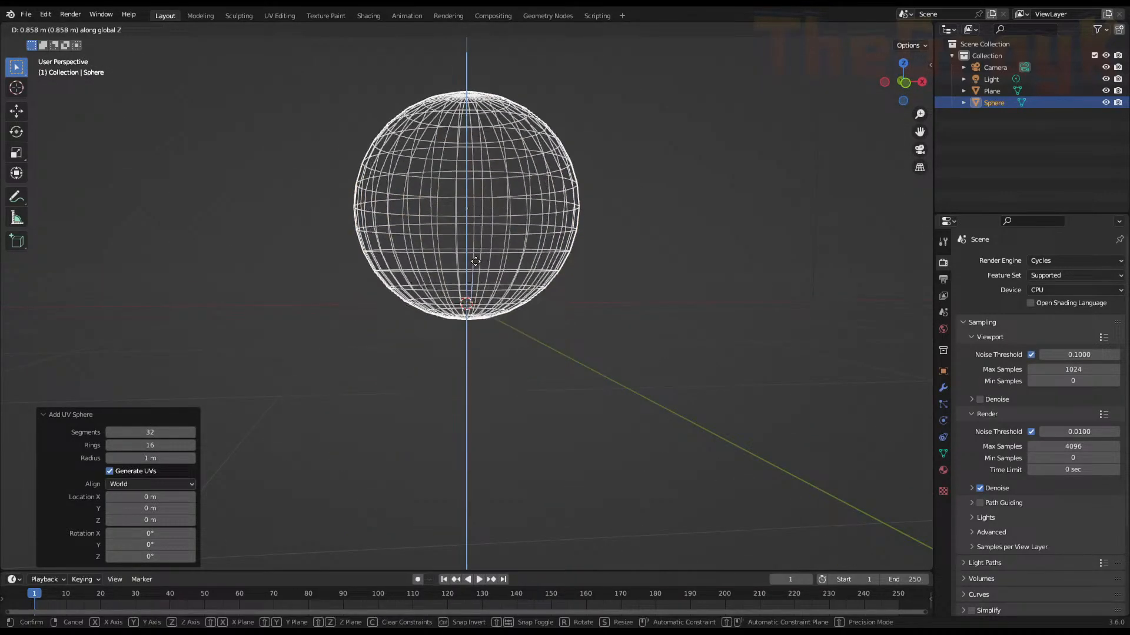
click(479, 257)
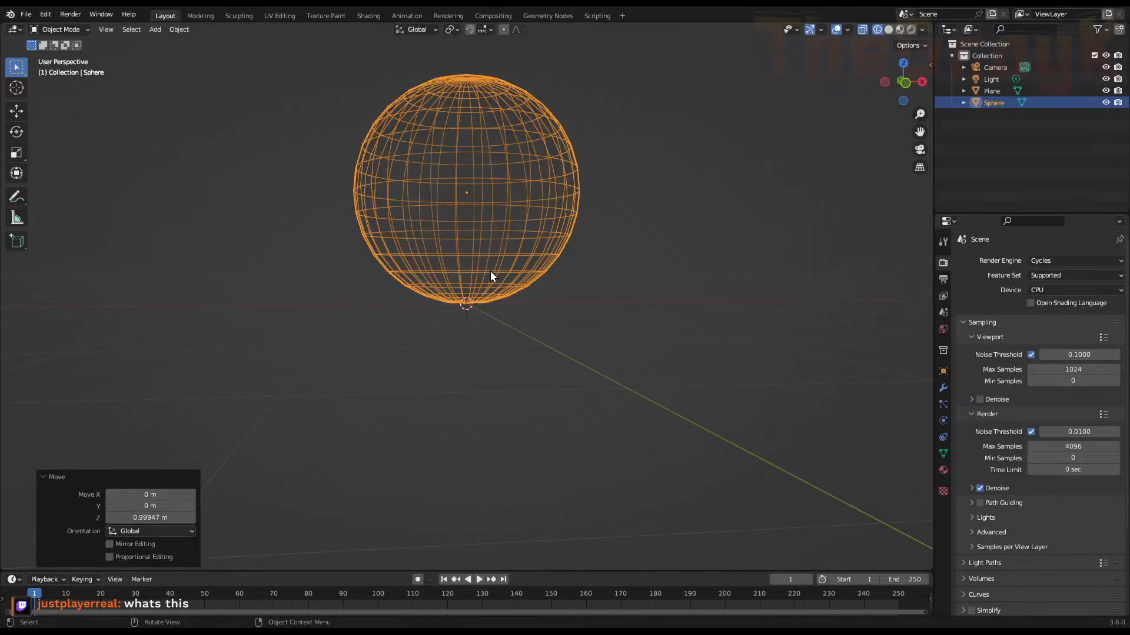
Enter Edit Mode on the sphere and select the horizontal edge loop just above its equator
mouse_move(488, 275)
middle_down()
mouse_move(465, 331)
mouse_move(432, 344)
mouse_move(474, 264)
middle_up()
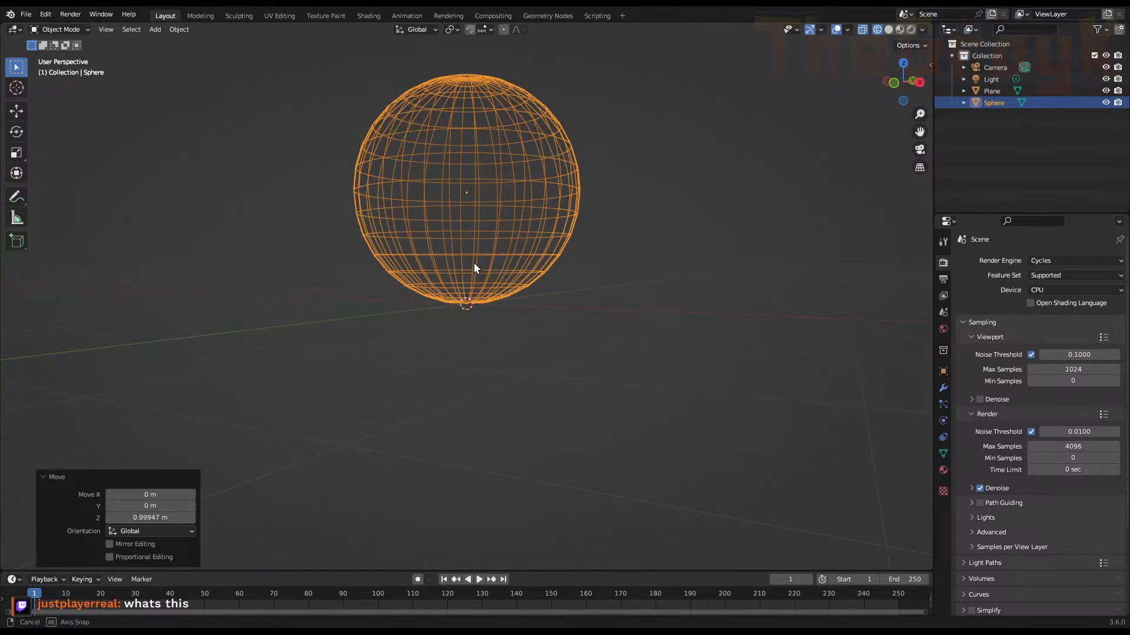
scroll(498, 191, up, 5)
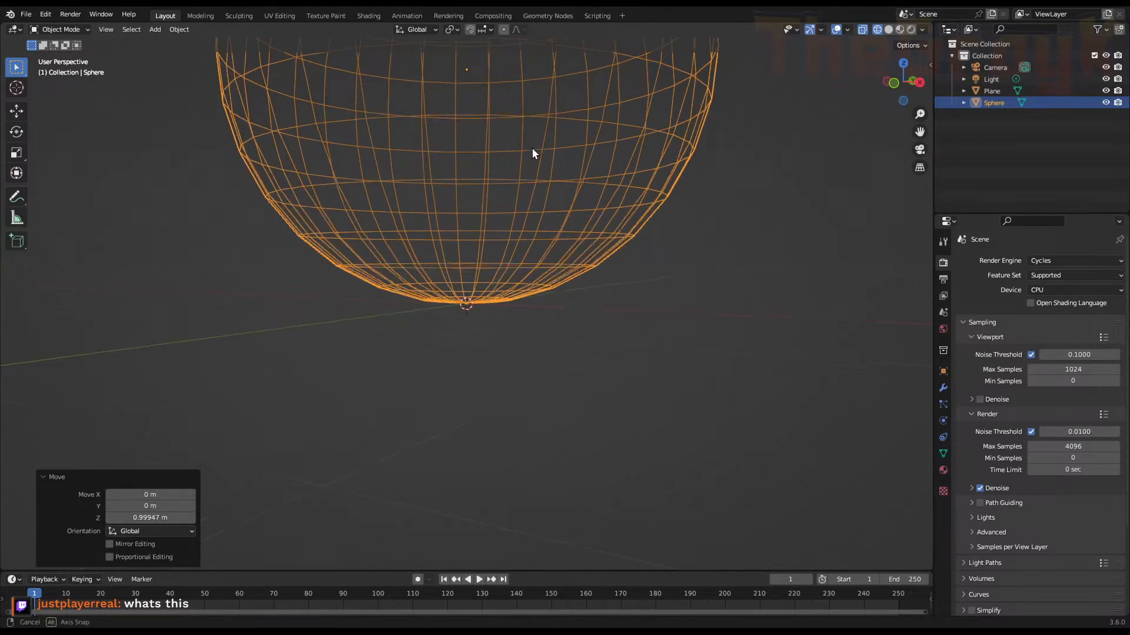
middle_drag(532, 153, 522, 280)
key(Tab)
scroll(523, 250, down, 5)
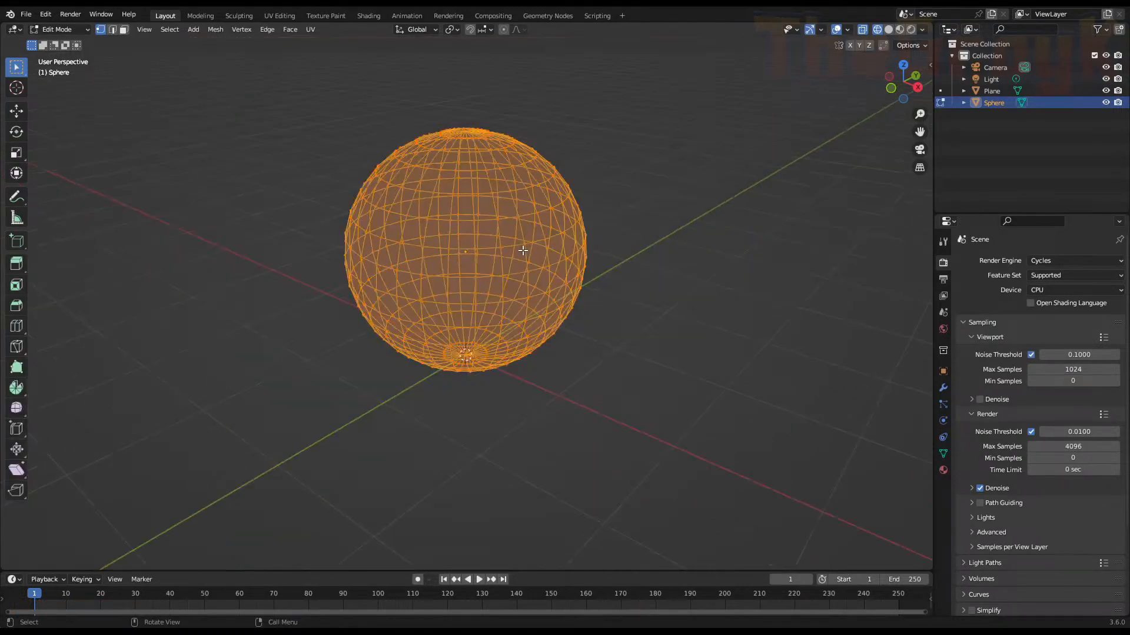
scroll(522, 247, up, 4)
scroll(514, 249, down, 5)
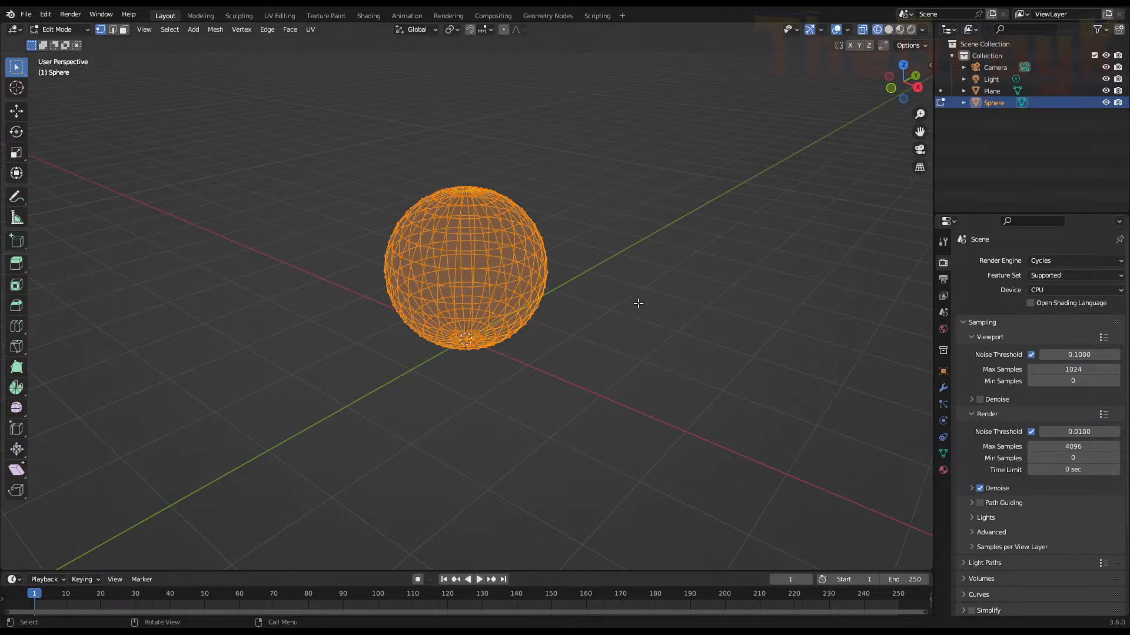
middle_drag(500, 297, 568, 265)
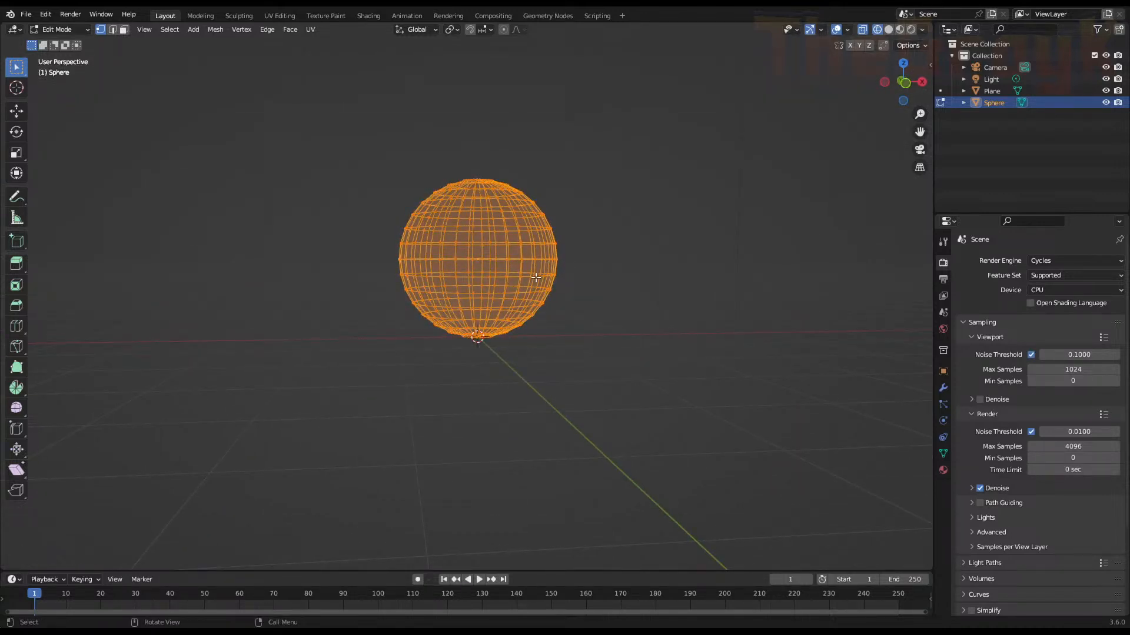
scroll(535, 277, up, 4)
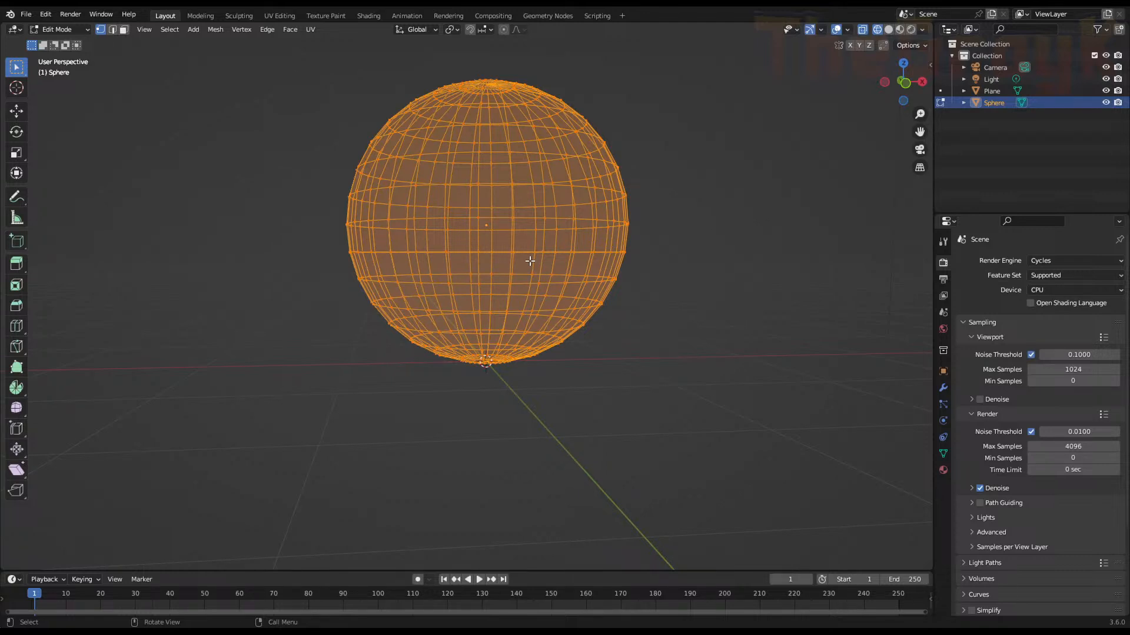
middle_drag(529, 261, 633, 277)
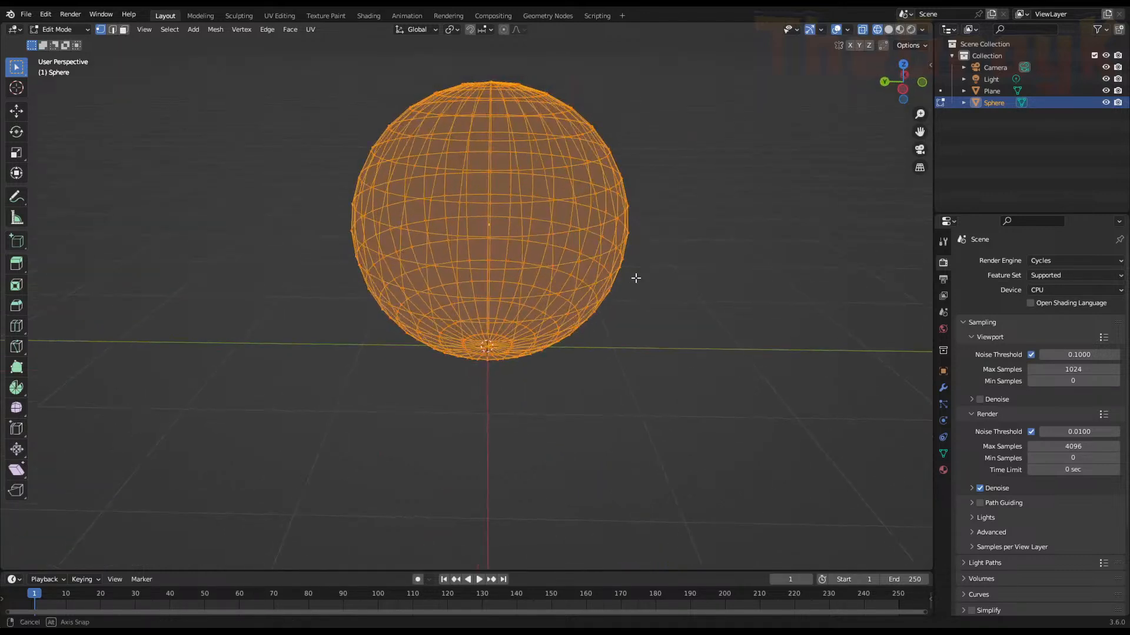
alt+click(538, 235)
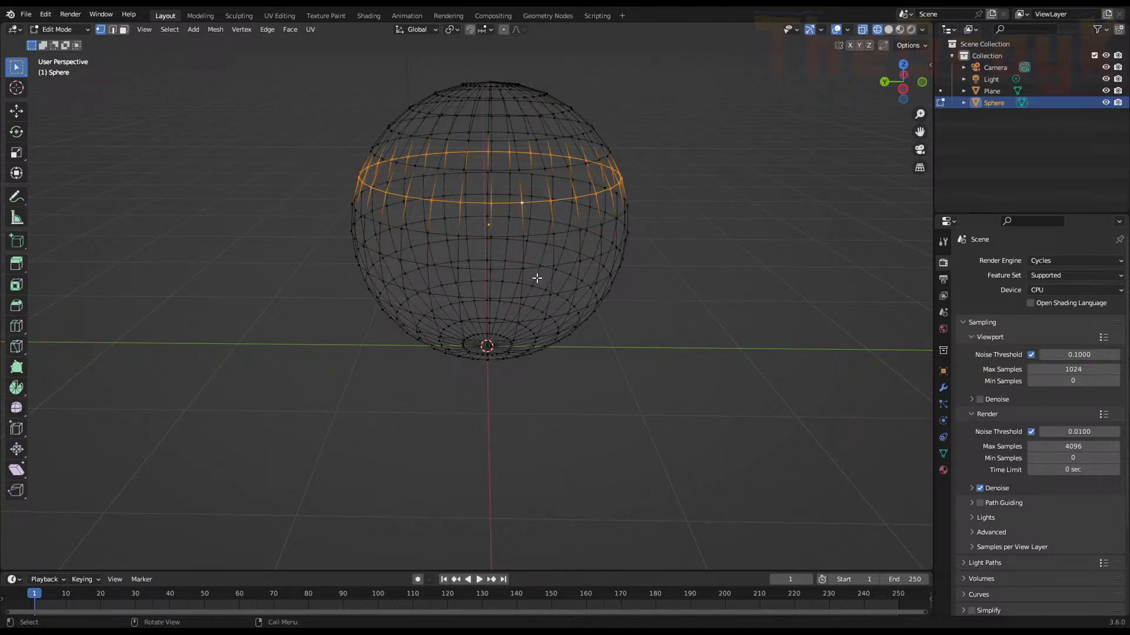
alt+click(535, 235)
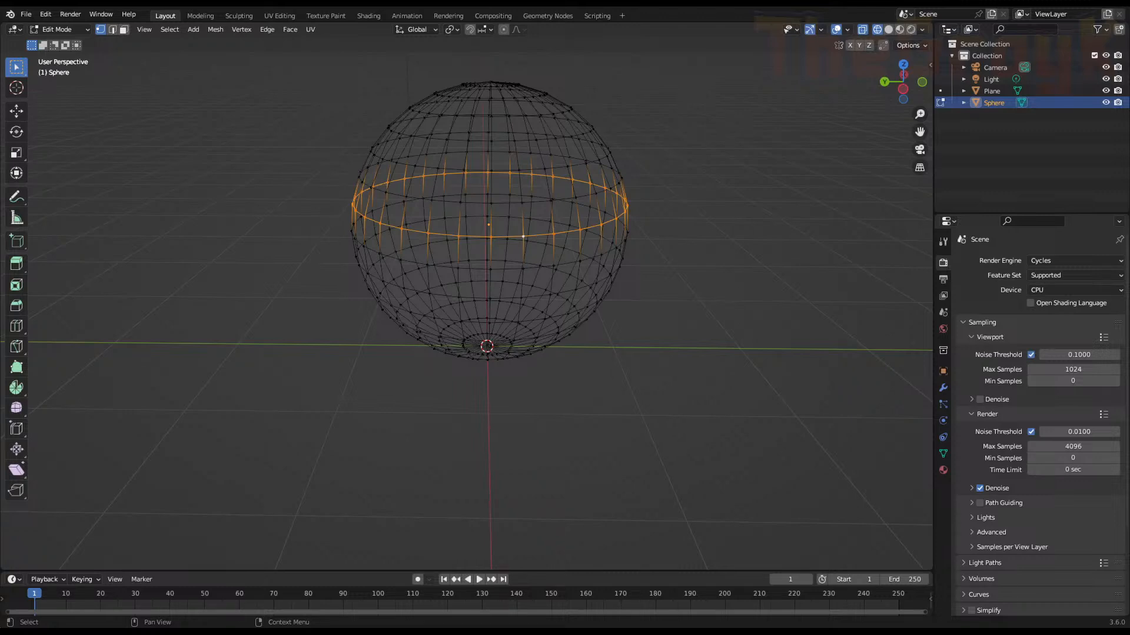
Change the Outliner area into an Image Editor
click(950, 29)
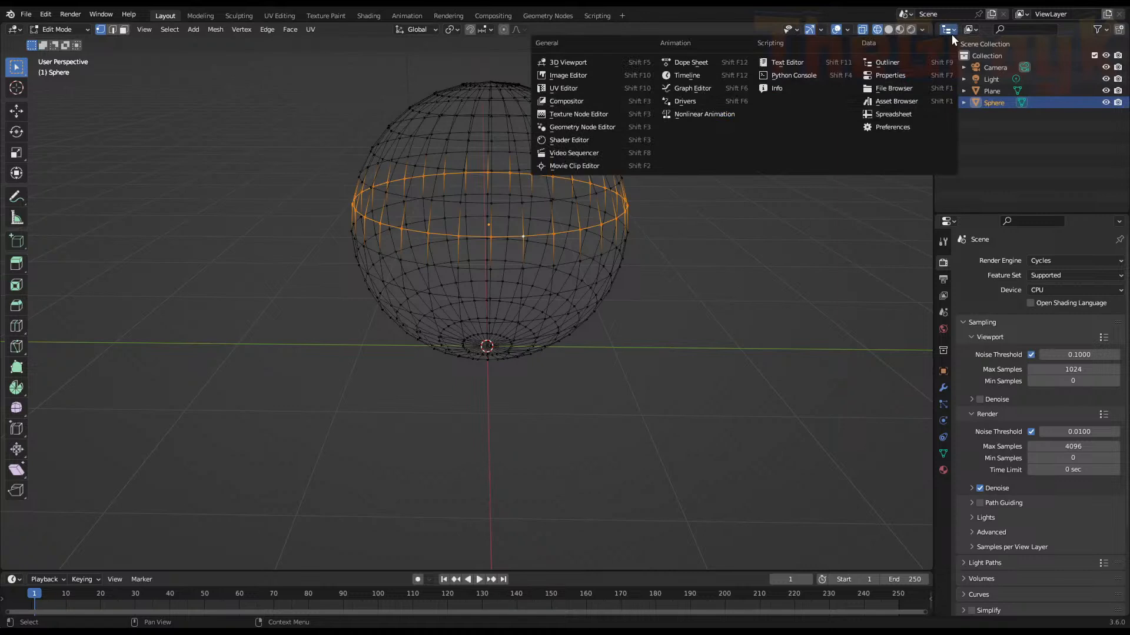
click(562, 75)
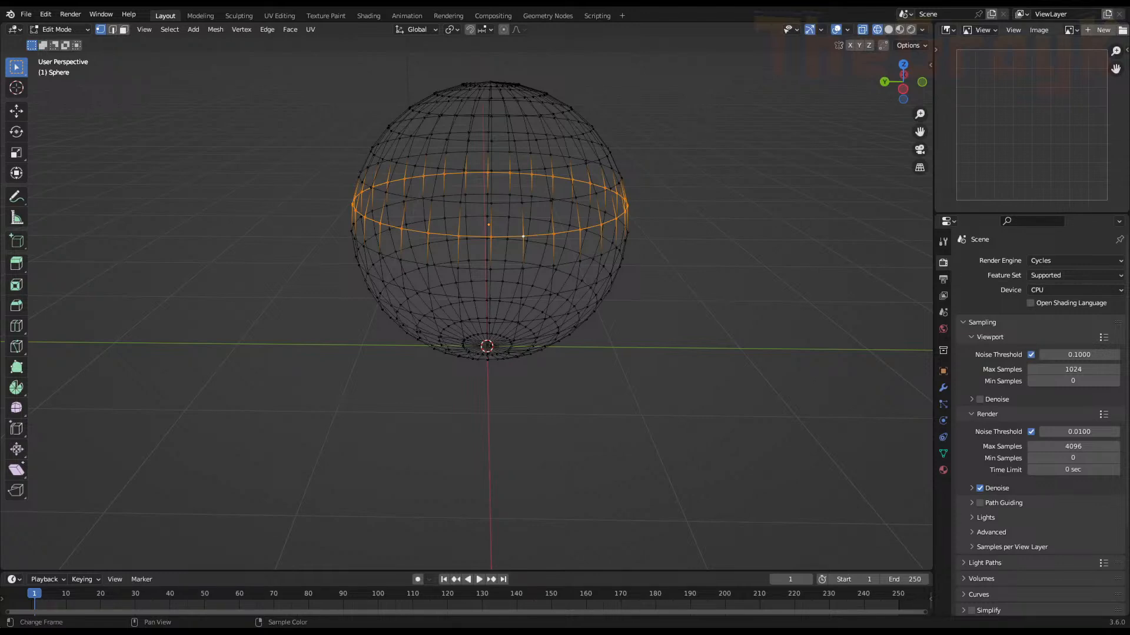
scroll(1032, 124, down, 2)
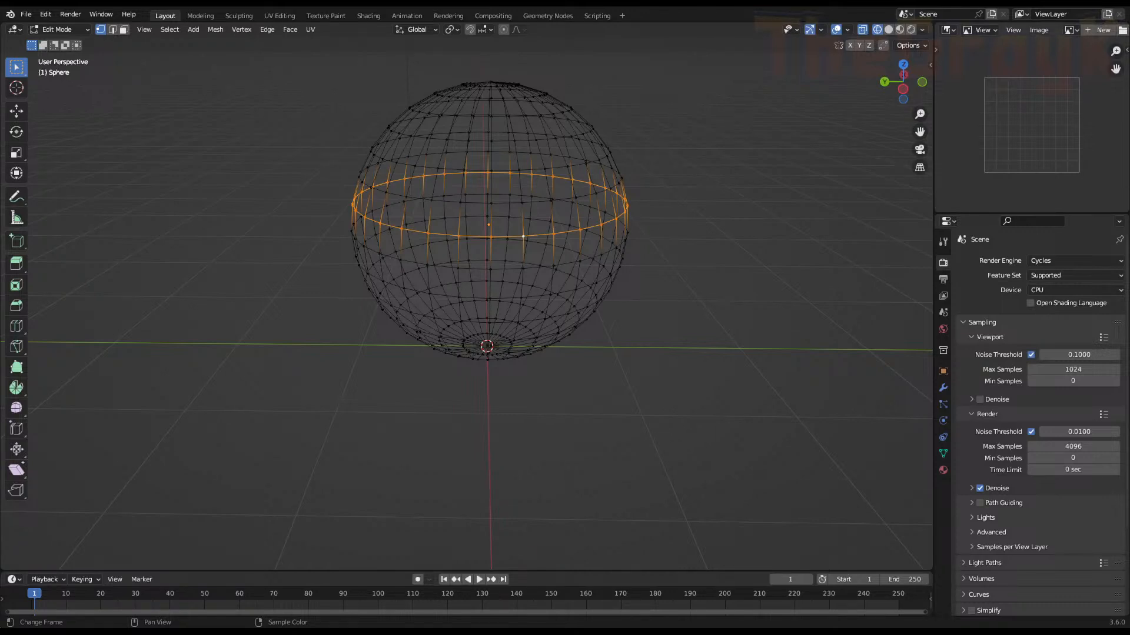
Open the ChainChomp reference picture in the Image Editor
click(1039, 31)
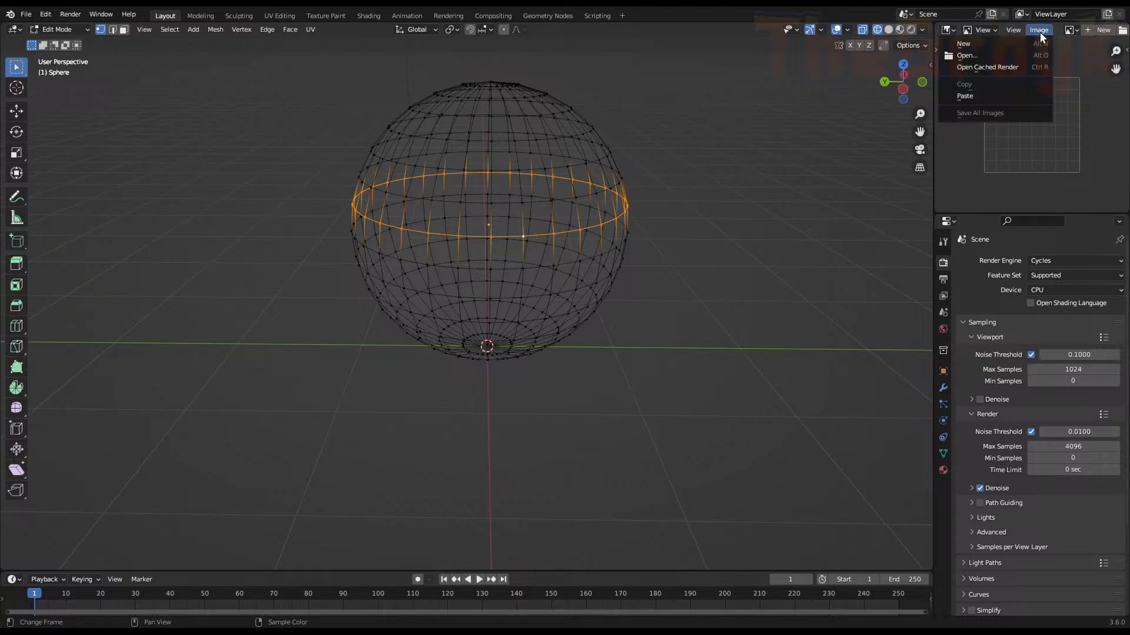
key(Escape)
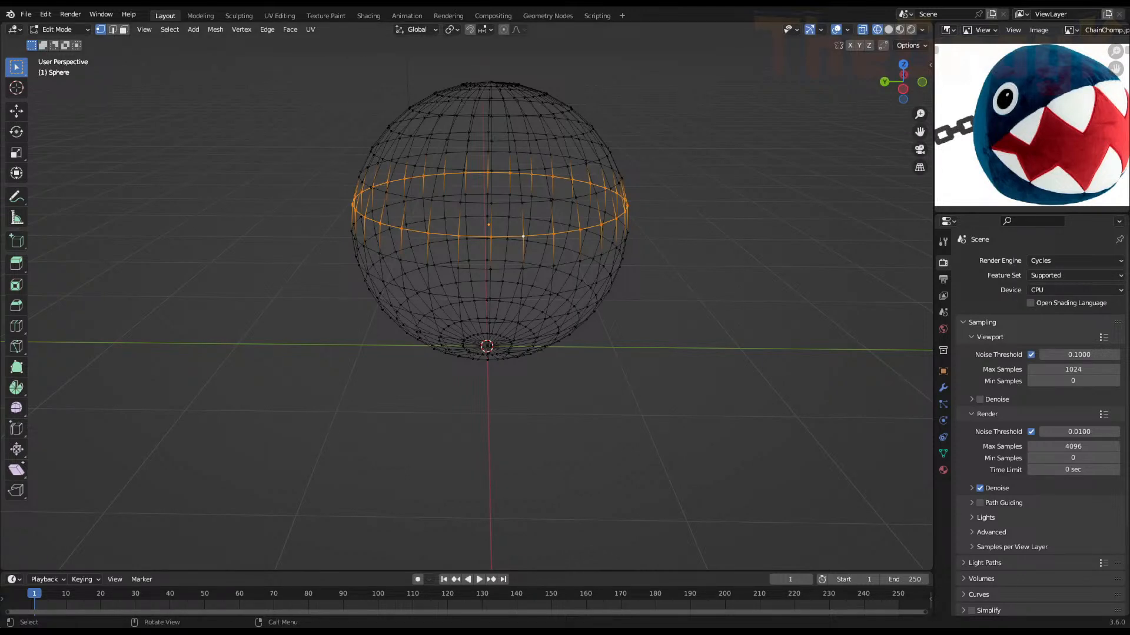
middle_drag(548, 179, 550, 212)
scroll(598, 196, down, 3)
scroll(588, 199, up, 1)
key(Tab)
scroll(586, 198, up, 4)
scroll(580, 242, down, 3)
key(Tab)
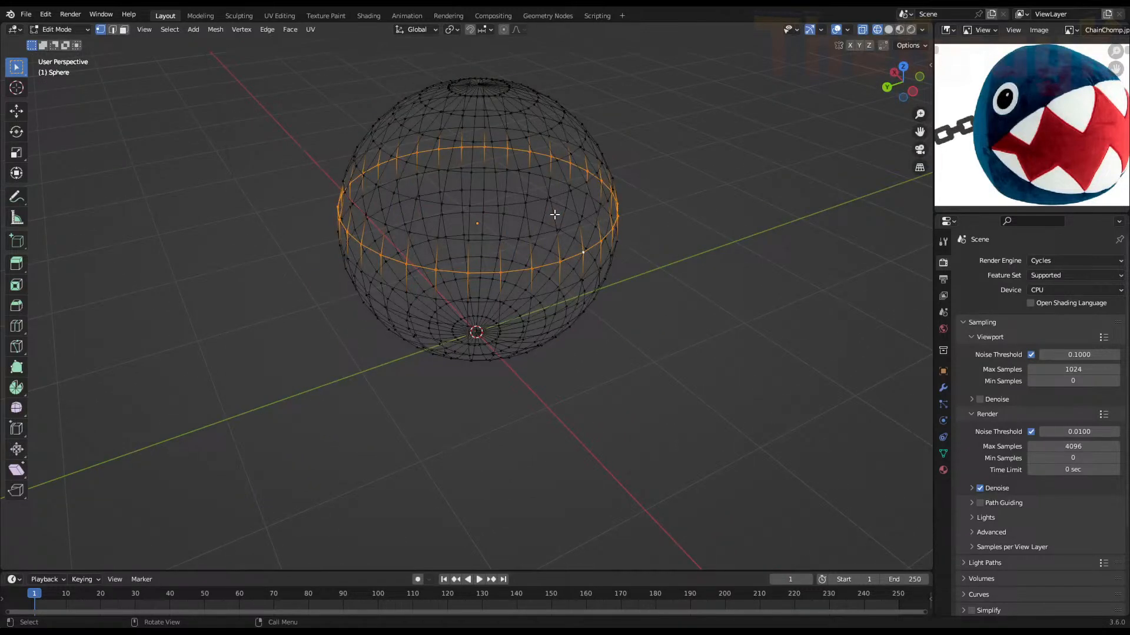
scroll(554, 214, down, 2)
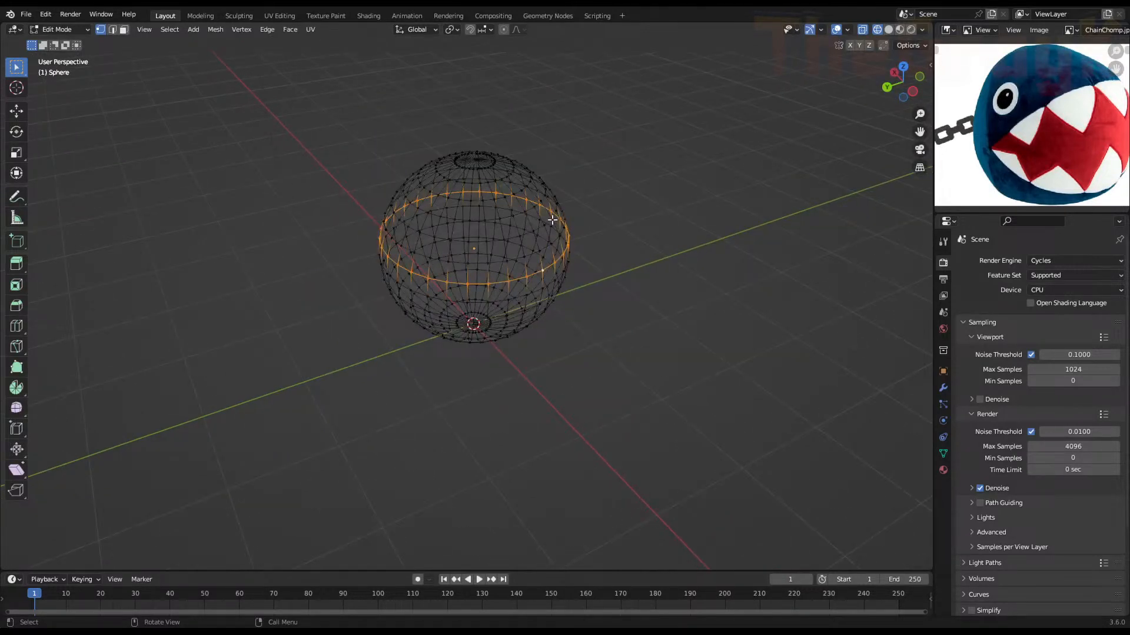
Select the whole sphere mesh and rotate it 90° about the global Y axis
middle_drag(553, 217, 547, 196)
key(KP_1)
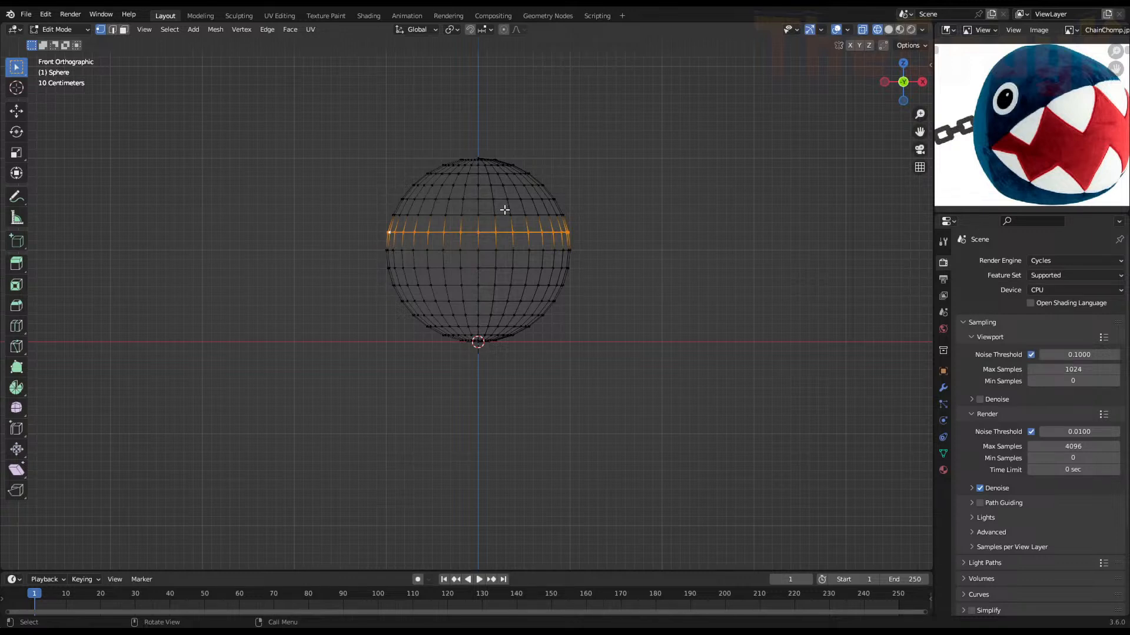
middle_drag(502, 207, 499, 239)
key(a)
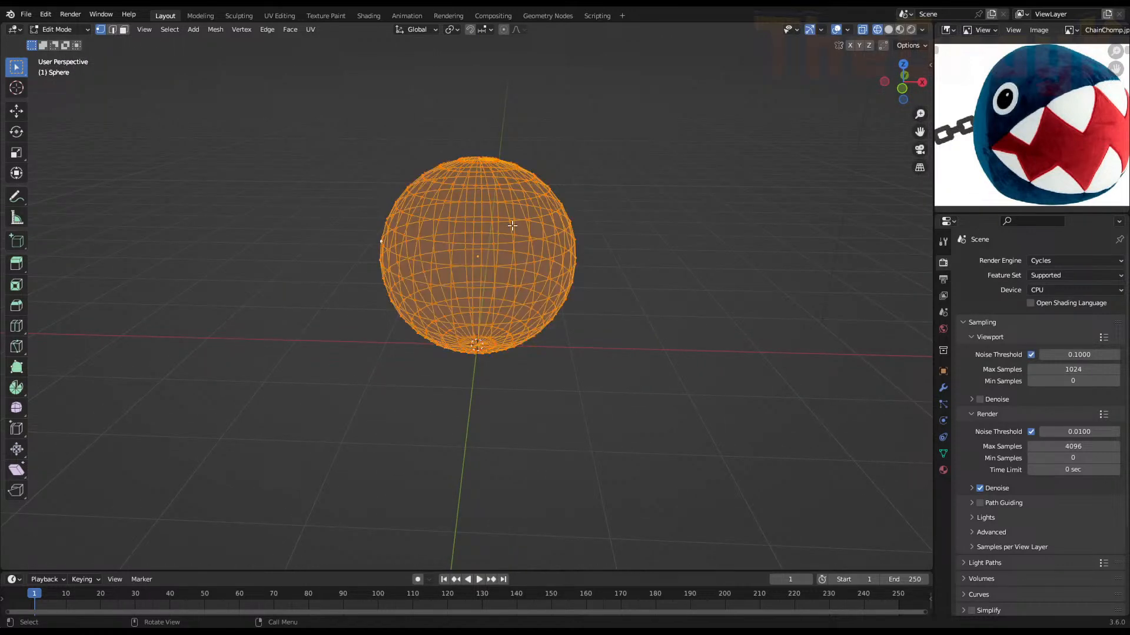
key(r)
text(y)
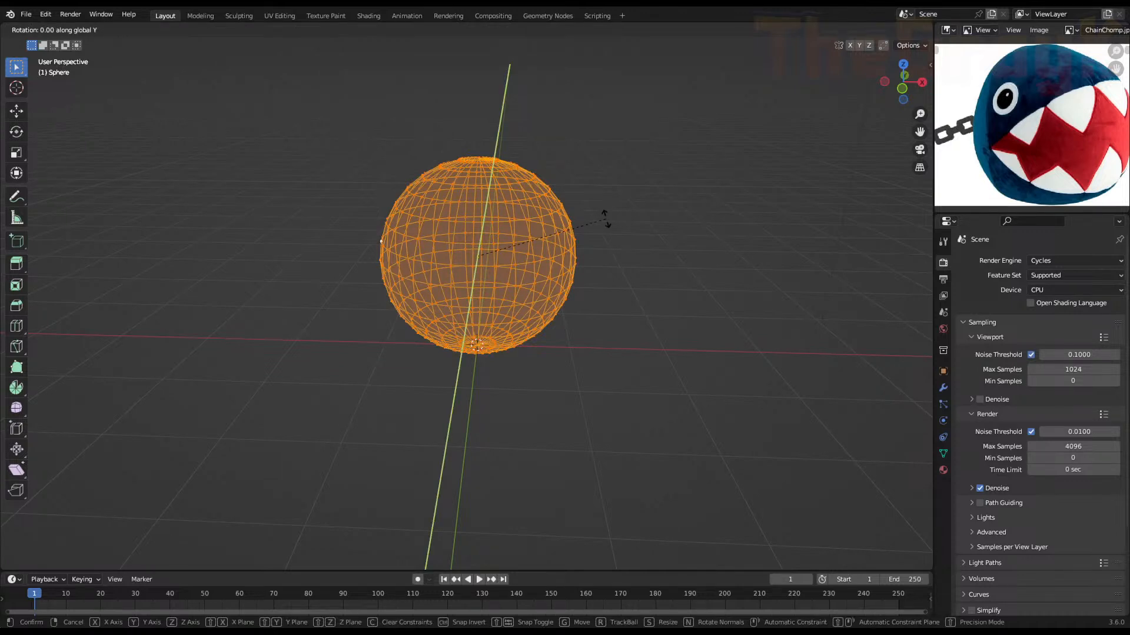
text(90)
key(Return)
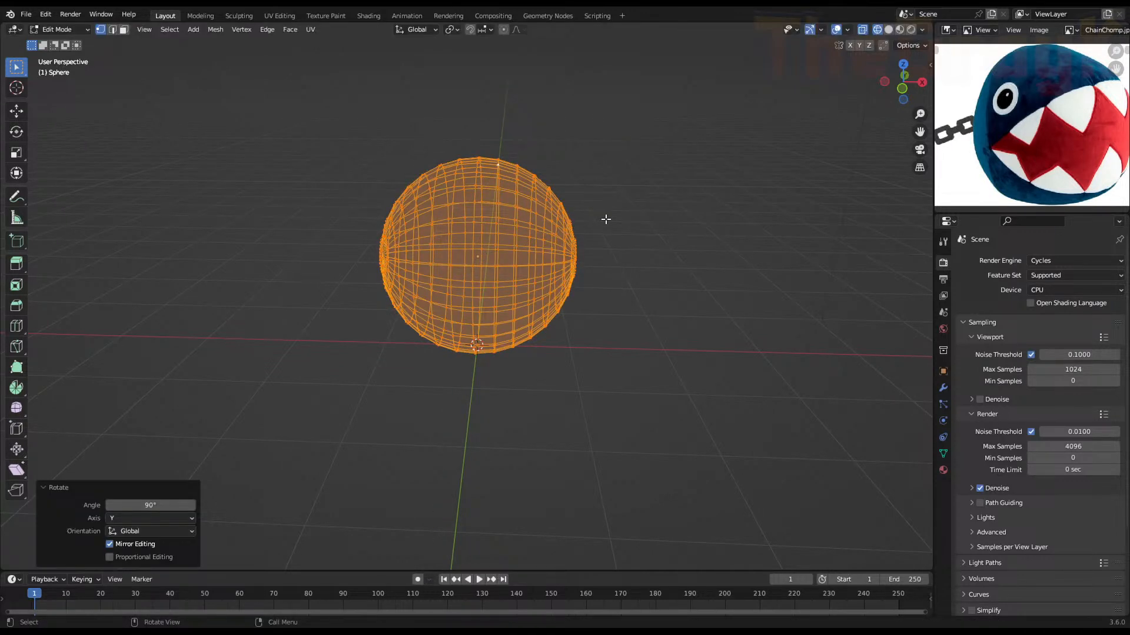
Select the two pole-to-pole edge loops about 45° above and below the middle of the sphere's front (negative Y) side
middle_drag(369, 235, 537, 222)
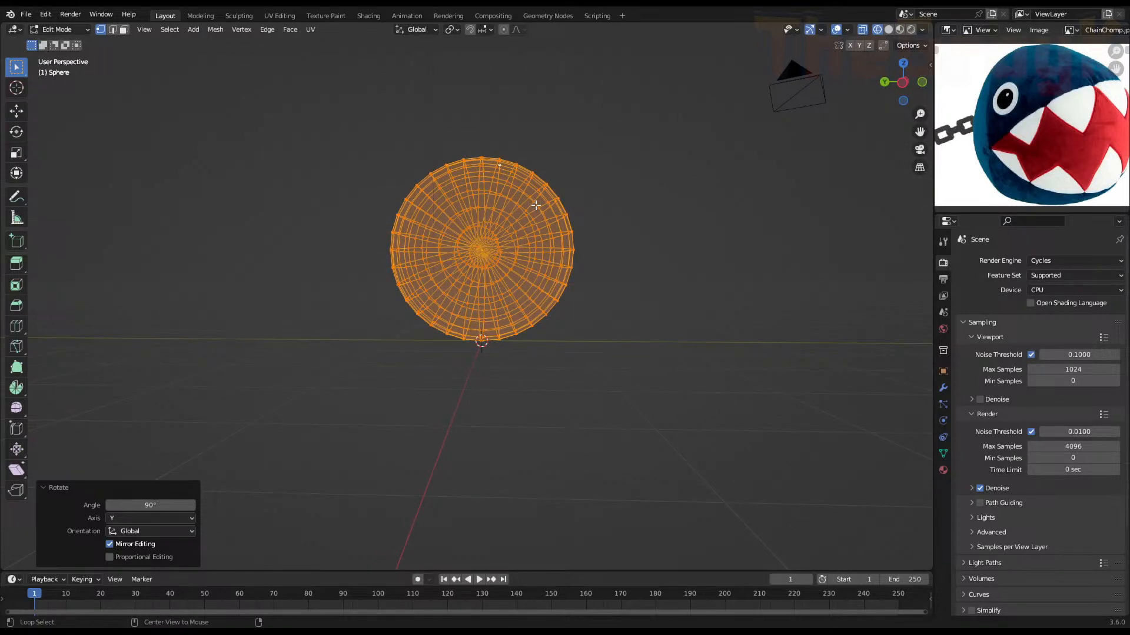
alt+click(541, 229)
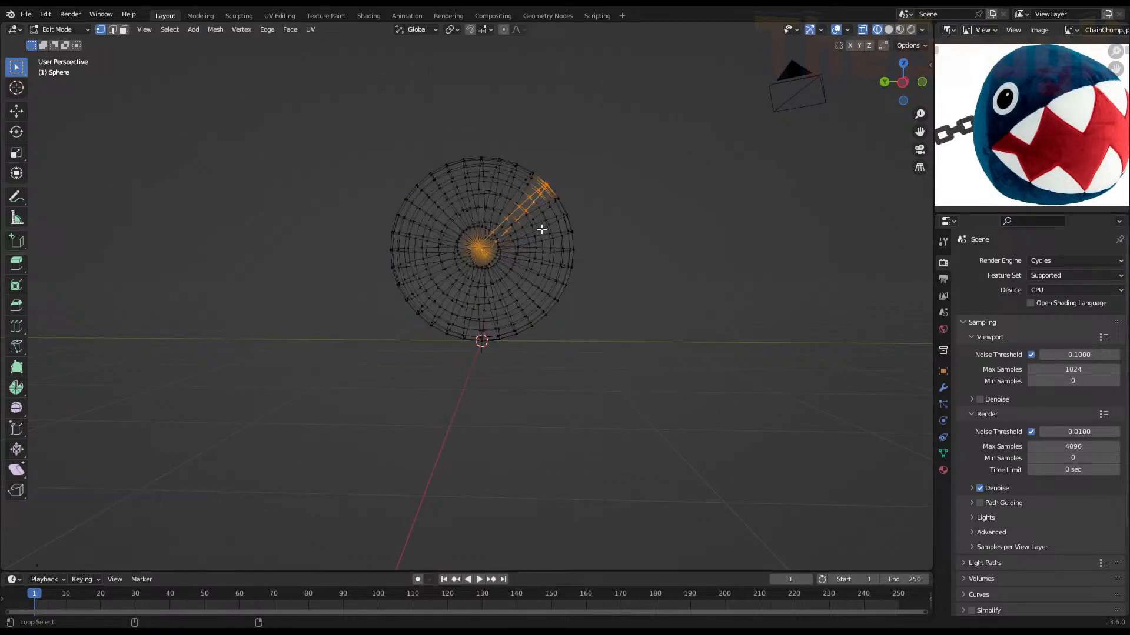
alt+shift+click(518, 289)
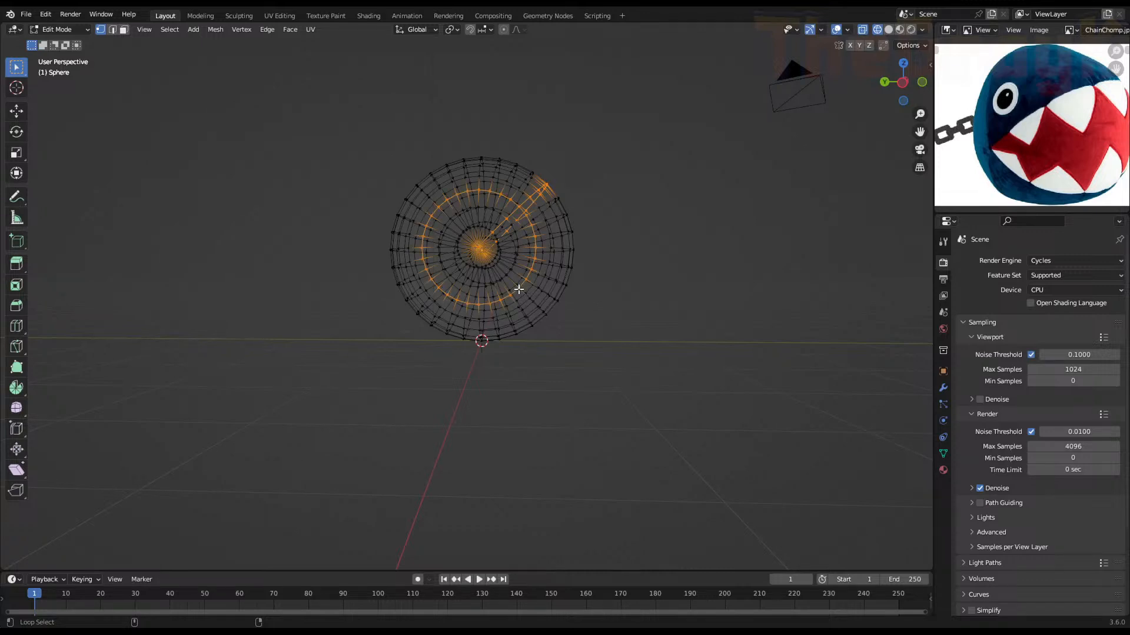
alt+shift+click(517, 290)
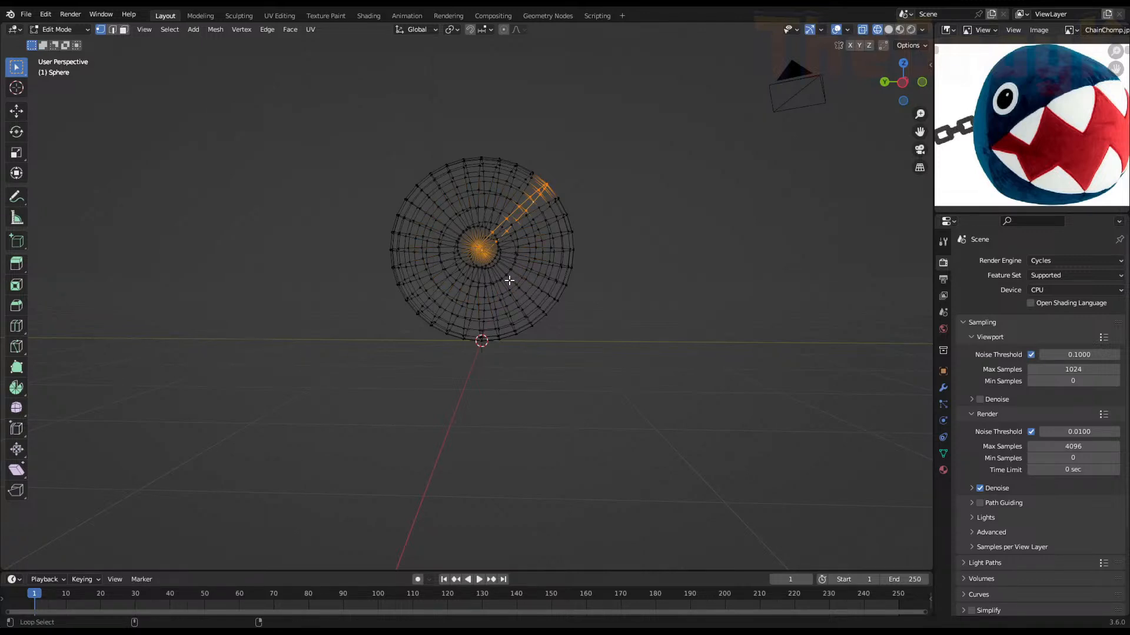
alt+shift+click(509, 281)
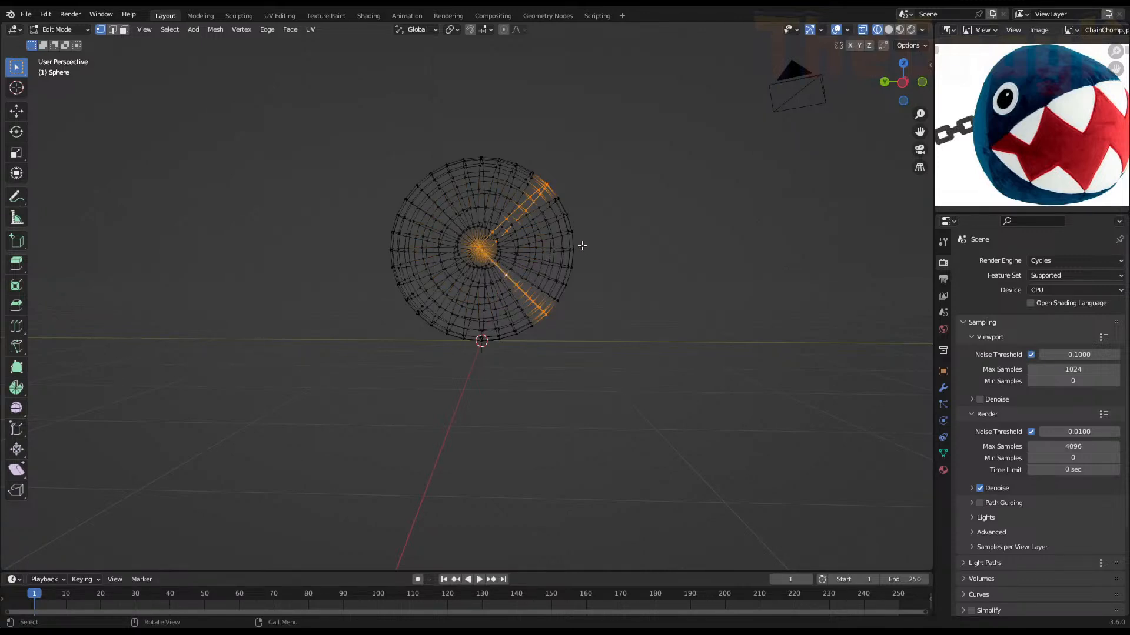
Switch to solid shading and add the in-between loops so the complete front wedge of faces between the two loops is selected
middle_drag(583, 245, 555, 242)
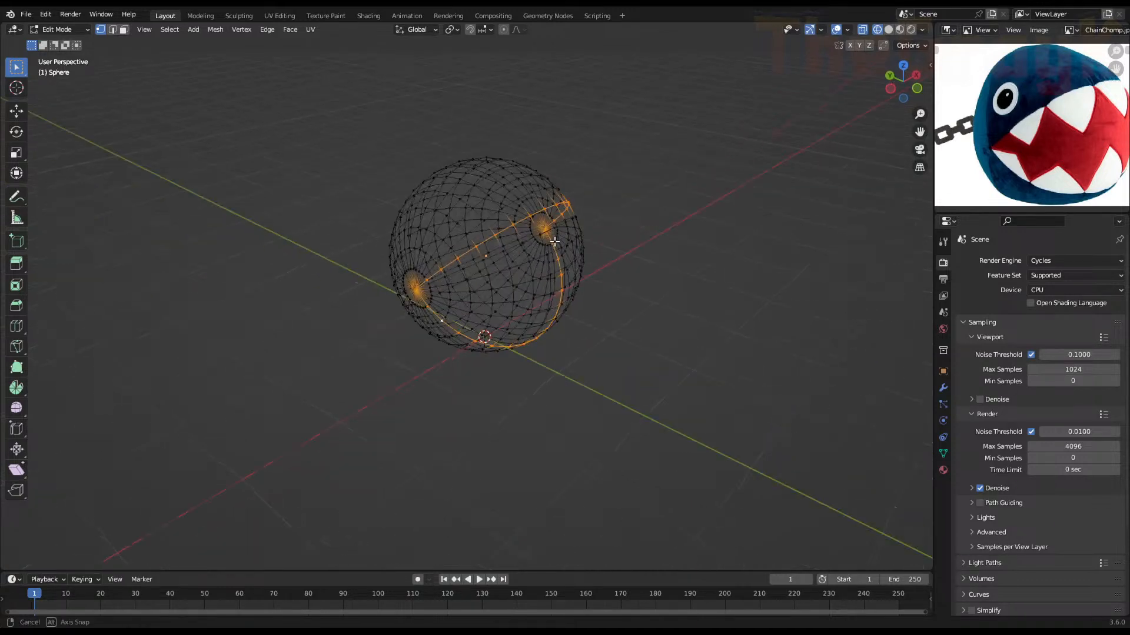
key(z)
click(623, 237)
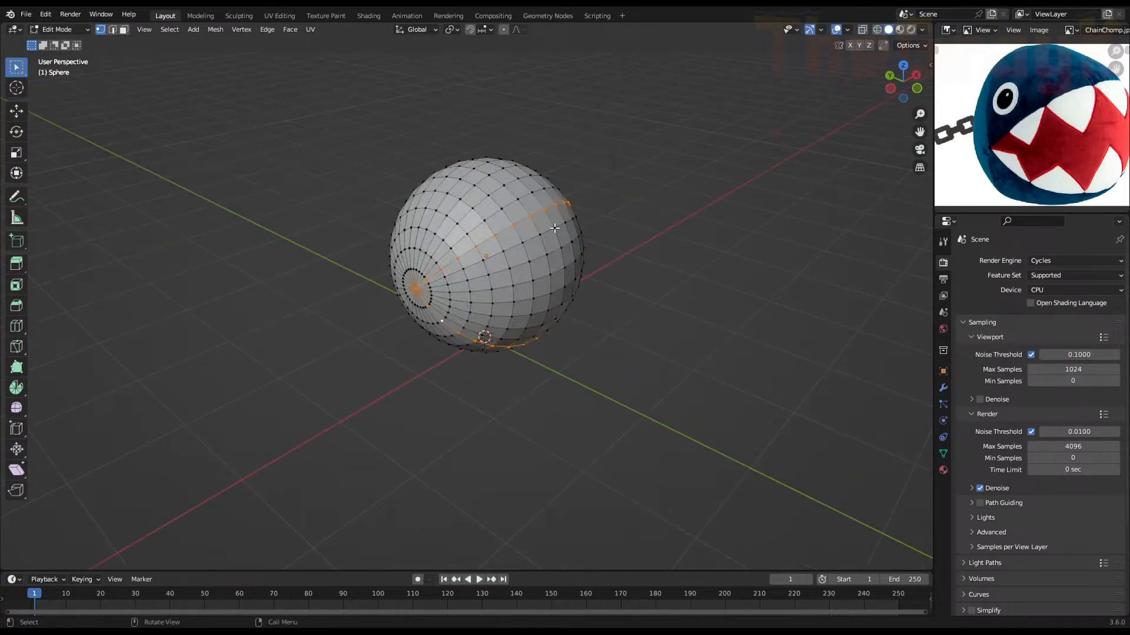
alt+shift+click(555, 262)
alt+shift+click(556, 277)
alt+shift+click(558, 294)
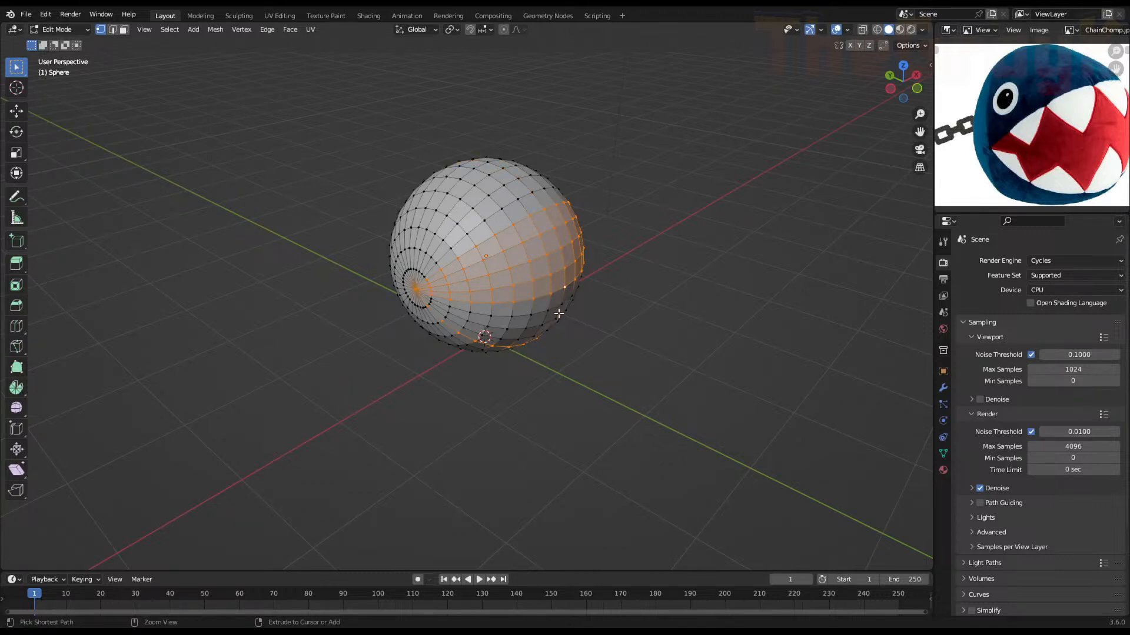
alt+shift+click(554, 306)
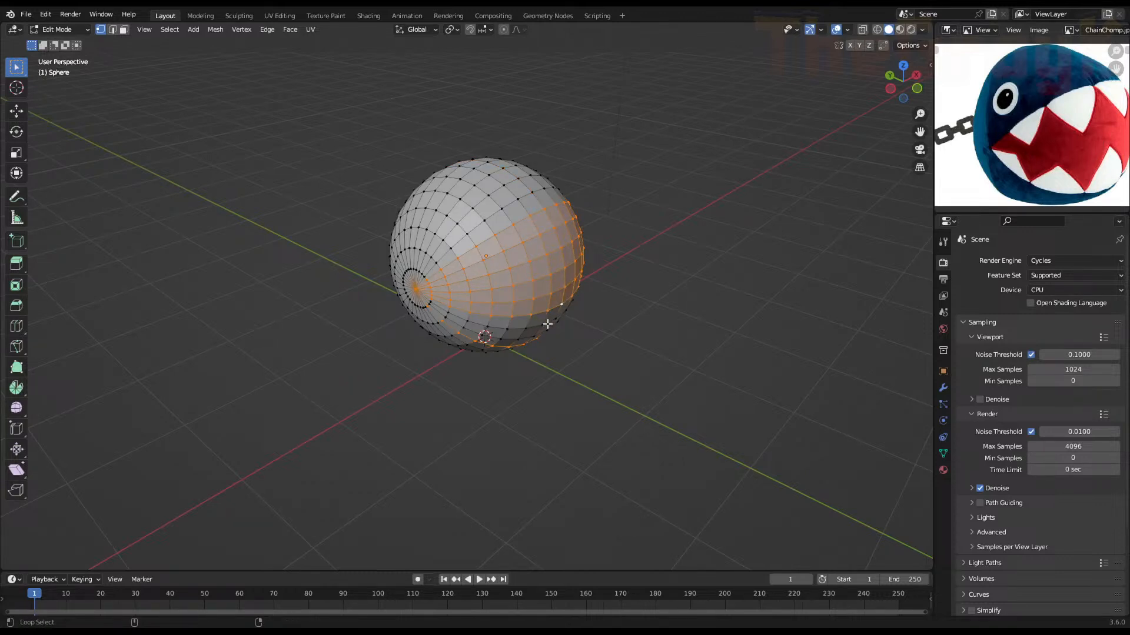
alt+shift+click(547, 324)
alt+shift+click(529, 337)
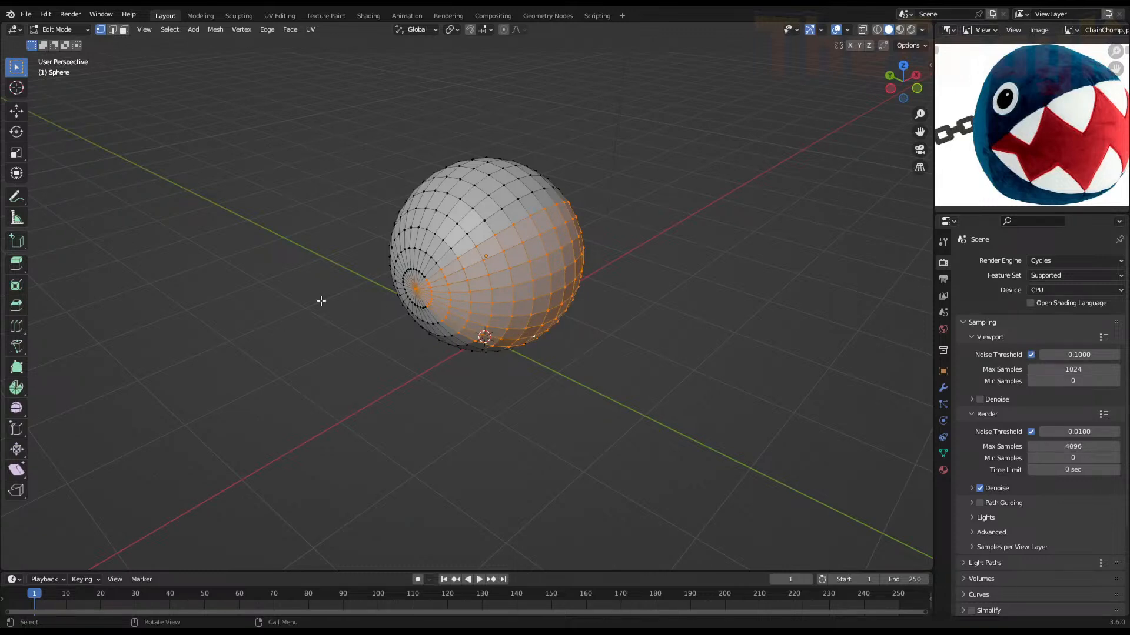
Inset the selected wedge of faces by about 0.03 m for the mouth border
click(16, 284)
scroll(606, 245, up, 3)
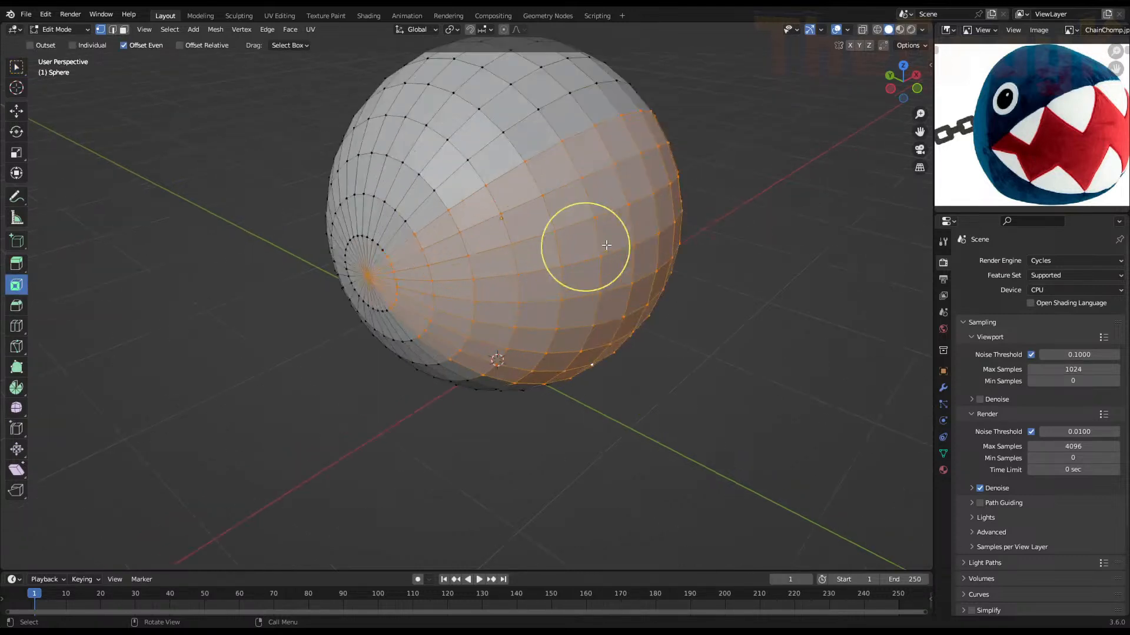
middle_drag(615, 235, 526, 229)
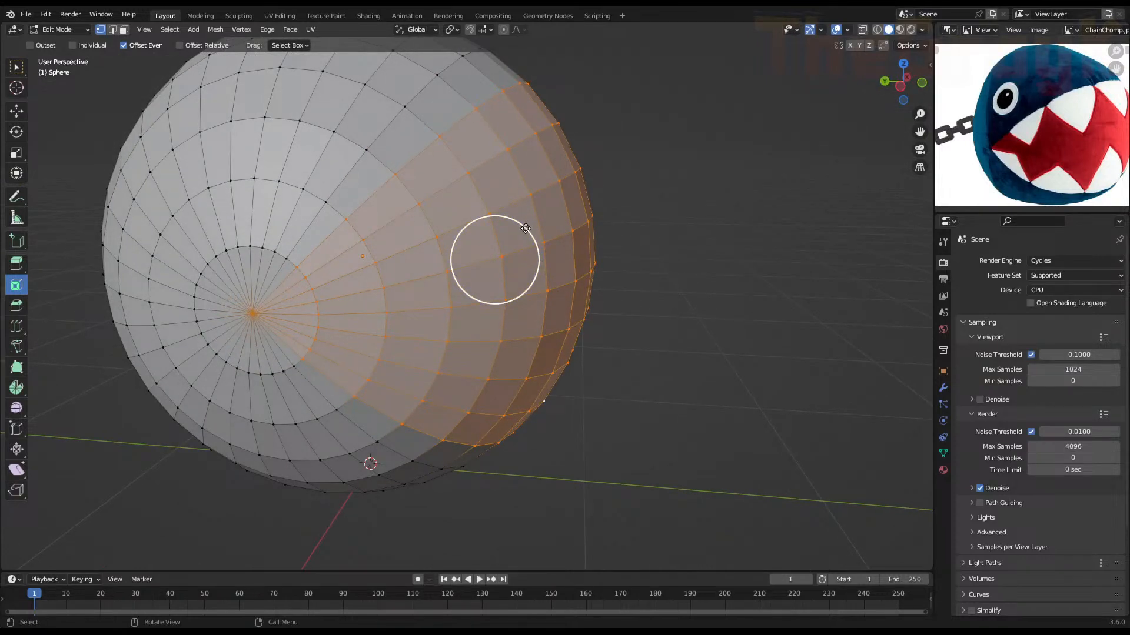
mouse_move(525, 229)
mouse_down()
mouse_move(517, 239)
mouse_move(533, 230)
mouse_up()
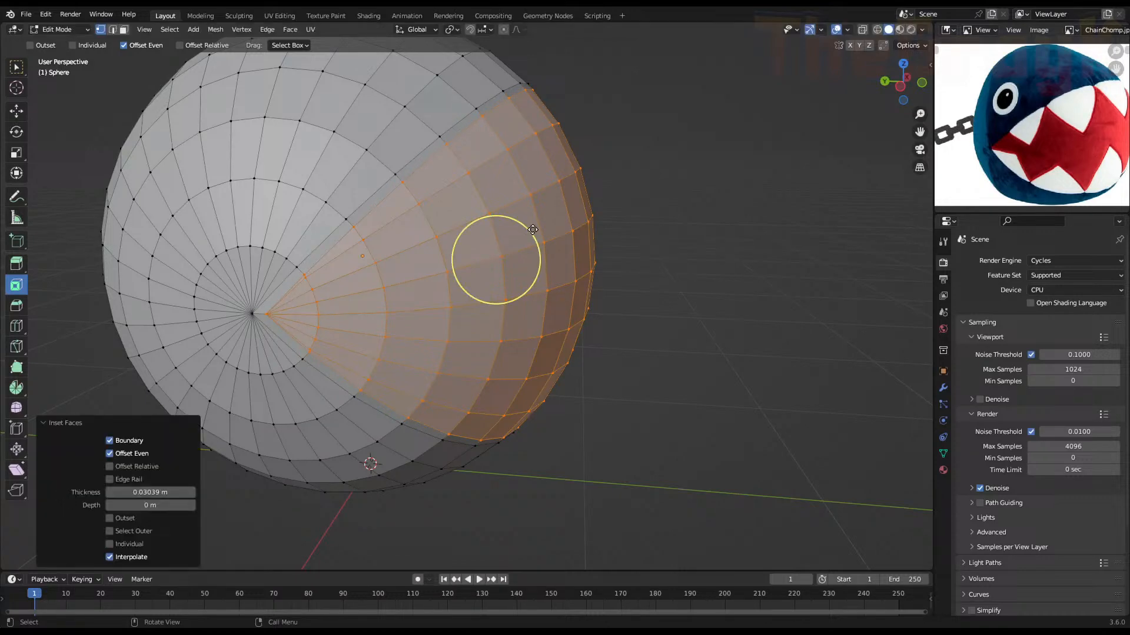
Scale the inset mouth faces to about 0.966 along global X and about 0.964 along global Y
middle_drag(532, 229, 388, 244)
key(s)
key(x)
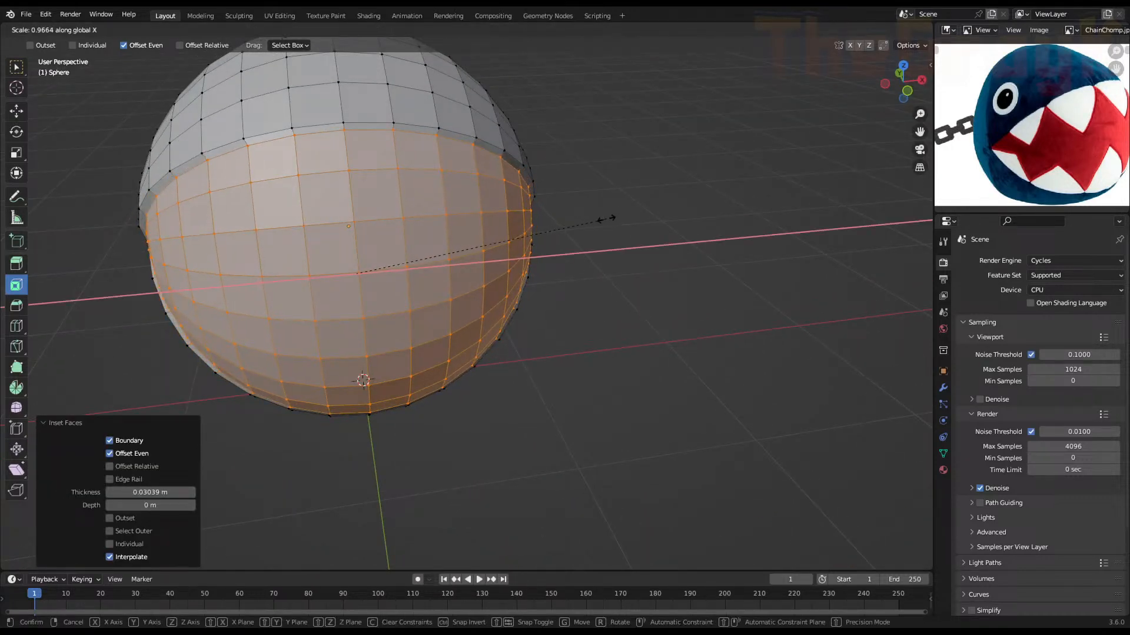
click(607, 219)
middle_drag(599, 236, 599, 236)
middle_drag(673, 216, 693, 218)
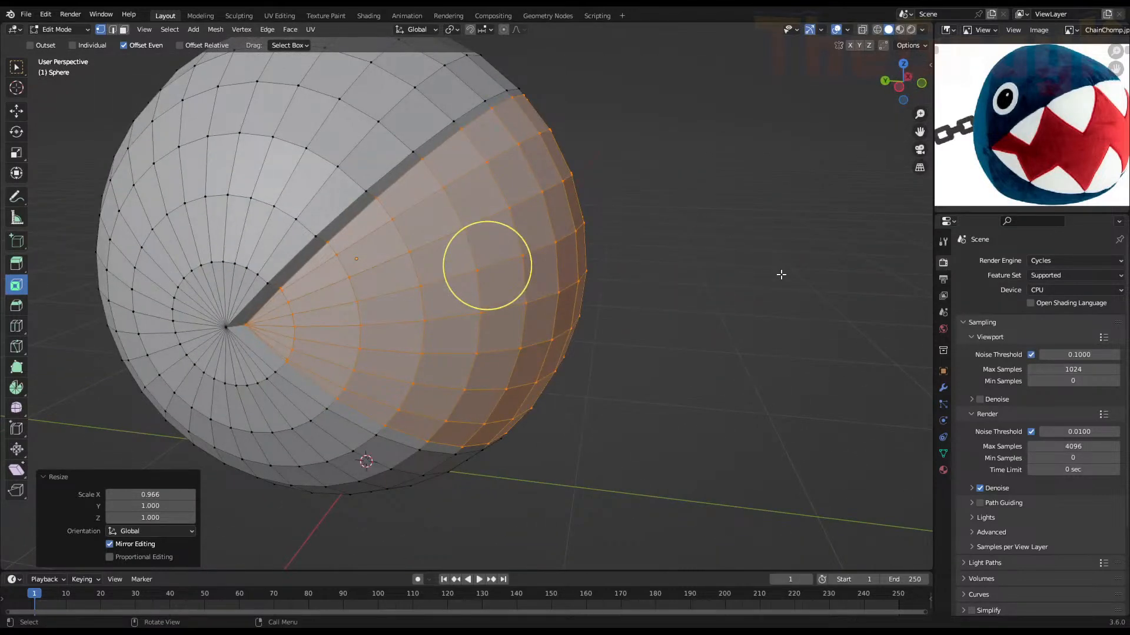
key(s)
key(y)
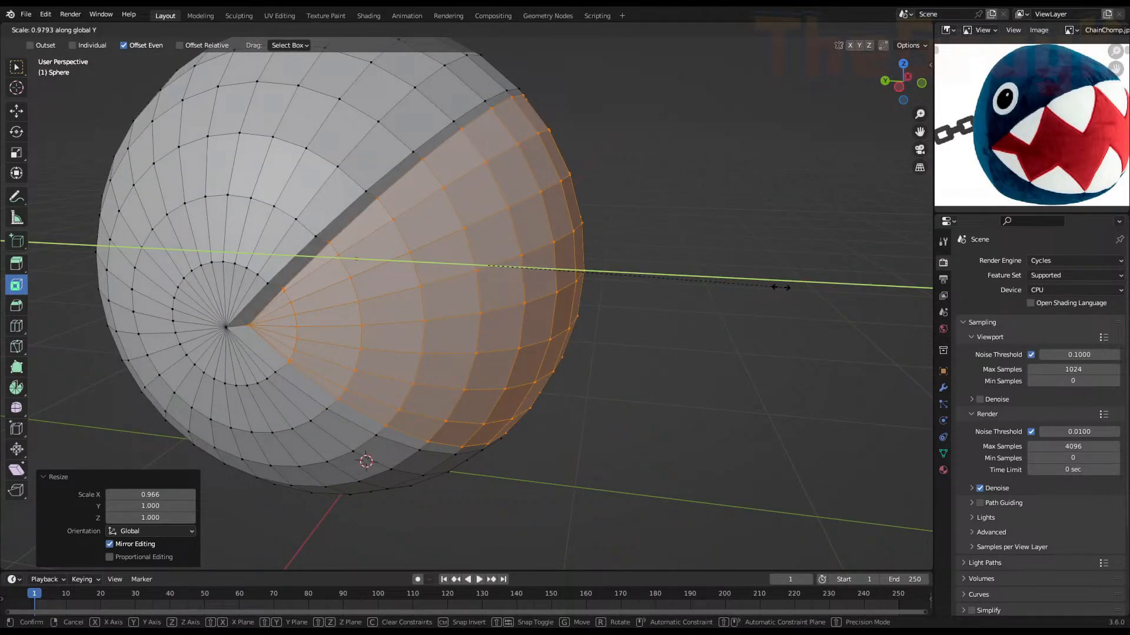
click(777, 285)
Move the mouth faces about 0.058 m along global Y, into the sphere
key(g)
key(y)
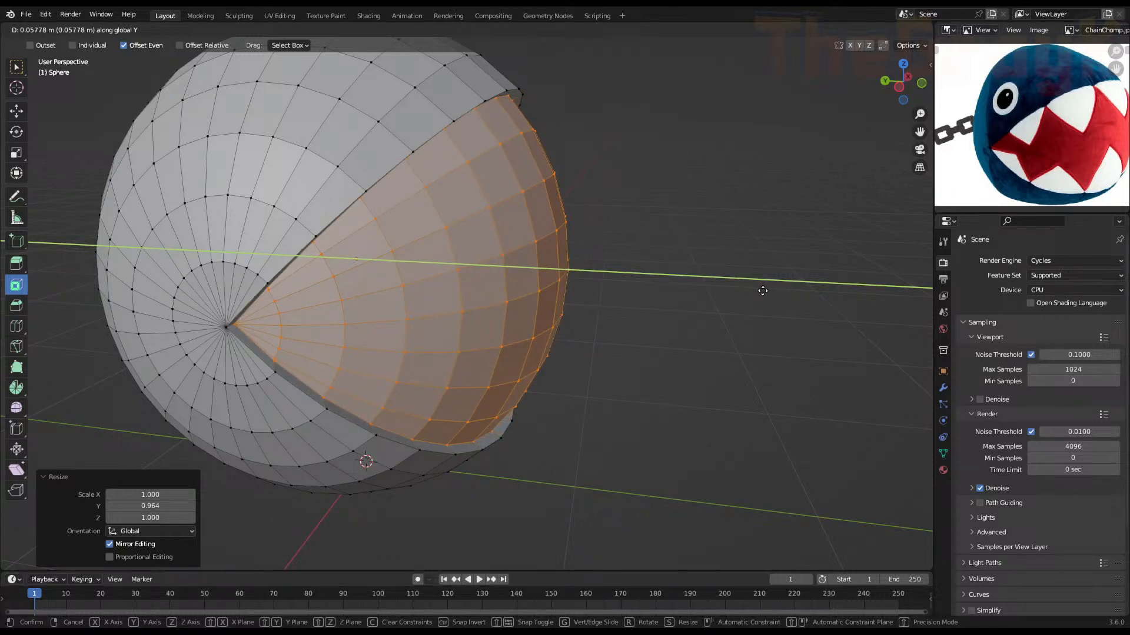
click(763, 291)
Return to Object Mode and shade the sphere smooth
key(Tab)
middle_drag(696, 269, 467, 224)
scroll(596, 258, down, 3)
right_click(448, 233)
click(448, 233)
Inspect the recessed mouth of the smooth-shaded sphere from several angles, comparing Object Mode and Edit Mode
scroll(454, 264, up, 3)
key(Tab)
key(Tab)
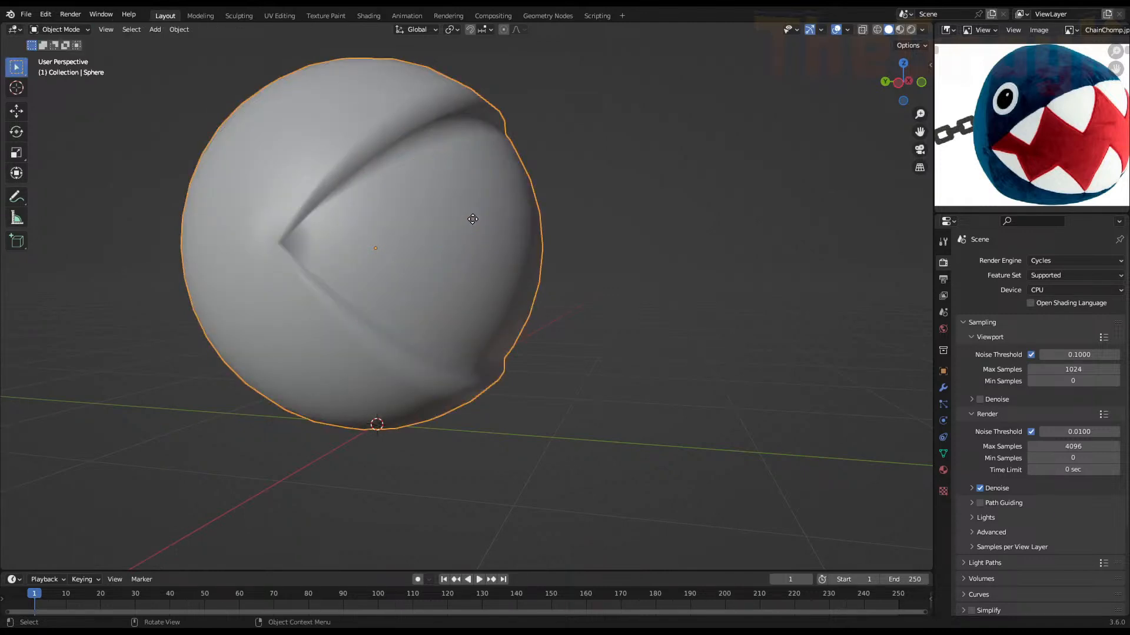
key(Tab)
key(Tab)
middle_drag(580, 226, 601, 256)
scroll(493, 249, down, 3)
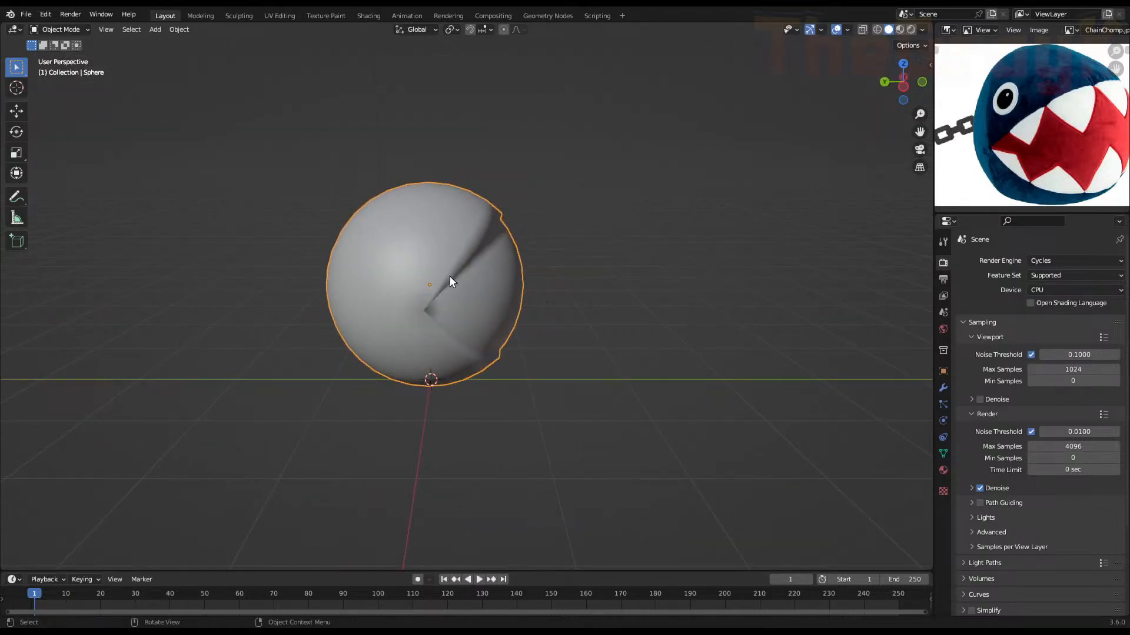
middle_drag(450, 276, 537, 290)
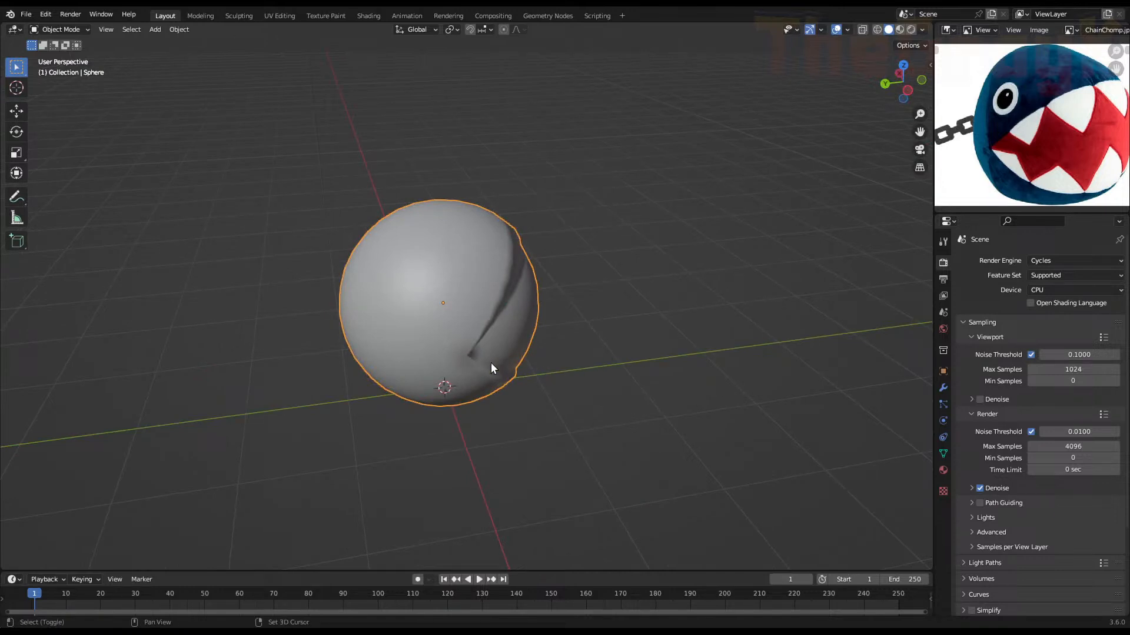
Clear the mouth selection in Edit Mode, select a single vertex on the sphere's side above the mouth, and activate the Select Box tool
key(Tab)
scroll(448, 301, up, 4)
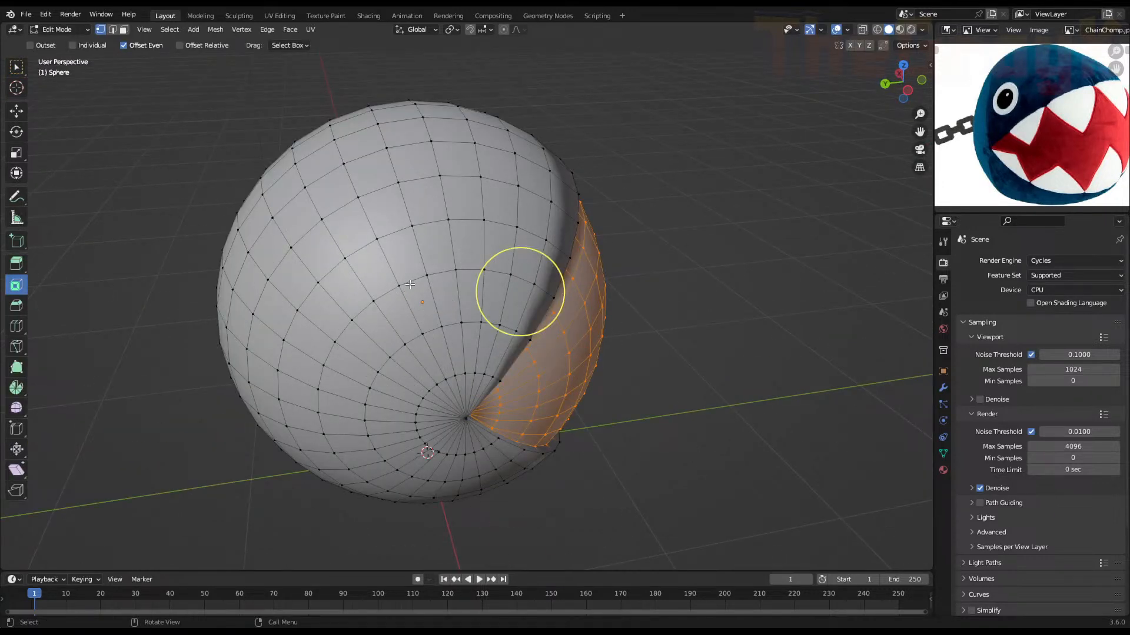
key(alt+a)
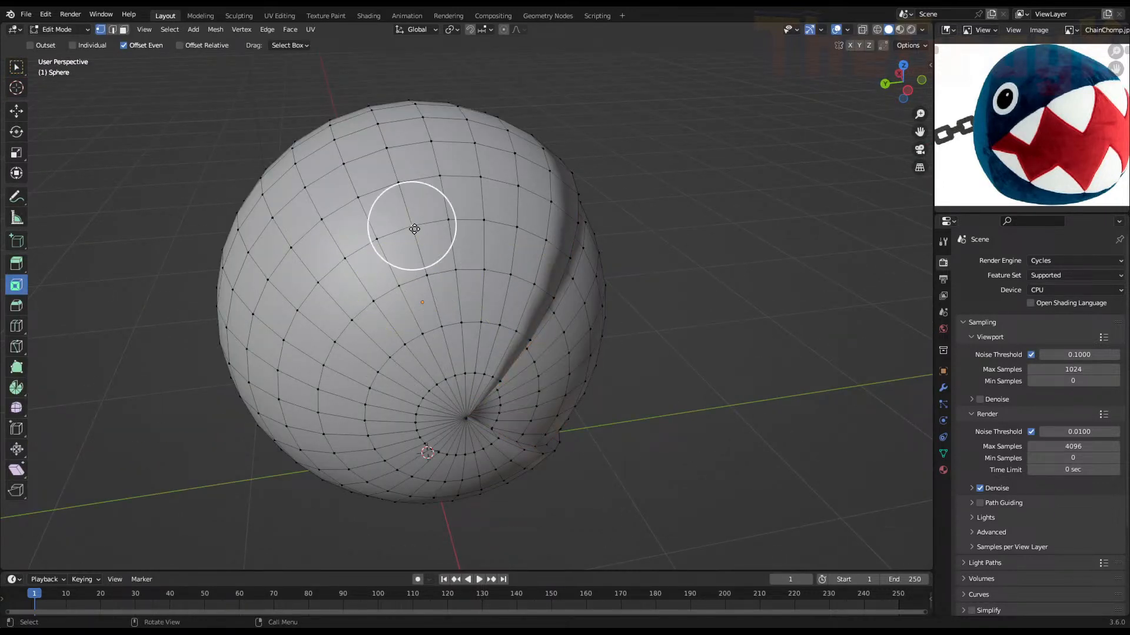
click(412, 226)
click(16, 67)
key(c)
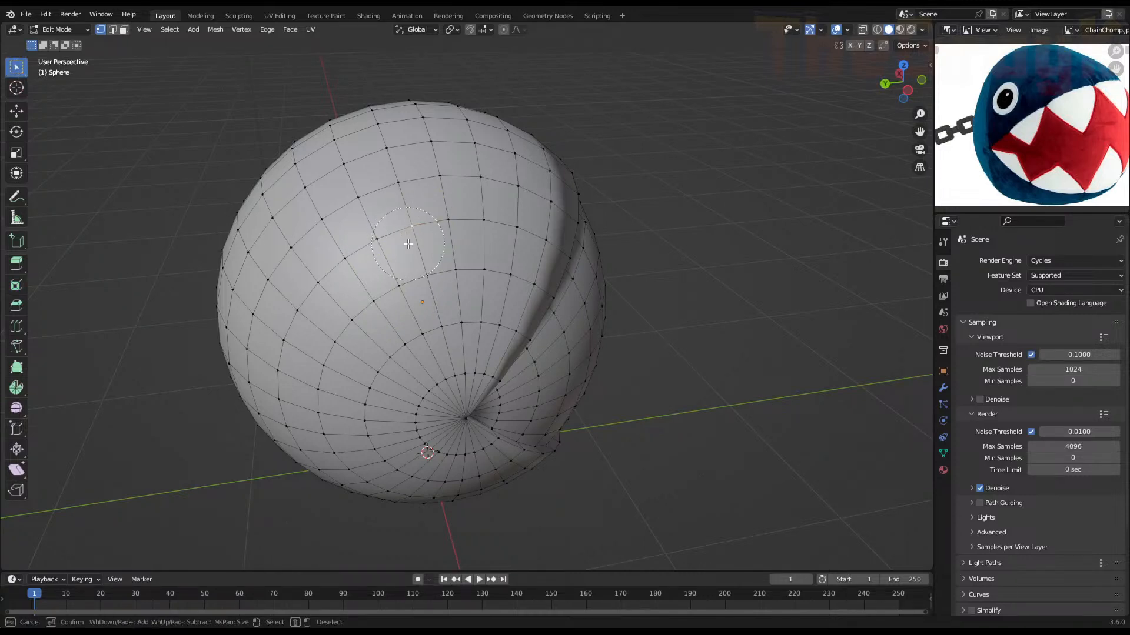
key(Escape)
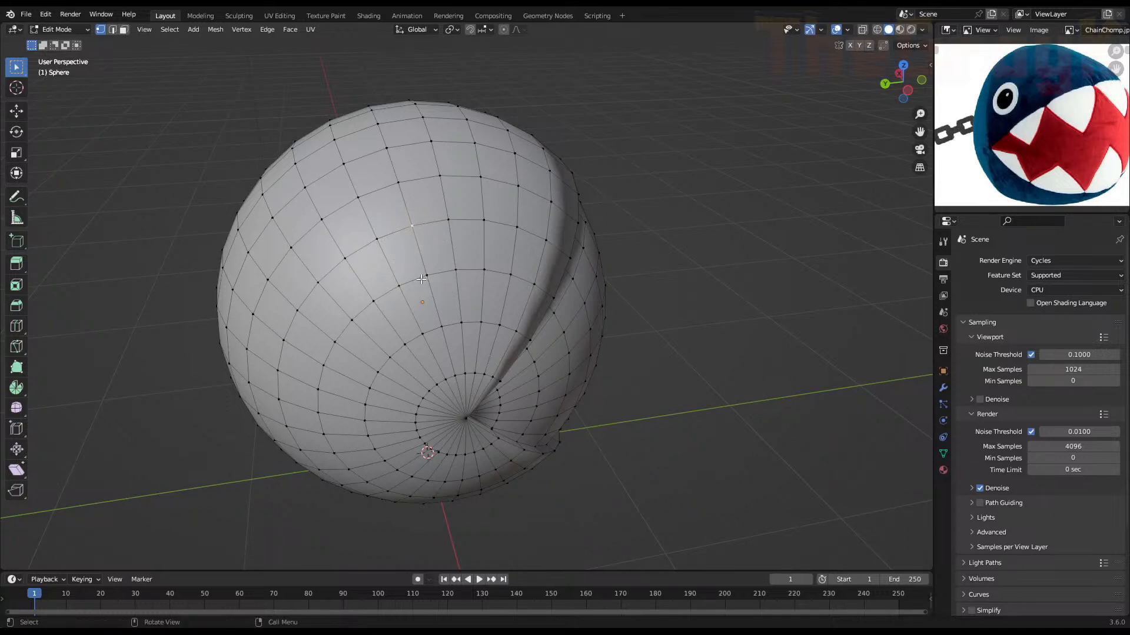
From the right orthographic view, circle-select a two-by-two-face patch on the upper side above the mouth, duplicate it in place and separate the selection
mouse_move(422, 280)
middle_down()
mouse_move(438, 281)
mouse_move(412, 244)
middle_up()
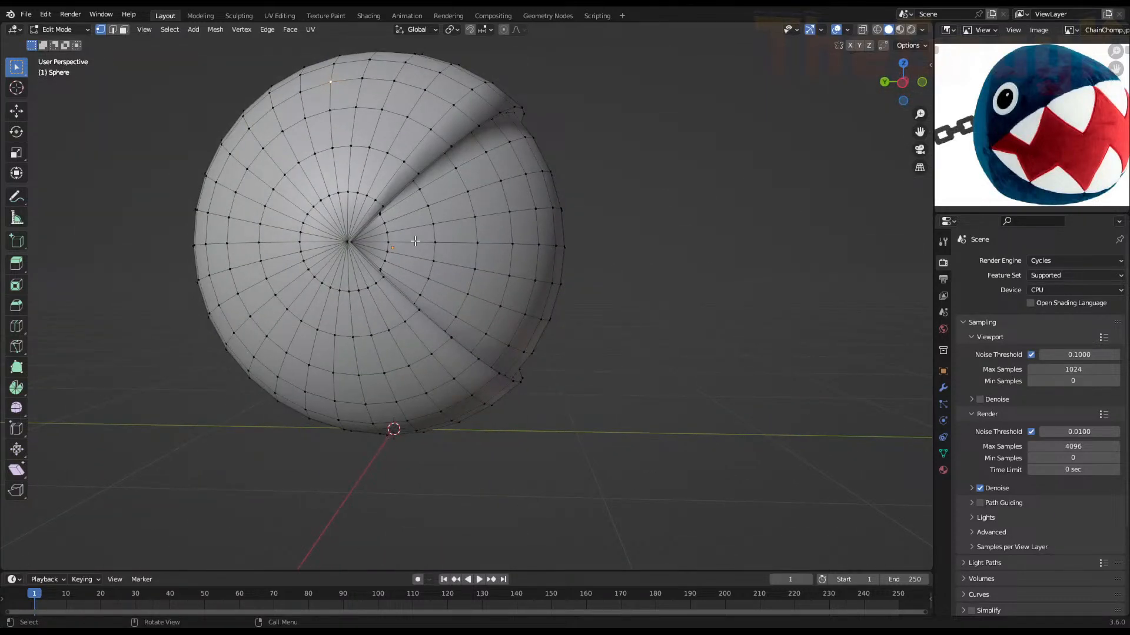
key(KP_1)
key(KP_3)
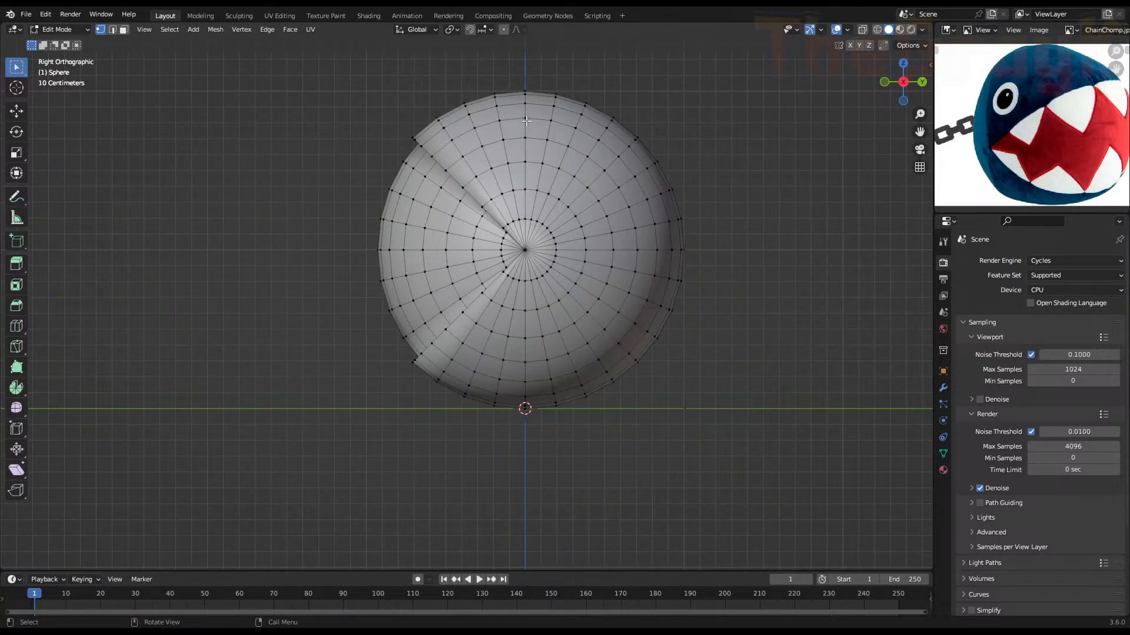
key(c)
click(504, 145)
key(Escape)
key(g)
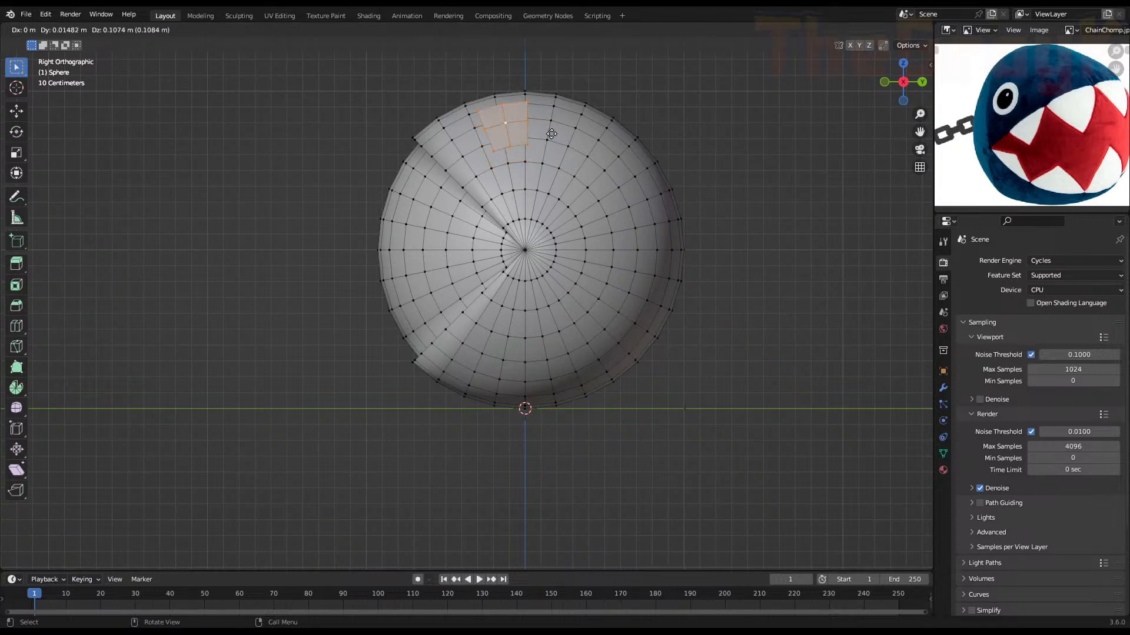
right_click(566, 126)
key(p)
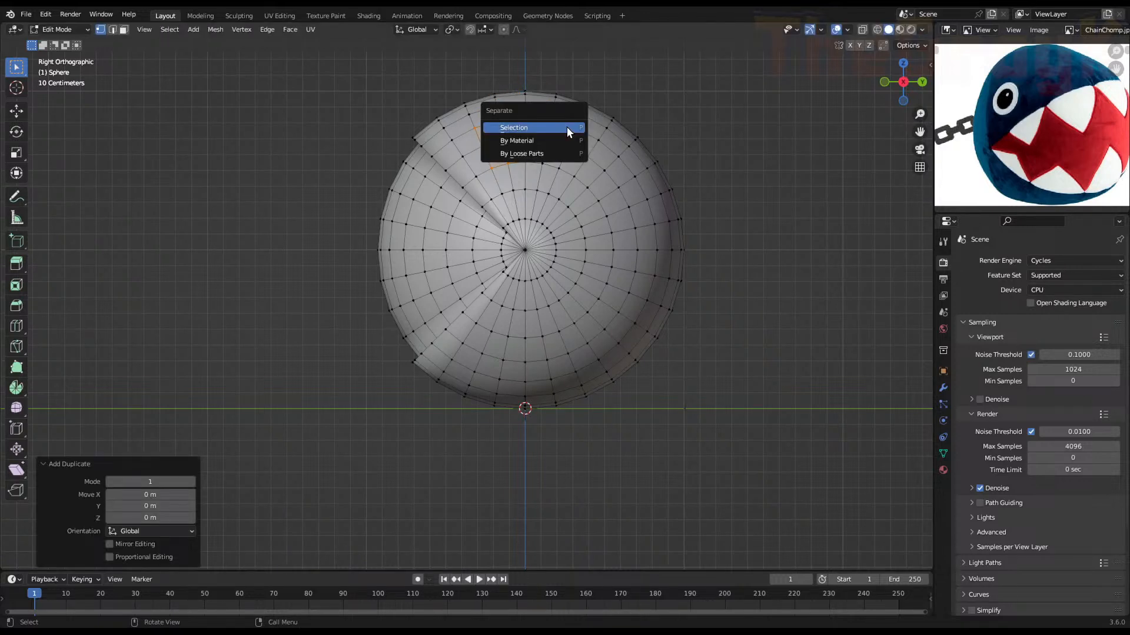
click(567, 126)
Return to Object Mode, select the separated patch and open it in Edit Mode
middle_drag(639, 130, 628, 168)
key(Tab)
click(513, 169)
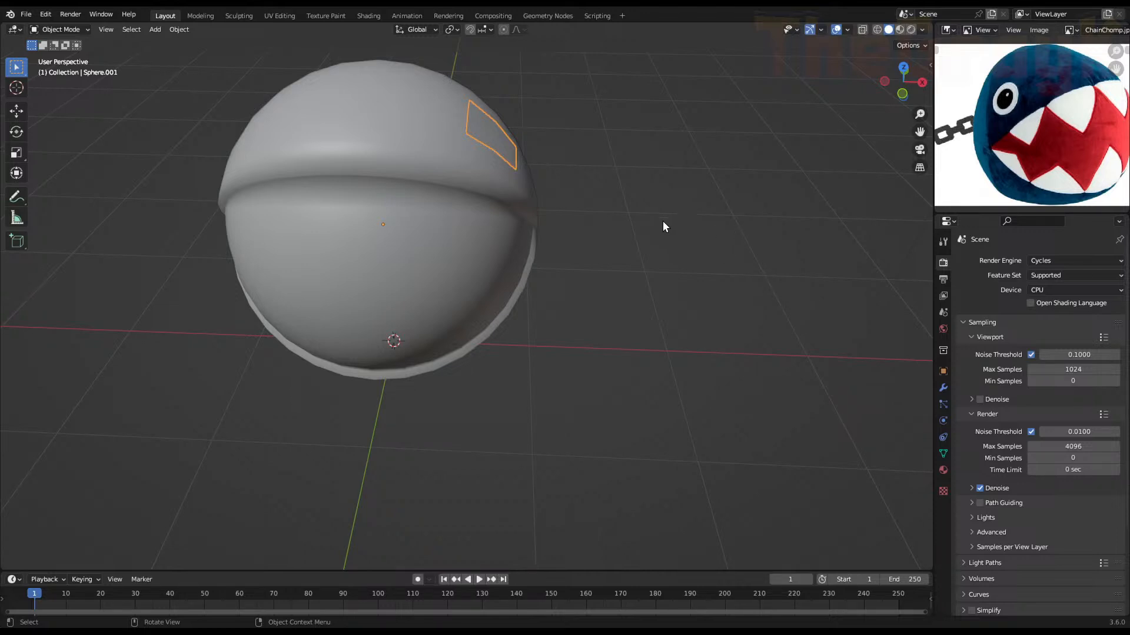
middle_drag(662, 221, 566, 242)
scroll(566, 249, up, 1)
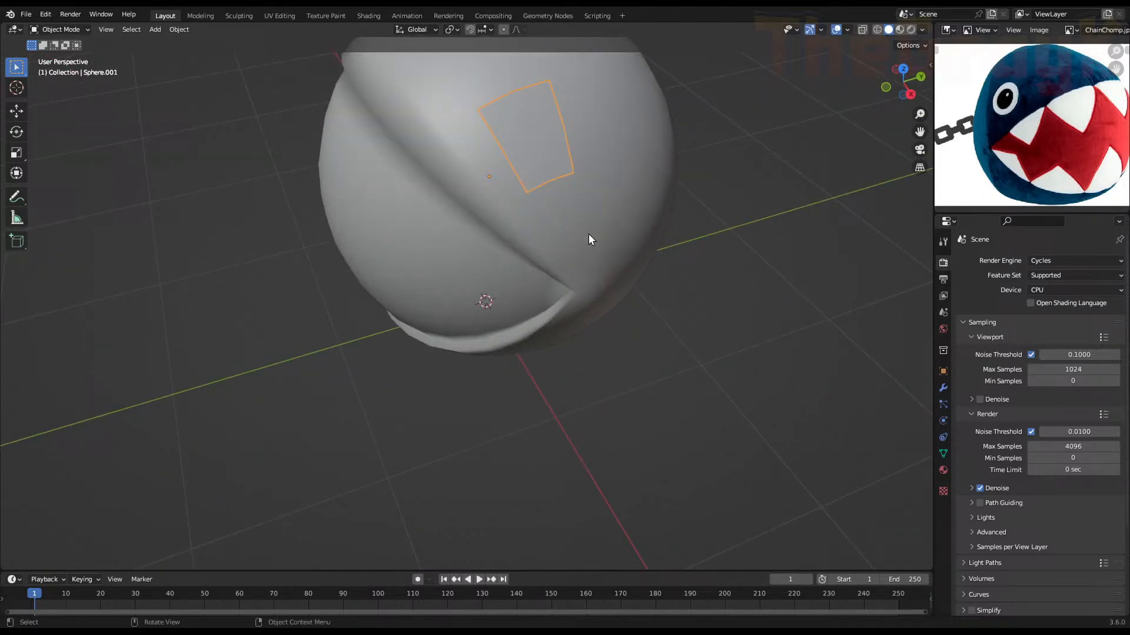
shift+middle_drag(617, 203, 577, 280)
key(Tab)
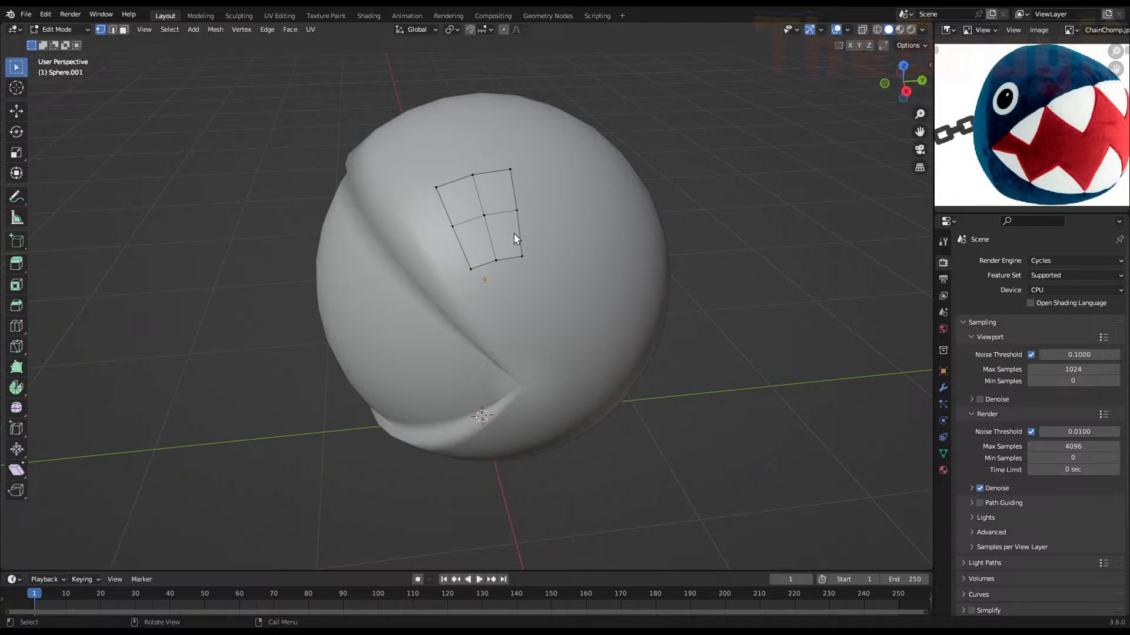
key(Tab)
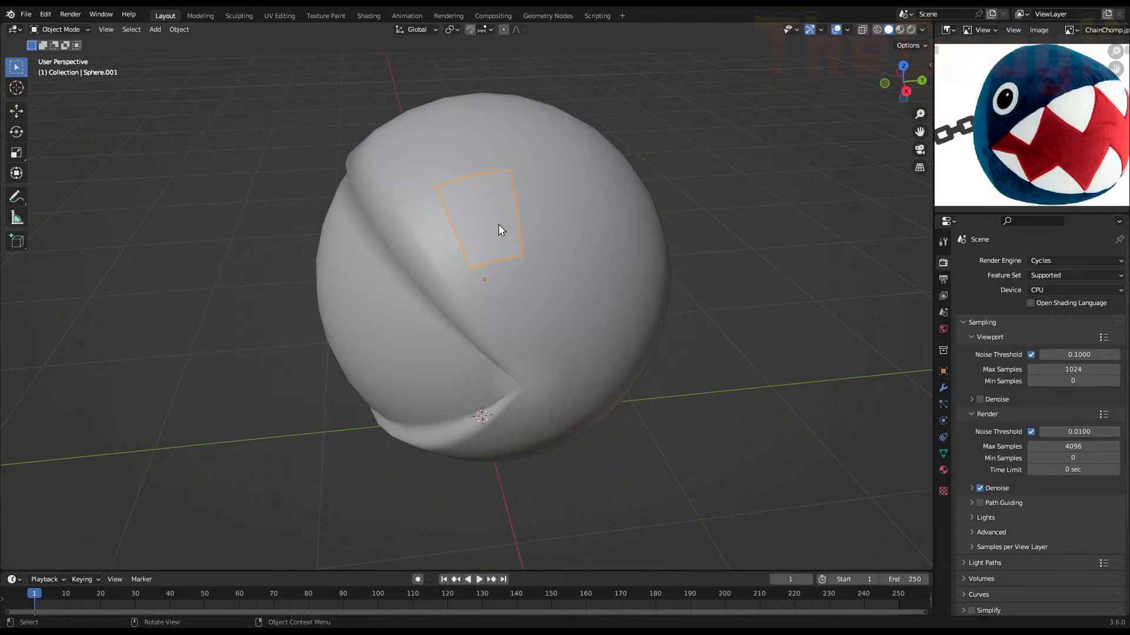
middle_drag(499, 230, 582, 243)
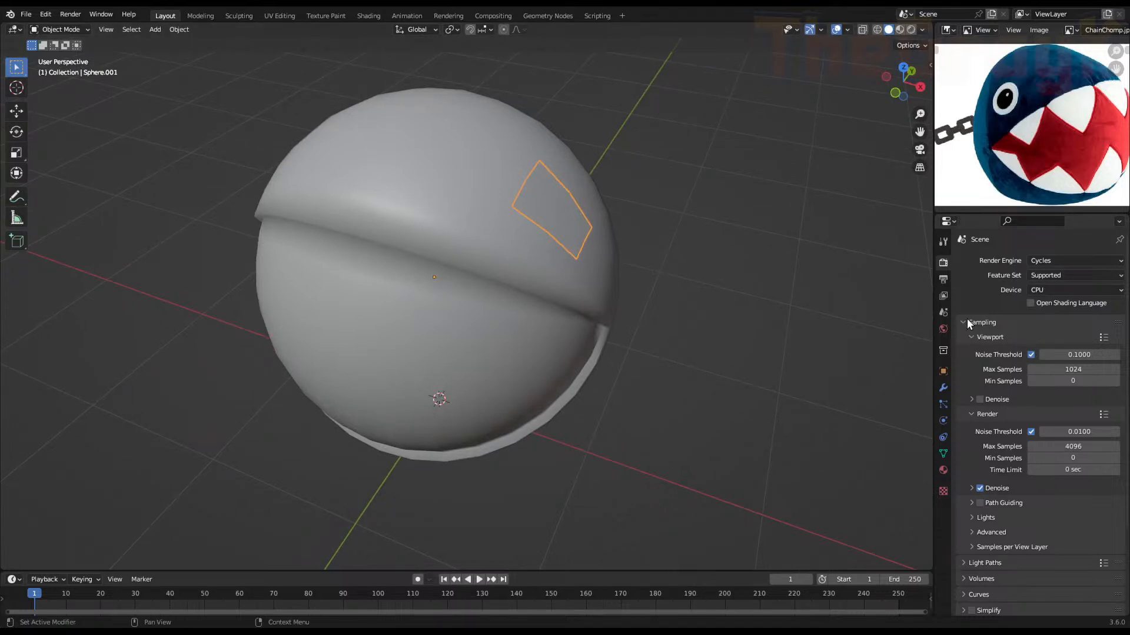
key(Tab)
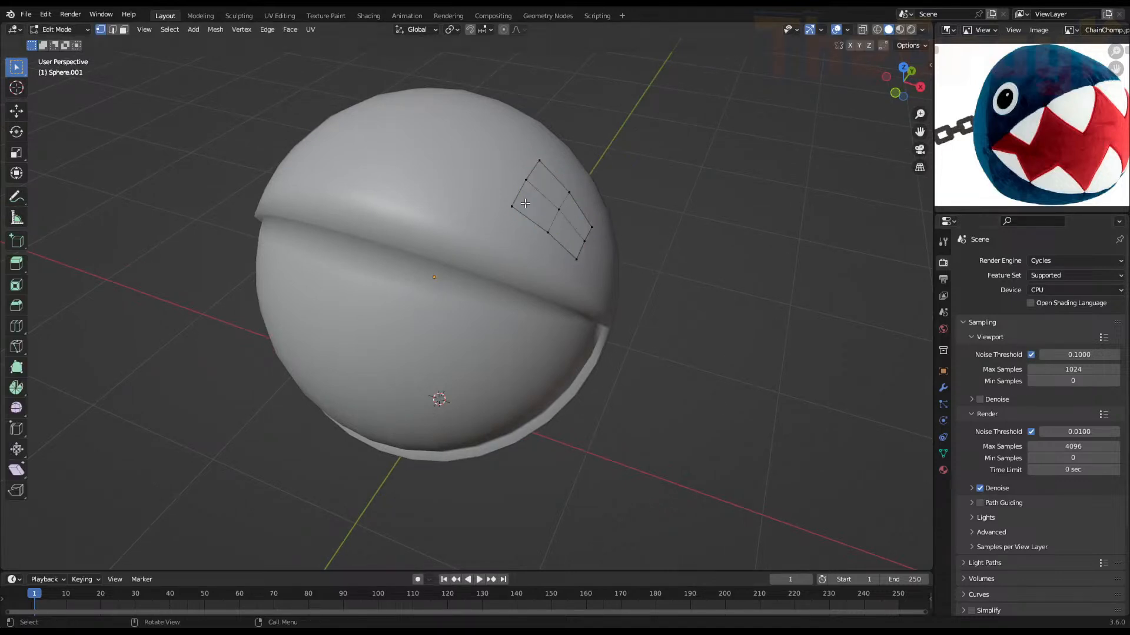
Edge-slide the patch's upper edge toward its centre by a factor of about 0.323 and its lower edge by about 0.383
shift+click(583, 227)
shift+click(532, 182)
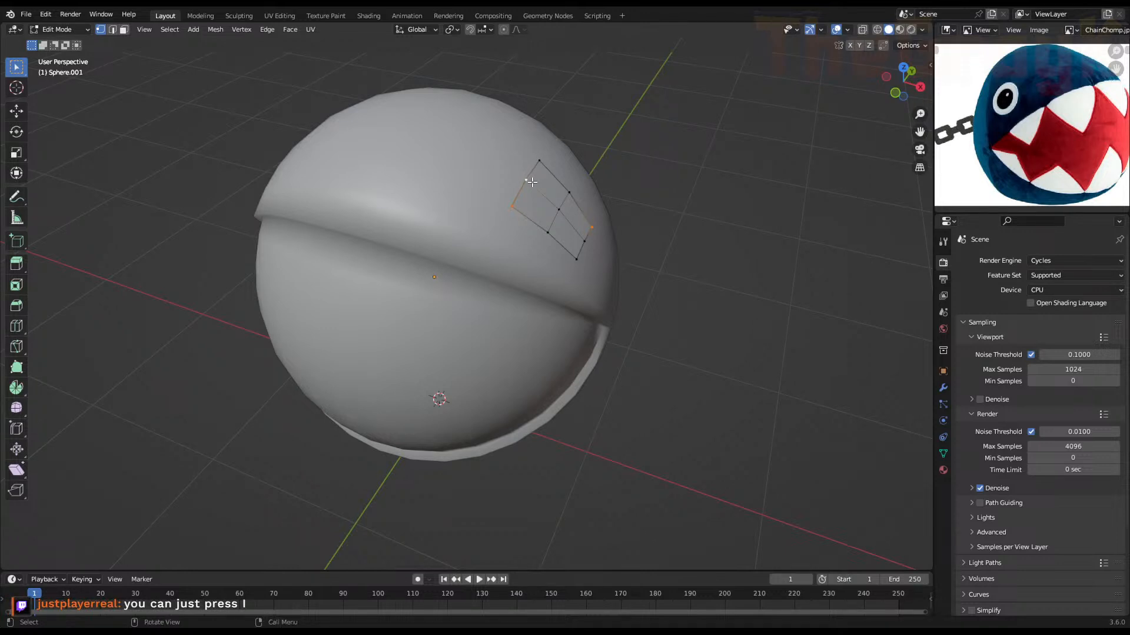
key(g)
key(g)
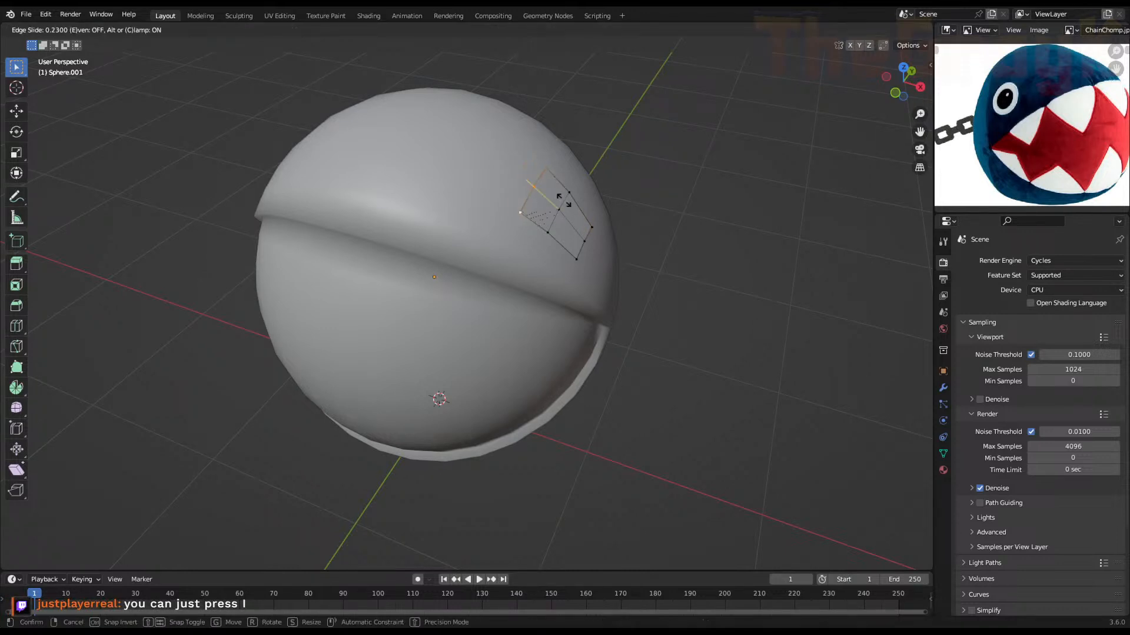
click(565, 203)
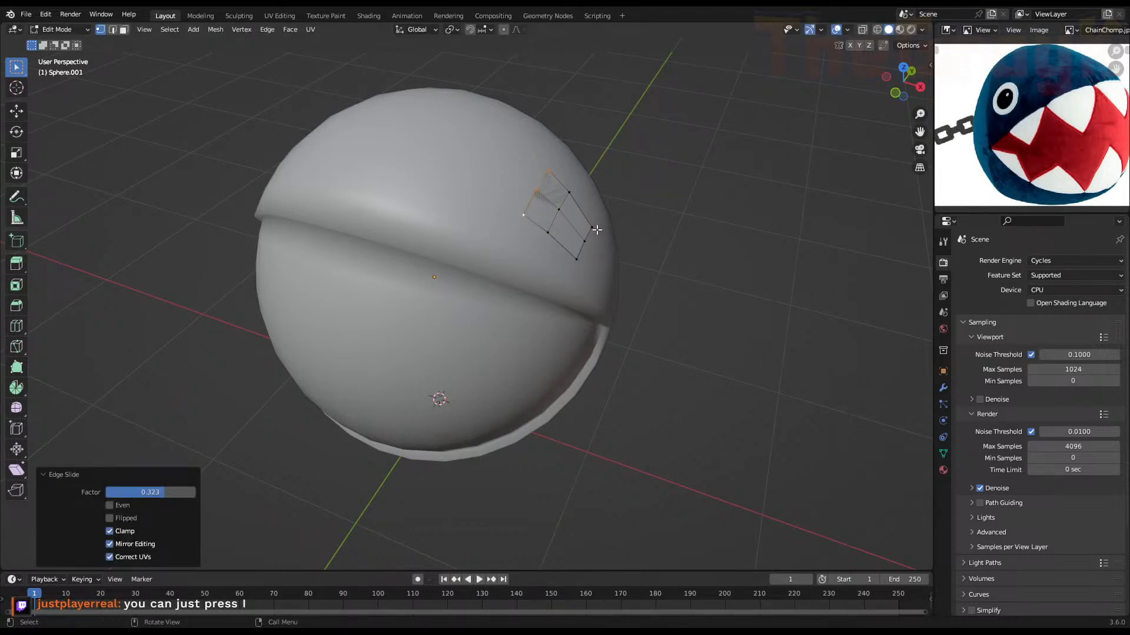
key(g)
key(g)
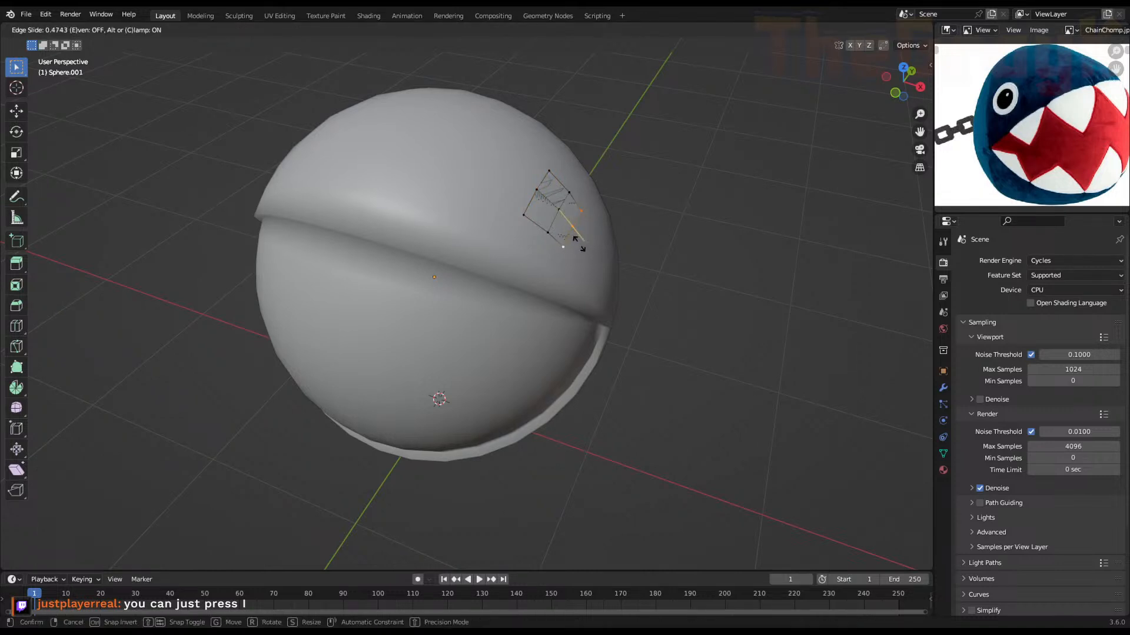
click(569, 234)
Select the patch's four corner vertices and scale them to about 0.678, rounding the outline into an octagon
middle_drag(570, 234, 550, 235)
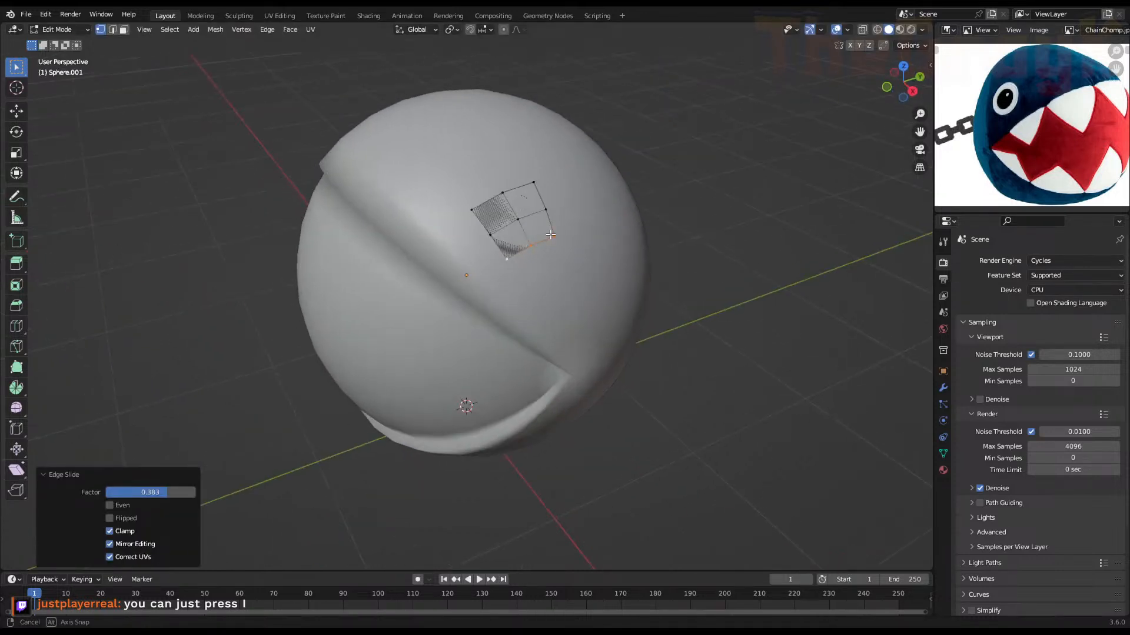
scroll(550, 234, up, 3)
click(555, 209)
shift+middle_drag(587, 166, 538, 248)
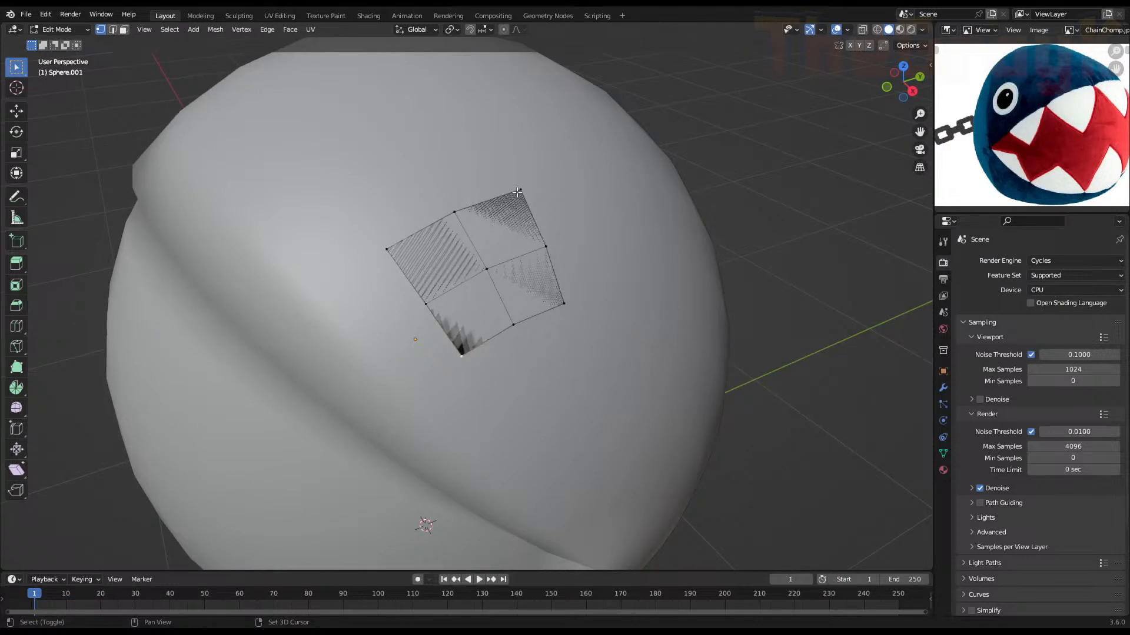
shift+click(518, 192)
shift+click(387, 249)
shift+click(563, 304)
key(s)
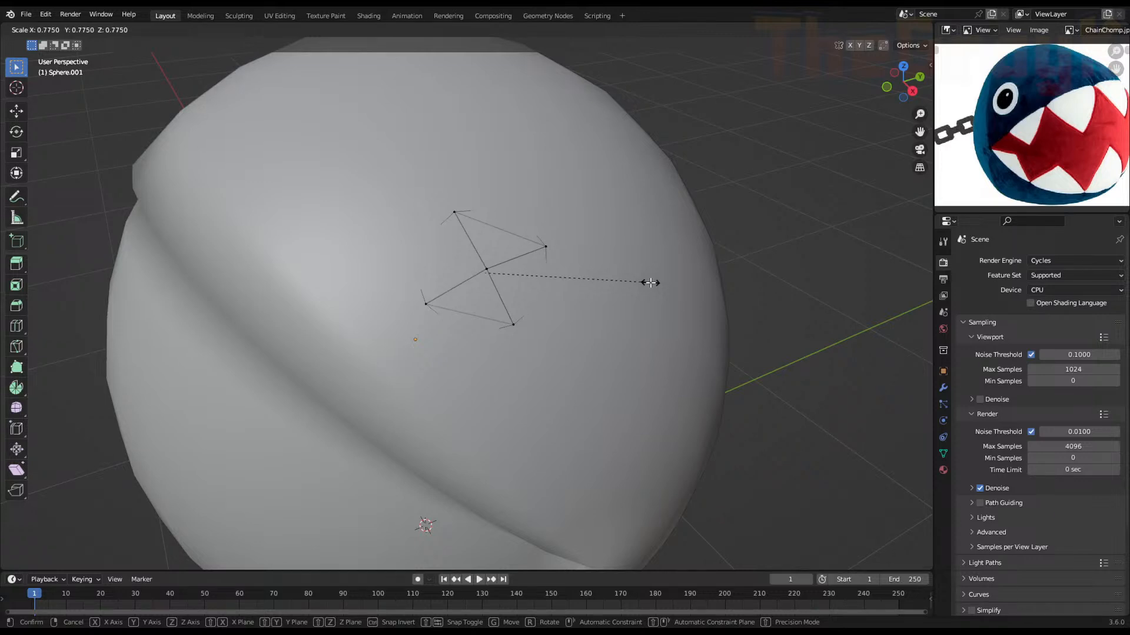
click(649, 283)
mouse_move(645, 285)
middle_down()
mouse_move(626, 252)
mouse_move(582, 246)
mouse_move(575, 263)
middle_up()
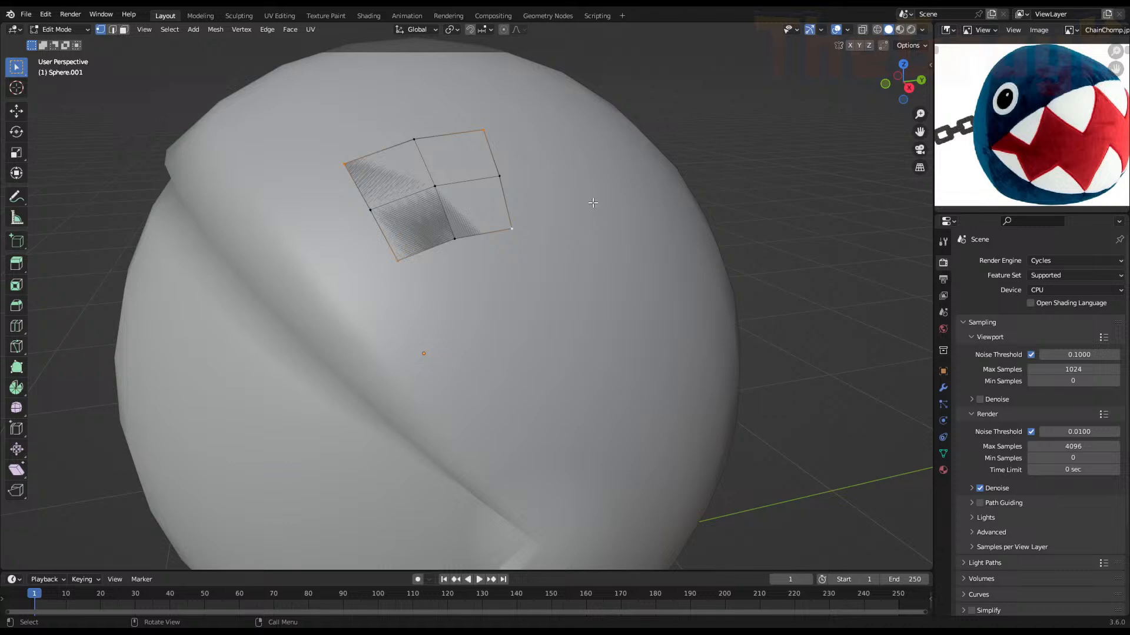
key(s)
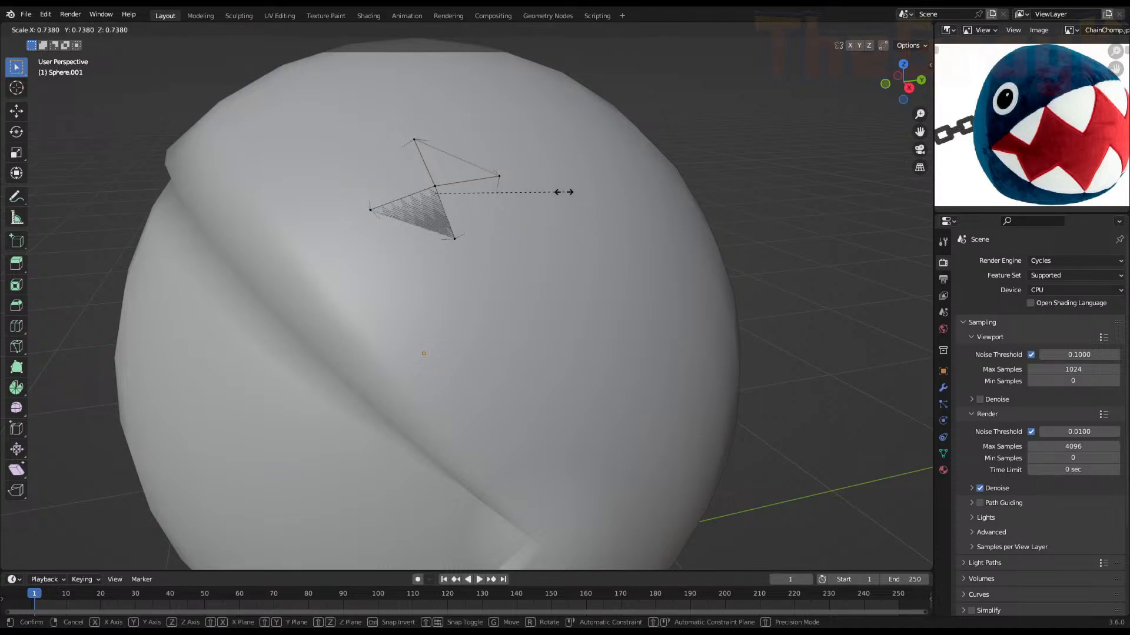
click(553, 193)
Switch to wireframe shading, select all vertices of the octagonal patch and return to solid shading
key(z)
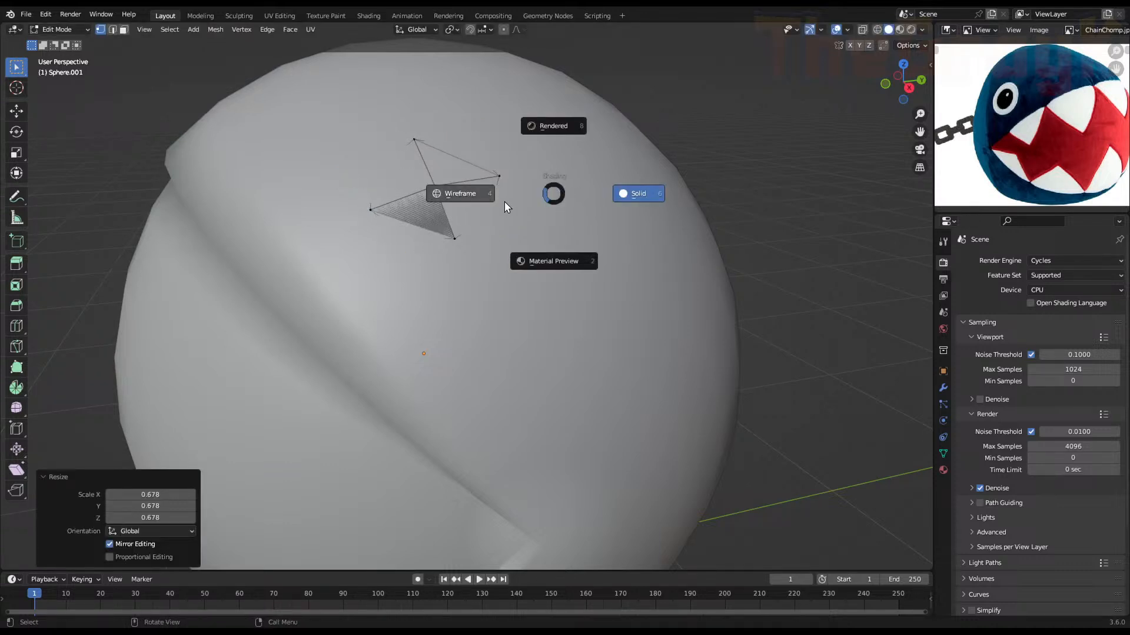
click(503, 201)
mouse_move(512, 196)
middle_down()
mouse_move(529, 222)
mouse_move(575, 232)
middle_up()
scroll(578, 244, down, 4)
scroll(566, 257, up, 4)
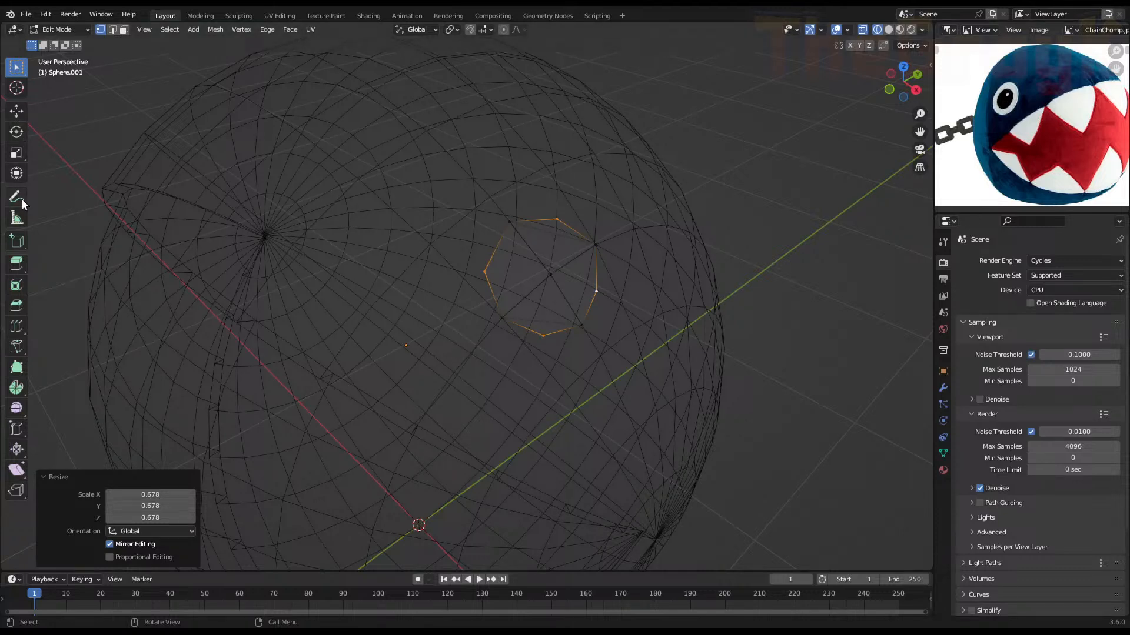
alt+click(500, 246)
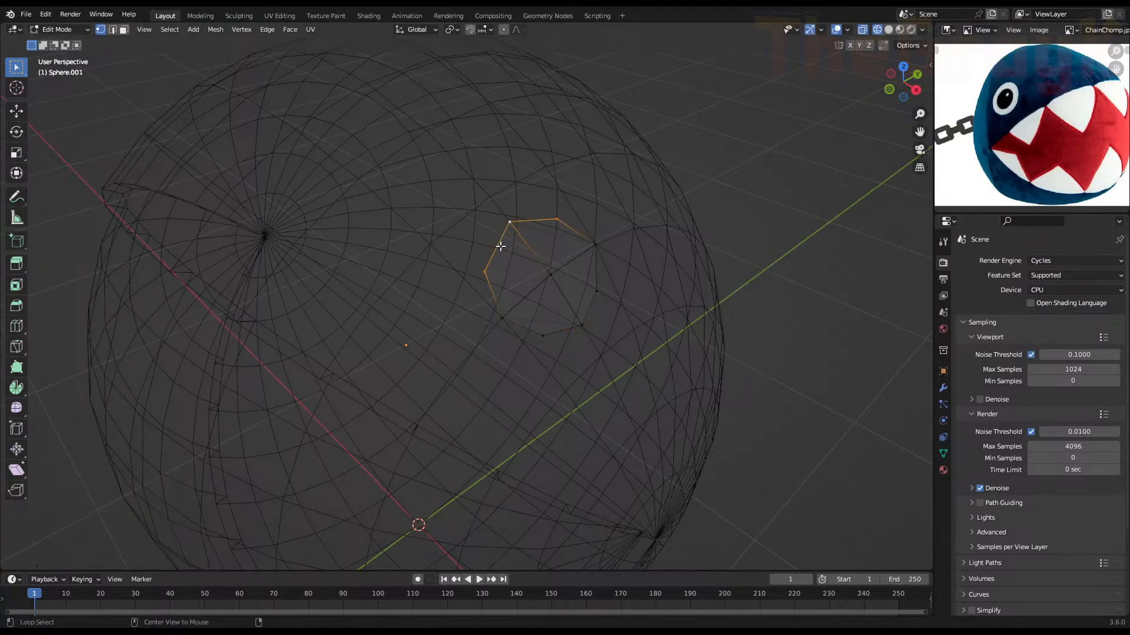
alt+shift+click(579, 321)
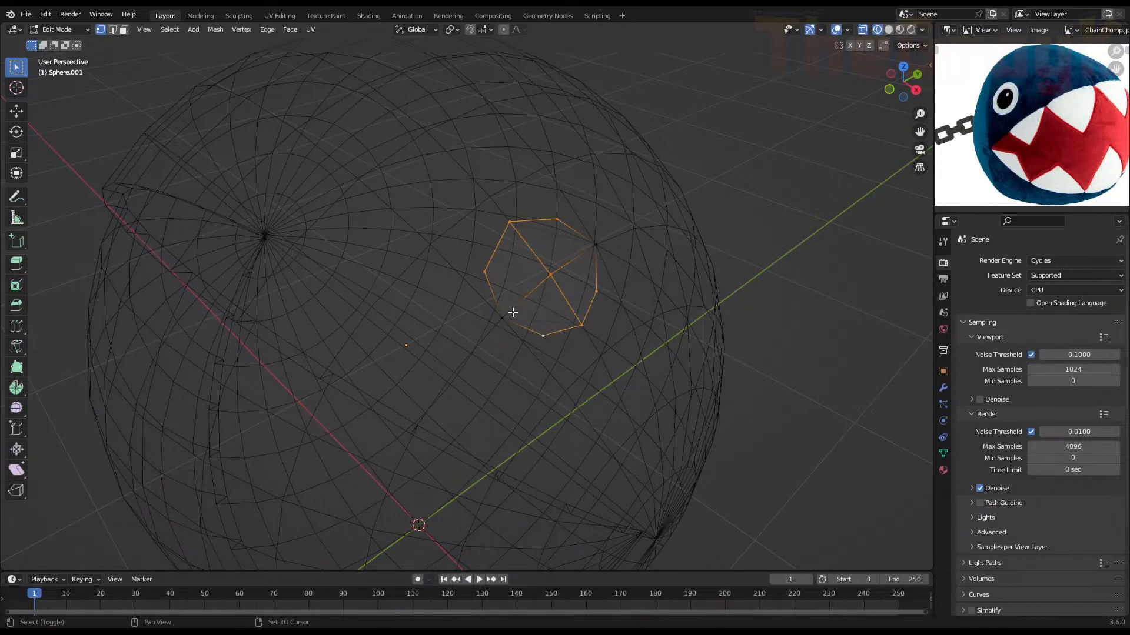
alt+shift+click(610, 248)
shift+click(586, 245)
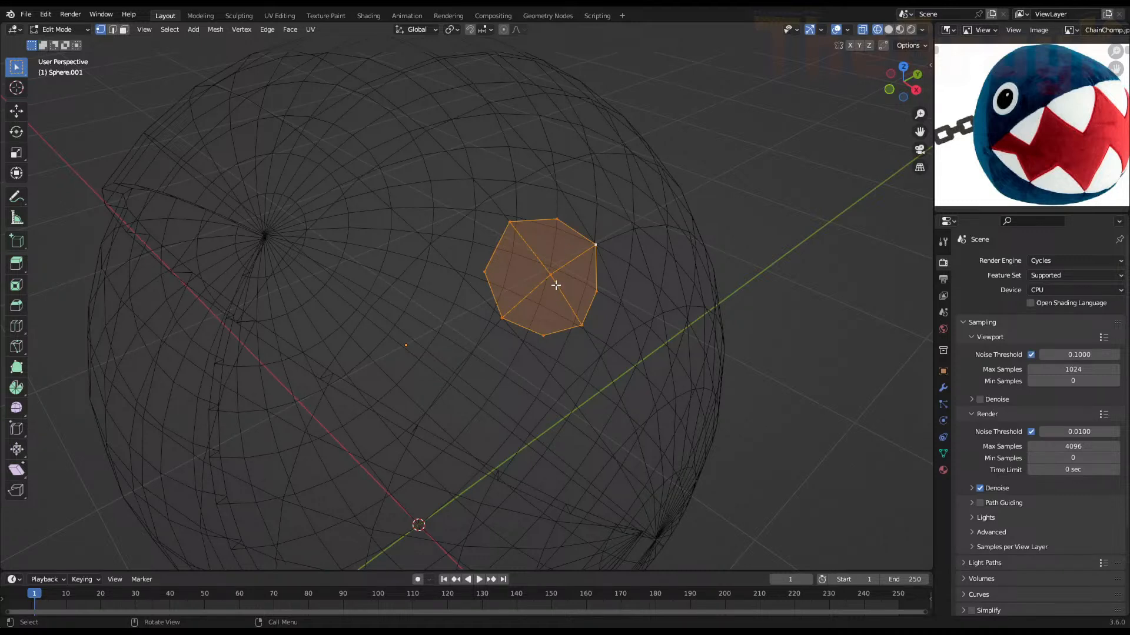
key(z)
click(631, 277)
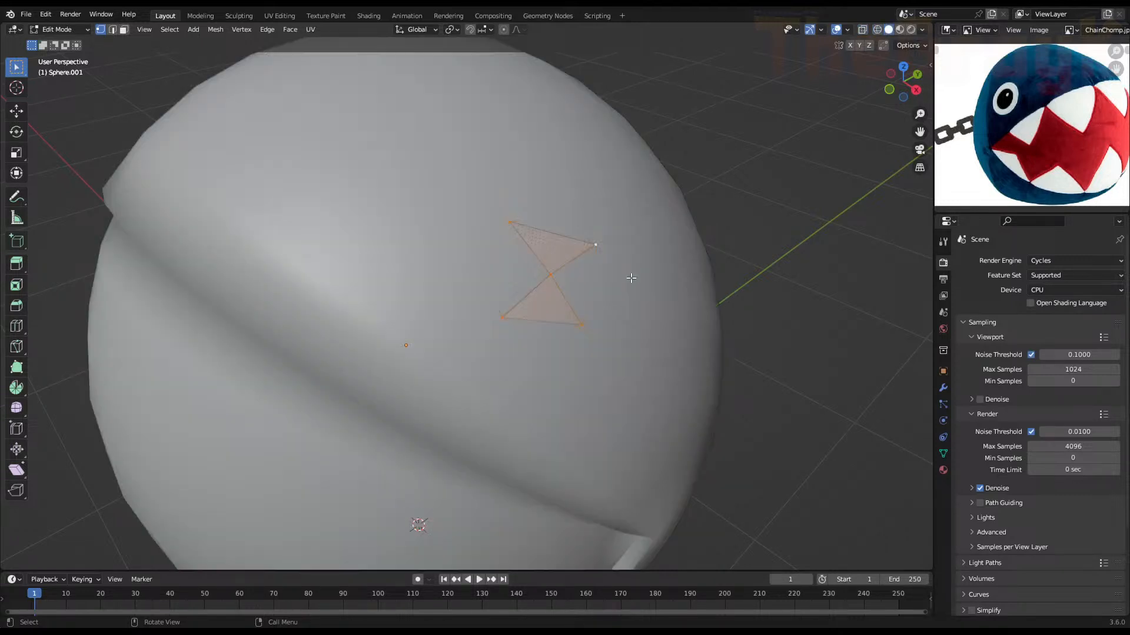
Extrude the octagonal patch in place and scale the extruded faces to about 0.695
middle_drag(590, 293, 699, 311)
key(e)
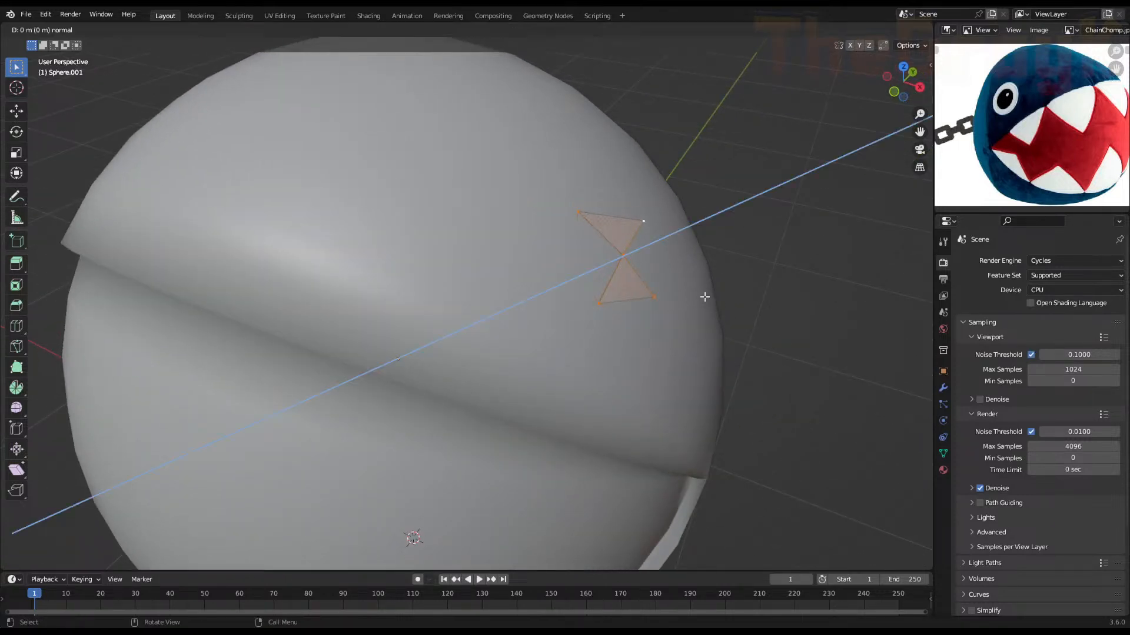
right_click(704, 297)
key(s)
click(694, 264)
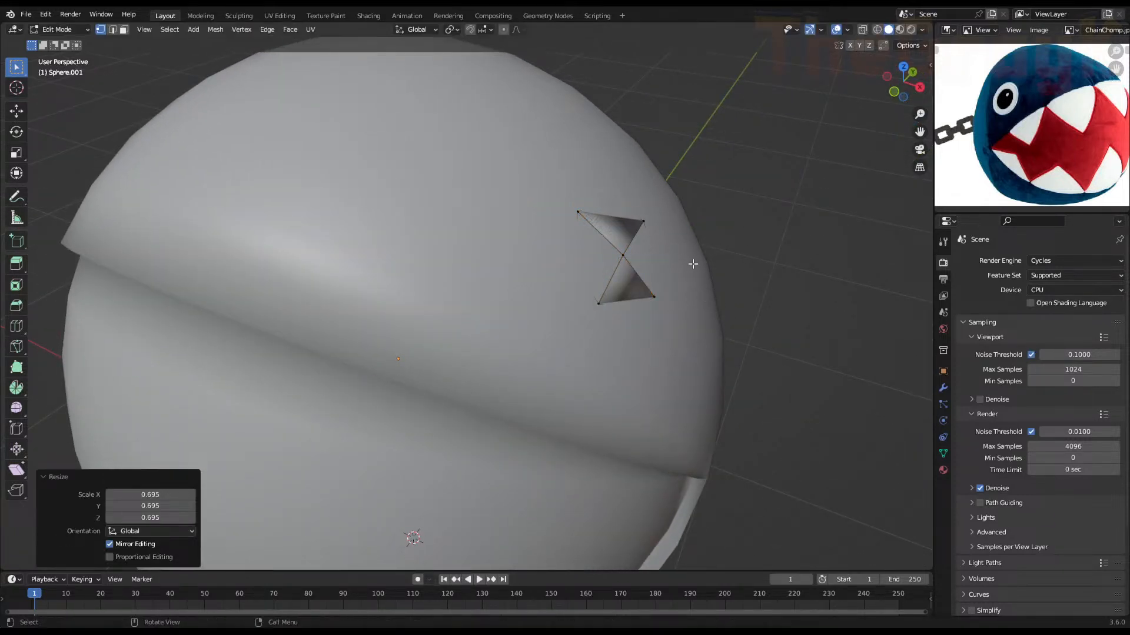
Set the transform orientation to Normal and move the extruded faces about 0.041 m outward along their normal Z axis
middle_drag(693, 264, 728, 273)
key(g)
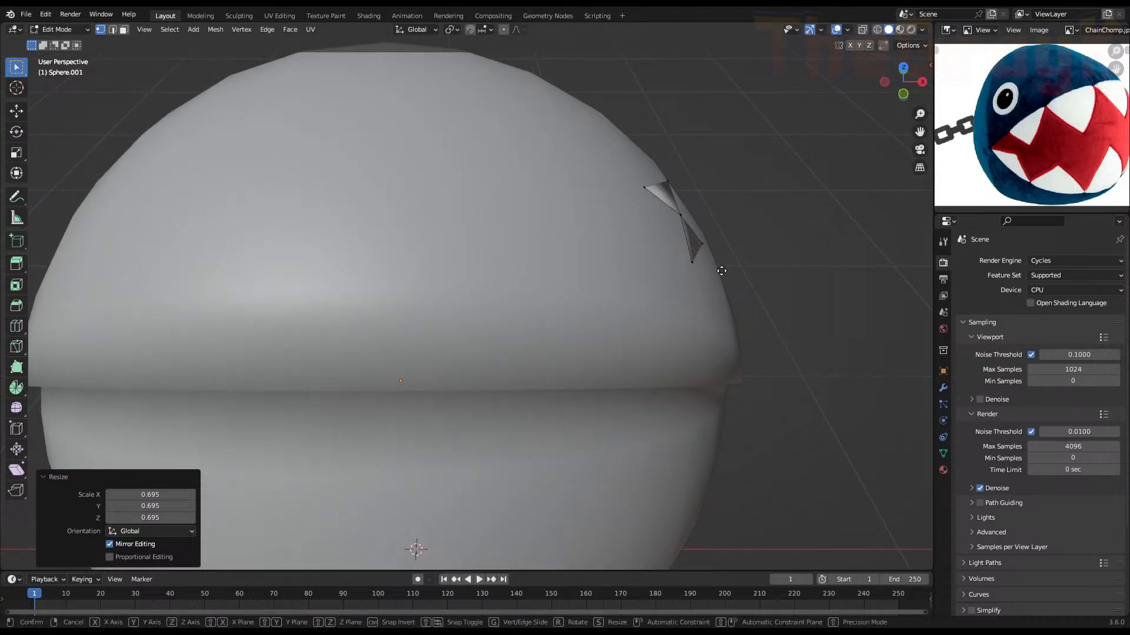
key(z)
key(z)
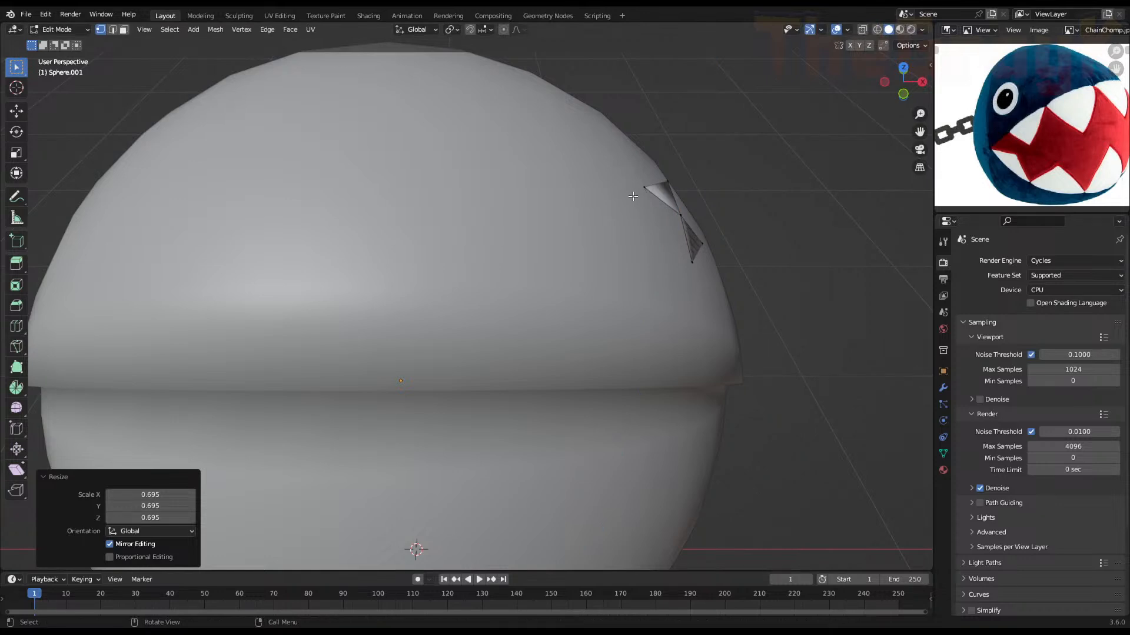
key(comma)
click(629, 219)
key(g)
key(z)
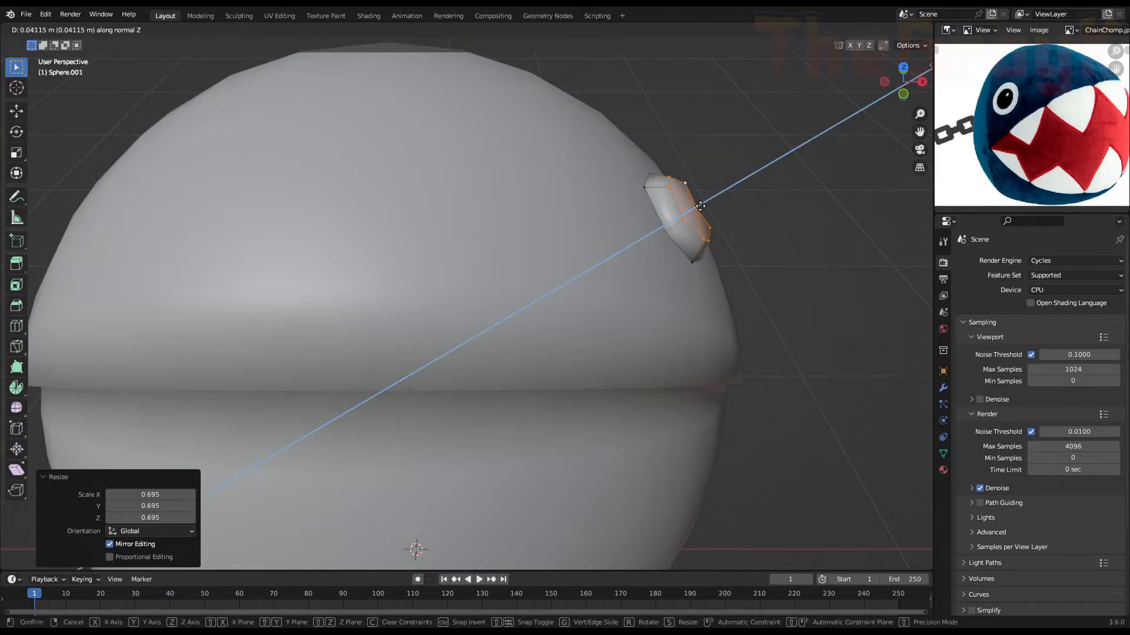
click(699, 206)
Return to Object Mode and add a Mirror modifier on the X axis to the raised eye piece
key(Tab)
middle_drag(719, 218, 606, 235)
scroll(697, 224, down, 3)
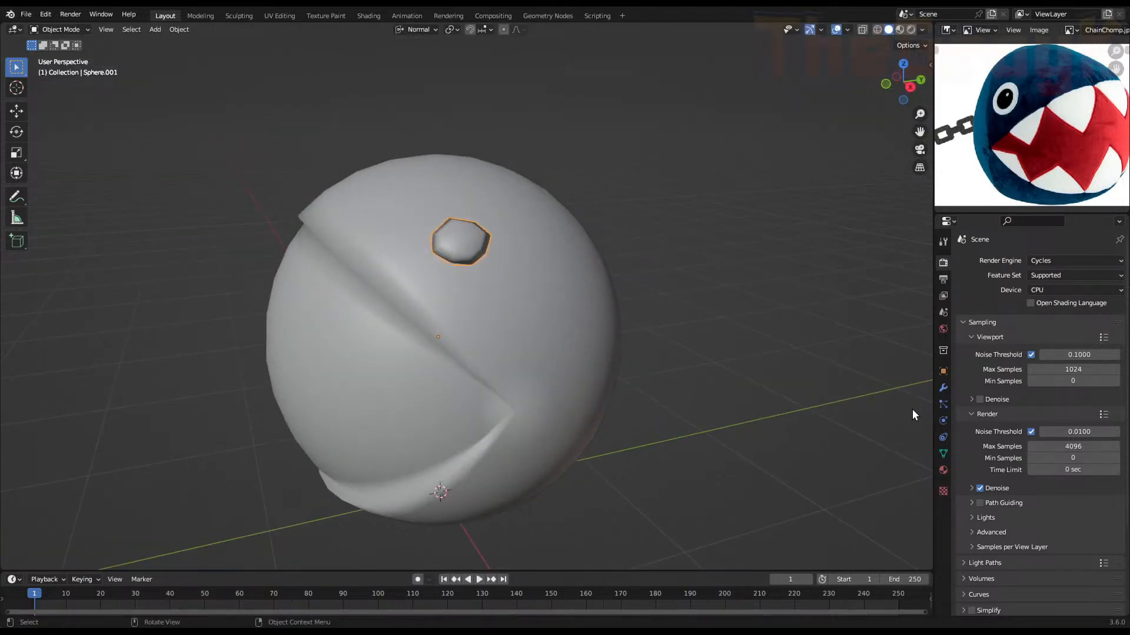
click(943, 388)
click(1015, 262)
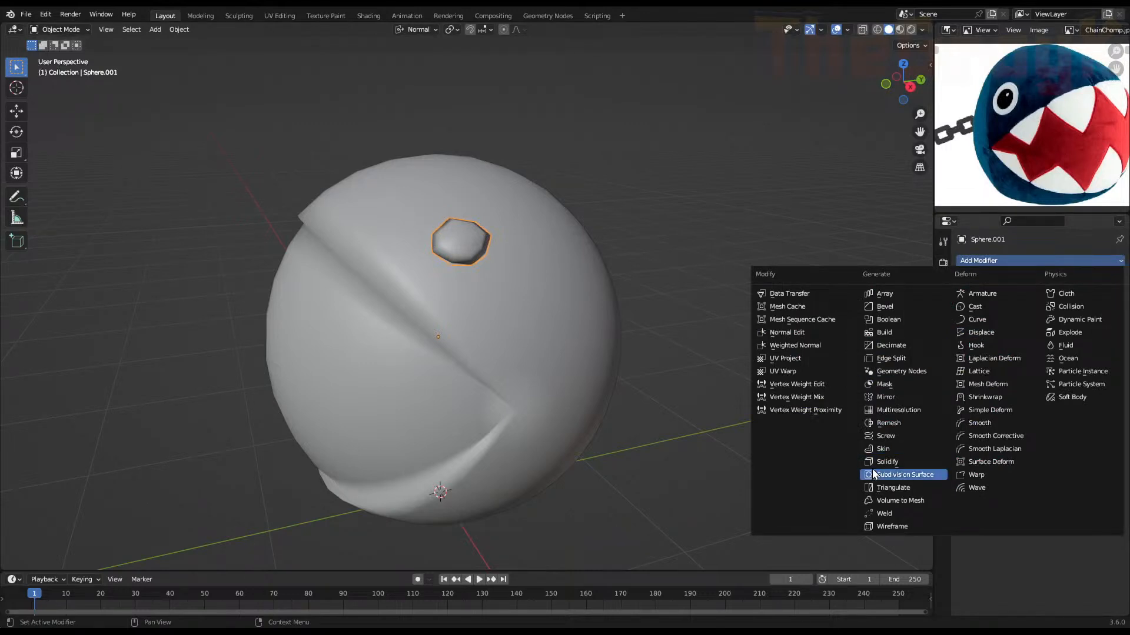
click(894, 397)
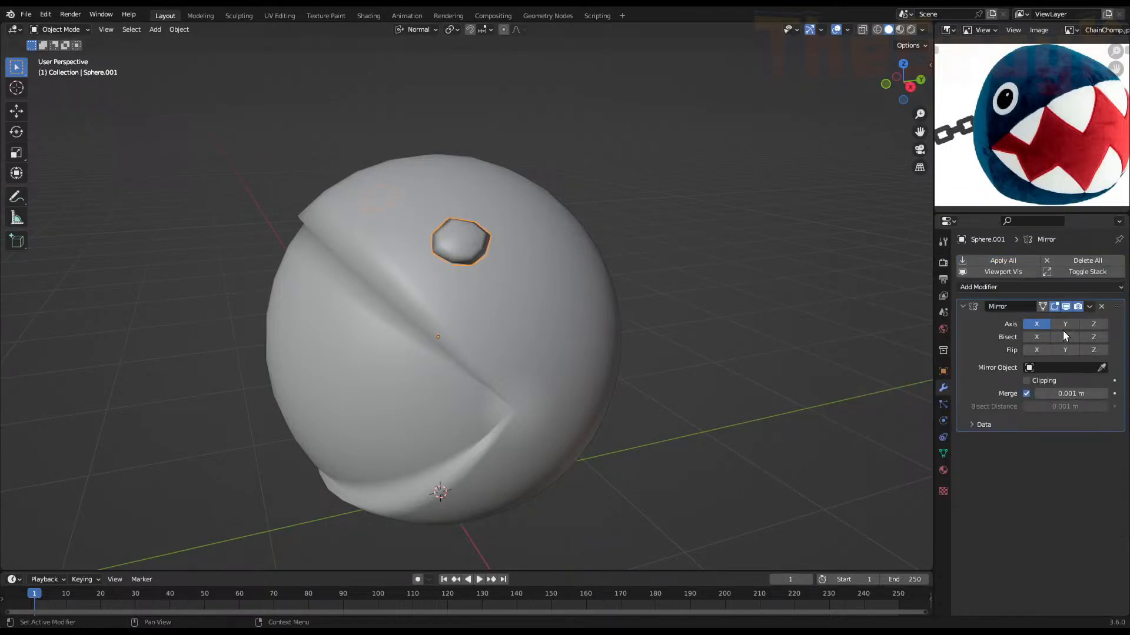
Enter Edit Mode on the eye piece and scale its whole mesh up to about 1.448
middle_drag(525, 314, 479, 319)
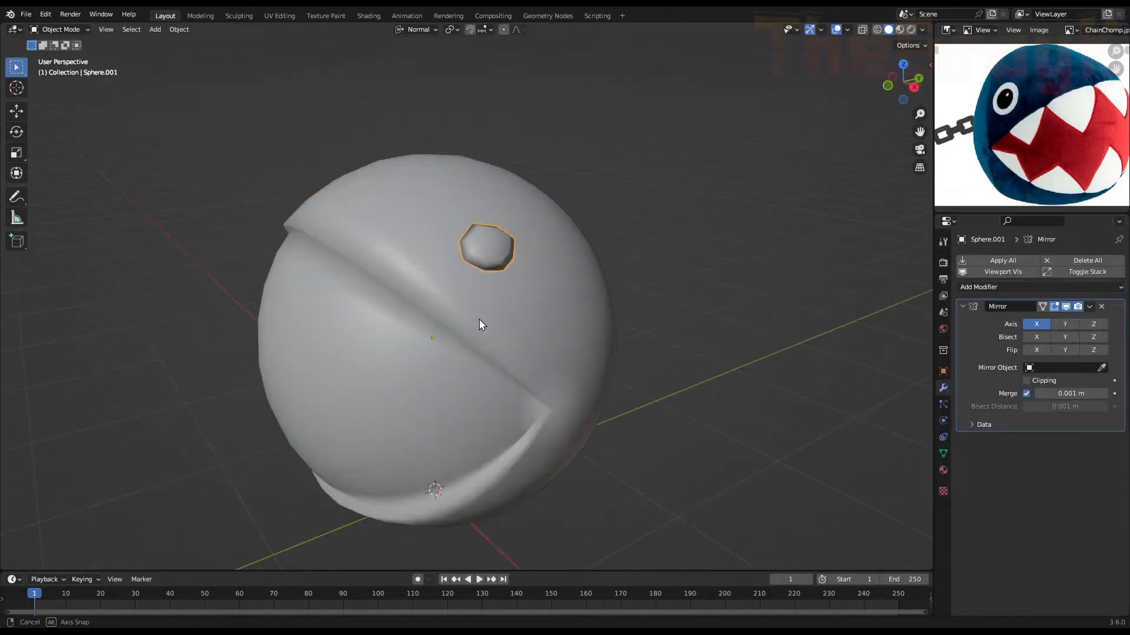
scroll(507, 295, up, 5)
key(Tab)
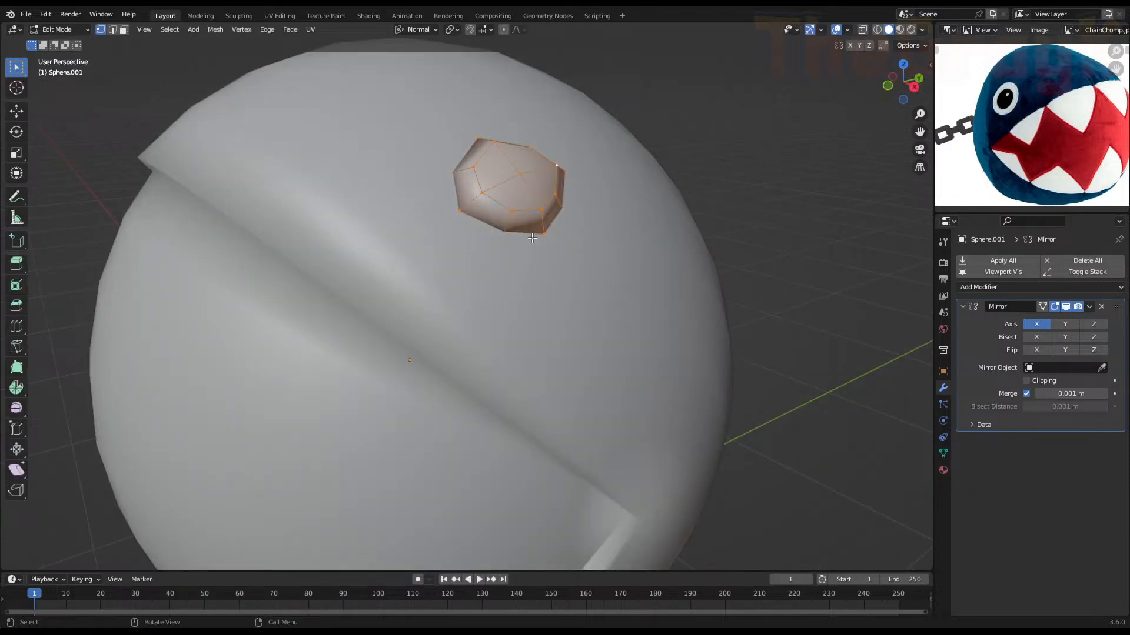
key(s)
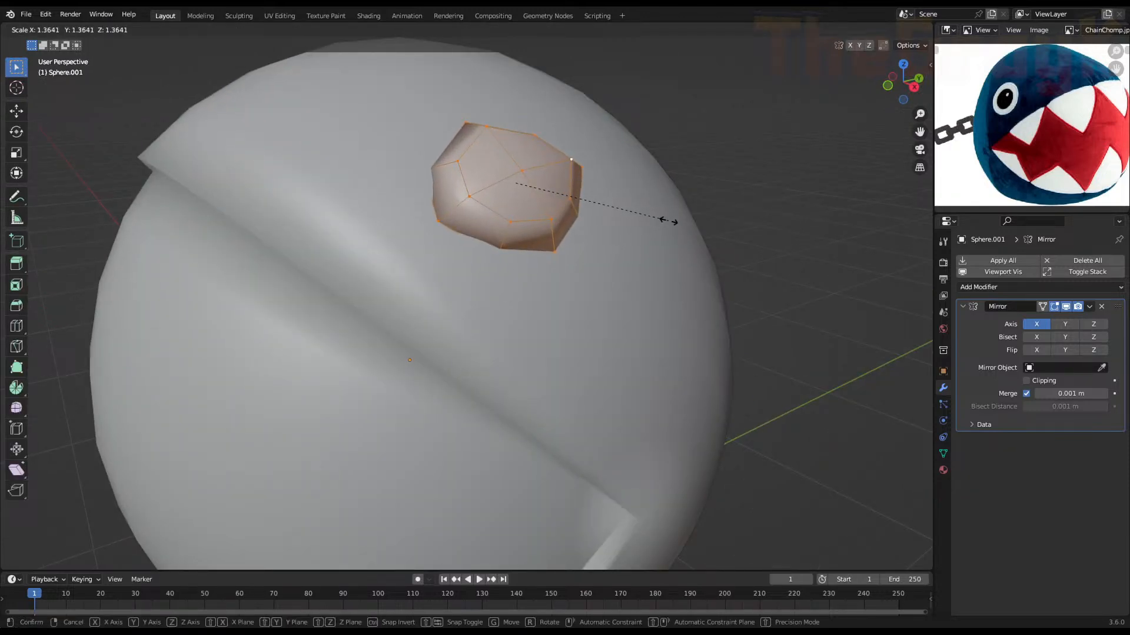
click(674, 225)
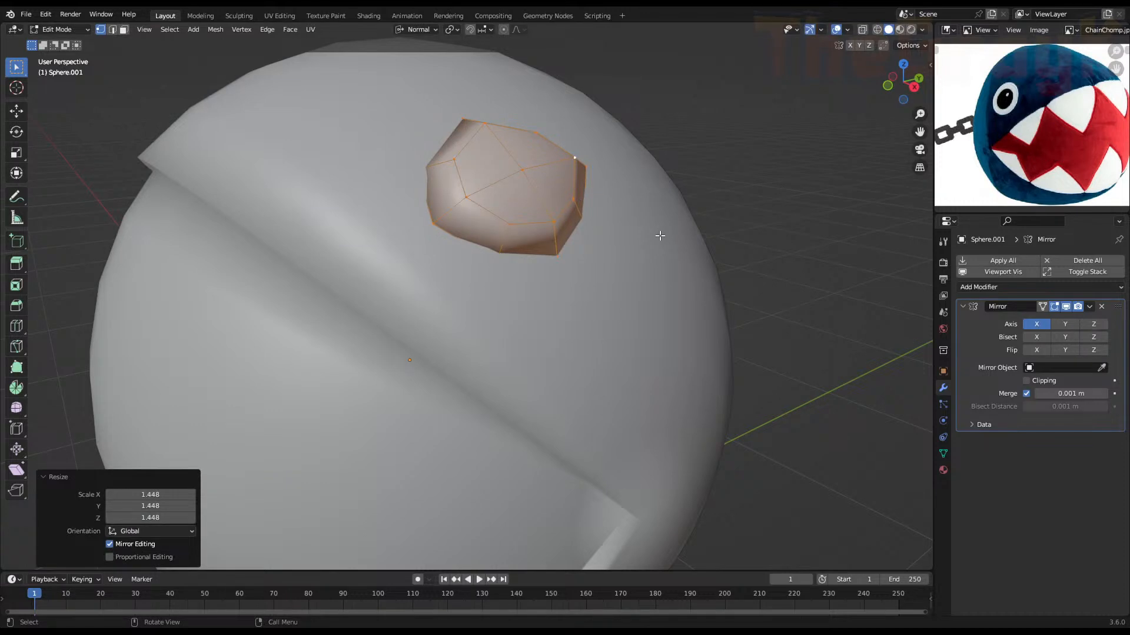
middle_drag(533, 247, 542, 277)
scroll(597, 246, down, 4)
scroll(542, 276, up, 3)
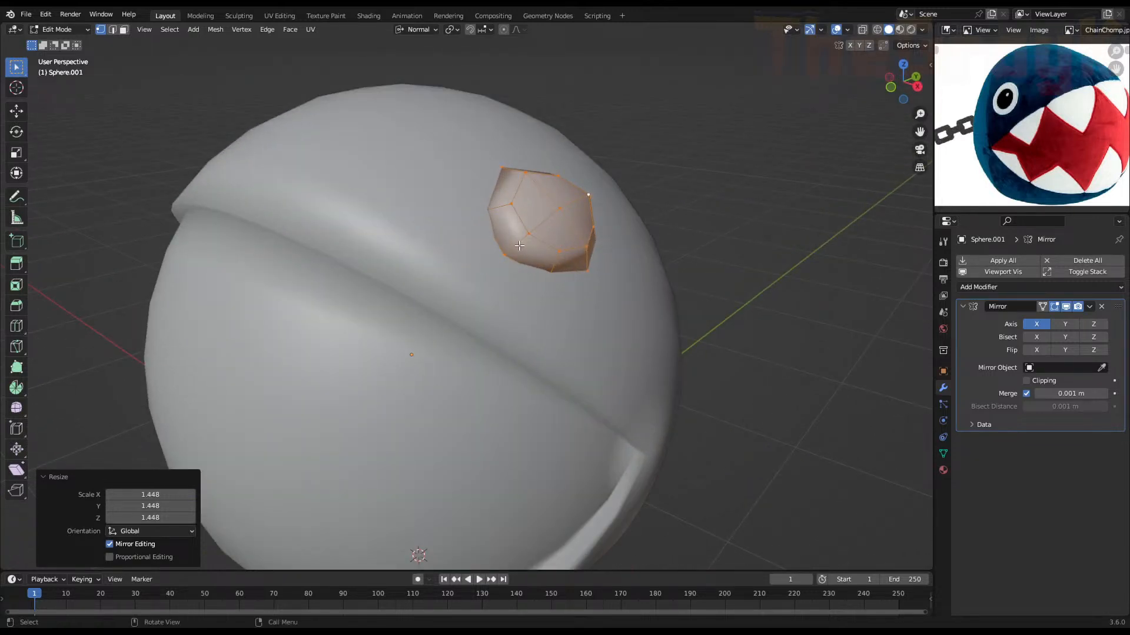
In wireframe shading, select the full outer rim loop at the eye piece's base and extrude it in place
key(alt+a)
mouse_move(524, 262)
middle_down()
mouse_move(608, 220)
mouse_move(467, 264)
middle_up()
key(z)
click(475, 250)
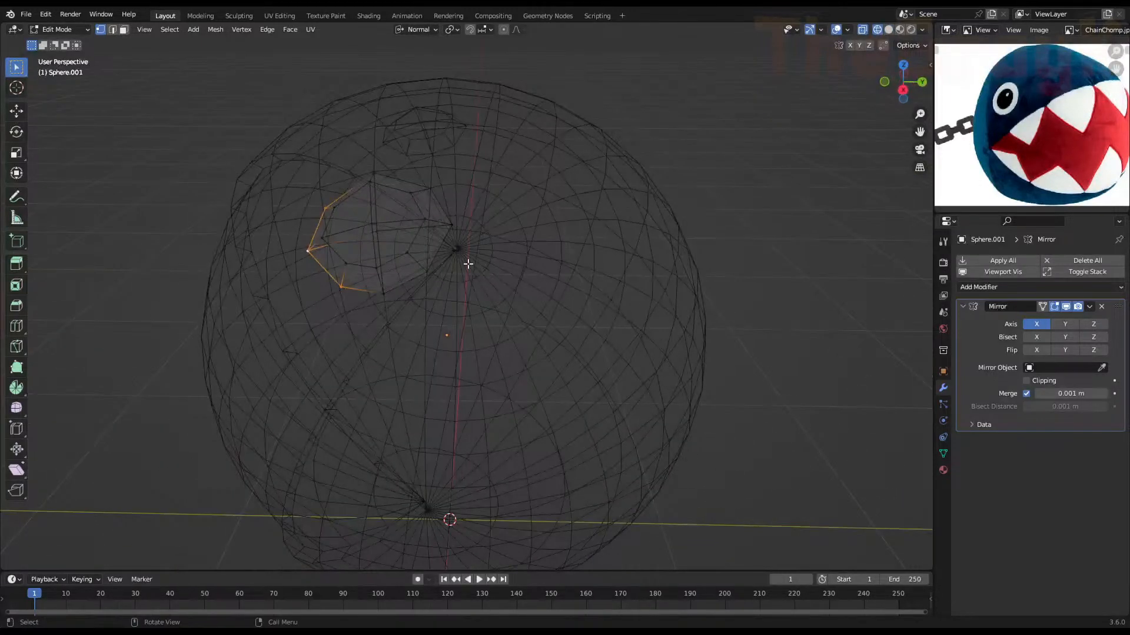
alt+shift+click(450, 227)
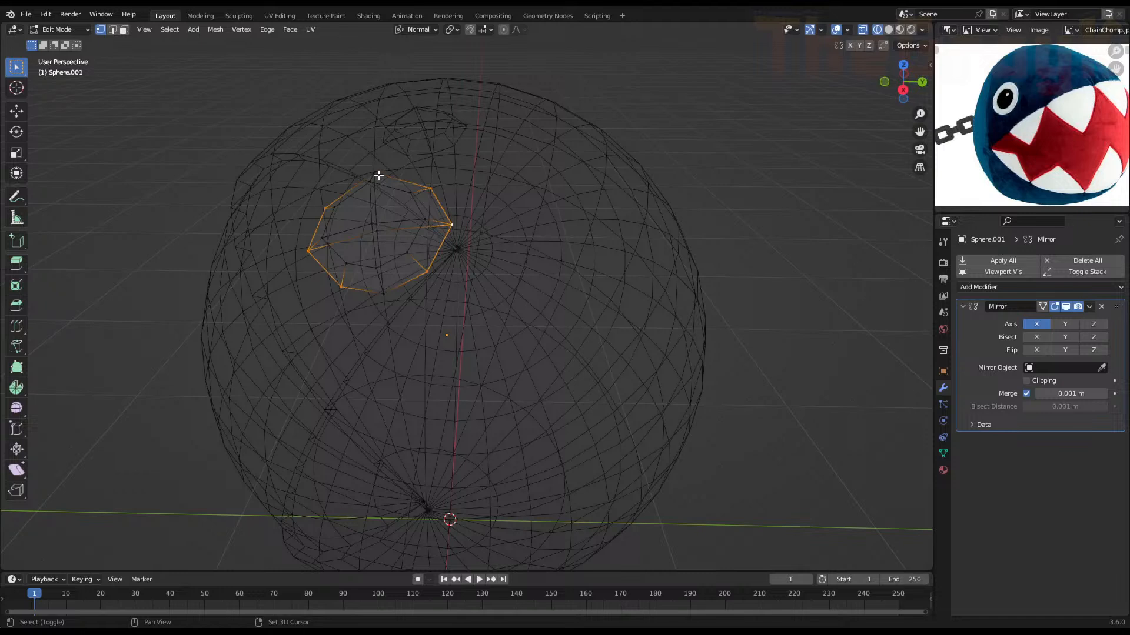
middle_drag(383, 285, 480, 285)
key(e)
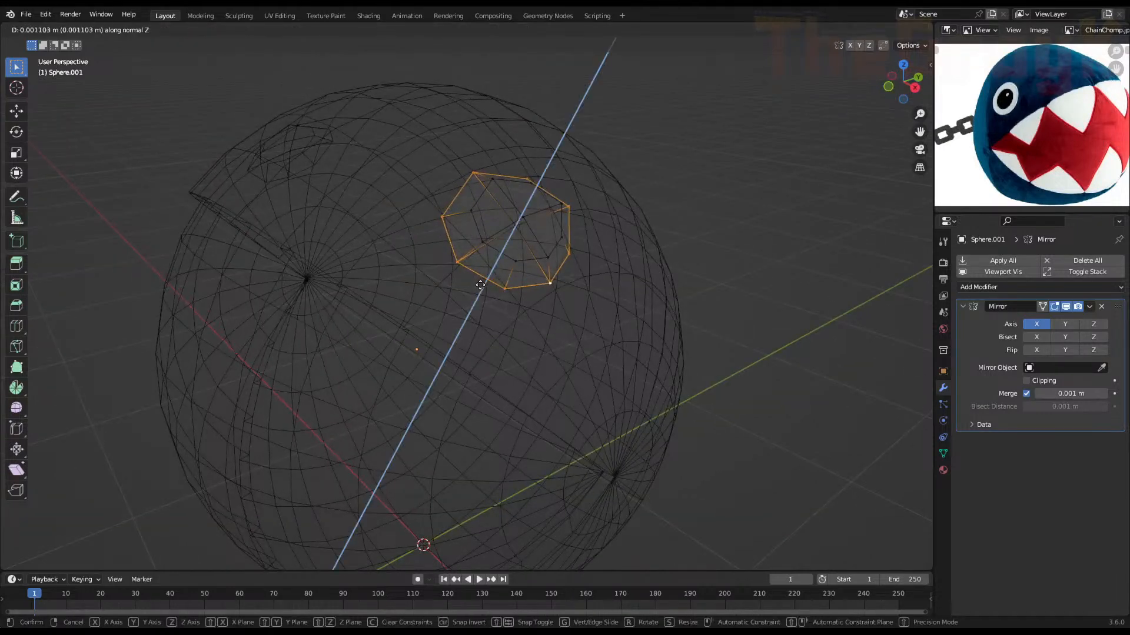
right_click(477, 286)
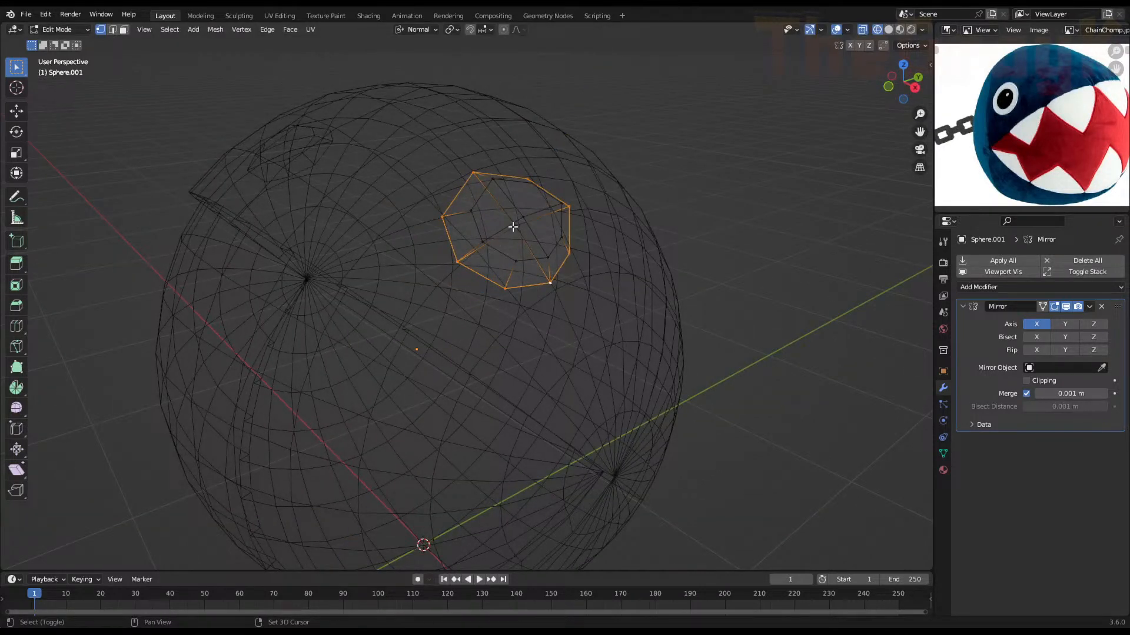
Fill the eye's base rim with a face, move it about 0.03 m along its normal Z axis, and restore solid shading
key(f)
key(g)
key(z)
click(557, 229)
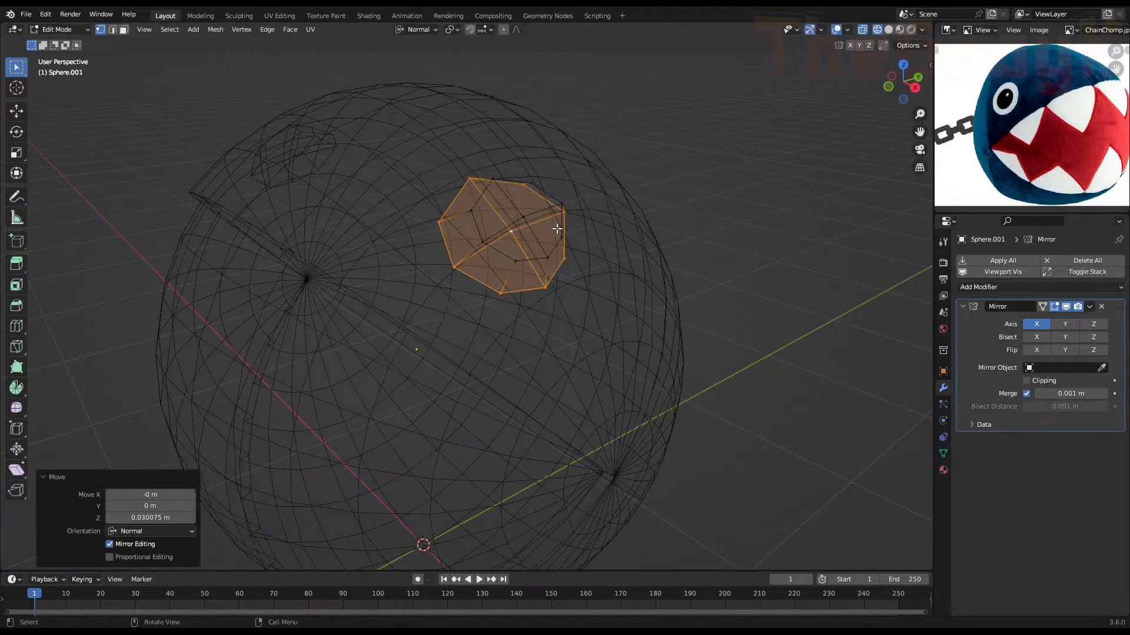
key(z)
click(566, 234)
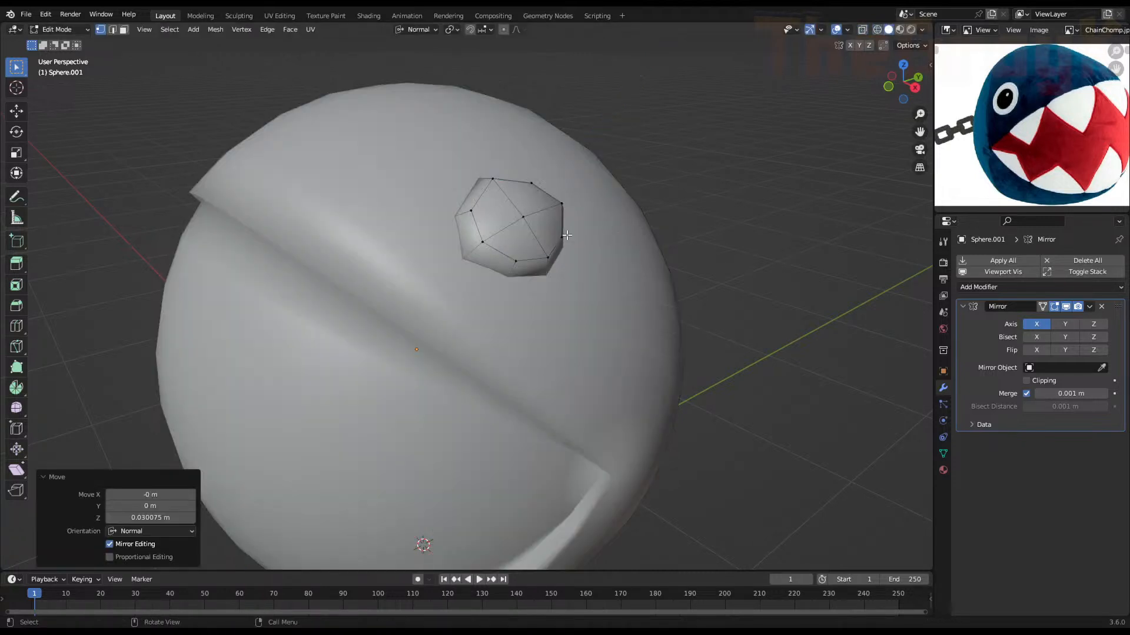
Select the front faces of the eye piece, extrude them in place and scale them to about 0.619
key(3)
click(521, 218)
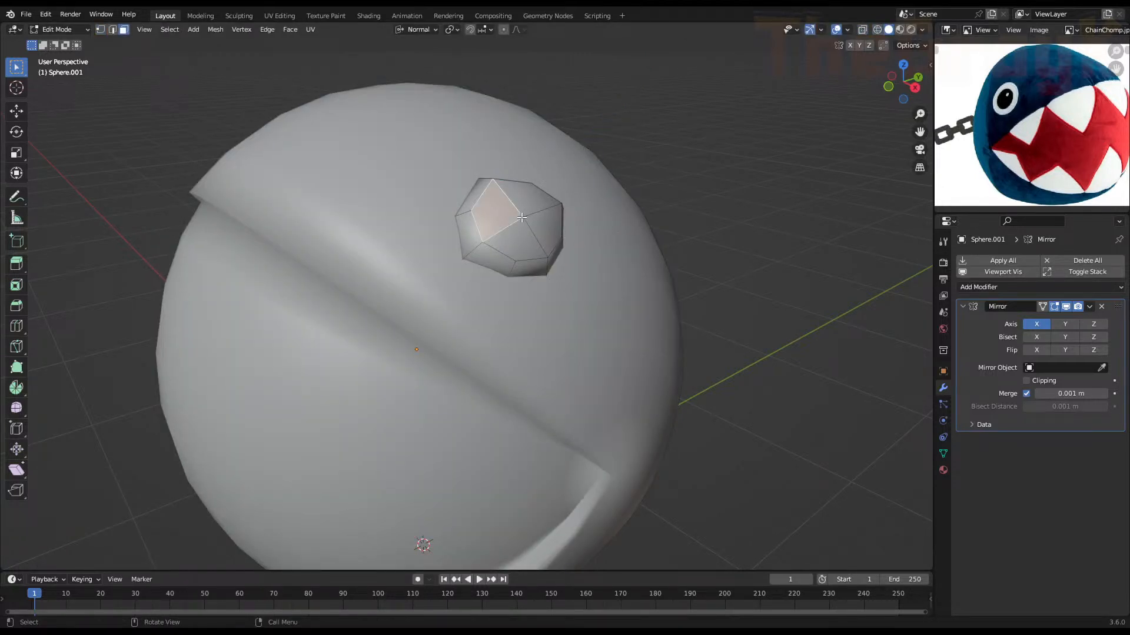
key(ctrl+l)
mouse_move(521, 218)
middle_down()
mouse_move(514, 255)
mouse_move(519, 240)
middle_up()
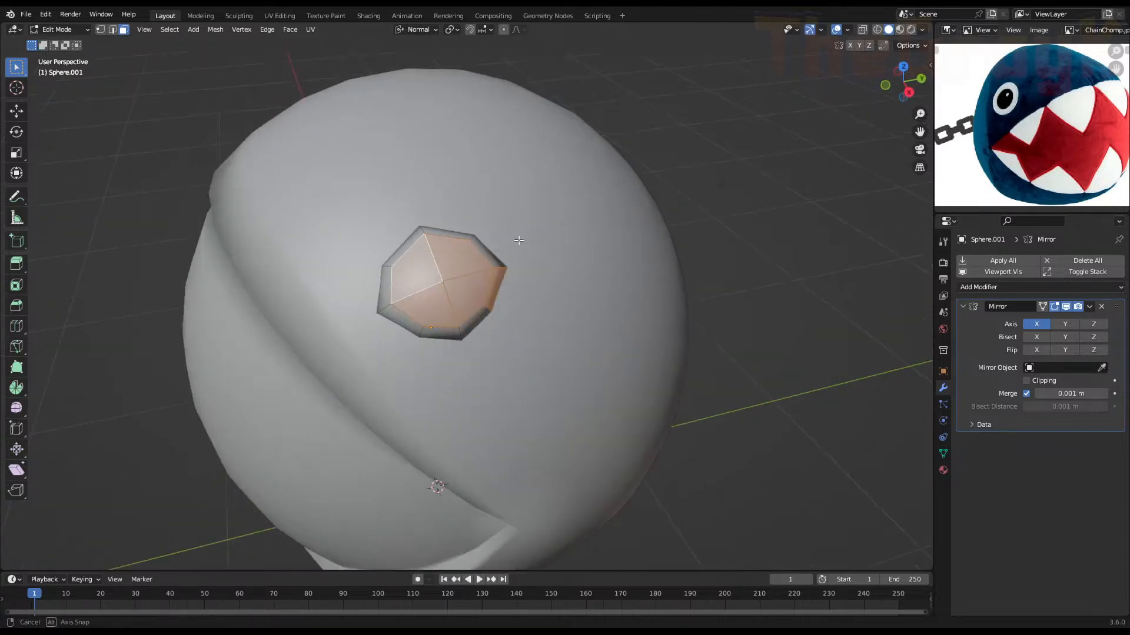
key(c)
middle_click(527, 290)
right_click(527, 288)
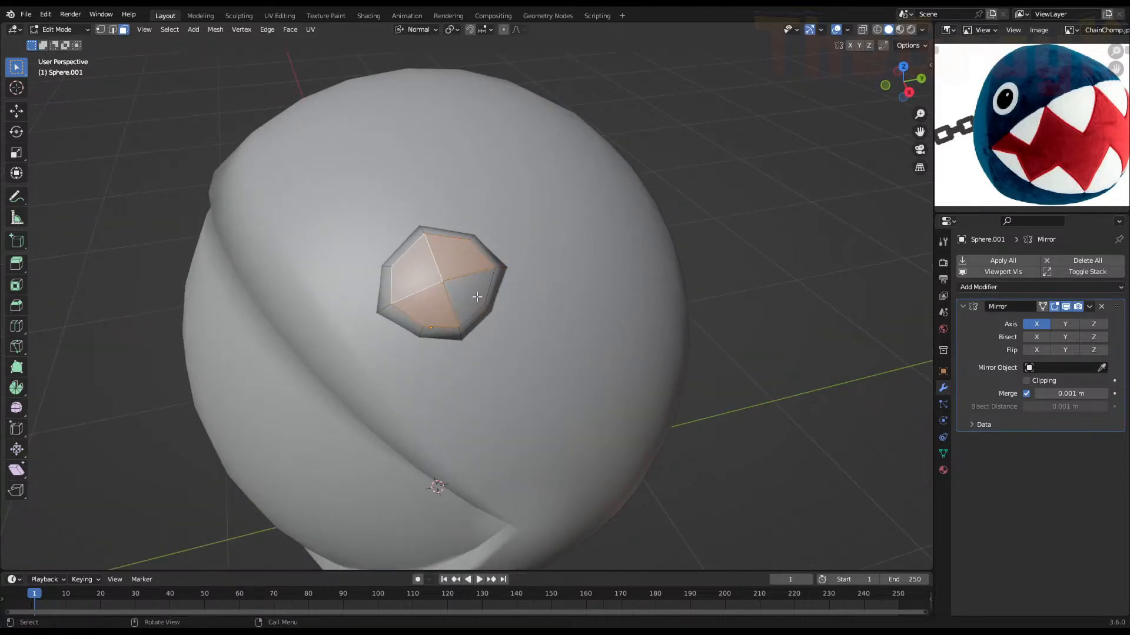
key(e)
right_click(606, 250)
key(s)
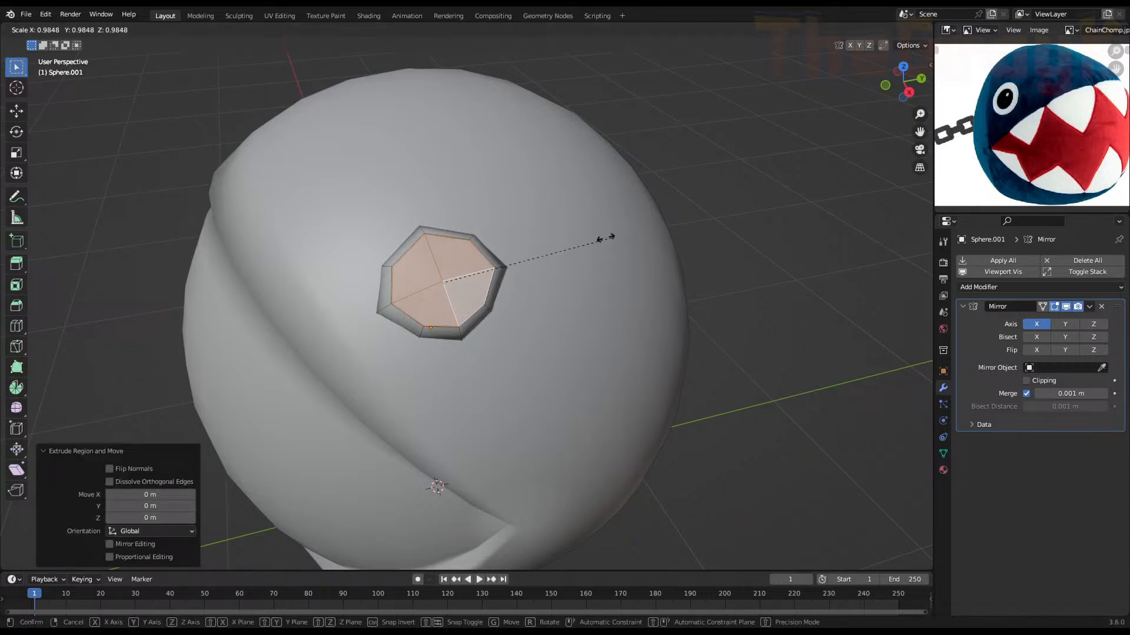
click(553, 268)
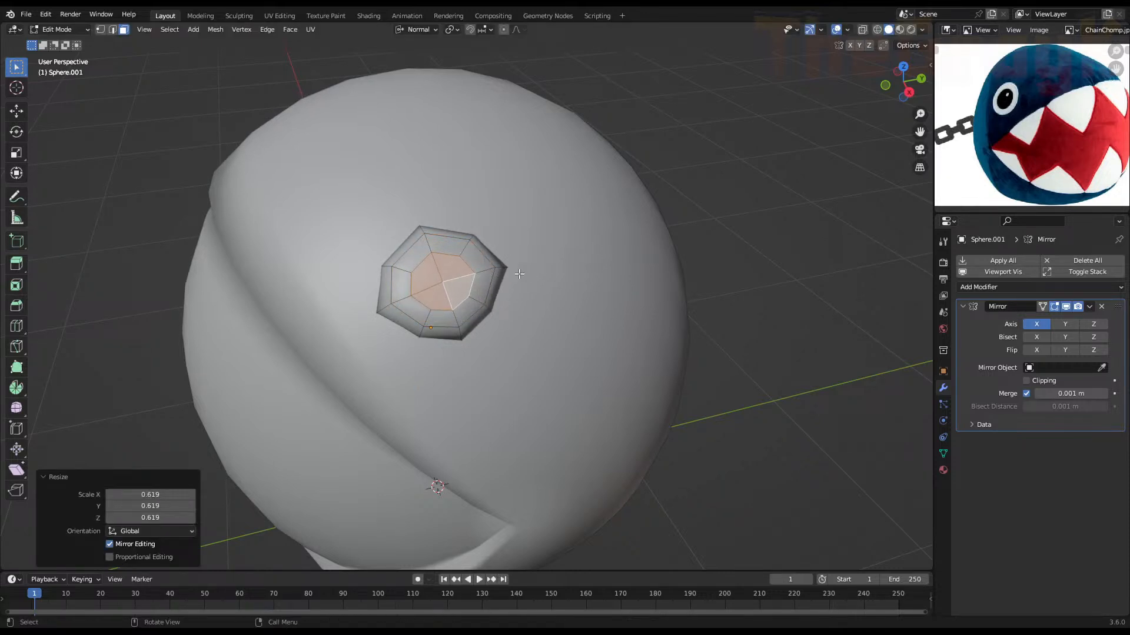
Move the inset front faces about 0.018 m outward along their normal Z axis
middle_drag(519, 275, 531, 254)
key(KP_Decimal)
scroll(547, 237, down, 5)
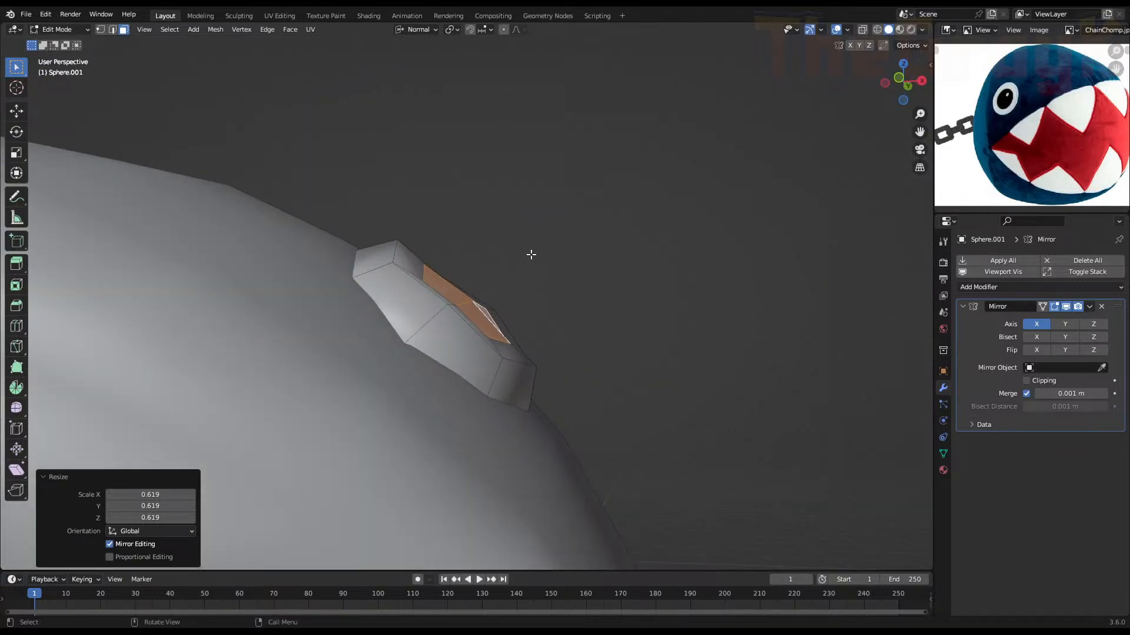
key(e)
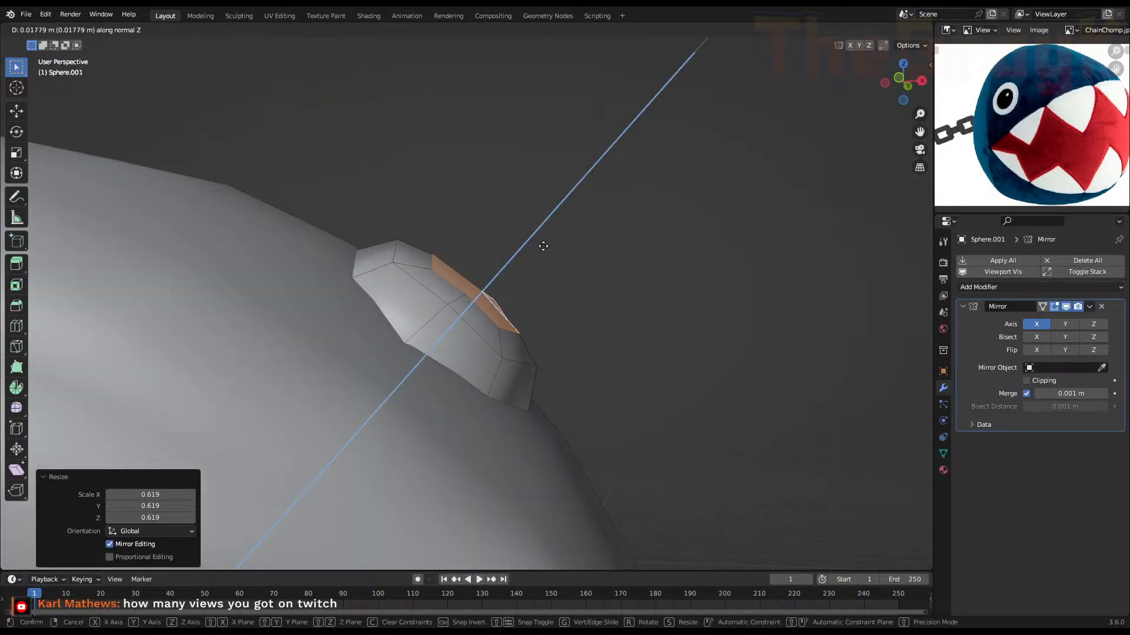
click(543, 245)
Extrude the inset faces about 0.037 m outward as the pupil and scale them to about 0.678
key(e)
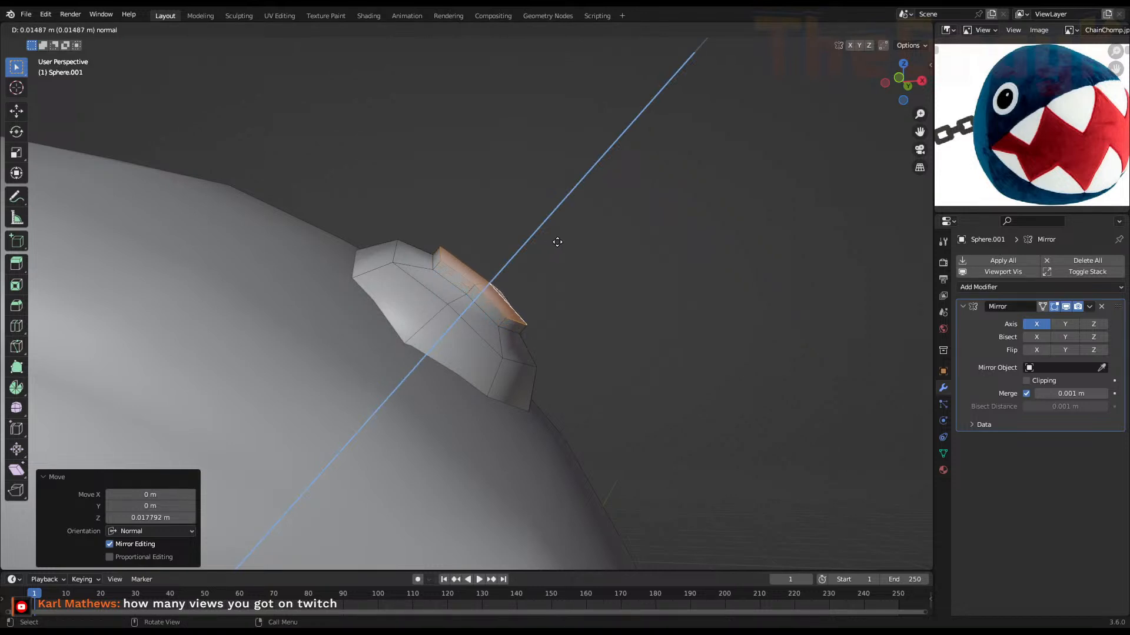
click(575, 237)
key(s)
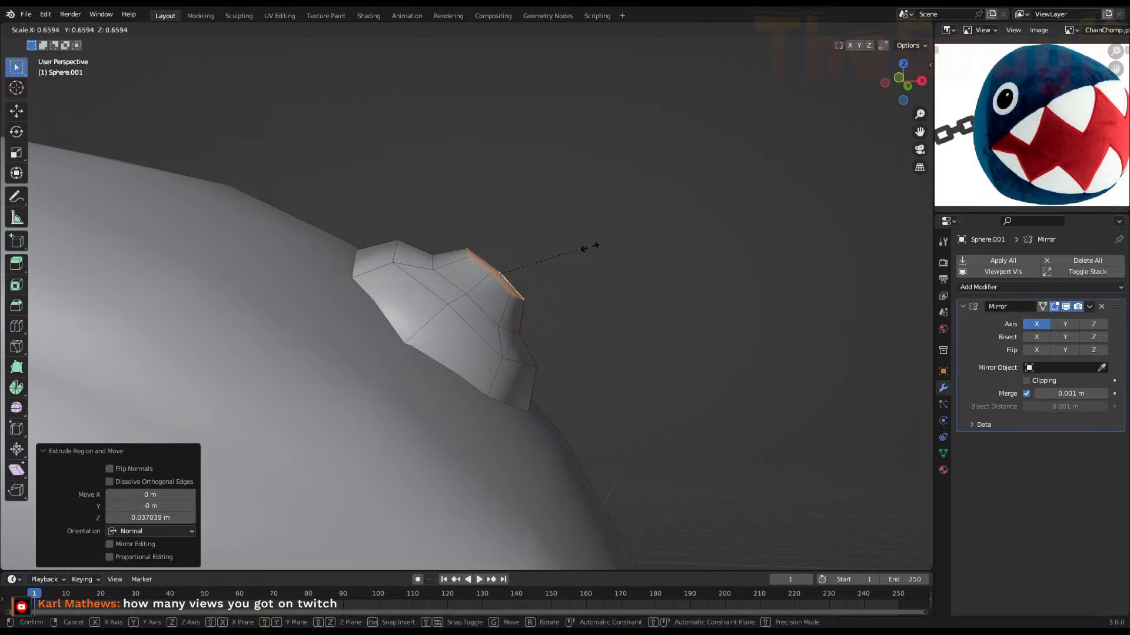
click(589, 247)
Move the pupil's front faces about 0.015 m back inward along their normal Z axis
middle_drag(590, 245, 580, 275)
key(e)
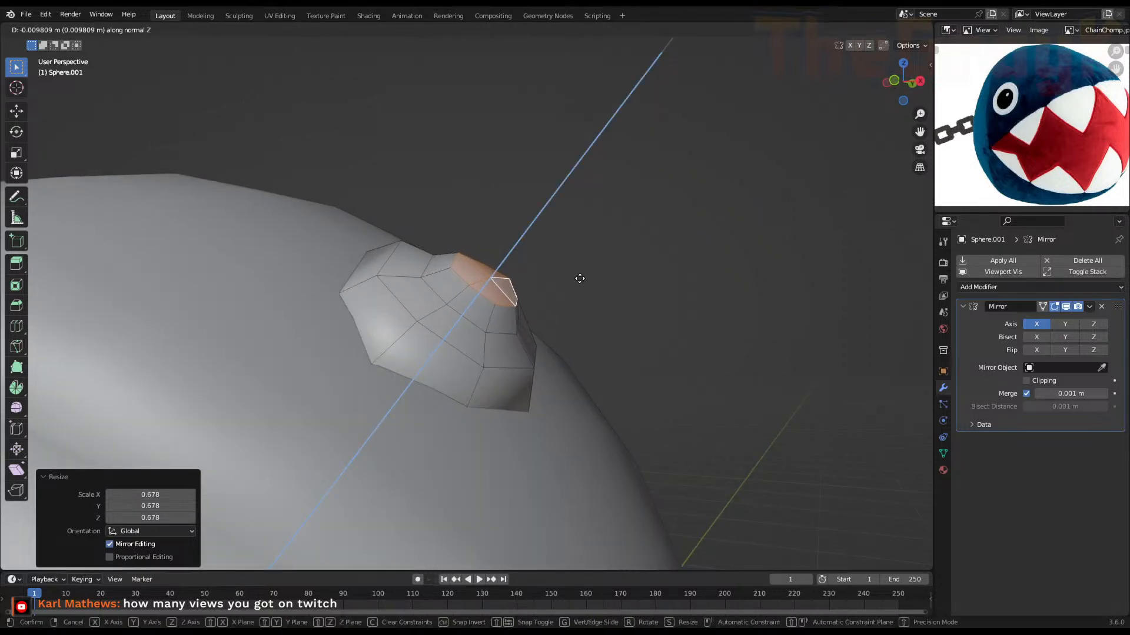
click(580, 281)
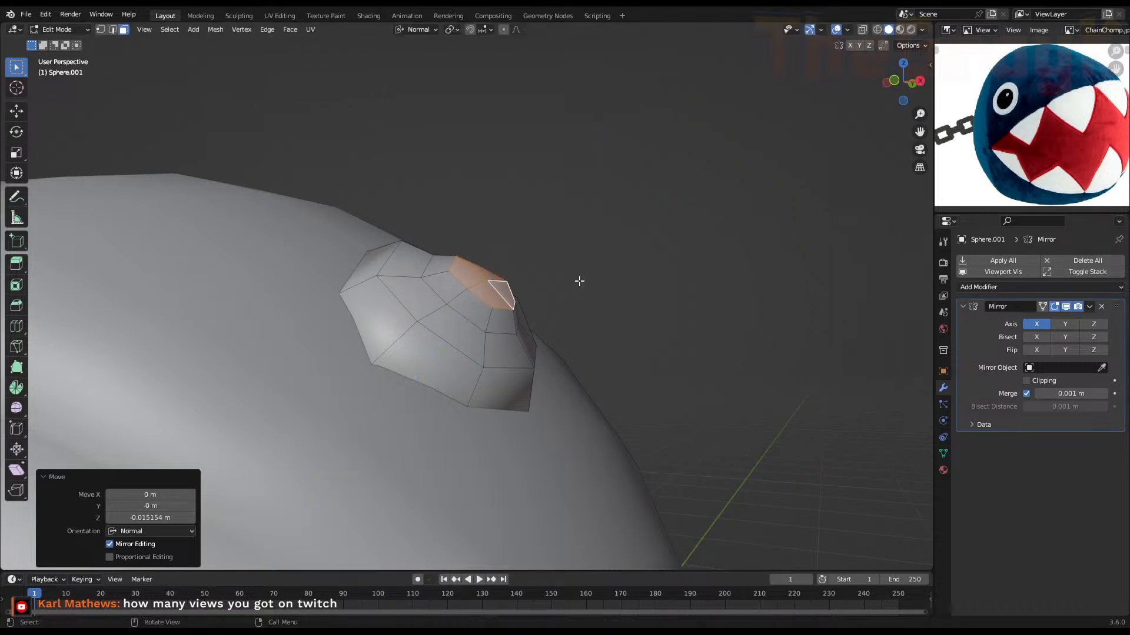
Add two loop cuts hugging the crease around the pupil's base, slid to factors of about -0.721 and 0.866
key(ctrl+r)
click(430, 312)
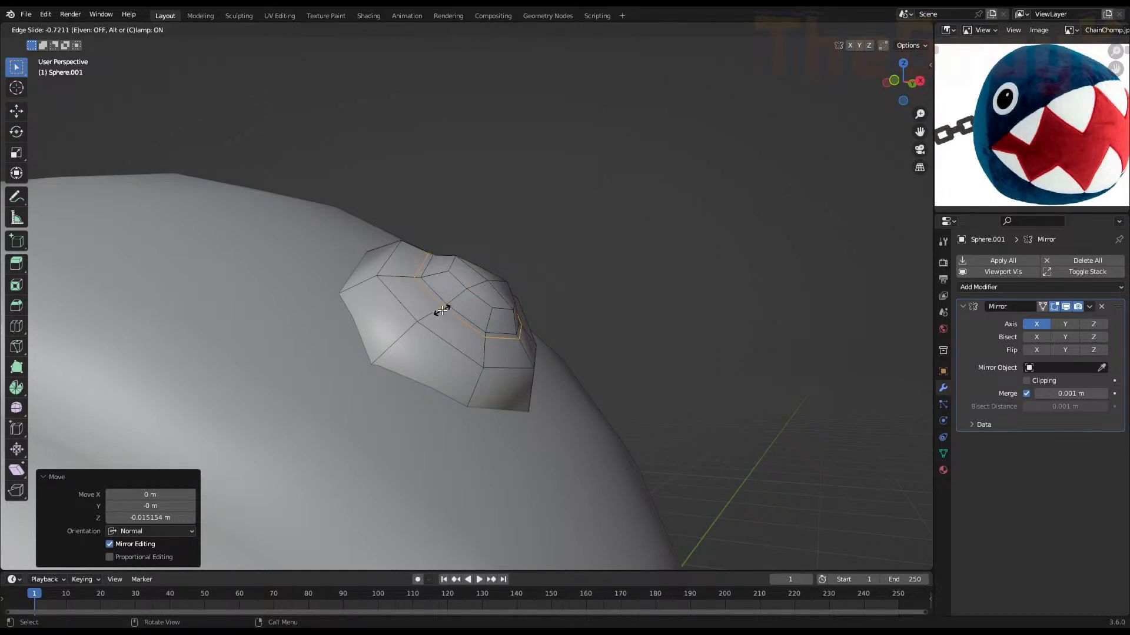
click(441, 310)
key(ctrl+r)
click(446, 304)
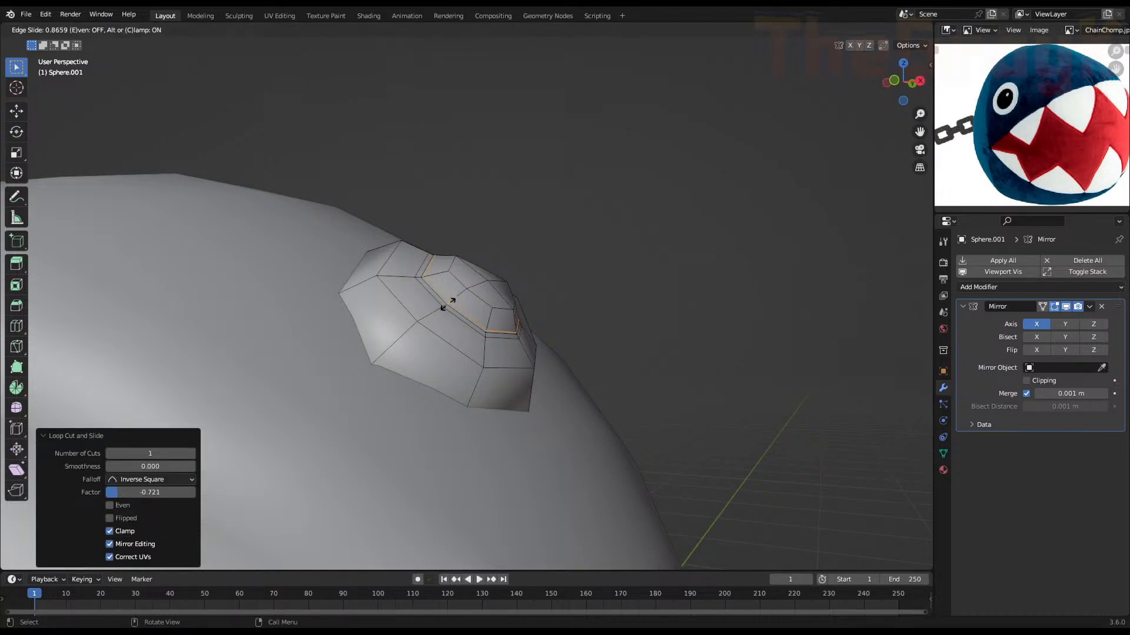
click(447, 303)
Return to Object Mode and add a level 2 Subdivision modifier to the eyes
key(Tab)
scroll(449, 302, down, 5)
middle_drag(472, 309, 545, 333)
key(ctrl+2)
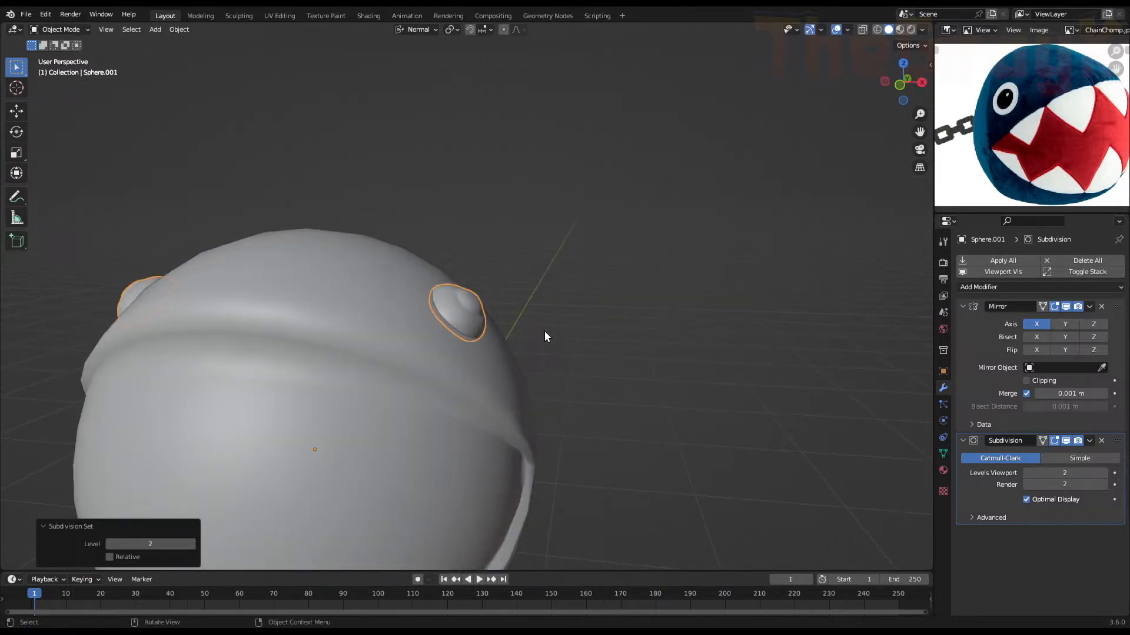
scroll(530, 335, down, 4)
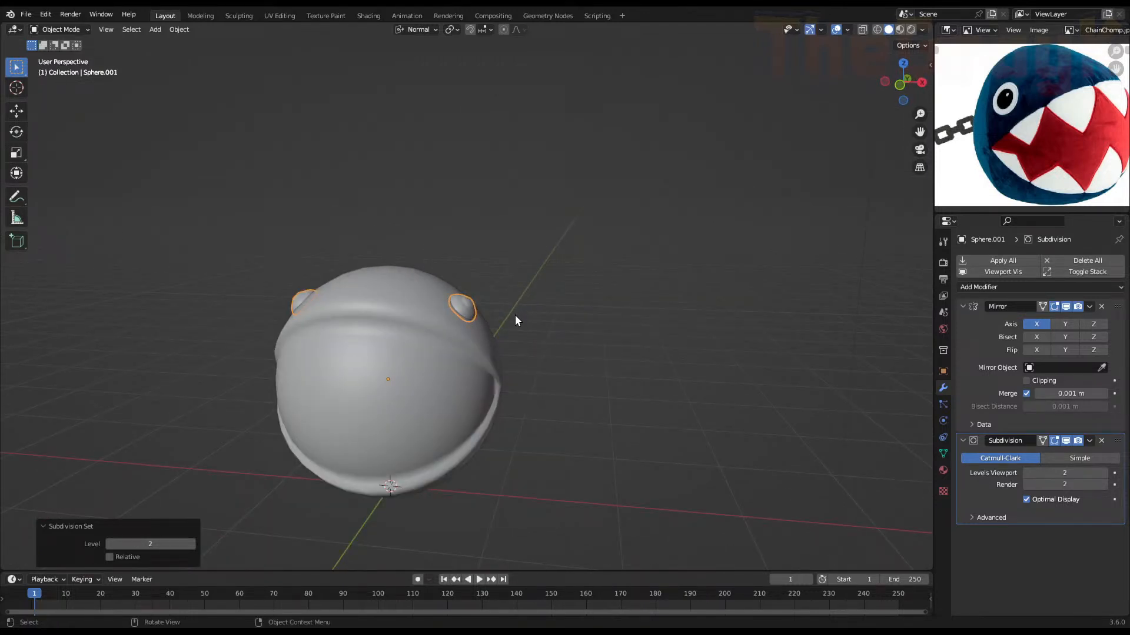
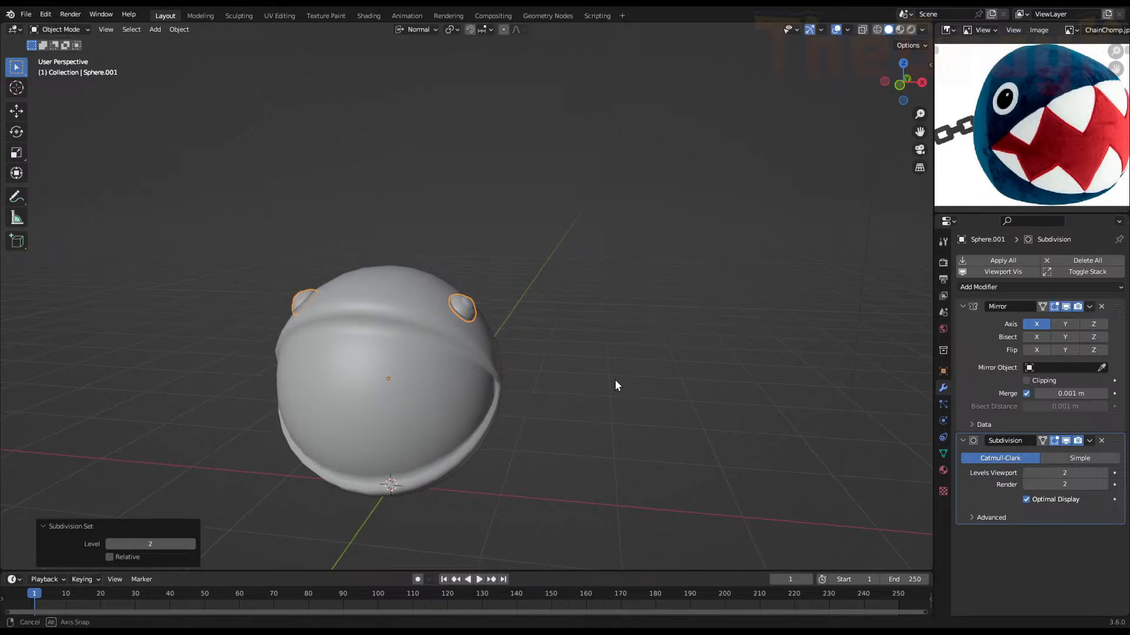
Delete the cap closing the back of the eye mesh in Edit Mode and return to Object Mode
middle_drag(615, 380, 704, 311)
scroll(521, 358, up, 6)
key(Tab)
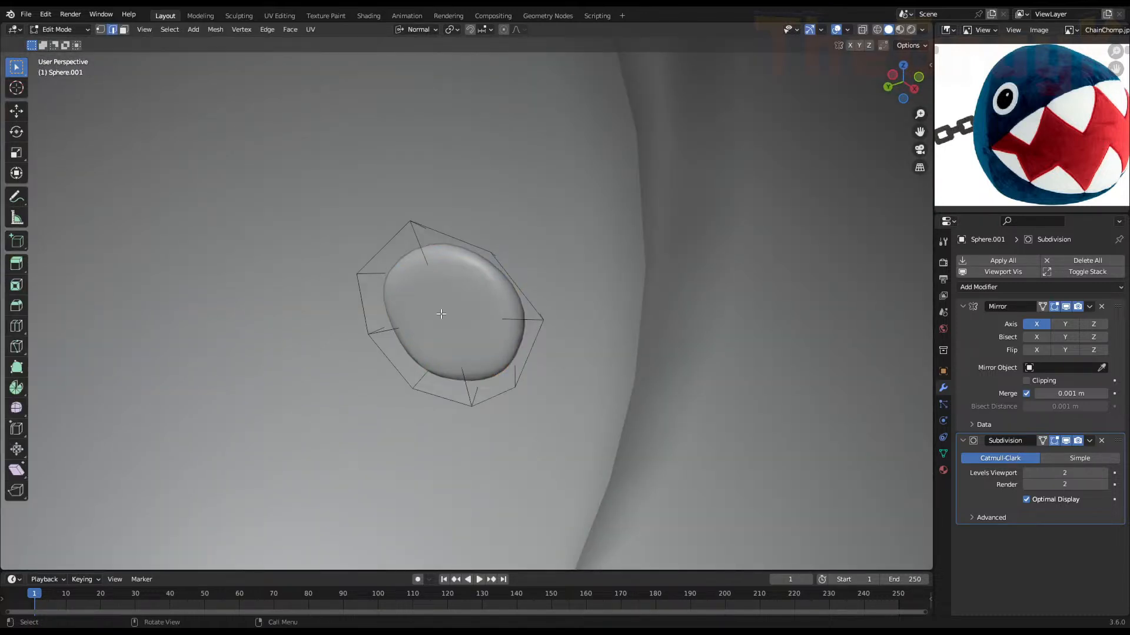
scroll(441, 314, up, 2)
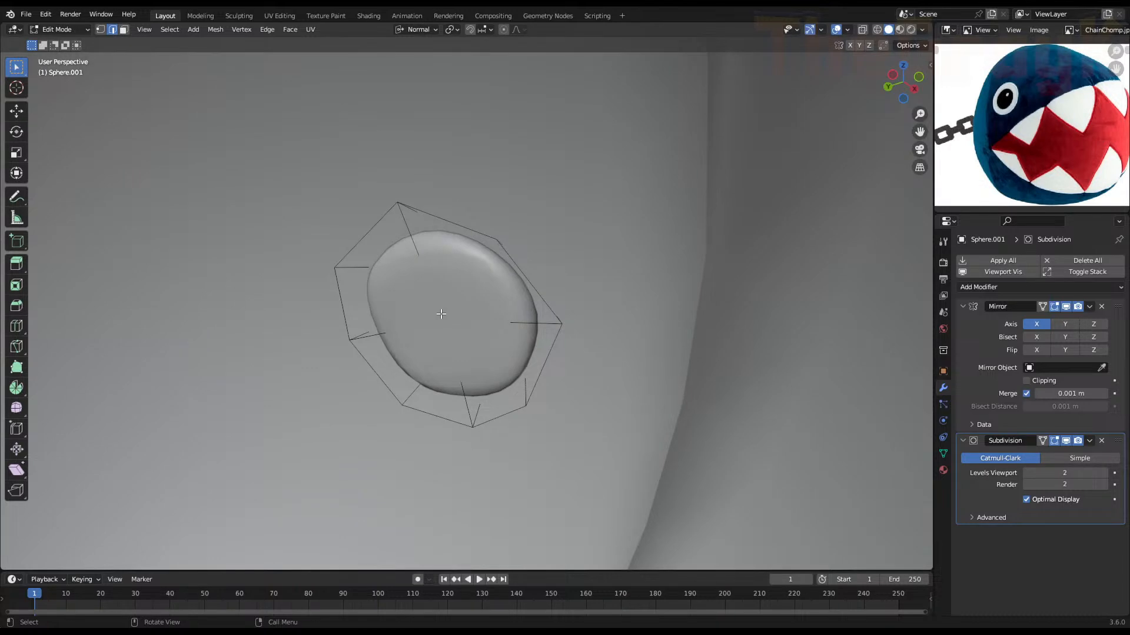
key(1)
key(x)
click(441, 317)
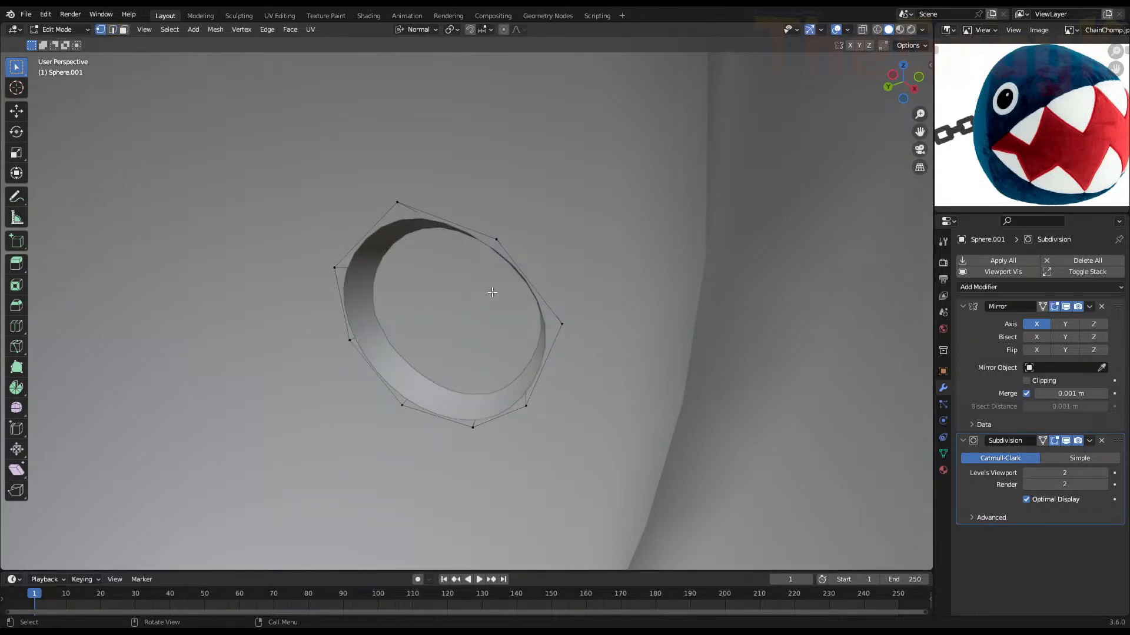
middle_drag(492, 293, 434, 373)
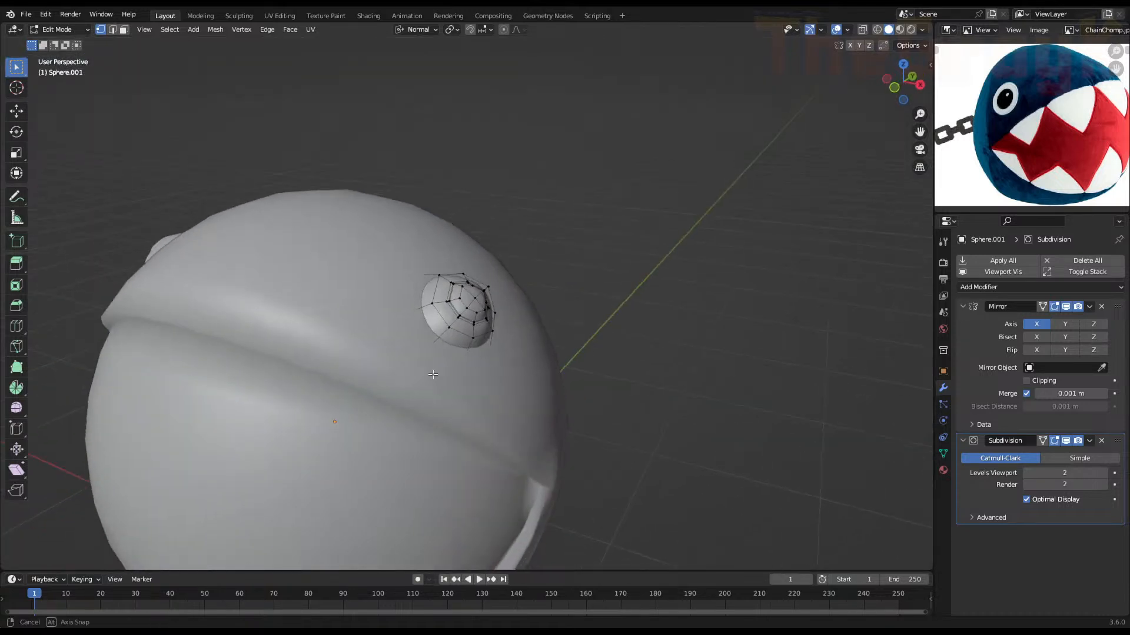
key(Tab)
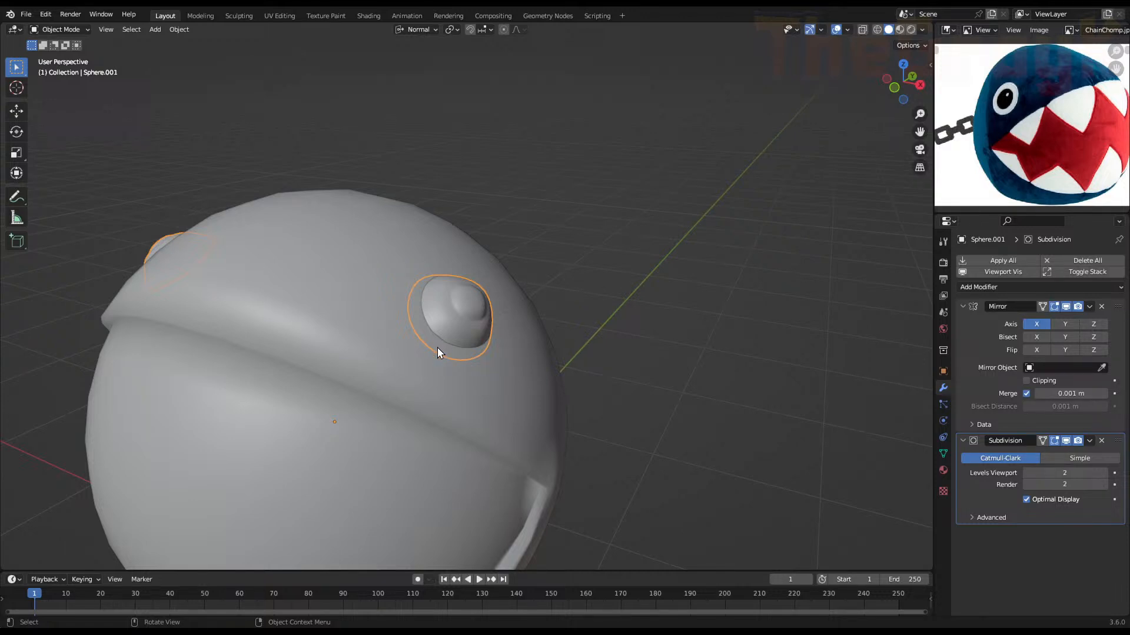
Select the body sphere, enter Edit Mode and add a loop cut just under the upper lip, slid to factor -0.742
scroll(438, 354, down, 2)
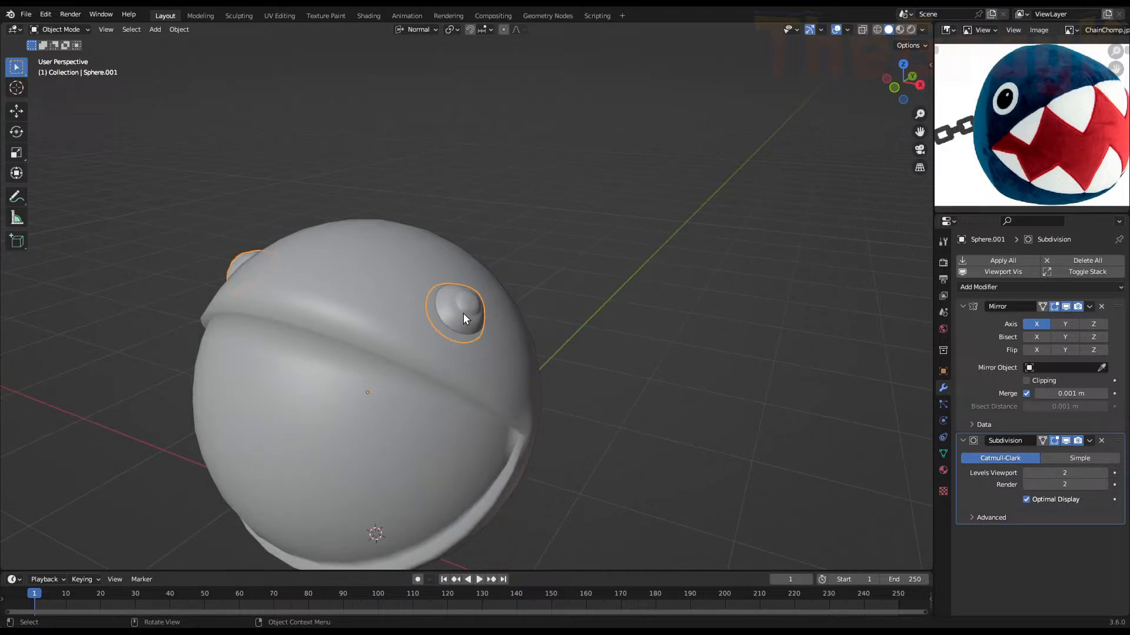
middle_drag(465, 309, 606, 306)
middle_drag(579, 323, 520, 330)
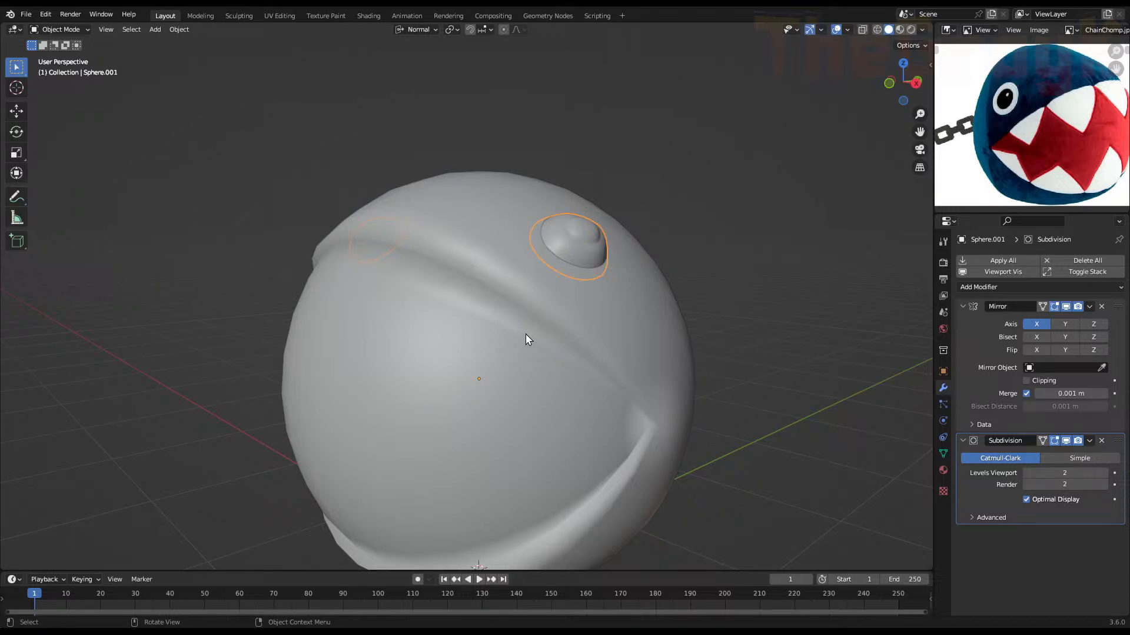
key(Tab)
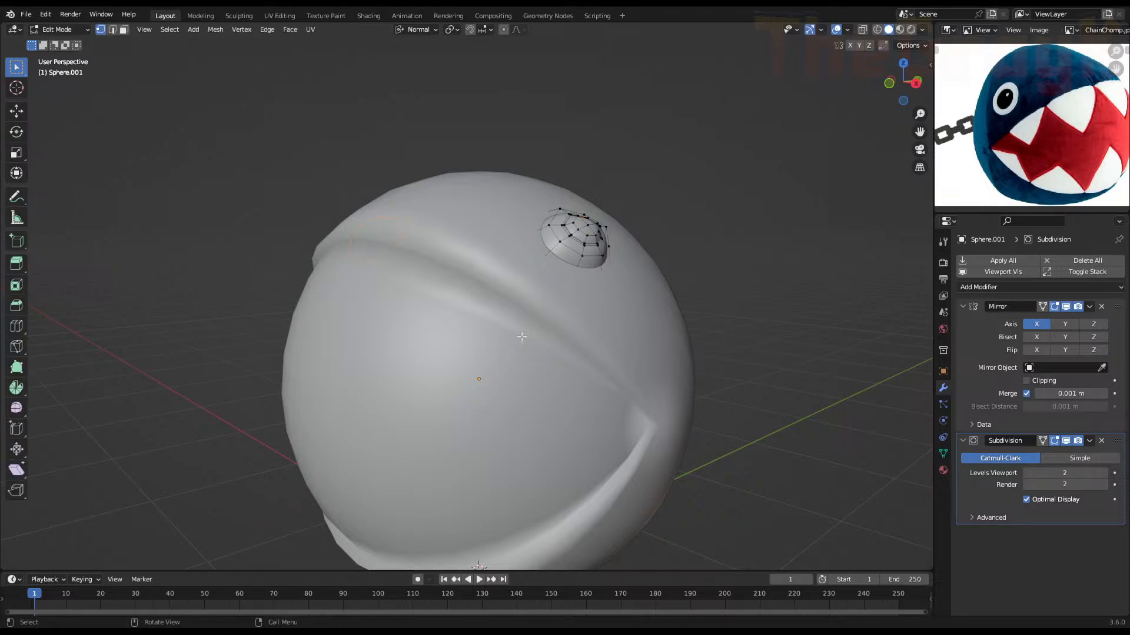
key(Tab)
click(512, 332)
key(Tab)
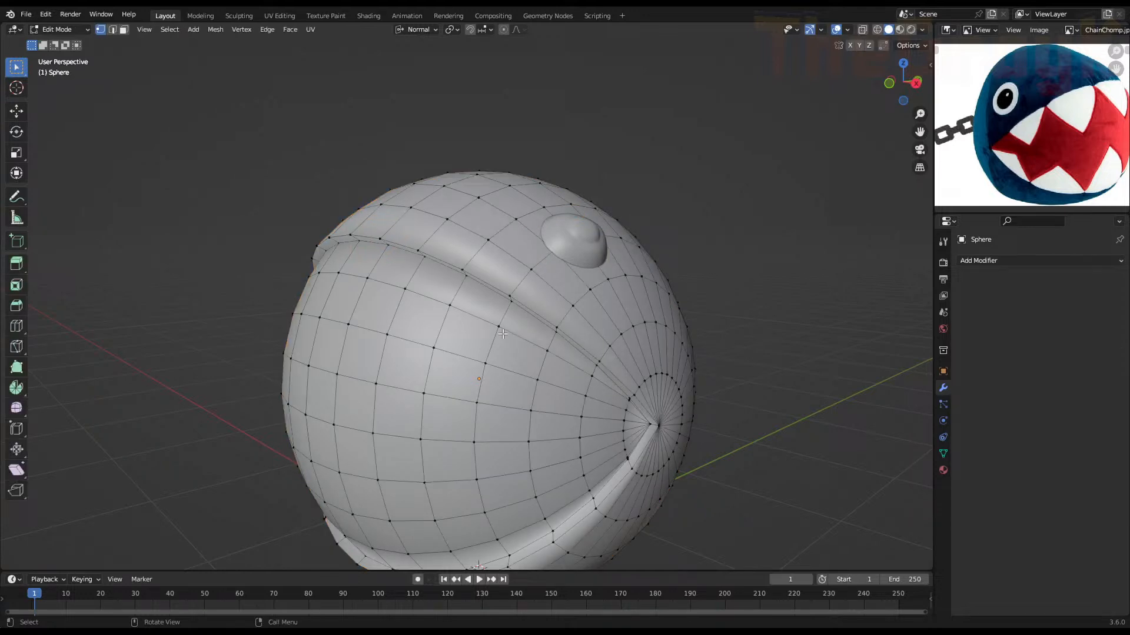
alt+click(507, 323)
key(g)
key(g)
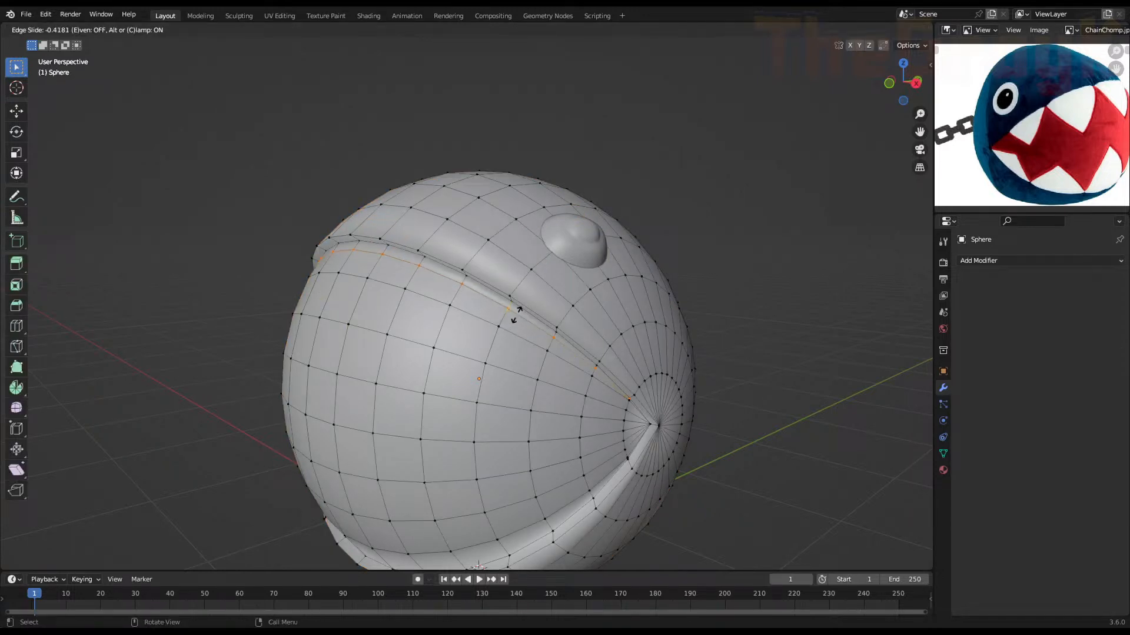
click(521, 312)
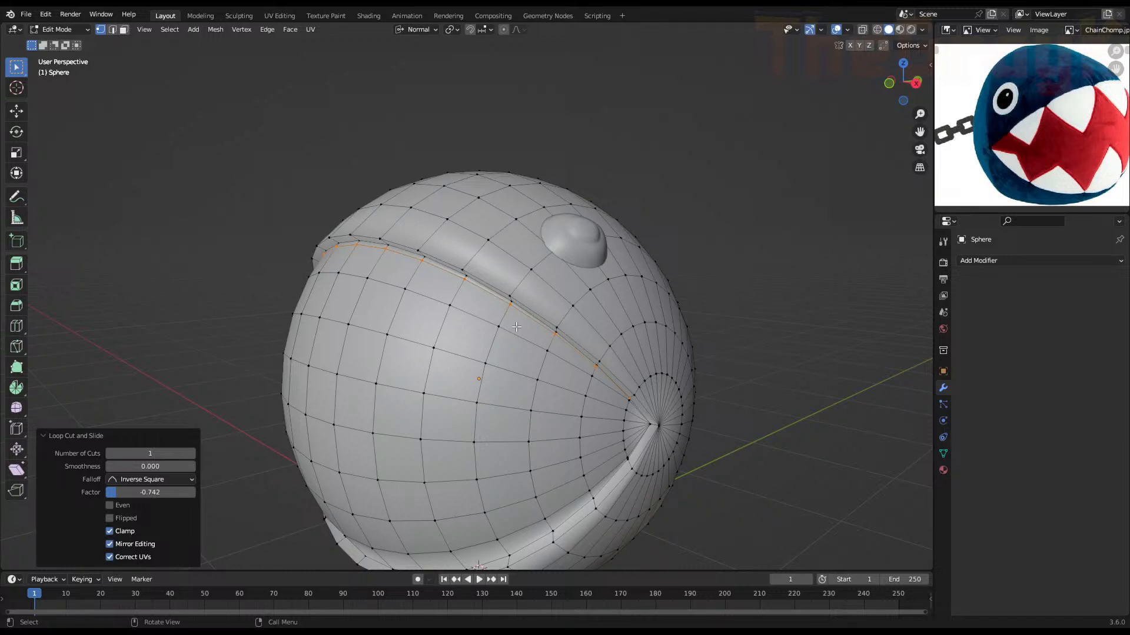
Add a loop cut inside the mouth along the lower lip's edge, slid to factor 0.840
middle_drag(515, 327, 578, 321)
alt+click(581, 357)
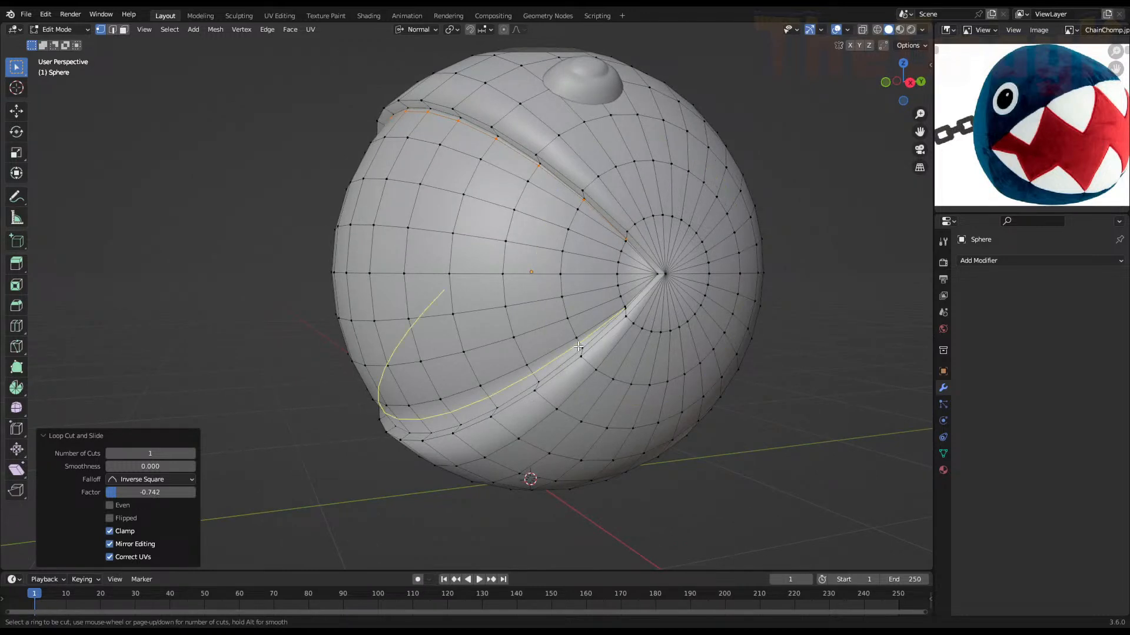
key(g)
key(g)
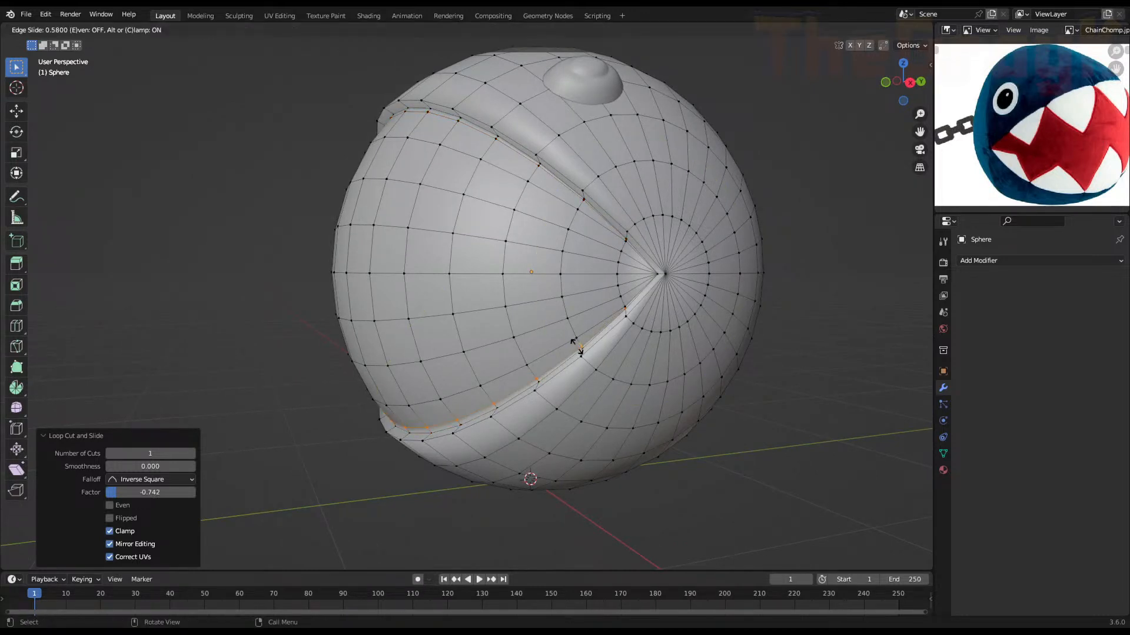
click(577, 349)
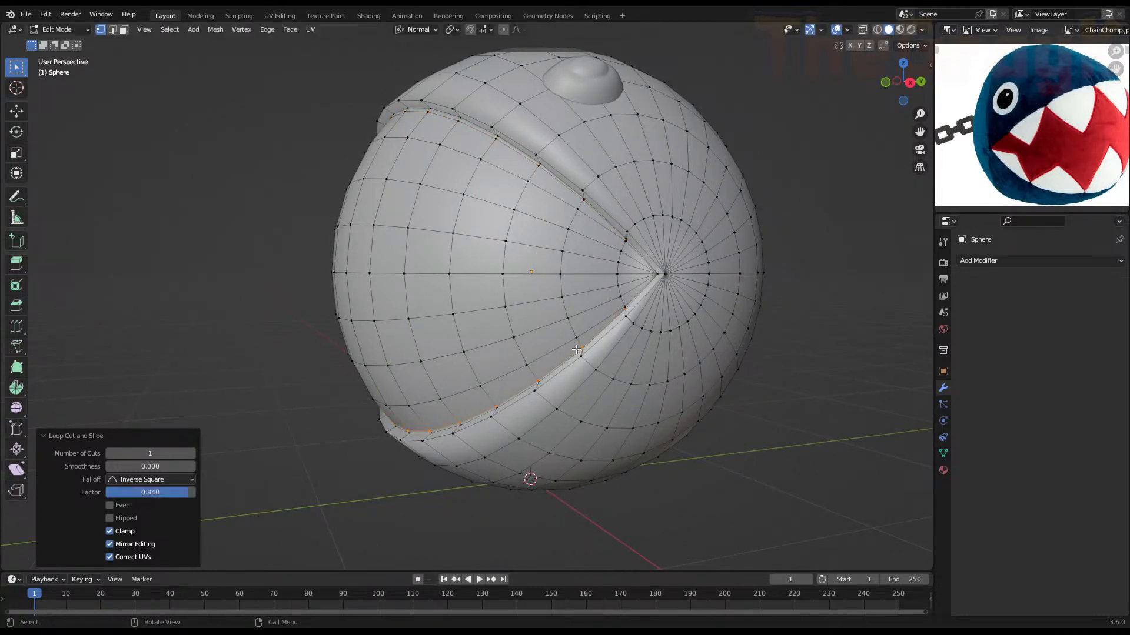
Add a loop cut around the lip's inner wall, slid to a factor of about 0.72, and return to Object Mode
key(ctrl+r)
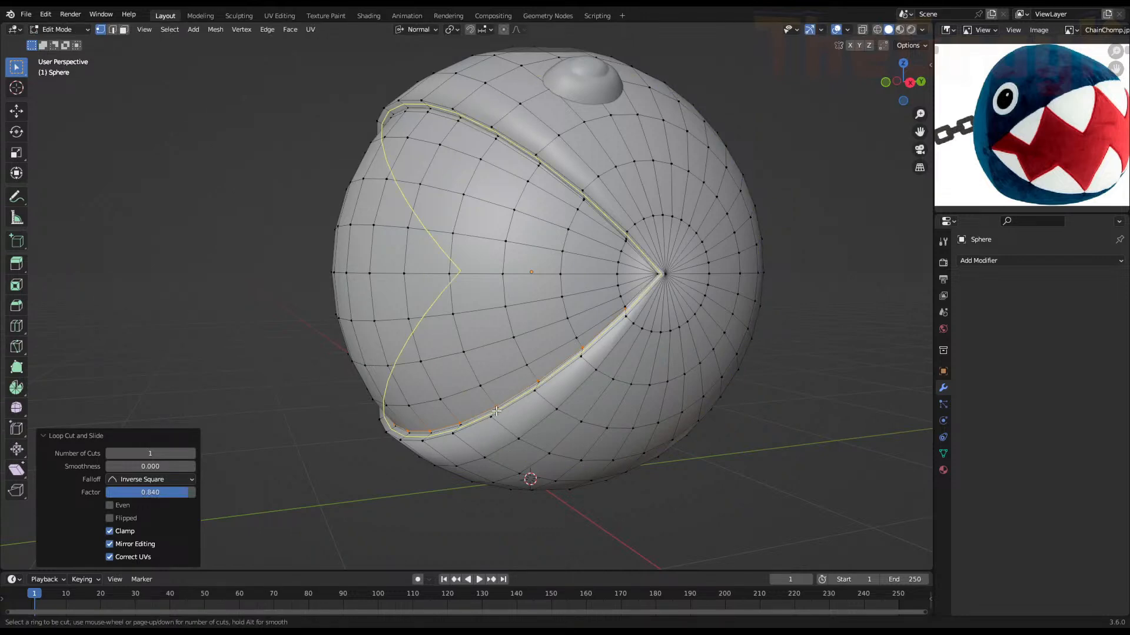
click(496, 408)
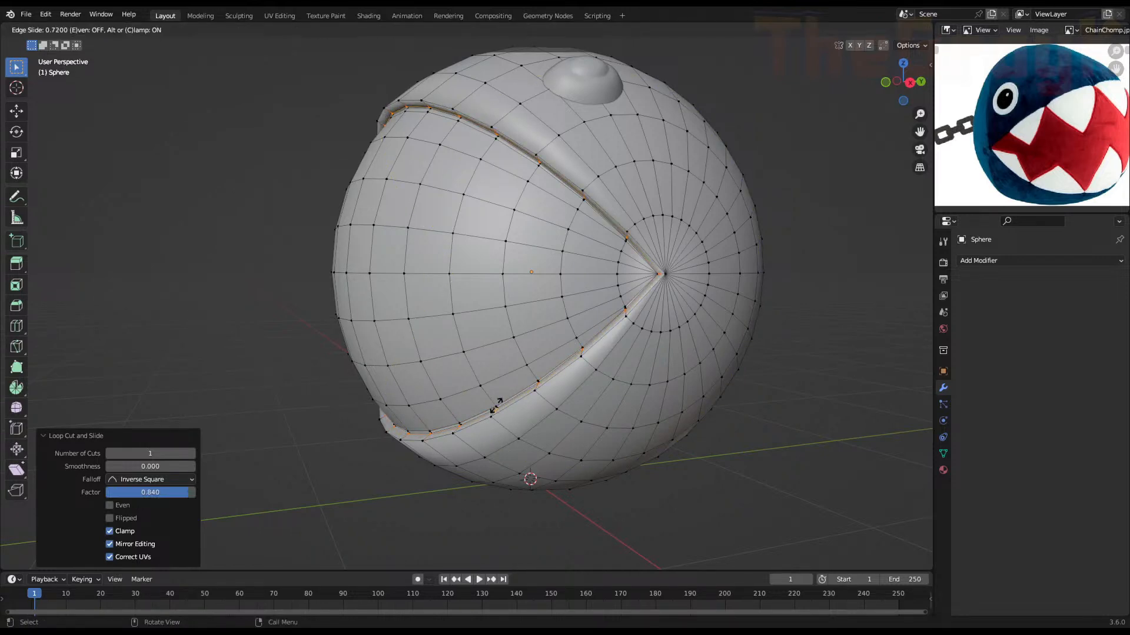
click(496, 406)
key(Tab)
middle_drag(502, 382, 597, 350)
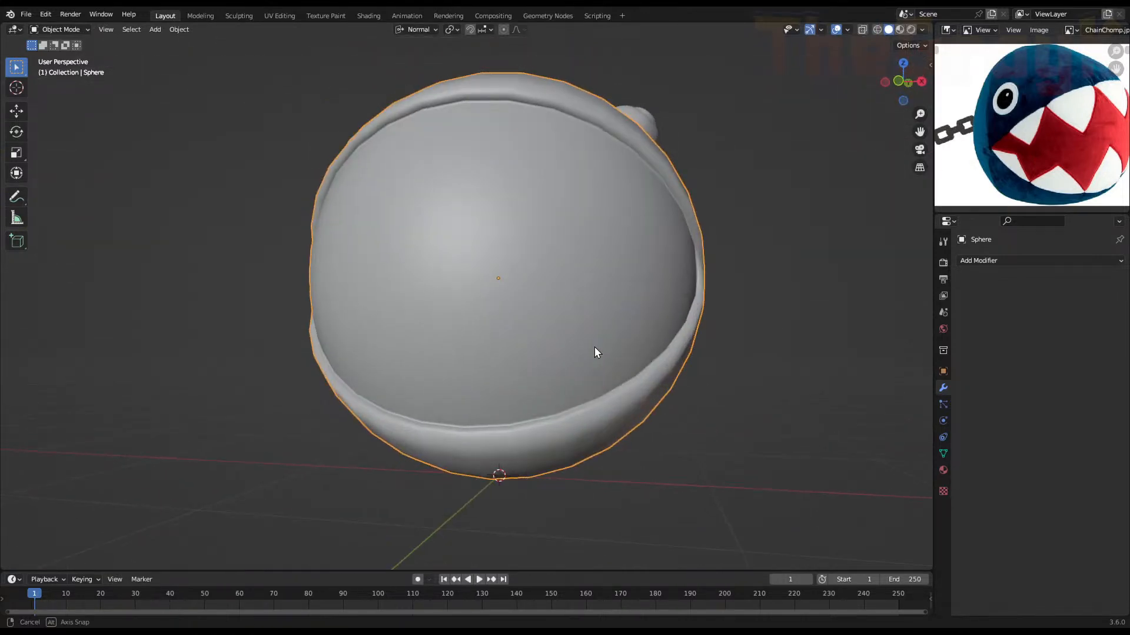
Add another loop cut around the mouth's outer rim, slid to a factor of about -0.68, and return to Object Mode
scroll(606, 400, up, 2)
key(Tab)
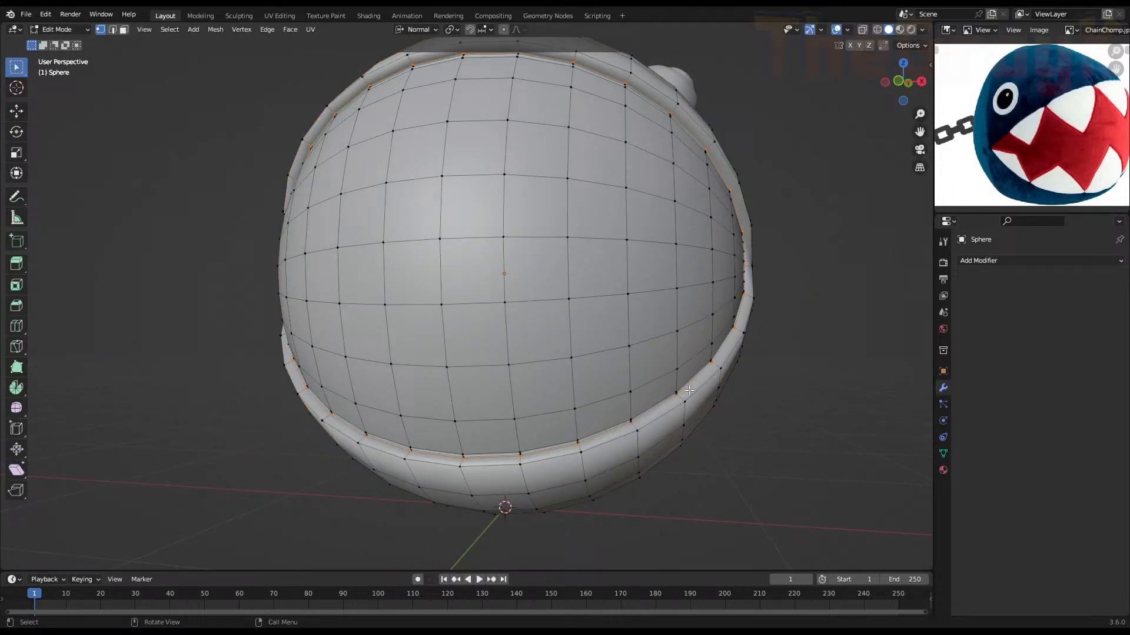
key(ctrl+r)
click(715, 363)
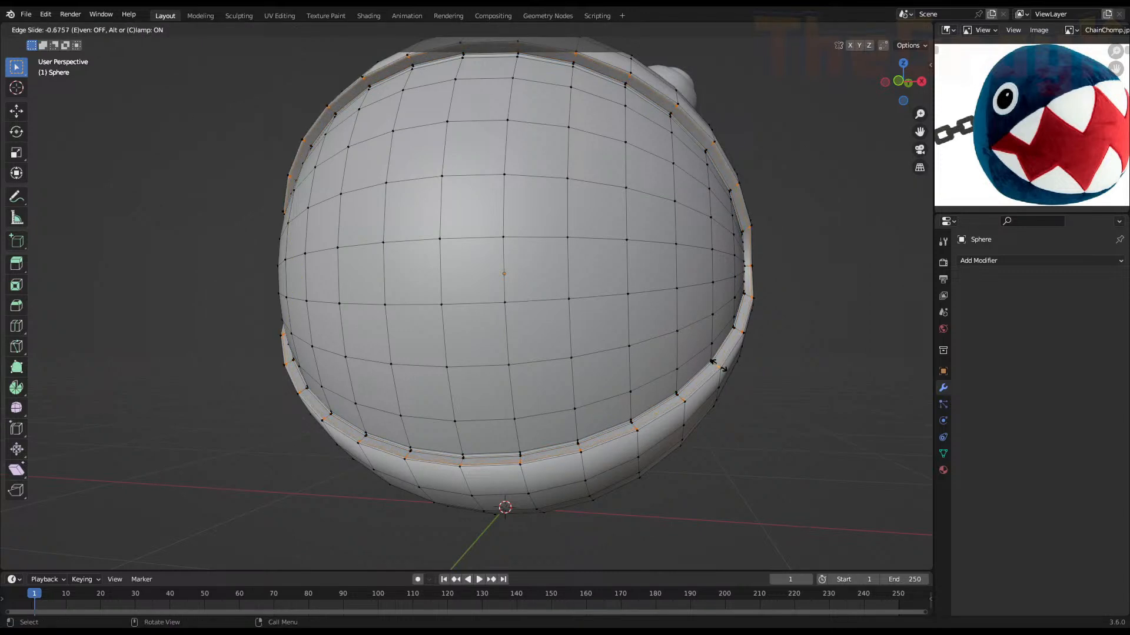
click(718, 365)
key(Tab)
middle_drag(704, 364, 547, 399)
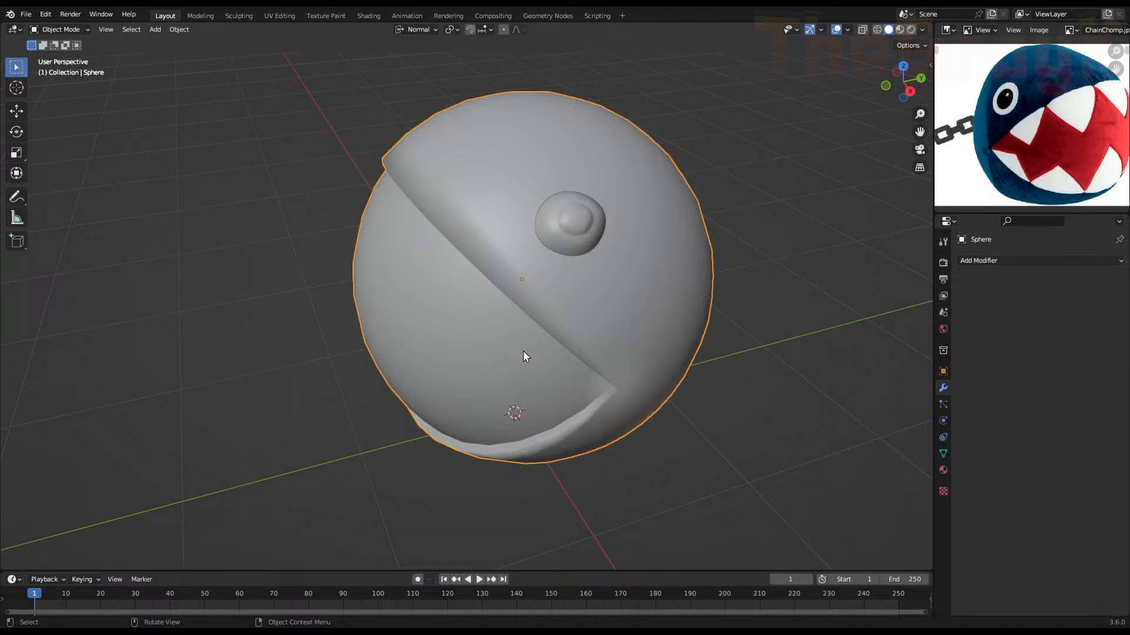
In Edit Mode's face selection, select a column of mouth faces beneath the upper lip below the eye, including the thin lip-edge face
middle_drag(531, 366, 584, 314)
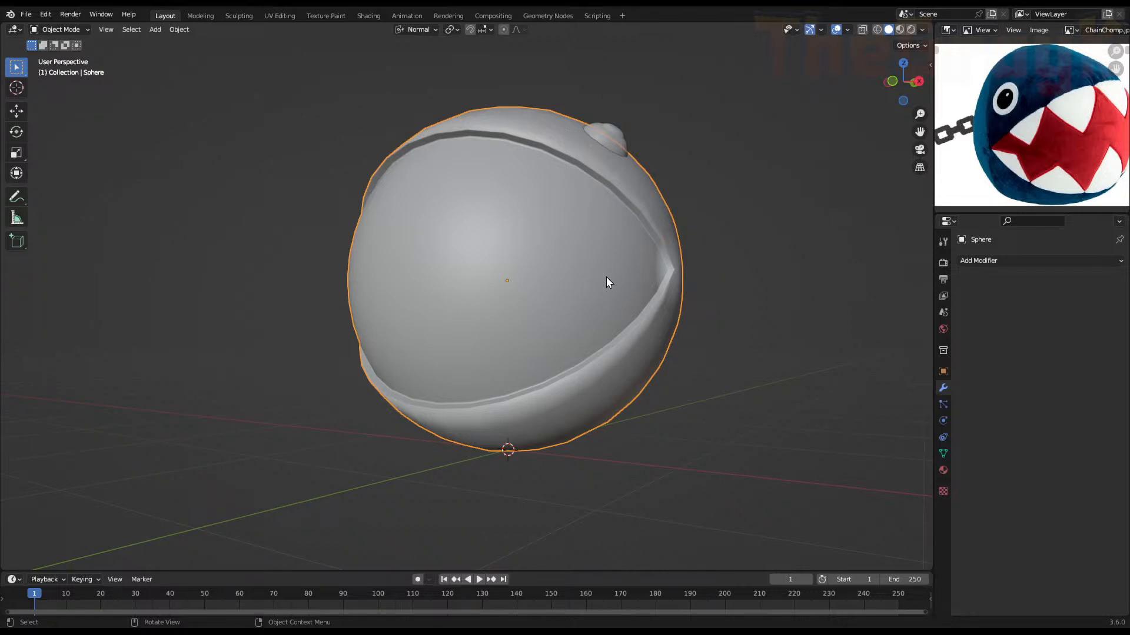
middle_drag(604, 278, 551, 292)
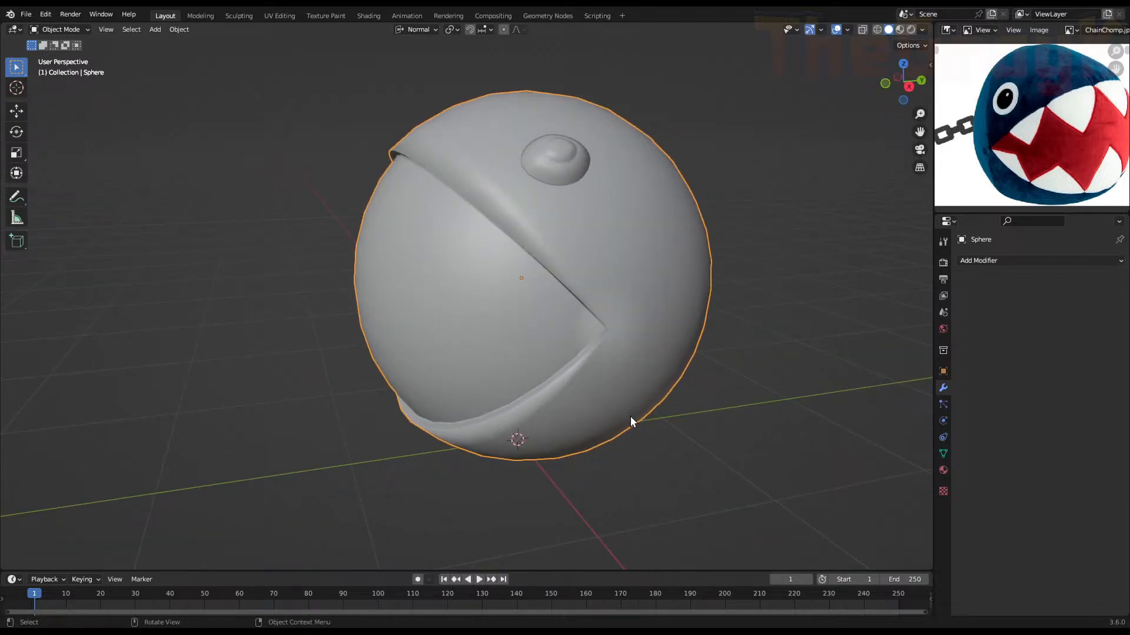
key(KP_1)
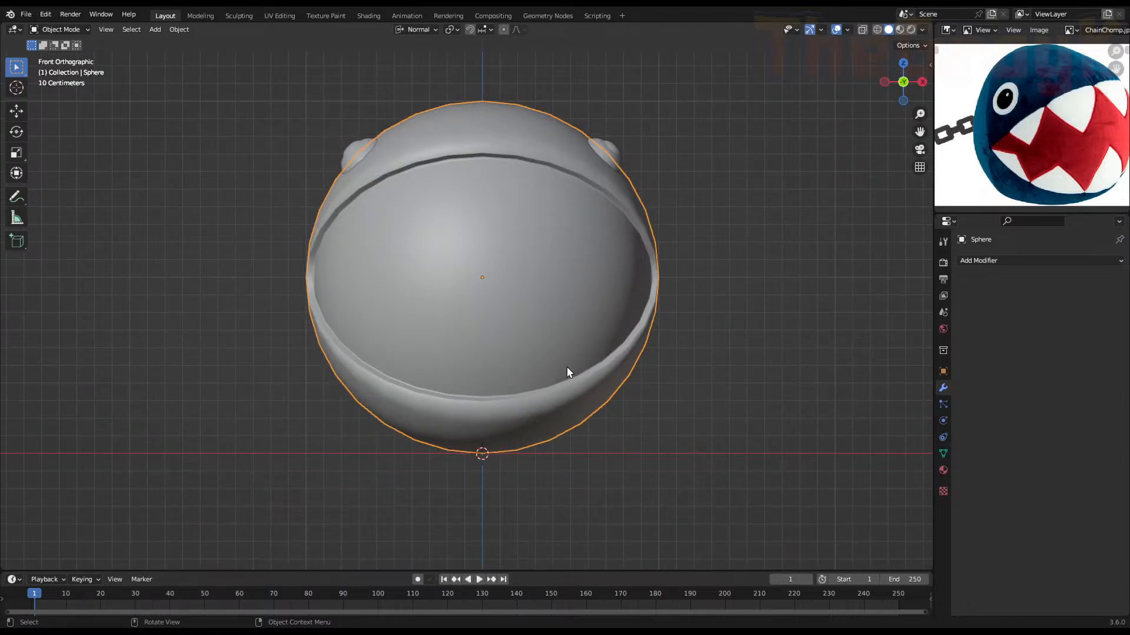
middle_drag(589, 313, 543, 328)
key(Tab)
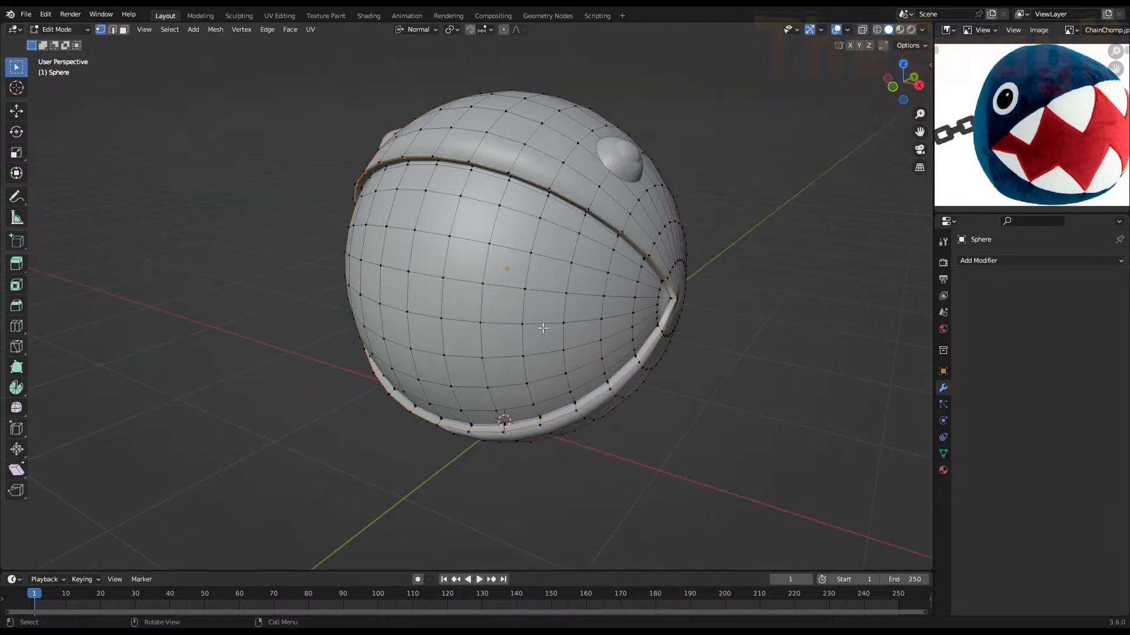
key(3)
click(604, 248)
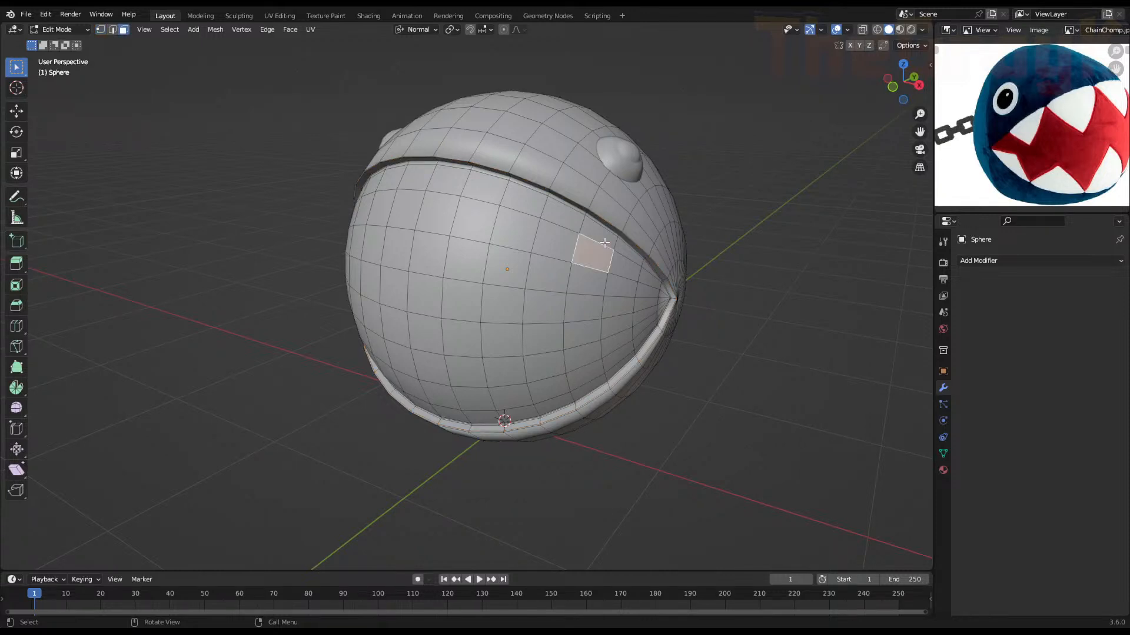
scroll(623, 262, up, 4)
shift+middle_drag(754, 219, 586, 290)
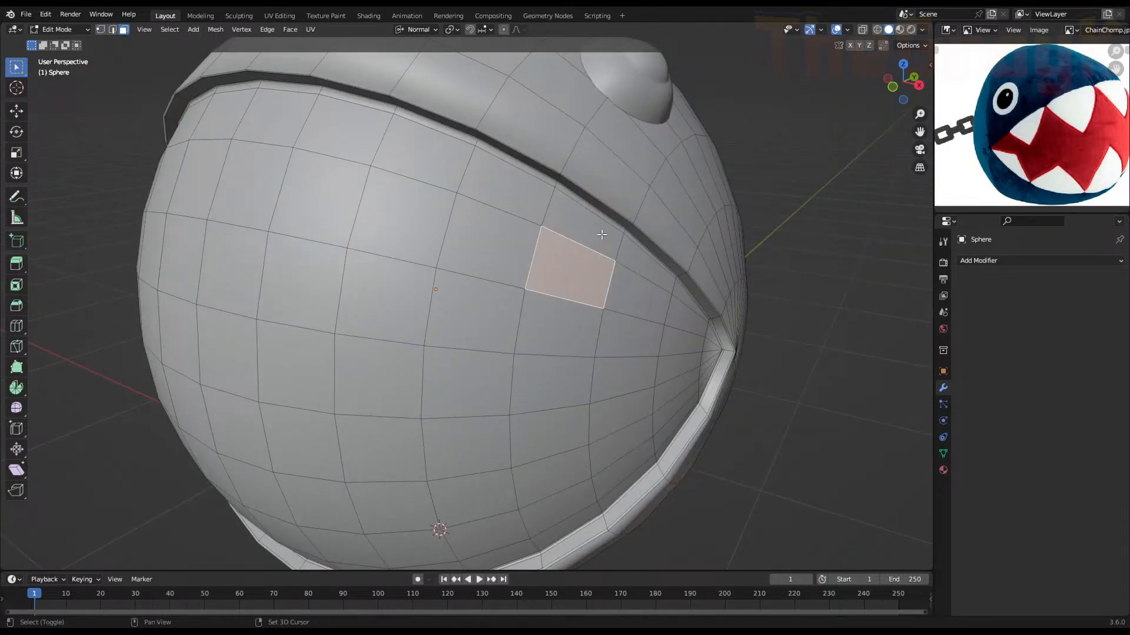
shift+click(603, 223)
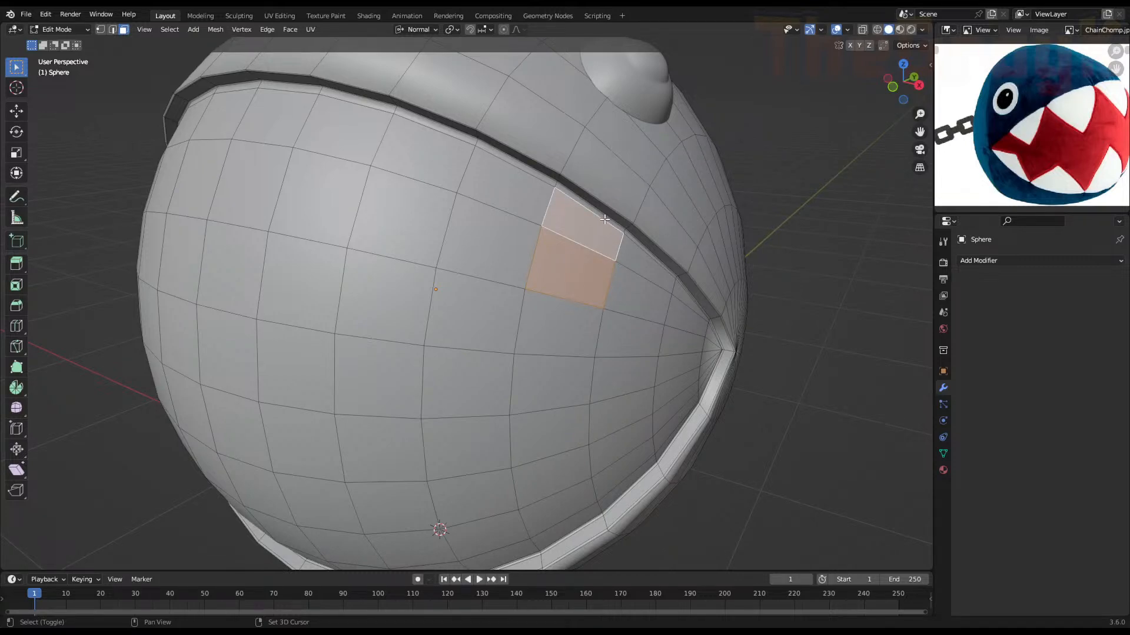
middle_drag(605, 219, 562, 265)
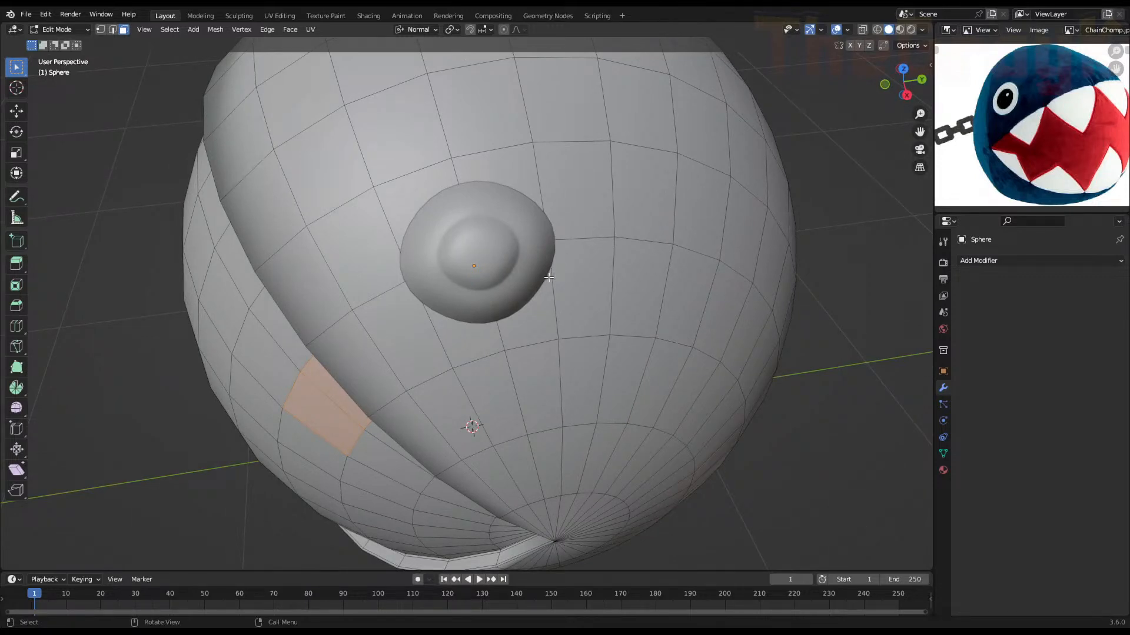
middle_drag(559, 272, 590, 354)
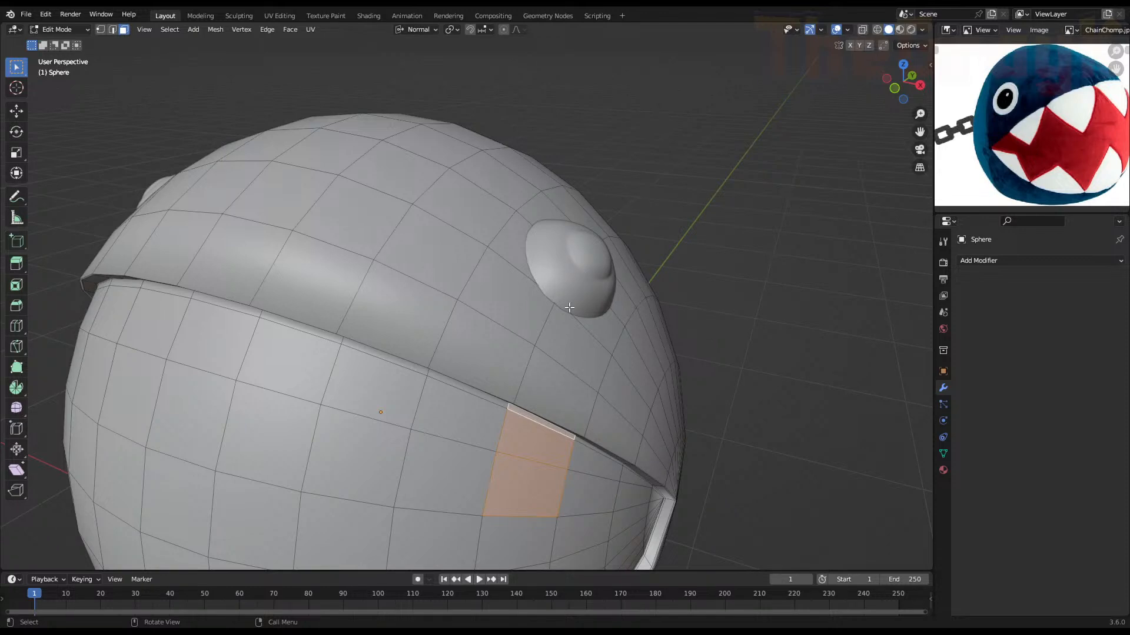
Extend the selection to a block two columns wide and three rows deep plus lip-edge strips, and duplicate it in place
key(Tab)
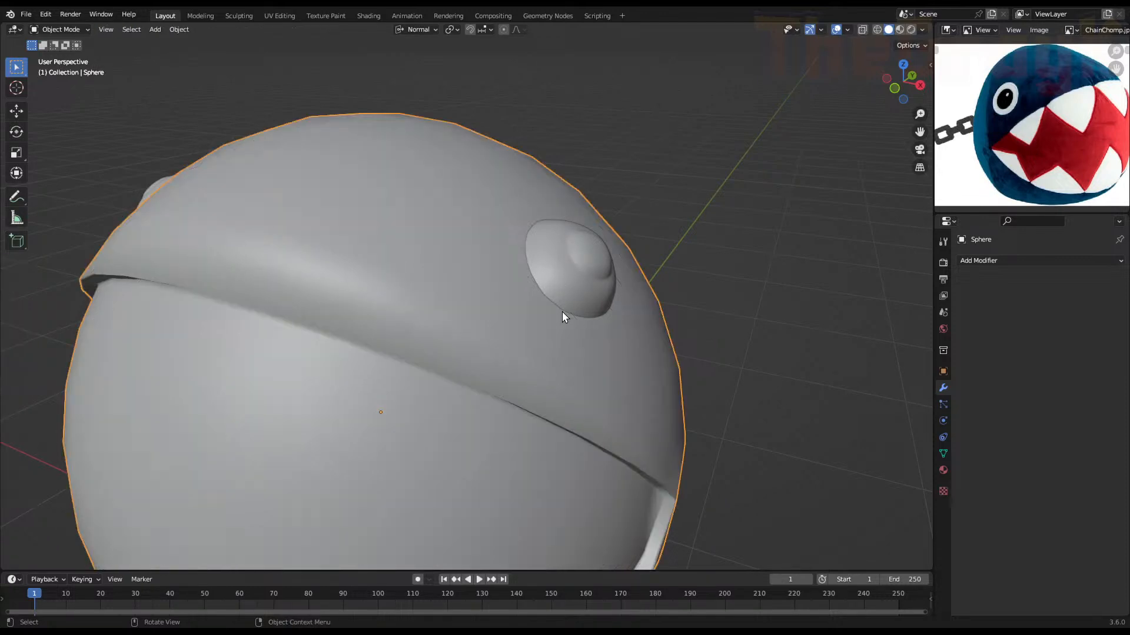
scroll(562, 312, down, 5)
middle_drag(551, 318, 513, 309)
scroll(513, 309, up, 4)
key(Tab)
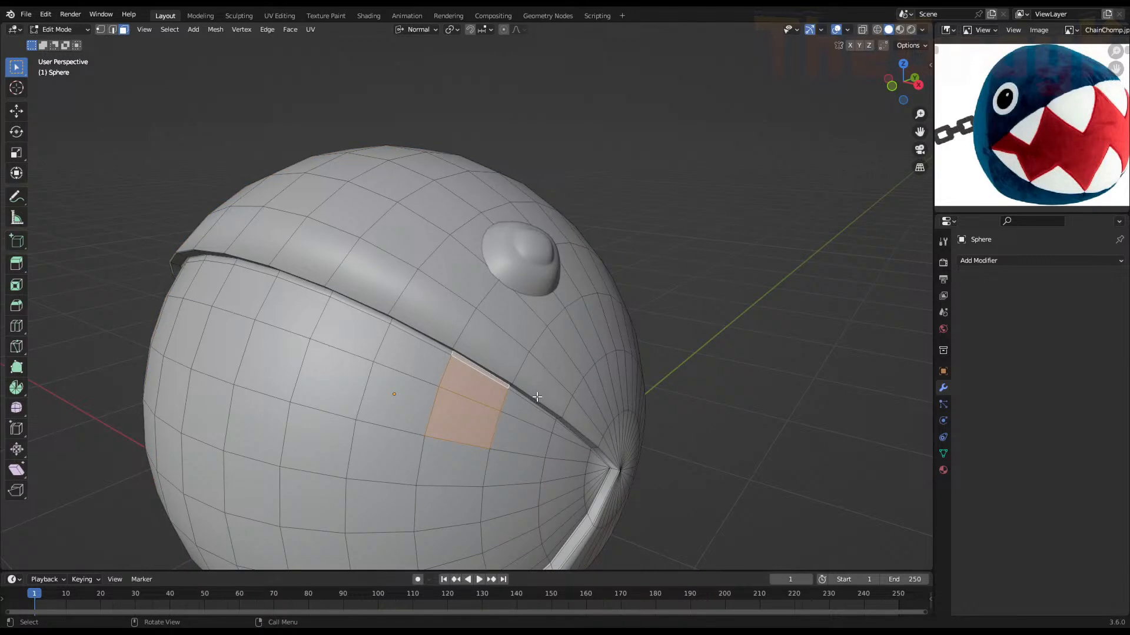
shift+click(509, 437)
shift+click(510, 434)
shift+click(512, 433)
shift+click(527, 402)
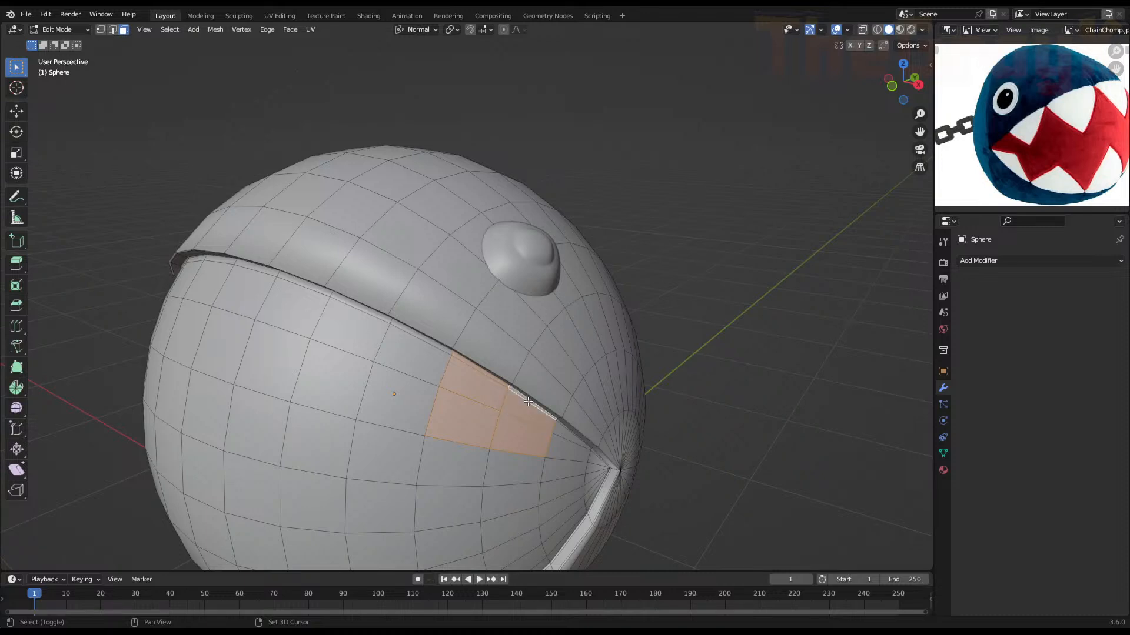
shift+click(497, 468)
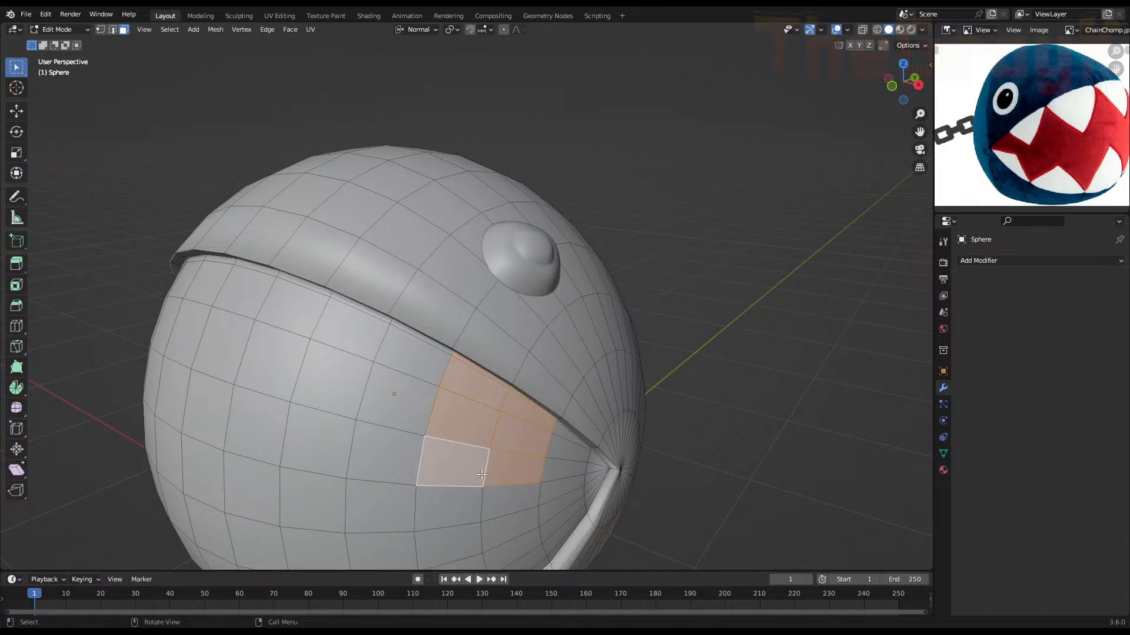
scroll(437, 464, down, 5)
middle_drag(442, 453, 487, 438)
scroll(488, 435, up, 2)
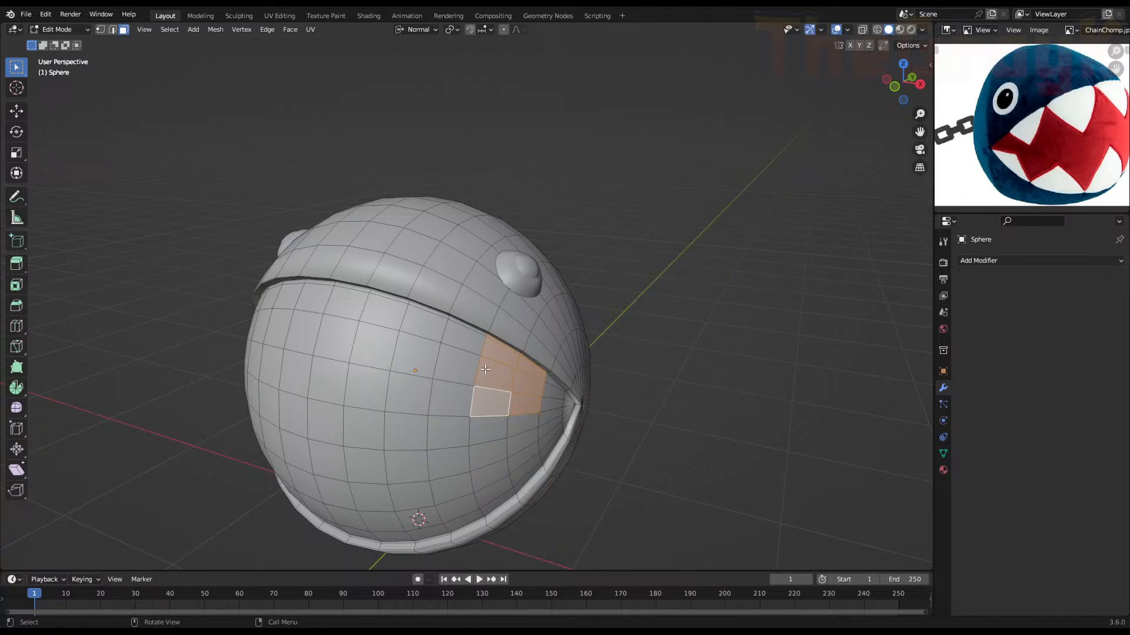
key(shift+d)
right_click(580, 373)
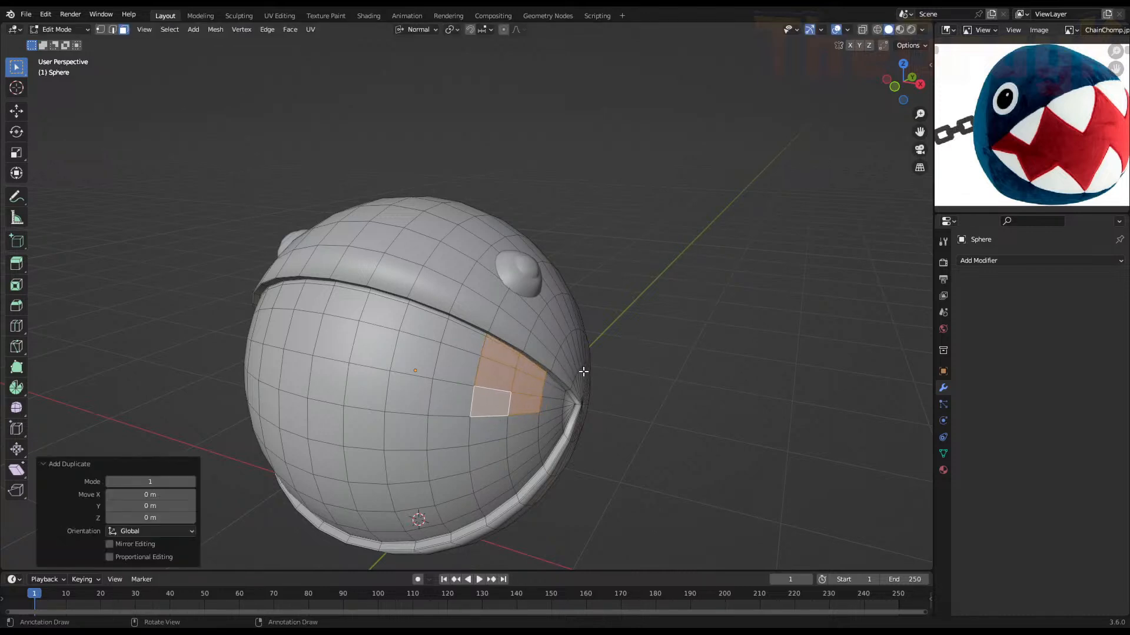
Select the adjacent mouth block three columns wide and three rows deep, including its thin lip-edge faces, and duplicate it in place
click(456, 342)
shift+click(454, 365)
shift+click(448, 397)
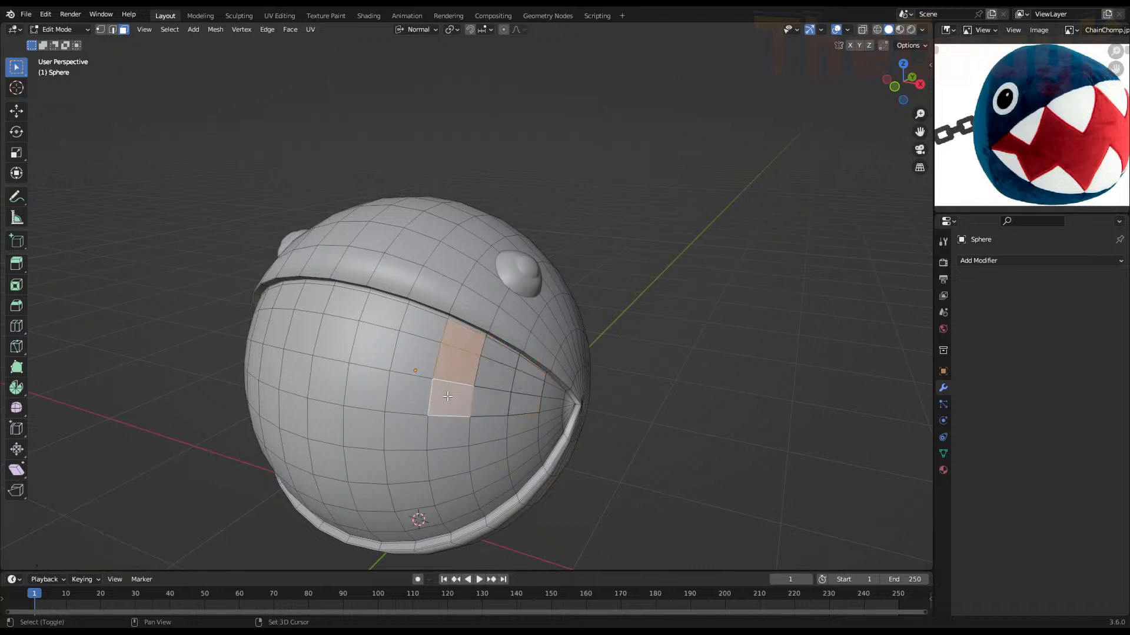
shift+click(415, 393)
shift+click(414, 359)
shift+click(426, 337)
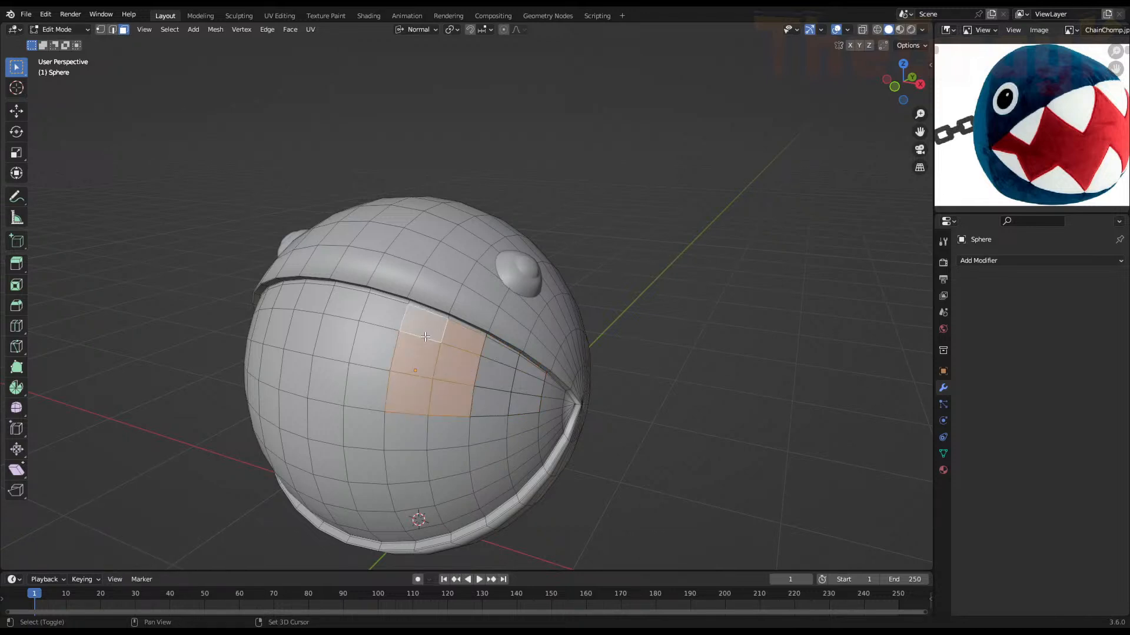
shift+click(374, 393)
shift+click(385, 332)
shift+click(400, 300)
scroll(424, 310, up, 4)
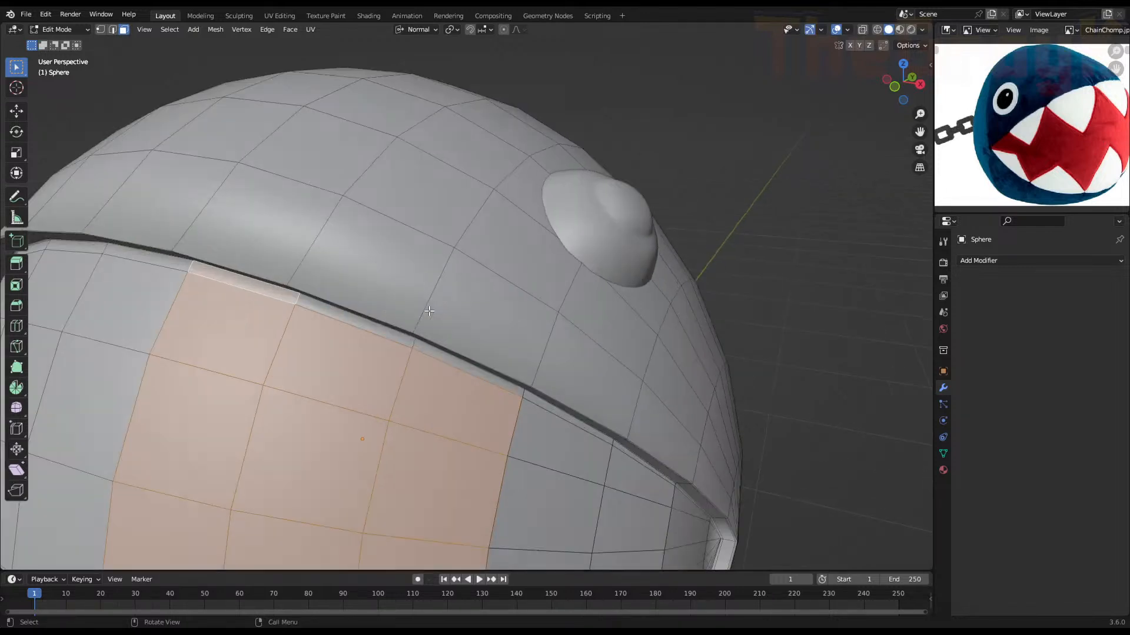
shift+click(348, 317)
scroll(428, 352, down, 5)
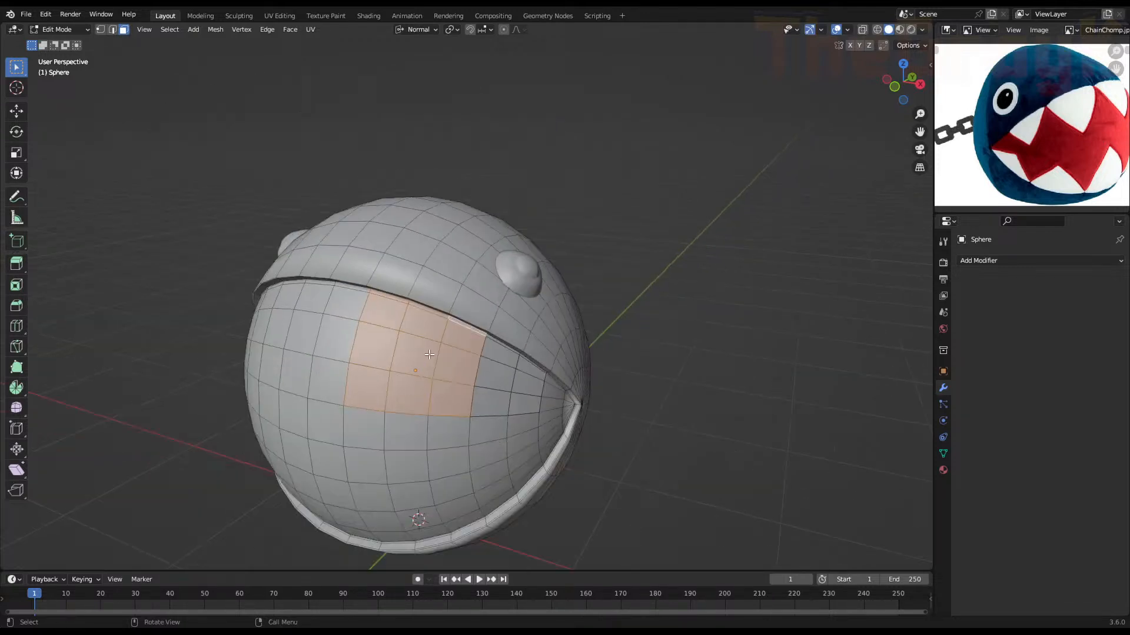
key(shift+d)
right_click(459, 346)
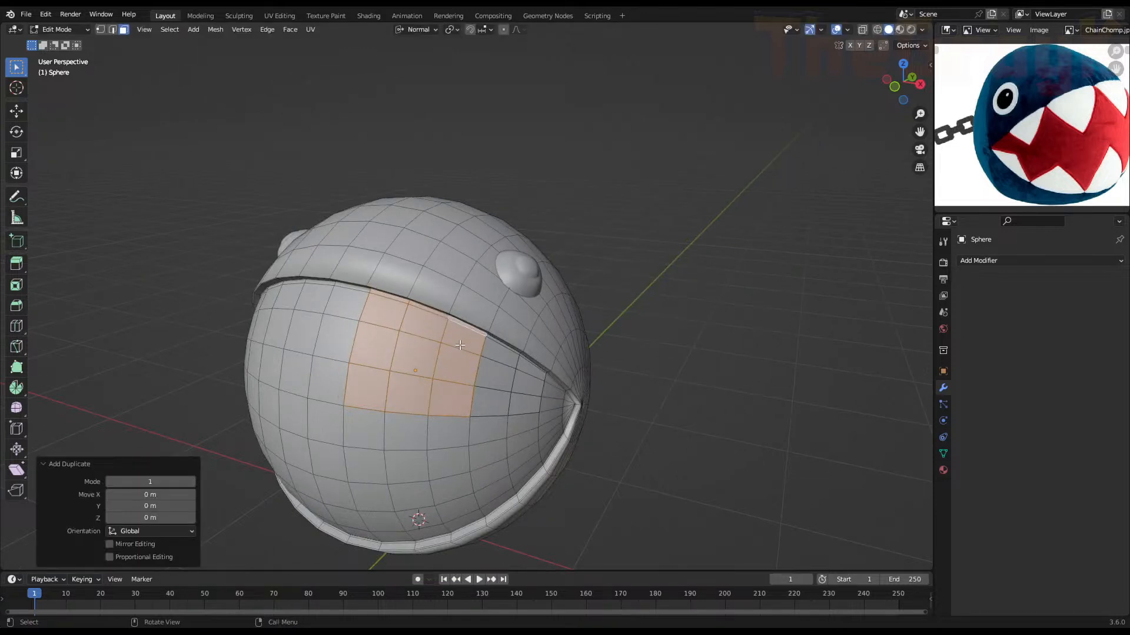
Undo the last duplication and extend the mouth face selection by one three-row column toward the mouth's centre
middle_drag(374, 352, 439, 372)
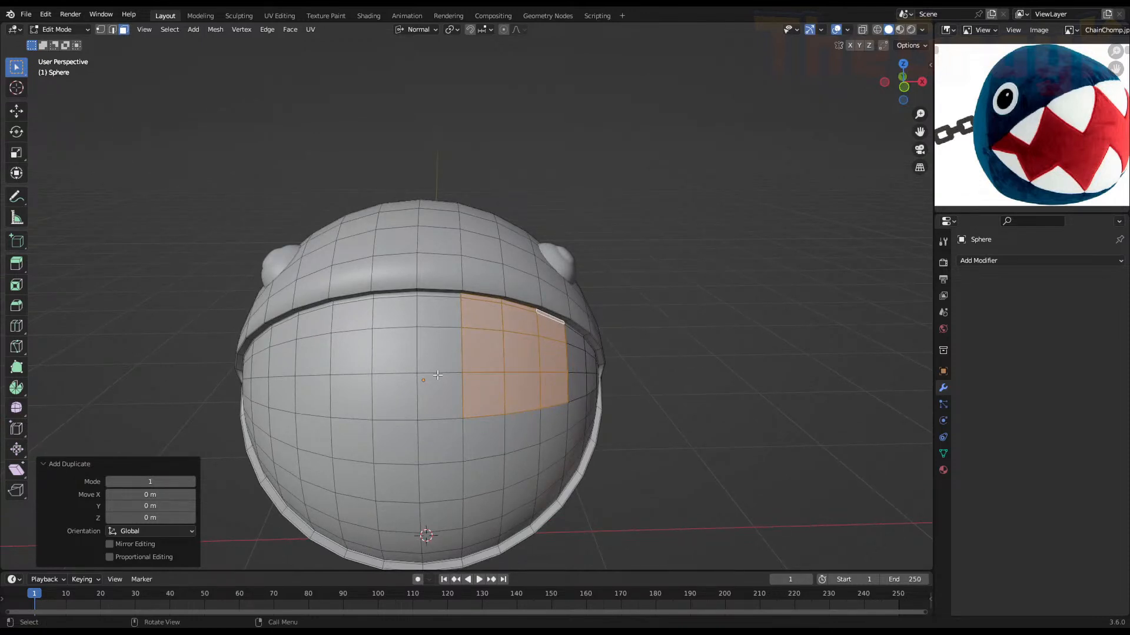
key(ctrl+z)
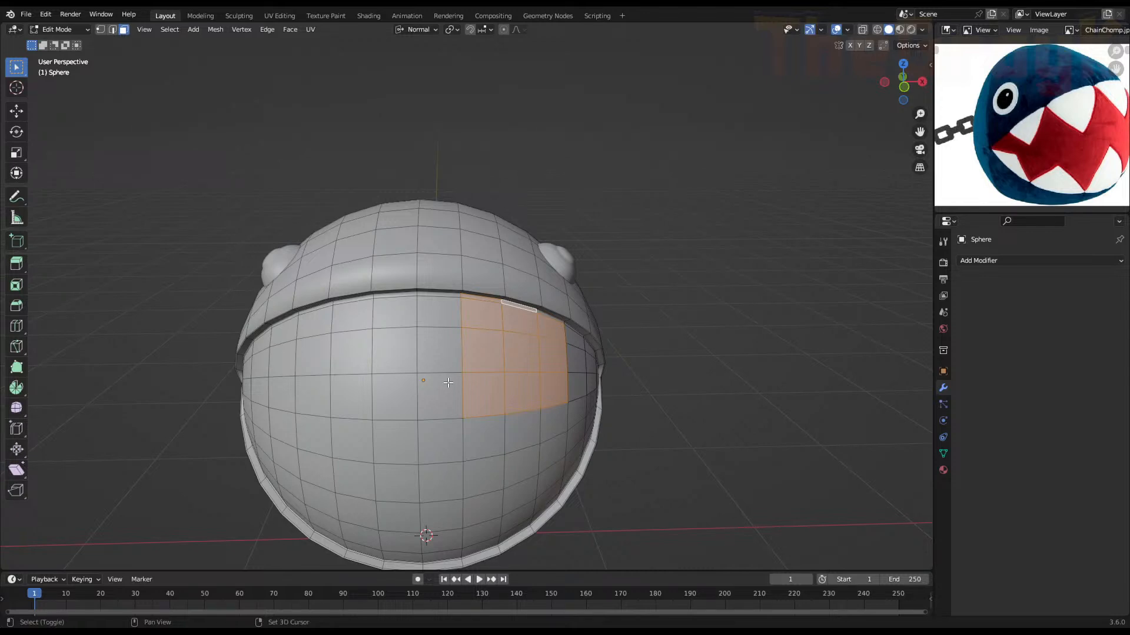
shift+click(438, 380)
shift+click(440, 330)
shift+click(439, 312)
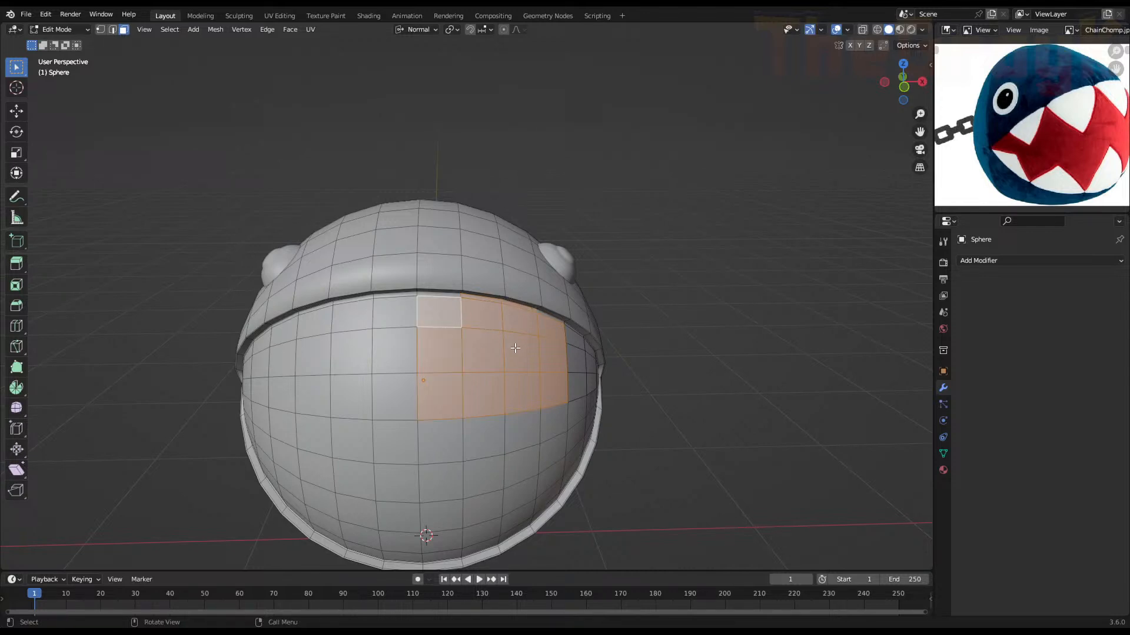
Reduce the selection to the three central columns, three rows deep with their lip-edge faces, and duplicate that block in place
middle_drag(515, 349, 443, 352)
scroll(390, 353, up, 4)
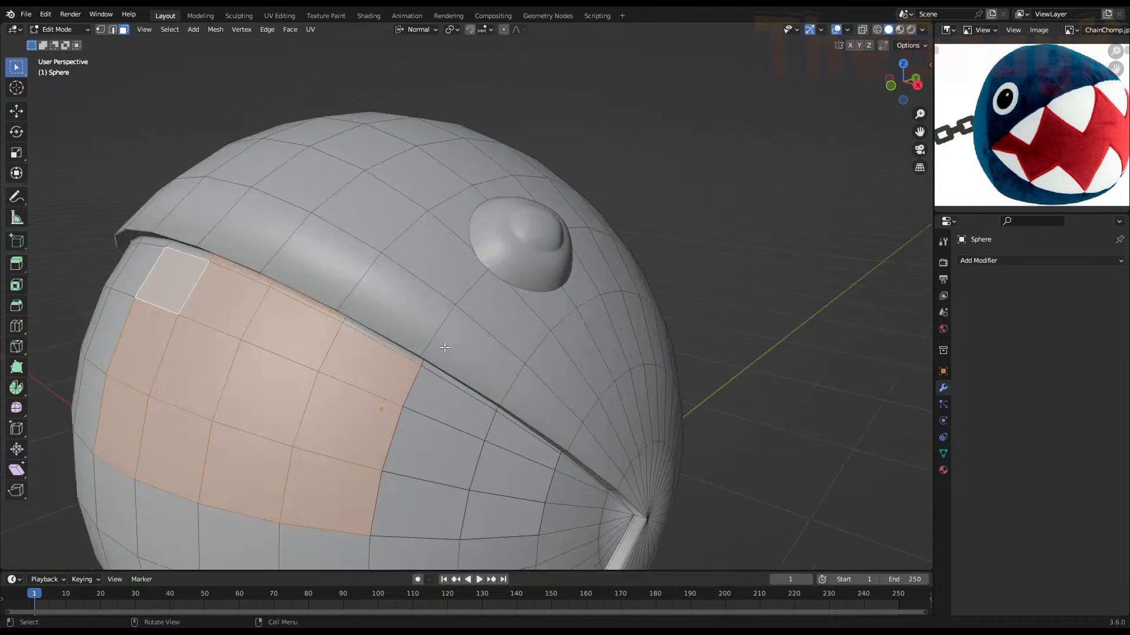
shift+click(389, 346)
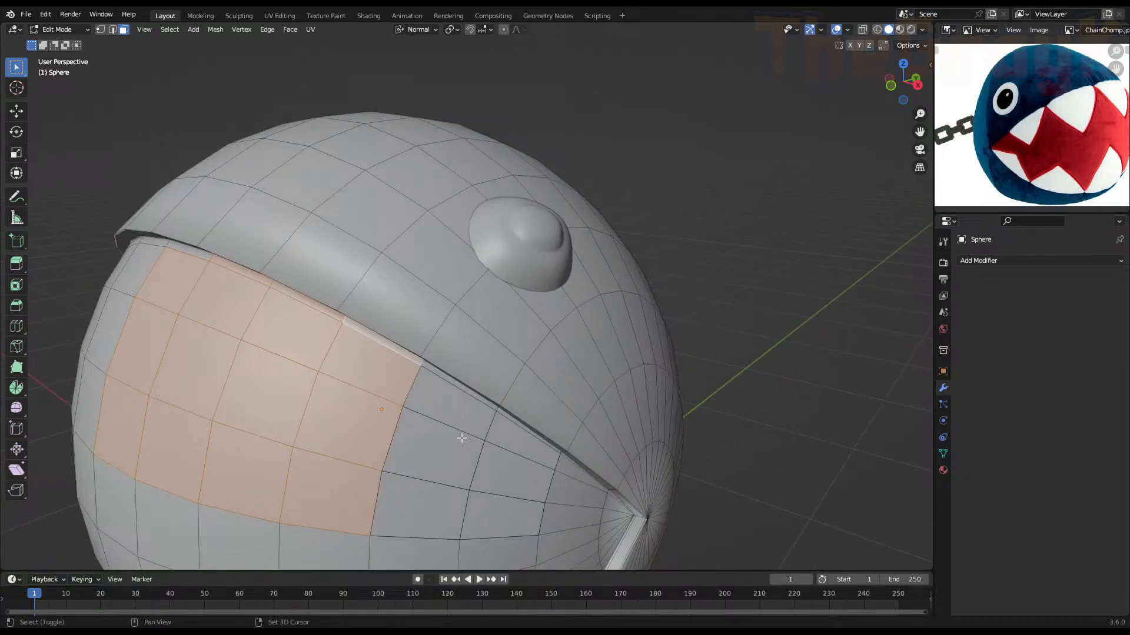
shift+click(385, 342)
middle_drag(355, 476, 469, 317)
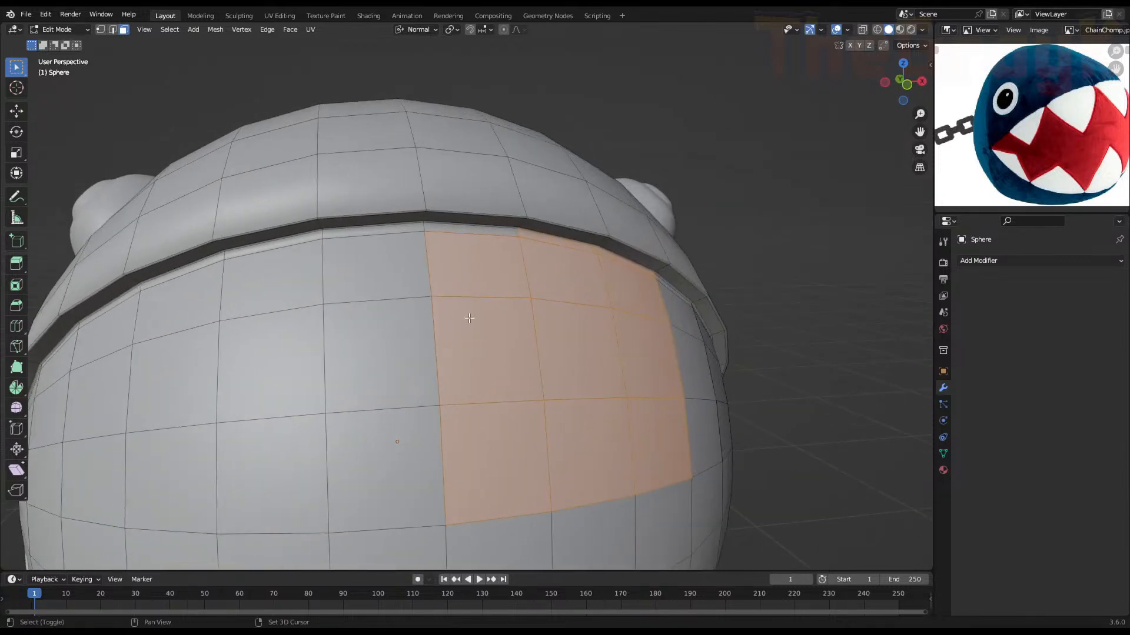
shift+click(487, 231)
scroll(509, 319, down, 5)
key(shift+d)
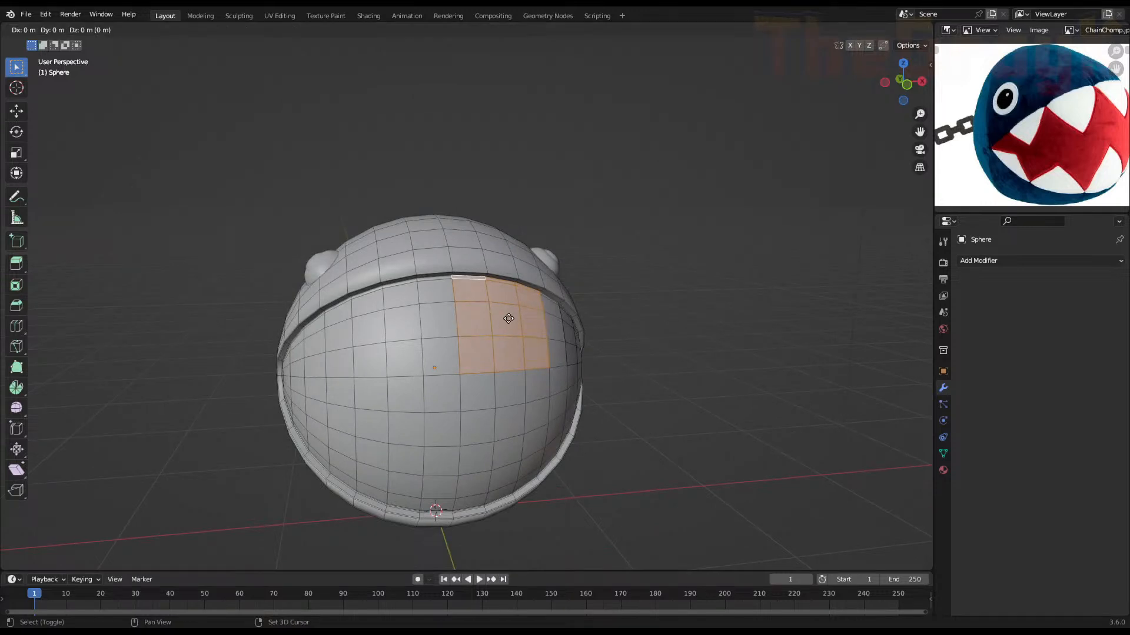
right_click(509, 318)
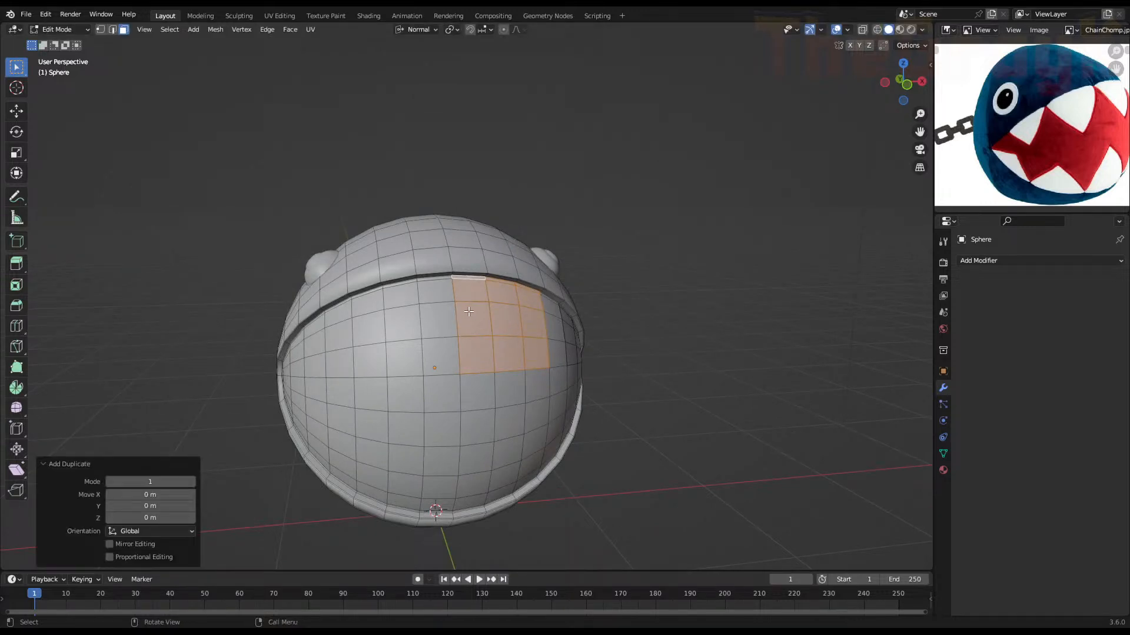
Select all linked faces of the two-column duplicate block below the eye and delete them
middle_drag(531, 376, 457, 353)
scroll(455, 354, up, 2)
click(462, 382)
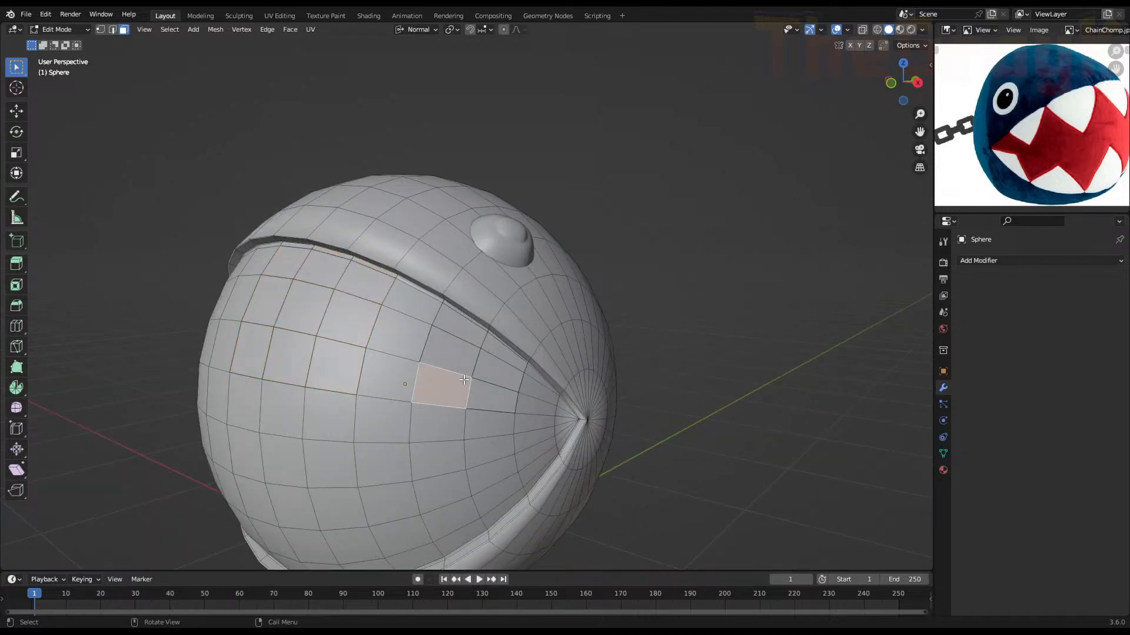
key(l)
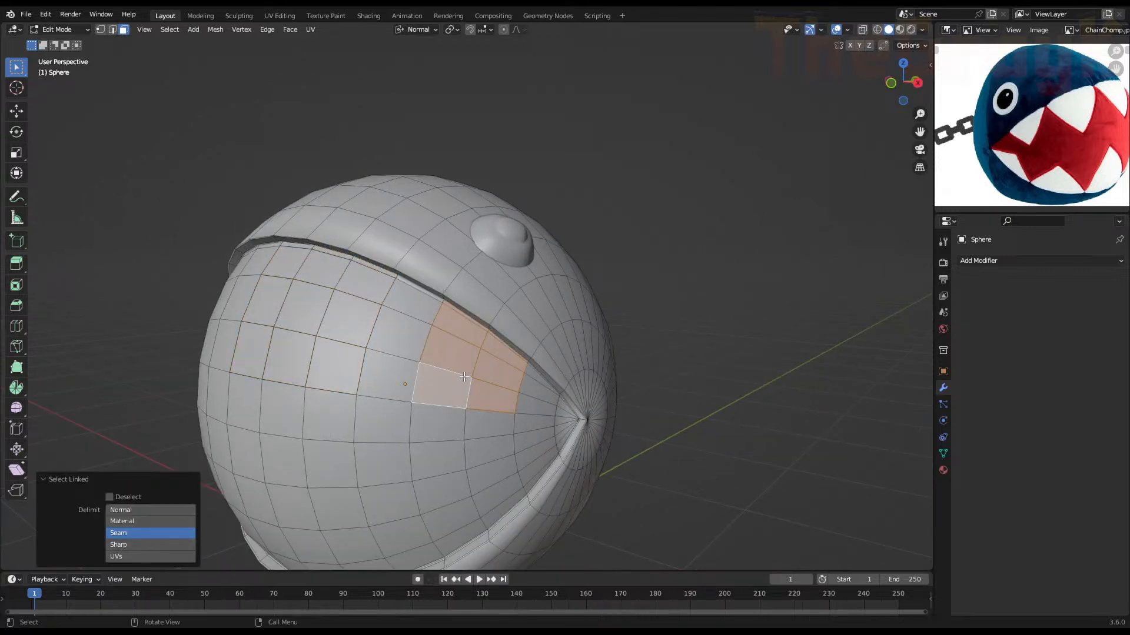
key(x)
click(461, 373)
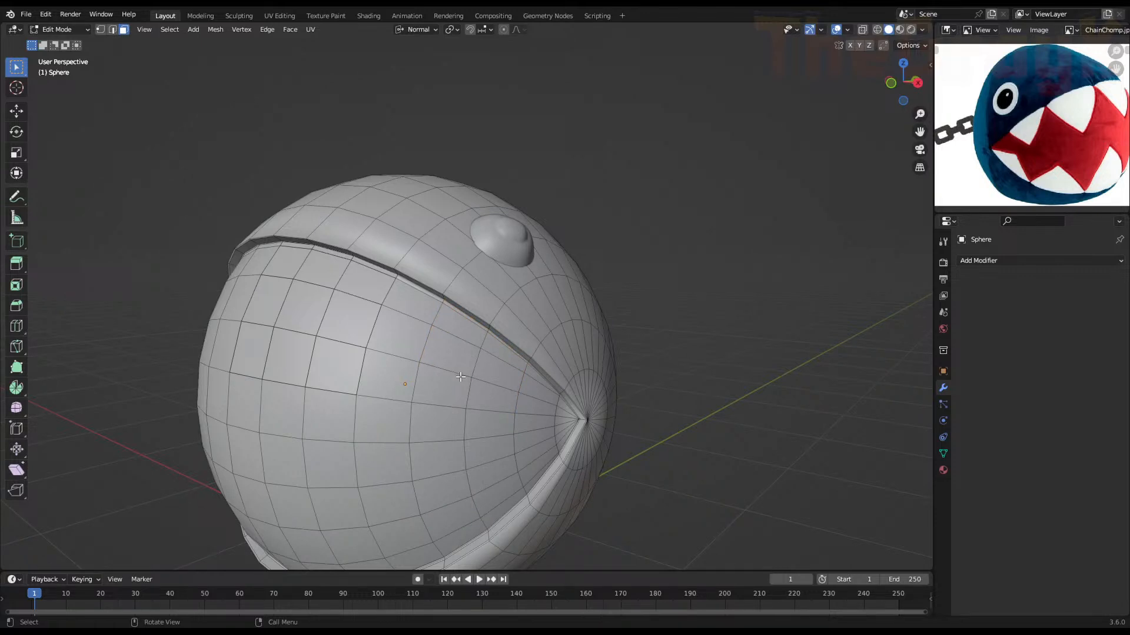
Select a block of mouth faces three columns wide and three rows deep beside the remaining duplicate, below the eye
shift+click(414, 303)
shift+click(401, 333)
shift+click(406, 372)
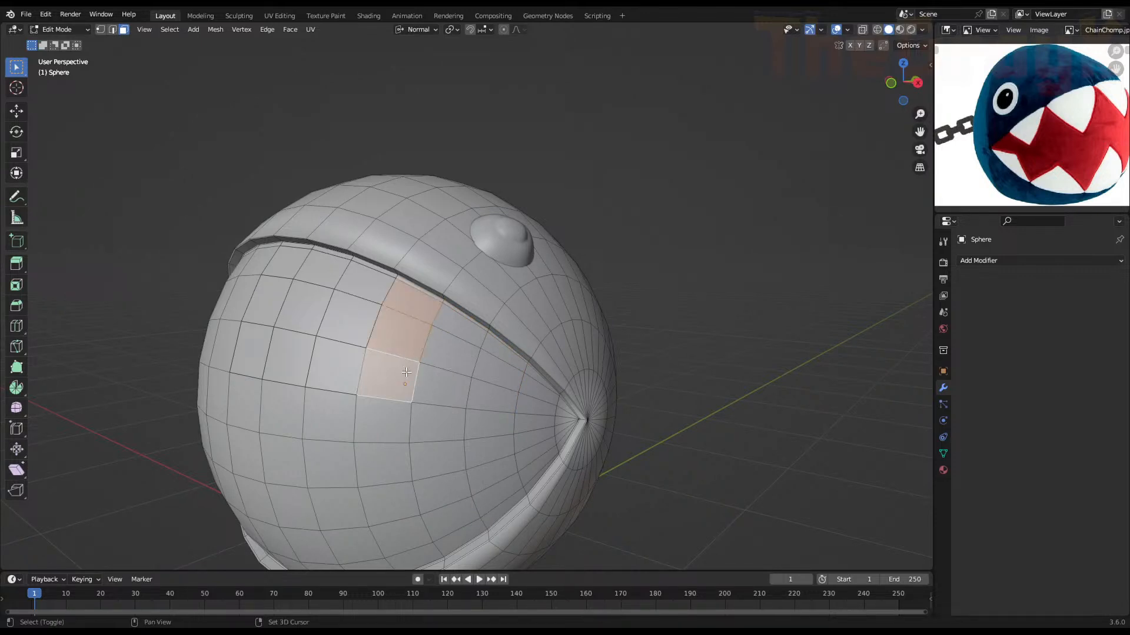
shift+click(443, 382)
shift+click(450, 348)
shift+click(460, 320)
shift+click(497, 350)
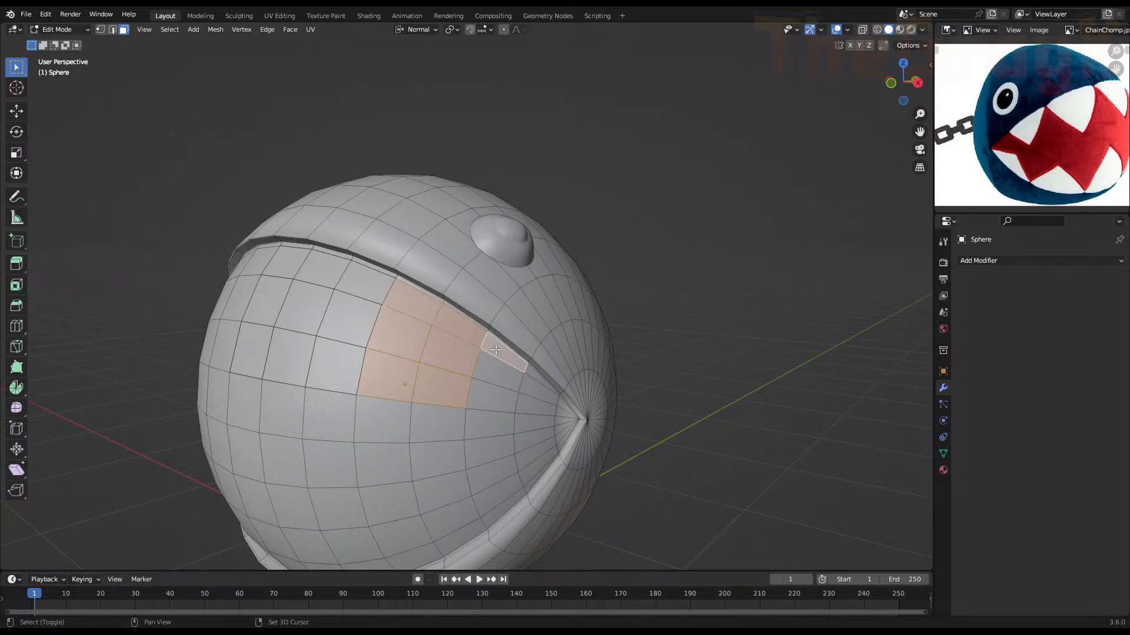
shift+click(492, 380)
Add the thin lip-edge faces along the block's upper edge to the selection
scroll(482, 377, up, 3)
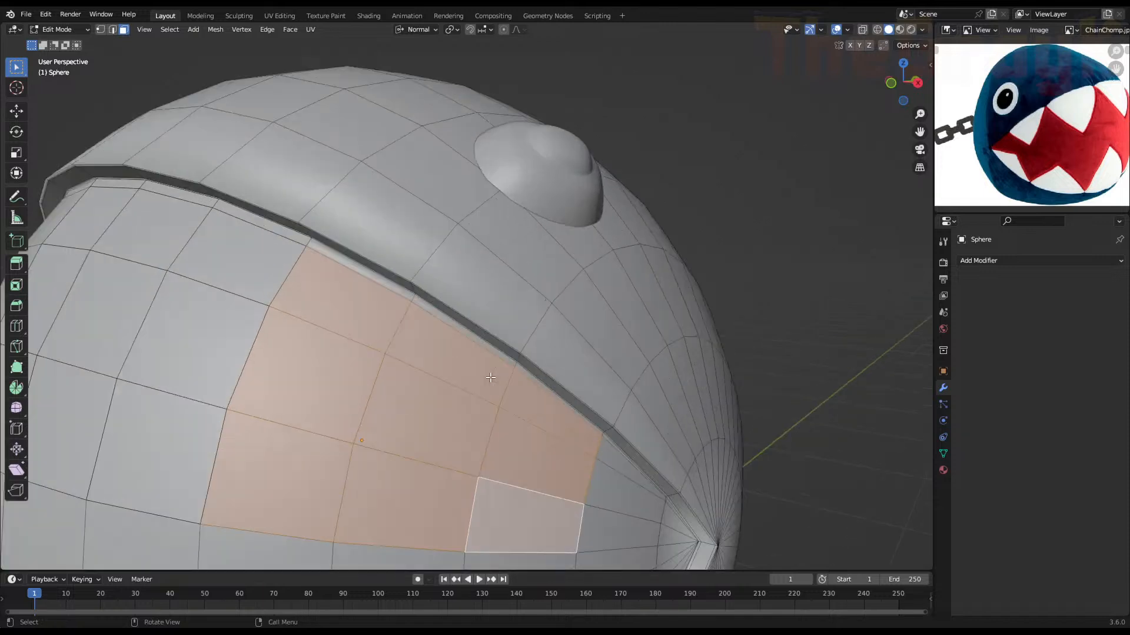
shift+click(402, 294)
shift+click(458, 339)
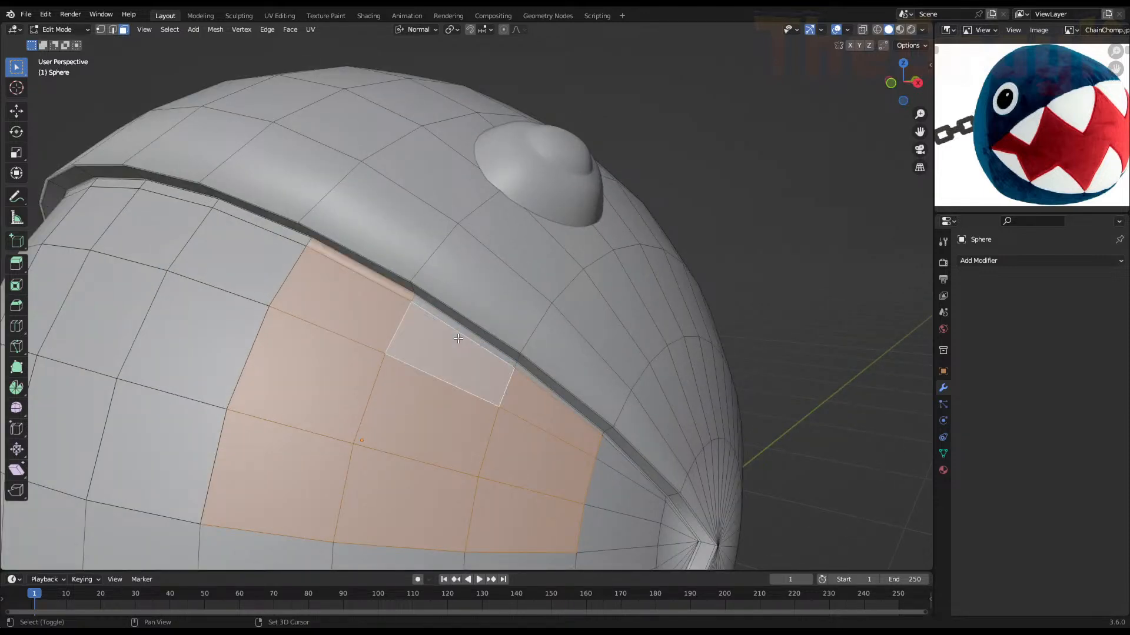
shift+click(459, 327)
shift+click(552, 391)
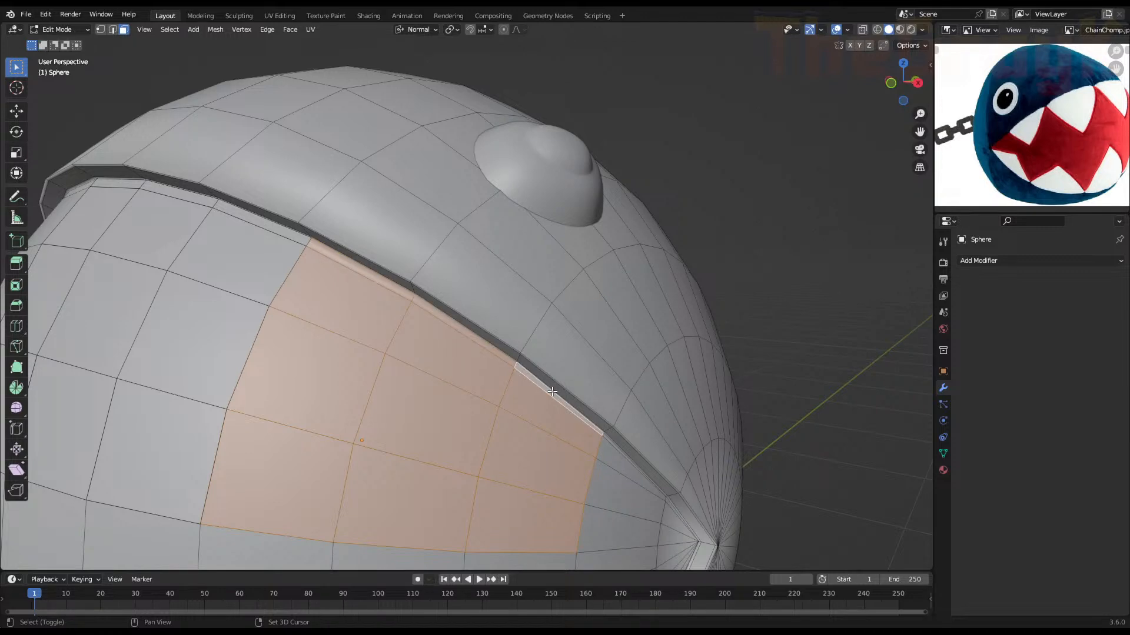
Separate the selected block from the body, then undo the separation
key(p)
click(551, 391)
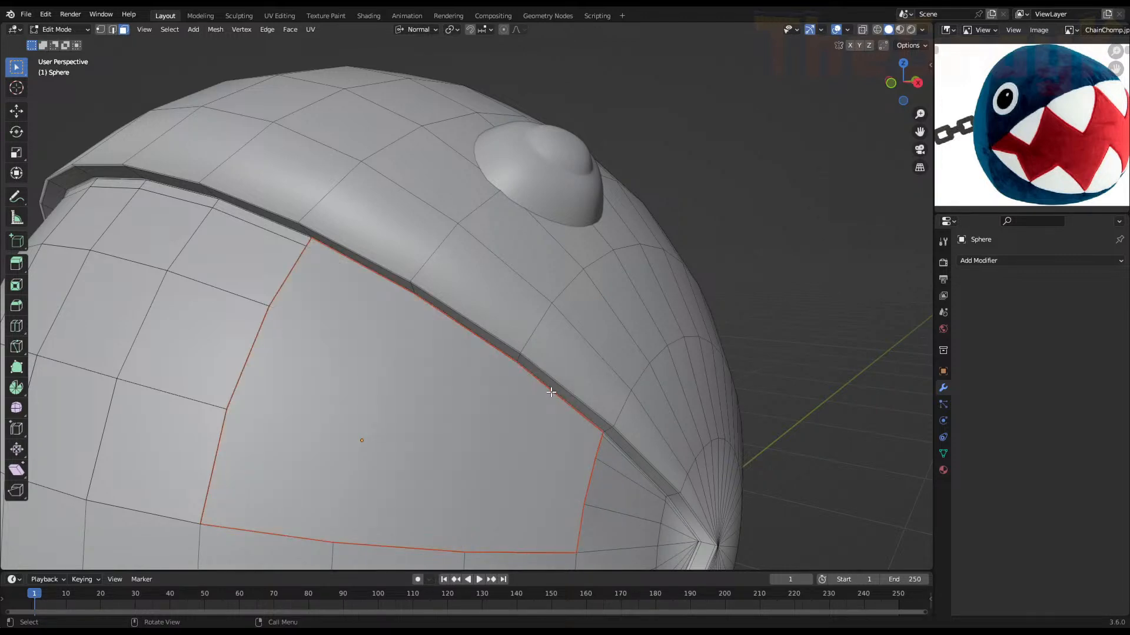
key(ctrl+z)
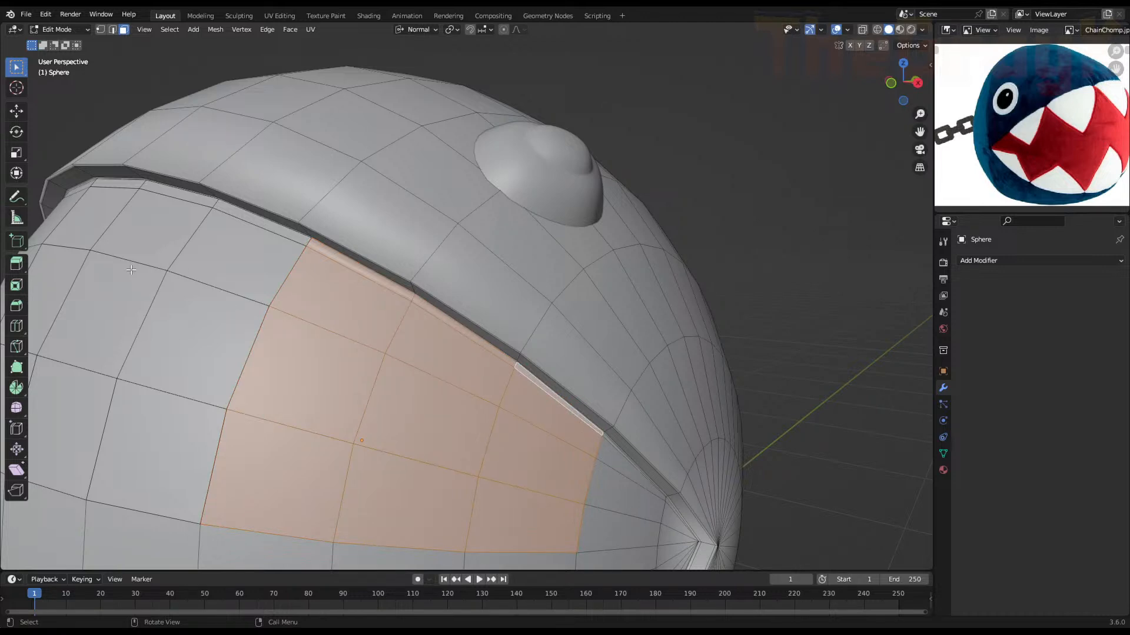
Add the linked central duplicate block to the selection and separate both blocks into a new object
key(l)
scroll(182, 297, down, 5)
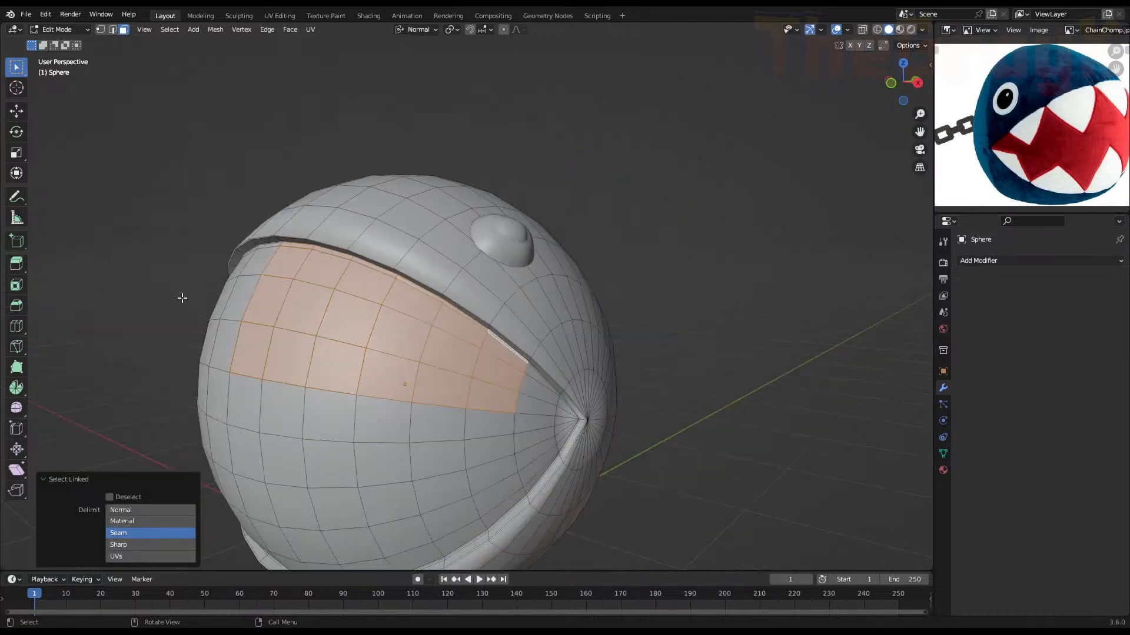
key(p)
click(282, 309)
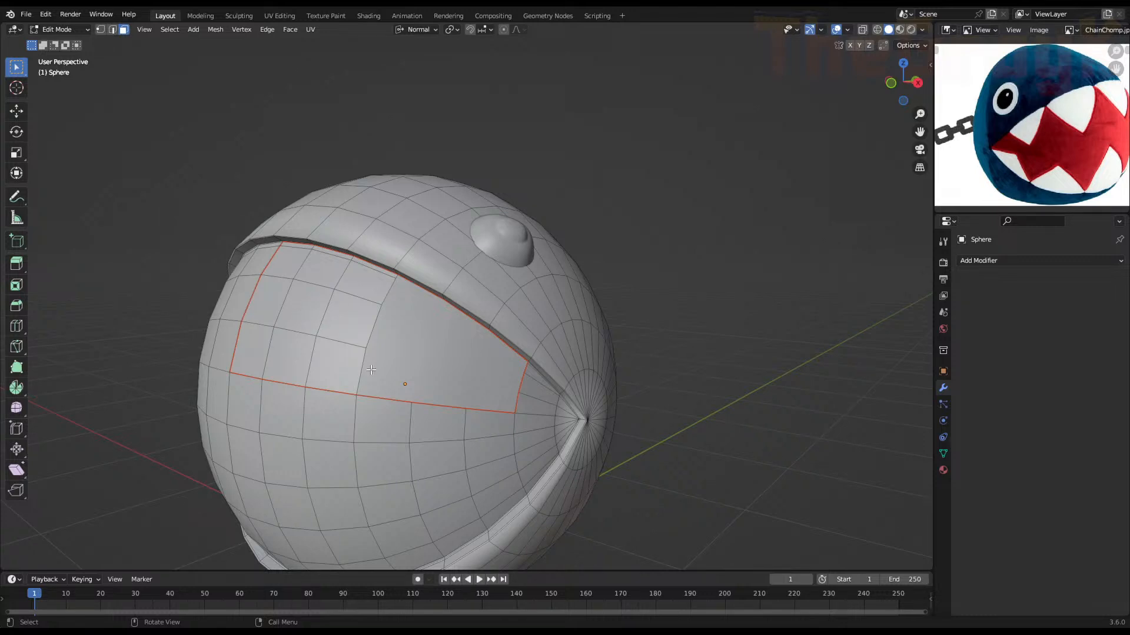
Enter Edit Mode on the separated mouth faces and try scaling the lower edge of the block below the eye
key(Tab)
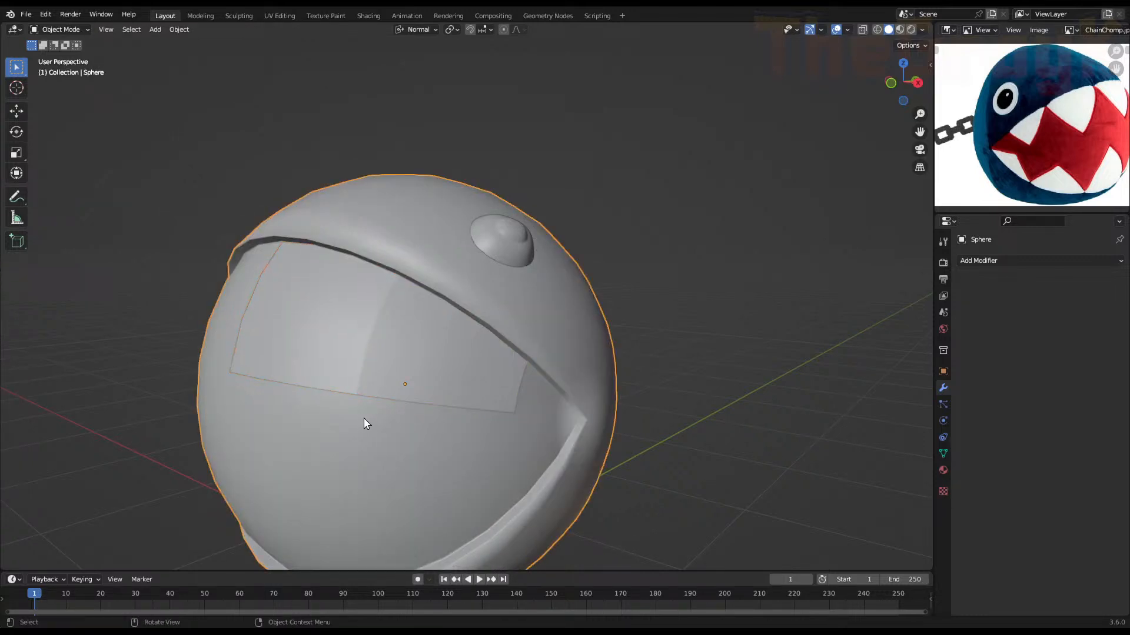
click(395, 362)
key(Tab)
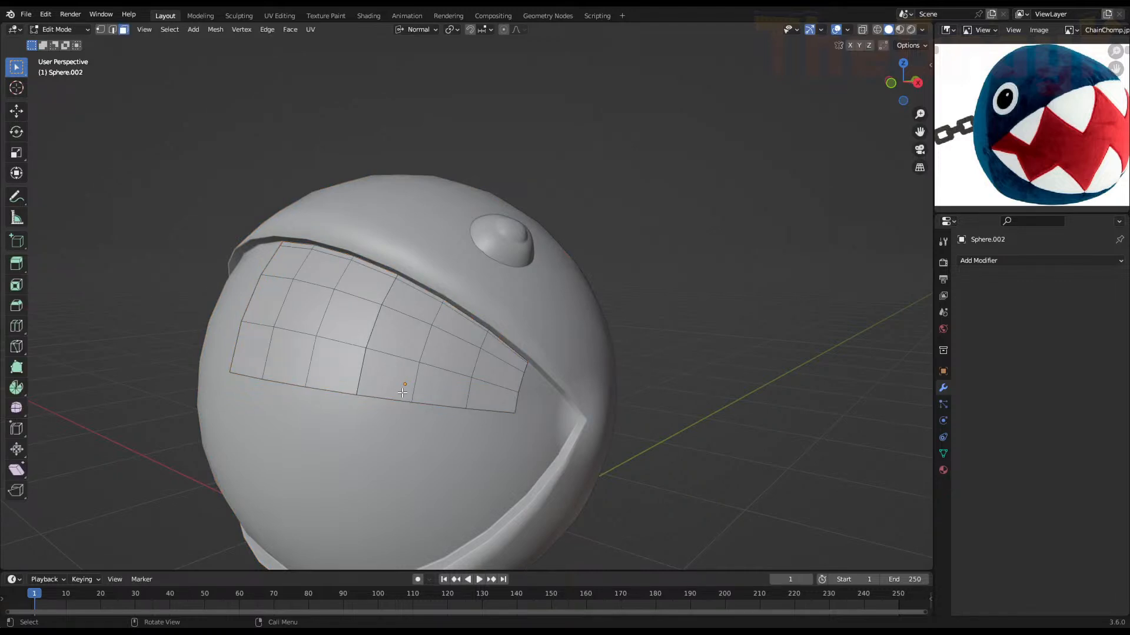
key(2)
alt+click(432, 406)
key(s)
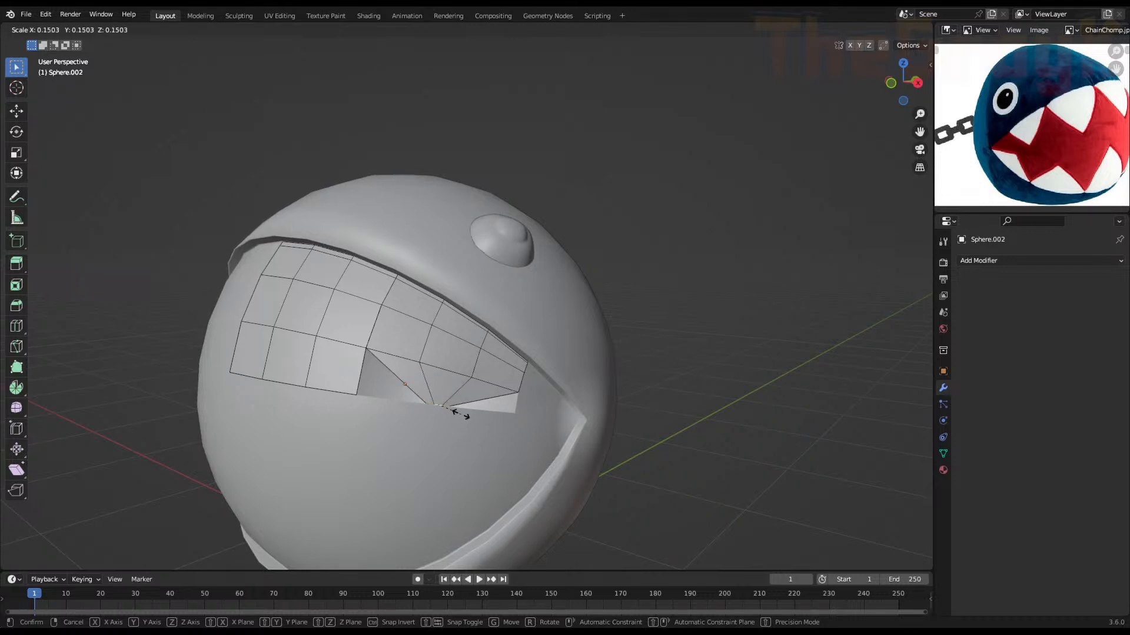
right_click(456, 412)
key(alt+a)
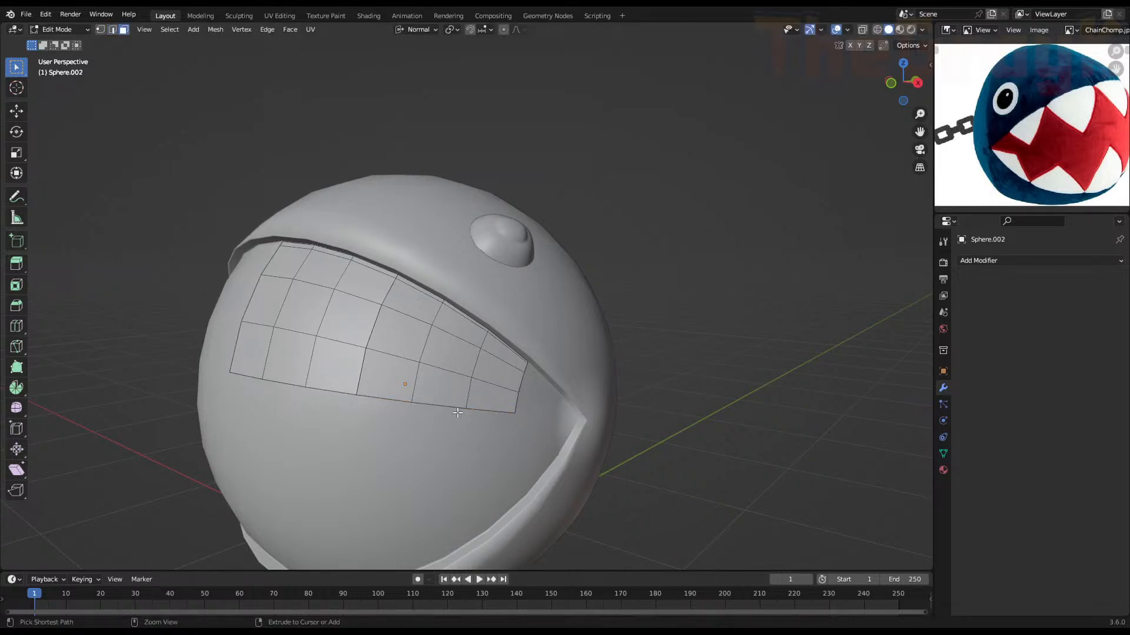
Undo the separation so the body mesh is back in Edit Mode
key(Tab)
click(457, 412)
key(Tab)
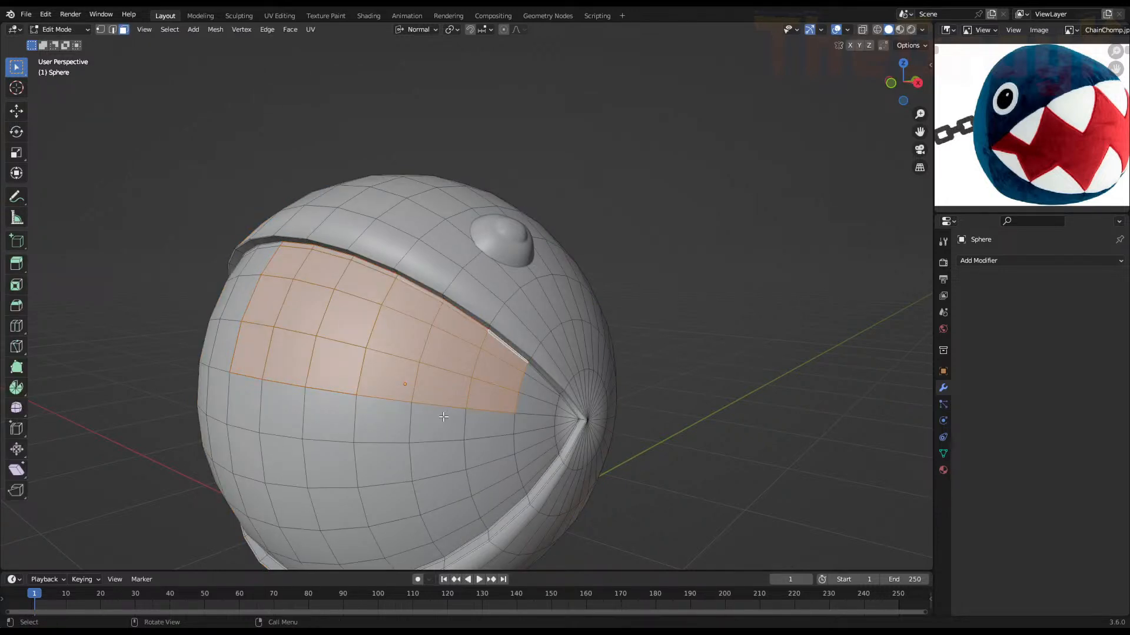
Select all faces linked to the body, hide them, and reveal them again
click(449, 424)
key(ctrl+l)
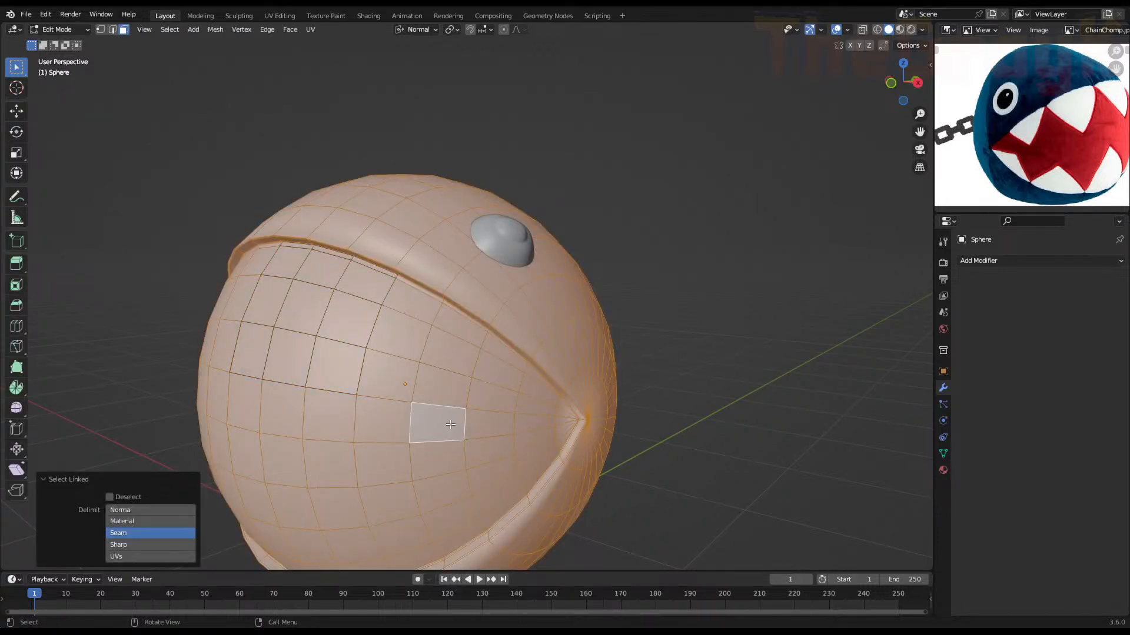
key(h)
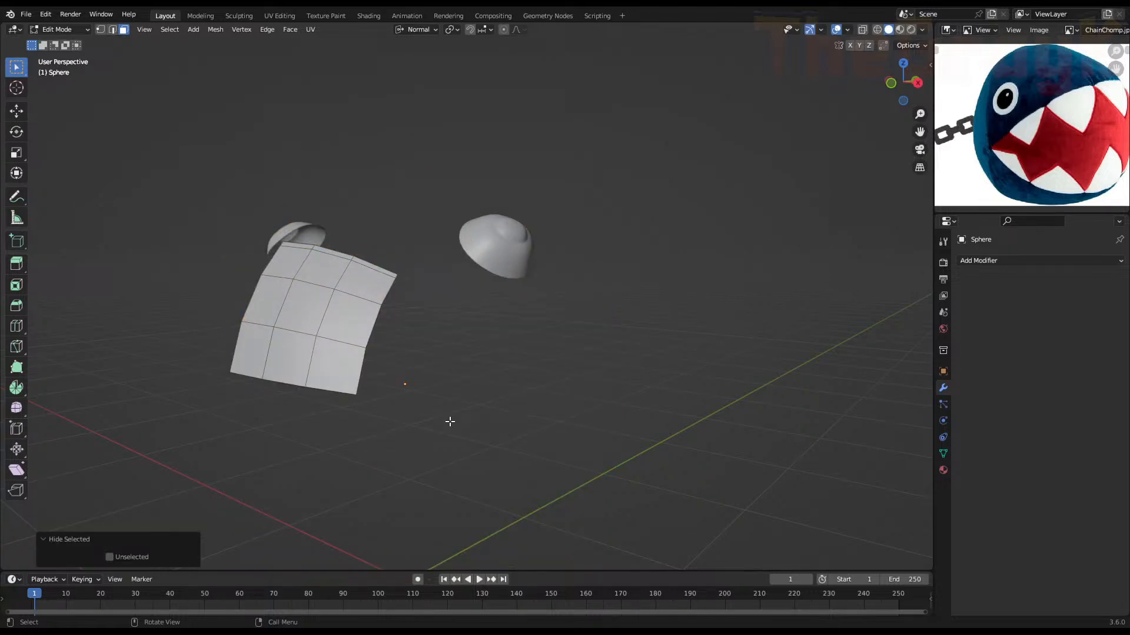
key(alt+h)
Select the mouth block three columns wide and three rows deep below the eye, circle-selecting its upper rows
click(449, 421)
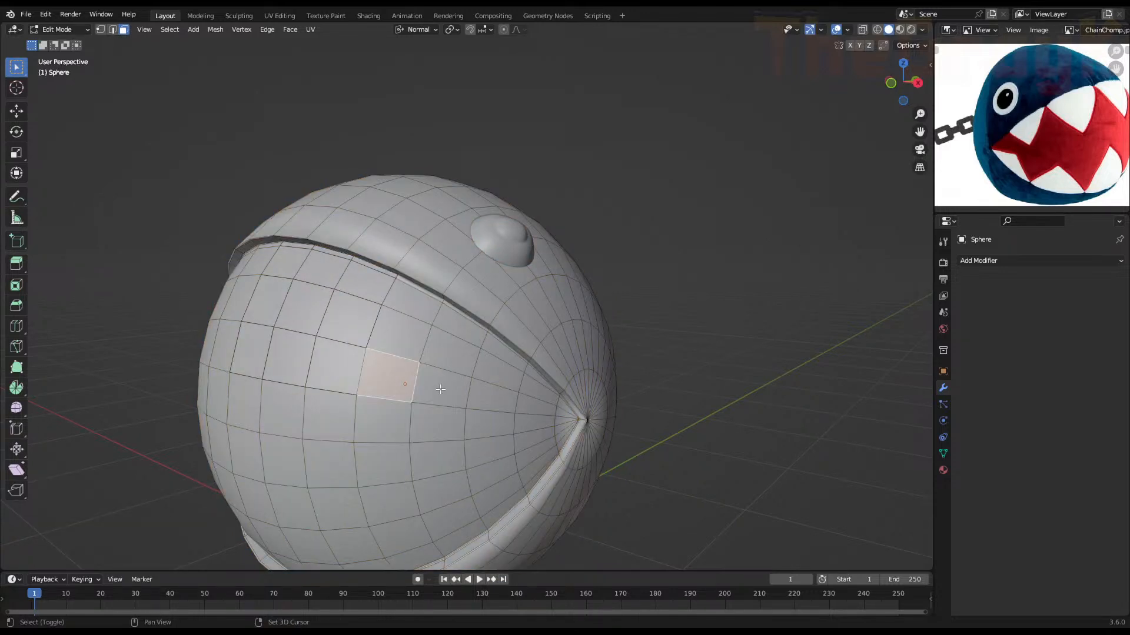
shift+click(443, 389)
shift+click(482, 396)
key(c)
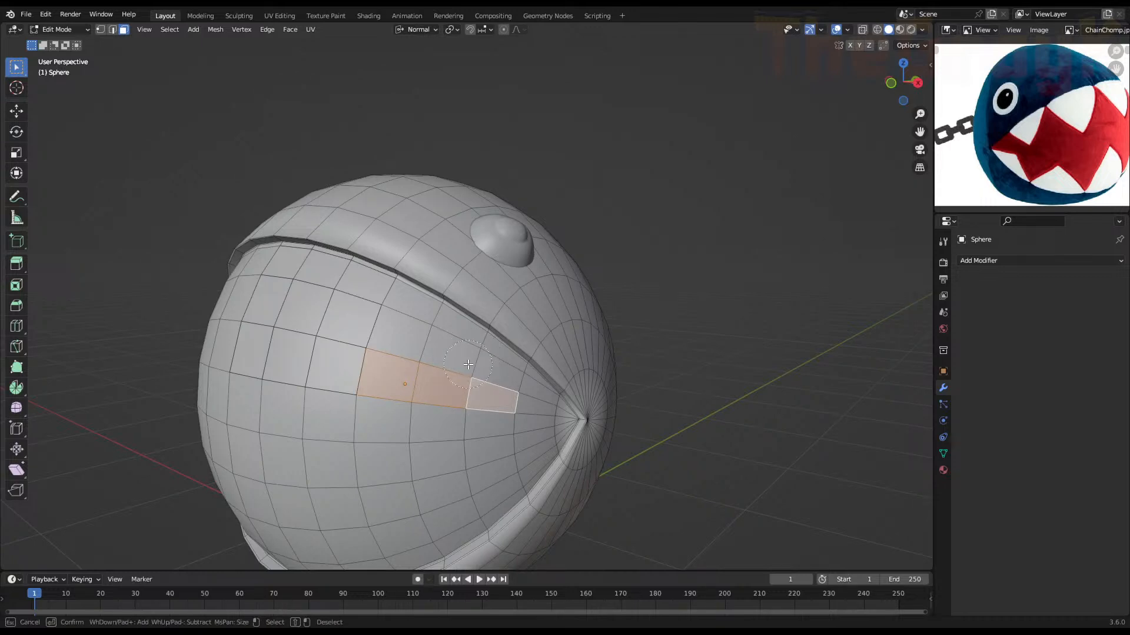
drag(468, 364, 477, 364)
key(Escape)
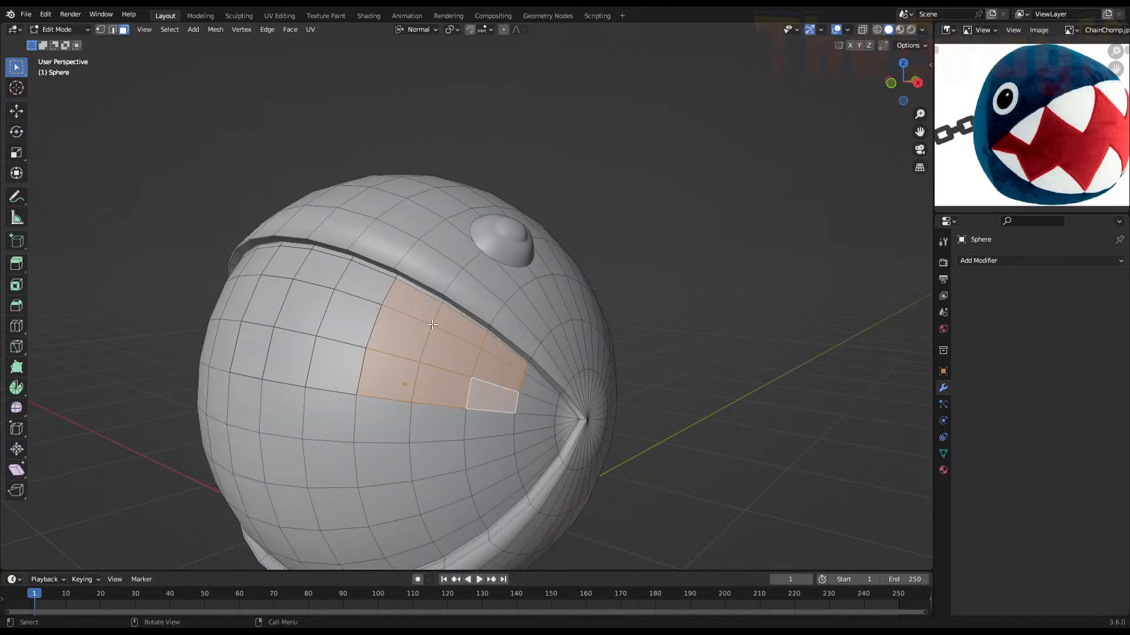
Add the block's thin lip-edge faces to the selection and duplicate the block in place
scroll(418, 337, up, 5)
shift+click(502, 380)
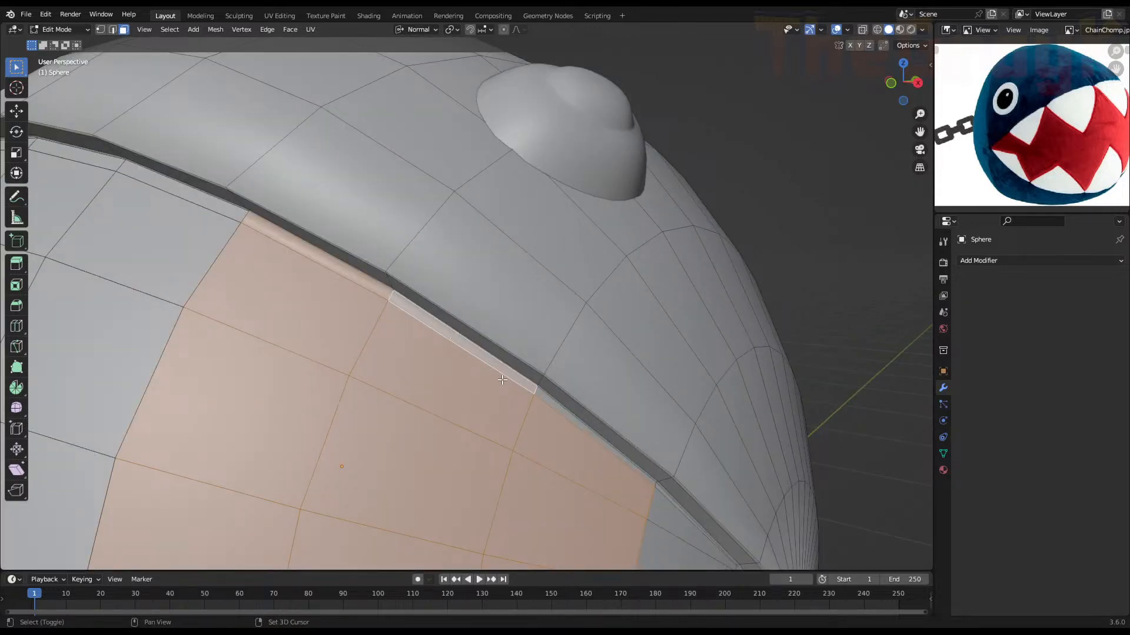
scroll(547, 406, down, 8)
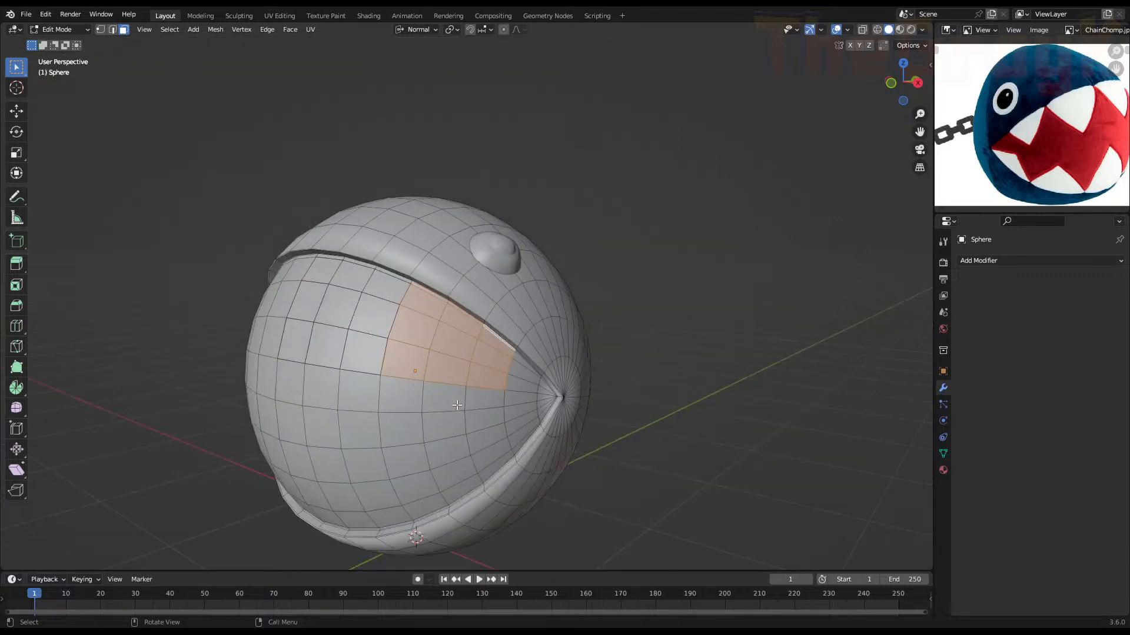
key(g)
click(460, 390)
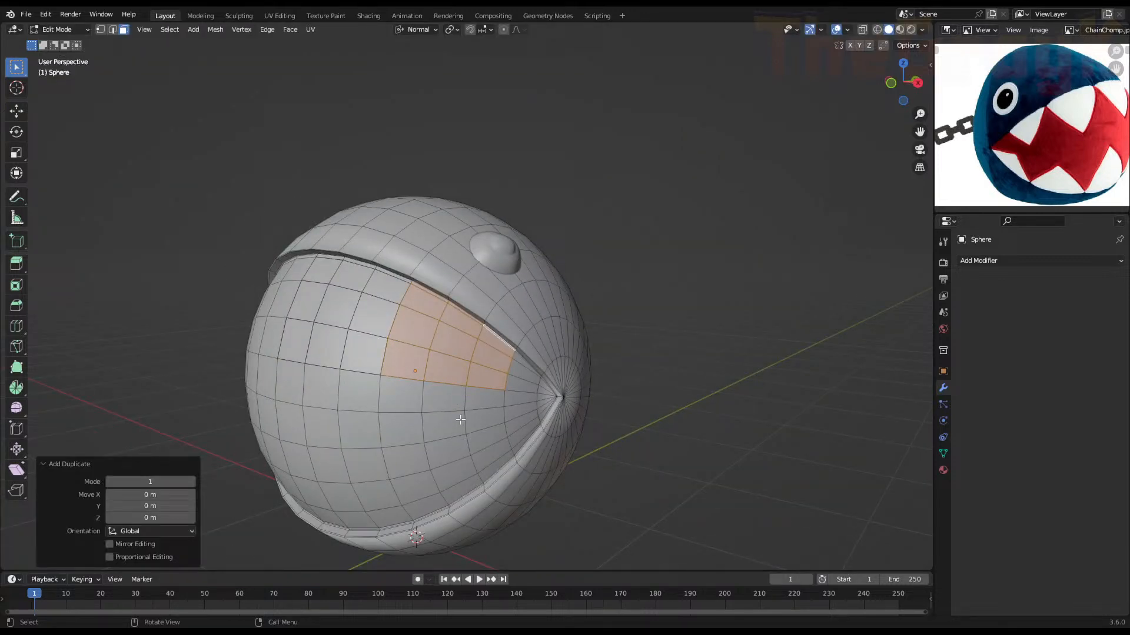
Select all faces linked to the body and hide them, leaving the duplicated tooth blocks and eyes
click(460, 424)
key(l)
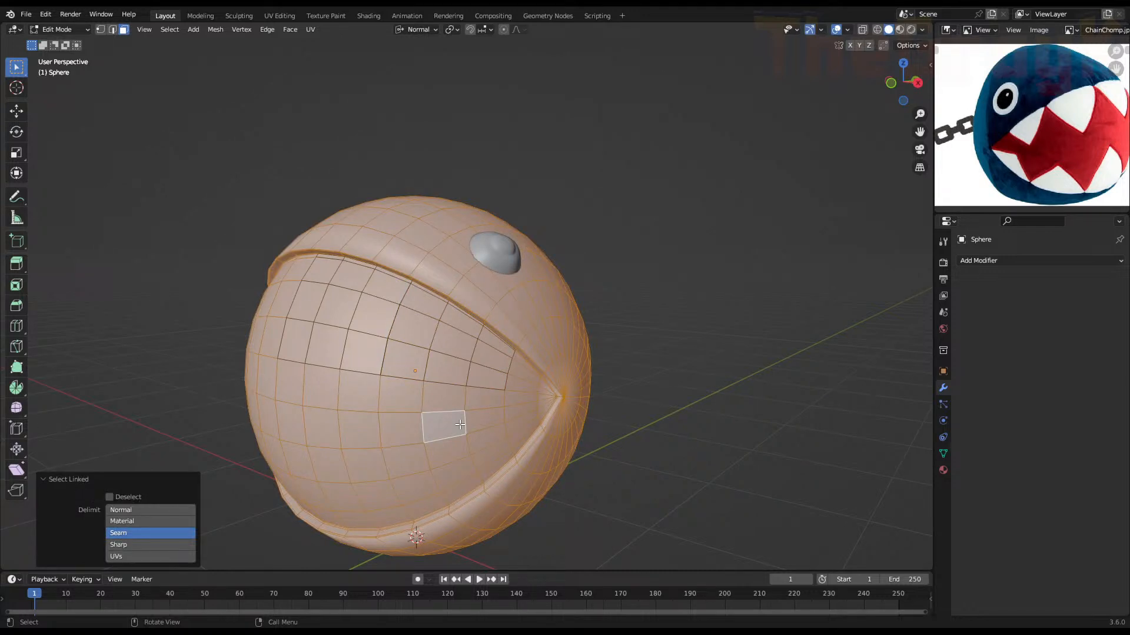
key(h)
click(403, 318)
key(g)
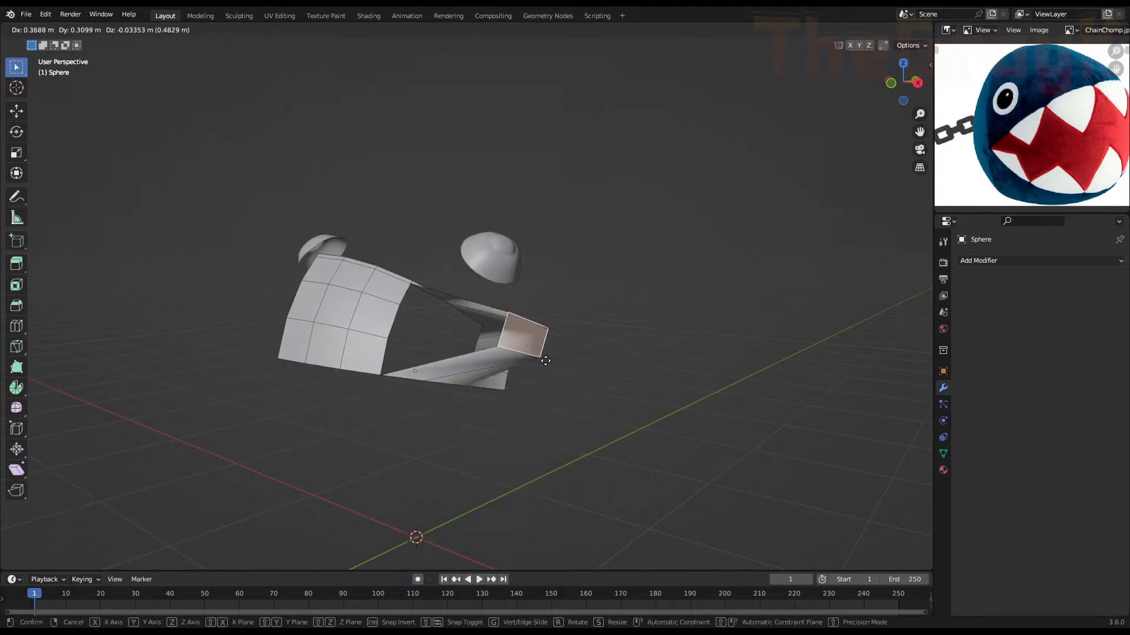
key(Escape)
Separate the two duplicated tooth blocks into their own object and open that object in Edit Mode
key(l)
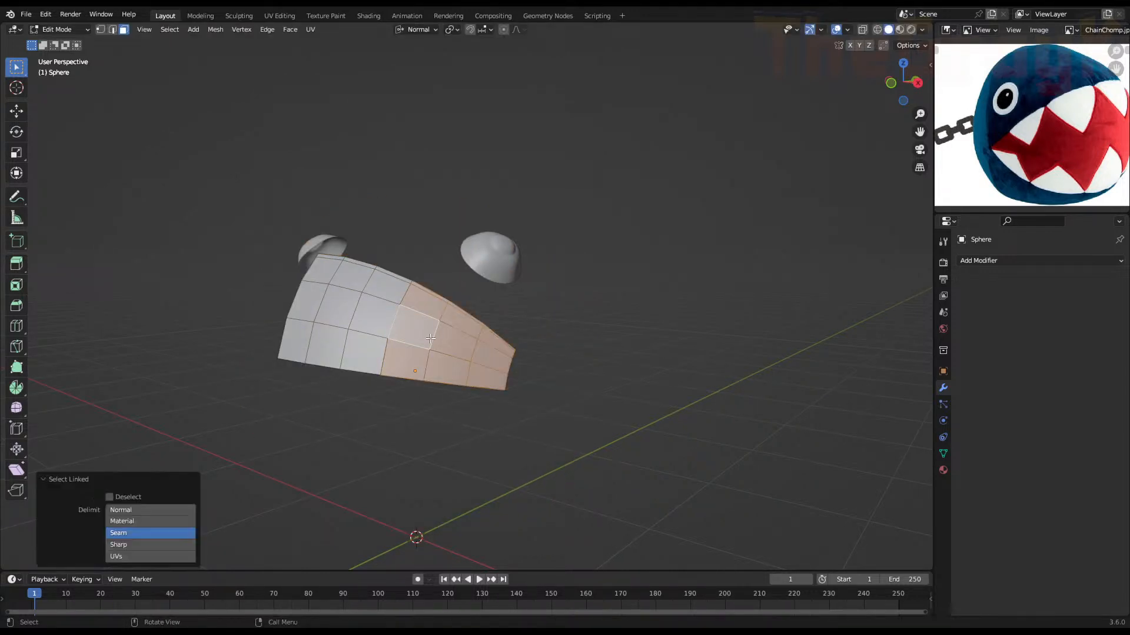
key(l)
key(p)
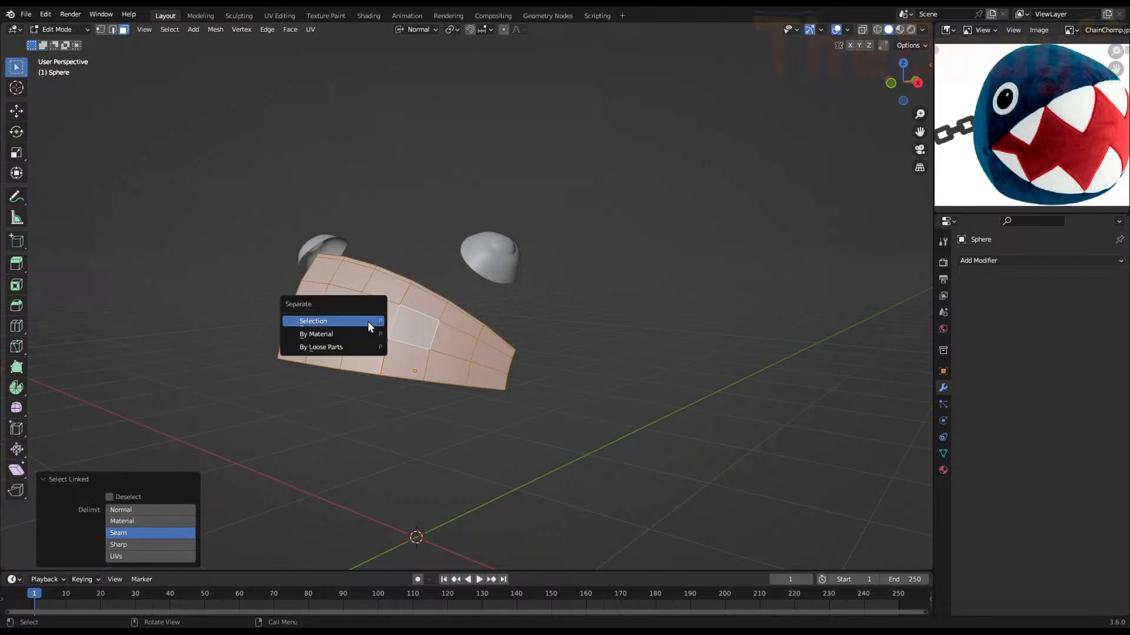
click(368, 321)
key(Tab)
click(418, 357)
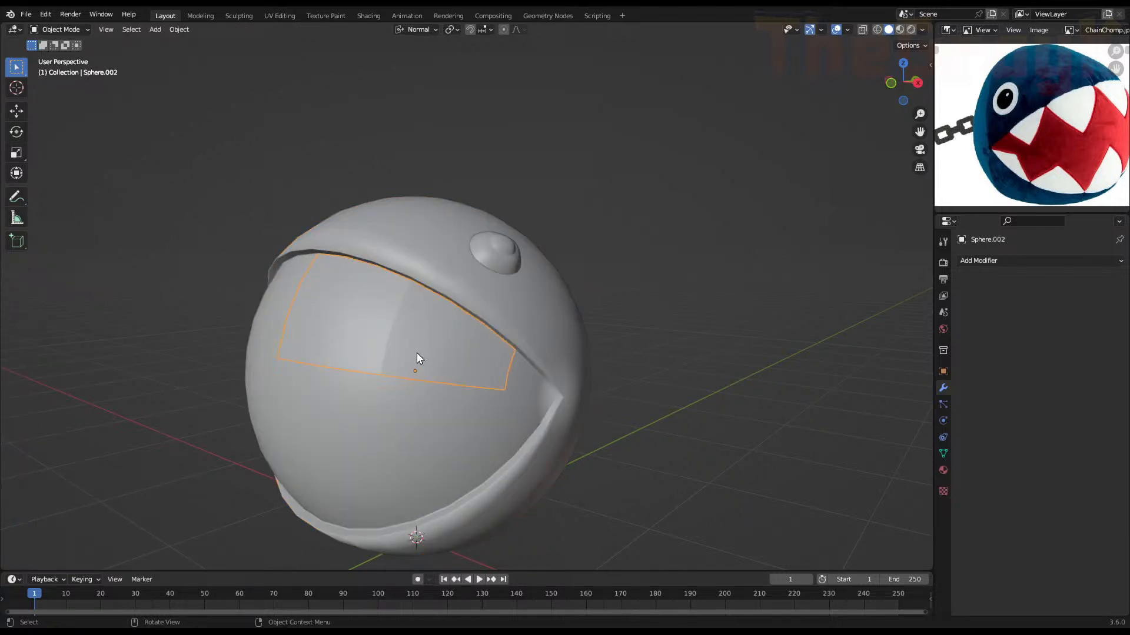
key(Tab)
middle_drag(404, 355, 376, 421)
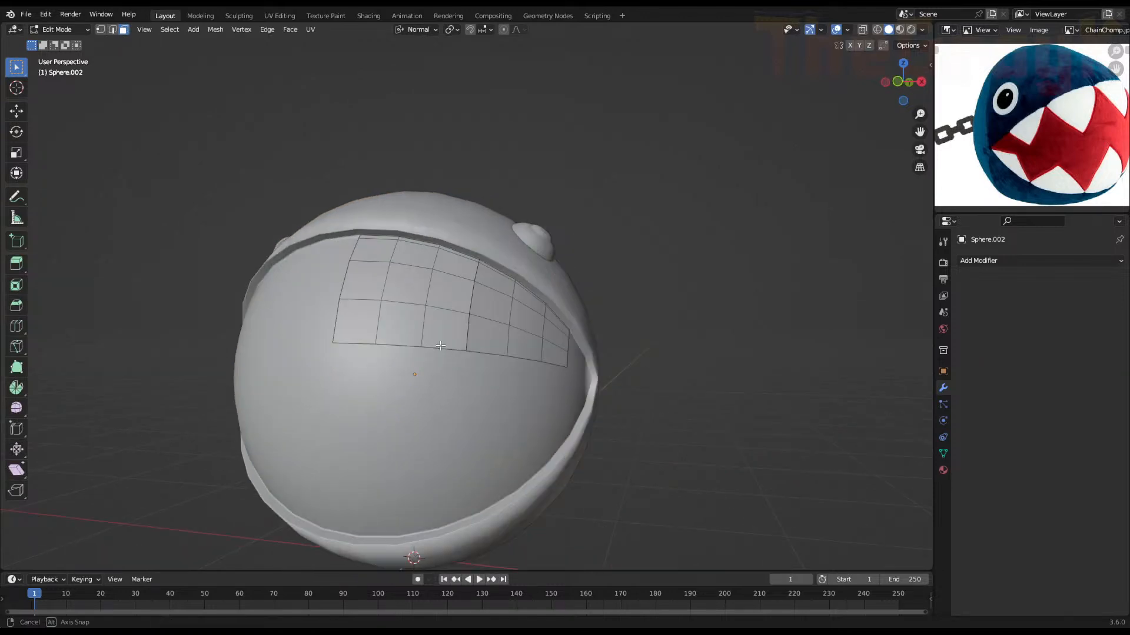
scroll(377, 423, up, 4)
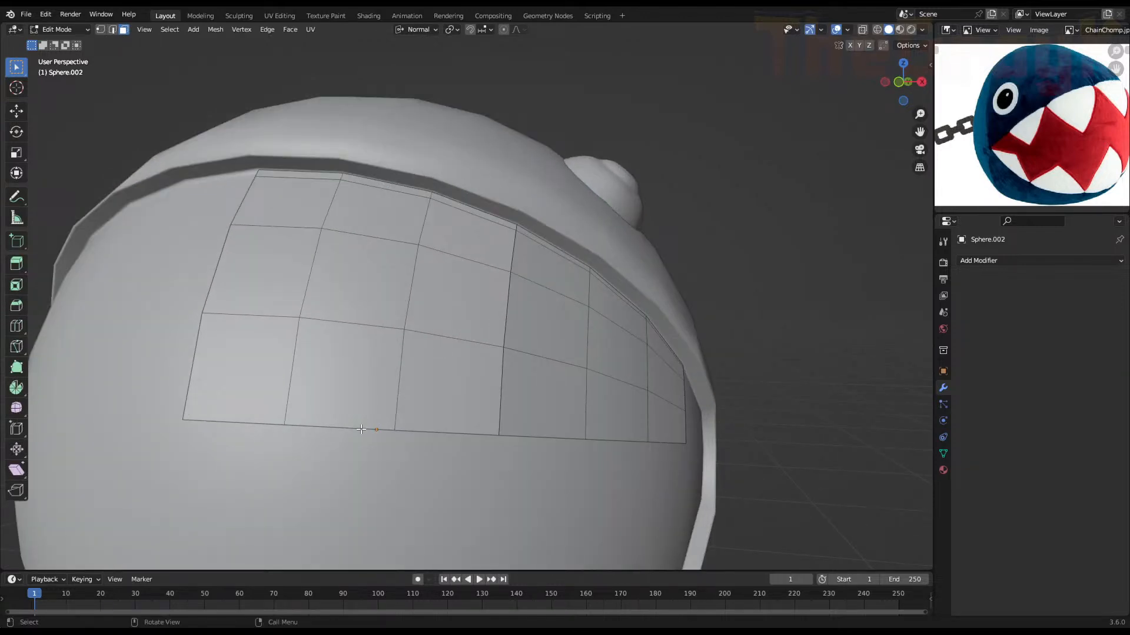
key(2)
click(353, 429)
shift+click(447, 433)
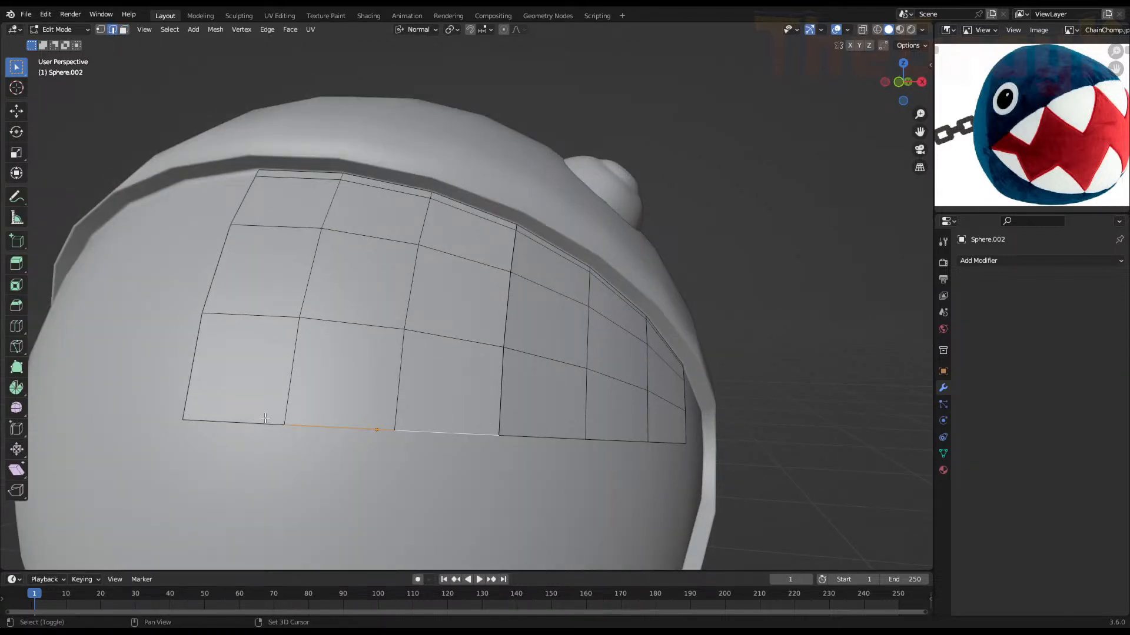
shift+click(265, 419)
key(s)
right_click(487, 428)
In vertex selection mode, select all geometry linked to the side tooth block and hide it
middle_drag(490, 426, 556, 375)
key(1)
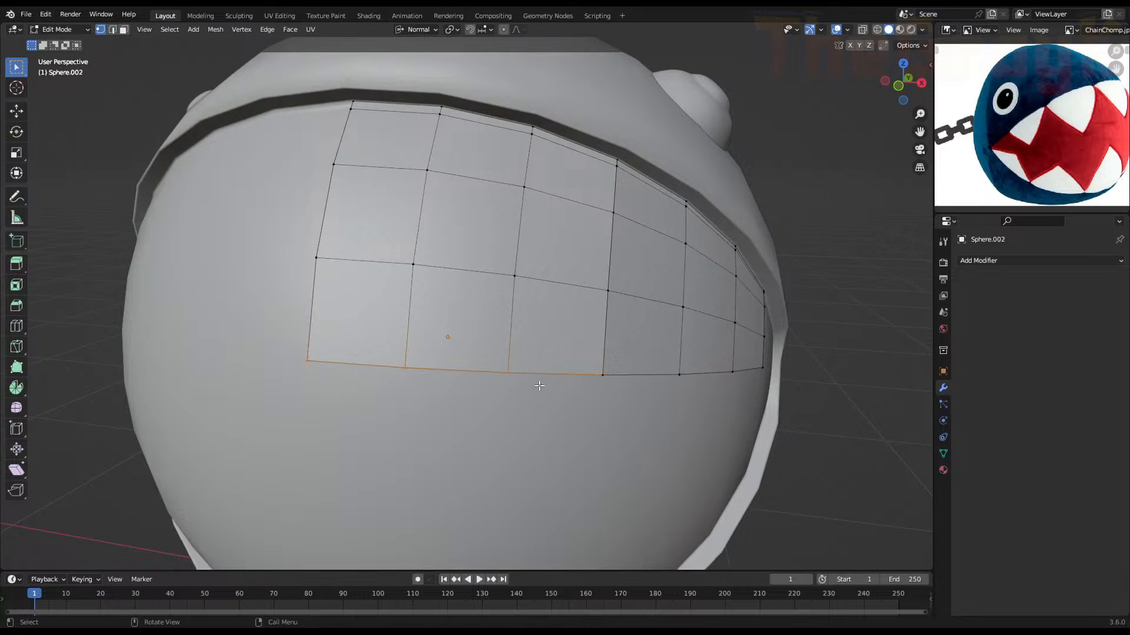
shift+click(590, 372)
shift+click(668, 373)
key(l)
key(h)
Vertex-slide the front block's two lower corner vertices inward along the bottom edge, using factors of about 0.95
shift+click(599, 378)
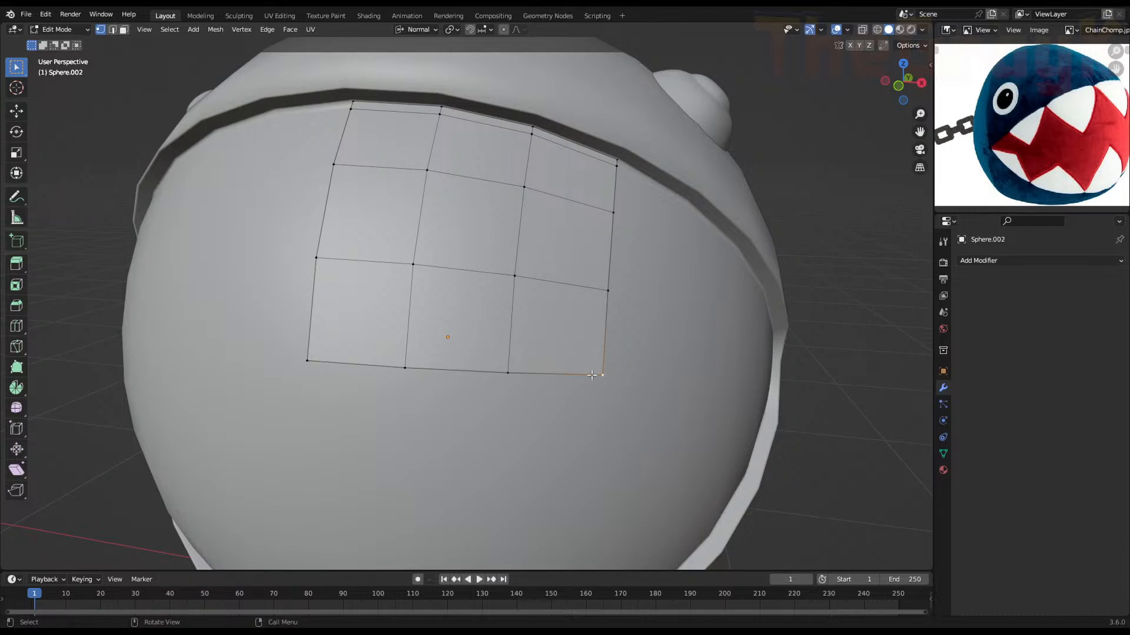
key(shift+v)
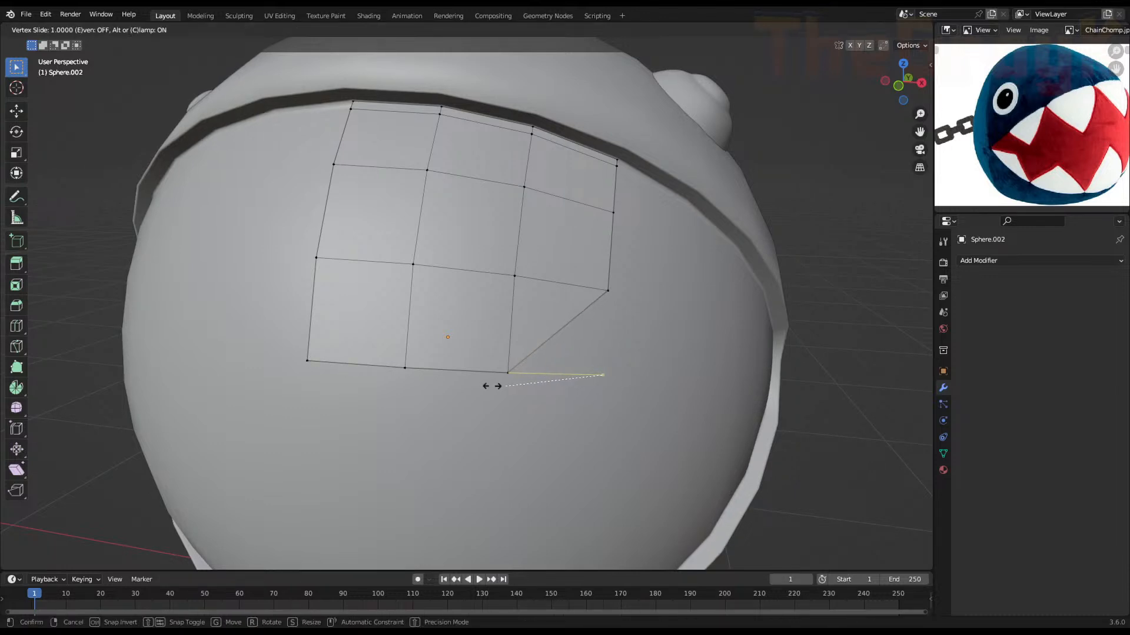
click(496, 387)
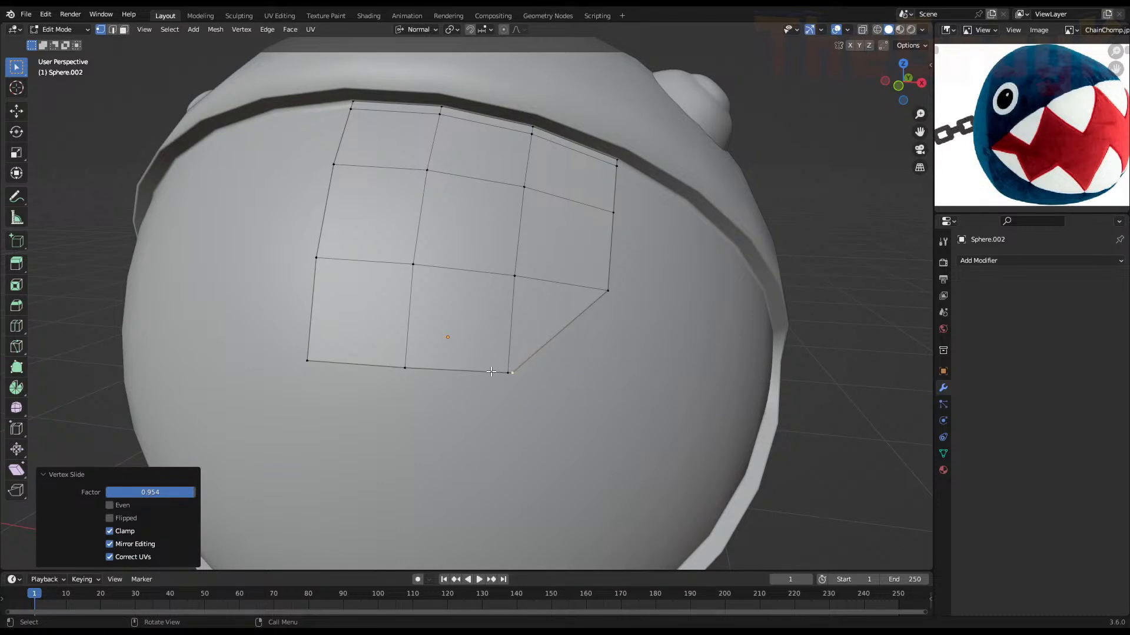
click(302, 354)
key(shift+v)
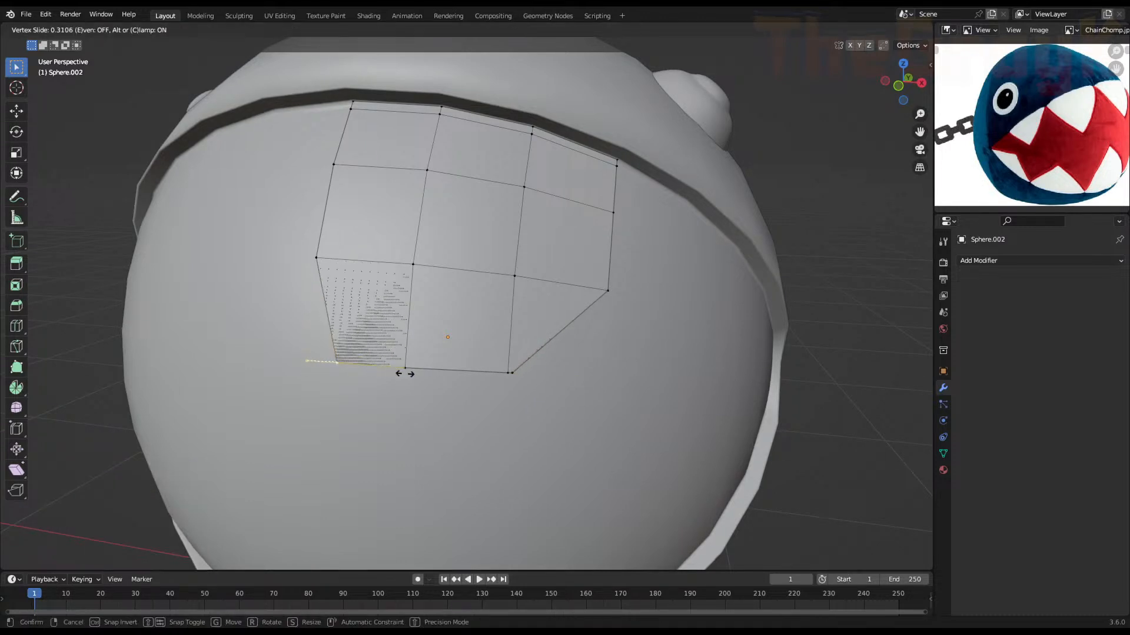
click(456, 383)
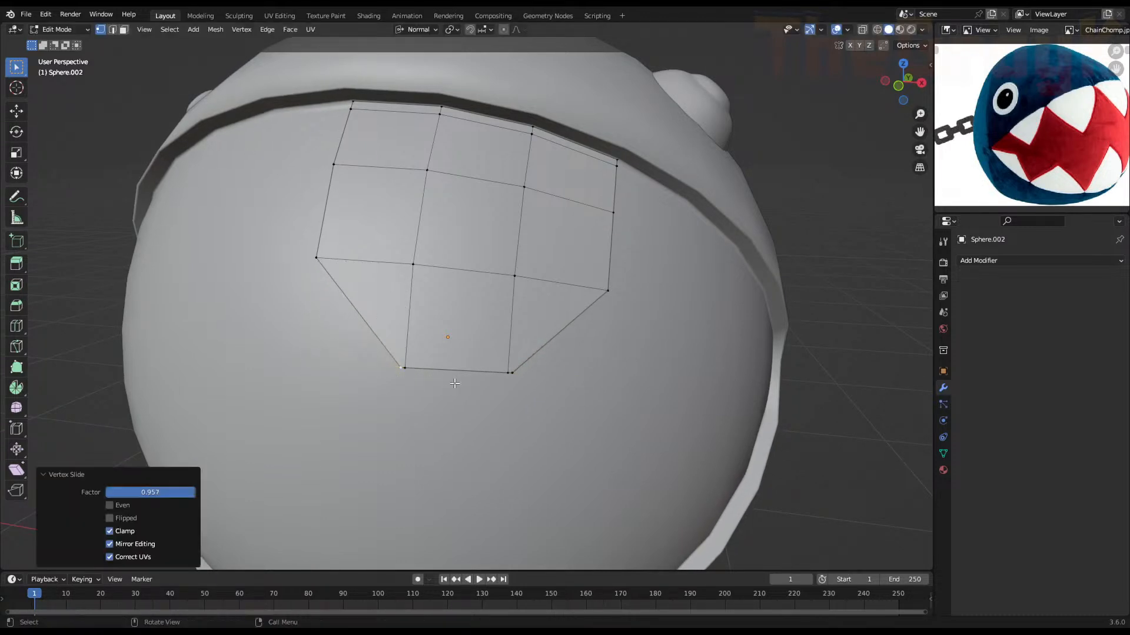
key(g)
key(g)
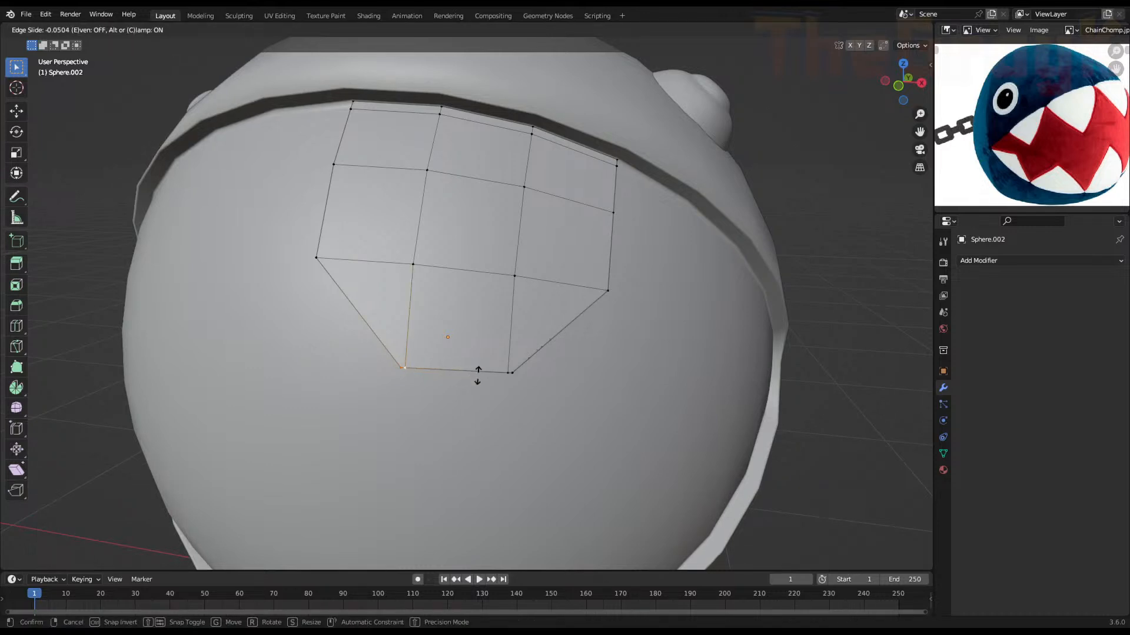
right_click(486, 342)
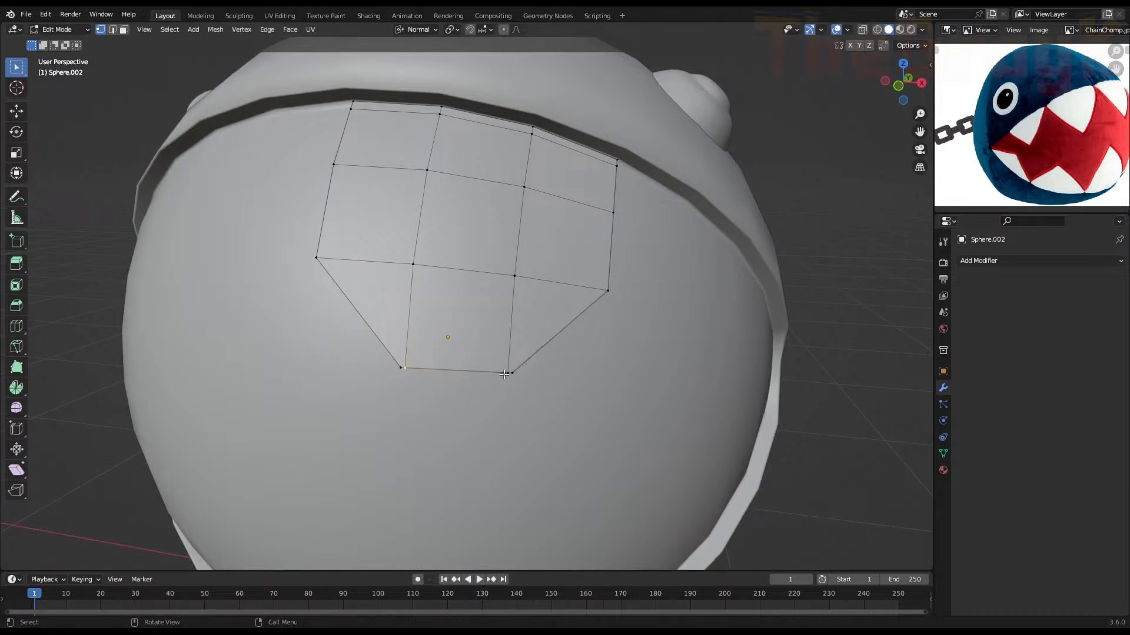
Slide the bottom edge's left inner vertex halfway along the edge and its left outer vertex close beside it, factor about 0.91
key(shift+v)
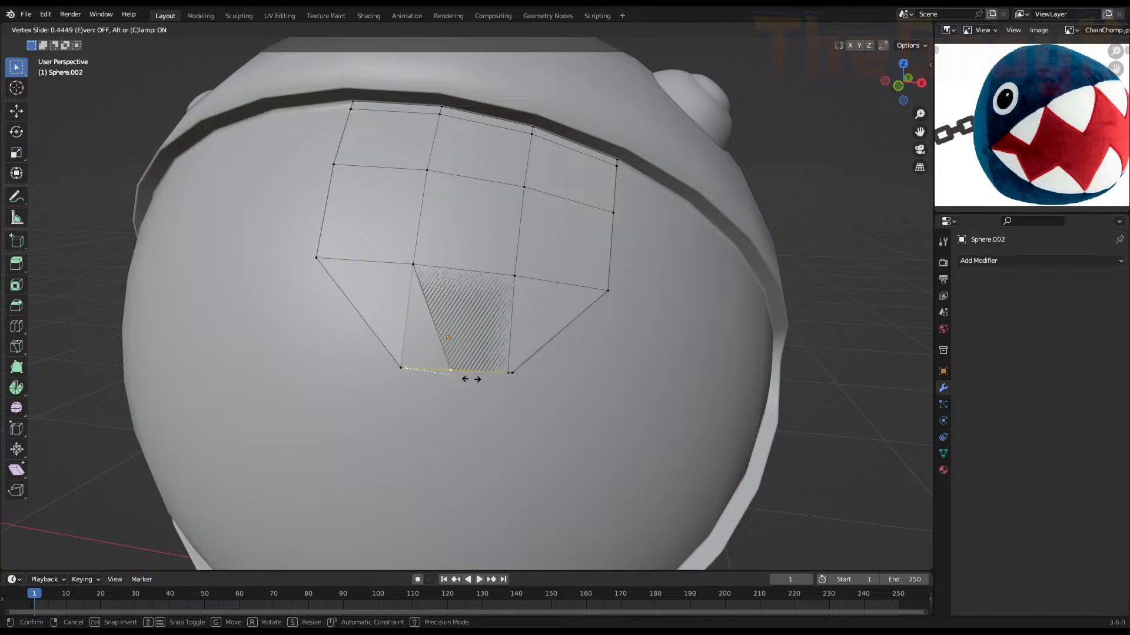
click(476, 382)
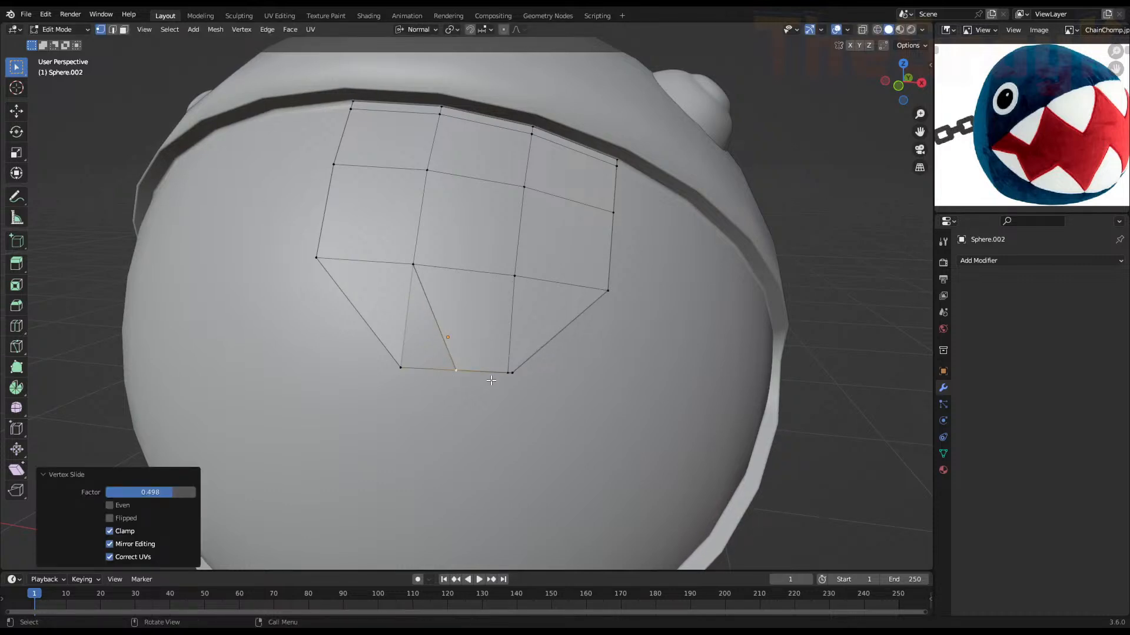
click(410, 366)
key(shift+v)
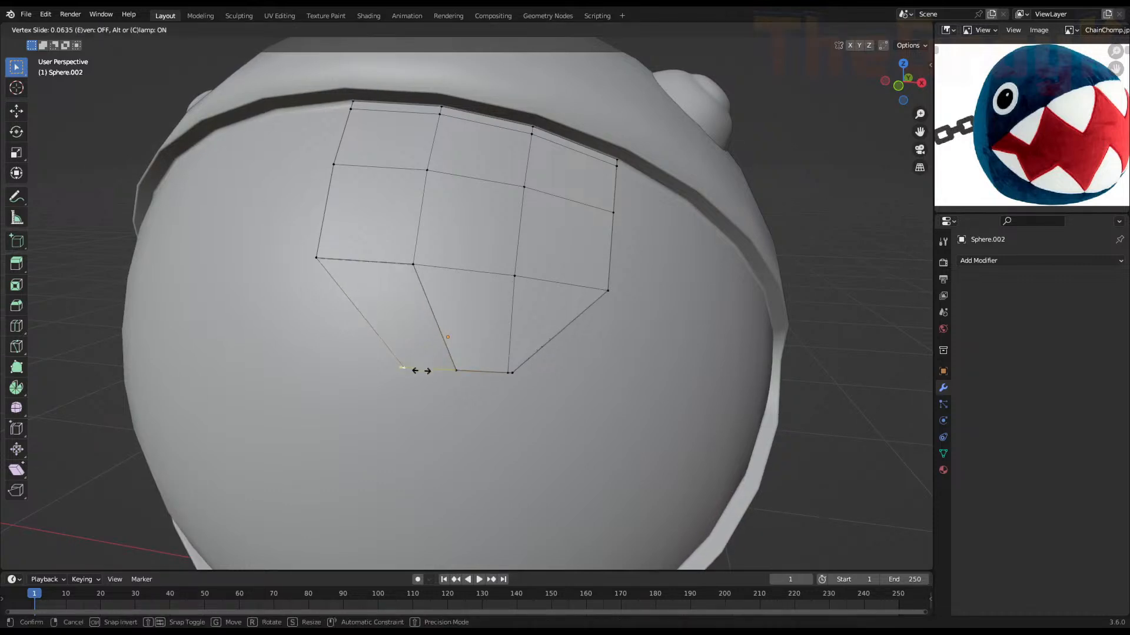
click(458, 378)
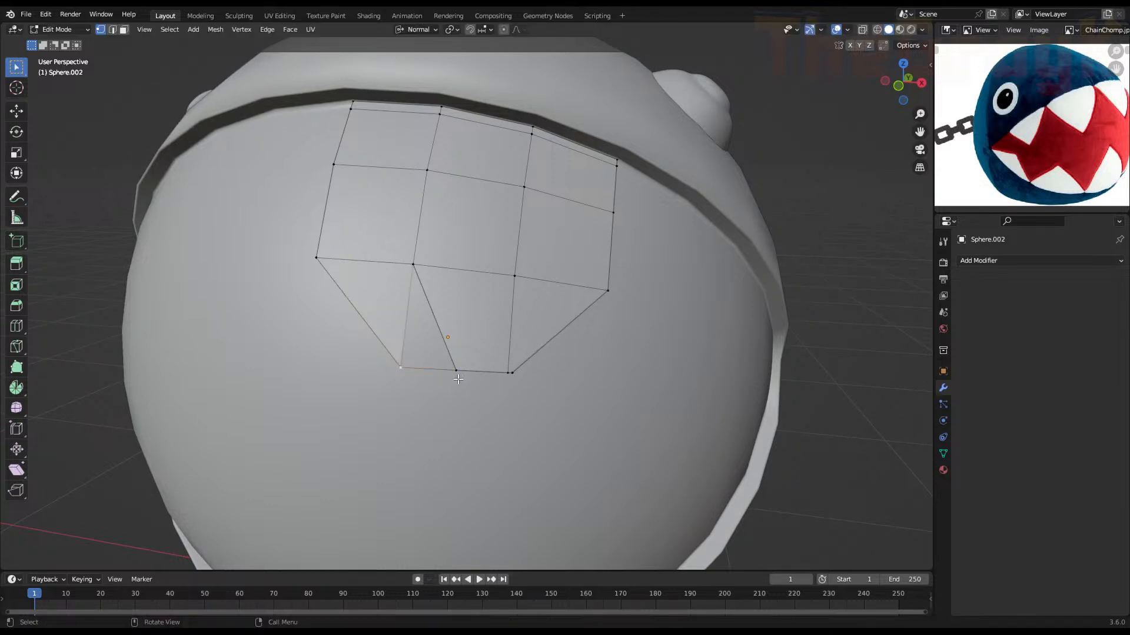
key(shift+v)
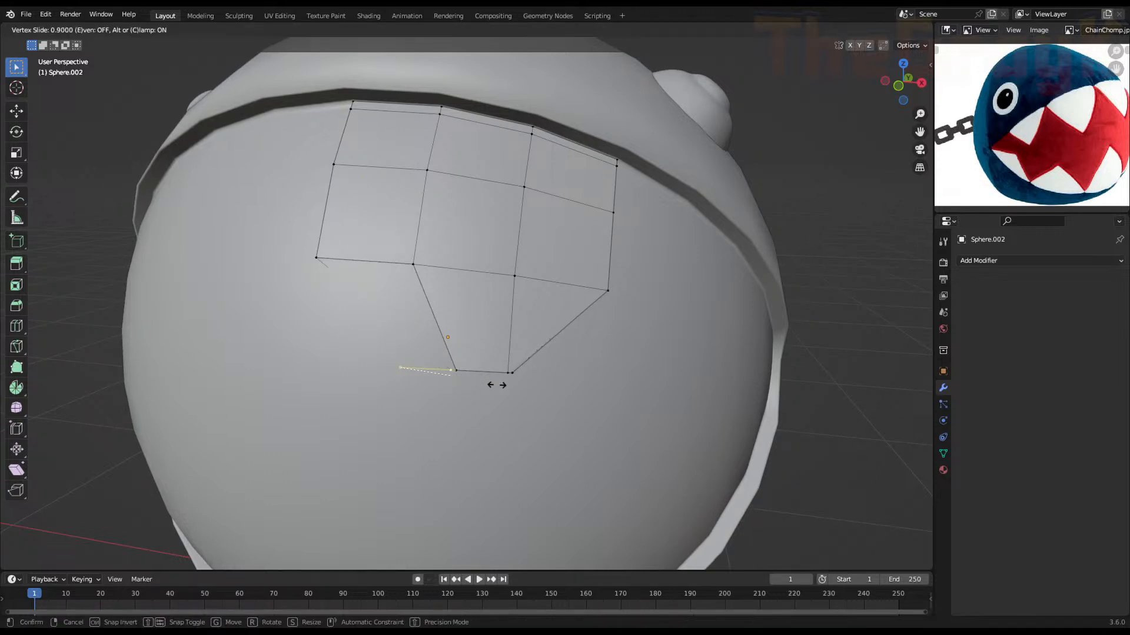
click(497, 385)
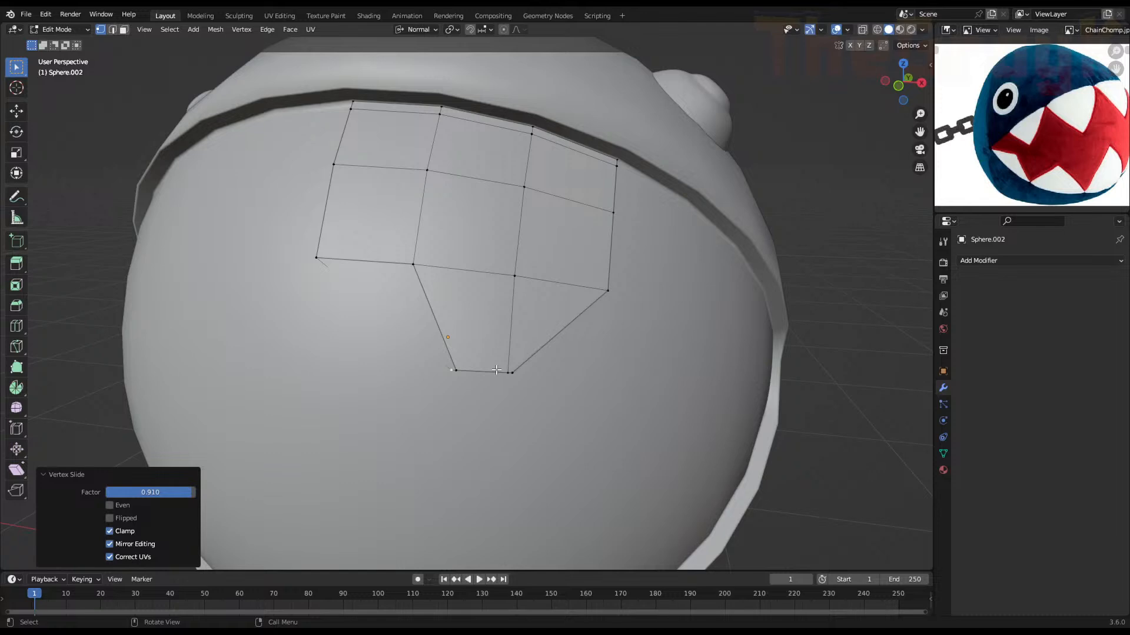
Slide the two right vertices of the bottom edge to its middle, factor about 0.9 each, forming the tooth's pointed tip
click(497, 370)
key(shift+v)
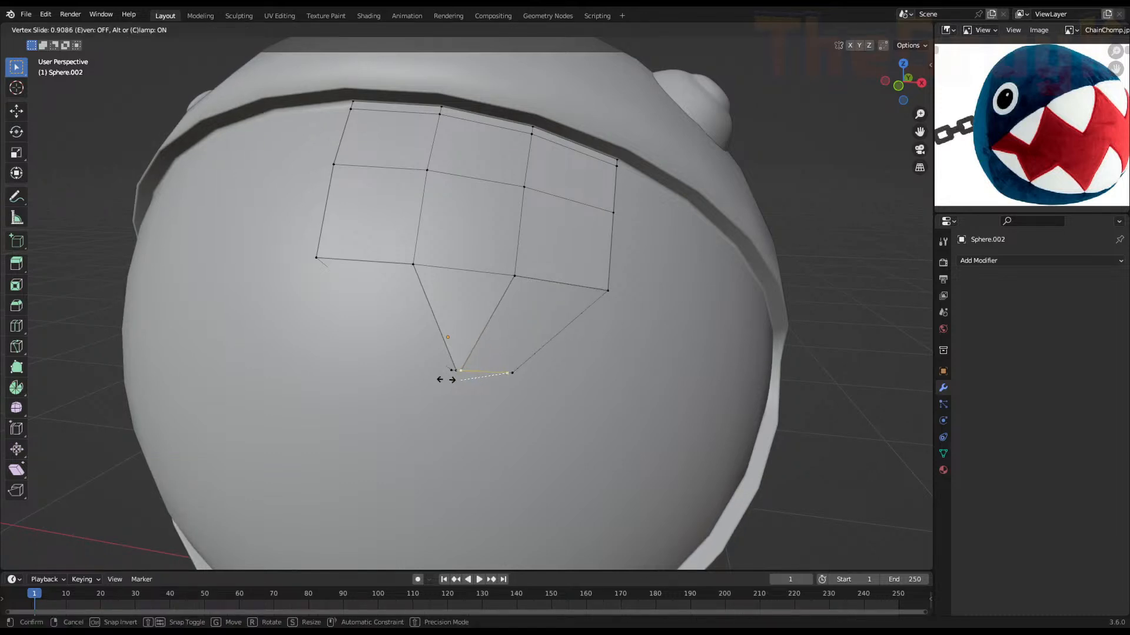
click(445, 379)
click(514, 372)
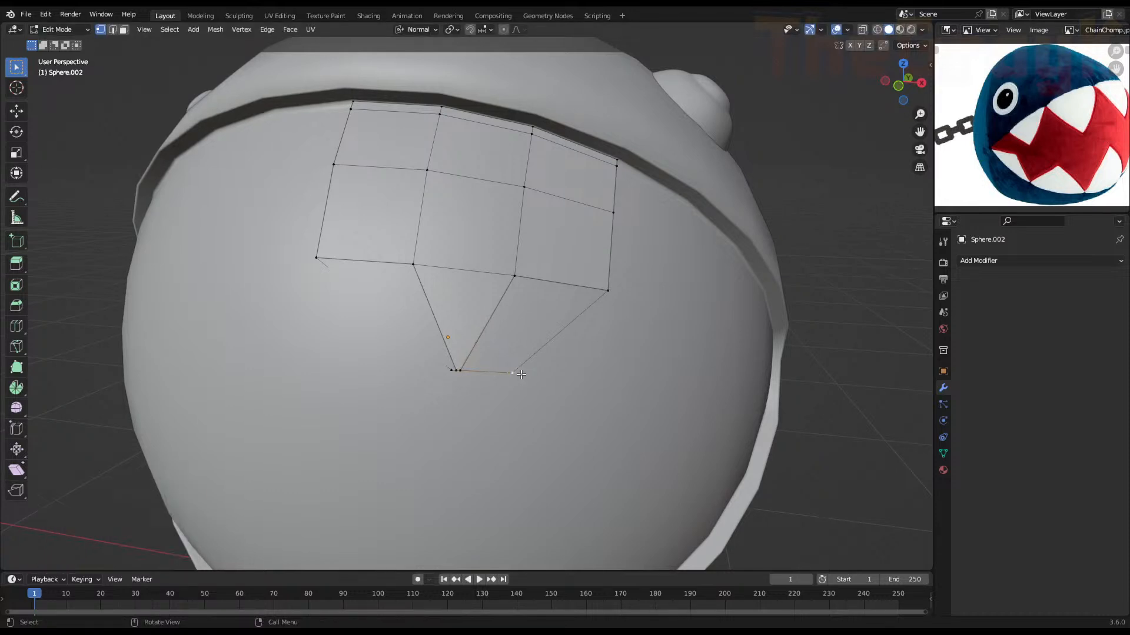
key(shift+v)
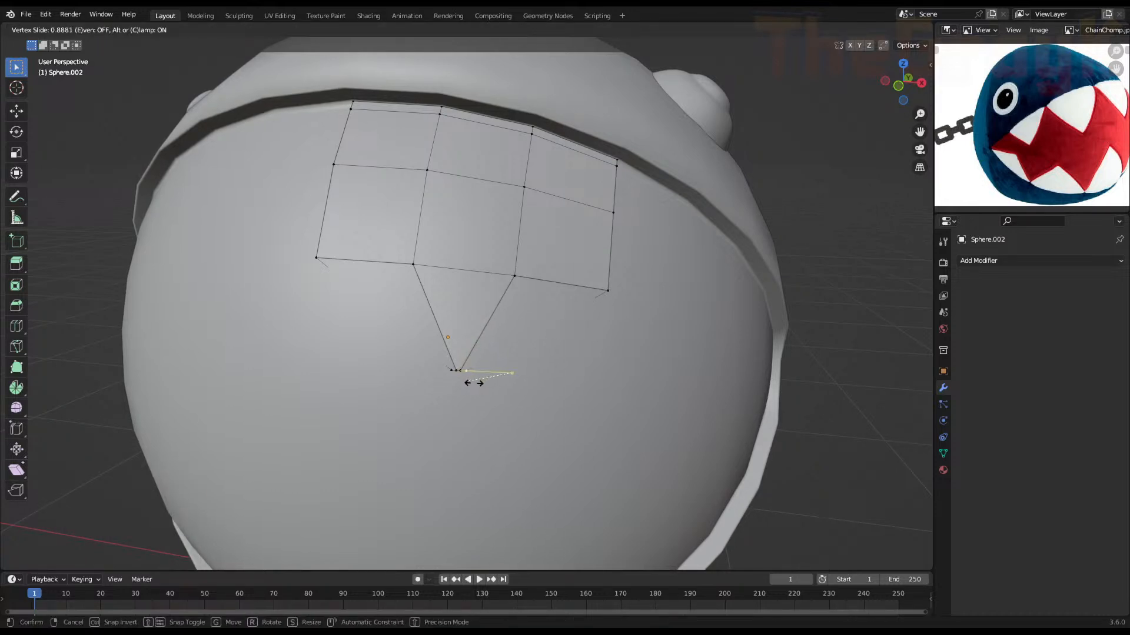
click(474, 383)
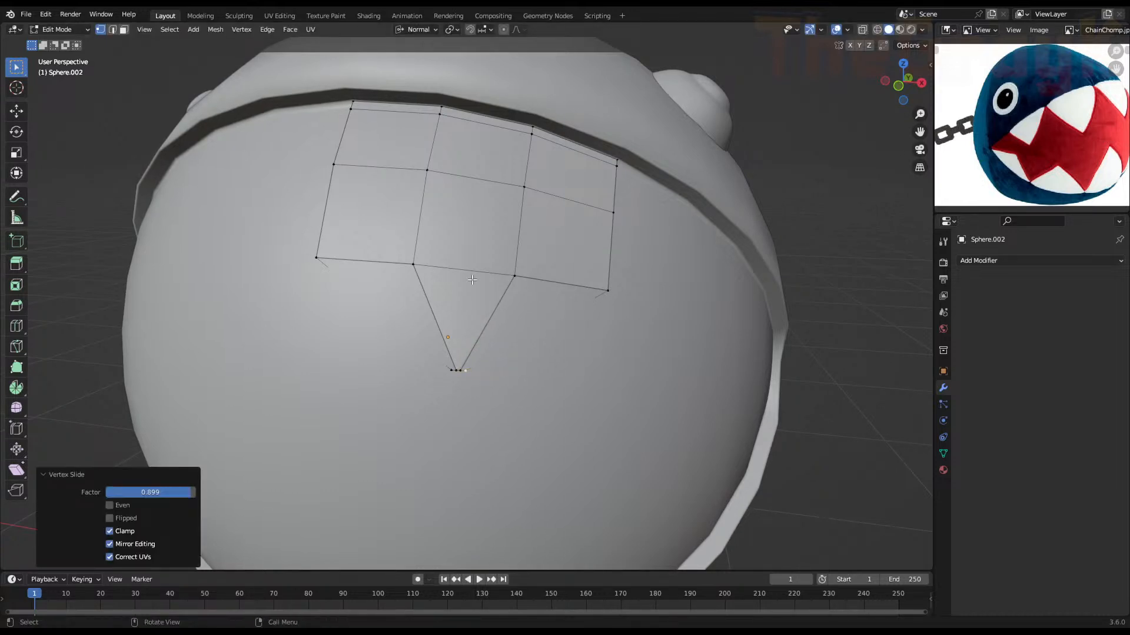
Slide the two inner vertices of the row above the tip toward each other to narrow the tooth's center column
click(434, 266)
key(shift+v)
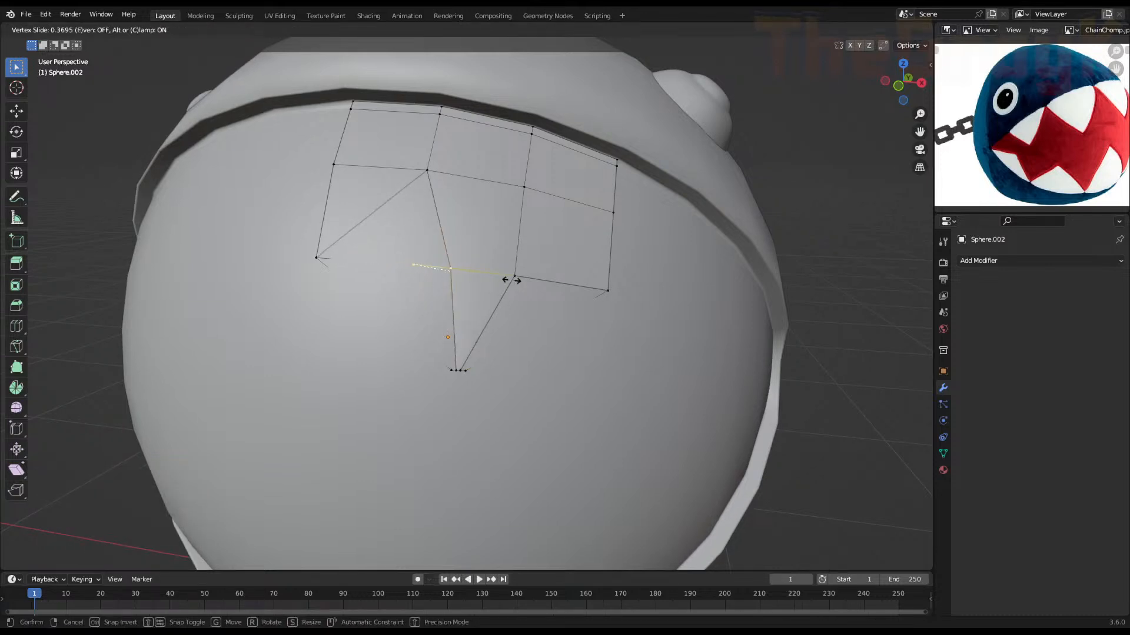
click(512, 282)
key(shift+v)
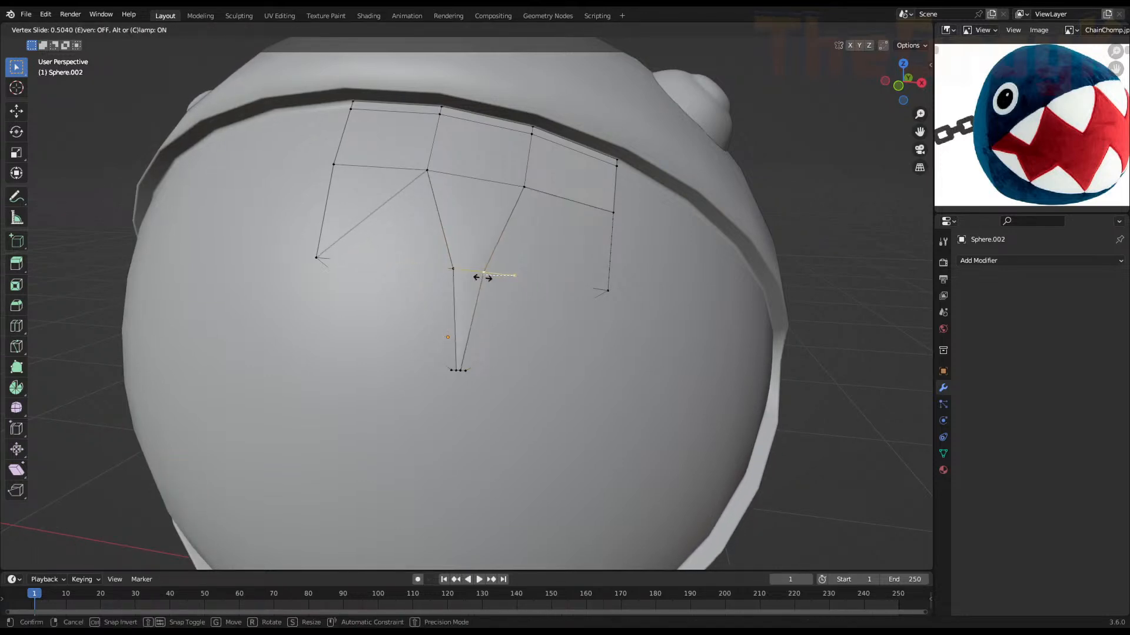
click(478, 277)
Slide the outer vertices of that same row inward, using factors of about 0.48 on the left and 0.40 on the right
click(322, 254)
key(shift+v)
click(385, 266)
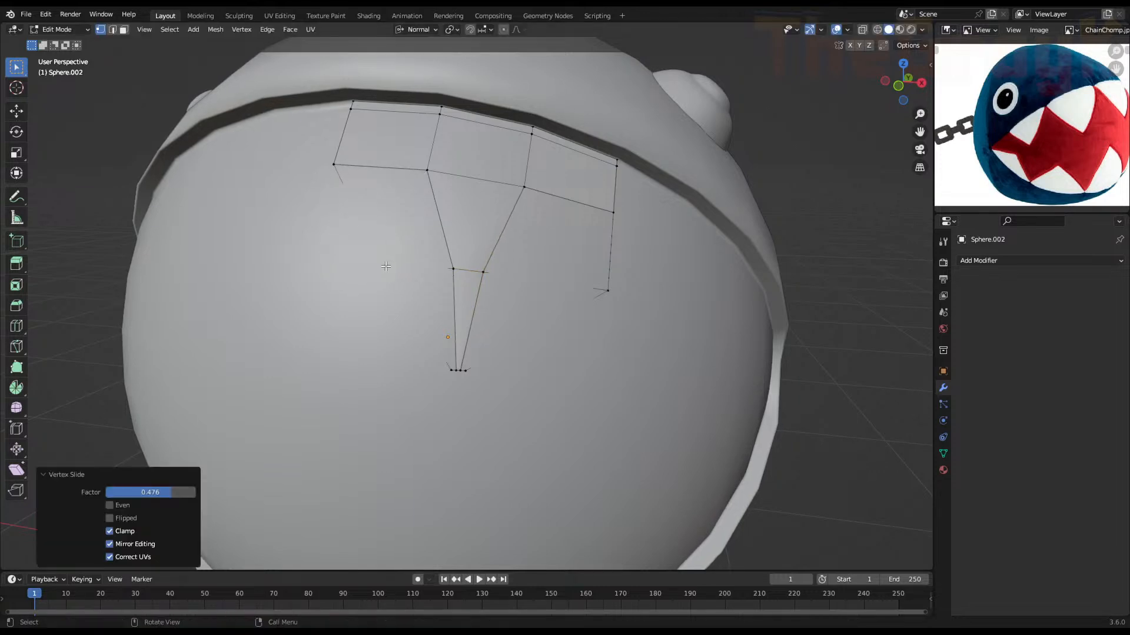
click(599, 291)
key(shift+v)
click(542, 284)
Switch to wireframe shading and scale the two outer vertices of the next row up to 0.74
key(z)
click(455, 278)
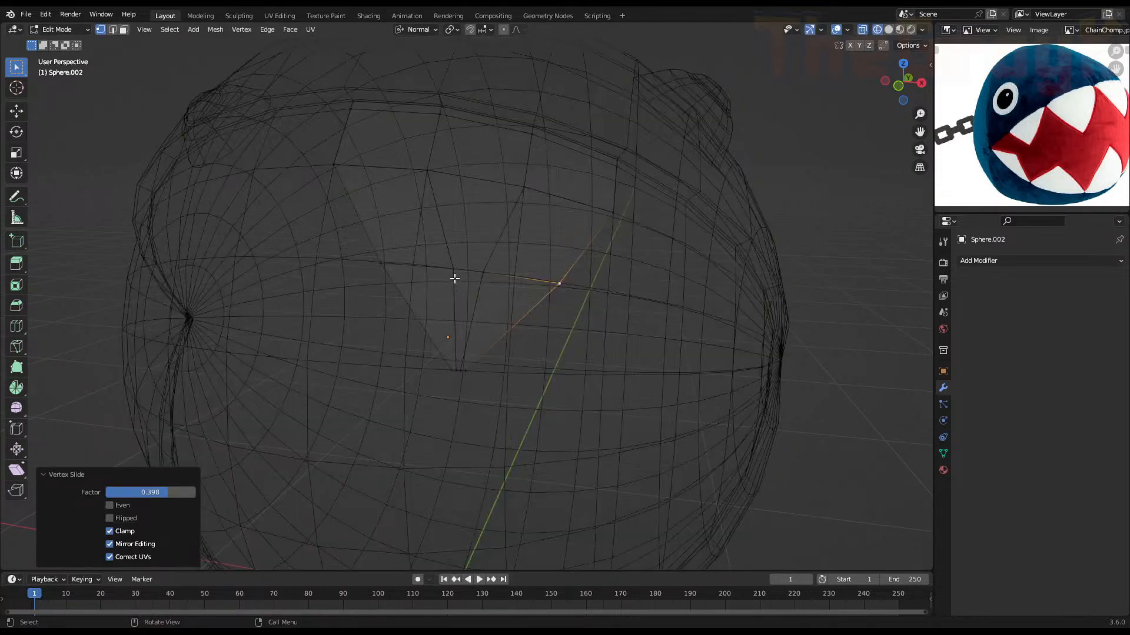
click(607, 228)
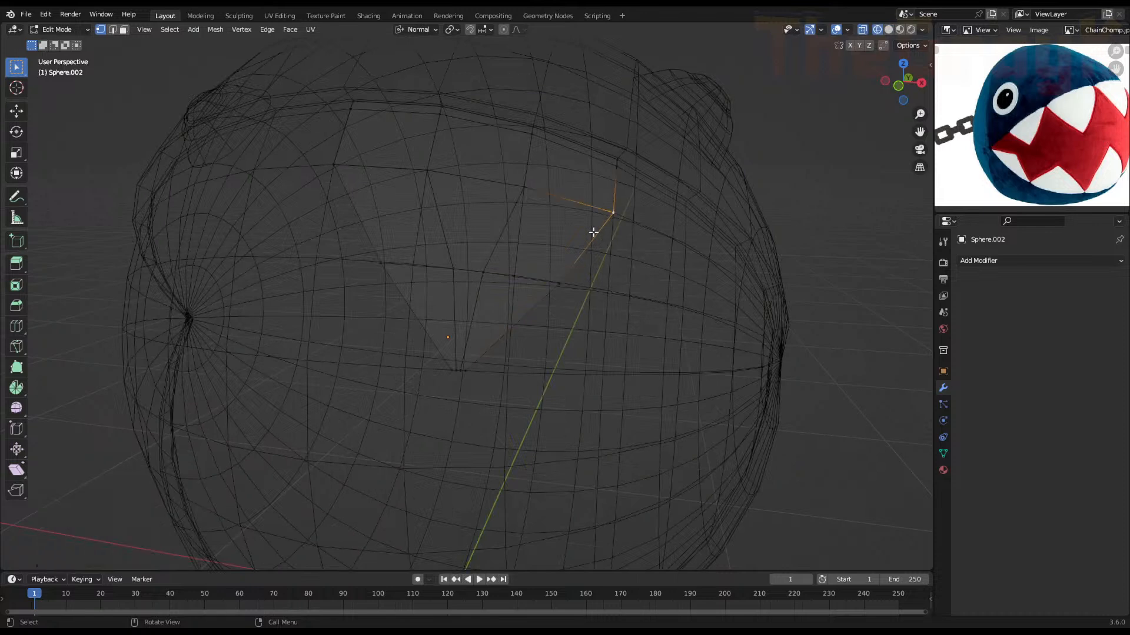
shift+click(339, 169)
key(s)
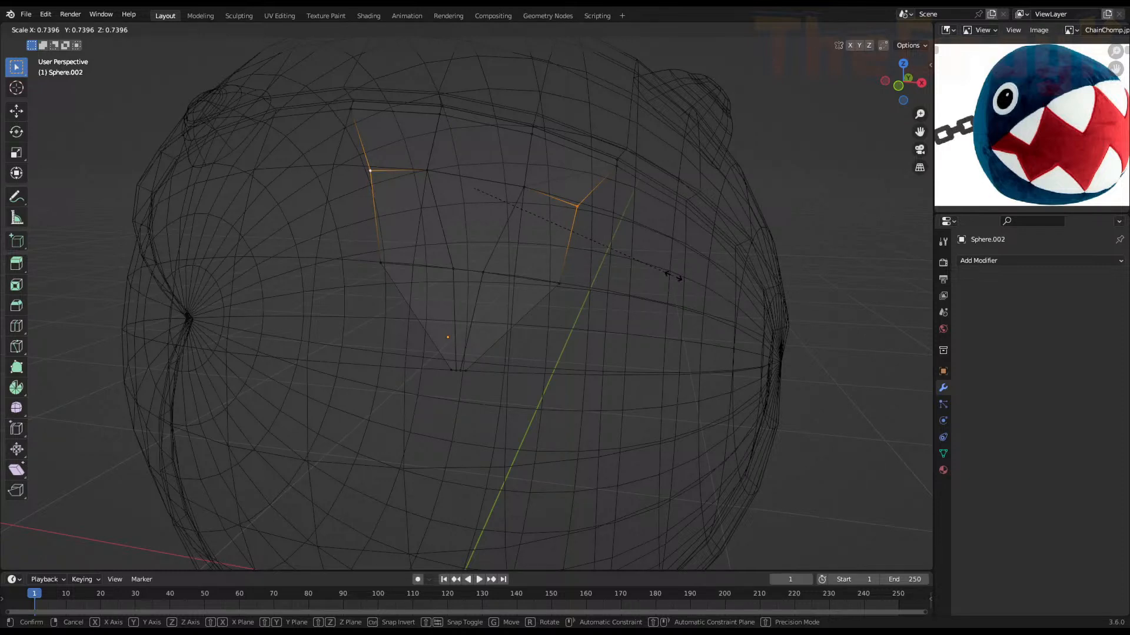
click(672, 275)
Widen the same two outer vertices by scaling them to about 1.15, and leave Edit Mode to view the tooth
middle_drag(648, 265, 600, 305)
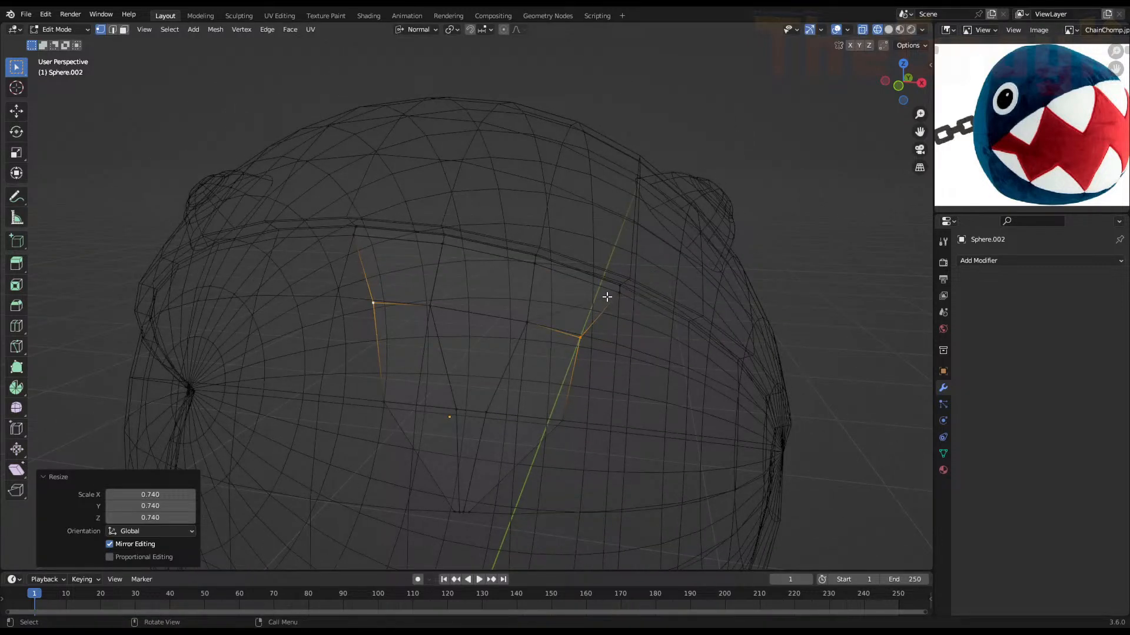
key(s)
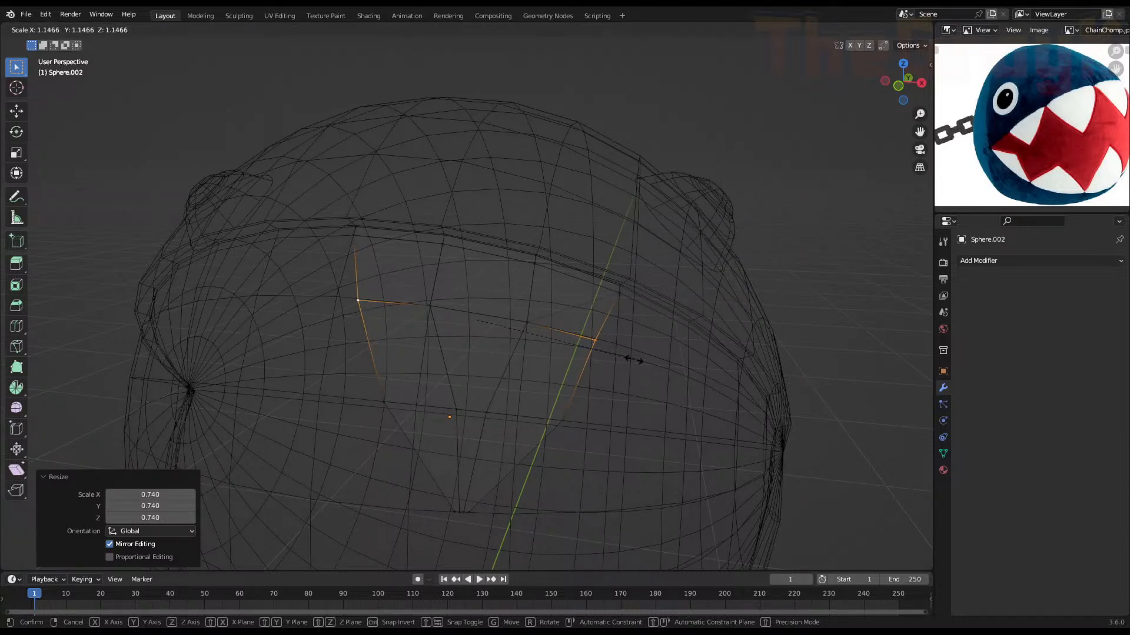
click(633, 361)
key(Tab)
scroll(633, 358, down, 6)
middle_drag(626, 362, 573, 357)
scroll(493, 407, up, 4)
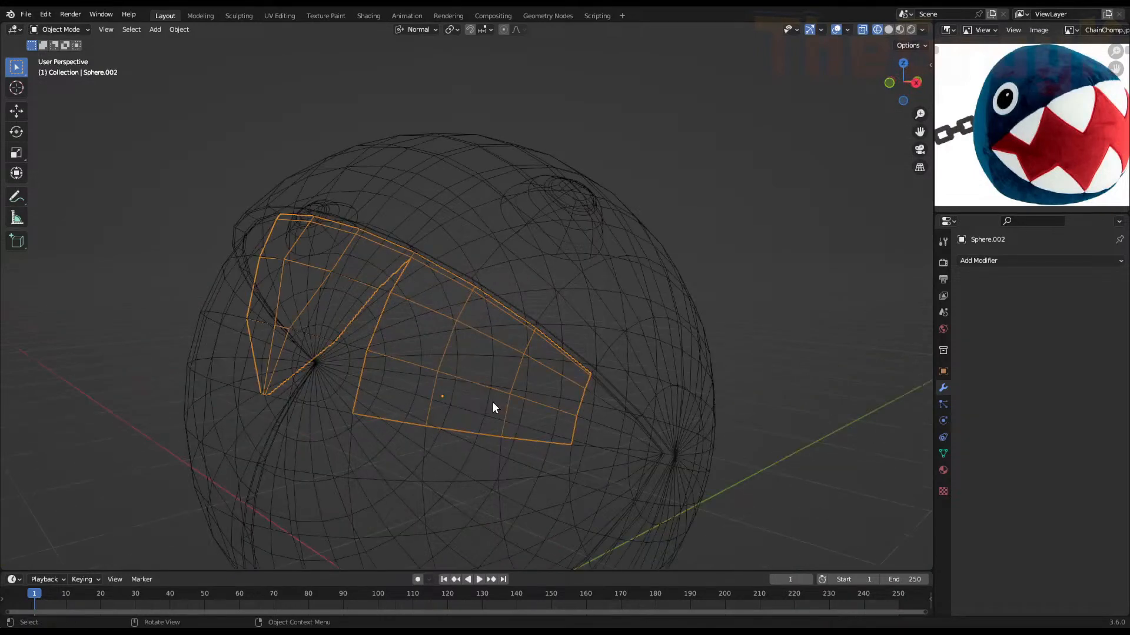
Reselect the separated tooth object and enter Edit Mode on it
key(Tab)
key(Tab)
click(430, 421)
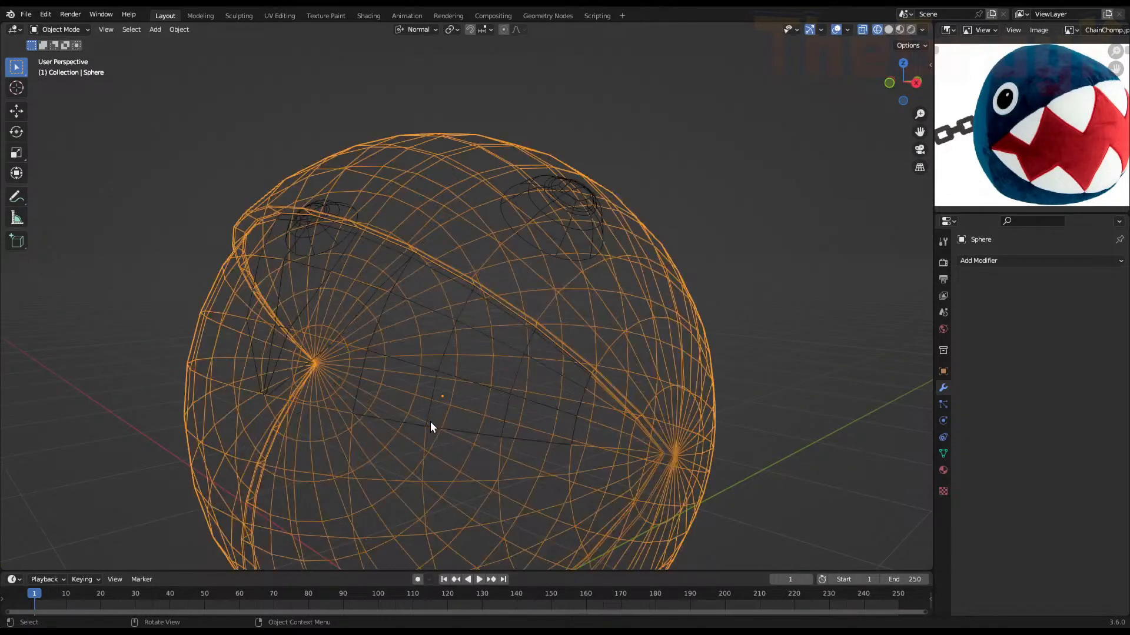
key(Tab)
key(Tab)
click(430, 422)
key(Tab)
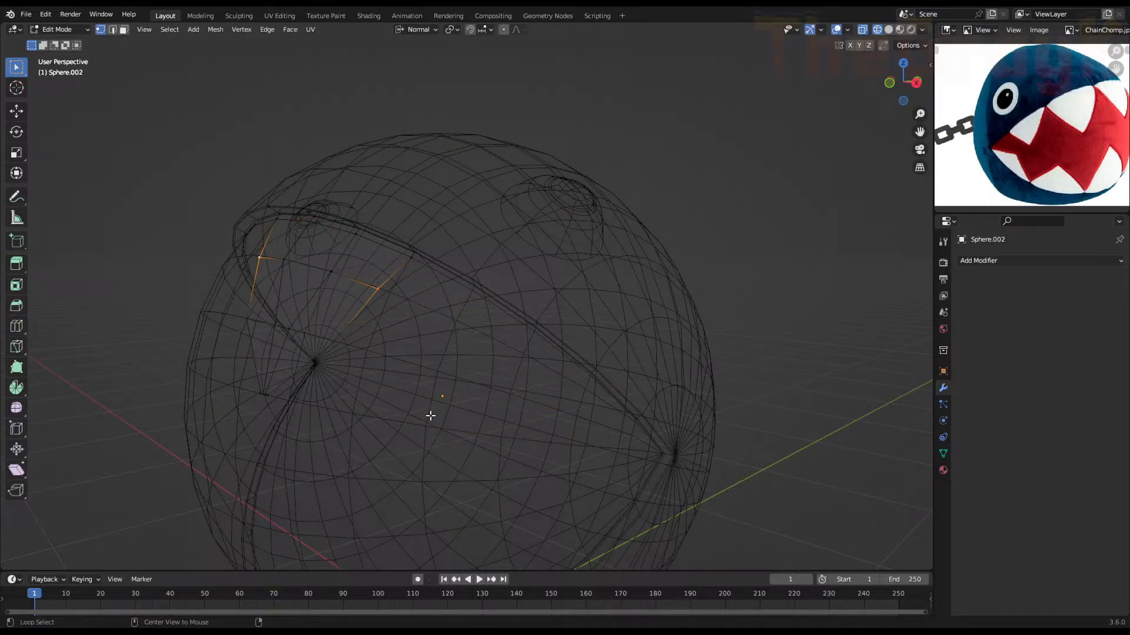
Reveal the hidden tooth patch beside the finished tooth and scale the two outer vertices of its lowest row together to about 0.404
alt+click(429, 408)
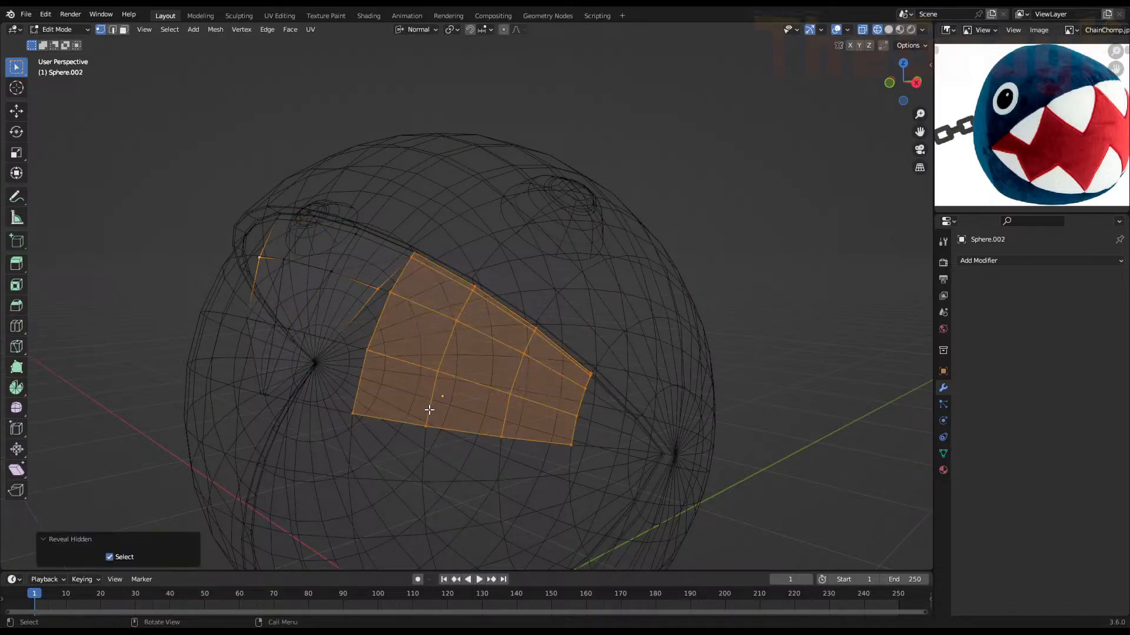
click(351, 414)
shift+click(576, 444)
key(s)
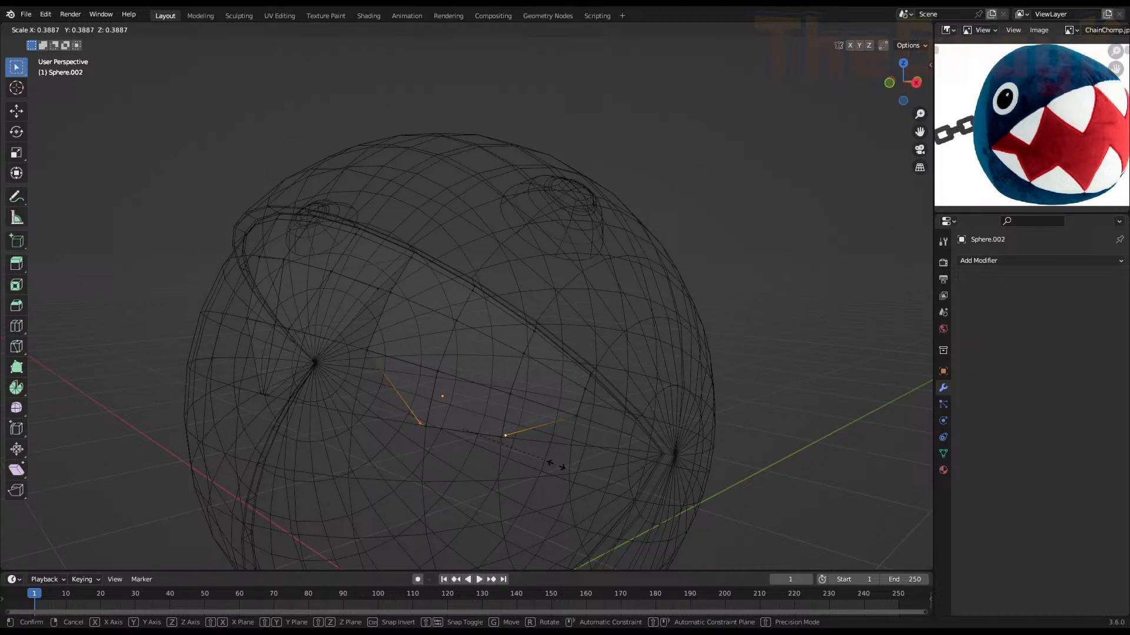
click(560, 465)
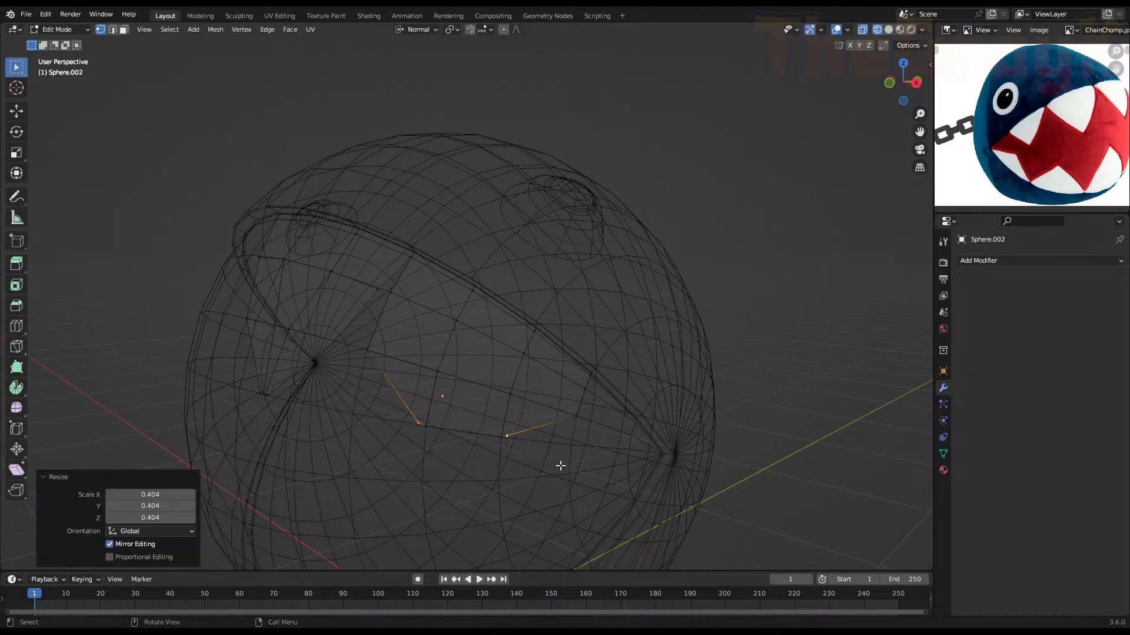
Pinch the lowest row into a tooth tip, scaling its inner vertex pair to about 0.284 and its outer pair to about 0.152
click(494, 437)
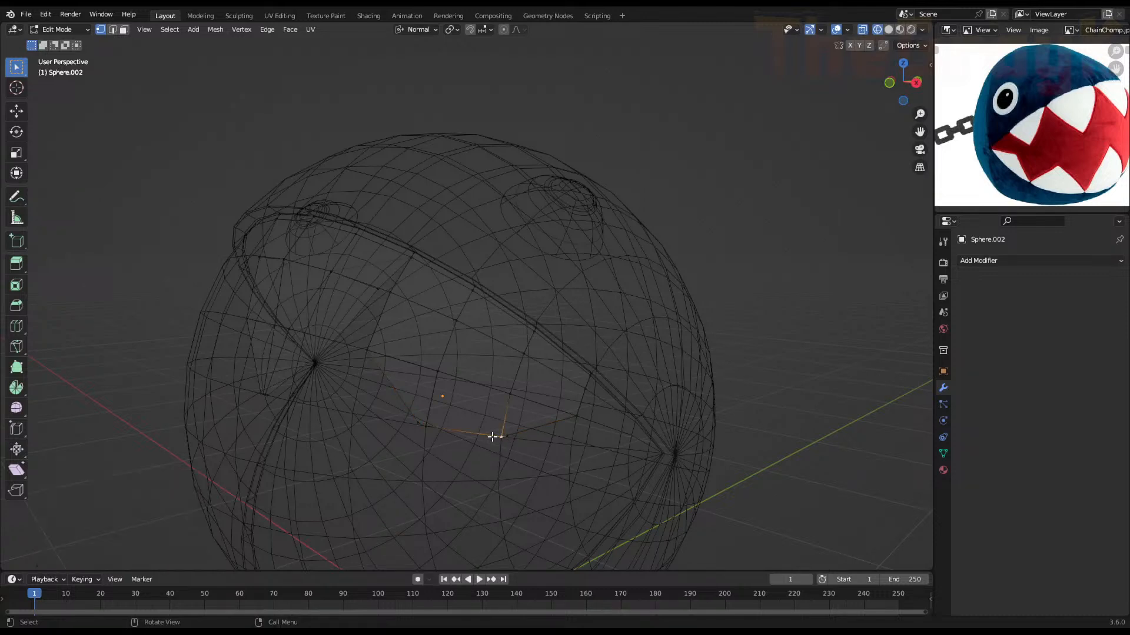
shift+click(430, 430)
key(s)
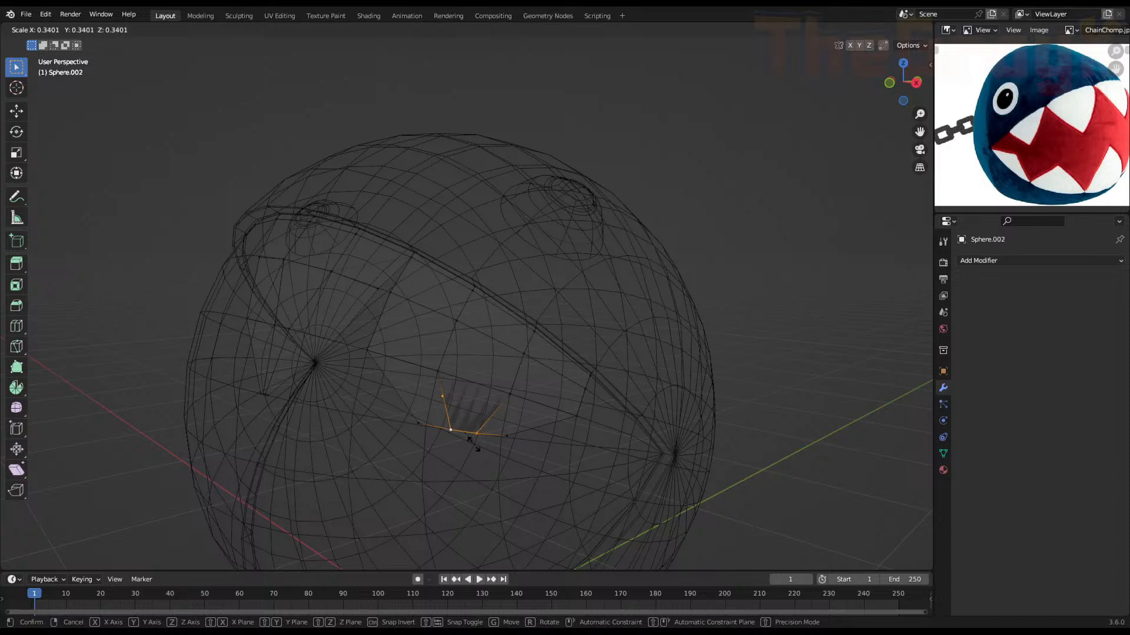
click(473, 443)
key(s)
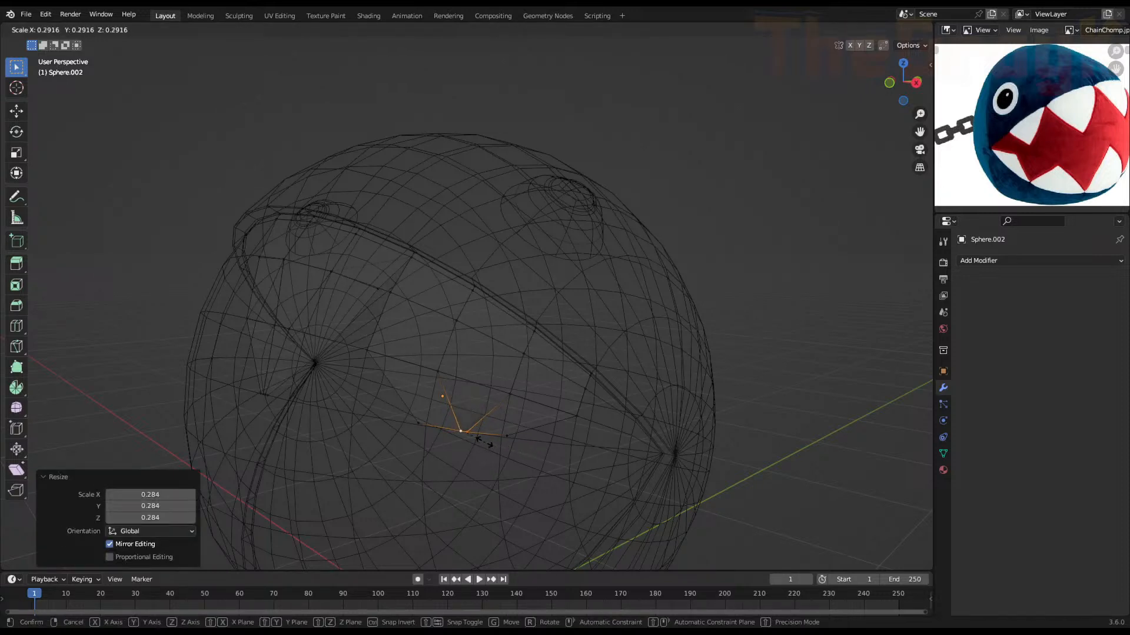
click(483, 442)
key(s)
click(536, 454)
key(s)
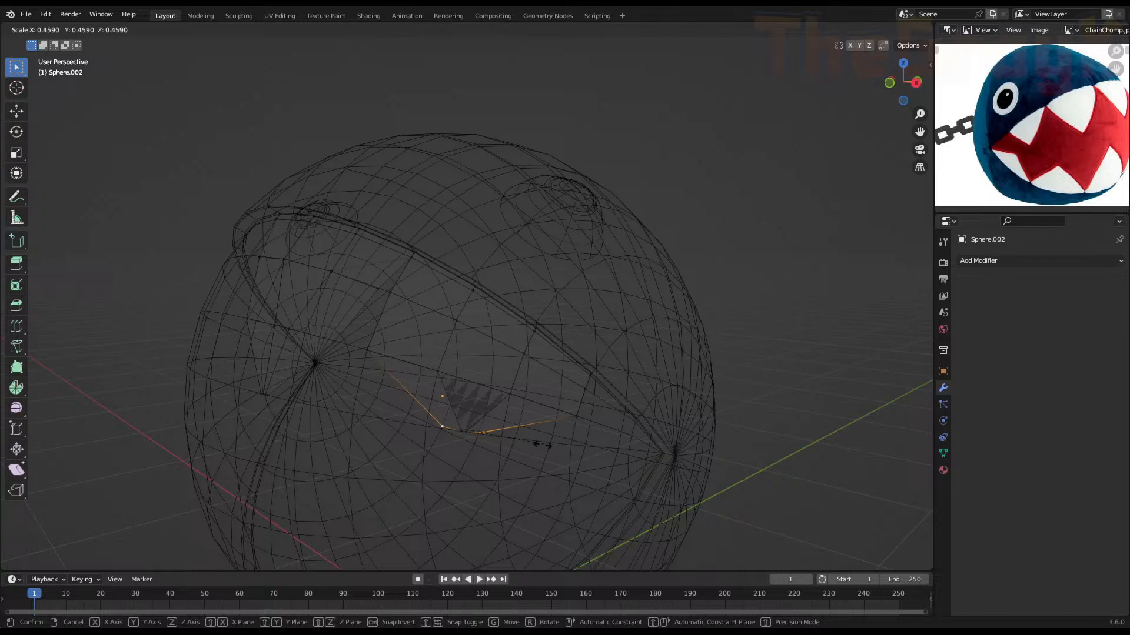
click(489, 441)
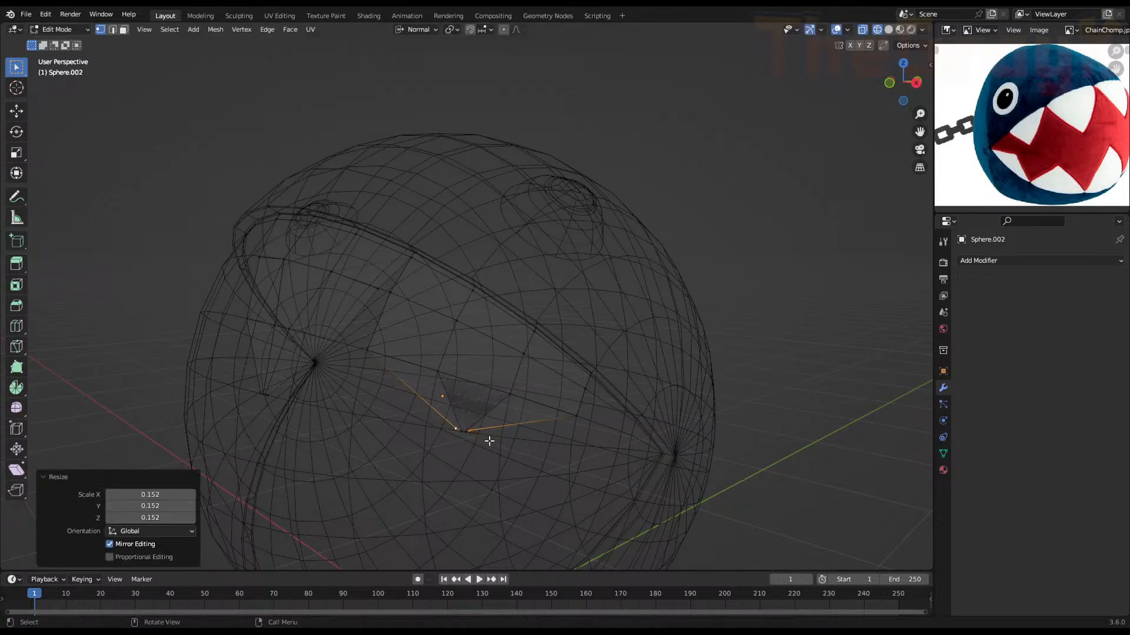
Select the outer vertex next to the tooth tip and frame it so the tooth's lower side edges are seen from the front
scroll(482, 449, up, 5)
scroll(498, 471, down, 4)
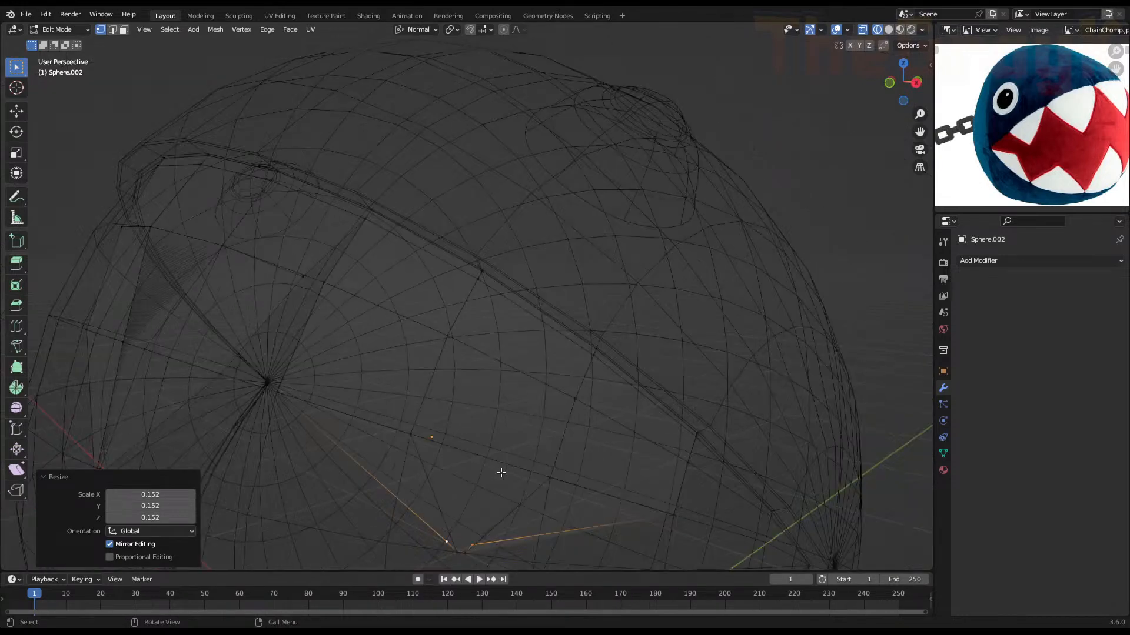
shift+middle_drag(500, 473, 517, 411)
scroll(518, 413, up, 4)
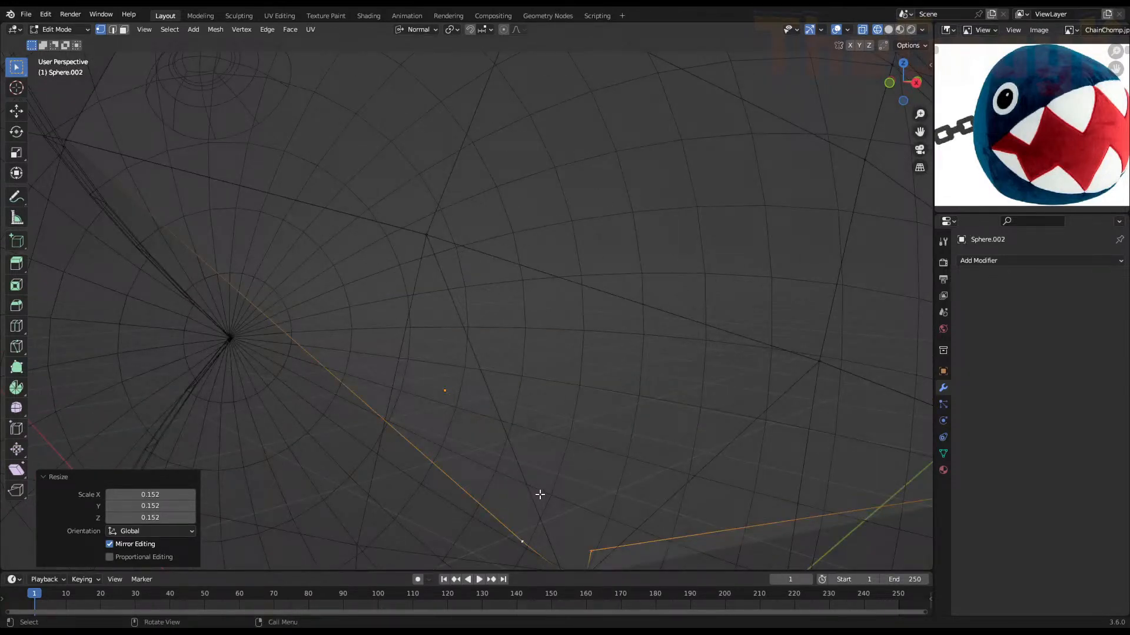
scroll(547, 494, down, 2)
click(525, 457)
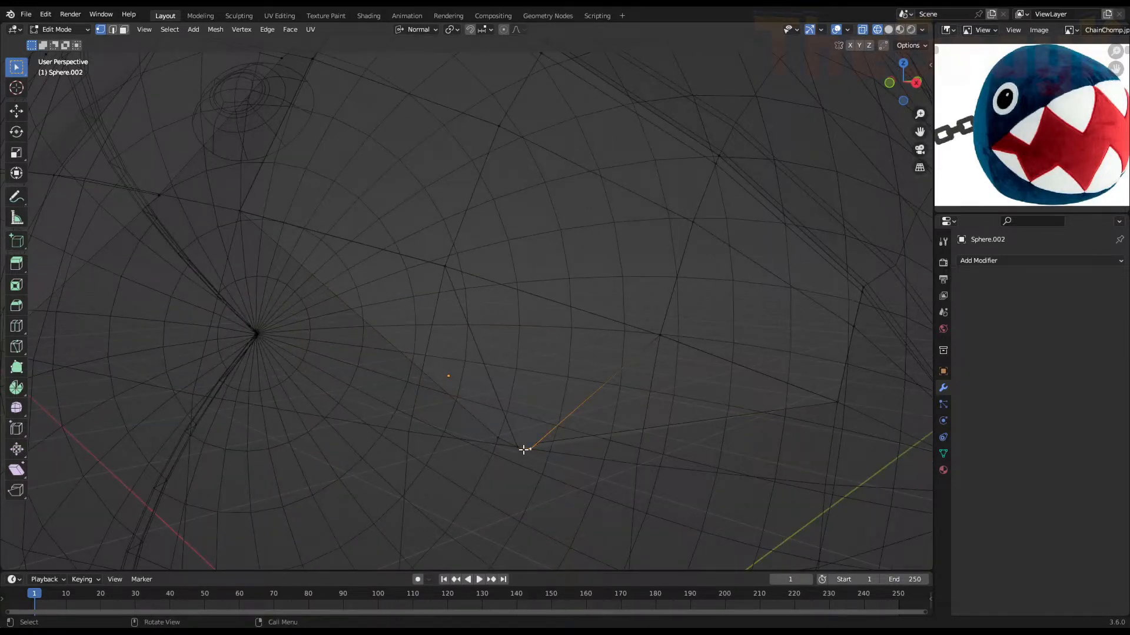
click(535, 444)
key(KP_Decimal)
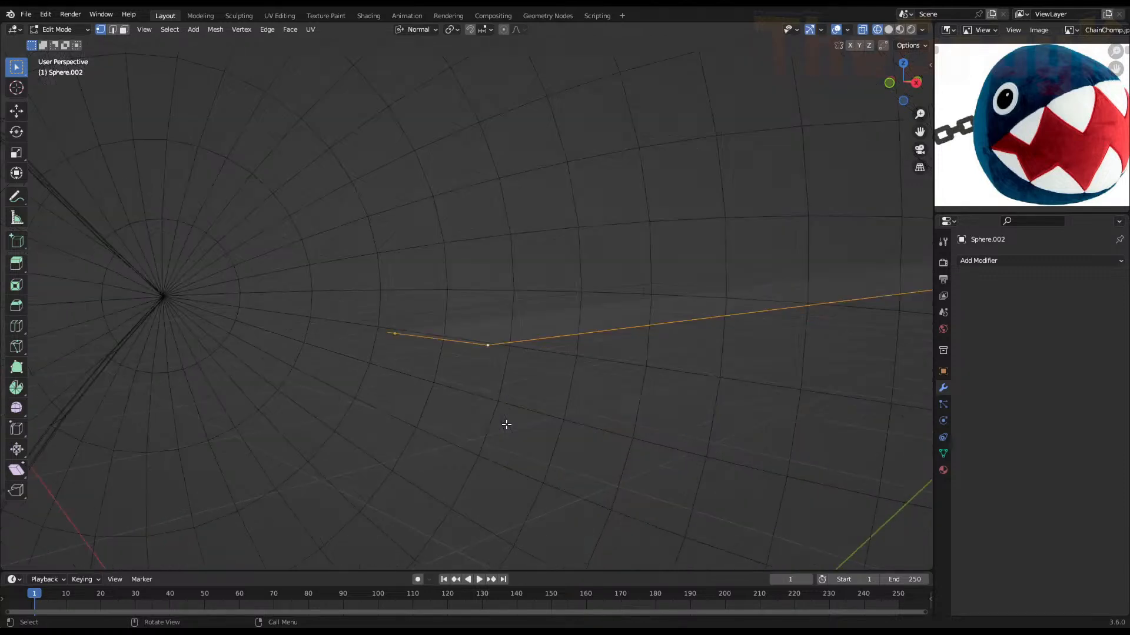
scroll(451, 290, down, 4)
middle_drag(451, 290, 519, 270)
key(g)
key(g)
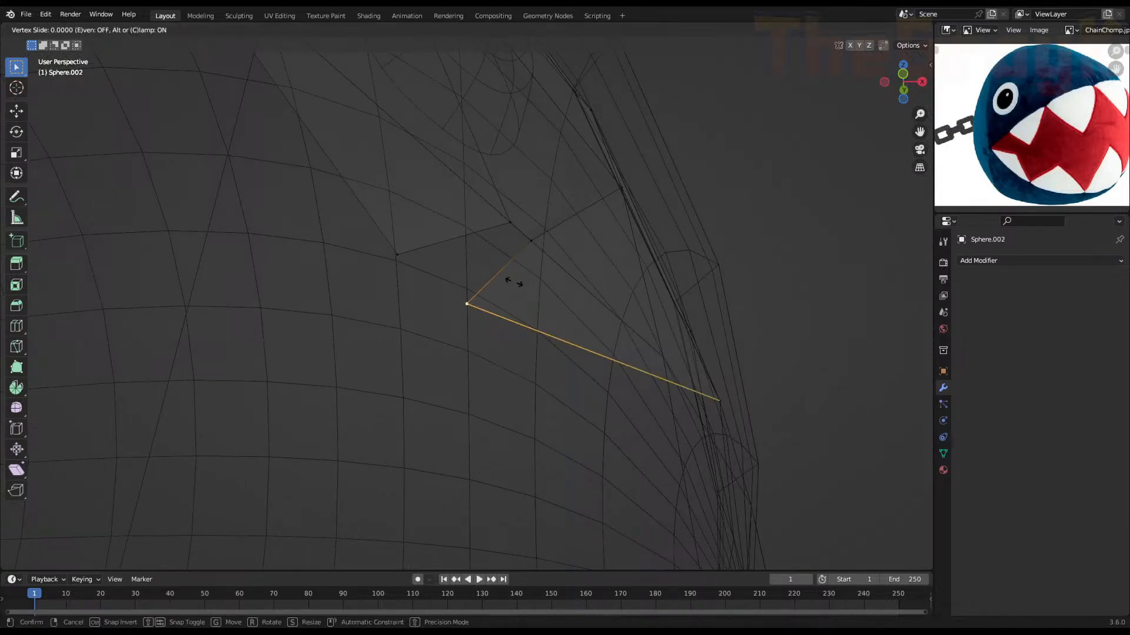
right_click(516, 277)
key(alt+a)
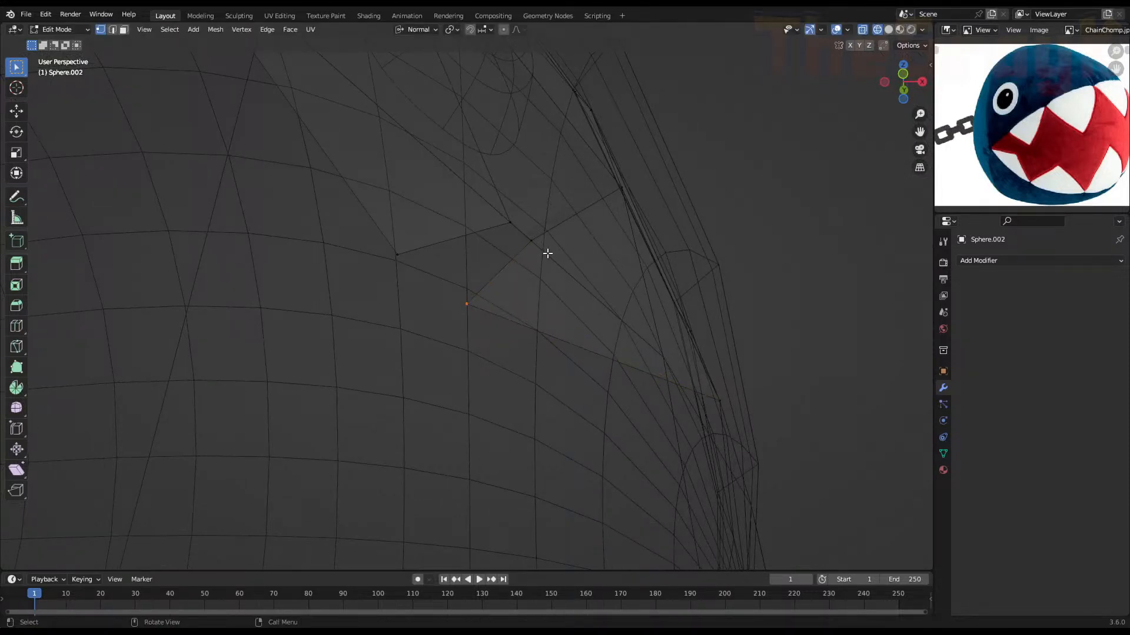
right_click(542, 260)
click(457, 306)
key(g)
right_click(517, 318)
click(465, 313)
key(x)
click(464, 312)
Move the two outer tip vertices onto the tooth's sides, one about X 0.032 m, Z 0.014 m, the other about X 0.016 m, Z 0.026 m
click(476, 303)
key(g)
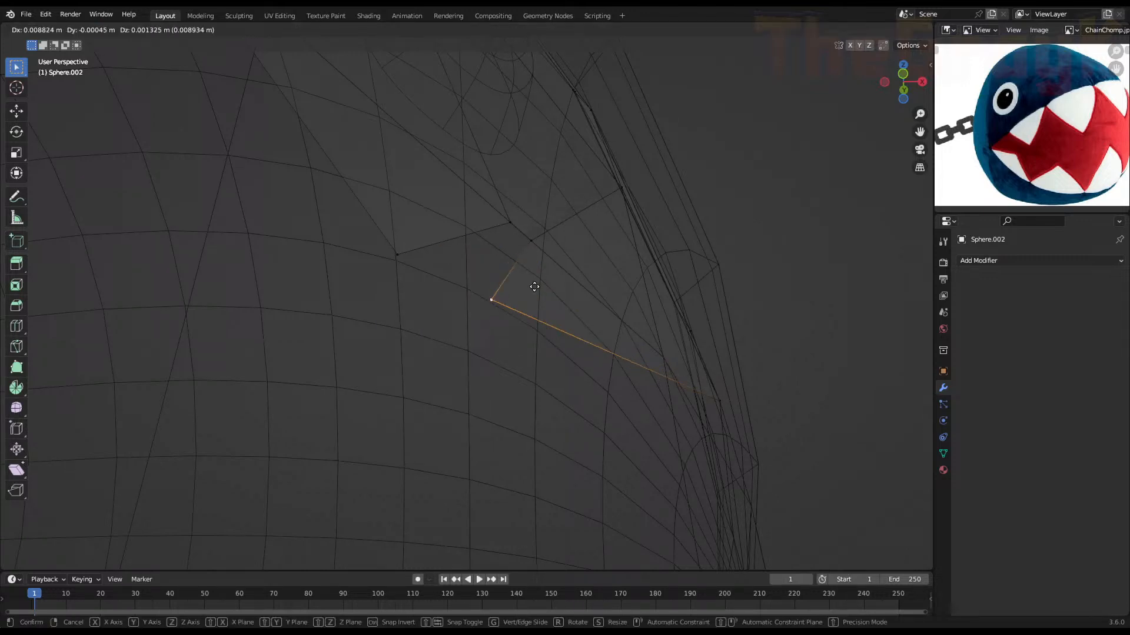
click(590, 249)
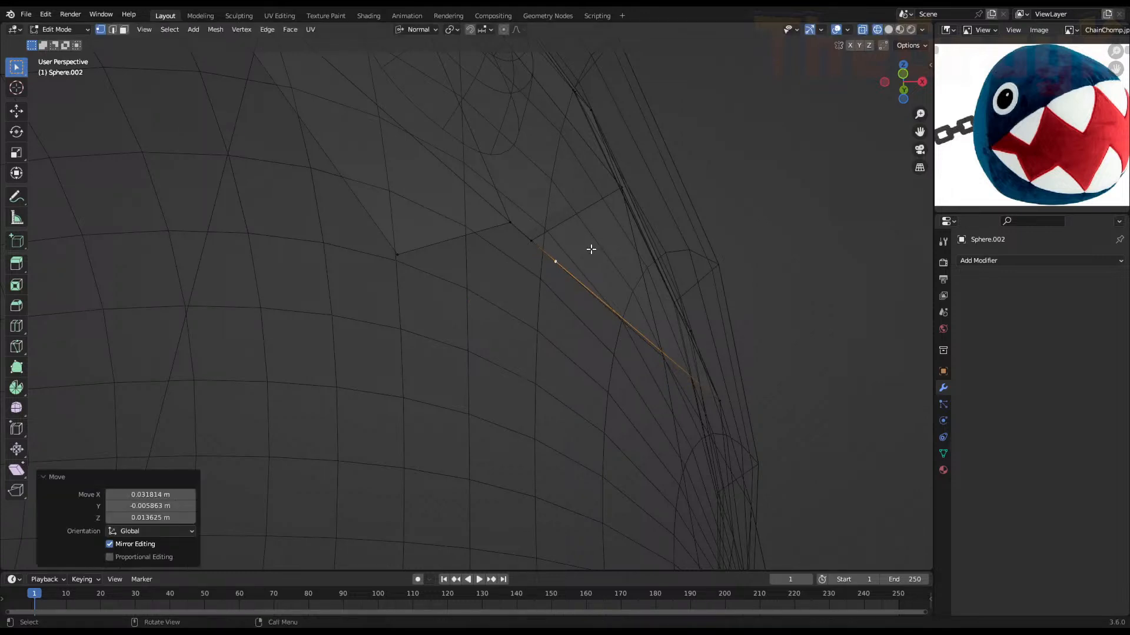
click(397, 254)
key(g)
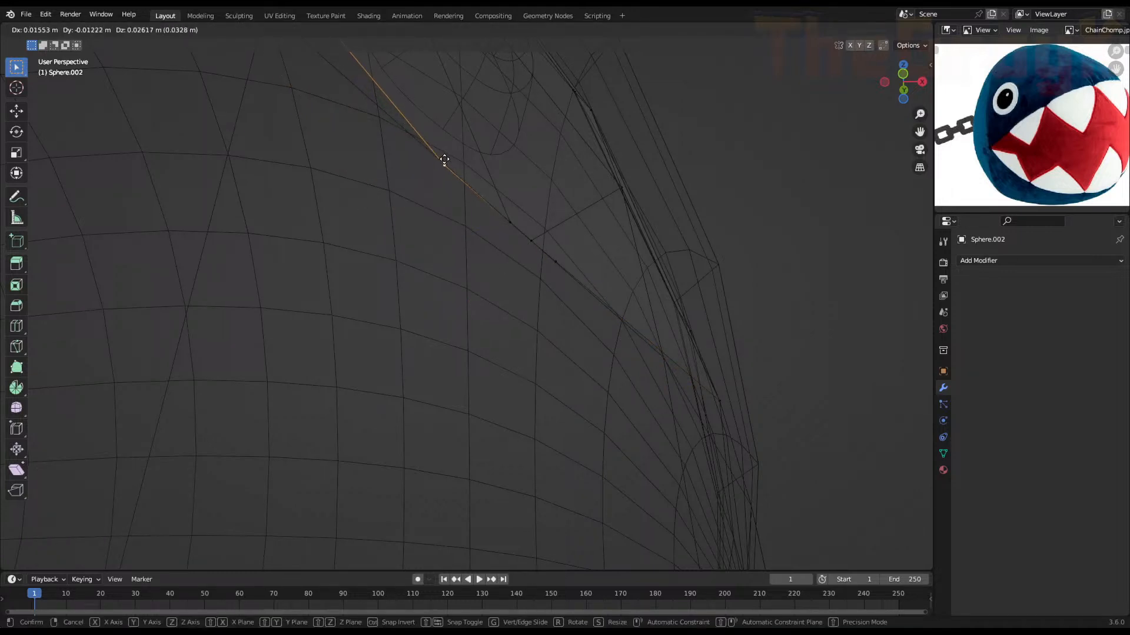
click(444, 161)
Slide the two outer vertices of the row above the tip inward along their edges by factors of about 0.701 and 0.789
middle_drag(537, 194, 549, 227)
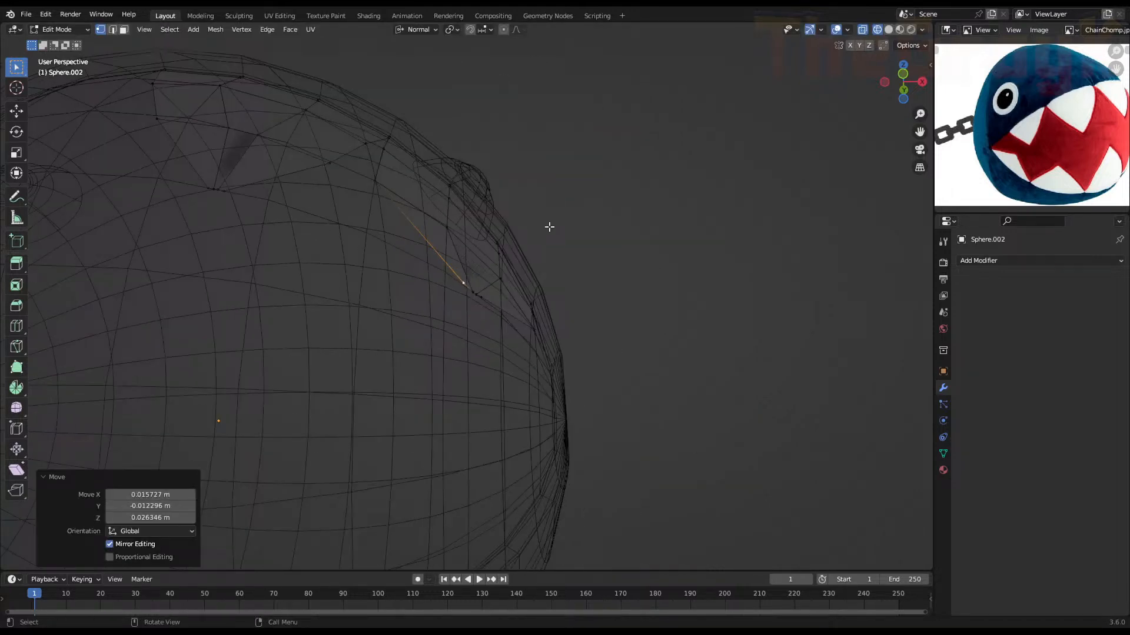
scroll(547, 229, down, 5)
middle_drag(454, 259, 434, 315)
scroll(434, 315, up, 7)
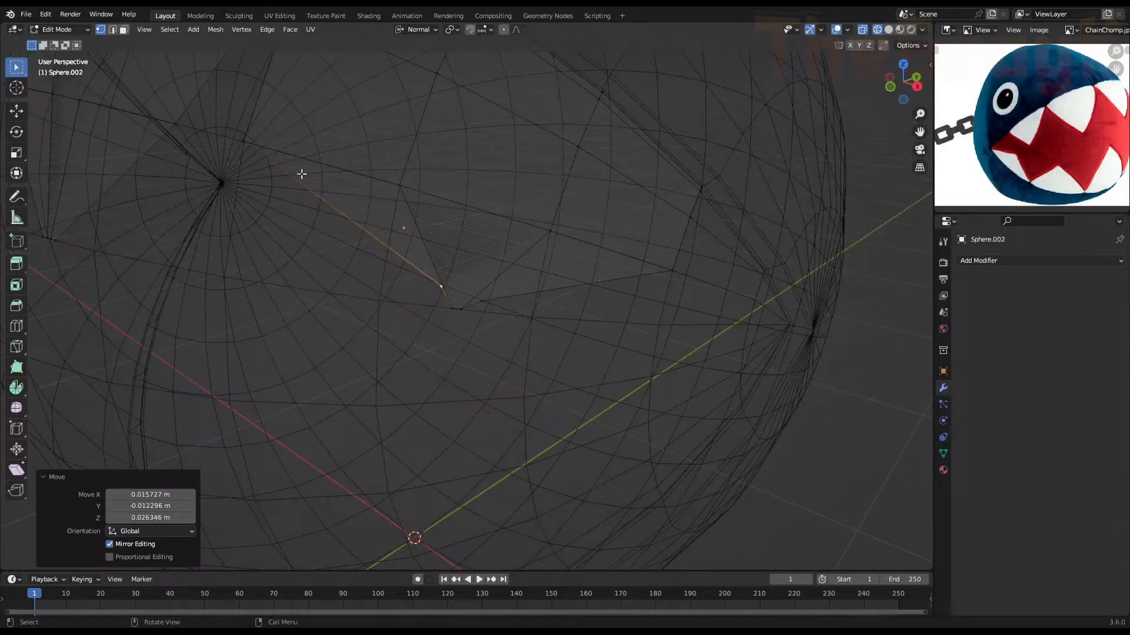
click(278, 158)
shift+click(245, 142)
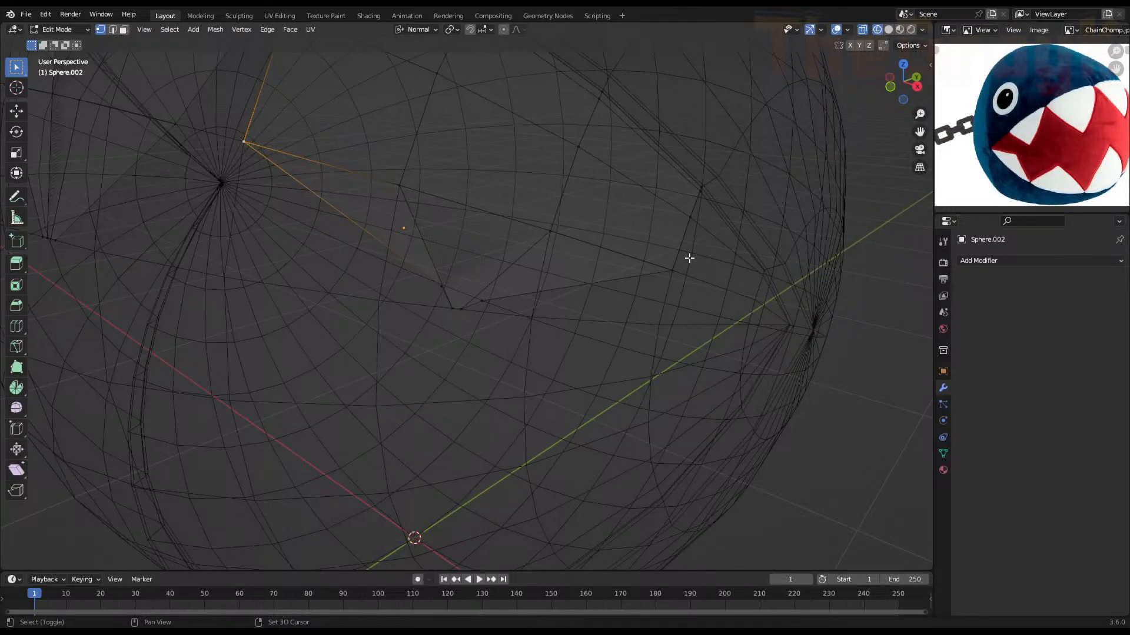
shift+click(666, 267)
key(s)
right_click(702, 281)
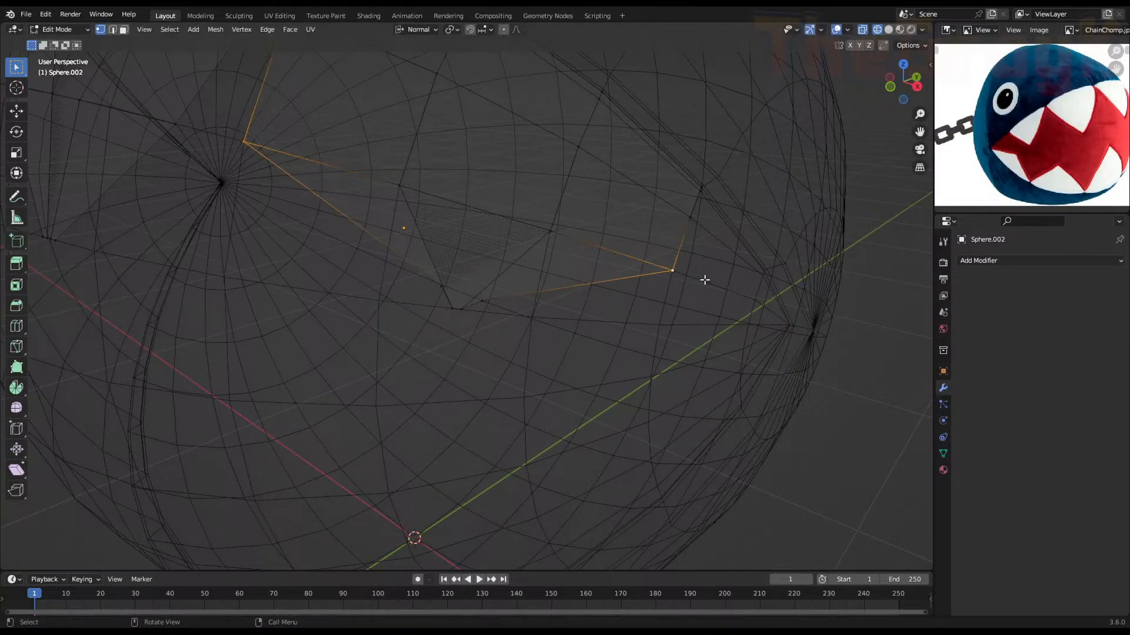
key(shift+v)
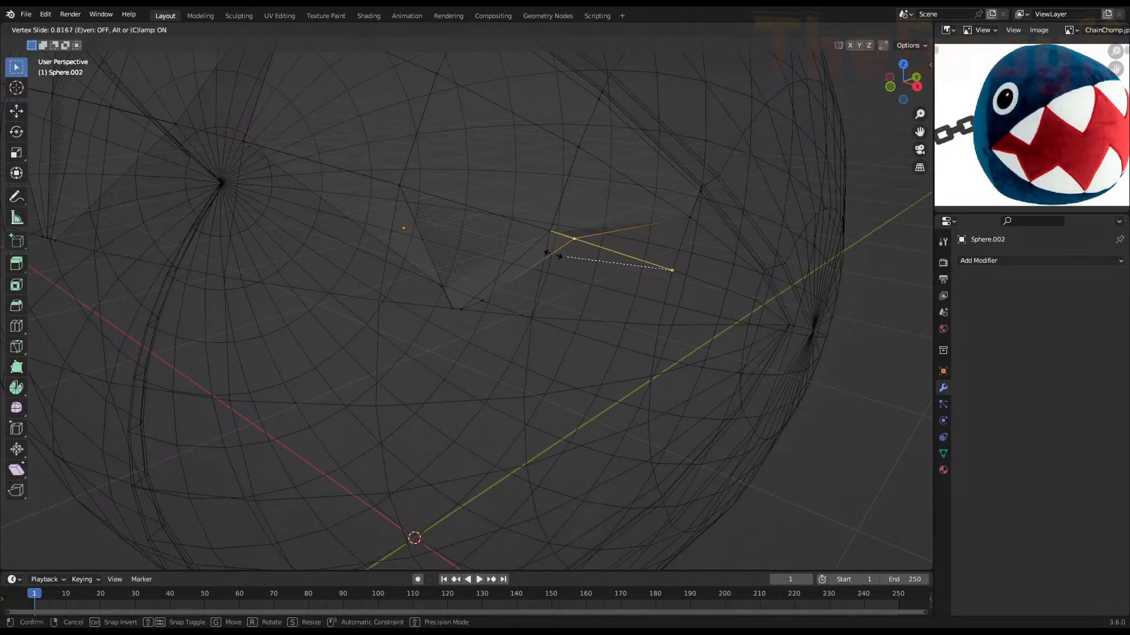
click(568, 257)
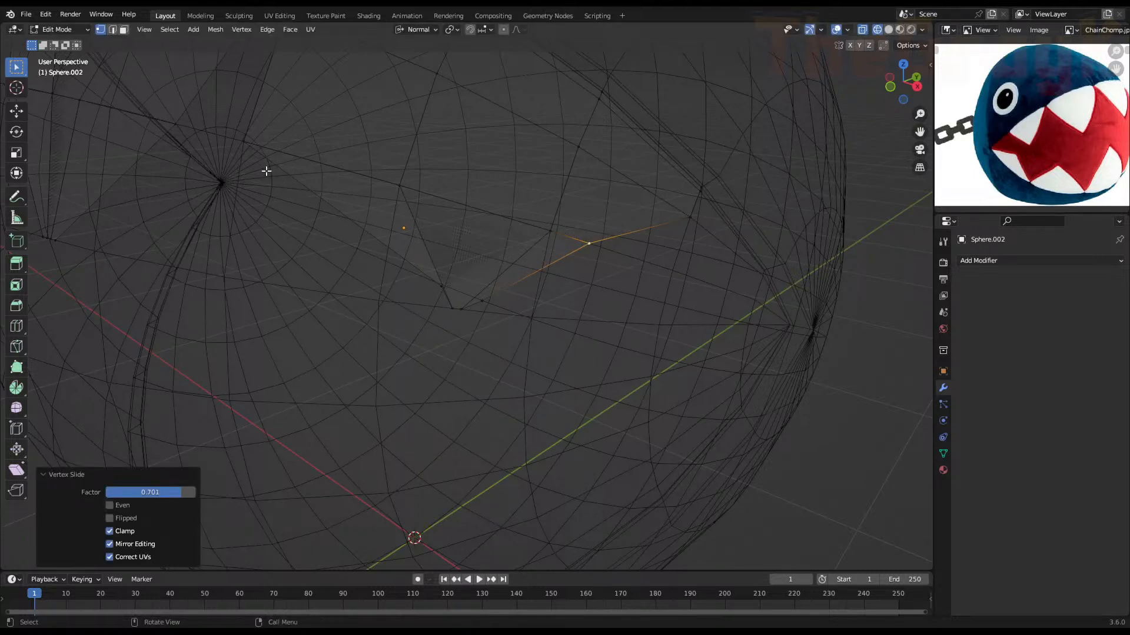
click(255, 152)
key(shift+v)
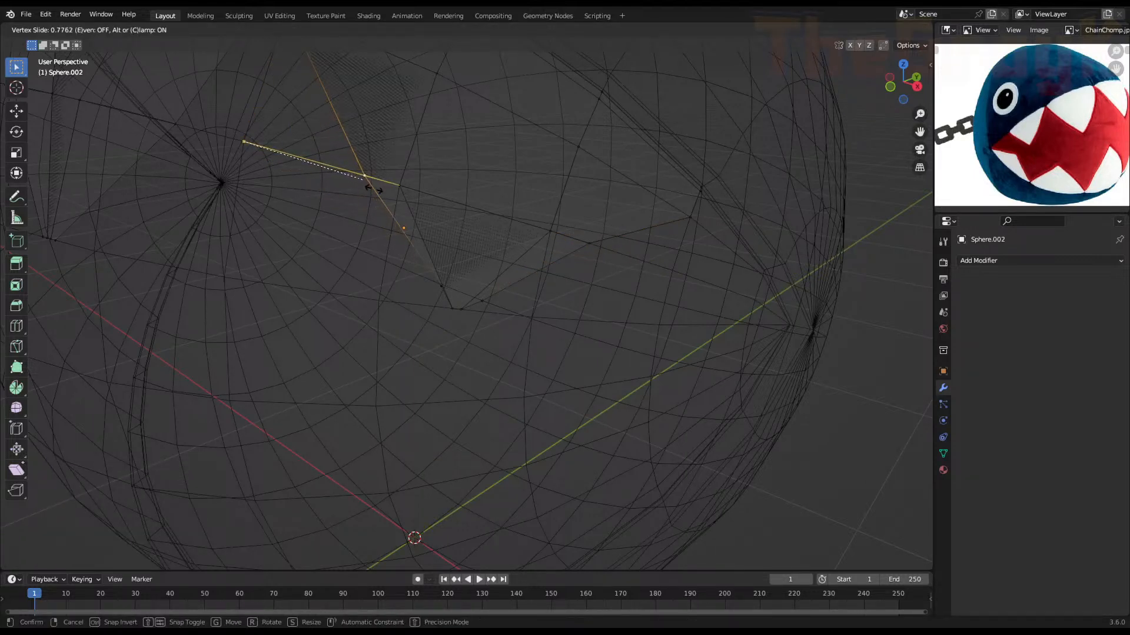
click(375, 190)
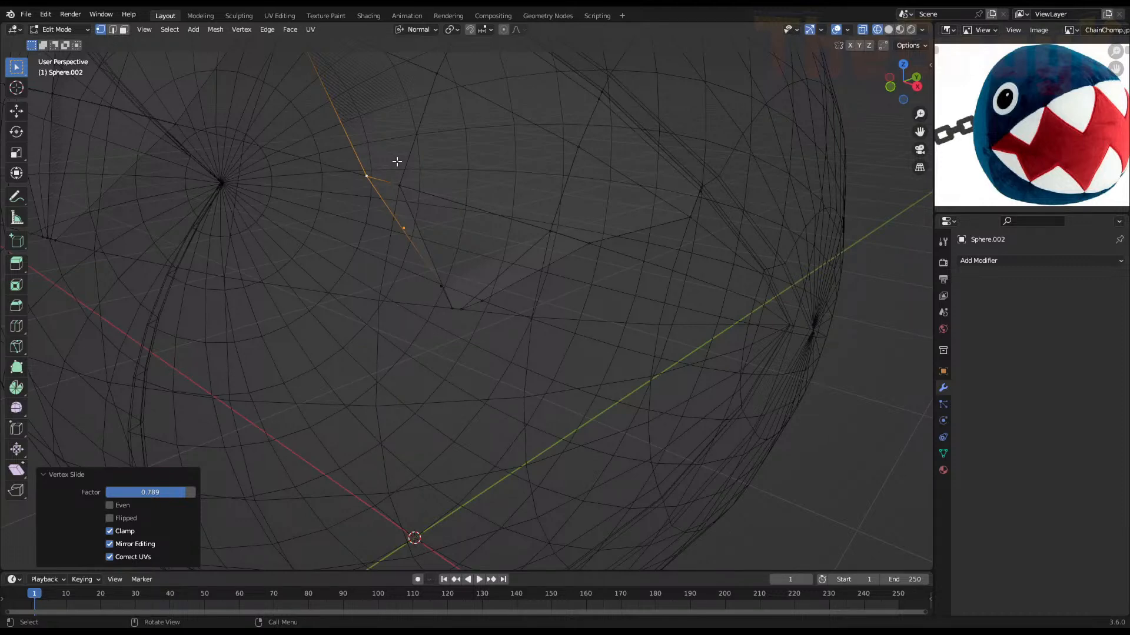
Move the outer tip vertex nearest the mouth's front about -0.008 m in X and -0.015 m in Y to straighten that tooth side
click(482, 306)
shift+click(437, 295)
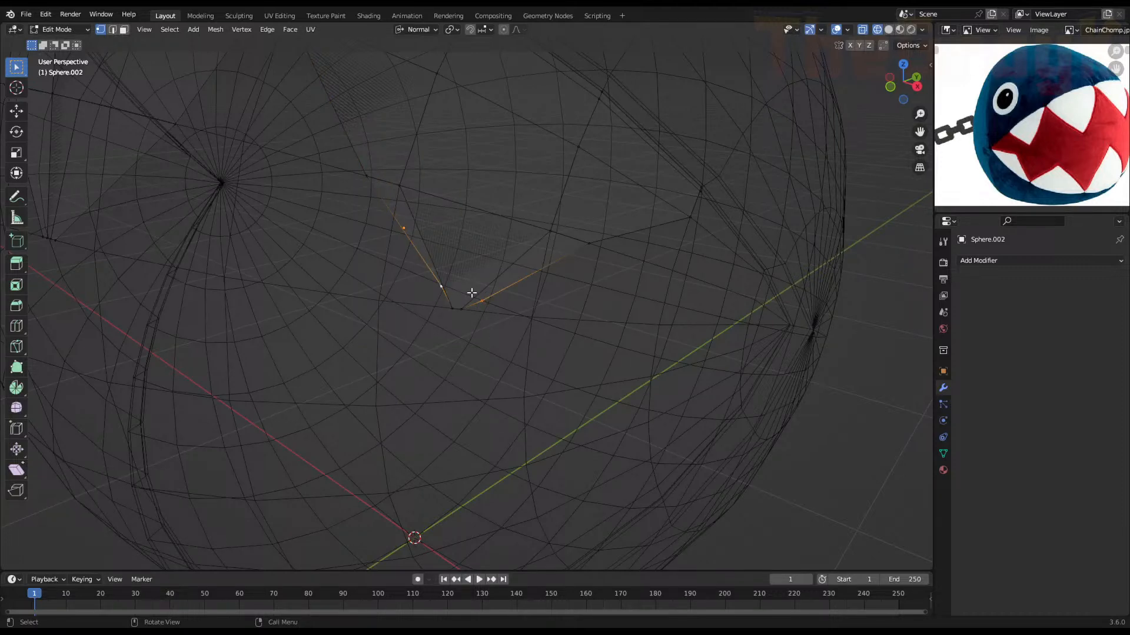
mouse_move(472, 293)
middle_down()
mouse_move(341, 336)
mouse_move(327, 328)
mouse_move(335, 307)
mouse_move(455, 296)
mouse_move(429, 278)
mouse_move(467, 289)
middle_up()
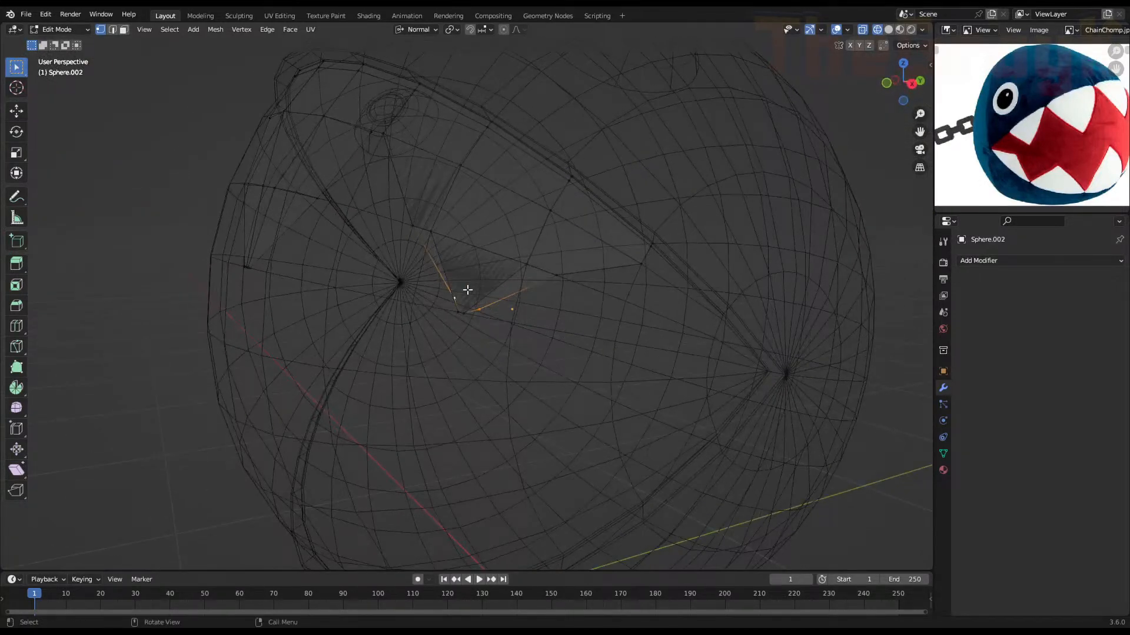
key(g)
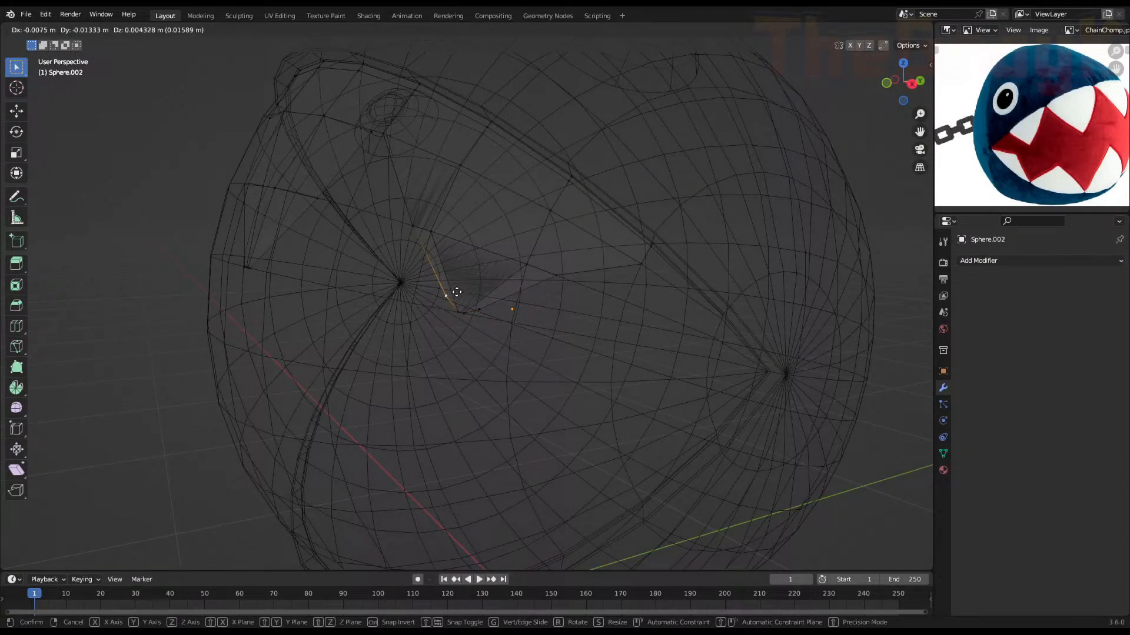
click(455, 294)
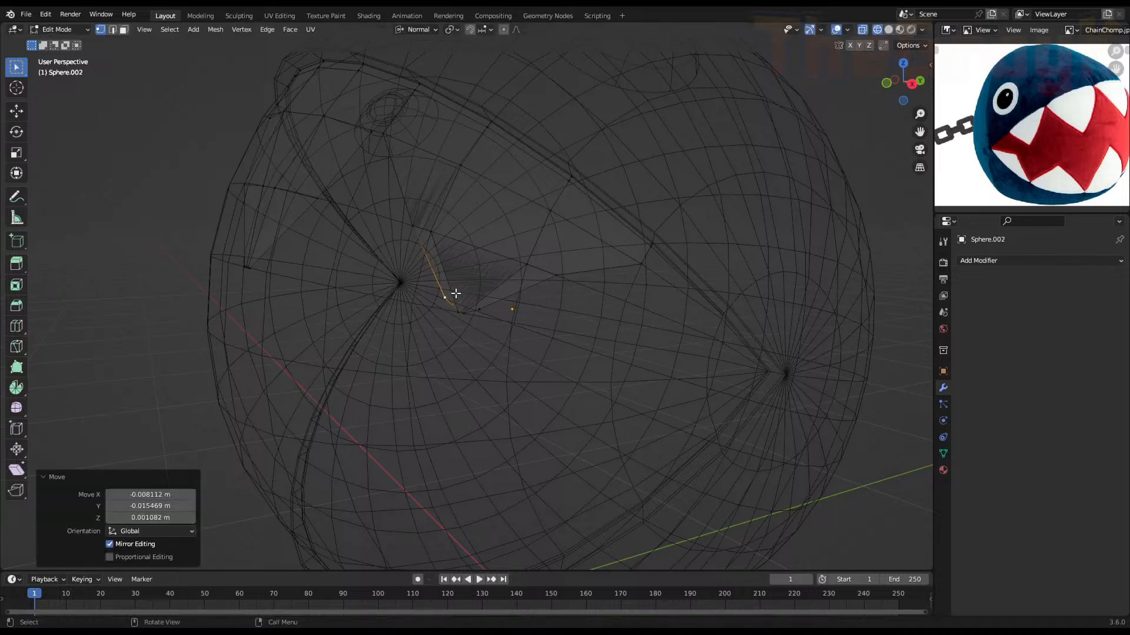
Slide the two outer vertices of the side tooth's upper row inward along their edges, the one nearer the mouth's front by a factor of 0.388
click(496, 310)
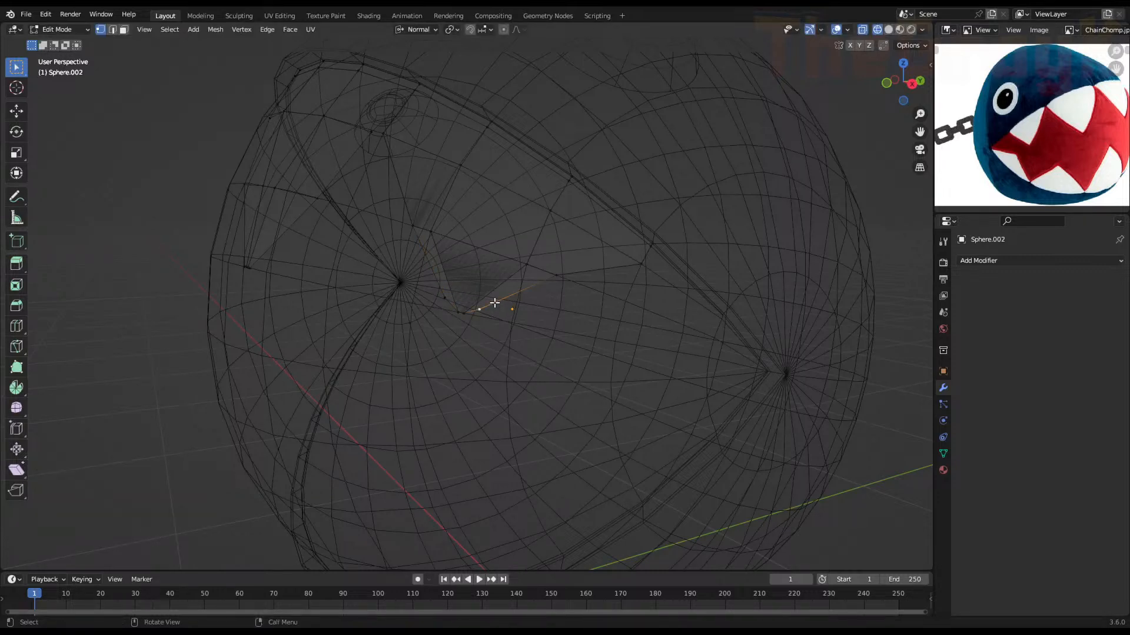
key(KP_1)
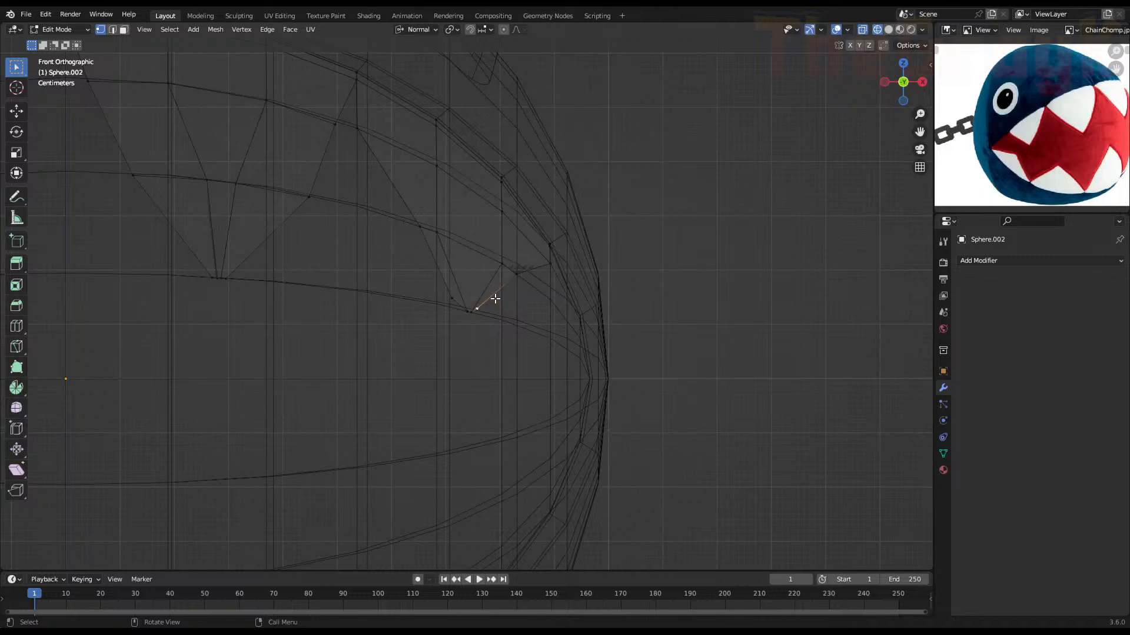
key(KP_3)
middle_drag(495, 299, 469, 285)
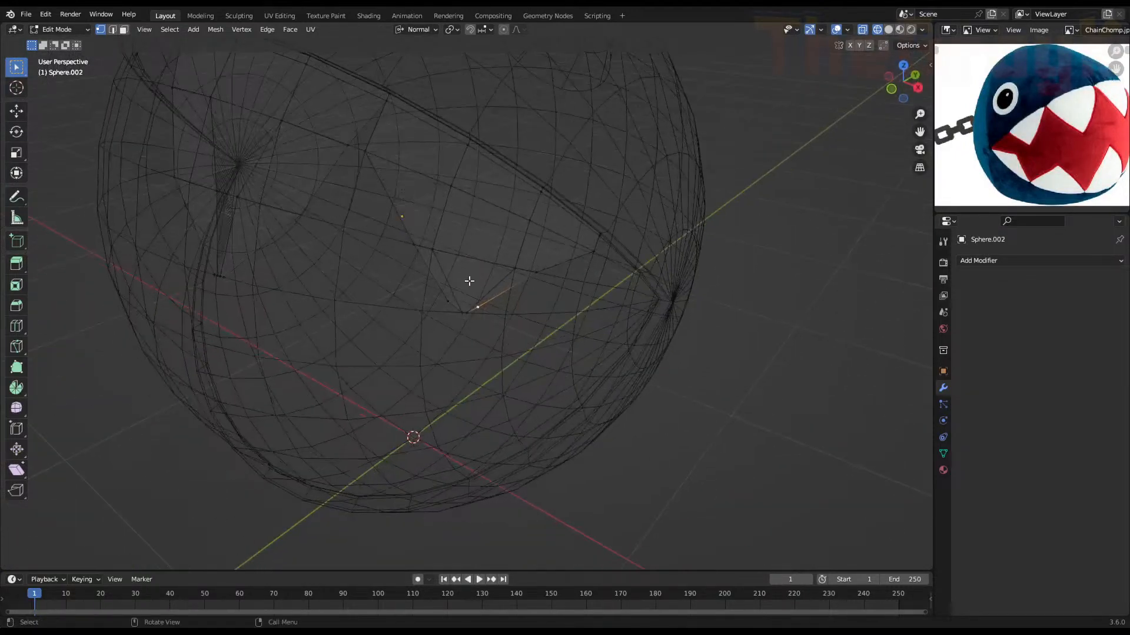
click(367, 151)
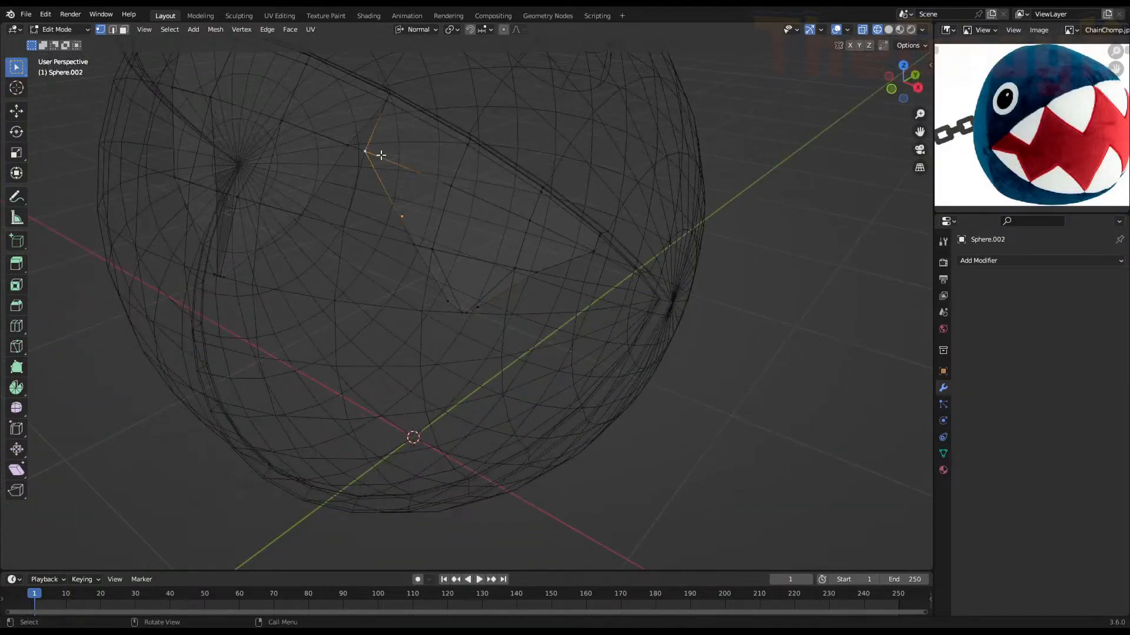
shift+click(594, 252)
click(600, 251)
key(shift+v)
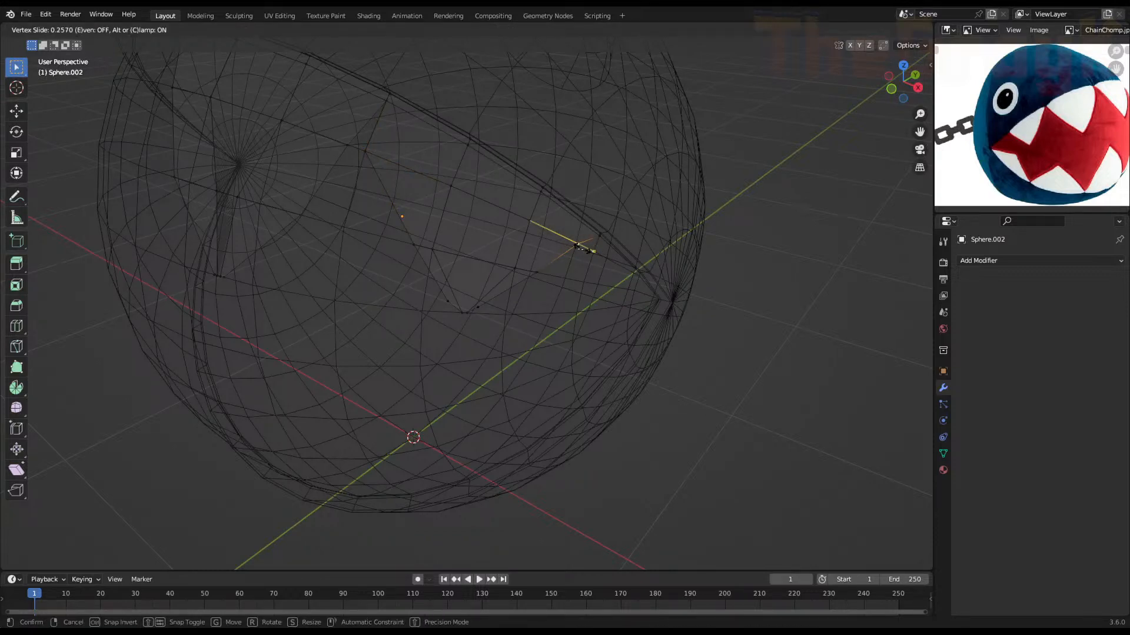
click(583, 248)
click(366, 151)
key(shift+v)
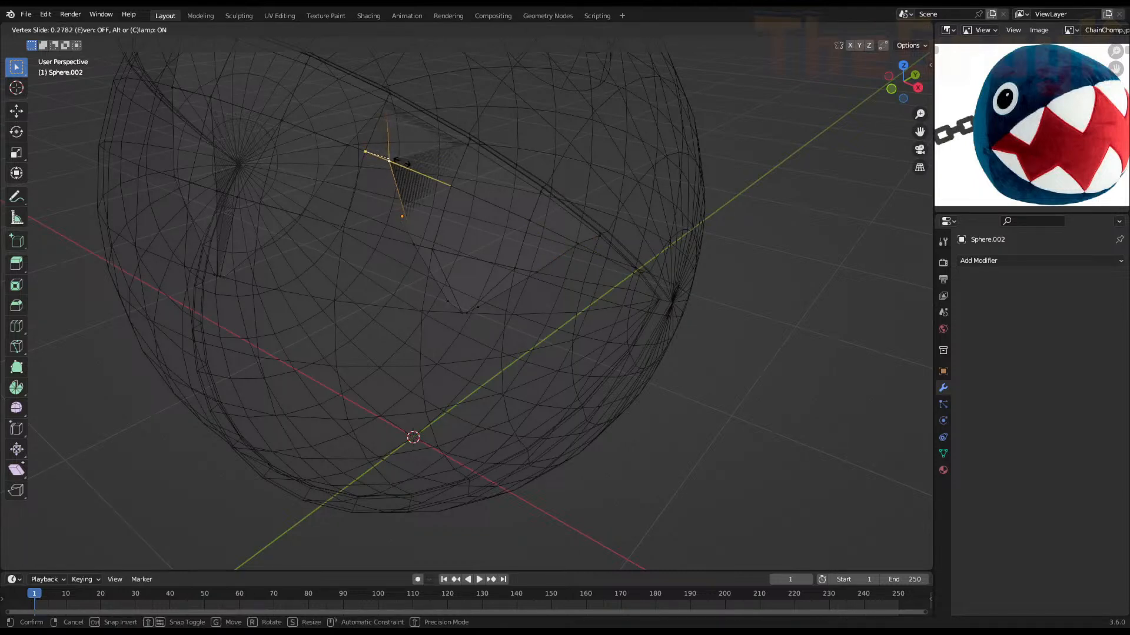
click(407, 169)
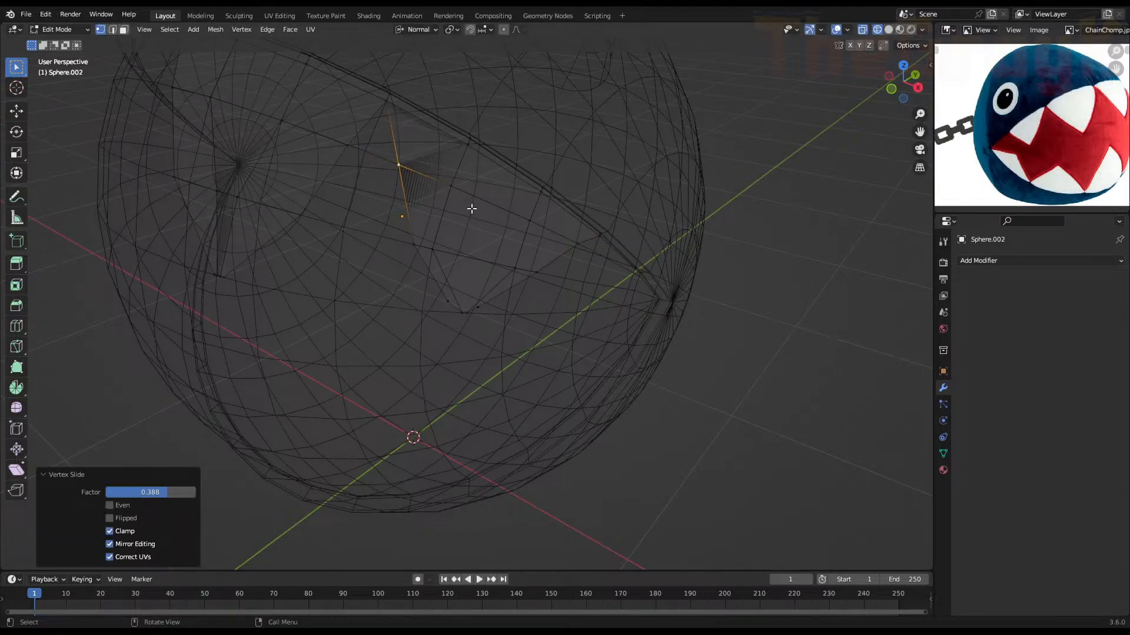
Leave mesh editing and add a Mirror modifier on the X axis to the teeth object
key(Tab)
scroll(471, 208, down, 5)
middle_drag(471, 217, 512, 224)
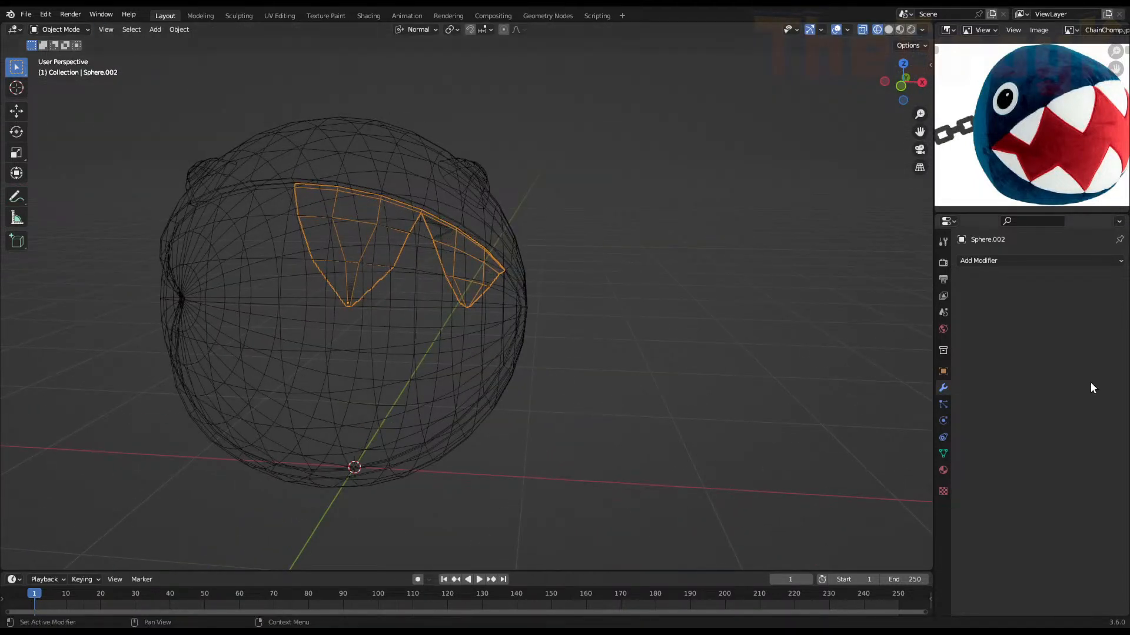
click(1032, 263)
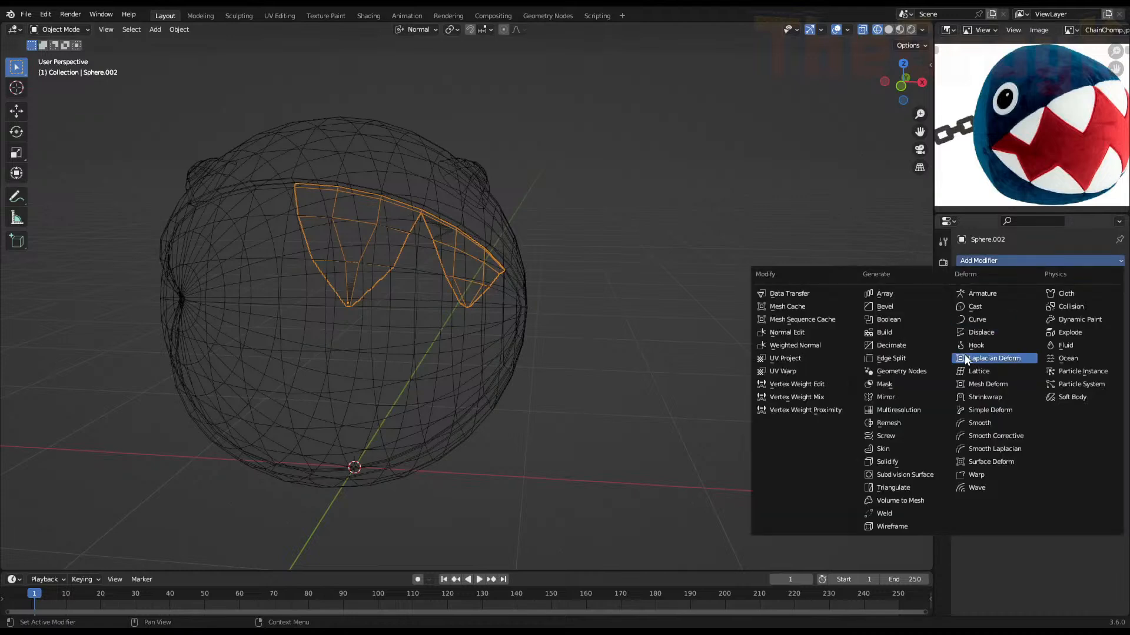
click(923, 397)
Select both whole teeth, set the pivot to Individual Origins and extrude them outward about 0.058 m along their normals
scroll(441, 256, up, 4)
middle_drag(441, 256, 490, 278)
key(Tab)
key(ctrl+l)
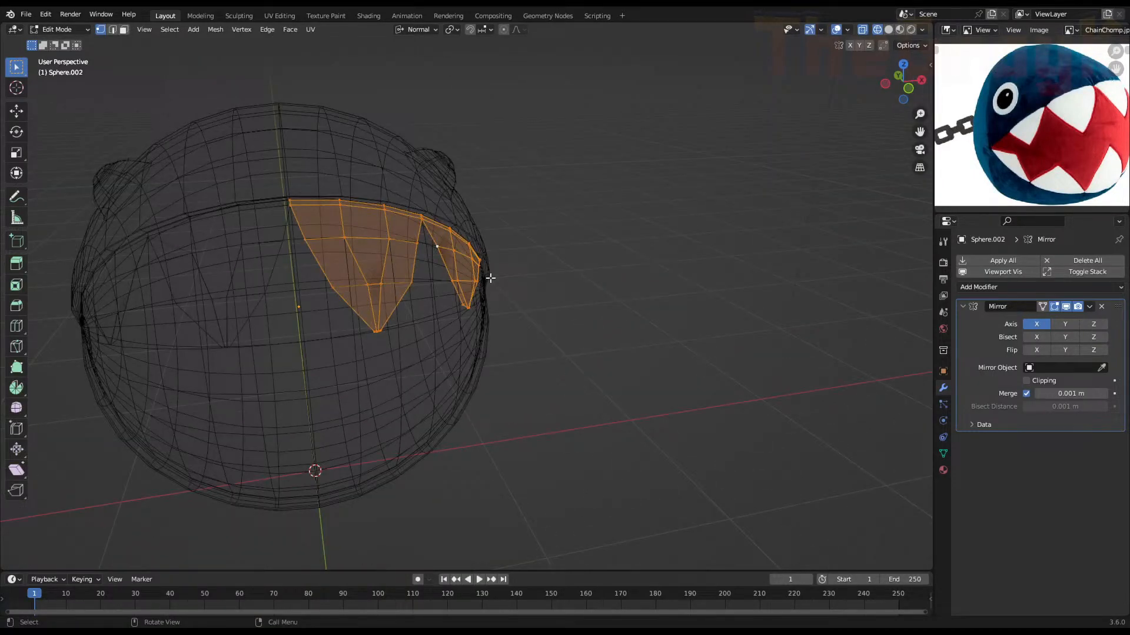
key(period)
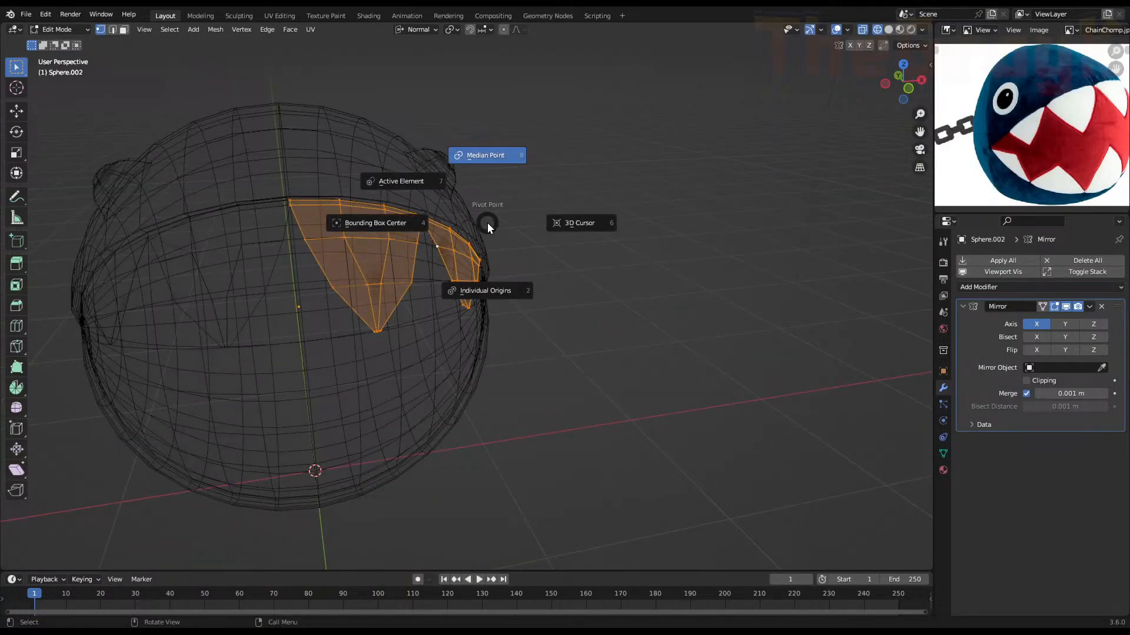
click(490, 286)
key(g)
key(z)
key(z)
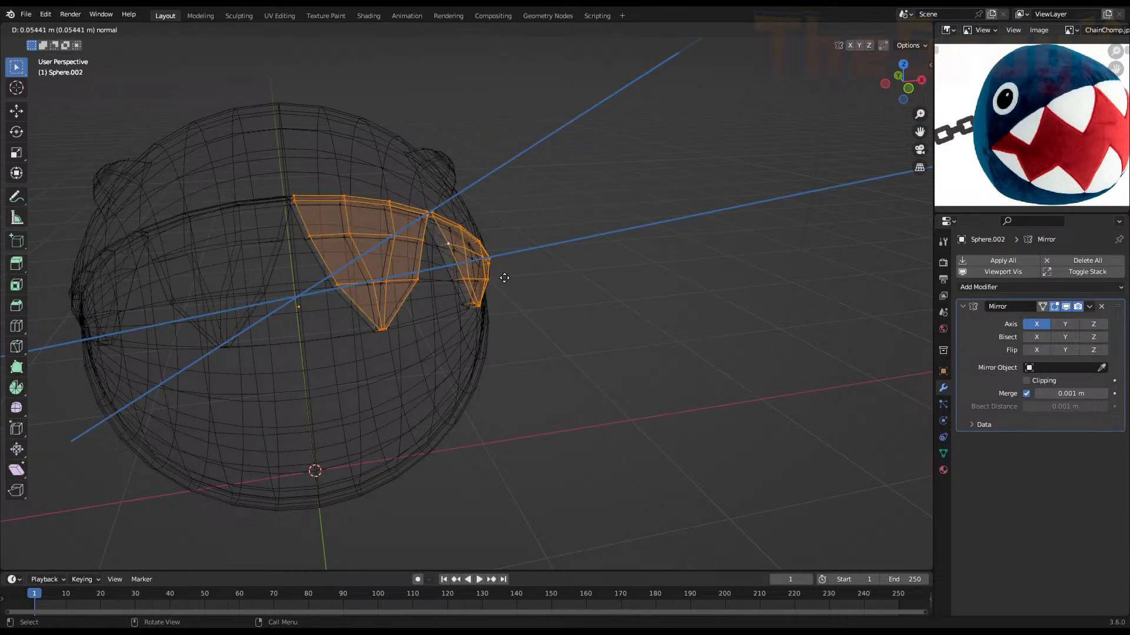
click(503, 279)
Scale the extruded tooth faces down to about 0.82, switch to solid shading and leave mesh editing
key(s)
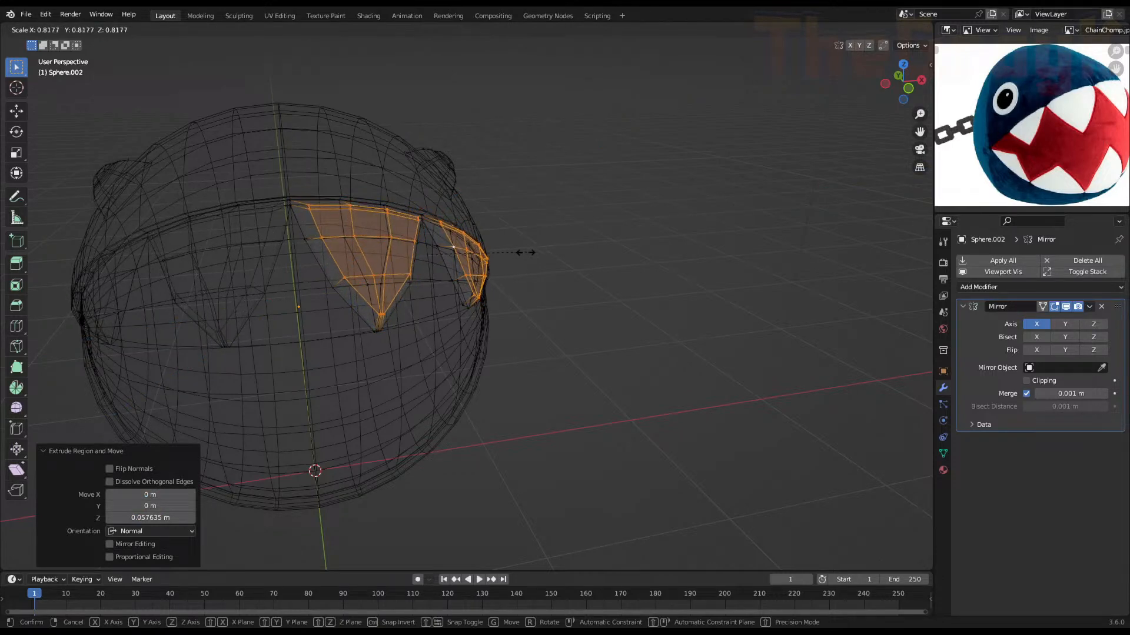
click(524, 251)
key(z)
click(552, 252)
key(Tab)
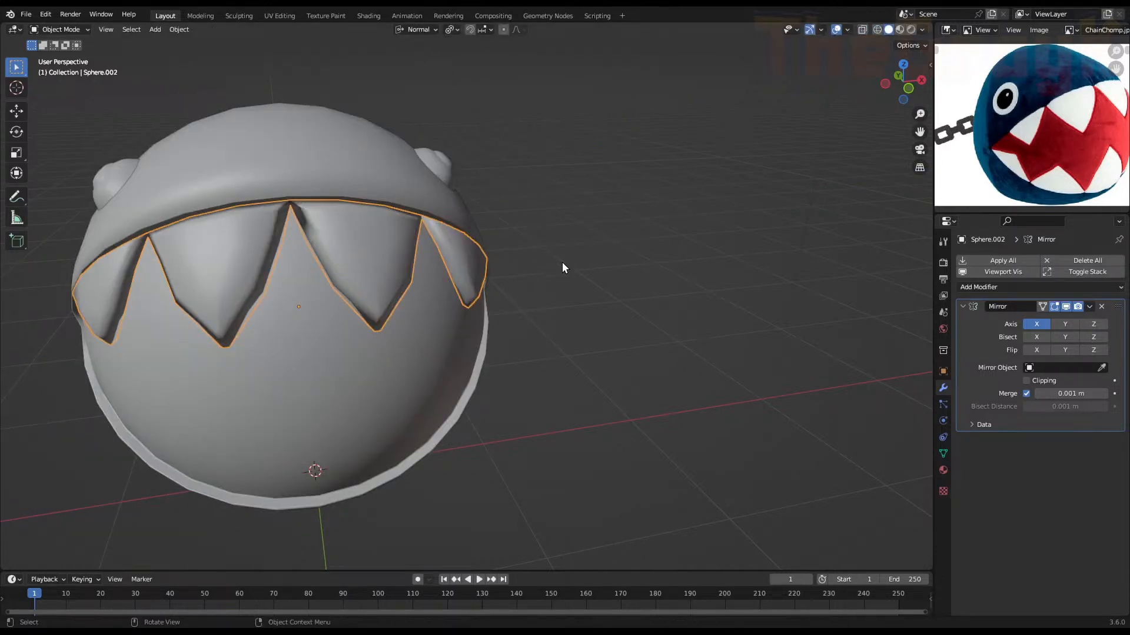
Select all front faces of both teeth and move them outward about 0.023 m along their normals
mouse_move(562, 262)
middle_down()
mouse_move(481, 273)
mouse_move(415, 245)
mouse_move(396, 217)
mouse_move(416, 212)
mouse_move(493, 242)
middle_up()
scroll(493, 242, down, 5)
middle_drag(477, 290, 341, 227)
scroll(419, 270, up, 7)
key(Tab)
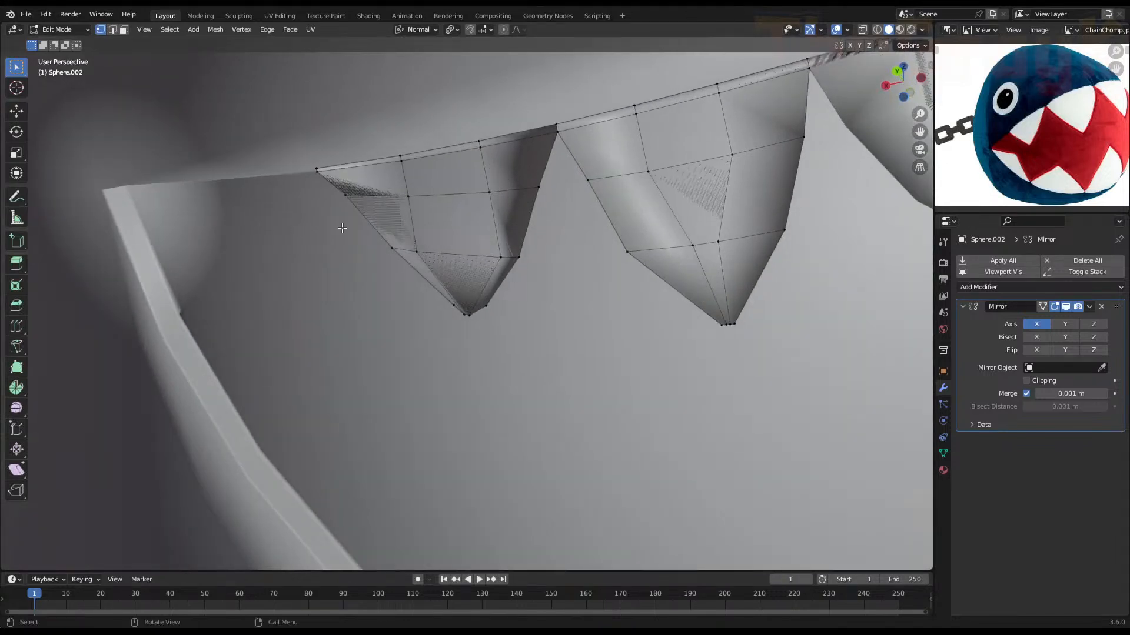
key(3)
click(454, 214)
key(c)
mouse_move(447, 203)
mouse_down()
mouse_move(436, 182)
mouse_move(420, 195)
mouse_move(491, 190)
mouse_move(465, 255)
mouse_move(478, 251)
mouse_move(435, 257)
mouse_up()
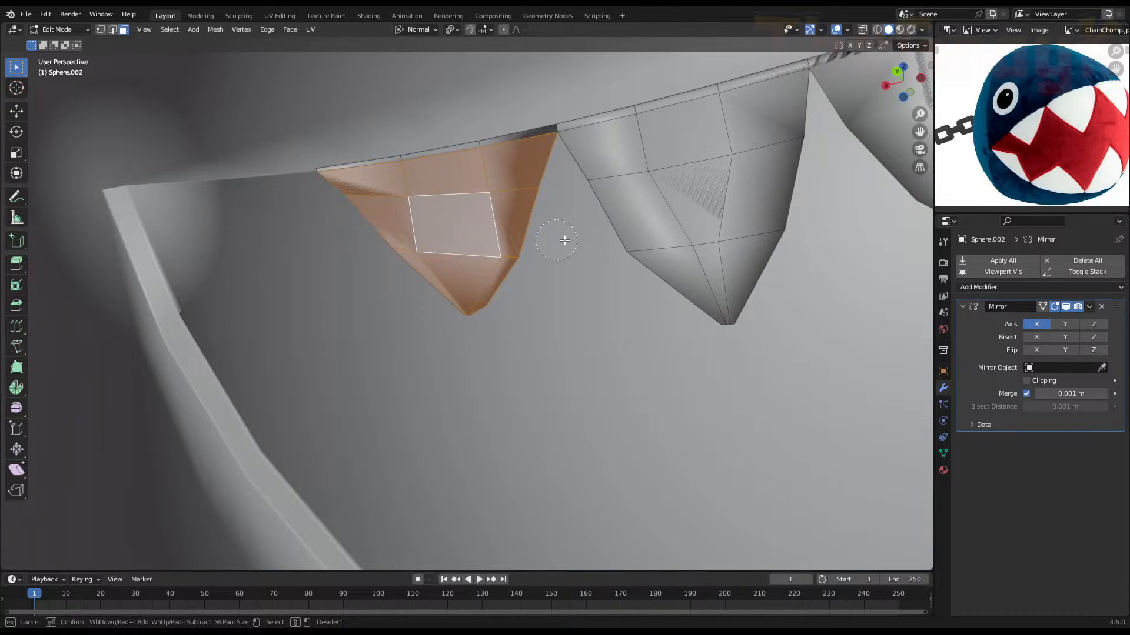
mouse_move(650, 164)
mouse_down()
mouse_move(722, 147)
mouse_move(733, 236)
mouse_move(706, 240)
mouse_up()
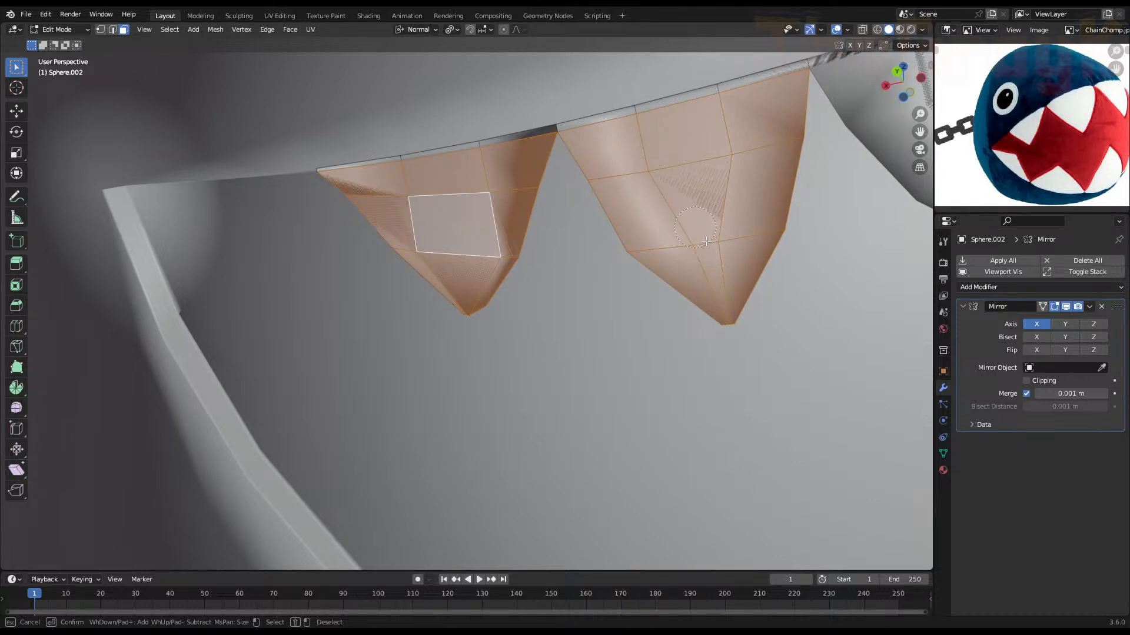
drag(642, 130, 718, 114)
drag(480, 166, 398, 180)
right_click(399, 180)
middle_drag(399, 179, 532, 229)
key(e)
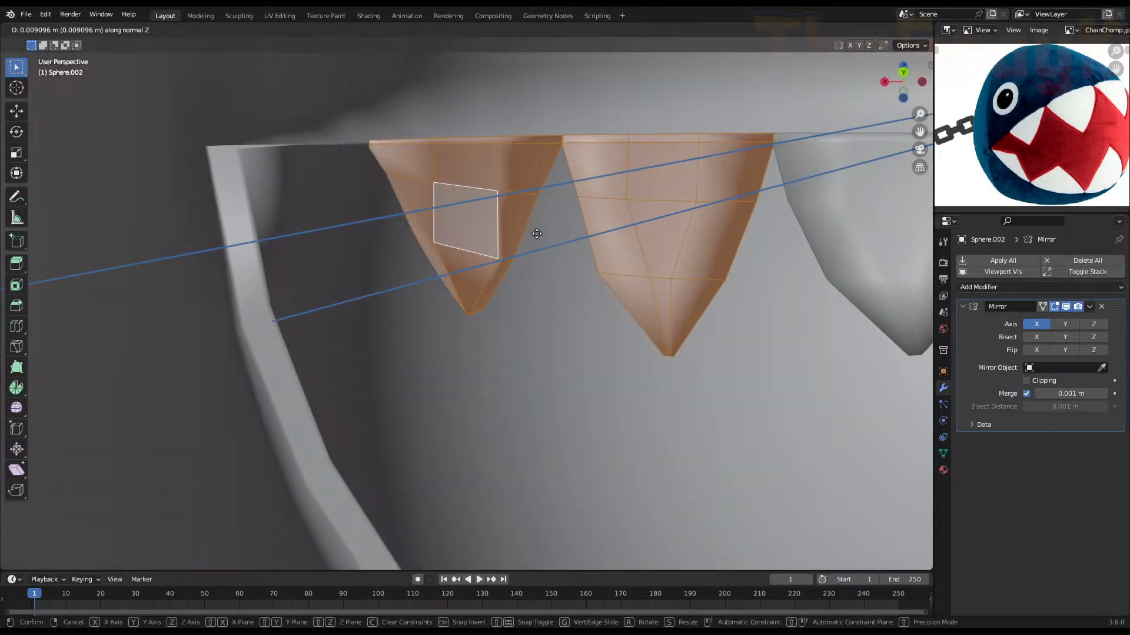
click(542, 238)
Select the faces along the upper edge of both teeth and extrude them
middle_drag(537, 235, 416, 277)
scroll(424, 258, down, 3)
shift+middle_drag(412, 213, 433, 294)
scroll(433, 294, up, 3)
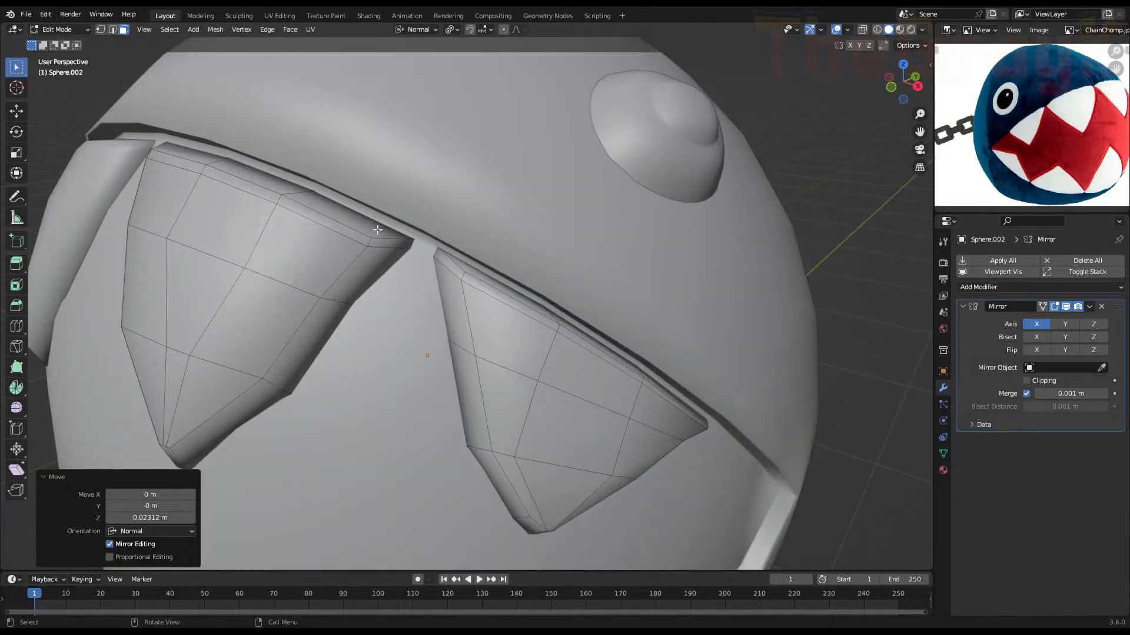
click(359, 223)
shift+click(250, 175)
shift+click(207, 155)
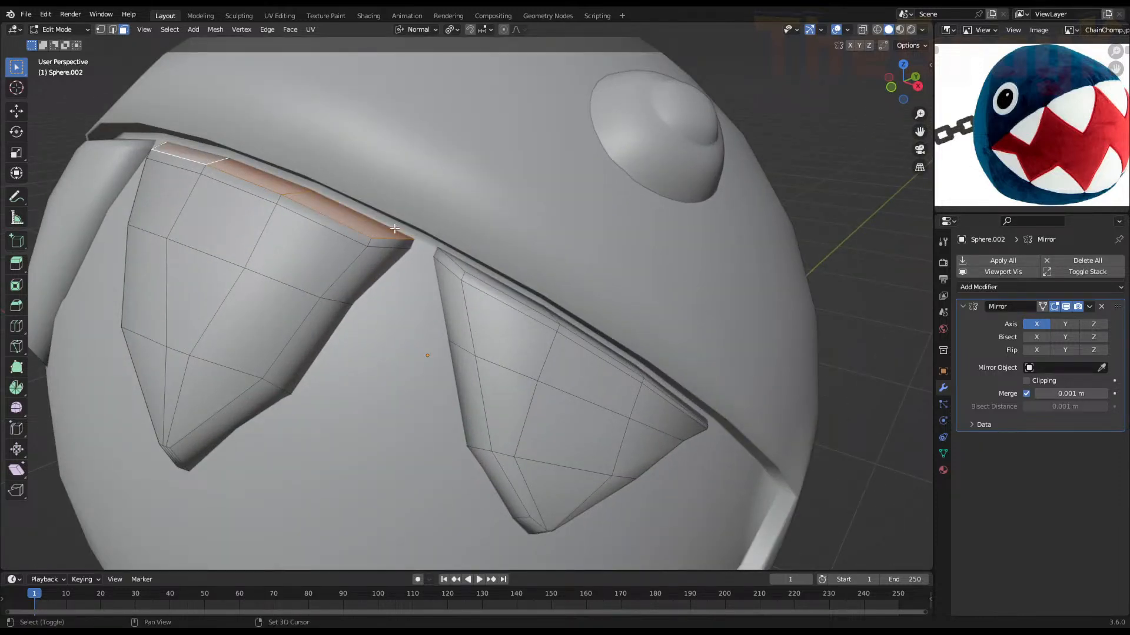
shift+click(501, 289)
middle_drag(501, 288, 451, 308)
shift+click(451, 309)
shift+click(474, 366)
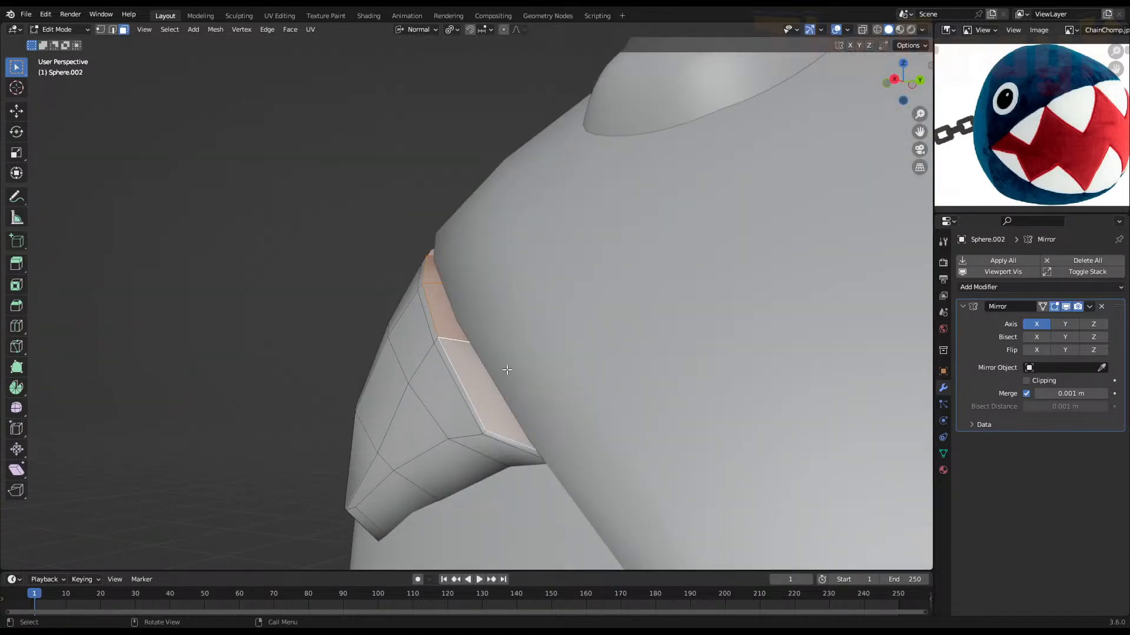
key(e)
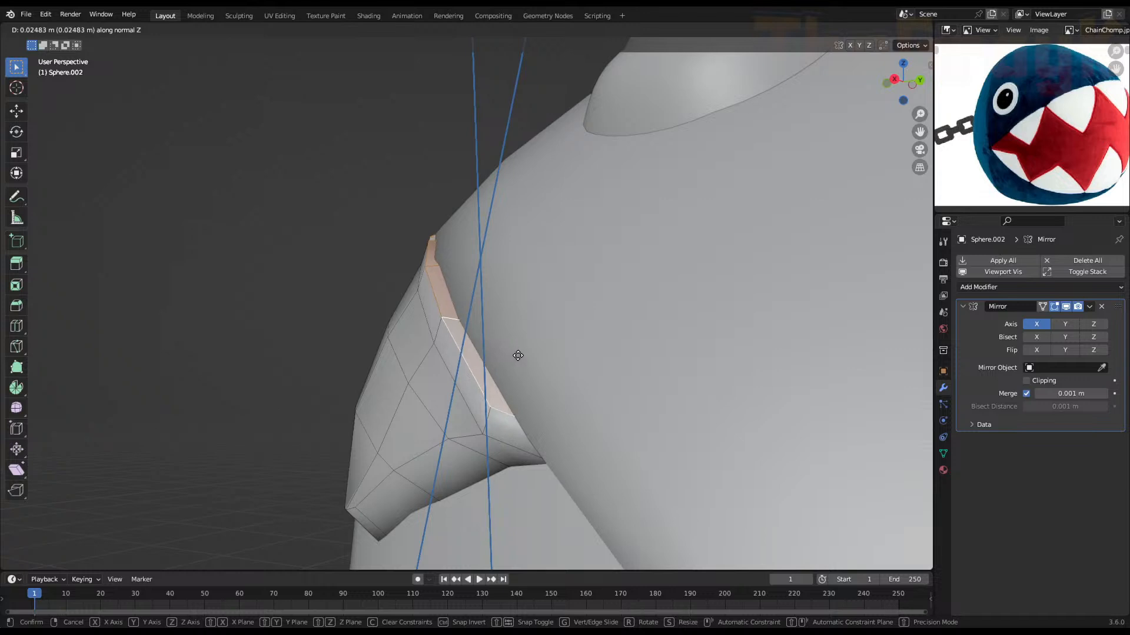
click(512, 359)
middle_drag(511, 359, 492, 309)
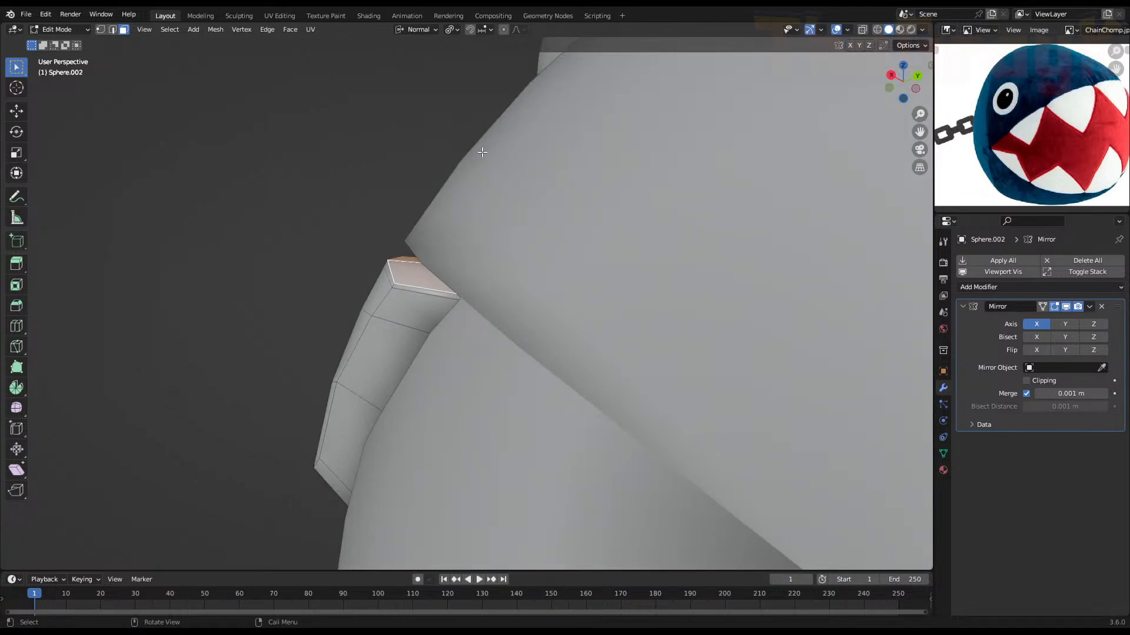
click(453, 30)
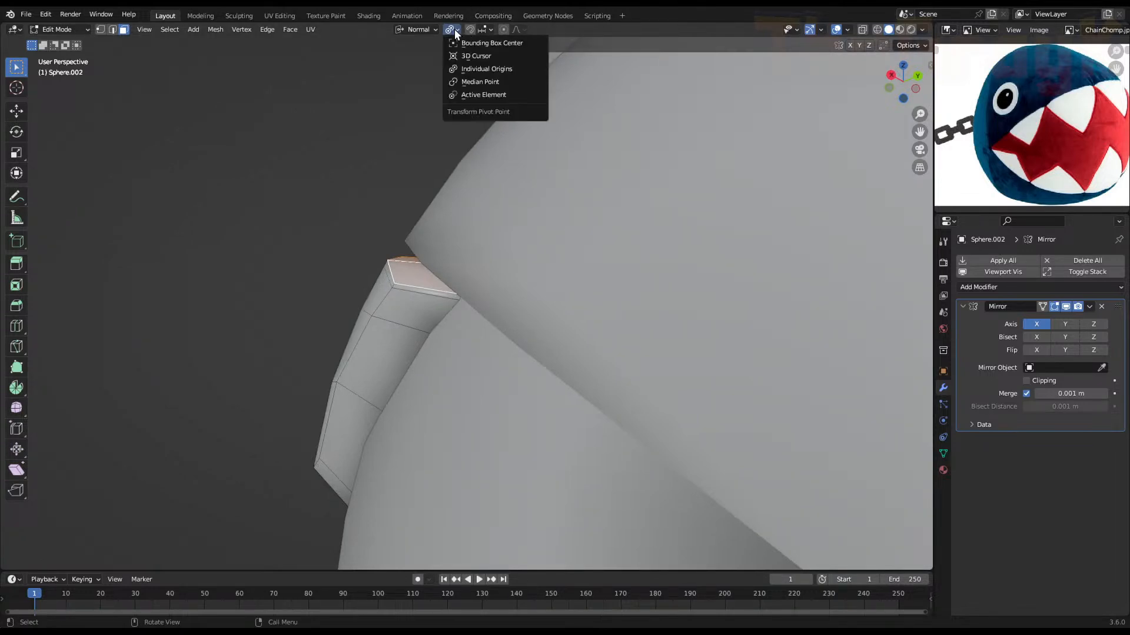
click(454, 29)
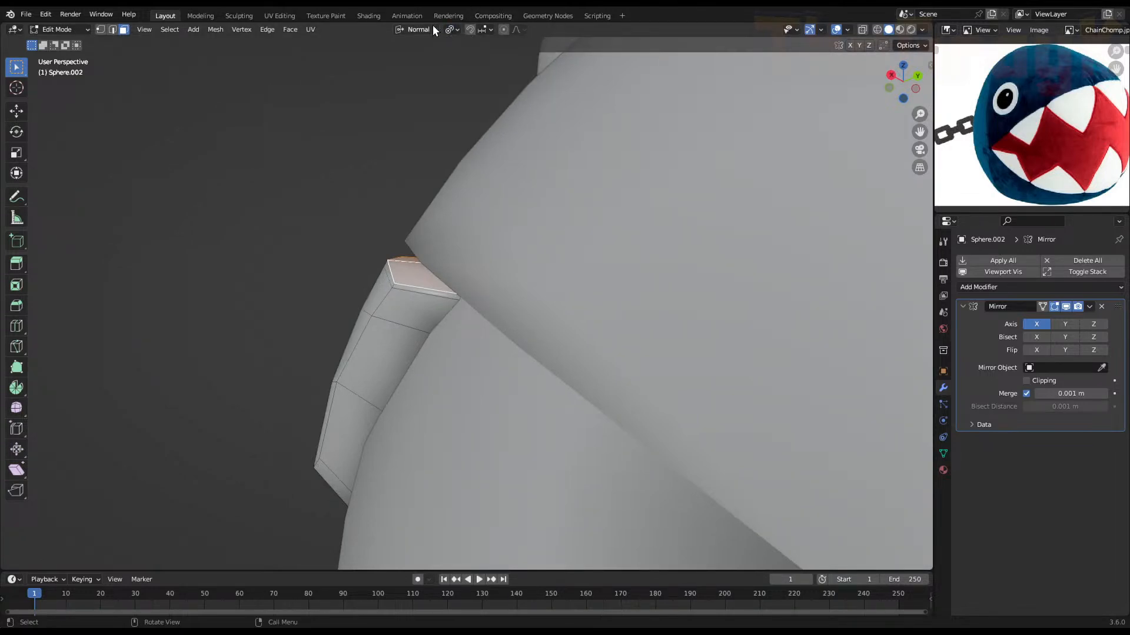
click(431, 27)
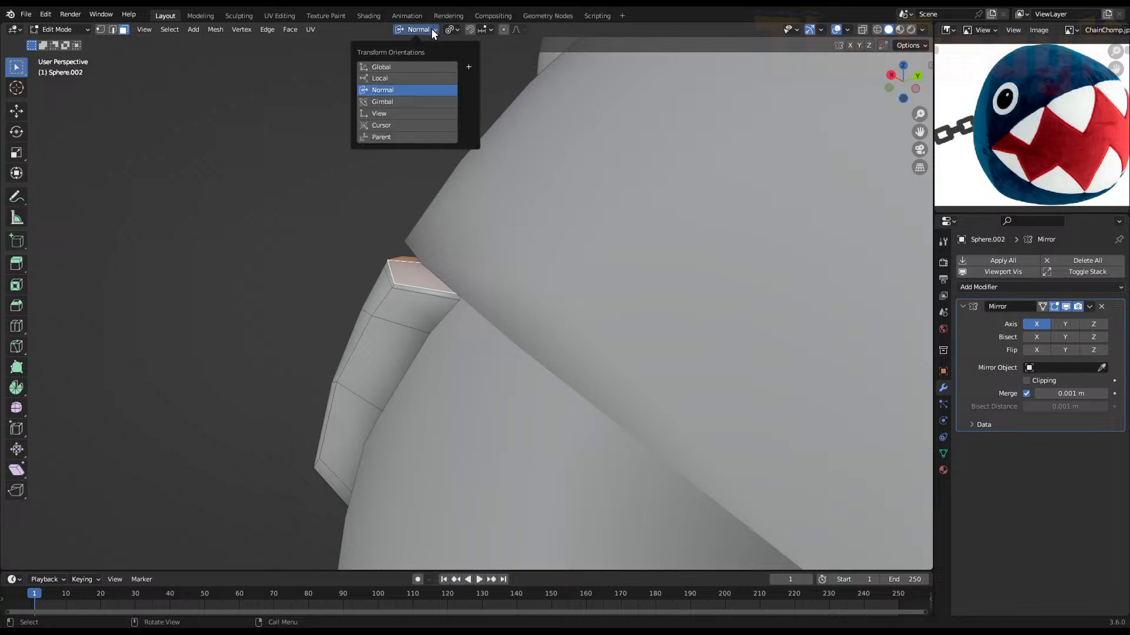
click(426, 90)
Raise the extruded upper-edge faces of both teeth about 0.032 m along global Z
middle_drag(478, 181, 496, 209)
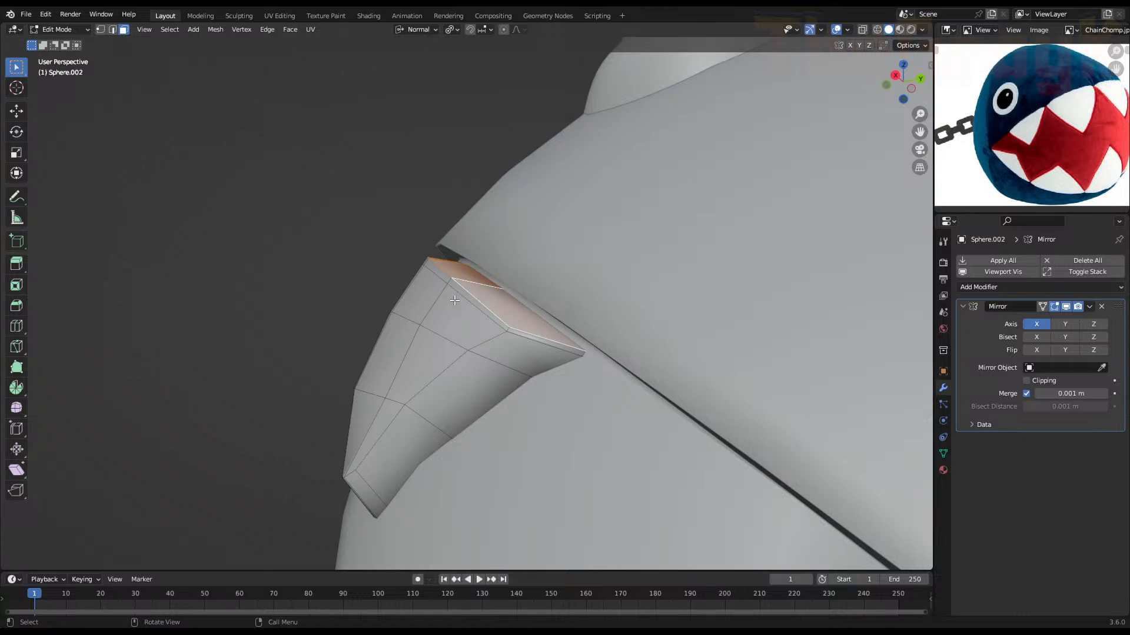
key(g)
key(z)
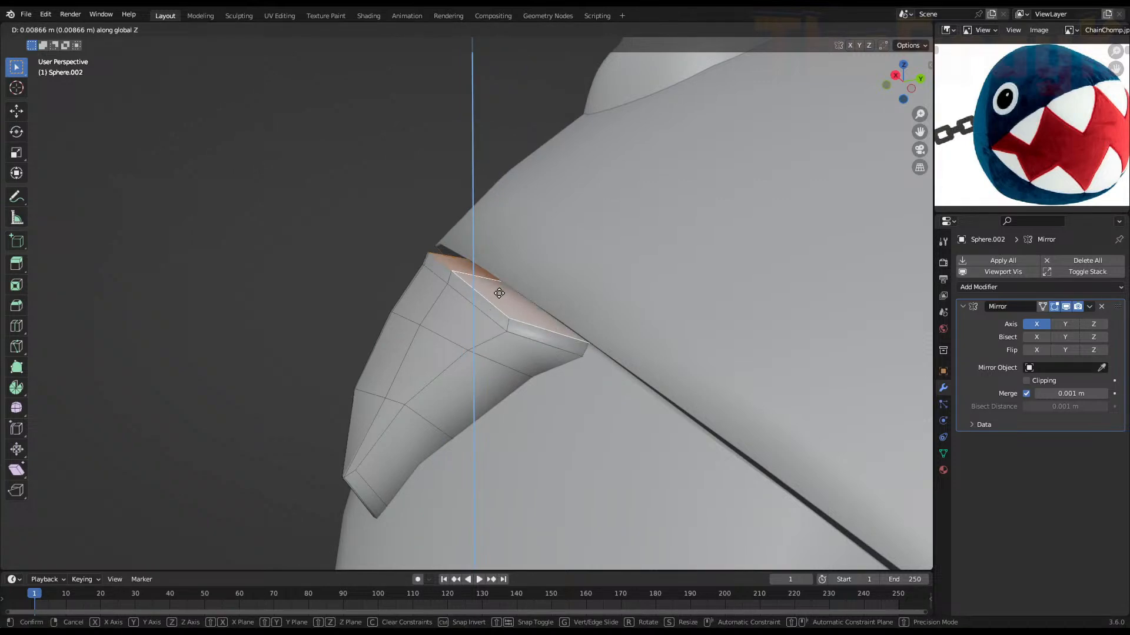
click(501, 289)
key(g)
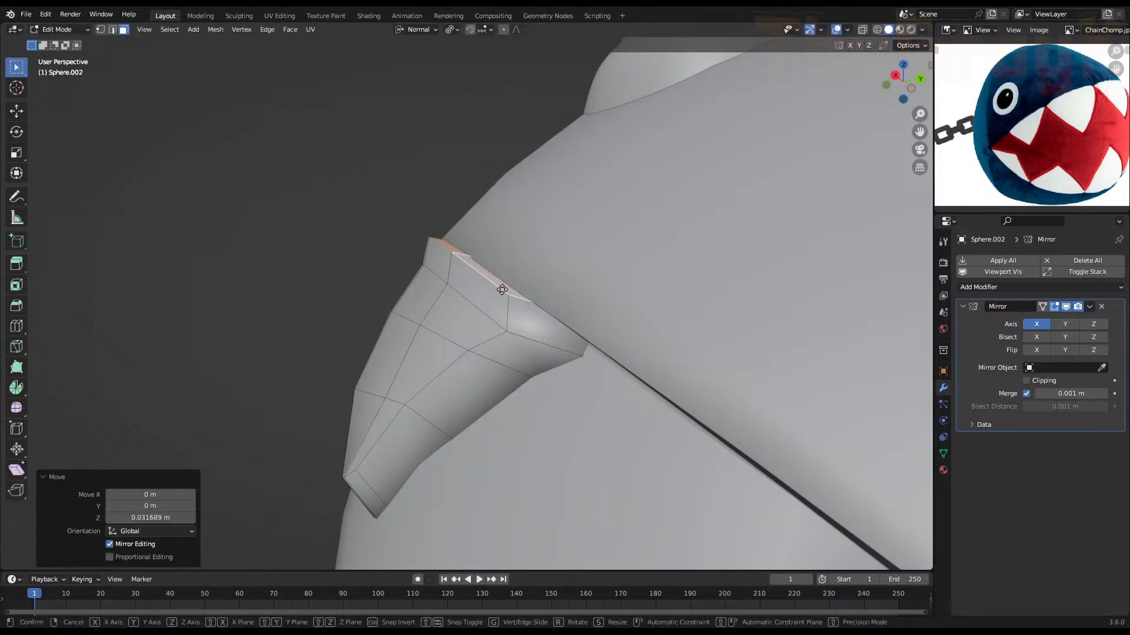
key(y)
right_click(517, 295)
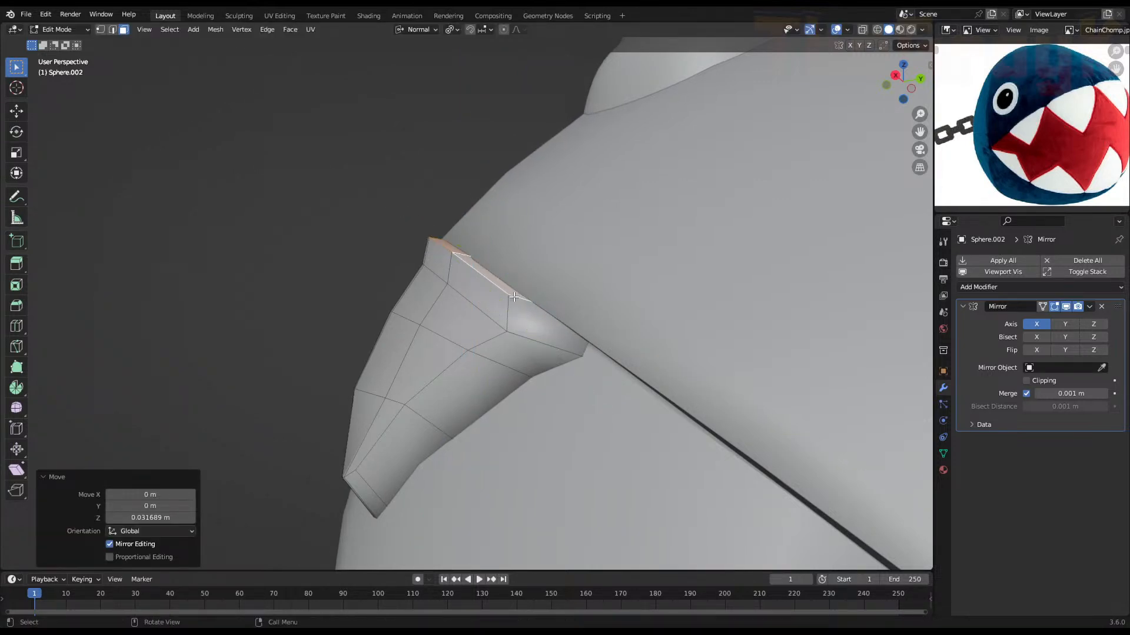
Move the extruded upper-edge faces of both teeth about 0.044 m along global Y toward the upper lip
middle_drag(517, 295, 557, 337)
middle_drag(483, 170, 559, 220)
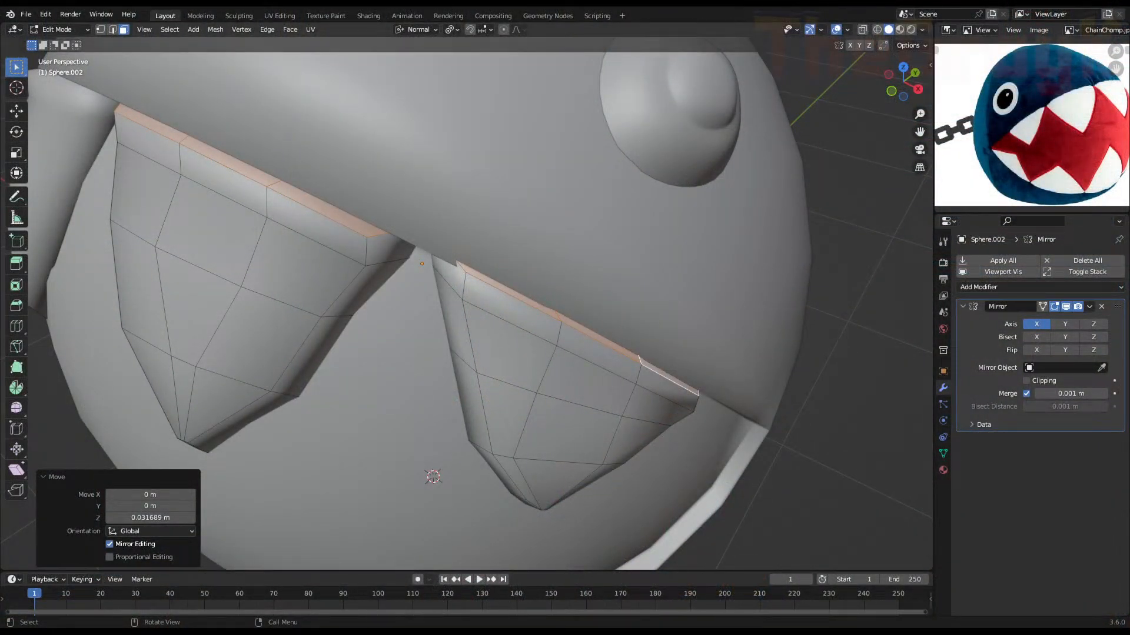
middle_drag(475, 141, 475, 167)
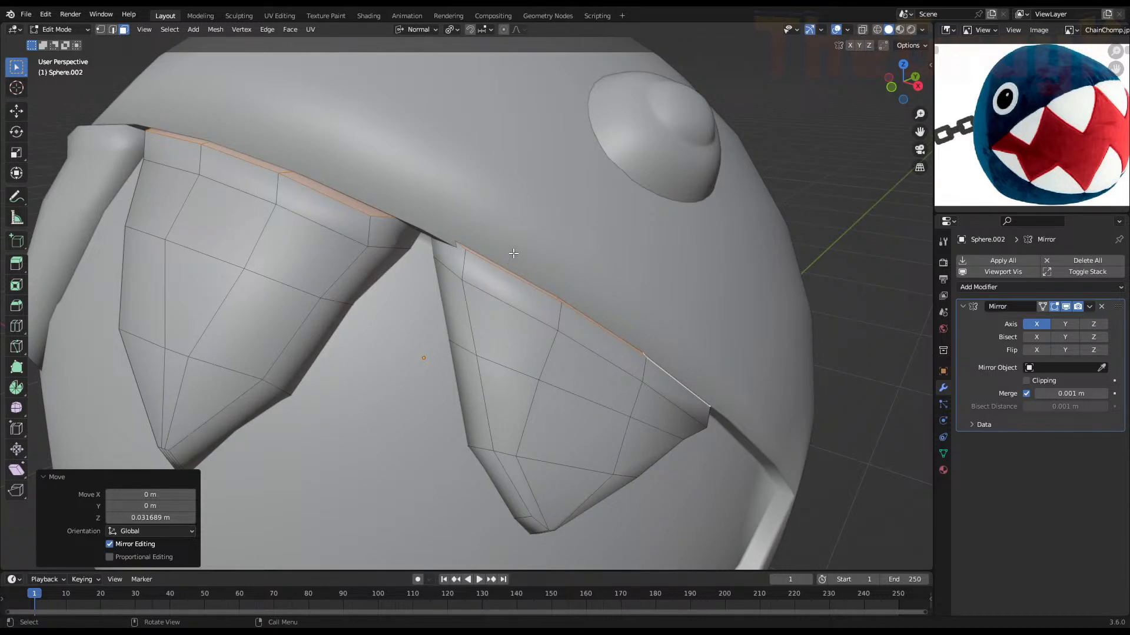
middle_drag(612, 251, 494, 193)
key(g)
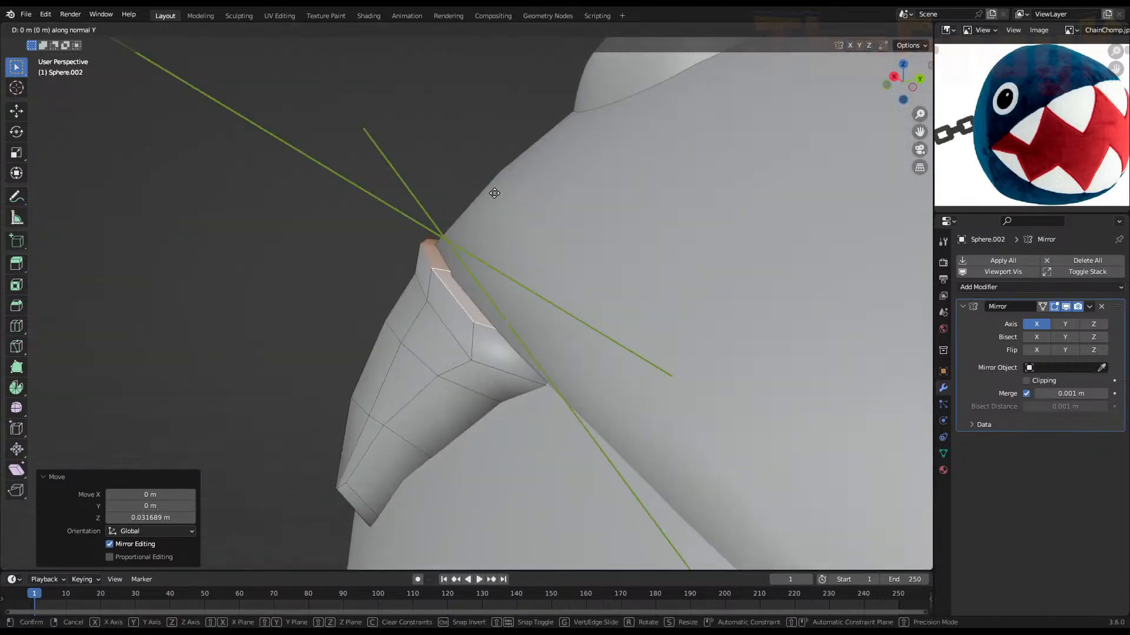
key(y)
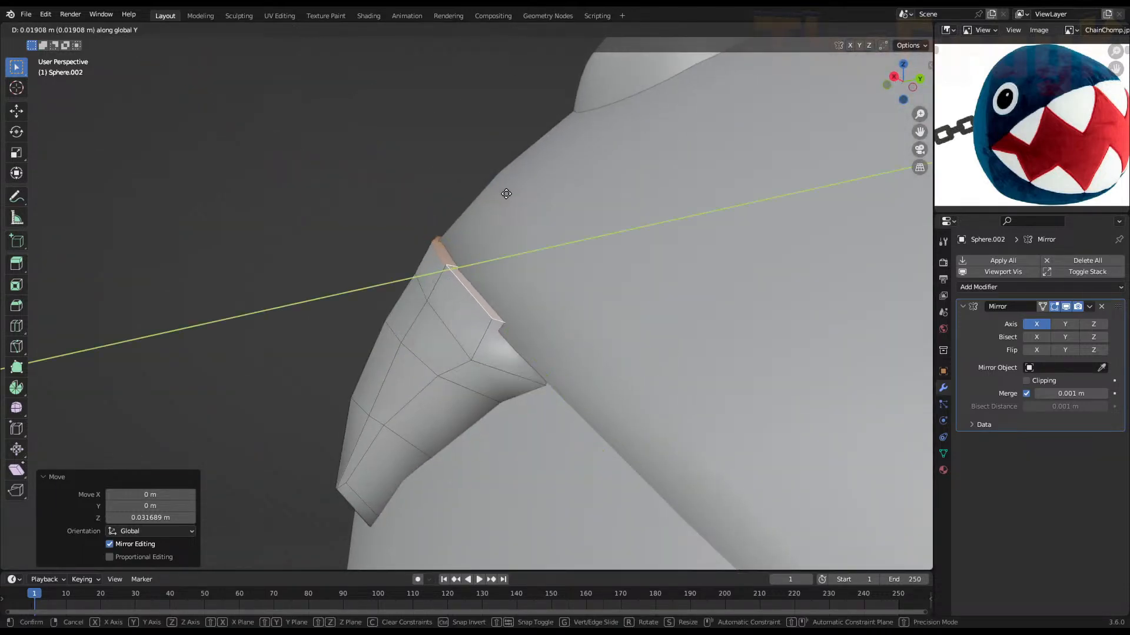
click(517, 195)
Lower the upper-edge faces of both teeth about 0.009 m along global Z and leave mesh editing
key(g)
key(z)
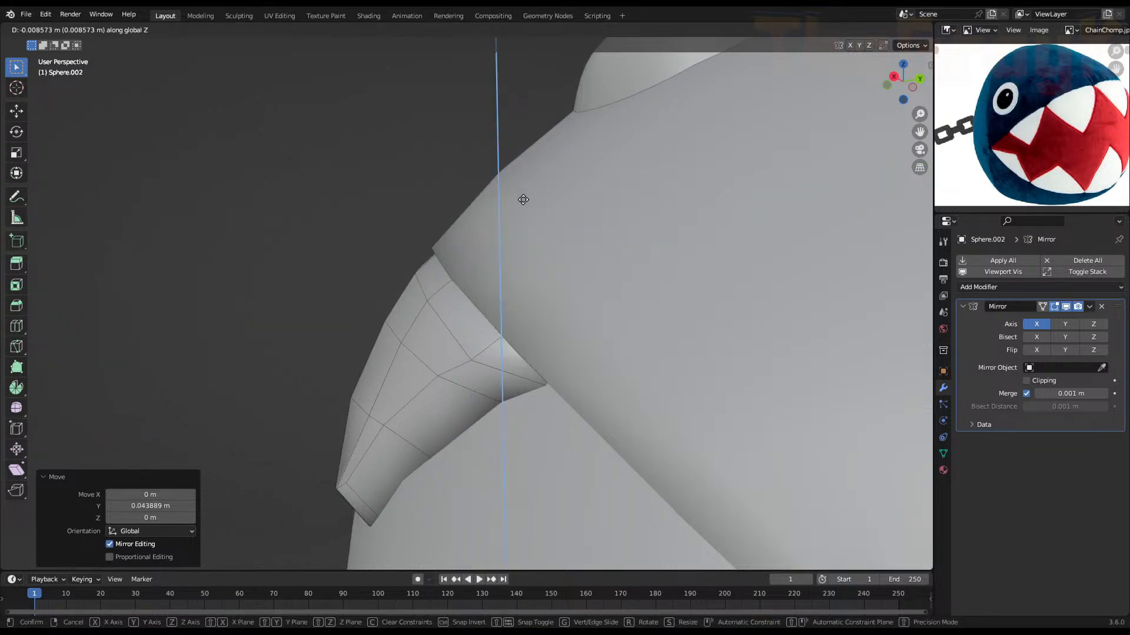
click(523, 200)
key(Tab)
middle_drag(518, 211, 588, 321)
scroll(579, 323, down, 4)
middle_drag(508, 330, 520, 285)
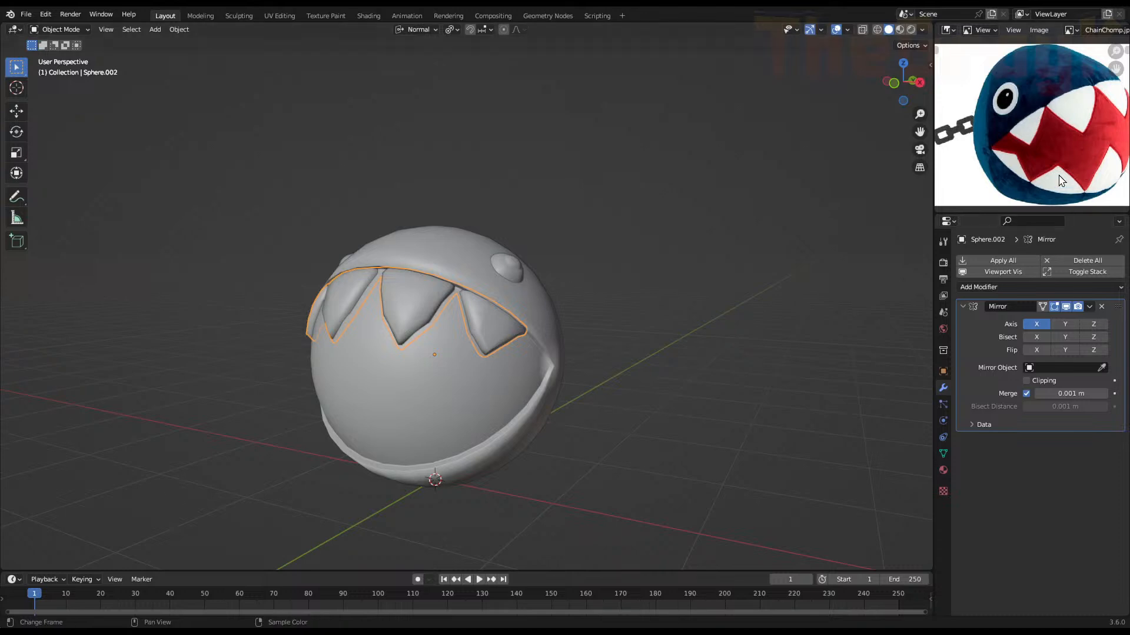
middle_drag(572, 272, 479, 312)
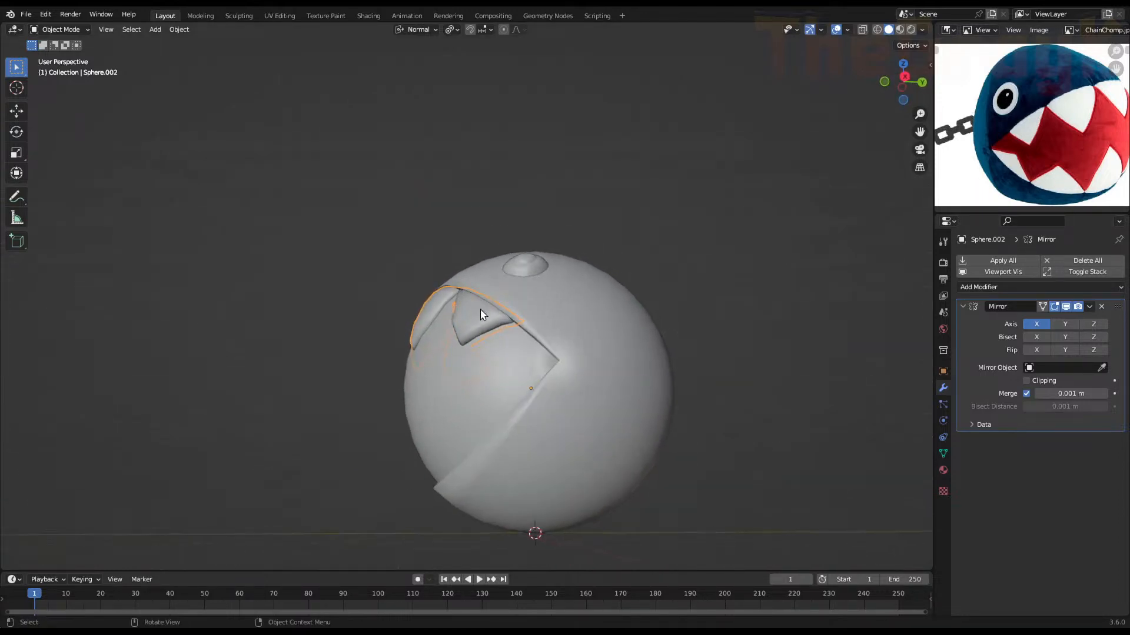
Enter mesh editing on the eye and select the edge loop around its base
click(562, 353)
middle_drag(562, 353, 598, 421)
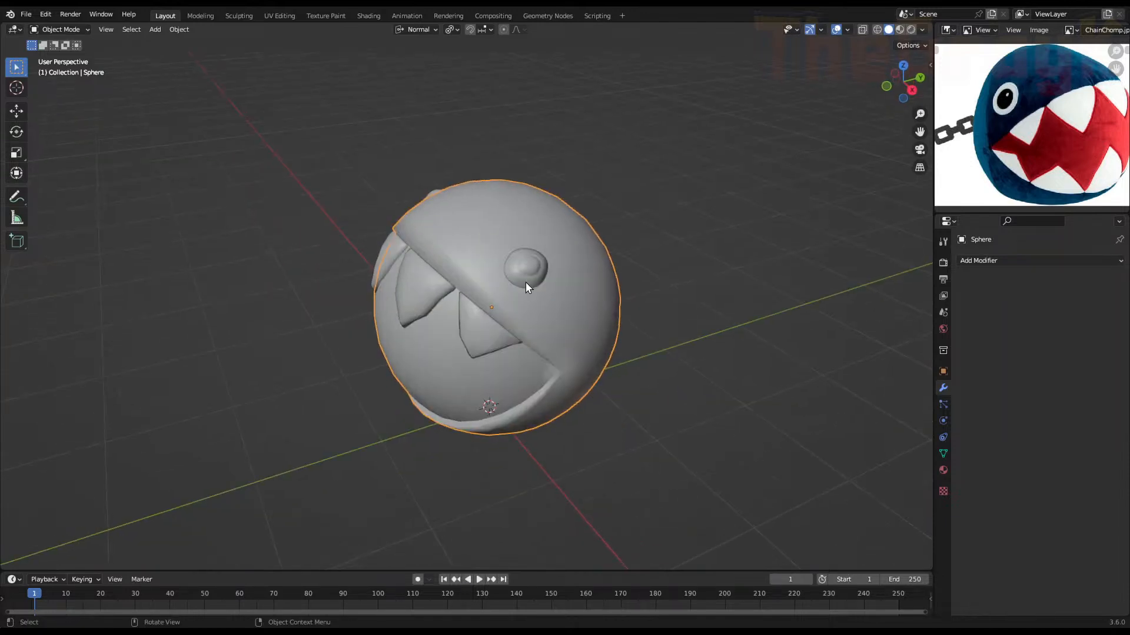
click(524, 267)
key(Tab)
scroll(528, 269, up, 3)
shift+middle_drag(596, 272, 549, 307)
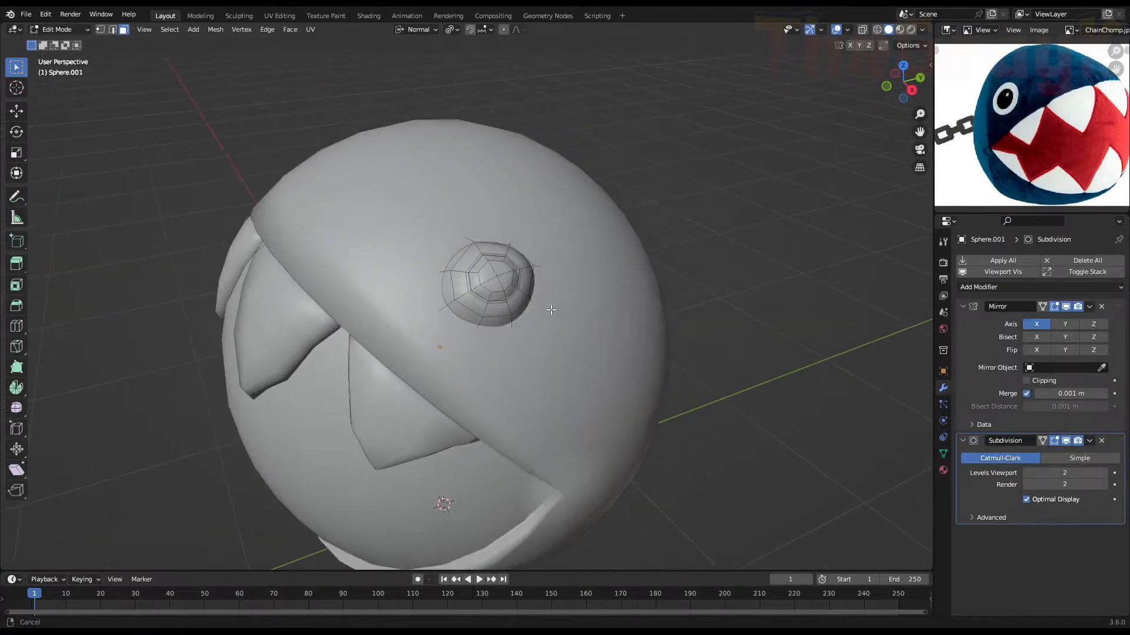
scroll(549, 307, up, 4)
alt+click(483, 326)
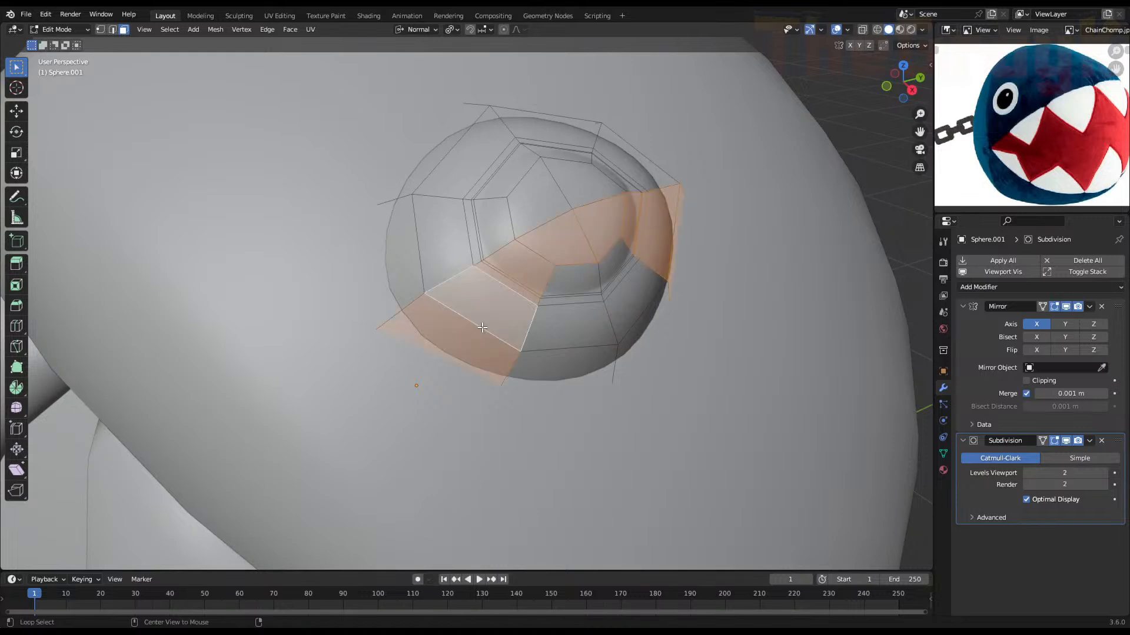
key(2)
alt+click(483, 327)
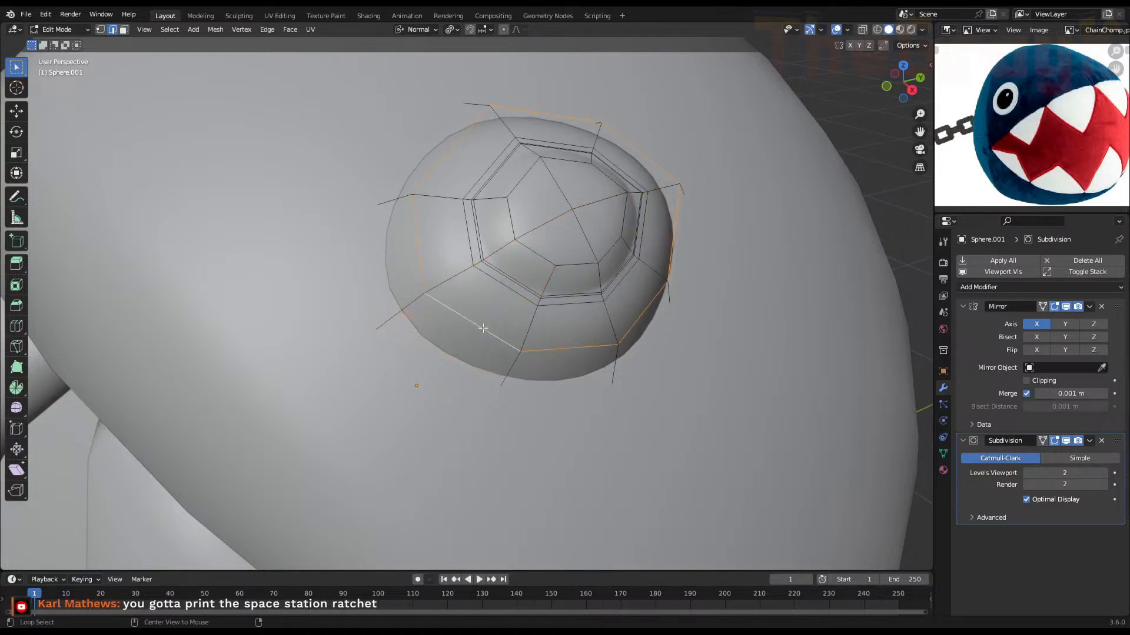
Slide the eye's base edge loop toward the head surface by a factor of about -0.412
middle_drag(488, 315, 560, 242)
key(g)
key(g)
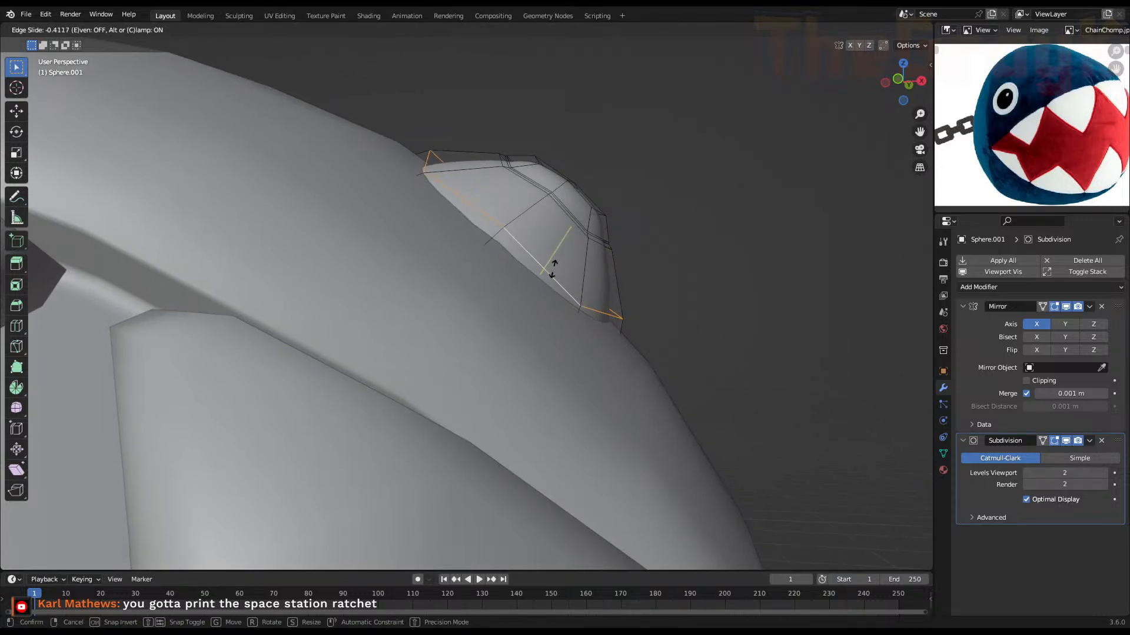
click(551, 264)
Apply To Sphere with a factor of 1 to the eye's base edge loop
key(F3)
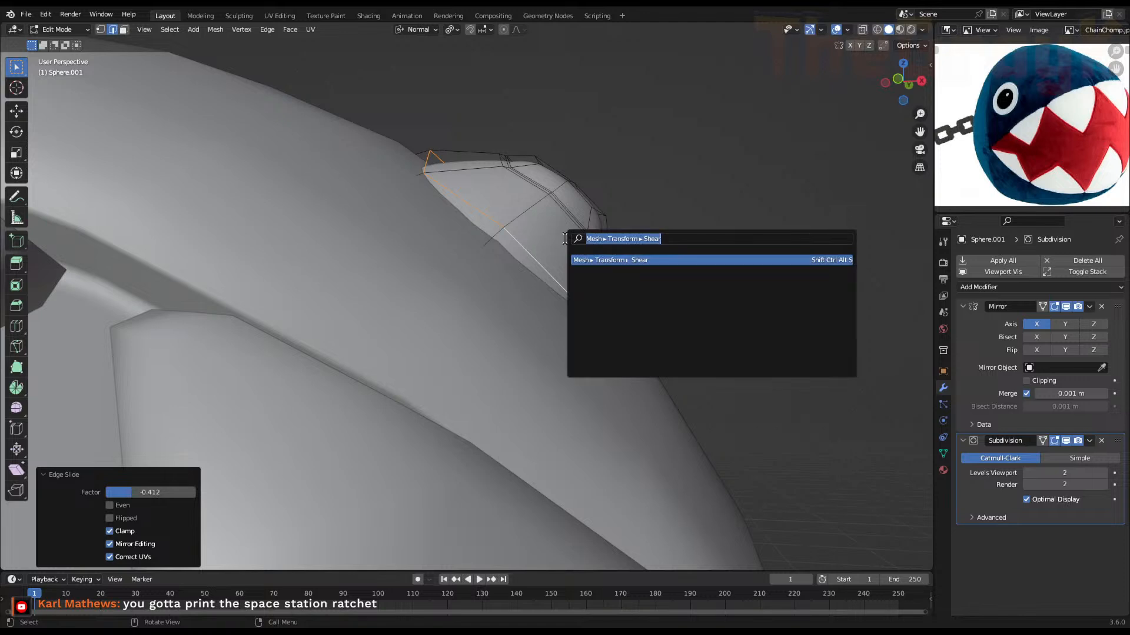
text(to)
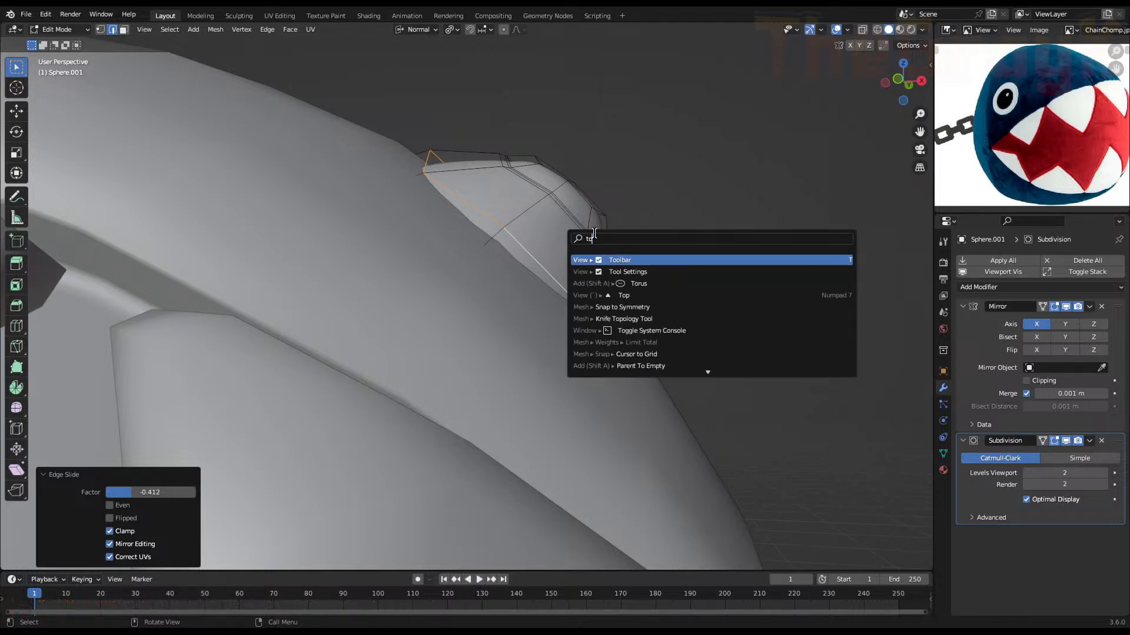
text( spher)
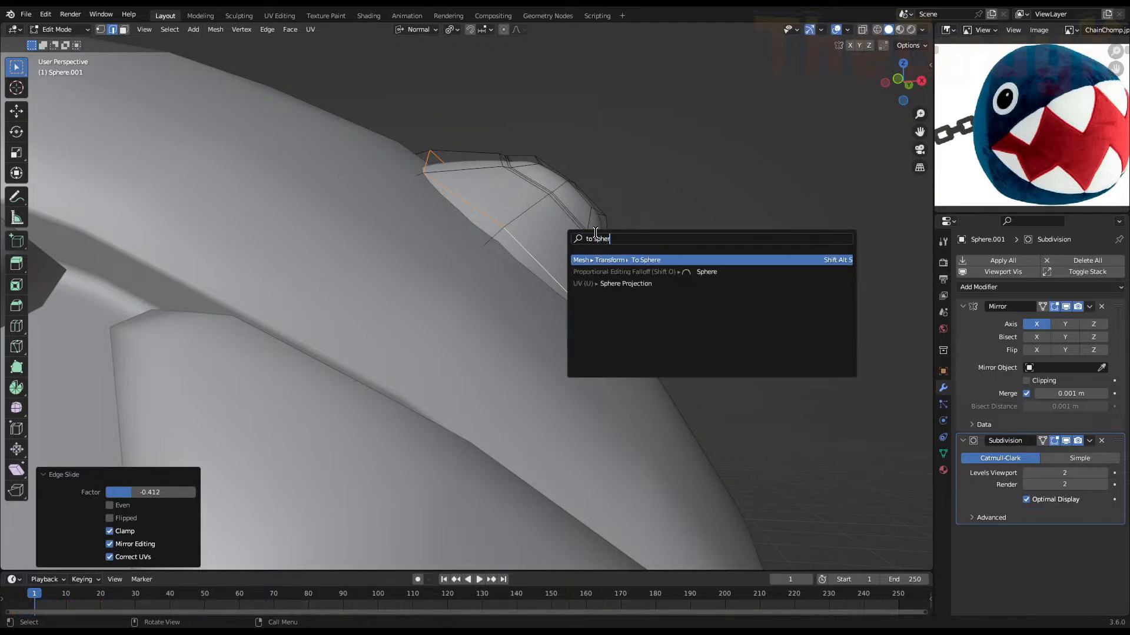
click(596, 260)
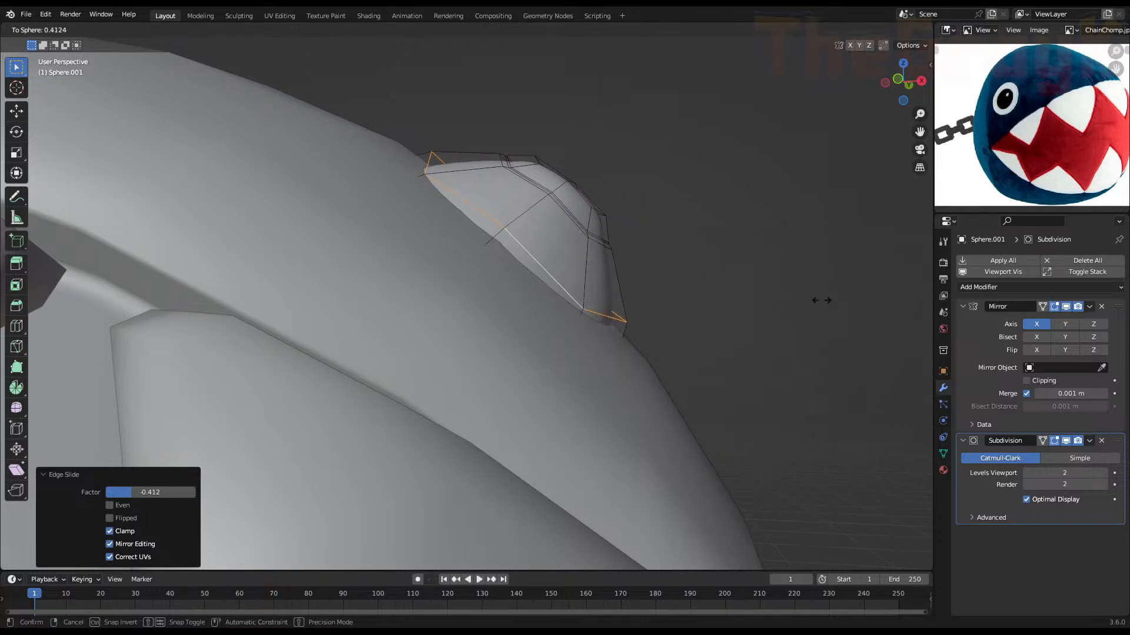
click(625, 413)
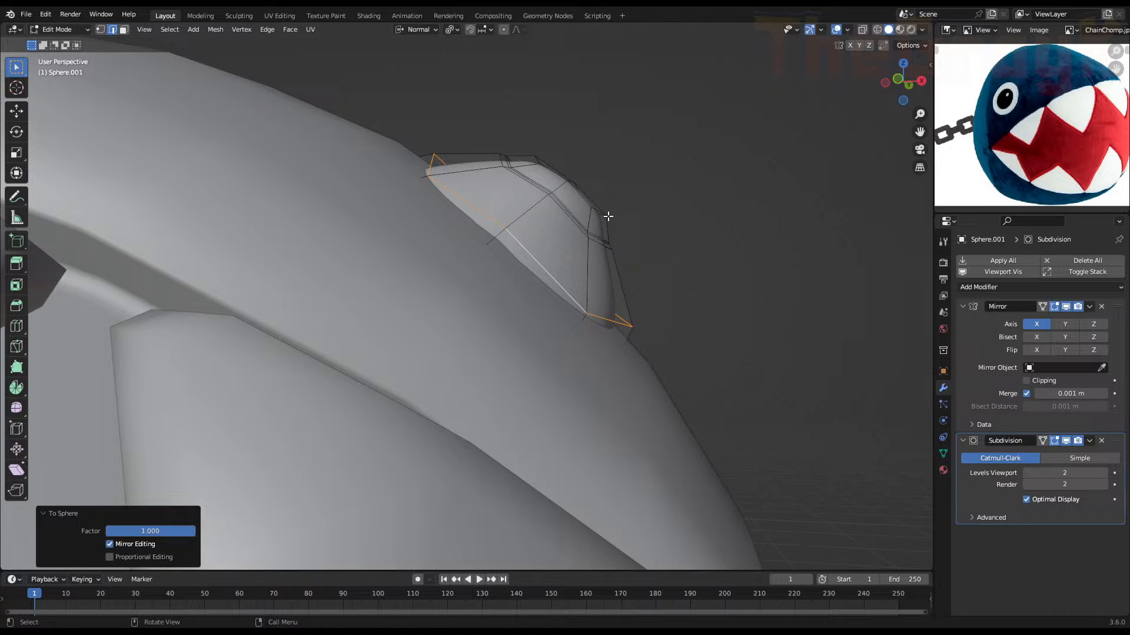
Flatten the eye's base edge loop by scaling it to 0 along its normal Z
key(s)
key(z)
key(0)
key(Return)
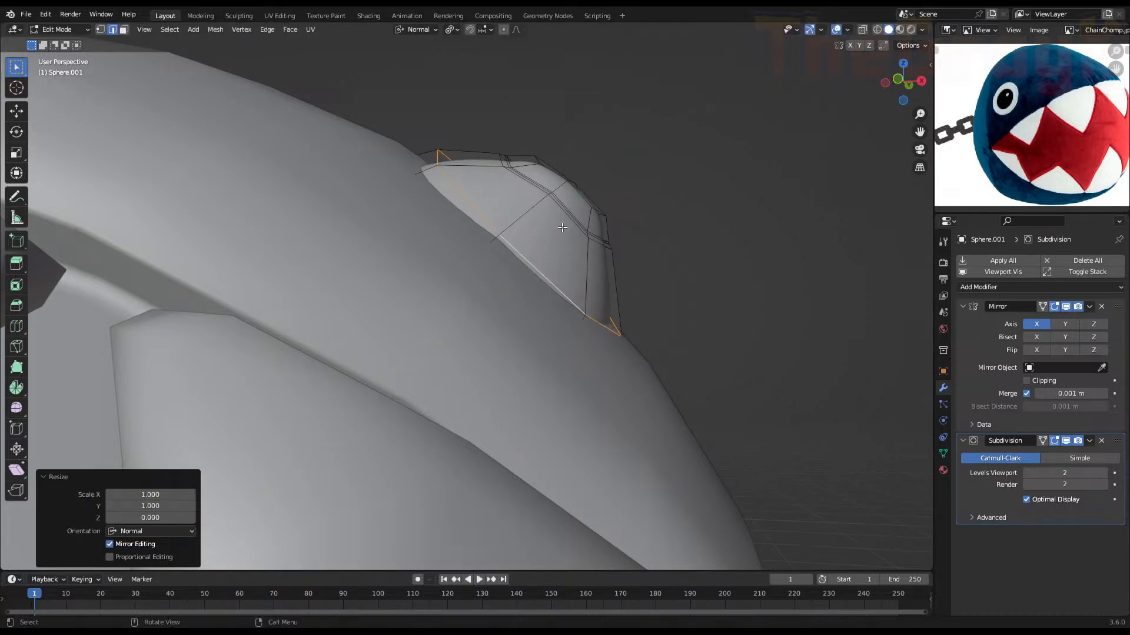
Rotate the eye's base edge loop about -3.28° in front view and scale it up to about 1.18
key(KP_1)
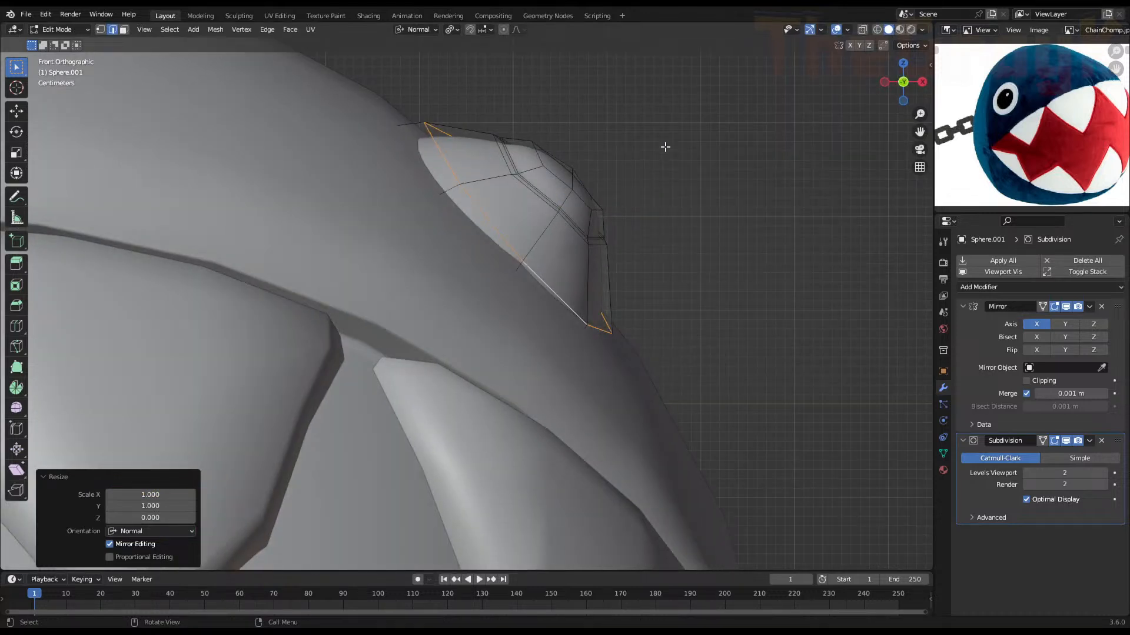
key(r)
key(Return)
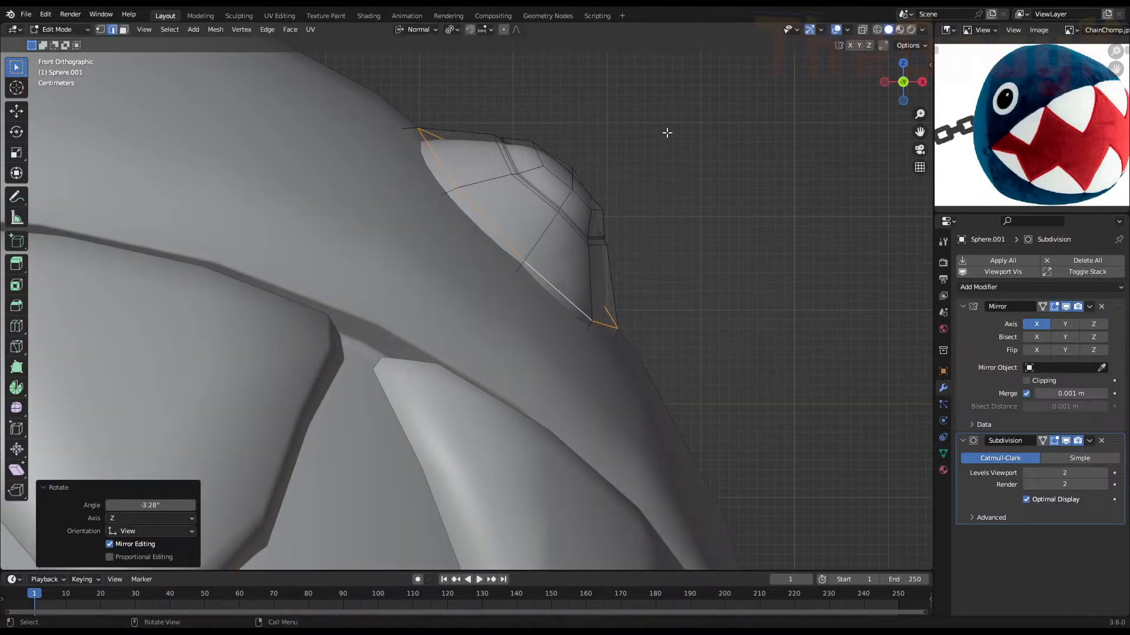
key(s)
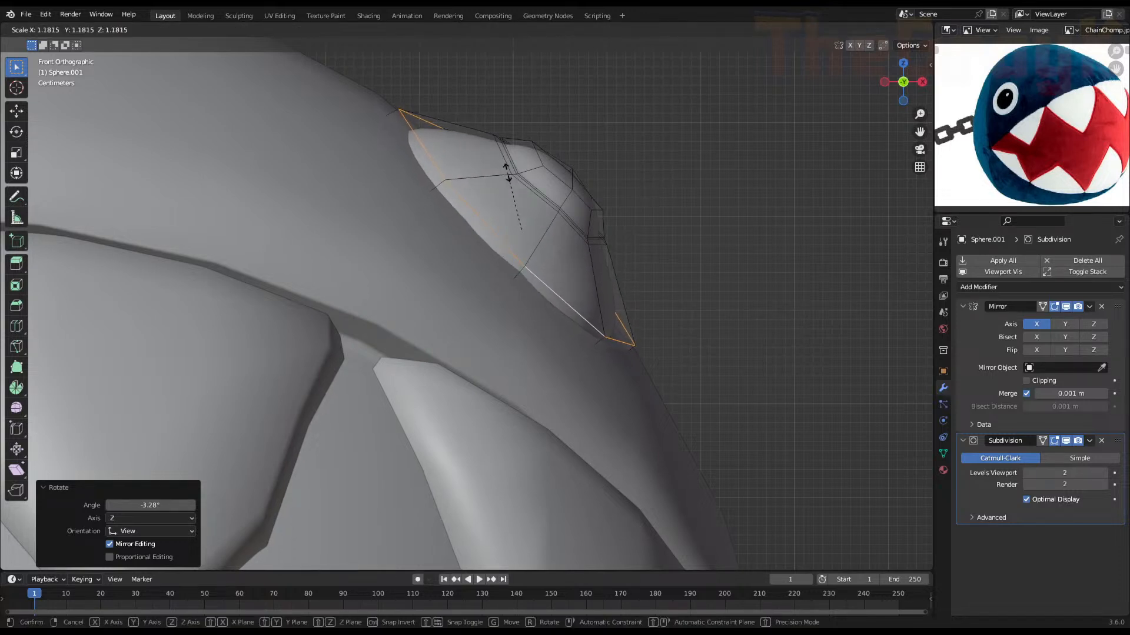
click(506, 173)
Add one loop cut behind the eye's base edge loop, slid to a factor of about -0.424
key(ctrl+r)
click(436, 185)
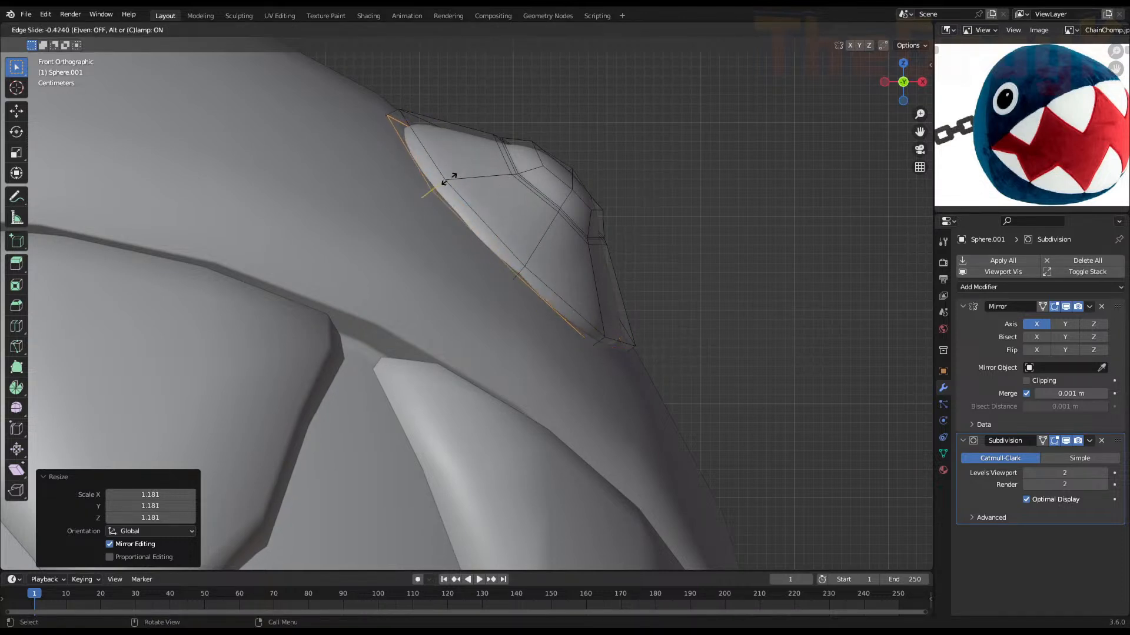
click(449, 178)
key(s)
key(z)
right_click(586, 205)
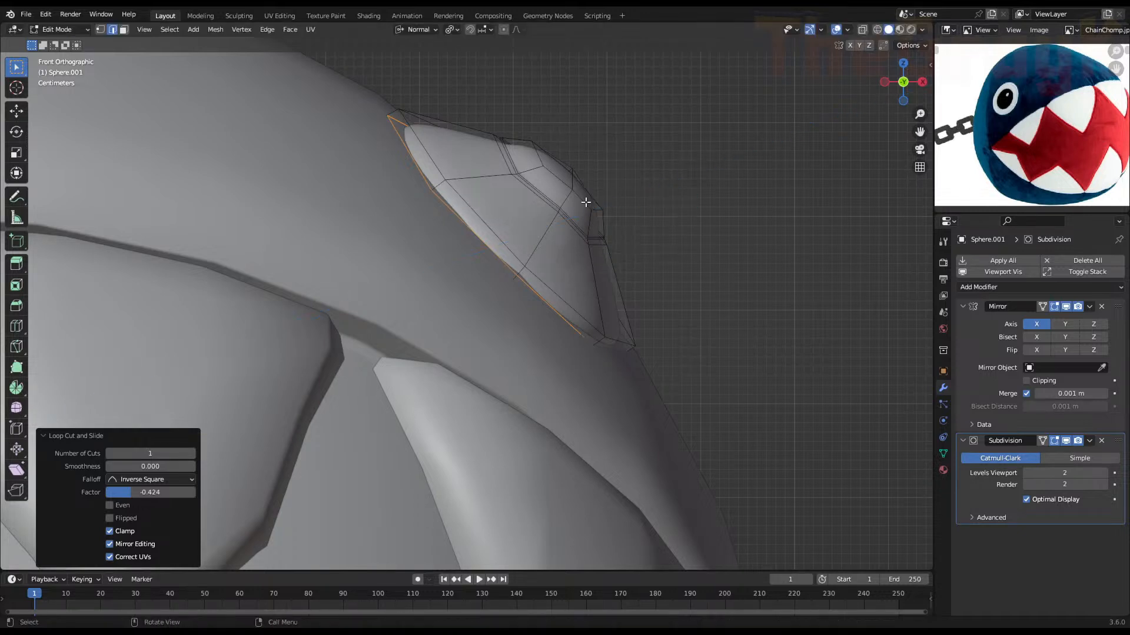
Flatten the newly cut loop behind the eye's base by scaling it to 0 along normal Z
text(s)
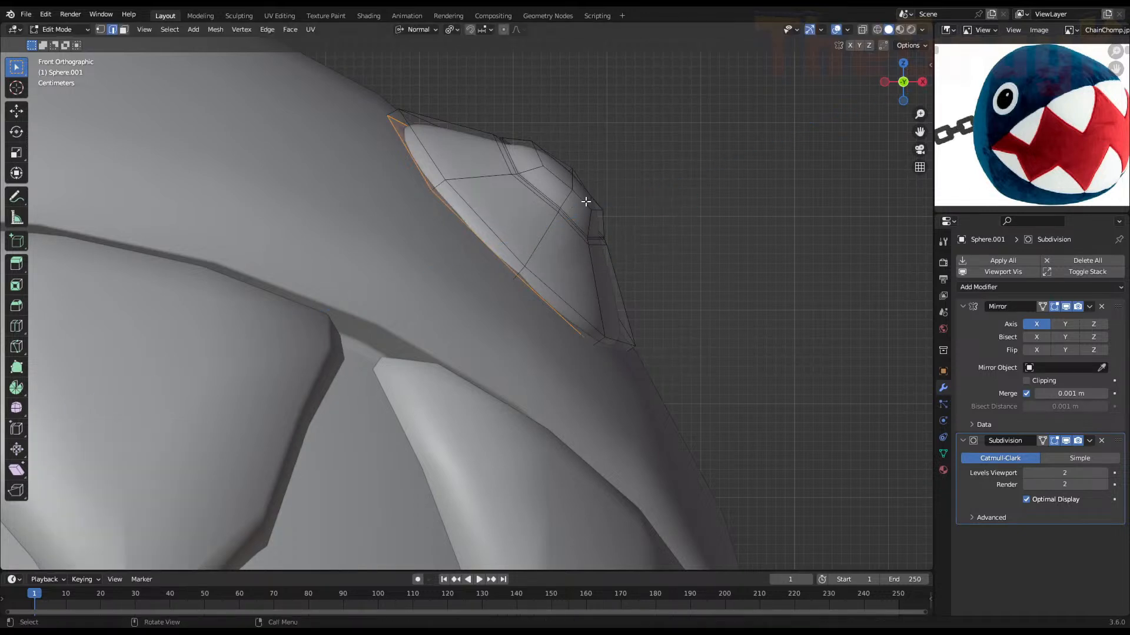
text(z)
text(0)
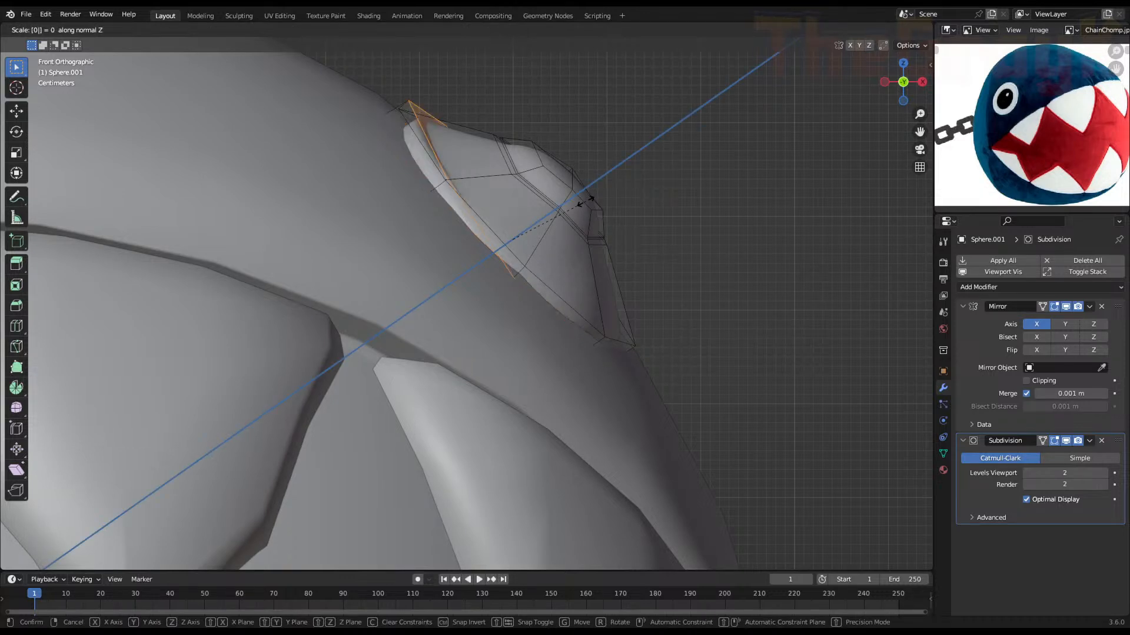
key(Return)
Switch to wireframe shading and rotate the flattened rear loop of the eye about -8.31° in front view
key(z)
click(533, 188)
key(r)
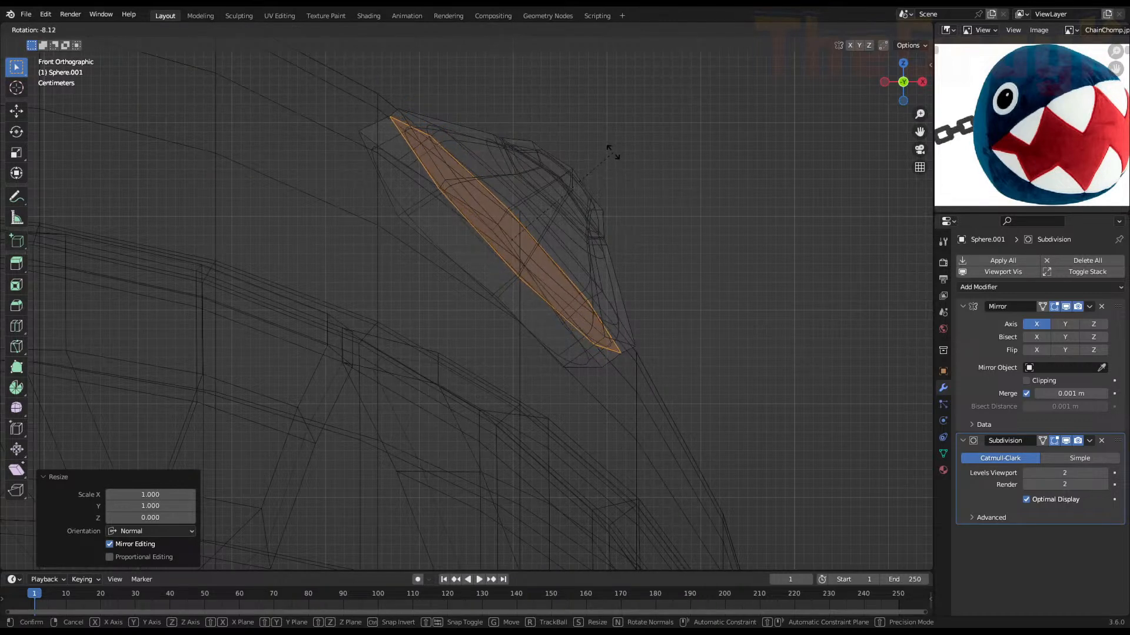
click(612, 152)
Return to solid shading and delete the selected faces at the eye's rear loop
key(z)
click(671, 153)
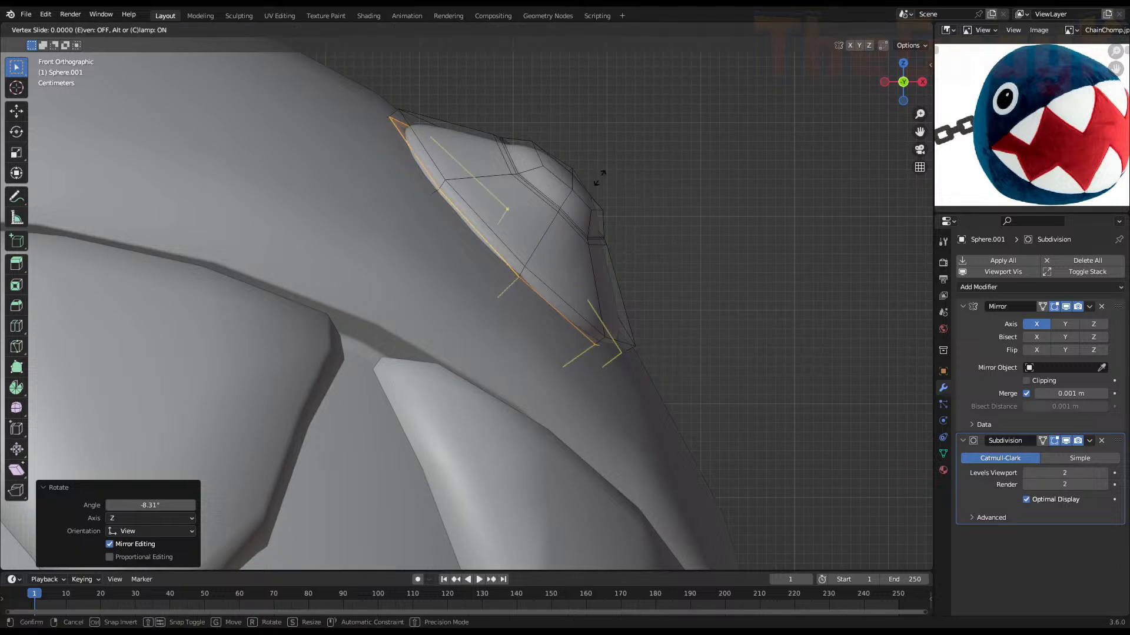
key(x)
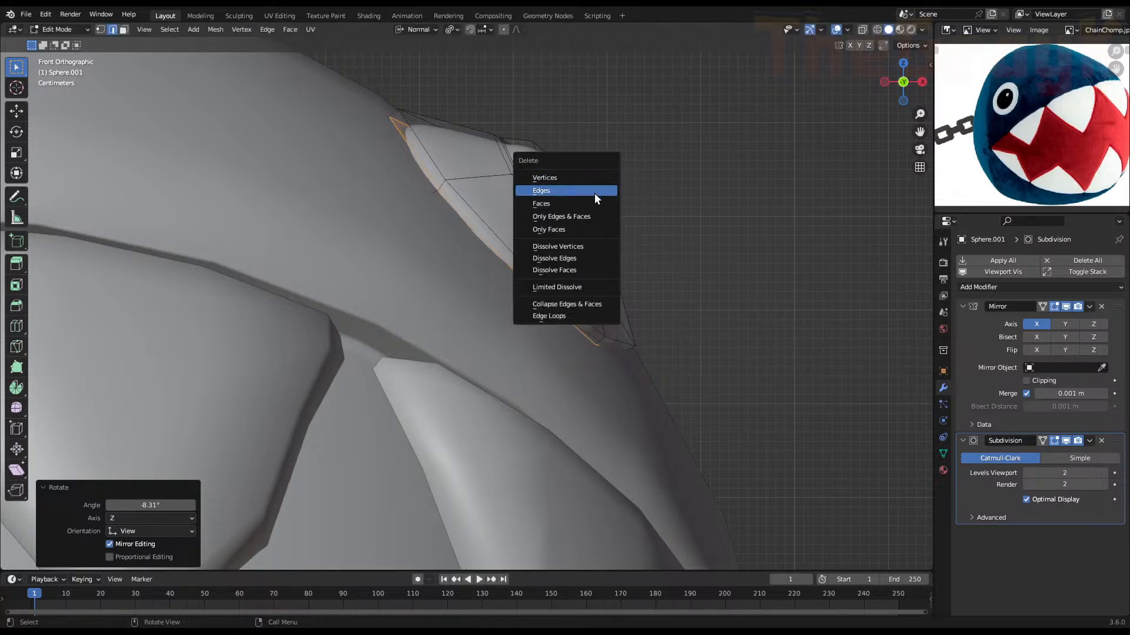
click(591, 203)
Select the edge loop just in front of the eye's rear rim and slide it outward by about 0.097
alt+click(456, 207)
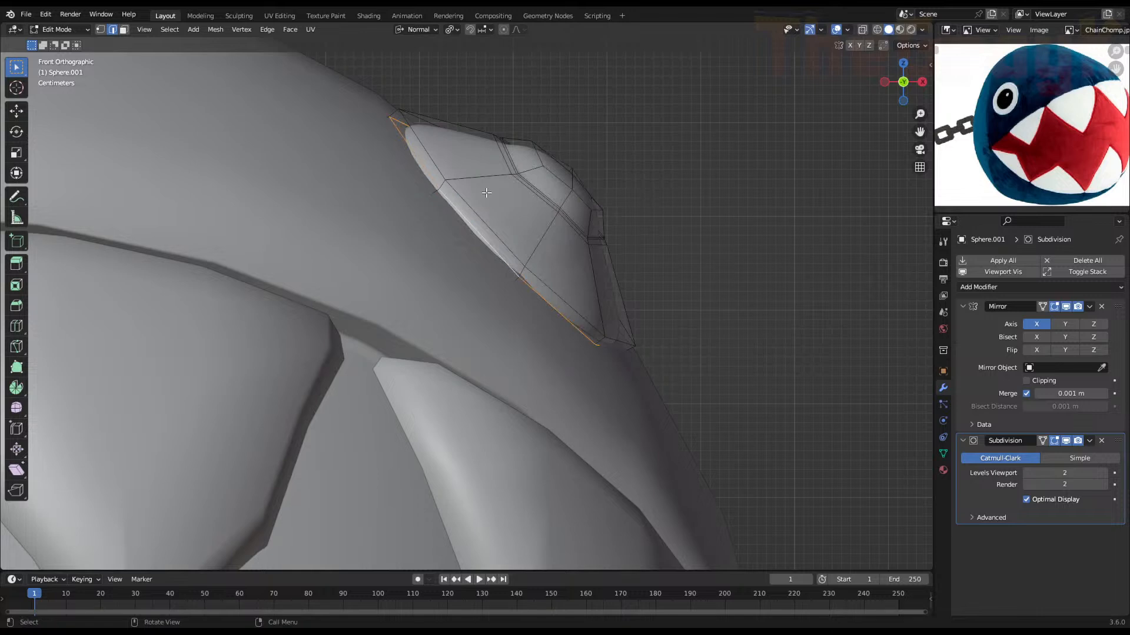
key(Tab)
key(Tab)
key(g)
key(g)
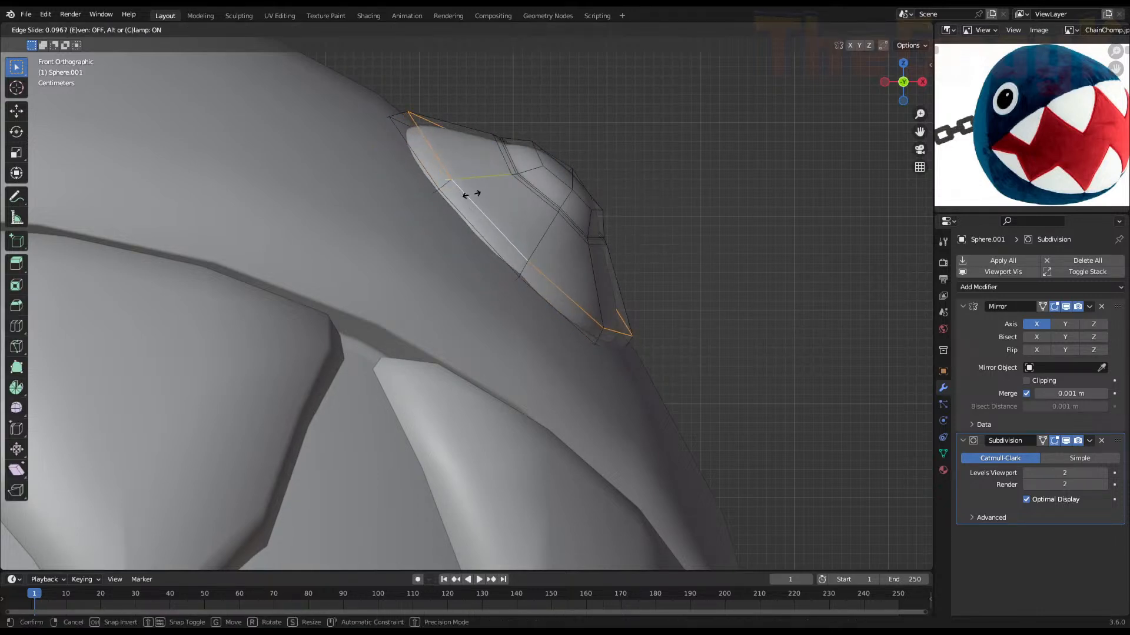
click(470, 194)
Add one loop cut close to the eye's base edge loop, slid to a factor of about 0.865
key(g)
key(g)
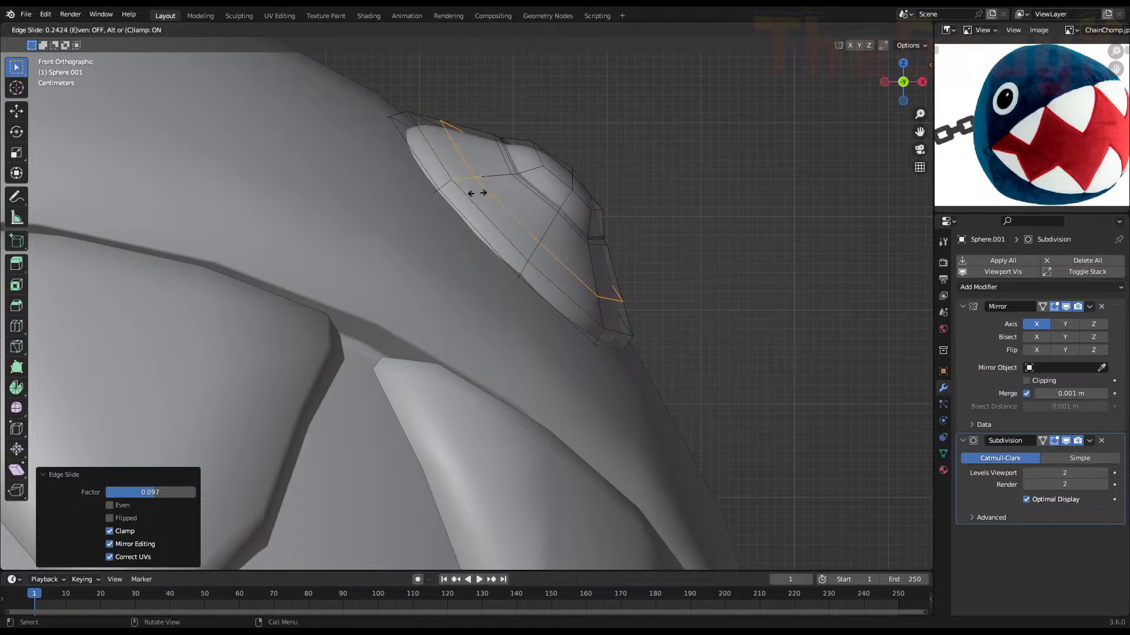
click(463, 237)
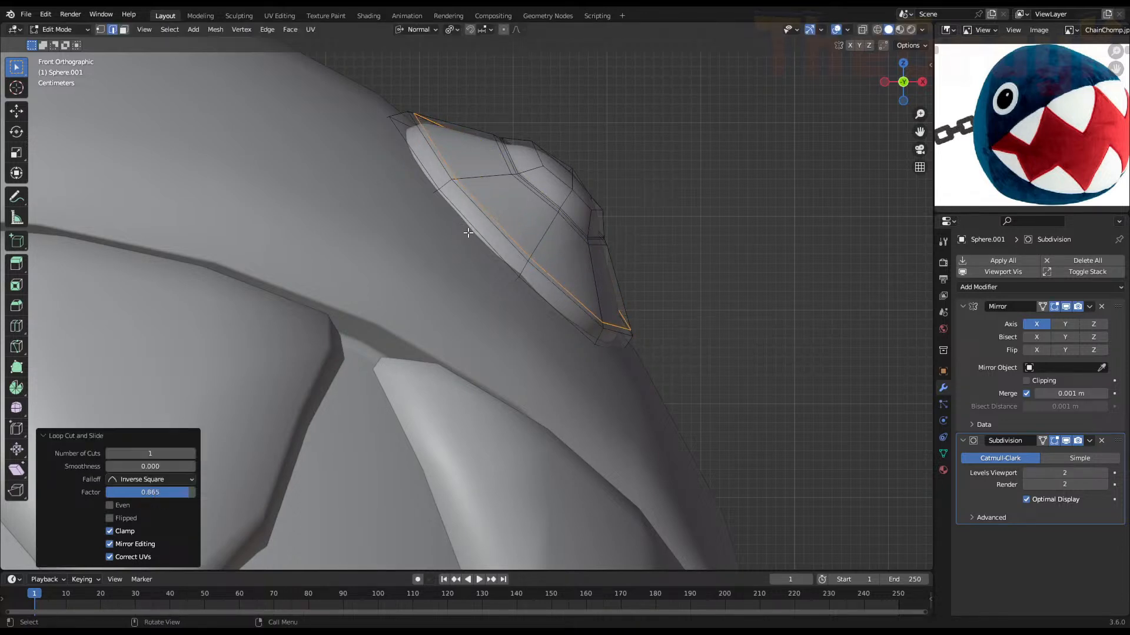
Select the edge loop around the pupil and flatten it by scaling to 0 along normal Z
alt+click(521, 189)
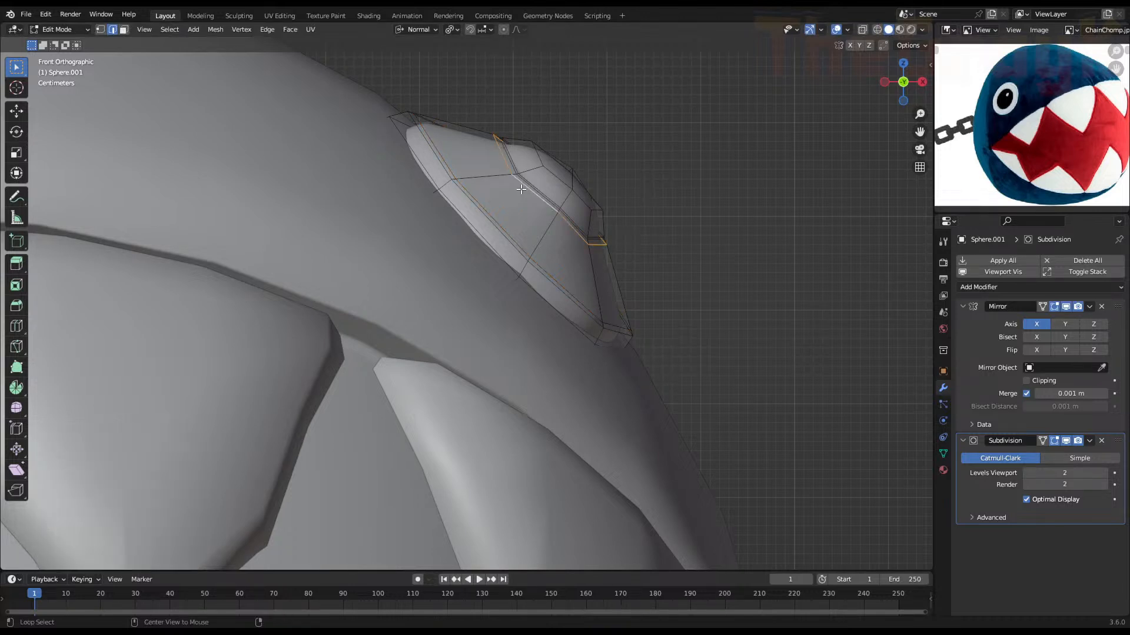
key(s)
key(z)
key(z)
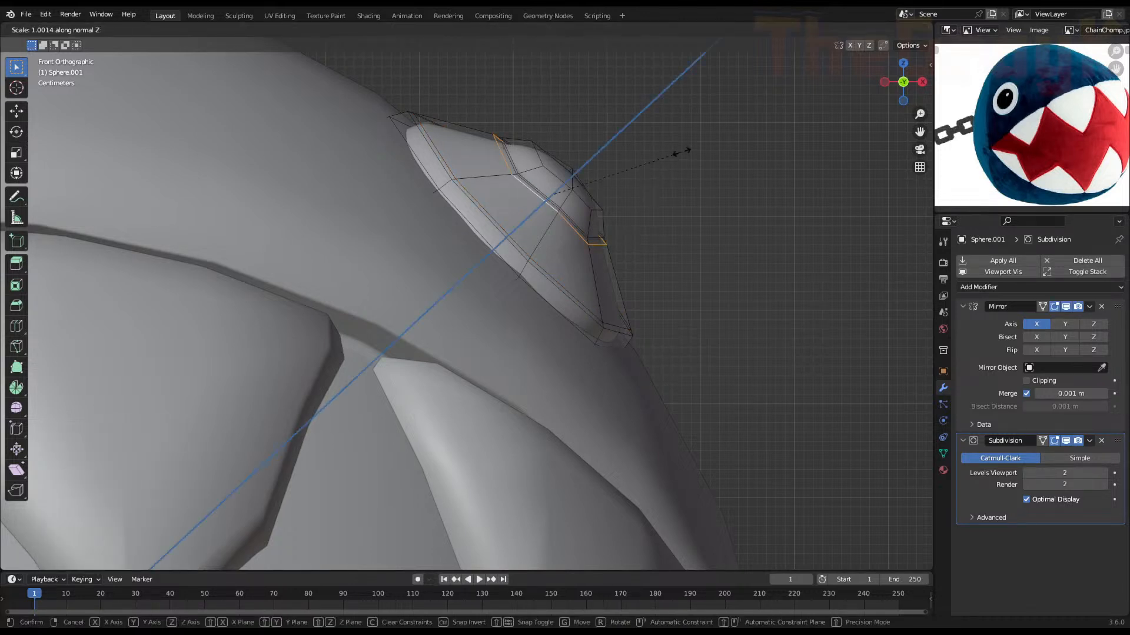
text(0)
key(Return)
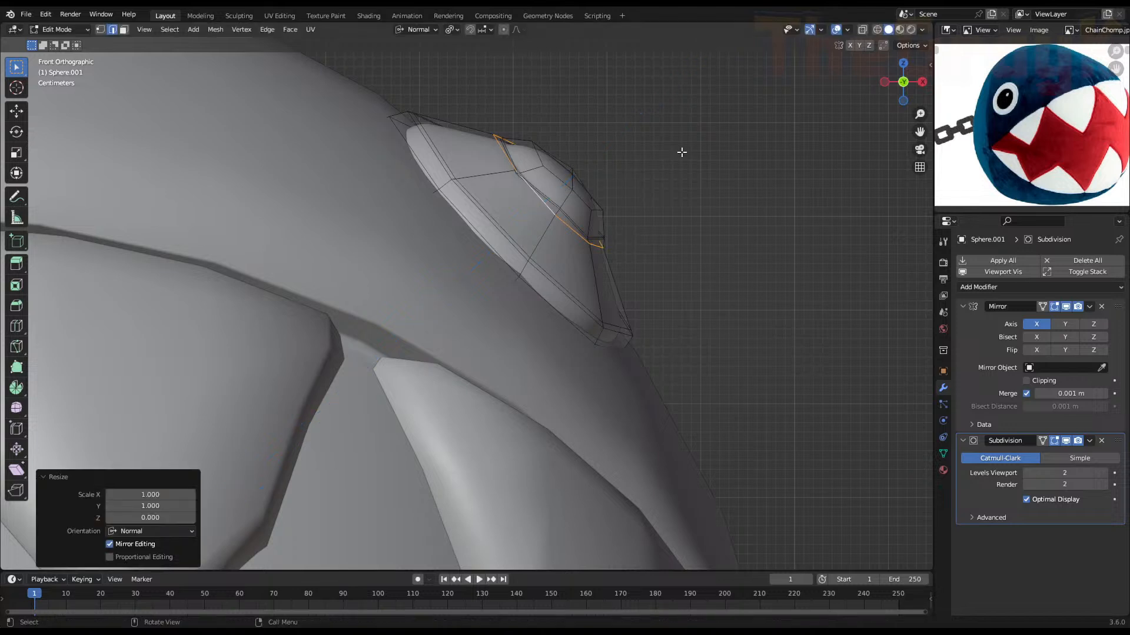
Move the flattened loop around the pupil about -0.028 m along normal Z and scale it by about 1.47
key(g)
key(z)
key(z)
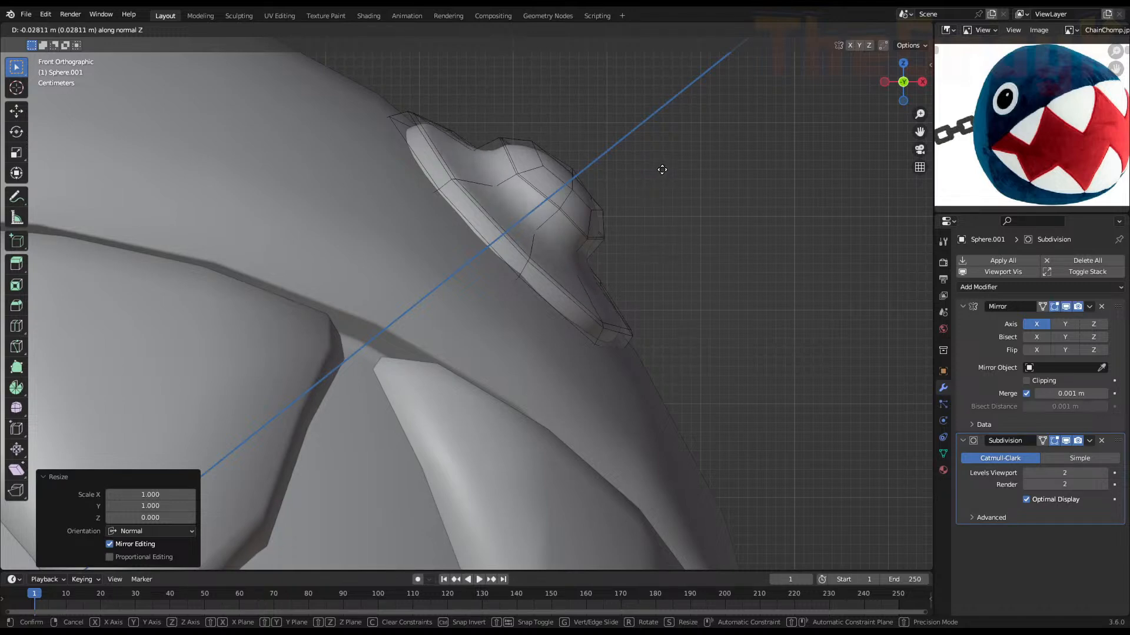
click(662, 169)
middle_drag(584, 210, 471, 255)
key(s)
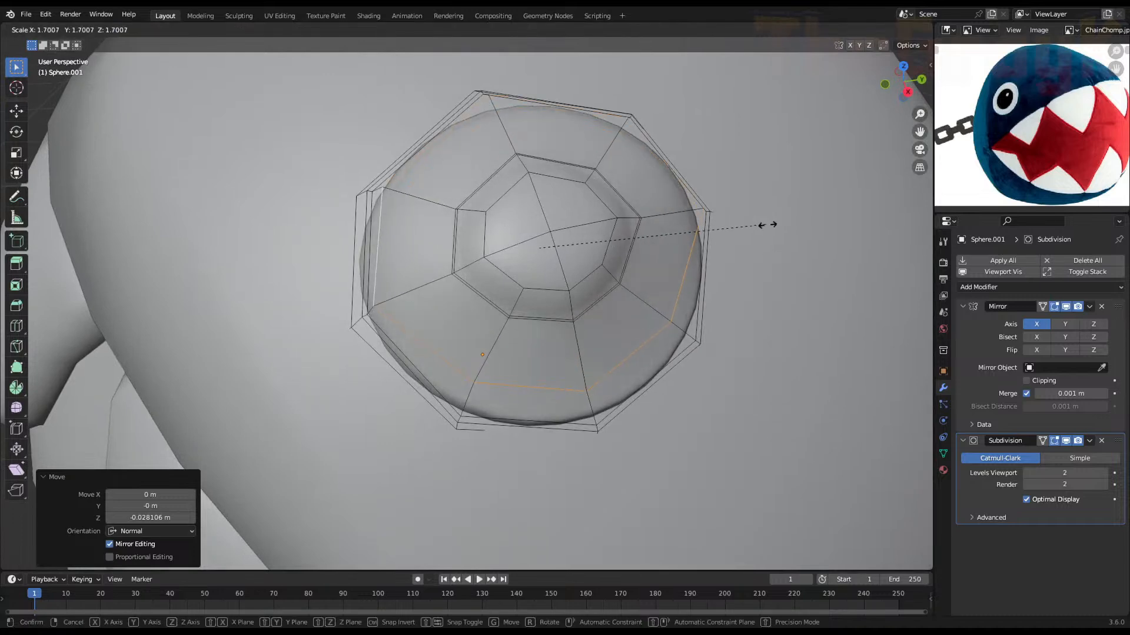
click(734, 235)
Switch to wireframe shading, pick an edge on the pupil bump and change to vertex selection
mouse_move(713, 234)
middle_down()
mouse_move(583, 176)
mouse_move(602, 171)
middle_up()
key(z)
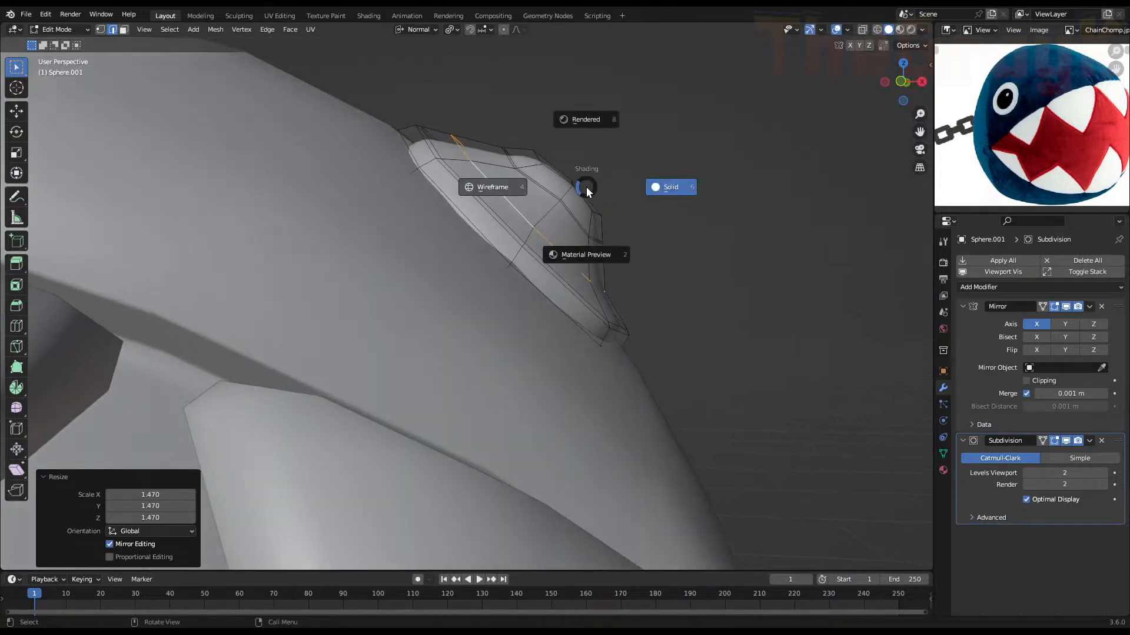
click(521, 186)
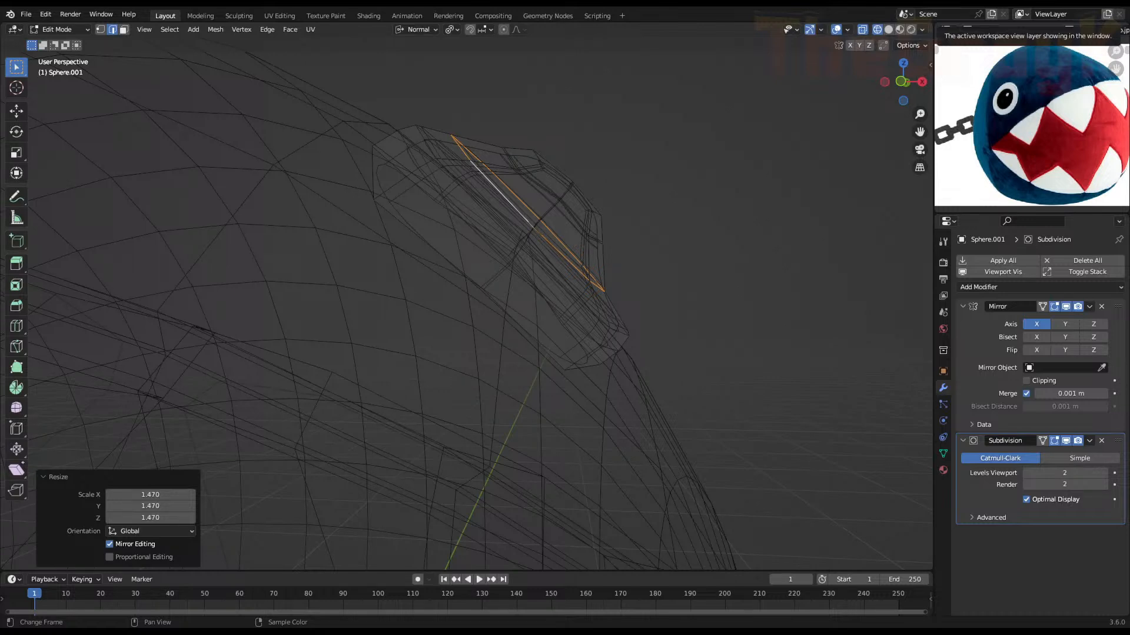
click(535, 172)
key(1)
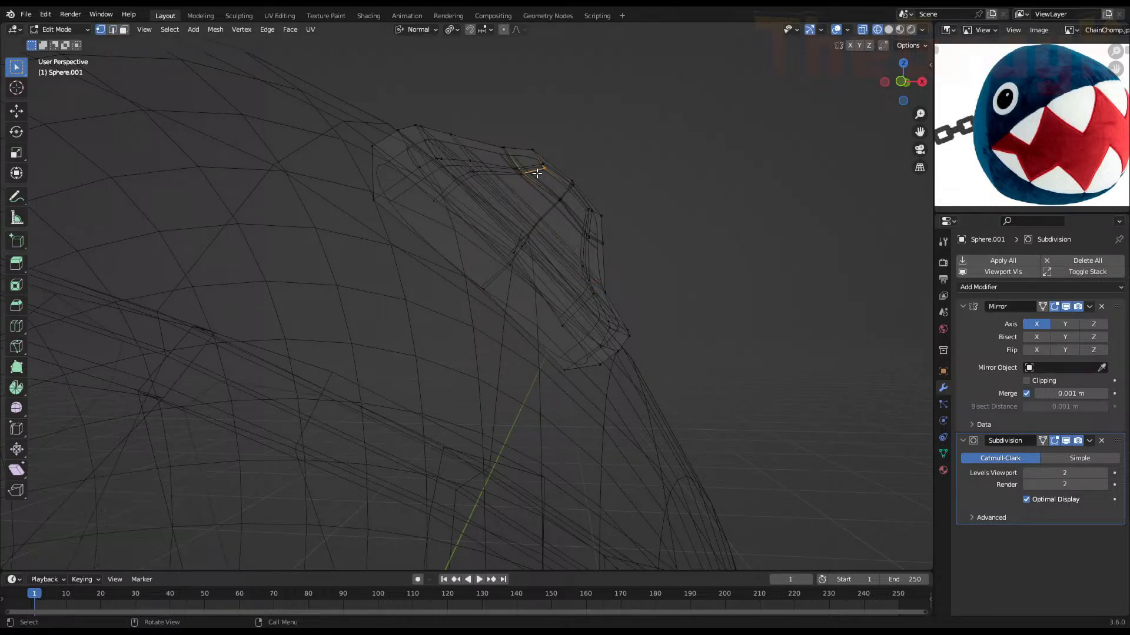
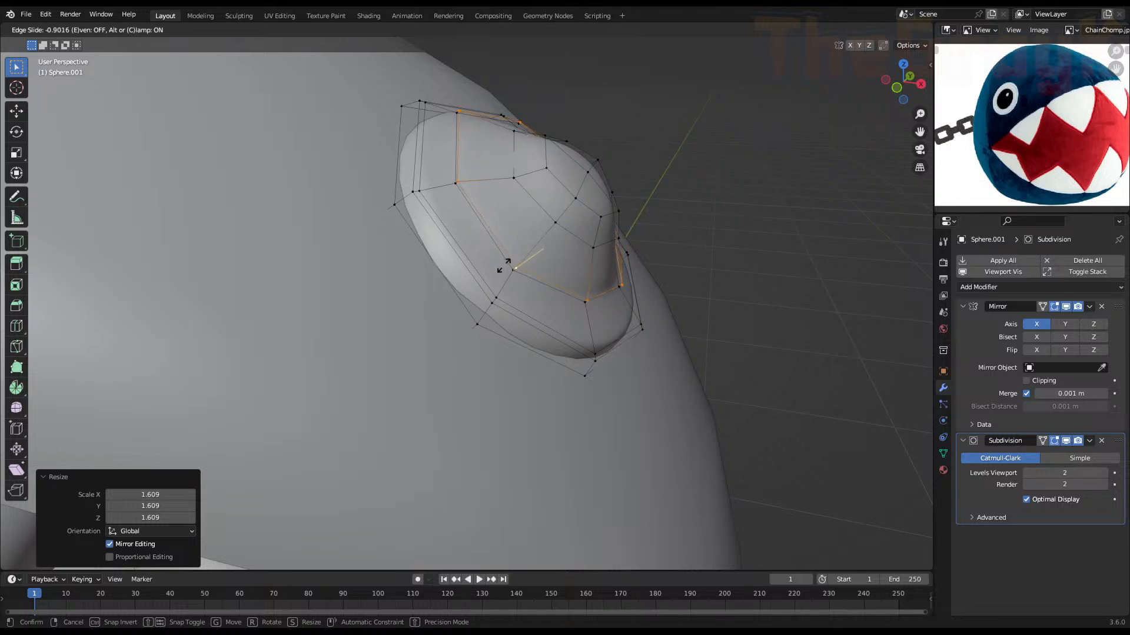
Slide the edge loop between the pupil bump and the eye's rim by a factor of about -0.902
click(504, 266)
key(s)
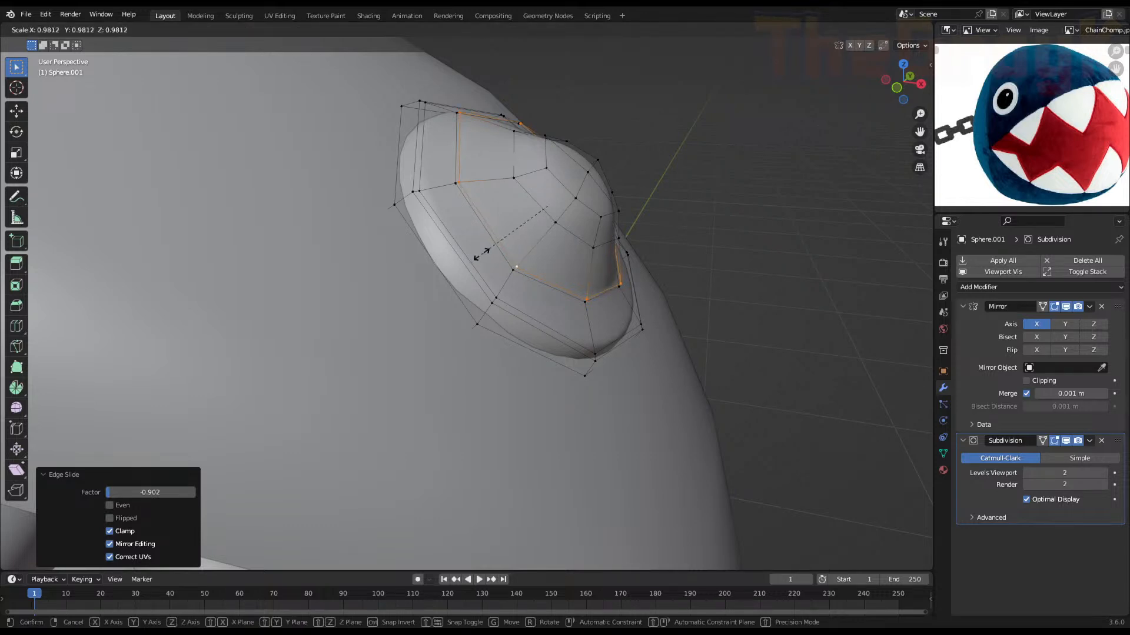
key(Escape)
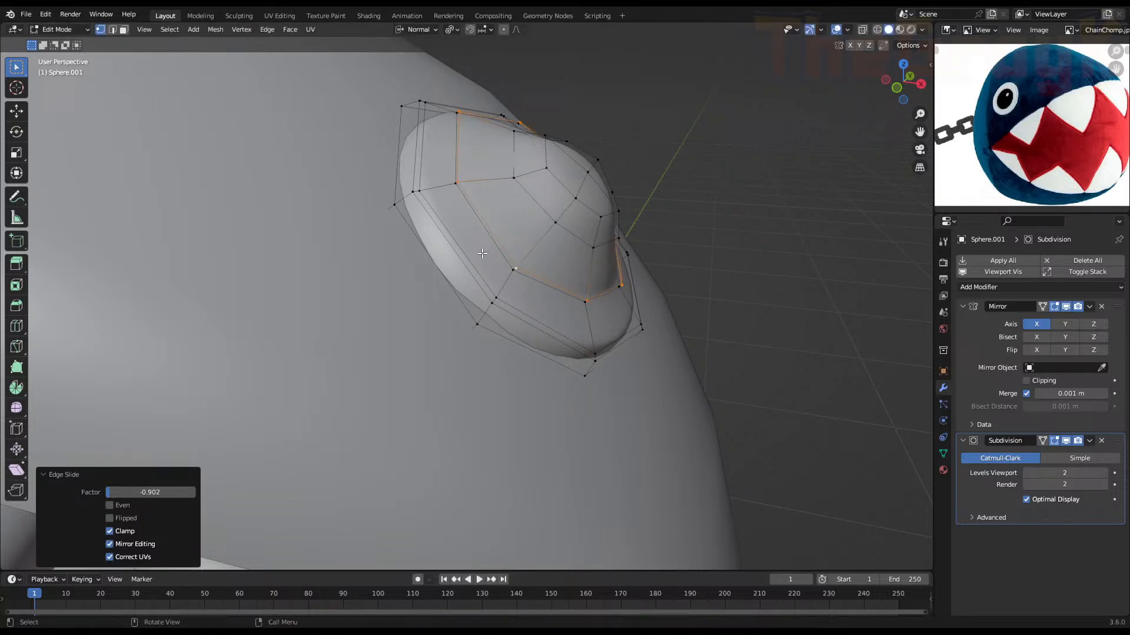
Select the edge loop at the base of the pupil bump and scale it by about 1.519
alt+click(525, 198)
key(s)
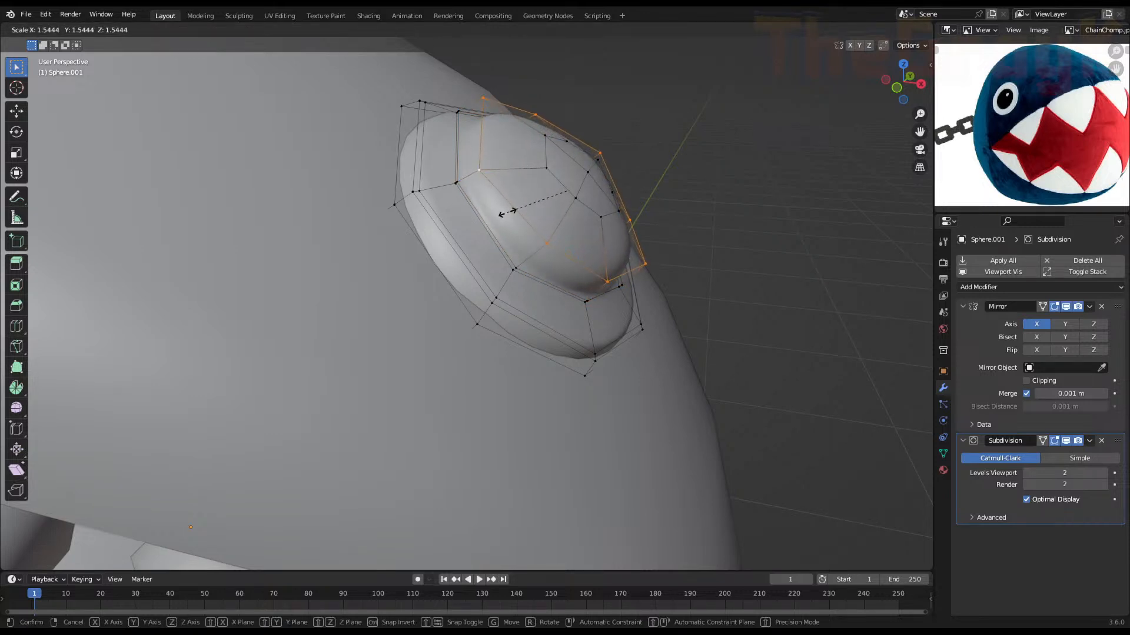
click(509, 213)
Slide the pupil base loop outward by a factor of about 0.760 and scale it to about 0.963
key(g)
key(g)
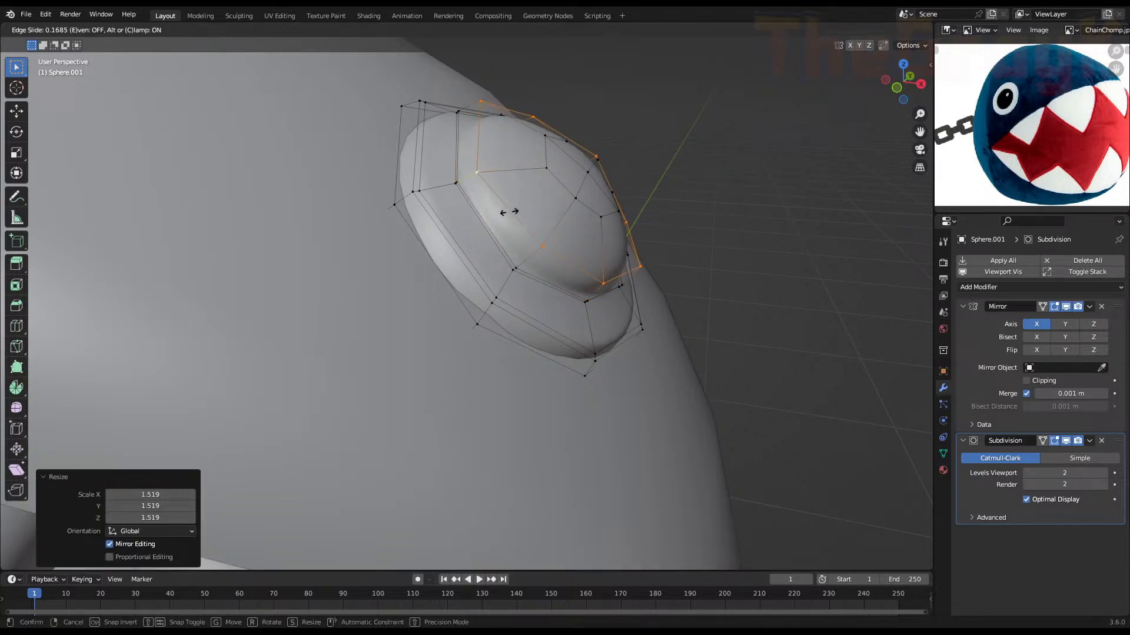
click(478, 239)
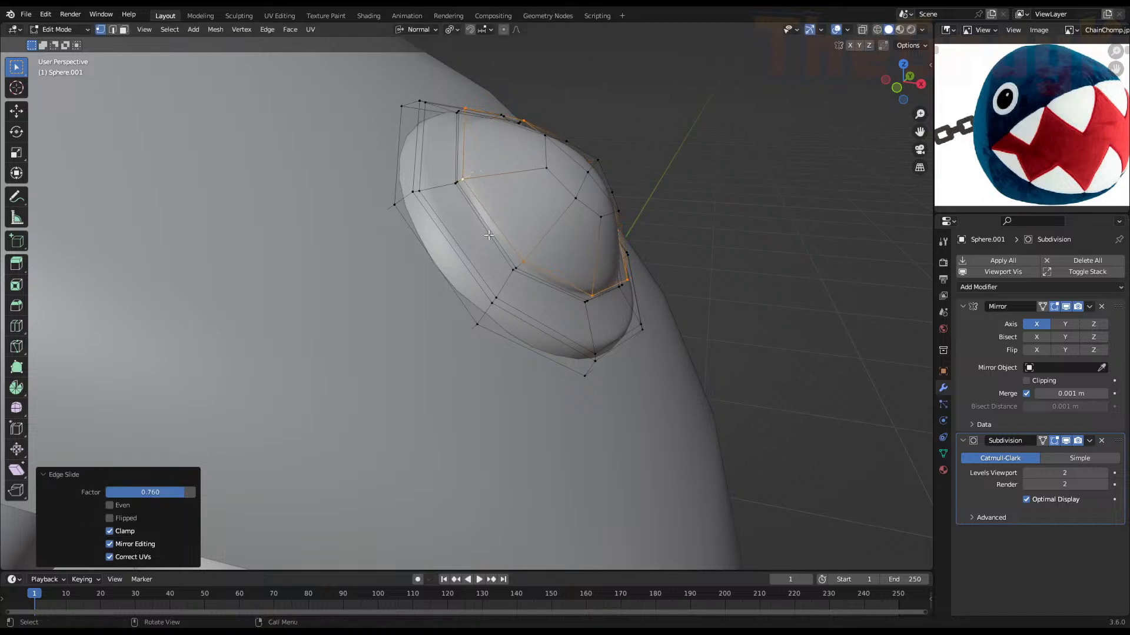
key(s)
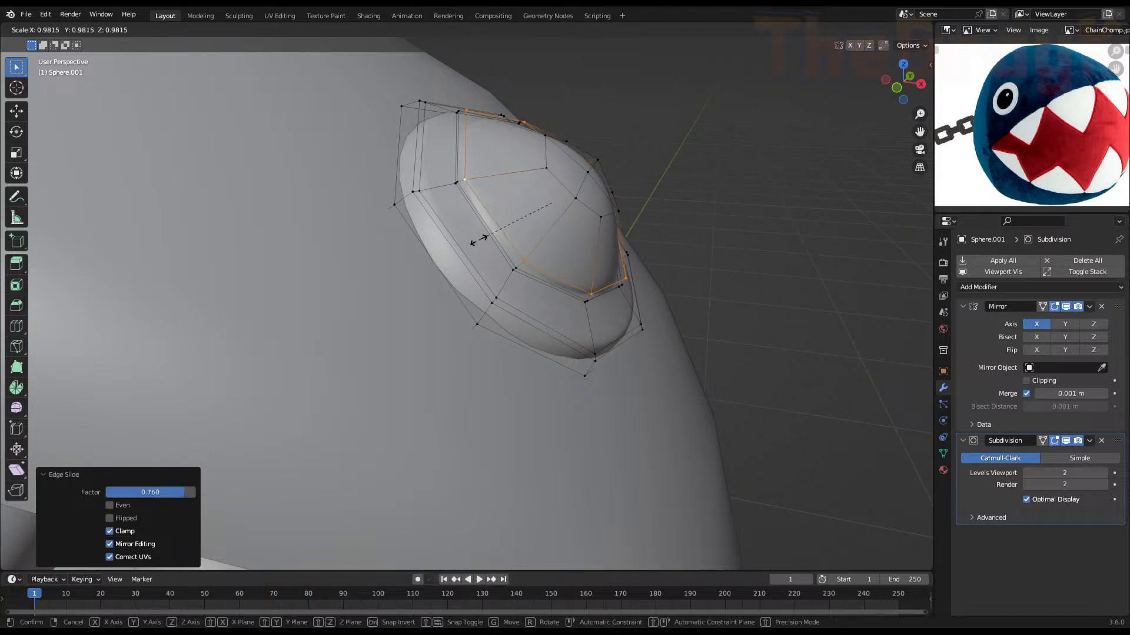
click(480, 240)
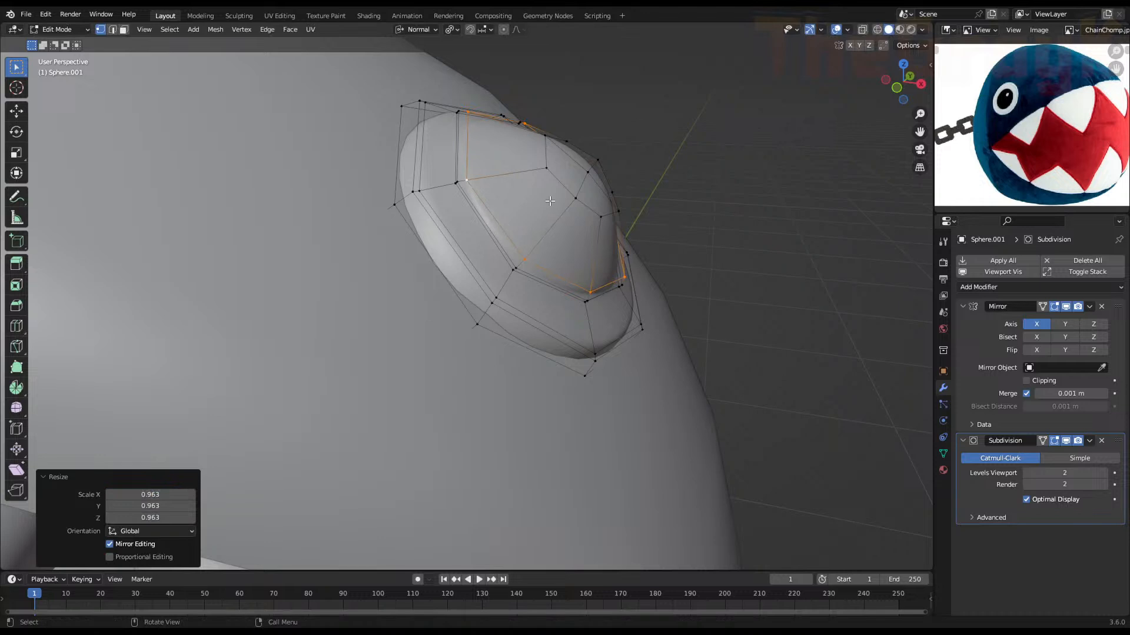
Circle-select the vertices of the pupil's front cap and scale them by about 2.163
middle_drag(550, 201, 491, 222)
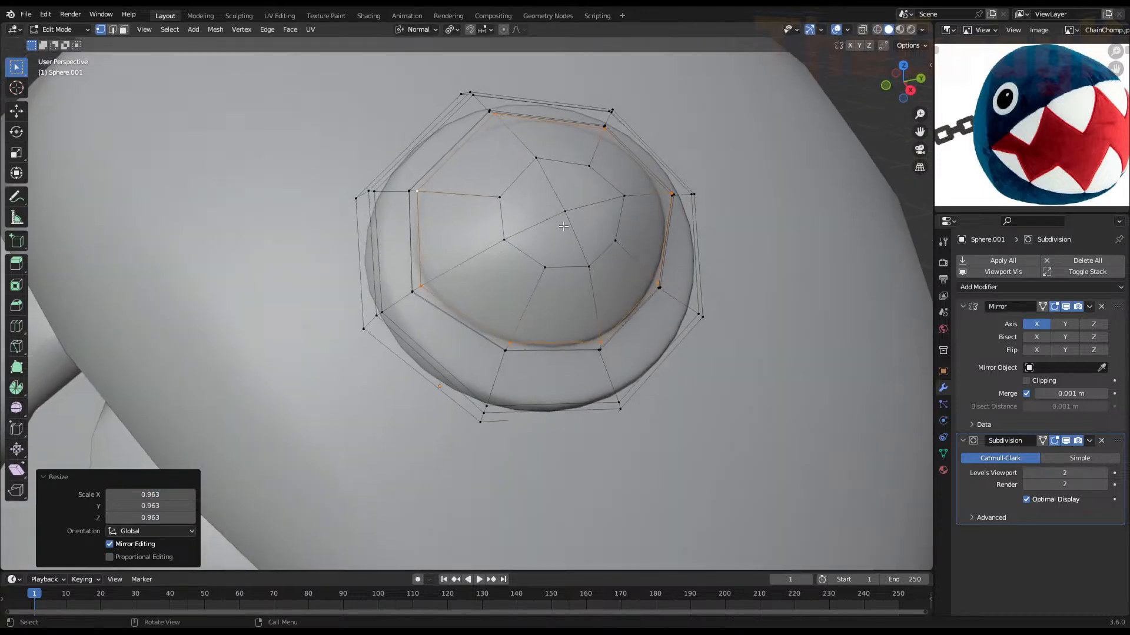
key(c)
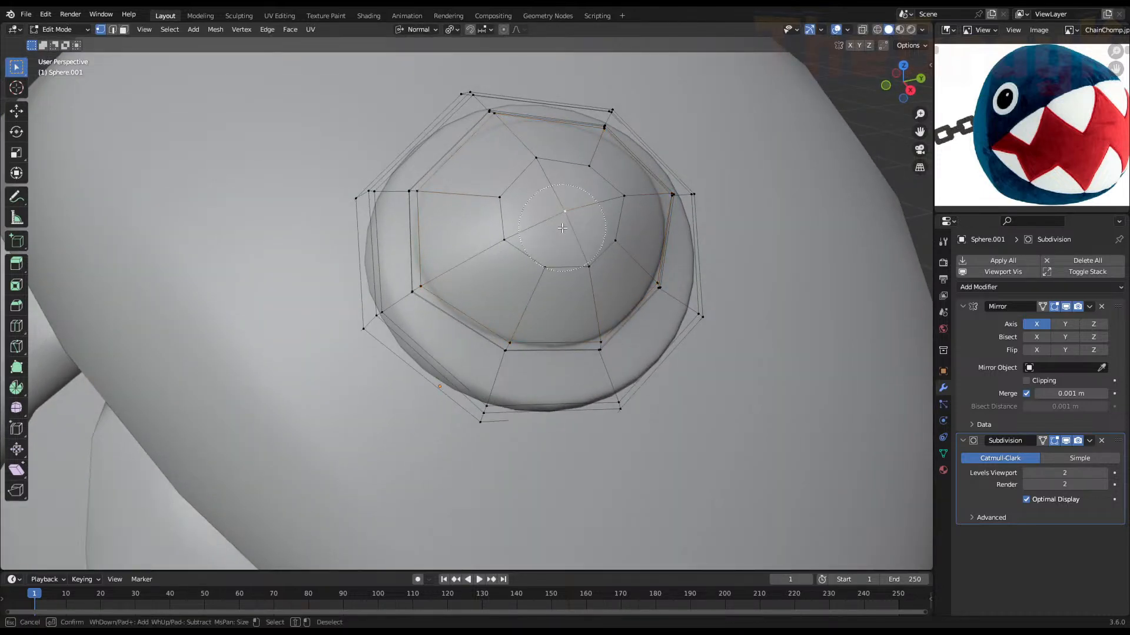
mouse_move(563, 228)
mouse_down()
mouse_move(609, 197)
mouse_move(564, 168)
mouse_move(535, 222)
mouse_up()
right_click(535, 223)
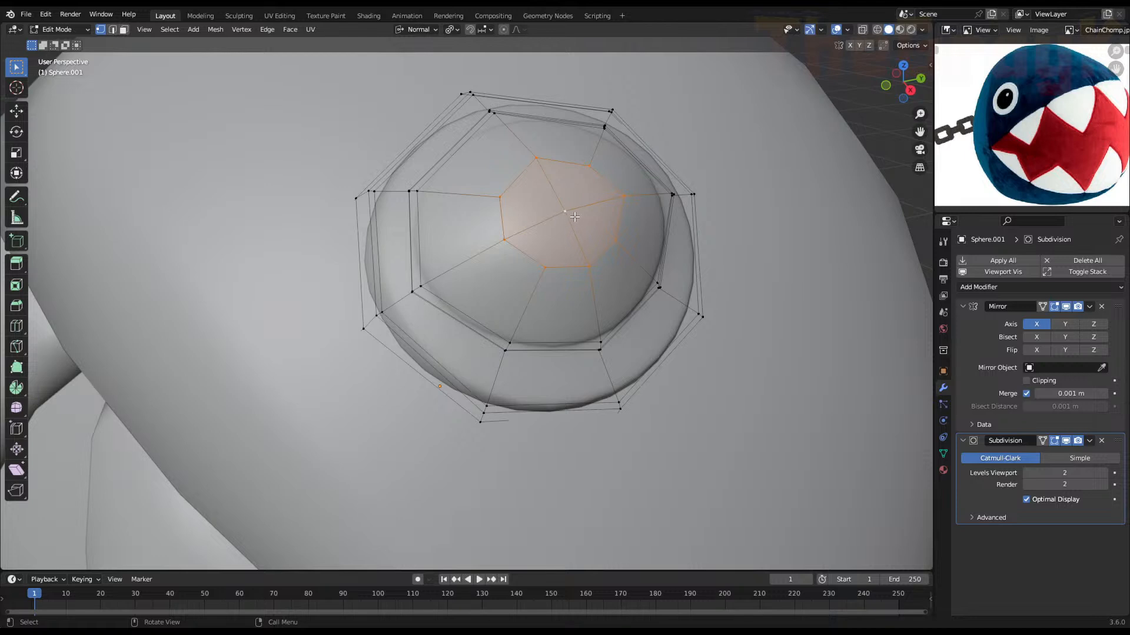
key(s)
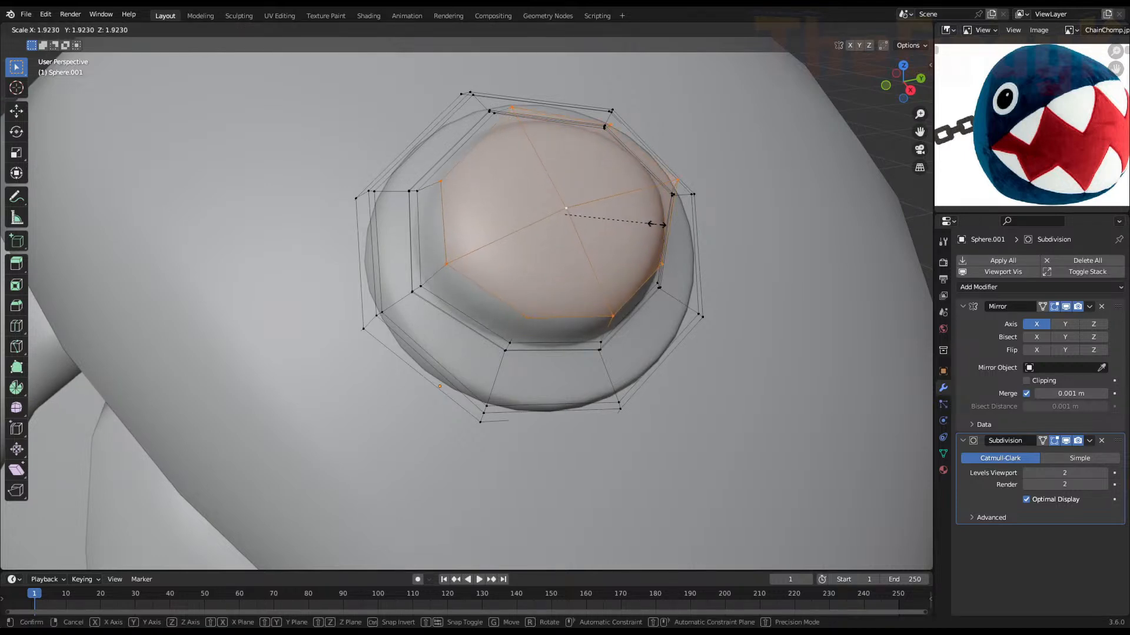
click(662, 227)
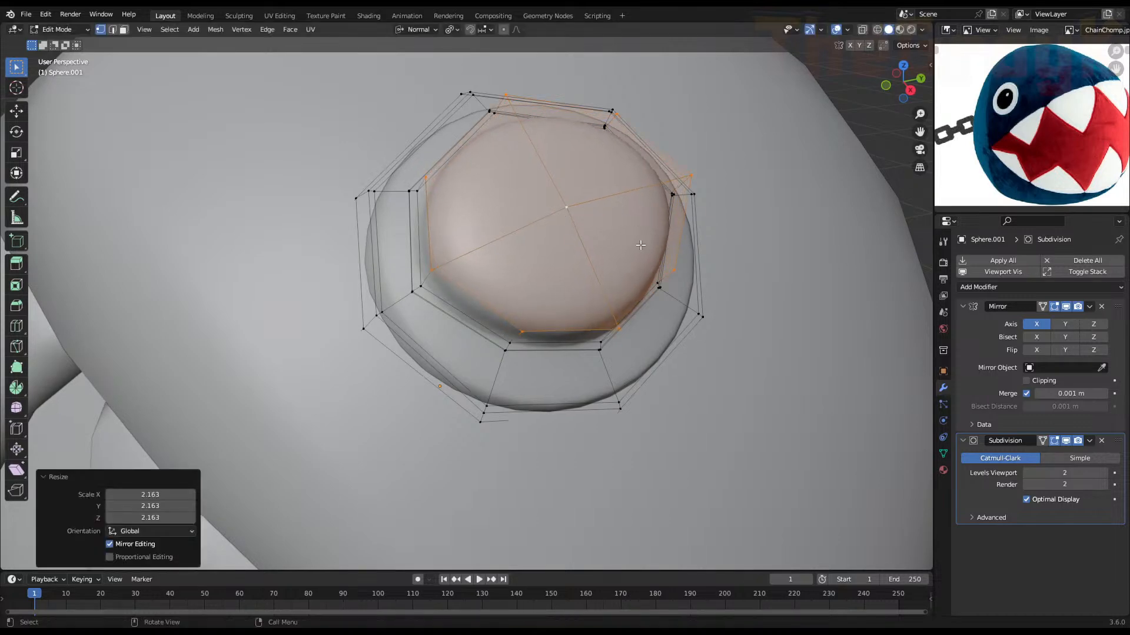
Vertex-slide the enlarged pupil cap down toward its base loop by a factor of about 0.79
middle_drag(640, 245, 681, 194)
key(g)
key(g)
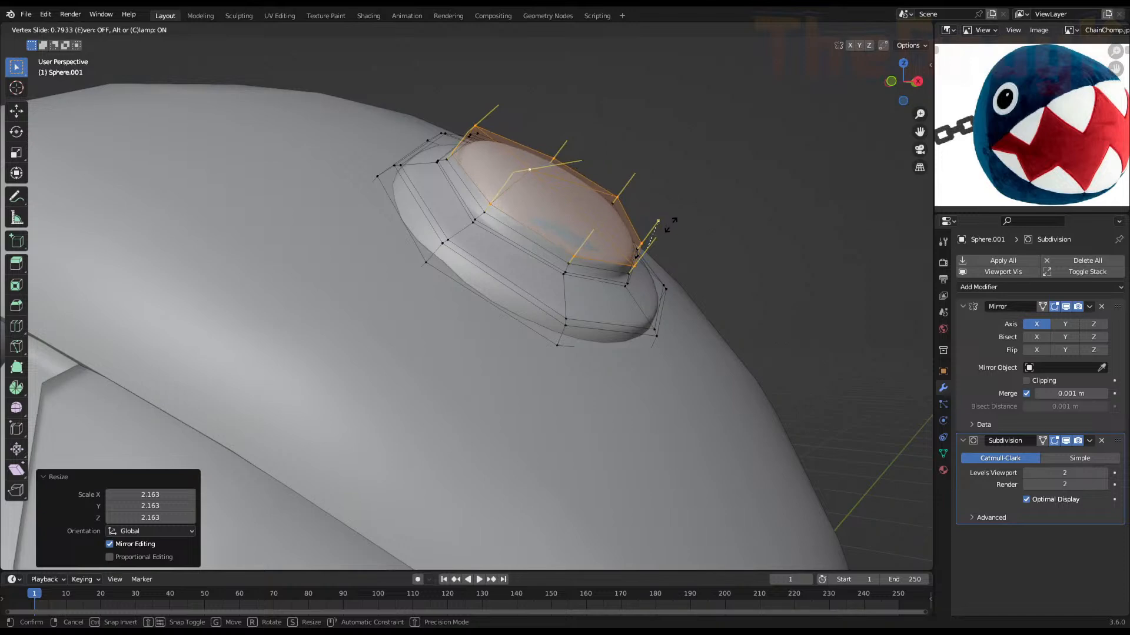
click(670, 227)
Centre the pupil cap's middle vertex with two vertex slides, by factors of about 0.255 and 0.43
click(521, 172)
key(g)
key(g)
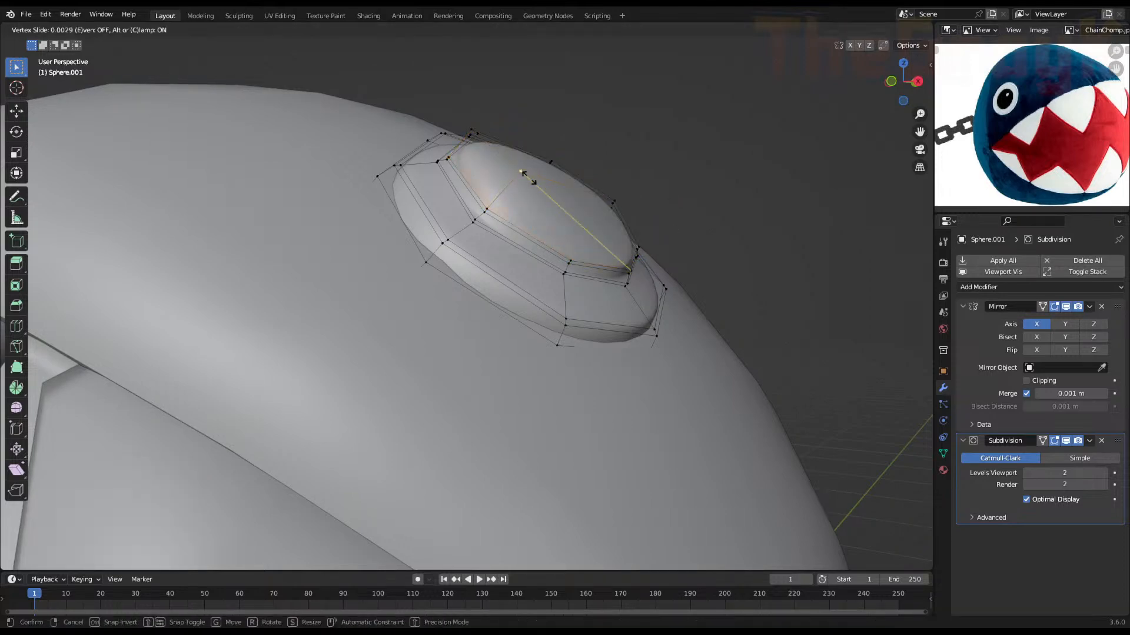
click(556, 200)
middle_drag(556, 200, 518, 242)
key(g)
key(g)
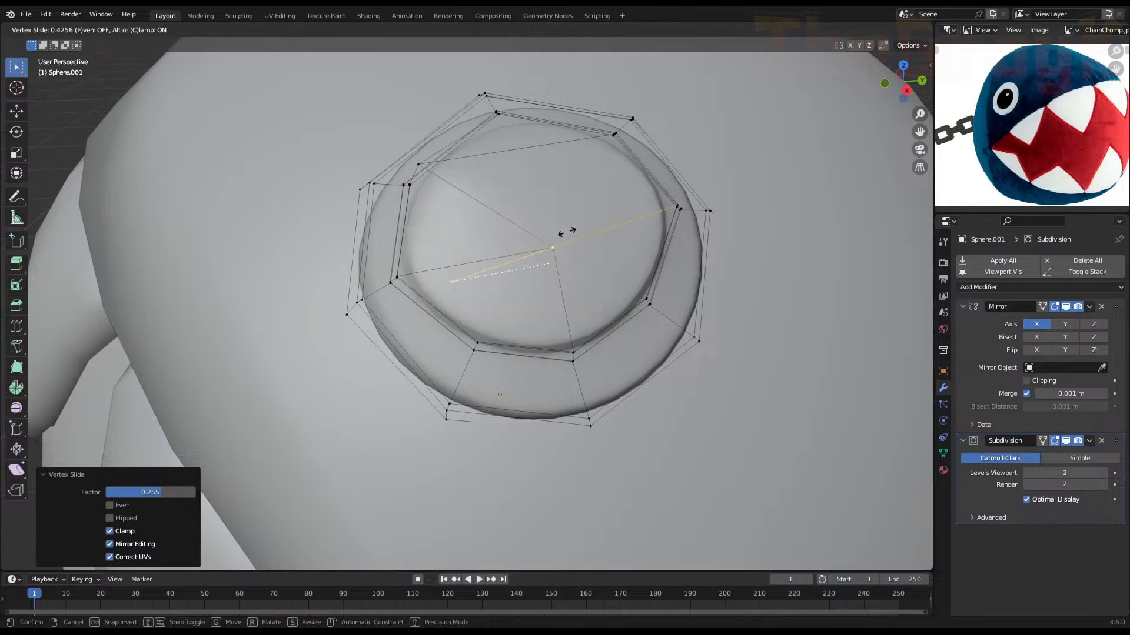
click(567, 232)
Vertex-slide the misplaced vertex on the pupil cap's rim to an even spacing, by a factor of about 0.522
click(427, 167)
key(g)
key(g)
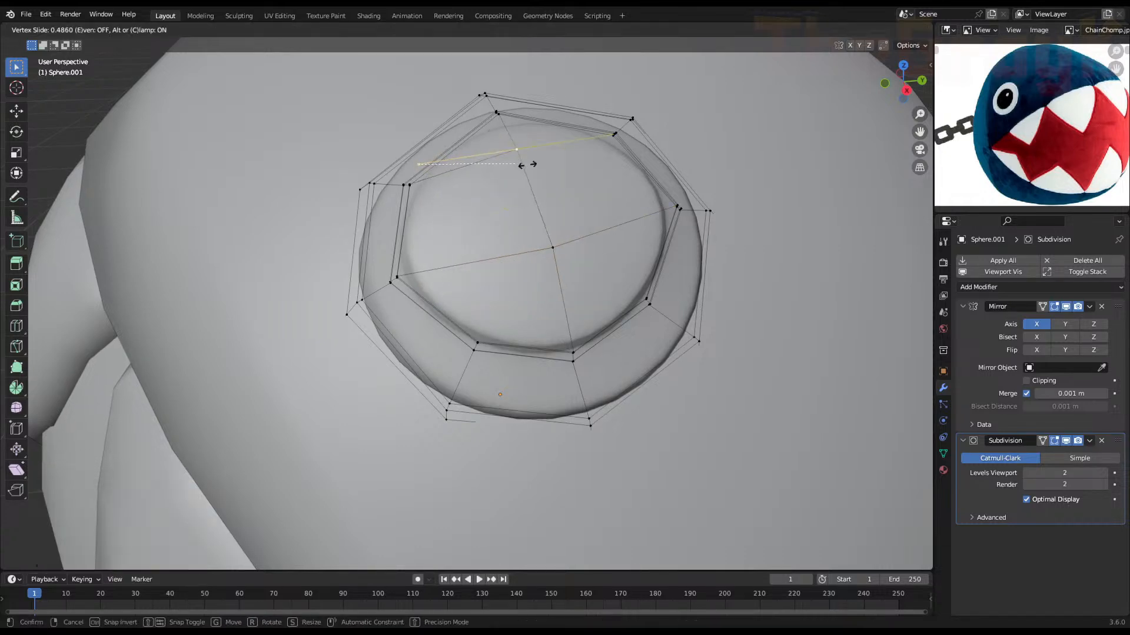
click(527, 164)
Lower the cap's rim vertex about 0.011 m and its centre vertex about 0.010 m along normal Z, and return to Object Mode
middle_drag(528, 165, 601, 141)
key(g)
key(z)
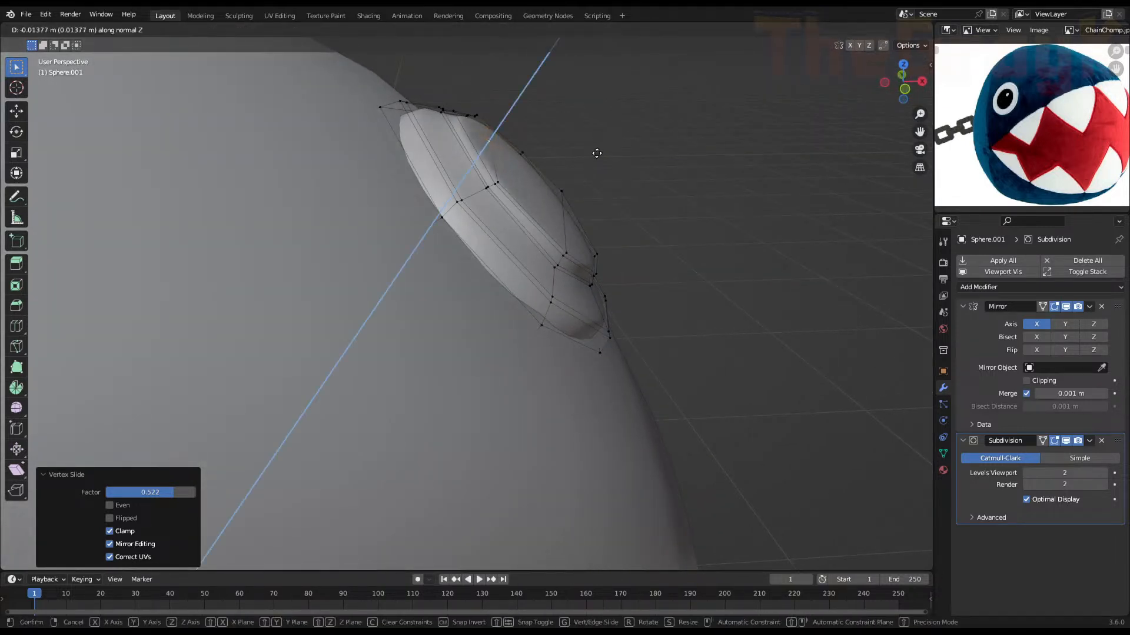
click(599, 152)
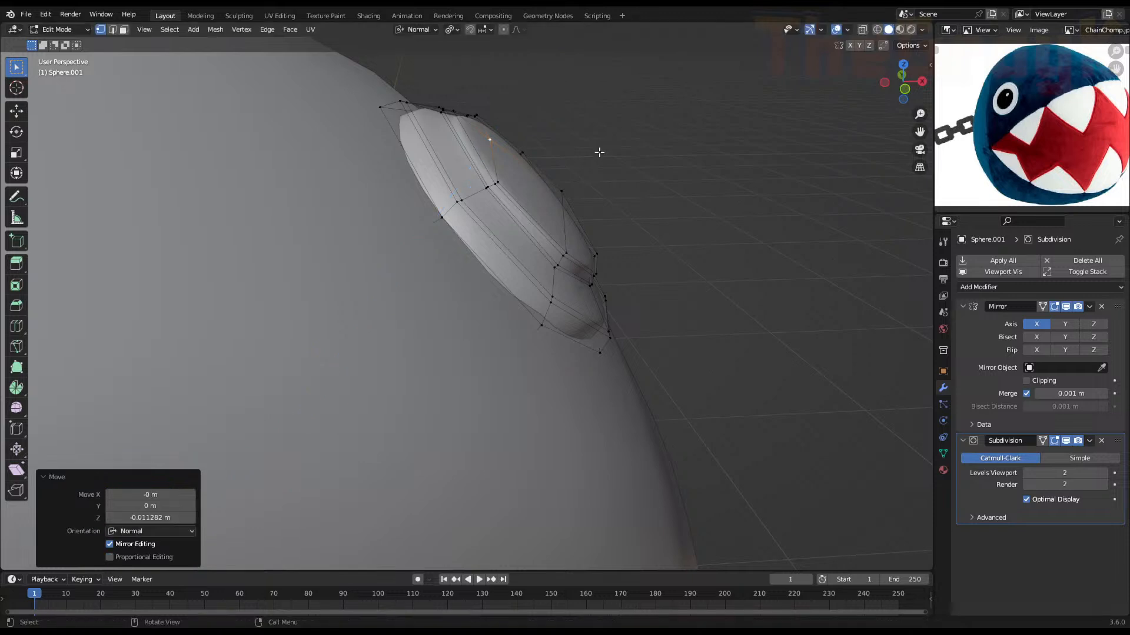
click(564, 193)
key(g)
key(z)
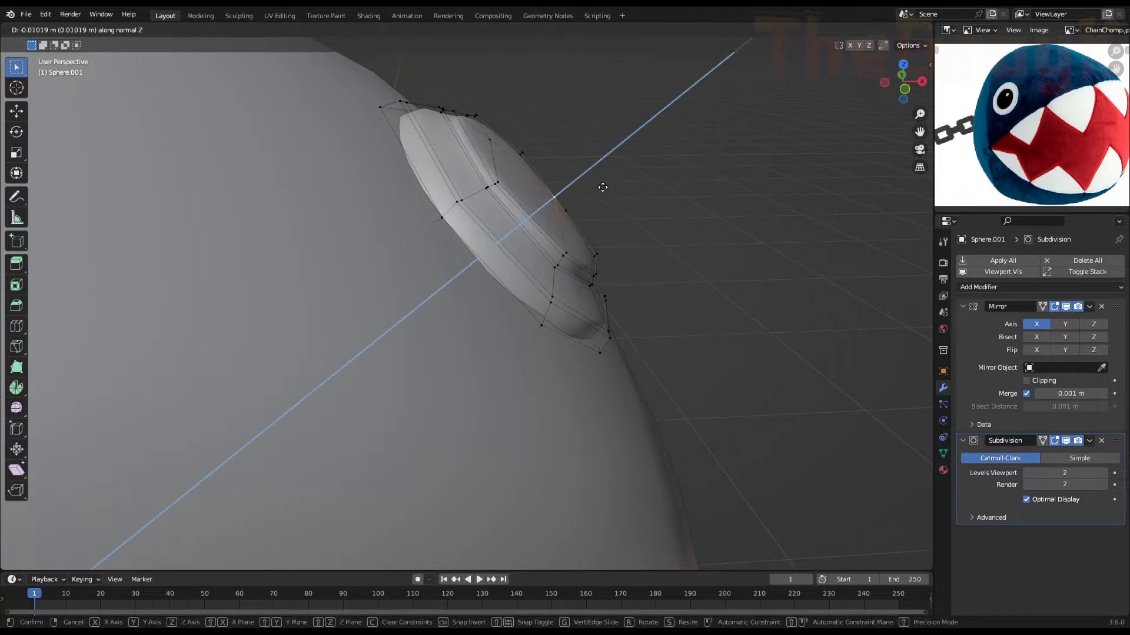
click(602, 187)
middle_drag(601, 187, 489, 212)
key(Tab)
Add a Subdivision modifier to the upper teeth with the viewport level set to 2
scroll(507, 216, down, 3)
scroll(506, 235, down, 3)
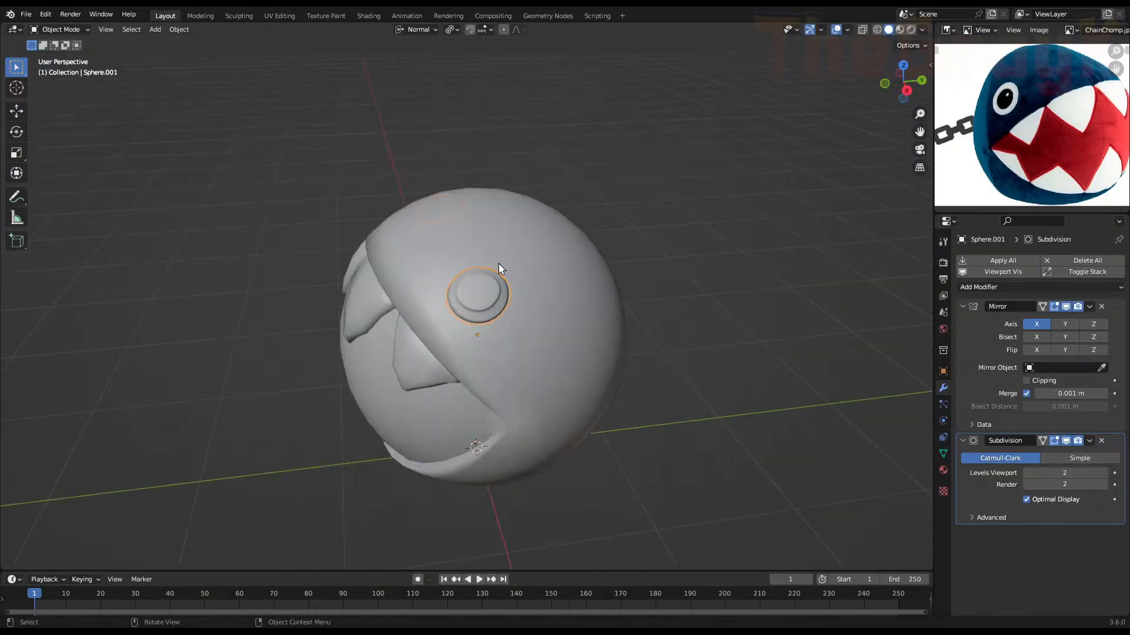
middle_drag(502, 267, 634, 223)
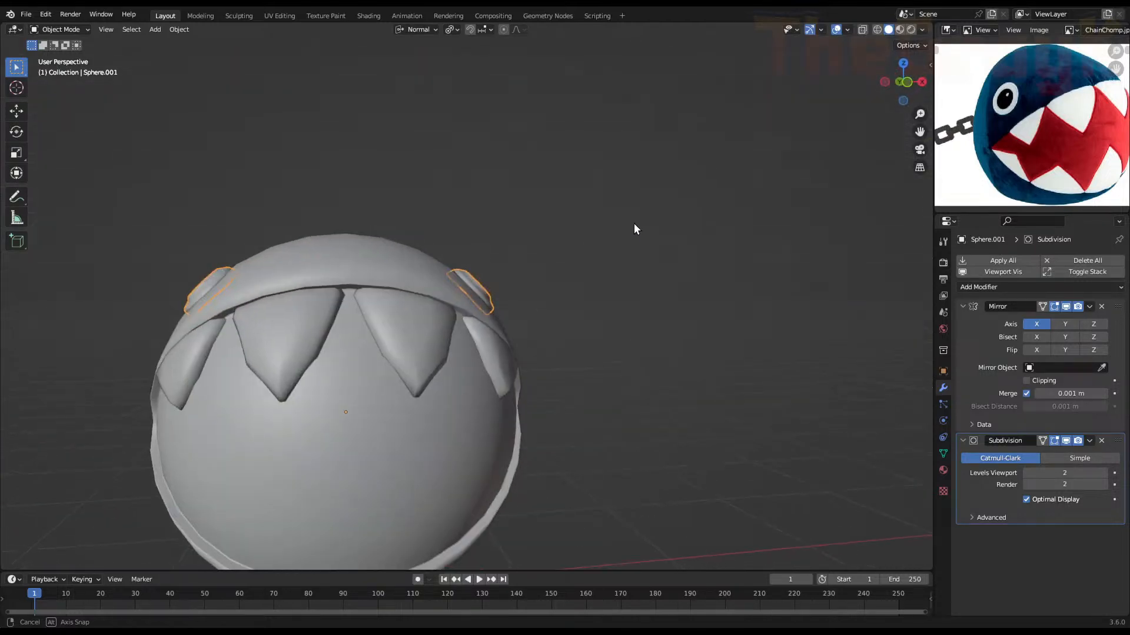
scroll(471, 330, up, 2)
click(399, 381)
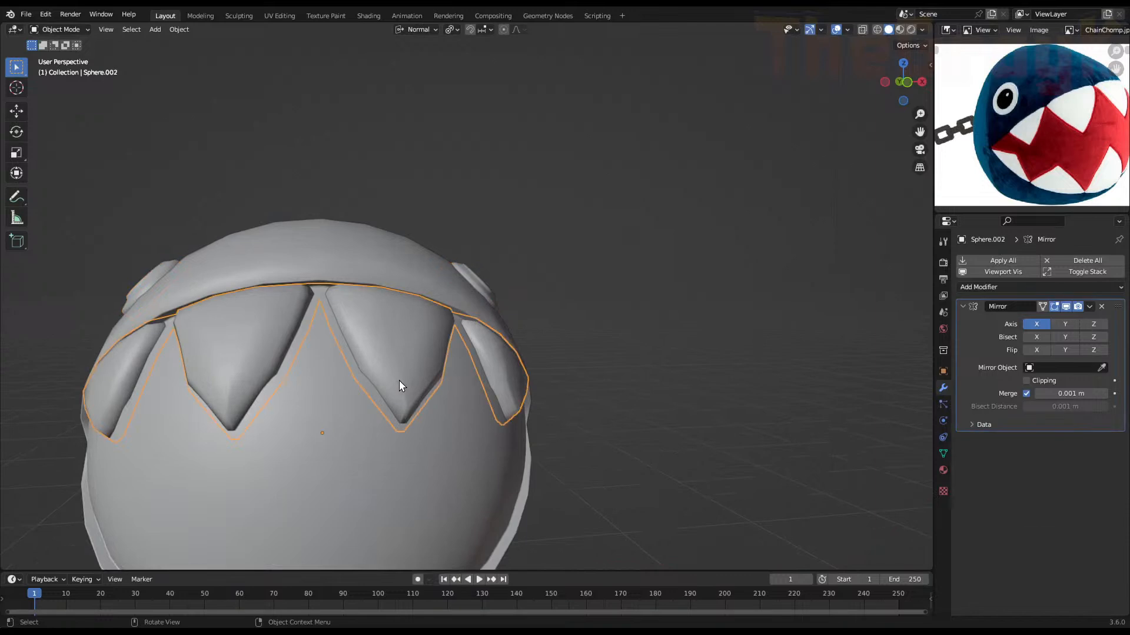
key(ctrl+3)
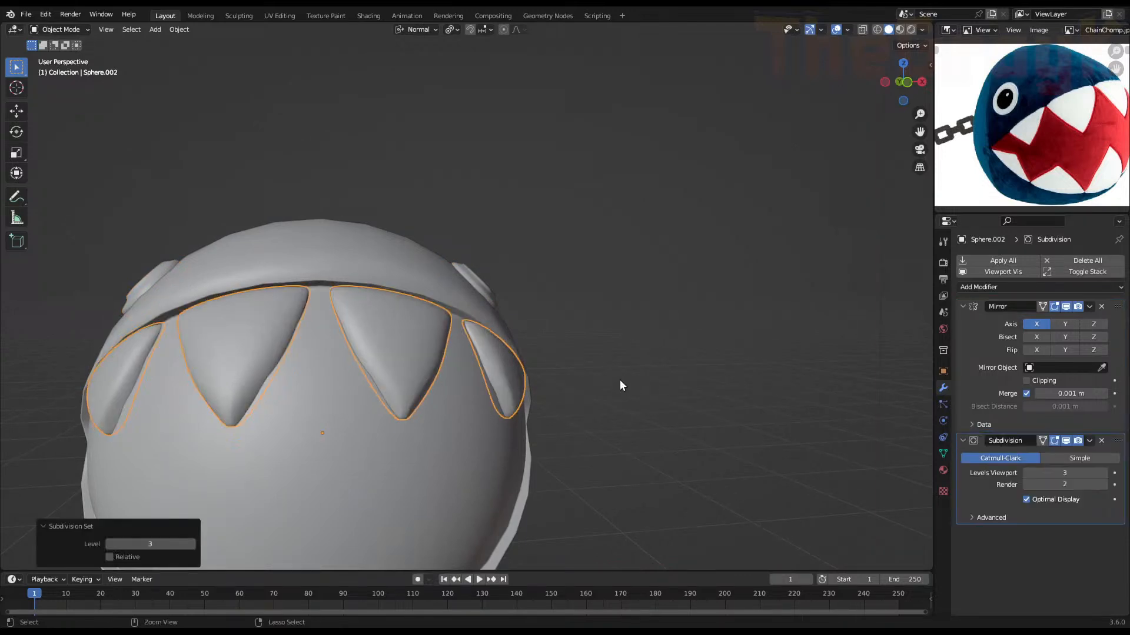
click(1026, 473)
Examine the smoothed upper teeth and how they meet the lip from several angles
middle_drag(411, 333, 447, 316)
key(Tab)
key(Tab)
scroll(315, 337, down, 2)
scroll(315, 336, down, 3)
scroll(423, 372, up, 3)
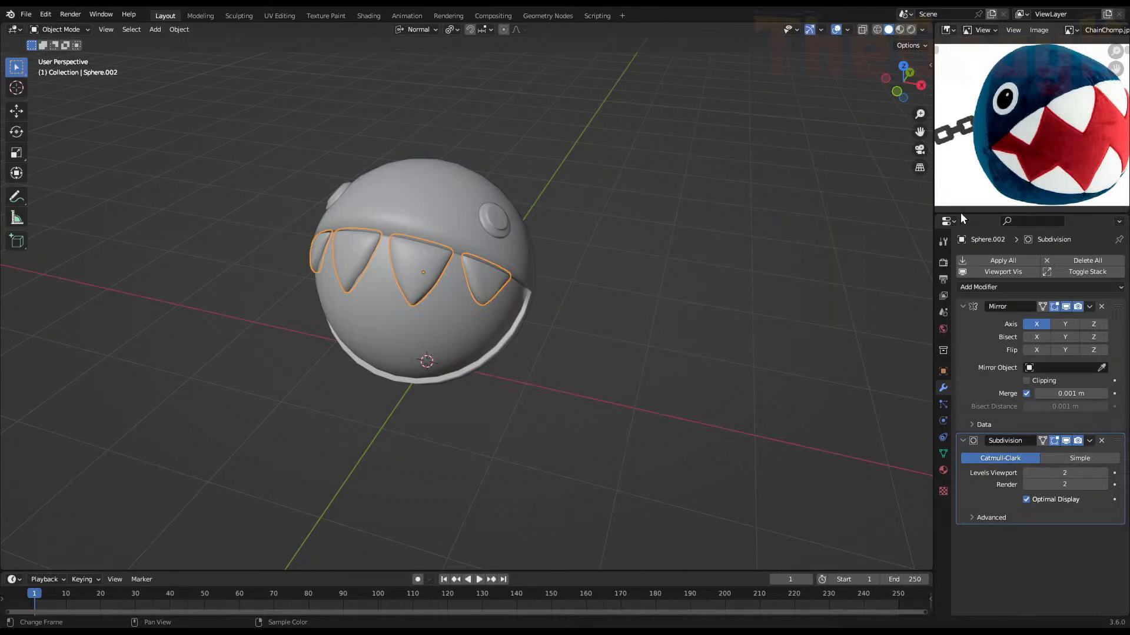
middle_drag(489, 297, 504, 240)
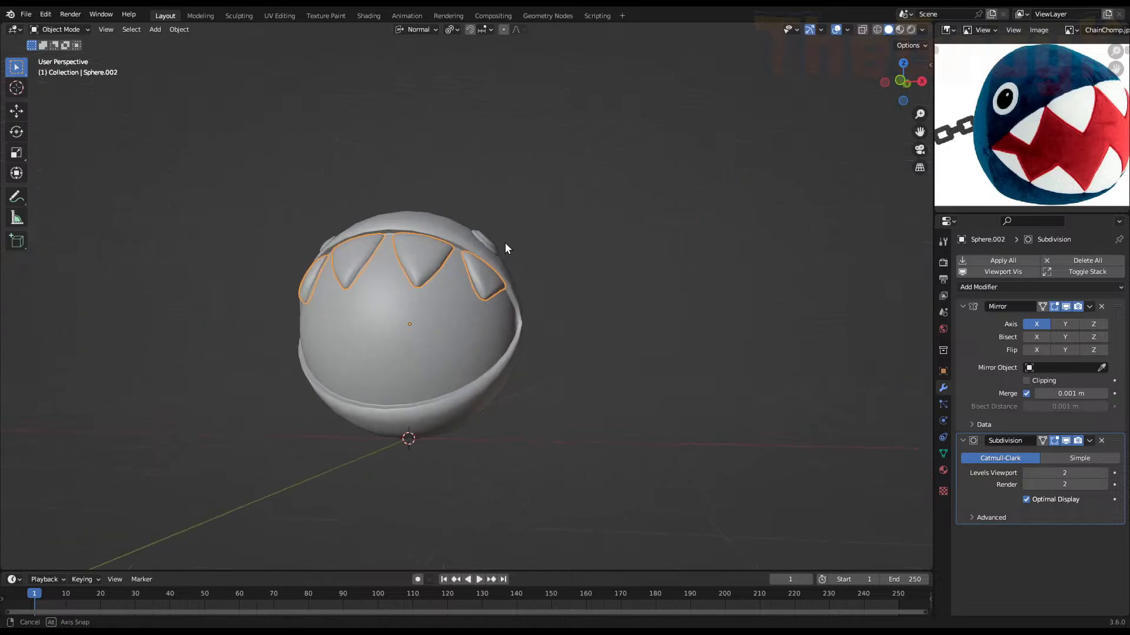
scroll(482, 302, up, 3)
key(Tab)
middle_drag(518, 337, 497, 347)
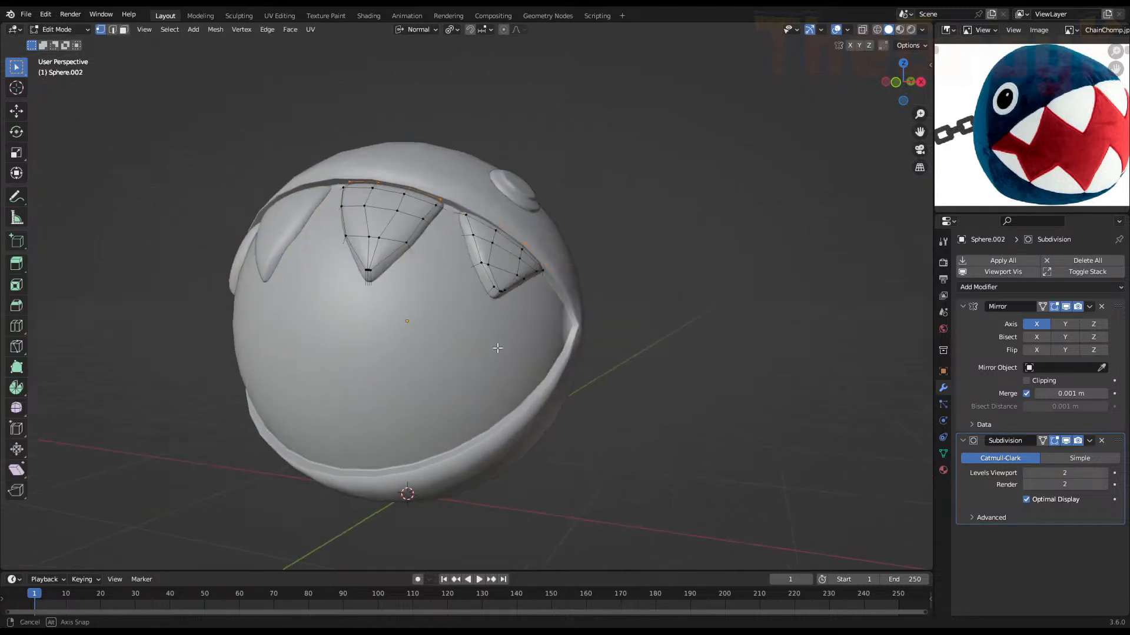
key(Tab)
Select the head sphere and reveal all of its hidden geometry in Edit Mode
click(504, 345)
key(Tab)
key(Tab)
key(Tab)
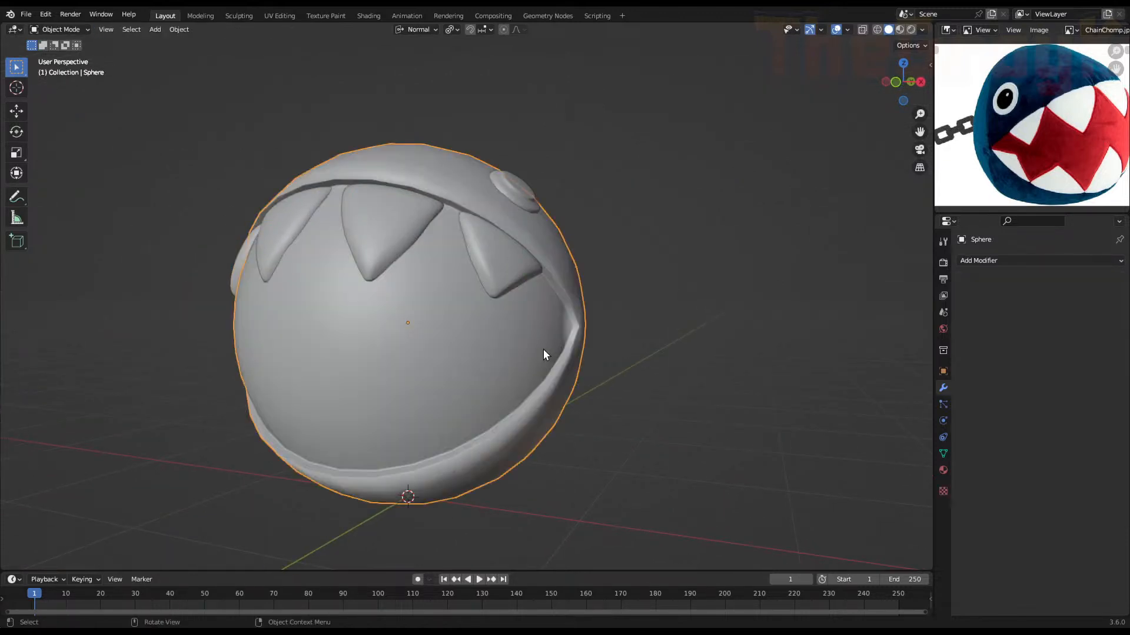
key(alt+h)
Deselect everything, switch to face selection, and select six inner-mouth faces in two rows along the lower lip at the mouth corner
middle_drag(537, 340, 516, 346)
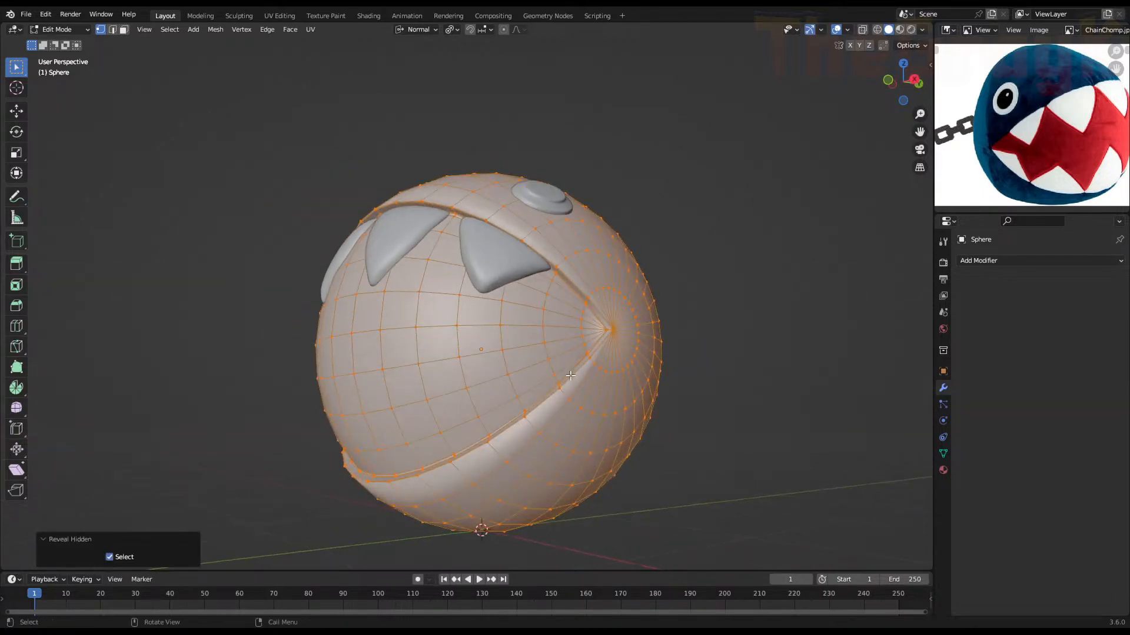
scroll(571, 375, up, 2)
click(591, 430)
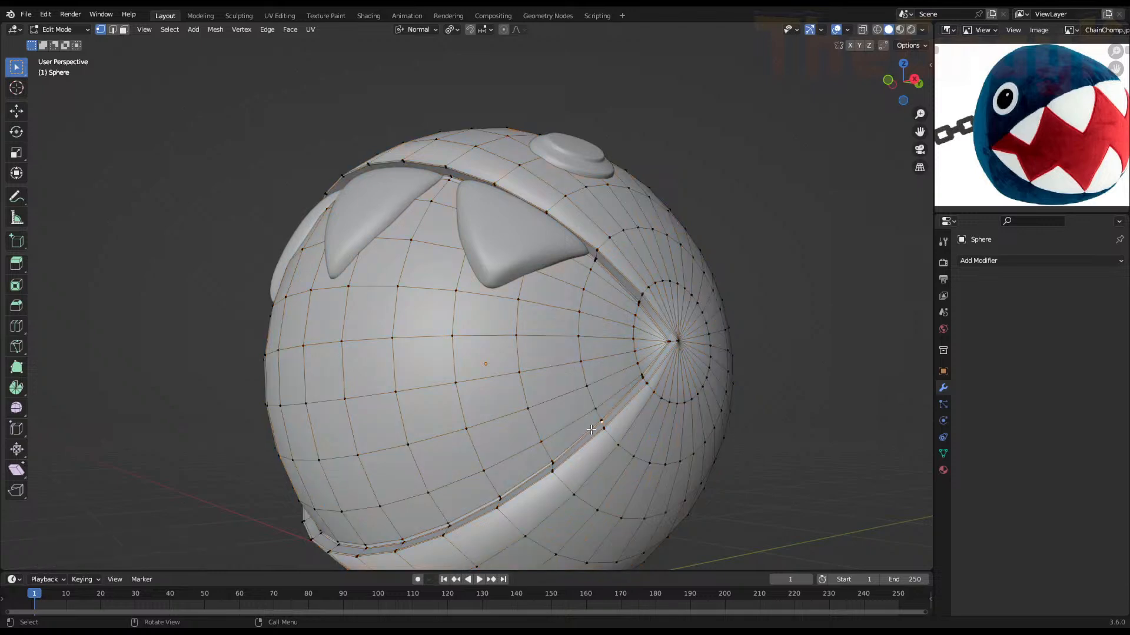
key(3)
middle_drag(602, 421, 449, 517)
scroll(547, 305, up, 3)
middle_drag(547, 305, 558, 322)
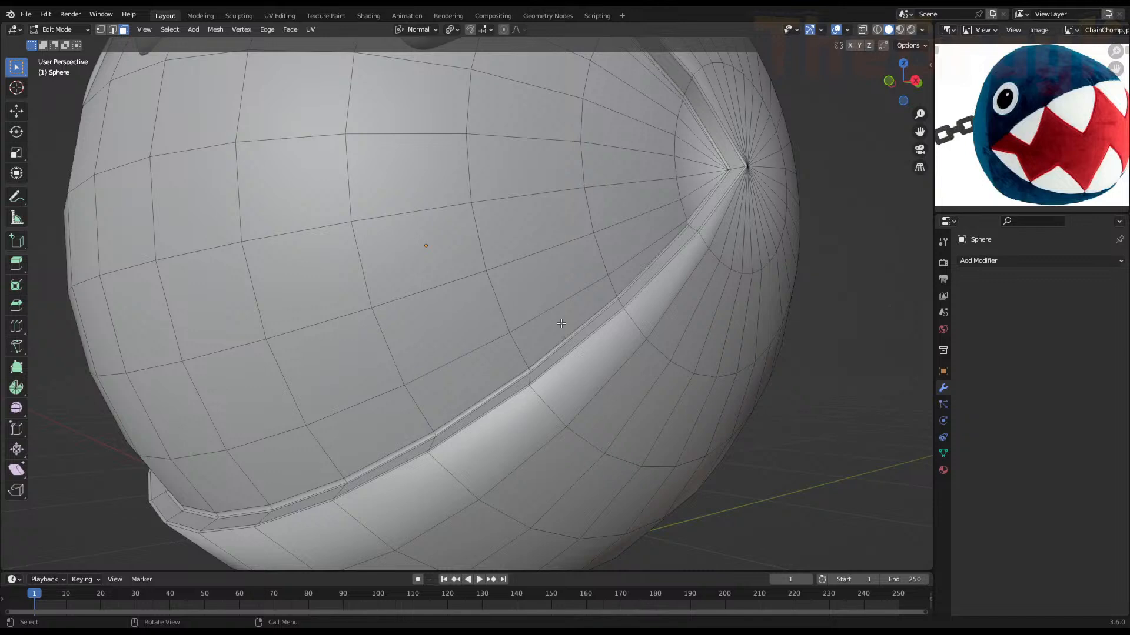
scroll(561, 323, up, 2)
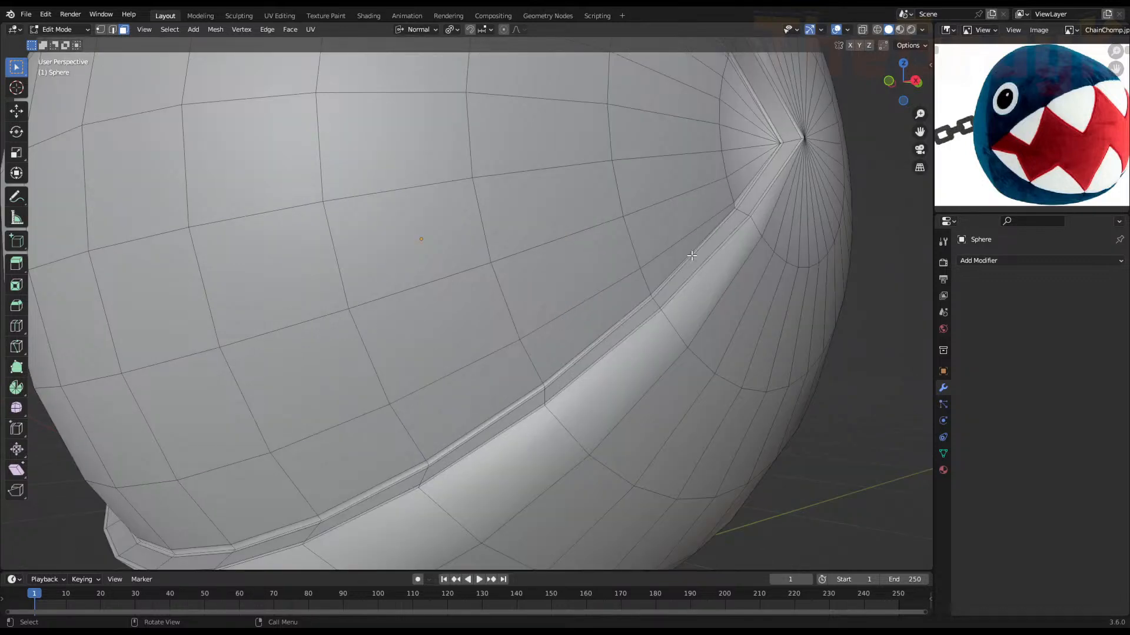
middle_drag(722, 215, 665, 243)
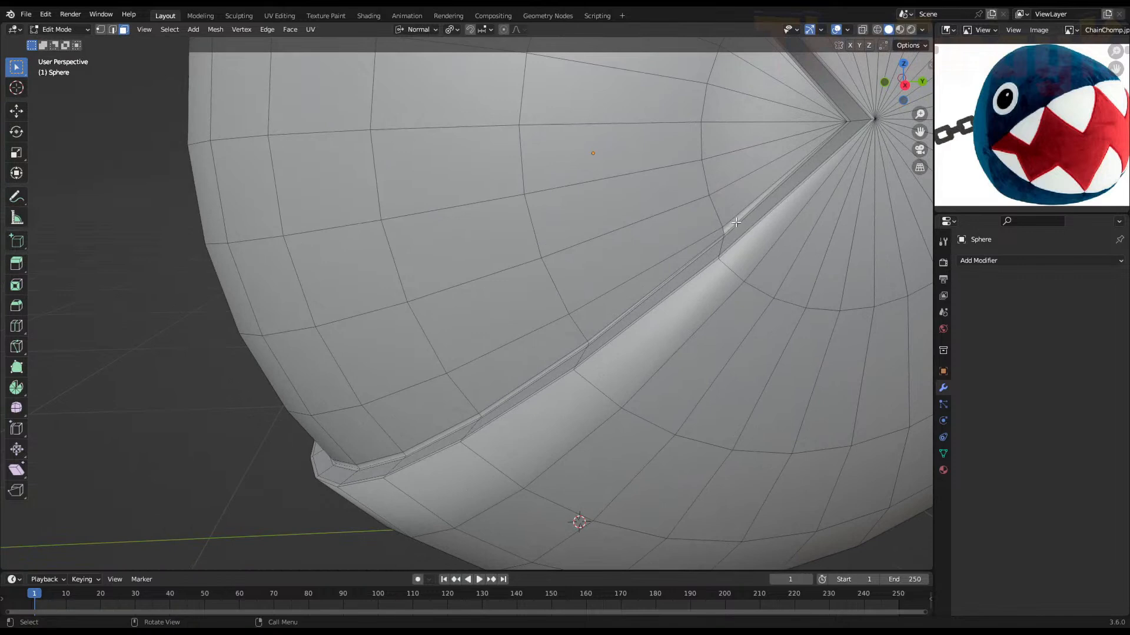
shift+click(585, 288)
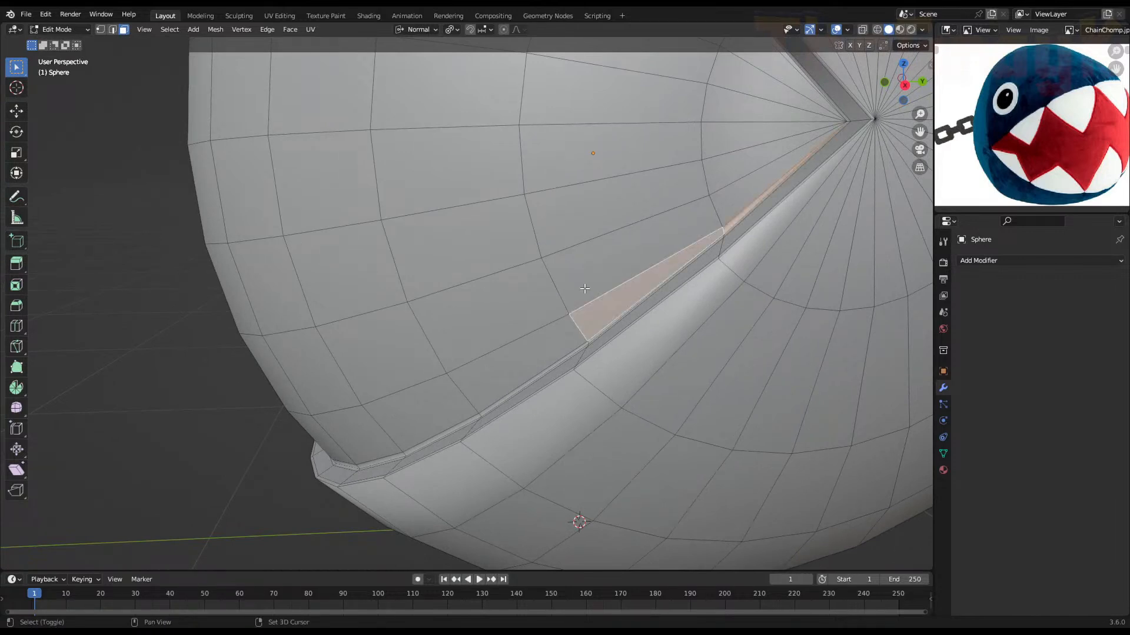
shift+click(546, 335)
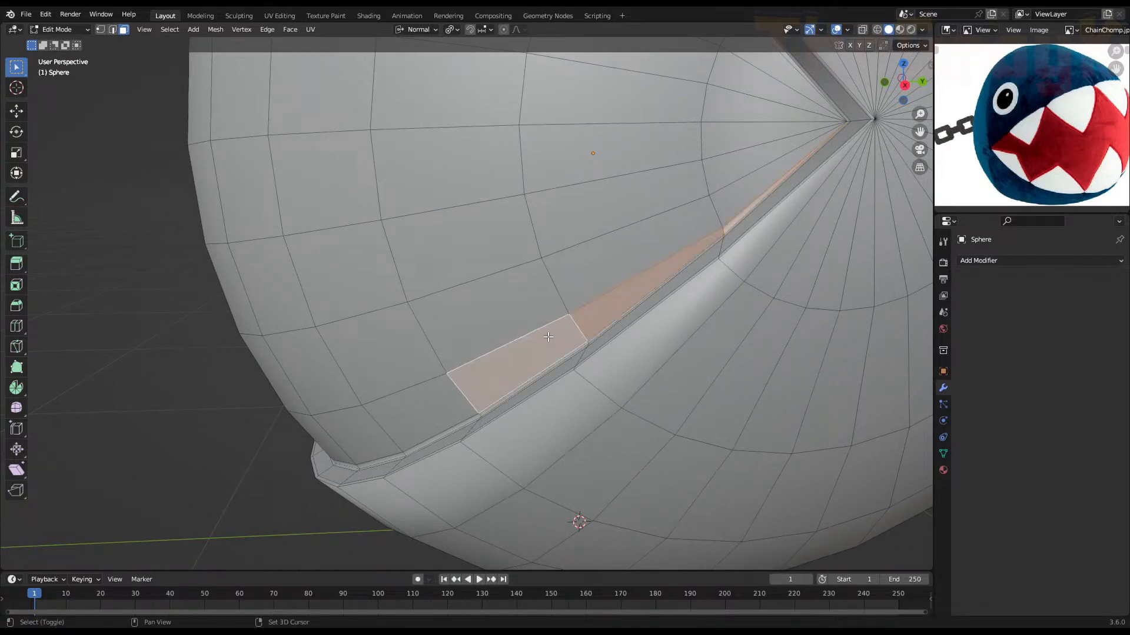
shift+click(535, 307)
shift+click(622, 276)
shift+click(739, 210)
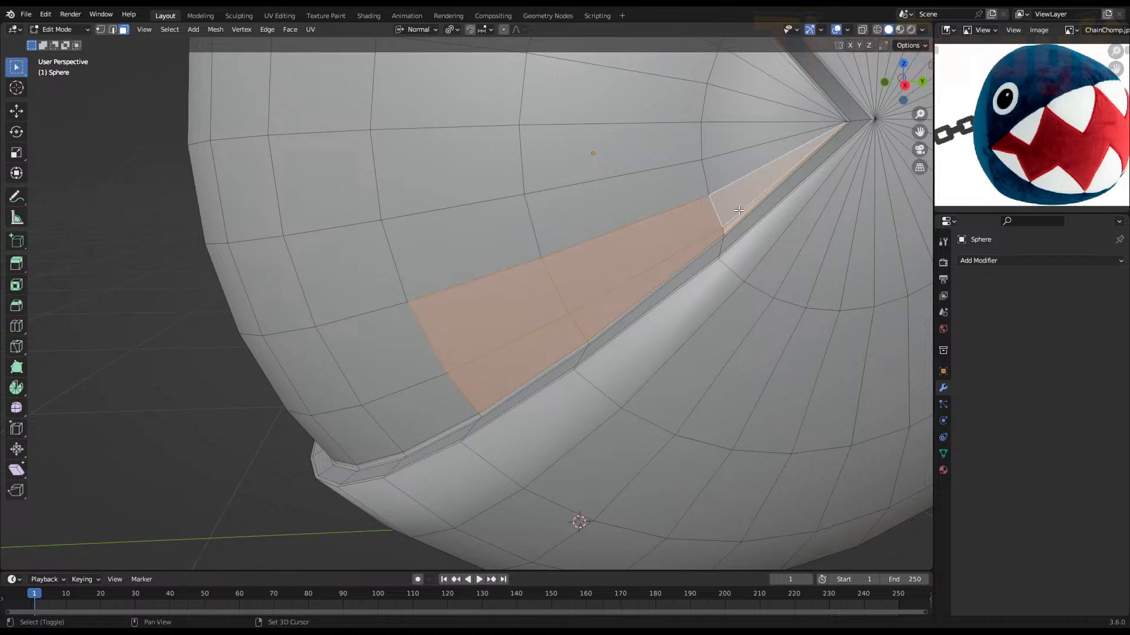
Duplicate the selected mouth-corner faces in place
middle_drag(732, 229, 625, 227)
scroll(759, 265, up, 3)
scroll(625, 228, down, 4)
scroll(622, 230, down, 2)
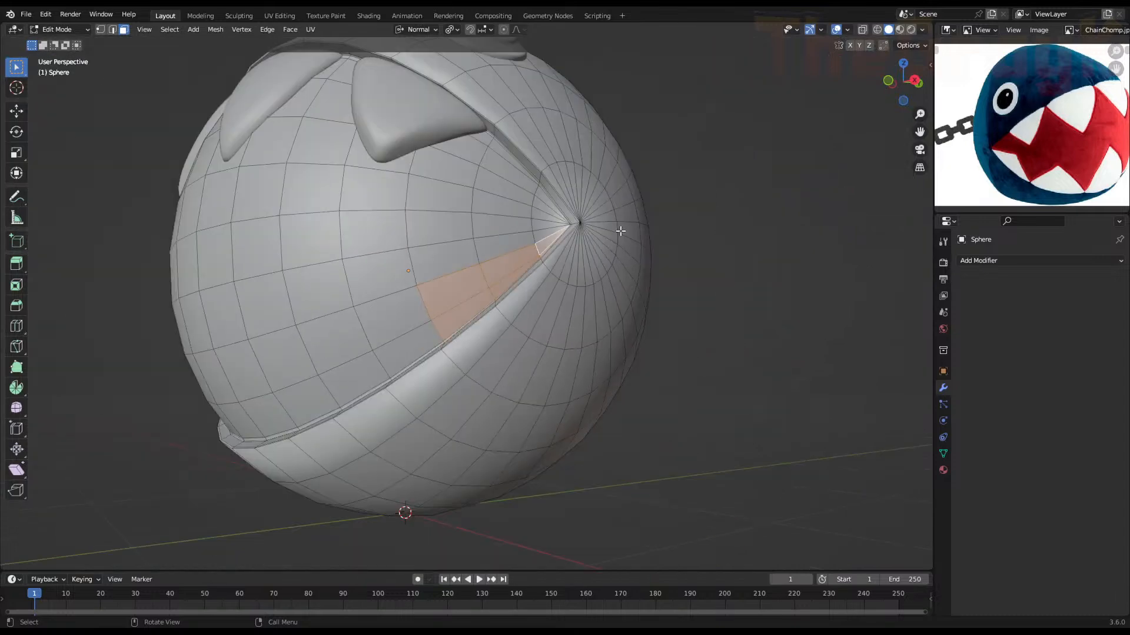
scroll(621, 230, up, 3)
scroll(620, 230, down, 3)
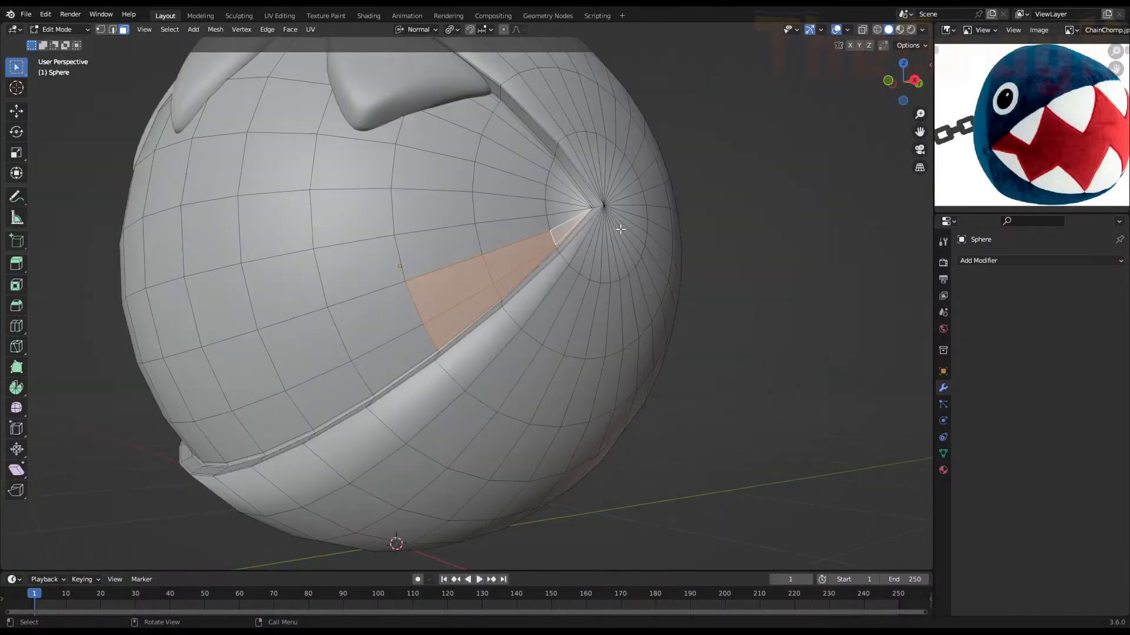
key(g)
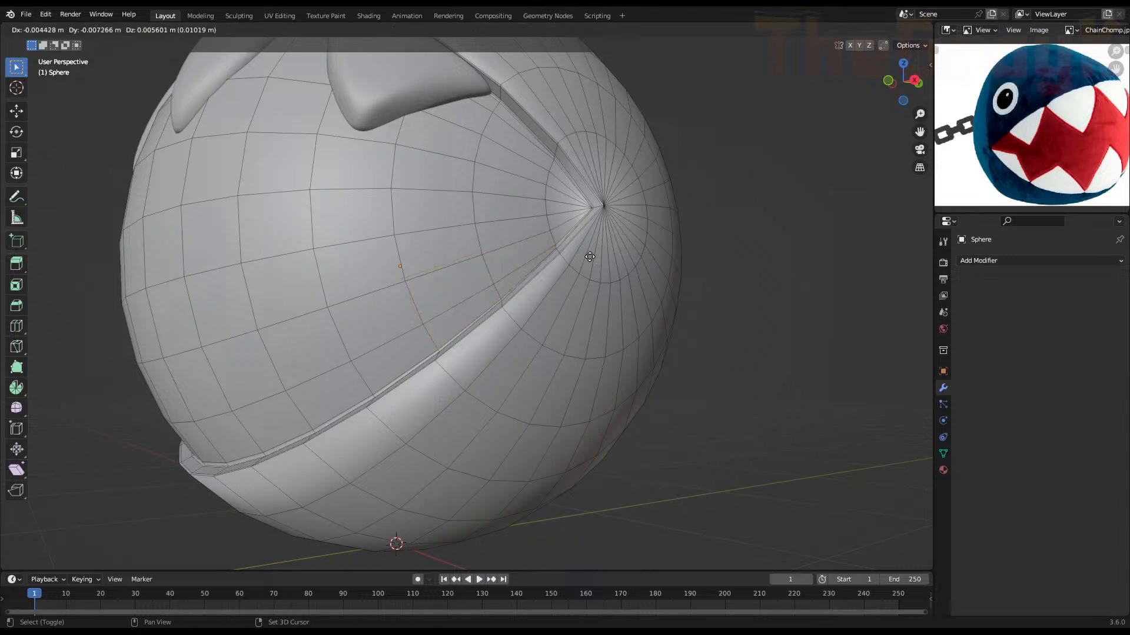
key(Escape)
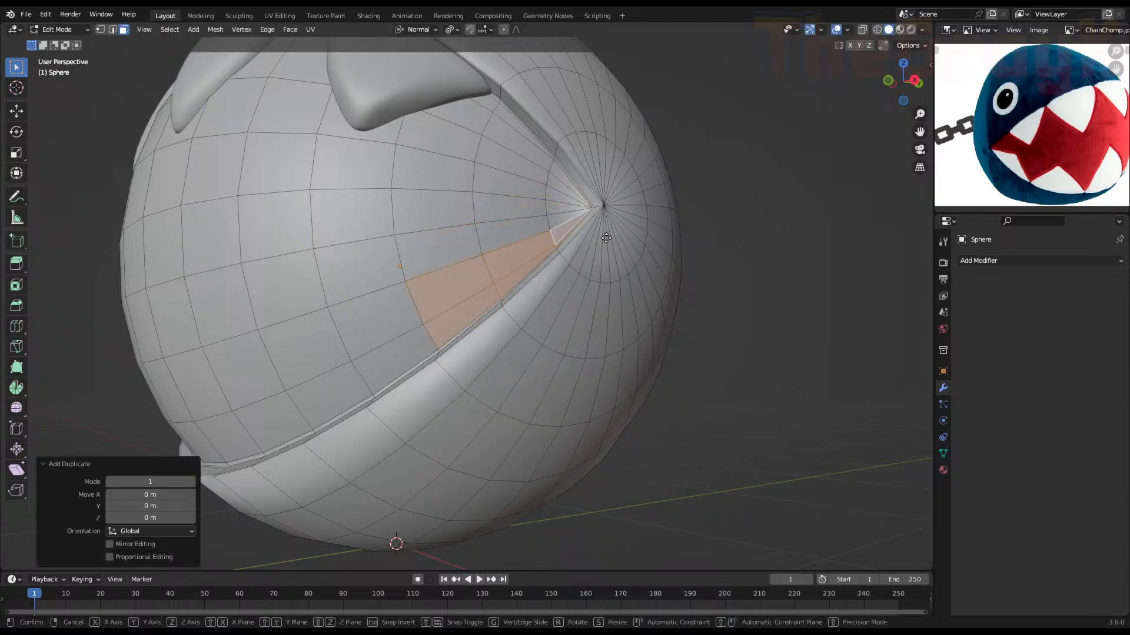
key(g)
key(Escape)
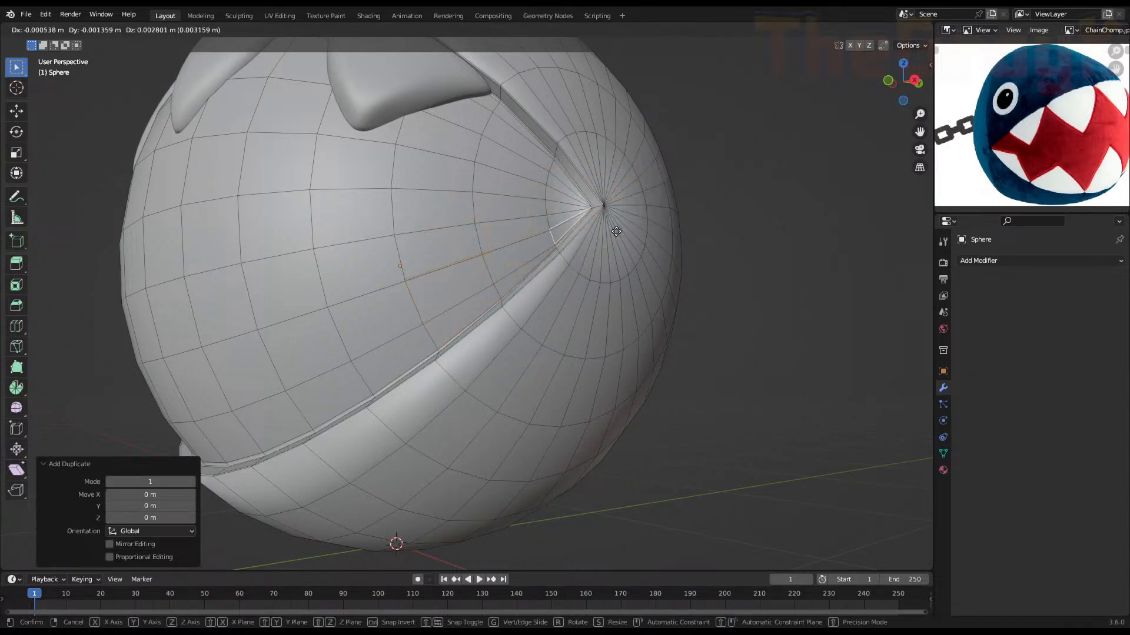
Select the adjacent block of inner-mouth faces along the lower lip, three faces wide and two high
middle_drag(515, 261, 565, 246)
click(452, 284)
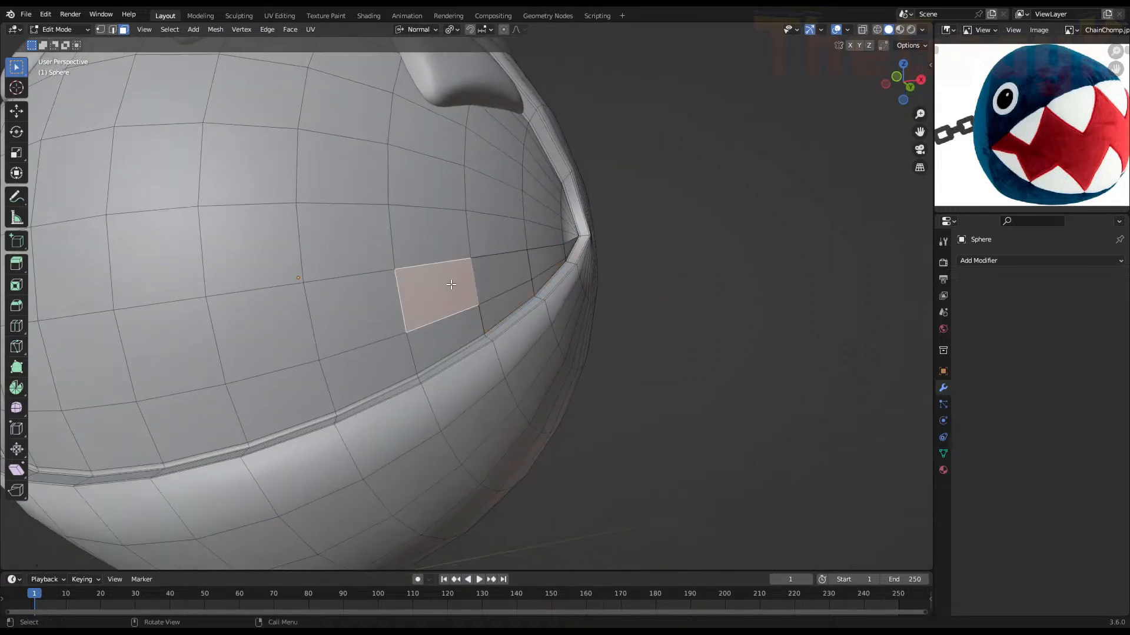
shift+click(446, 344)
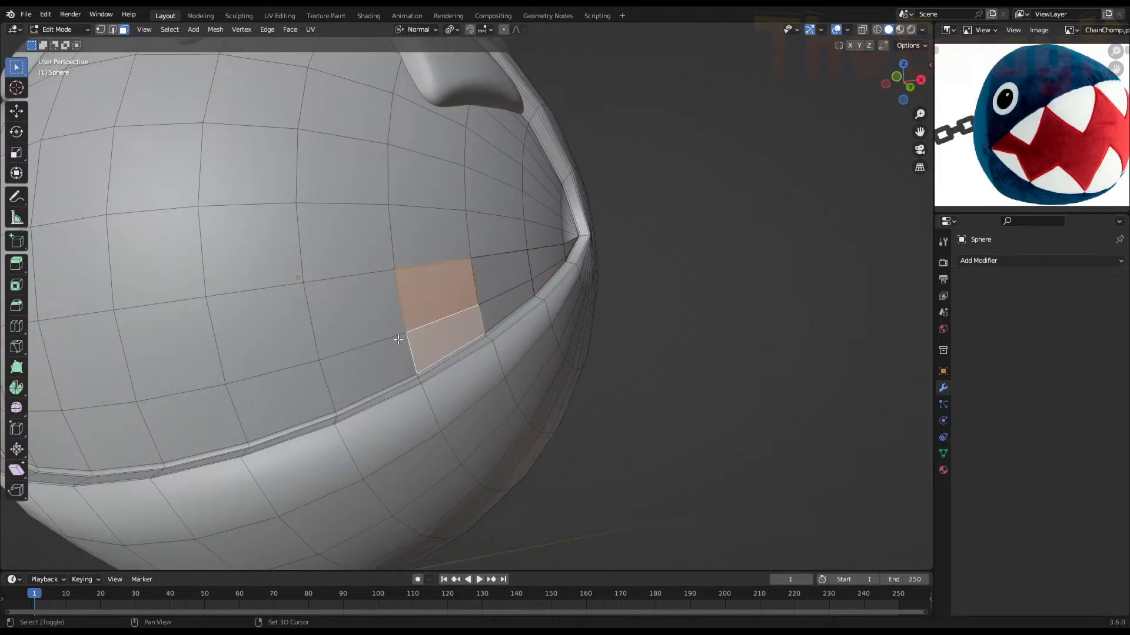
scroll(404, 328, down, 4)
scroll(403, 330, up, 2)
scroll(403, 330, up, 2)
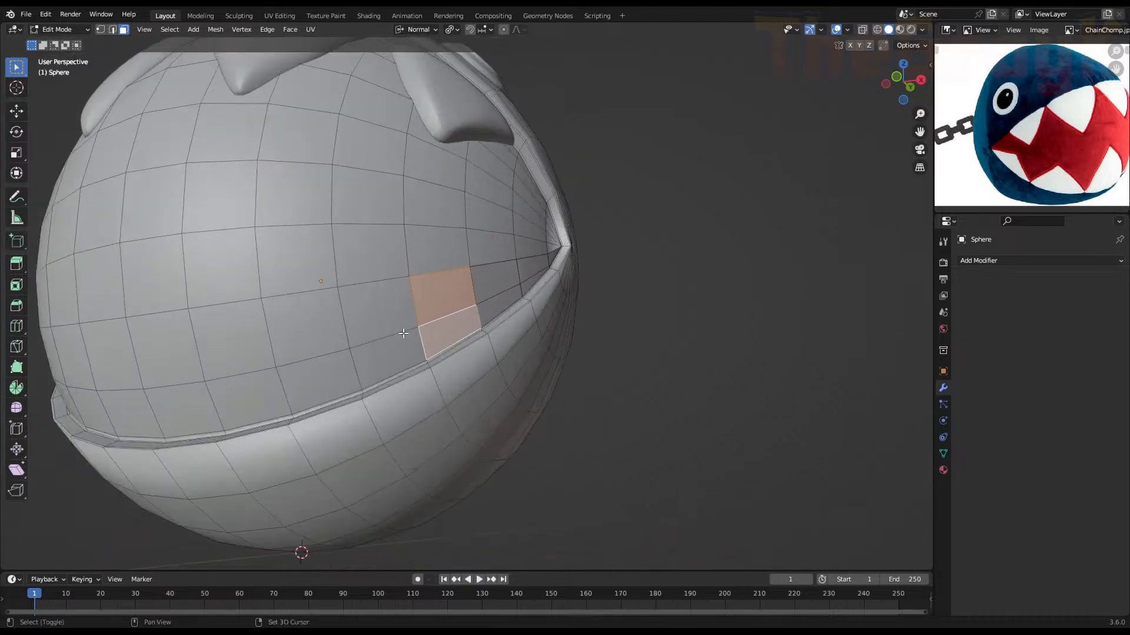
shift+click(402, 350)
shift+click(325, 317)
shift+click(325, 316)
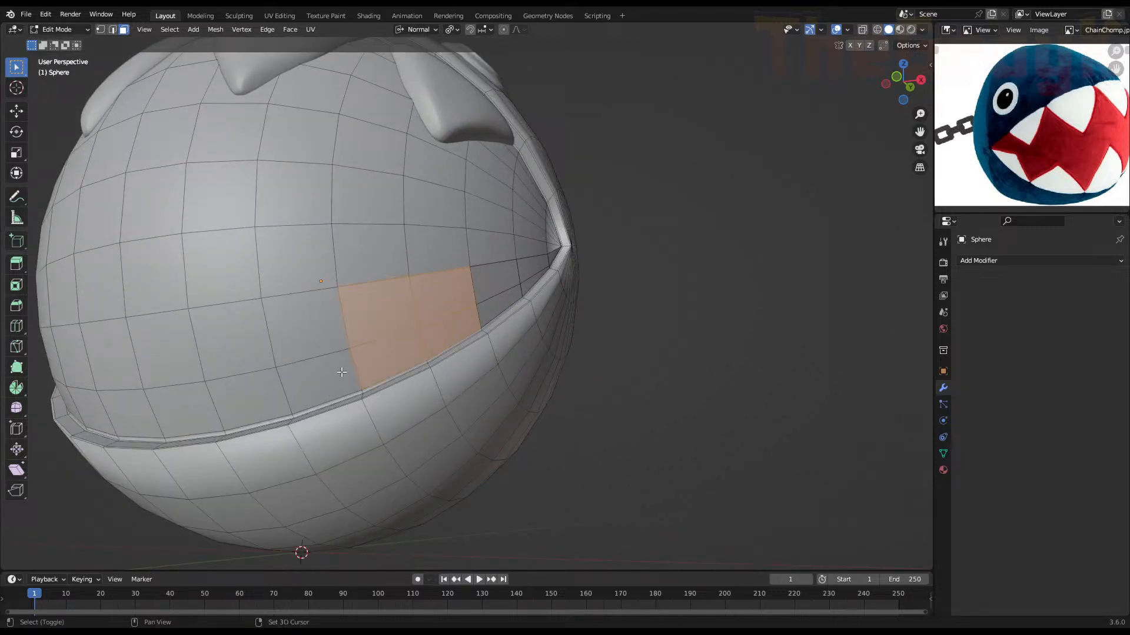
shift+click(341, 374)
shift+click(323, 334)
Add the three thin lip-edge faces beneath the block to the selection and duplicate them all in place
middle_drag(339, 356, 347, 293)
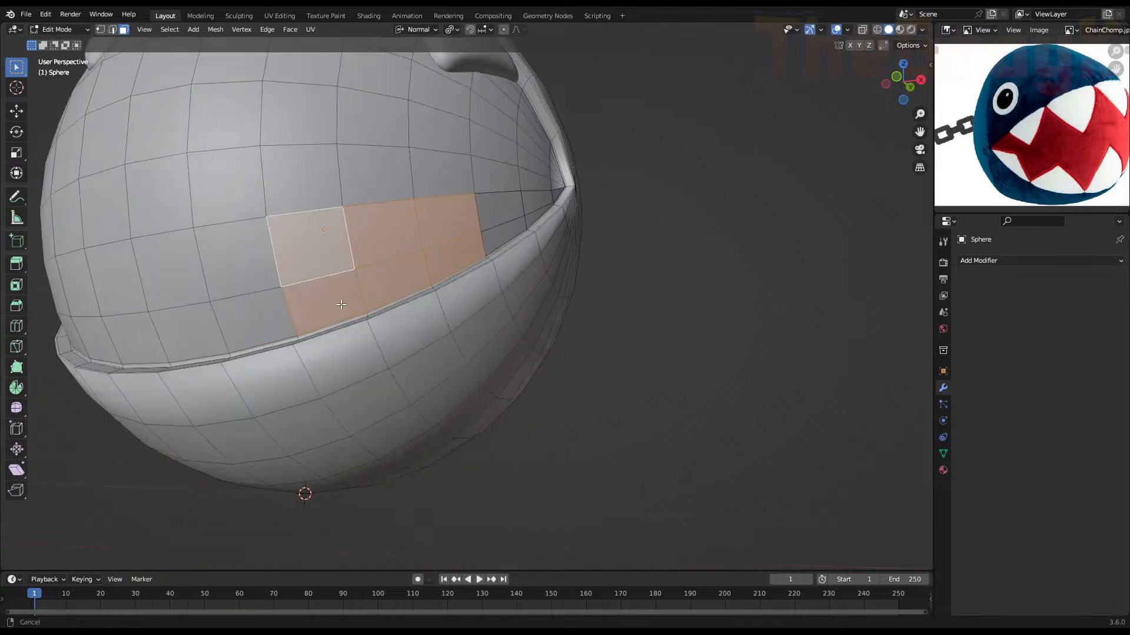
scroll(346, 291, up, 4)
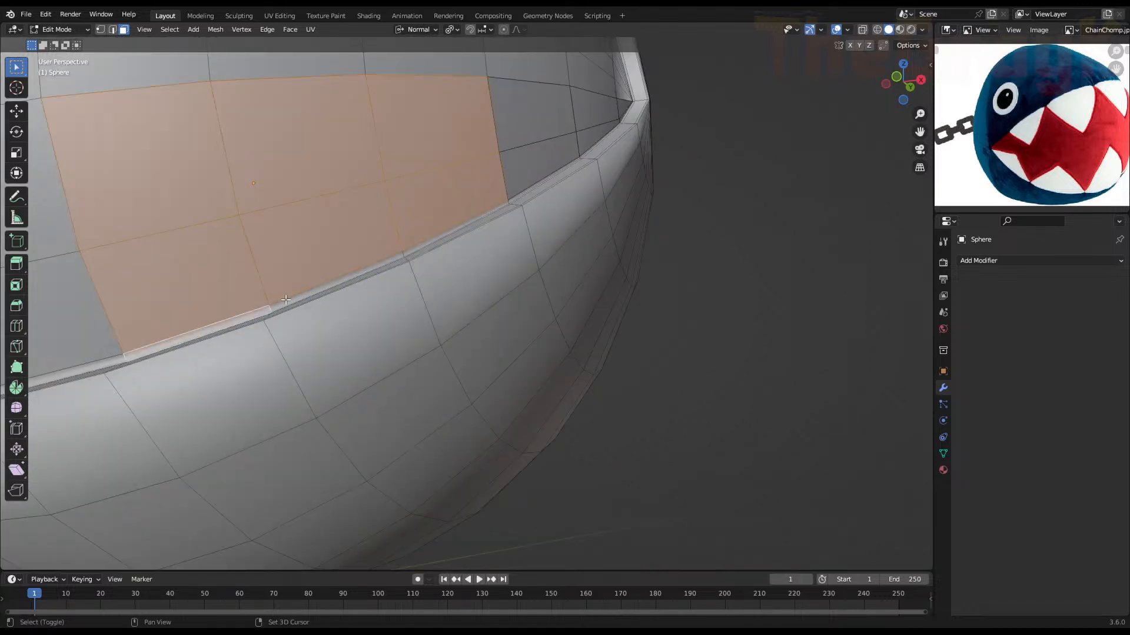
key(g)
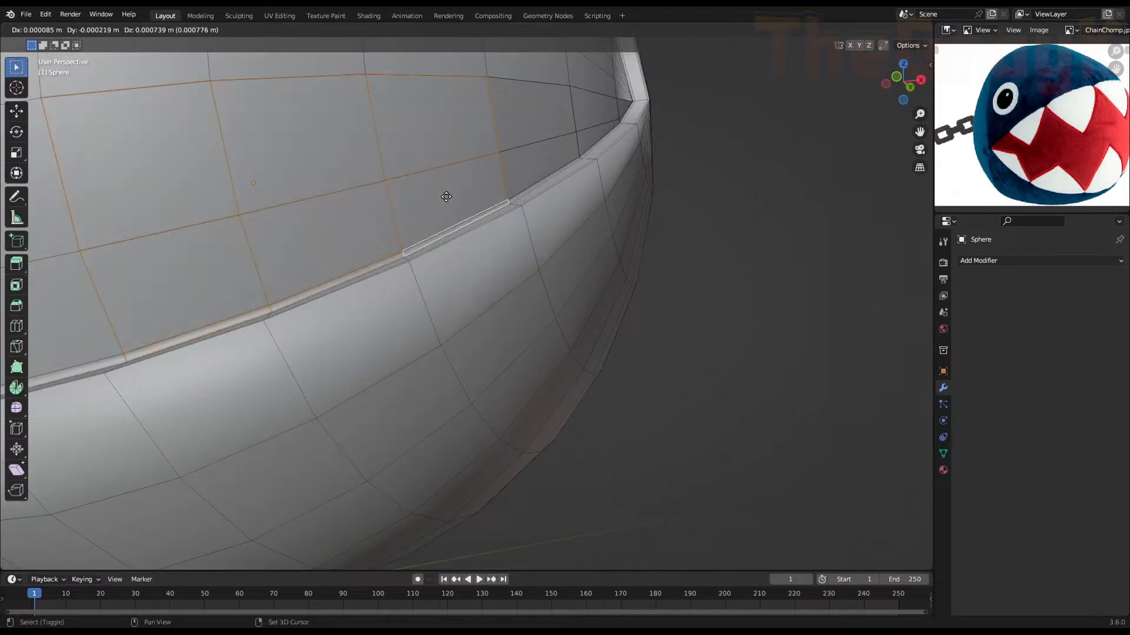
right_click(445, 197)
Select a two-by-two block of inner-mouth faces along the lower lip, directly beside the previous block toward the mouth's centre
scroll(428, 205, down, 6)
shift+middle_drag(406, 243, 524, 226)
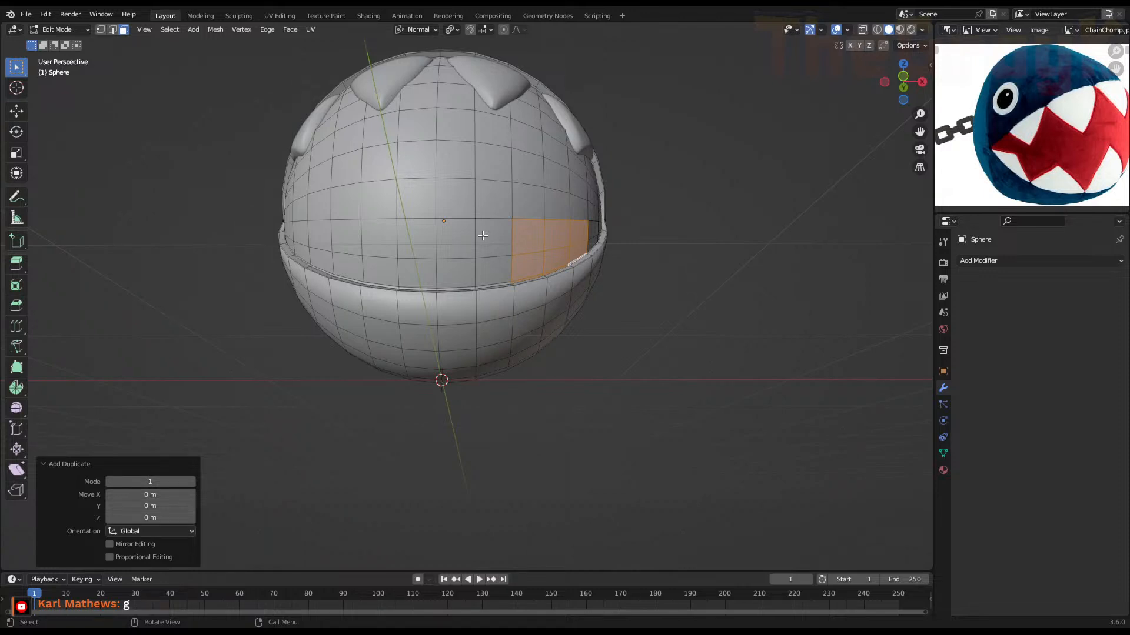
click(483, 236)
shift+click(491, 268)
shift+click(446, 234)
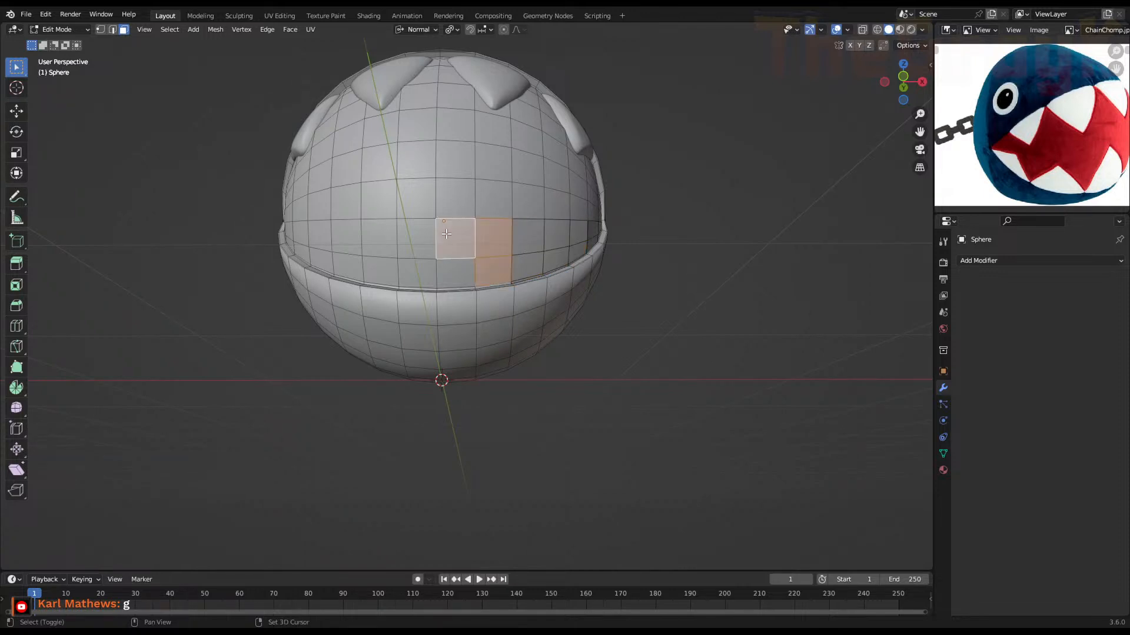
shift+click(453, 276)
shift+click(426, 243)
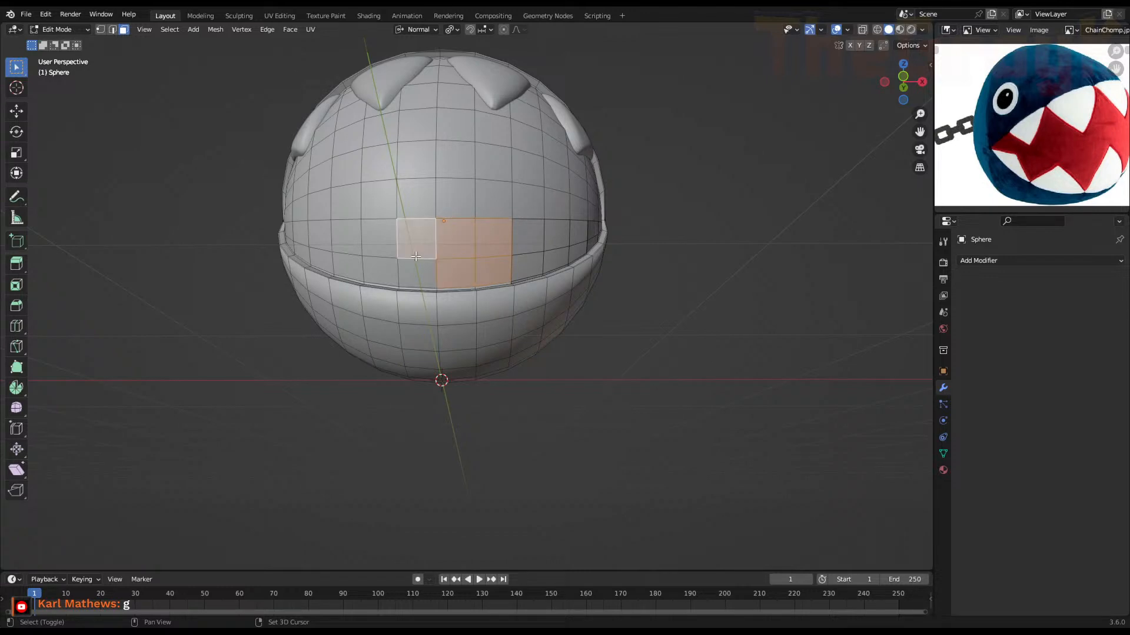
shift+click(419, 272)
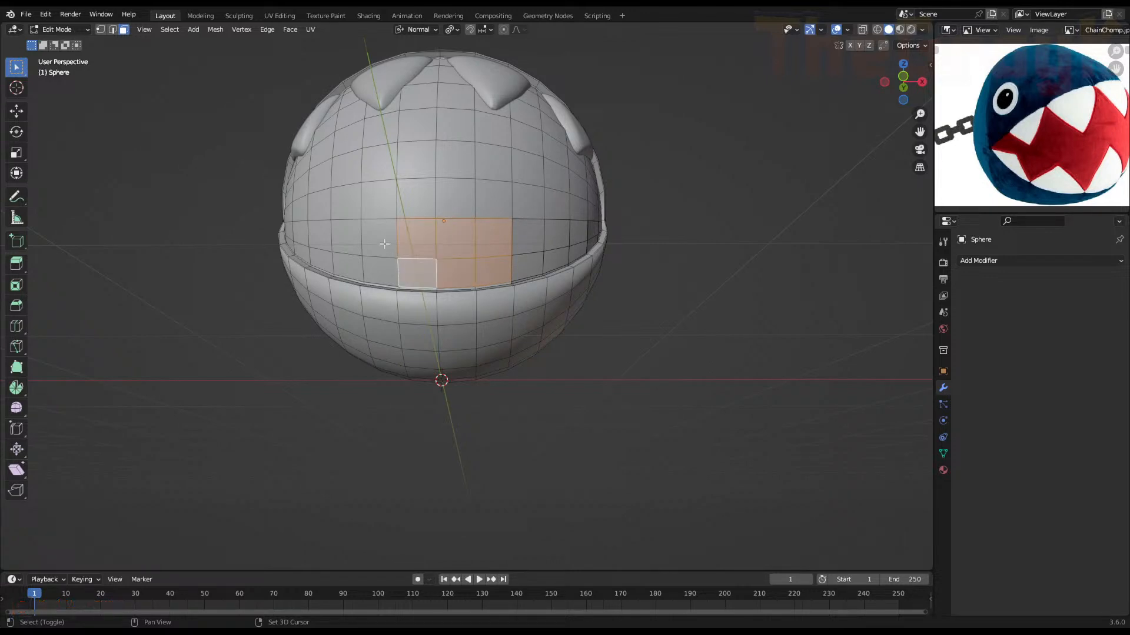
shift+click(420, 233)
shift+click(432, 274)
Duplicate the four selected faces in place and try isolating the copies by hiding the linked head mesh
middle_drag(482, 227, 456, 240)
key(shift+d)
right_click(453, 241)
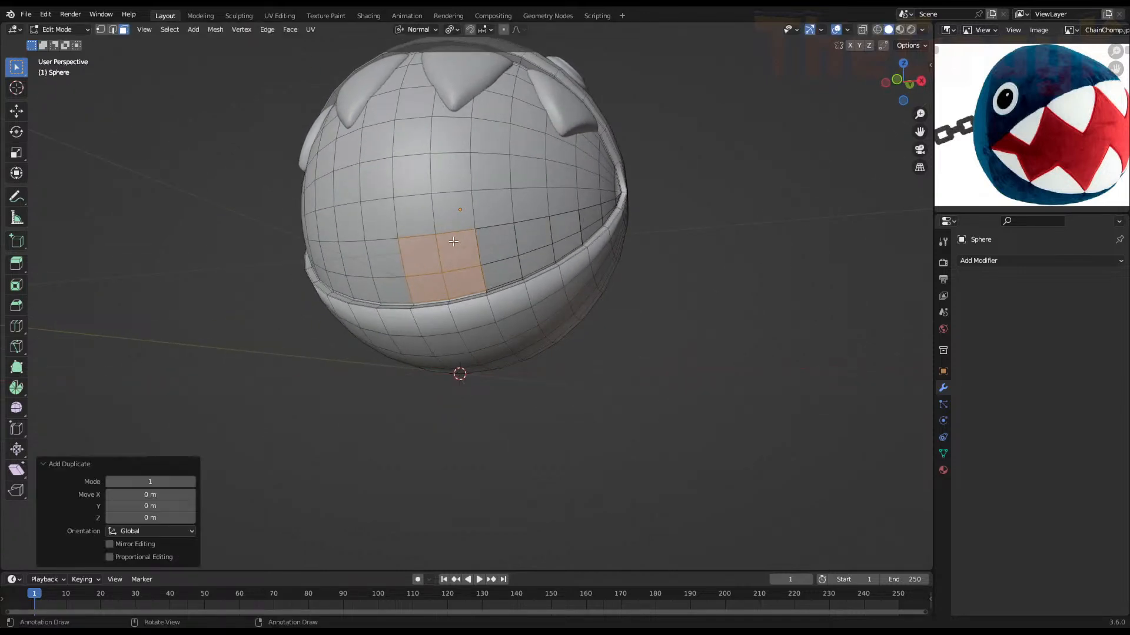
click(481, 188)
key(ctrl+l)
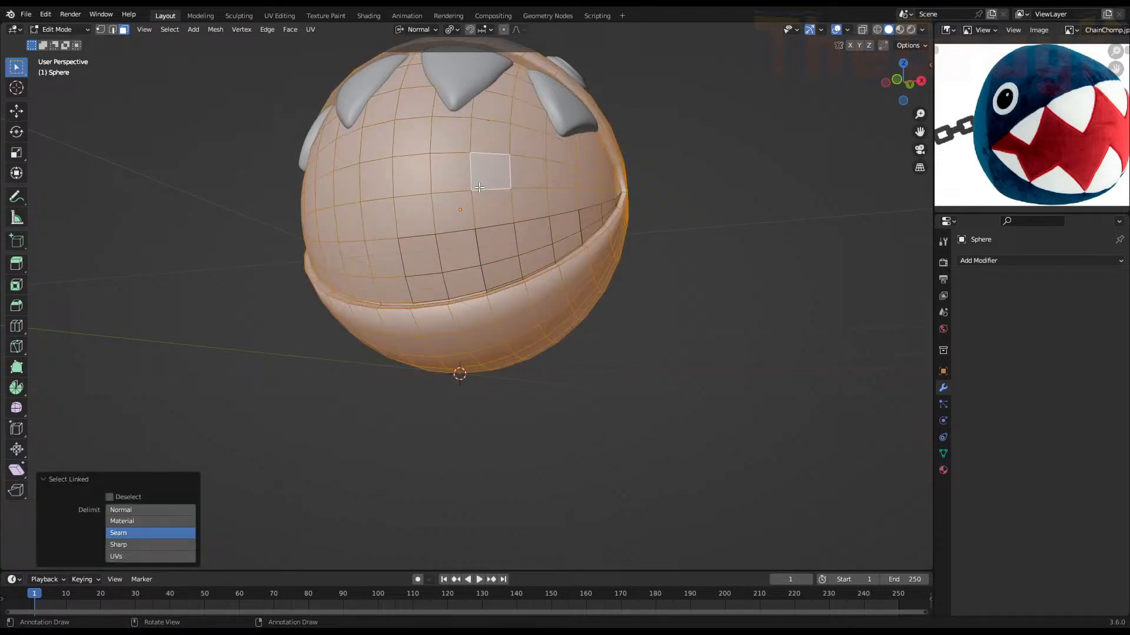
key(h)
click(454, 254)
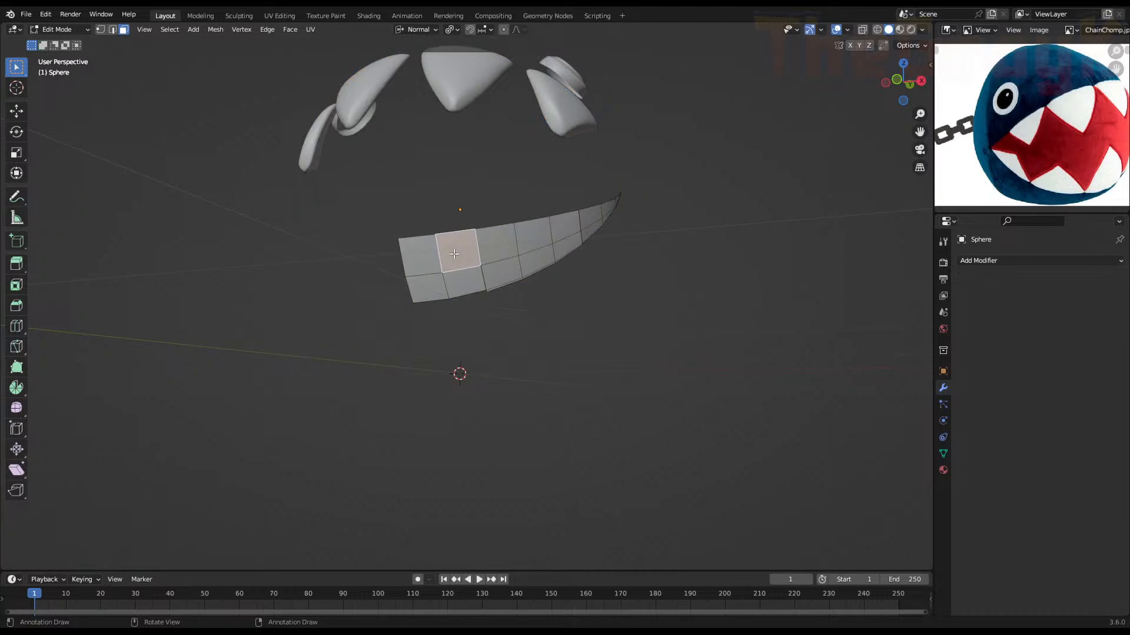
Undo the hiding and the linked selection of the head mesh
key(ctrl+z)
key(ctrl+z)
key(ctrl+z)
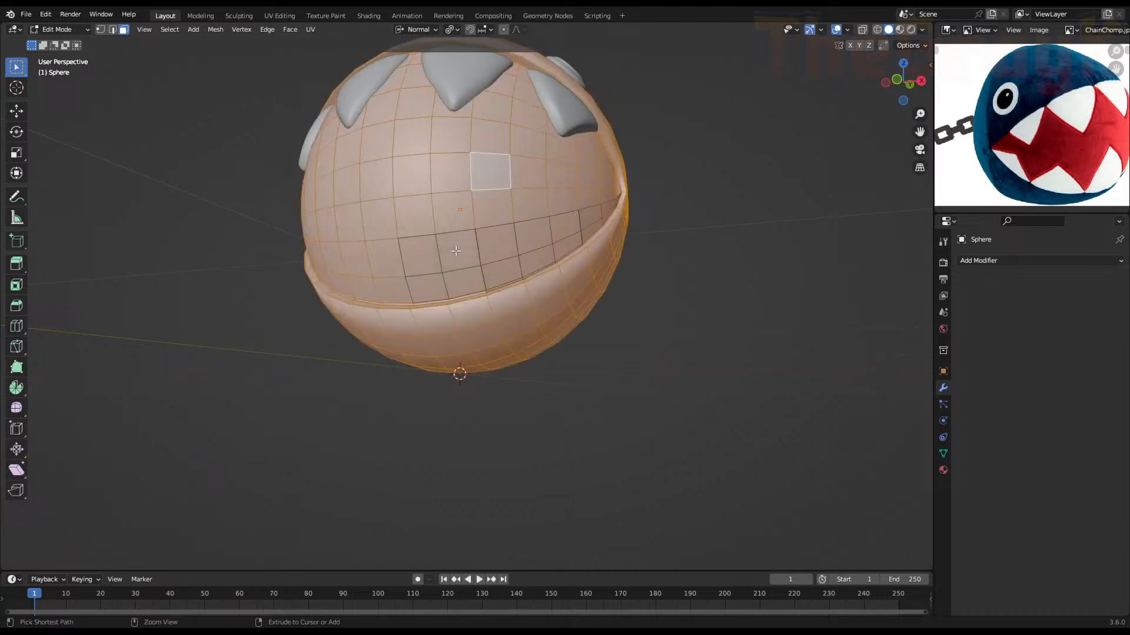
key(ctrl+z)
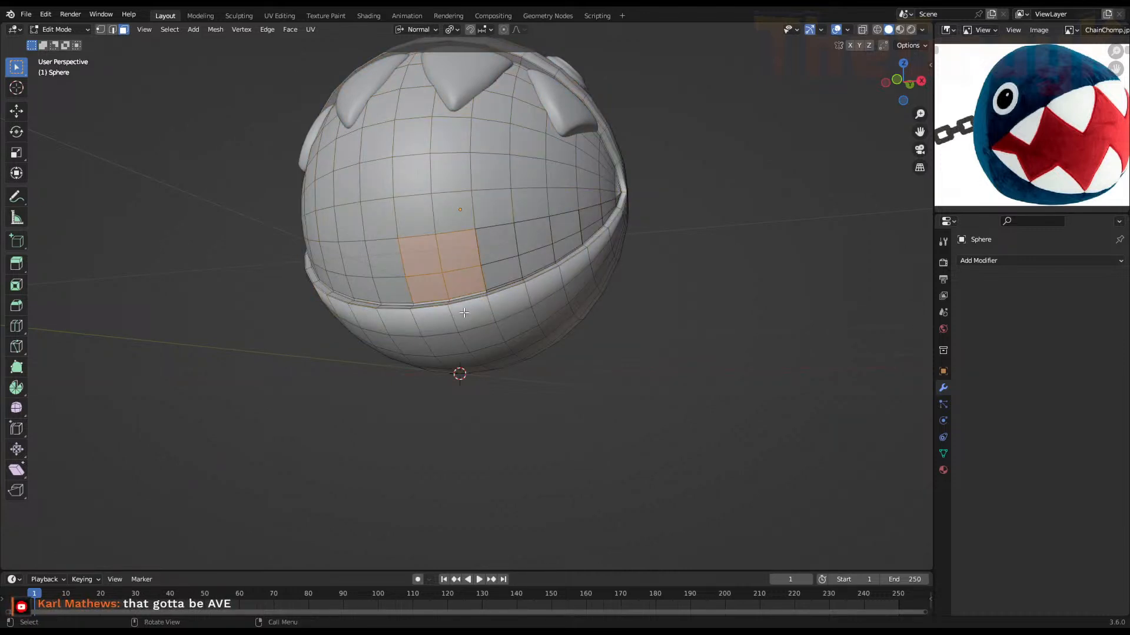
Extend the two-by-two selection with the thin lip-edge faces beneath it and duplicate everything in place
scroll(456, 251, up, 5)
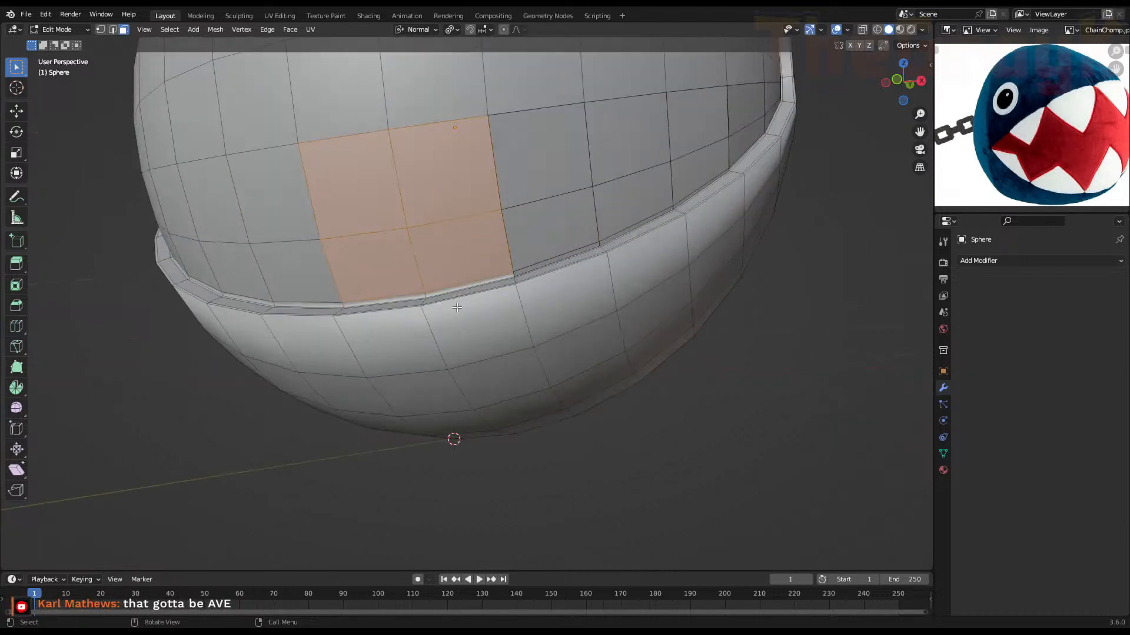
shift+click(410, 296)
key(shift+d)
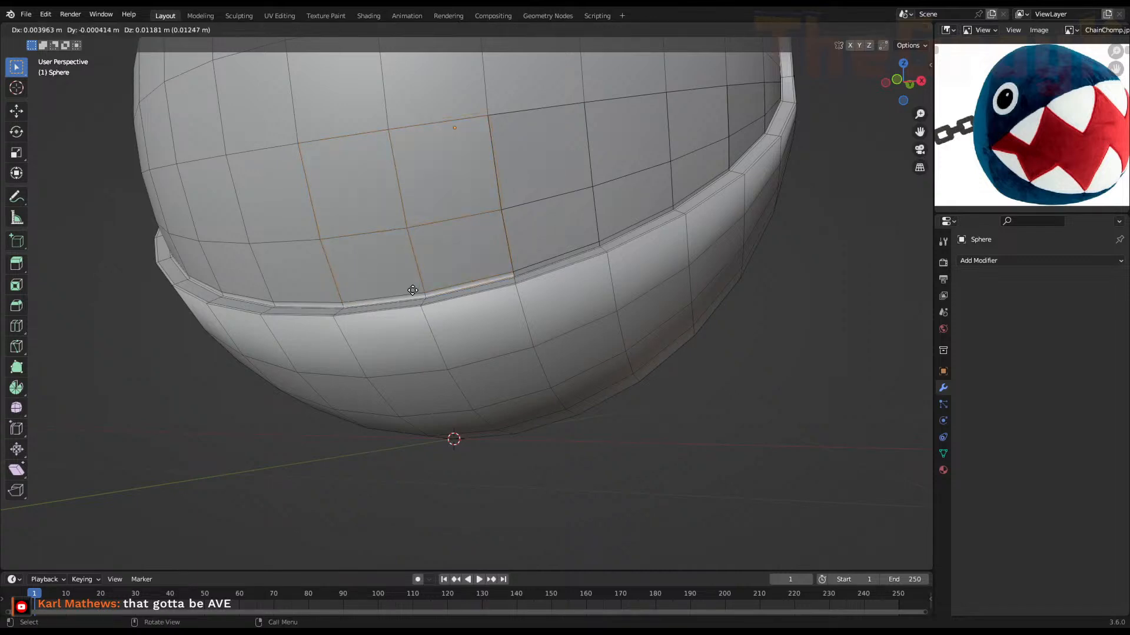
key(Escape)
Select the whole linked head mesh and hide it, leaving only the duplicated lower-tooth faces
scroll(431, 233, down, 5)
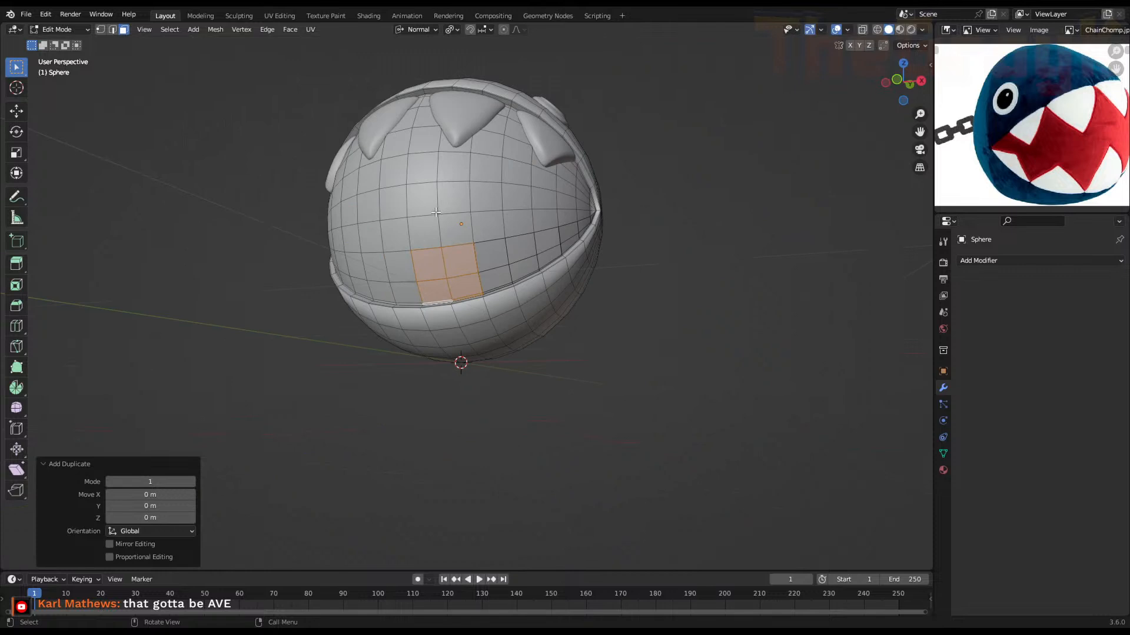
click(436, 211)
key(ctrl+l)
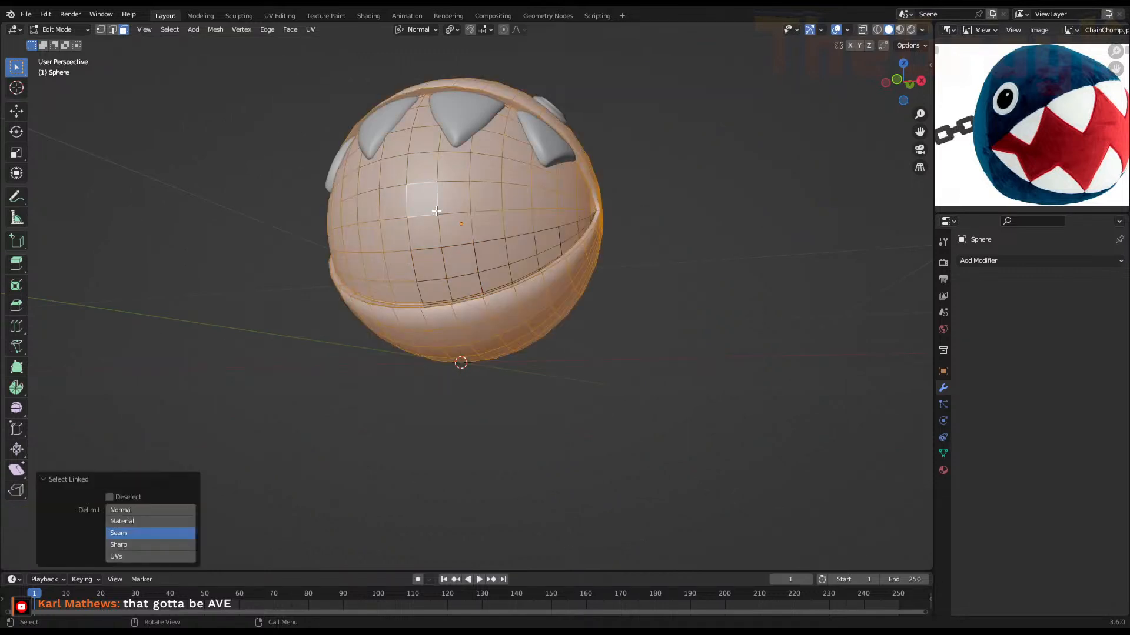
key(h)
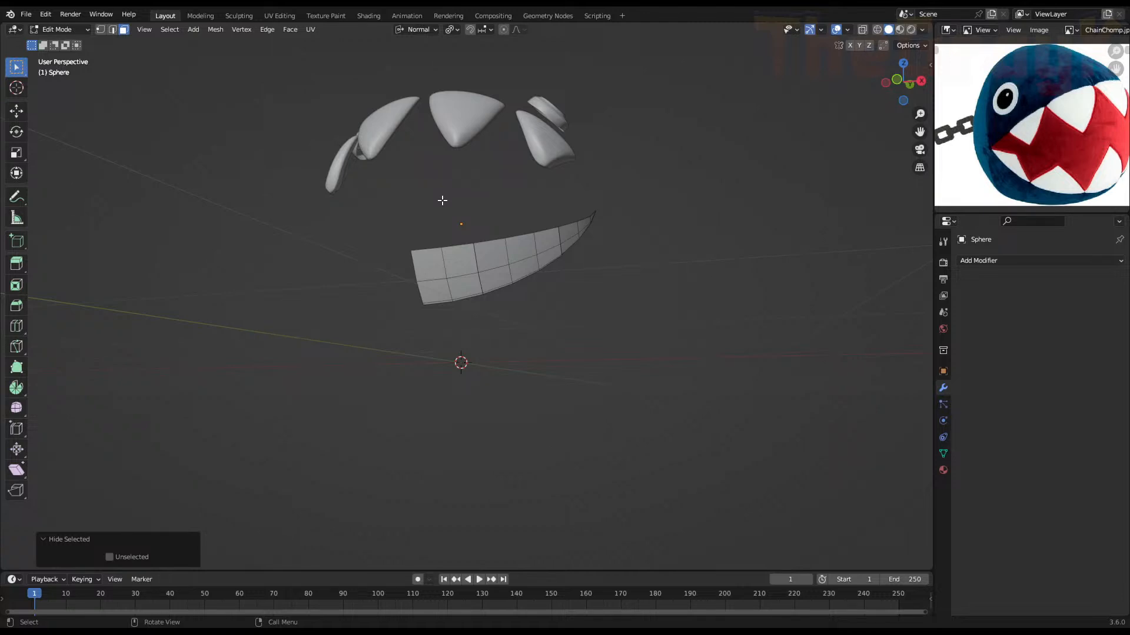
scroll(434, 240, up, 3)
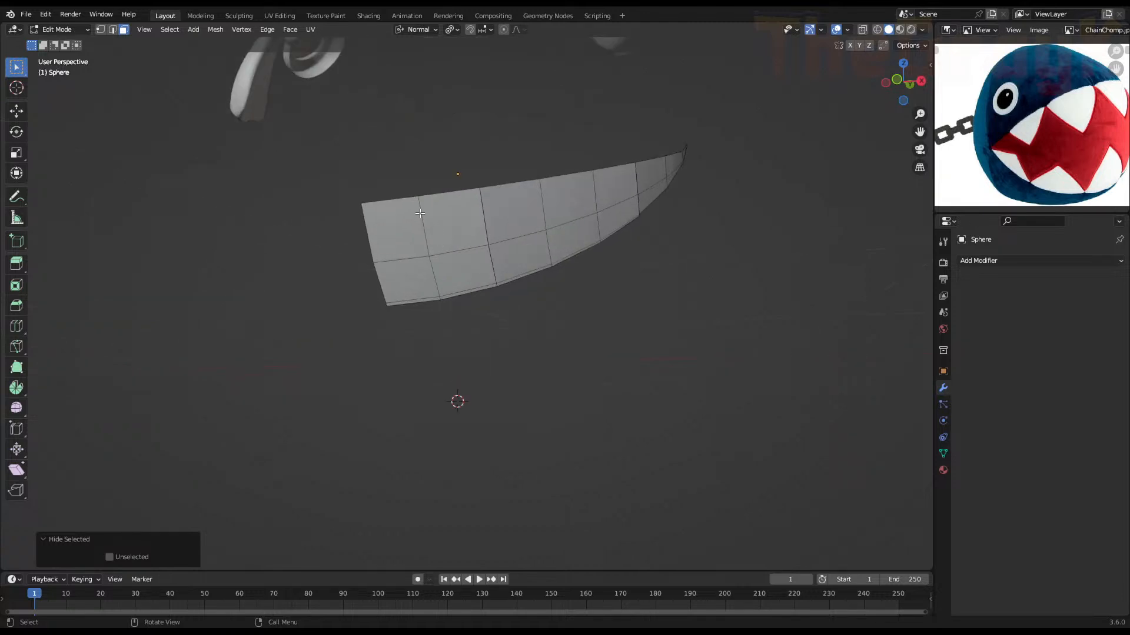
click(428, 218)
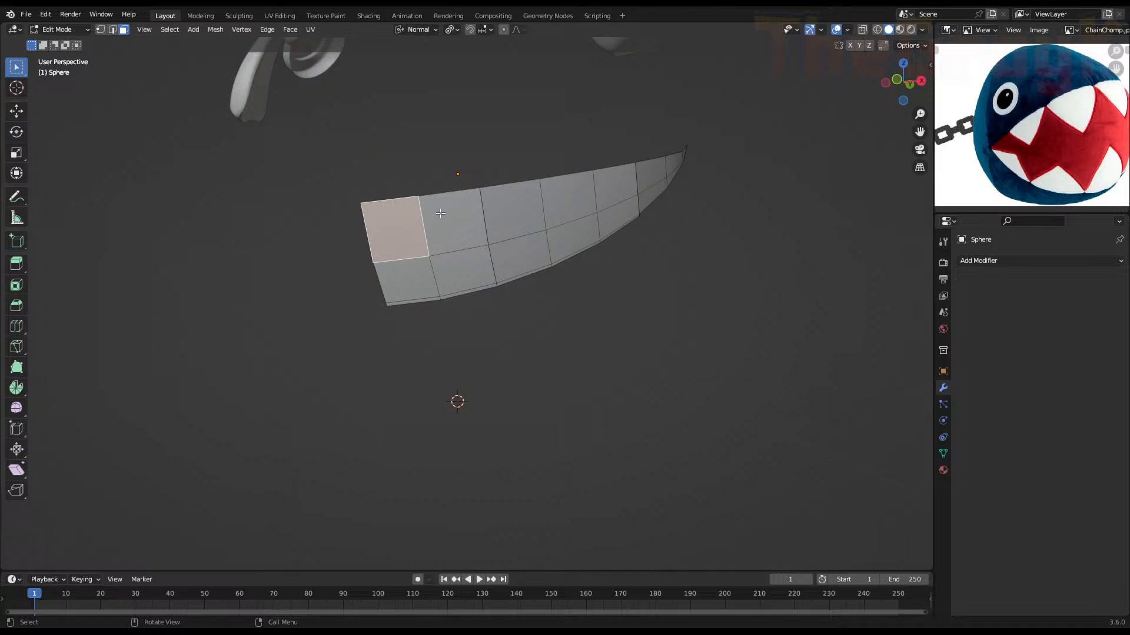
click(457, 206)
key(g)
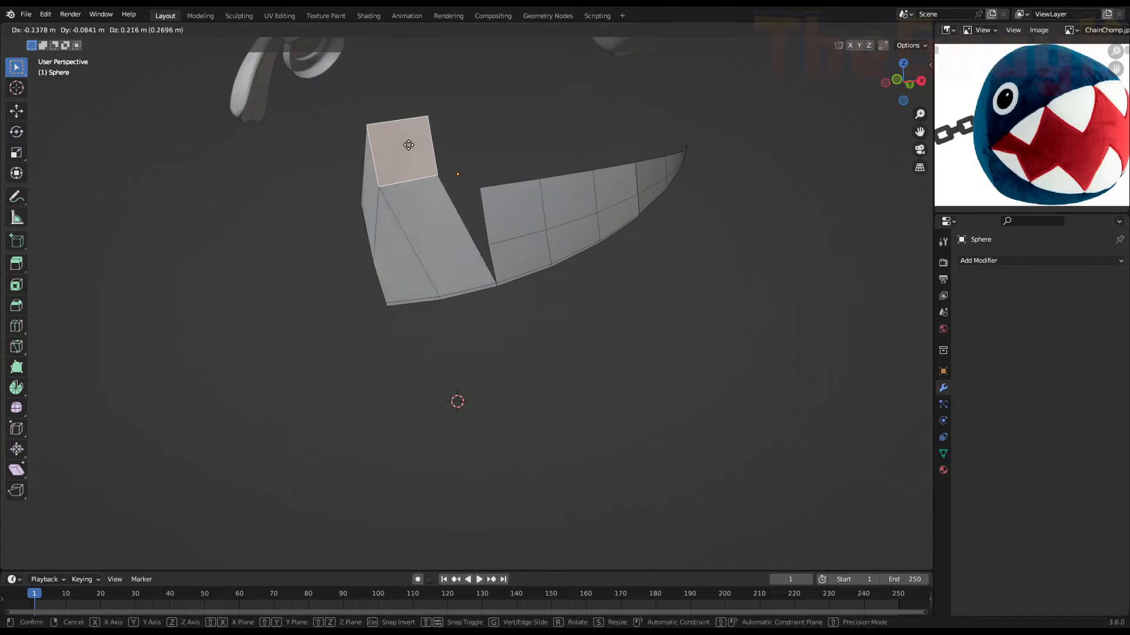
right_click(418, 161)
click(520, 198)
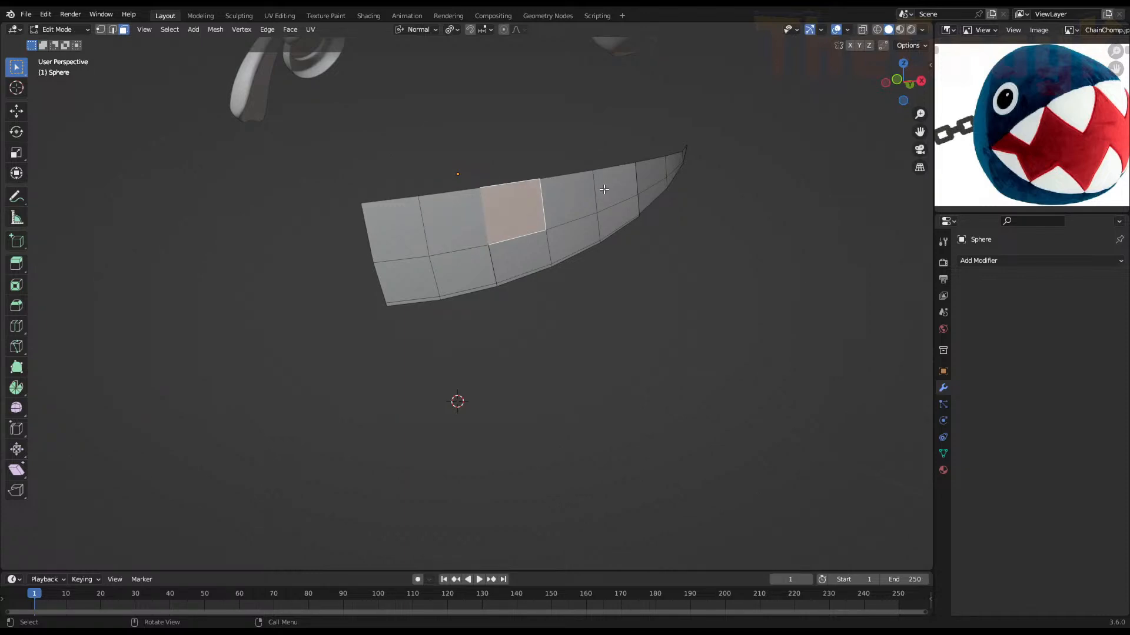
middle_drag(604, 189, 533, 215)
scroll(535, 214, up, 2)
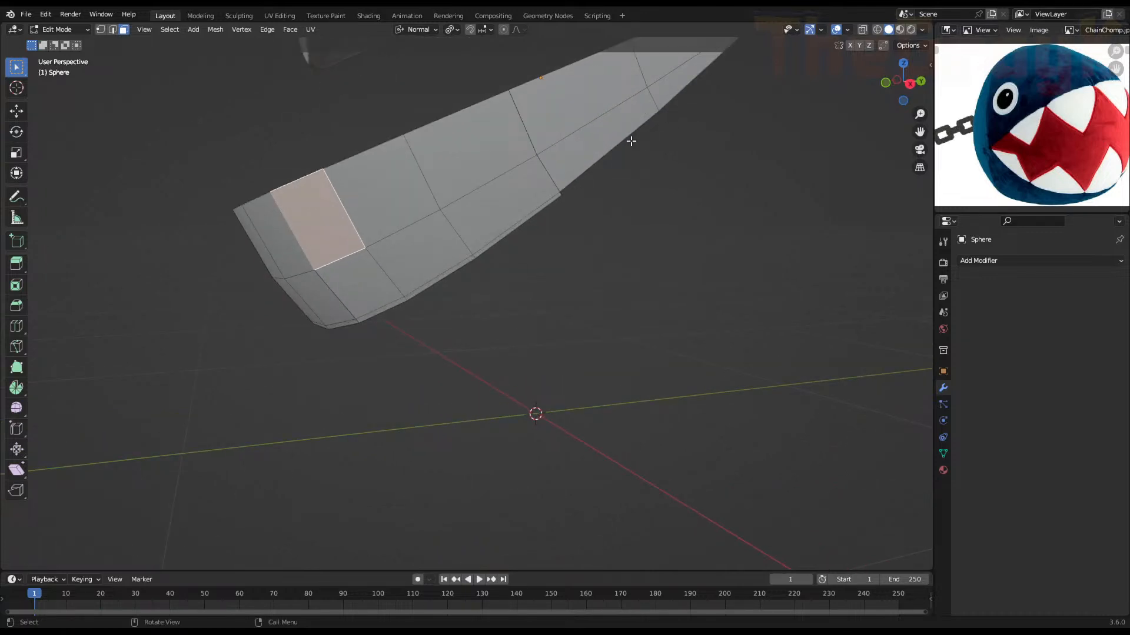
middle_drag(631, 141, 505, 247)
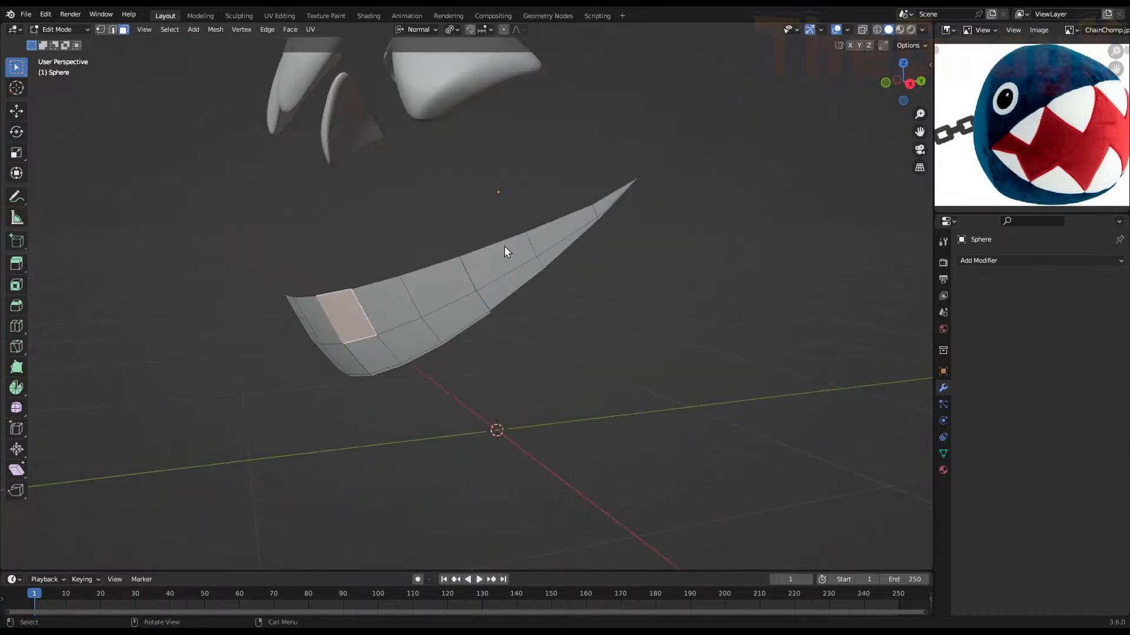
Select all the linked lower-tooth patches and separate the selection from the head mesh into its own object
key(Tab)
key(Tab)
key(Tab)
key(Tab)
click(437, 290)
key(l)
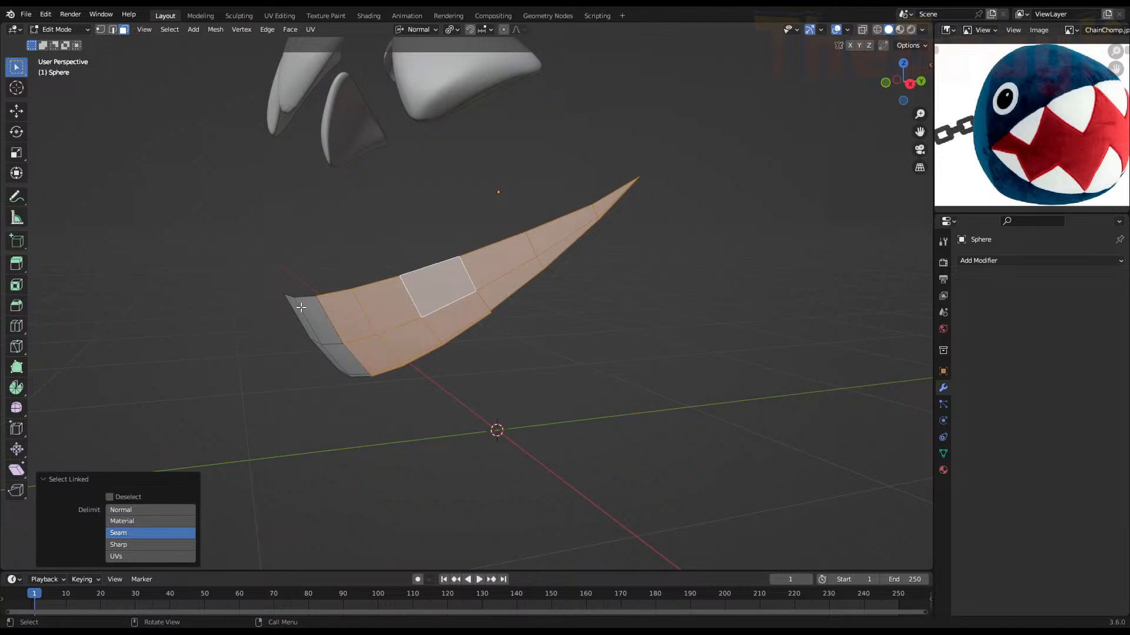
key(l)
key(p)
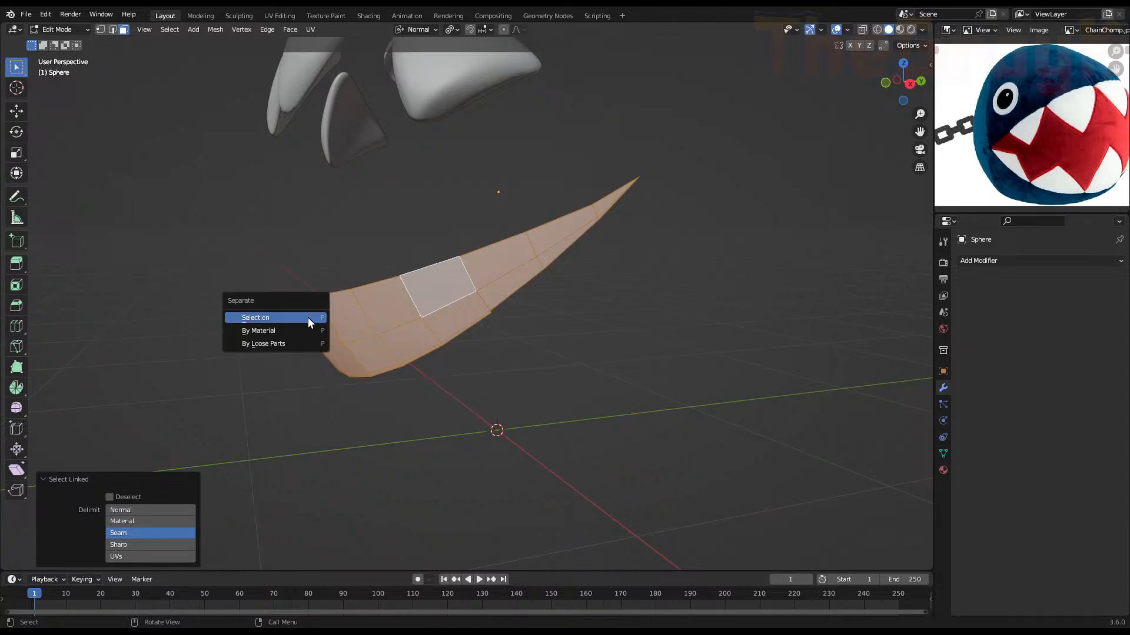
click(308, 317)
key(Tab)
Open the separated tooth strip for editing and add one centred loop cut across the patch nearest the mouth corner
click(493, 267)
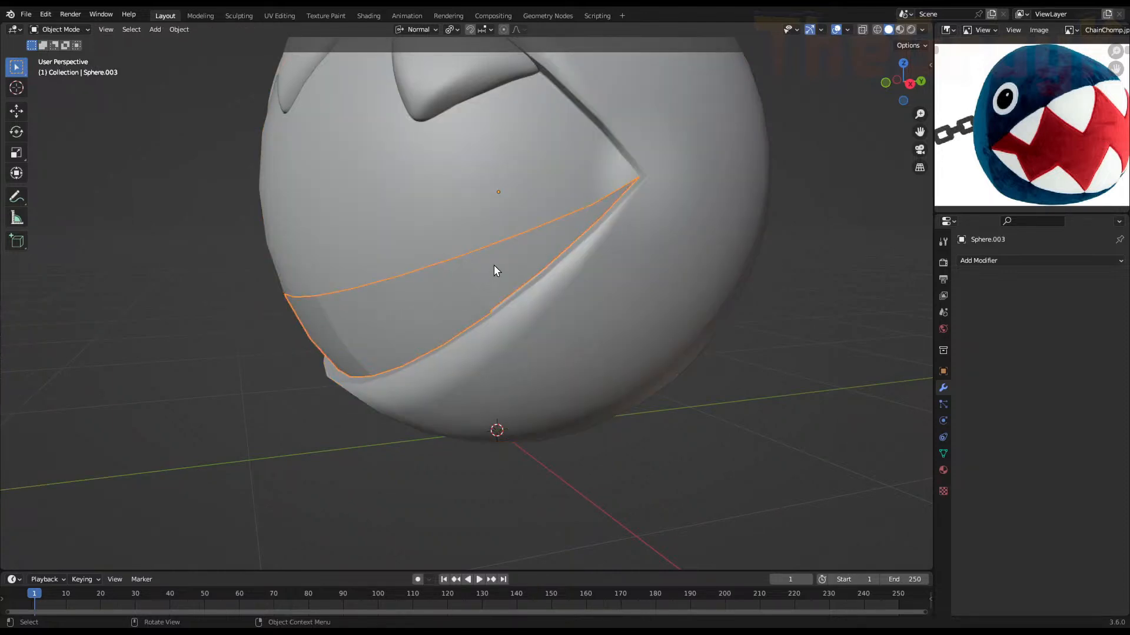
key(Tab)
middle_drag(496, 261, 517, 246)
scroll(521, 241, up, 3)
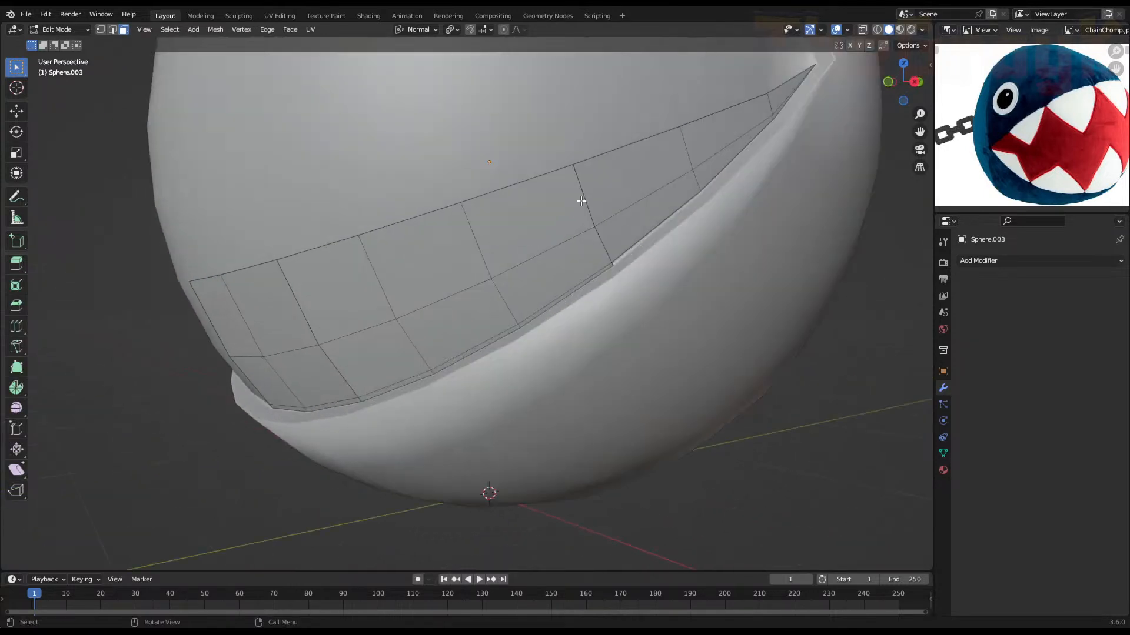
middle_drag(582, 201, 558, 297)
scroll(558, 298, up, 1)
alt+click(577, 306)
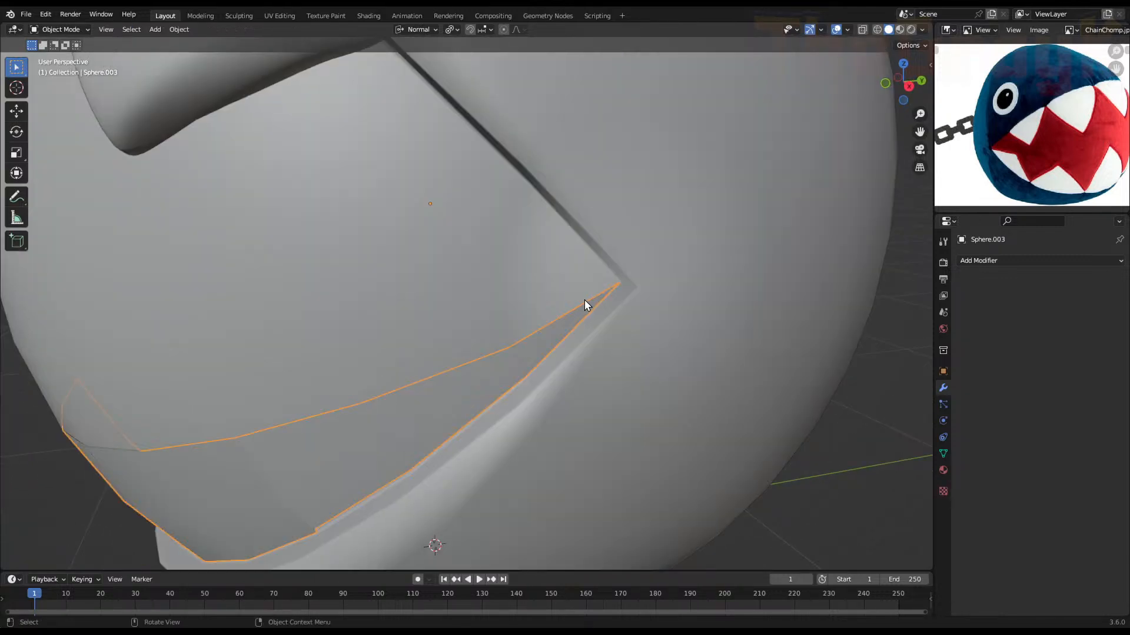
key(alt+a)
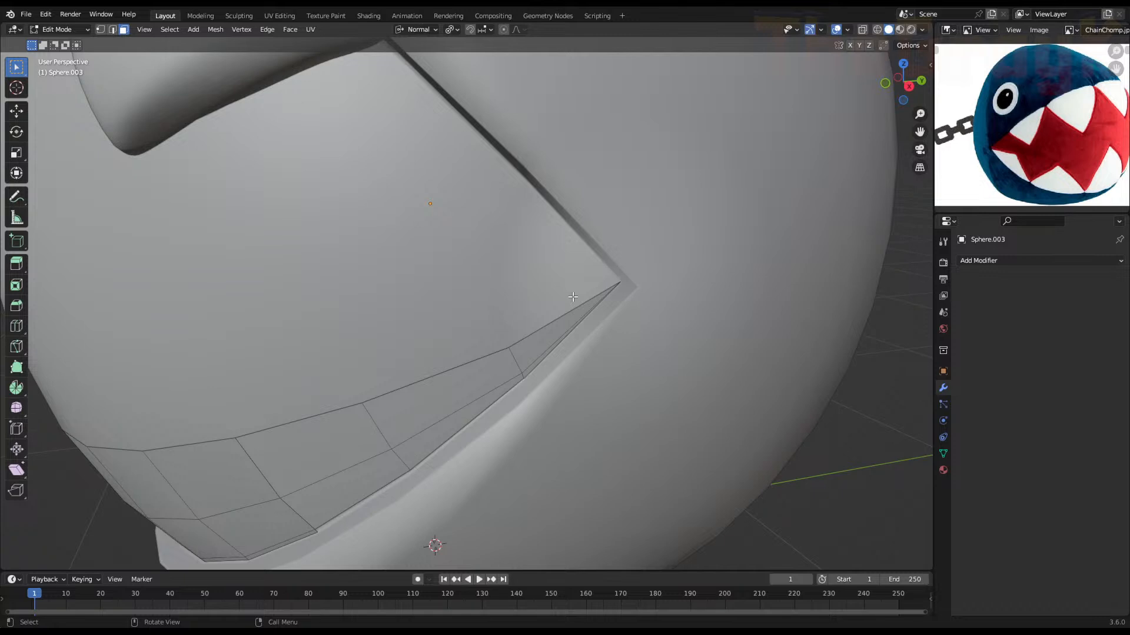
key(ctrl+r)
click(440, 387)
right_click(439, 389)
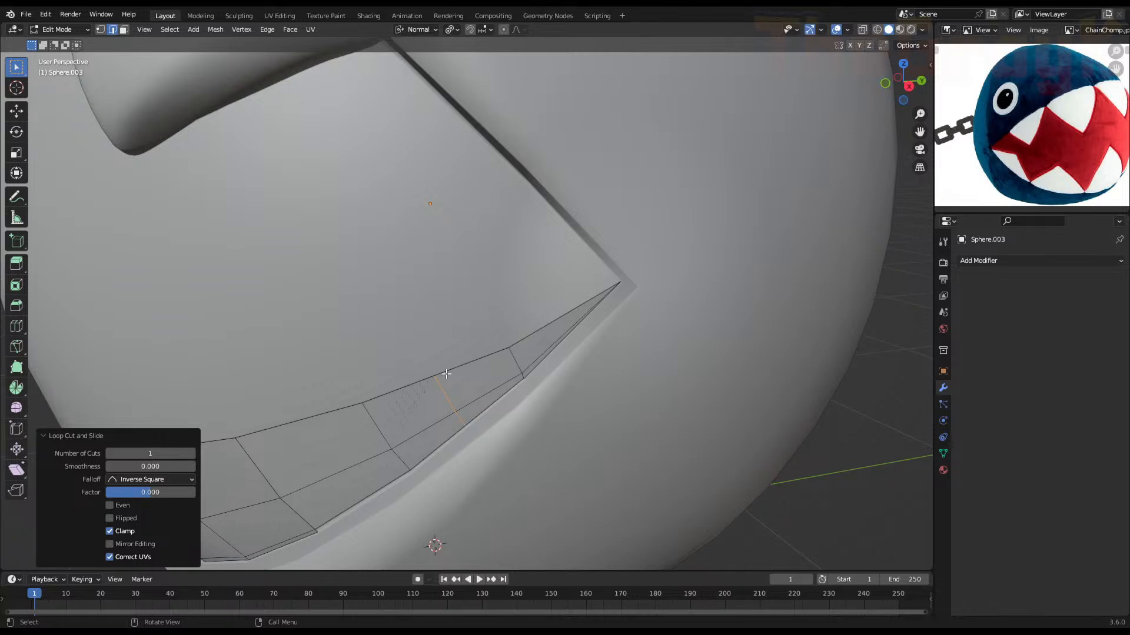
Select the whole linked middle tooth patch and hide it, leaving the mouth-corner patch exposed
middle_drag(403, 391, 446, 351)
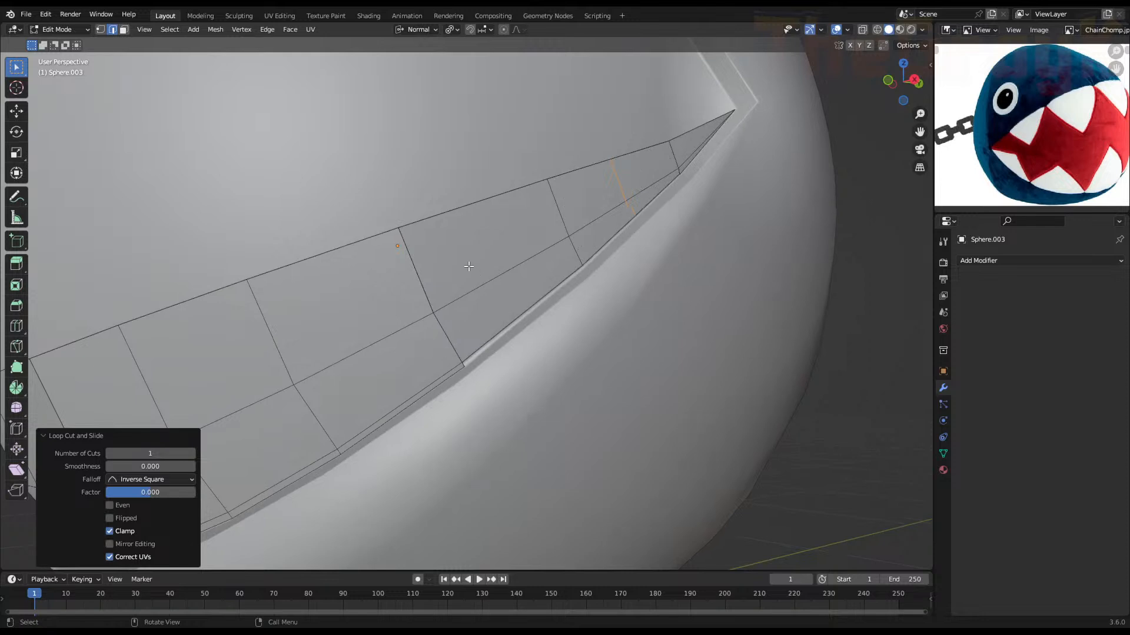
shift+click(475, 278)
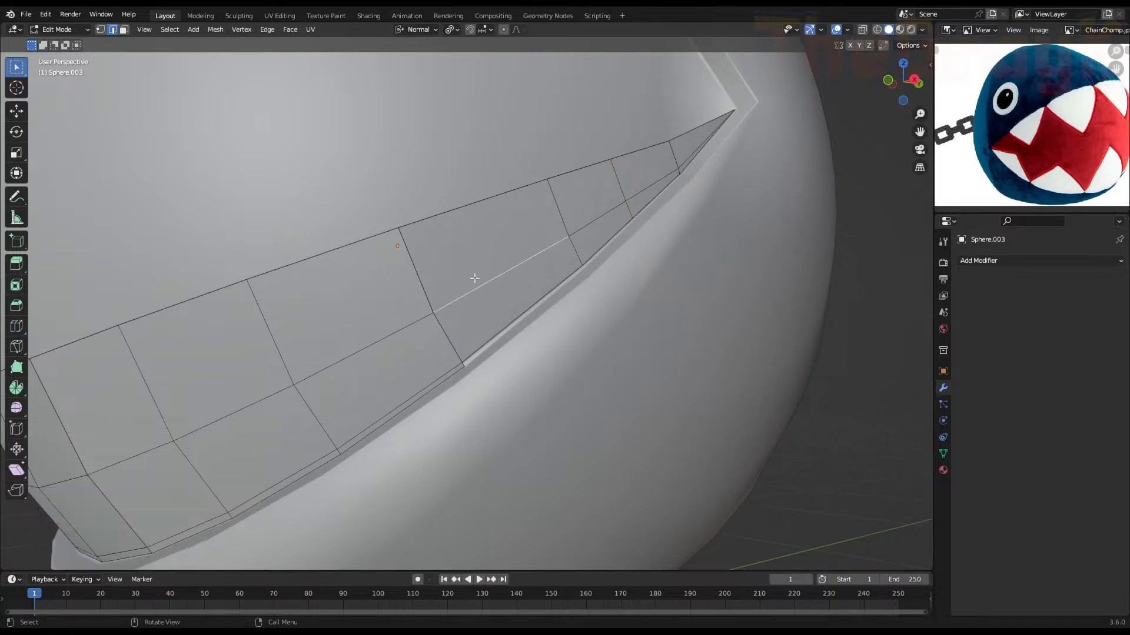
key(ctrl+l)
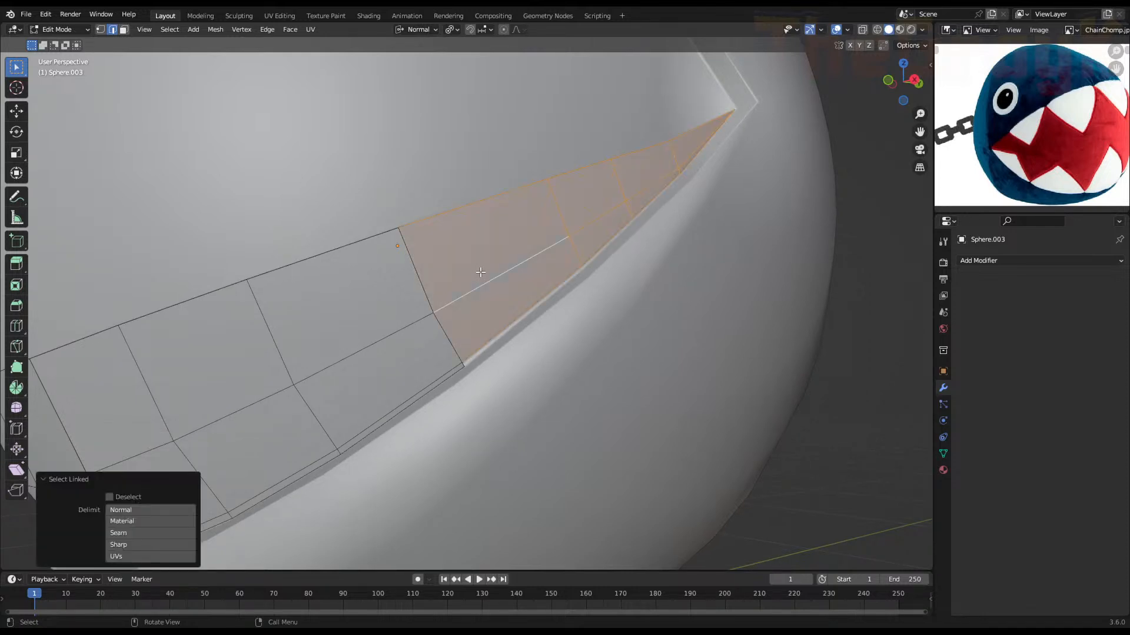
click(389, 320)
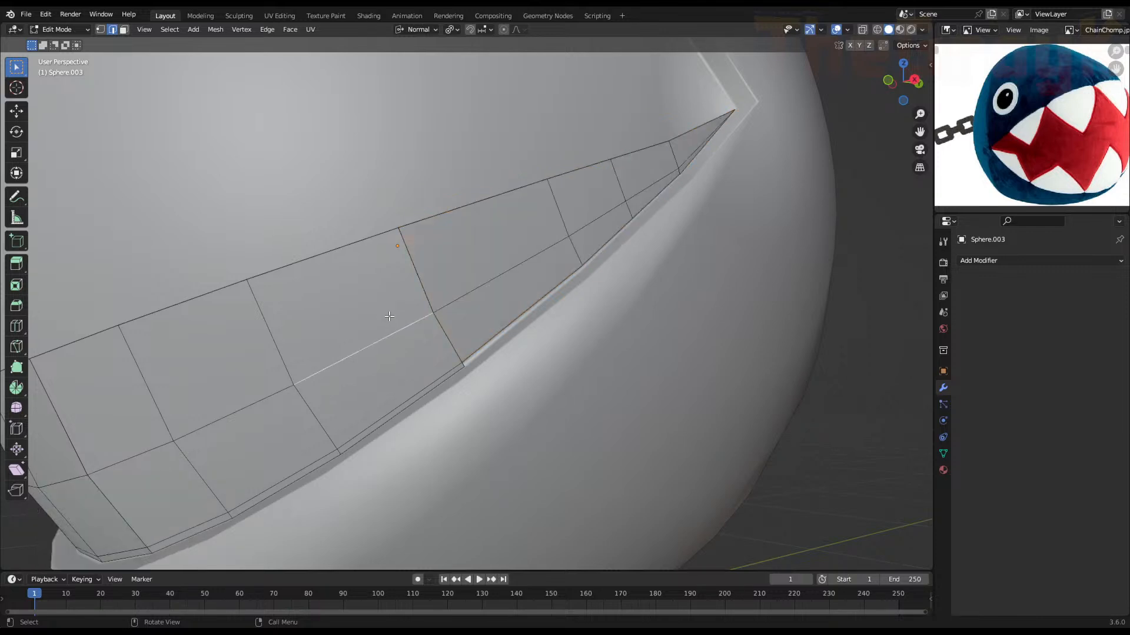
key(ctrl+l)
key(h)
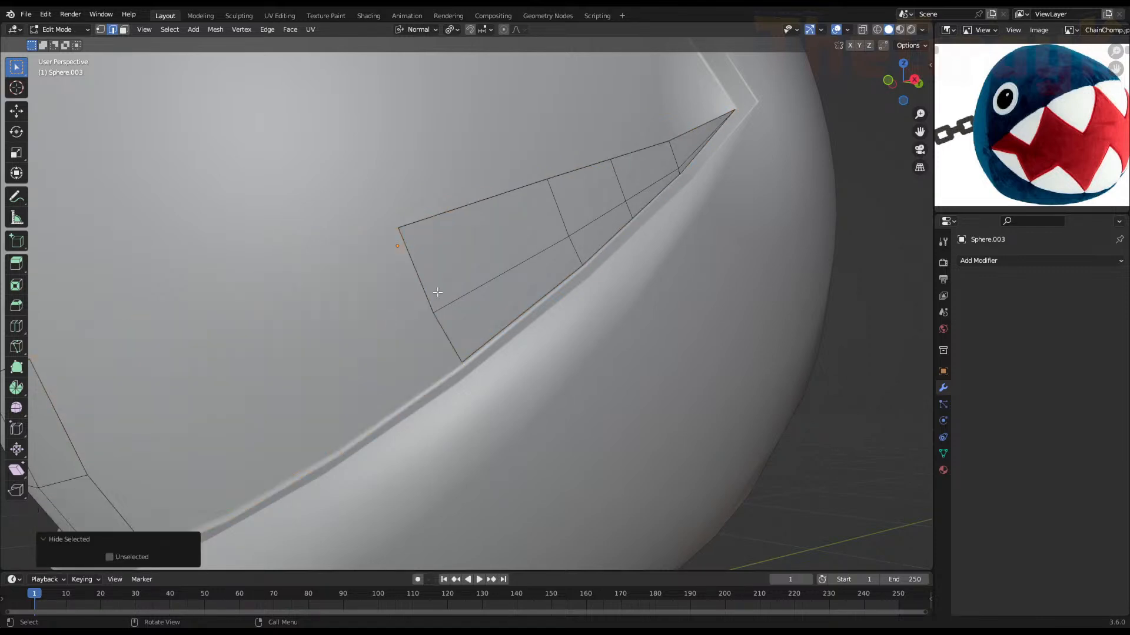
Slide the upper and middle vertices on the corner patch's wide end down their edge to just above the lip
click(442, 256)
key(1)
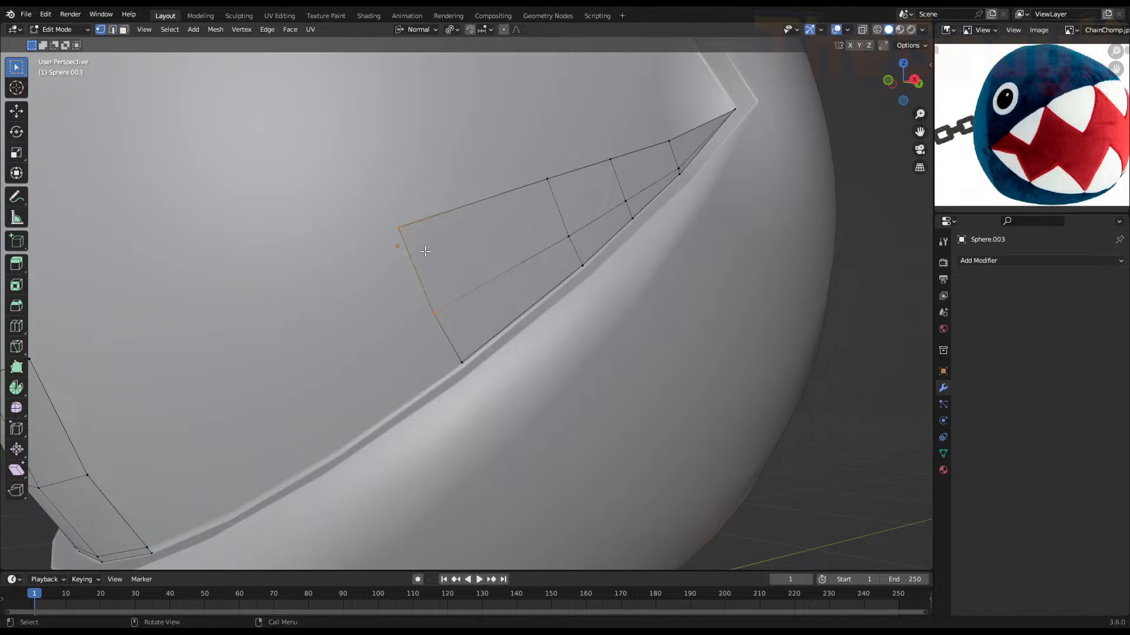
key(shift+v)
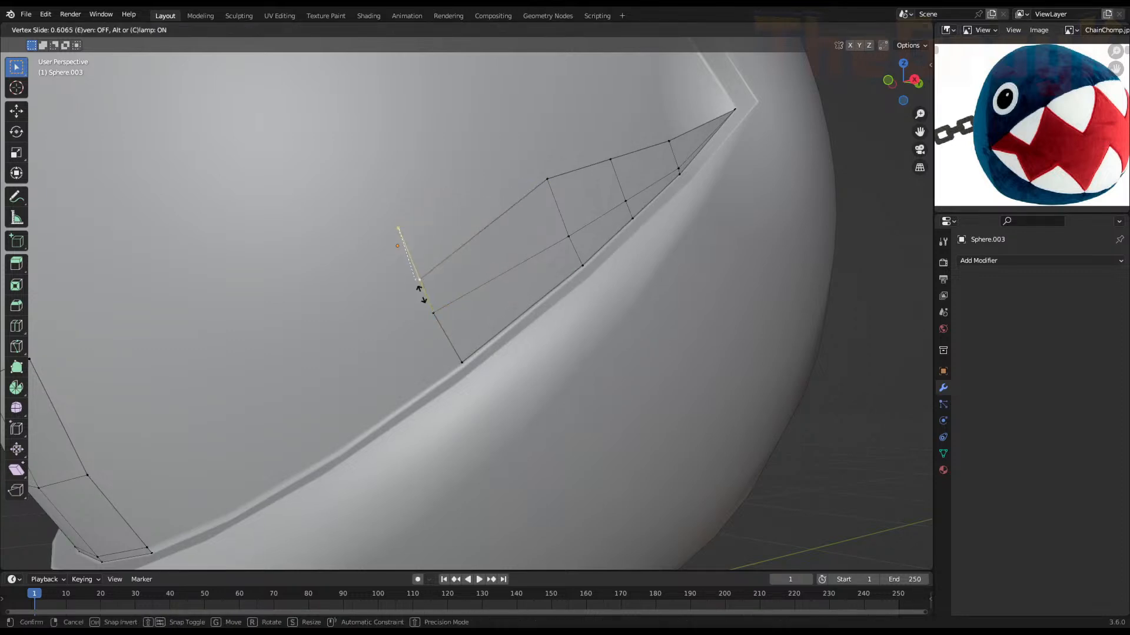
click(430, 318)
click(462, 362)
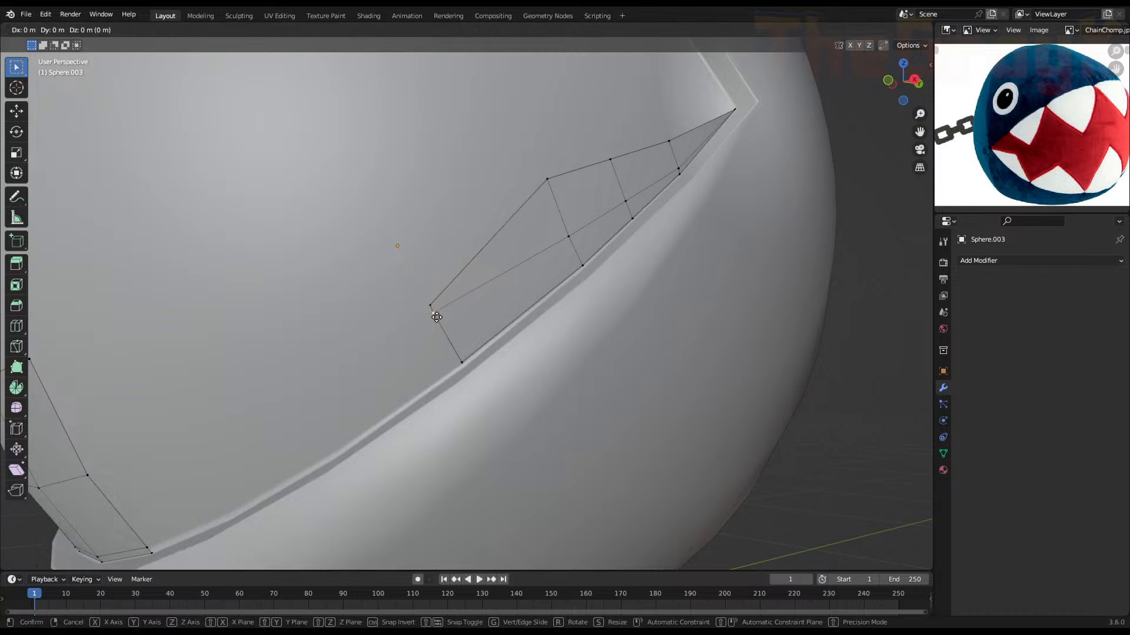
key(shift+v)
click(453, 364)
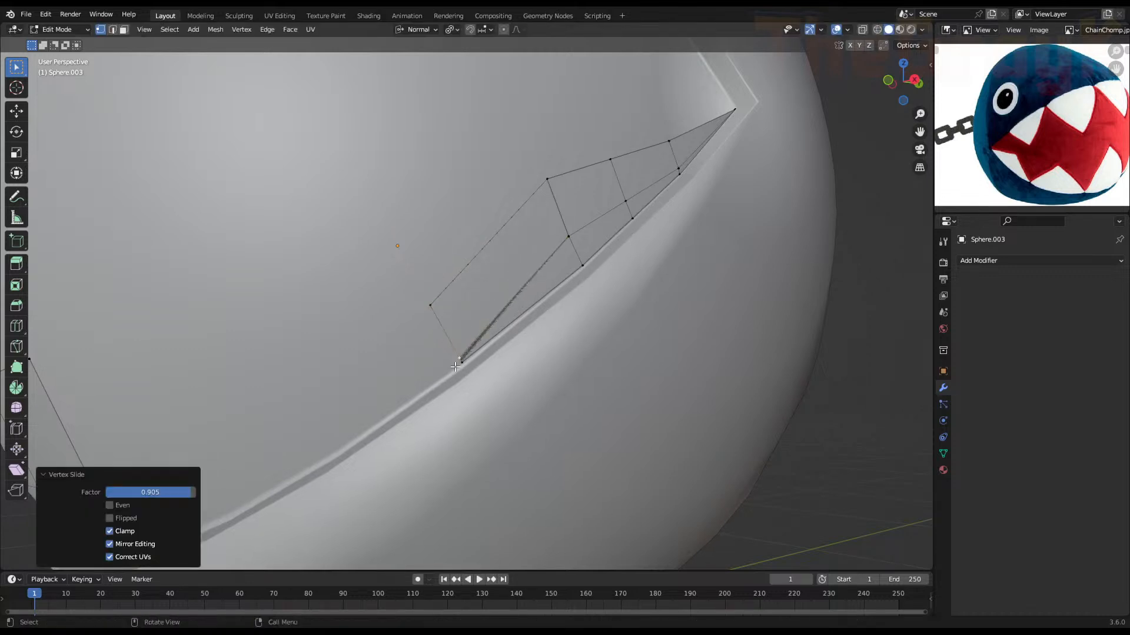
click(434, 307)
key(g)
key(g)
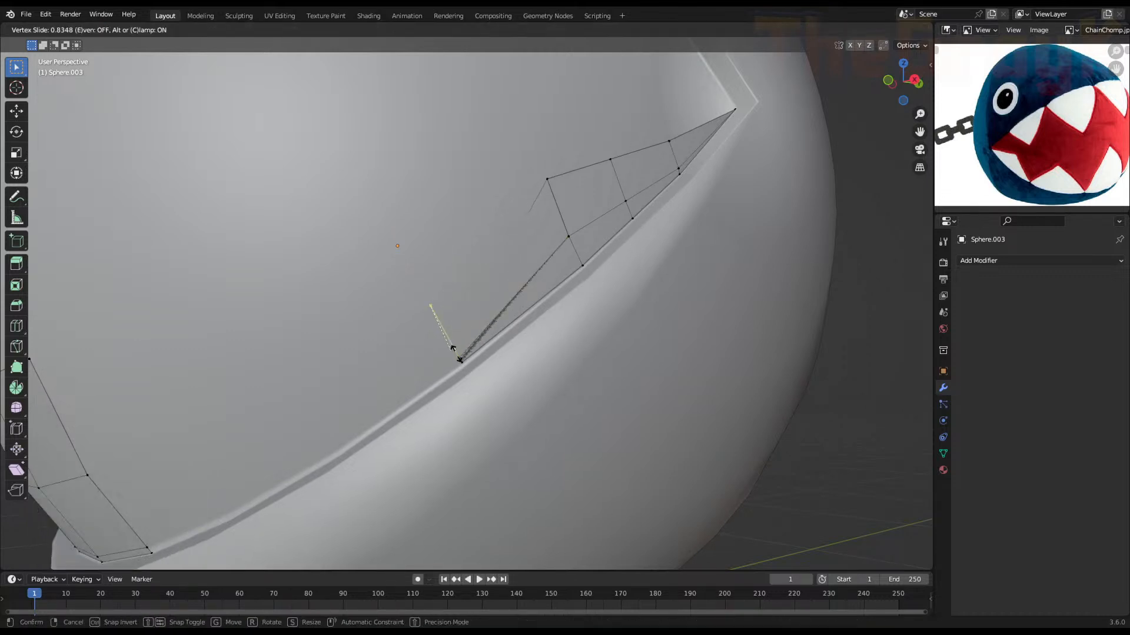
click(456, 354)
Slide the corner patch's second upper-edge vertex from the wide end down toward the middle row
click(547, 179)
key(g)
key(g)
click(556, 220)
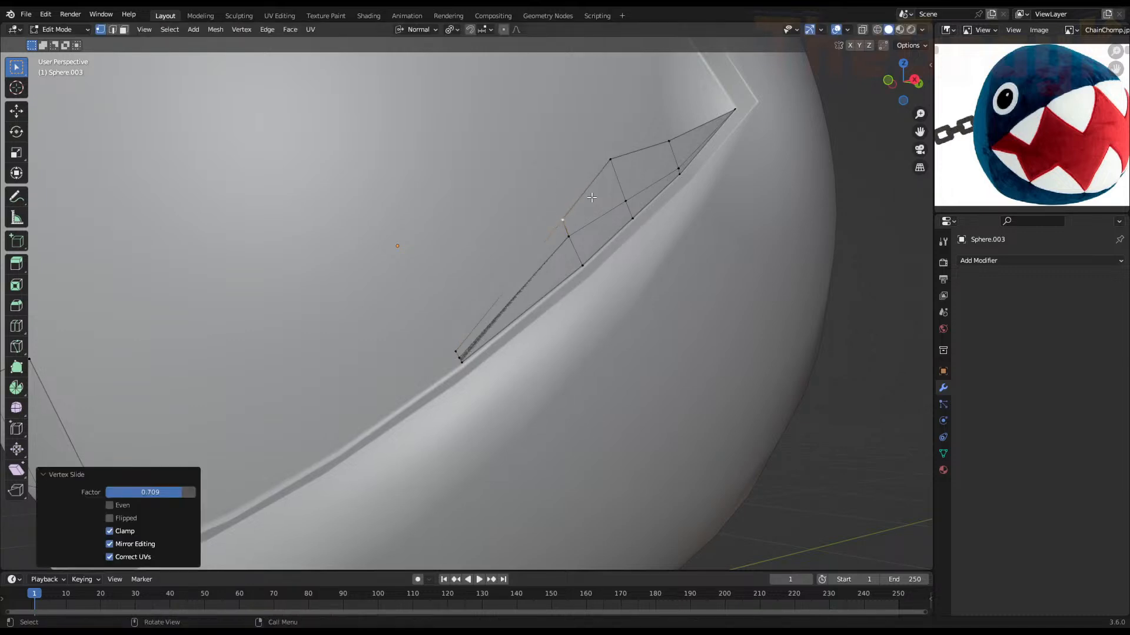
Slide the upper vertex of the new loop cut upward with clamping off, by a factor of about -1.148, to form the tooth's peak
click(610, 160)
key(g)
key(g)
key(c)
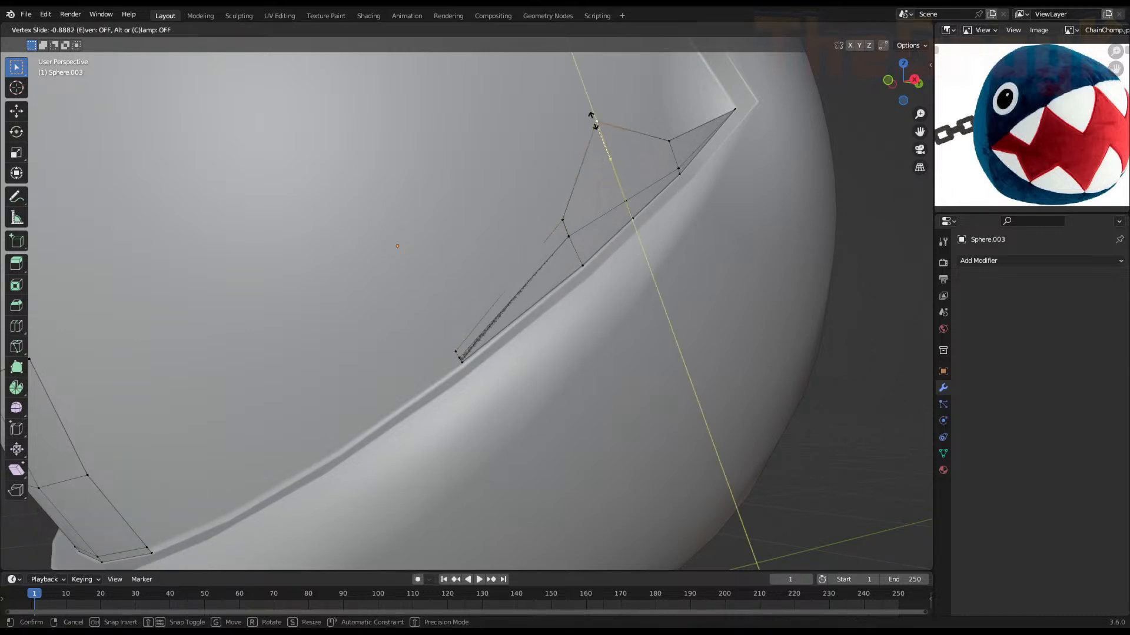
click(588, 108)
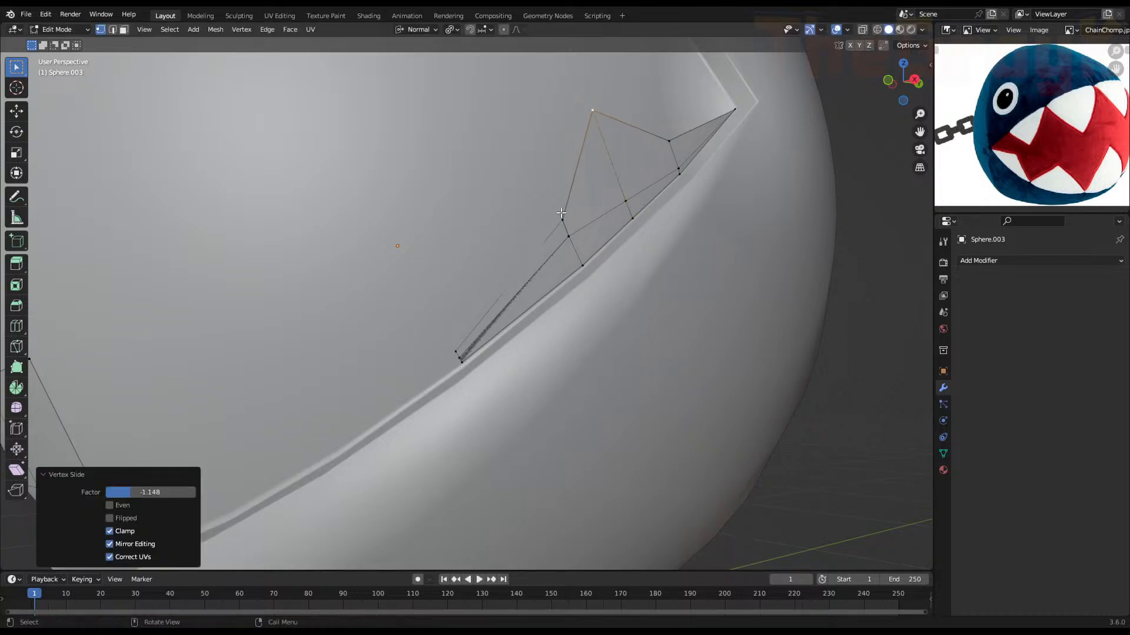
Slide the two upper-edge vertices flanking the corner tooth's peak upward along their edges beyond the clamp limit
click(556, 220)
key(g)
key(g)
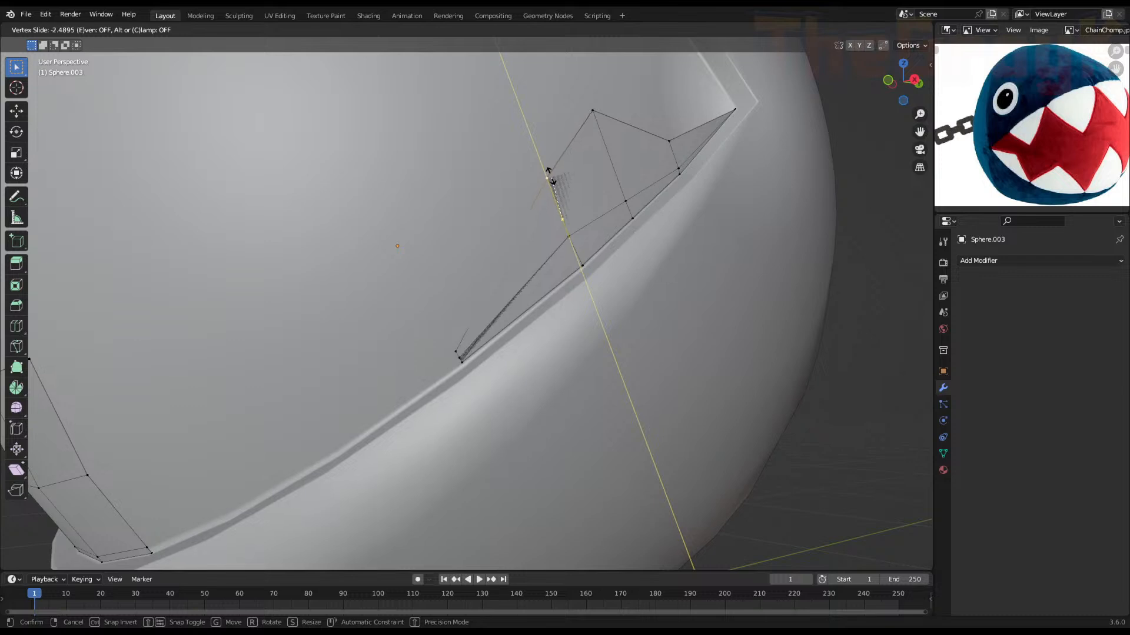
click(550, 176)
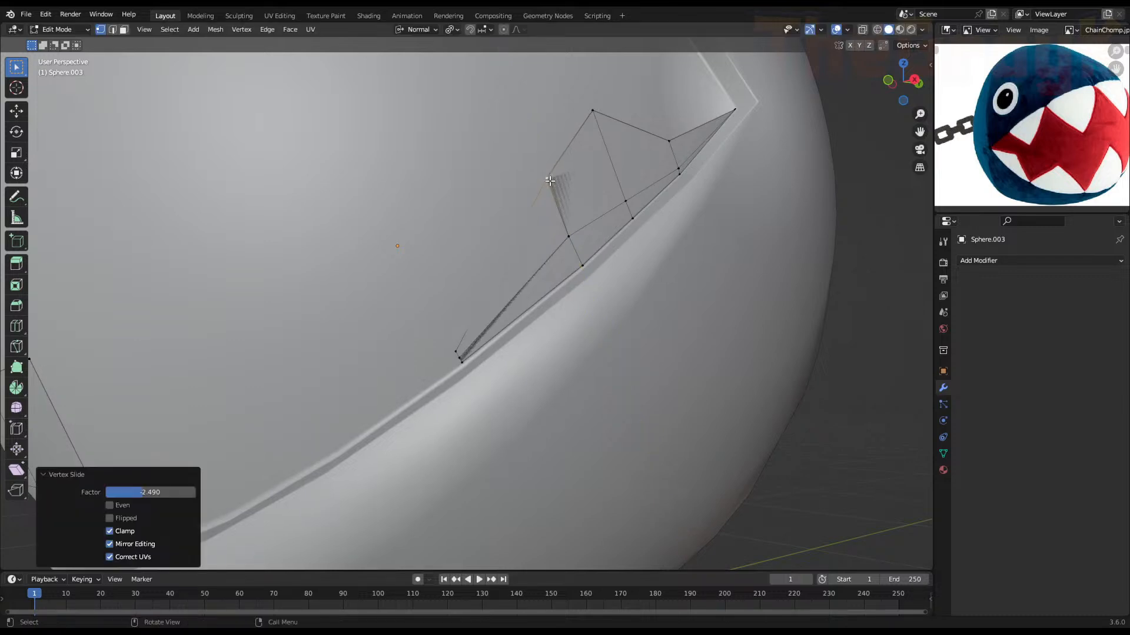
click(670, 142)
key(g)
key(g)
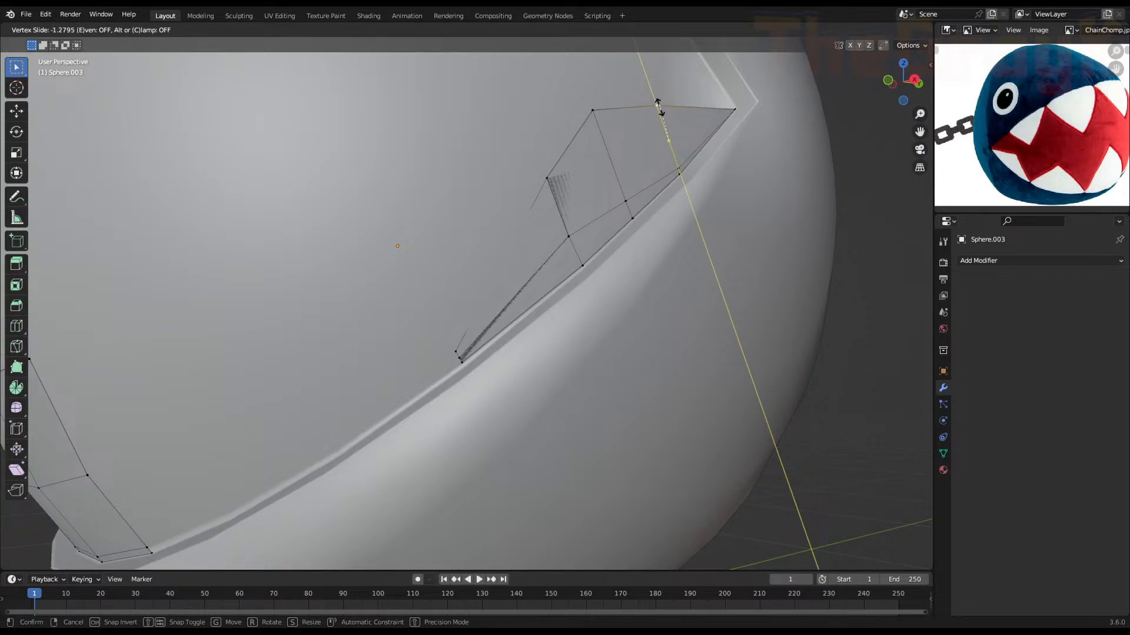
click(658, 109)
Reveal the hidden middle tooth patch beside the shaped corner tooth
key(Tab)
scroll(655, 171, down, 8)
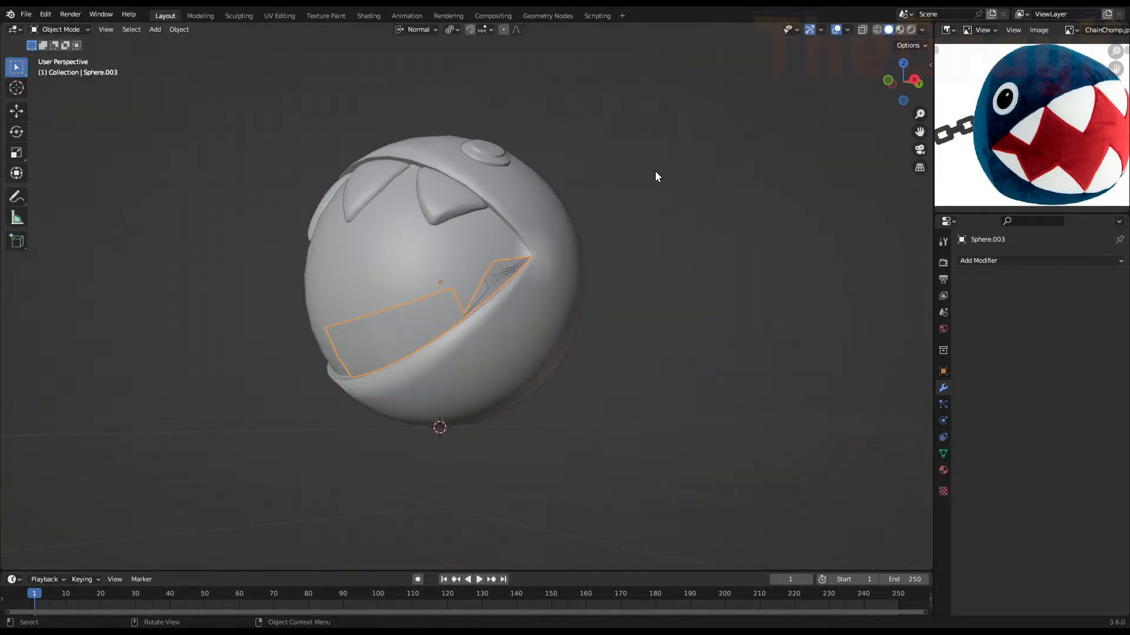
middle_drag(602, 243, 628, 231)
scroll(498, 294, up, 3)
key(Tab)
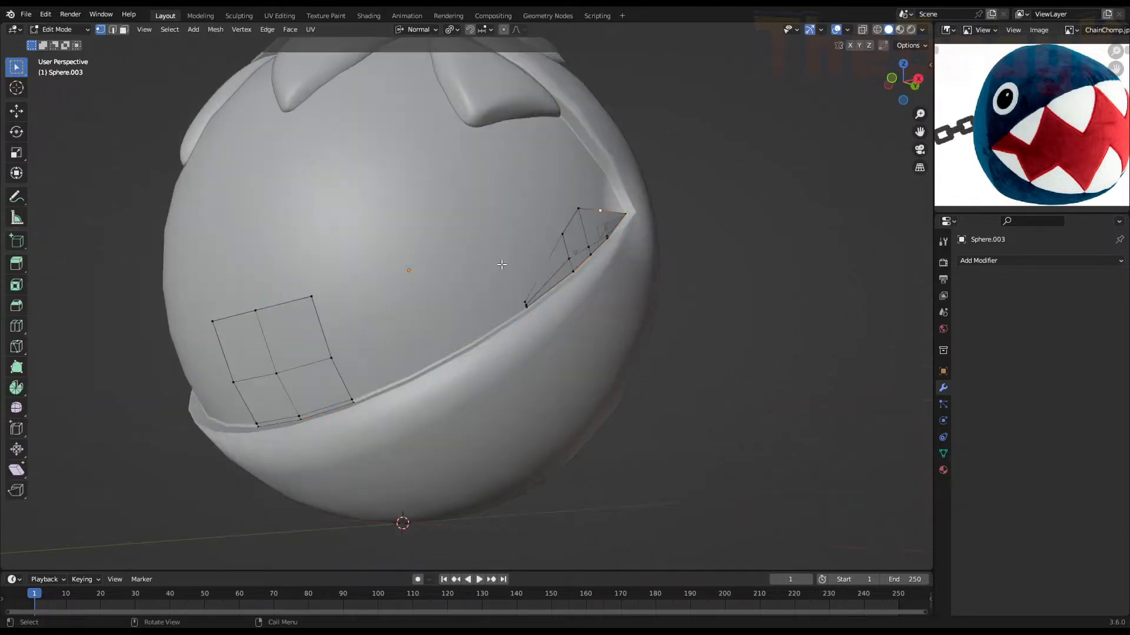
key(alt+h)
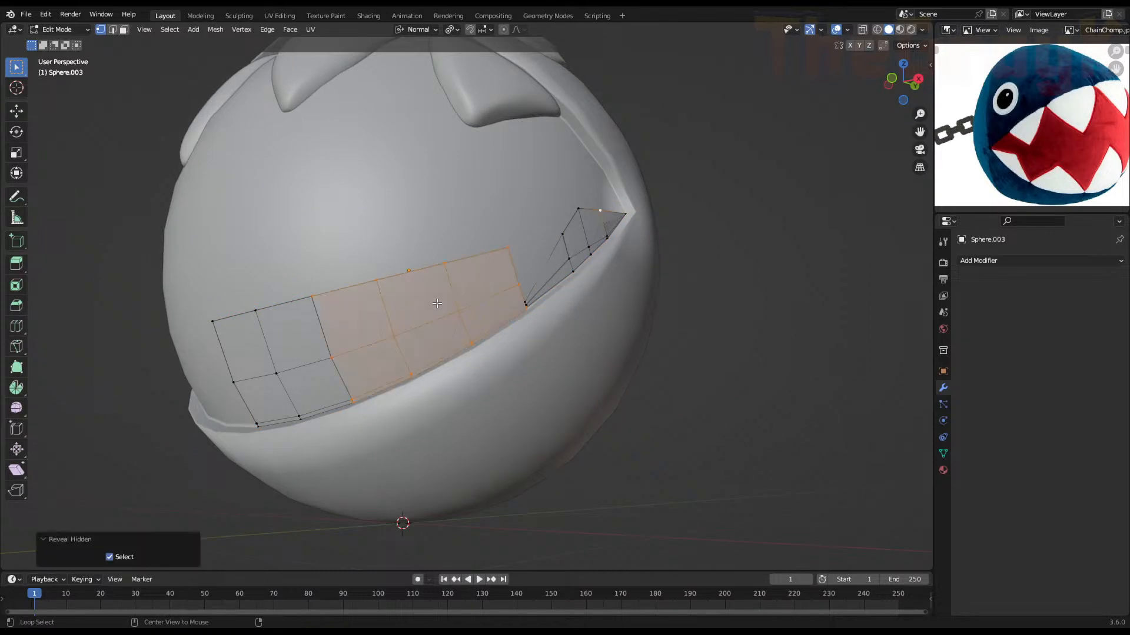
Add one centred loop cut through the central column of the middle tooth patch
click(505, 246)
key(ctrl+r)
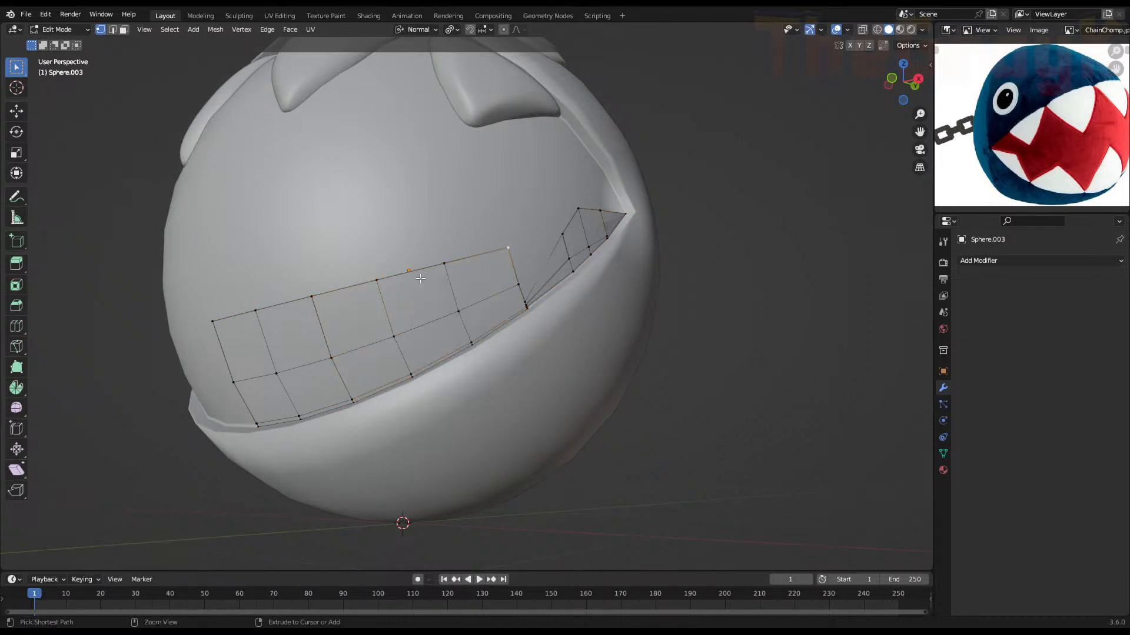
click(417, 282)
right_click(417, 276)
click(451, 264)
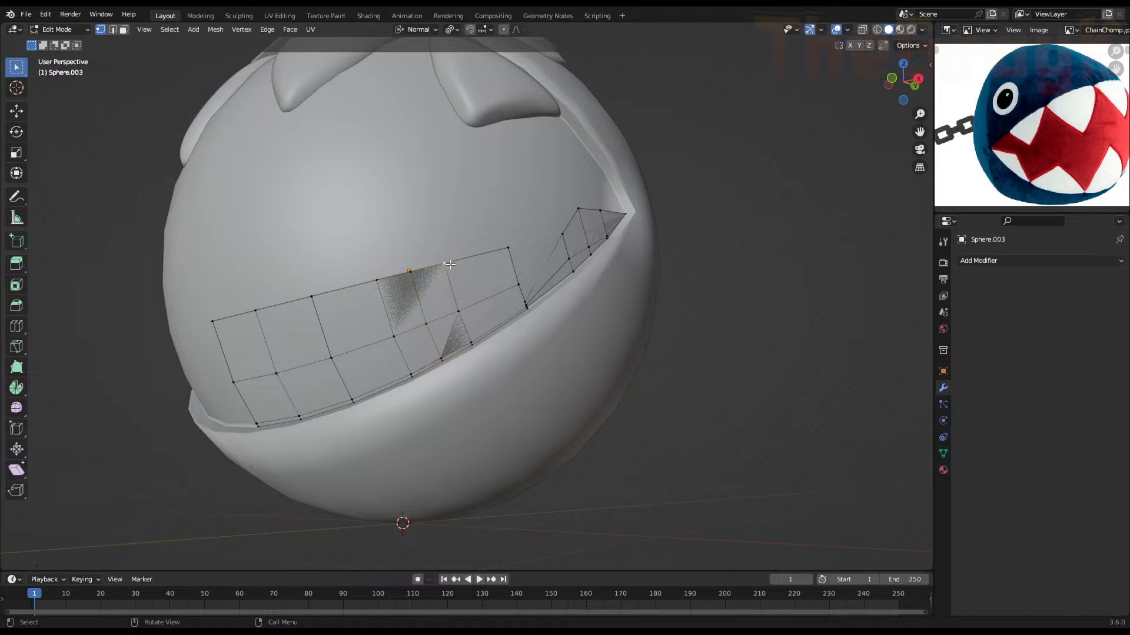
key(g)
key(g)
right_click(450, 267)
Slide the upper corner vertex at the middle patch's mouth-corner end downward, and the middle-row vertex below it to the lip by factor 1.000
shift+click(509, 249)
key(g)
key(g)
click(520, 285)
key(g)
key(g)
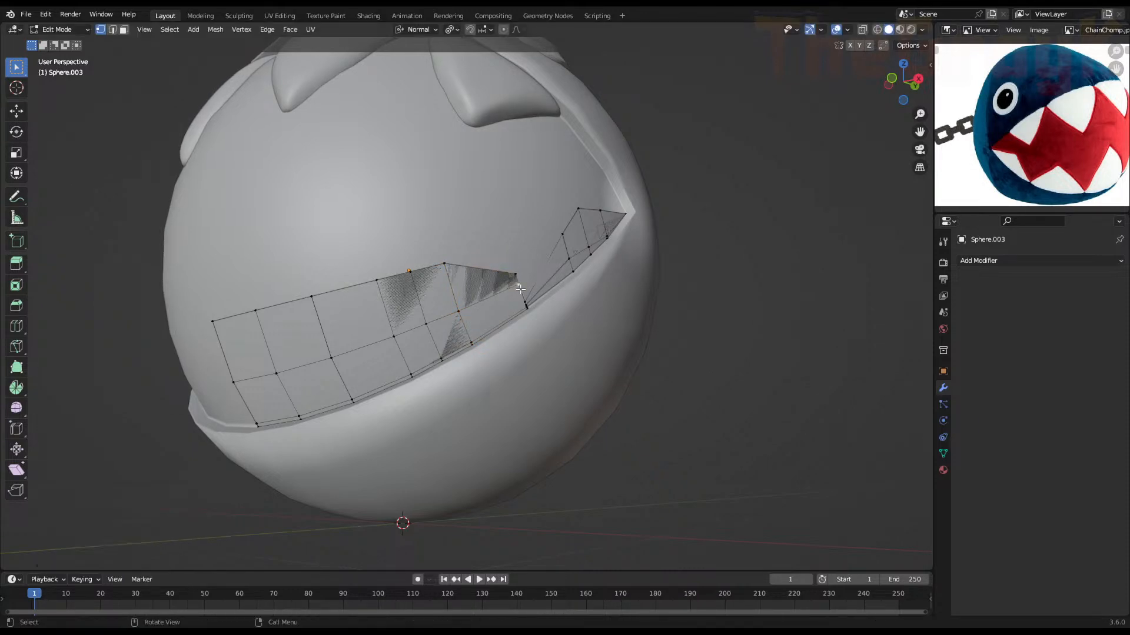
click(523, 305)
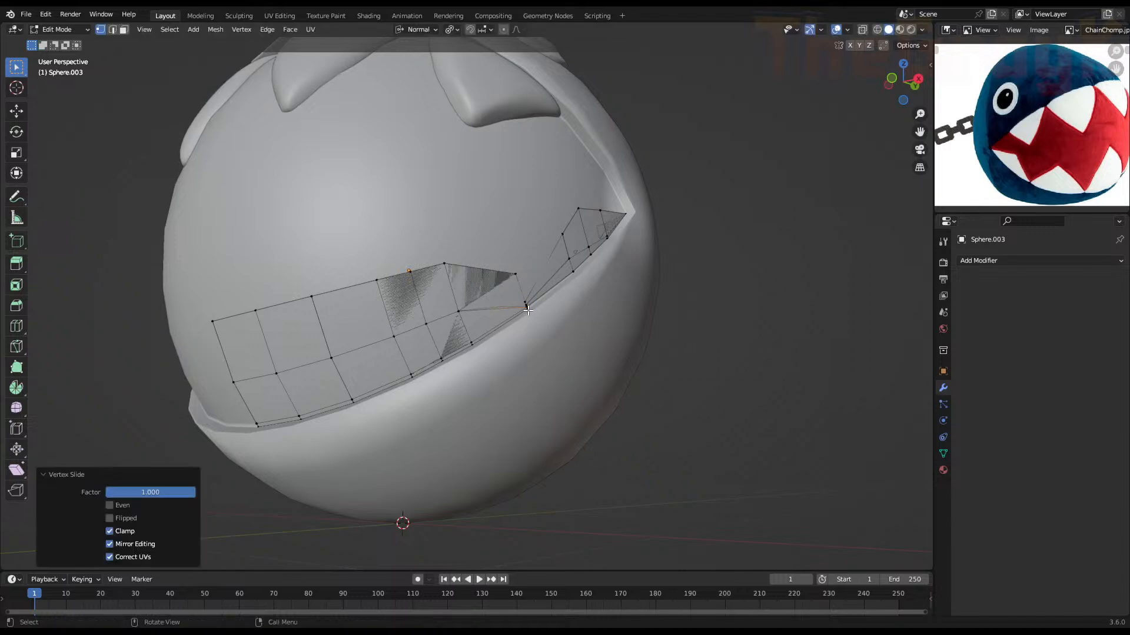
scroll(532, 310, up, 8)
scroll(681, 259, up, 2)
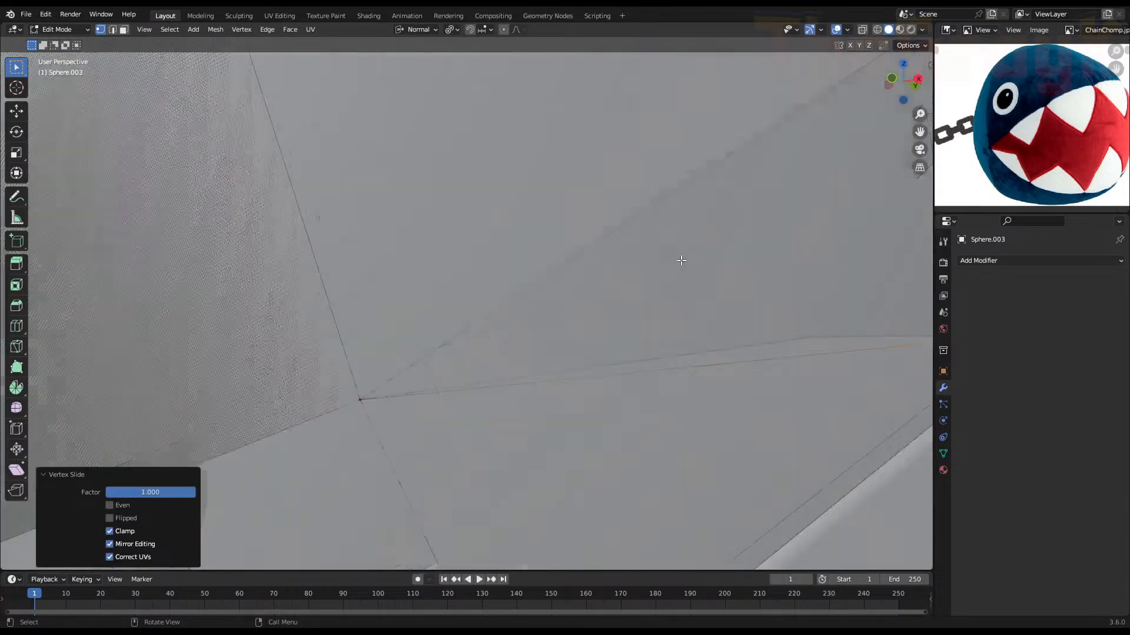
scroll(681, 260, down, 5)
scroll(678, 262, up, 4)
key(g)
key(g)
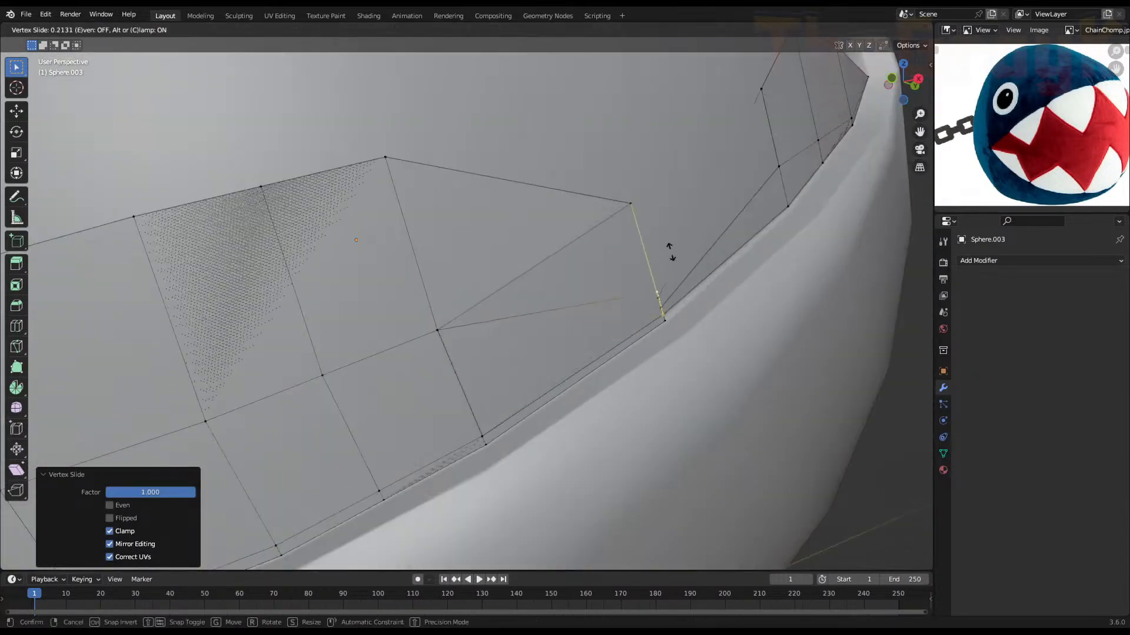
right_click(669, 234)
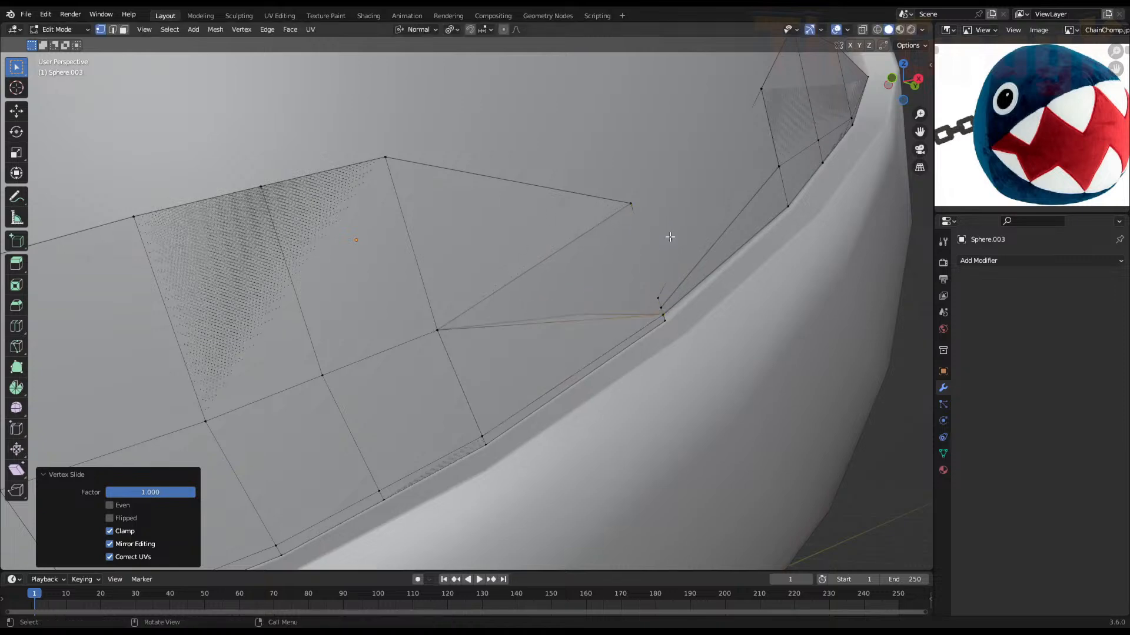
In wireframe shading, slide the middle patch's mouth-corner middle-row vertex slightly up from the lip, and the upper corner vertex down by factor 0.879
key(z)
click(603, 246)
mouse_move(610, 245)
middle_down()
mouse_move(615, 257)
mouse_move(606, 255)
middle_up()
key(g)
key(g)
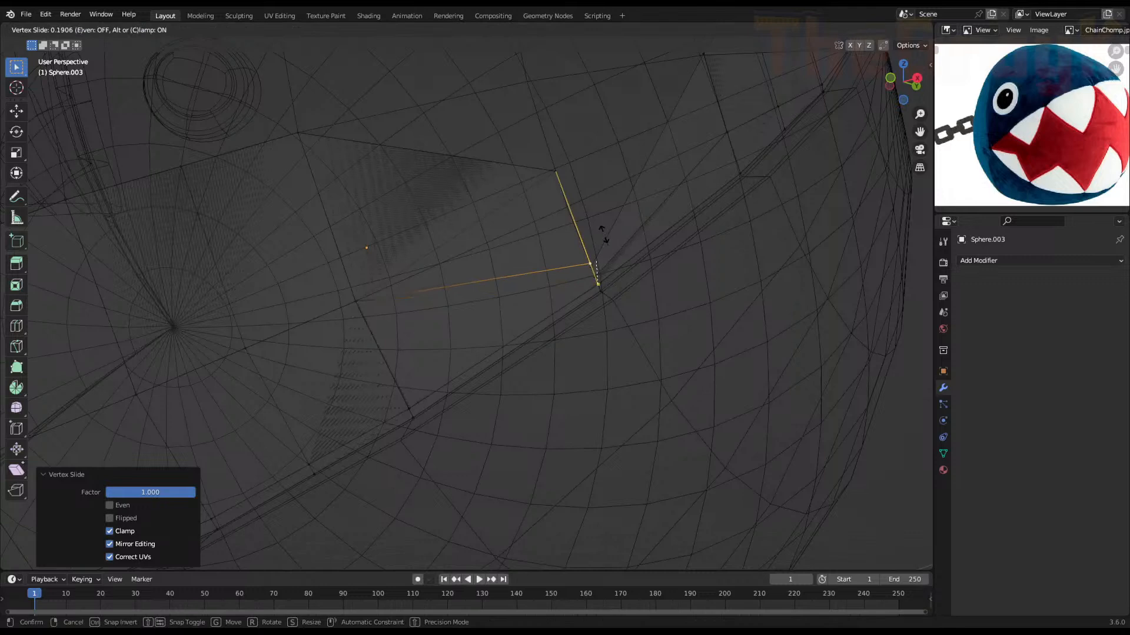
click(598, 229)
click(557, 166)
key(g)
key(g)
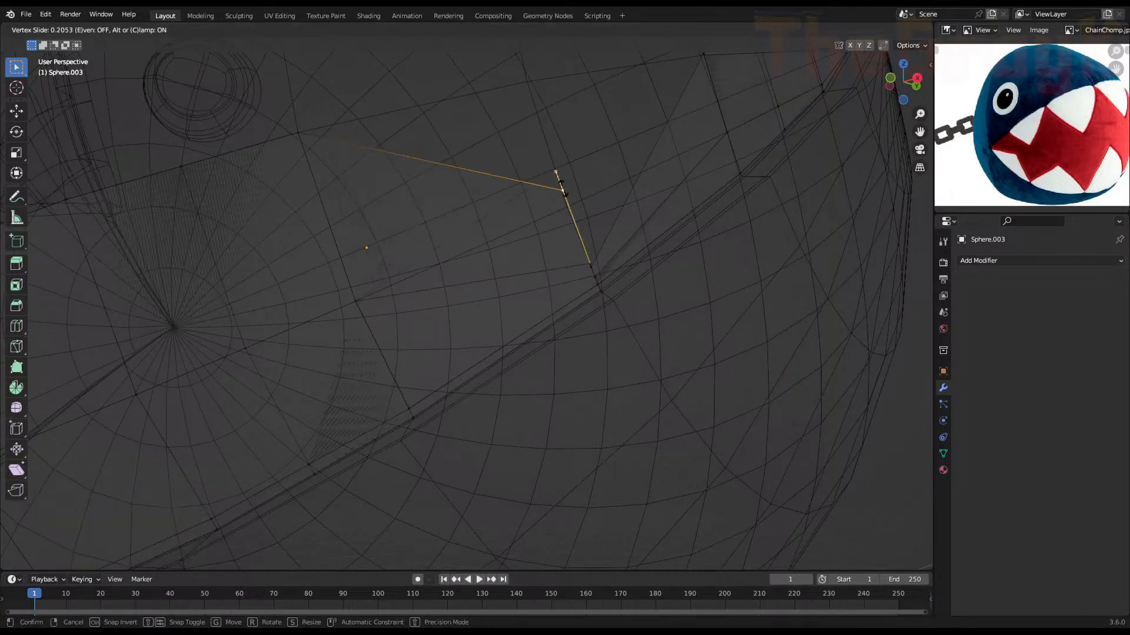
click(574, 252)
key(z)
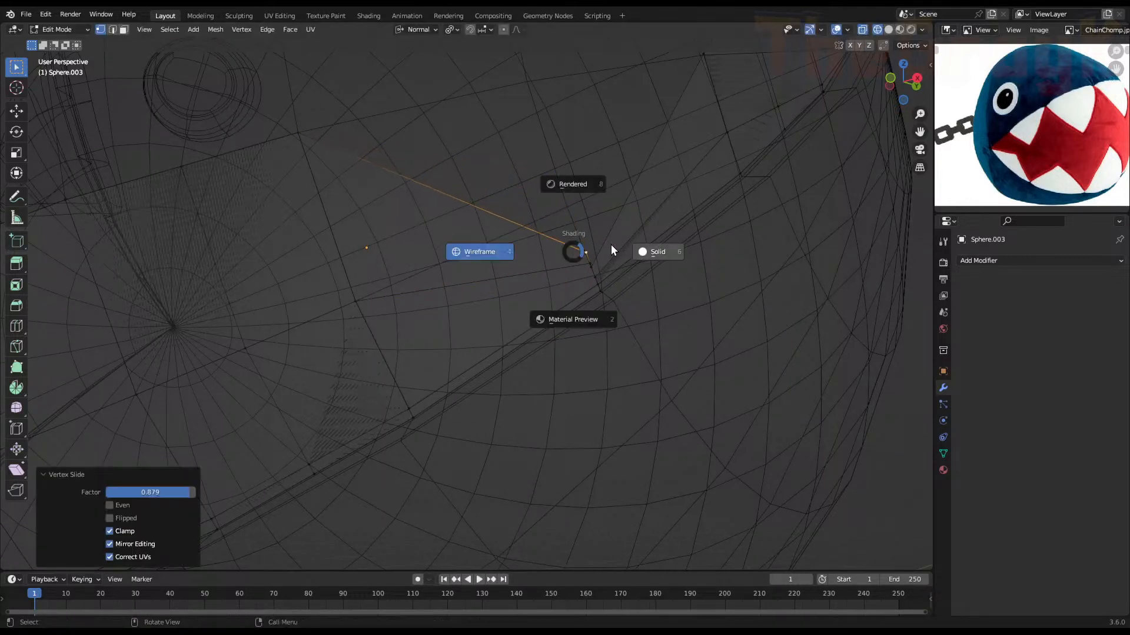
click(611, 245)
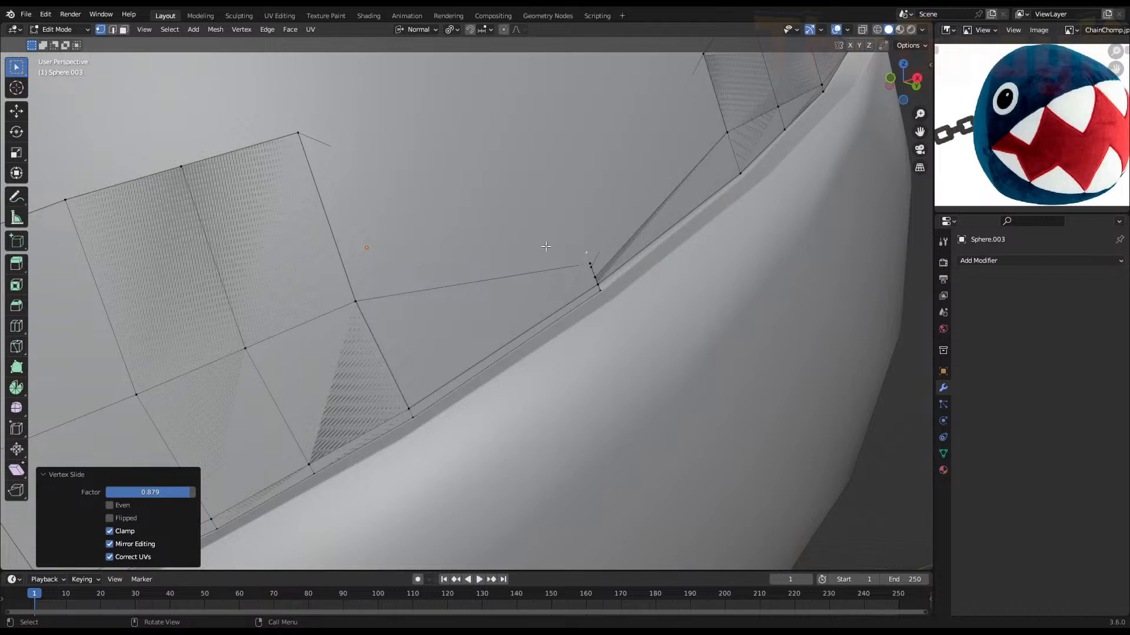
Slide the middle tooth's upper-edge vertex on the mouth-corner side of the peak down its edge by factor 0.396
scroll(287, 169, down, 5)
shift+middle_drag(471, 230, 567, 210)
click(600, 210)
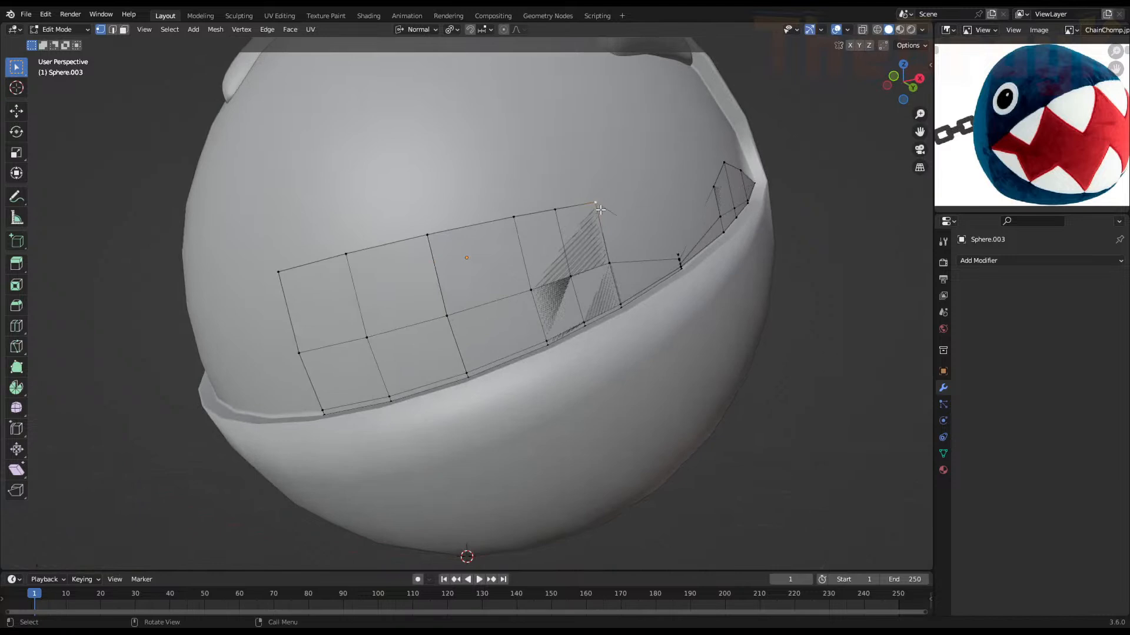
key(shift+v)
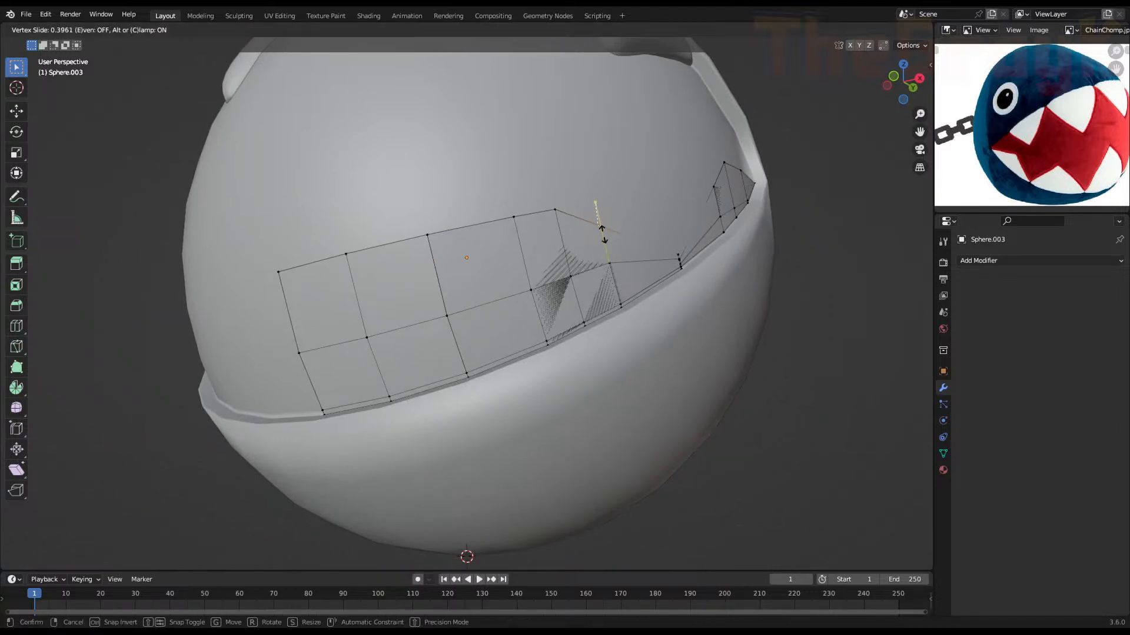
click(603, 235)
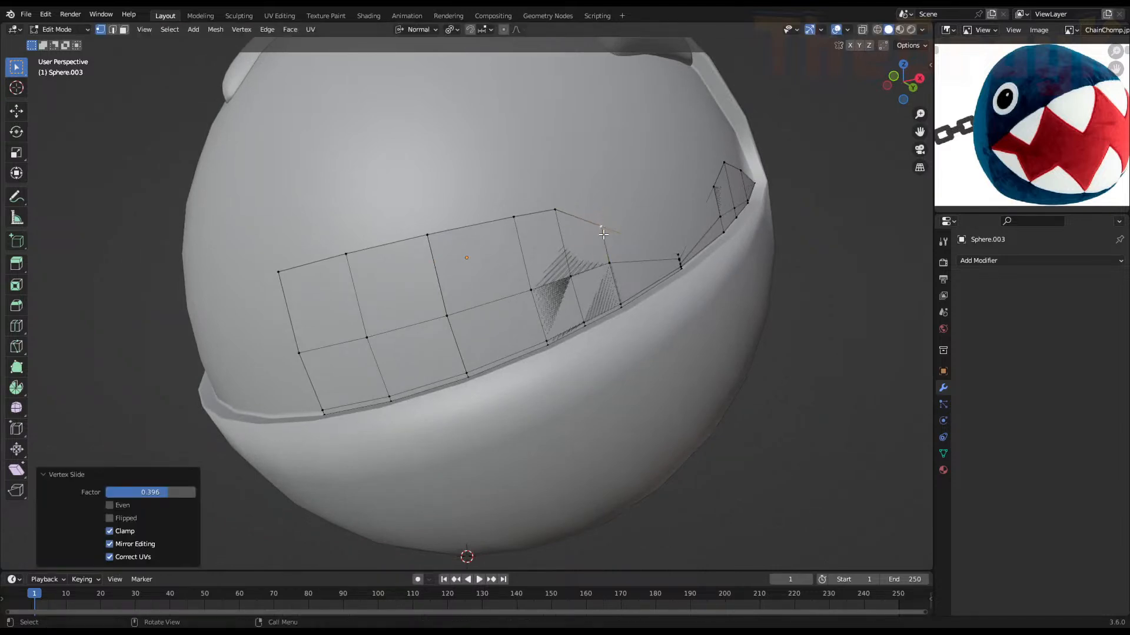
At the middle tooth's front-side boundary column, slide the middle-row vertex to the lip by factor 0.916 and the upper-edge vertex down against it
click(436, 235)
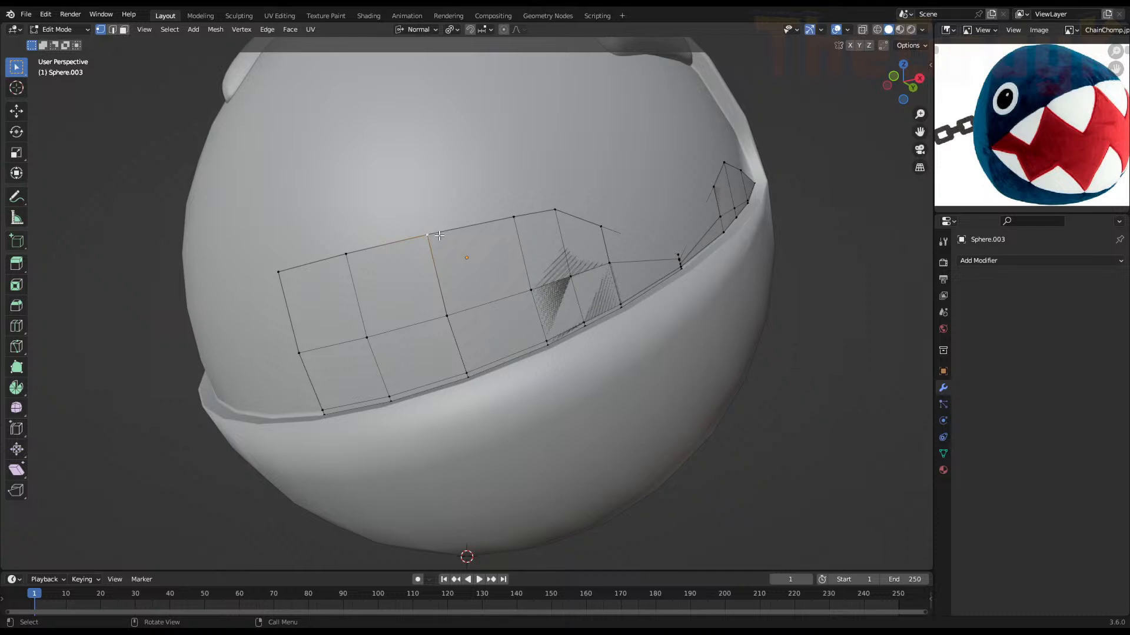
key(shift+v)
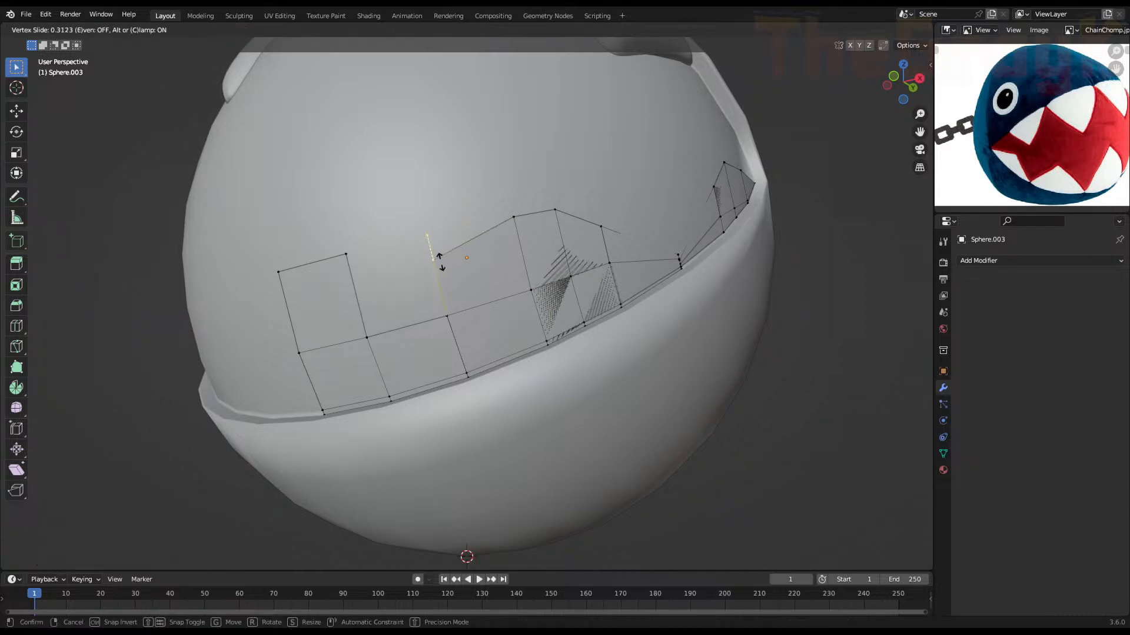
click(448, 297)
click(455, 318)
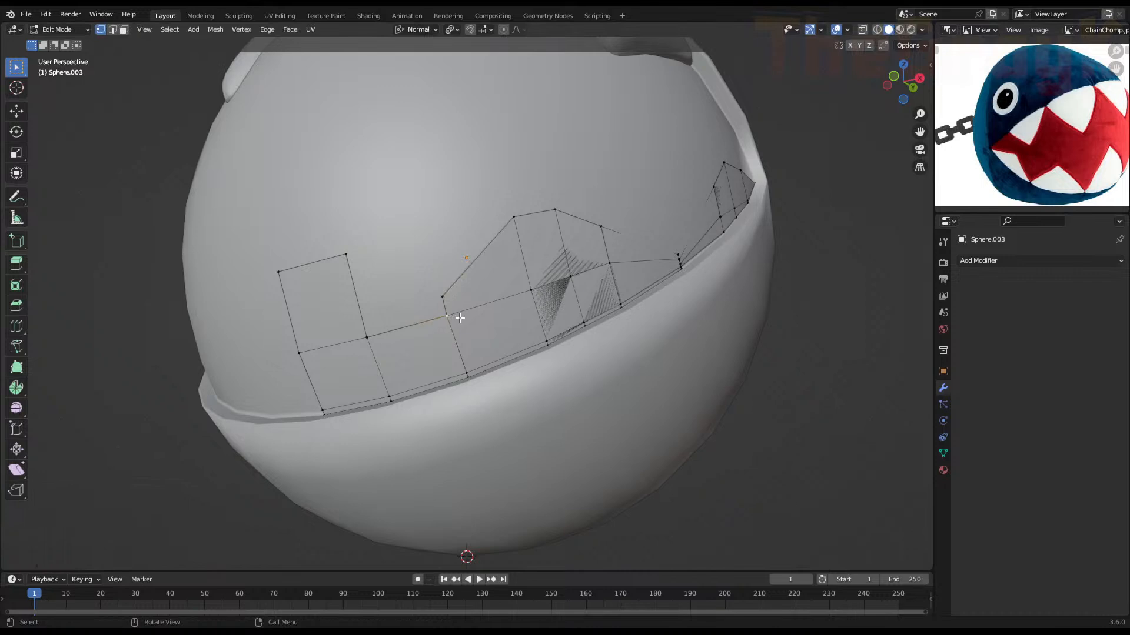
key(g)
right_click(453, 307)
click(455, 305)
key(shift+v)
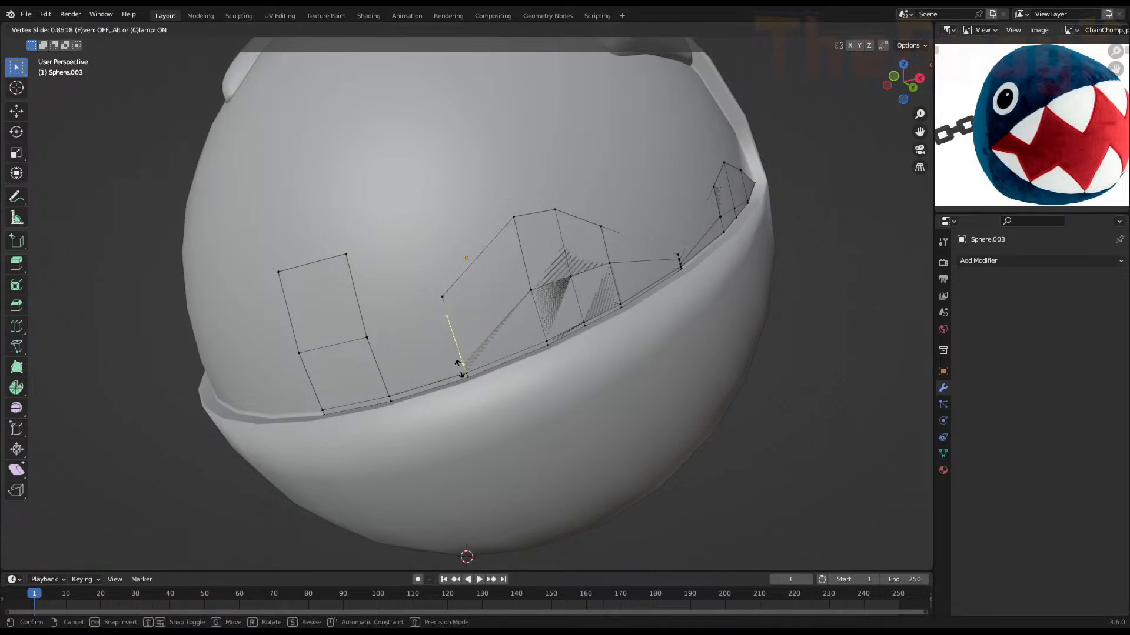
click(458, 367)
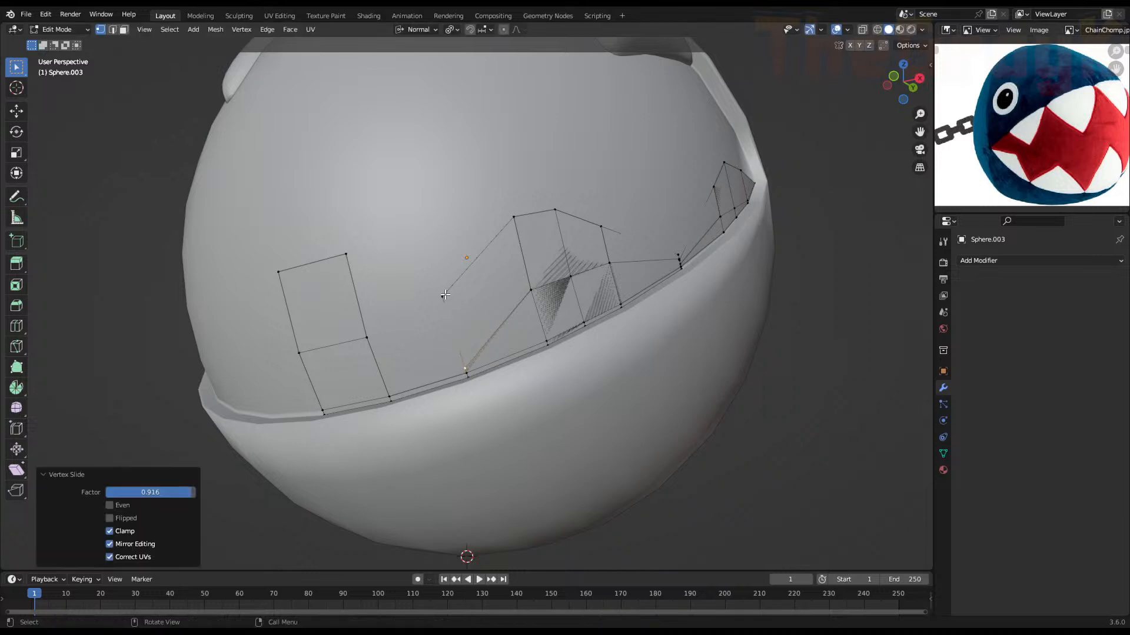
key(shift+v)
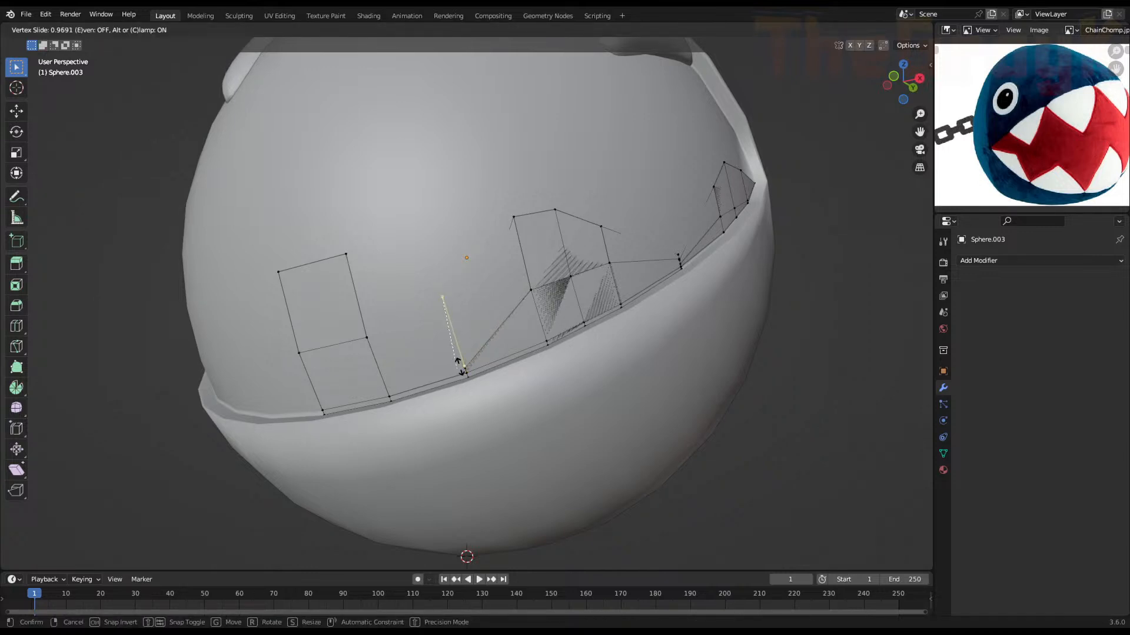
click(460, 366)
Slide the middle tooth's upper-edge vertex on the front side of the peak down its edge by factor 0.569
click(515, 215)
key(shift+v)
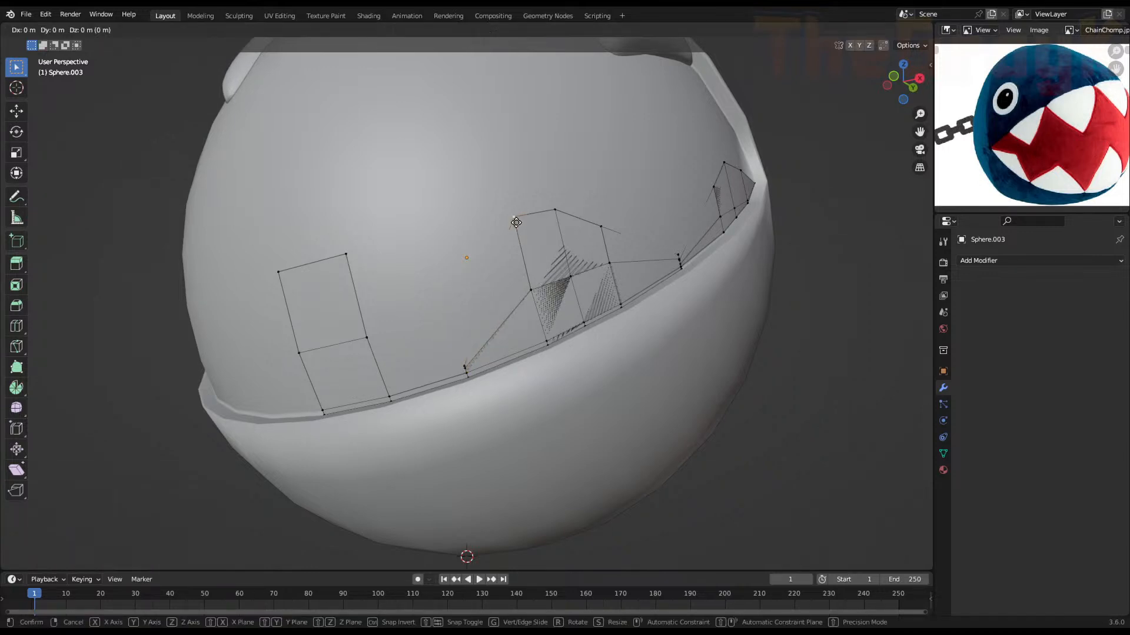
click(528, 263)
In wireframe, reveal hidden geometry and slide the front patch's middle-row and upper-edge vertices beside the middle tooth down to the lip
key(z)
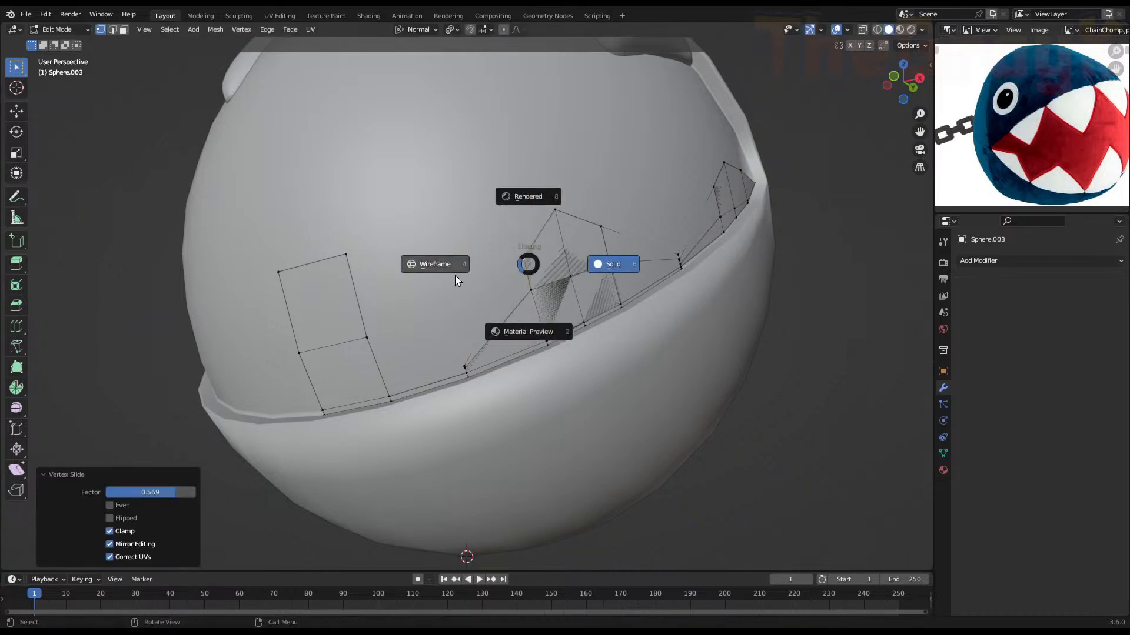
click(454, 274)
scroll(516, 272, down, 3)
middle_drag(515, 271, 535, 285)
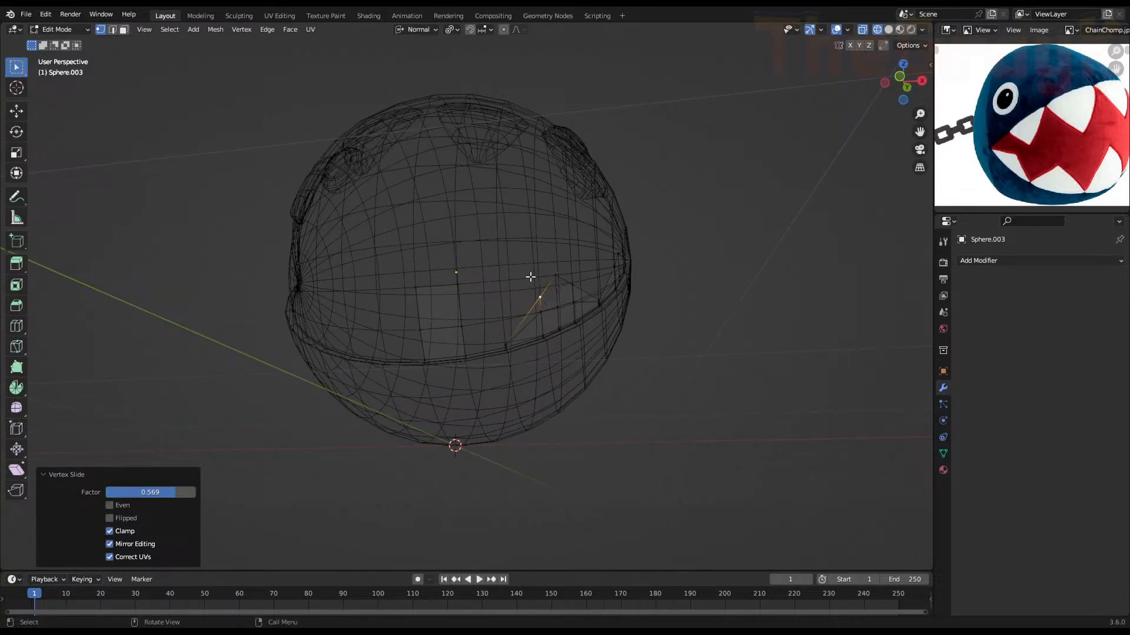
scroll(480, 283, up, 2)
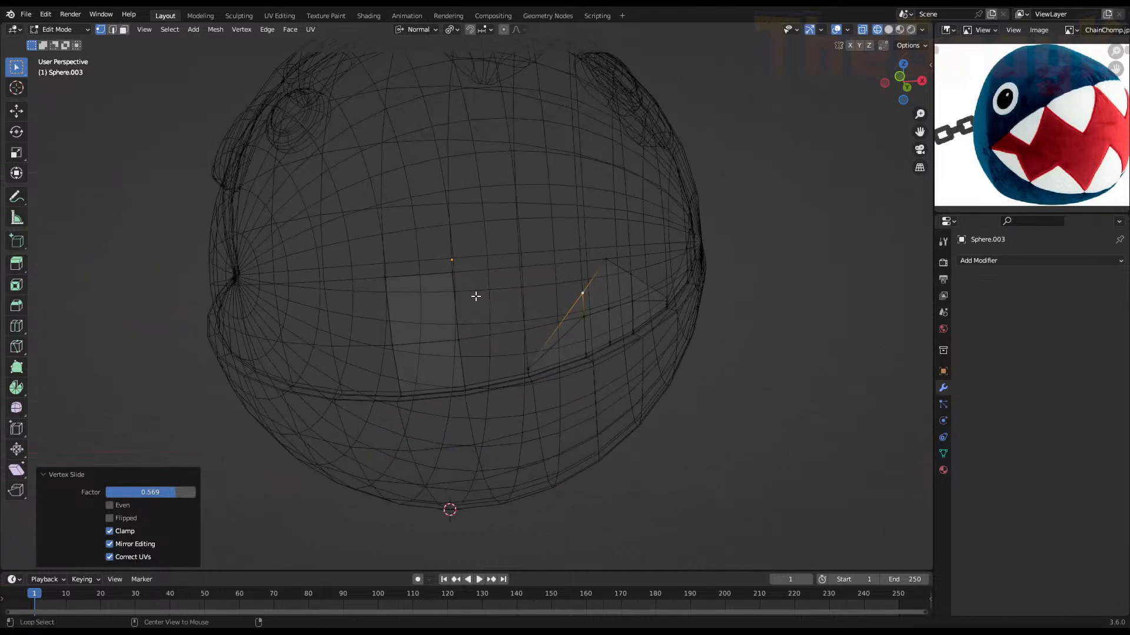
key(alt+h)
click(522, 269)
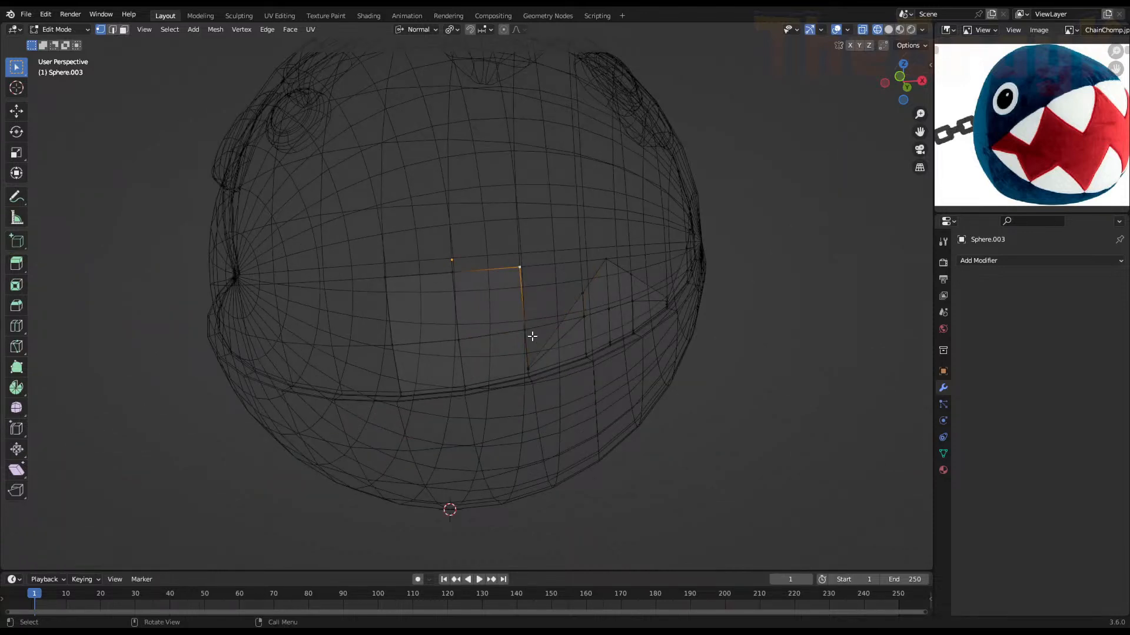
key(shift+v)
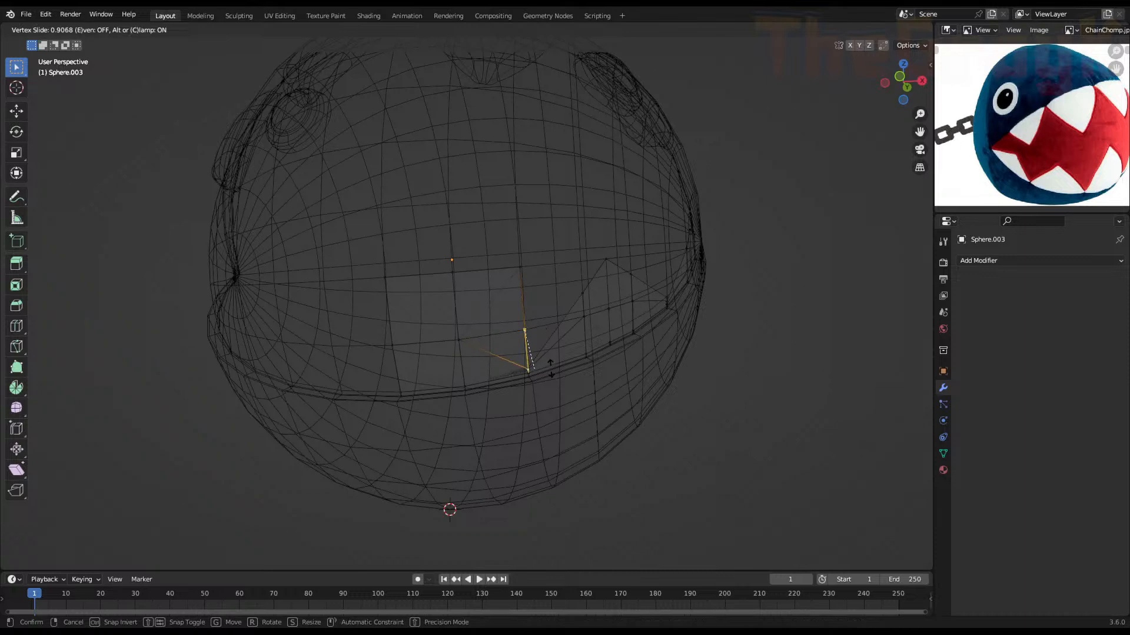
click(551, 363)
key(ctrl+z)
key(shift+v)
click(552, 363)
key(ctrl+z)
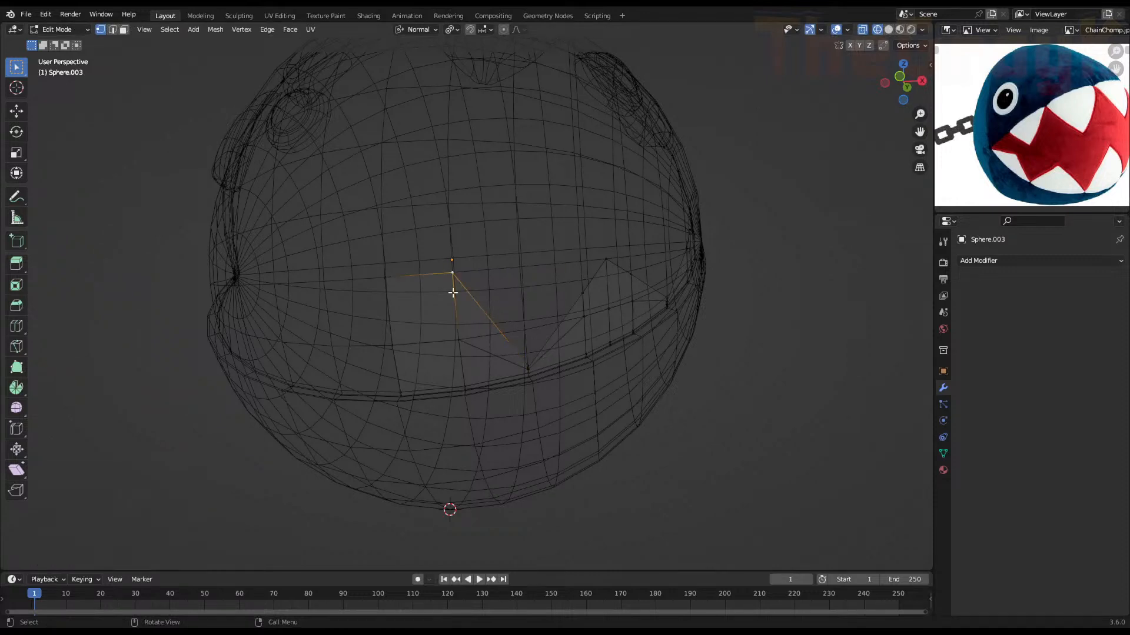
Slide the front tooth's inner-column middle-row vertex down by factor 0.551 and its upper-edge vertex about halfway down, and return to Object Mode
key(shift+v)
click(453, 360)
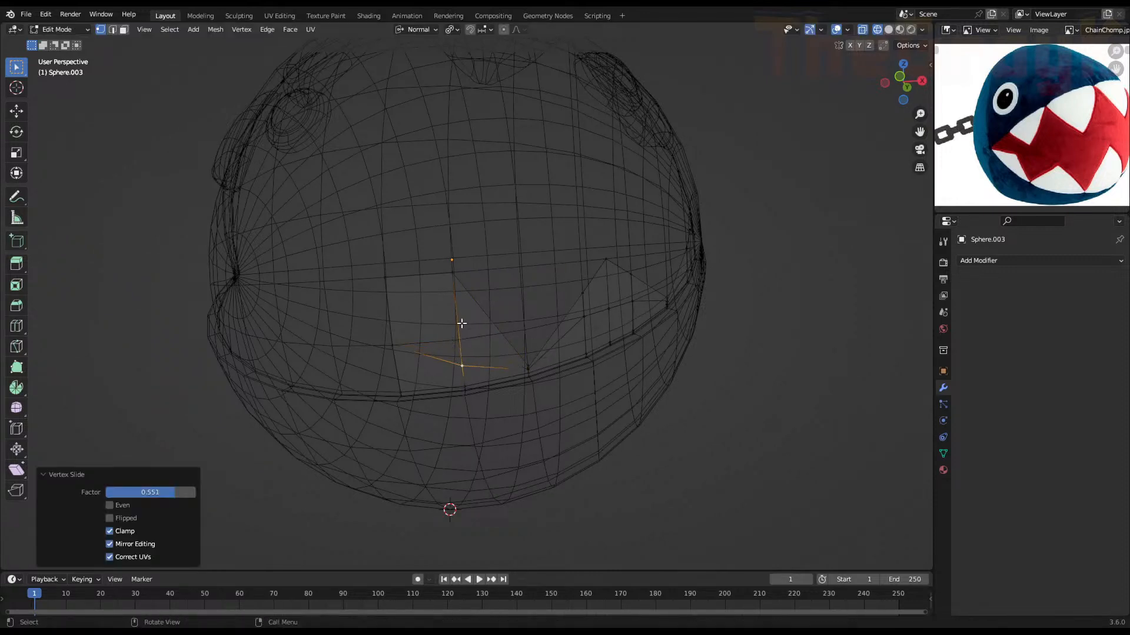
key(shift+v)
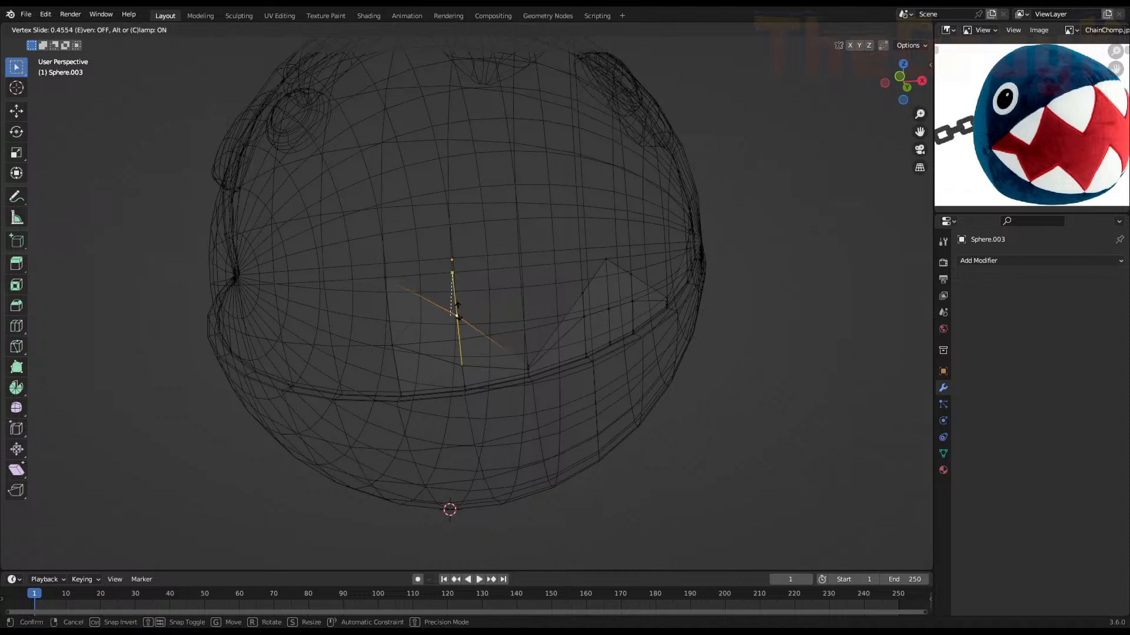
click(459, 318)
key(Tab)
scroll(479, 312, down, 4)
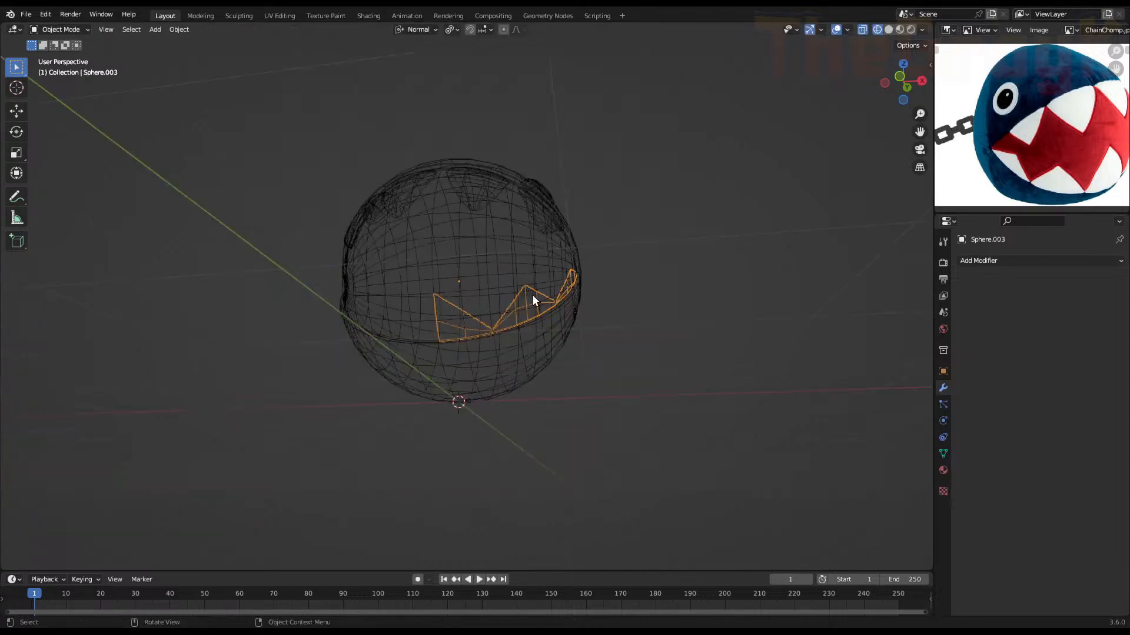
middle_drag(532, 295, 687, 358)
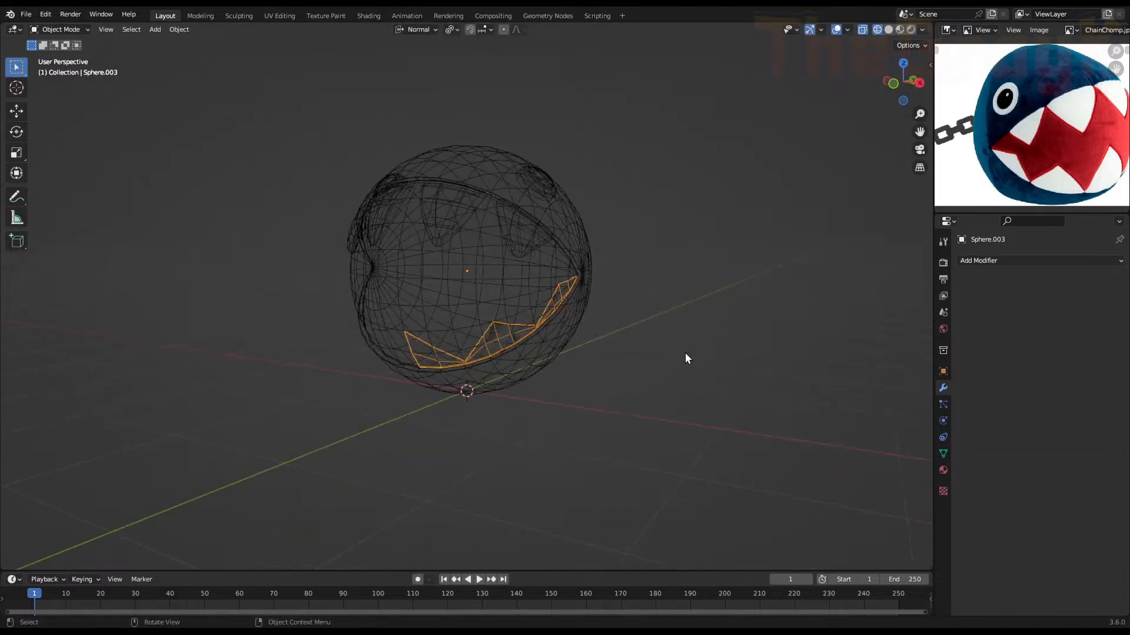
click(987, 261)
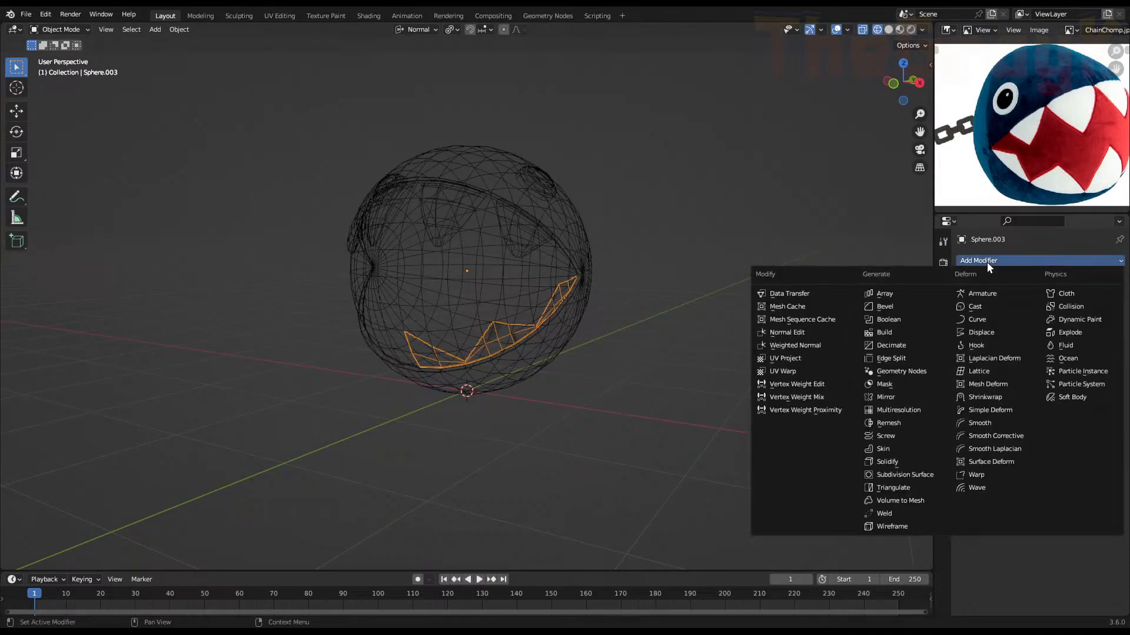
click(920, 406)
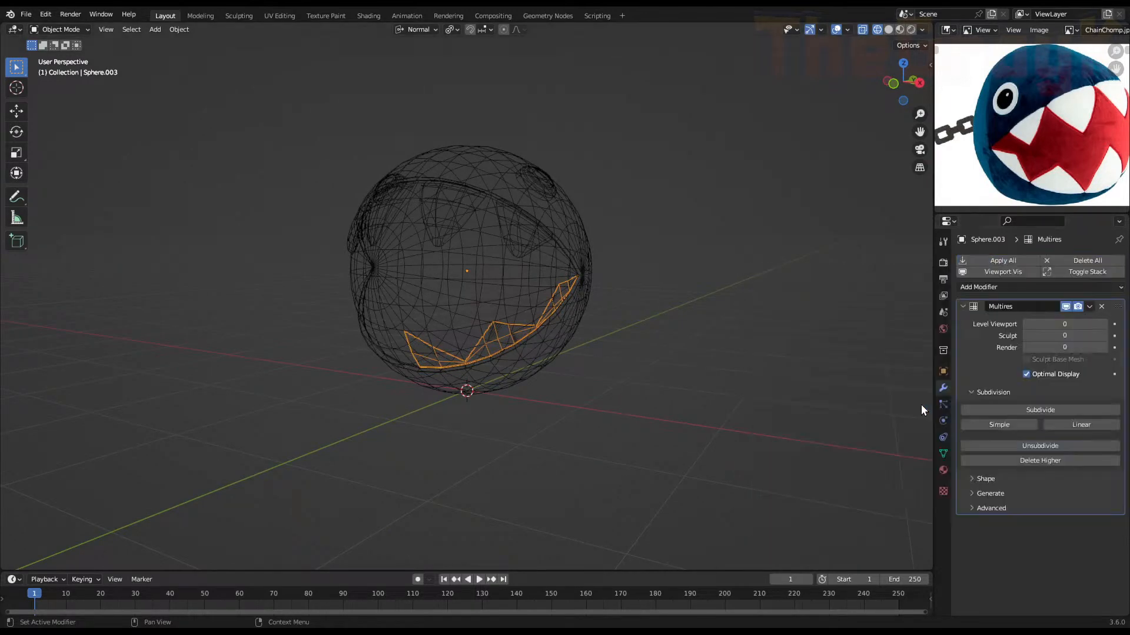
click(1102, 307)
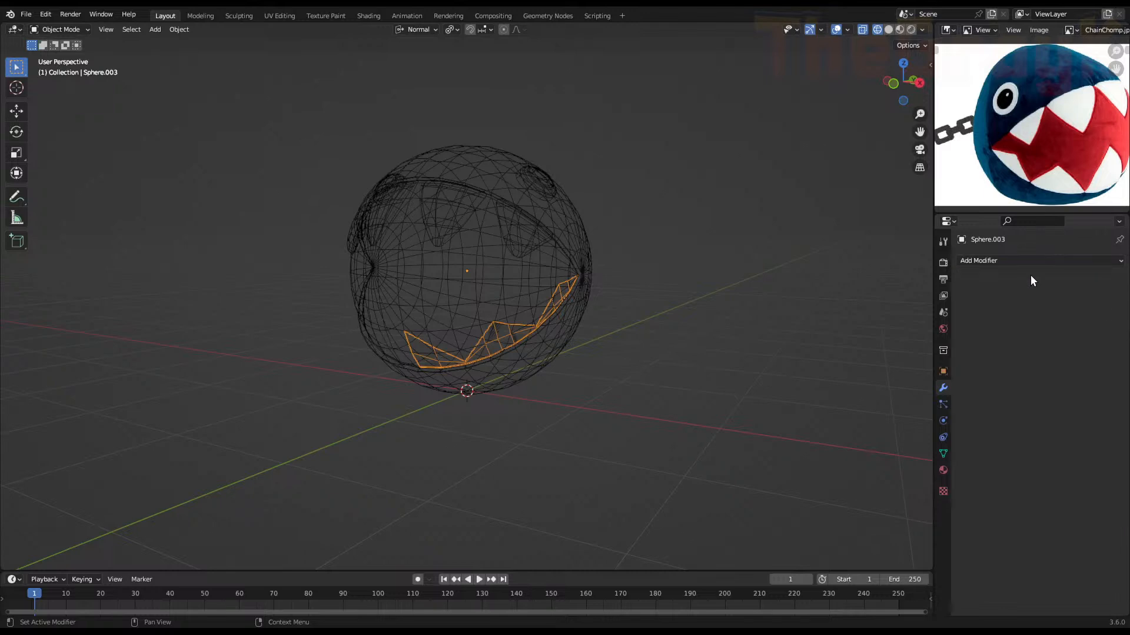
Add a Mirror modifier on the X axis to the lower teeth and switch the viewport back to solid shading
click(1021, 262)
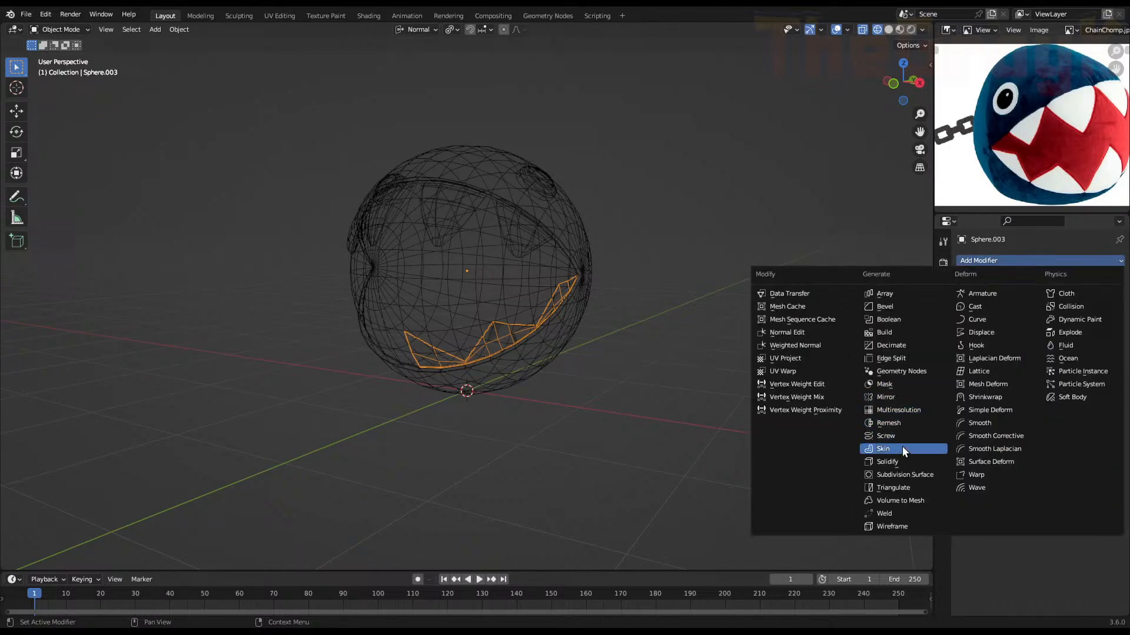
click(890, 396)
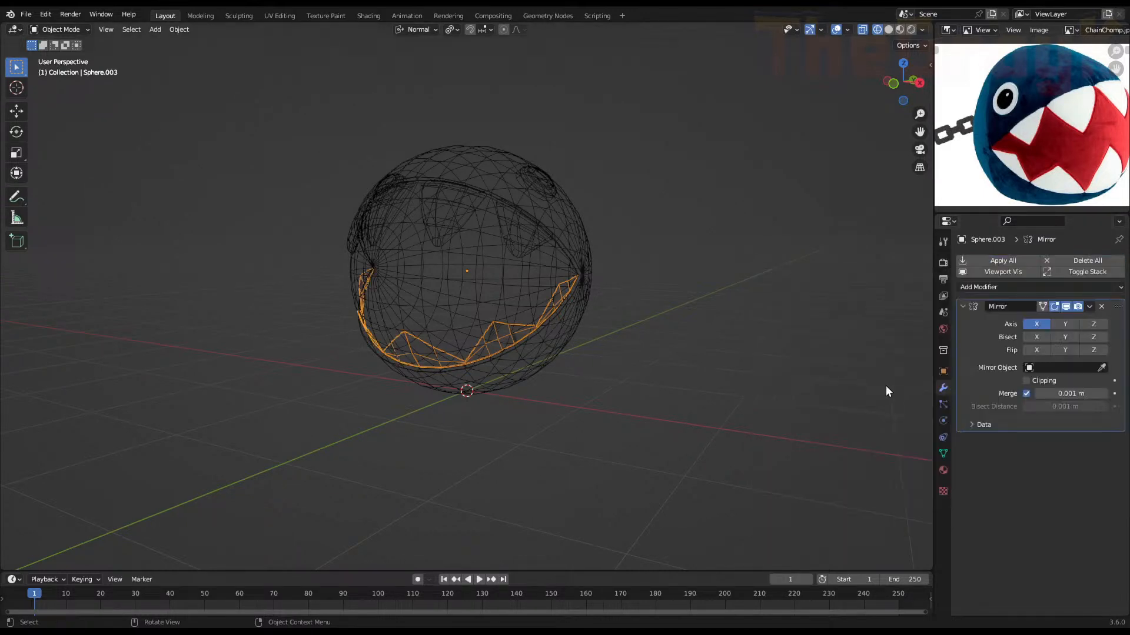
middle_drag(432, 309, 492, 291)
key(z)
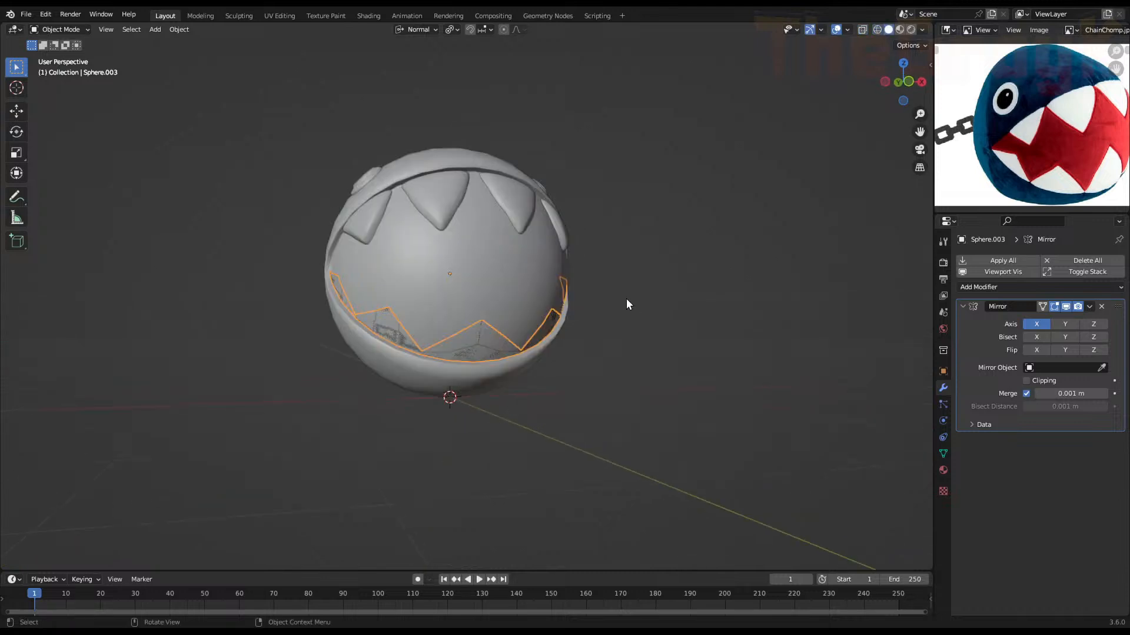
Open the mirrored lower teeth in Edit Mode with their geometry selected
mouse_move(626, 298)
middle_down()
mouse_move(595, 326)
mouse_move(510, 331)
mouse_move(625, 365)
middle_up()
scroll(511, 332, up, 4)
key(Tab)
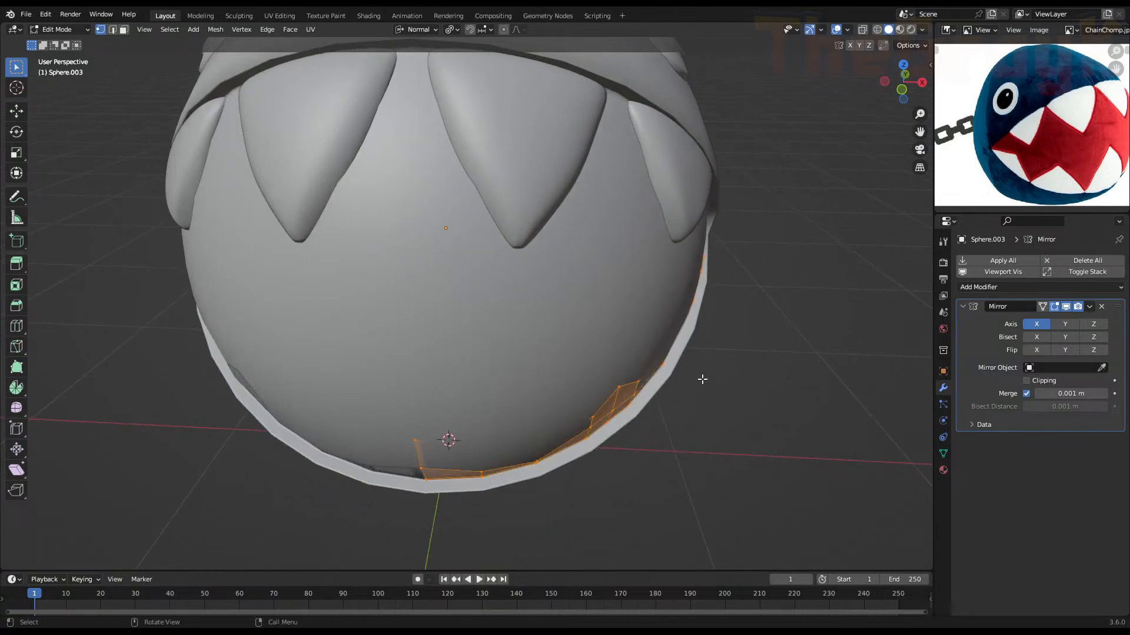
key(comma)
key(period)
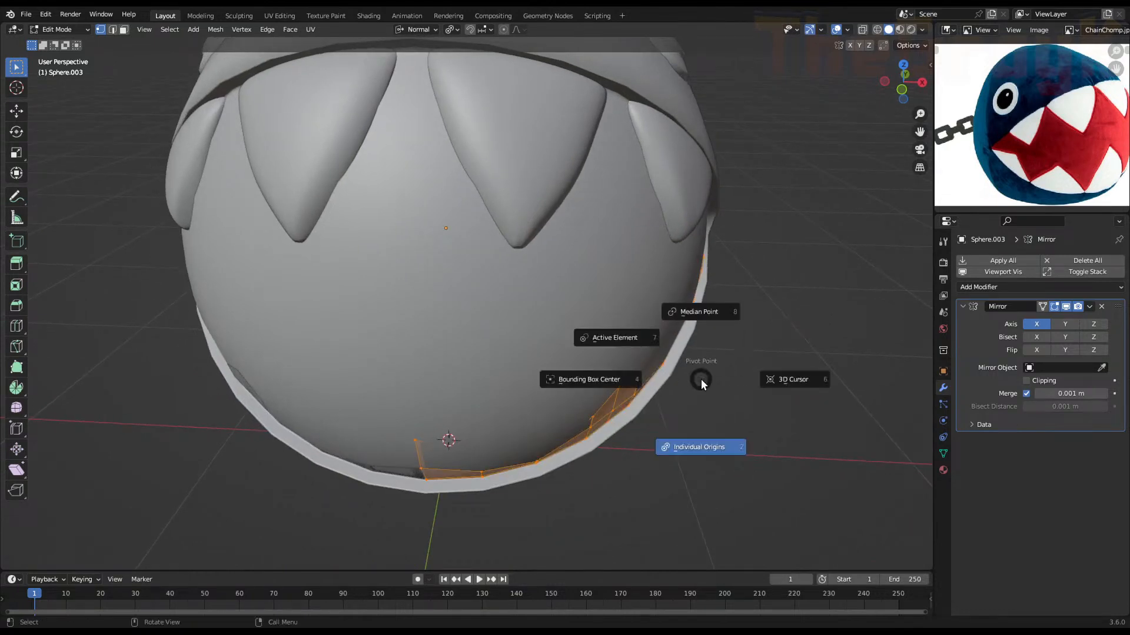
Try to shift the lower teeth along their normals and extrude them outward twice, by about 0.037 m and 0.014 m
key(g)
key(z)
key(z)
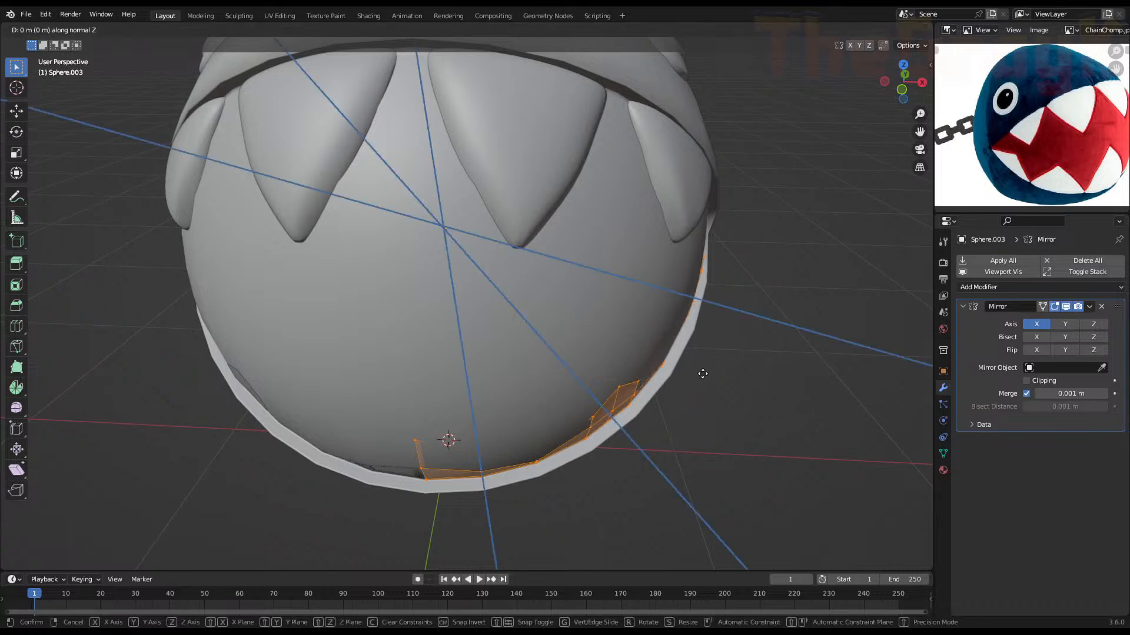
click(699, 373)
key(g)
key(z)
key(z)
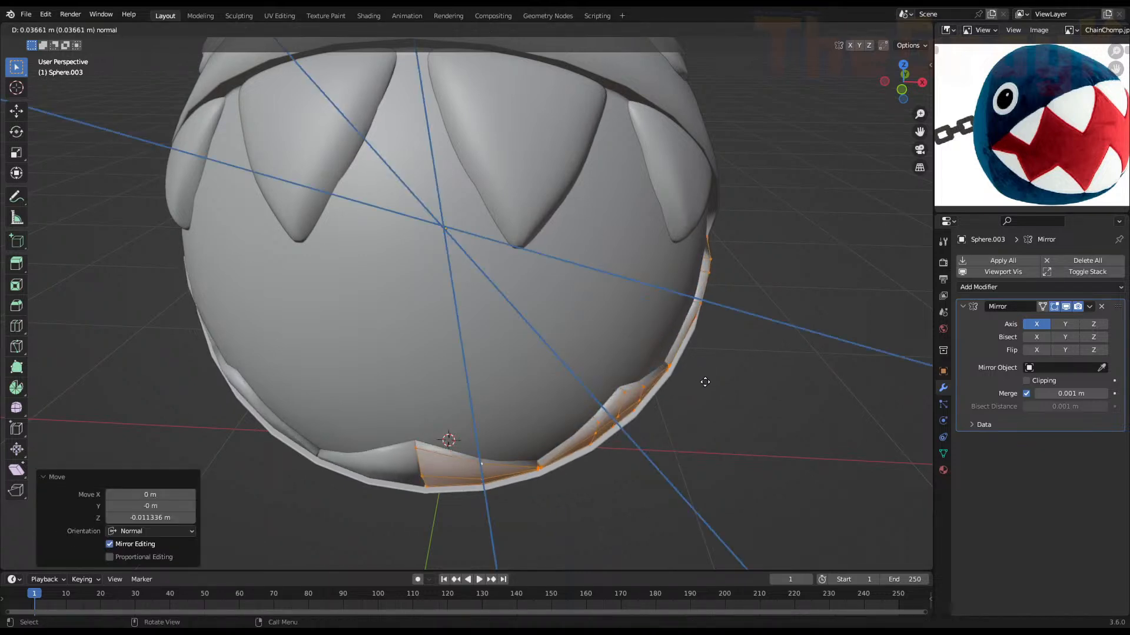
click(706, 383)
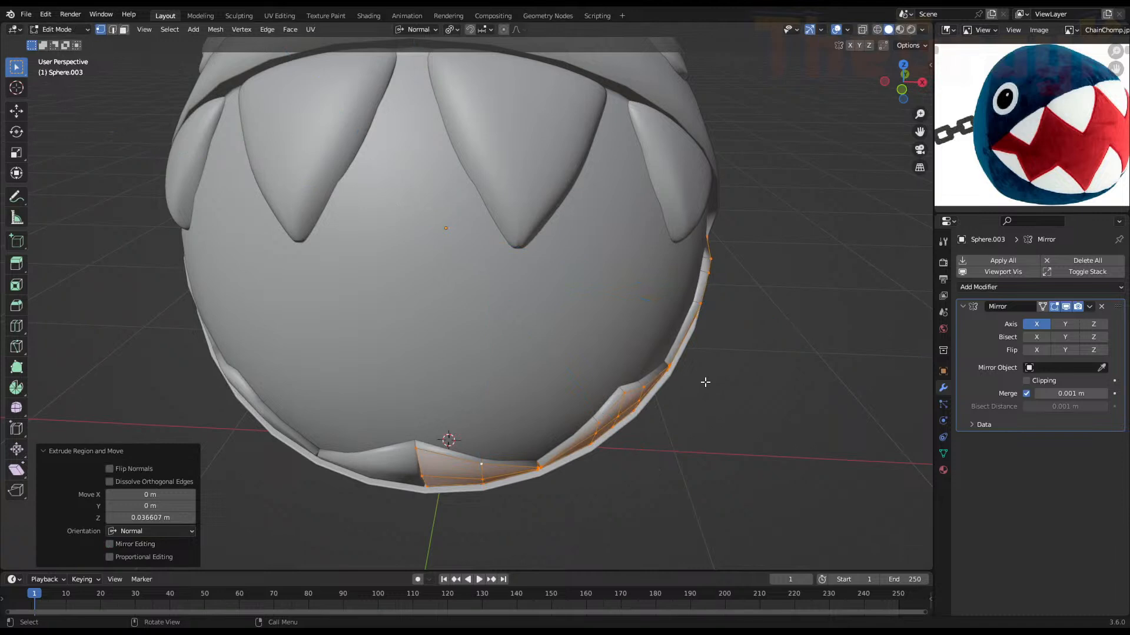
key(e)
click(706, 383)
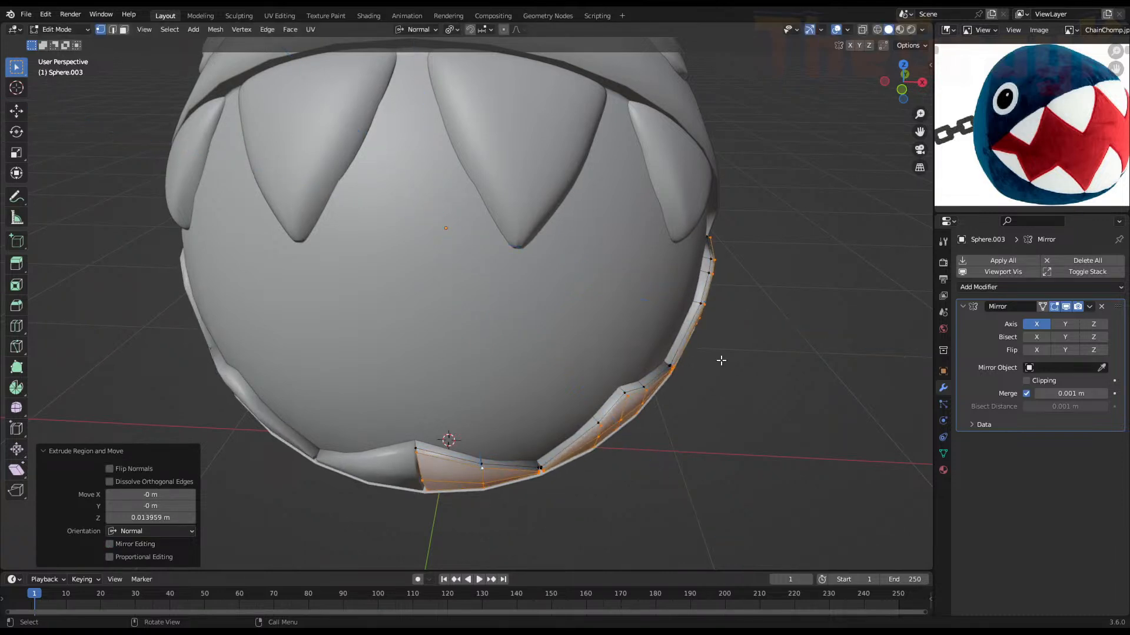
Undo the trial extrusions of the lower teeth and enable Clipping on the Mirror modifier
key(s)
key(Escape)
key(ctrl+z)
key(ctrl+z)
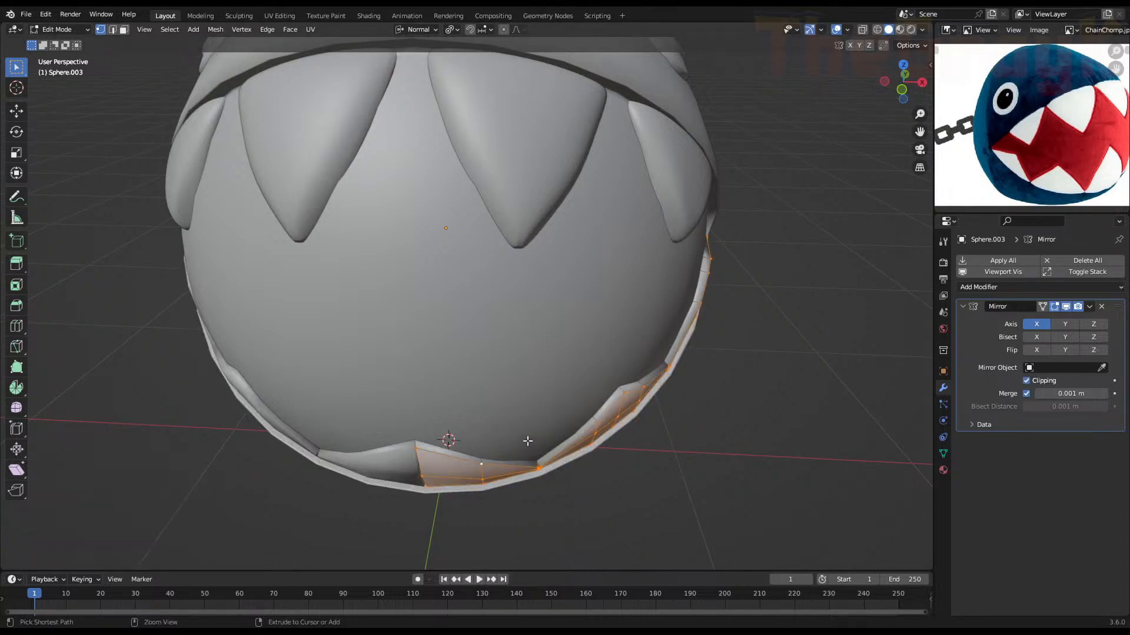
In wireframe, move the lower teeth along their normals by about 0.039 m and back by about 0.044 m
key(z)
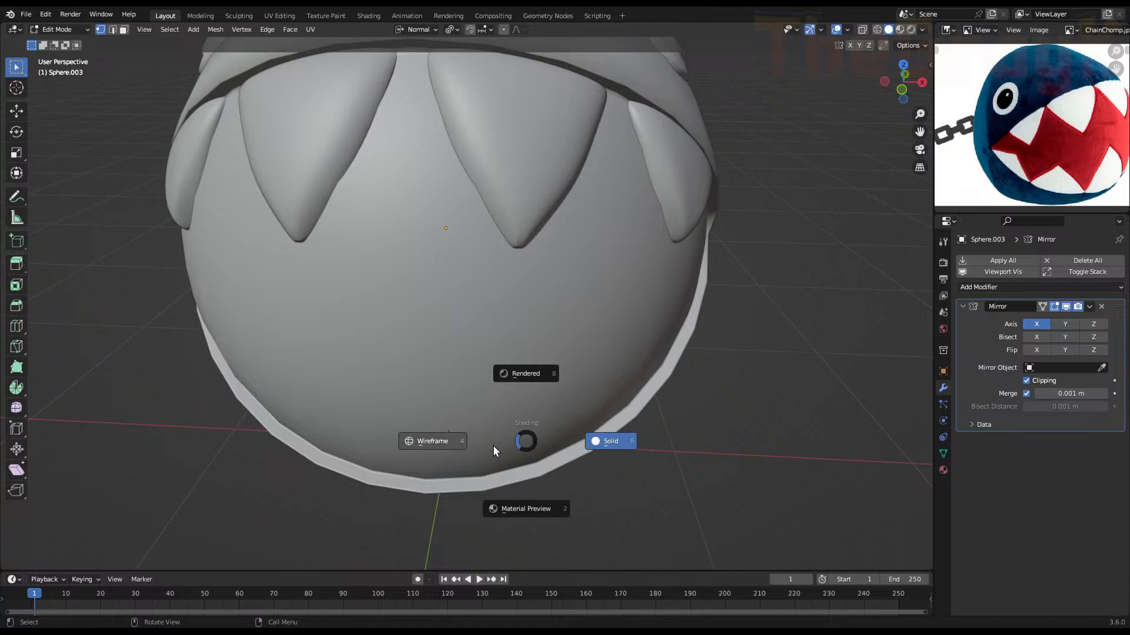
click(507, 432)
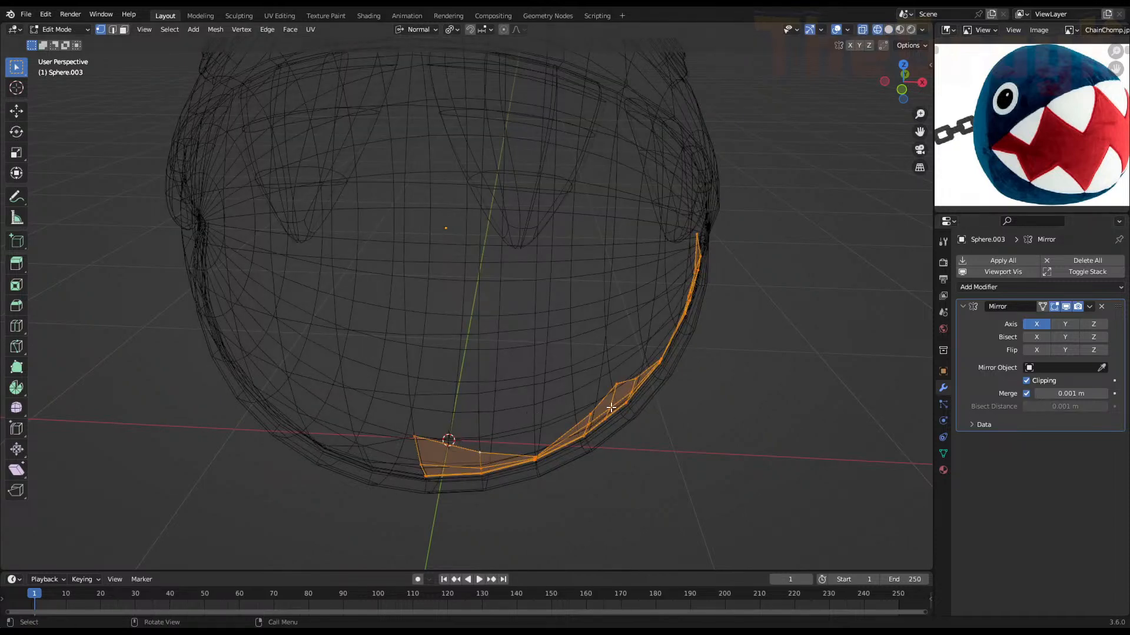
middle_drag(547, 403, 565, 354)
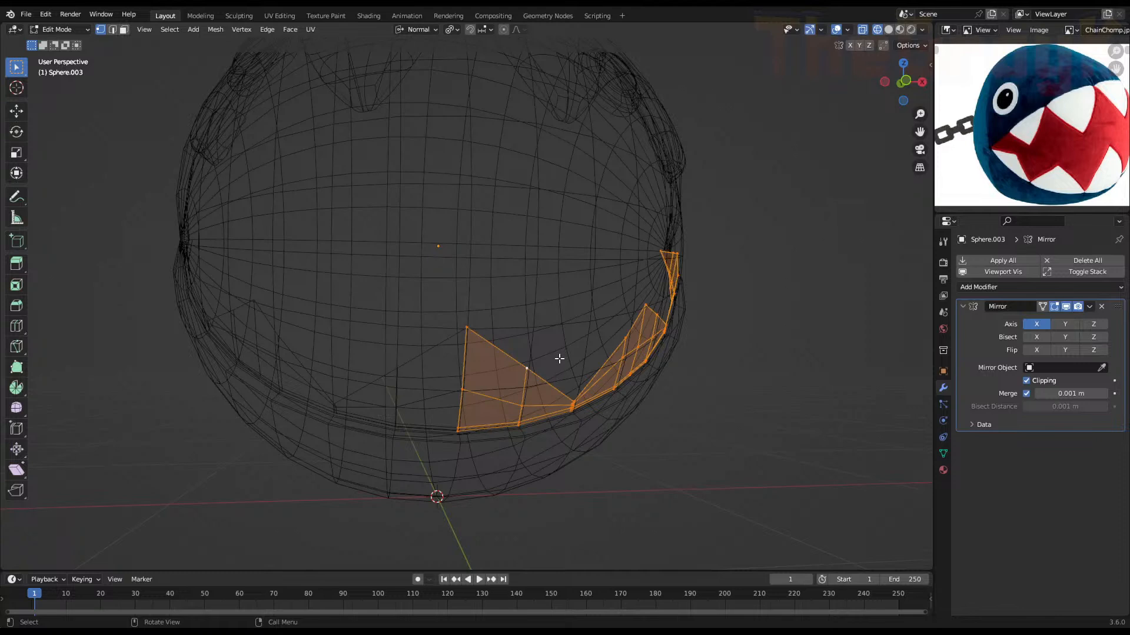
key(e)
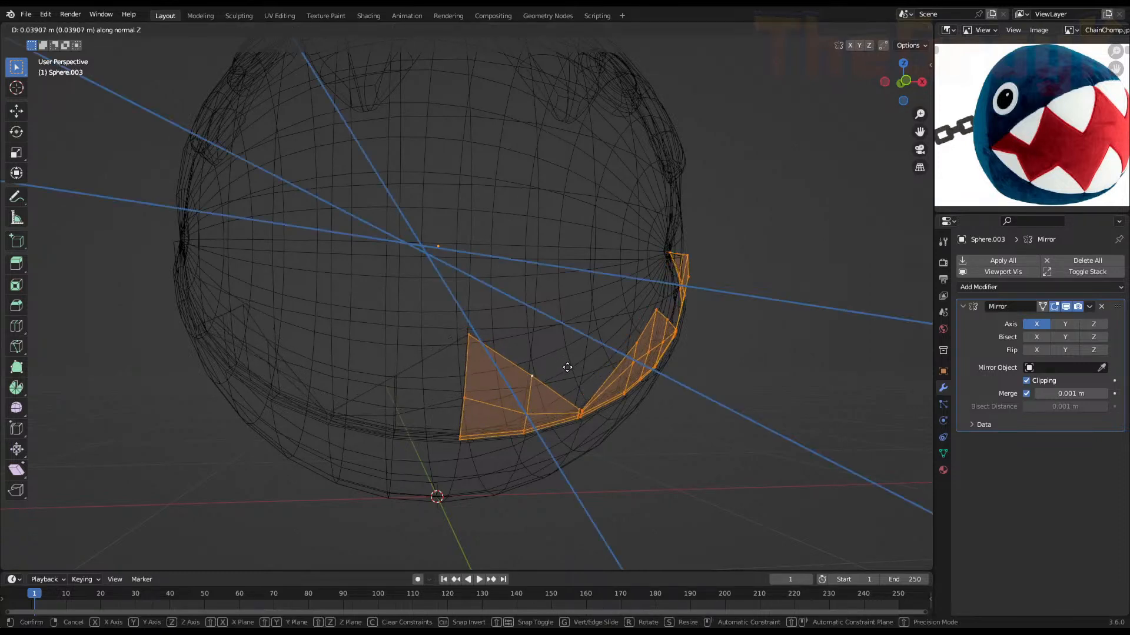
click(567, 367)
key(e)
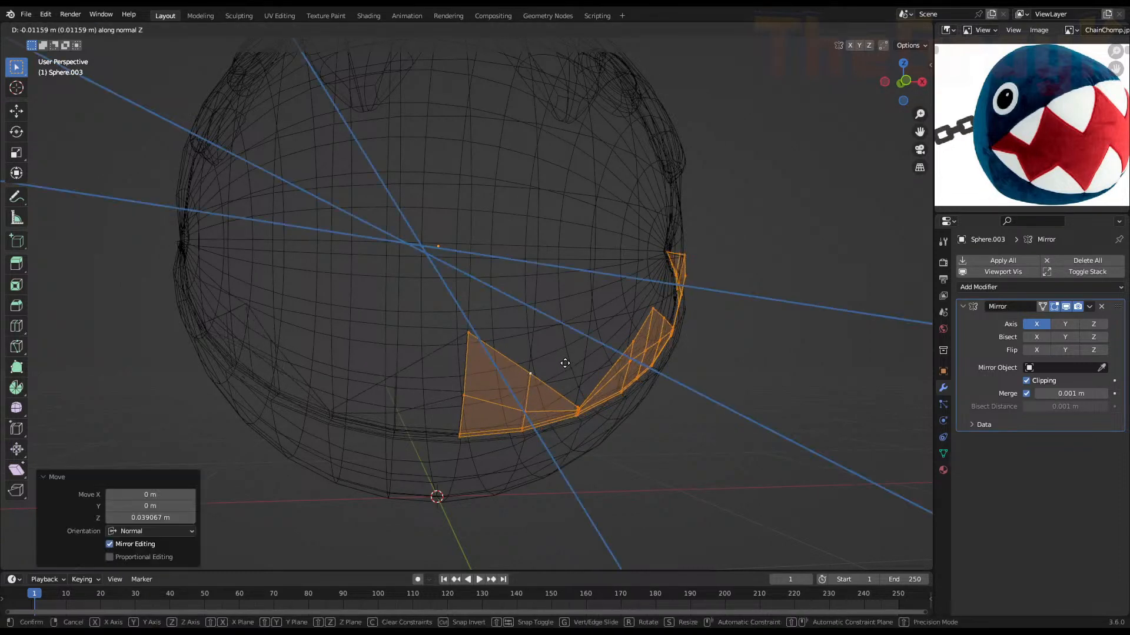
click(559, 355)
Extrude the lower teeth about 0.038 m along their normals to give them thickness
key(e)
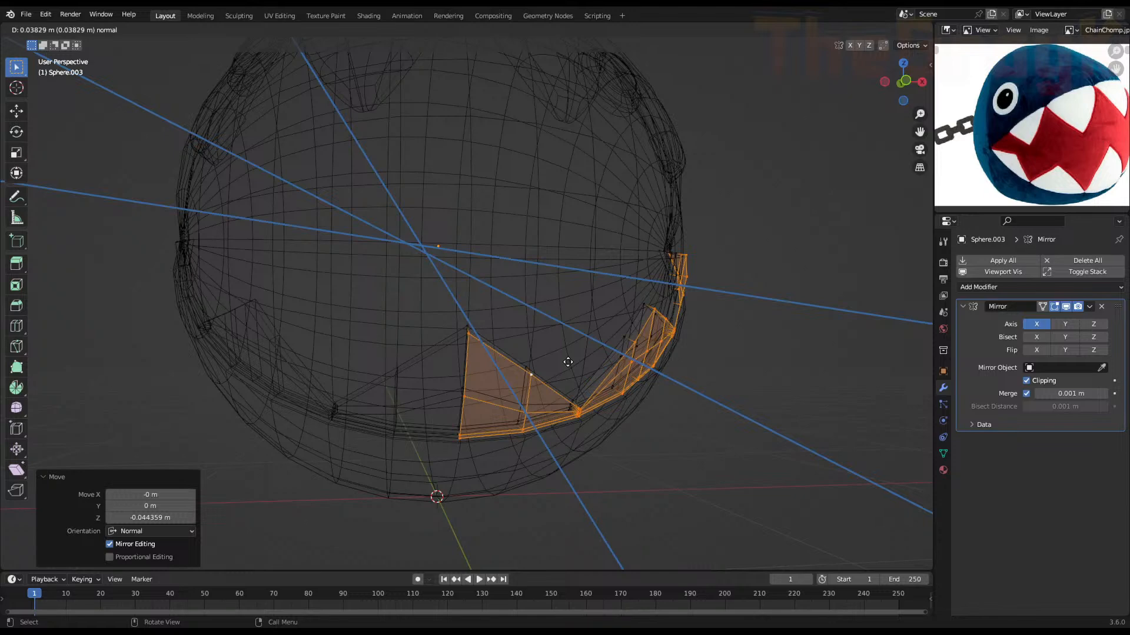
click(568, 362)
middle_drag(644, 362, 612, 366)
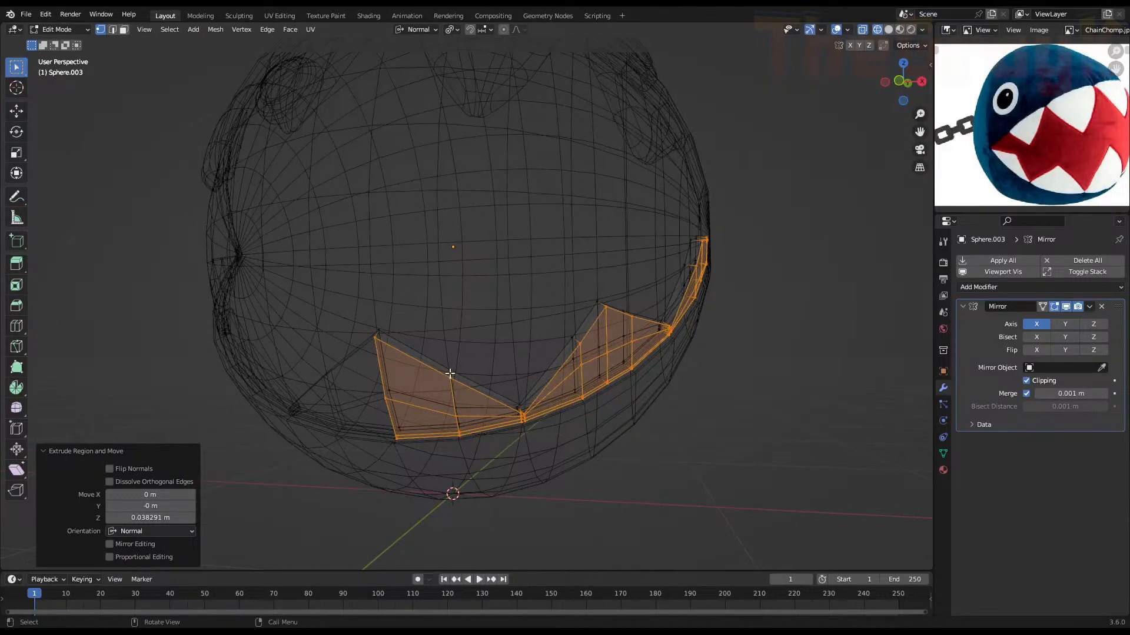
Deselect the centre tooth, return to solid shading and scale the side teeth's front faces to about 0.85, leaving Edit Mode
key(shift+l)
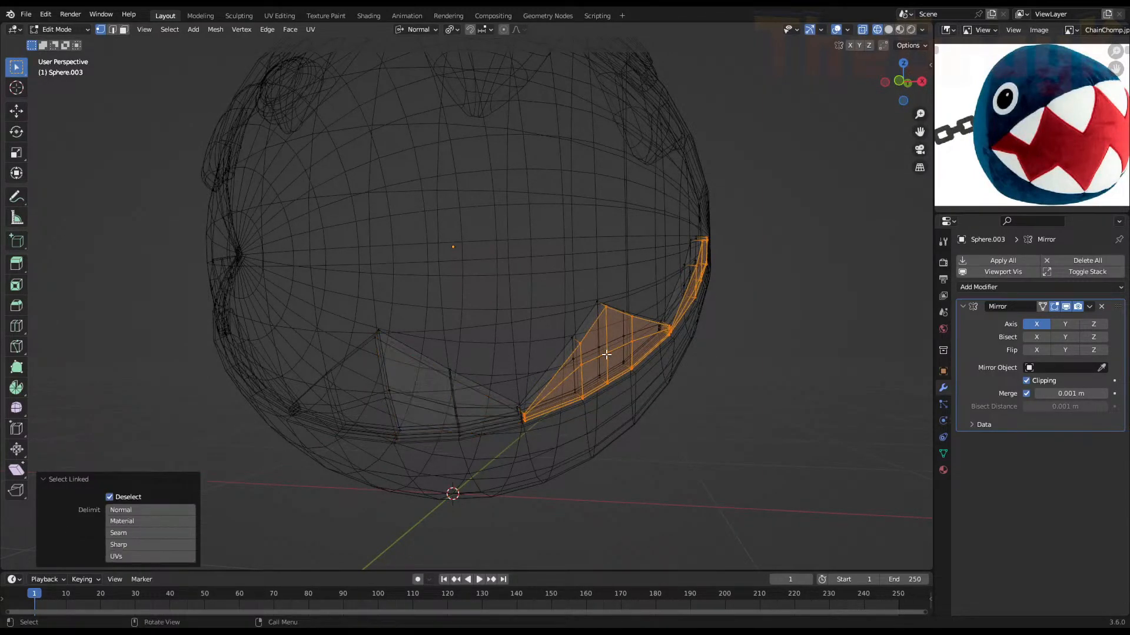
key(z)
click(808, 367)
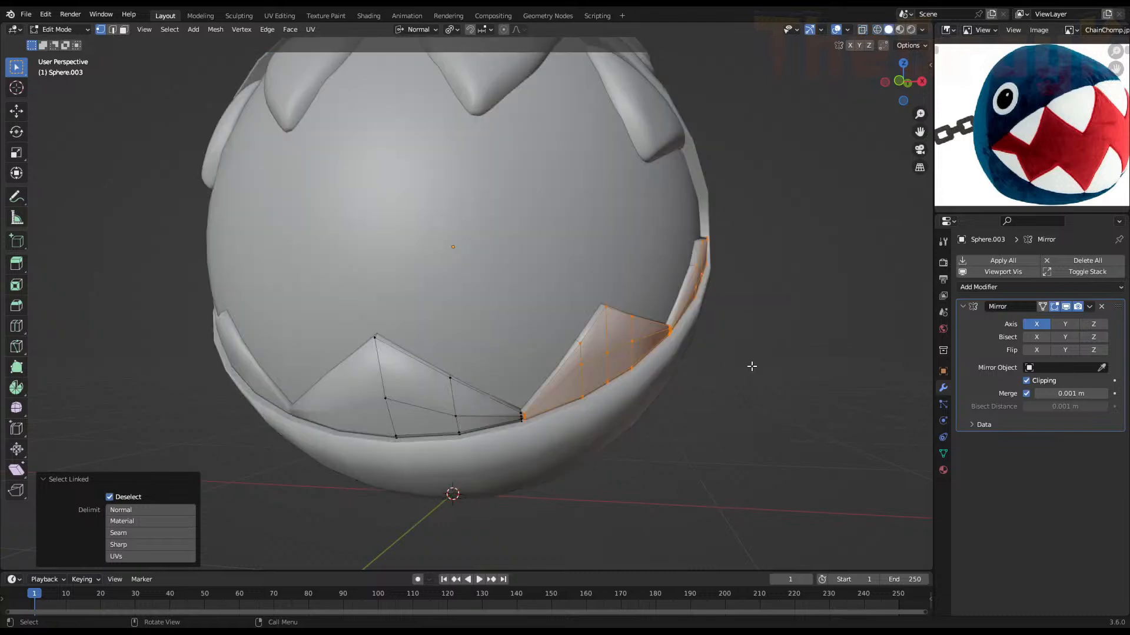
middle_drag(752, 366, 689, 395)
key(s)
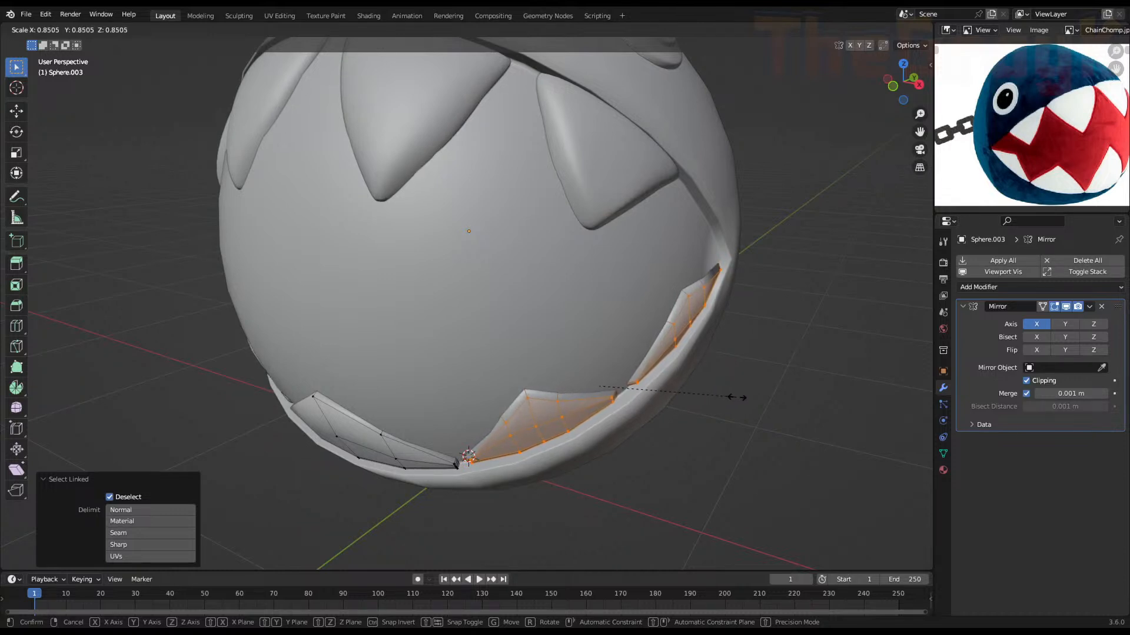
click(743, 398)
key(Tab)
middle_drag(719, 409, 698, 391)
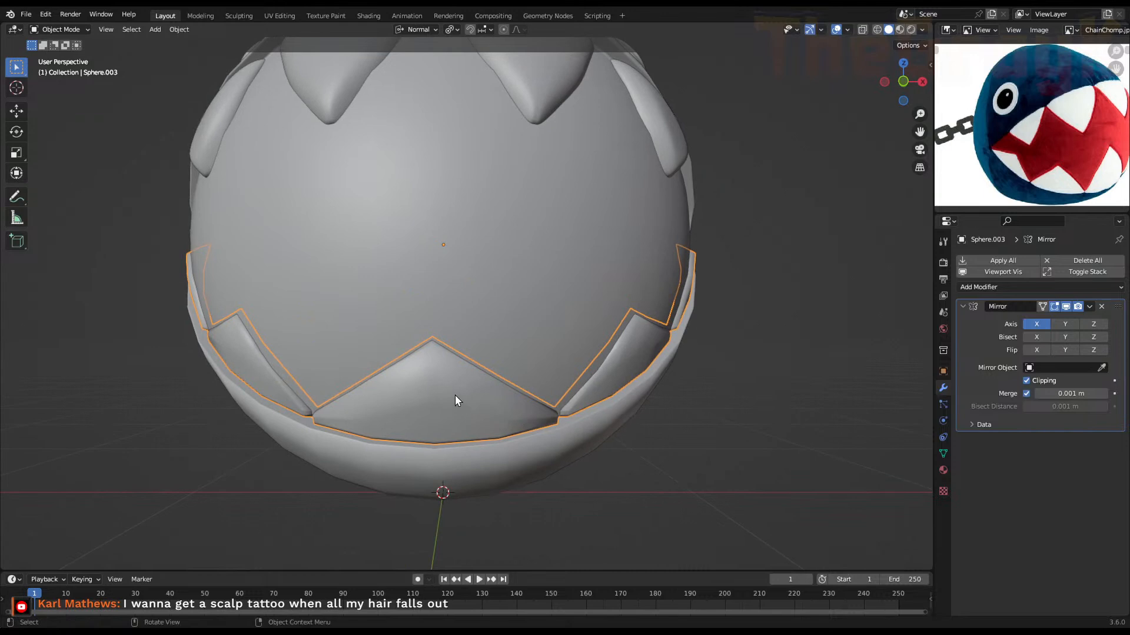
Snap the 3D cursor to the centre tooth's middle vertex on the mirror line and set the pivot point to 3D Cursor
key(Tab)
key(3)
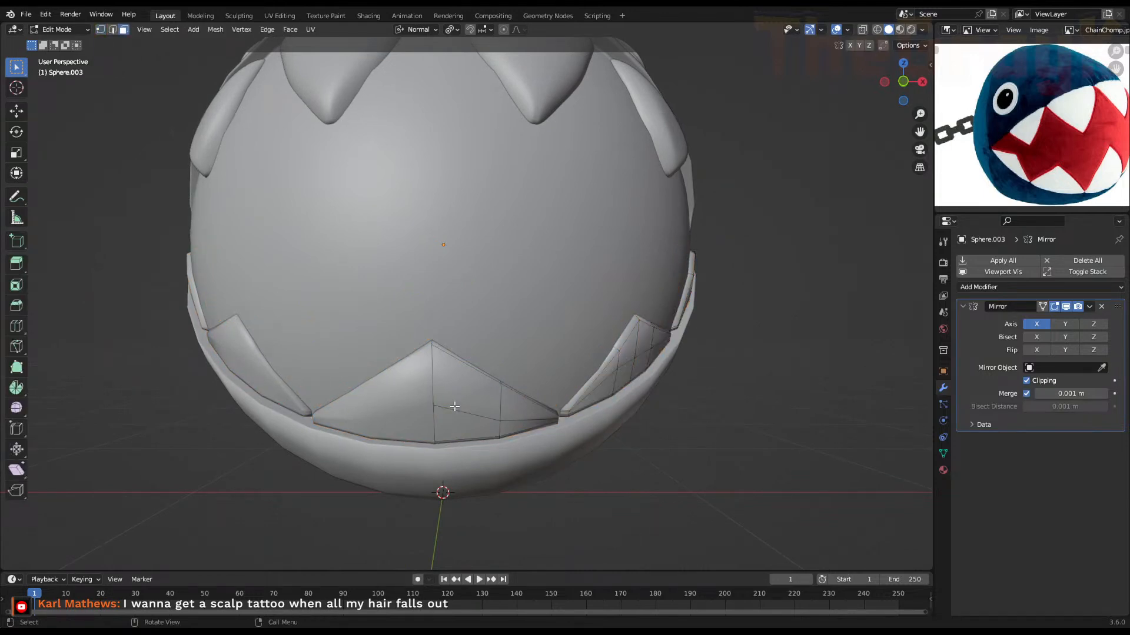
click(457, 401)
shift+click(469, 425)
shift+click(519, 413)
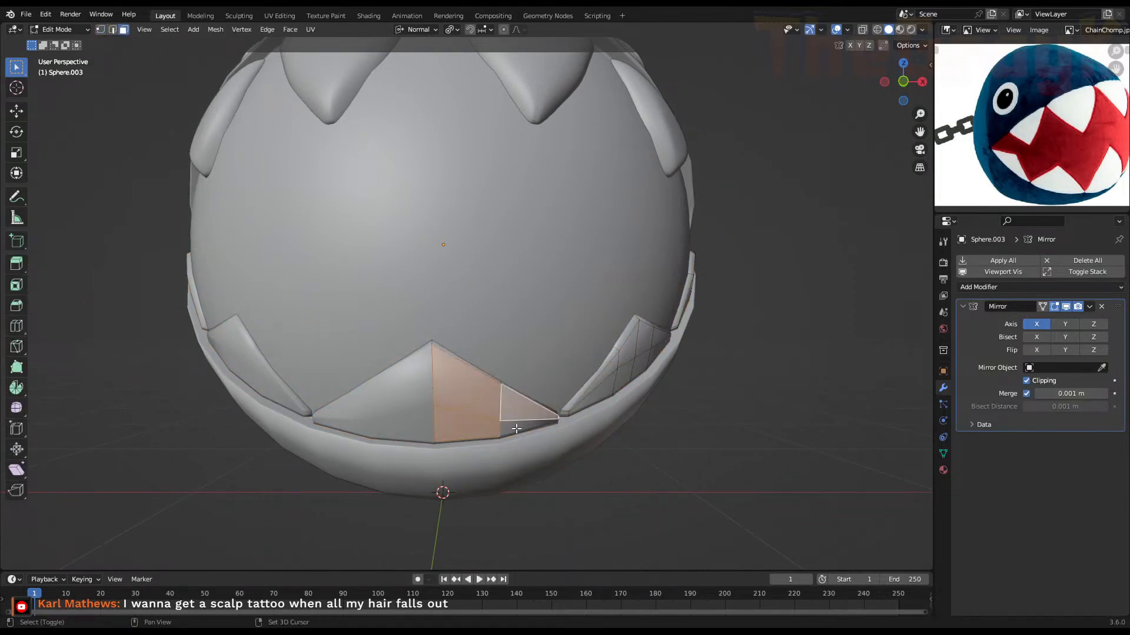
shift+click(518, 429)
key(1)
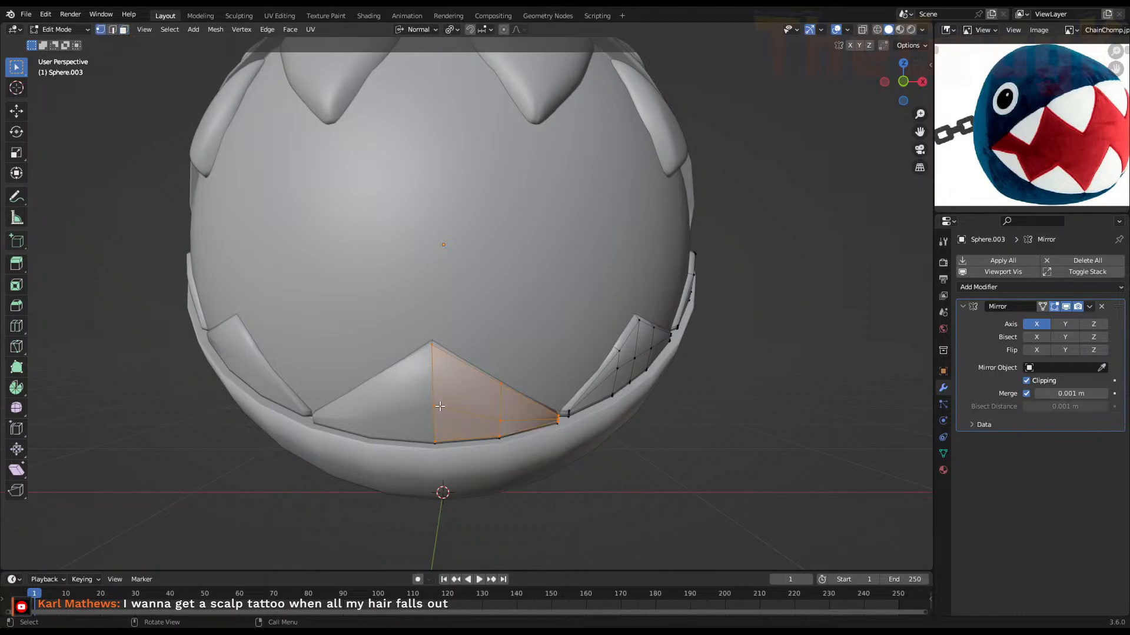
click(436, 406)
key(shift+s)
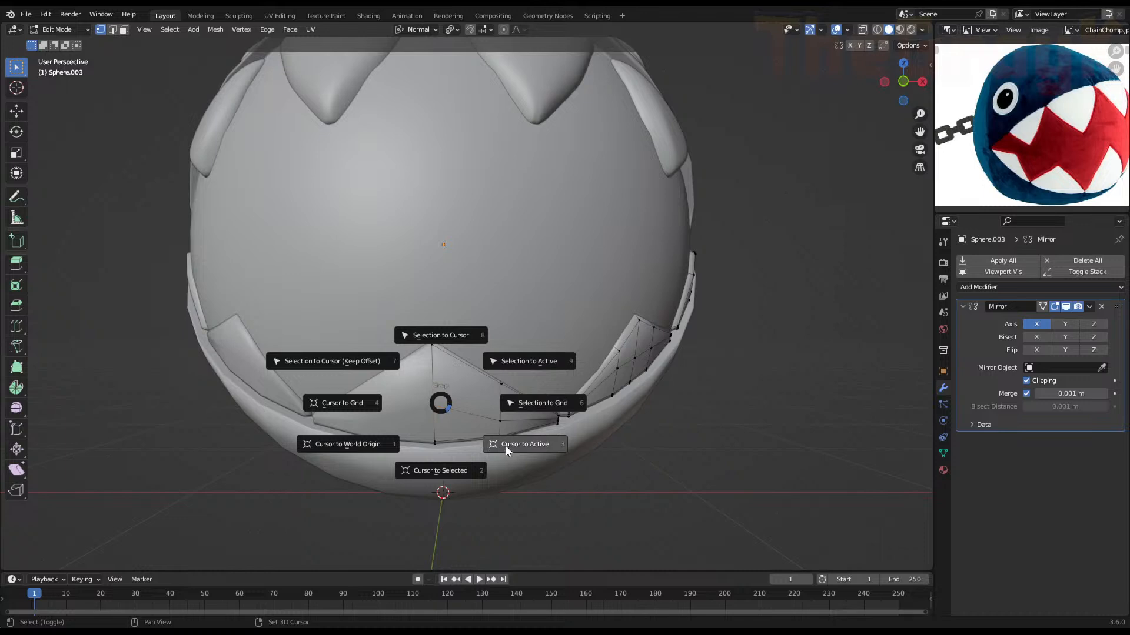
click(453, 465)
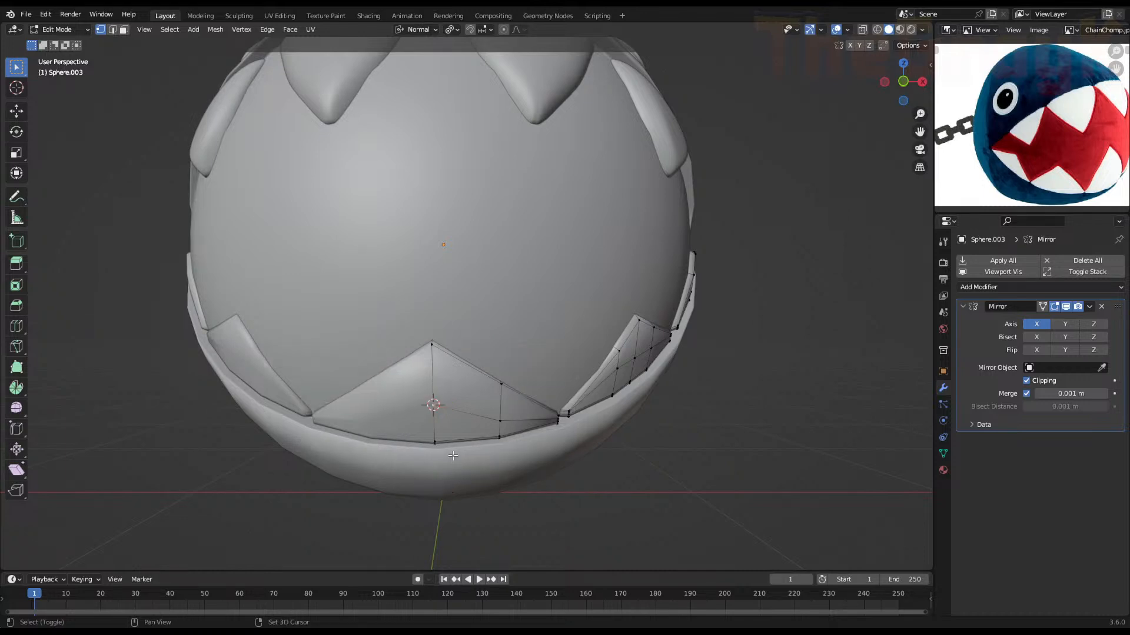
key(period)
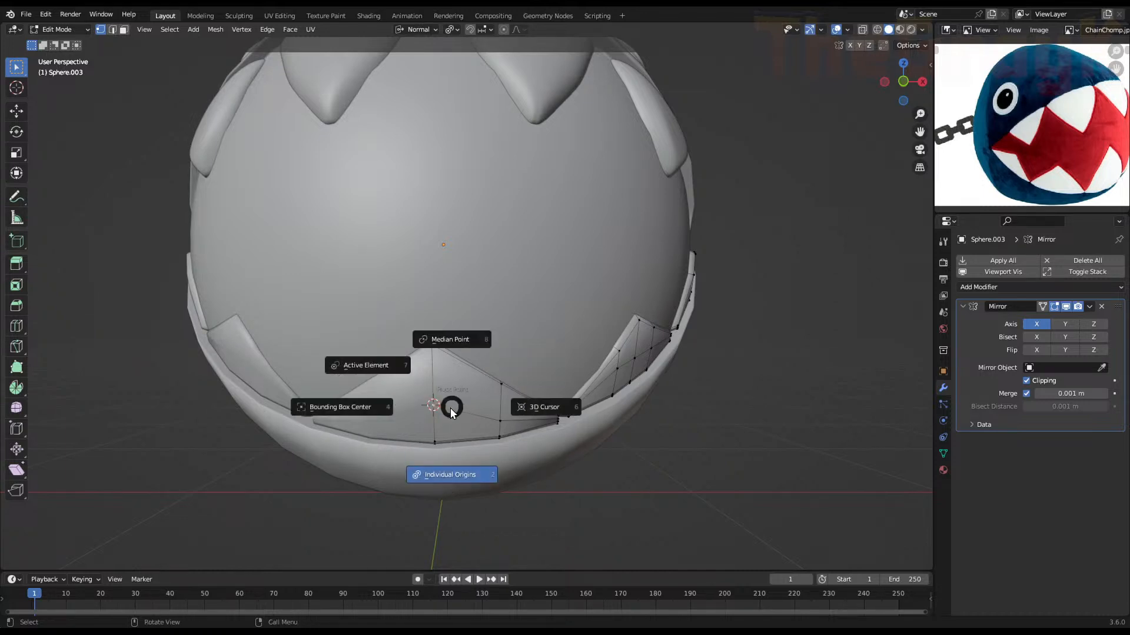
click(529, 410)
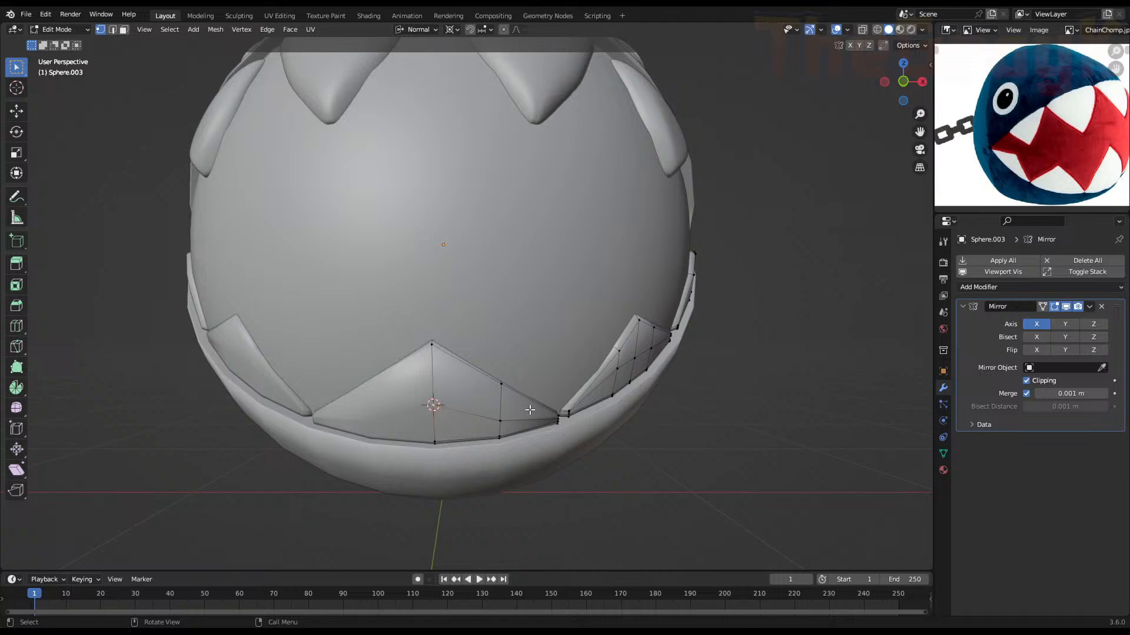
Scale the centre tooth's front faces down slightly around the 3D cursor to taper it, and return to Object Mode
key(3)
click(469, 409)
shift+click(477, 426)
shift+click(507, 410)
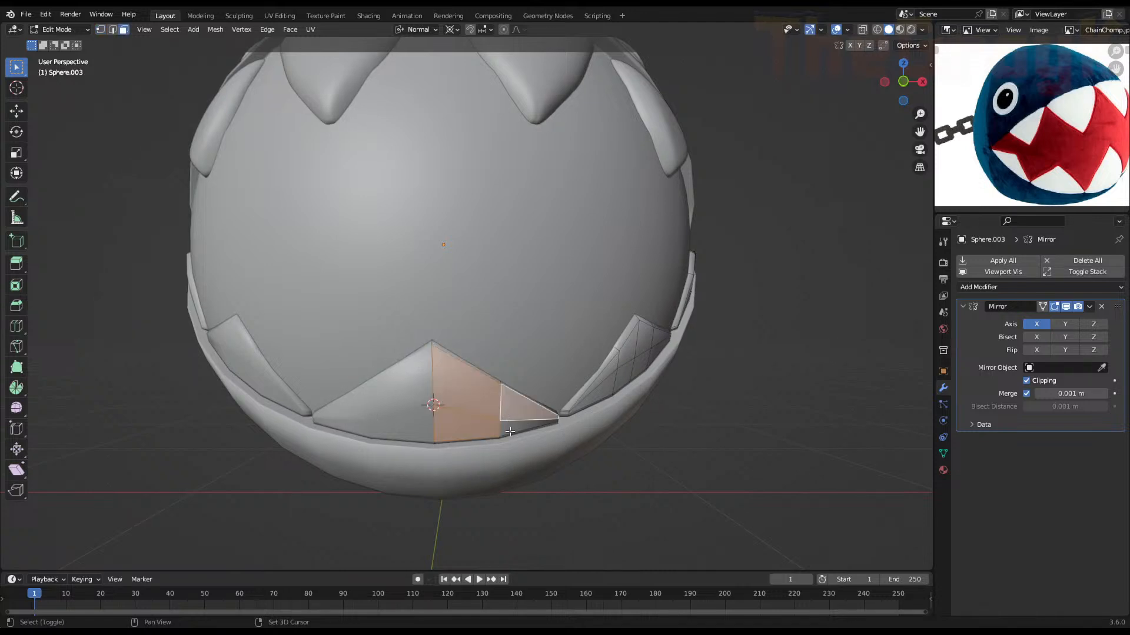
key(s)
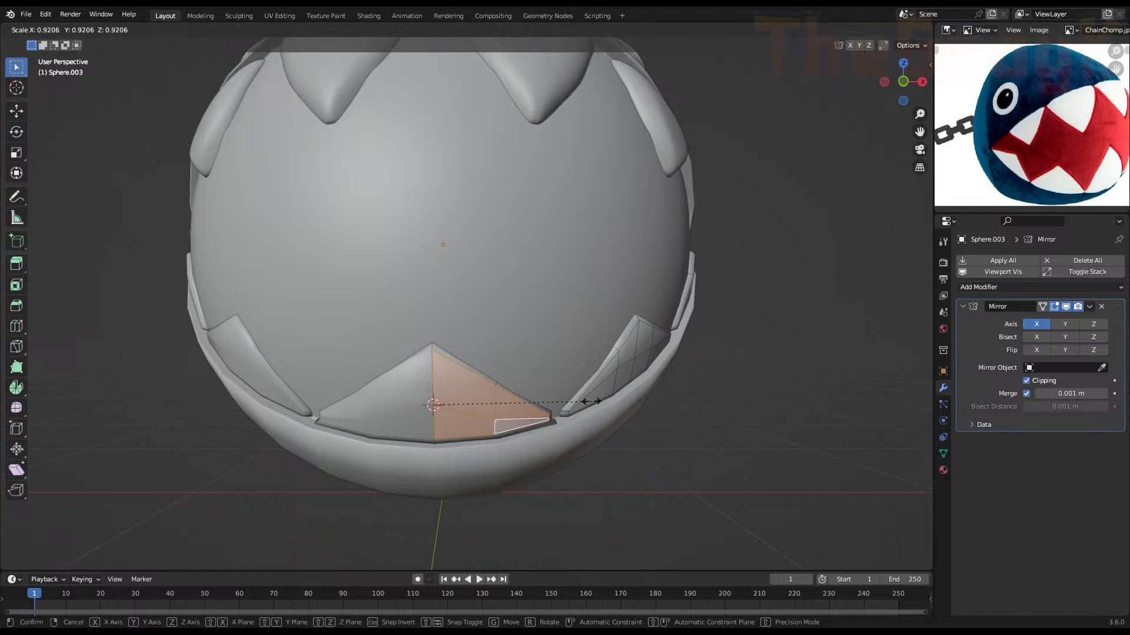
right_click(588, 402)
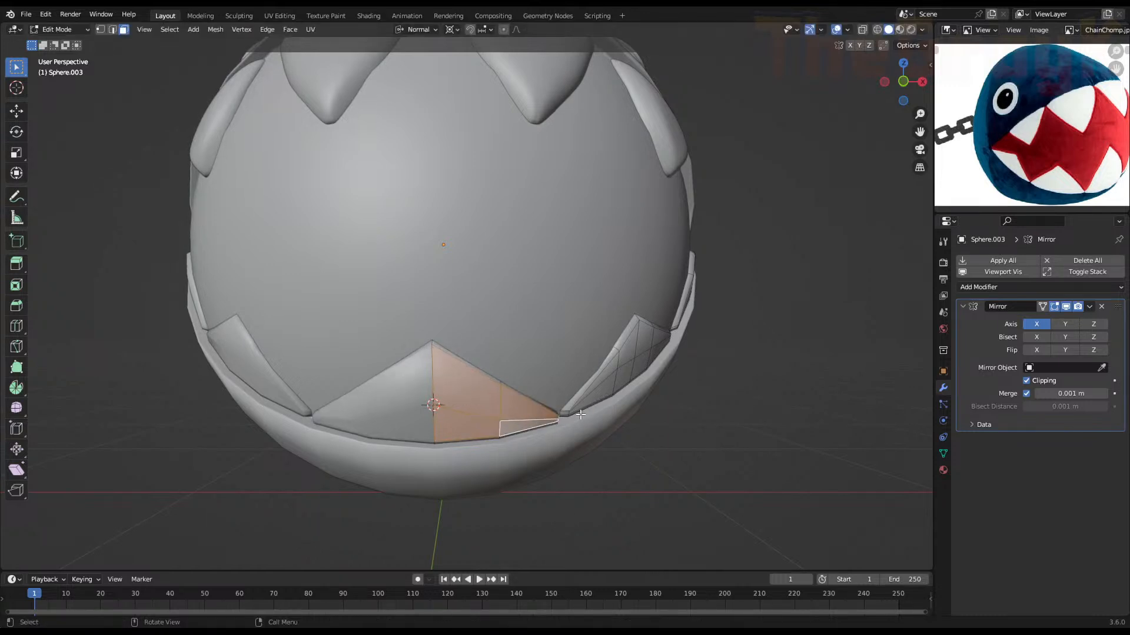
middle_drag(588, 402, 500, 403)
scroll(546, 396, up, 3)
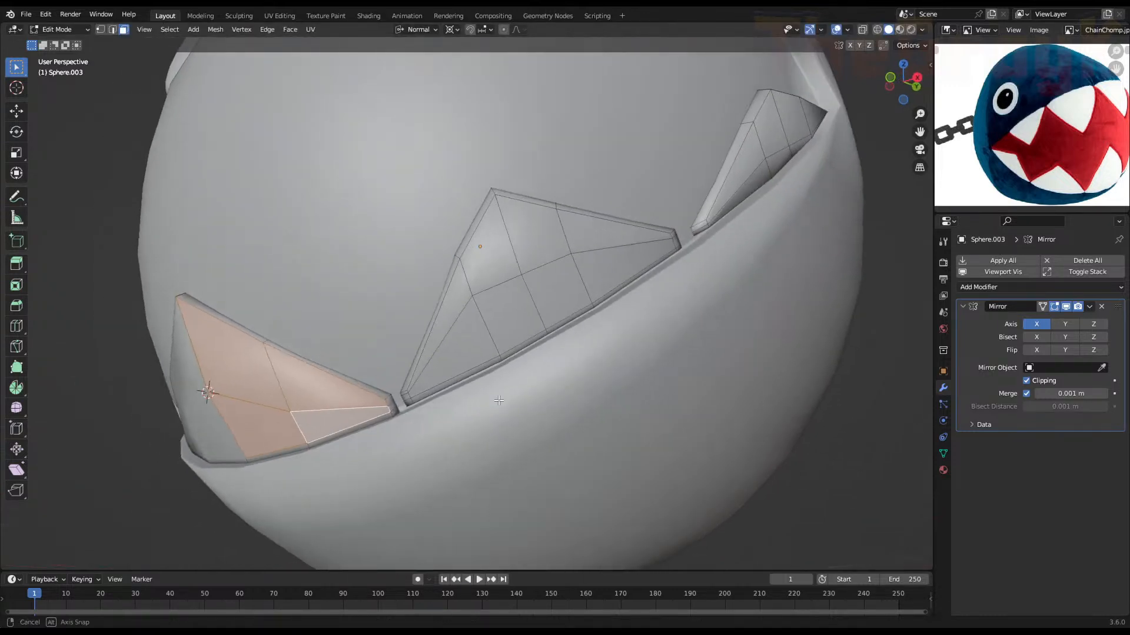
key(s)
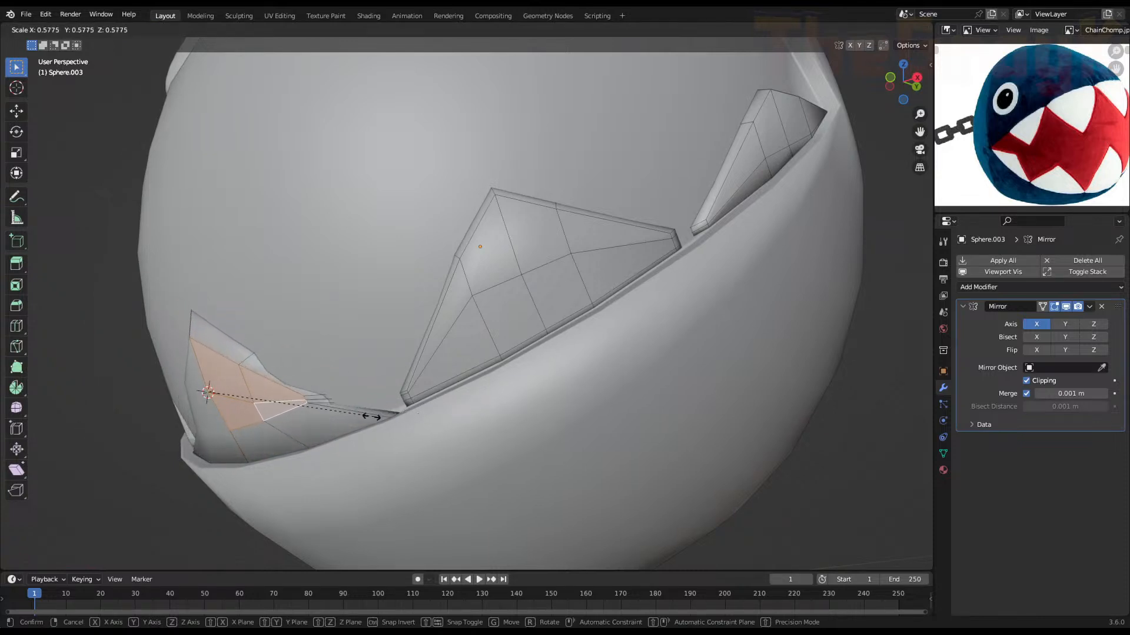
click(479, 416)
key(Tab)
scroll(469, 416, down, 6)
middle_drag(468, 411, 540, 379)
scroll(540, 378, down, 2)
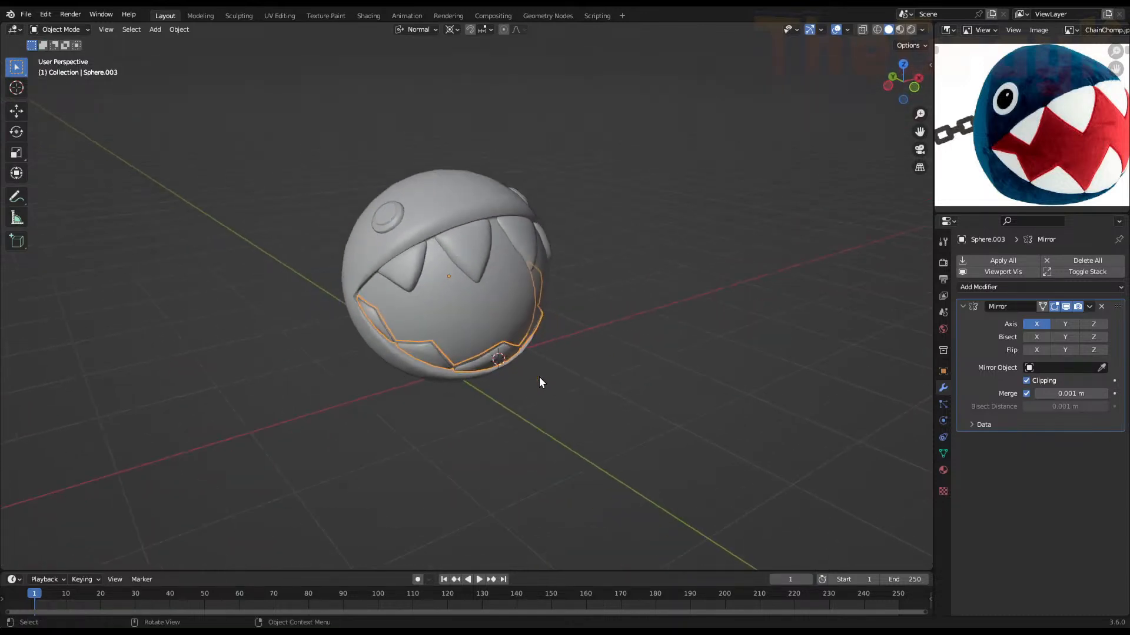
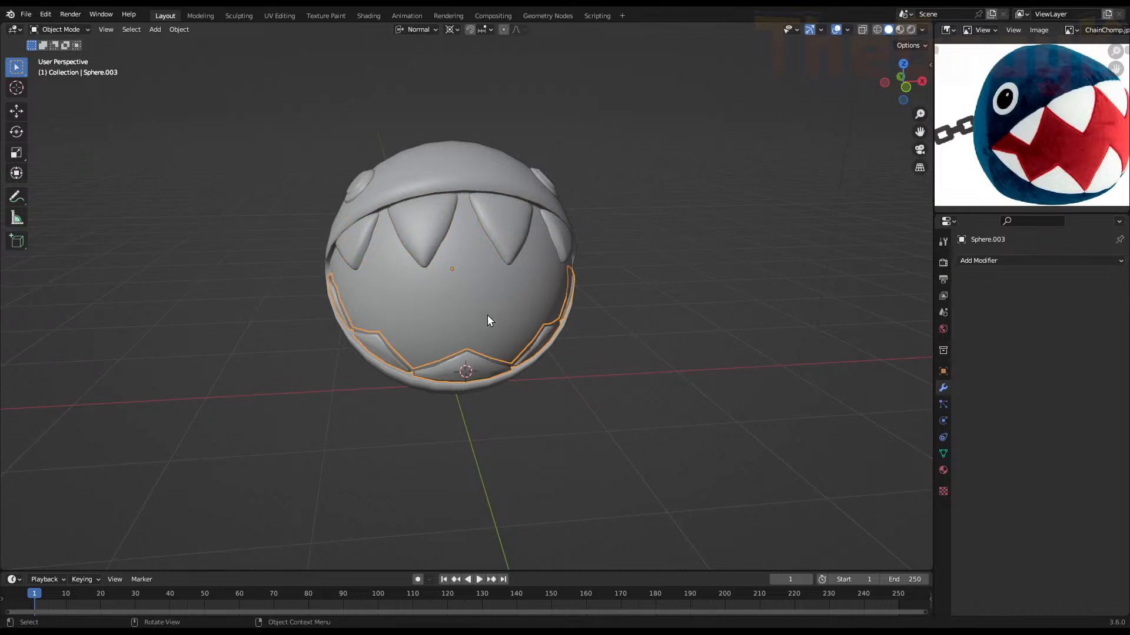
Add a level 2 Subdivision modifier to the lower teeth, body and upper teeth and join them into one object
shift+click(490, 301)
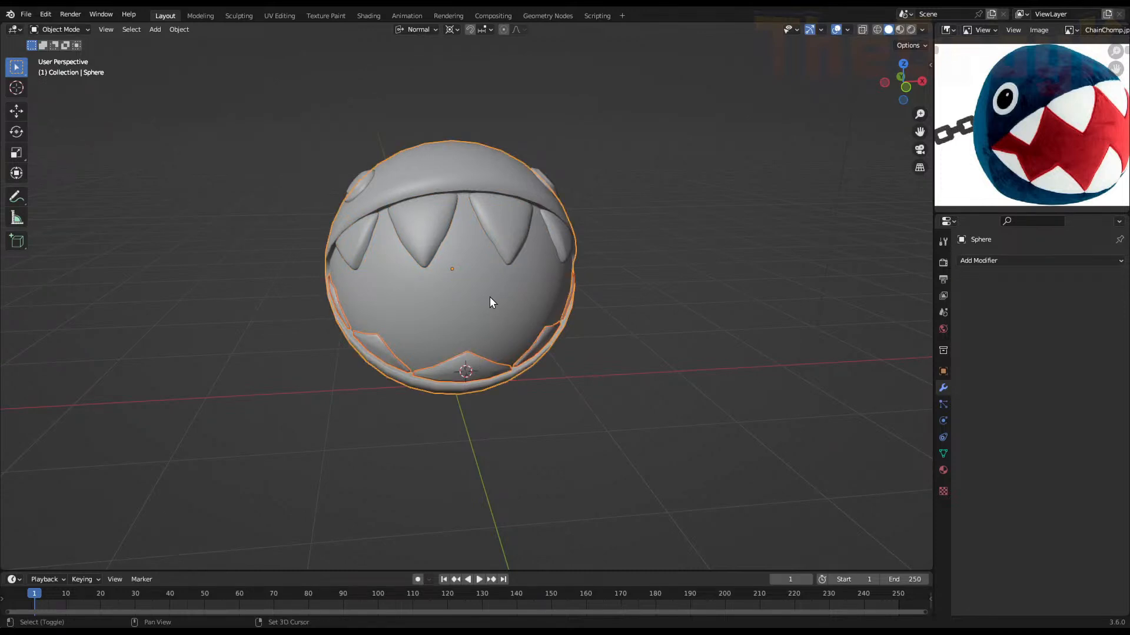
shift+click(497, 234)
key(ctrl+2)
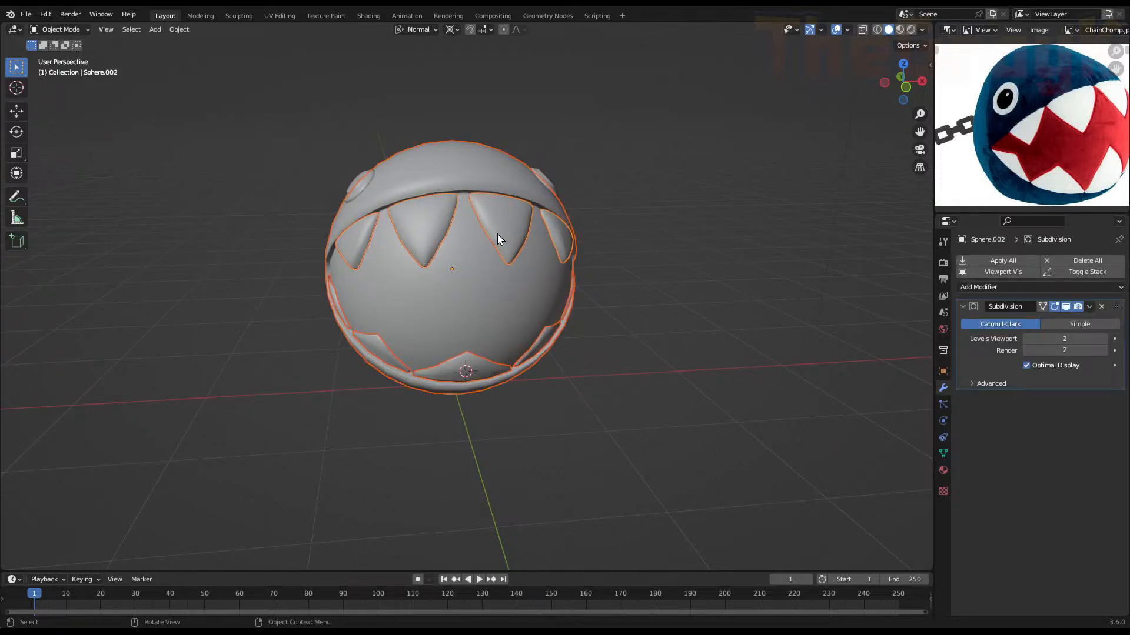
key(ctrl+j)
middle_drag(506, 261, 541, 212)
click(526, 207)
ctrl+click(524, 233)
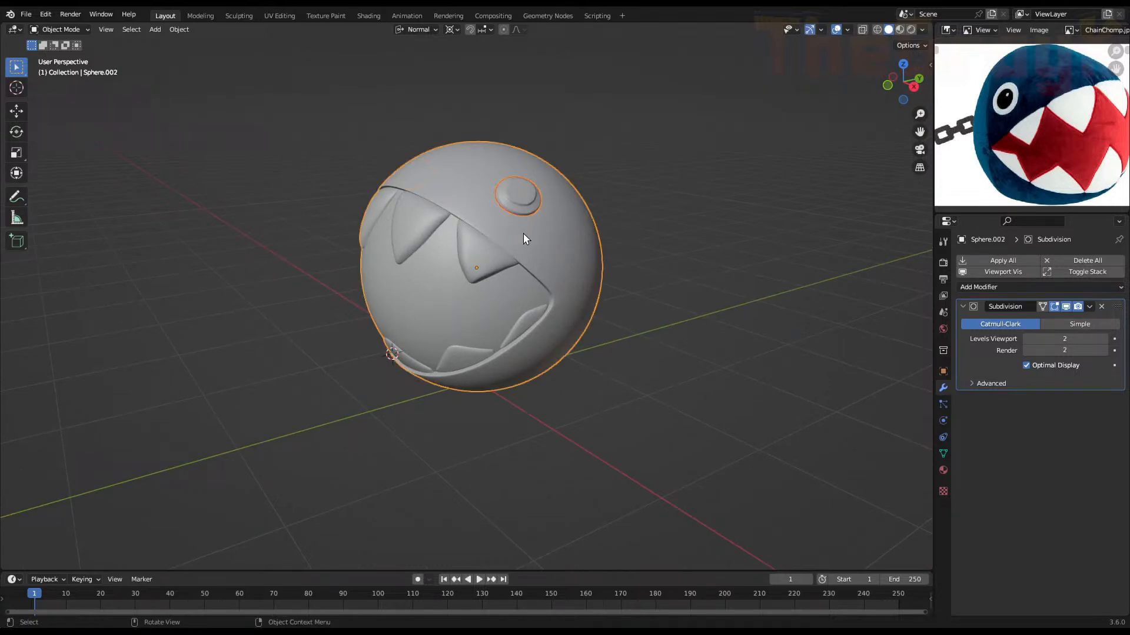
Run all 3D-print checks on the joined Chain Chomp model
middle_drag(525, 237, 496, 242)
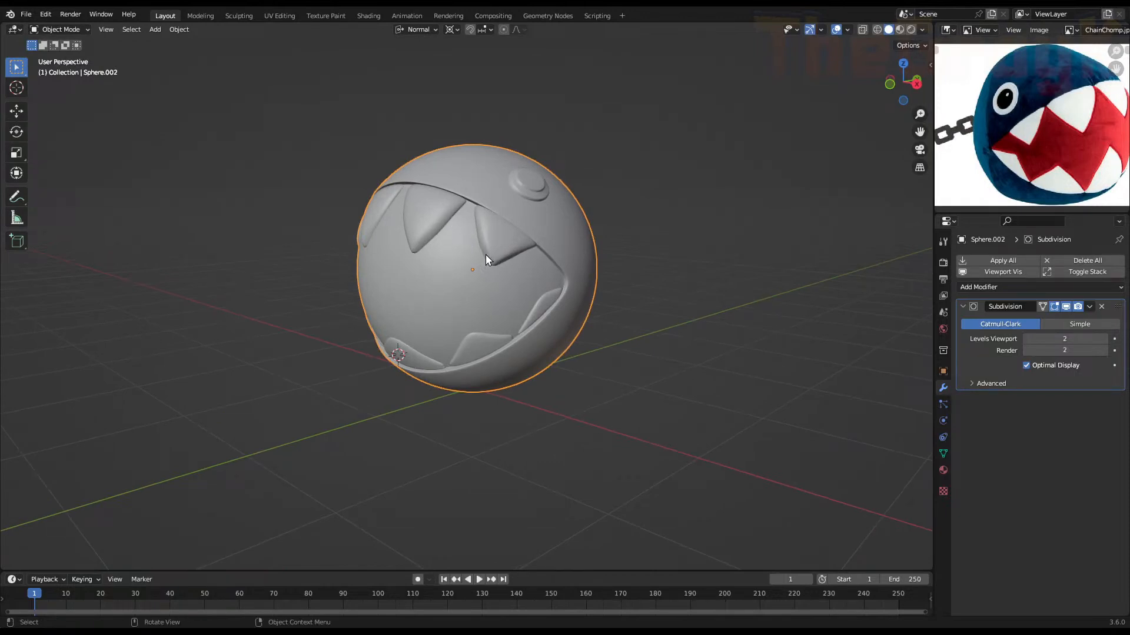
middle_drag(531, 327, 546, 293)
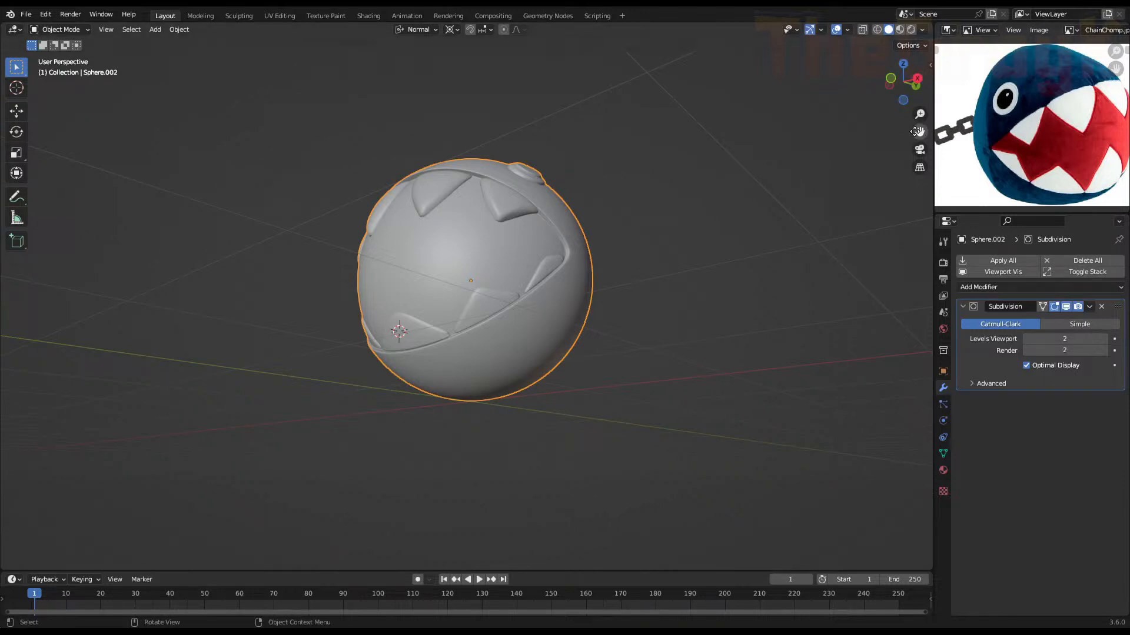
click(928, 66)
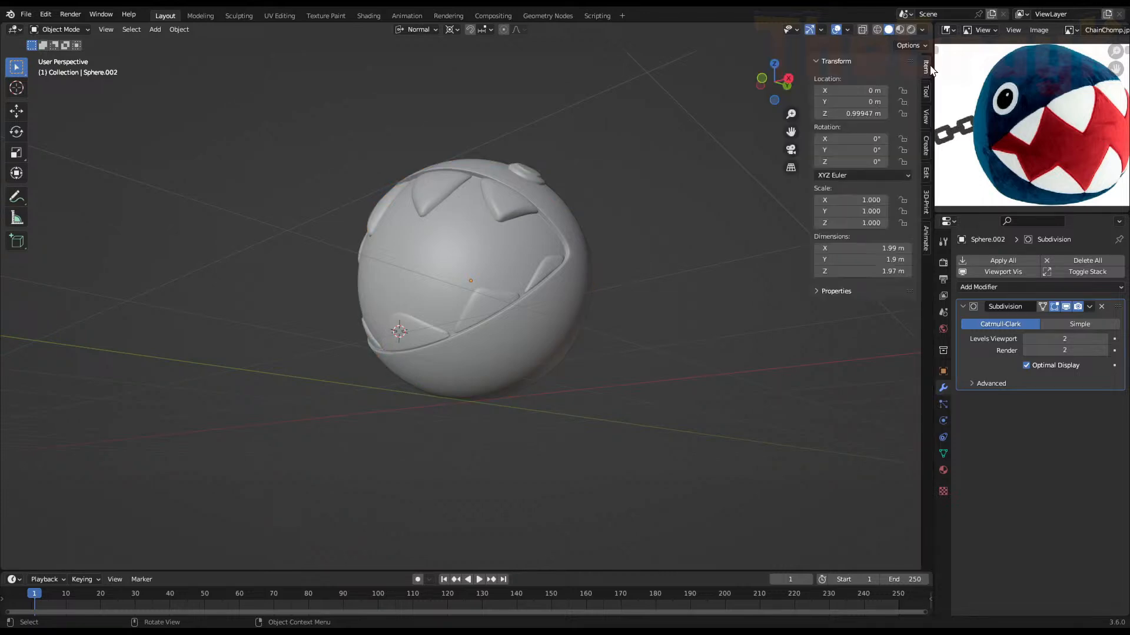
click(926, 213)
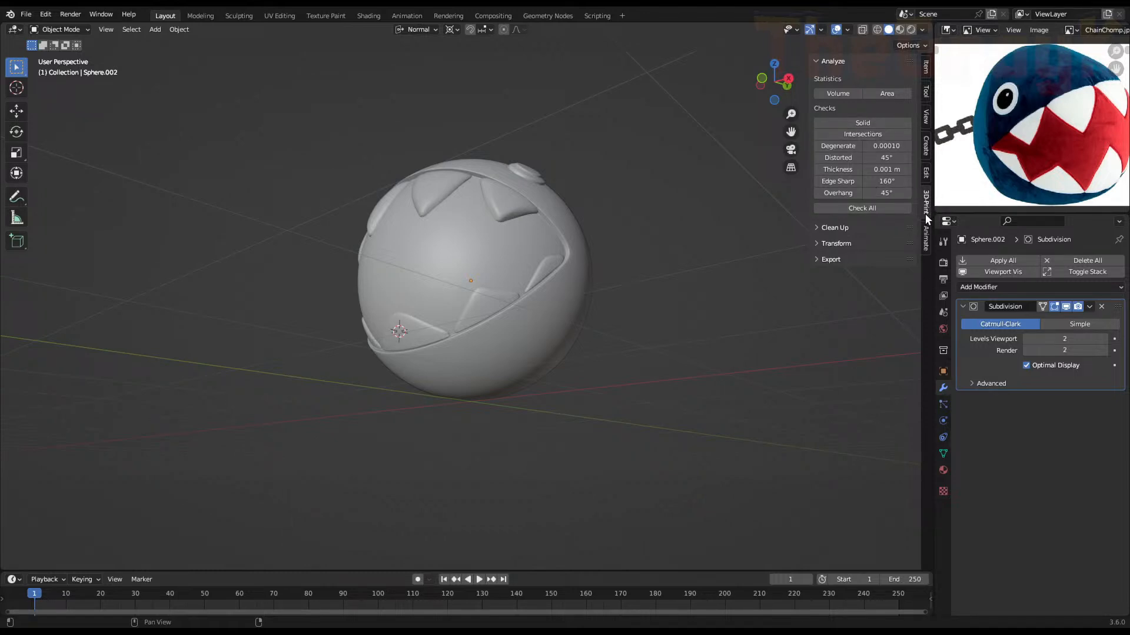
click(861, 210)
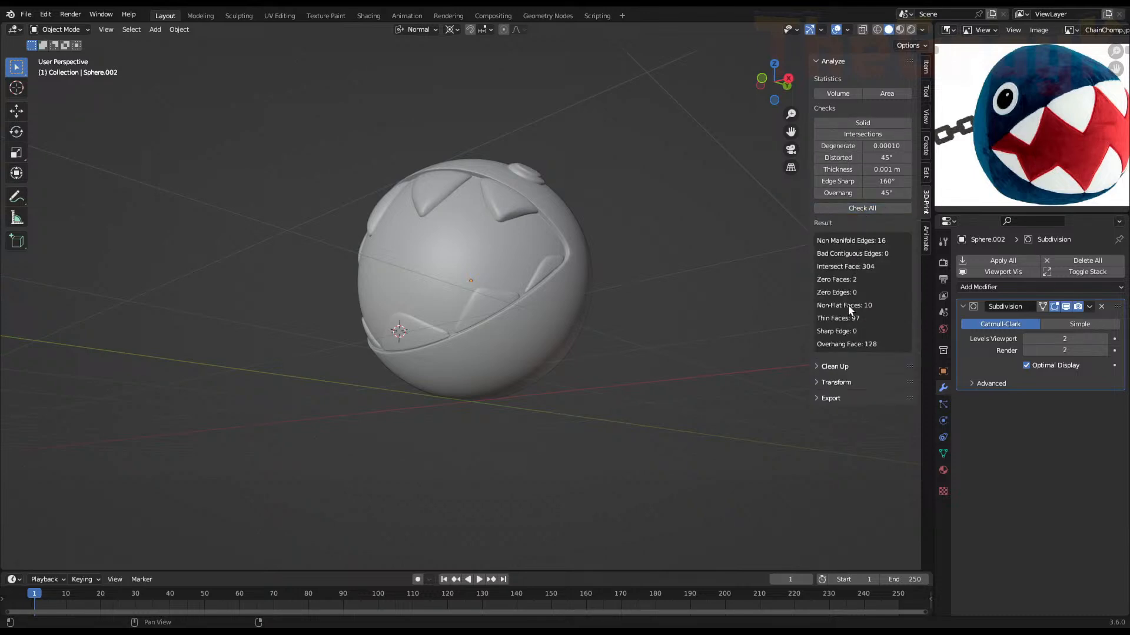
Clean up the model with Make Manifold and rerun all 3D-print checks
click(833, 368)
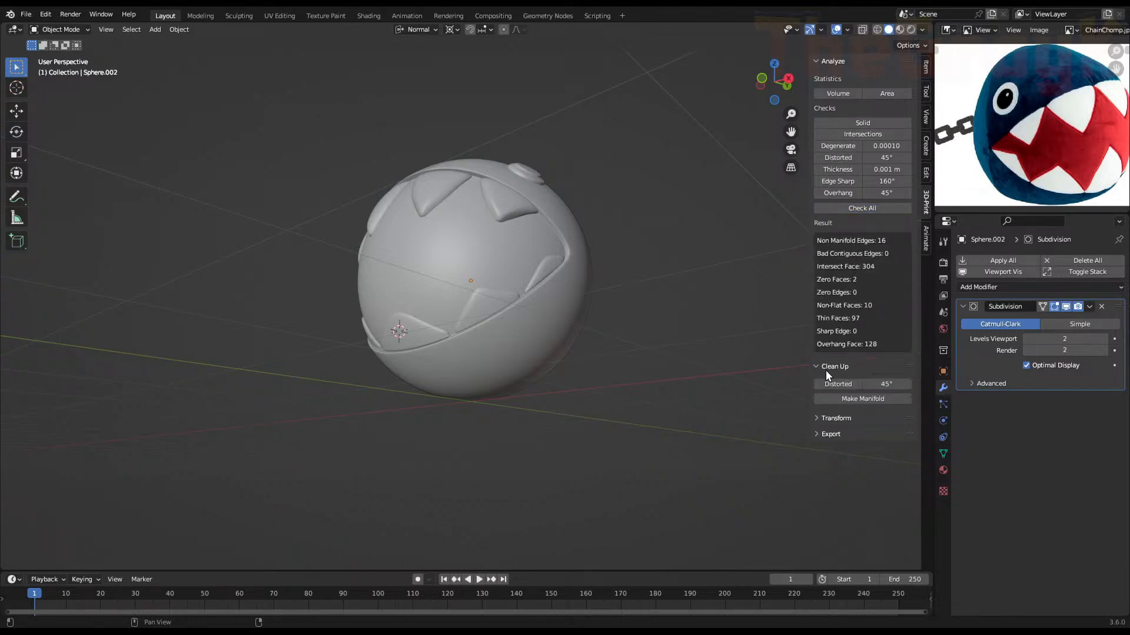
click(844, 399)
click(861, 208)
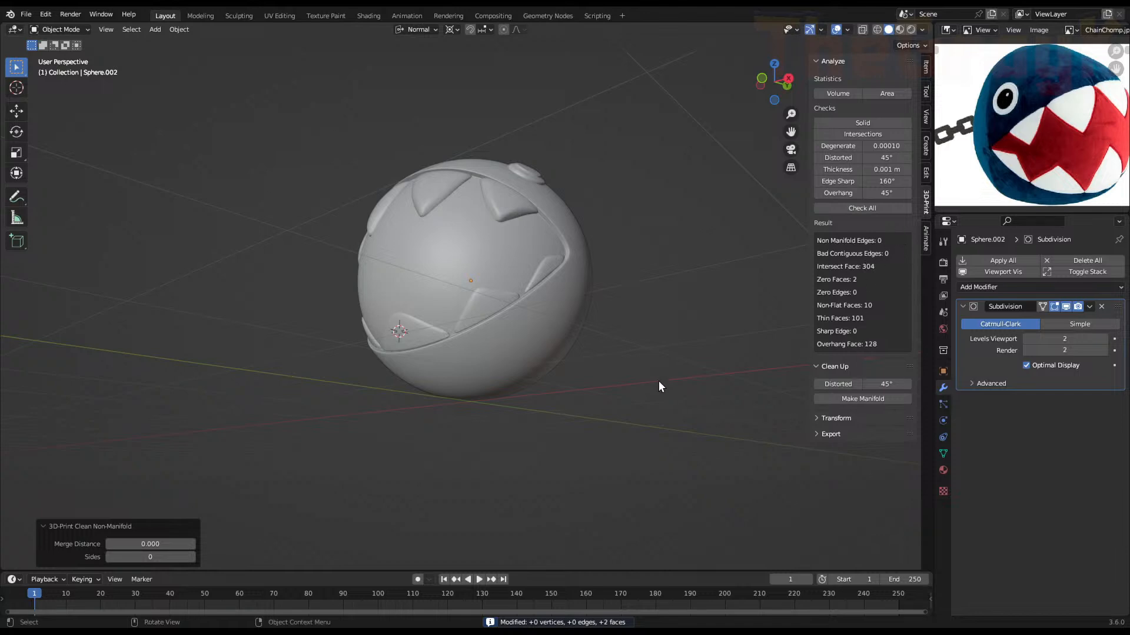
middle_drag(441, 249, 495, 345)
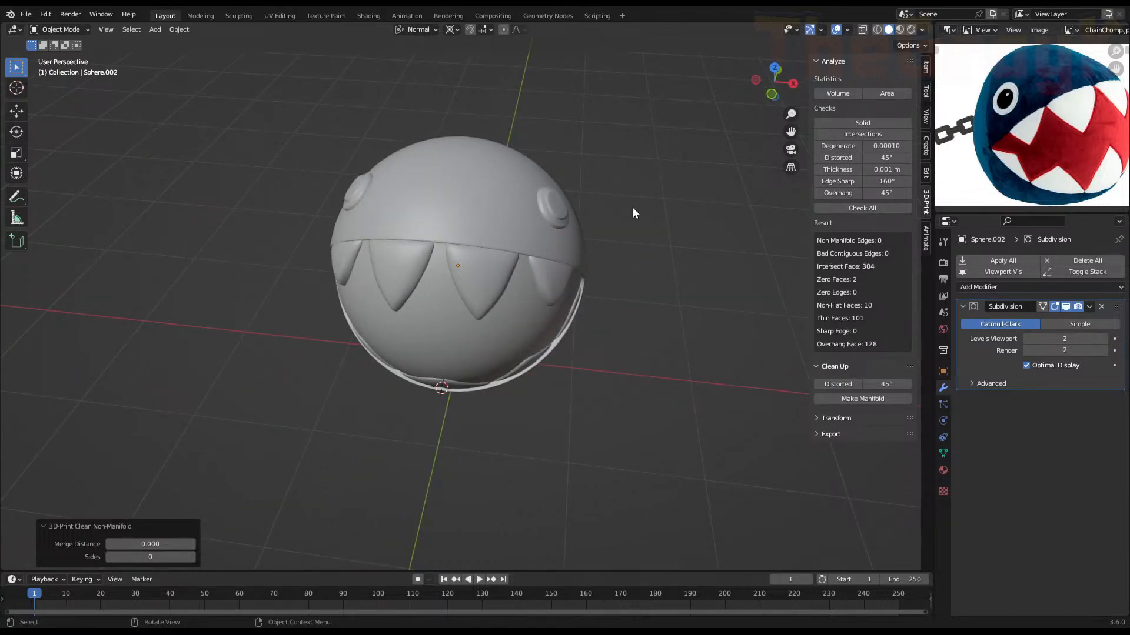
click(27, 14)
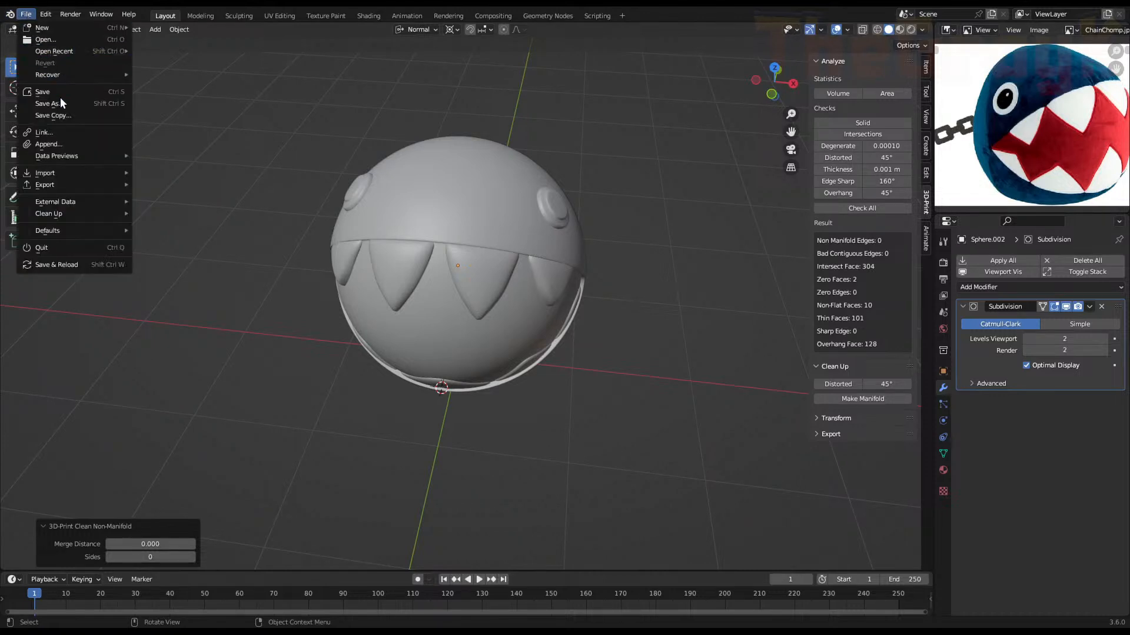
mouse_move(75, 184)
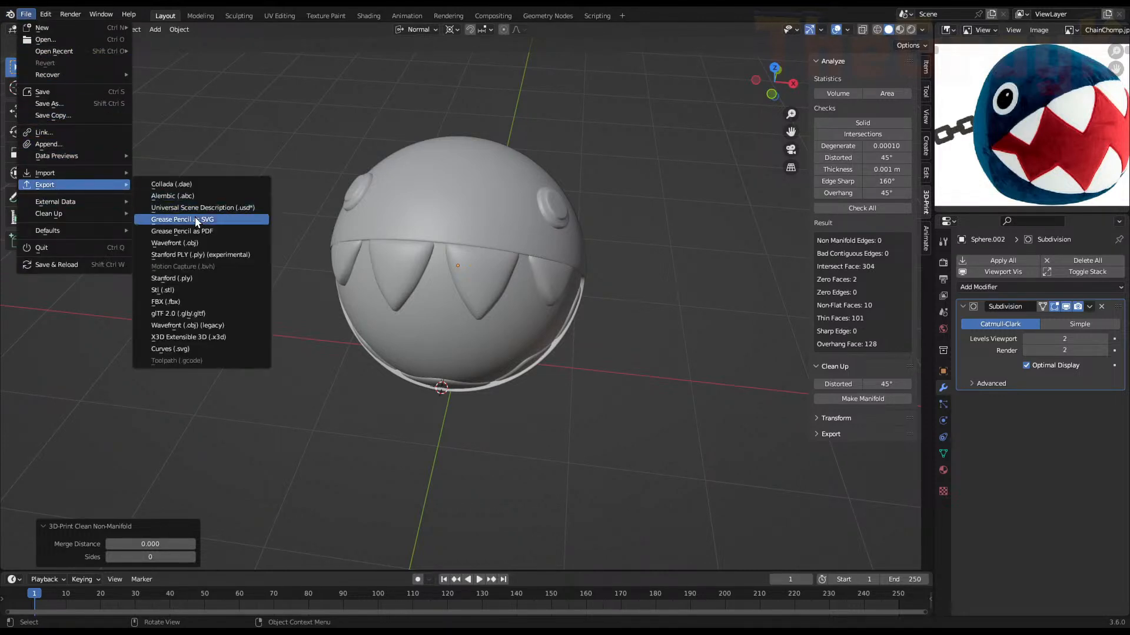
key(Escape)
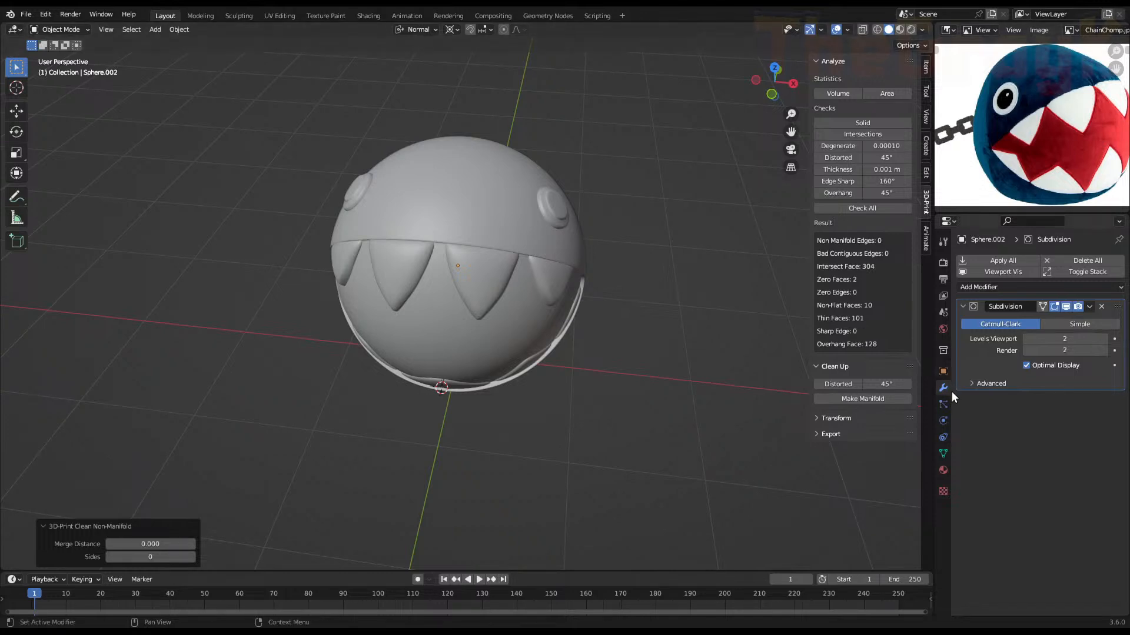
Set the scene's unit scale to 0.01 and its length unit to millimeters
click(942, 311)
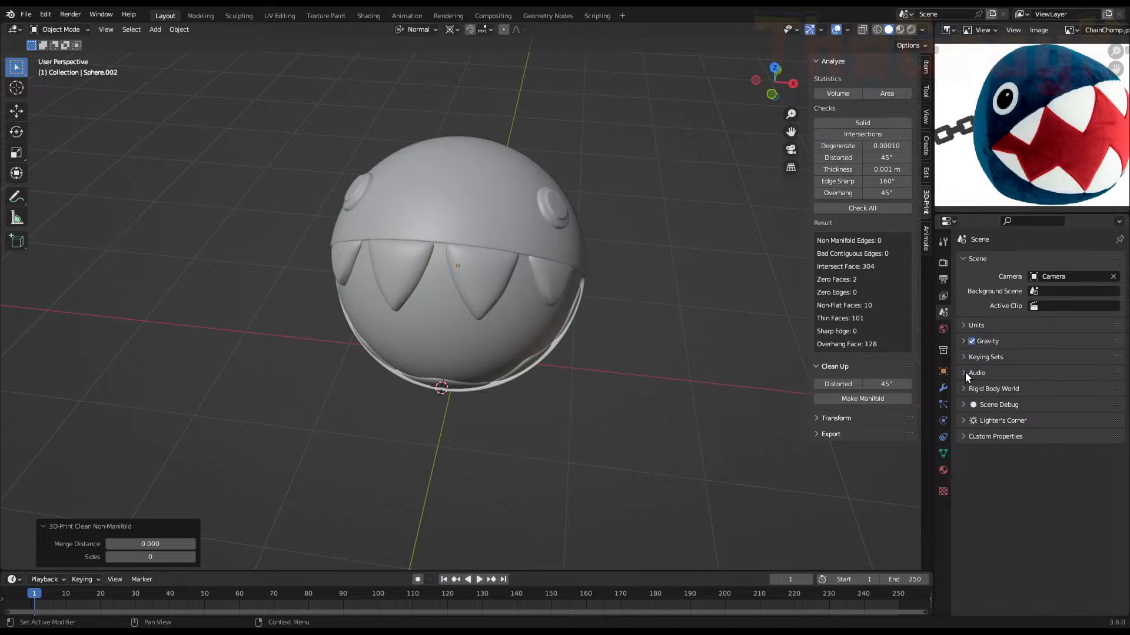
click(965, 331)
click(1072, 357)
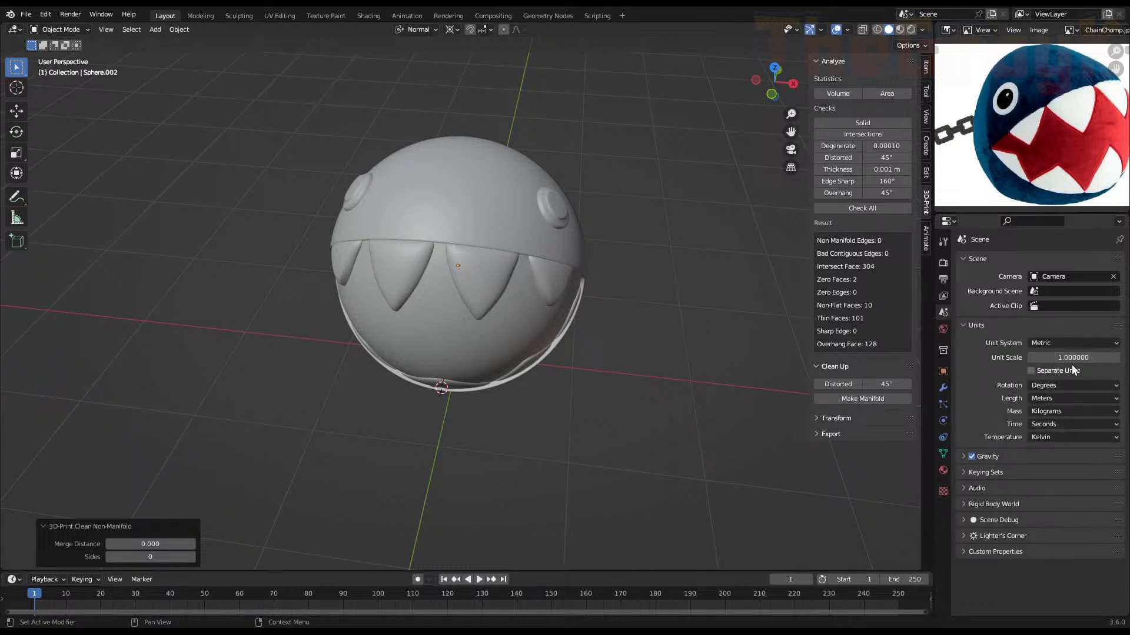
text(0.01)
key(Return)
click(1045, 399)
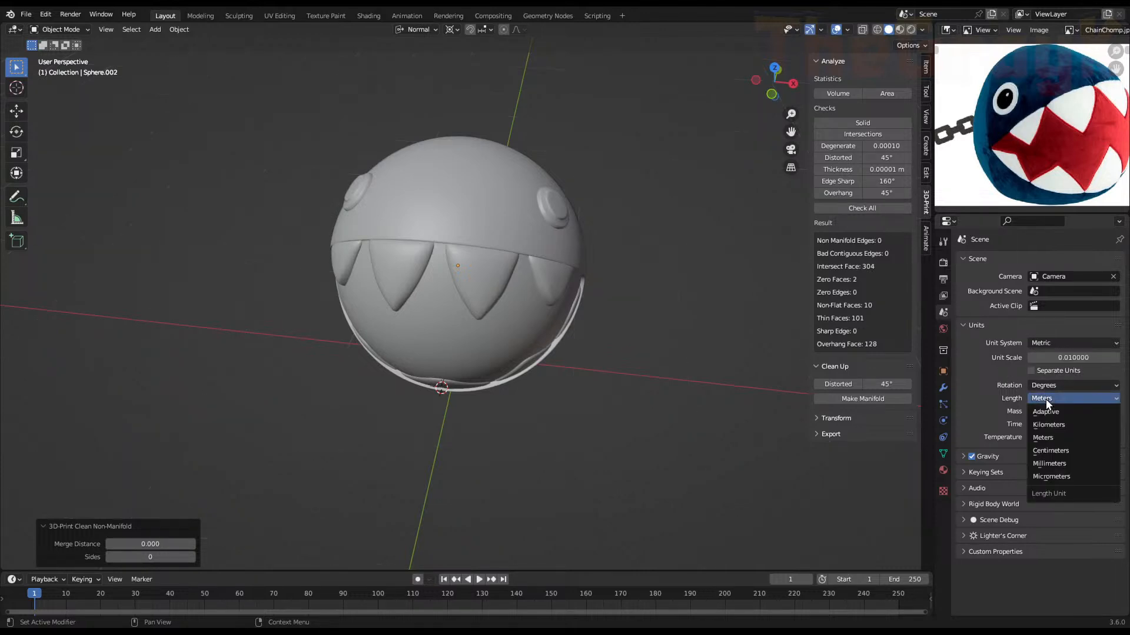
click(1069, 464)
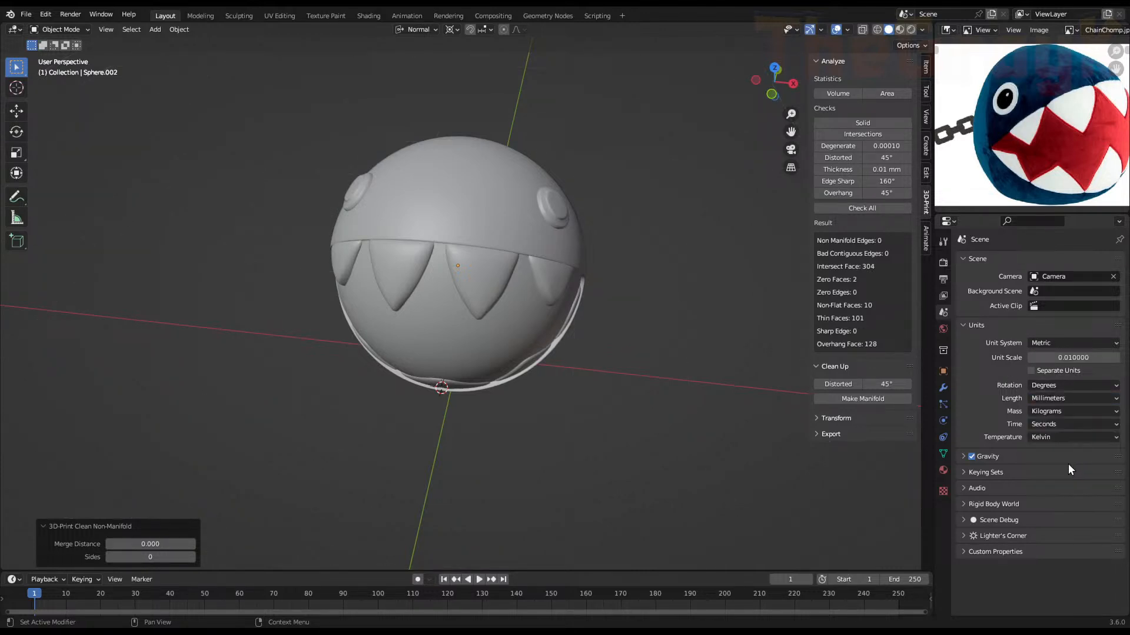
Select the Chain Chomp model, show its transform values and apply its rotation
click(553, 293)
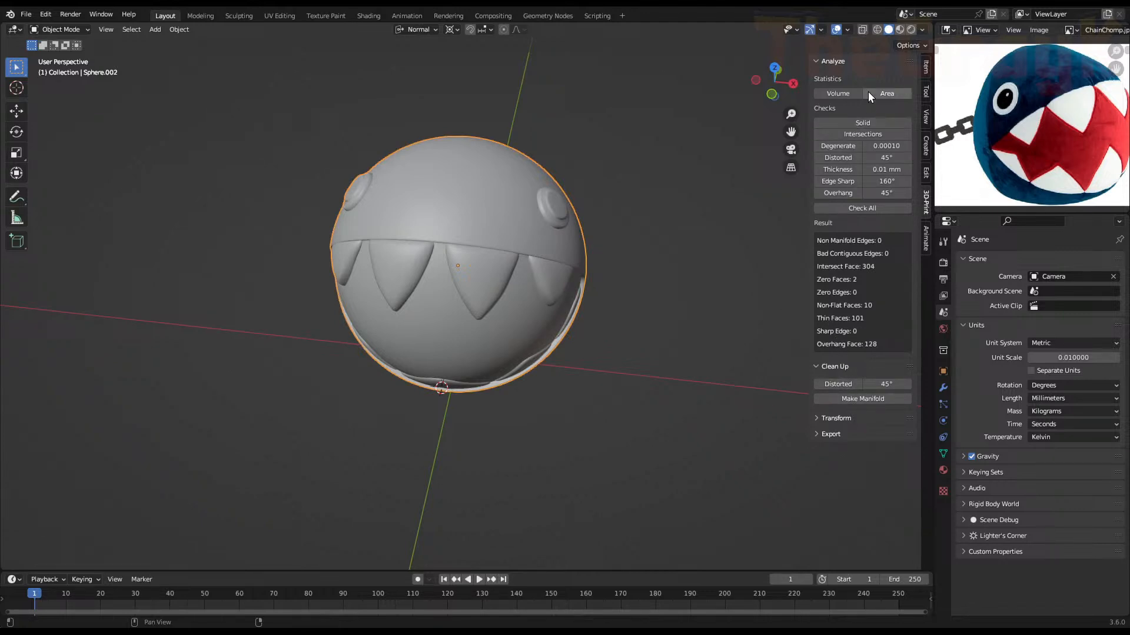
click(927, 70)
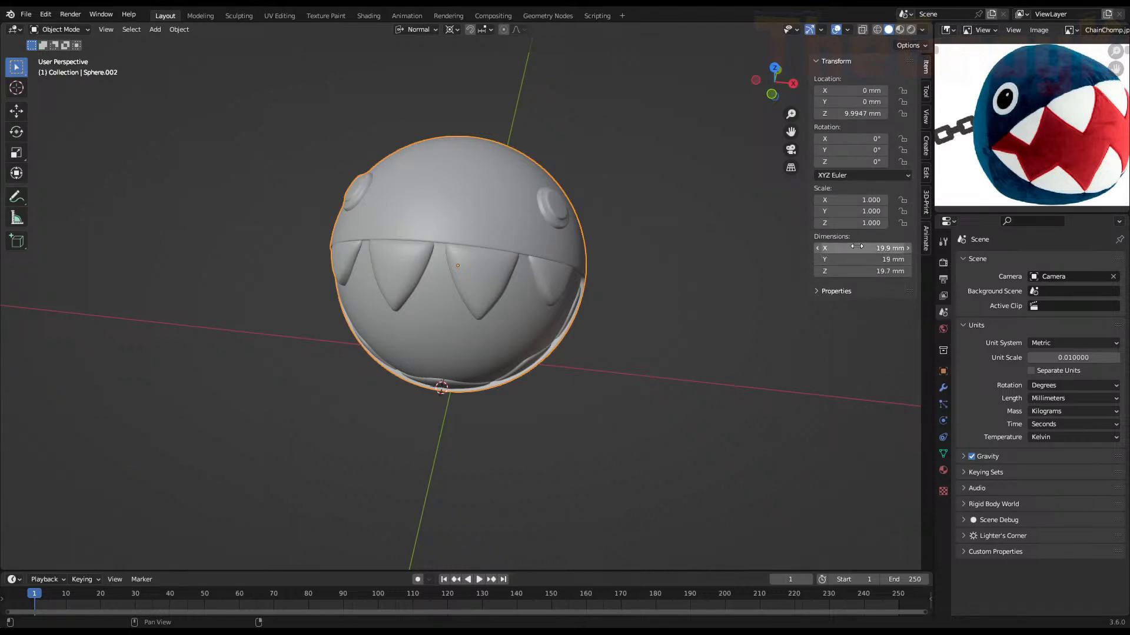
key(ctrl+a)
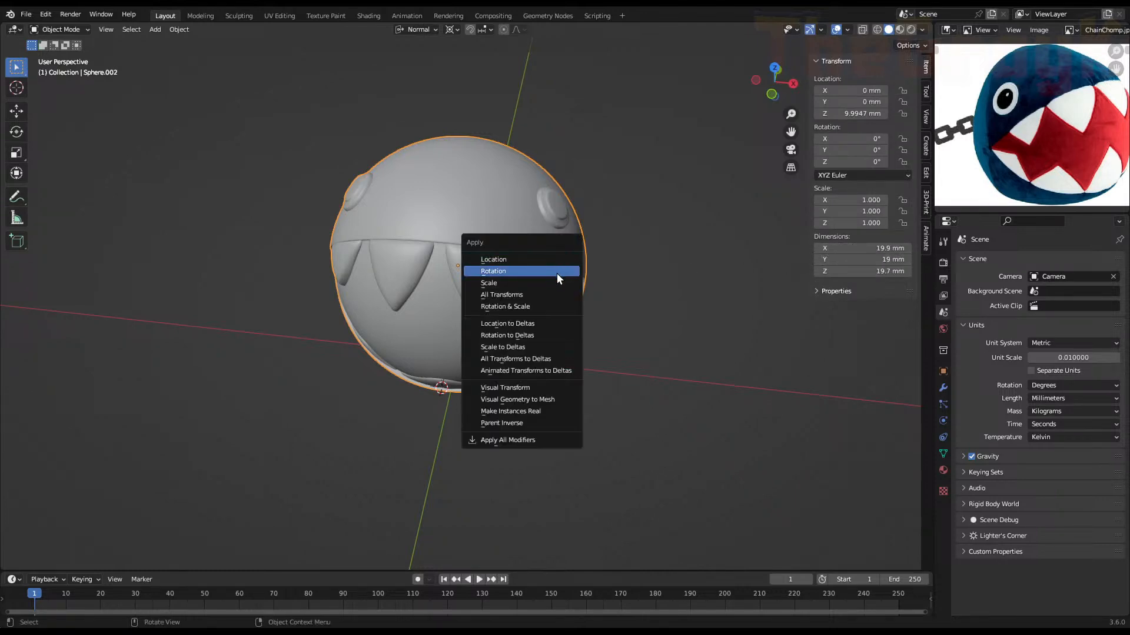
click(557, 271)
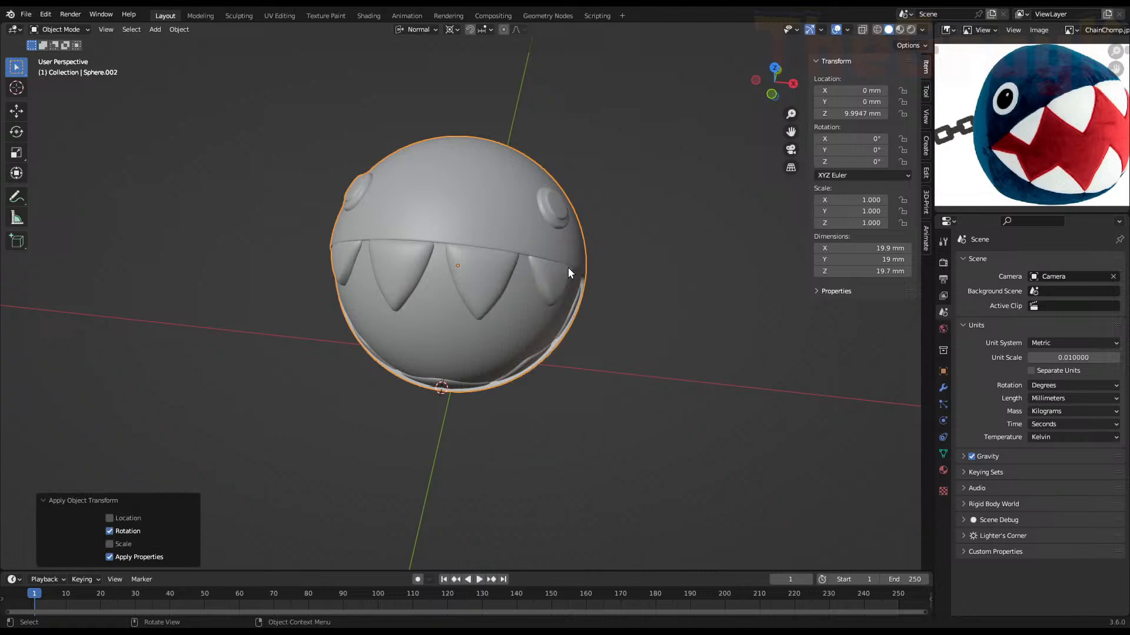
Try setting only the model's X dimension to 75 mm, and undo the change
click(853, 201)
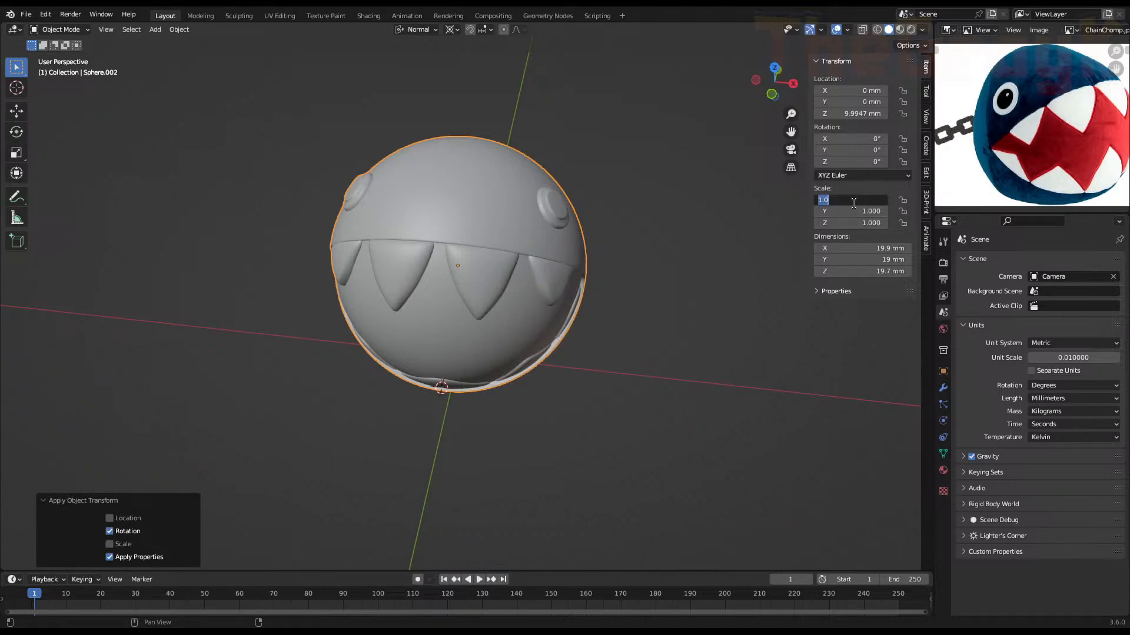
click(877, 248)
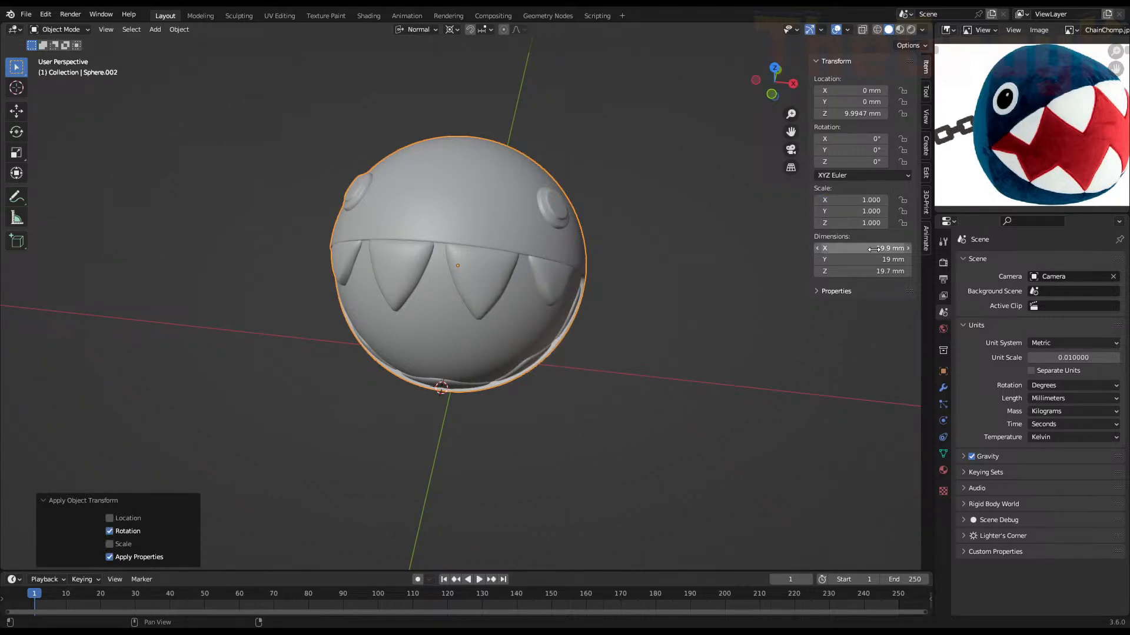
click(874, 249)
text(75)
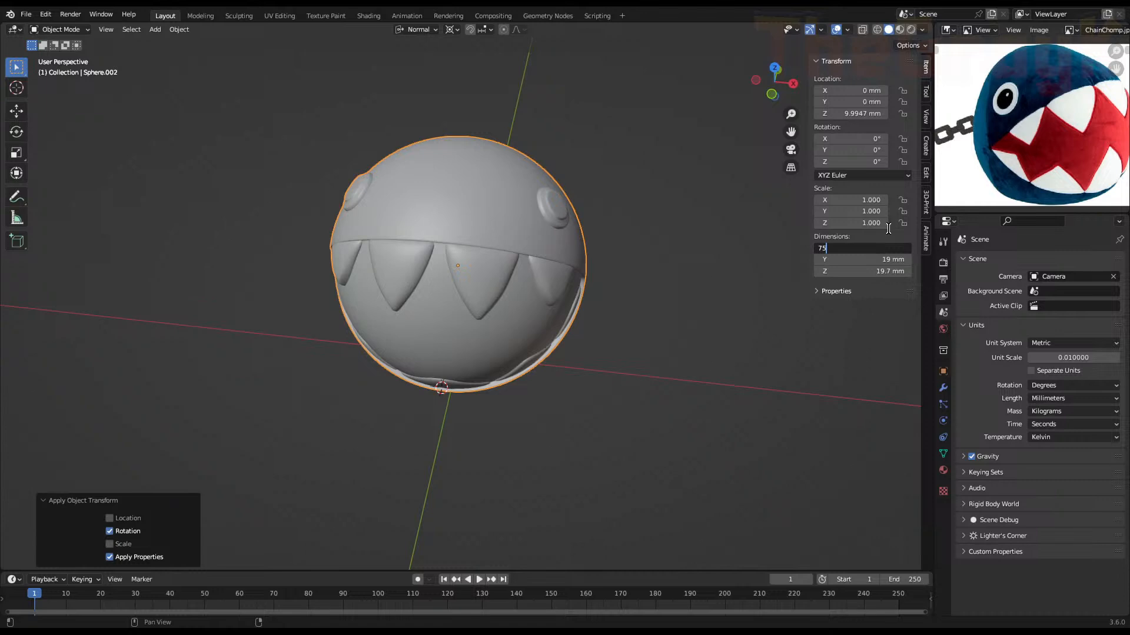
key(Return)
key(ctrl+z)
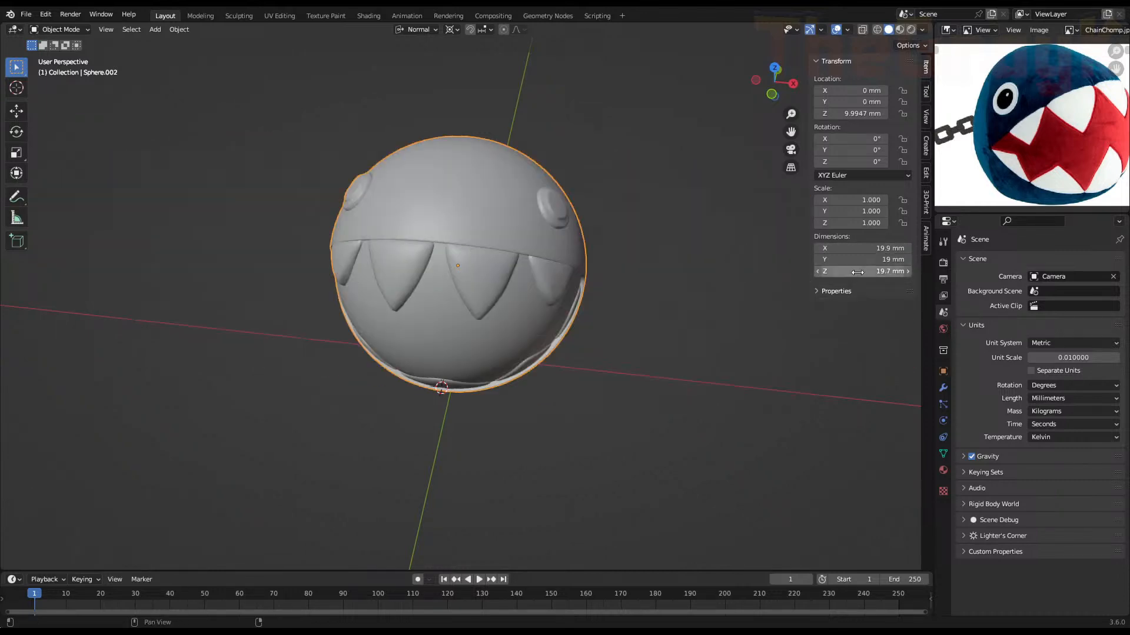
Set all three dimensions to 19.943 mm and scale the model uniformly by about 3.759 to reach 75 mm
drag(860, 247, 864, 271)
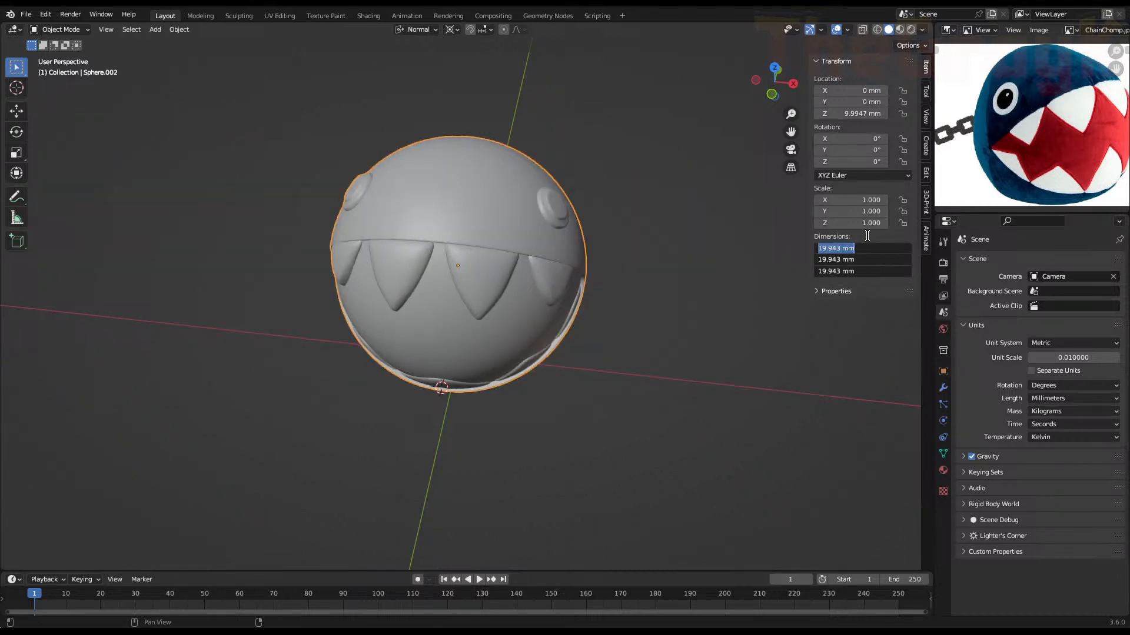
key(Return)
key(s)
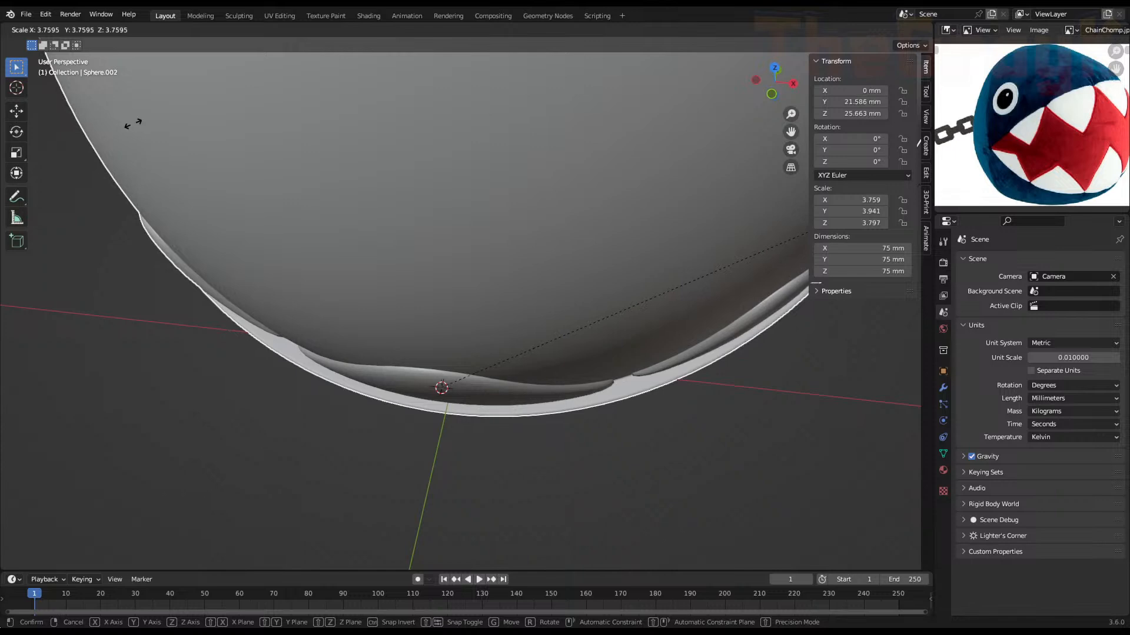
click(133, 124)
scroll(321, 253, down, 4)
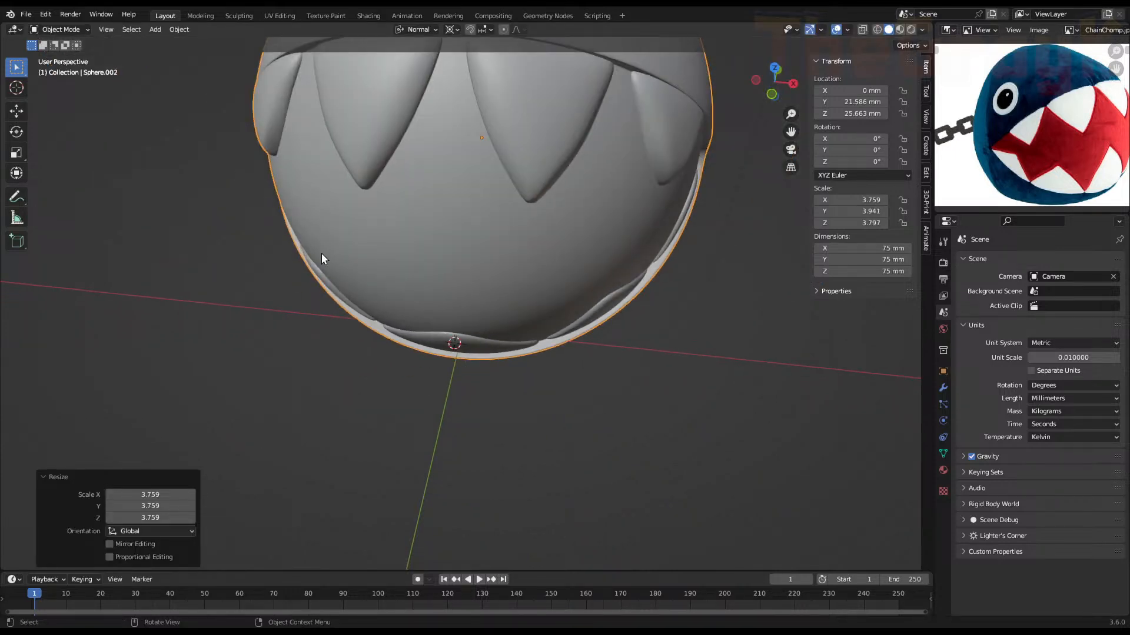
scroll(320, 254, down, 2)
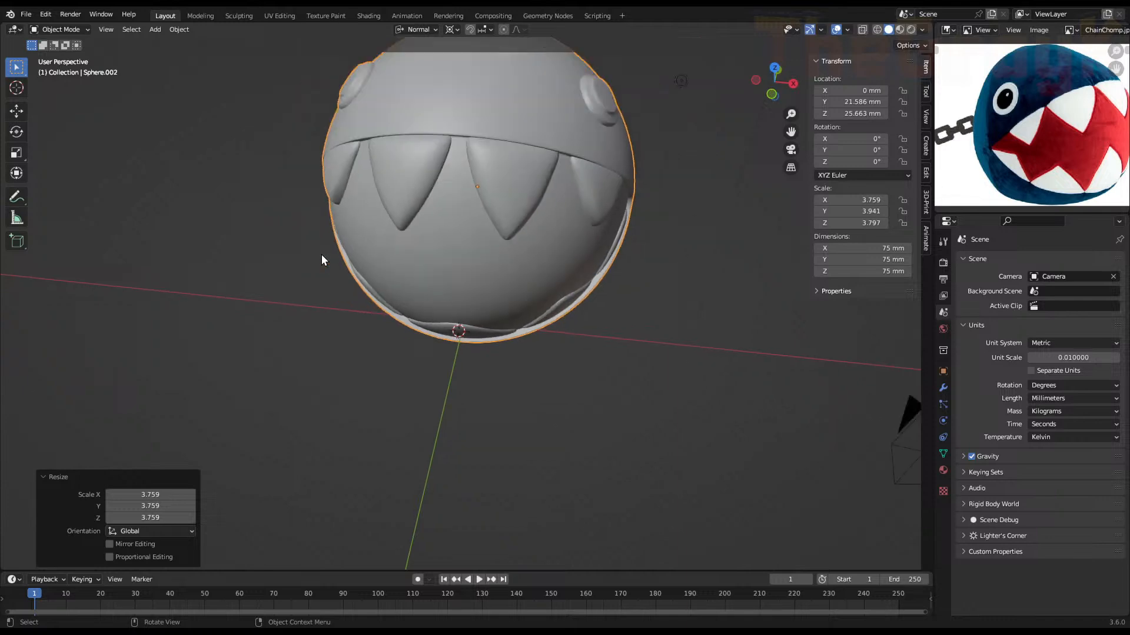
middle_drag(363, 268, 365, 226)
key(g)
key(z)
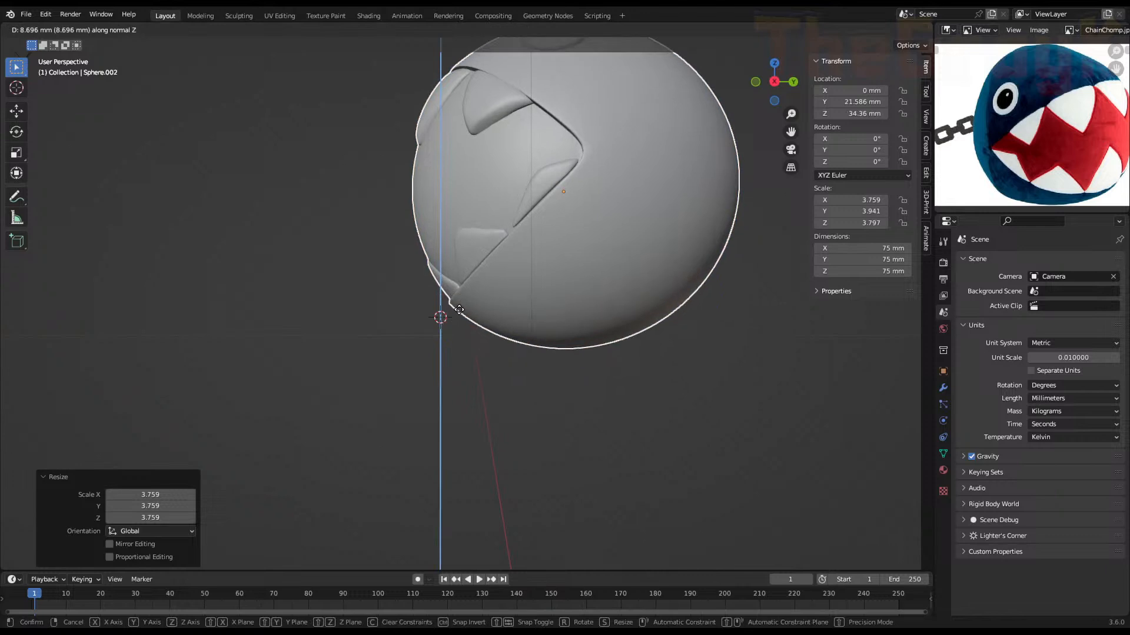
key(Escape)
In Edit Mode, move the whole mesh up about 38 mm in the right view so it sits above its origin, and return to Object Mode
key(Tab)
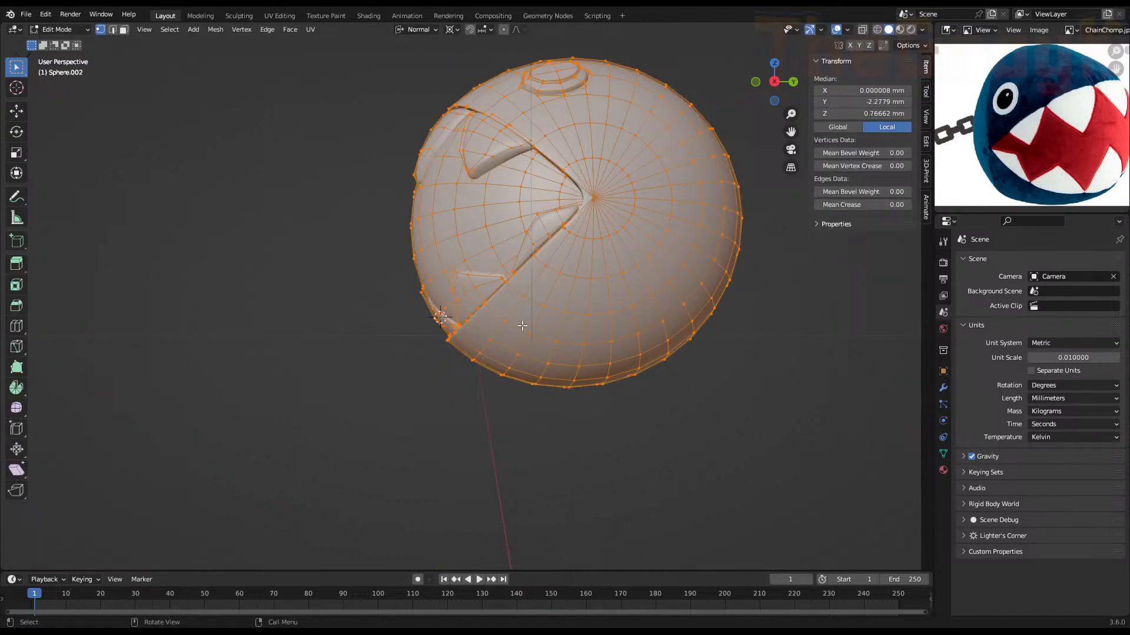
key(KP_3)
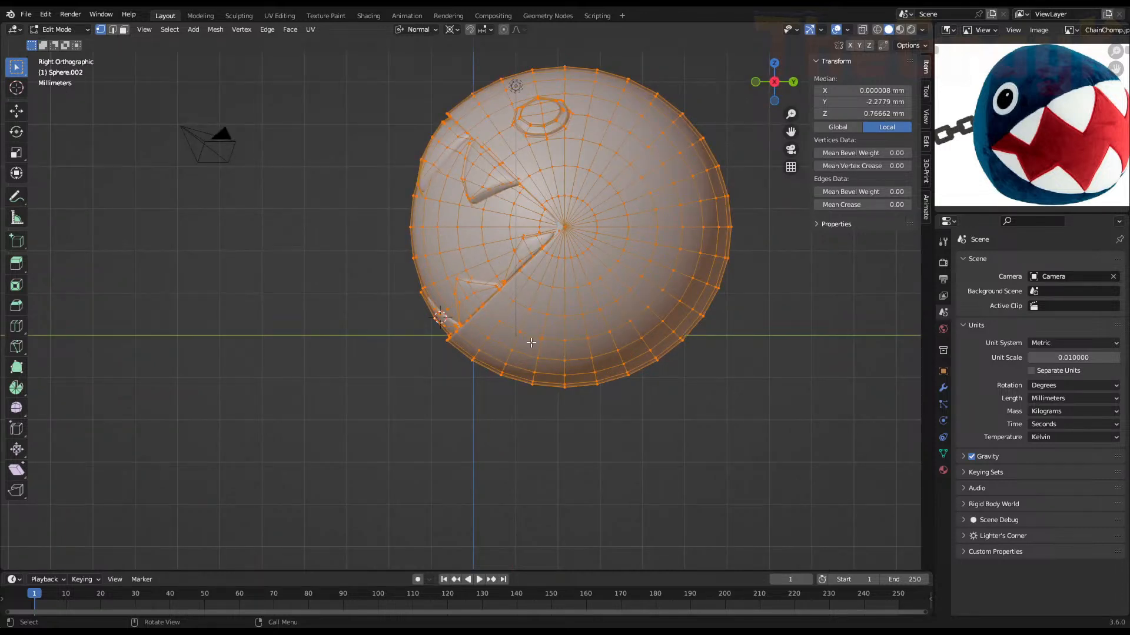
key(g)
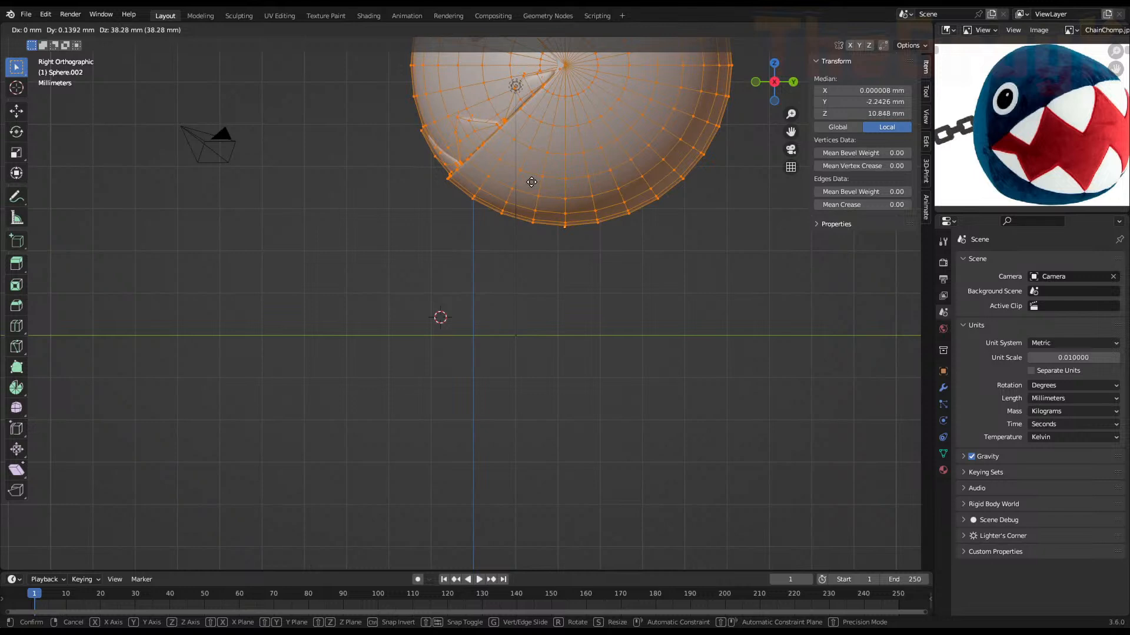
click(531, 183)
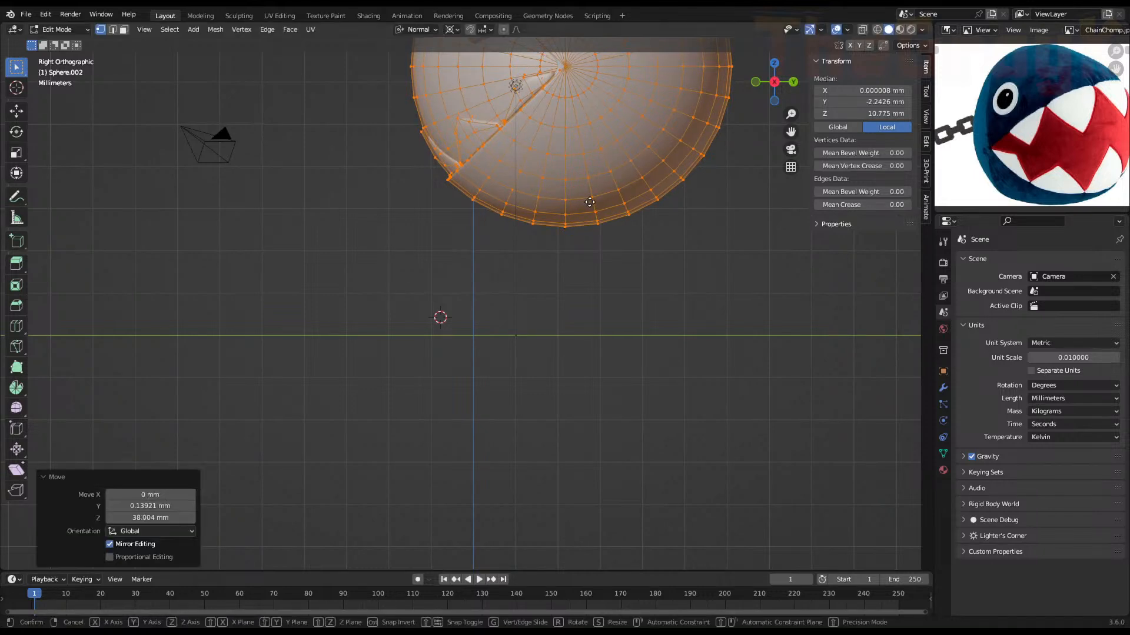
key(Tab)
Move the object about -21.4 mm in Y and -25.9 mm in Z, resting its base at the world origin
key(g)
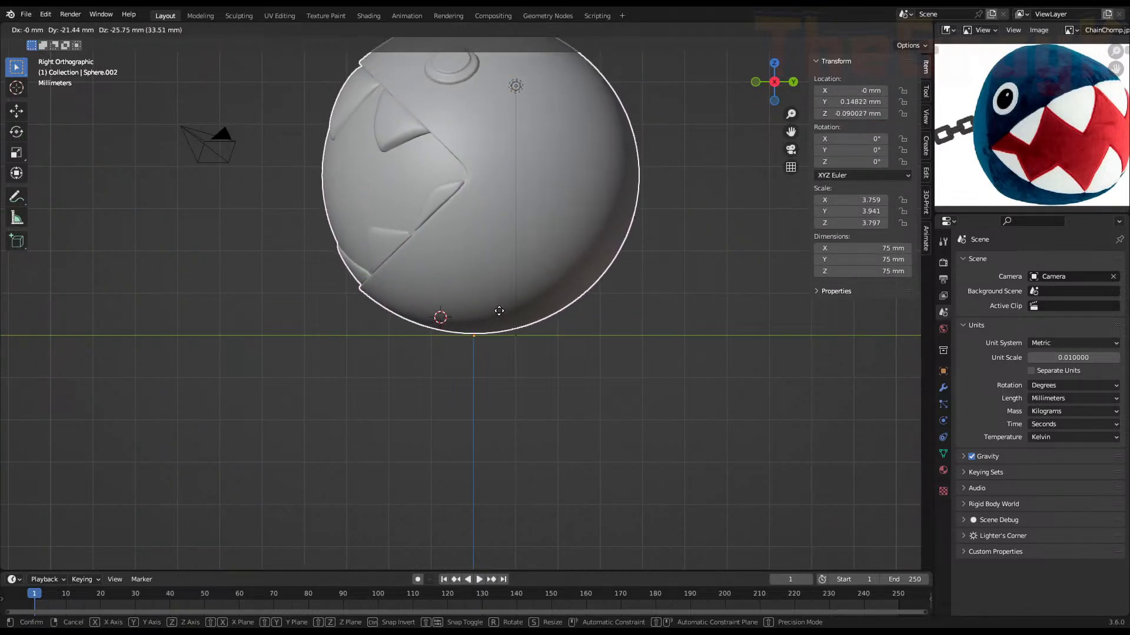
click(499, 311)
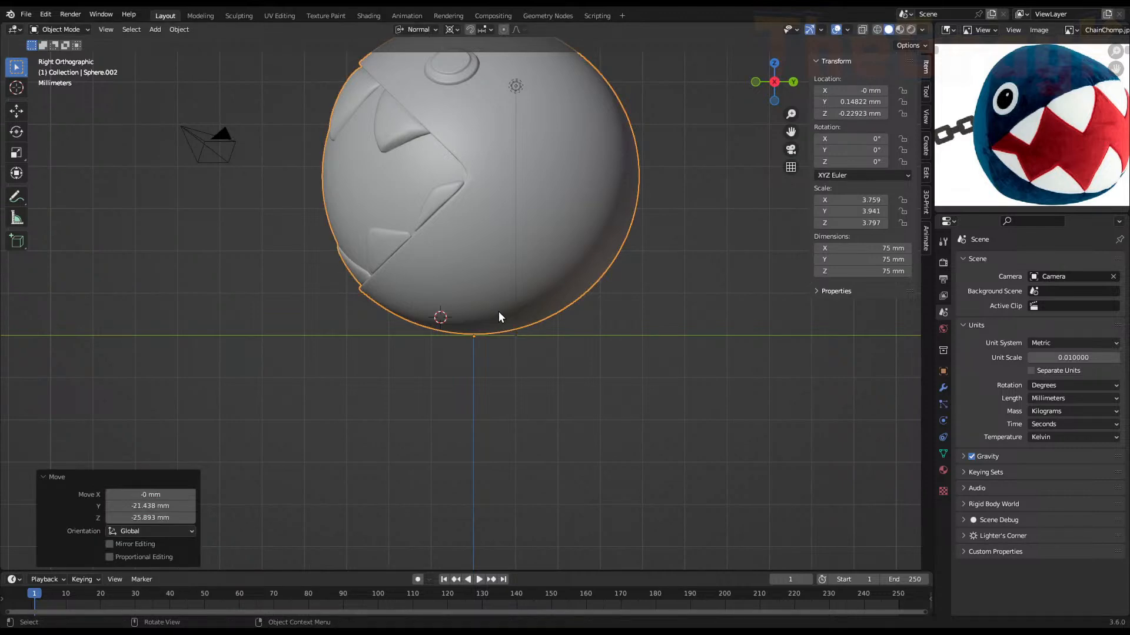
middle_drag(472, 281, 585, 329)
scroll(584, 325, down, 7)
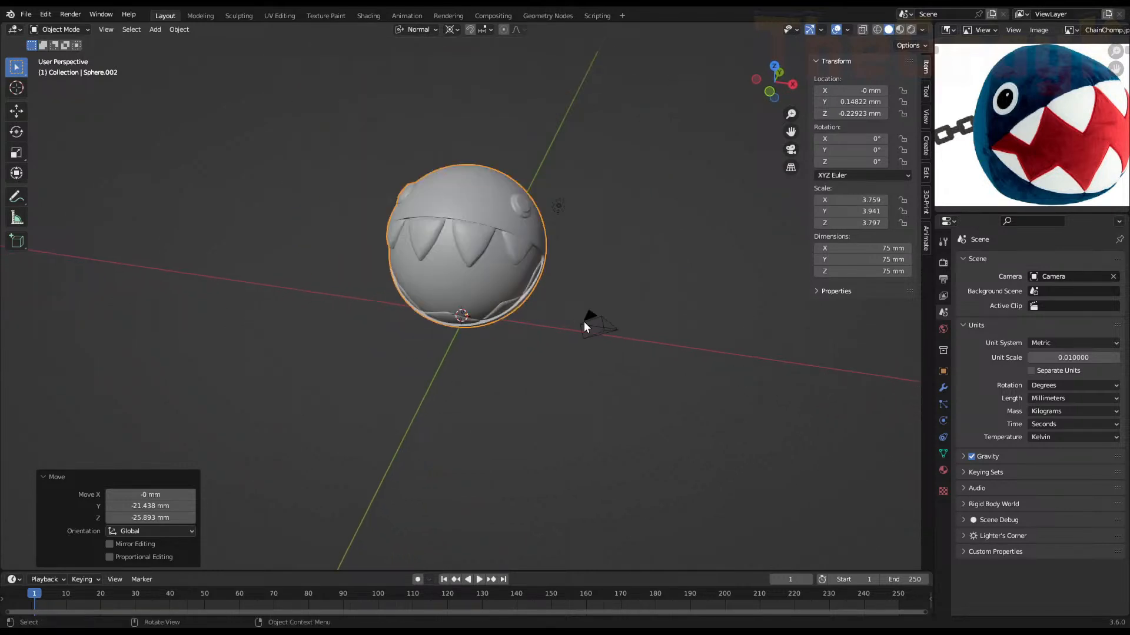
Examine the grounded Chain Chomp model's mouth, teeth and eyes from the front and the side
middle_drag(542, 292, 566, 269)
scroll(439, 259, up, 4)
scroll(456, 274, up, 2)
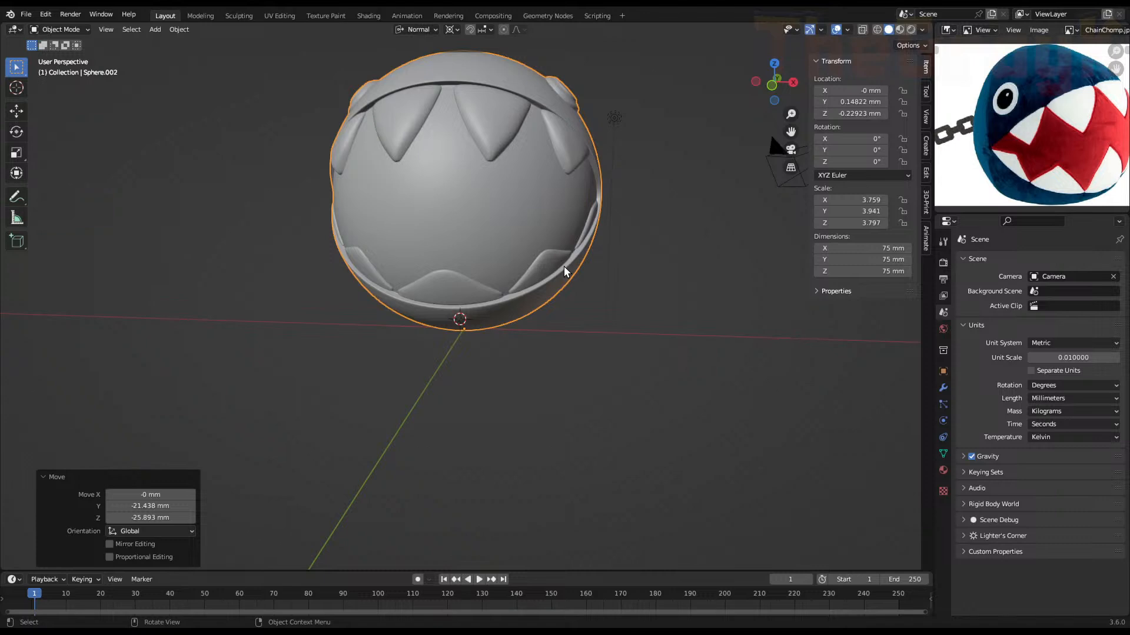
middle_drag(534, 221, 454, 259)
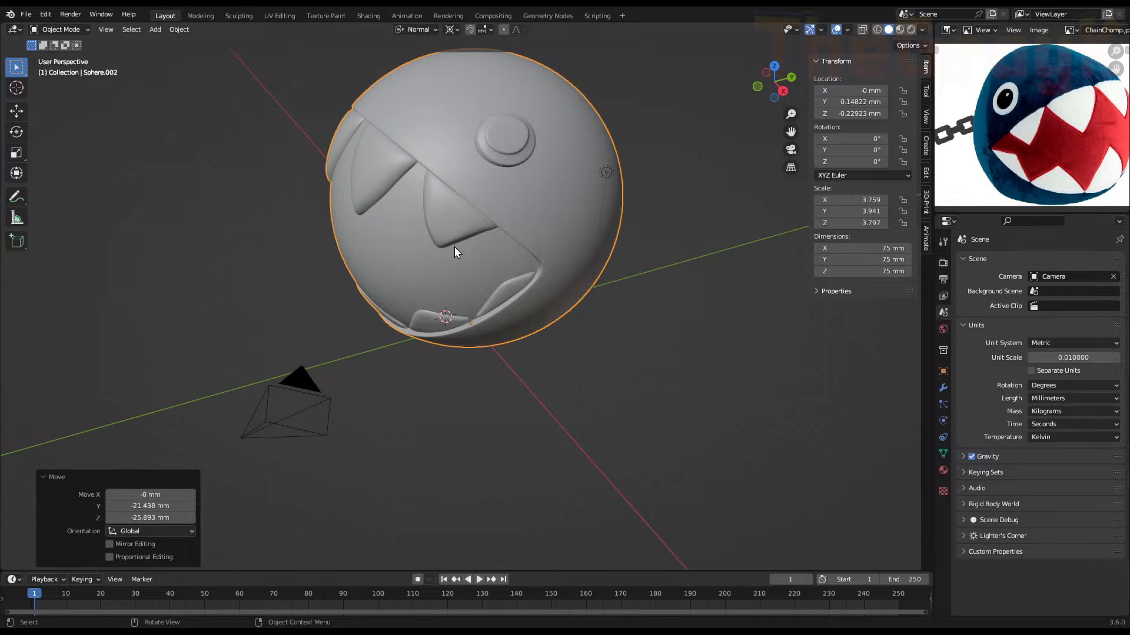
scroll(461, 224, down, 5)
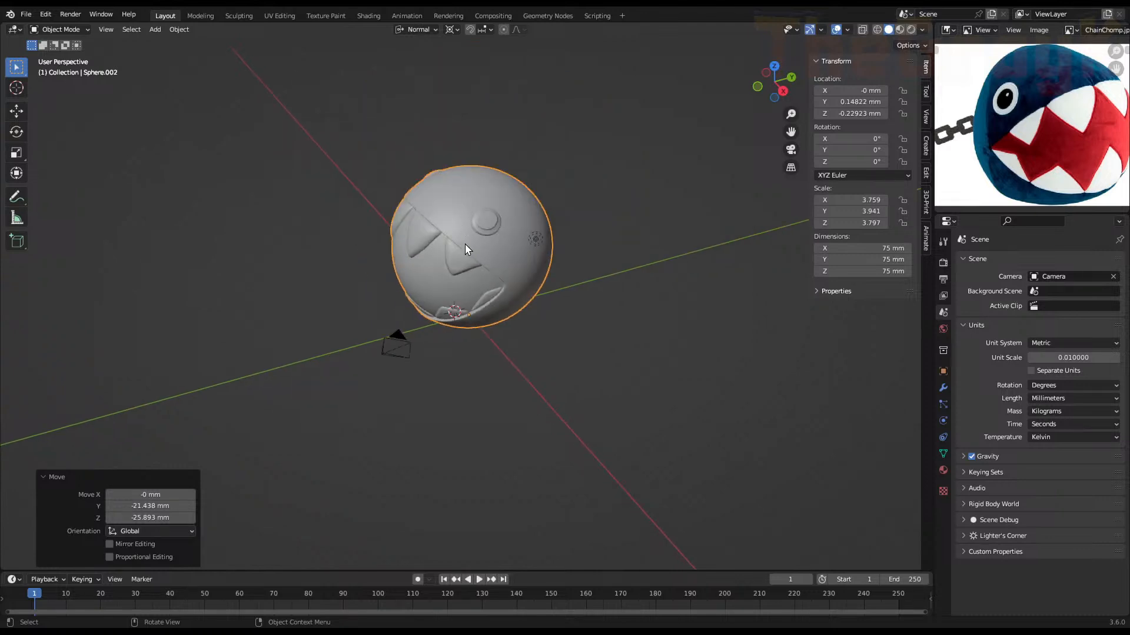
scroll(465, 244, up, 5)
scroll(465, 244, up, 2)
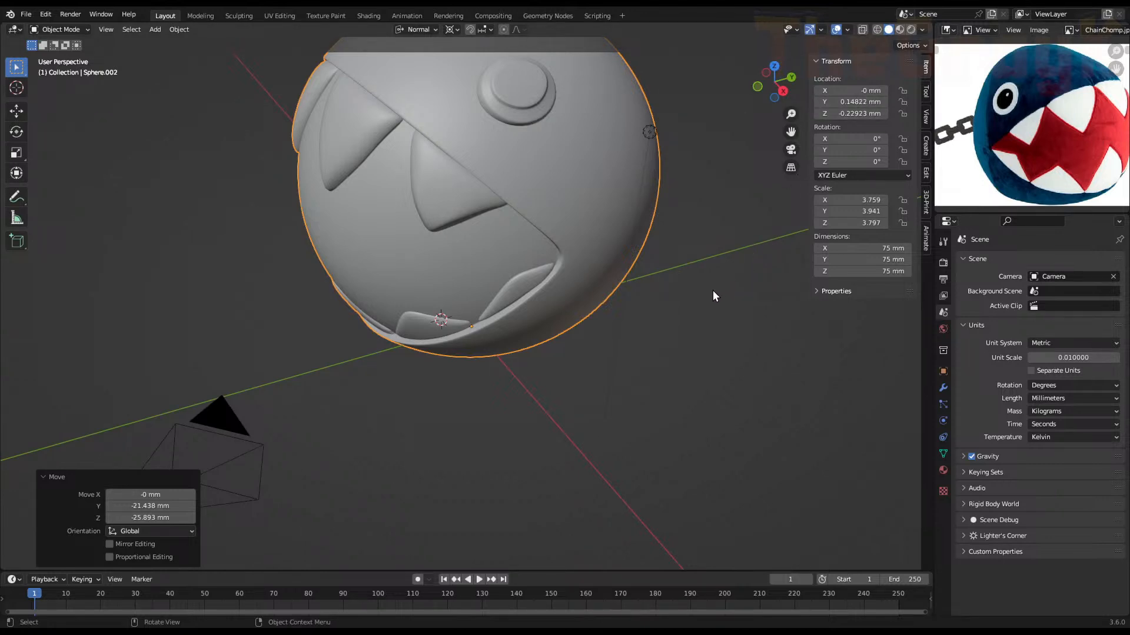
mouse_move(561, 265)
middle_down()
mouse_move(683, 287)
mouse_move(693, 271)
mouse_move(649, 223)
mouse_move(562, 256)
mouse_move(568, 282)
mouse_move(630, 310)
mouse_move(623, 317)
mouse_move(560, 245)
middle_up()
scroll(559, 245, down, 3)
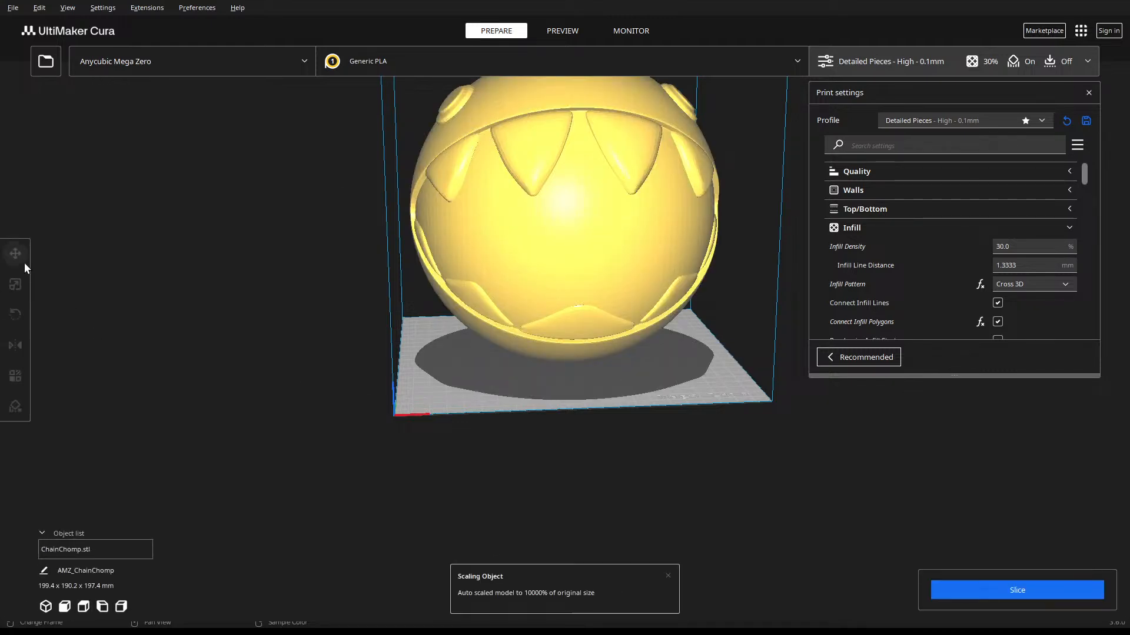
Select the ChainChomp.stl model on the build plate, set its scale to 100% and turn off uniform scaling
click(433, 254)
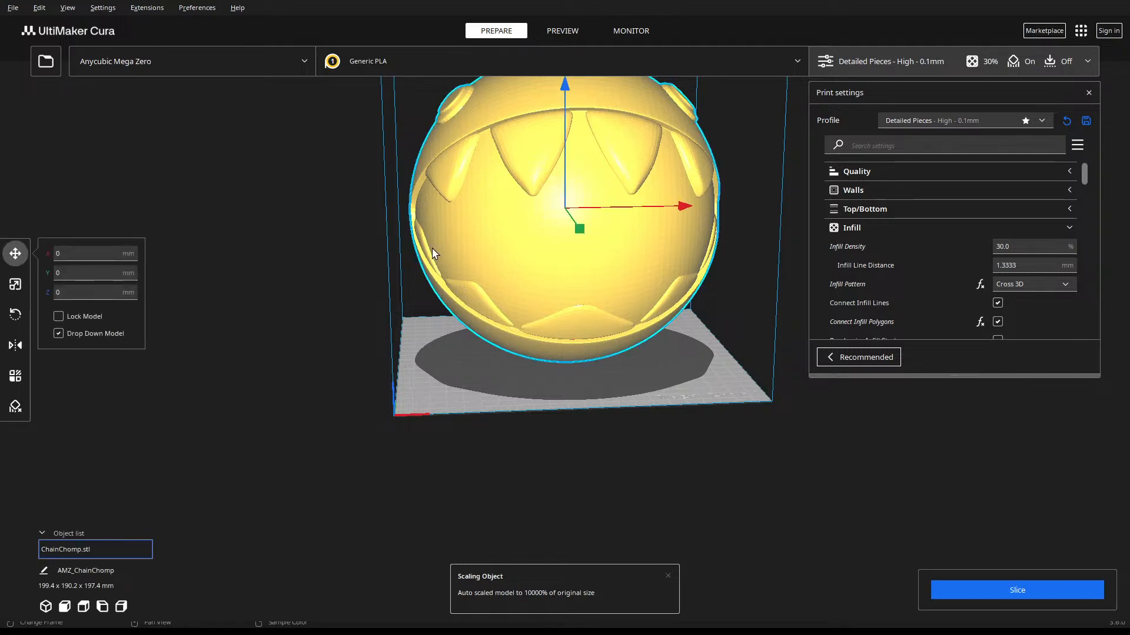
click(17, 288)
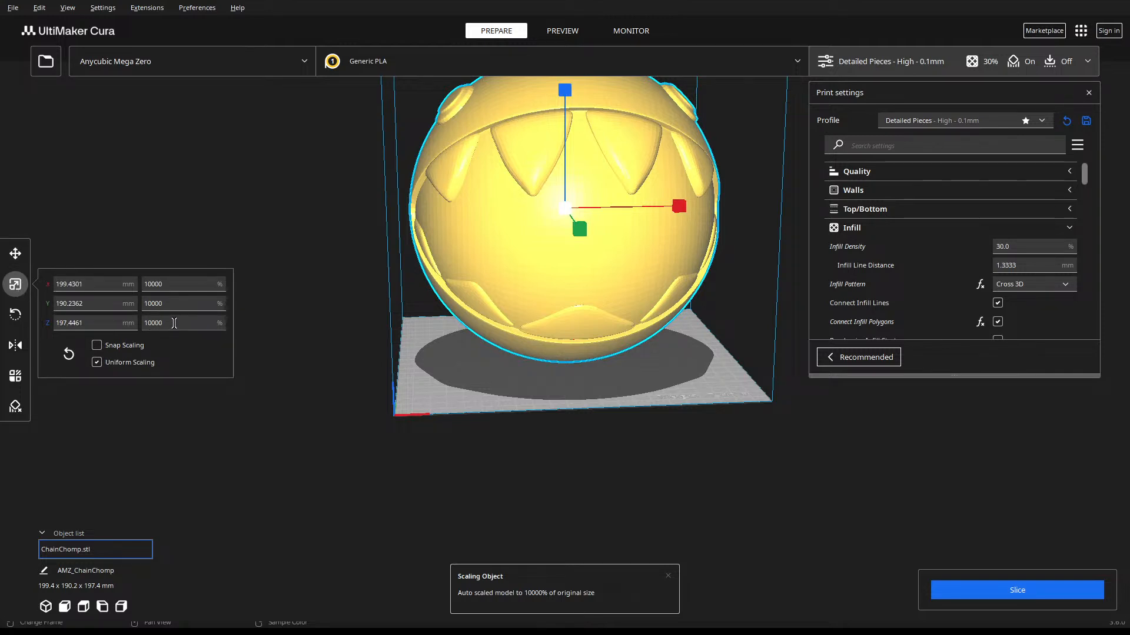
drag(167, 322, 112, 321)
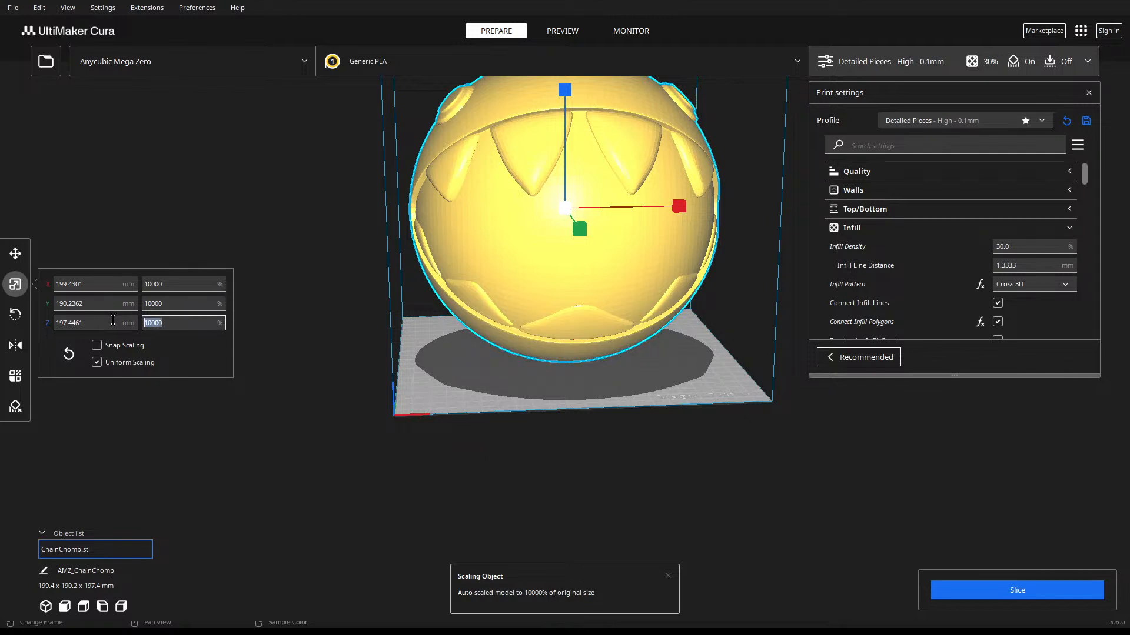
text(100)
click(117, 363)
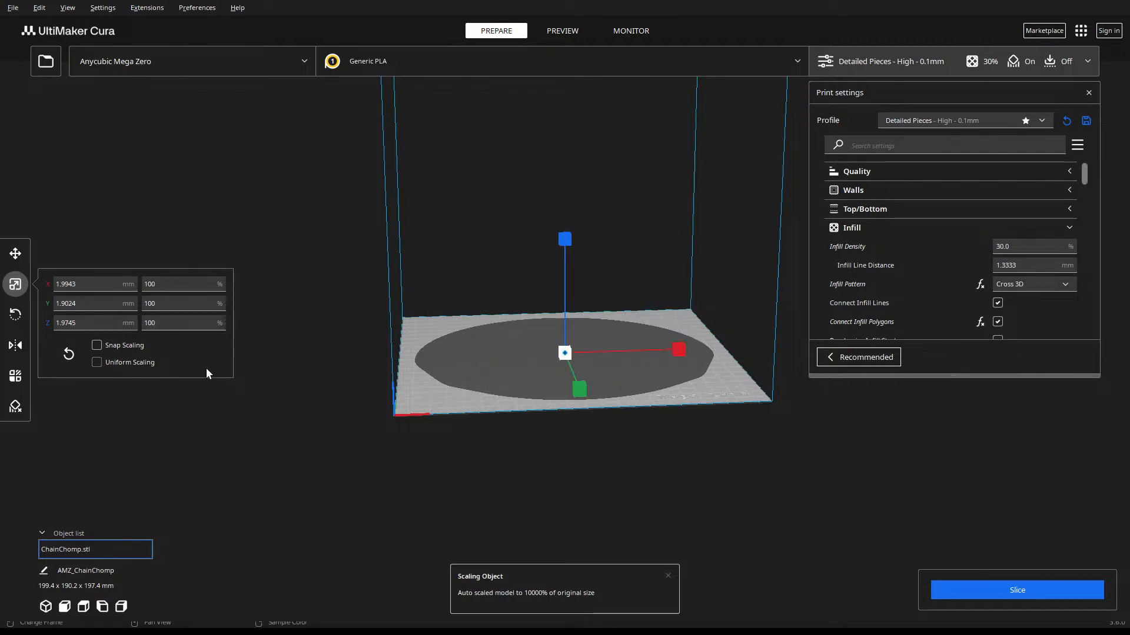
Try scaling only the model's Z axis to 1000%, and undo the change
double_click(190, 325)
text(1000)
key(Return)
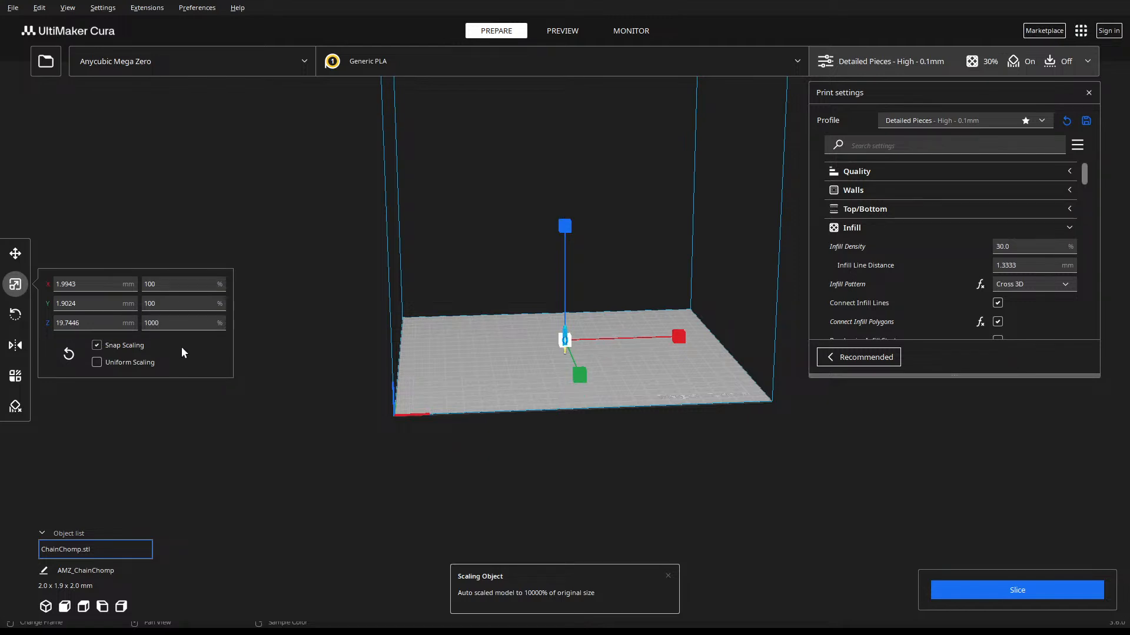
scroll(414, 352, up, 2)
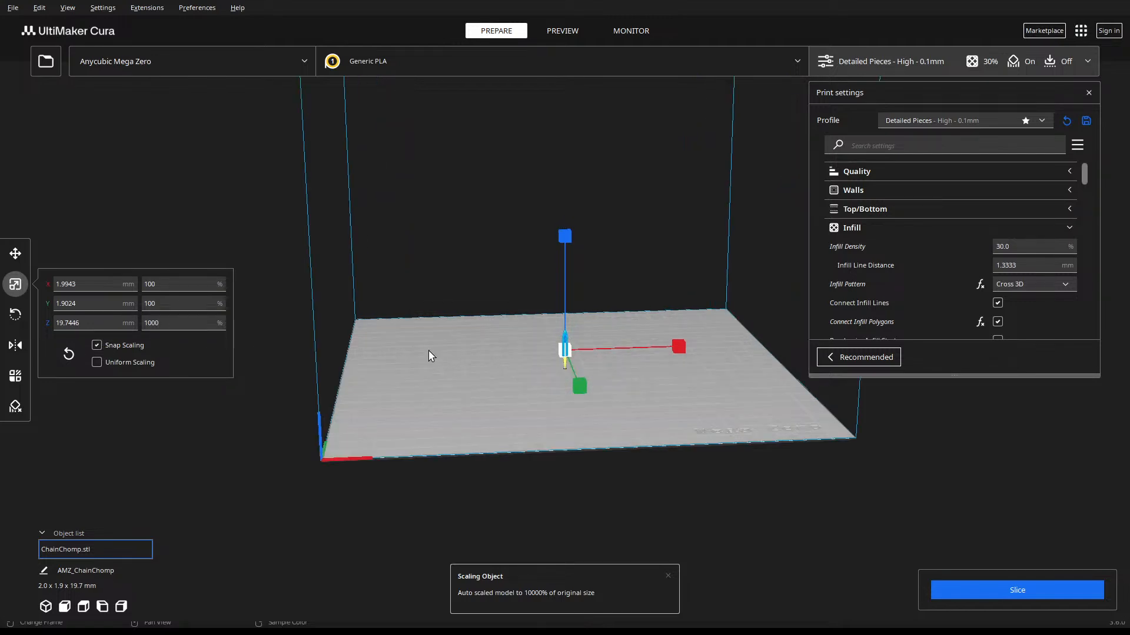
key(ctrl+z)
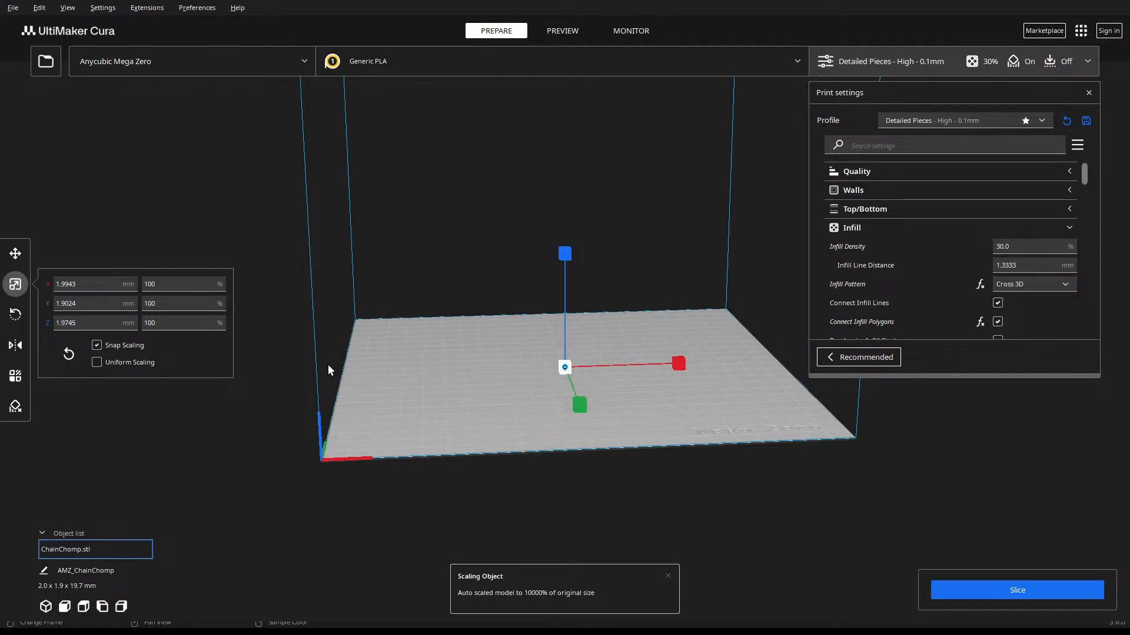
Turn uniform scaling back on and scale the model to 1000% on all axes
scroll(500, 382, up, 2)
click(188, 341)
click(148, 342)
click(175, 323)
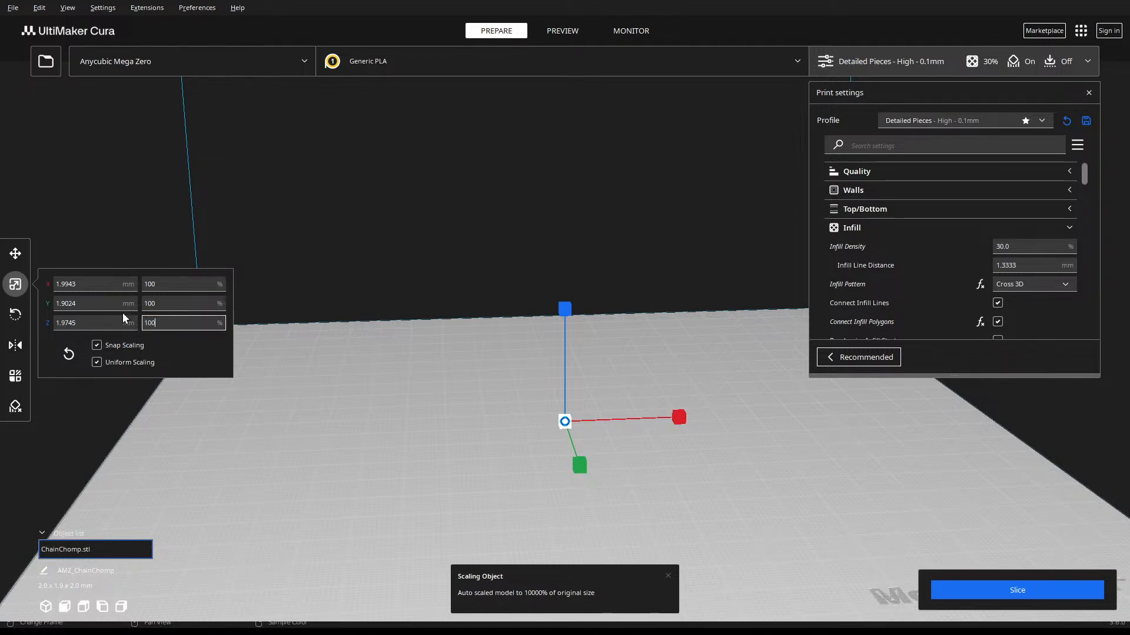
text(1000)
key(Return)
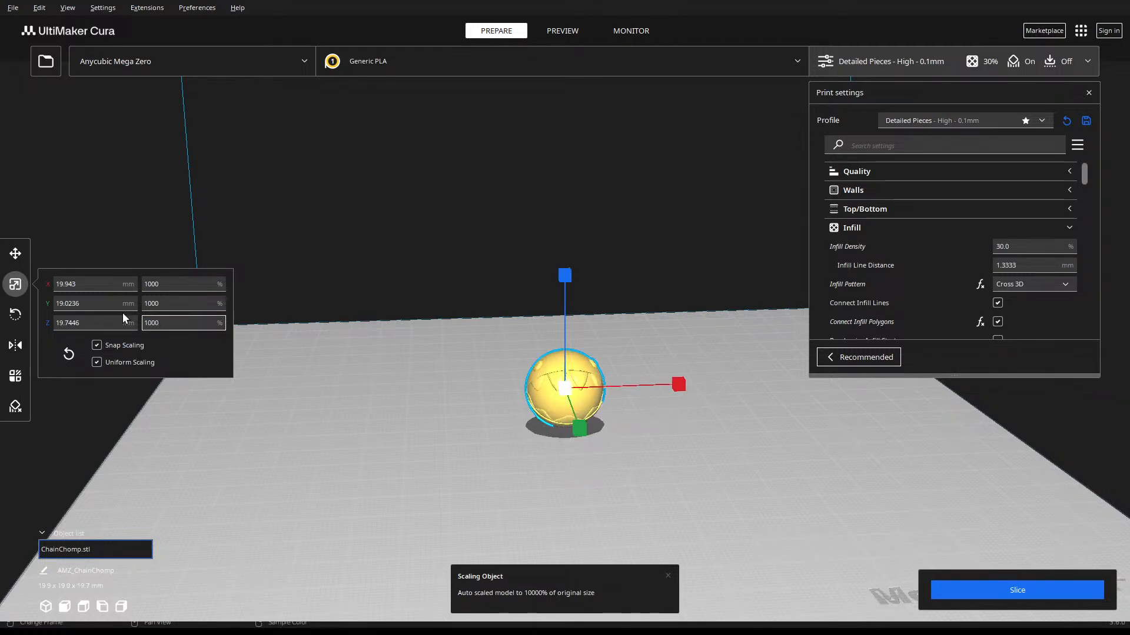
Scale the model up freehand to about 37.4 mm high, and set its Z size to 75 mm with uniform scaling
click(168, 323)
drag(566, 388, 670, 309)
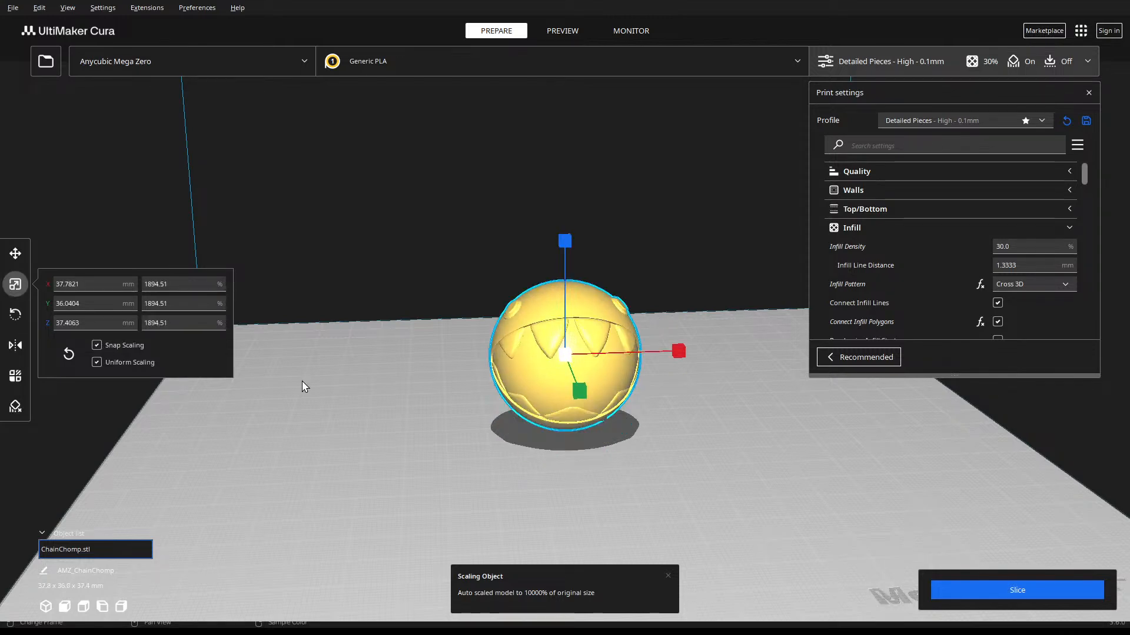
double_click(78, 321)
text(45)
key(Return)
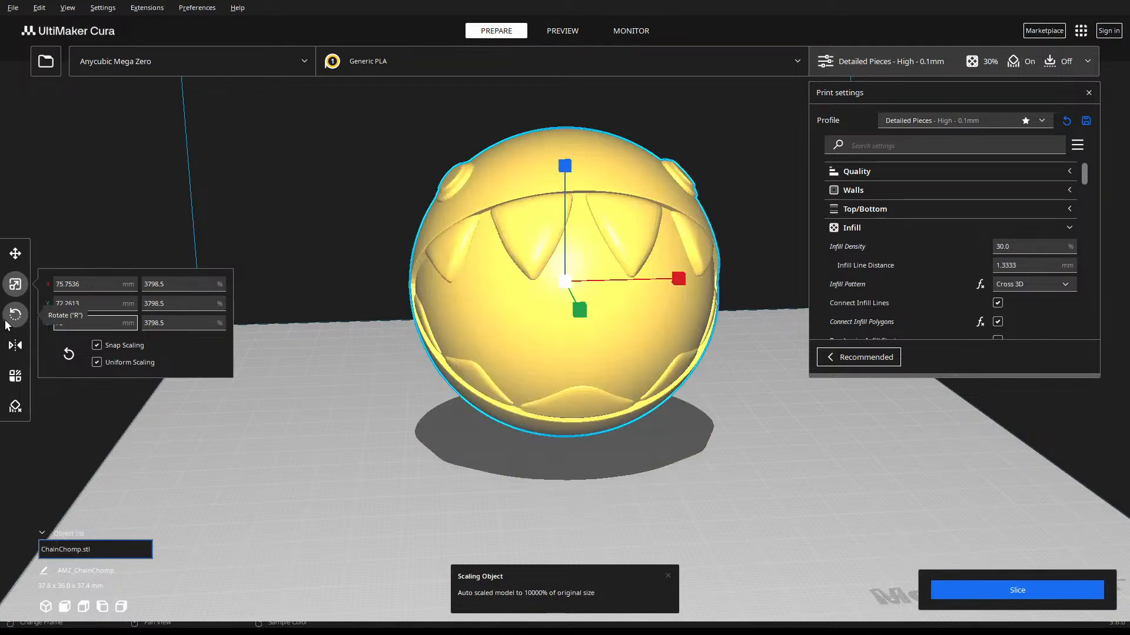
Slice the 75 mm high model with the current print settings and open the layer preview
scroll(319, 286, down, 5)
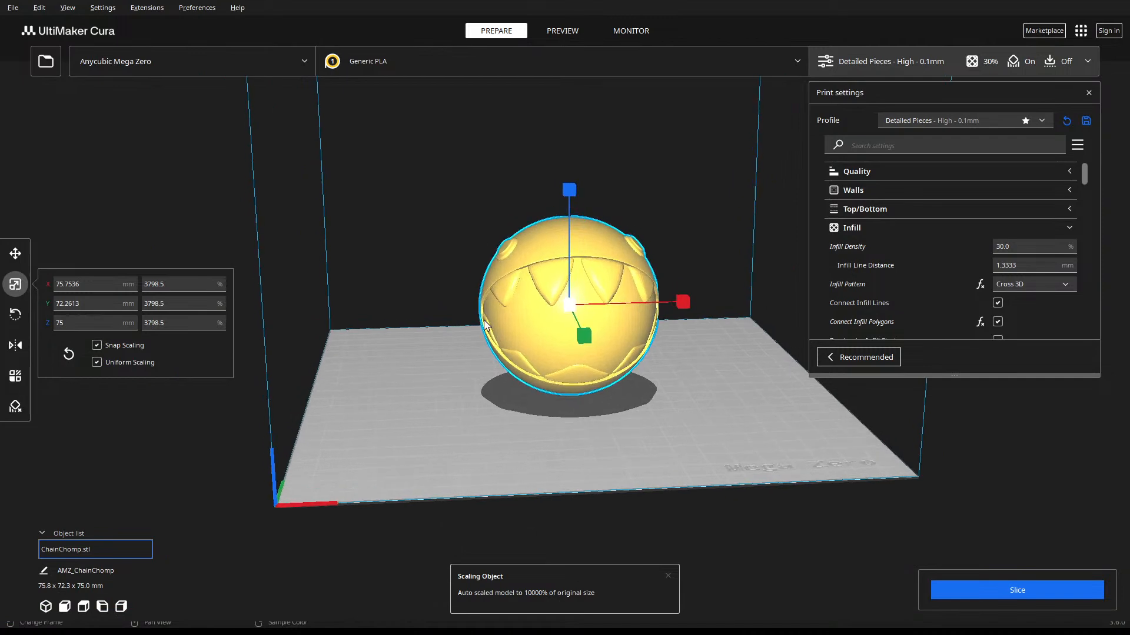
right_drag(456, 323, 539, 329)
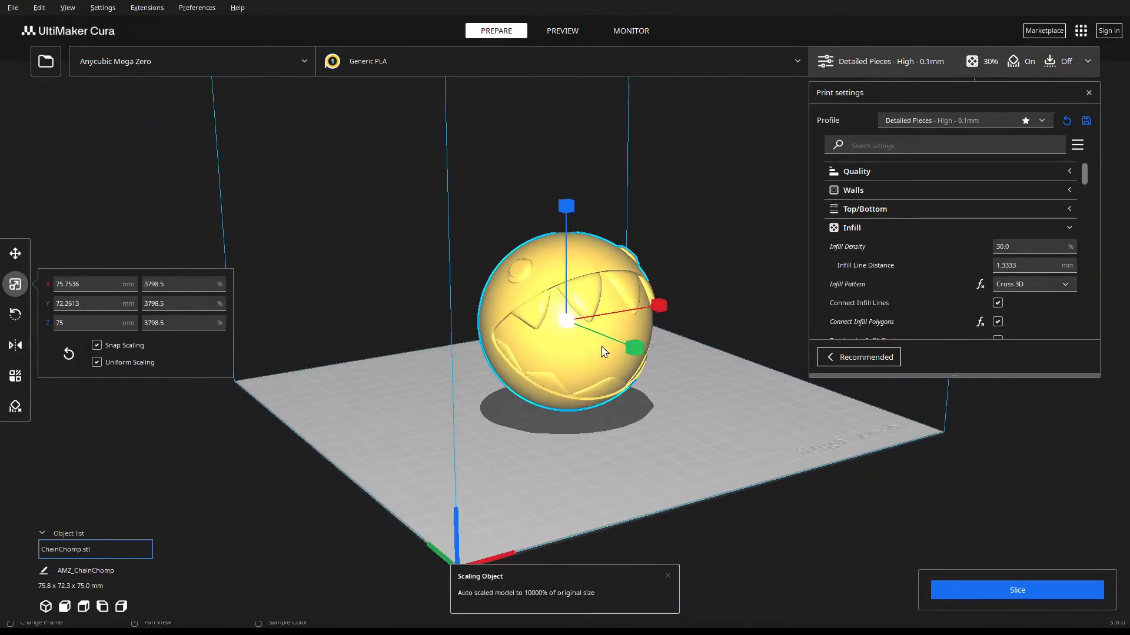
right_drag(633, 390, 676, 455)
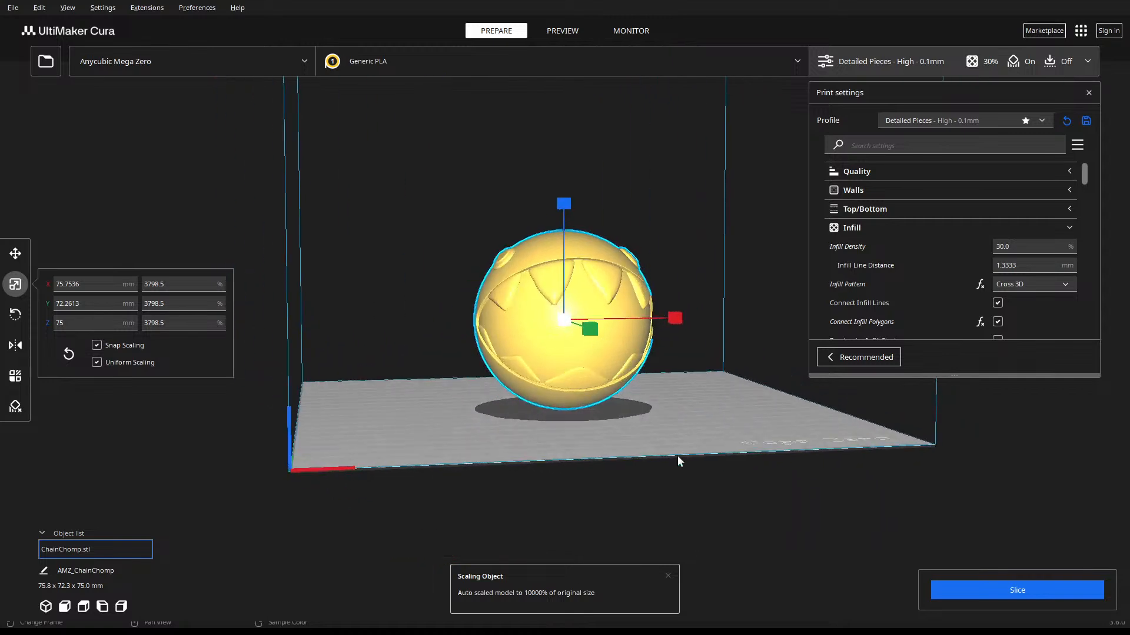
click(962, 592)
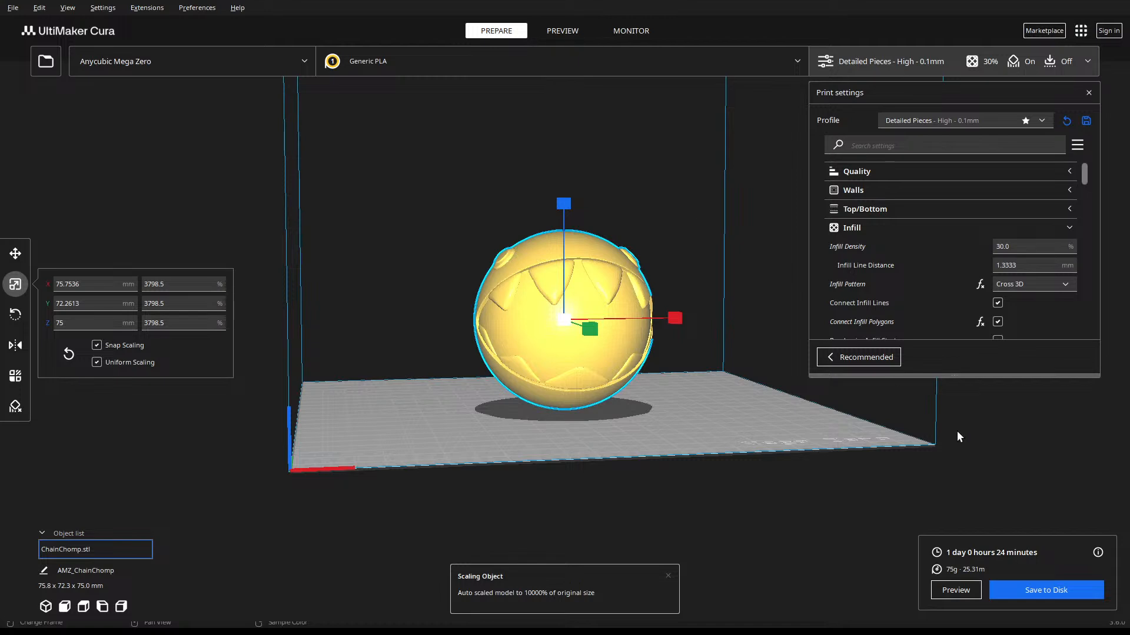
click(969, 588)
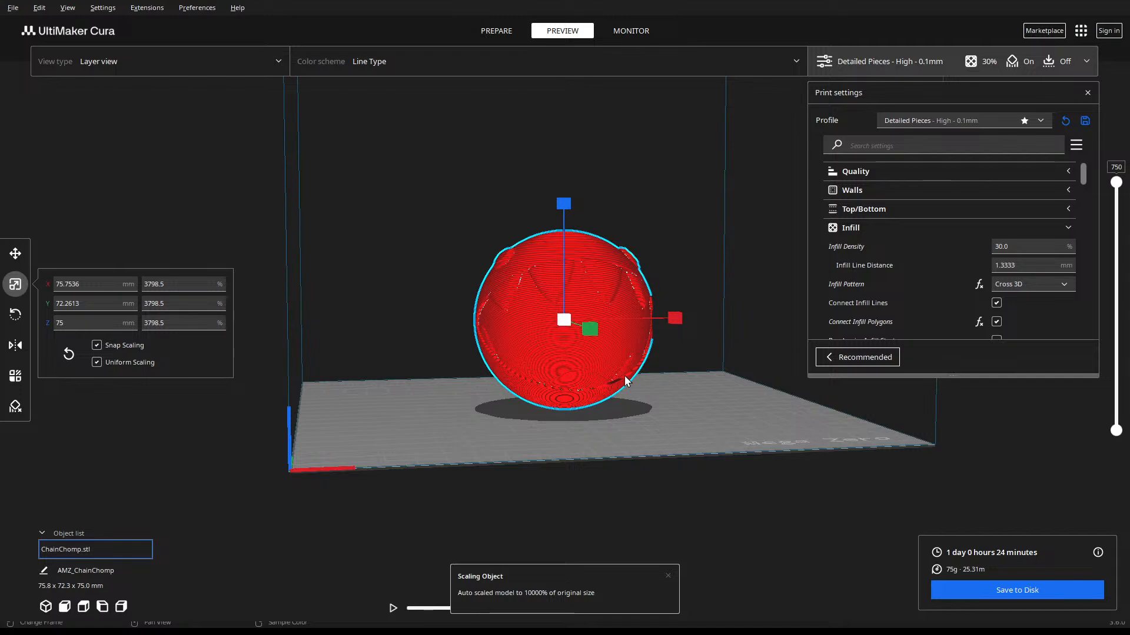
Examine the Cross 3D infill and walls of the sliced model, stepping through layers 637, 532, 343, 301 and 135 and back to 750
middle_drag(638, 377, 670, 456)
right_drag(670, 452, 741, 457)
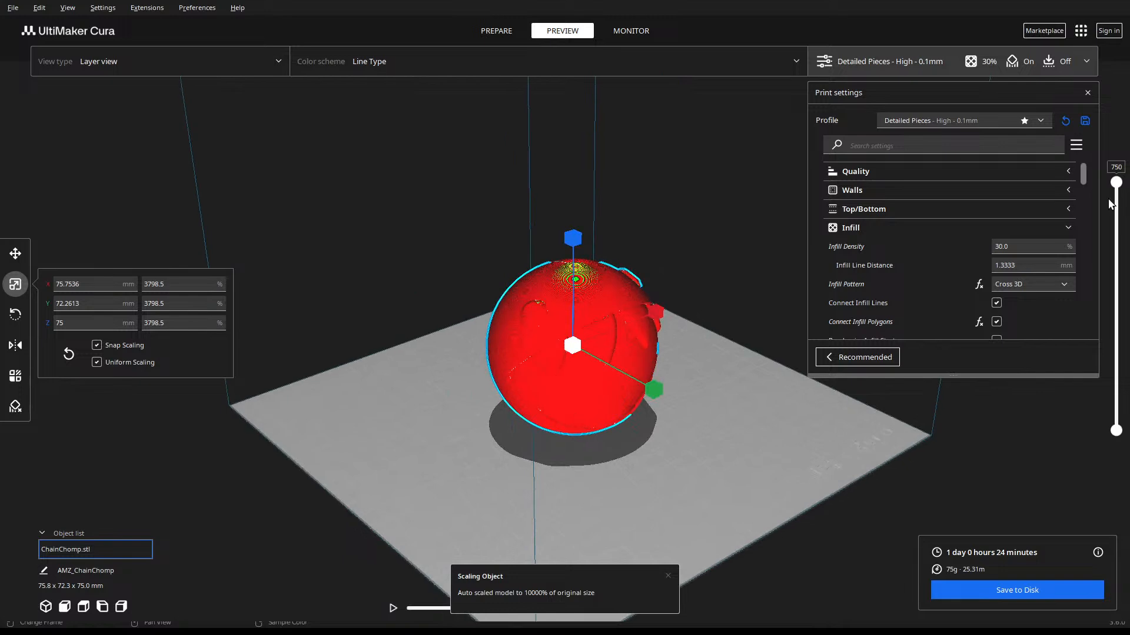
drag(1116, 182, 1118, 227)
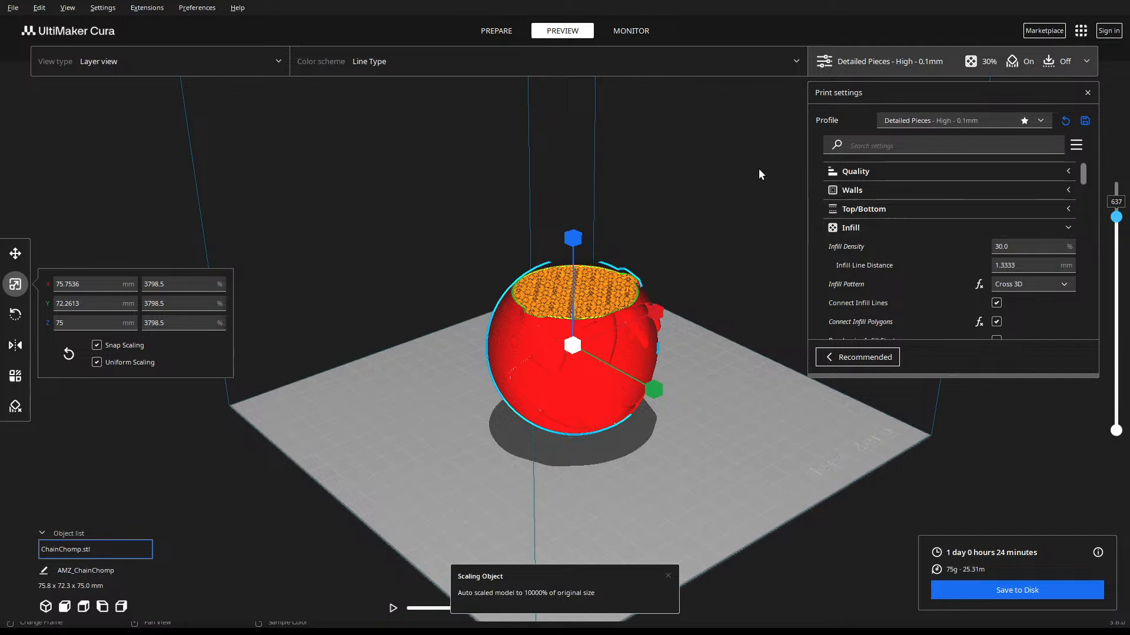
scroll(531, 337, up, 8)
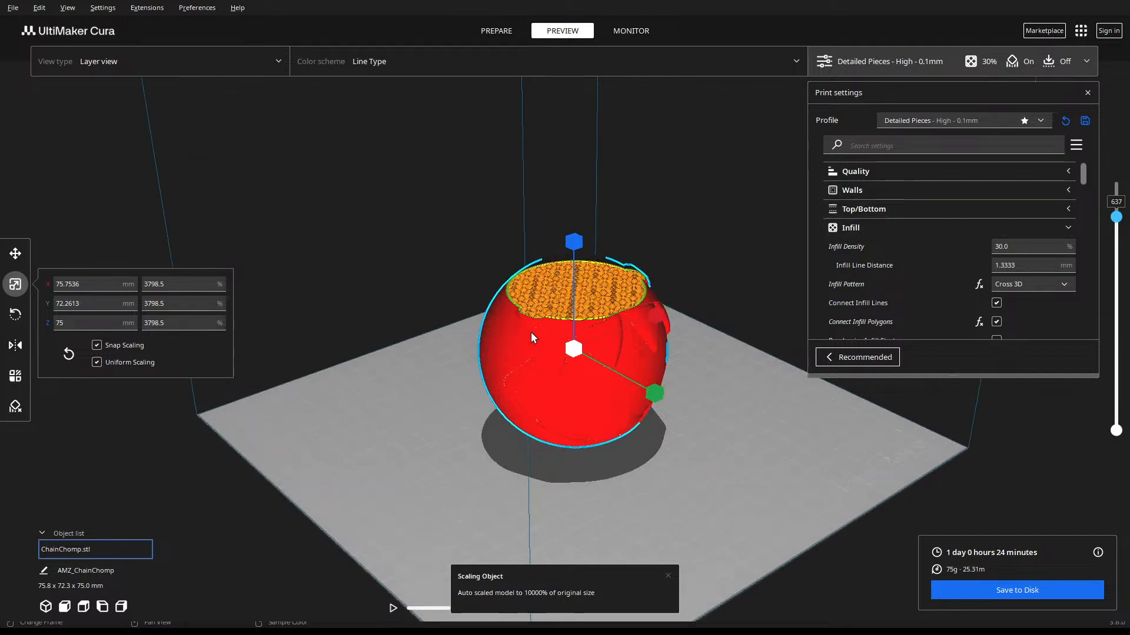
scroll(529, 335, up, 5)
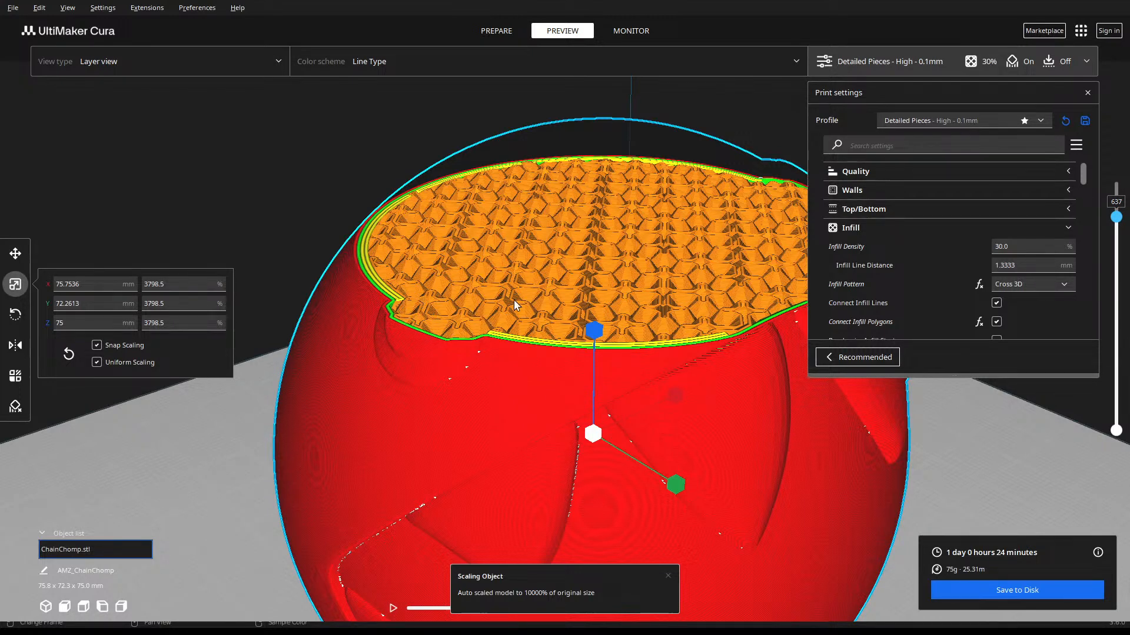
drag(1116, 218, 1117, 260)
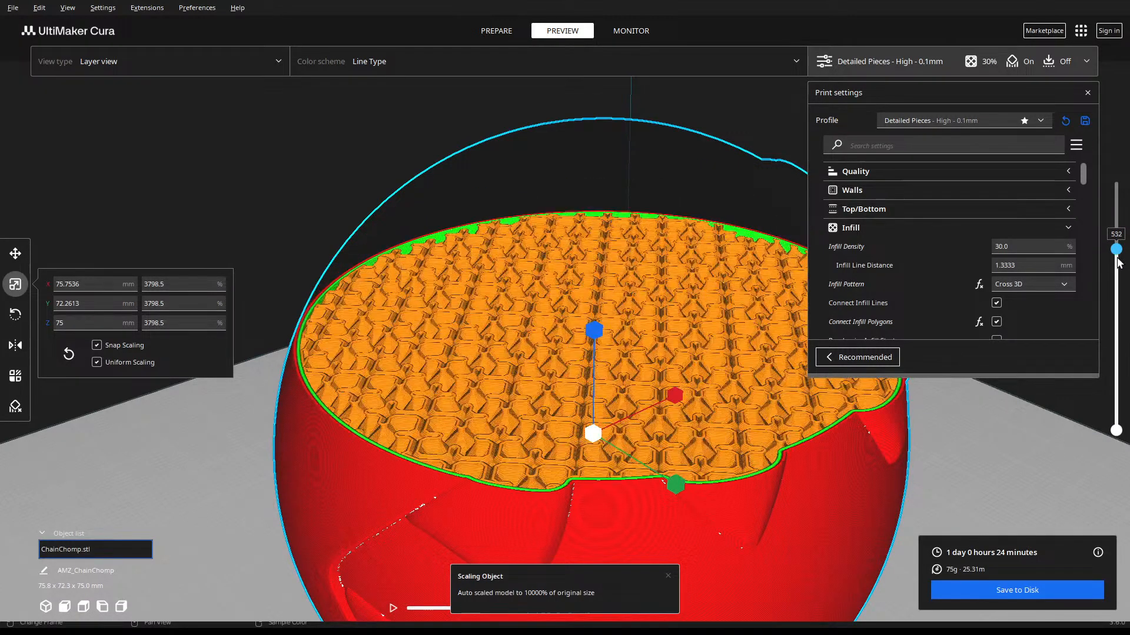
drag(1116, 260, 1116, 316)
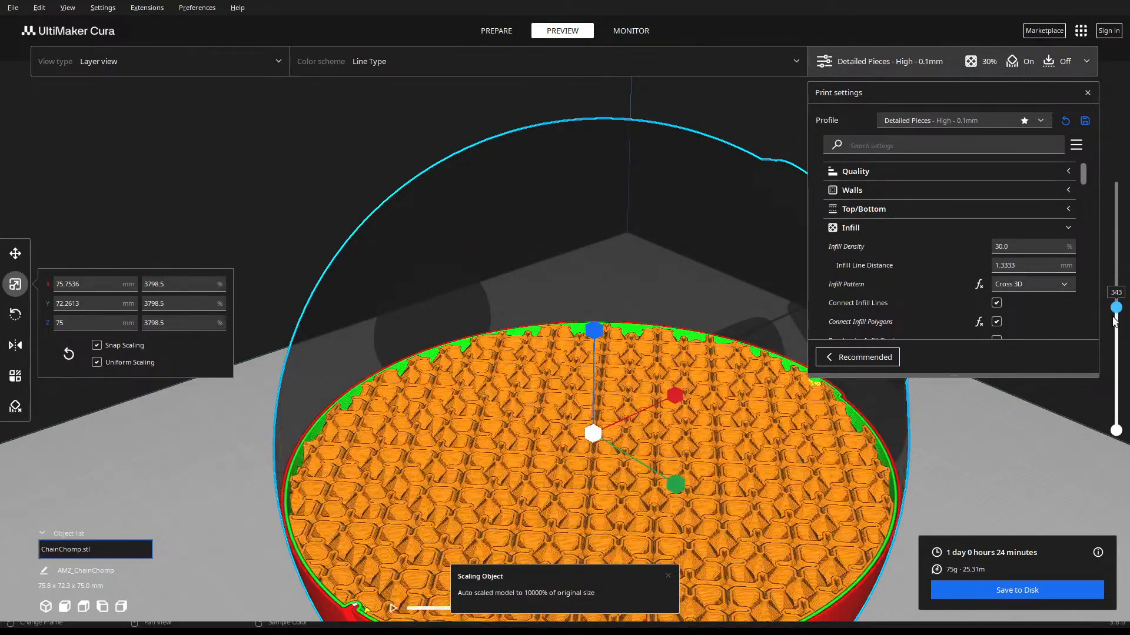
right_drag(853, 474, 826, 381)
mouse_move(1116, 310)
mouse_down()
mouse_move(1112, 392)
mouse_move(1115, 242)
mouse_move(1114, 328)
mouse_up()
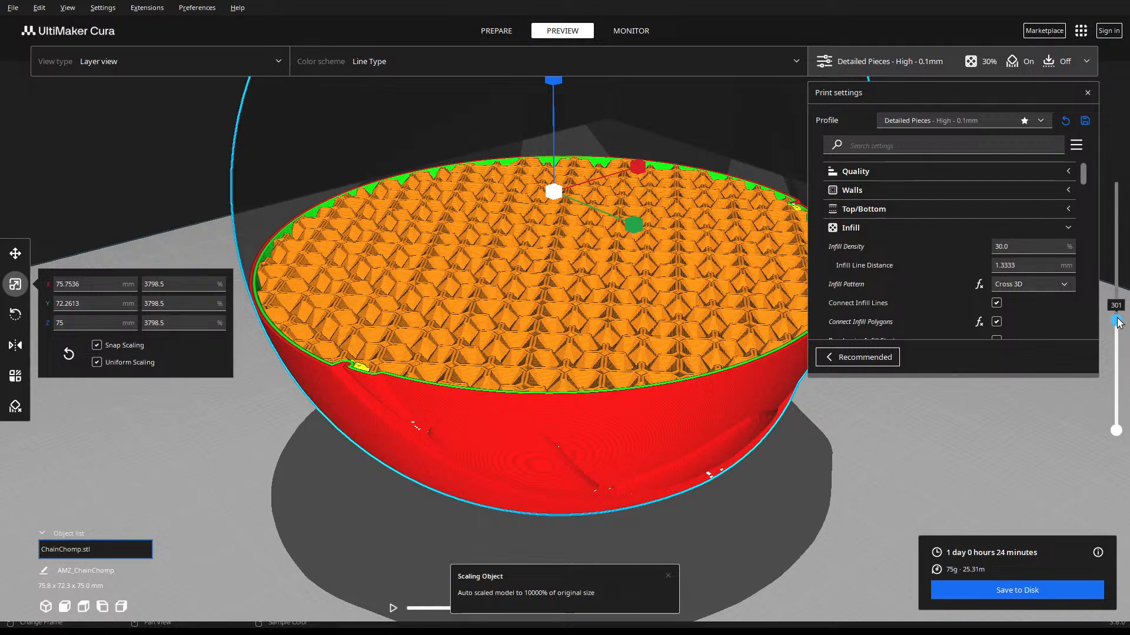
drag(1117, 322, 1120, 383)
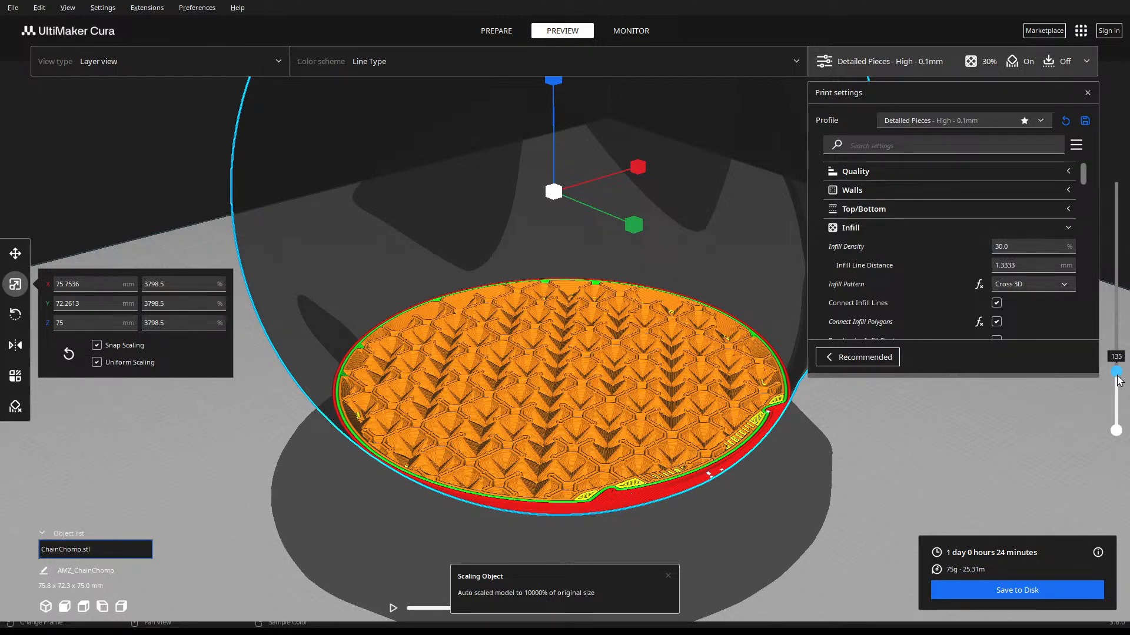
drag(1117, 379, 1116, 182)
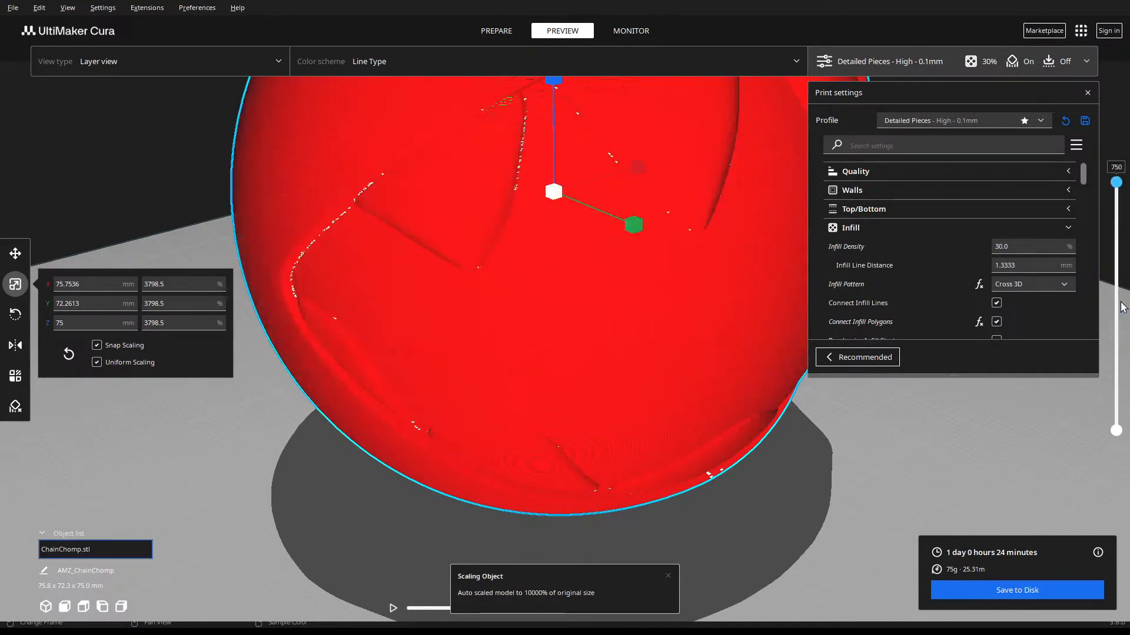
scroll(578, 325, down, 2)
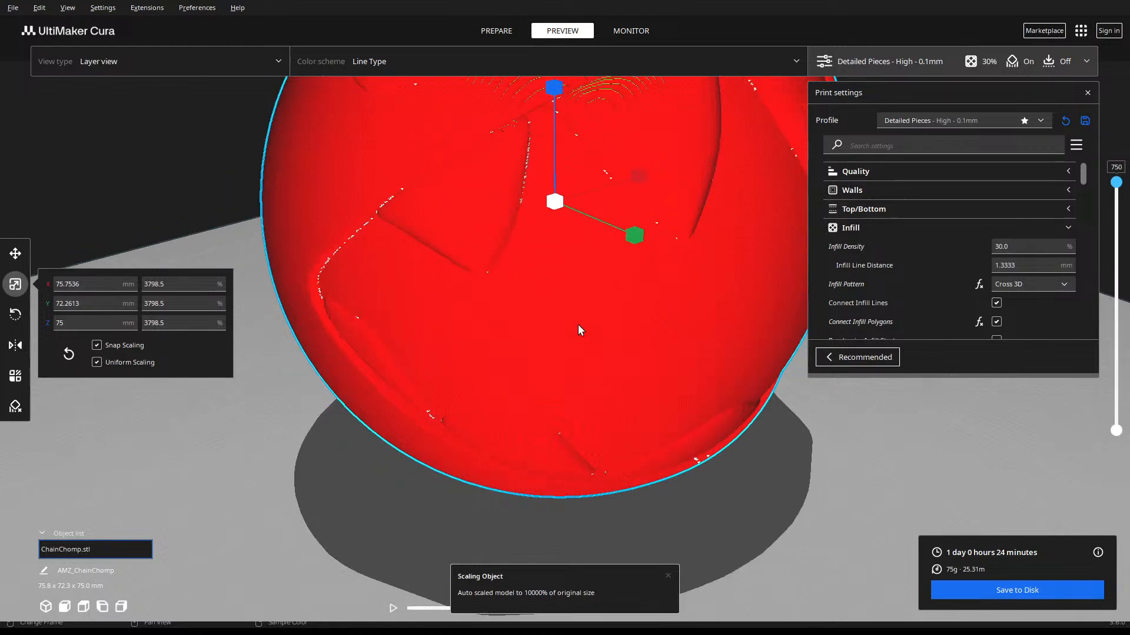
scroll(577, 327, down, 3)
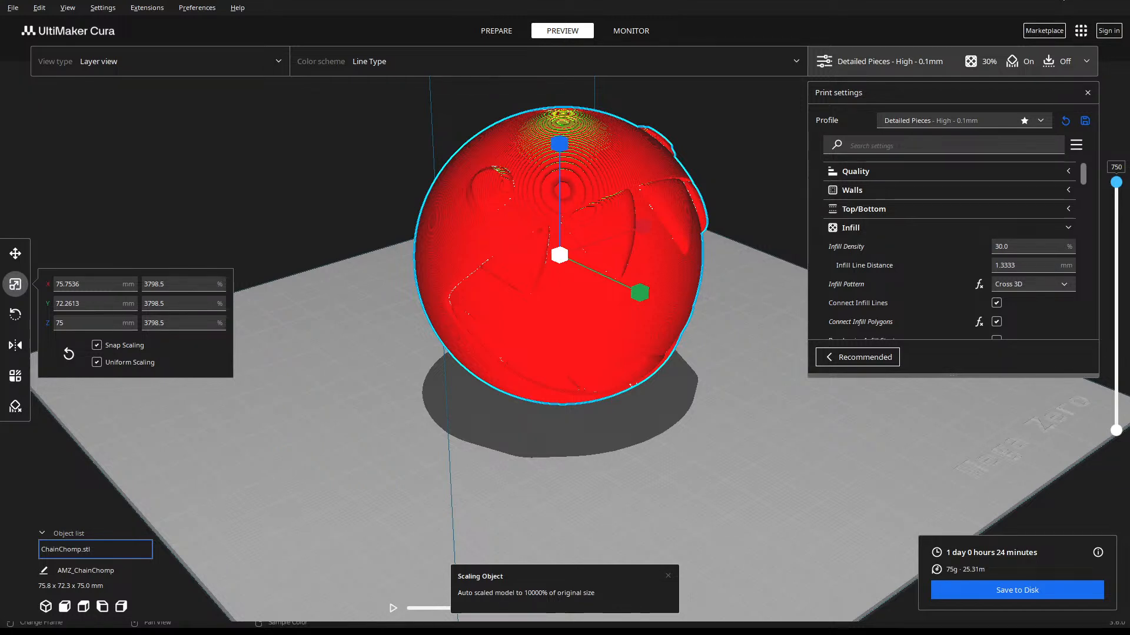
Switch to the browser and open Thingiverse's popular Batman search results in a new tab, using the query "Thing"
key(alt+Tab)
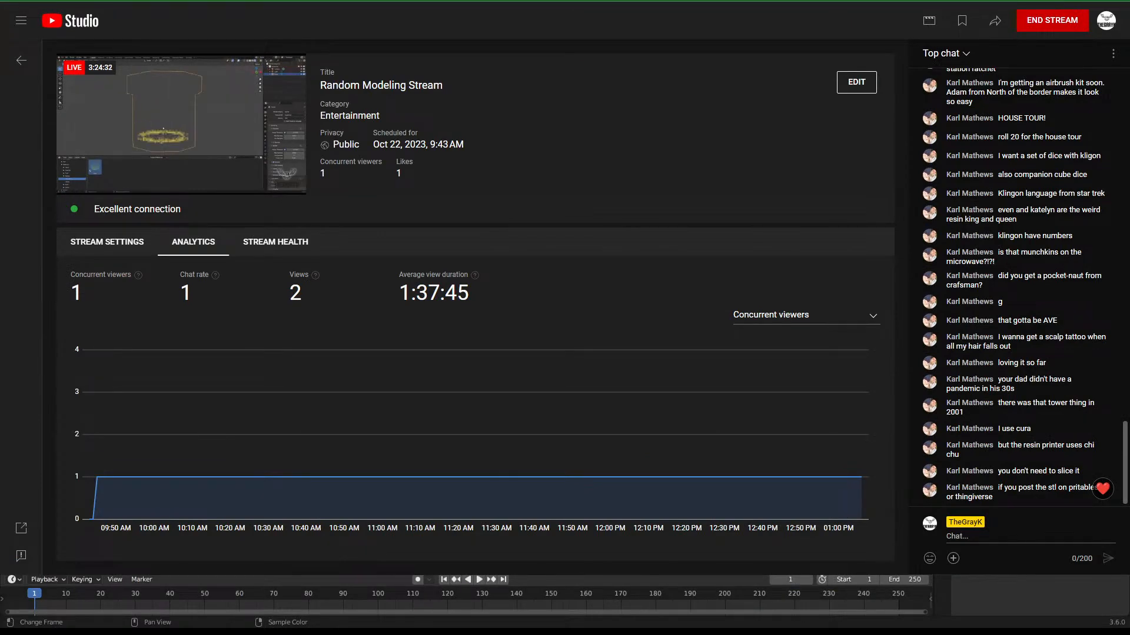
key(ctrl+t)
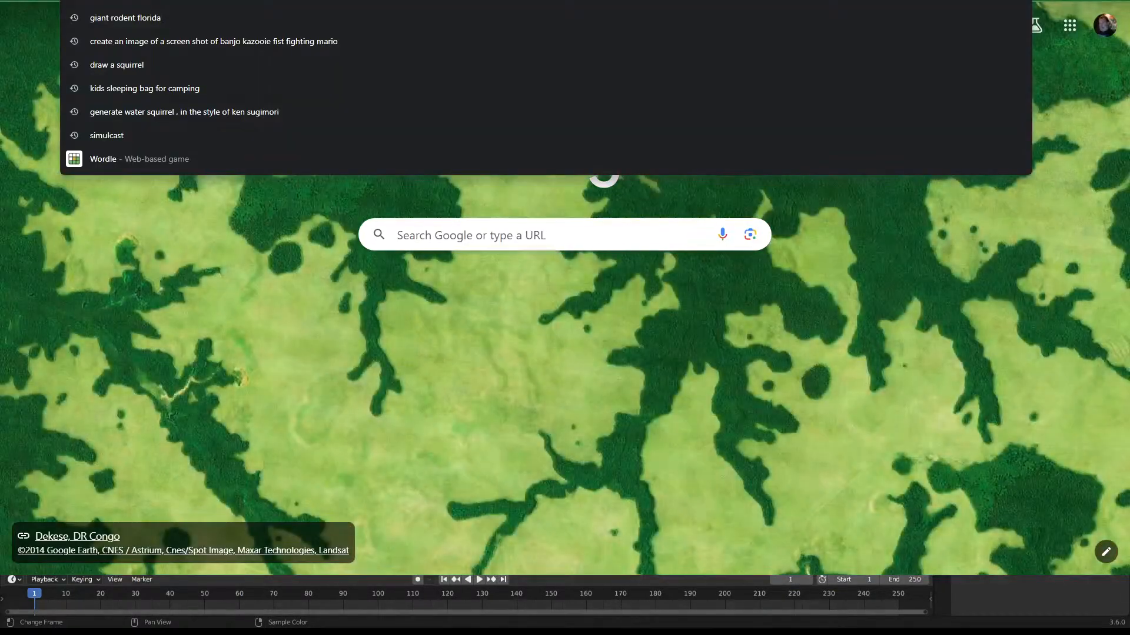
text(Thing)
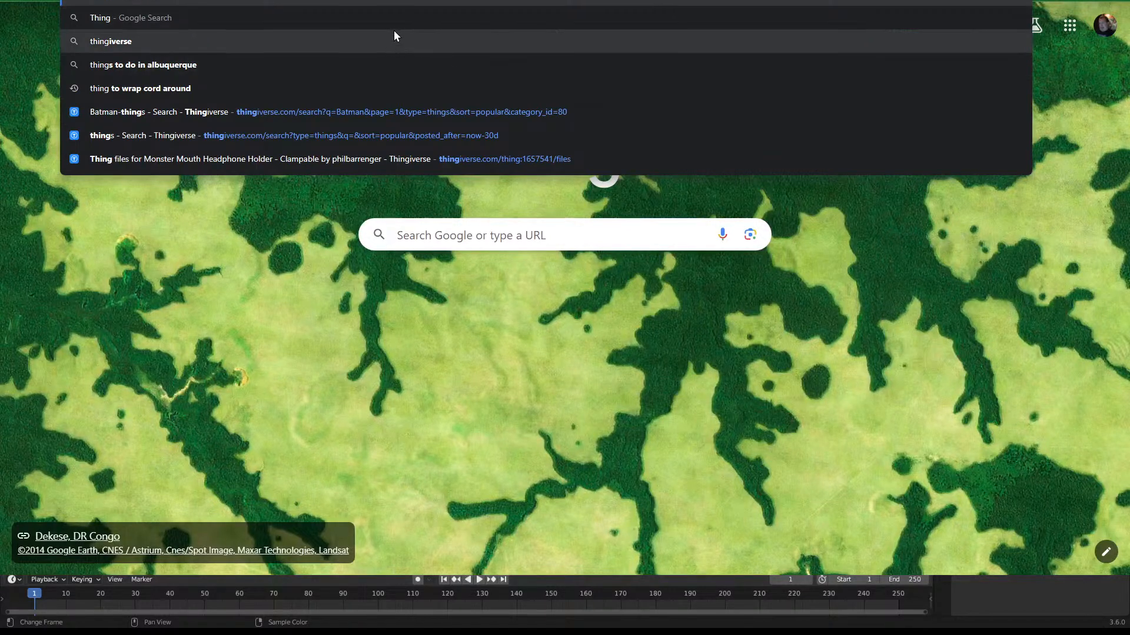
click(352, 111)
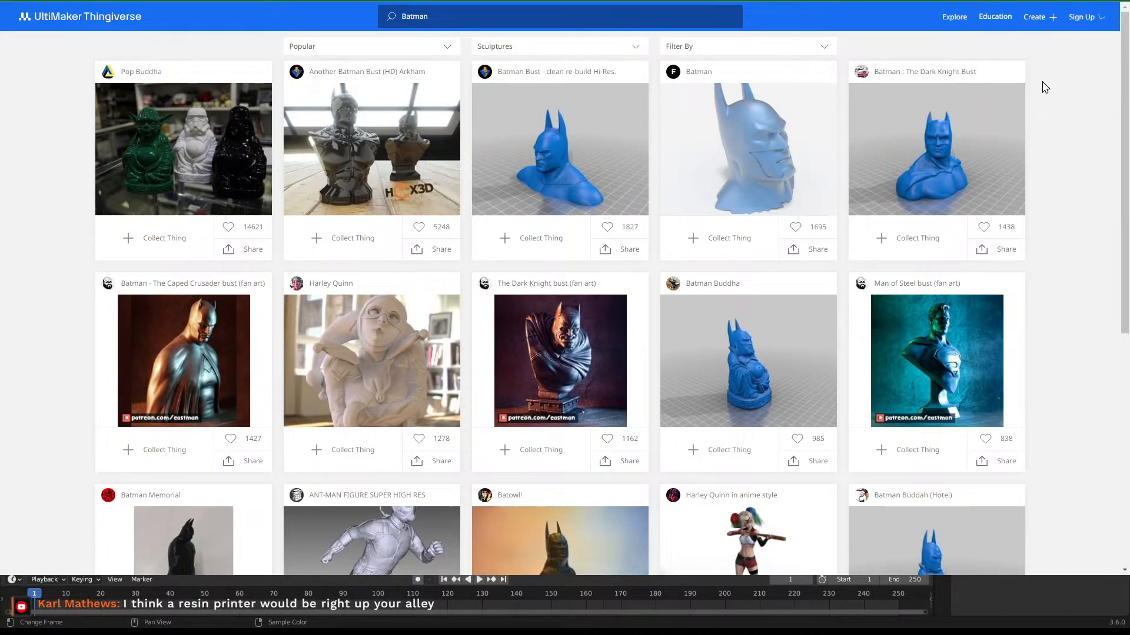
click(882, 88)
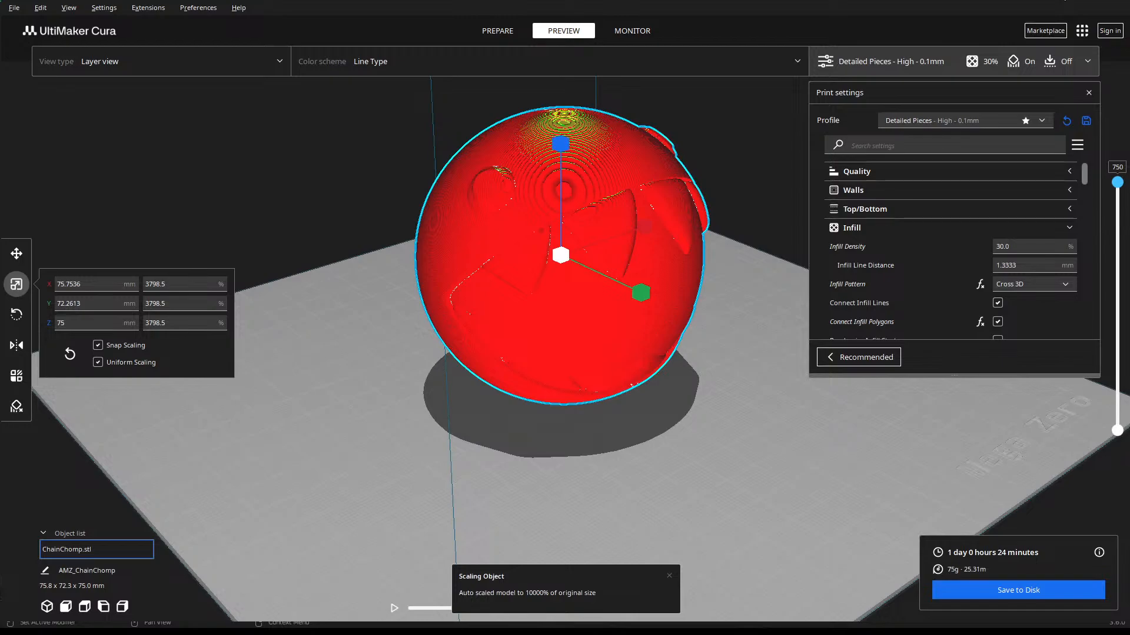
Minimize Cura, go through the browser's stream pages to Restream, and review the chat history back to the newest message
click(1064, 0)
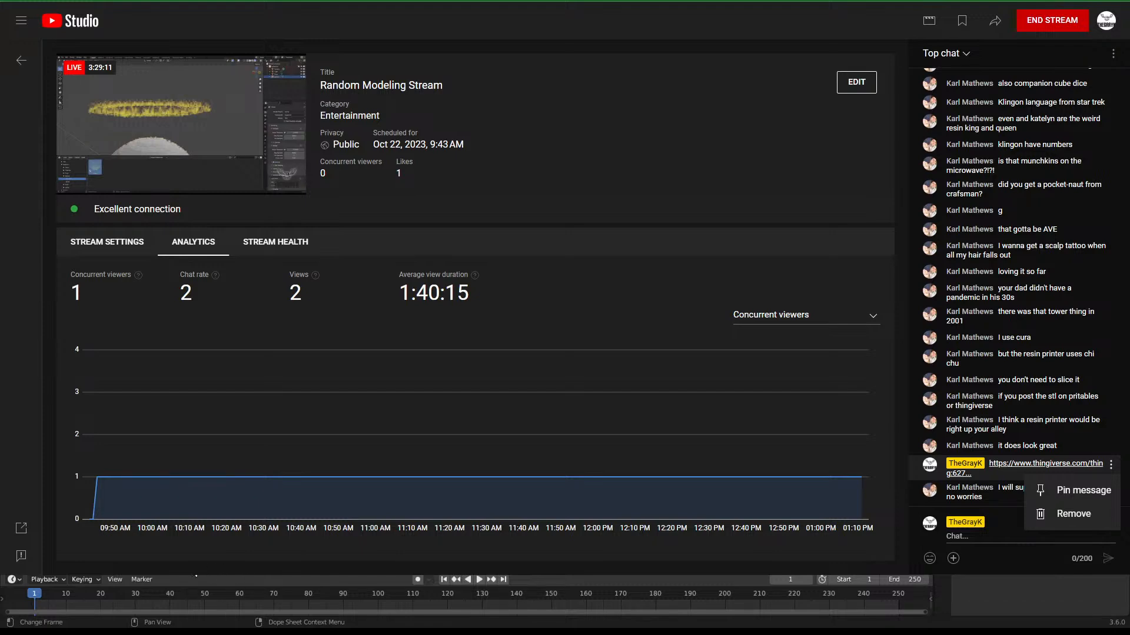
key(ctrl+Tab)
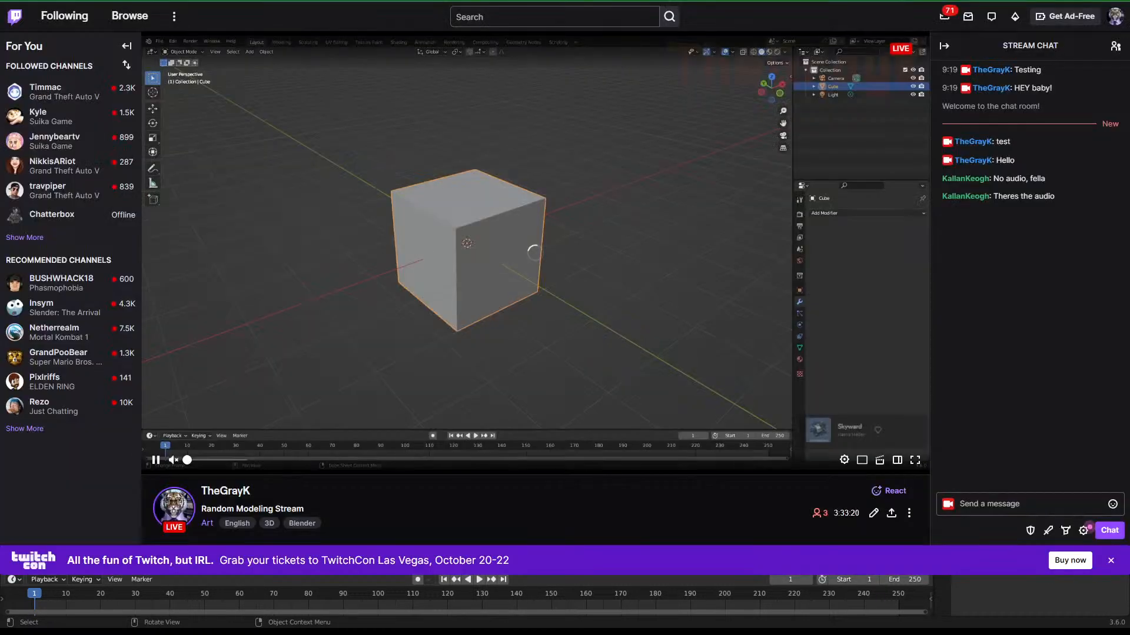
key(ctrl+Tab)
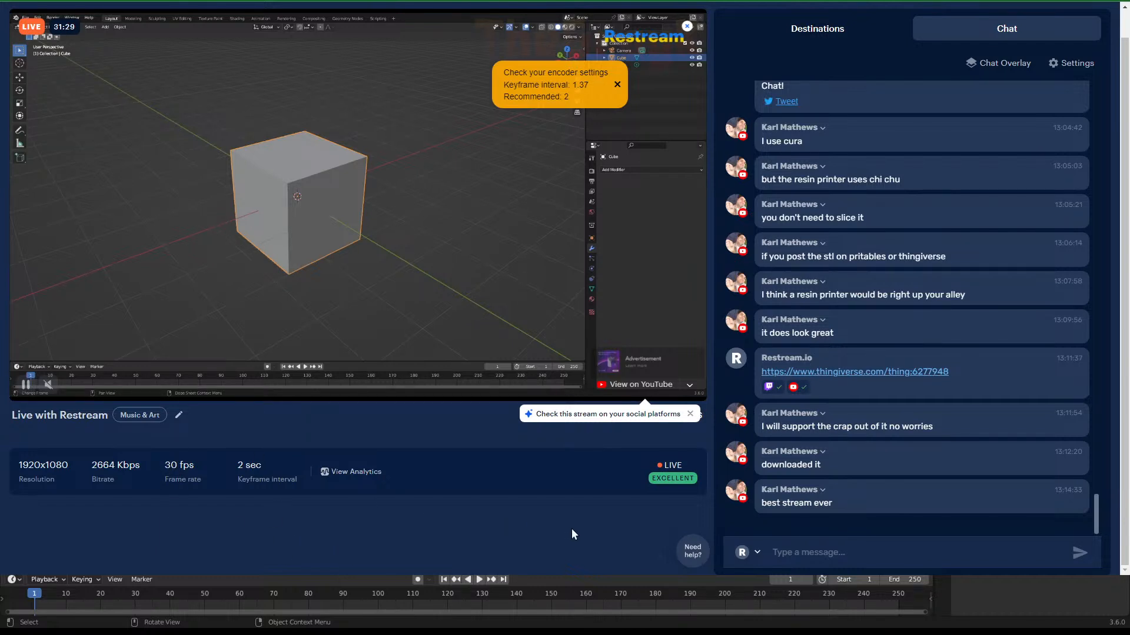
scroll(936, 387, up, 15)
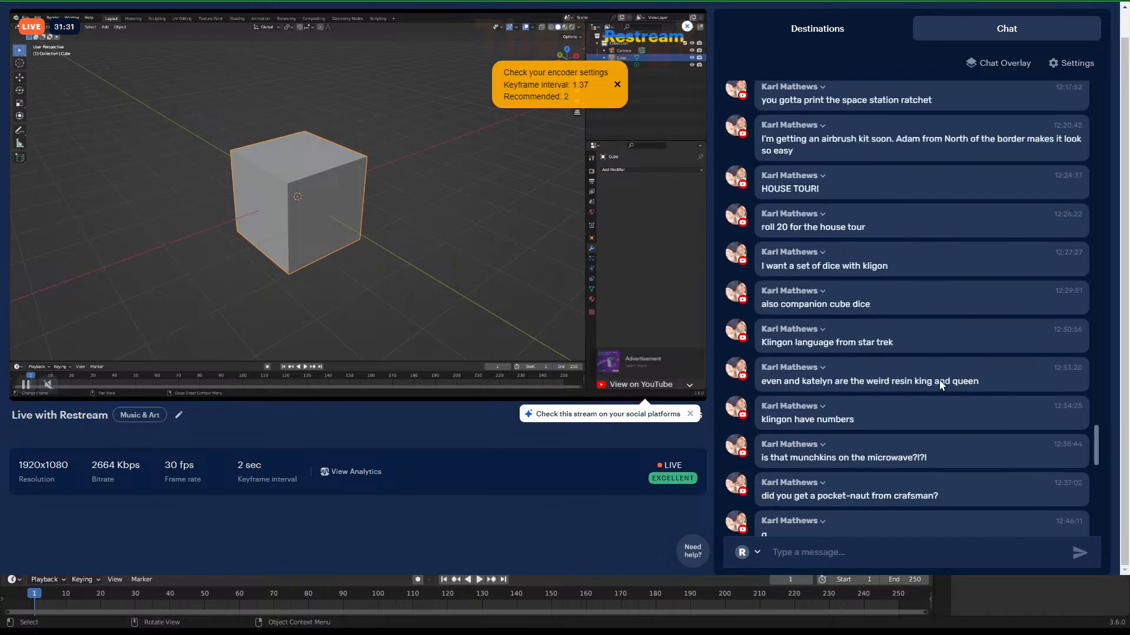
drag(1099, 388, 1068, 529)
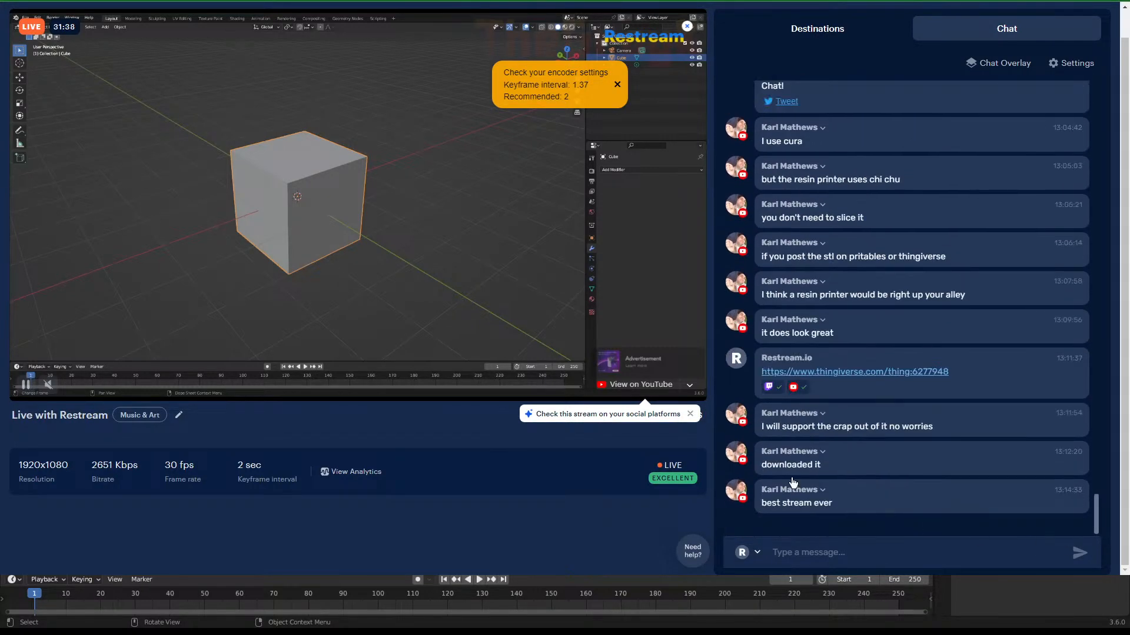